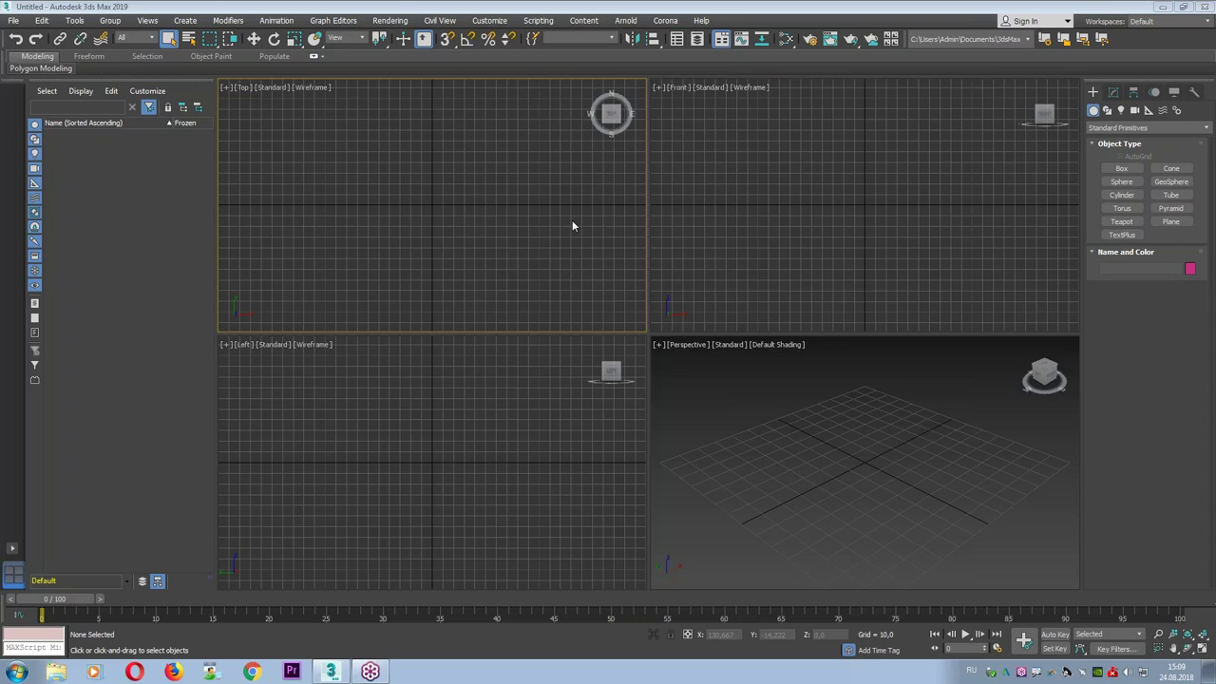
Browse the Open dialog to the !Trainmats folder on the Seagate Expansion Drive (E:).
{"action": "left_click", "coordinate": [14, 20]}
{"action": "left_click", "coordinate": [29, 72]}
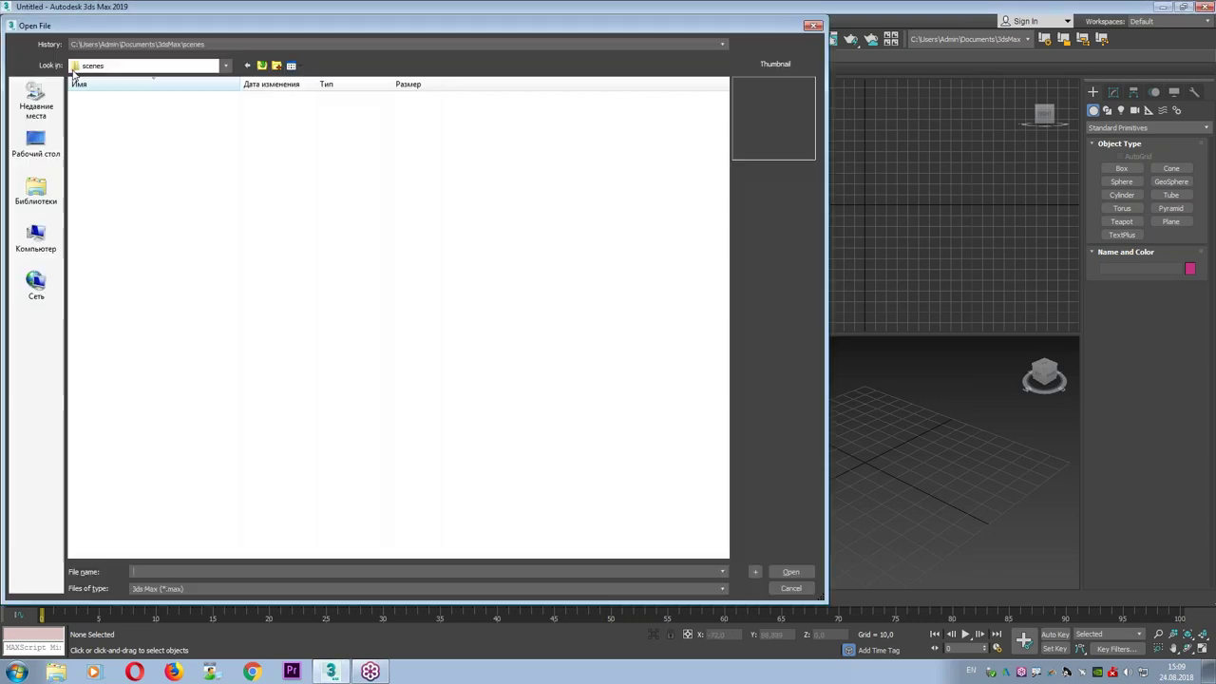
{"action": "left_click", "coordinate": [138, 64]}
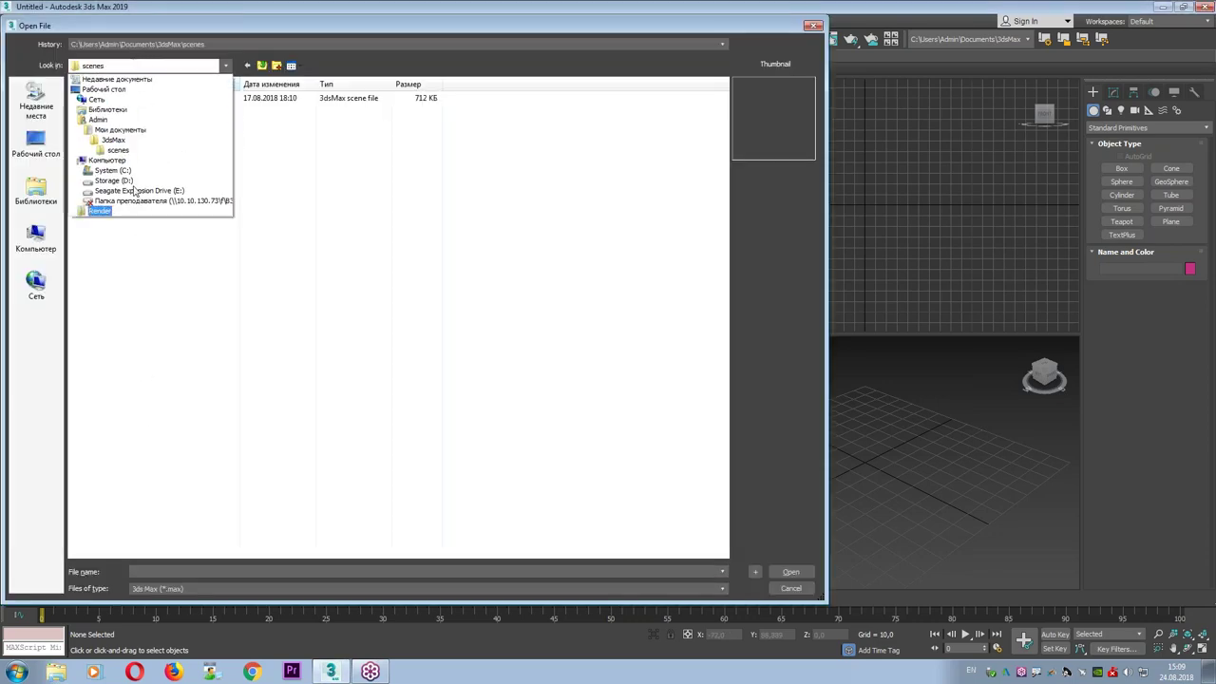
{"action": "left_click", "coordinate": [133, 190]}
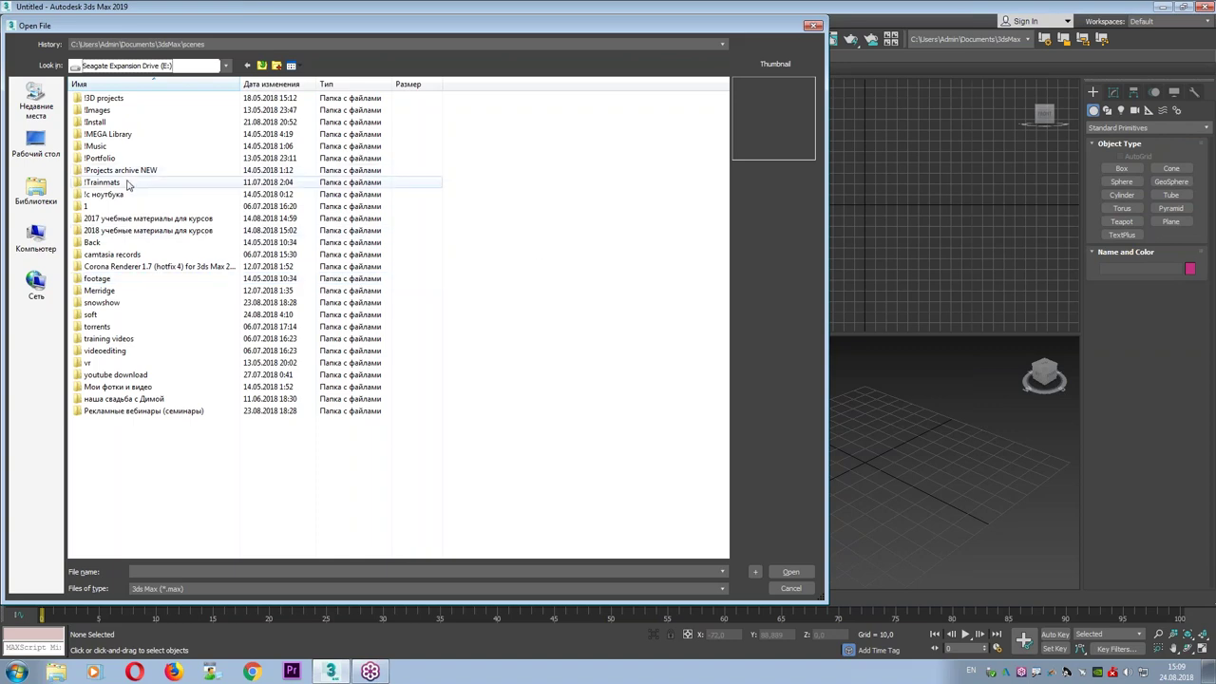
{"action": "left_click", "coordinate": [123, 185]}
{"action": "double_click", "coordinate": [123, 186]}
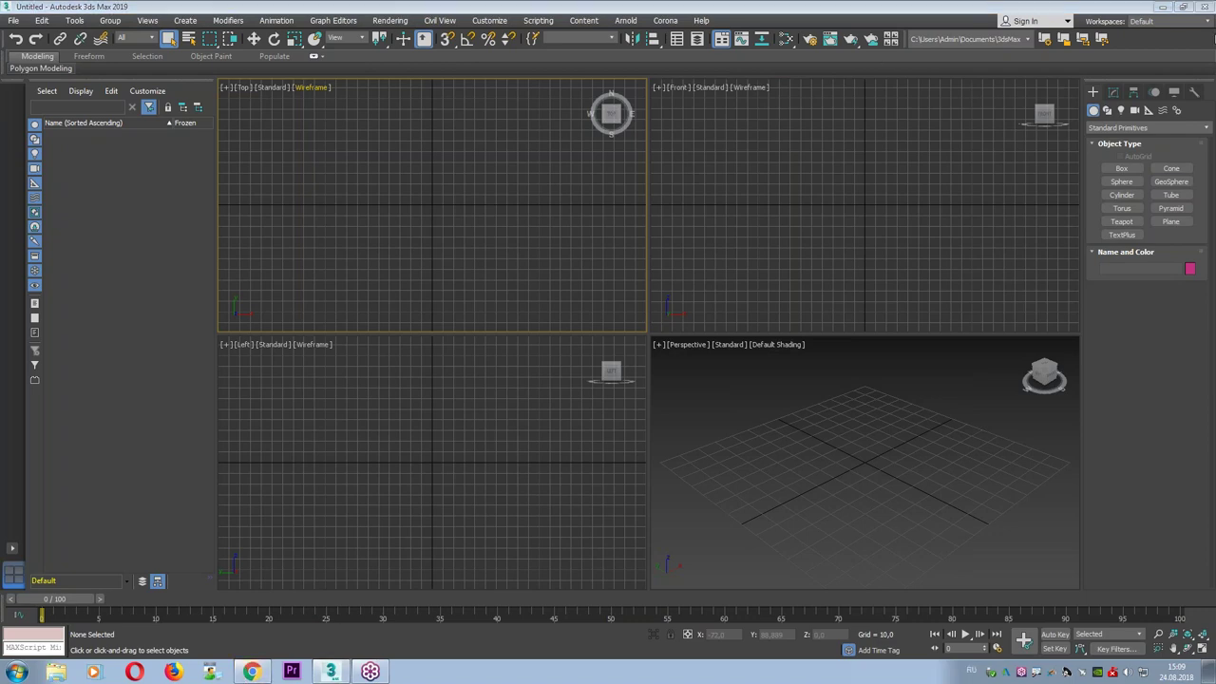
{"action": "key", "text": "alt+shift"}
{"action": "key", "text": "alt+shift"}
{"action": "key", "text": "alt+shift"}
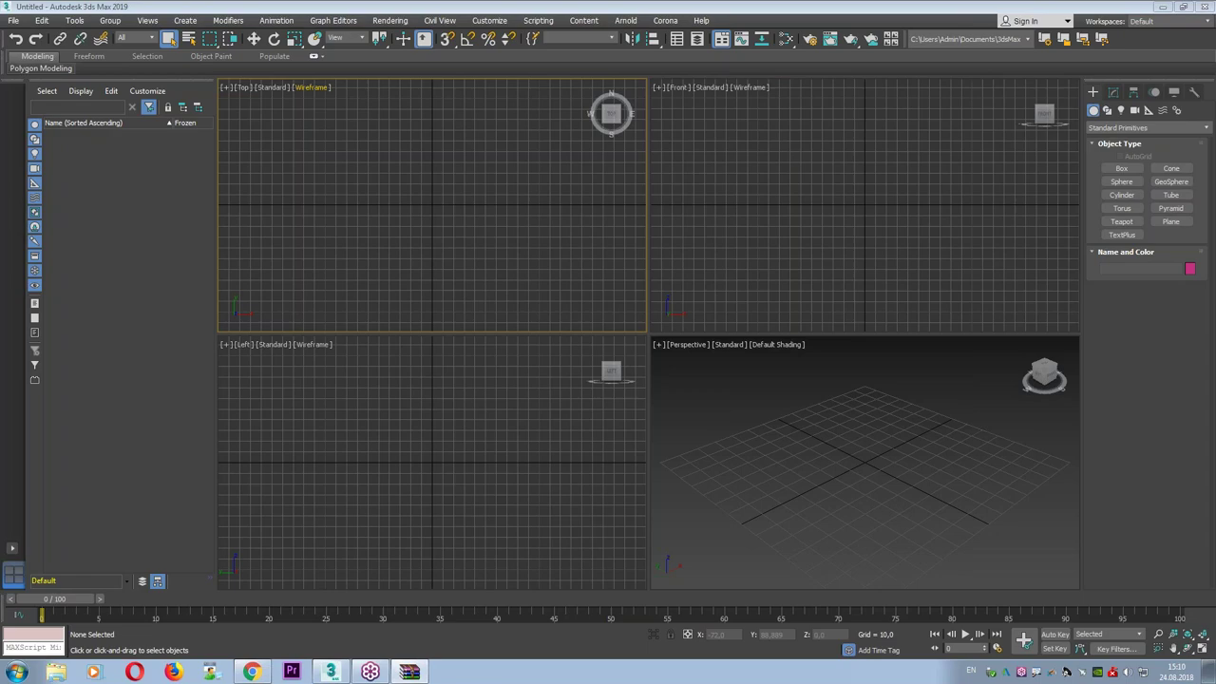
Find plan in the dated lesson folder on Storage (D:) and drag it into the viewport.
{"action": "left_click", "coordinate": [50, 676]}
{"action": "left_click", "coordinate": [347, 310]}
{"action": "left_click_drag", "start_coordinate": [581, 85], "coordinate": [328, 91]}
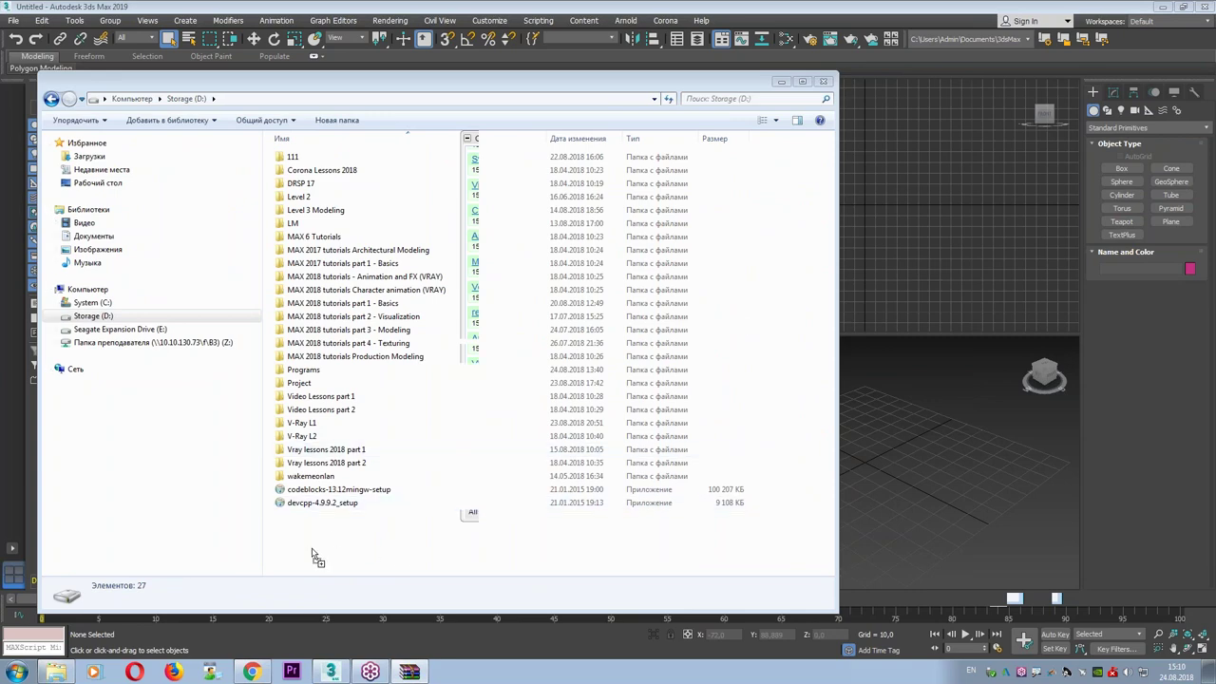
{"action": "double_click", "coordinate": [328, 517]}
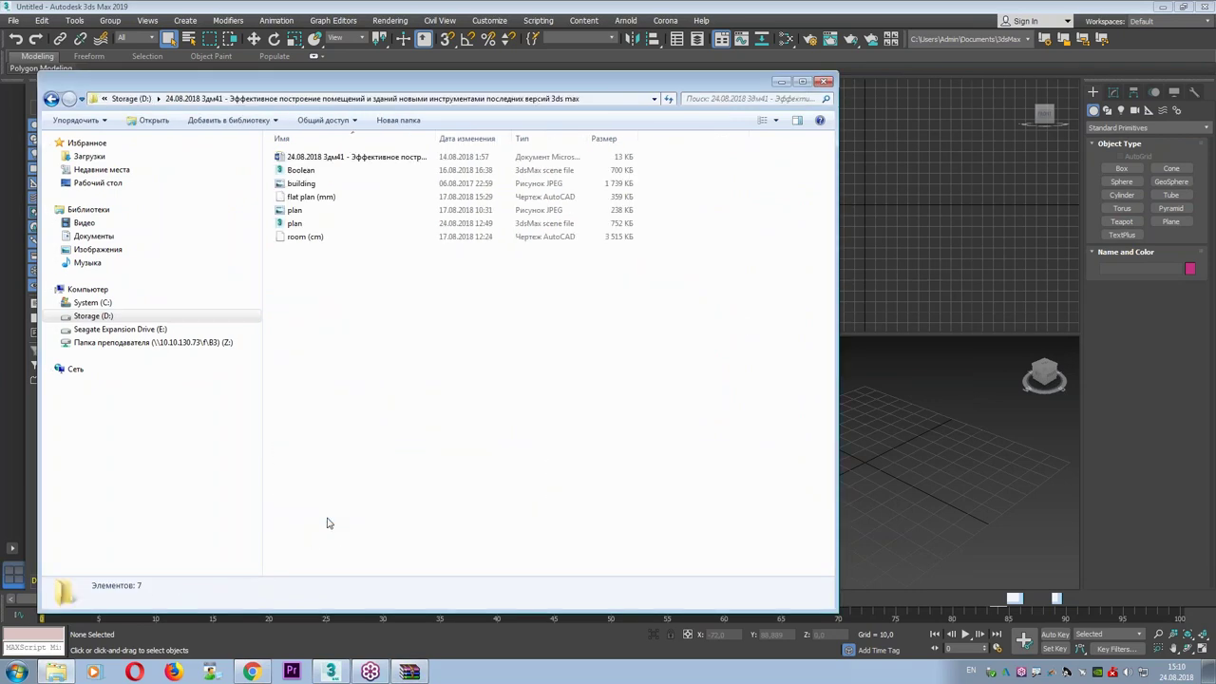
{"action": "left_click", "coordinate": [1152, 126]}
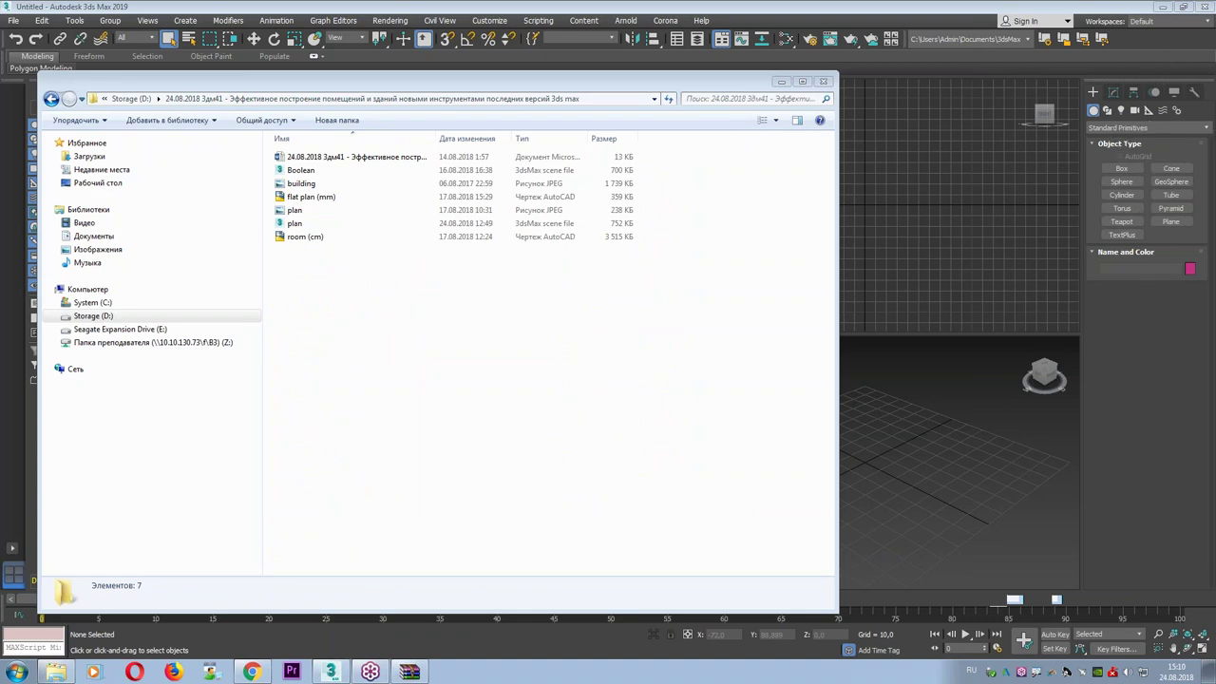
{"action": "left_click", "coordinate": [402, 348]}
{"action": "left_click", "coordinate": [295, 226]}
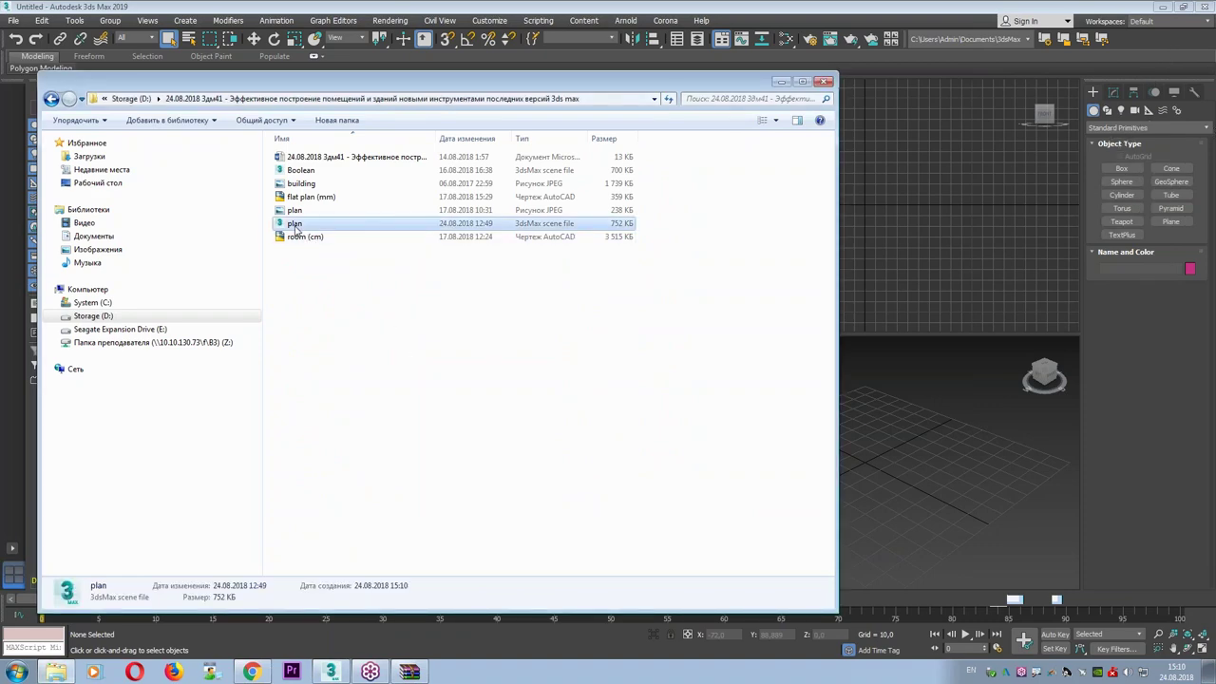
{"action": "left_click_drag", "start_coordinate": [295, 228], "coordinate": [934, 436]}
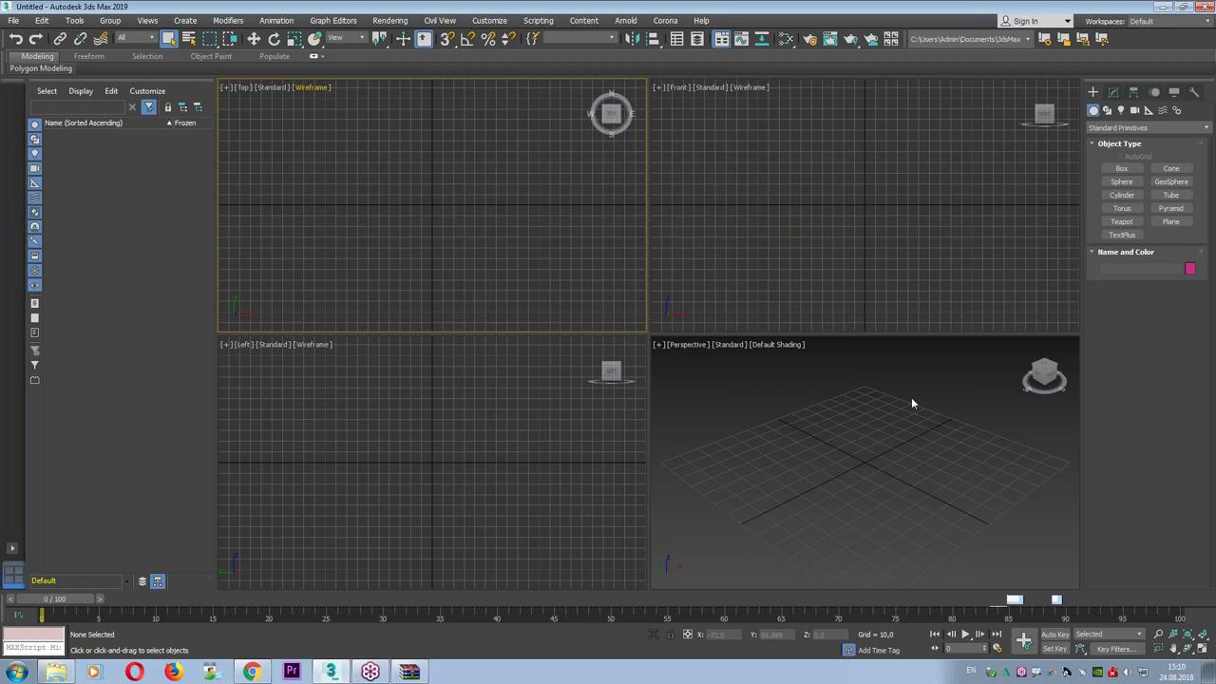
Open plan from the Storage (D:) lesson folder via Ctrl+O, adopting the file's unit scale.
{"action": "key", "text": "ctrl+o"}
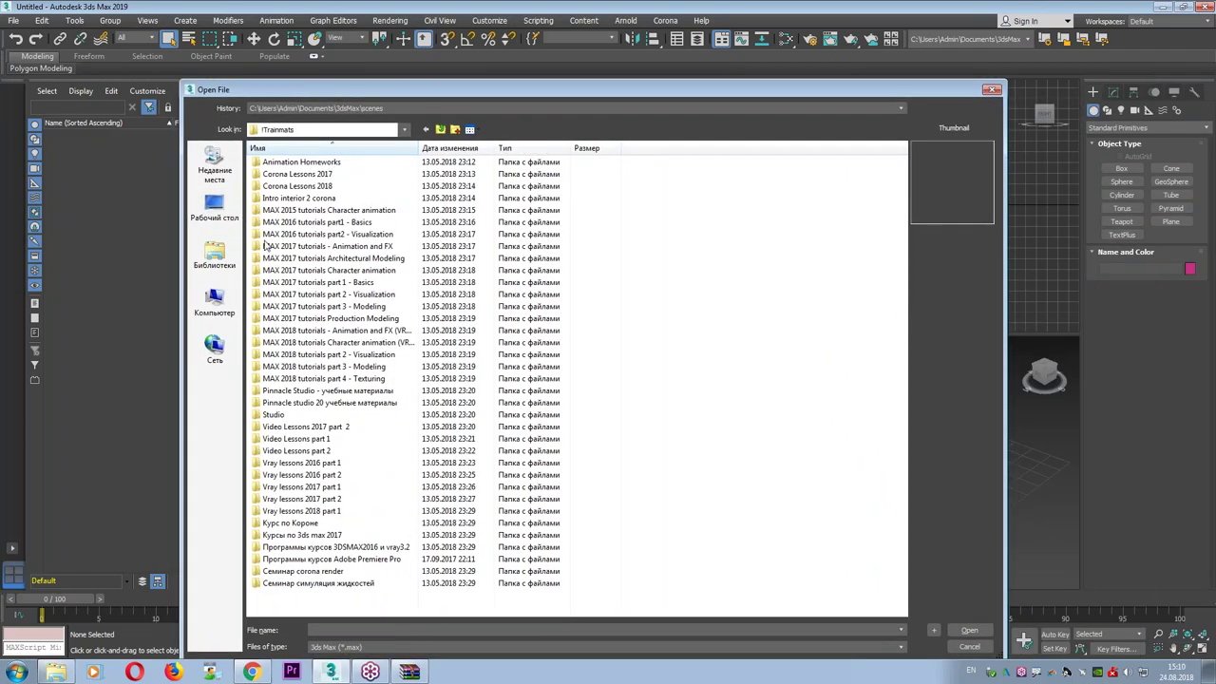
{"action": "left_click", "coordinate": [325, 133]}
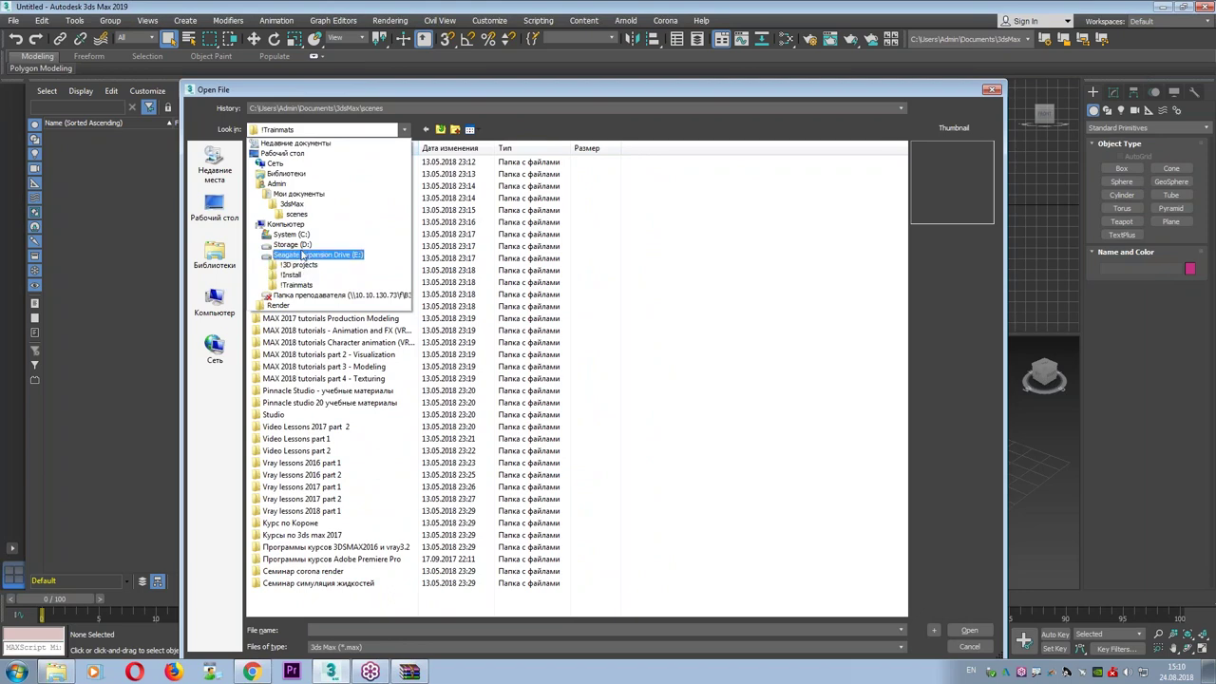
{"action": "left_click", "coordinate": [302, 246]}
{"action": "double_click", "coordinate": [339, 163]}
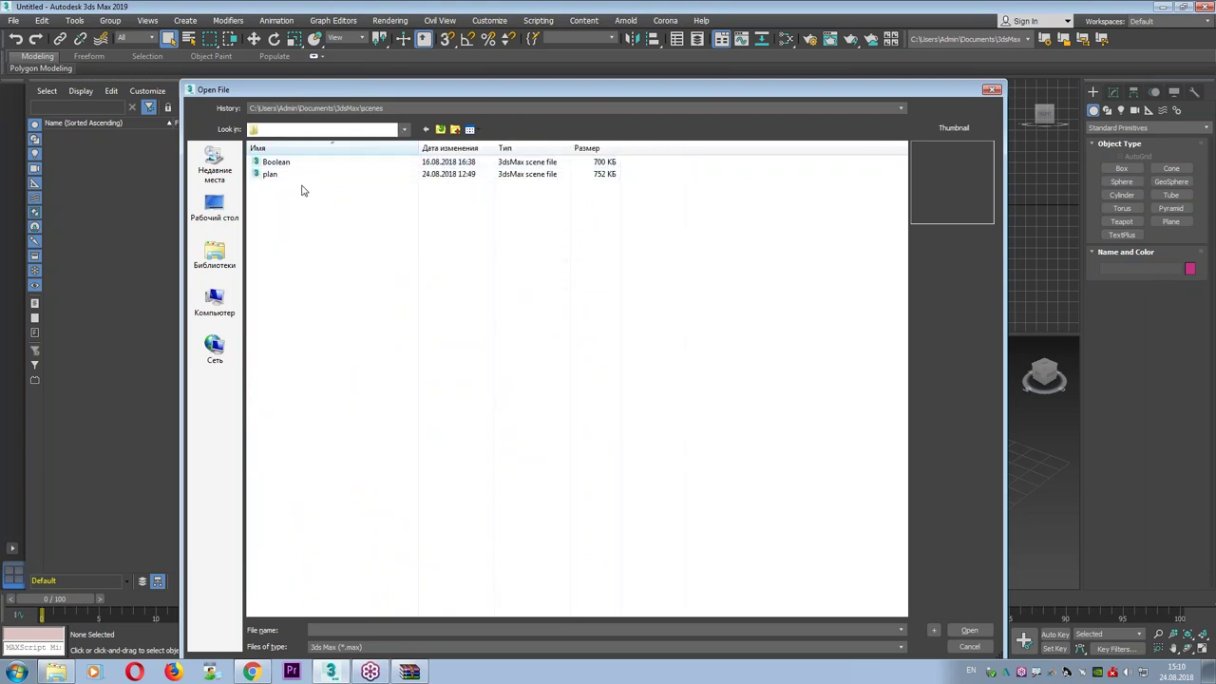
{"action": "left_click", "coordinate": [272, 177]}
{"action": "double_click", "coordinate": [272, 177]}
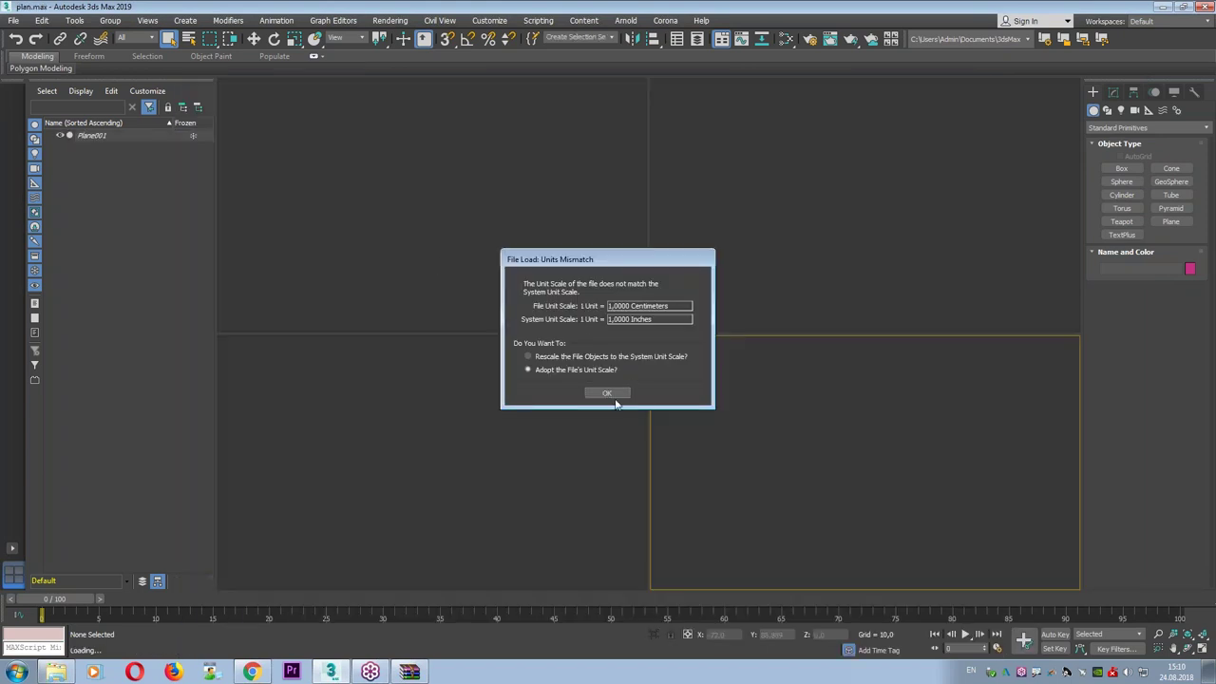
{"action": "left_click", "coordinate": [615, 393]}
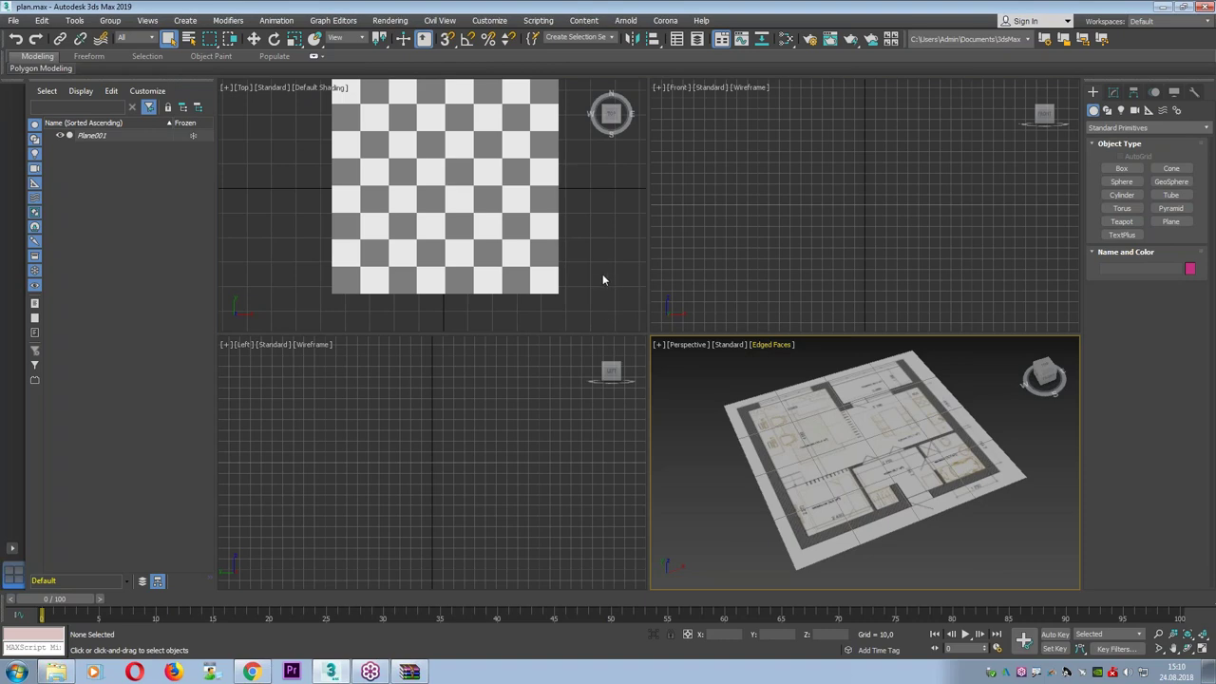
Maximize the Top viewport with Alt+W and pan to frame the floor plan.
{"action": "left_click", "coordinate": [593, 278]}
{"action": "key", "text": "alt+w"}
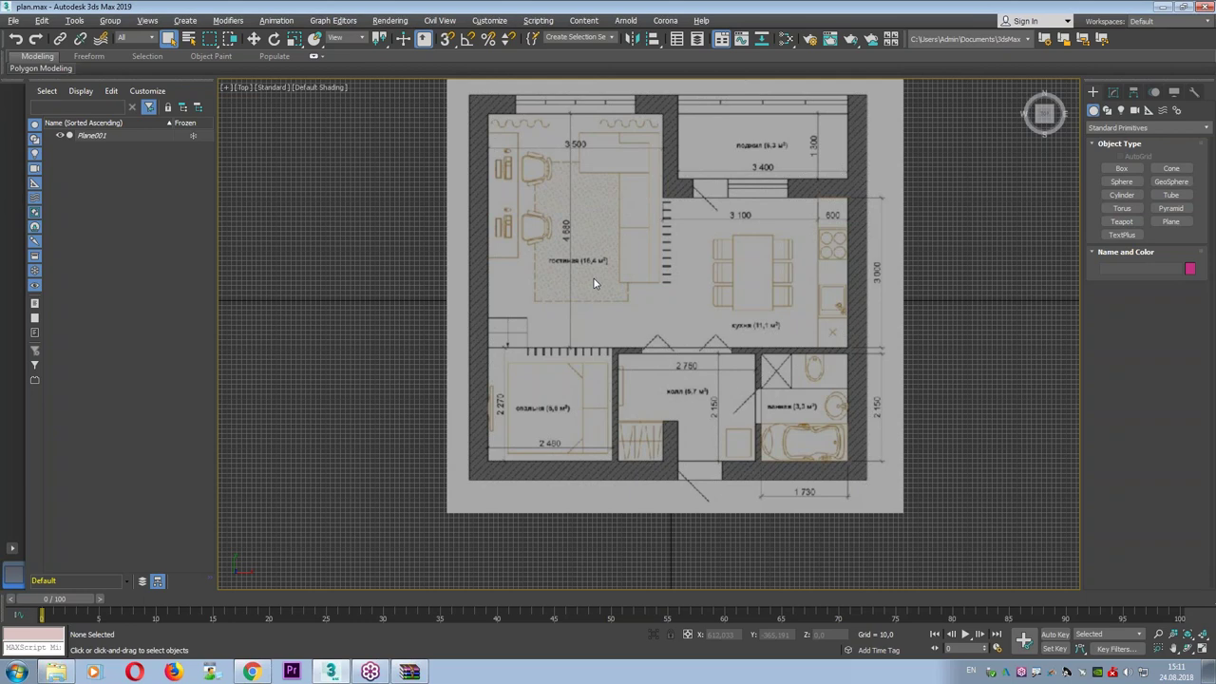
{"action": "middle_click_drag", "start_coordinate": [594, 279], "coordinate": [536, 331]}
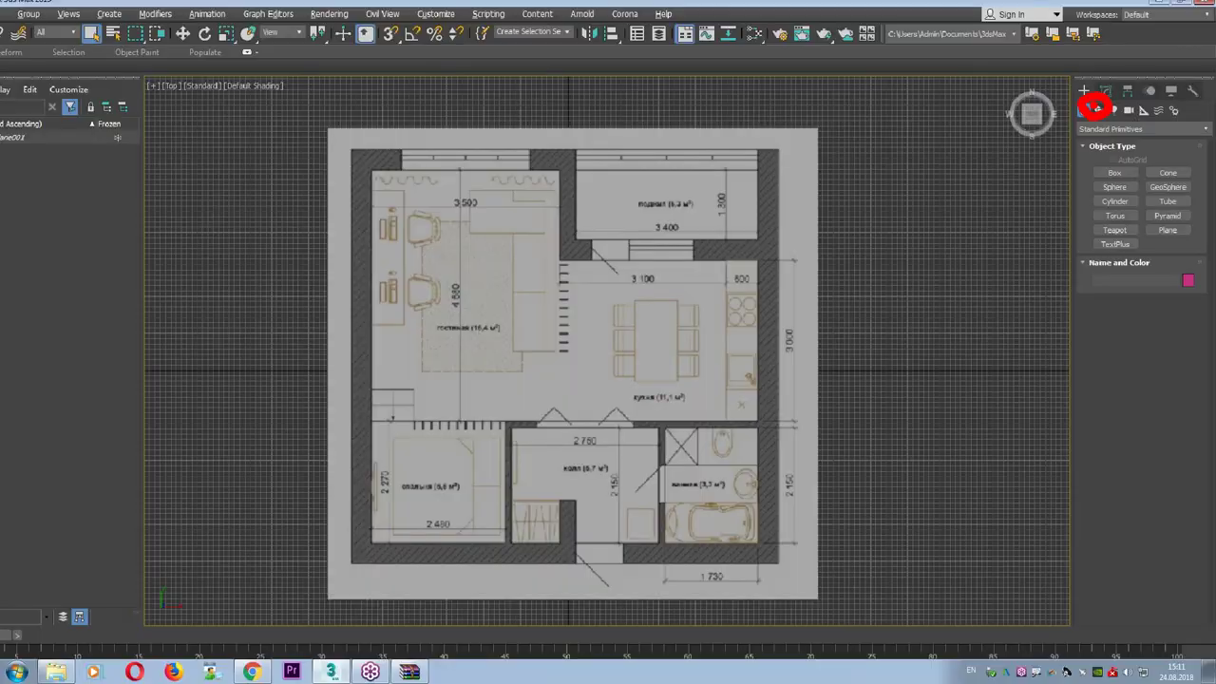
Trace a trial inner-wall outline with the Line spline tool, then backspace and cancel it.
{"action": "left_click", "coordinate": [1107, 110]}
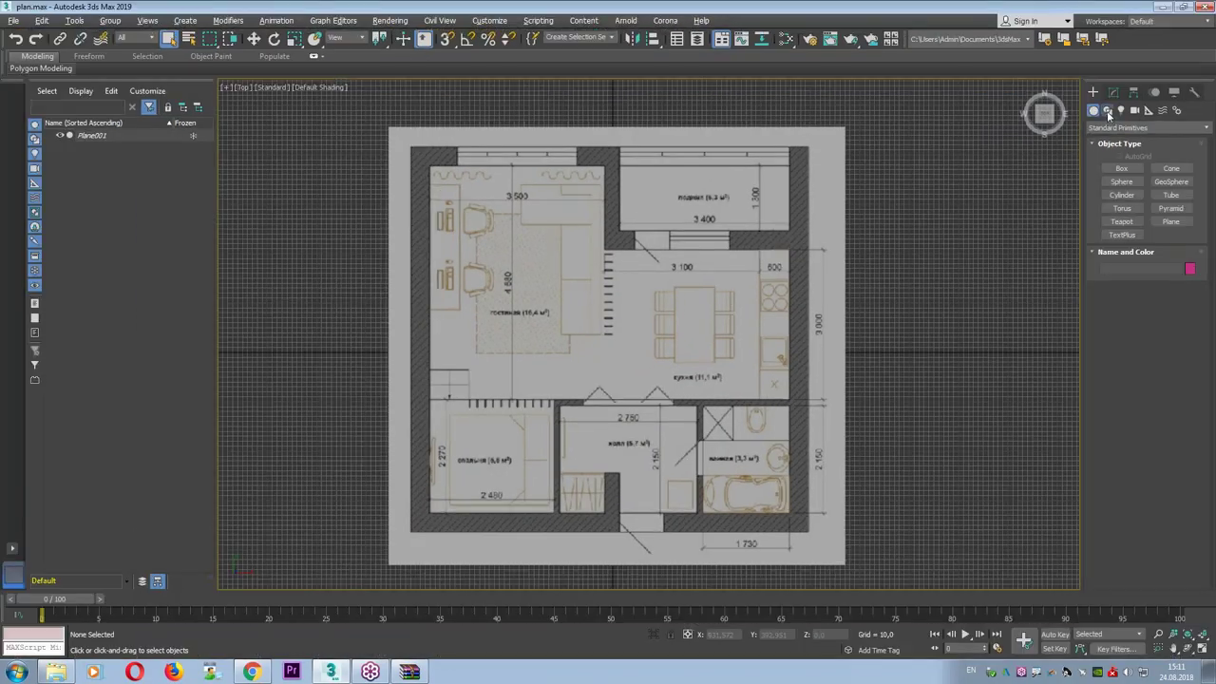
{"action": "left_click", "coordinate": [1121, 177]}
{"action": "middle_click_drag", "start_coordinate": [608, 223], "coordinate": [586, 219]}
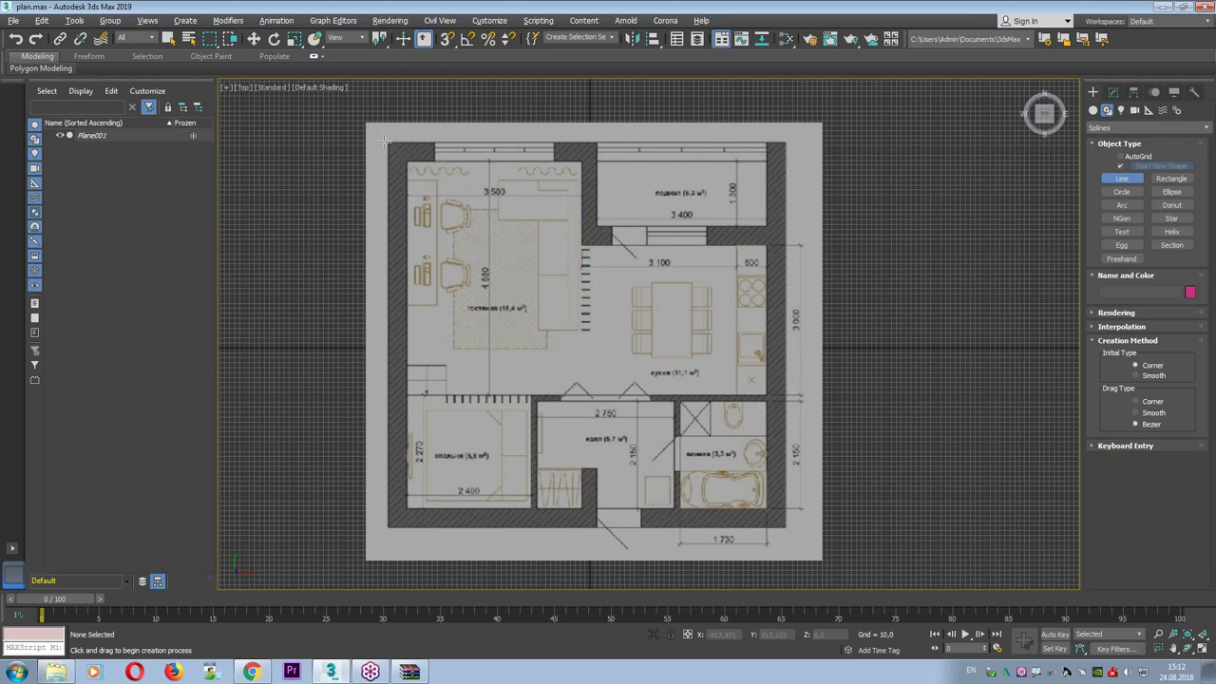
{"action": "left_click", "coordinate": [406, 161]}
{"action": "left_click", "coordinate": [584, 161]}
{"action": "left_click", "coordinate": [582, 246]}
{"action": "left_click", "coordinate": [769, 246]}
{"action": "left_click", "coordinate": [772, 399]}
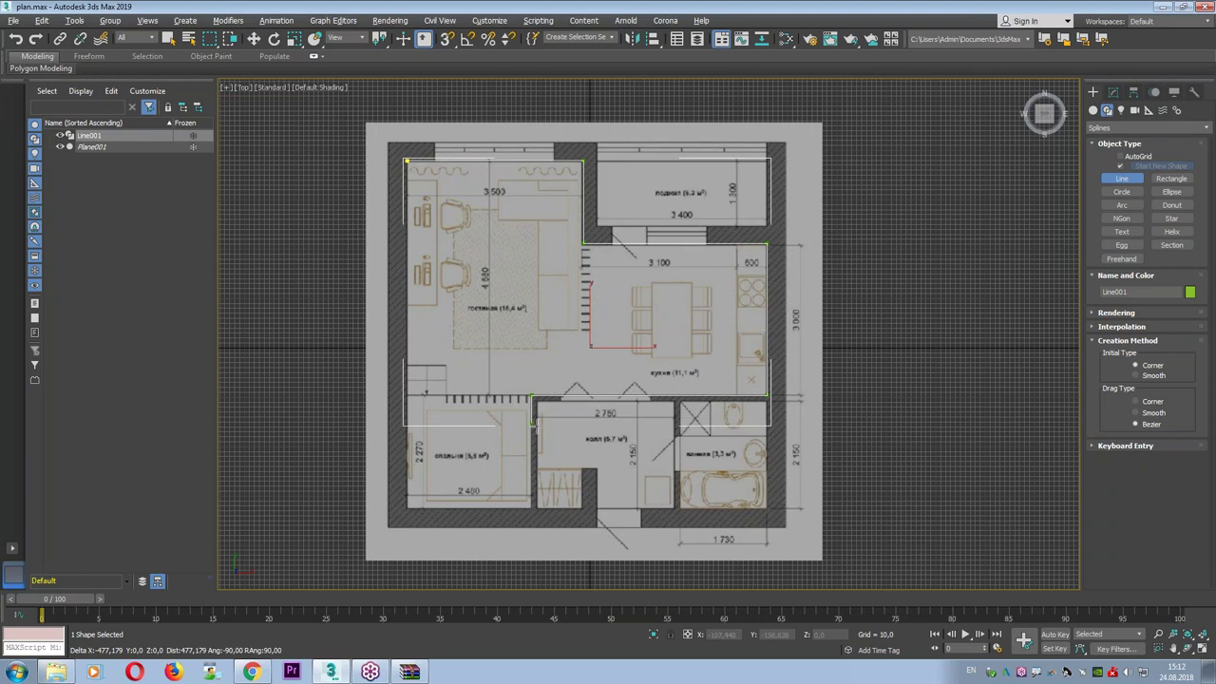
{"action": "left_click", "coordinate": [532, 508]}
{"action": "left_click", "coordinate": [408, 510]}
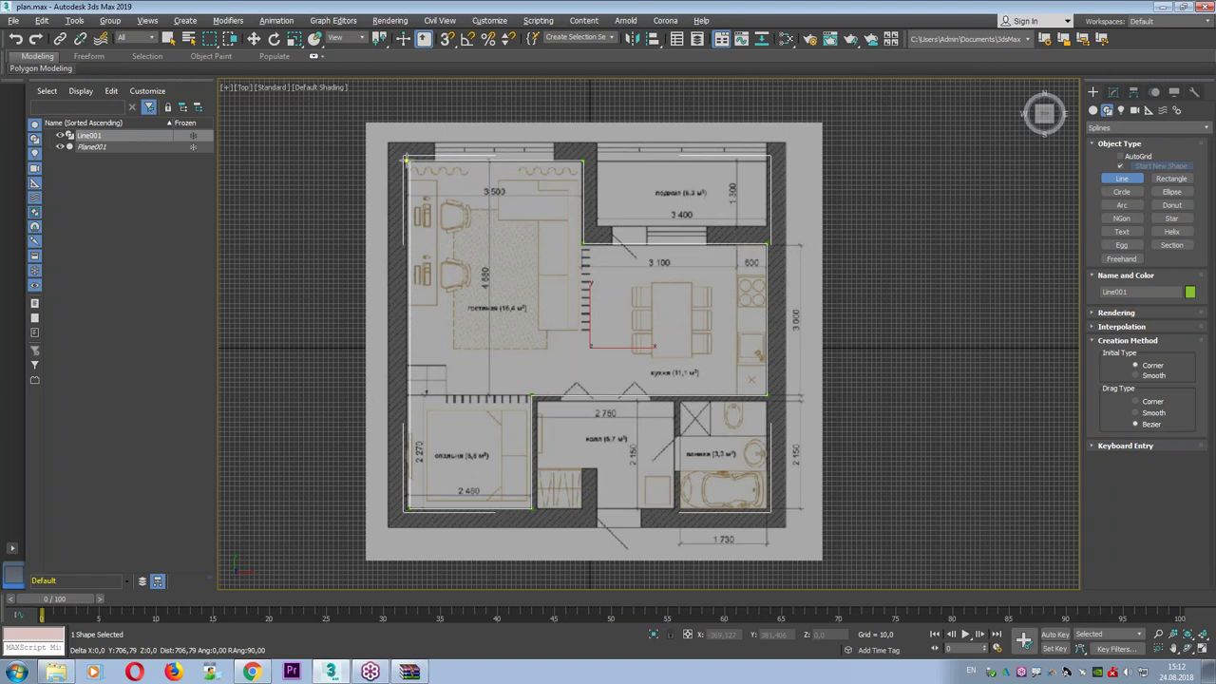
{"action": "key", "text": "BackSpace"}
{"action": "key", "text": "BackSpace"}
{"action": "key", "text": "BackSpace"}
{"action": "key", "text": "BackSpace"}
{"action": "key", "text": "BackSpace"}
{"action": "key", "text": "BackSpace"}
{"action": "key", "text": "BackSpace"}
{"action": "key", "text": "BackSpace"}
{"action": "key", "text": "BackSpace"}
{"action": "right_click", "coordinate": [611, 176]}
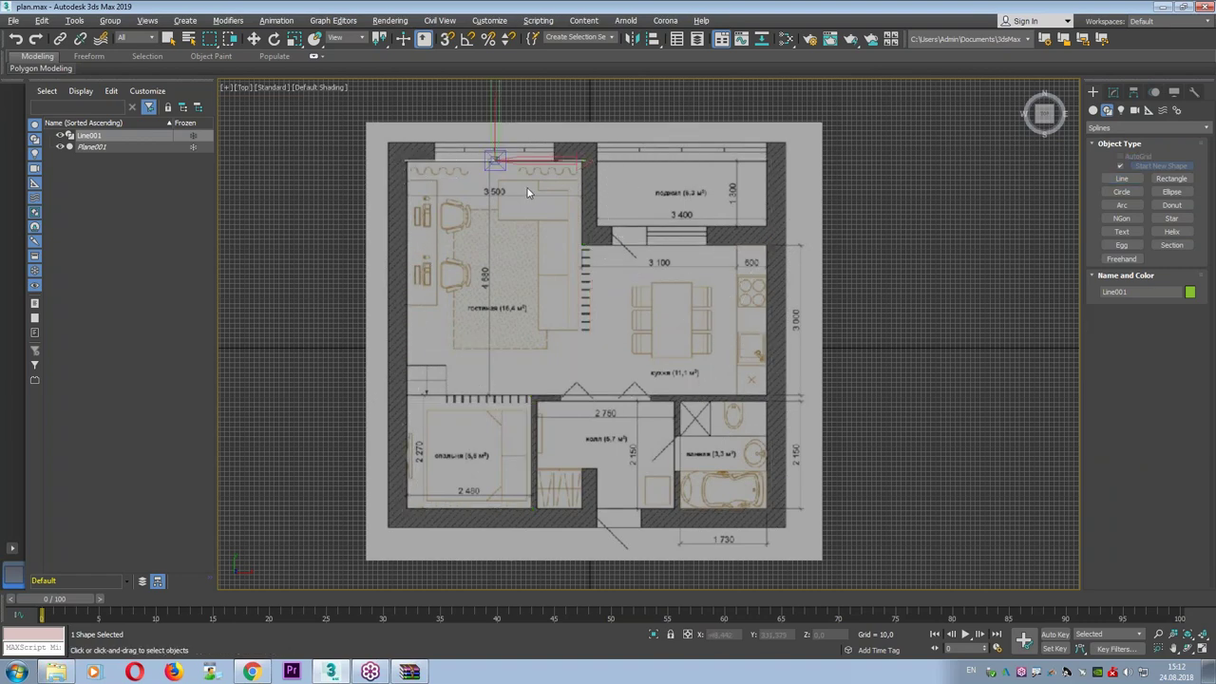
Start a new line along the top wall and across to the kitchen wall's right end.
{"action": "left_click", "coordinate": [1122, 178]}
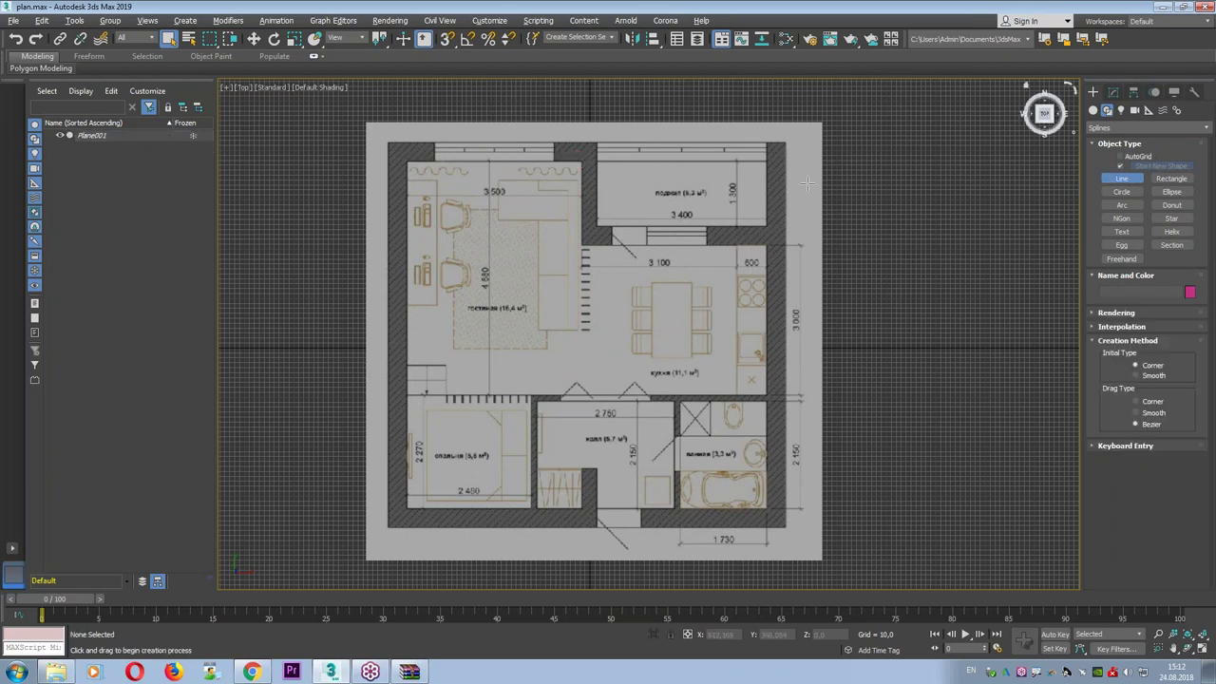
{"action": "middle_click_drag", "start_coordinate": [468, 152], "coordinate": [465, 184]}
{"action": "scroll", "coordinate": [464, 185], "scroll_direction": "up", "scroll_amount": 3}
{"action": "left_click", "coordinate": [338, 201]}
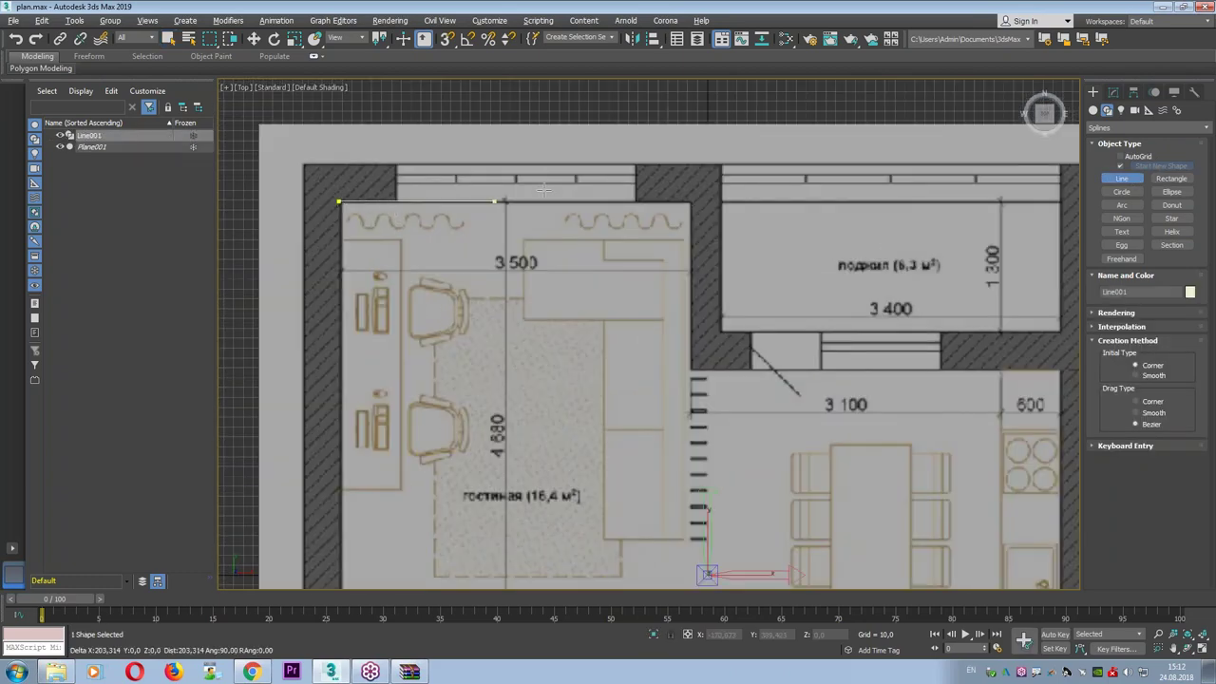
{"action": "left_click", "coordinate": [395, 202]}
{"action": "left_click", "coordinate": [637, 201]}
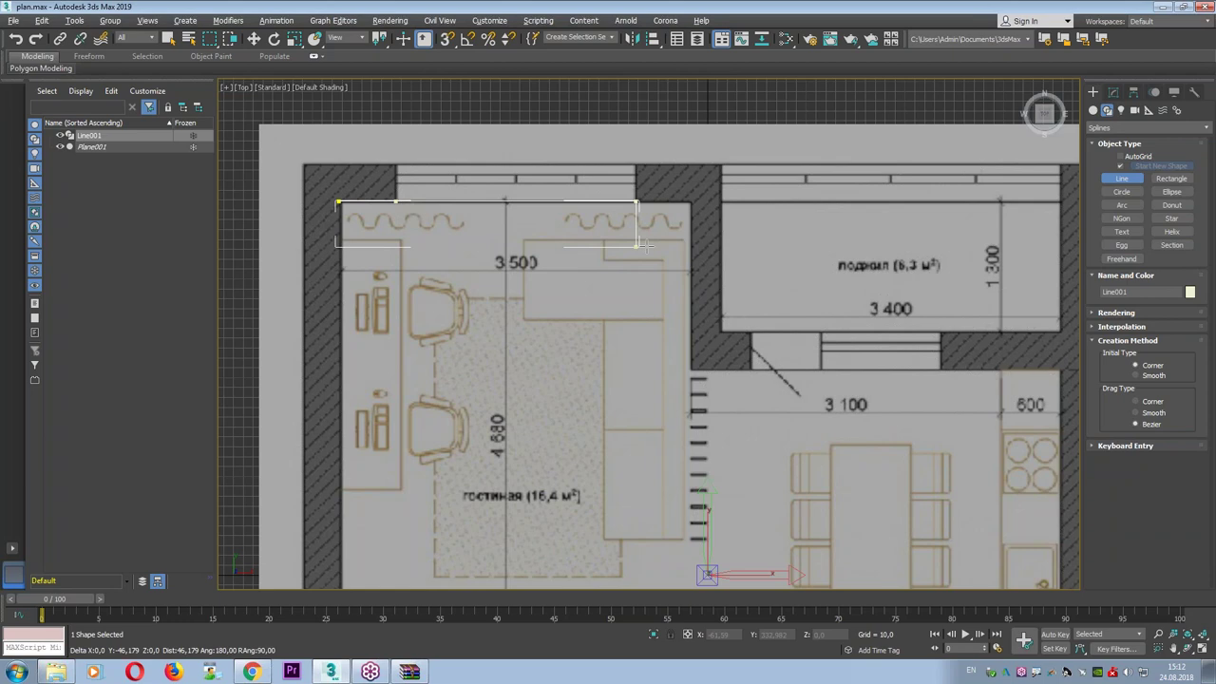
{"action": "left_click", "coordinate": [692, 201]}
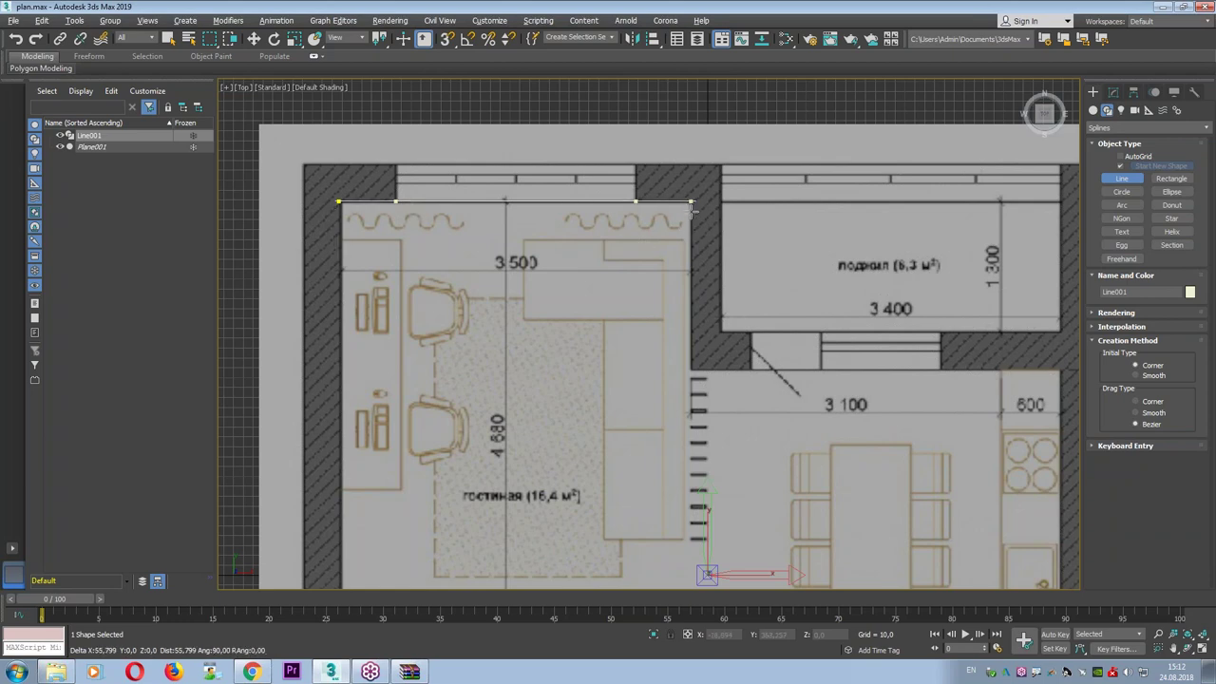
{"action": "left_click", "coordinate": [704, 370]}
{"action": "left_click", "coordinate": [749, 371]}
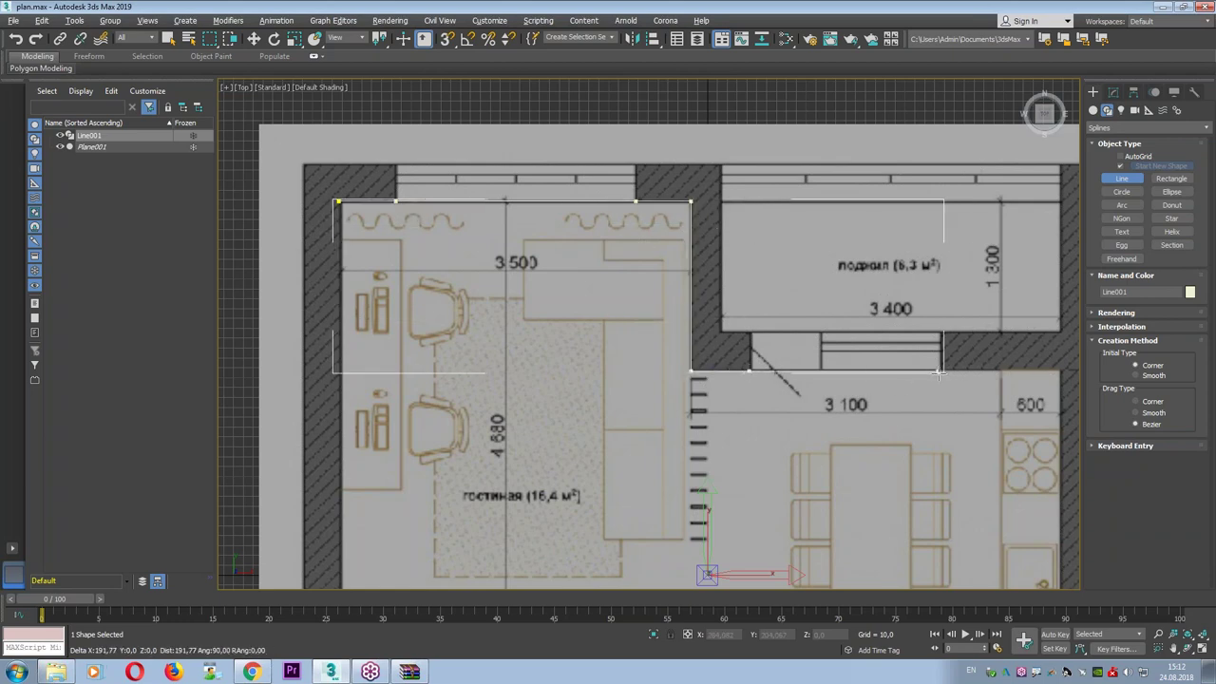
{"action": "left_click", "coordinate": [1061, 371]}
{"action": "middle_click_drag", "start_coordinate": [1061, 370], "coordinate": [979, 116]}
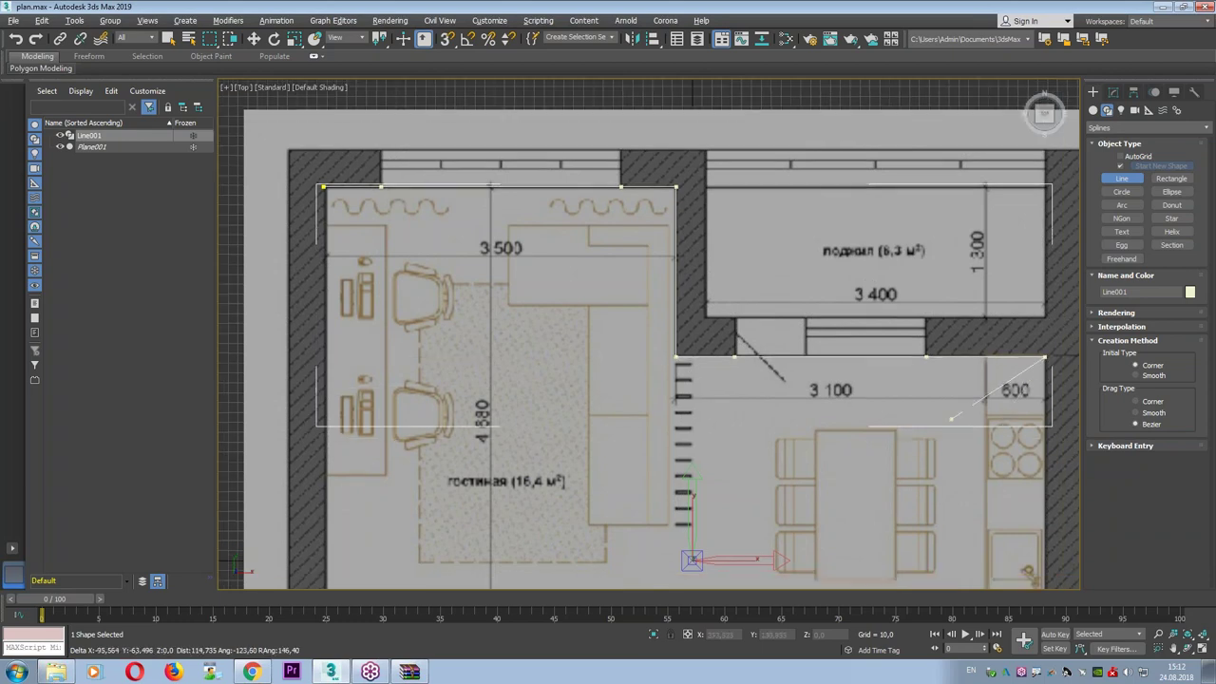
Continue along the kitchen's lower wall and bedroom, then close the spline on its first vertex.
{"action": "left_click", "coordinate": [979, 415]}
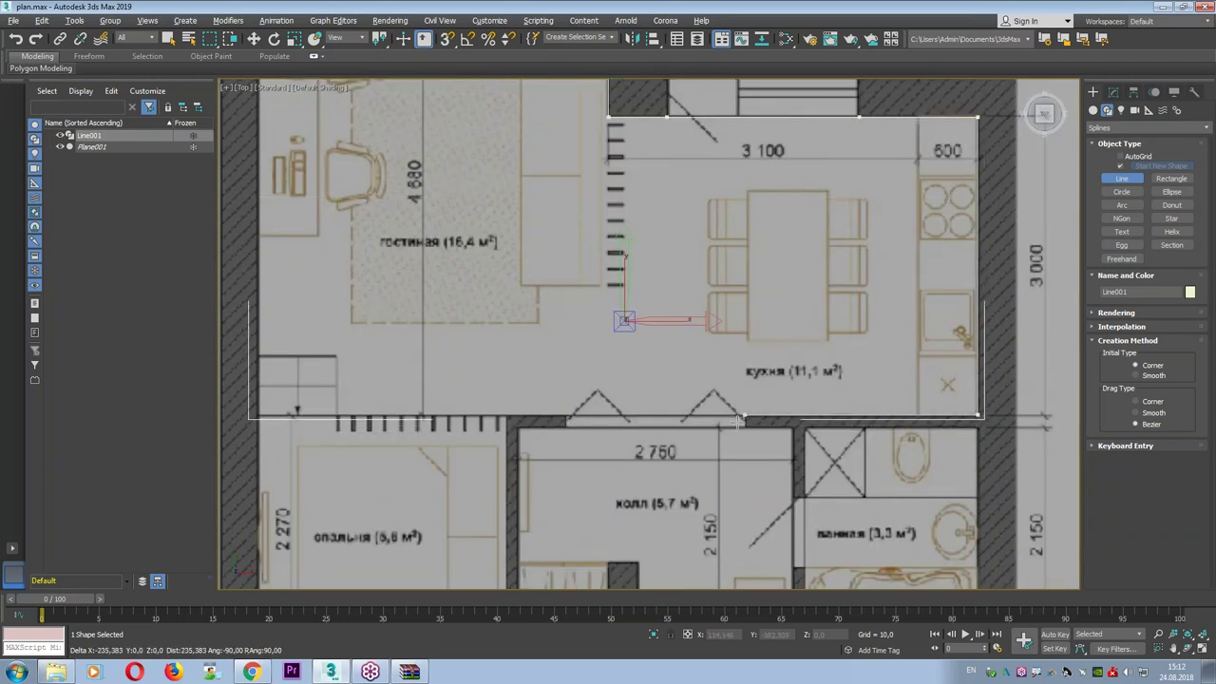
{"action": "left_click", "coordinate": [746, 415]}
{"action": "left_click", "coordinate": [564, 415]}
{"action": "left_click", "coordinate": [504, 415]}
{"action": "middle_click_drag", "start_coordinate": [507, 418], "coordinate": [638, 161]}
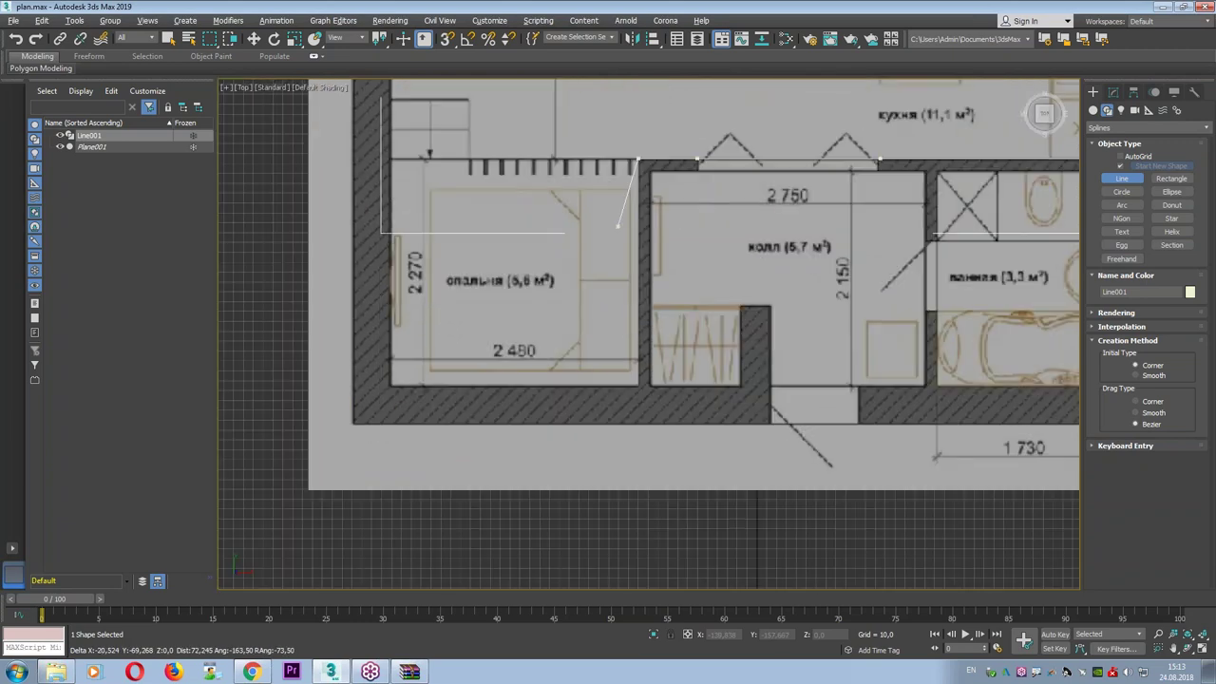
{"action": "left_click", "coordinate": [636, 387]}
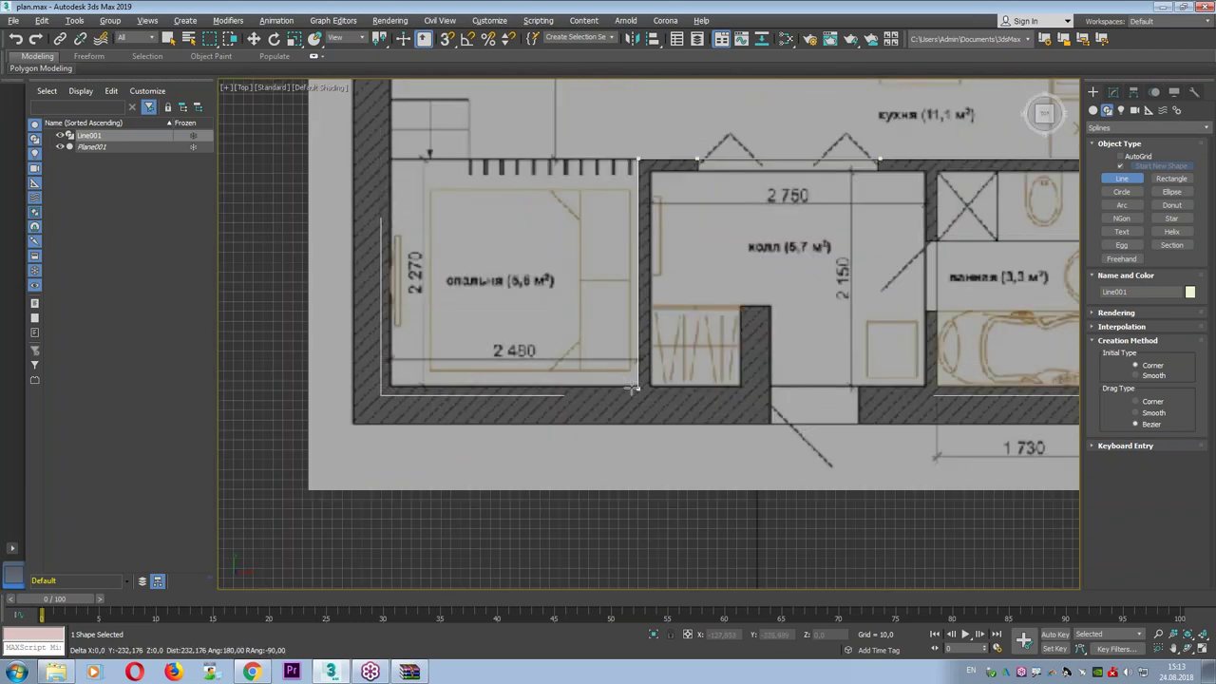
{"action": "left_click", "coordinate": [389, 391]}
{"action": "scroll", "coordinate": [399, 380], "scroll_direction": "down", "scroll_amount": 3}
{"action": "scroll", "coordinate": [427, 190], "scroll_direction": "down", "scroll_amount": 2}
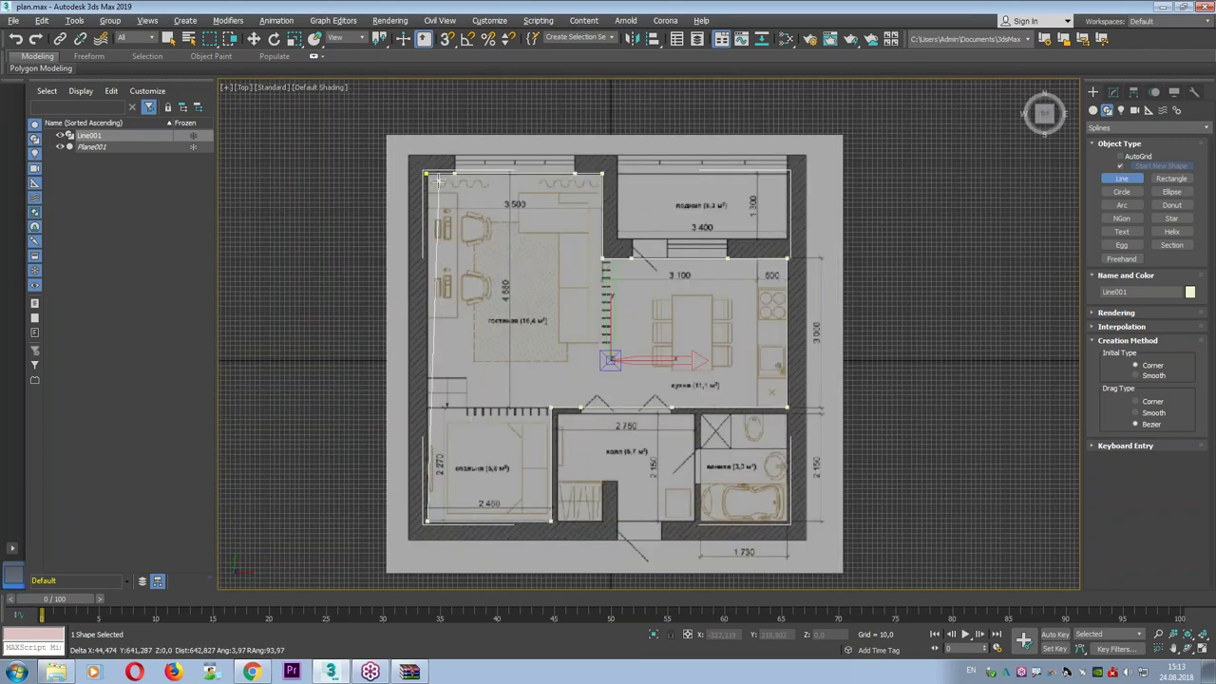
{"action": "scroll", "coordinate": [427, 176], "scroll_direction": "up", "scroll_amount": 5}
{"action": "left_click", "coordinate": [428, 172]}
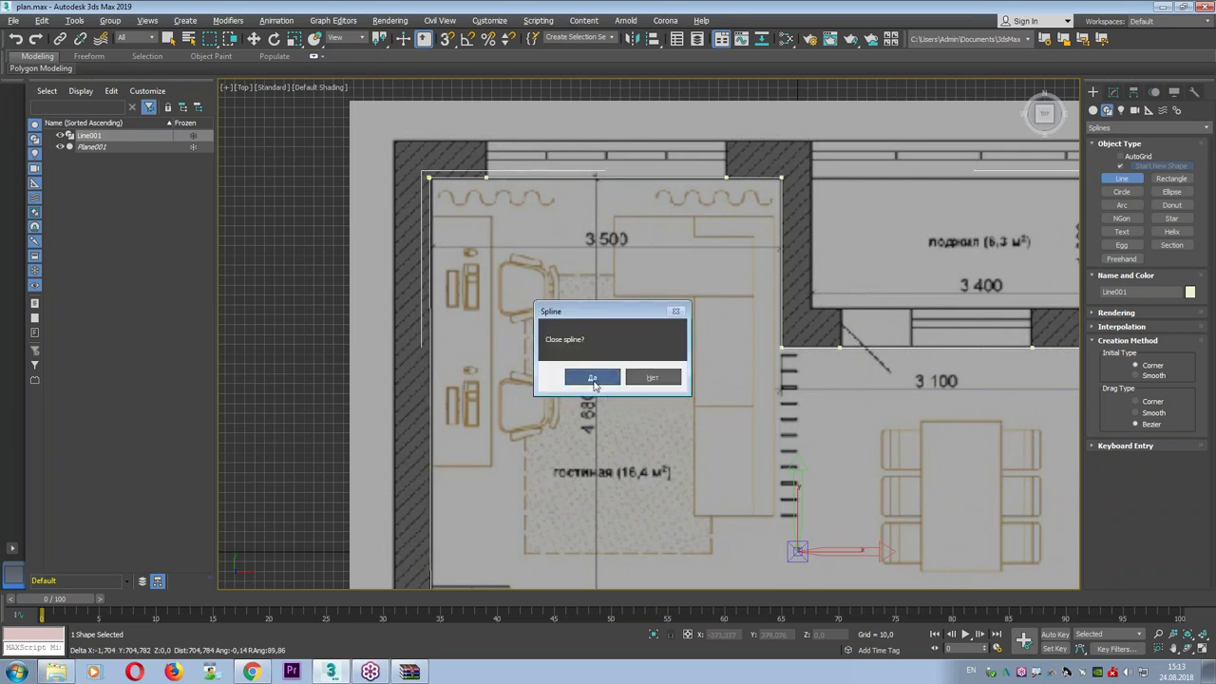
{"action": "left_click", "coordinate": [591, 380]}
{"action": "scroll", "coordinate": [579, 245], "scroll_direction": "down", "scroll_amount": 2}
{"action": "left_click", "coordinate": [1113, 91]}
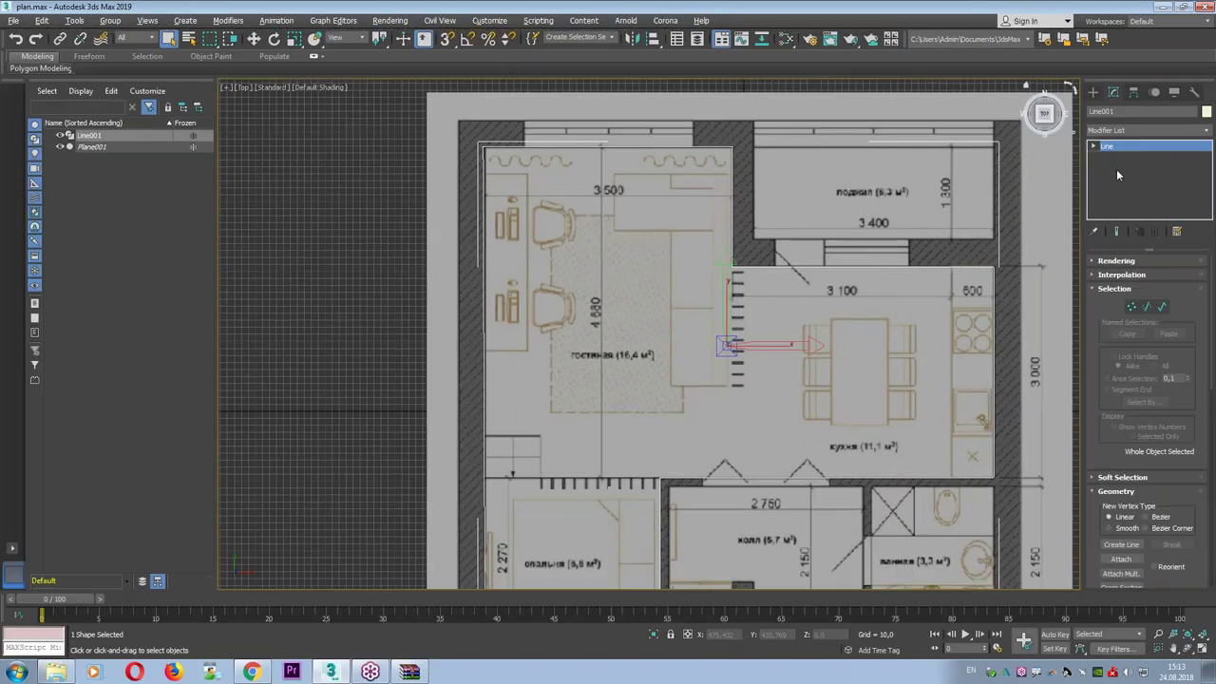
Check the spline's first vertex at Vertex level with Move, then return to Line level.
{"action": "left_click", "coordinate": [1094, 146]}
{"action": "left_click", "coordinate": [1117, 157]}
{"action": "left_click_drag", "start_coordinate": [516, 160], "coordinate": [473, 138]}
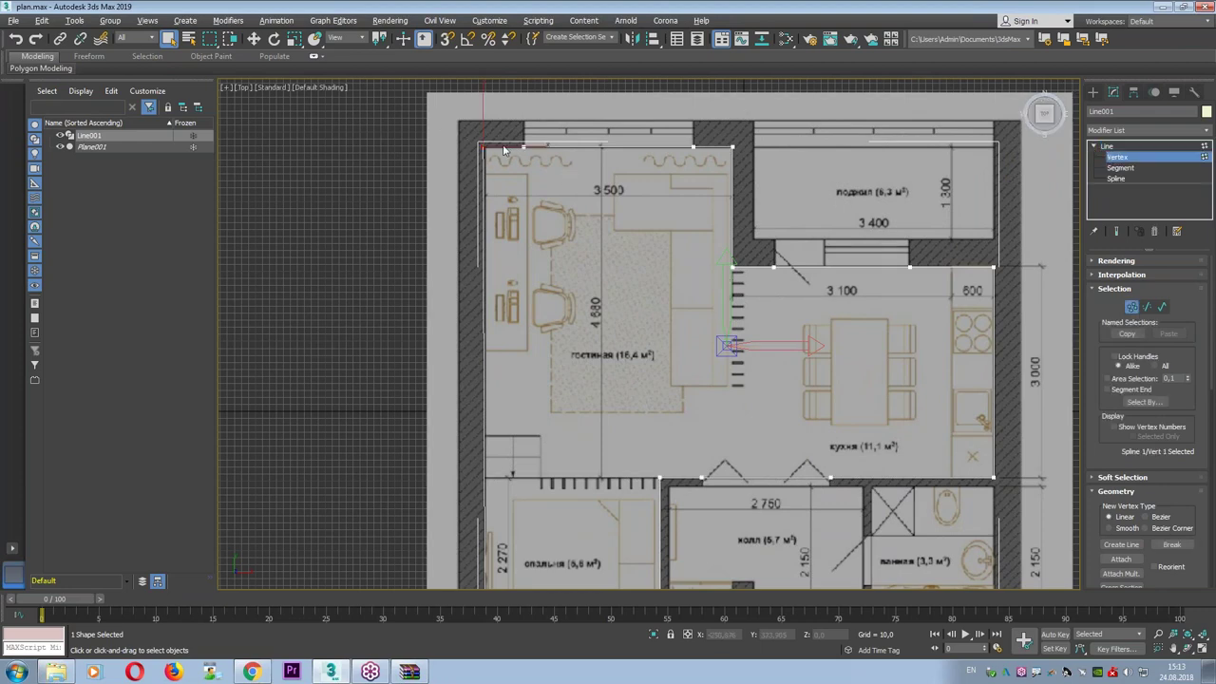
{"action": "scroll", "coordinate": [514, 148], "scroll_direction": "up", "scroll_amount": 2}
{"action": "scroll", "coordinate": [514, 147], "scroll_direction": "up", "scroll_amount": 3}
{"action": "key", "text": "w"}
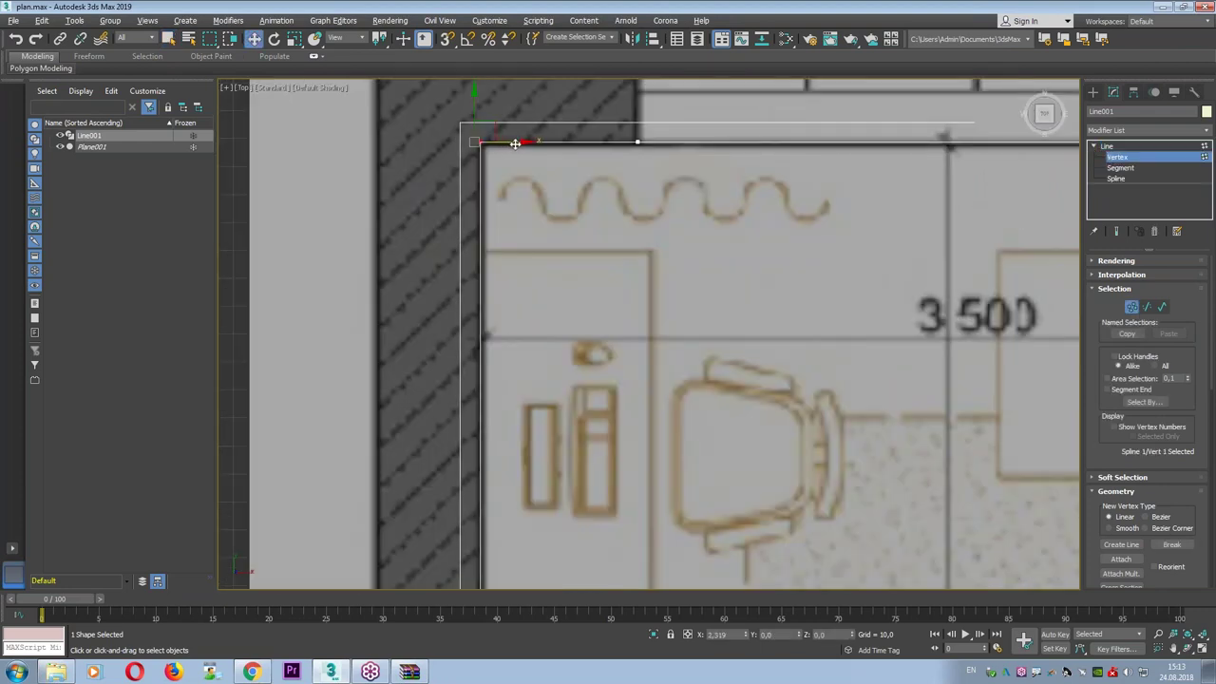
{"action": "scroll", "coordinate": [518, 145], "scroll_direction": "down", "scroll_amount": 5}
{"action": "left_click", "coordinate": [1106, 145]}
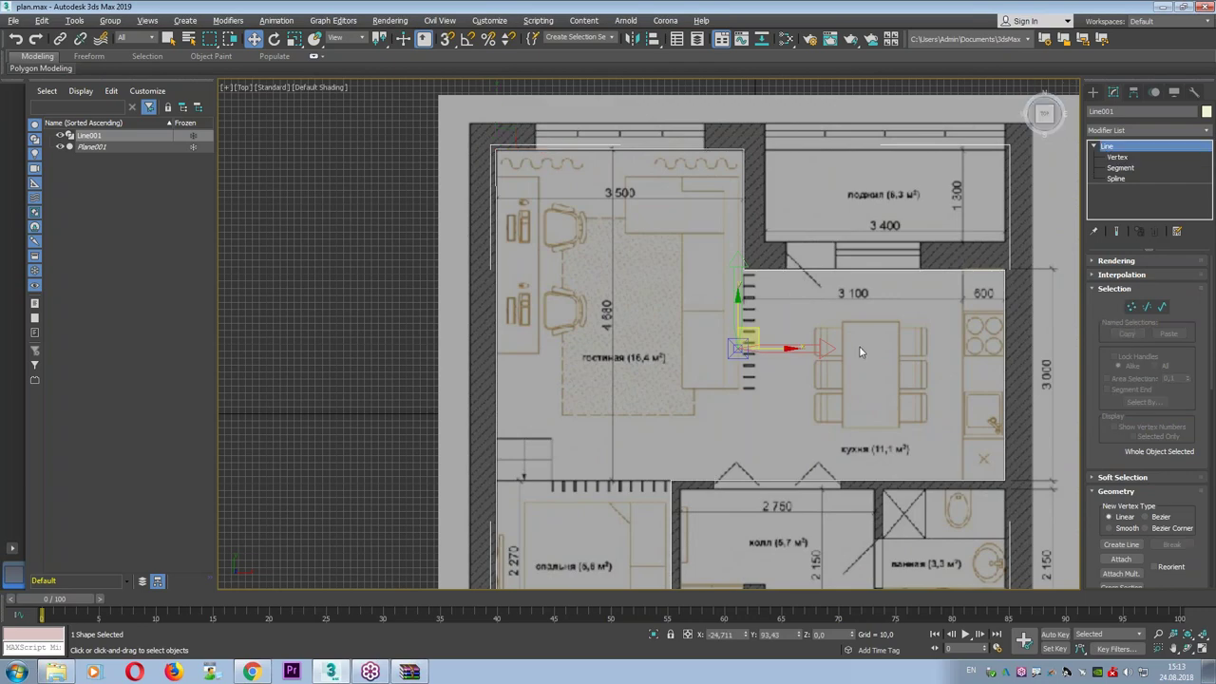
Isolate the outline with Alt+Q, restore the plan, then maximize the Perspective viewport.
{"action": "middle_click_drag", "start_coordinate": [858, 348], "coordinate": [826, 306]}
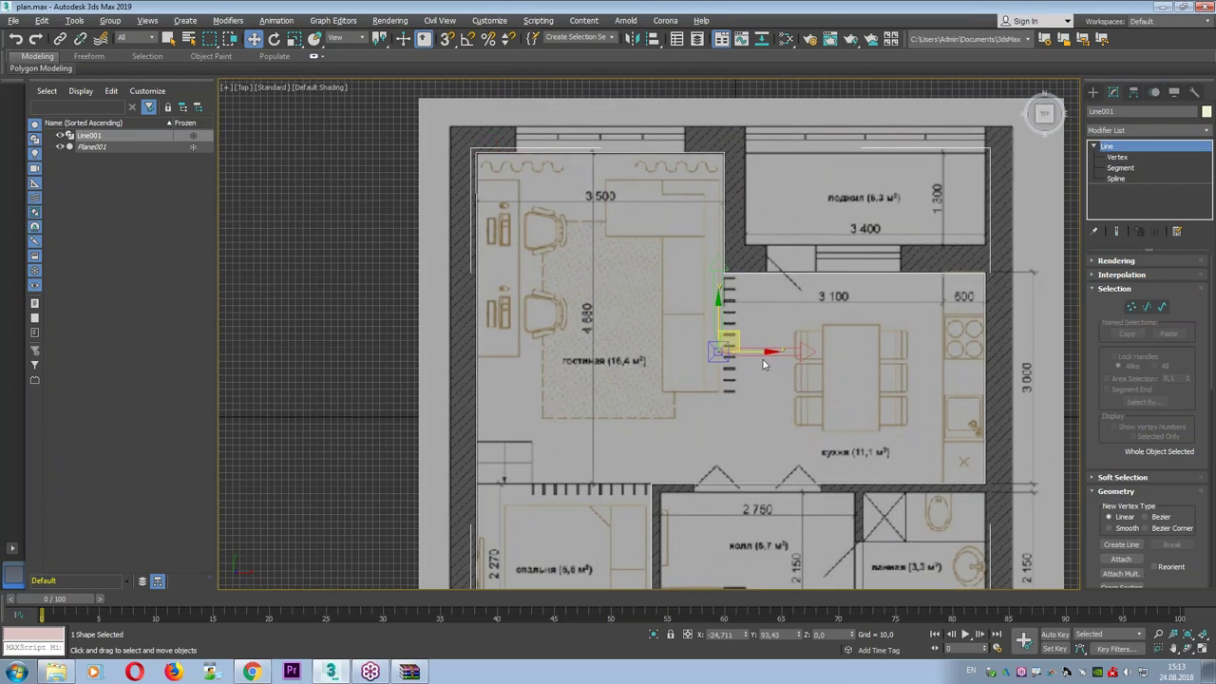
{"action": "key", "text": "alt+q"}
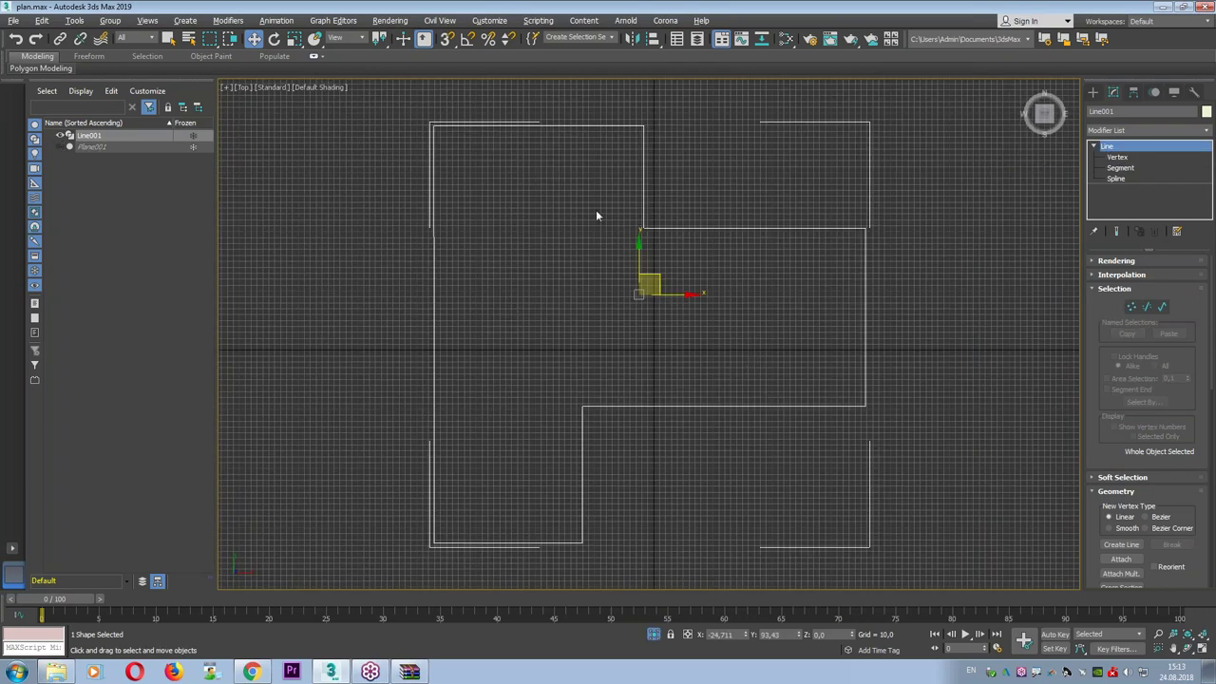
{"action": "left_click", "coordinate": [653, 634]}
{"action": "key", "text": "alt+w"}
{"action": "right_click", "coordinate": [749, 375]}
{"action": "key", "text": "alt+w"}
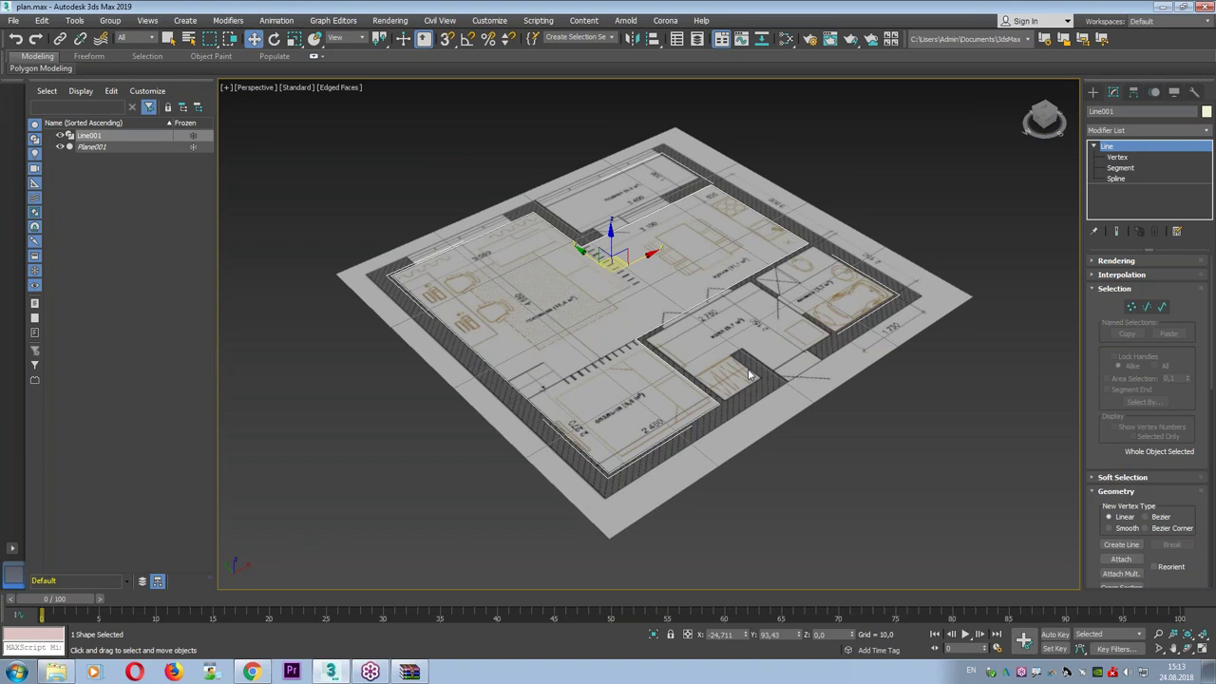
Convert the outline to Editable Poly and select its floor polygon at Polygon level.
{"action": "right_click", "coordinate": [717, 406]}
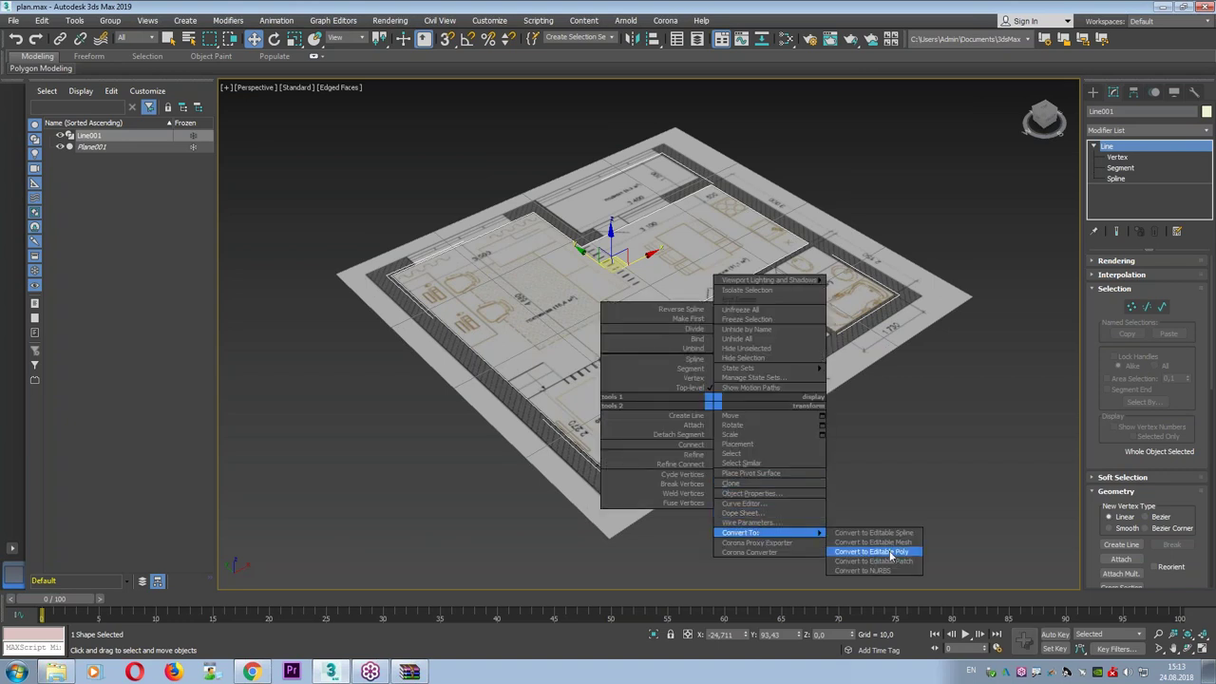
{"action": "left_click", "coordinate": [891, 553]}
{"action": "middle_click_drag", "start_coordinate": [608, 313], "coordinate": [719, 363], "text": "alt"}
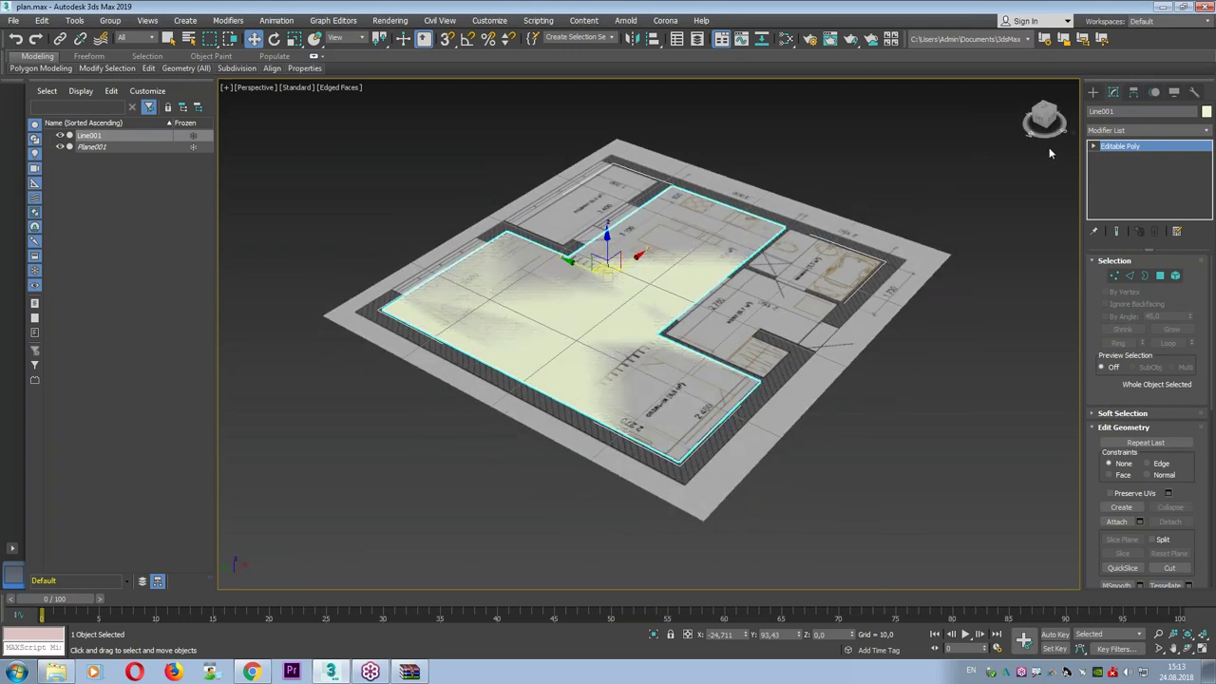
{"action": "left_click", "coordinate": [1093, 146]}
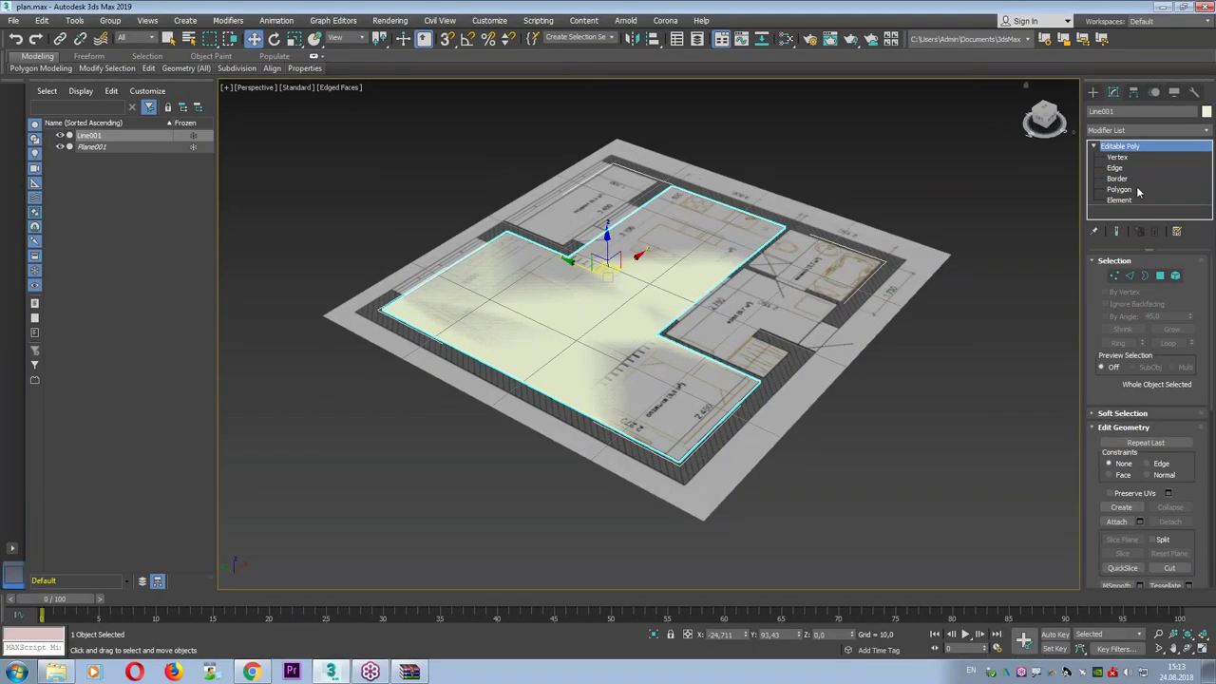
{"action": "left_click", "coordinate": [1119, 189]}
{"action": "left_click", "coordinate": [532, 323]}
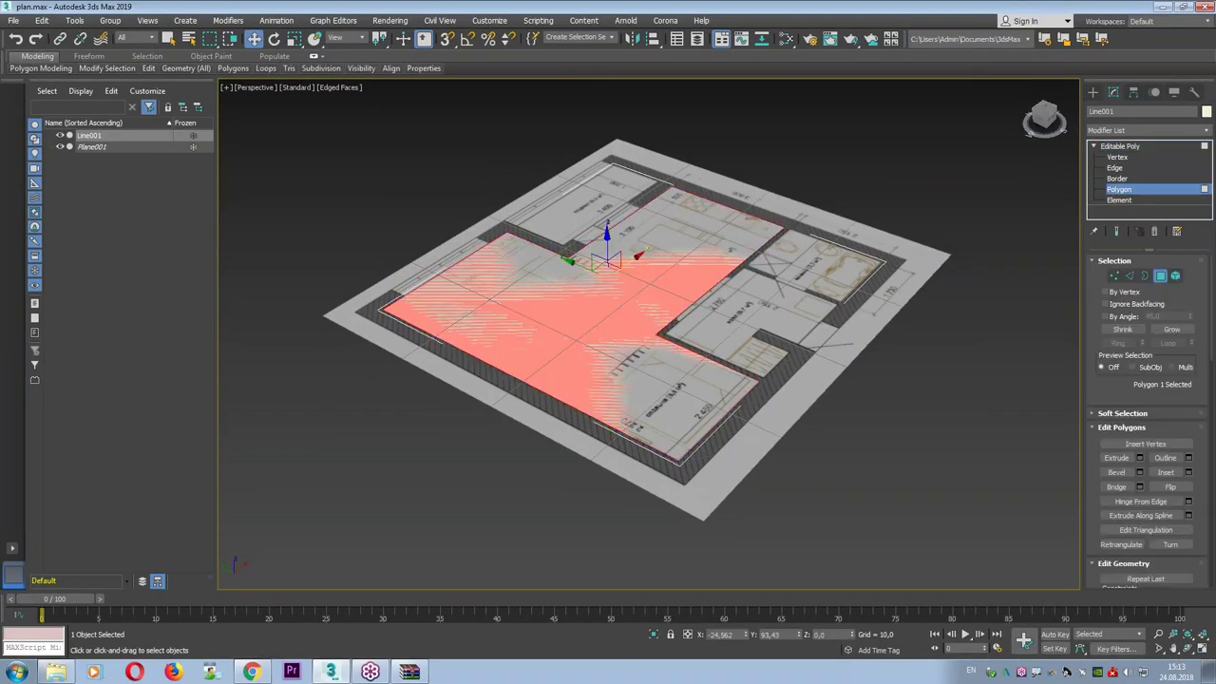
{"action": "mouse_move", "coordinate": [578, 263]}
{"action": "middle_mouse_down", "text": "alt"}
{"action": "mouse_move", "coordinate": [557, 203]}
{"action": "mouse_move", "coordinate": [603, 260]}
{"action": "middle_mouse_up", "text": "alt"}
{"action": "mouse_move", "coordinate": [603, 243]}
{"action": "left_mouse_down"}
{"action": "mouse_move", "coordinate": [583, 133]}
{"action": "mouse_move", "coordinate": [597, 184]}
{"action": "left_mouse_up"}
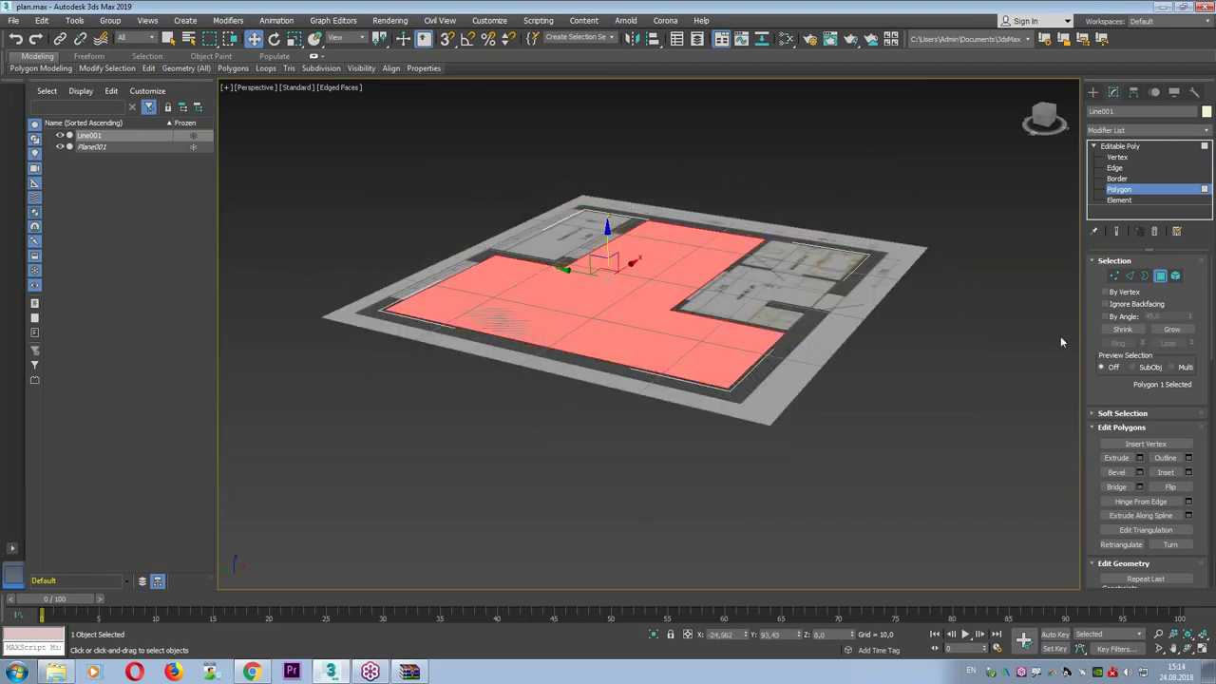
Extrude the floor polygon, setting the first segment's height to 80.
{"action": "left_click", "coordinate": [1140, 458]}
{"action": "mouse_move", "coordinate": [655, 359]}
{"action": "left_mouse_down"}
{"action": "mouse_move", "coordinate": [649, 590]}
{"action": "mouse_move", "coordinate": [634, 444]}
{"action": "mouse_move", "coordinate": [720, 448]}
{"action": "left_mouse_up"}
{"action": "mouse_move", "coordinate": [719, 448]}
{"action": "middle_mouse_down", "text": "alt"}
{"action": "mouse_move", "coordinate": [524, 453]}
{"action": "mouse_move", "coordinate": [427, 434]}
{"action": "mouse_move", "coordinate": [546, 455]}
{"action": "mouse_move", "coordinate": [595, 449]}
{"action": "middle_mouse_up", "text": "alt"}
{"action": "scroll", "coordinate": [596, 451], "scroll_direction": "up", "scroll_amount": 1}
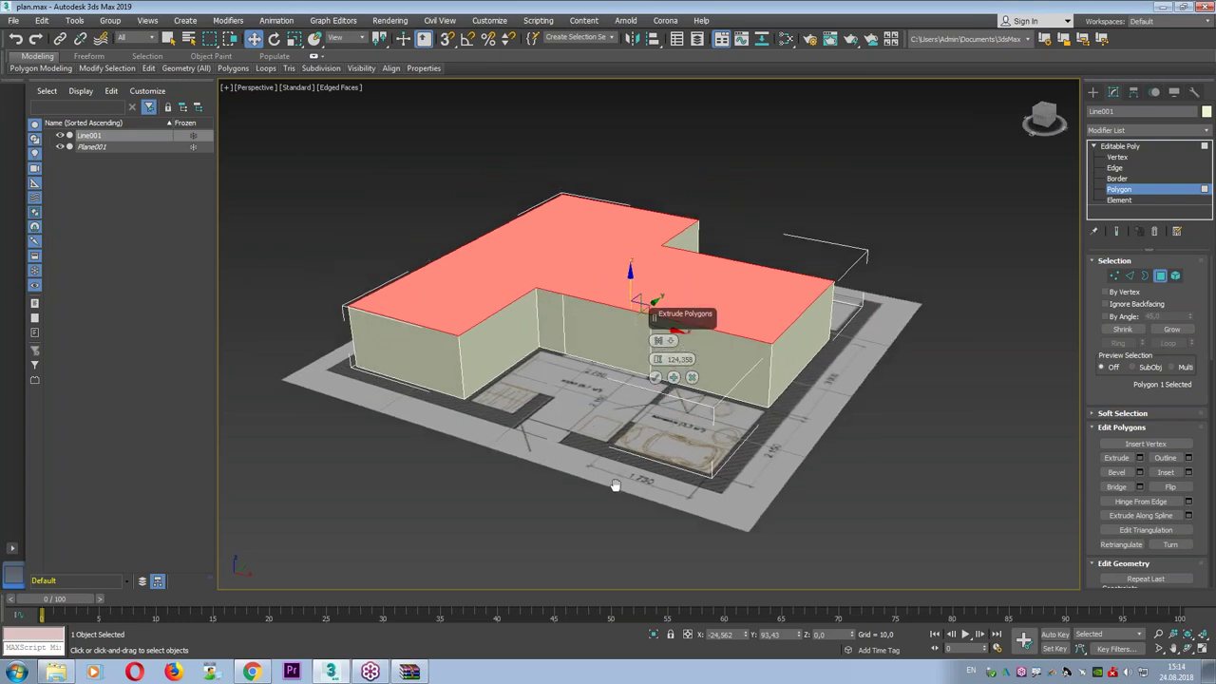
{"action": "scroll", "coordinate": [618, 389], "scroll_direction": "up", "scroll_amount": 5}
{"action": "middle_click_drag", "start_coordinate": [619, 383], "coordinate": [637, 397]}
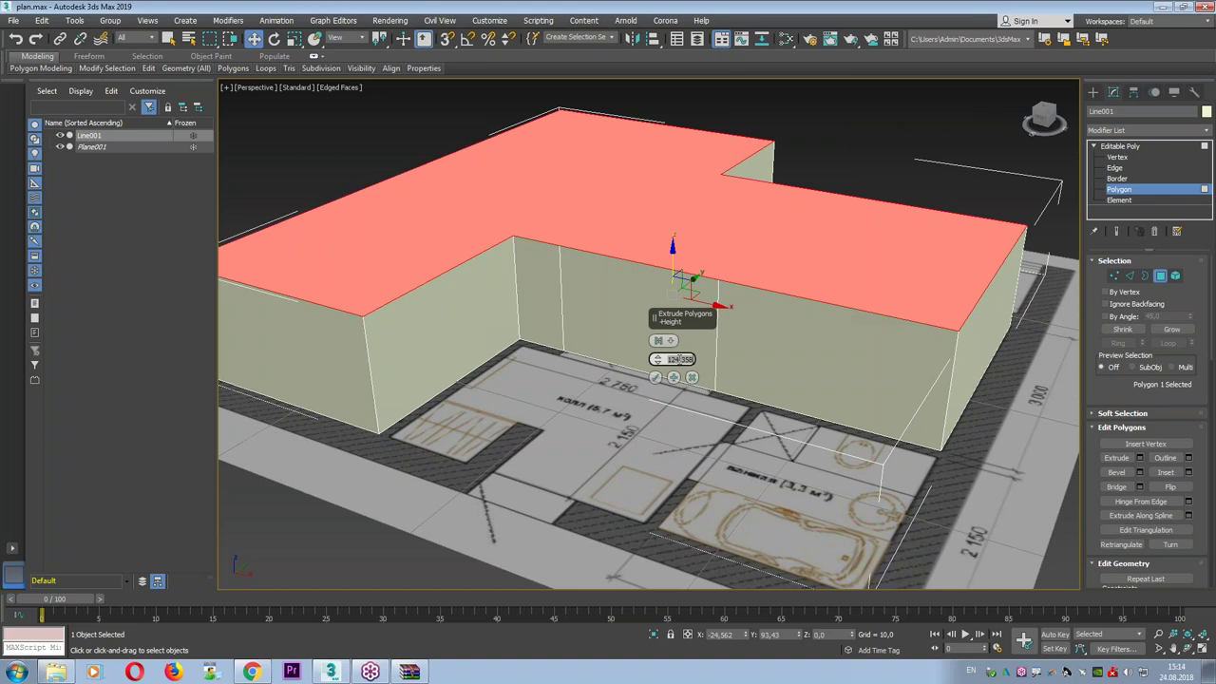
{"action": "type", "text": "80"}
{"action": "key", "text": "Return"}
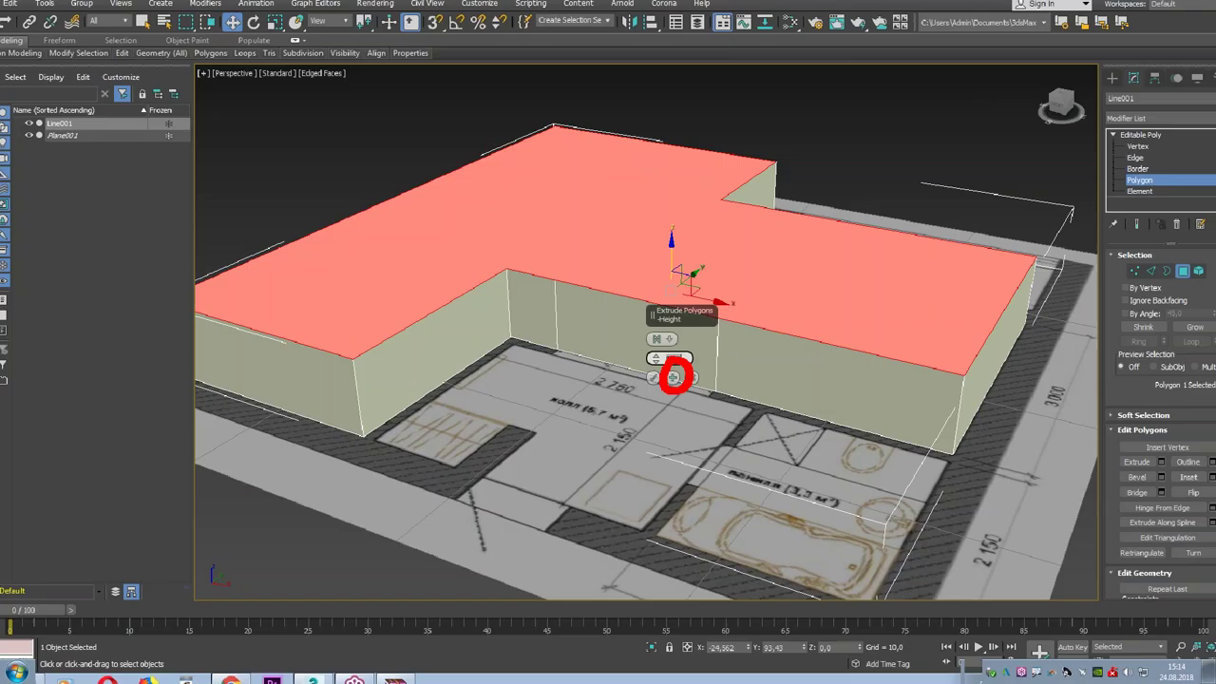
Add extrusion segments of 160 and 40, bringing the walls to 280 total.
{"action": "left_click", "coordinate": [673, 377]}
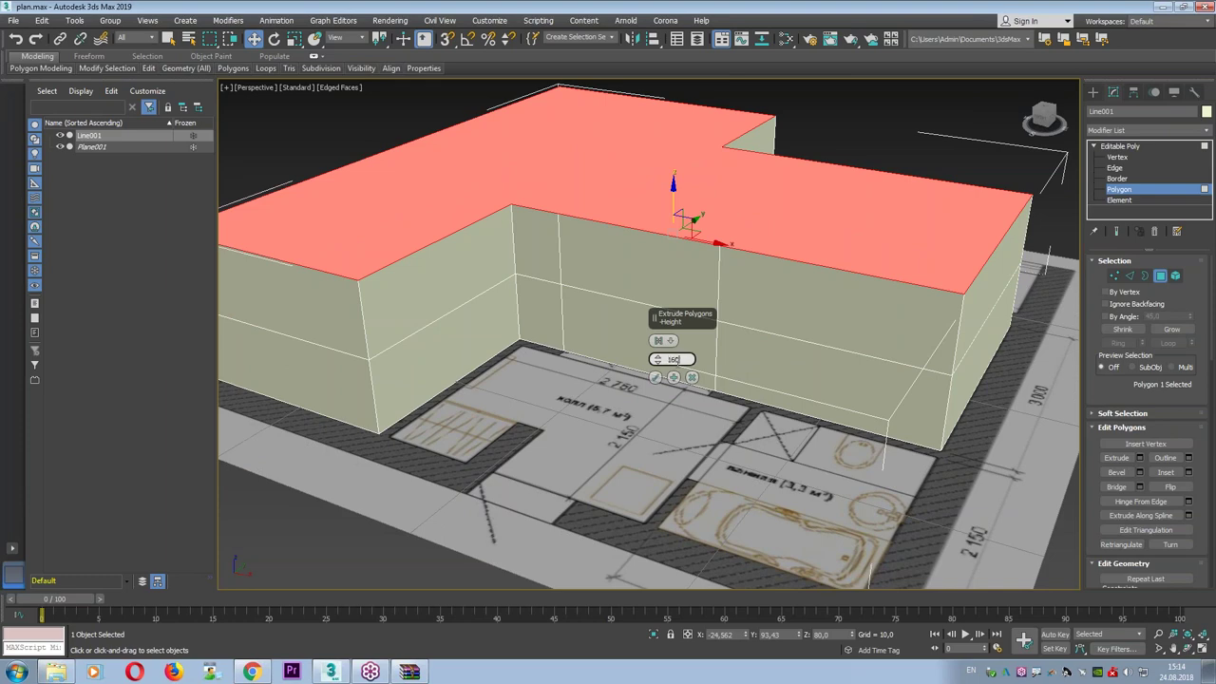
{"action": "key", "text": "Return"}
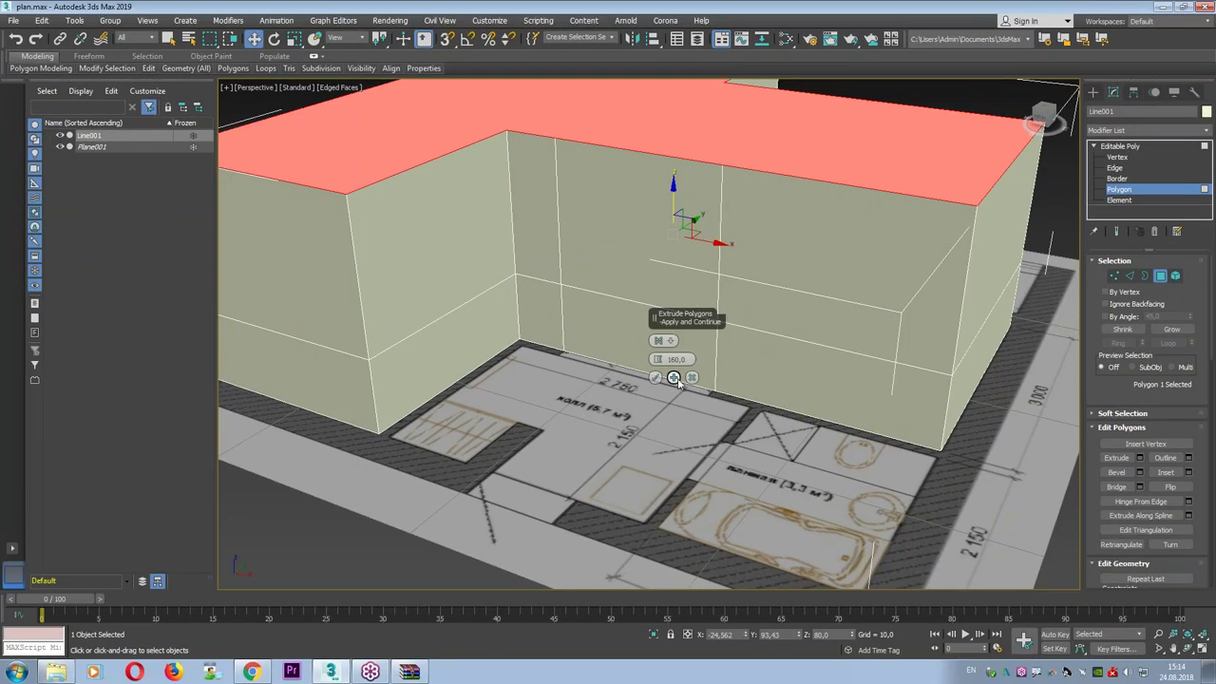
{"action": "left_click", "coordinate": [673, 378]}
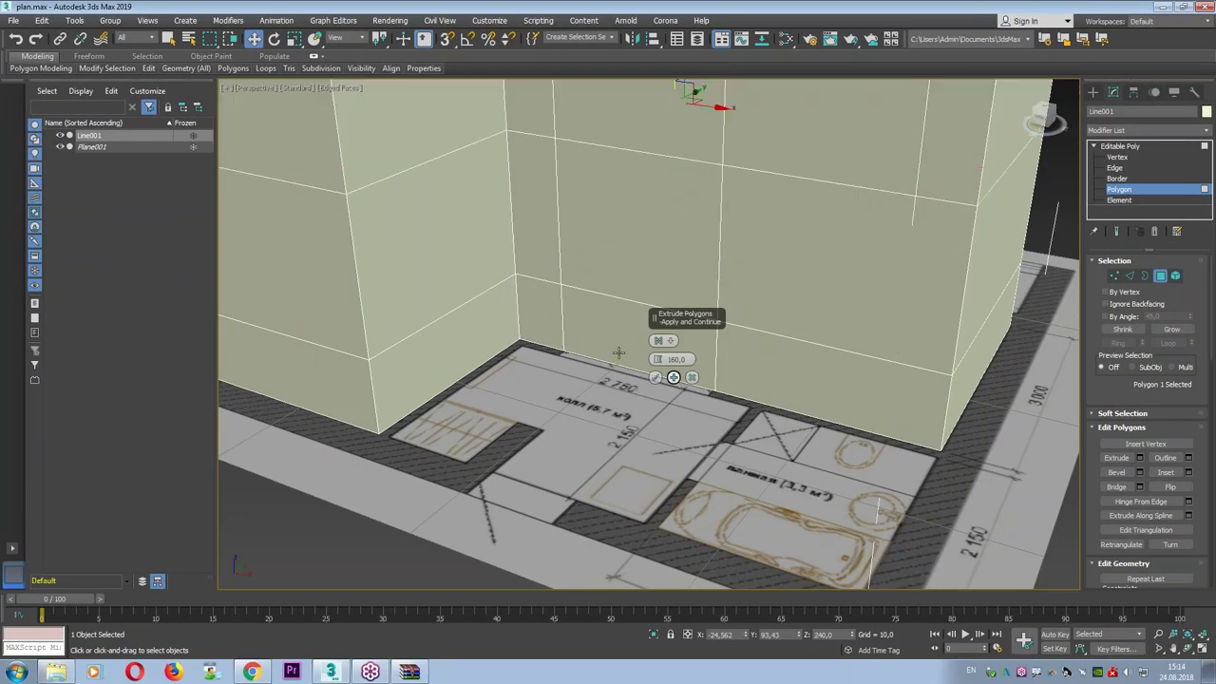
{"action": "scroll", "coordinate": [618, 352], "scroll_direction": "down", "scroll_amount": 3}
{"action": "scroll", "coordinate": [564, 345], "scroll_direction": "down", "scroll_amount": 3}
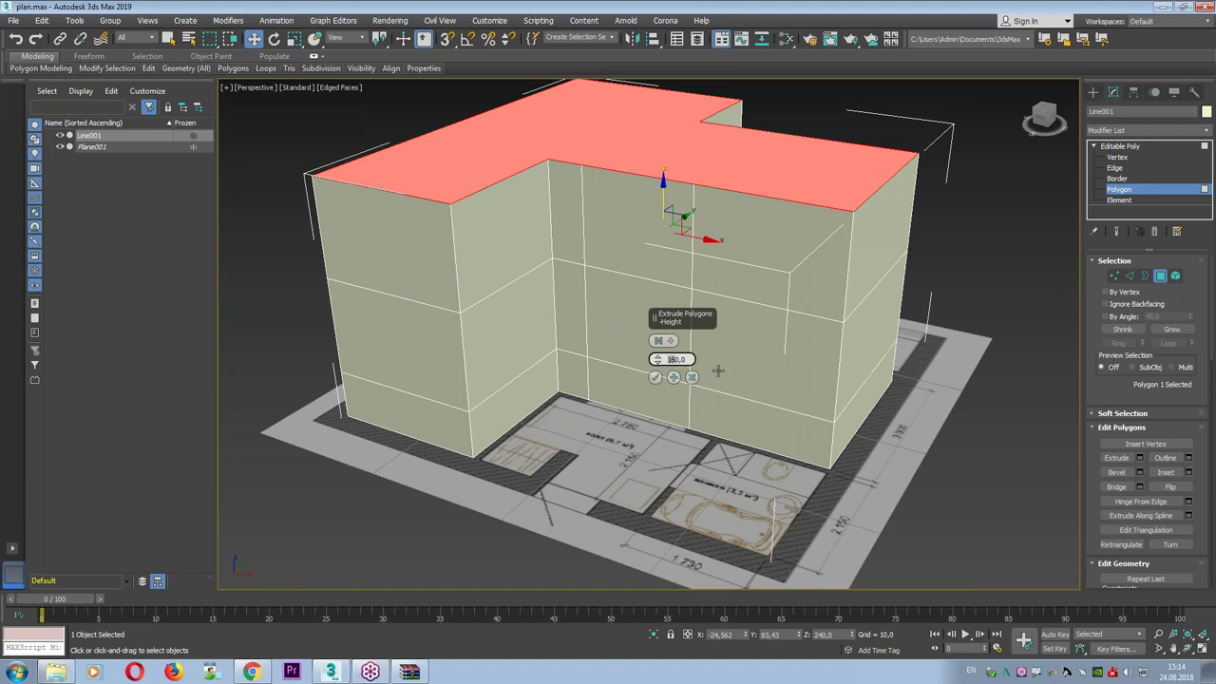
{"action": "double_click", "coordinate": [682, 359]}
{"action": "type", "text": "40"}
{"action": "key", "text": "Return"}
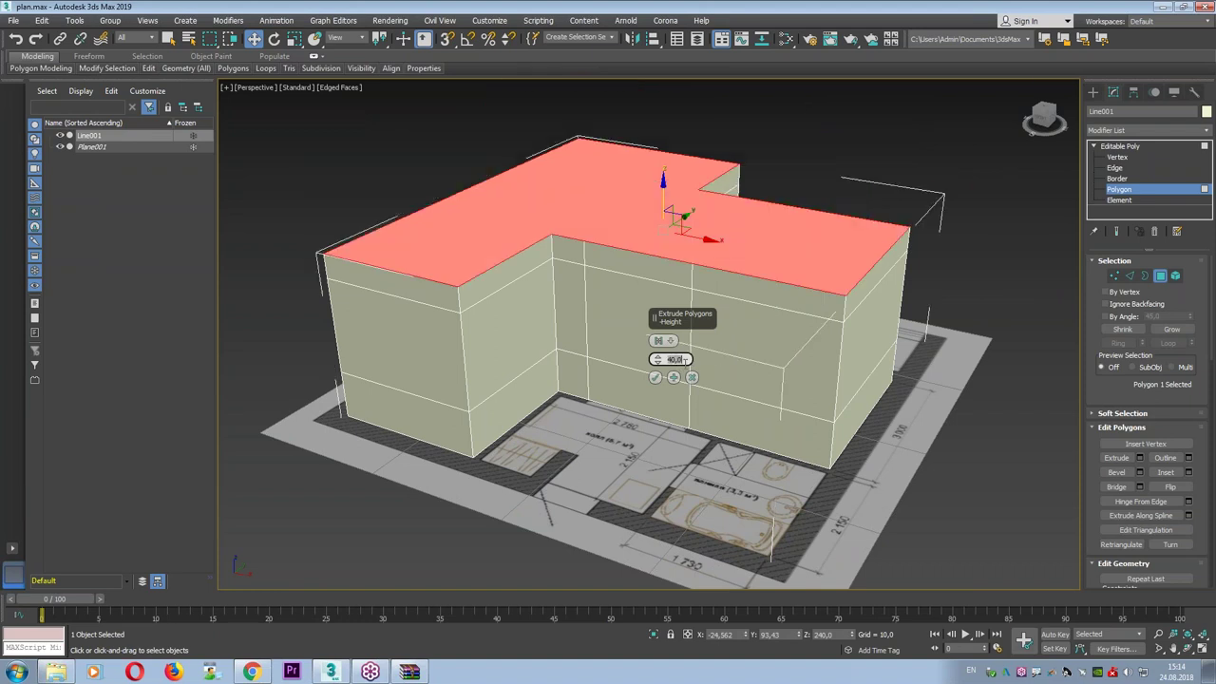
{"action": "left_click", "coordinate": [656, 378]}
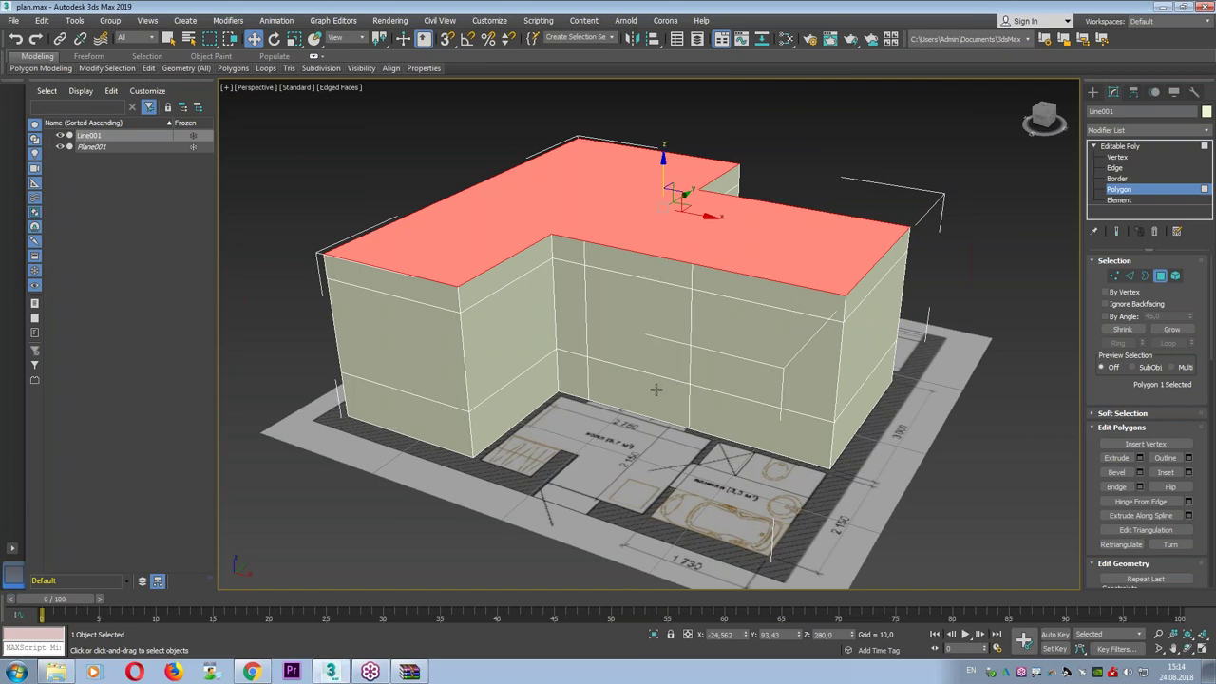
{"action": "middle_click_drag", "start_coordinate": [656, 389], "coordinate": [652, 339], "text": "alt"}
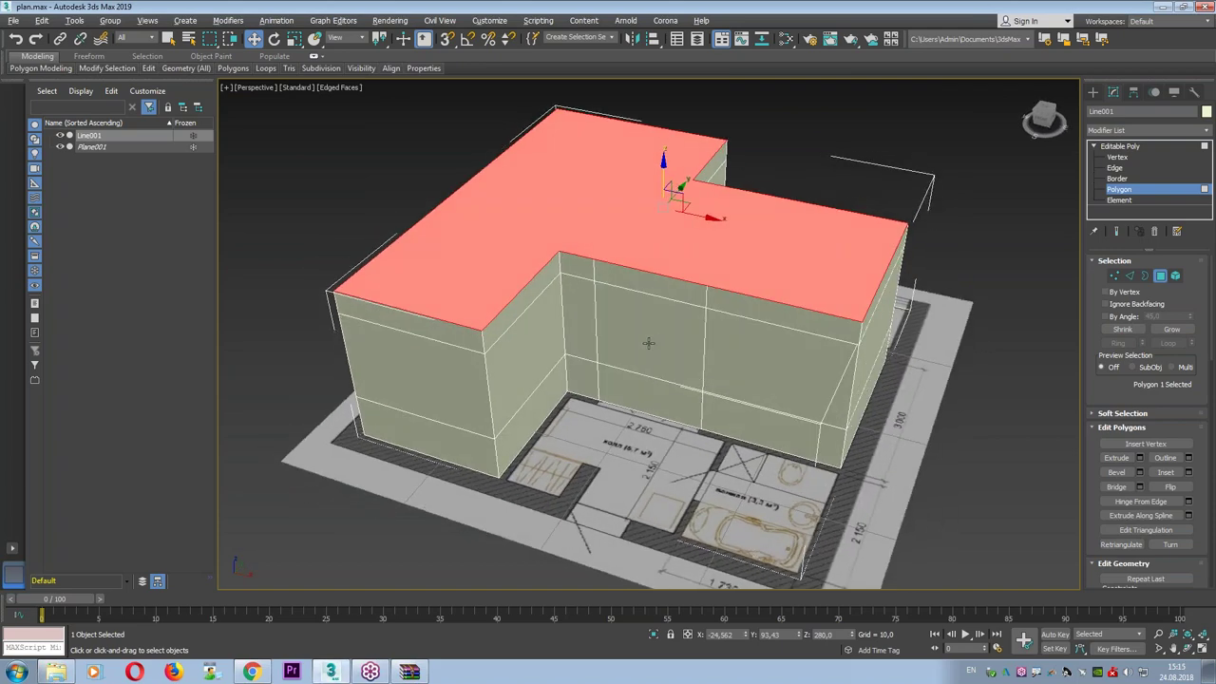
{"action": "mouse_move", "coordinate": [412, 253]}
{"action": "left_mouse_down"}
{"action": "mouse_move", "coordinate": [538, 199]}
{"action": "mouse_move", "coordinate": [687, 203]}
{"action": "mouse_move", "coordinate": [858, 258]}
{"action": "left_mouse_up"}
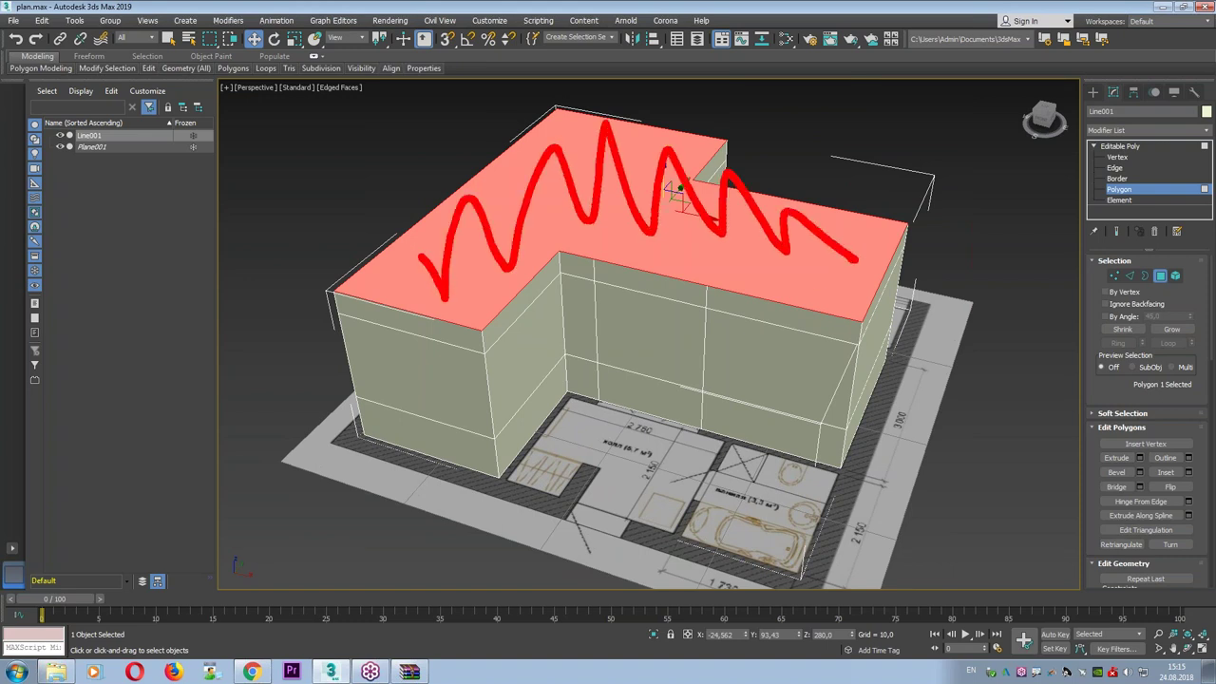
{"action": "key", "text": "Escape"}
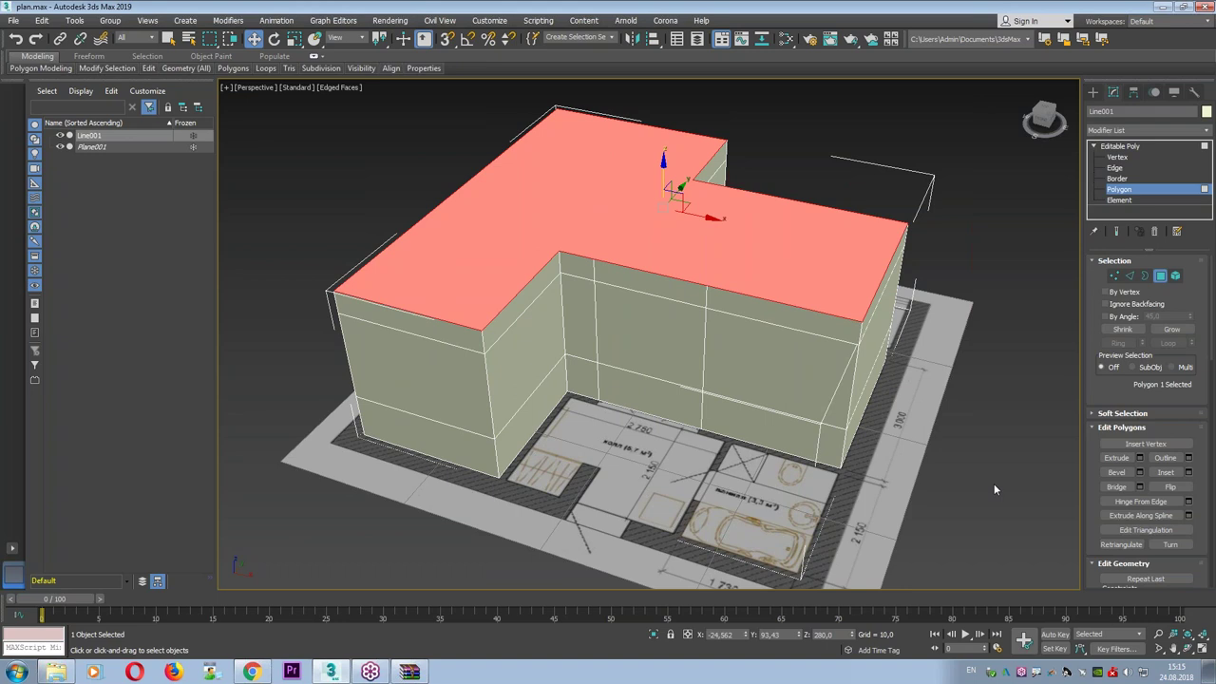
Detach the top polygon as a separate object named floor.
{"action": "left_click_drag", "start_coordinate": [1118, 392], "coordinate": [1117, 279]}
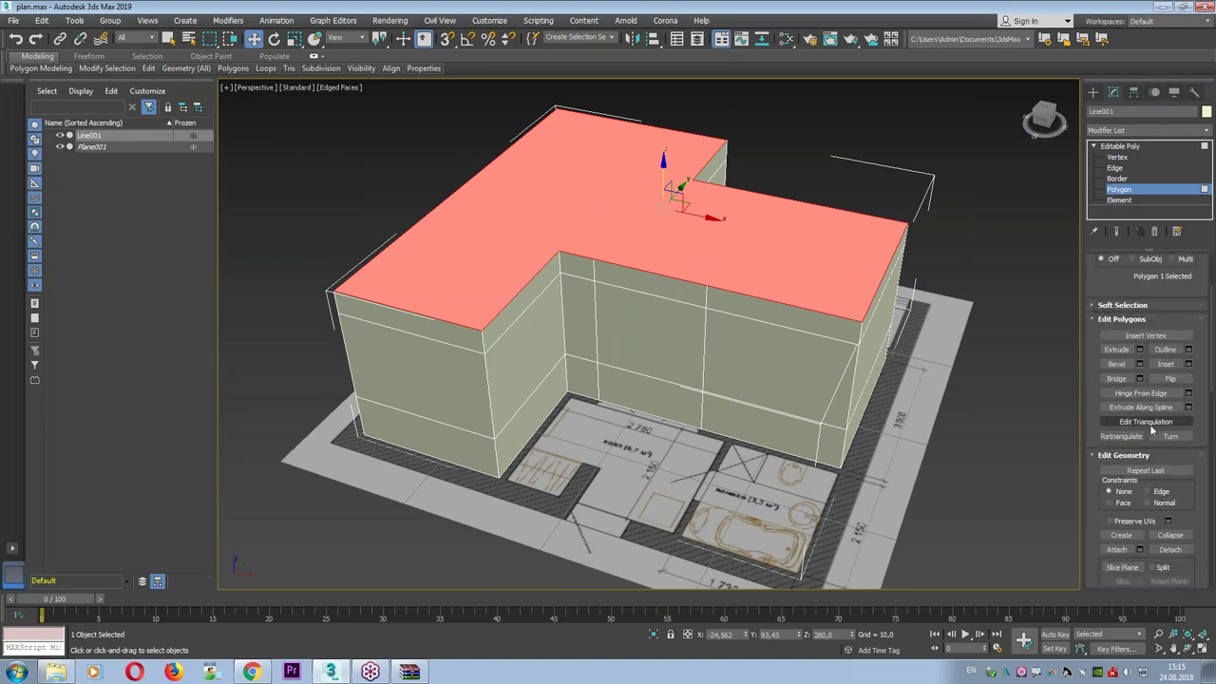
{"action": "key", "text": "ctrl+1"}
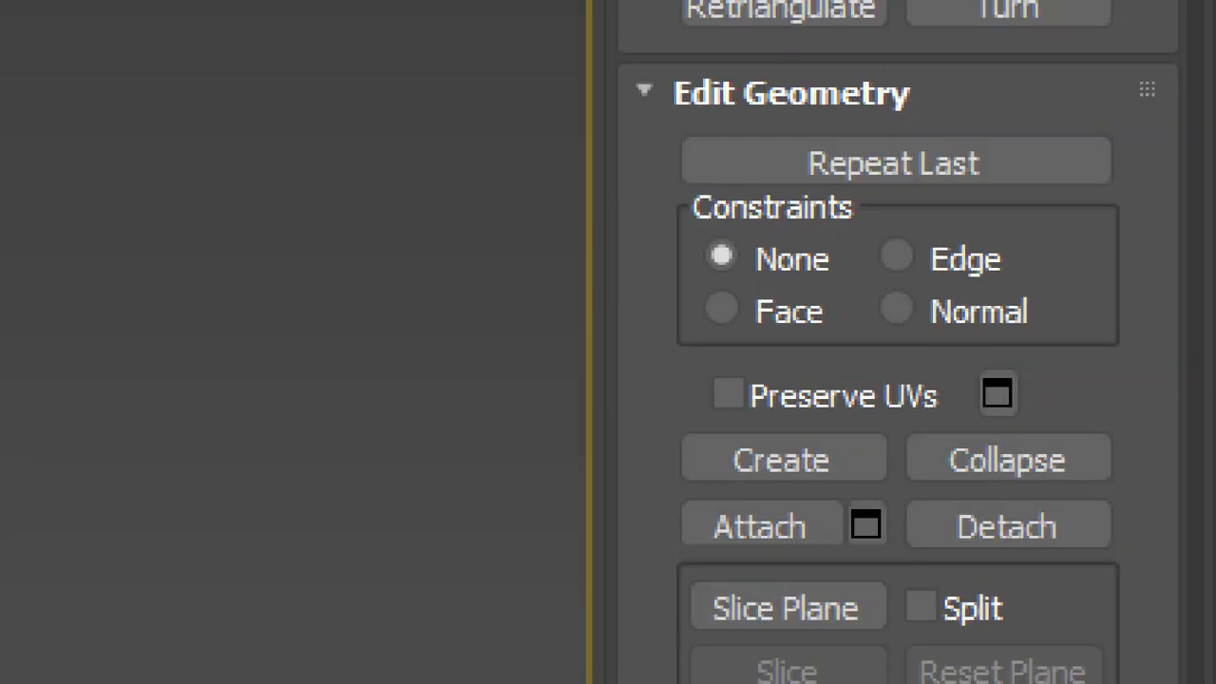
{"action": "left_click_drag", "start_coordinate": [658, 613], "coordinate": [361, 665]}
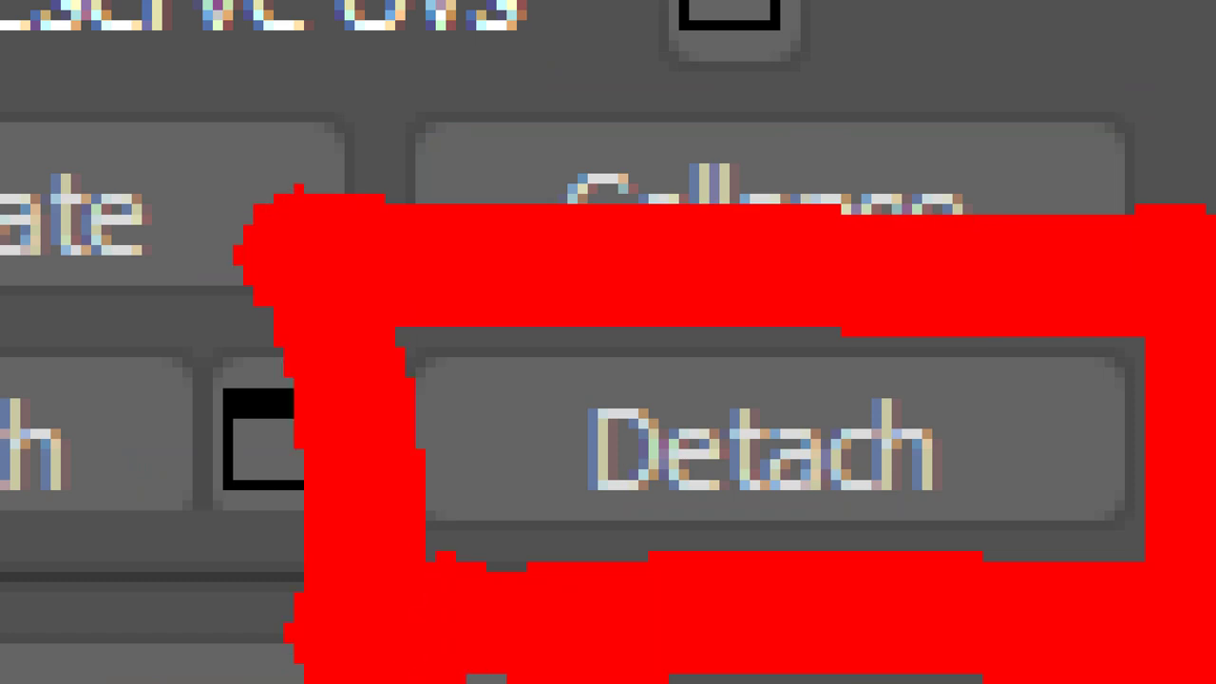
{"action": "key", "text": "Escape"}
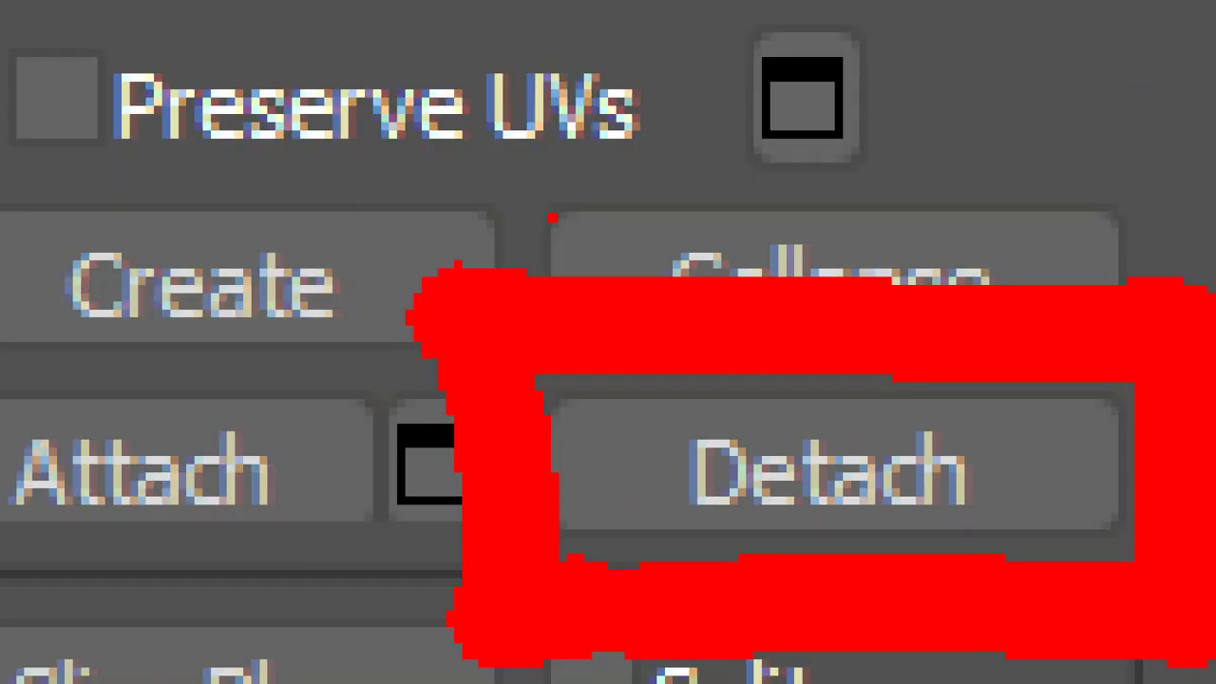
{"action": "left_click", "coordinate": [1169, 550]}
{"action": "type", "text": "floor"}
{"action": "key", "text": "Return"}
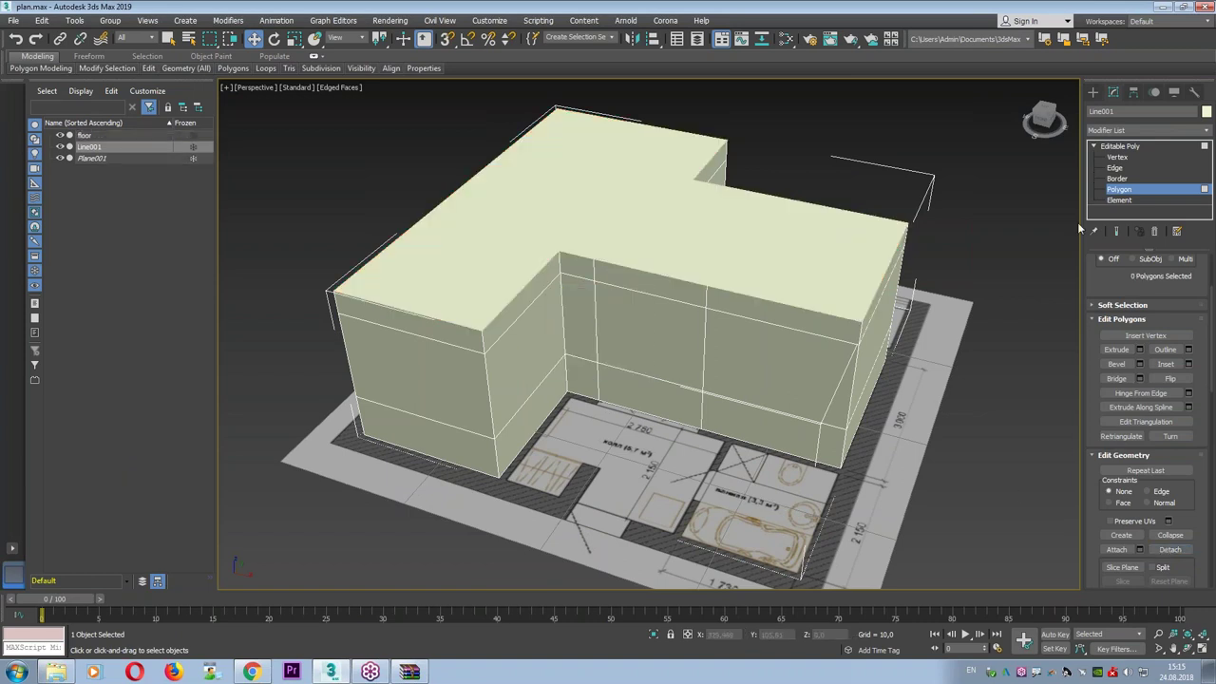
Hide the floor object, then reselect the walls at Polygon level.
{"action": "left_click", "coordinate": [1134, 196]}
{"action": "left_click", "coordinate": [766, 253]}
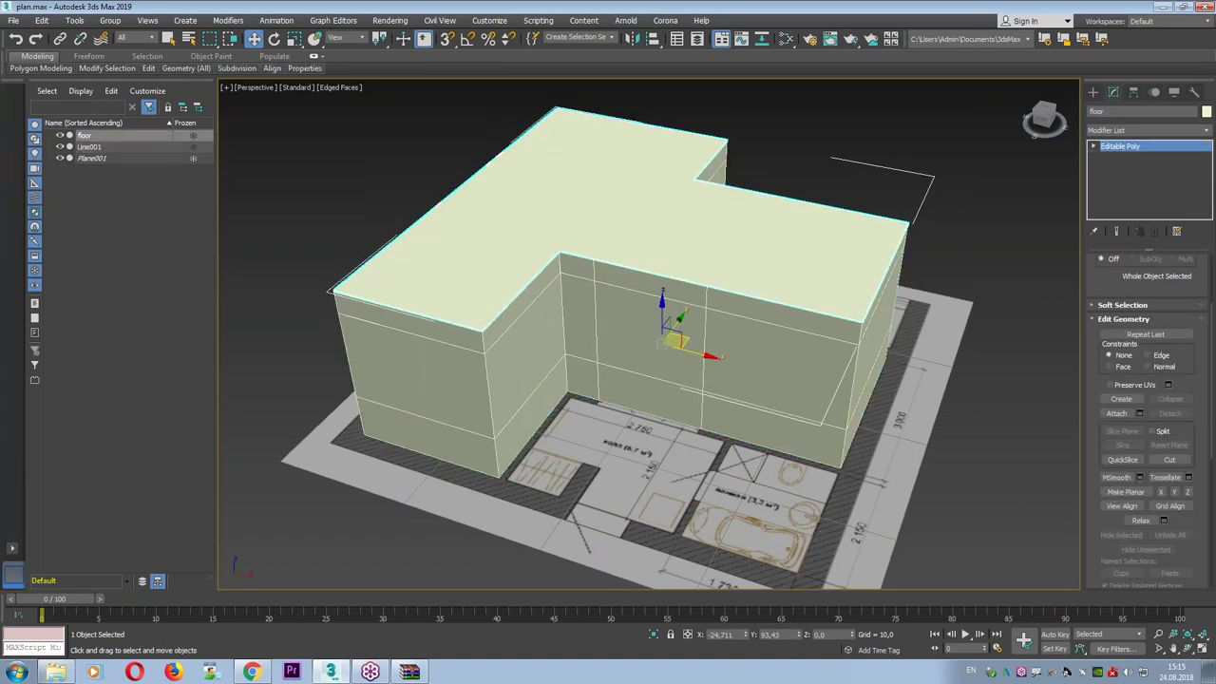
{"action": "right_click", "coordinate": [767, 249]}
{"action": "left_click", "coordinate": [784, 211]}
{"action": "mouse_move", "coordinate": [729, 233]}
{"action": "middle_mouse_down", "text": "alt"}
{"action": "mouse_move", "coordinate": [907, 216]}
{"action": "mouse_move", "coordinate": [909, 255]}
{"action": "middle_mouse_up", "text": "alt"}
{"action": "left_click", "coordinate": [909, 255]}
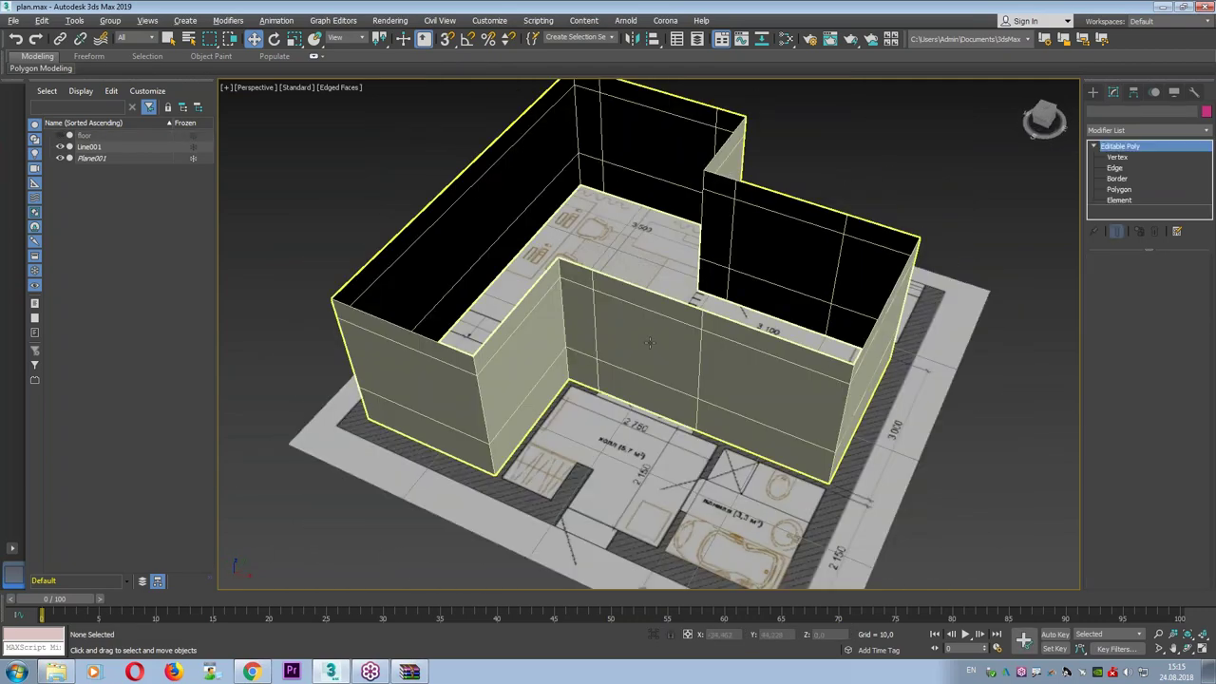
{"action": "left_click", "coordinate": [1119, 191]}
Delete two back-wall faces for windows and two front-wall faces for a doorway.
{"action": "mouse_move", "coordinate": [701, 246]}
{"action": "middle_mouse_down", "text": "alt"}
{"action": "mouse_move", "coordinate": [718, 231]}
{"action": "mouse_move", "coordinate": [973, 212]}
{"action": "middle_mouse_up", "text": "alt"}
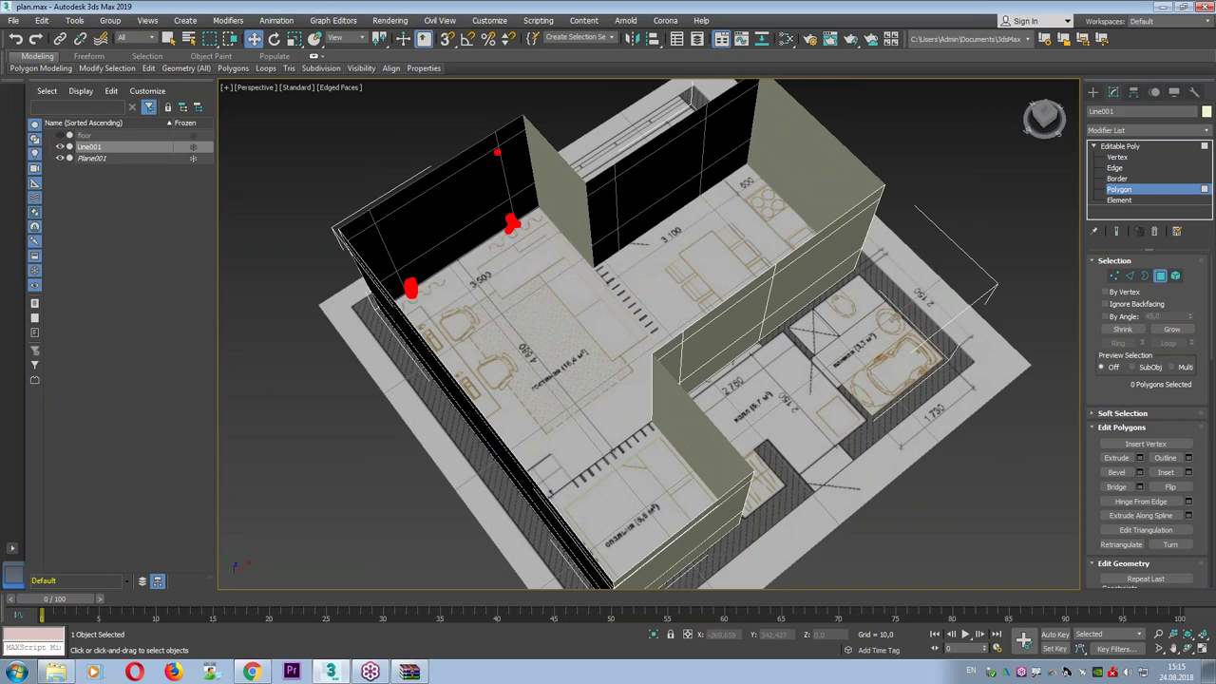
{"action": "left_click_drag", "start_coordinate": [493, 135], "coordinate": [512, 223]}
{"action": "left_click", "coordinate": [449, 224]}
{"action": "middle_click_drag", "start_coordinate": [480, 205], "coordinate": [673, 218], "text": "alt"}
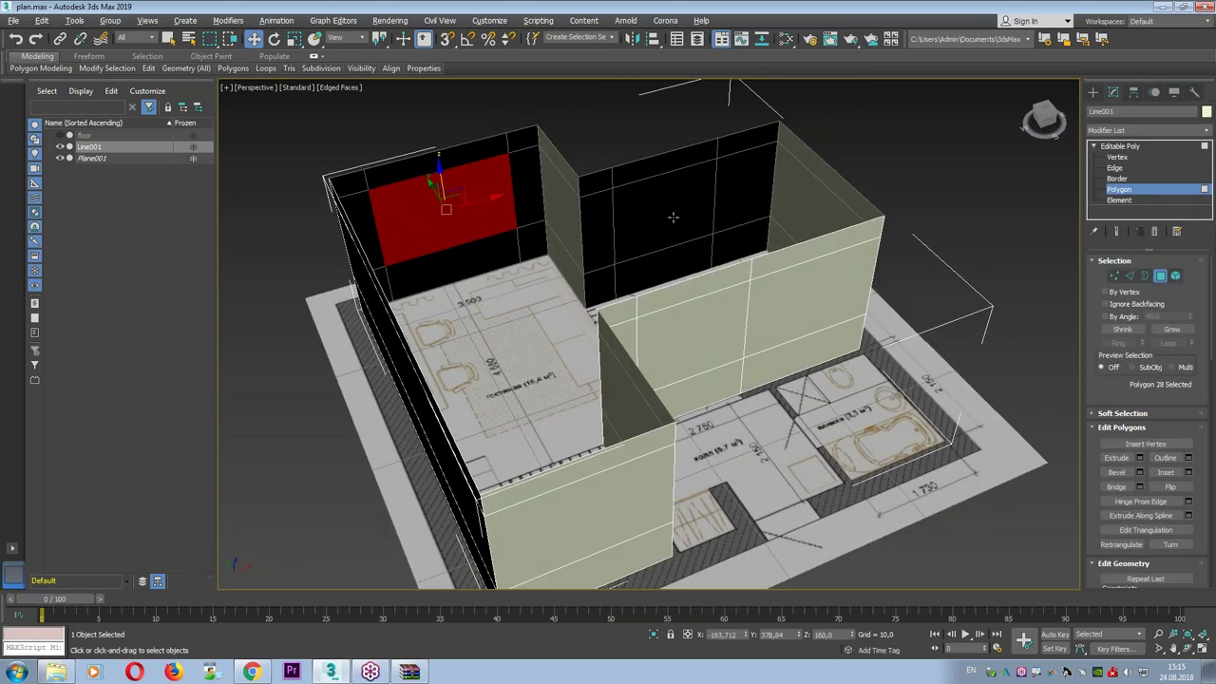
{"action": "left_click", "coordinate": [672, 217], "text": "ctrl"}
{"action": "key", "text": "Delete"}
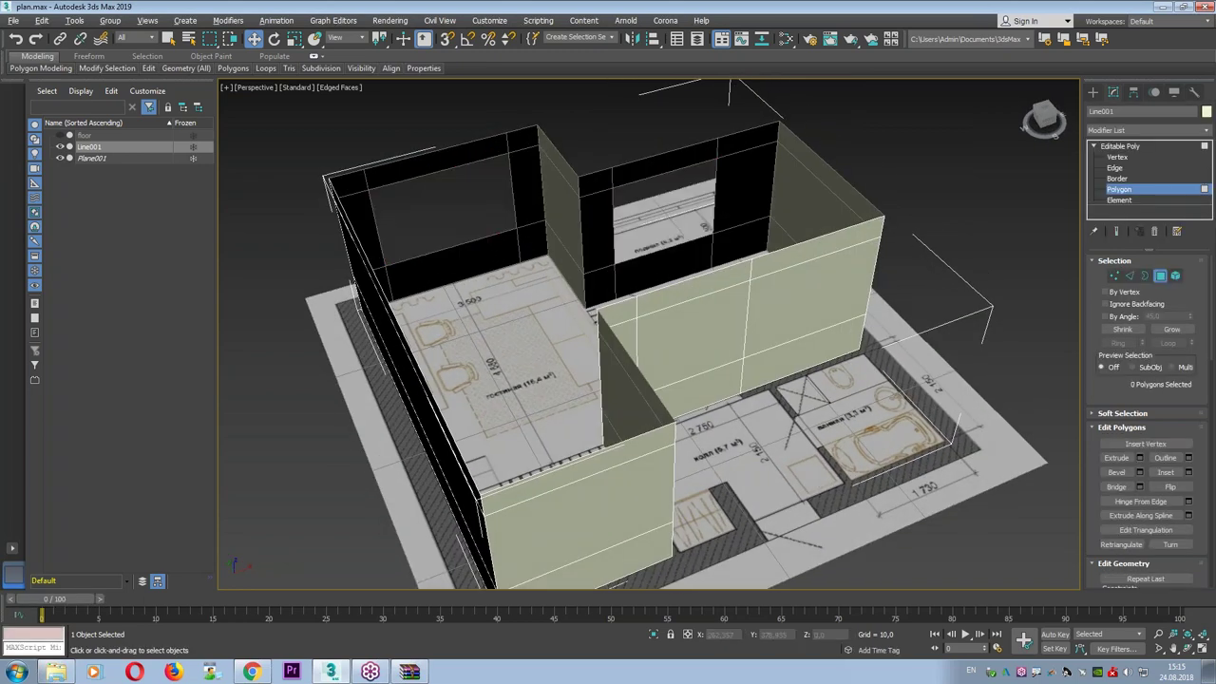
{"action": "middle_click_drag", "start_coordinate": [714, 275], "coordinate": [585, 328], "text": "alt"}
{"action": "left_click", "coordinate": [585, 328]}
{"action": "left_click", "coordinate": [612, 399], "text": "ctrl"}
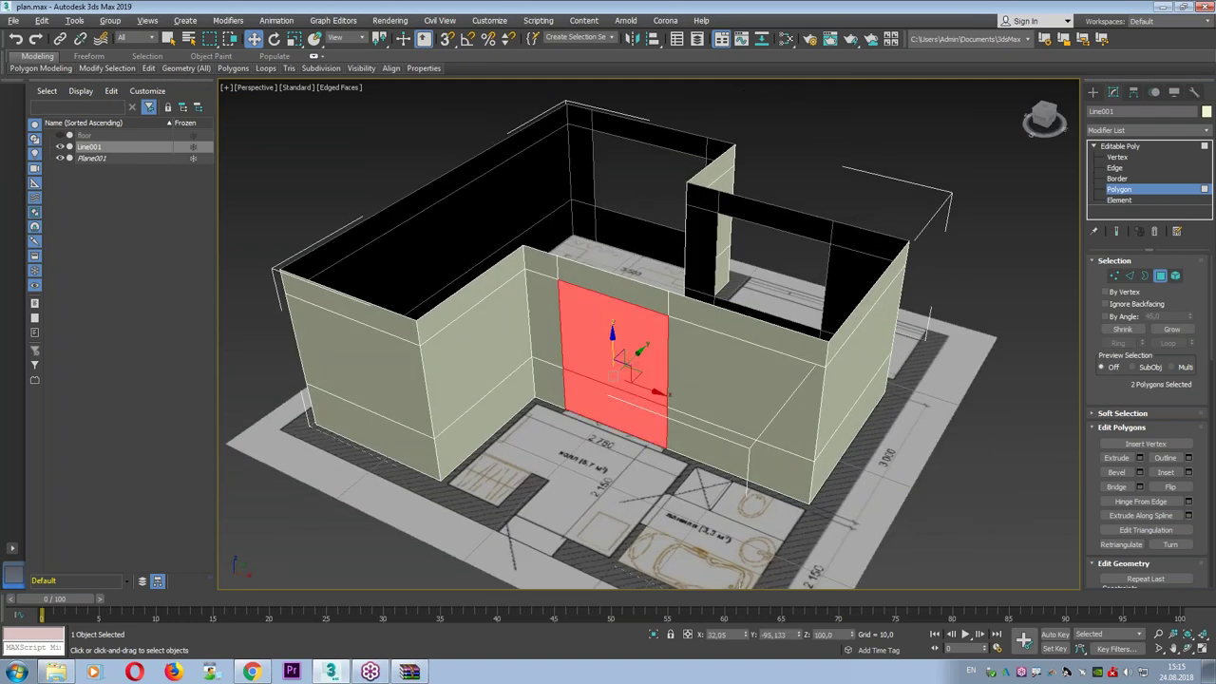
{"action": "key", "text": "Delete"}
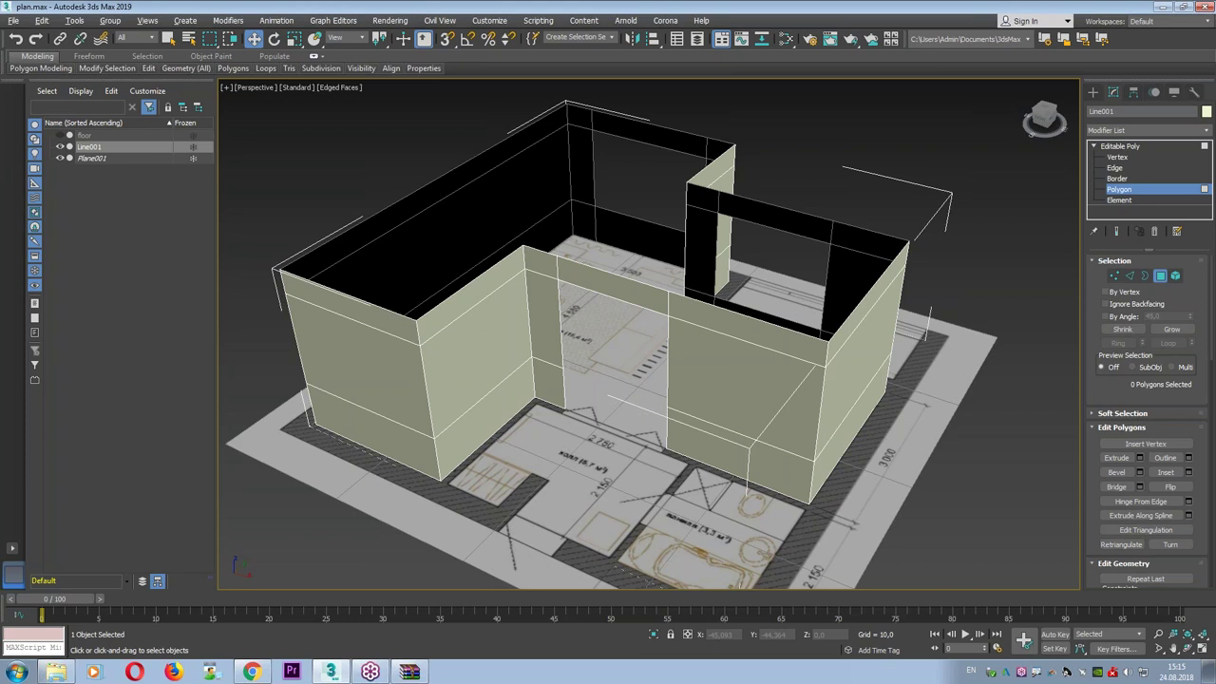
Select edges around the doorway at Edge level, then return to the whole walls object.
{"action": "left_click", "coordinate": [1116, 169]}
{"action": "left_click", "coordinate": [600, 274]}
{"action": "left_click", "coordinate": [613, 247]}
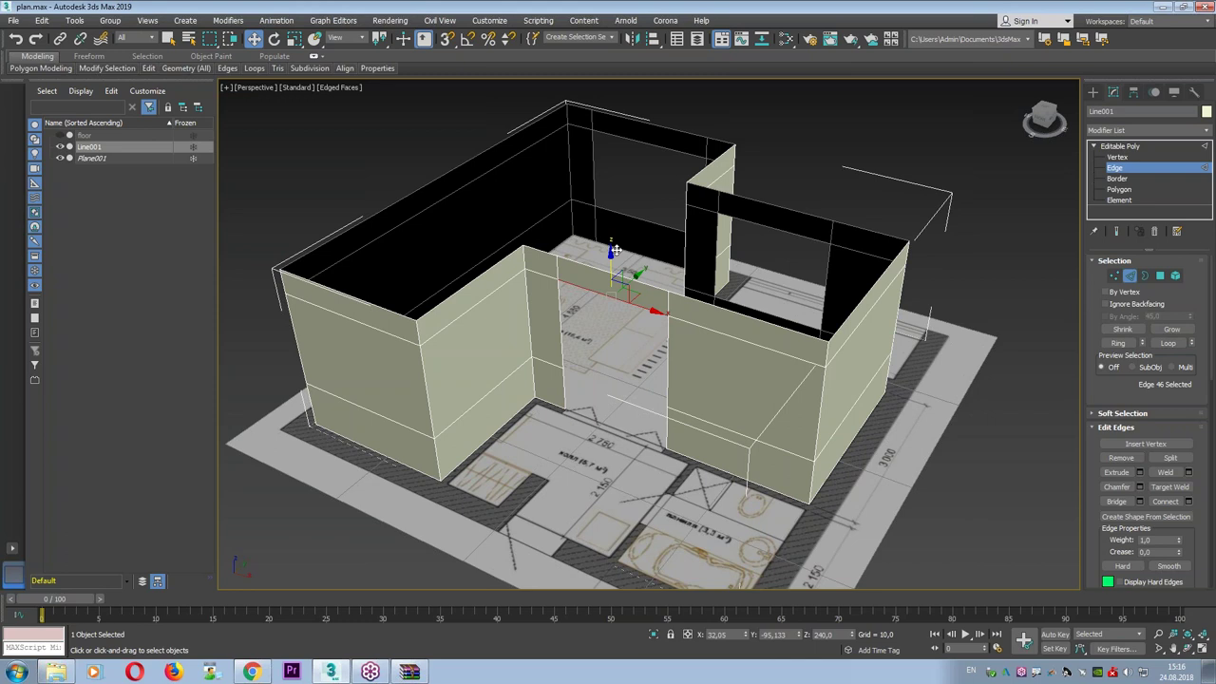
{"action": "mouse_move", "coordinate": [557, 258]}
{"action": "left_mouse_down"}
{"action": "mouse_move", "coordinate": [545, 428]}
{"action": "mouse_move", "coordinate": [388, 382]}
{"action": "left_mouse_up"}
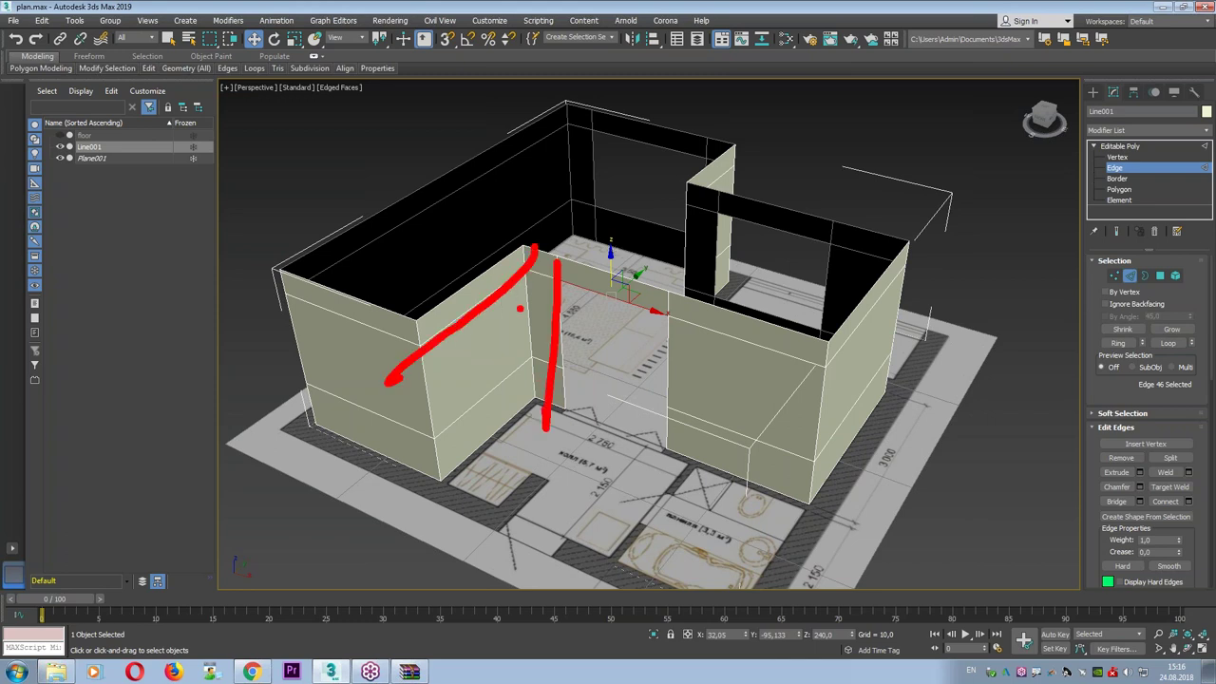
{"action": "left_click_drag", "start_coordinate": [262, 291], "coordinate": [405, 358]}
{"action": "left_click_drag", "start_coordinate": [284, 391], "coordinate": [433, 439]}
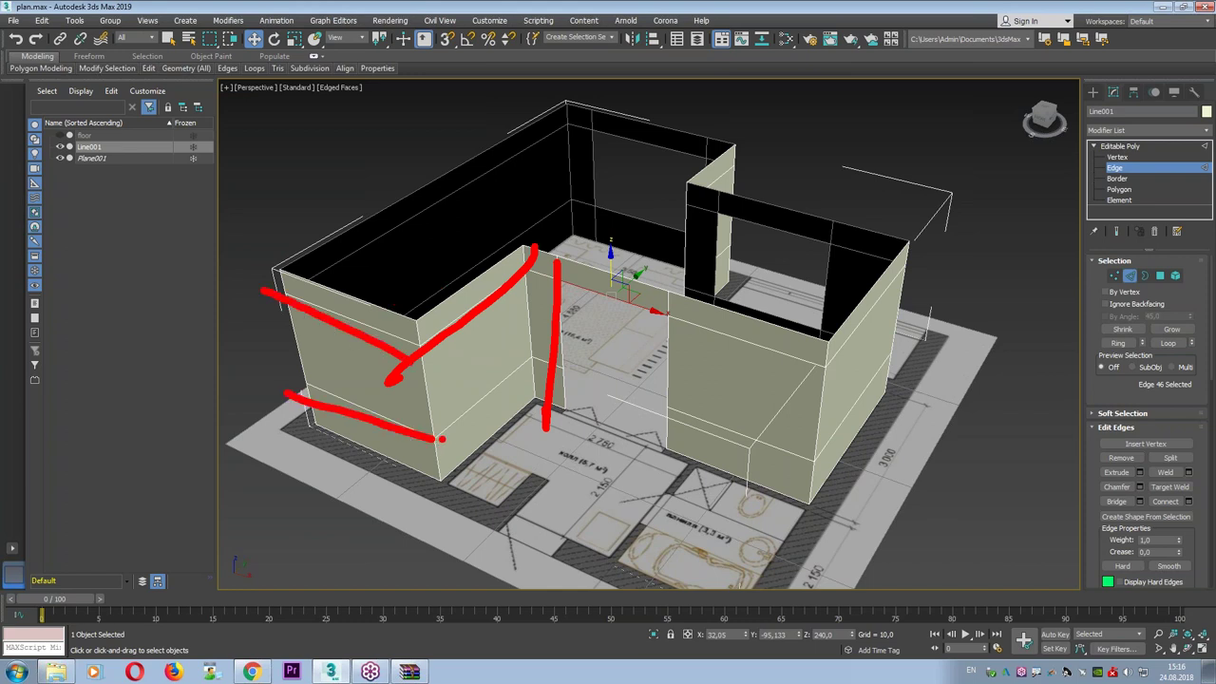
{"action": "key", "text": "e"}
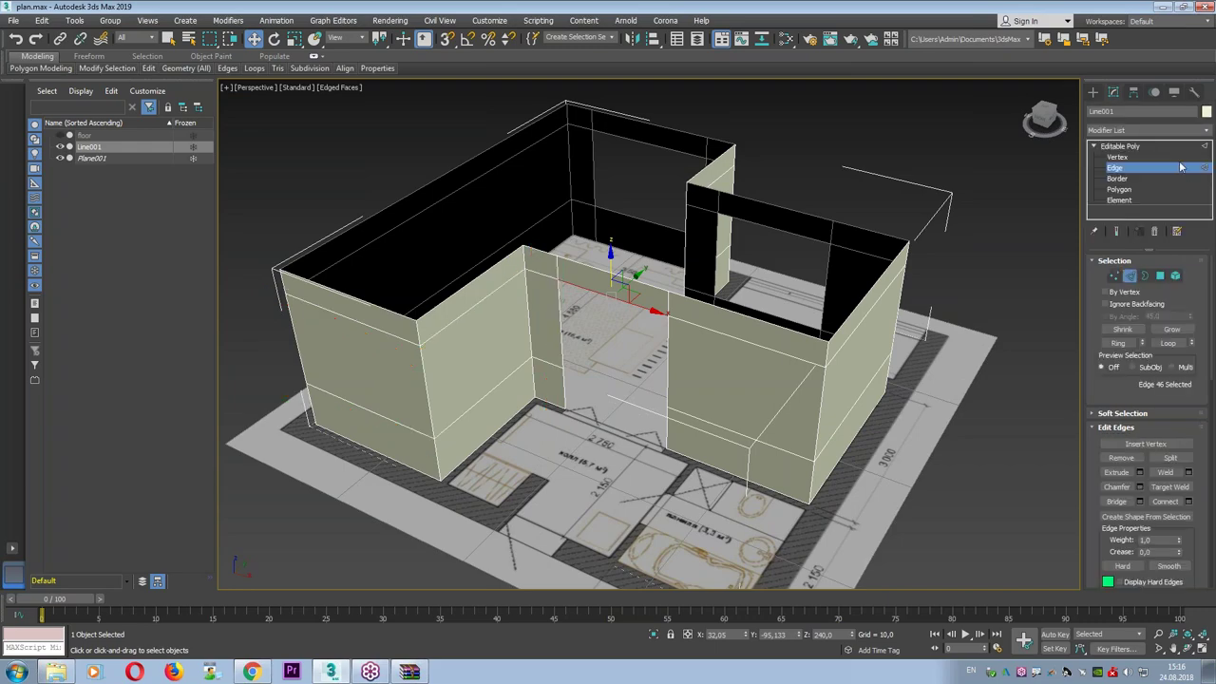
{"action": "left_click", "coordinate": [1154, 167]}
{"action": "mouse_move", "coordinate": [589, 261]}
{"action": "middle_mouse_down", "text": "alt"}
{"action": "mouse_move", "coordinate": [888, 253]}
{"action": "mouse_move", "coordinate": [742, 266]}
{"action": "mouse_move", "coordinate": [682, 256]}
{"action": "middle_mouse_up", "text": "alt"}
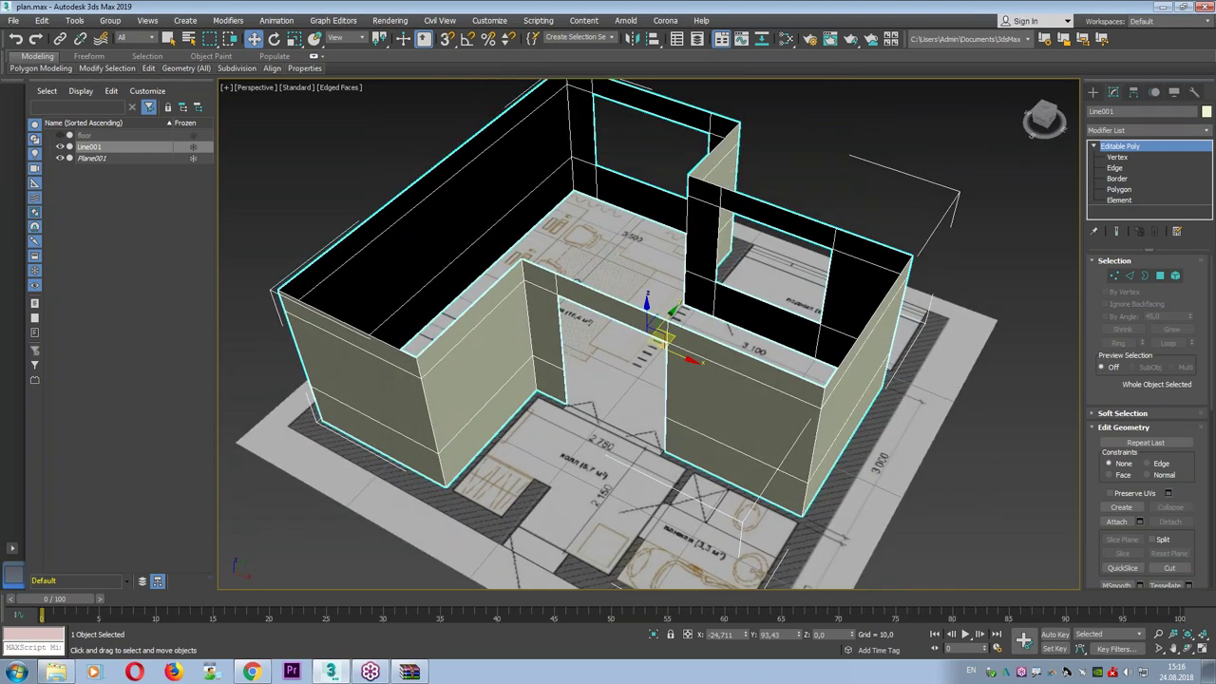
Add a Shell modifier to Line001 and set its Outer Amount to 40.
{"action": "left_click", "coordinate": [1141, 130]}
{"action": "scroll", "coordinate": [1140, 238], "scroll_direction": "down", "scroll_amount": 5}
{"action": "scroll", "coordinate": [1146, 400], "scroll_direction": "down", "scroll_amount": 5}
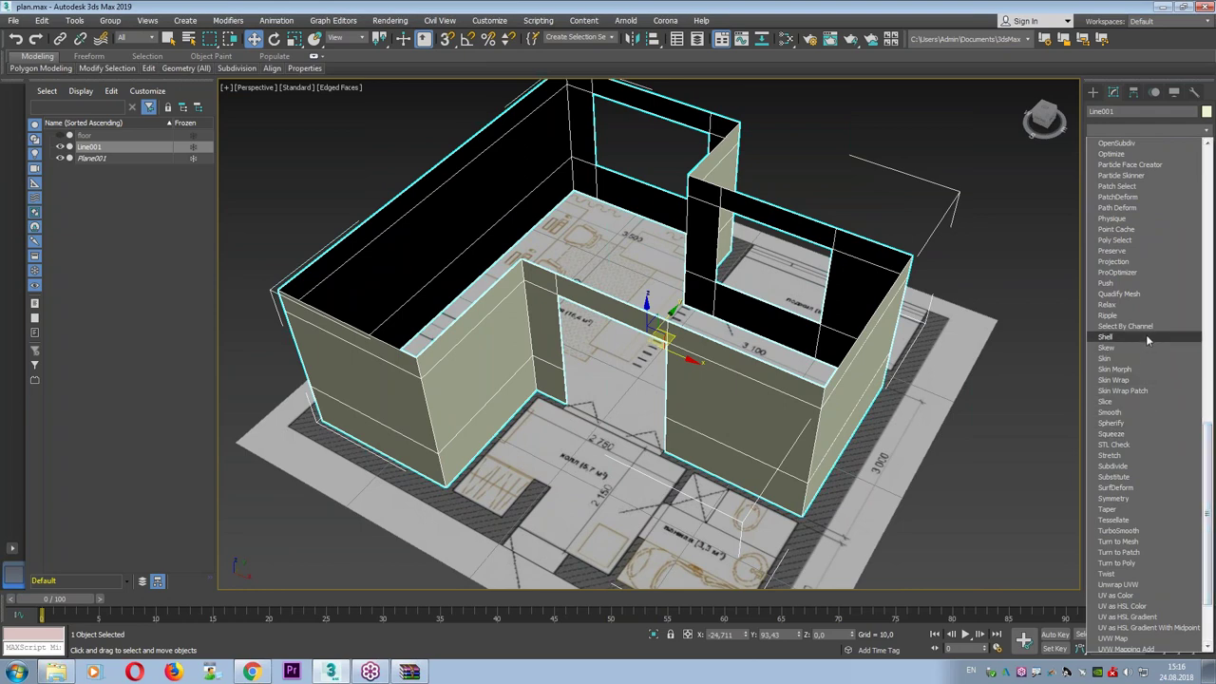
{"action": "left_click", "coordinate": [1146, 335]}
{"action": "left_click_drag", "start_coordinate": [1188, 294], "coordinate": [1187, 296]}
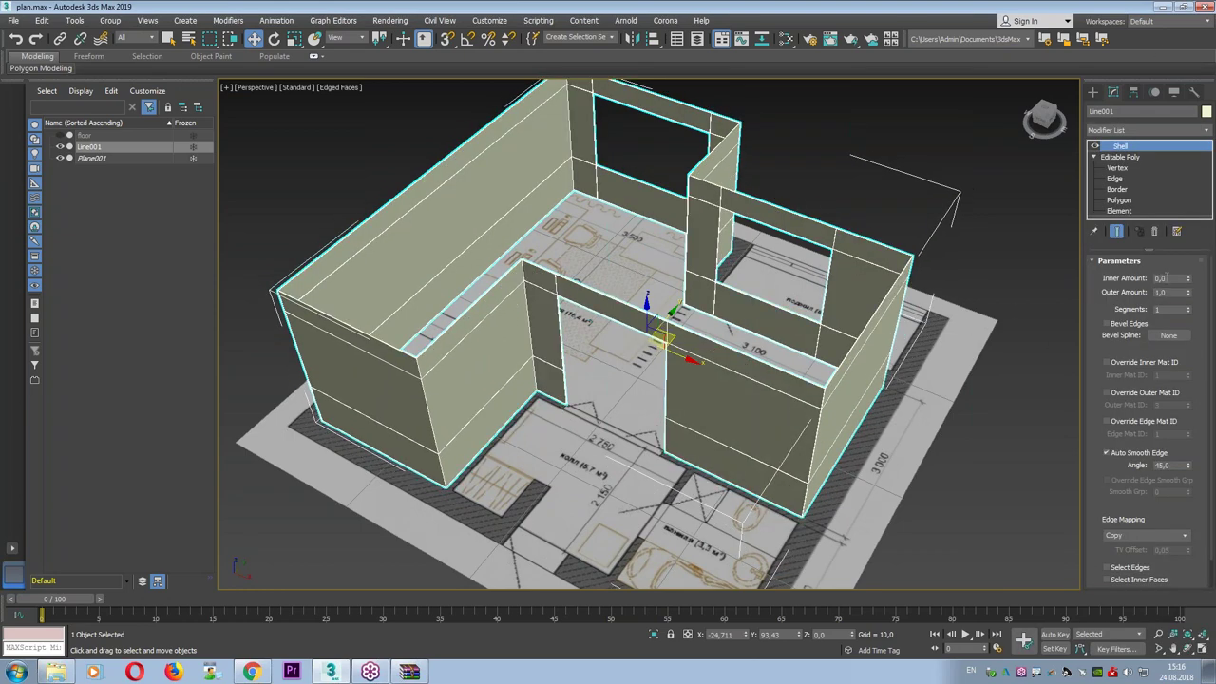
{"action": "double_click", "coordinate": [1173, 294]}
{"action": "type", "text": "20"}
{"action": "key", "text": "Return"}
{"action": "type", "text": "40"}
{"action": "key", "text": "Return"}
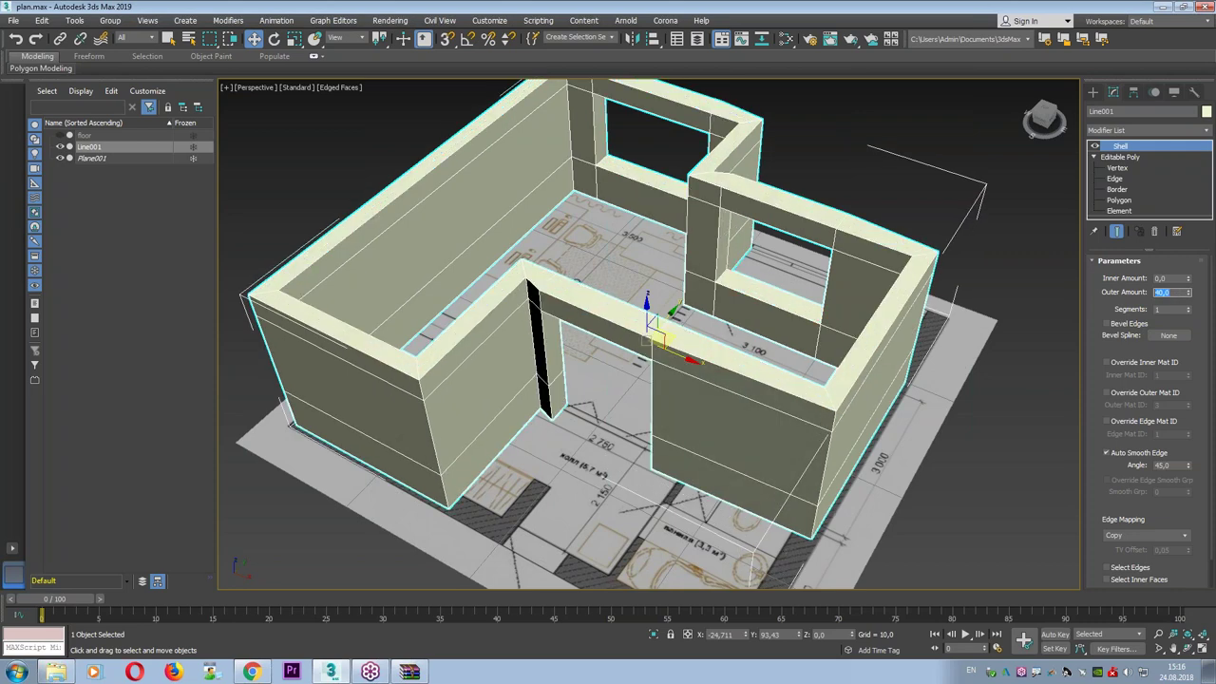
Turn on Straighten Corners for the shelled walls.
{"action": "scroll", "coordinate": [717, 329], "scroll_direction": "up", "scroll_amount": 4}
{"action": "scroll", "coordinate": [718, 329], "scroll_direction": "up", "scroll_amount": 4}
{"action": "scroll", "coordinate": [718, 330], "scroll_direction": "up", "scroll_amount": 3}
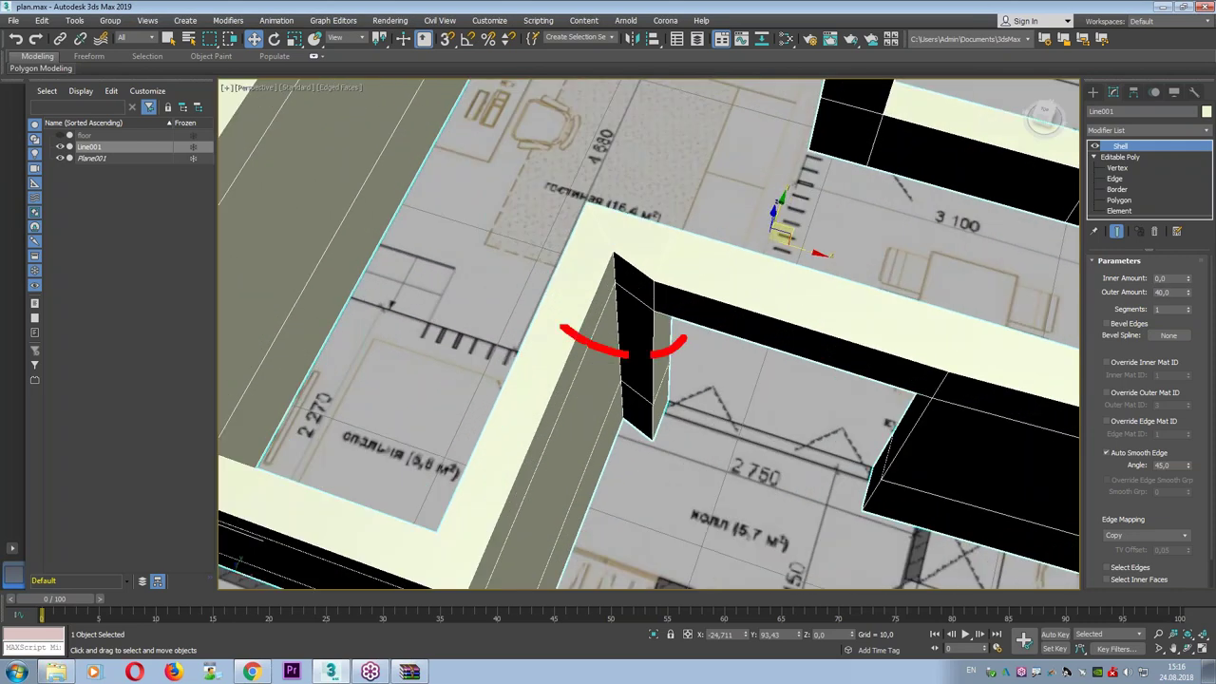
{"action": "left_click_drag", "start_coordinate": [559, 341], "coordinate": [570, 323]}
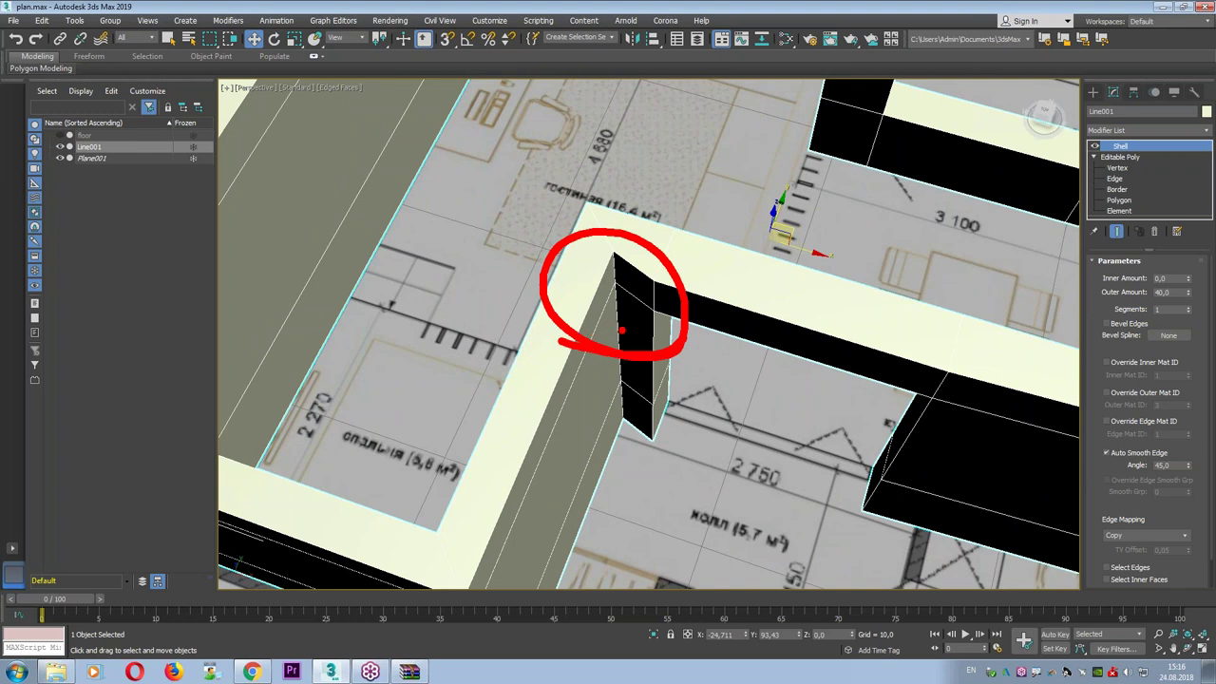
{"action": "key", "text": "Escape"}
{"action": "scroll", "coordinate": [1102, 504], "scroll_direction": "down", "scroll_amount": 2}
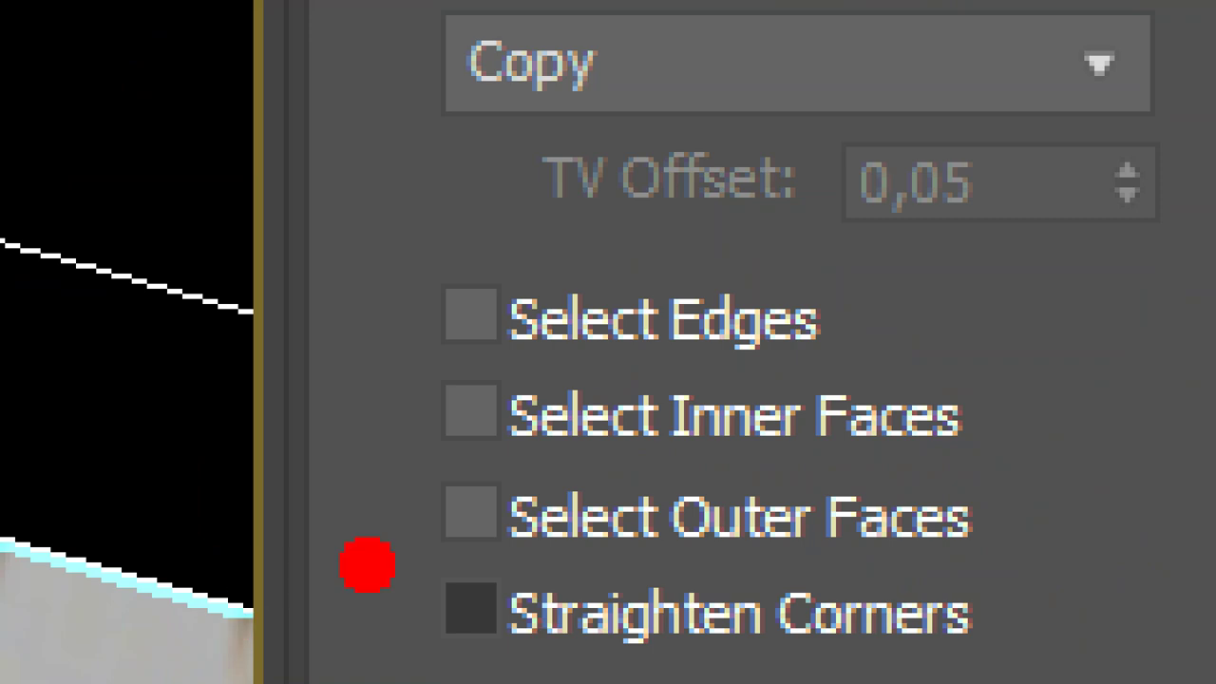
{"action": "left_click_drag", "start_coordinate": [376, 549], "coordinate": [1107, 656]}
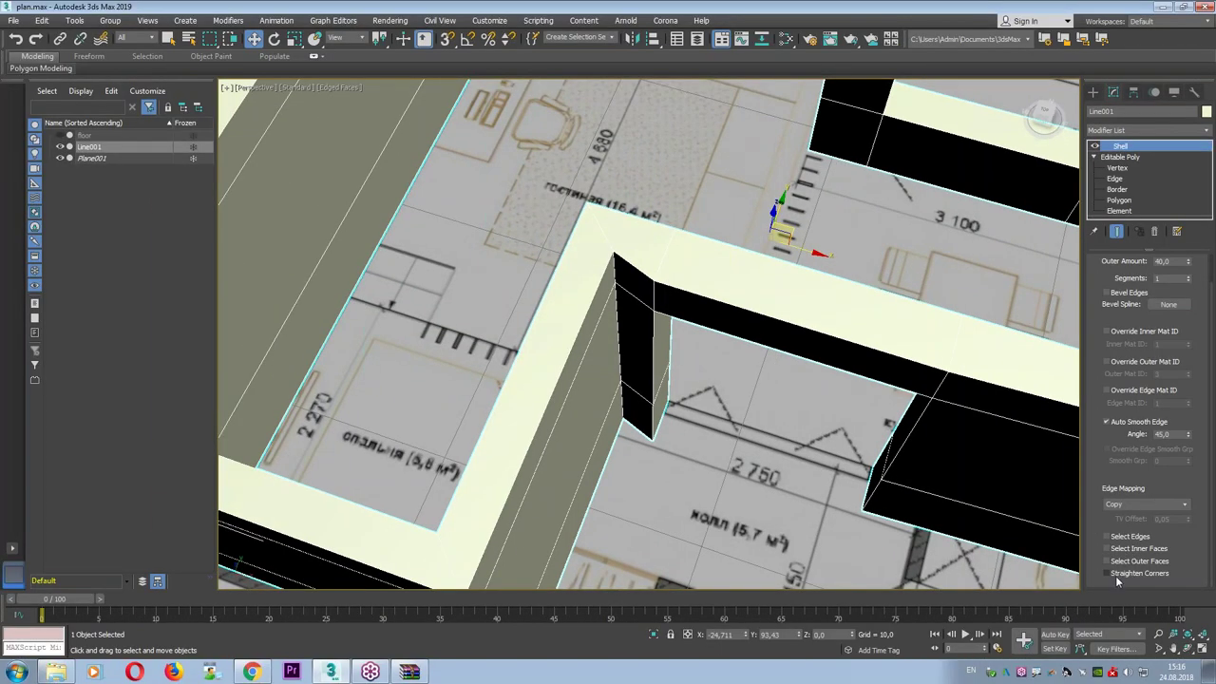
{"action": "left_click", "coordinate": [1118, 576]}
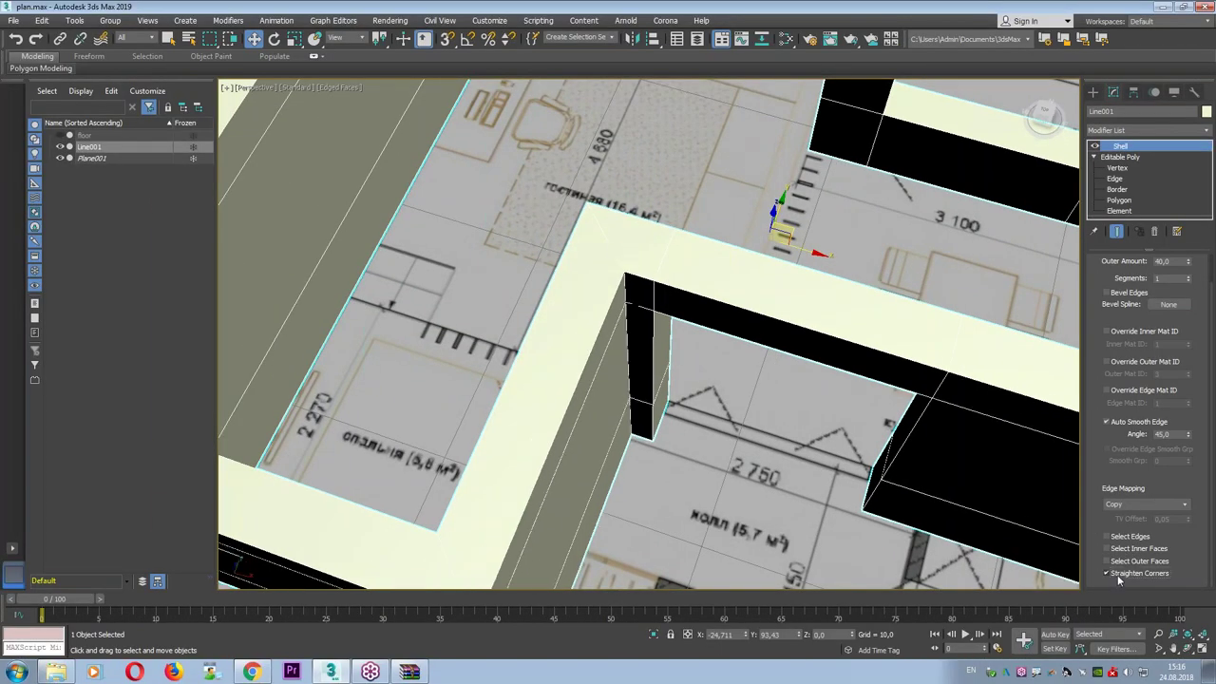
{"action": "scroll", "coordinate": [719, 456], "scroll_direction": "down", "scroll_amount": 3}
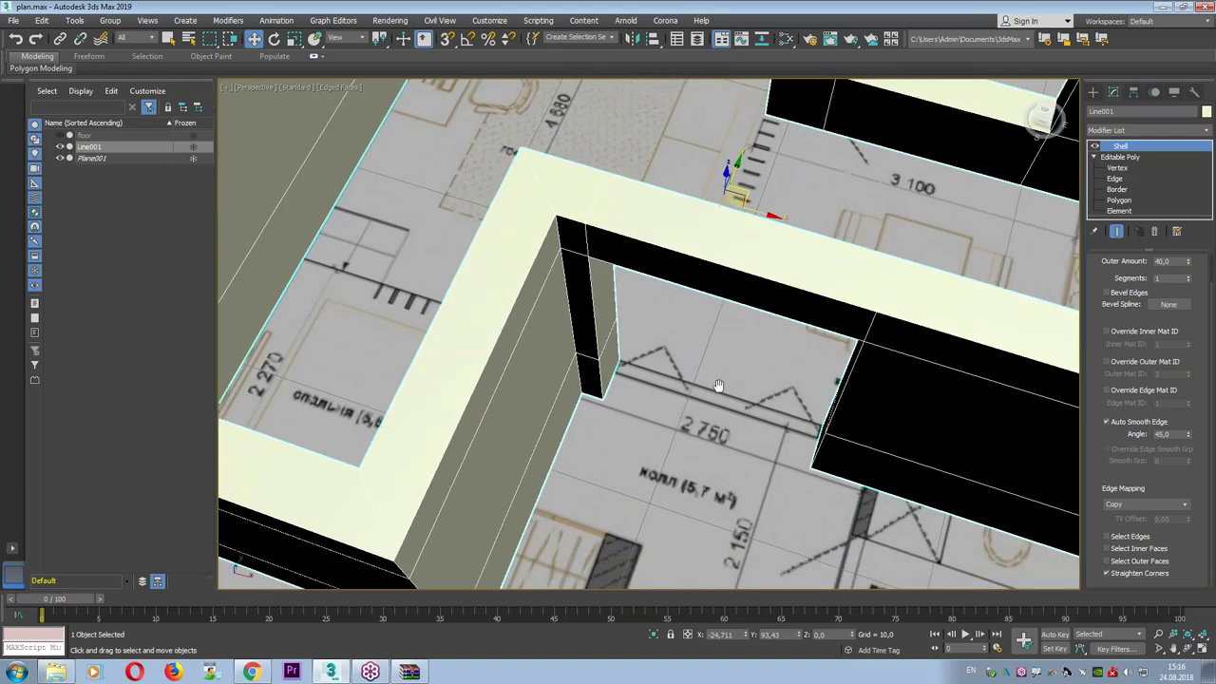
{"action": "scroll", "coordinate": [719, 456], "scroll_direction": "down", "scroll_amount": 6}
{"action": "mouse_move", "coordinate": [665, 351]}
{"action": "middle_mouse_down", "text": "alt"}
{"action": "mouse_move", "coordinate": [609, 328]}
{"action": "mouse_move", "coordinate": [796, 309]}
{"action": "middle_mouse_up", "text": "alt"}
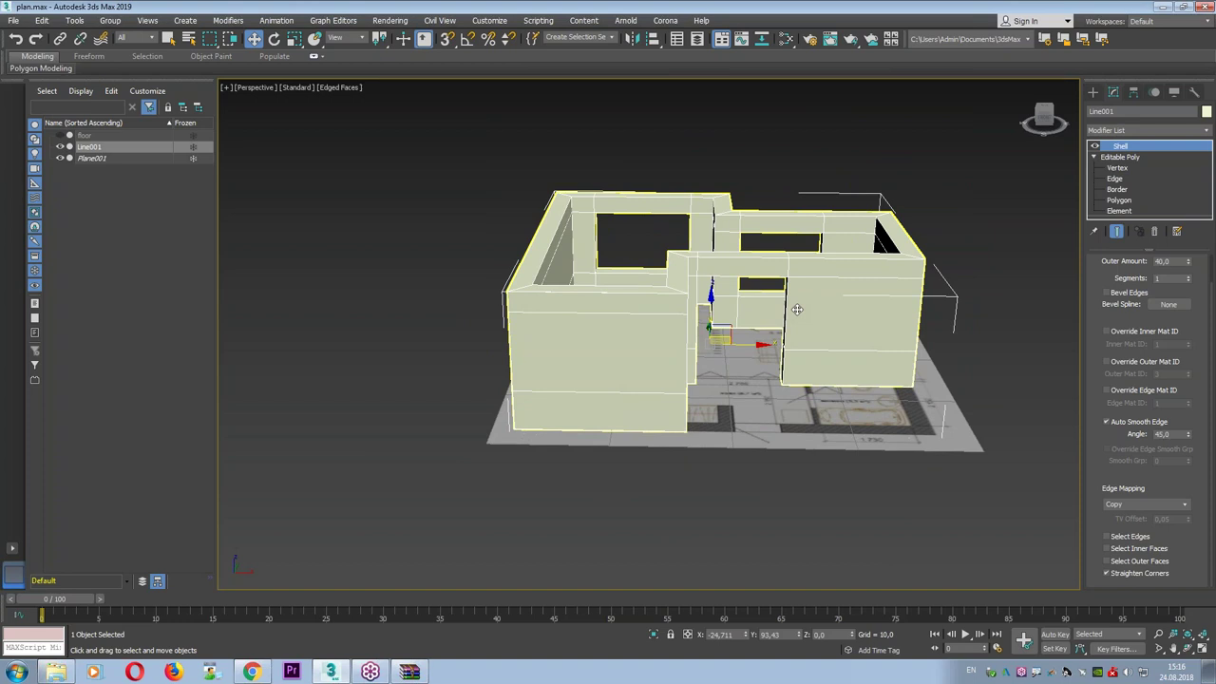
Unhide the floor object and select it.
{"action": "right_click", "coordinate": [796, 309]}
{"action": "left_click", "coordinate": [833, 280]}
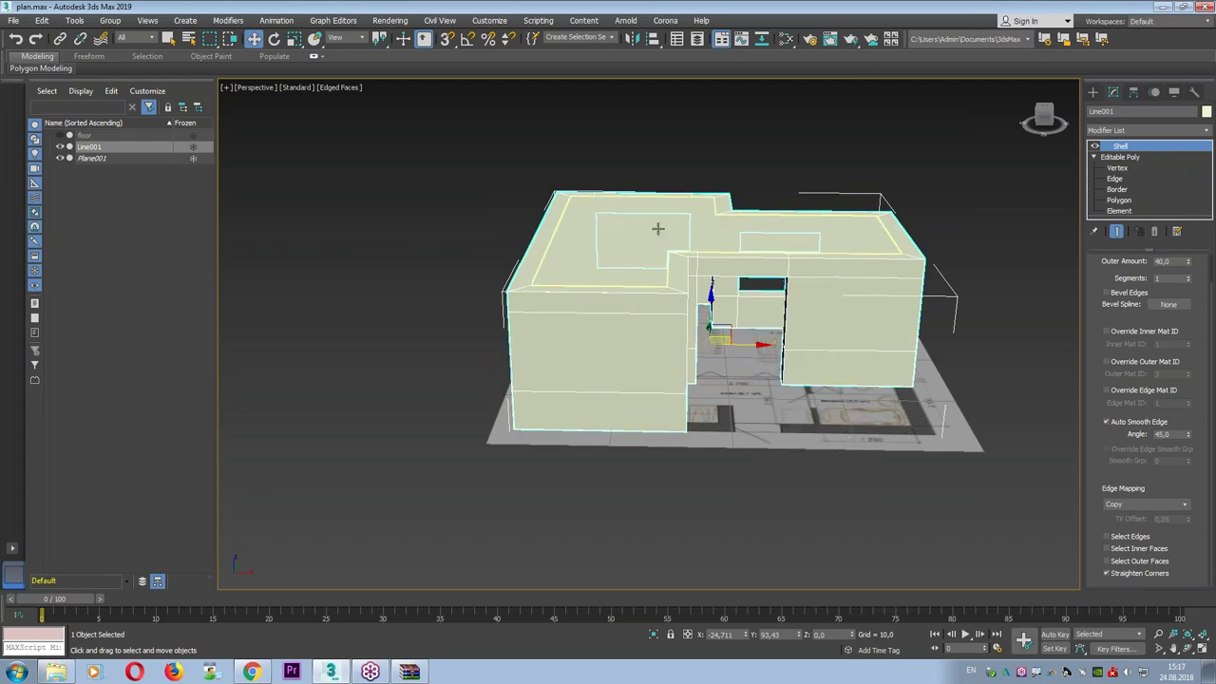
{"action": "left_click", "coordinate": [680, 248]}
{"action": "middle_click_drag", "start_coordinate": [680, 248], "coordinate": [722, 266], "text": "alt"}
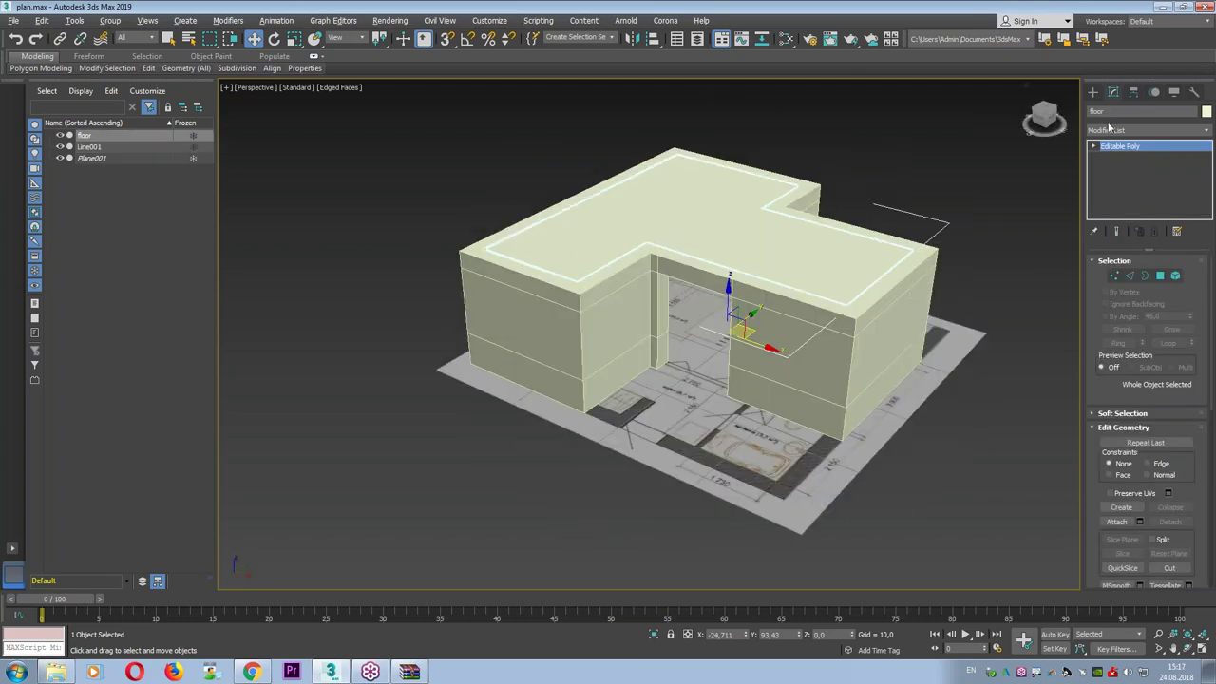
Add a Shell modifier to the floor to thicken it into a slab.
{"action": "left_click", "coordinate": [1113, 133]}
{"action": "key", "text": "e"}
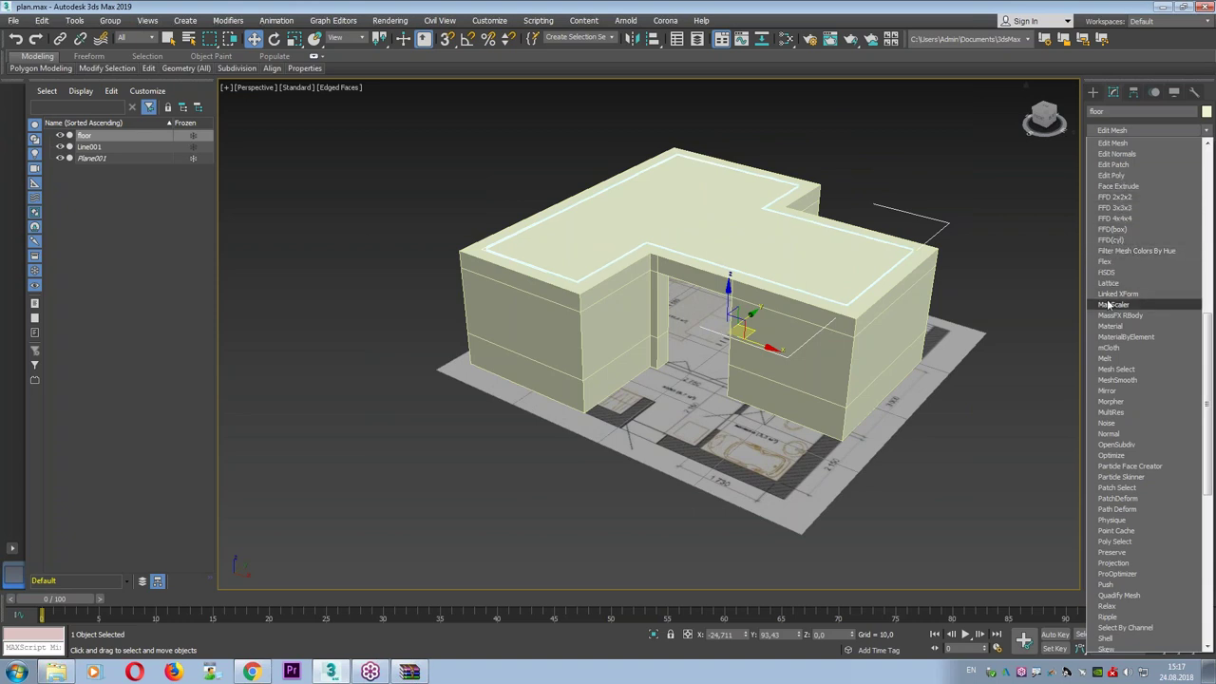
{"action": "scroll", "coordinate": [1129, 277], "scroll_direction": "up", "scroll_amount": 3}
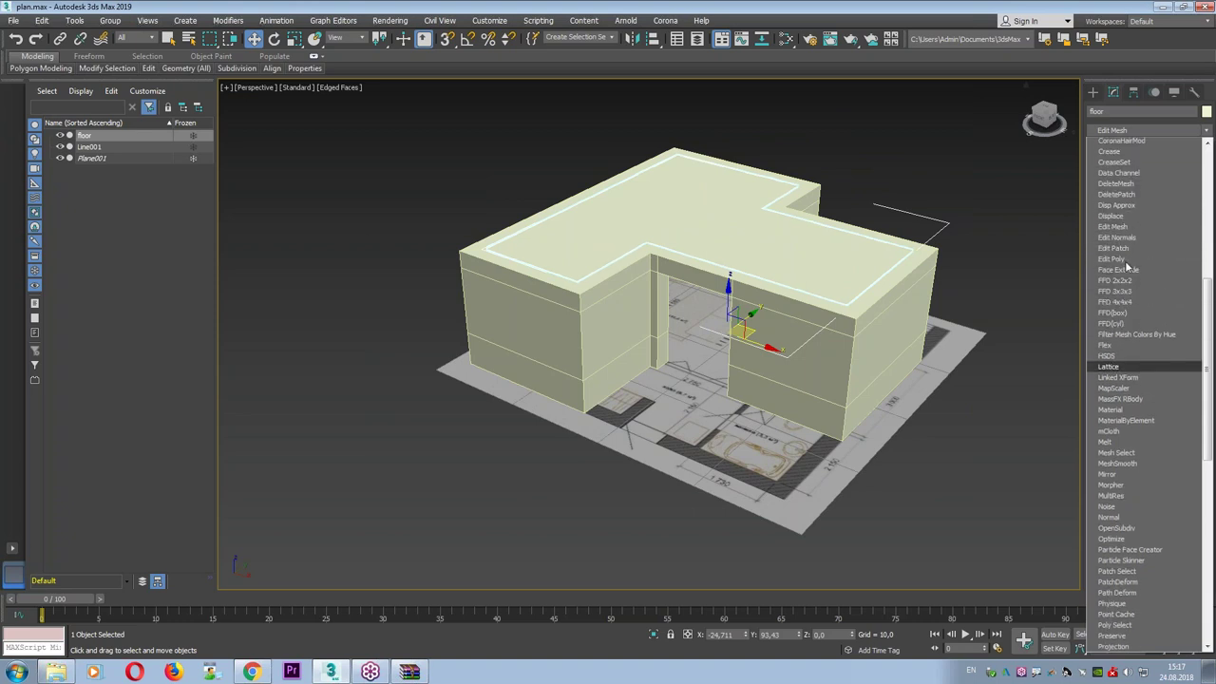
{"action": "key", "text": "Escape"}
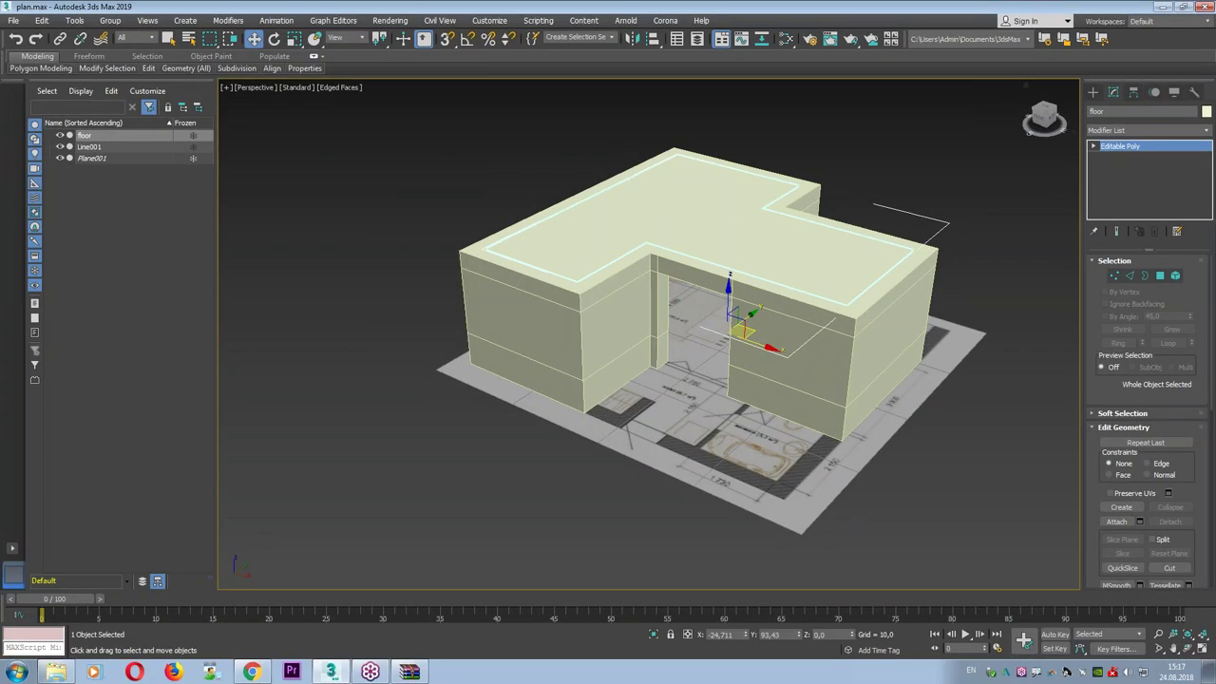
{"action": "left_click", "coordinate": [1174, 131]}
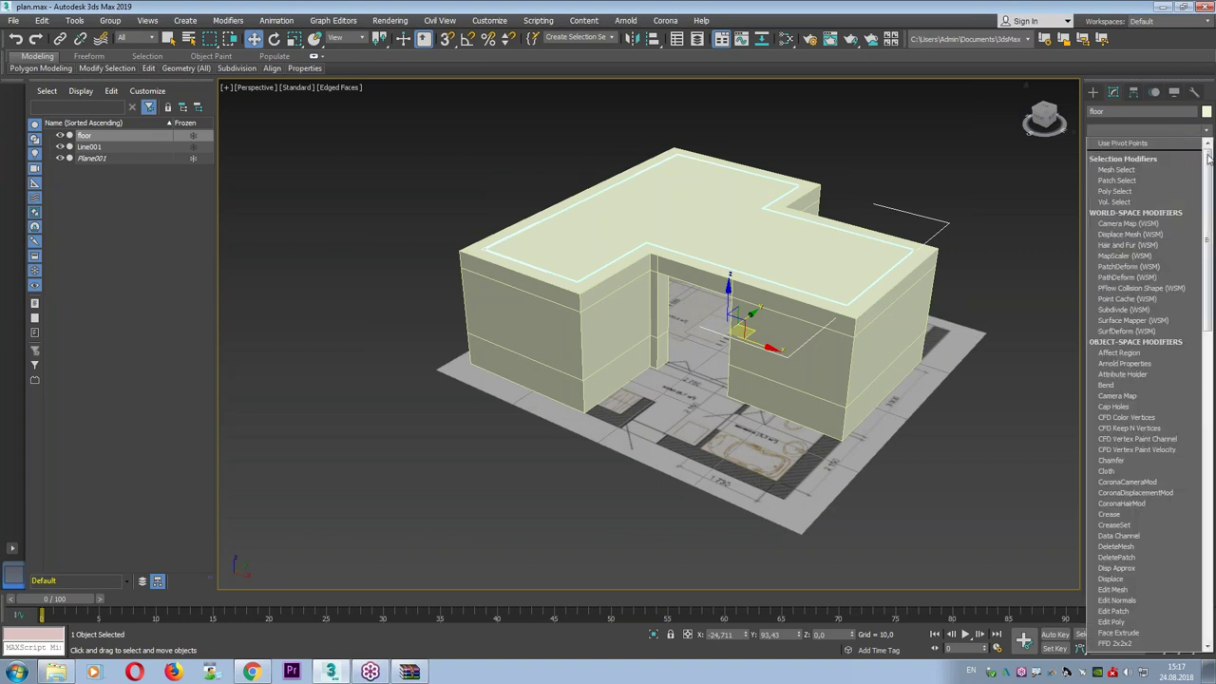
{"action": "left_click_drag", "start_coordinate": [1206, 152], "coordinate": [1185, 446]}
{"action": "scroll", "coordinate": [1185, 446], "scroll_direction": "down", "scroll_amount": 3}
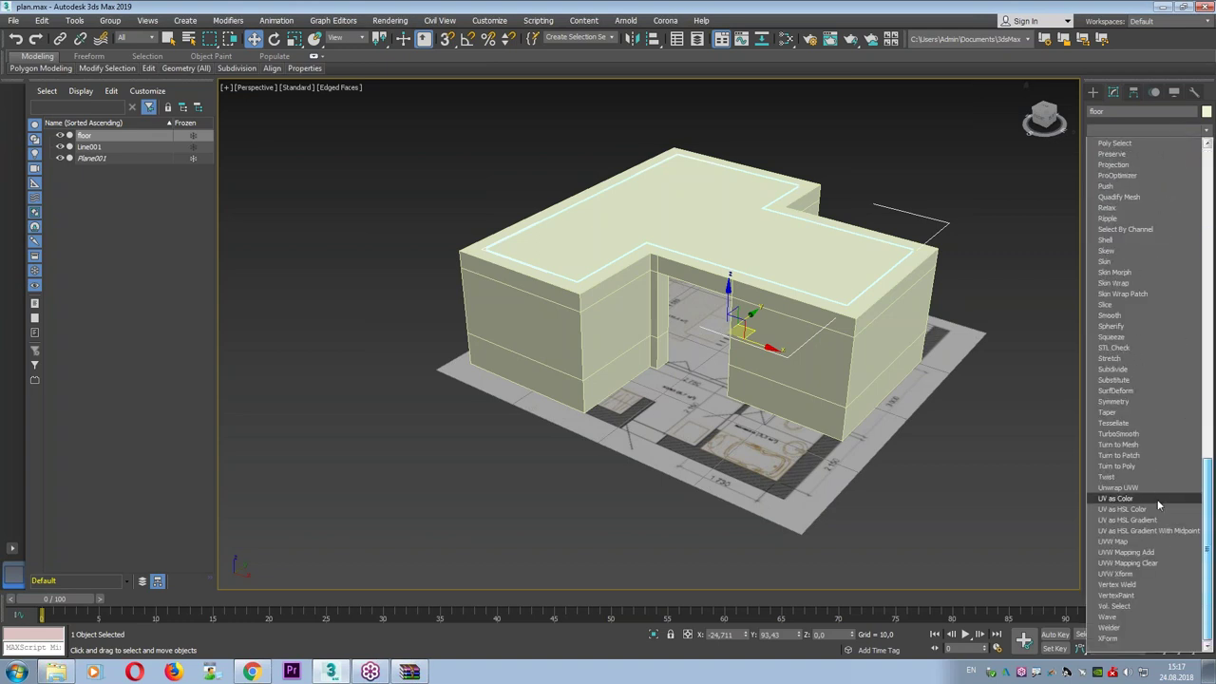
{"action": "left_click", "coordinate": [1134, 241]}
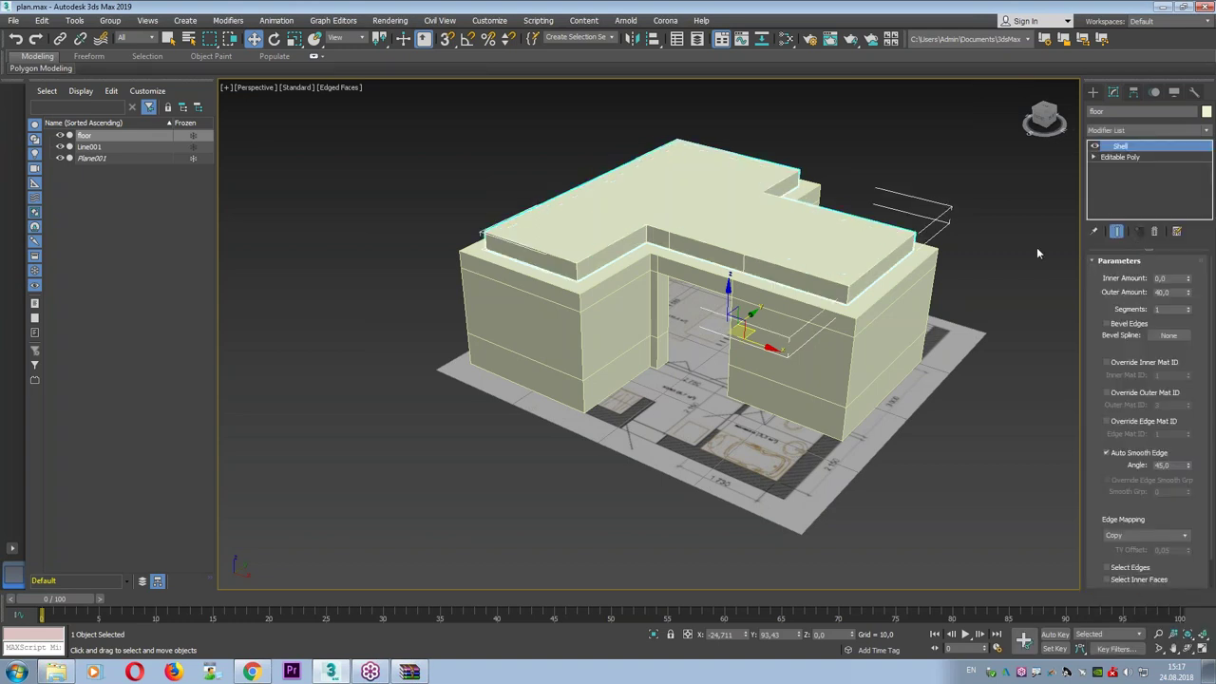
{"action": "mouse_move", "coordinate": [982, 230]}
{"action": "middle_mouse_down", "text": "alt"}
{"action": "mouse_move", "coordinate": [976, 174]}
{"action": "mouse_move", "coordinate": [985, 219]}
{"action": "mouse_move", "coordinate": [970, 222]}
{"action": "middle_mouse_up", "text": "alt"}
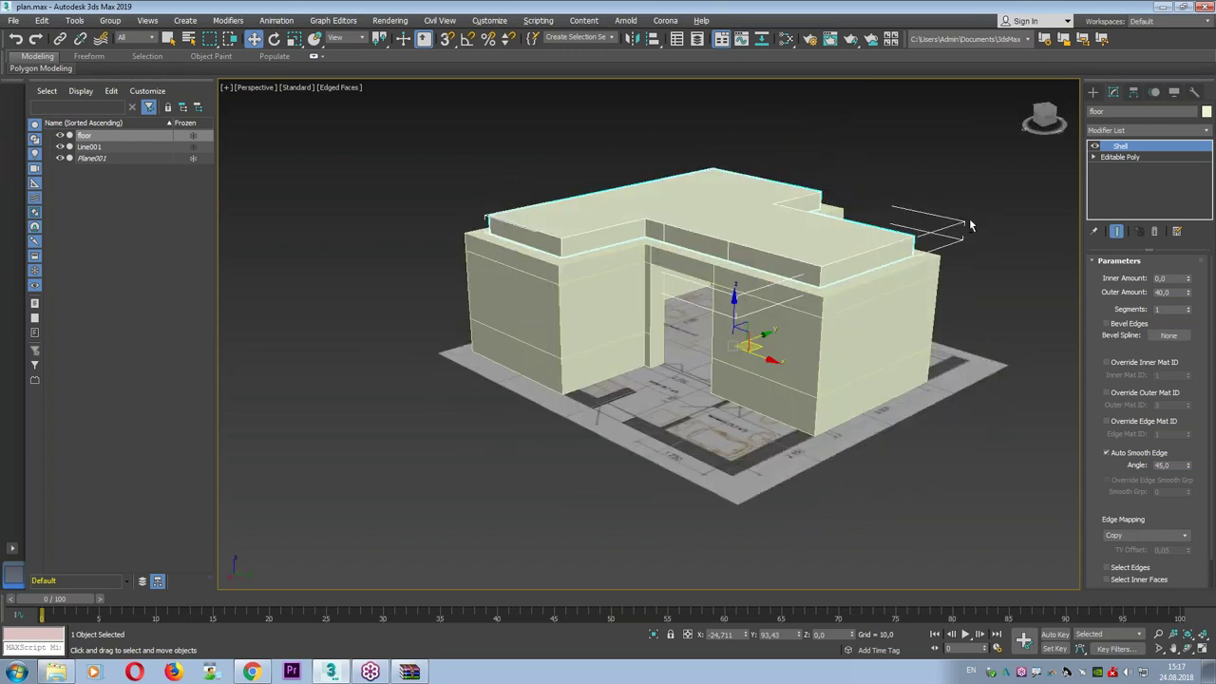
Shift-drag a copy of the floor outline down to ground level.
{"action": "left_click", "coordinate": [803, 298]}
{"action": "left_click_drag", "start_coordinate": [731, 306], "coordinate": [728, 427]}
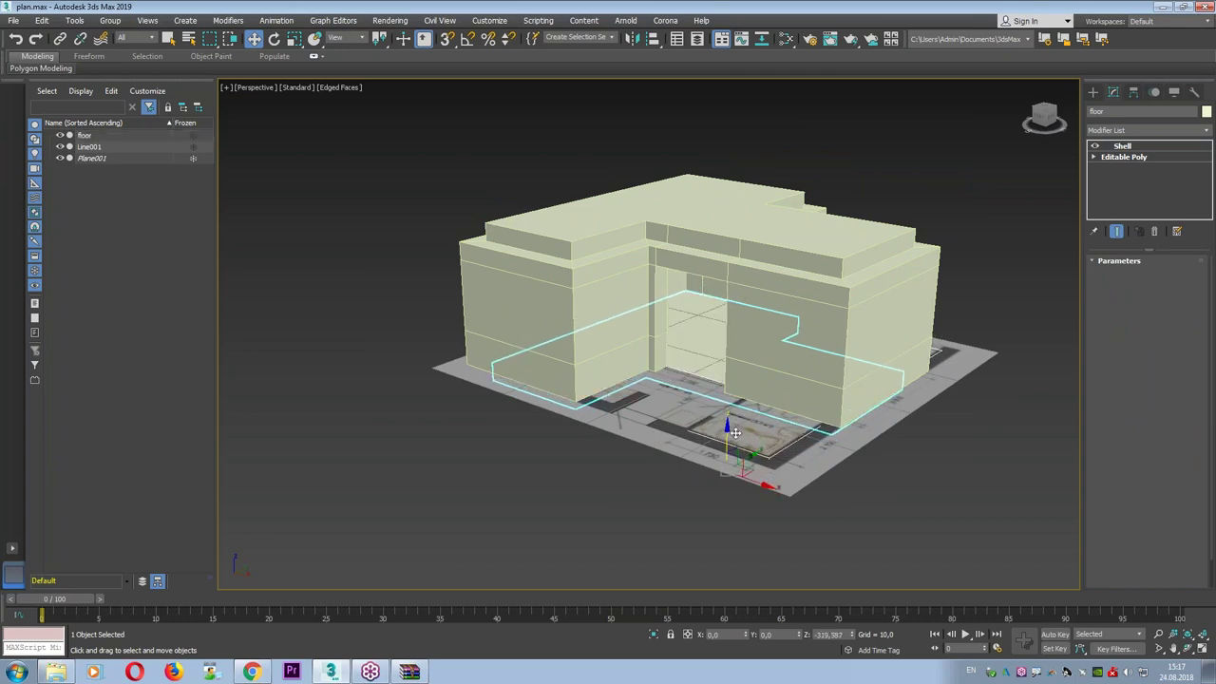
{"action": "left_click", "coordinate": [609, 389]}
{"action": "mouse_move", "coordinate": [609, 390]}
{"action": "middle_mouse_down", "text": "alt"}
{"action": "mouse_move", "coordinate": [624, 360]}
{"action": "mouse_move", "coordinate": [537, 257]}
{"action": "mouse_move", "coordinate": [551, 263]}
{"action": "middle_mouse_up", "text": "alt"}
Delete the floor001 copy and the thickened floor slab.
{"action": "left_click", "coordinate": [548, 265]}
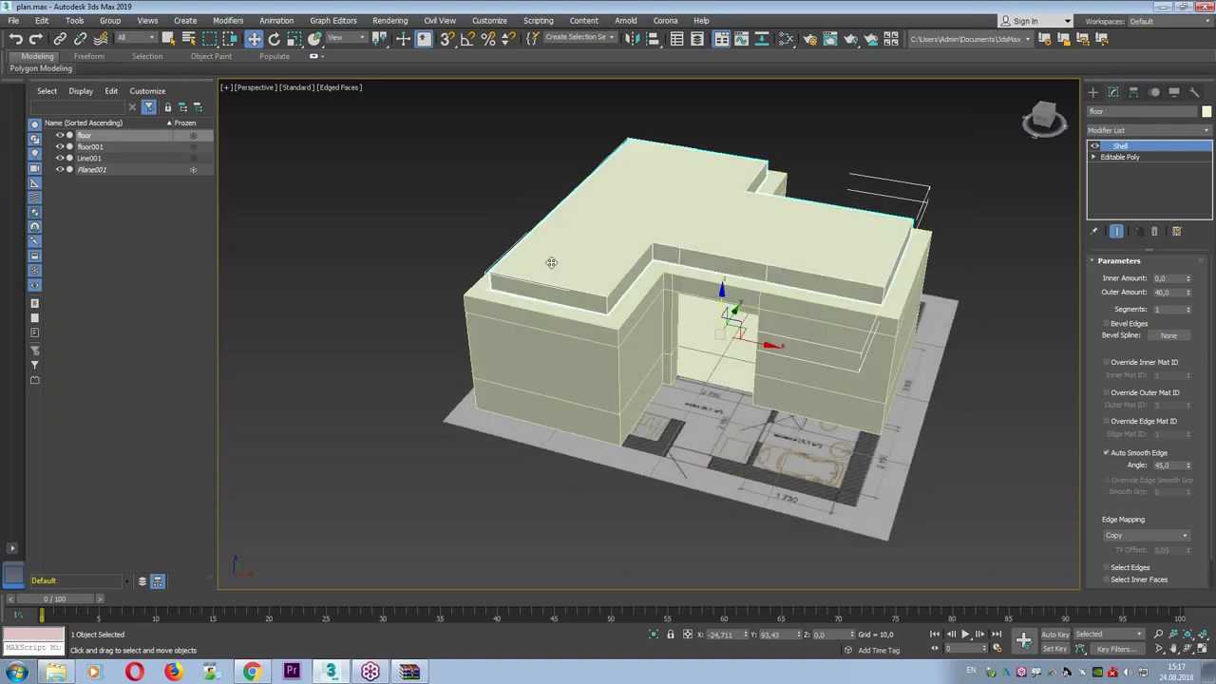
{"action": "scroll", "coordinate": [551, 262], "scroll_direction": "up", "scroll_amount": 3}
{"action": "mouse_move", "coordinate": [552, 319]}
{"action": "left_mouse_down"}
{"action": "mouse_move", "coordinate": [632, 343]}
{"action": "mouse_move", "coordinate": [703, 260]}
{"action": "left_mouse_up"}
{"action": "left_click_drag", "start_coordinate": [662, 365], "coordinate": [722, 276]}
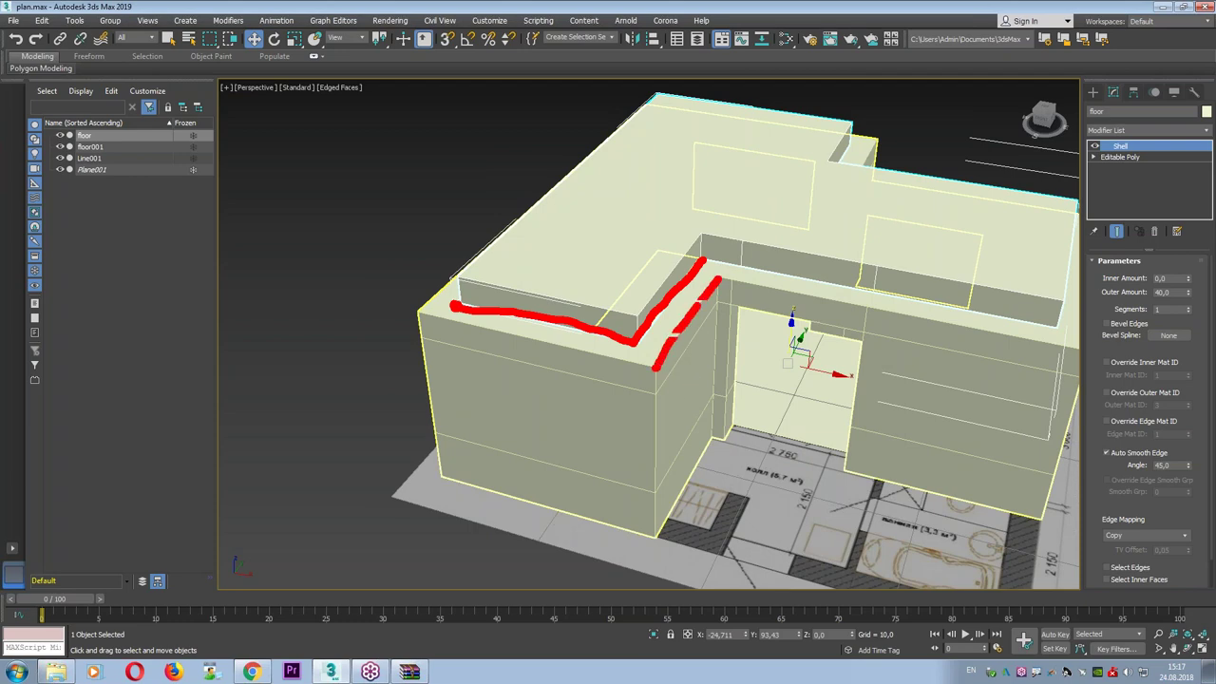
{"action": "mouse_move", "coordinate": [647, 369]}
{"action": "left_mouse_down"}
{"action": "mouse_move", "coordinate": [434, 334]}
{"action": "mouse_move", "coordinate": [496, 288]}
{"action": "left_mouse_up"}
{"action": "key", "text": "Escape"}
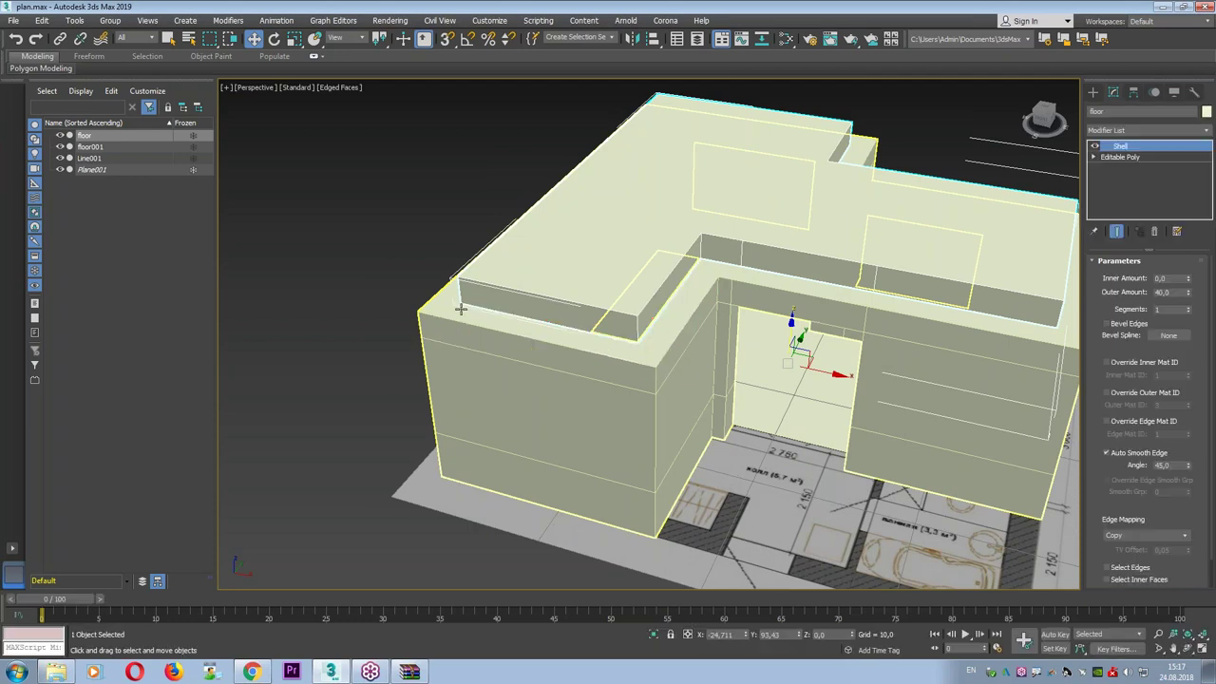
{"action": "middle_click_drag", "start_coordinate": [716, 405], "coordinate": [701, 333], "text": "alt"}
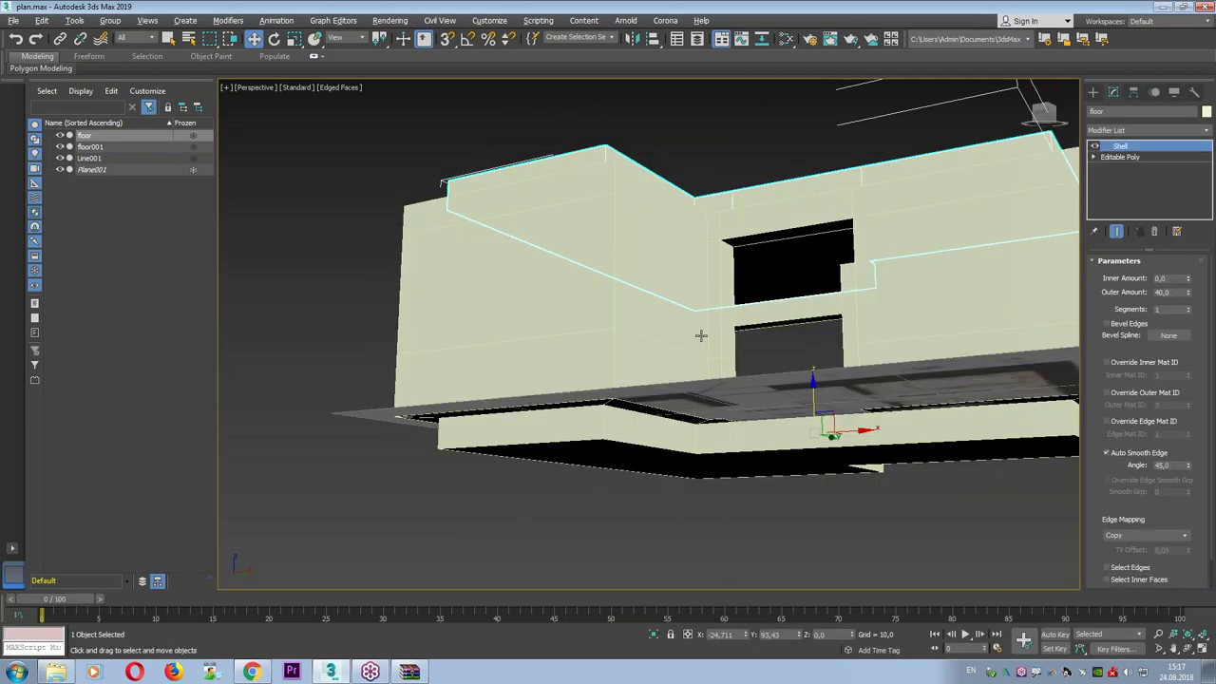
{"action": "key", "text": "Delete"}
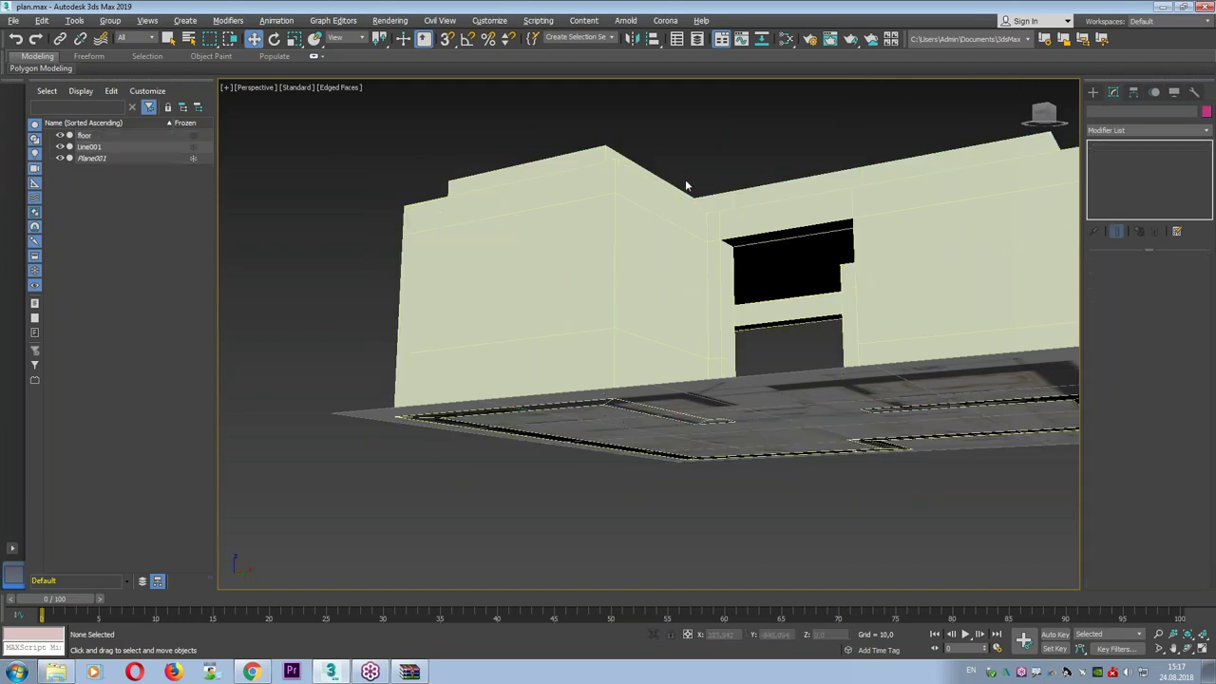
{"action": "middle_click_drag", "start_coordinate": [685, 178], "coordinate": [638, 285], "text": "alt"}
{"action": "left_click", "coordinate": [608, 352]}
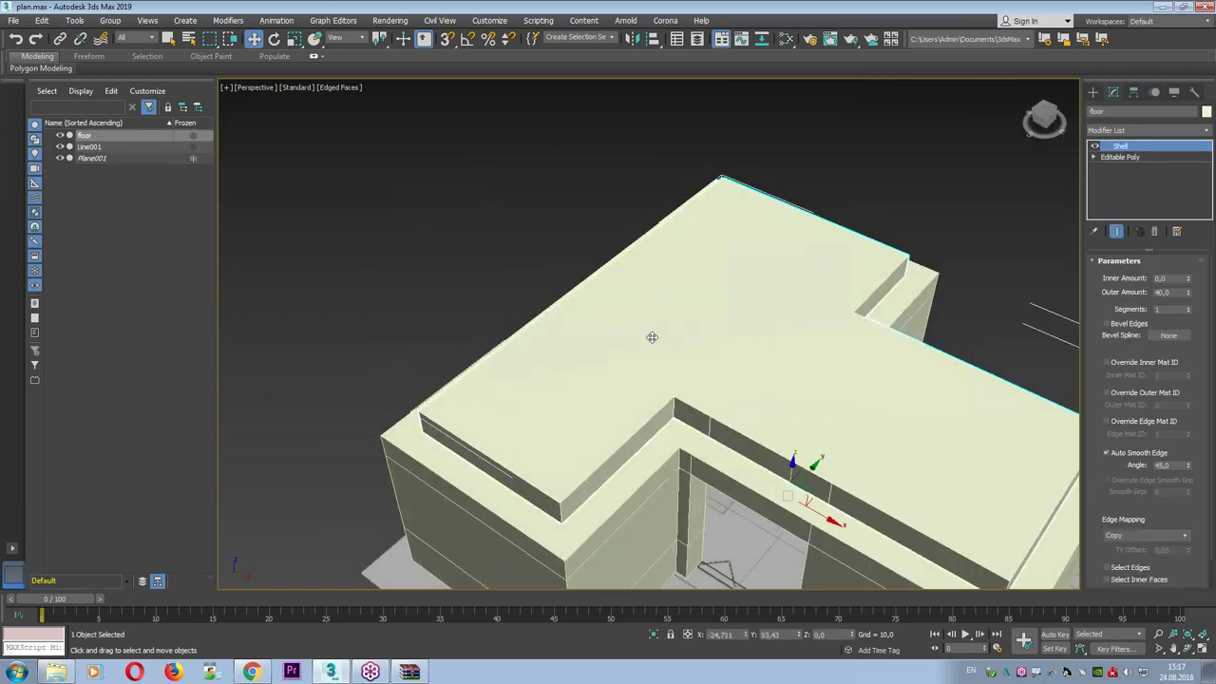
{"action": "key", "text": "Delete"}
{"action": "key", "text": "z"}
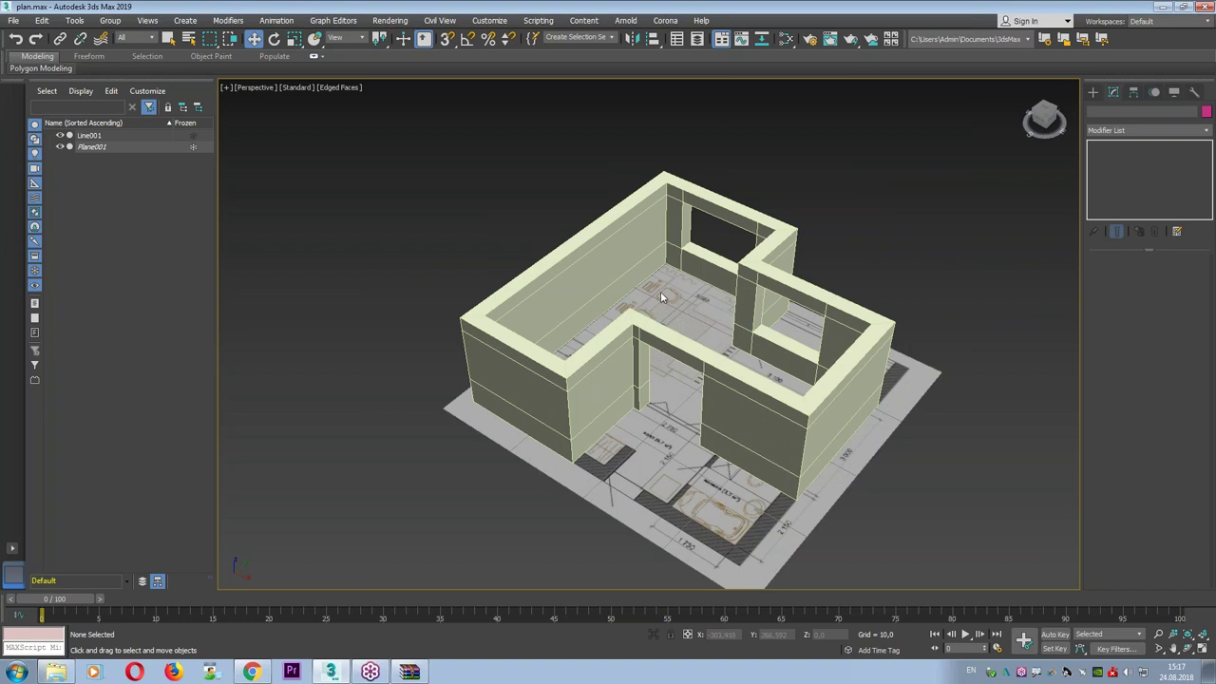
{"action": "key", "text": "alt+w"}
{"action": "left_click", "coordinate": [1093, 93]}
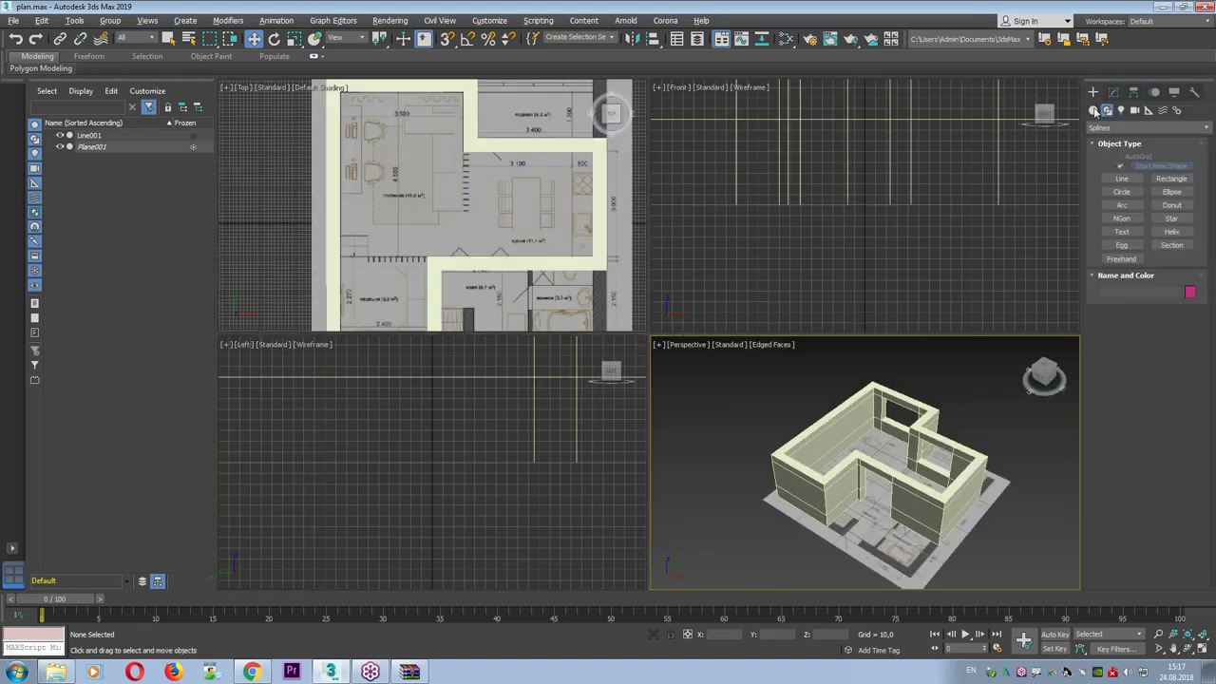
{"action": "left_click", "coordinate": [1093, 111]}
{"action": "left_click", "coordinate": [1122, 168]}
{"action": "scroll", "coordinate": [472, 185], "scroll_direction": "down", "scroll_amount": 4}
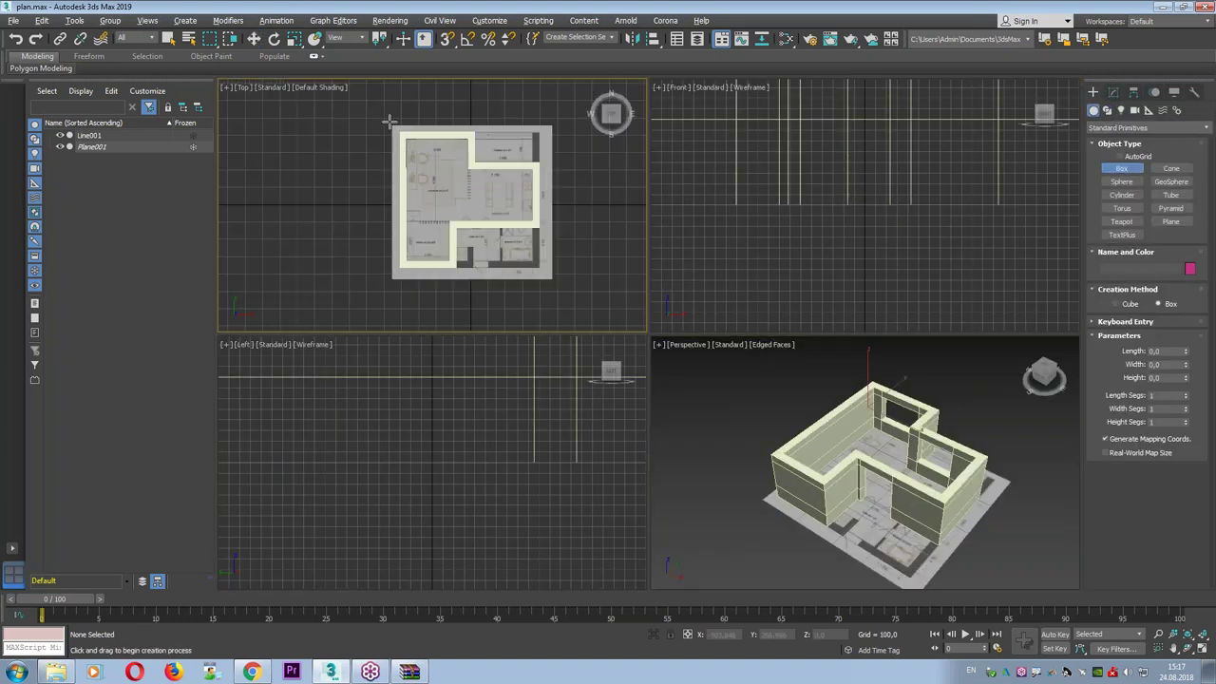
{"action": "left_click_drag", "start_coordinate": [379, 113], "coordinate": [575, 293]}
{"action": "left_click", "coordinate": [576, 287]}
{"action": "scroll", "coordinate": [808, 185], "scroll_direction": "down", "scroll_amount": 3}
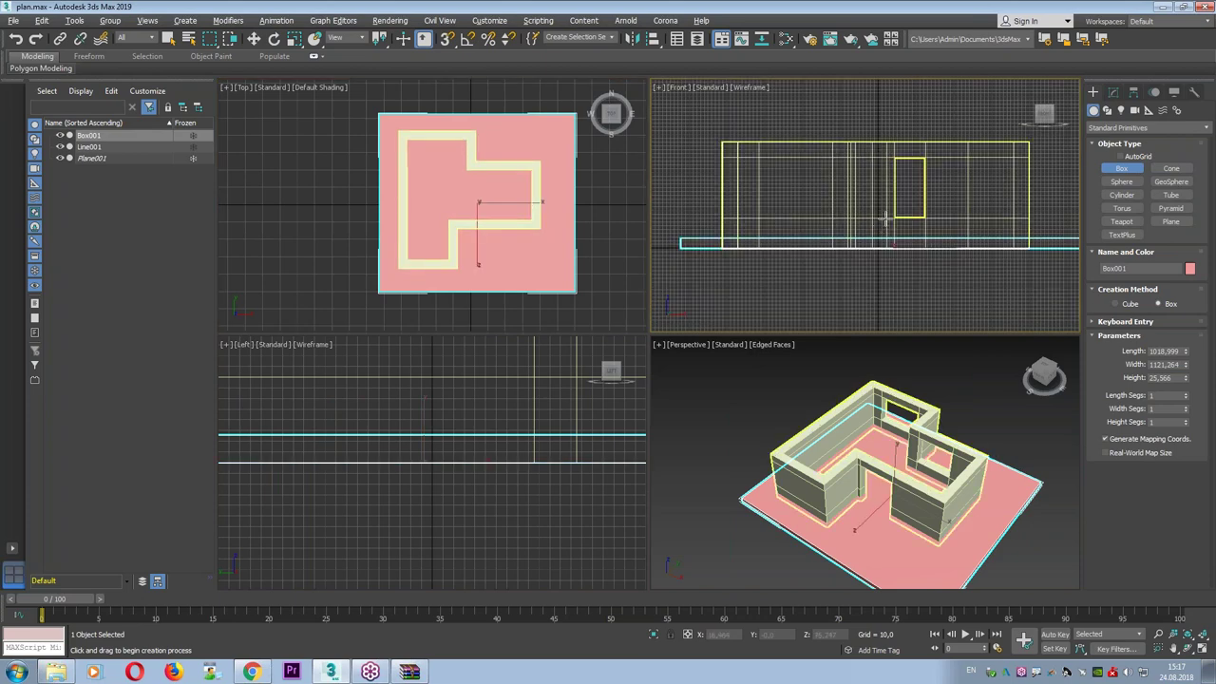
{"action": "key", "text": "w"}
{"action": "left_click_drag", "start_coordinate": [885, 220], "coordinate": [891, 121]}
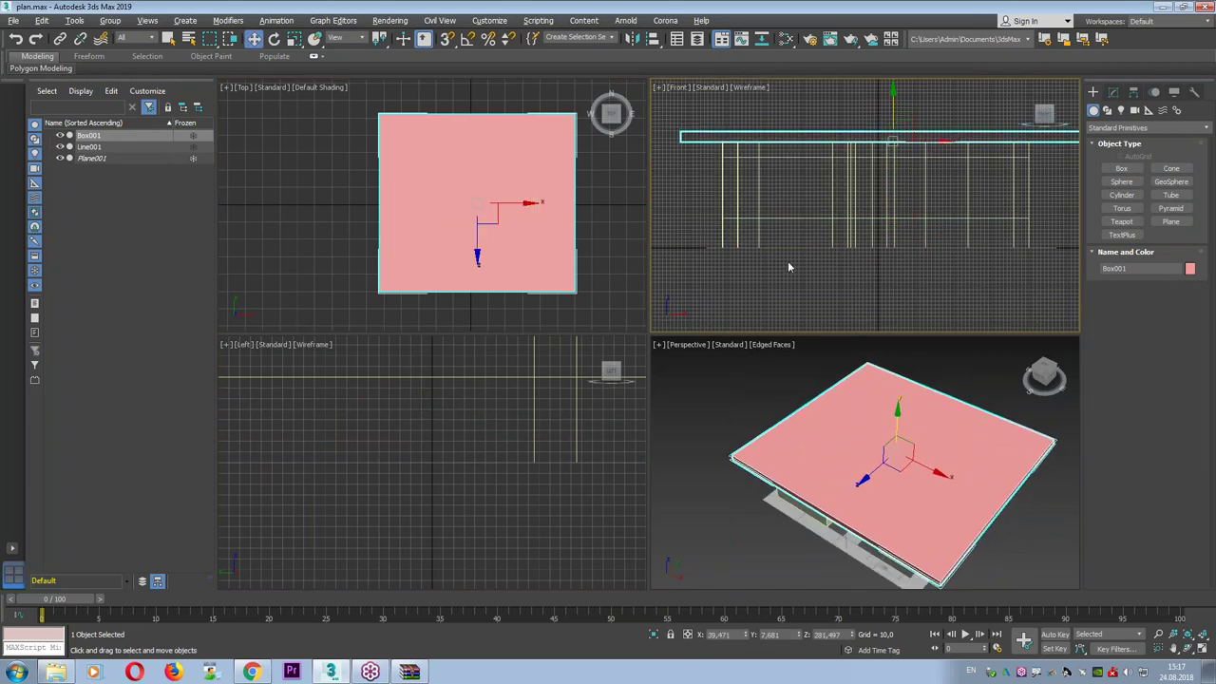
{"action": "key", "text": "Delete"}
{"action": "middle_click", "coordinate": [876, 440]}
{"action": "key", "text": "alt+w"}
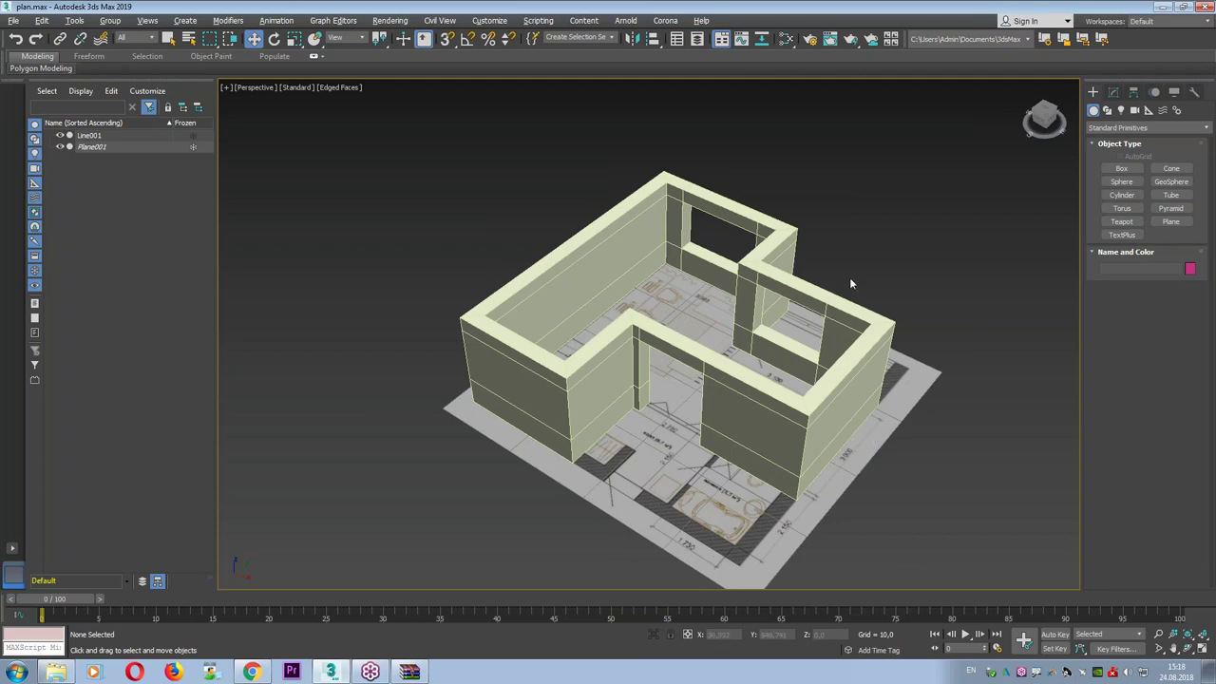
Orbit around the walls to inspect the window openings, then select Line001.
{"action": "middle_click_drag", "start_coordinate": [849, 277], "coordinate": [826, 228], "text": "alt"}
{"action": "mouse_move", "coordinate": [627, 252]}
{"action": "left_mouse_down"}
{"action": "mouse_move", "coordinate": [575, 306]}
{"action": "mouse_move", "coordinate": [741, 241]}
{"action": "mouse_move", "coordinate": [768, 253]}
{"action": "left_mouse_up"}
{"action": "mouse_move", "coordinate": [701, 323]}
{"action": "middle_mouse_down", "text": "alt"}
{"action": "mouse_move", "coordinate": [532, 289]}
{"action": "mouse_move", "coordinate": [502, 350]}
{"action": "middle_mouse_up", "text": "alt"}
{"action": "scroll", "coordinate": [532, 289], "scroll_direction": "up", "scroll_amount": 4}
{"action": "mouse_move", "coordinate": [496, 356]}
{"action": "left_mouse_down"}
{"action": "mouse_move", "coordinate": [513, 282]}
{"action": "mouse_move", "coordinate": [627, 287]}
{"action": "mouse_move", "coordinate": [649, 366]}
{"action": "left_mouse_up"}
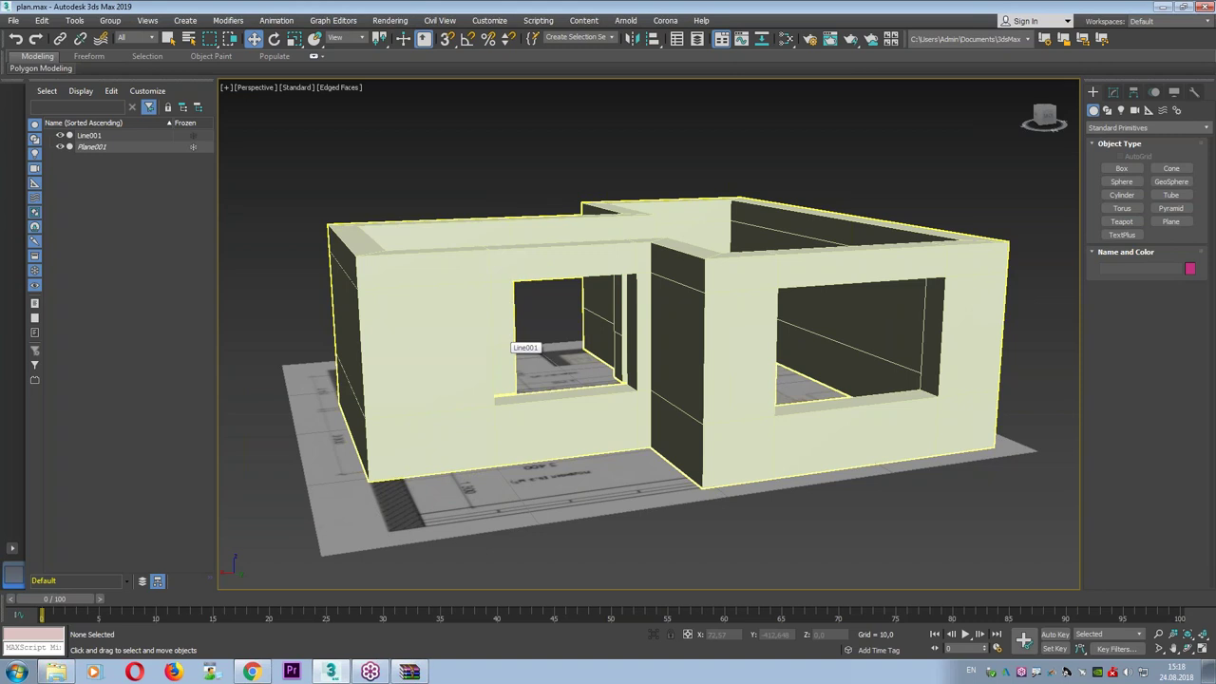
{"action": "mouse_move", "coordinate": [513, 342]}
{"action": "middle_mouse_down", "text": "alt"}
{"action": "mouse_move", "coordinate": [682, 290]}
{"action": "mouse_move", "coordinate": [565, 311]}
{"action": "middle_mouse_up", "text": "alt"}
{"action": "left_click", "coordinate": [565, 311]}
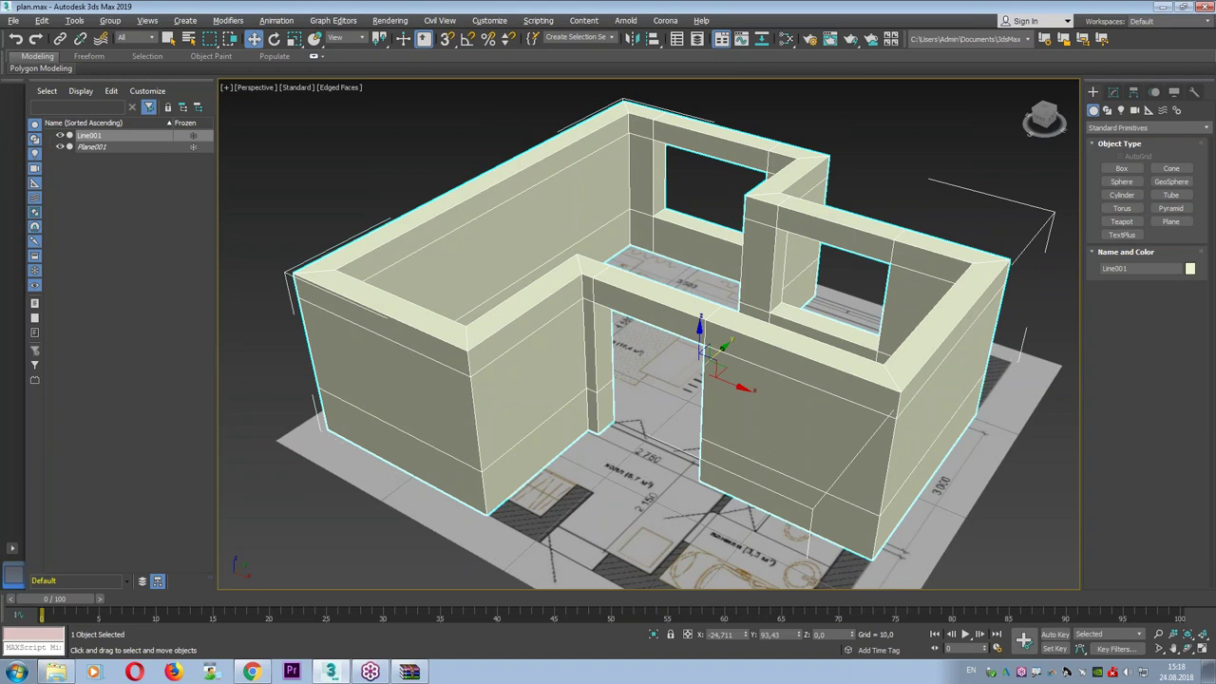
Reset the scene with File > Reset, closing plan.max without saving.
{"action": "left_click", "coordinate": [12, 21]}
{"action": "left_click", "coordinate": [21, 59]}
{"action": "left_click", "coordinate": [627, 353]}
{"action": "key", "text": "Return"}
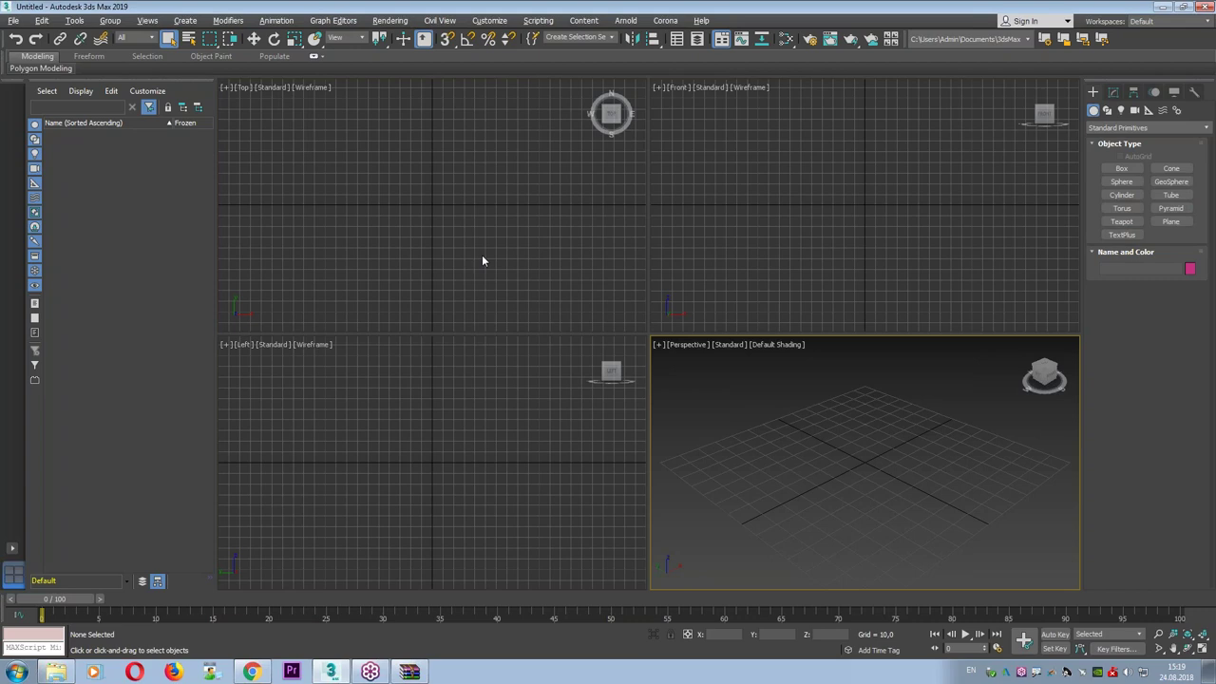
Activate the Top view and review the Units Setup and System Unit Scale settings.
{"action": "left_click", "coordinate": [481, 255]}
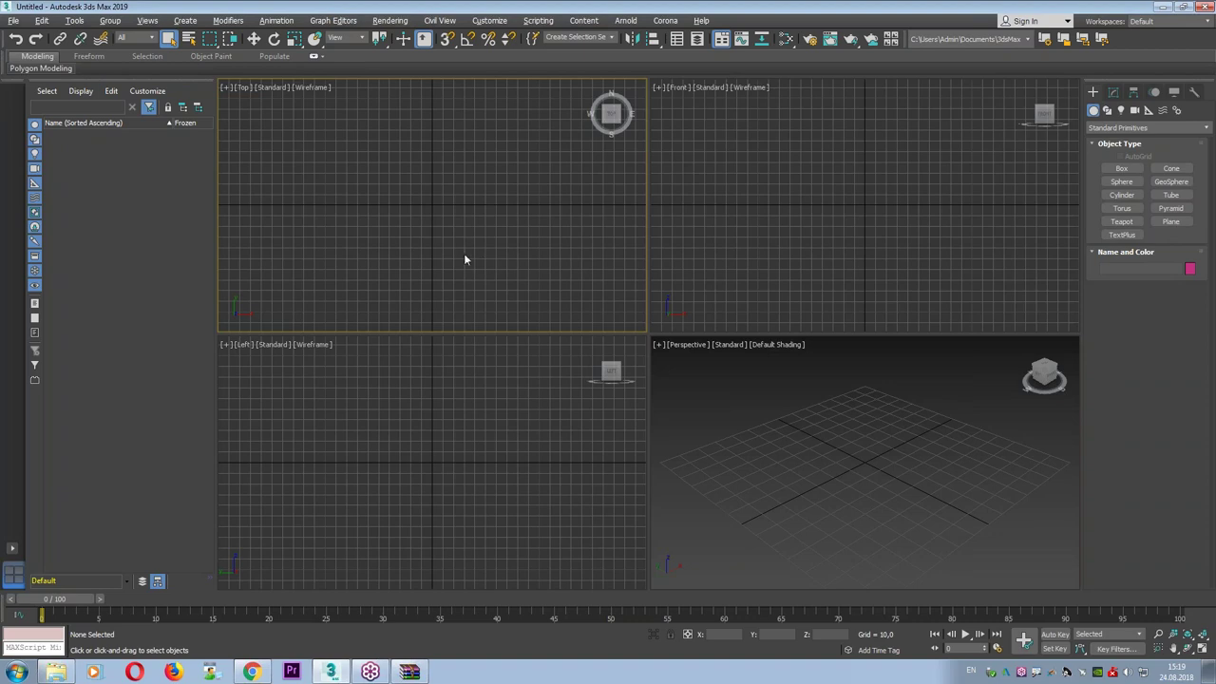
{"action": "left_click", "coordinate": [13, 20]}
{"action": "mouse_move", "coordinate": [29, 194]}
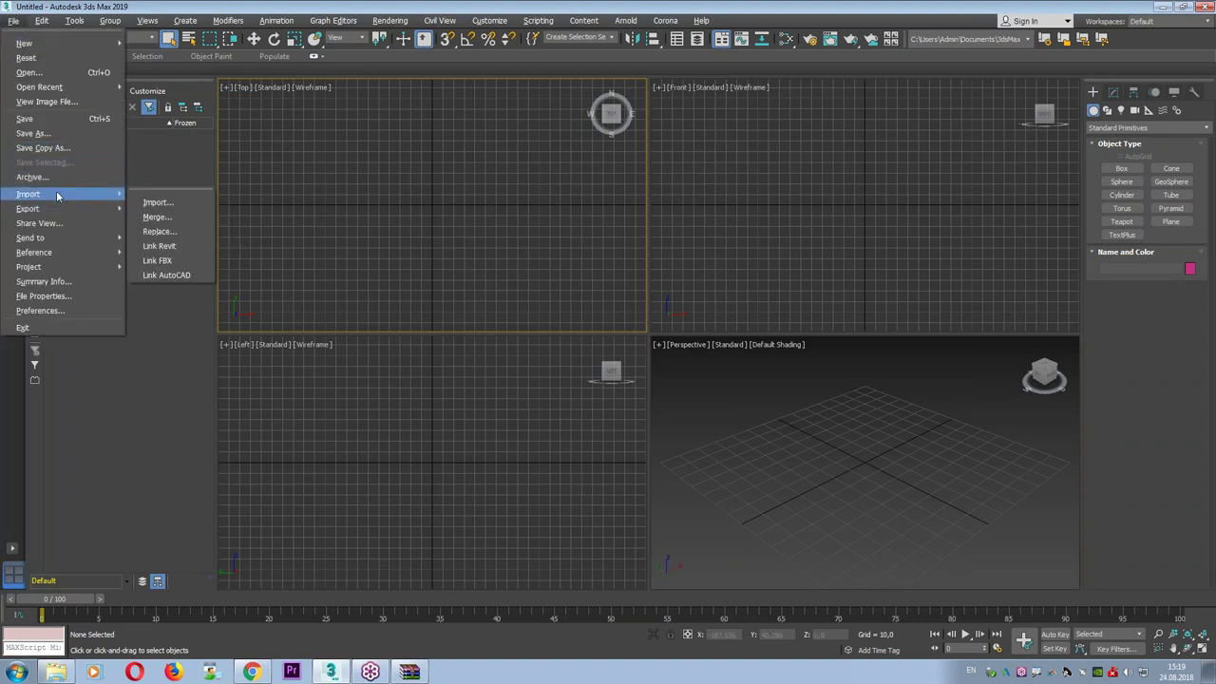
{"action": "key", "text": "Escape"}
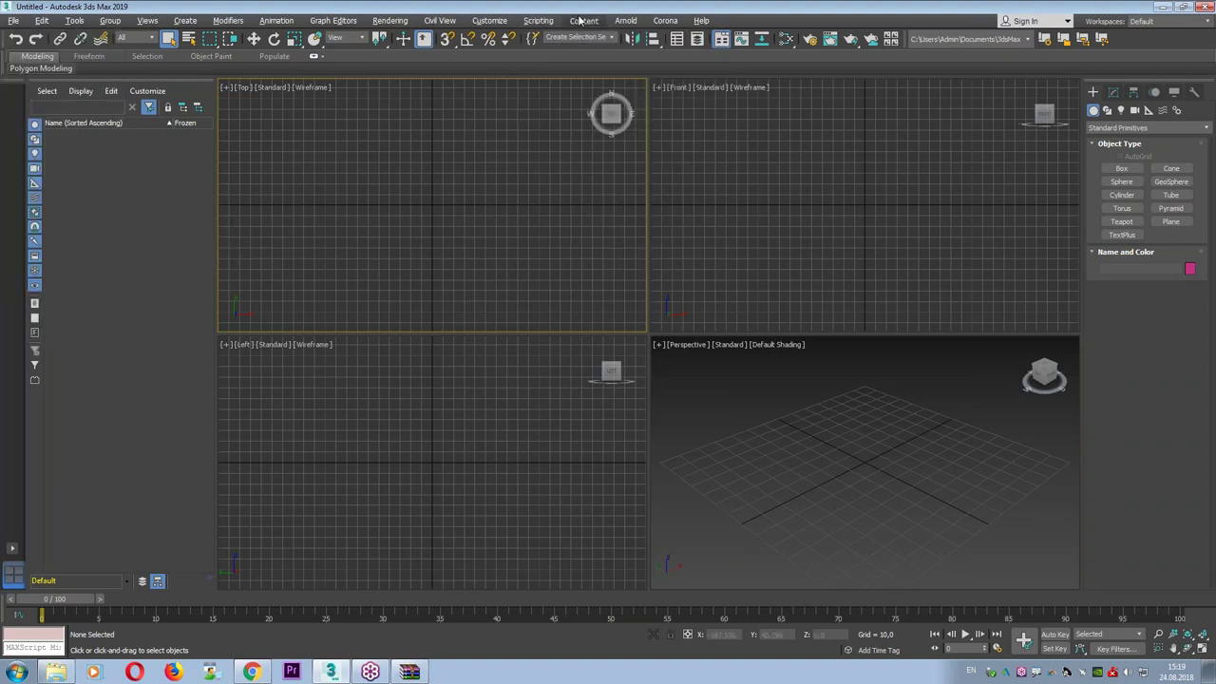
{"action": "left_click", "coordinate": [489, 20]}
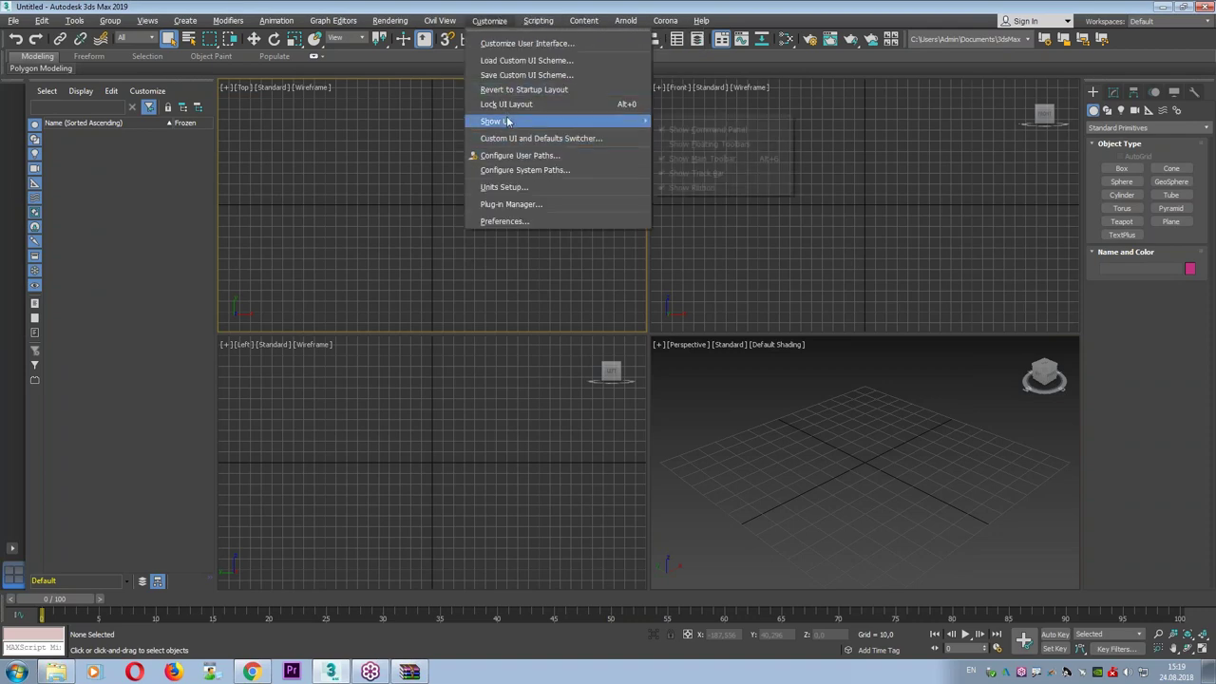
{"action": "left_click", "coordinate": [504, 187]}
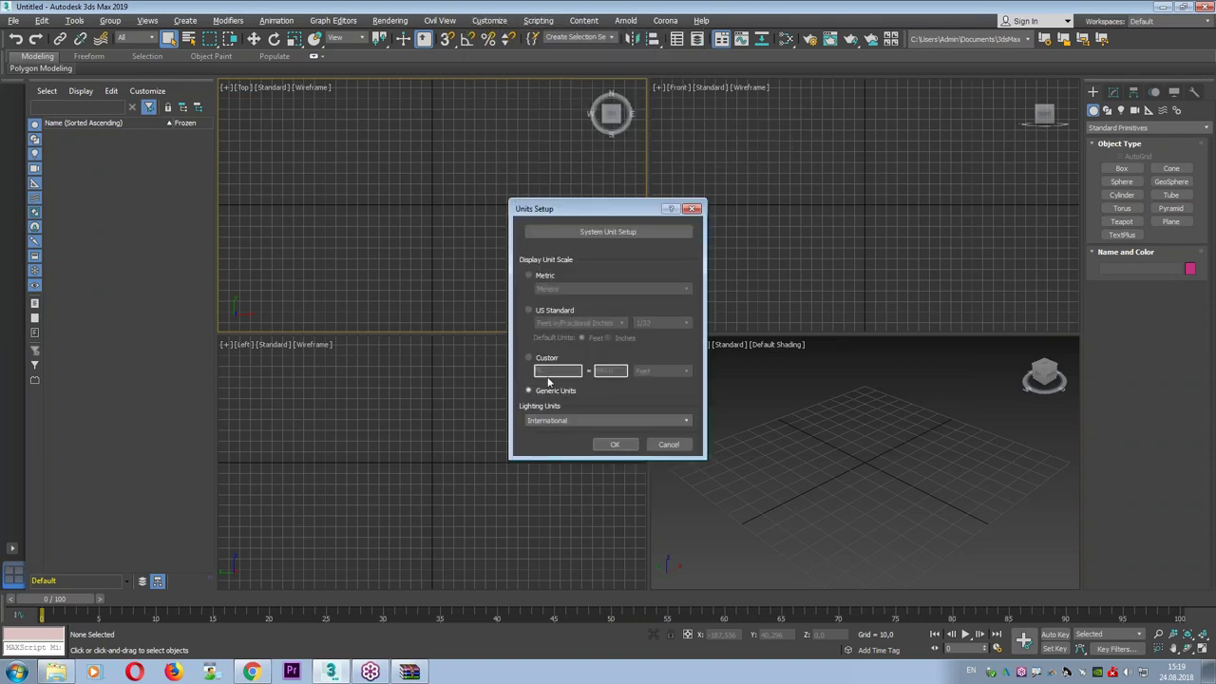
{"action": "left_click", "coordinate": [576, 232]}
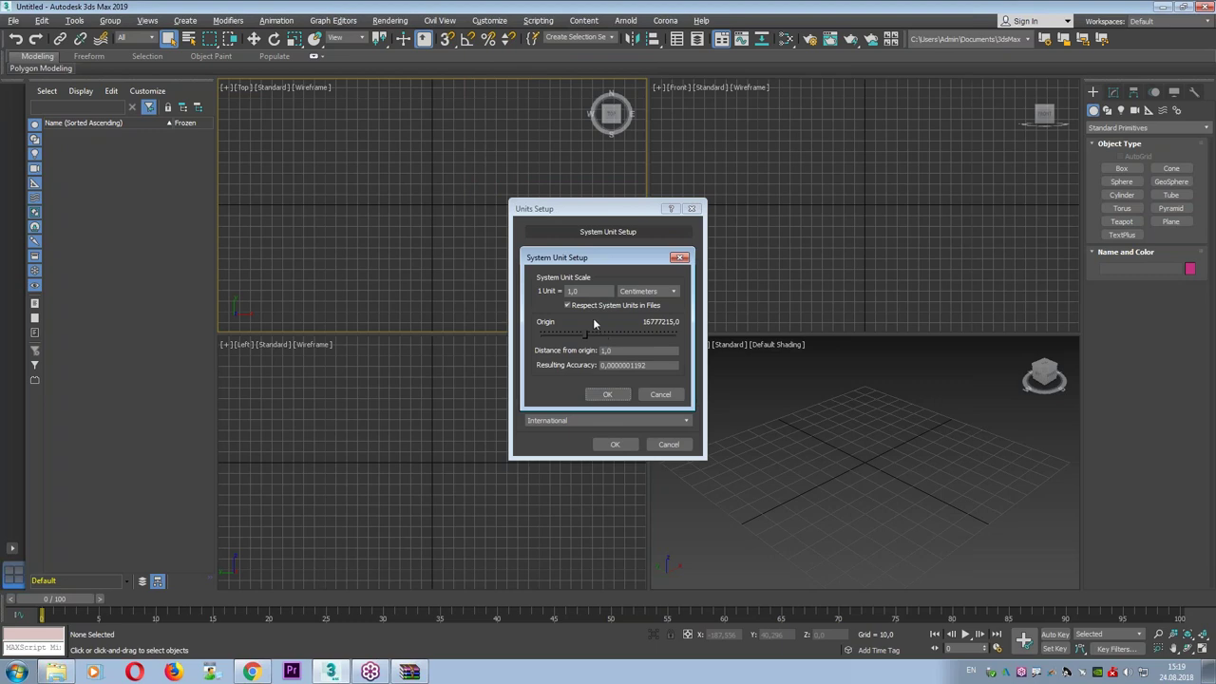
{"action": "left_click", "coordinate": [607, 395]}
{"action": "left_click", "coordinate": [615, 444]}
Import room (cm).dwg from the D: lesson folder with default import options.
{"action": "left_click", "coordinate": [14, 20]}
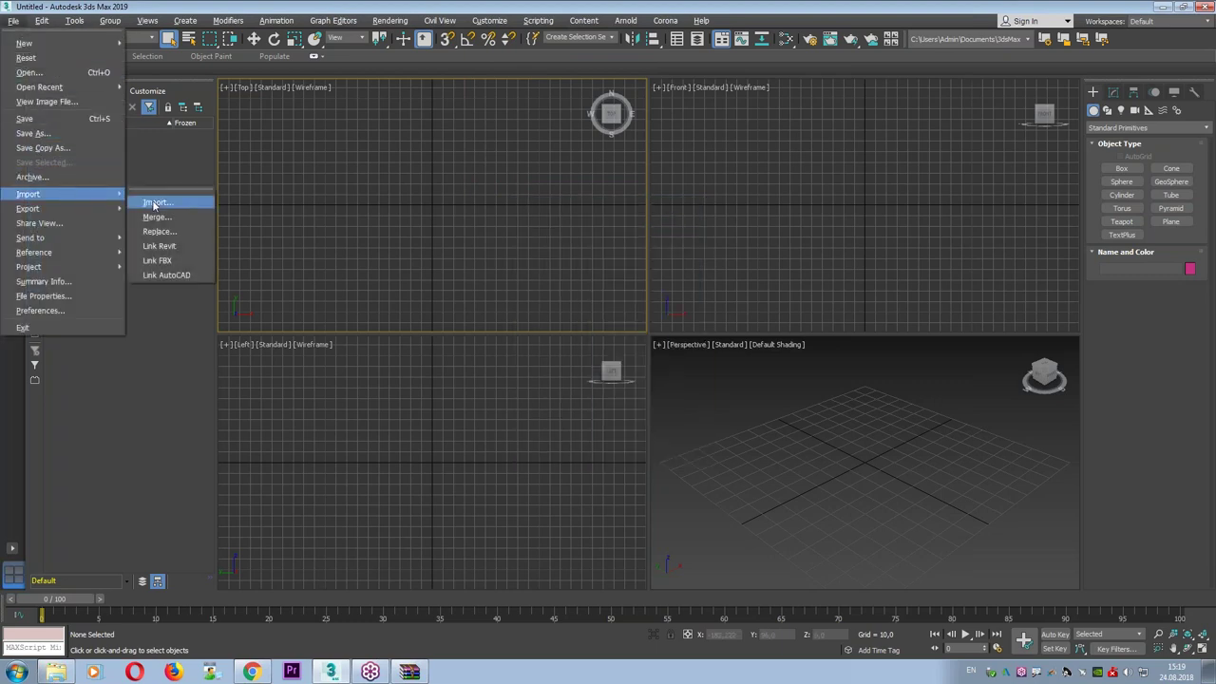
{"action": "left_click", "coordinate": [153, 205]}
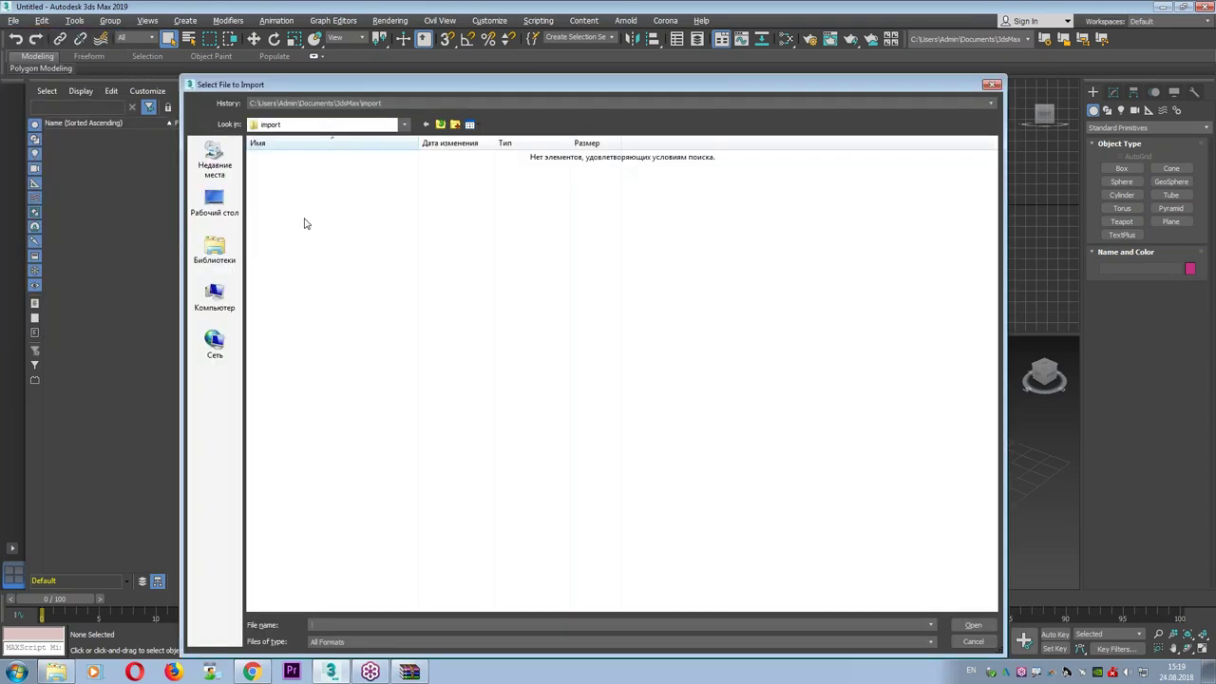
{"action": "left_click", "coordinate": [314, 130]}
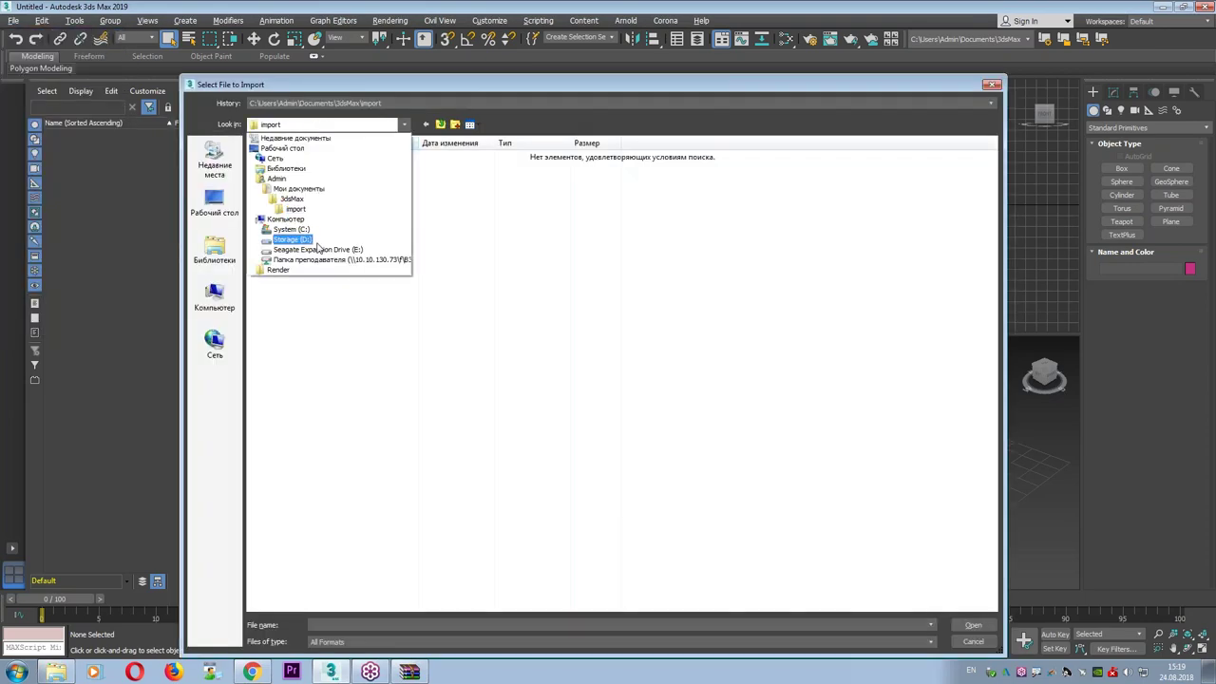
{"action": "left_click", "coordinate": [292, 239]}
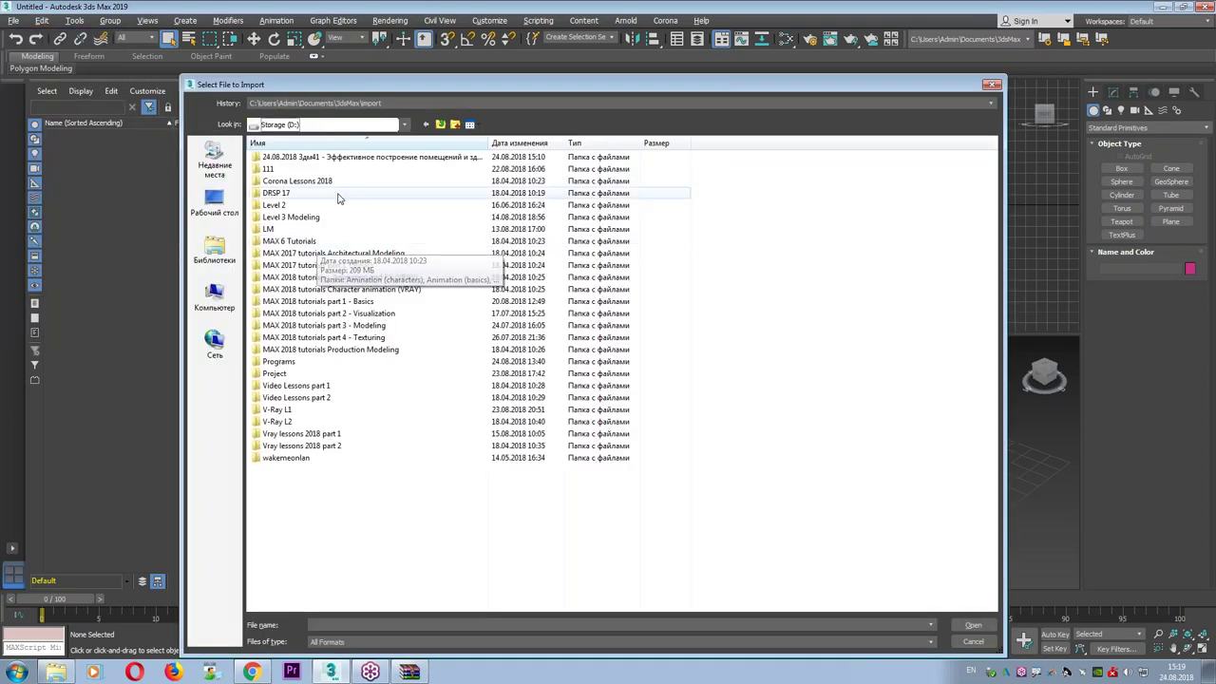
{"action": "double_click", "coordinate": [323, 157]}
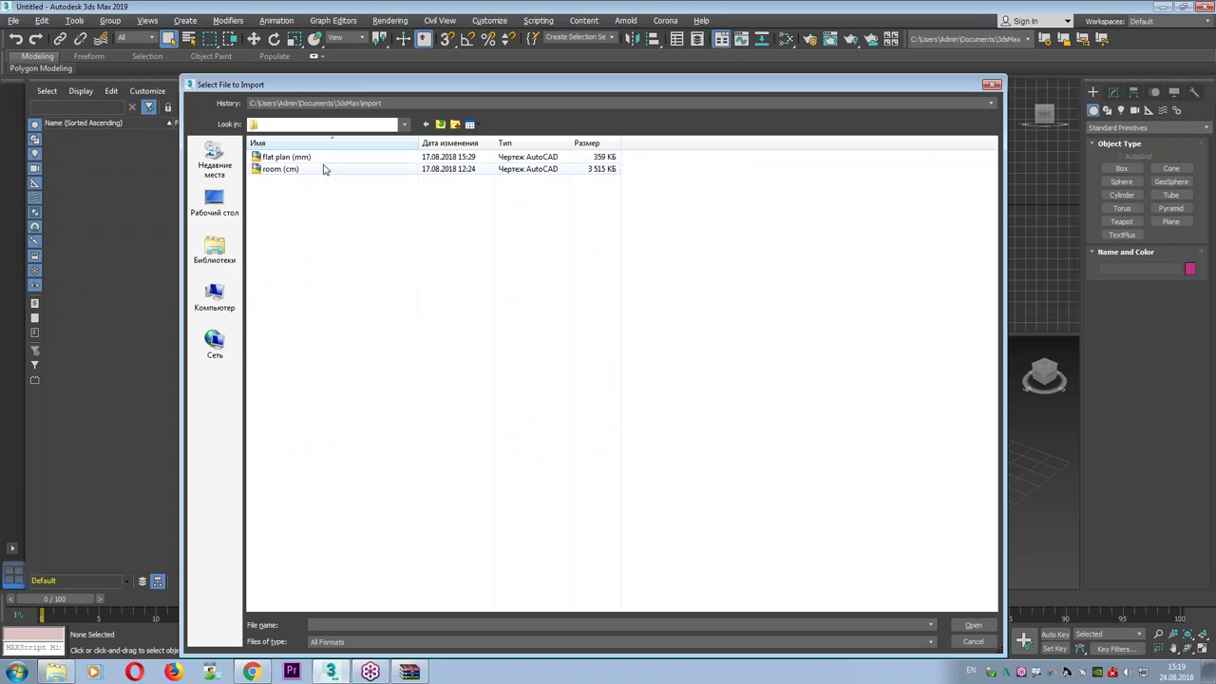
{"action": "left_click", "coordinate": [302, 159]}
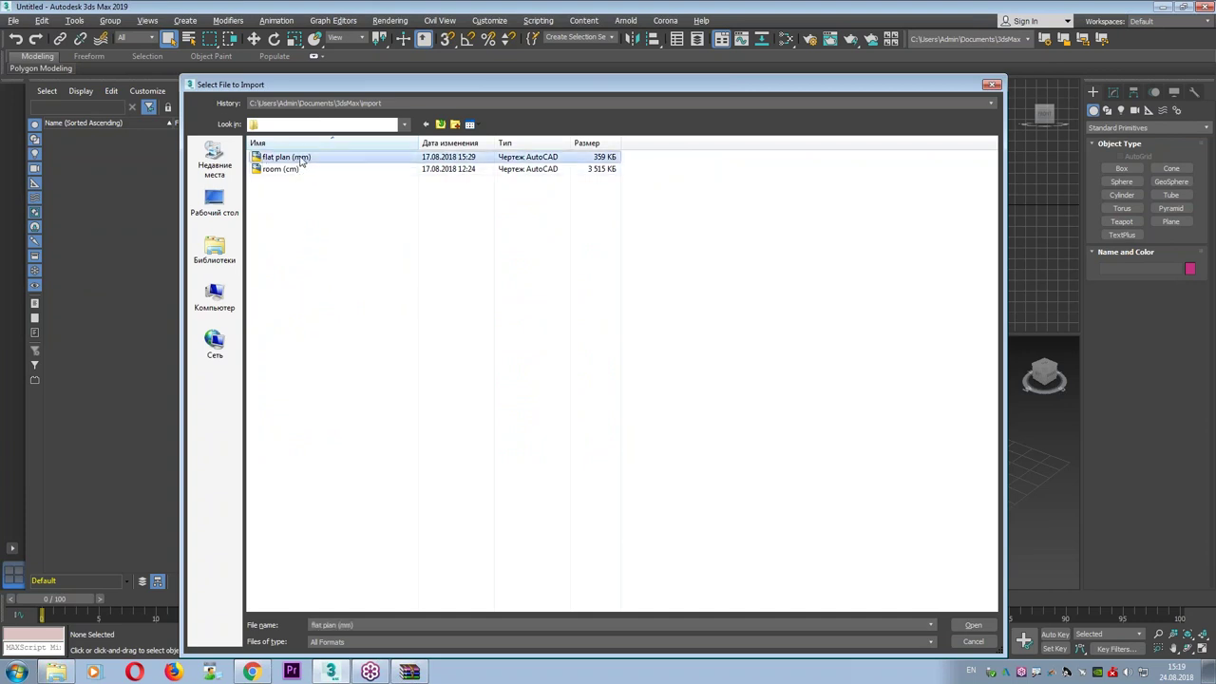
{"action": "left_click", "coordinate": [294, 171]}
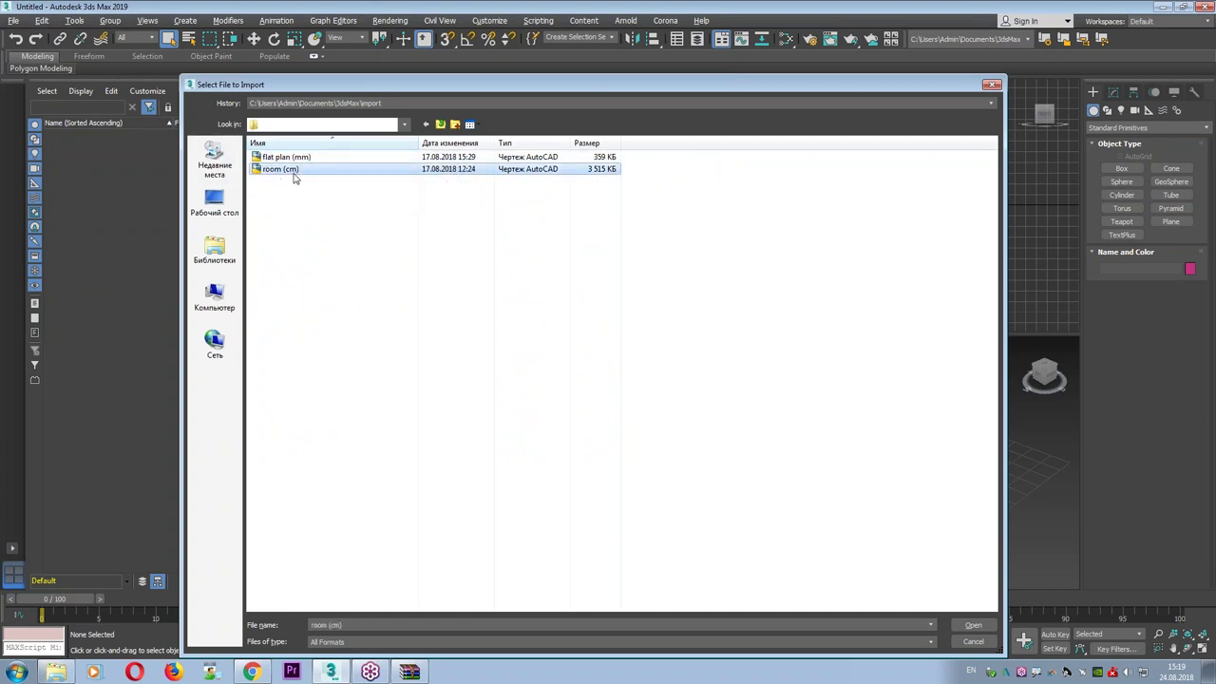
{"action": "double_click", "coordinate": [294, 171]}
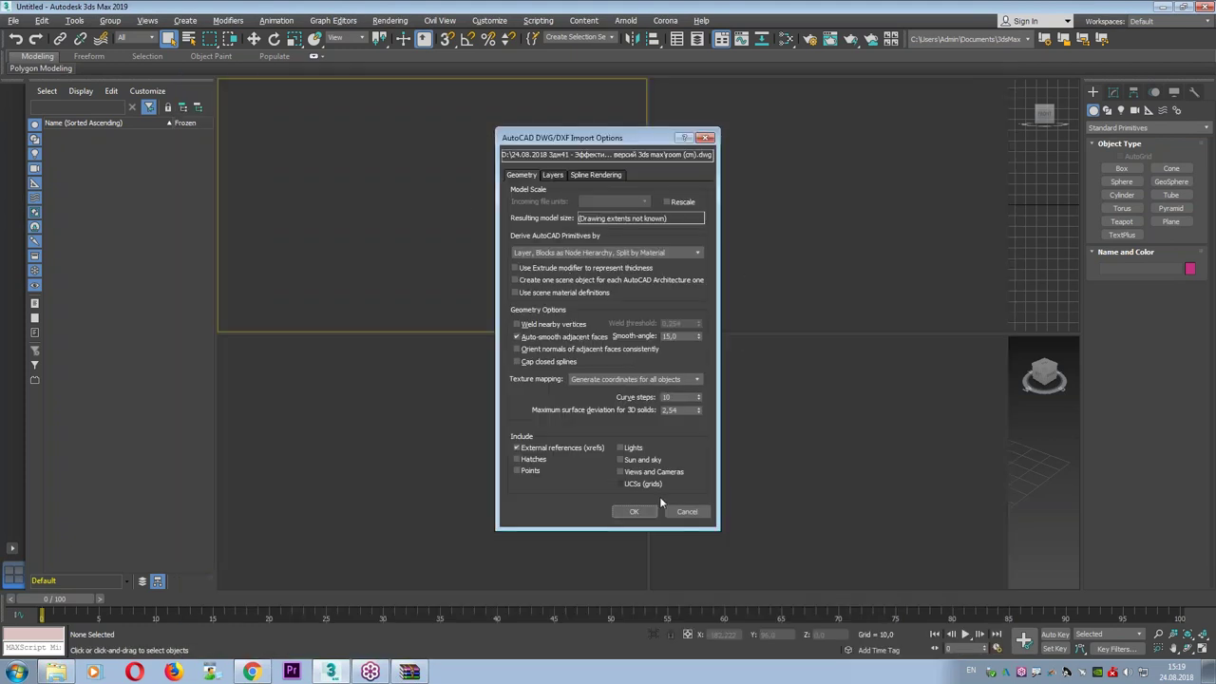
{"action": "left_click", "coordinate": [627, 511]}
{"action": "left_click", "coordinate": [703, 367]}
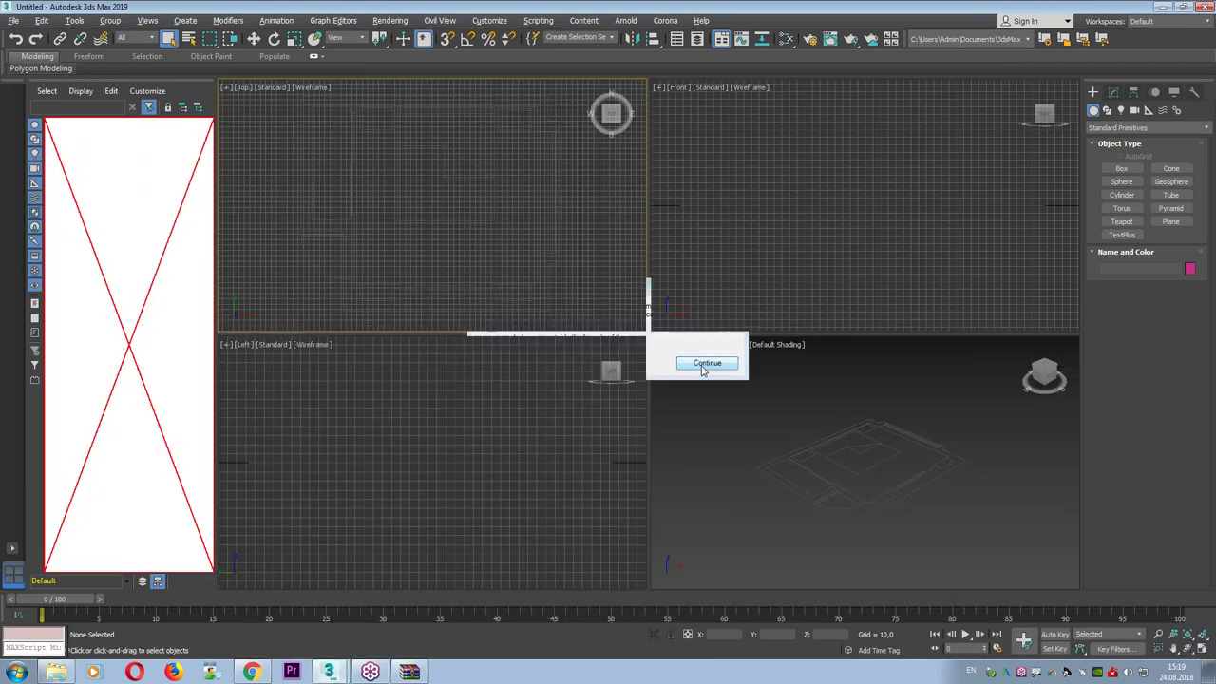
{"action": "left_click_drag", "start_coordinate": [283, 312], "coordinate": [412, 225]}
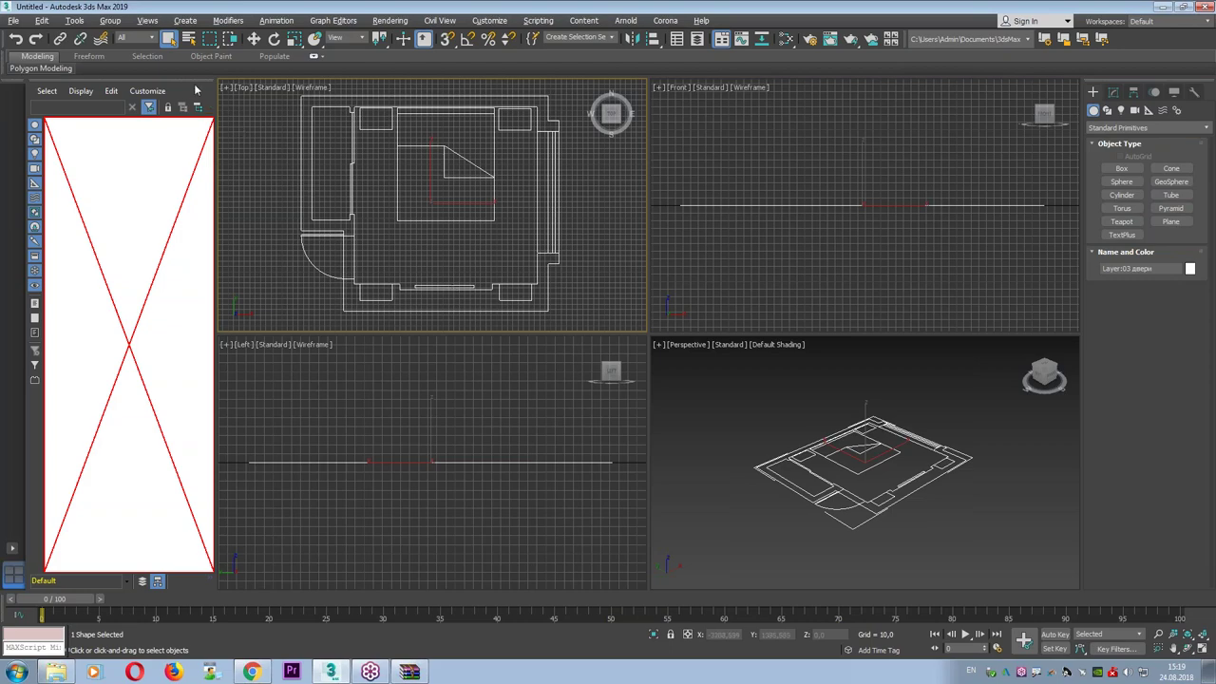
Undock and close the Scene Explorer, then select the floor plan shape.
{"action": "left_click_drag", "start_coordinate": [196, 86], "coordinate": [245, 132]}
{"action": "left_click", "coordinate": [249, 134]}
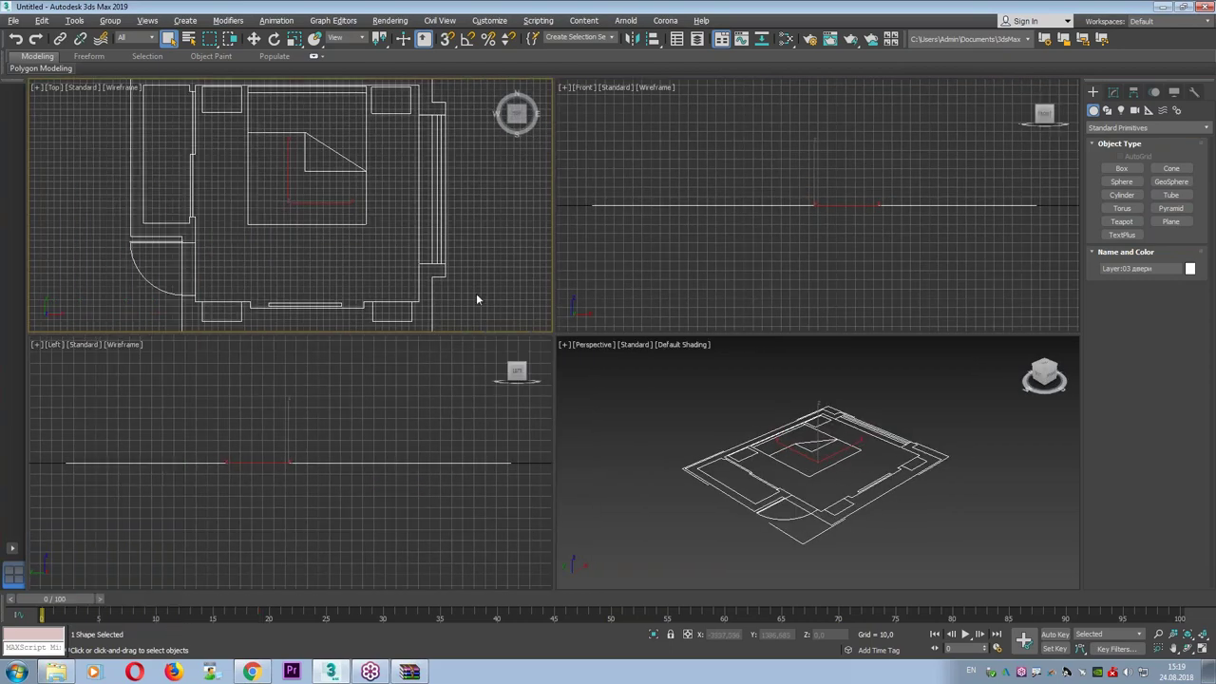
{"action": "left_click", "coordinate": [477, 295]}
{"action": "left_click_drag", "start_coordinate": [473, 295], "coordinate": [377, 255]}
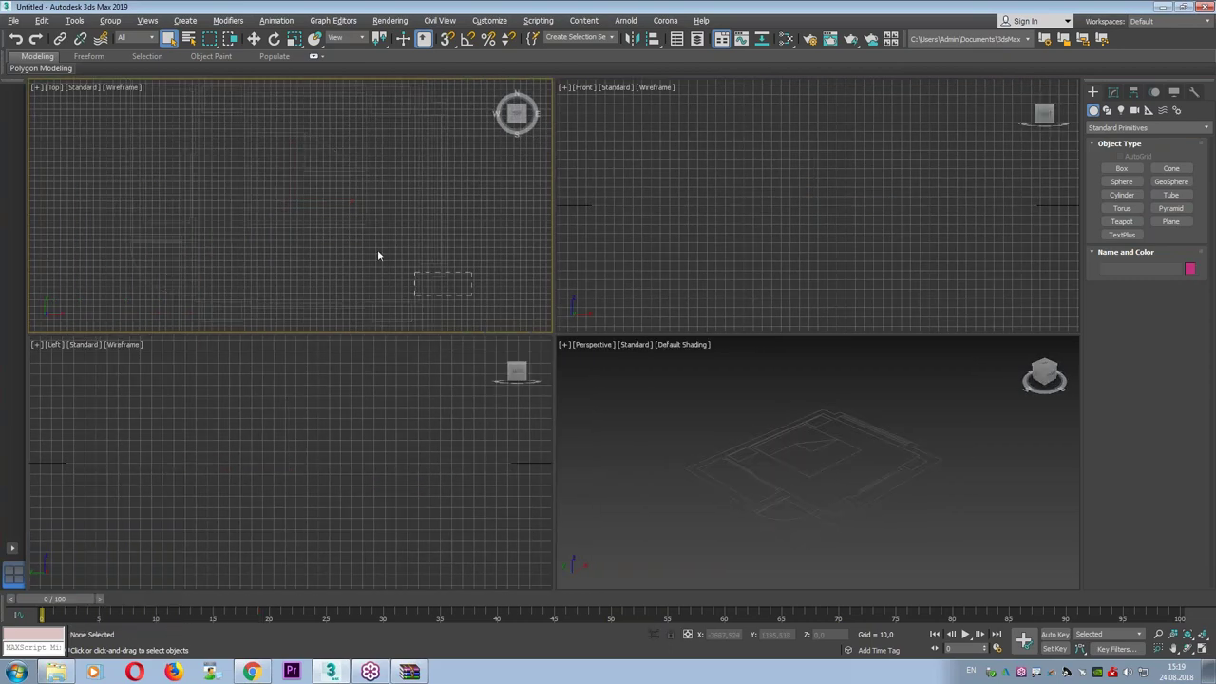
Give the floor plan a purple object colour.
{"action": "left_click", "coordinate": [1190, 269]}
{"action": "left_click", "coordinate": [659, 311]}
{"action": "left_click", "coordinate": [672, 404]}
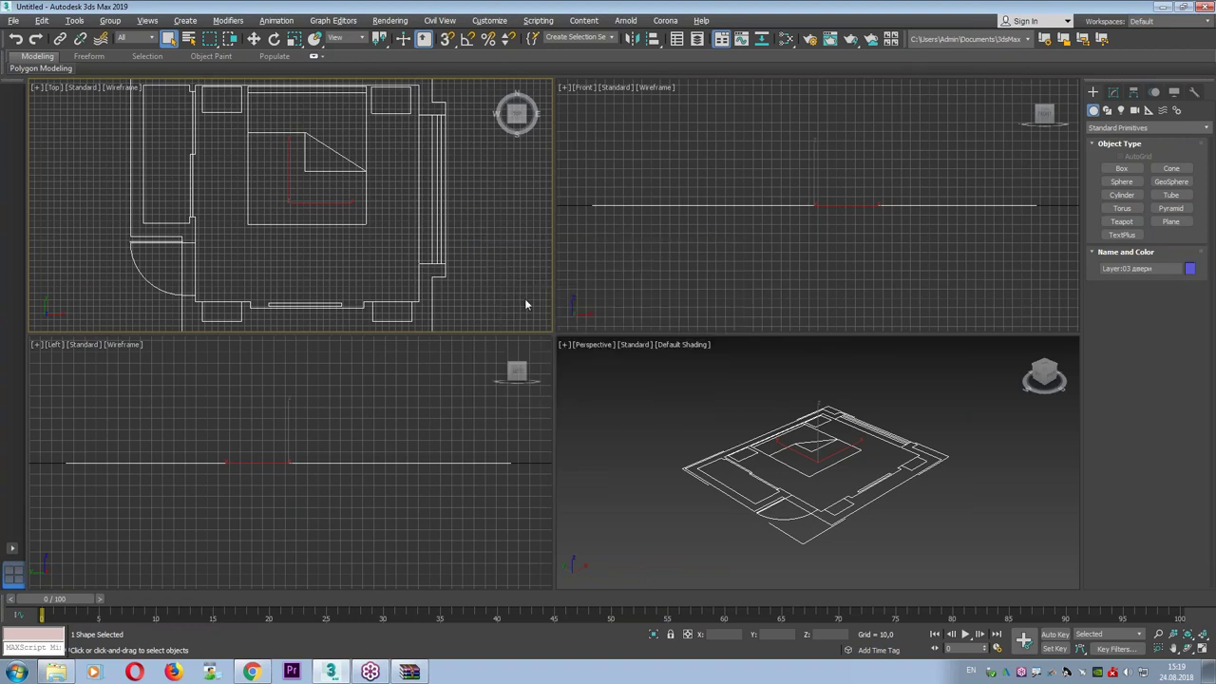
{"action": "scroll", "coordinate": [523, 304], "scroll_direction": "down", "scroll_amount": 2}
{"action": "left_click", "coordinate": [523, 304]}
{"action": "mouse_move", "coordinate": [280, 141]}
{"action": "left_mouse_down"}
{"action": "mouse_move", "coordinate": [442, 142]}
{"action": "mouse_move", "coordinate": [448, 298]}
{"action": "mouse_move", "coordinate": [314, 292]}
{"action": "mouse_move", "coordinate": [275, 222]}
{"action": "mouse_move", "coordinate": [285, 144]}
{"action": "mouse_move", "coordinate": [384, 128]}
{"action": "mouse_move", "coordinate": [466, 163]}
{"action": "mouse_move", "coordinate": [344, 316]}
{"action": "mouse_move", "coordinate": [254, 247]}
{"action": "mouse_move", "coordinate": [264, 133]}
{"action": "left_mouse_up"}
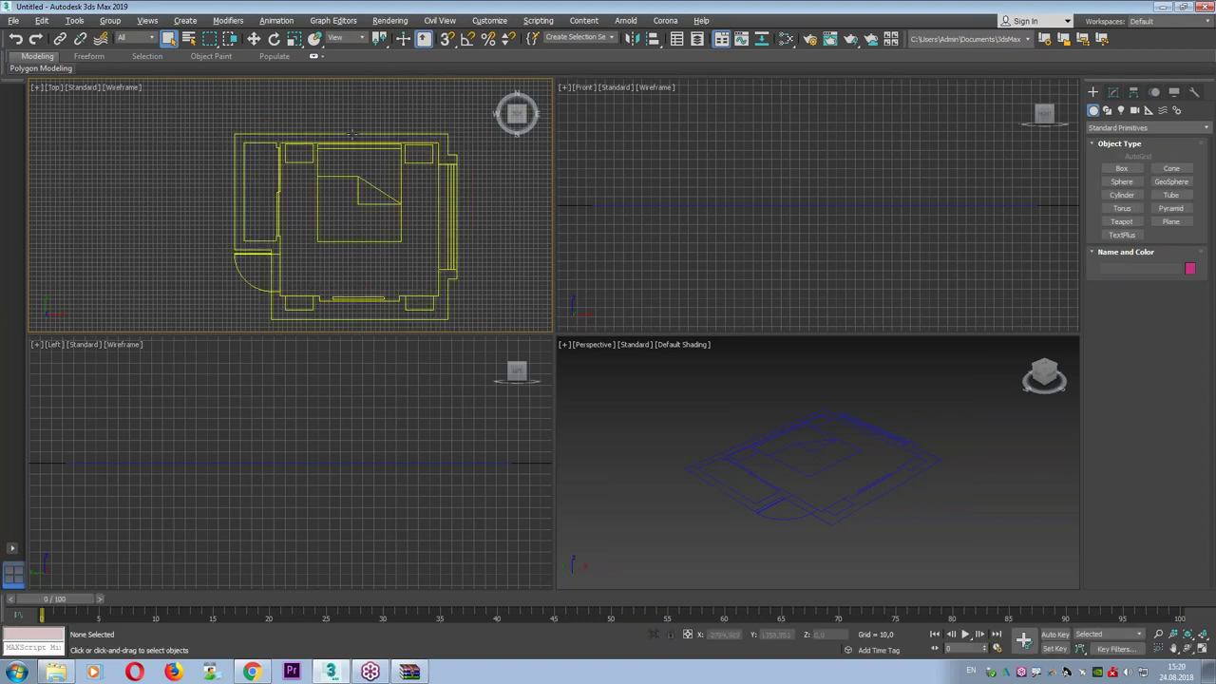
{"action": "left_click", "coordinate": [244, 190]}
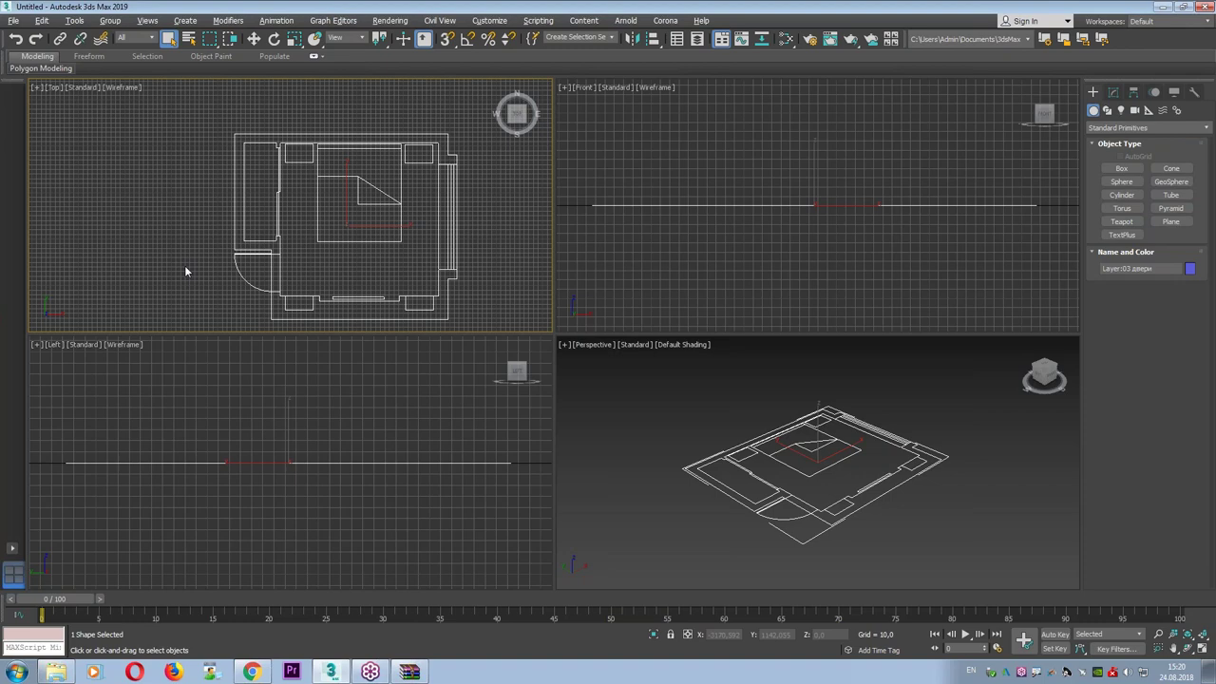
Open Boolean.max from the D: lesson folder without saving the current scene.
{"action": "left_click", "coordinate": [14, 20]}
{"action": "mouse_move", "coordinate": [39, 86]}
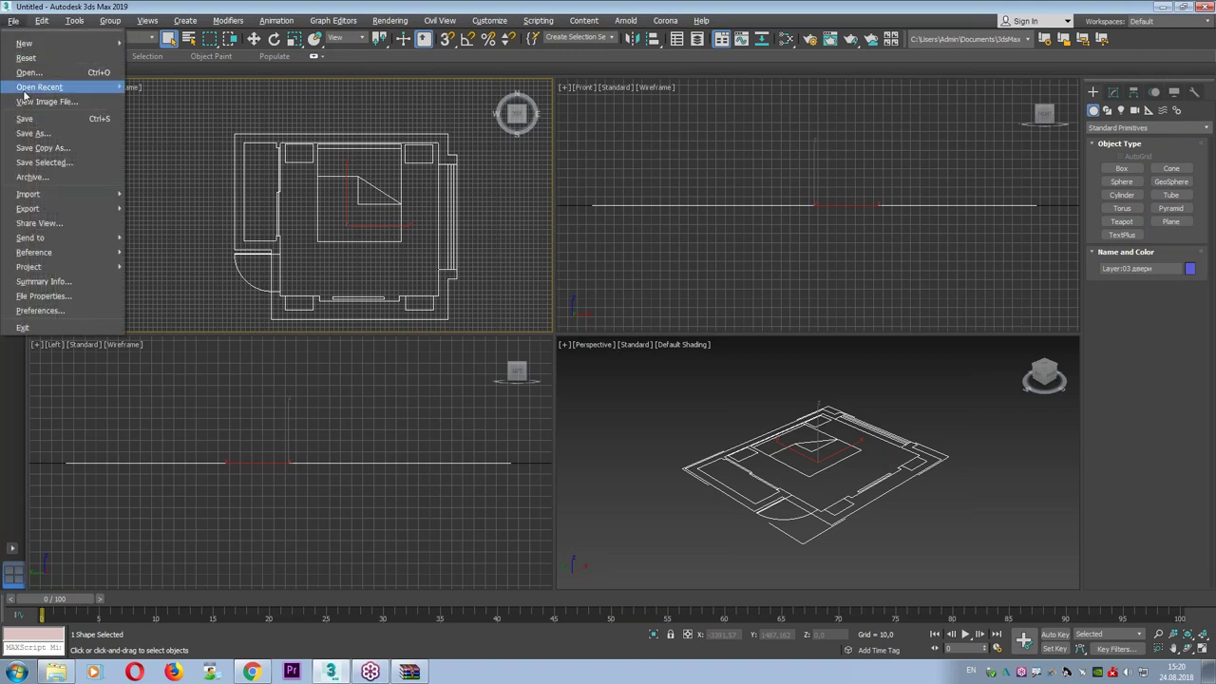
{"action": "left_click", "coordinate": [35, 74]}
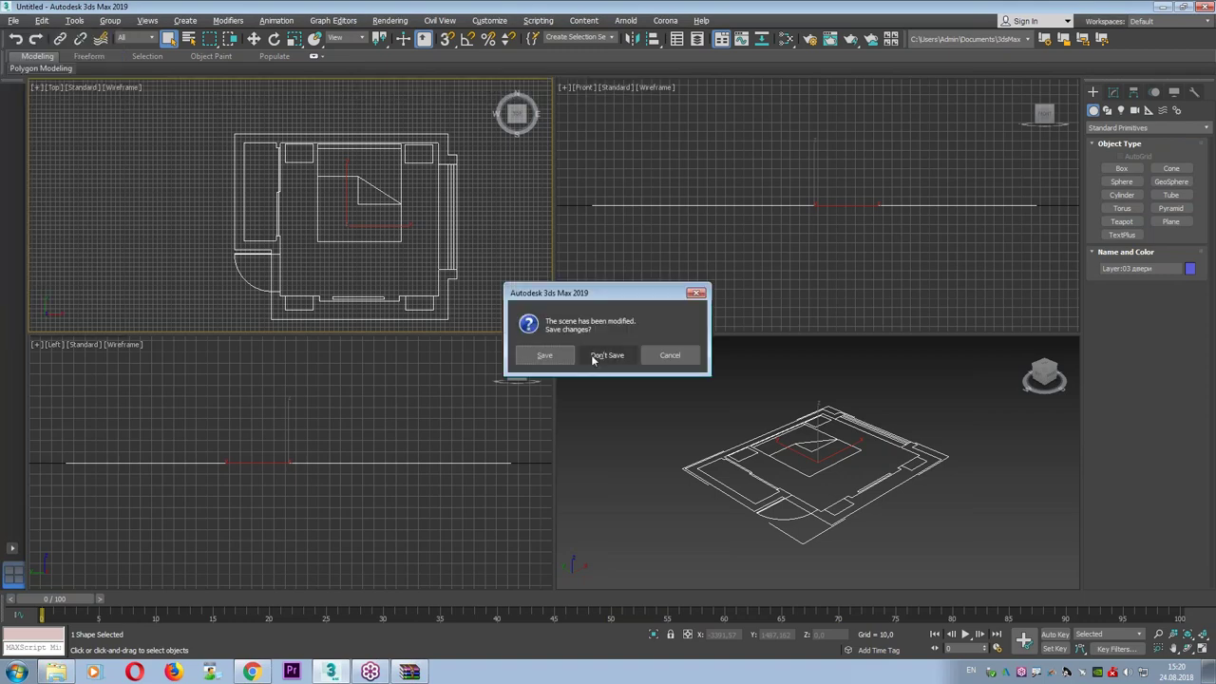
{"action": "left_click", "coordinate": [582, 356]}
{"action": "left_click", "coordinate": [345, 100]}
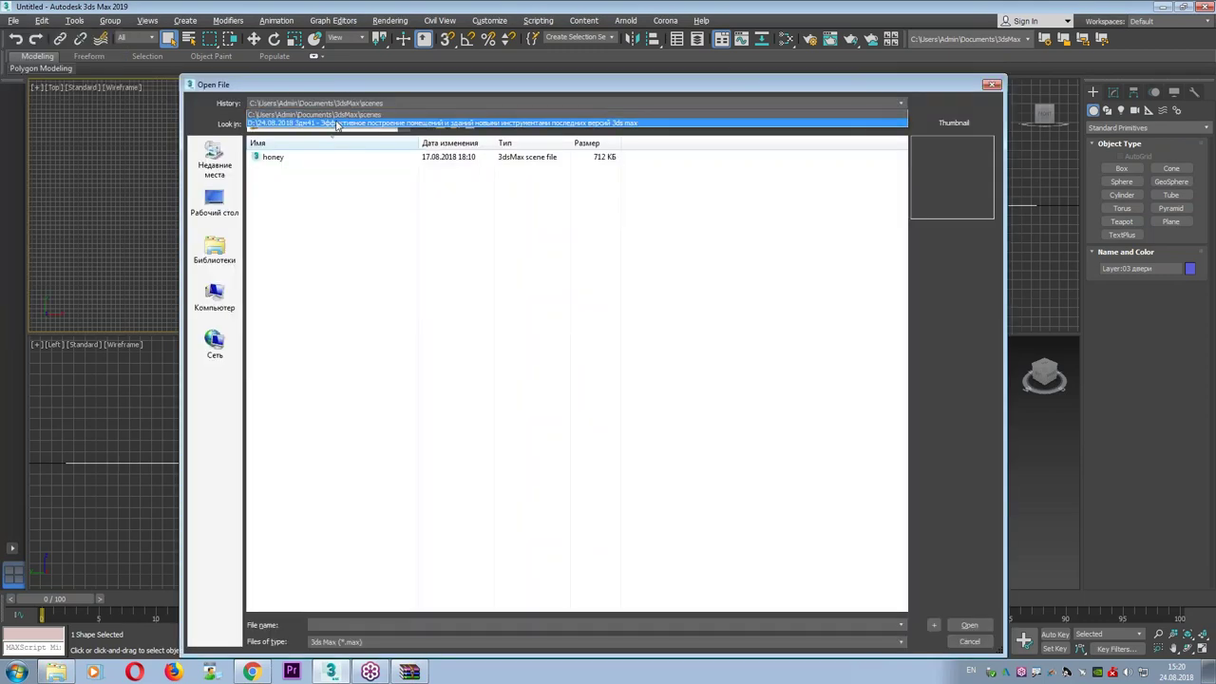
{"action": "left_click", "coordinate": [361, 117]}
{"action": "double_click", "coordinate": [289, 159]}
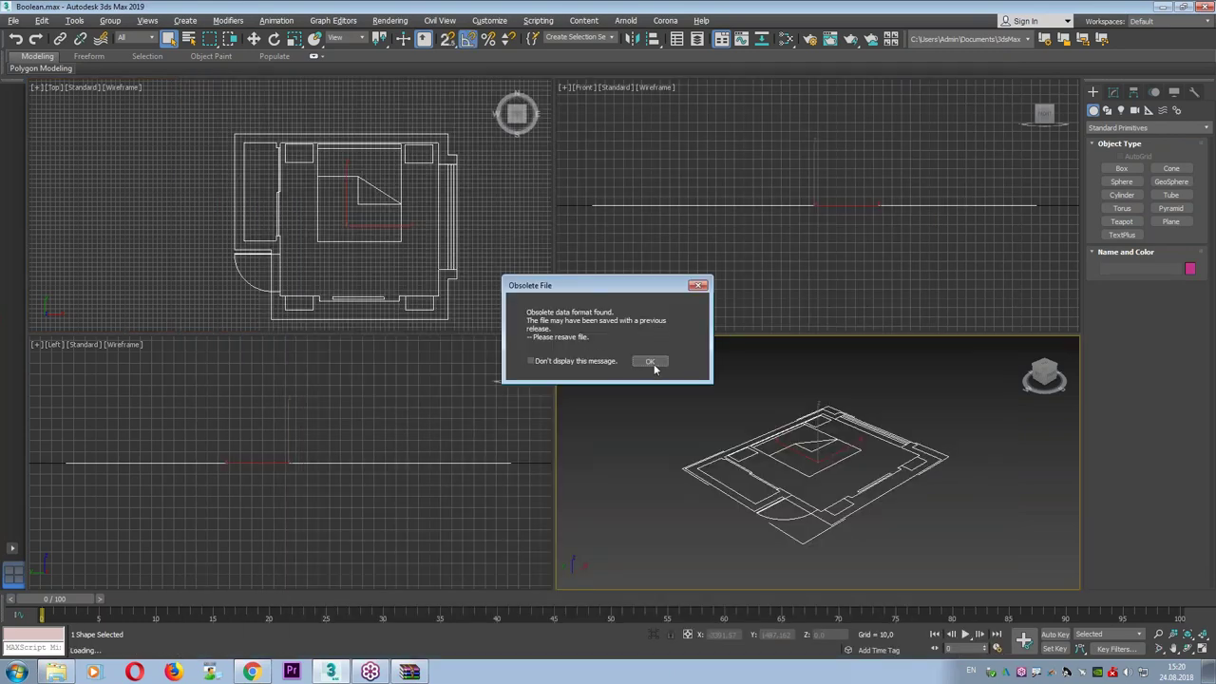
{"action": "left_click", "coordinate": [649, 363]}
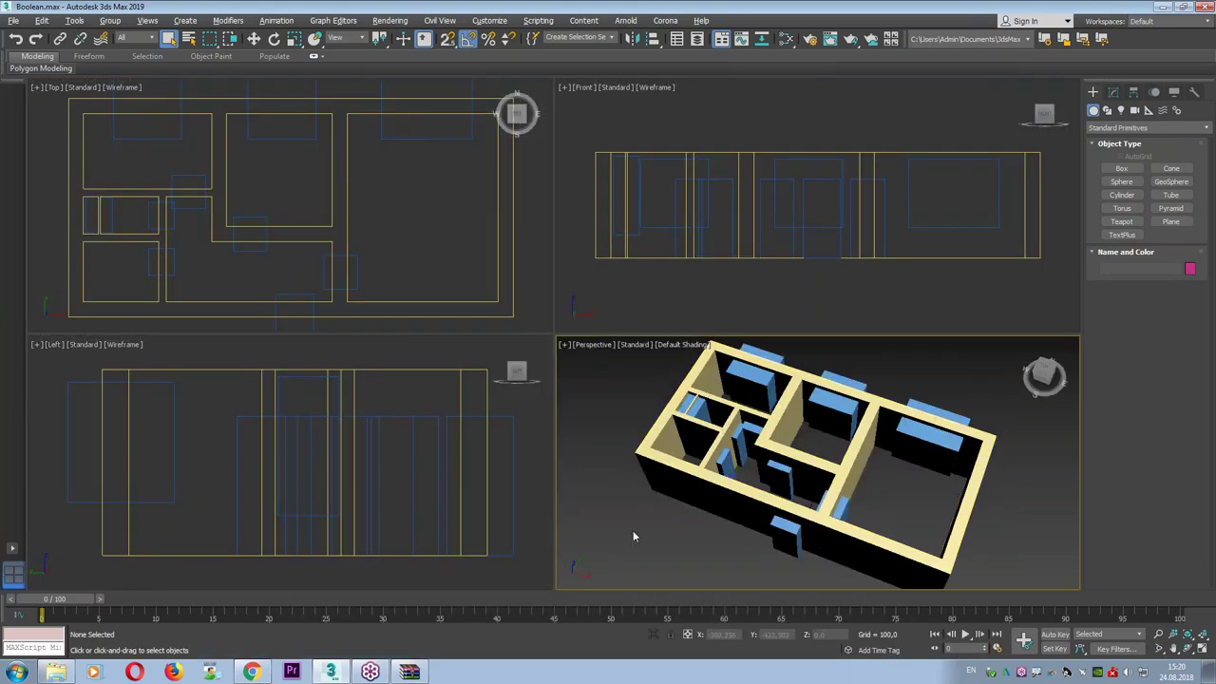
Maximize the Perspective view and turn on Edged Faces with F4.
{"action": "key", "text": "alt+w"}
{"action": "mouse_move", "coordinate": [587, 501]}
{"action": "middle_mouse_down", "text": "alt"}
{"action": "mouse_move", "coordinate": [670, 494]}
{"action": "mouse_move", "coordinate": [608, 448]}
{"action": "middle_mouse_up", "text": "alt"}
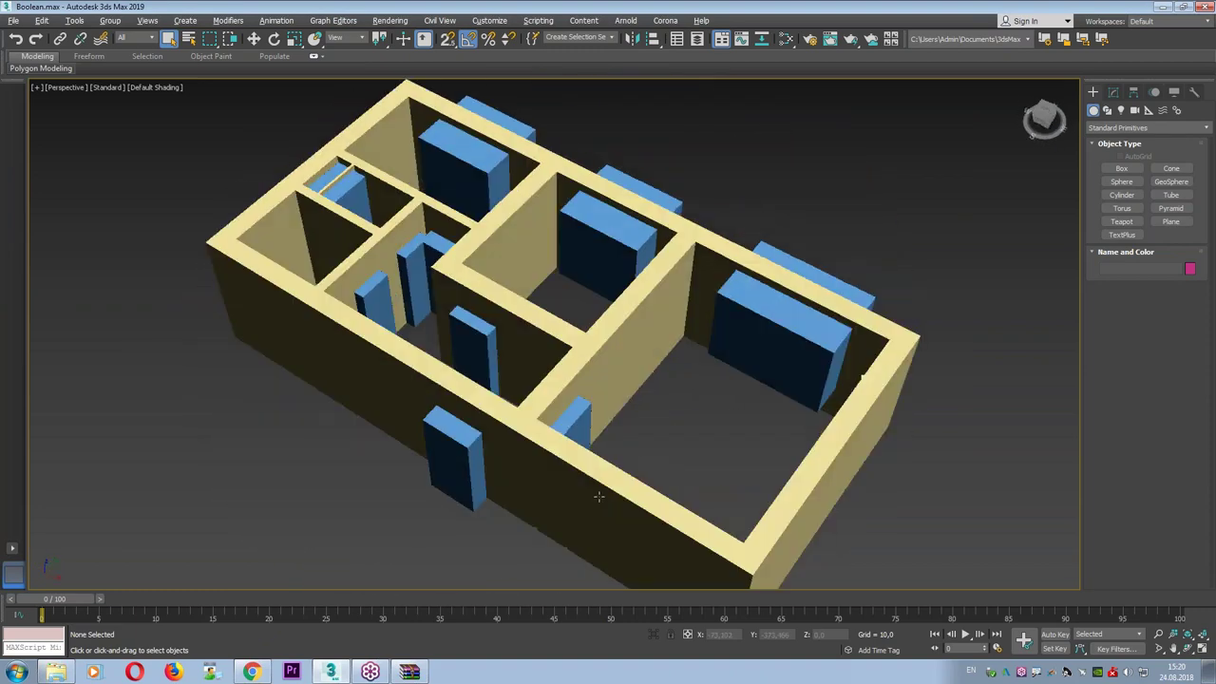
{"action": "left_click", "coordinate": [598, 399]}
{"action": "mouse_move", "coordinate": [251, 193]}
{"action": "left_mouse_down"}
{"action": "mouse_move", "coordinate": [533, 124]}
{"action": "mouse_move", "coordinate": [292, 185]}
{"action": "left_mouse_up"}
{"action": "key", "text": "Escape"}
{"action": "mouse_move", "coordinate": [525, 459]}
{"action": "middle_mouse_down", "text": "alt"}
{"action": "mouse_move", "coordinate": [329, 320]}
{"action": "mouse_move", "coordinate": [684, 304]}
{"action": "middle_mouse_up", "text": "alt"}
{"action": "key", "text": "F4"}
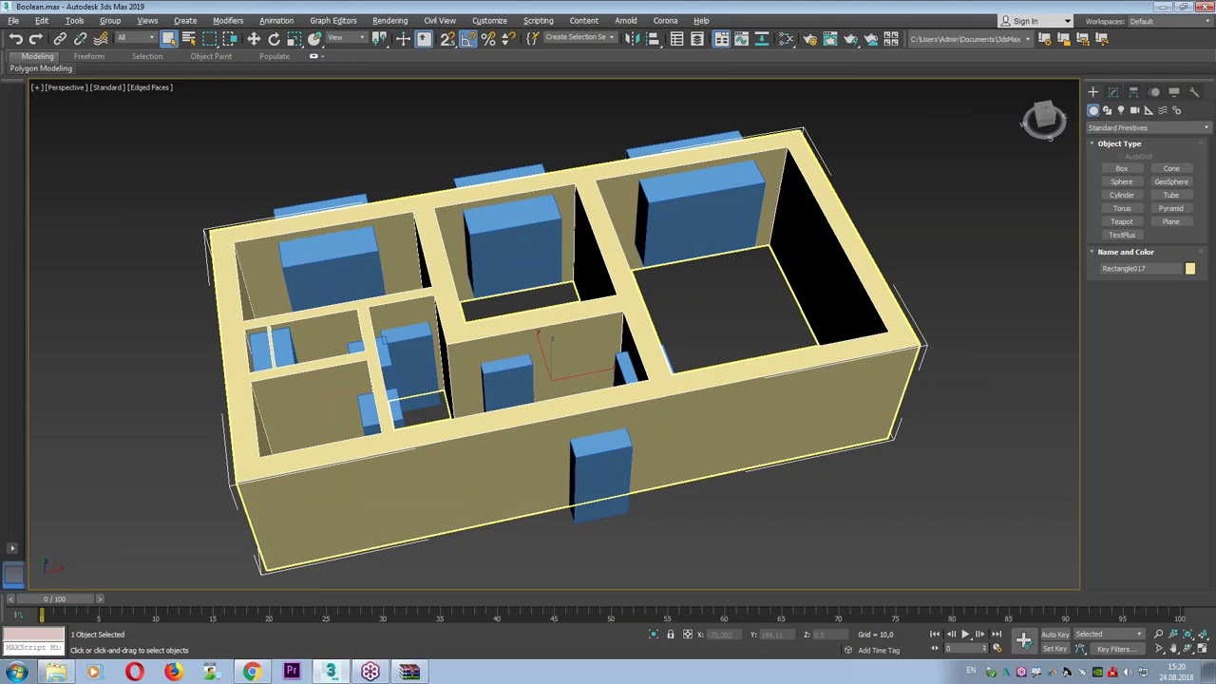
Orbit around the house and select the blue window boxes on the middle and right walls.
{"action": "middle_click_drag", "start_coordinate": [566, 275], "coordinate": [503, 258], "text": "alt"}
{"action": "left_click", "coordinate": [604, 243]}
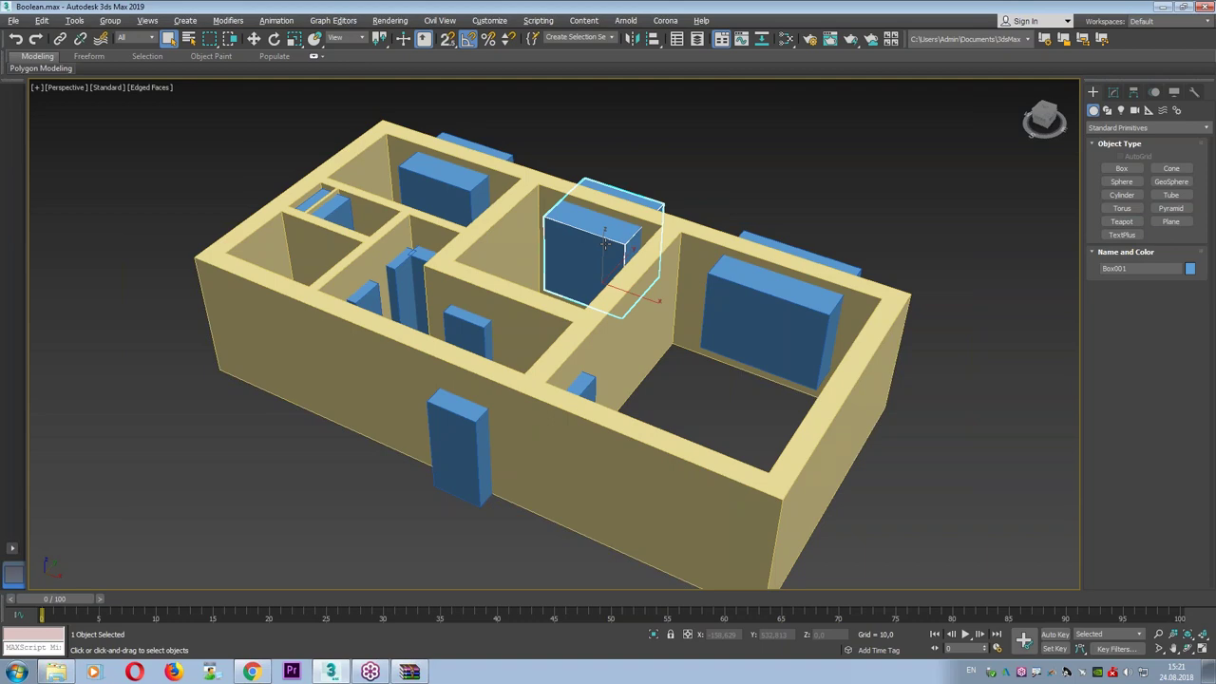
{"action": "middle_click_drag", "start_coordinate": [874, 267], "coordinate": [694, 275], "text": "alt"}
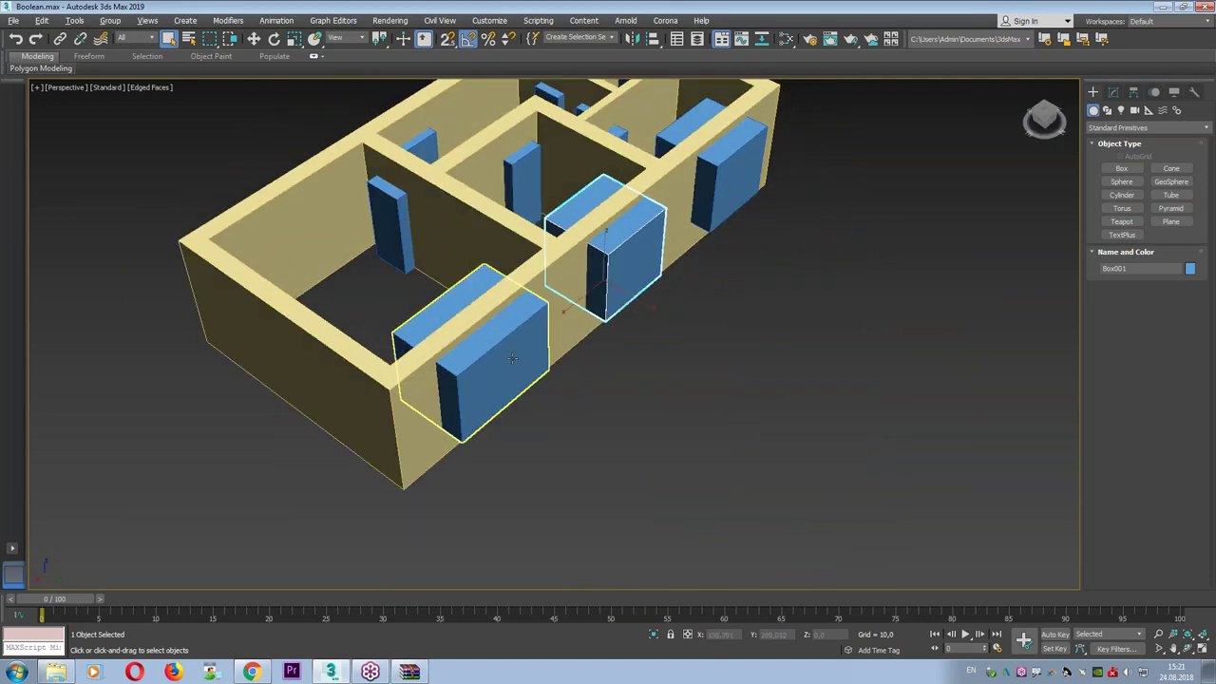
{"action": "left_click", "coordinate": [740, 183]}
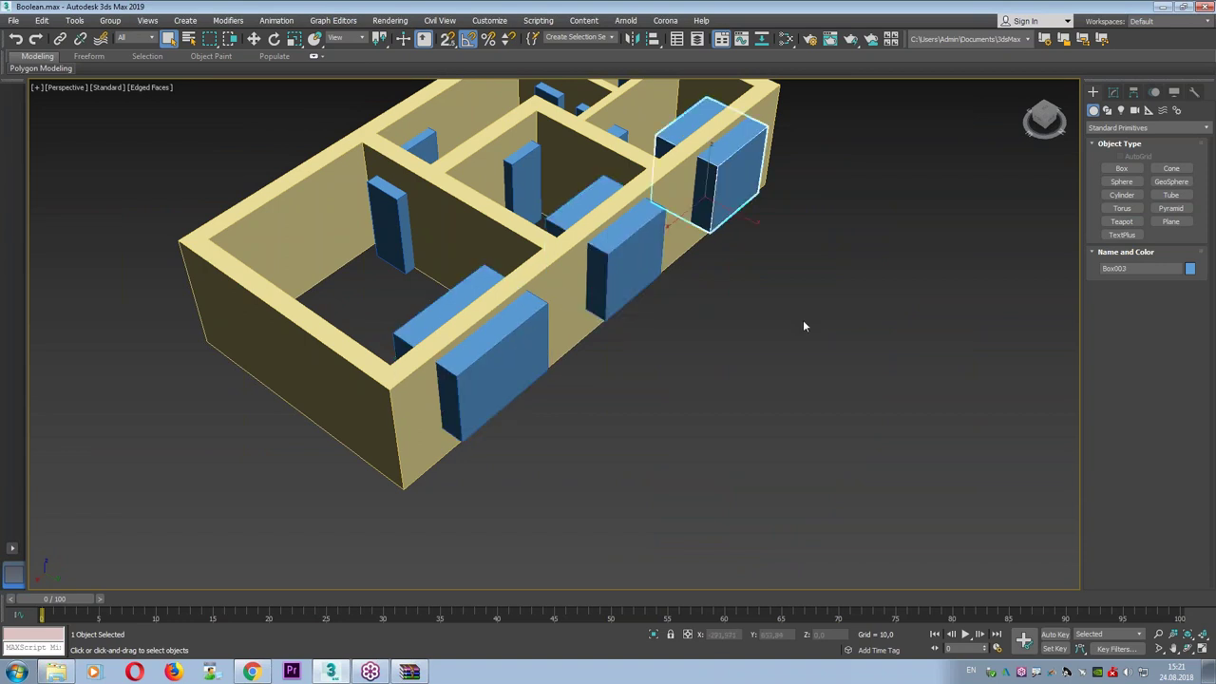
{"action": "left_click_drag", "start_coordinate": [722, 175], "coordinate": [617, 262]}
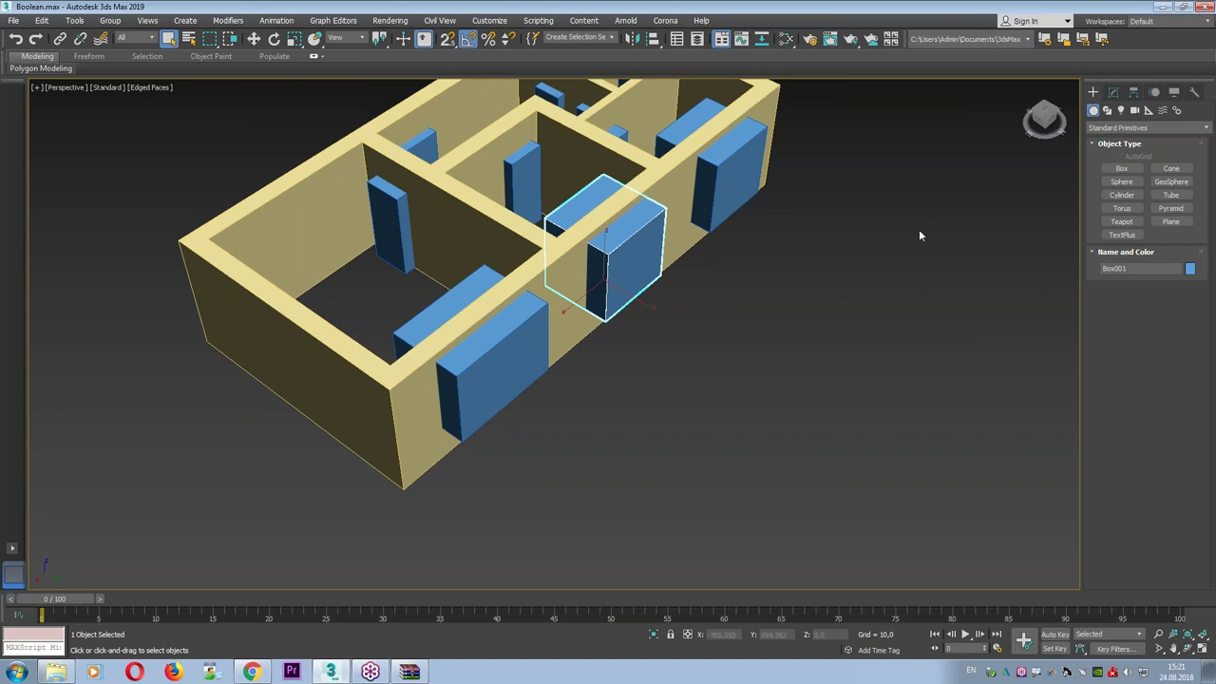
{"action": "middle_click_drag", "start_coordinate": [905, 235], "coordinate": [866, 294], "text": "alt"}
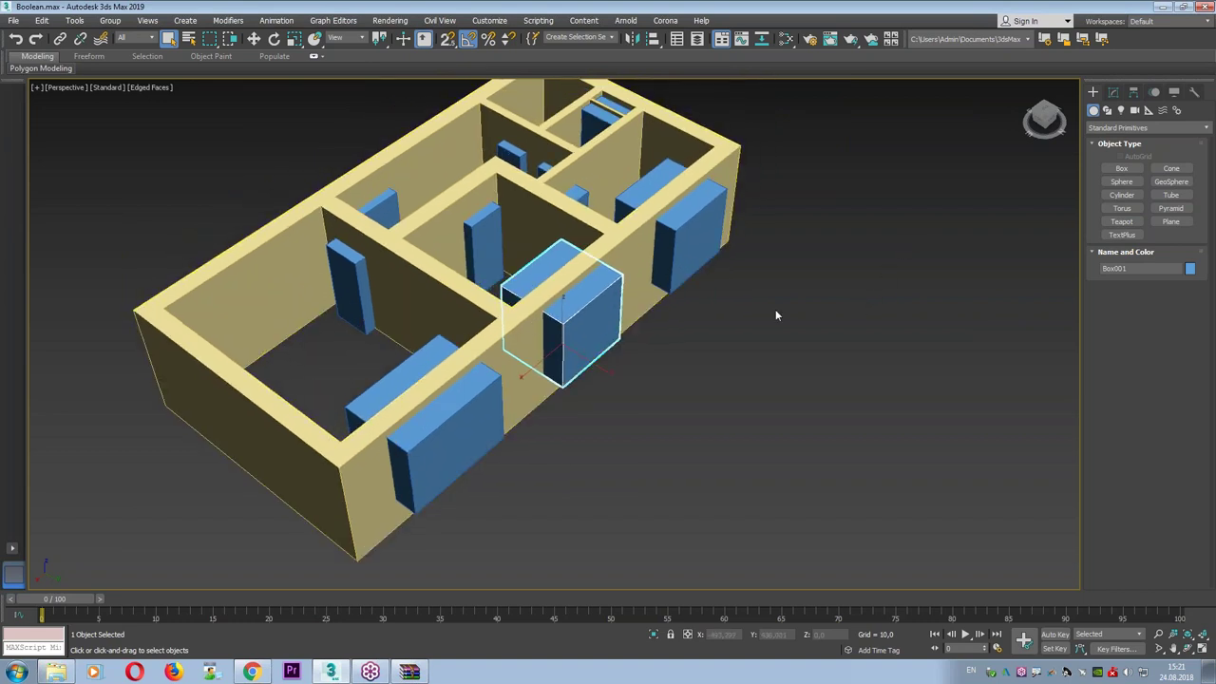
Return to four viewports, adjust the Front view, and activate the Splines Rectangle tool.
{"action": "key", "text": "alt+w"}
{"action": "key", "text": "alt+w"}
{"action": "scroll", "coordinate": [532, 268], "scroll_direction": "up", "scroll_amount": 4}
{"action": "mouse_move", "coordinate": [396, 276]}
{"action": "left_mouse_down"}
{"action": "mouse_move", "coordinate": [644, 243]}
{"action": "mouse_move", "coordinate": [677, 283]}
{"action": "left_mouse_up"}
{"action": "mouse_move", "coordinate": [646, 237]}
{"action": "left_mouse_down"}
{"action": "mouse_move", "coordinate": [565, 207]}
{"action": "mouse_move", "coordinate": [436, 269]}
{"action": "left_mouse_up"}
{"action": "key", "text": "Escape"}
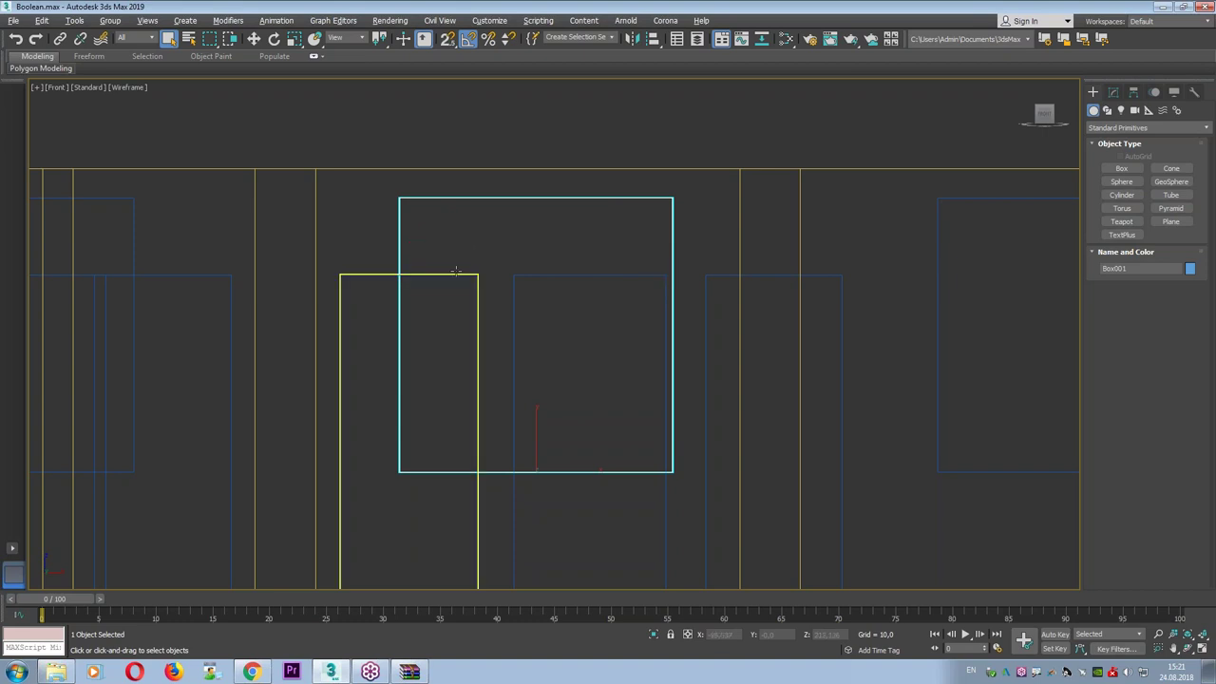
{"action": "left_click", "coordinate": [1108, 110]}
{"action": "left_click", "coordinate": [1171, 179]}
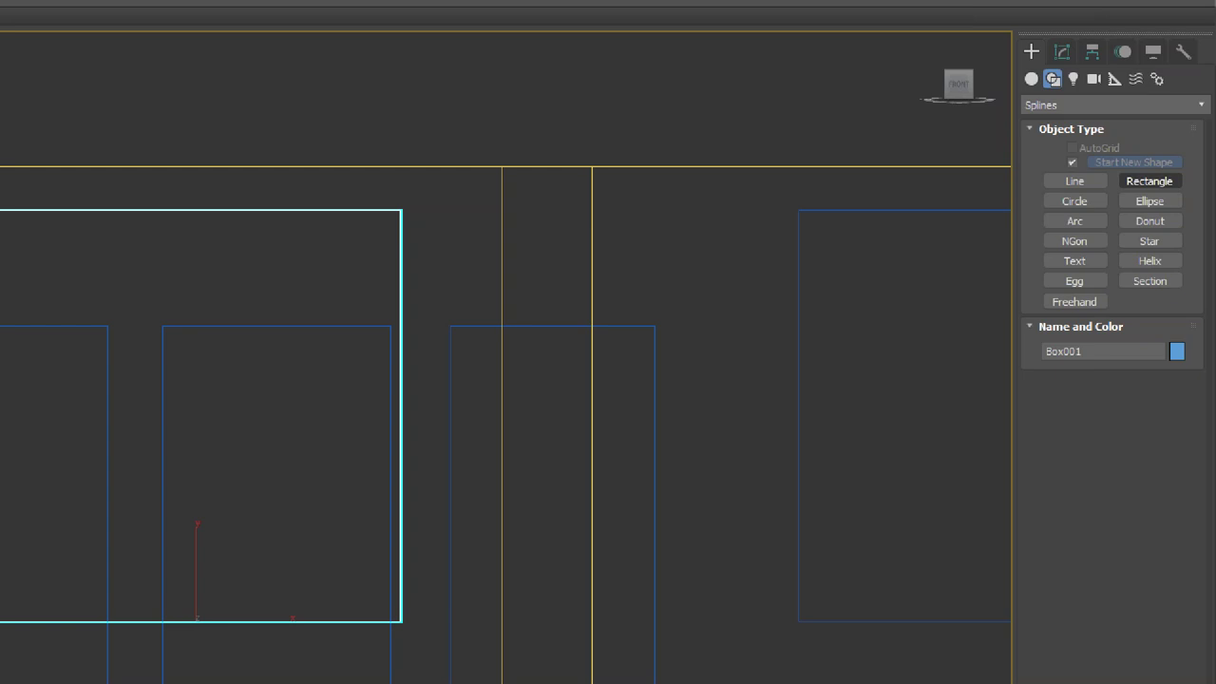
{"action": "mouse_move", "coordinate": [1119, 190]}
{"action": "left_mouse_down"}
{"action": "mouse_move", "coordinate": [1202, 166]}
{"action": "mouse_move", "coordinate": [1111, 159]}
{"action": "left_mouse_up"}
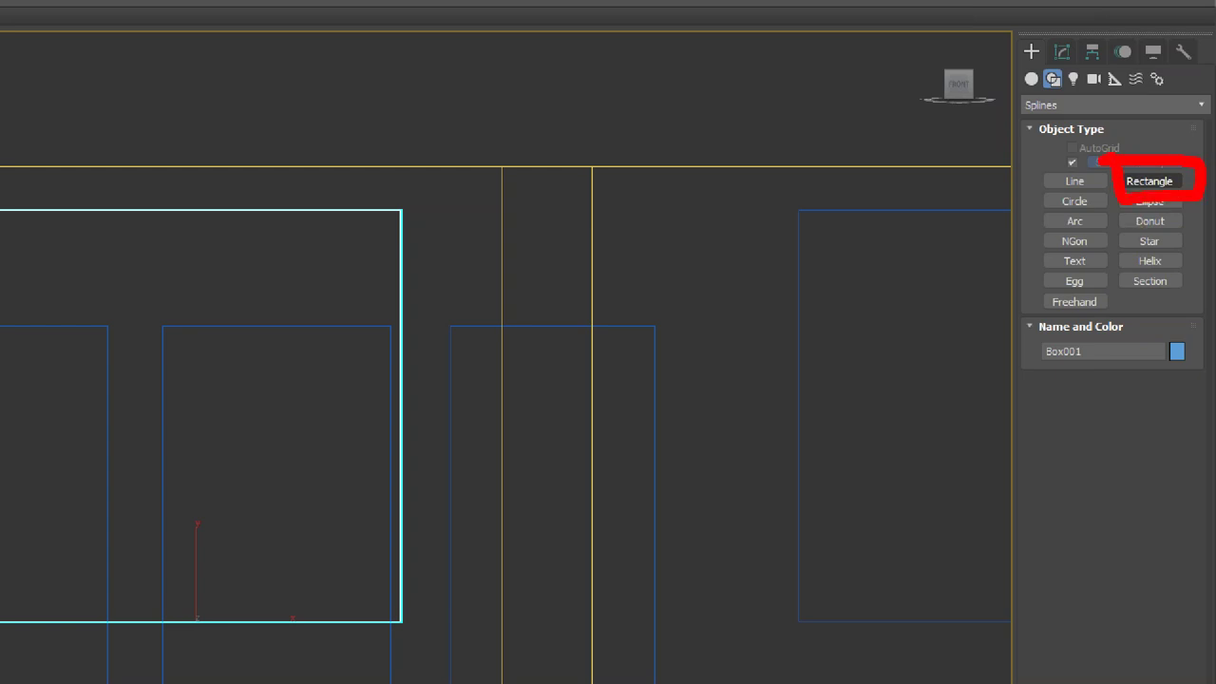
{"action": "key", "text": "Escape"}
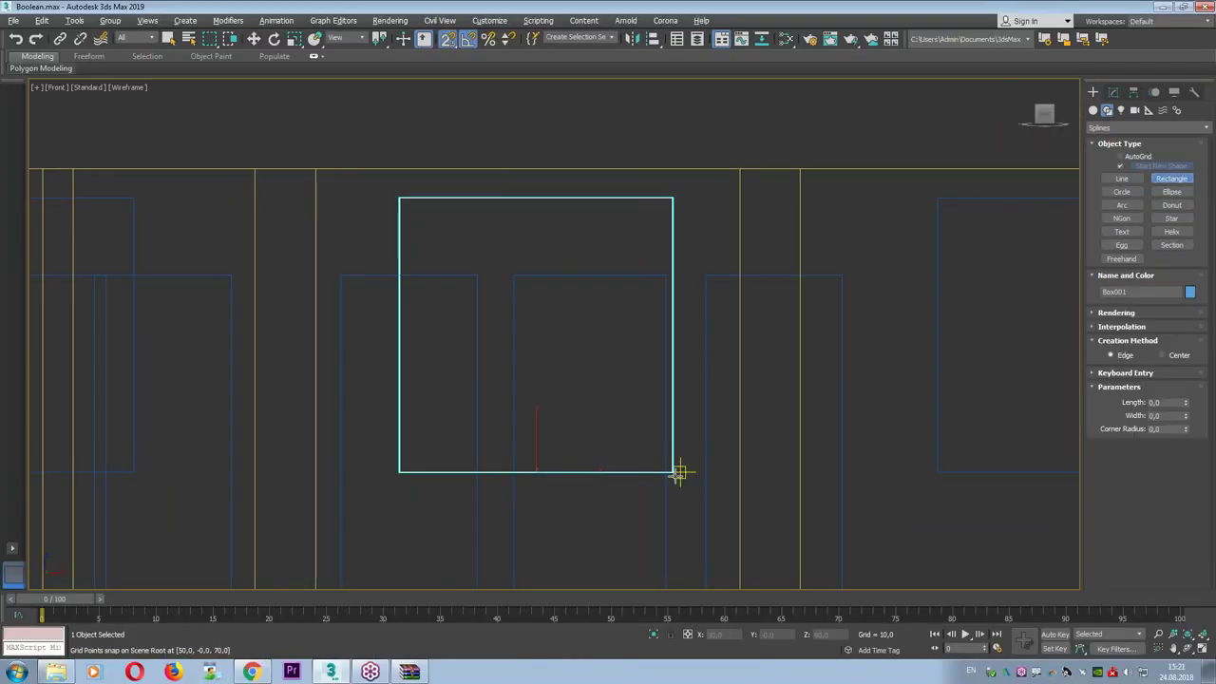
Switch snaps to vertex, then draw a rectangle over the window box and a semicircular arc on its top.
{"action": "right_click", "coordinate": [459, 40]}
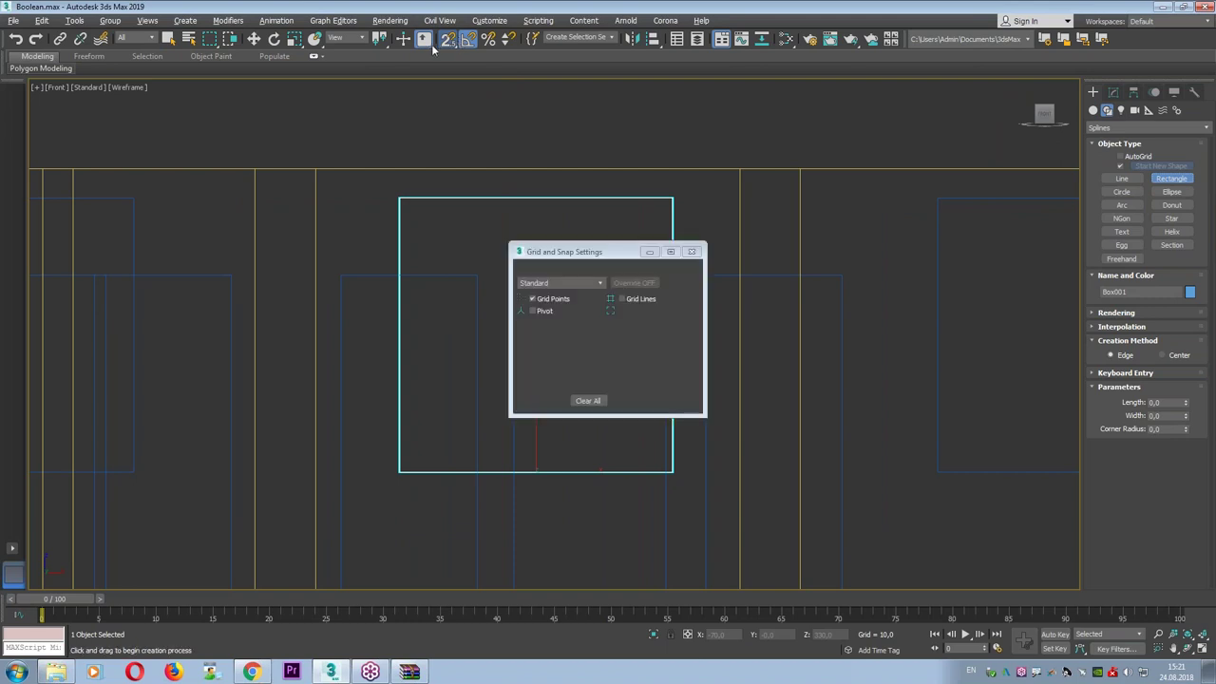
{"action": "left_click", "coordinate": [549, 301]}
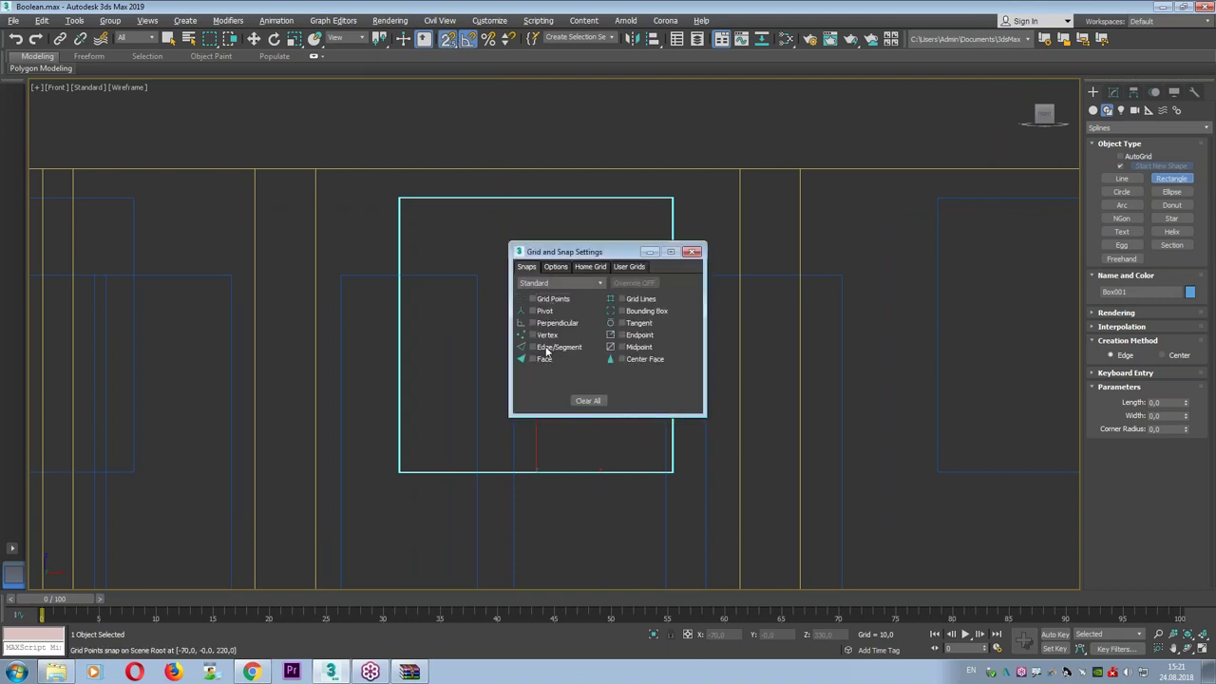
{"action": "left_click", "coordinate": [692, 252]}
{"action": "mouse_move", "coordinate": [671, 471]}
{"action": "left_mouse_down"}
{"action": "mouse_move", "coordinate": [397, 276]}
{"action": "mouse_move", "coordinate": [671, 277]}
{"action": "left_mouse_up"}
{"action": "left_click", "coordinate": [1122, 204]}
{"action": "left_click", "coordinate": [544, 200]}
{"action": "right_click", "coordinate": [534, 247]}
Isolate the rectangle and arc, and view them in four viewports.
{"action": "left_click", "coordinate": [453, 278], "text": "ctrl"}
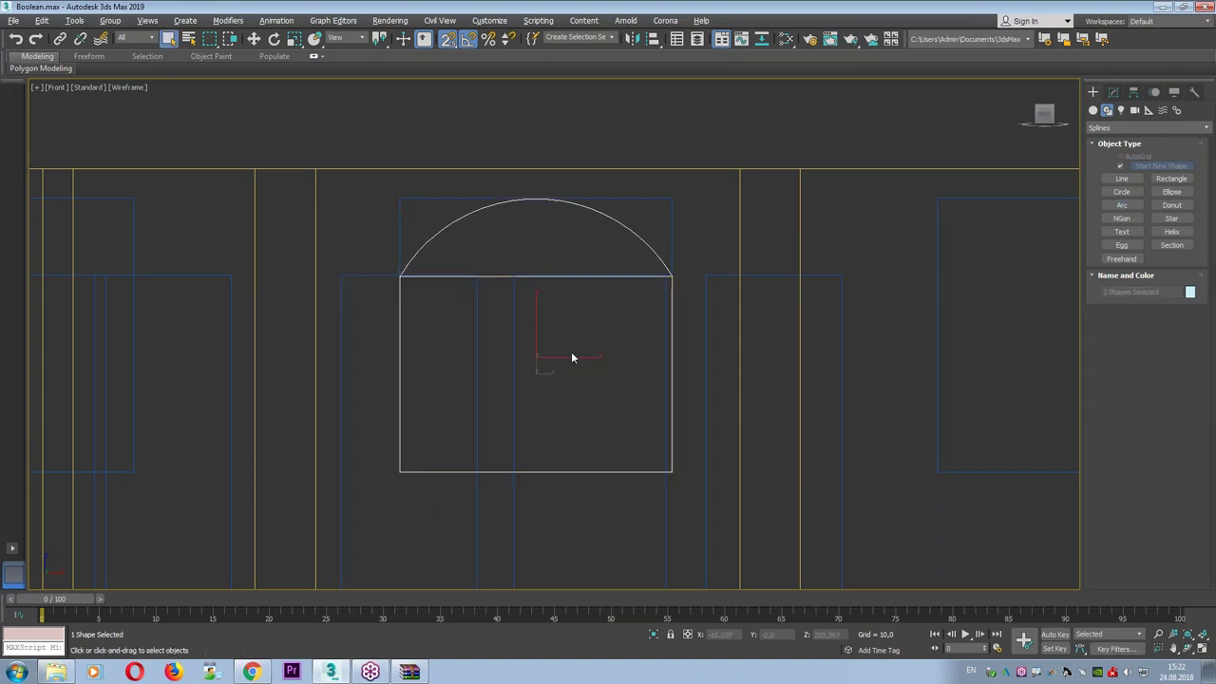
{"action": "left_click", "coordinate": [659, 643]}
{"action": "key", "text": "alt+w"}
{"action": "left_click", "coordinate": [905, 454]}
{"action": "mouse_move", "coordinate": [909, 464]}
{"action": "middle_mouse_down", "text": "alt"}
{"action": "mouse_move", "coordinate": [806, 437]}
{"action": "mouse_move", "coordinate": [840, 416]}
{"action": "mouse_move", "coordinate": [887, 433]}
{"action": "middle_mouse_up", "text": "alt"}
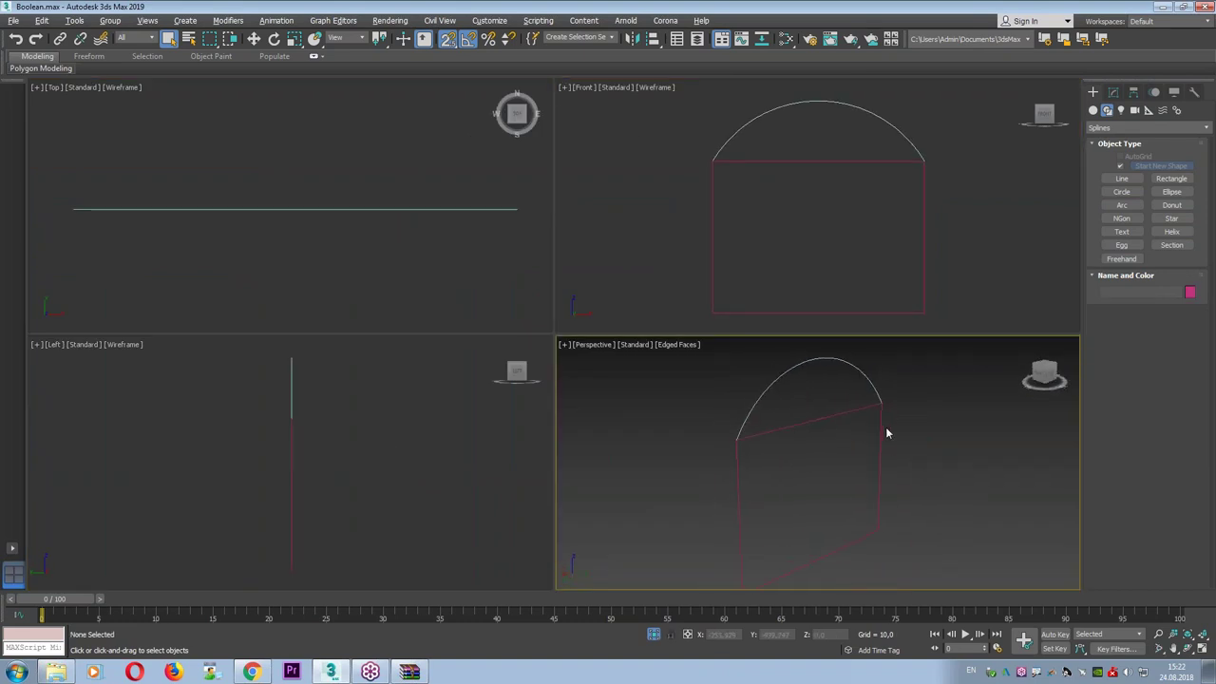
Add an Edit Spline modifier to Rectangle018 and attach Arc001 to it.
{"action": "left_click", "coordinate": [833, 162]}
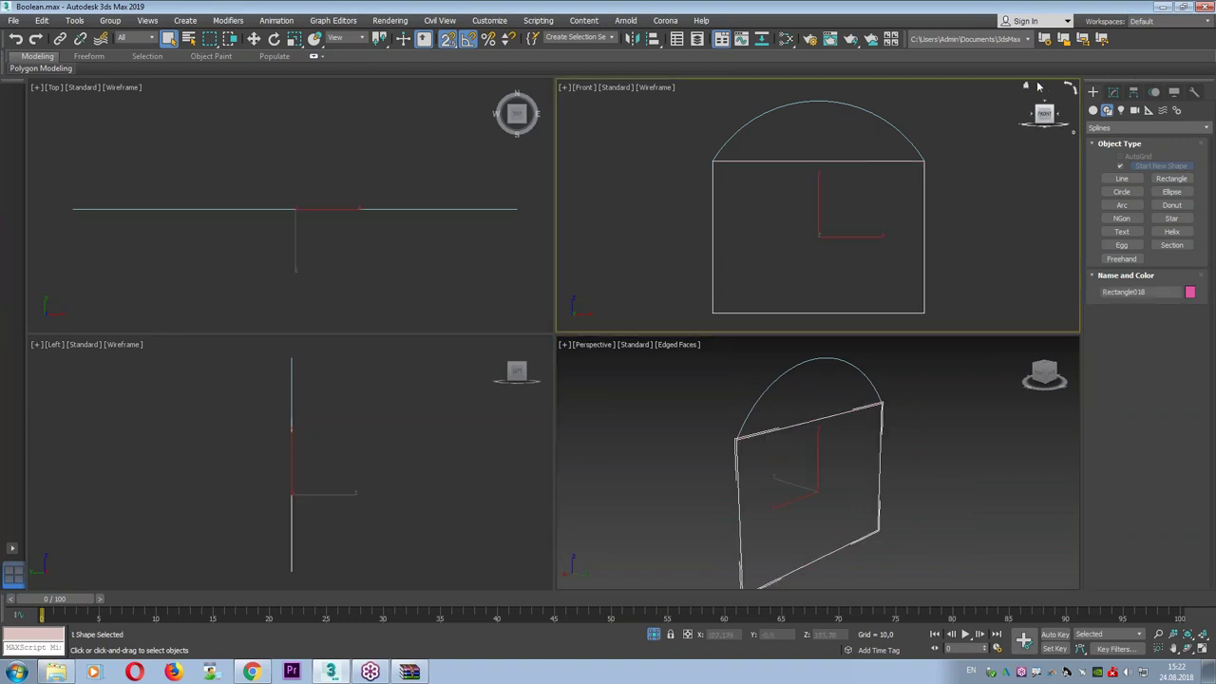
{"action": "left_click", "coordinate": [1114, 92]}
{"action": "left_click", "coordinate": [1116, 130]}
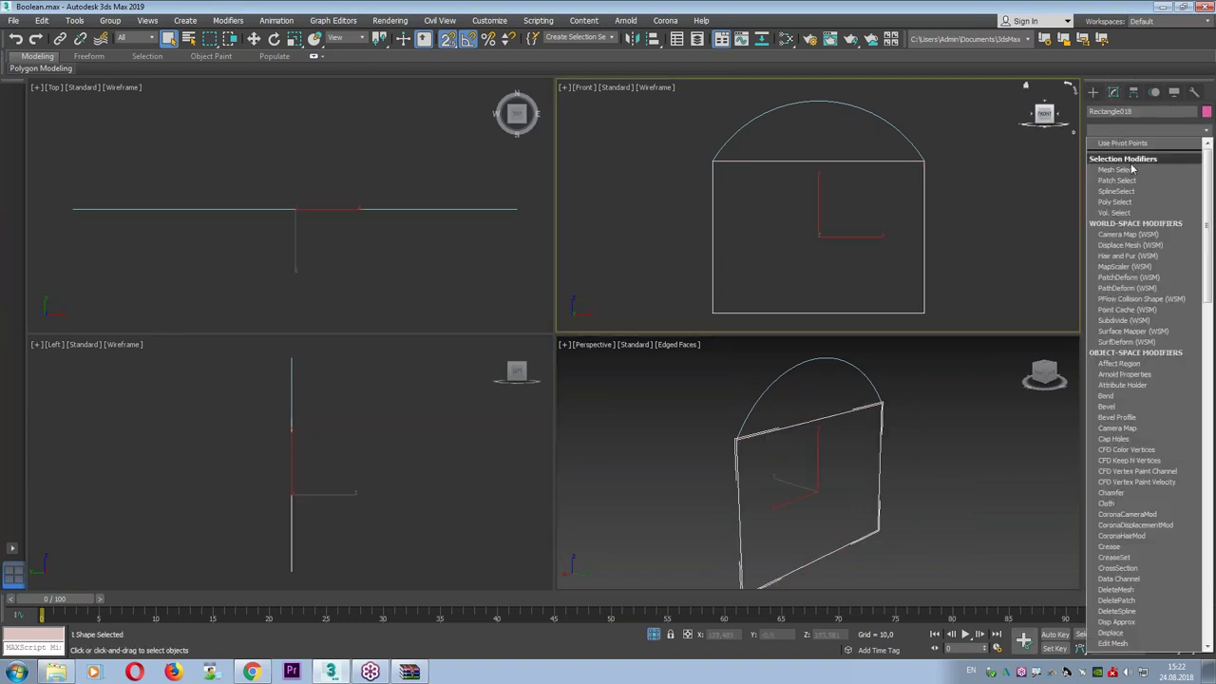
{"action": "scroll", "coordinate": [1133, 313], "scroll_direction": "down", "scroll_amount": 2}
{"action": "scroll", "coordinate": [1141, 465], "scroll_direction": "down", "scroll_amount": 3}
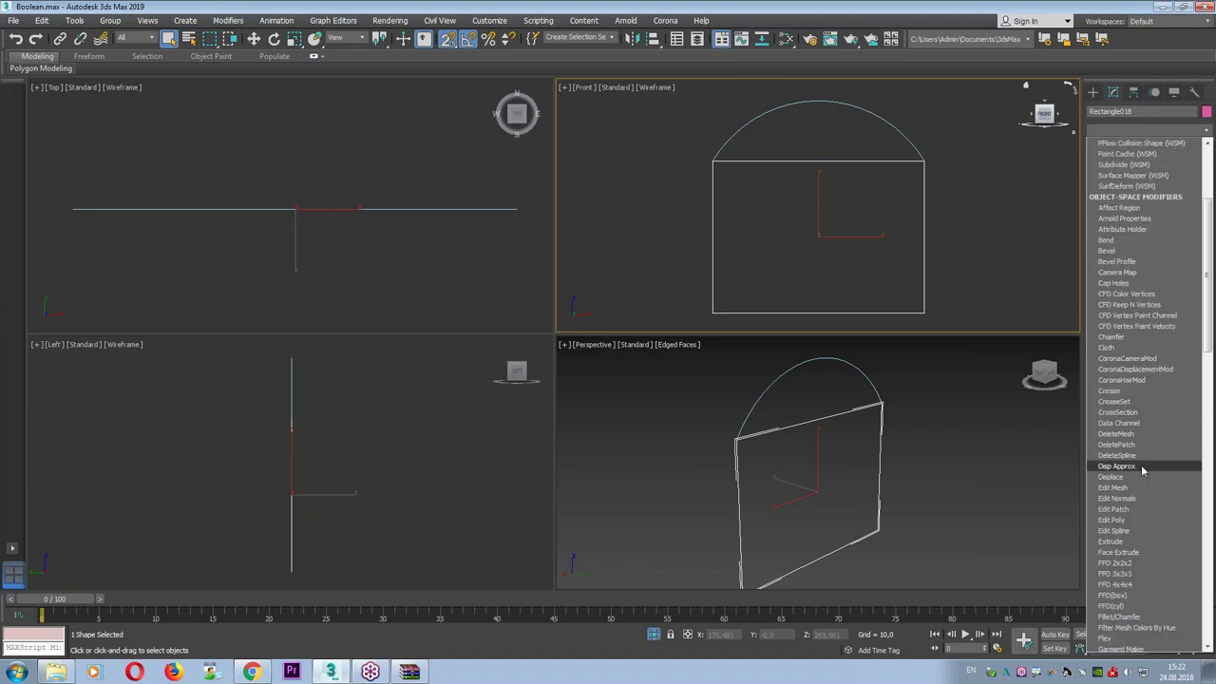
{"action": "left_click", "coordinate": [1142, 530]}
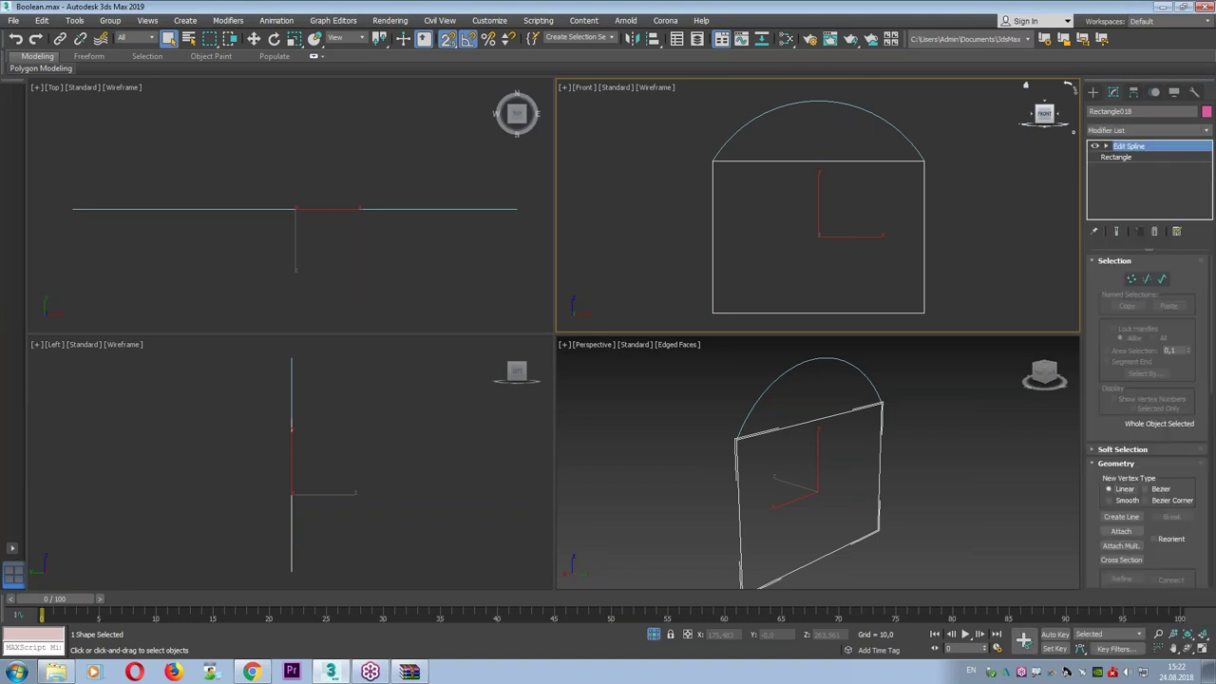
{"action": "left_click", "coordinate": [1121, 532]}
{"action": "key", "text": "w"}
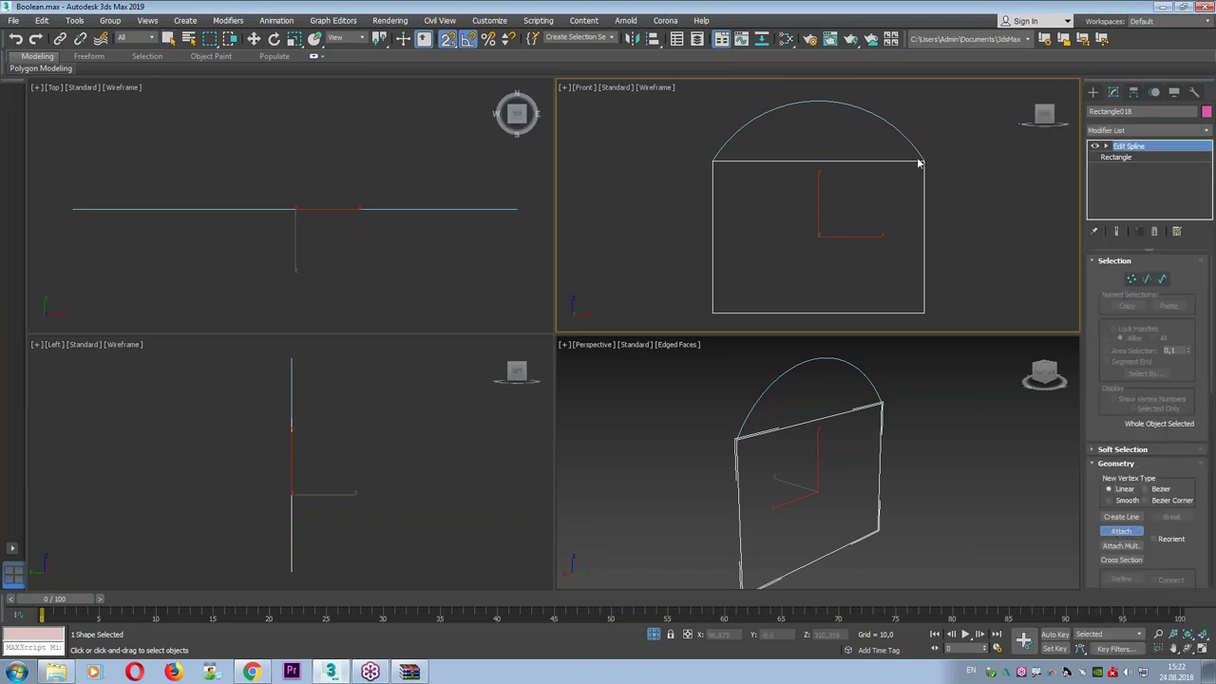
{"action": "left_click", "coordinate": [1105, 145]}
Delete the rectangle's top segment and snap the arc's right end vertex onto the corner.
{"action": "left_click", "coordinate": [1132, 167]}
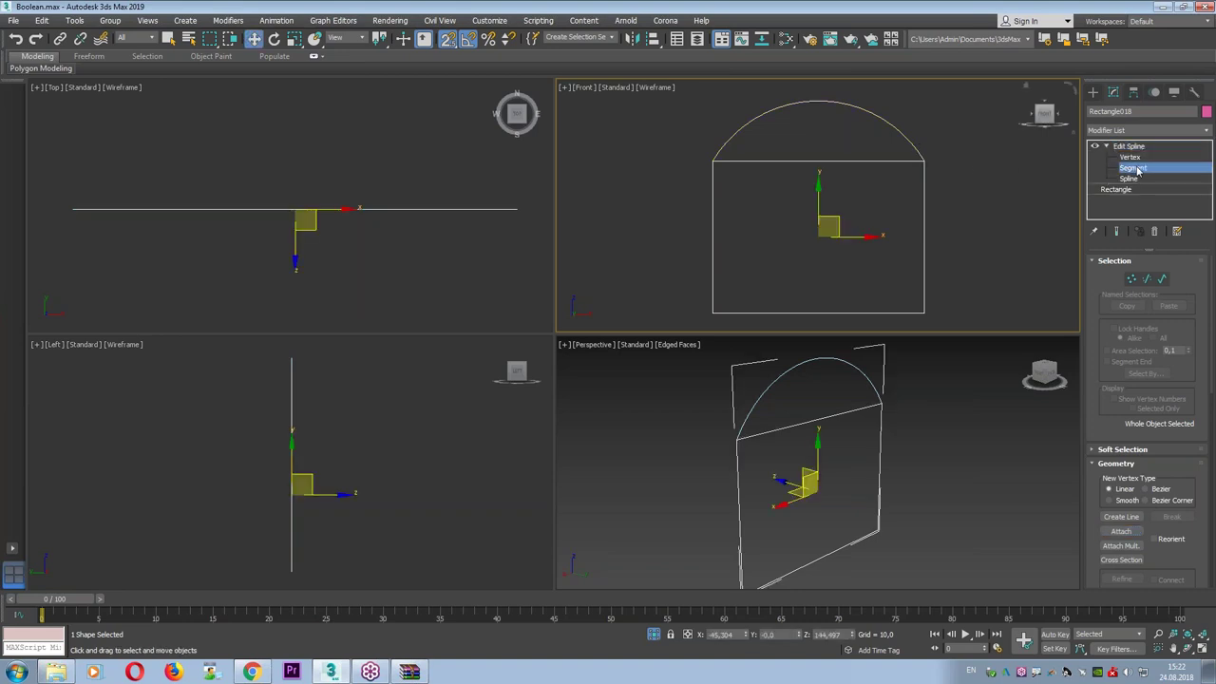
{"action": "left_click", "coordinate": [810, 160]}
{"action": "key", "text": "Delete"}
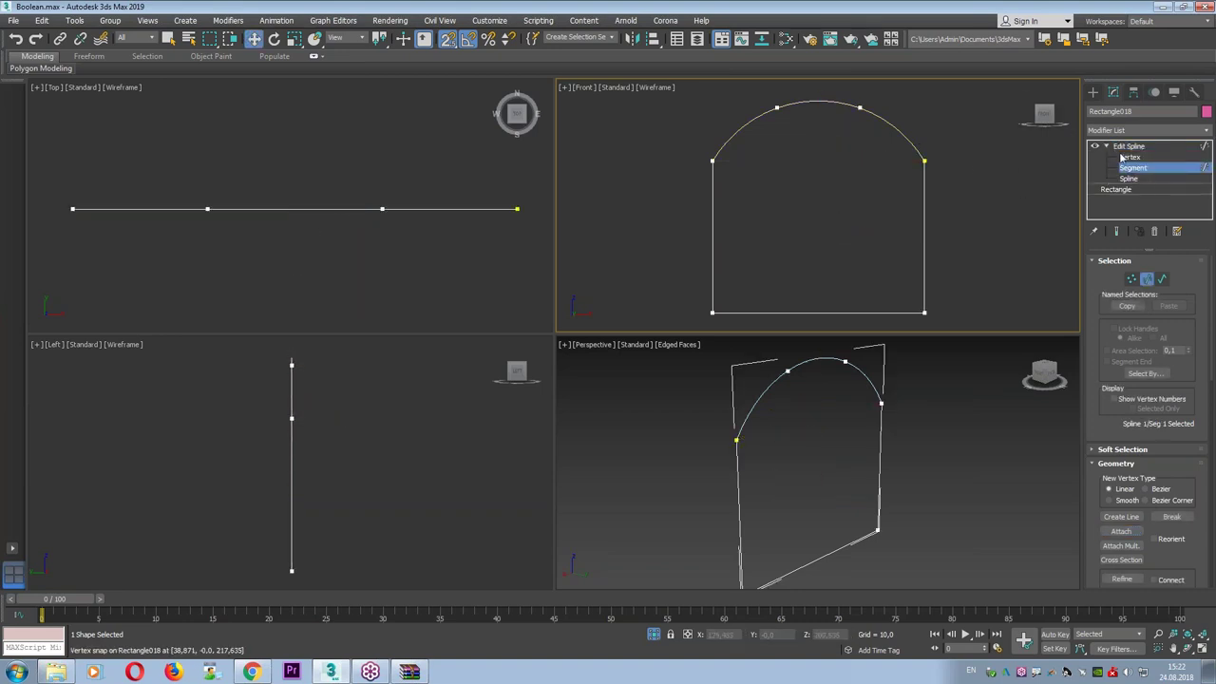
{"action": "left_click", "coordinate": [1130, 157]}
{"action": "left_click", "coordinate": [925, 161]}
{"action": "left_click_drag", "start_coordinate": [946, 149], "coordinate": [942, 149]}
{"action": "scroll", "coordinate": [942, 149], "scroll_direction": "up", "scroll_amount": 6}
{"action": "scroll", "coordinate": [943, 149], "scroll_direction": "up", "scroll_amount": 3}
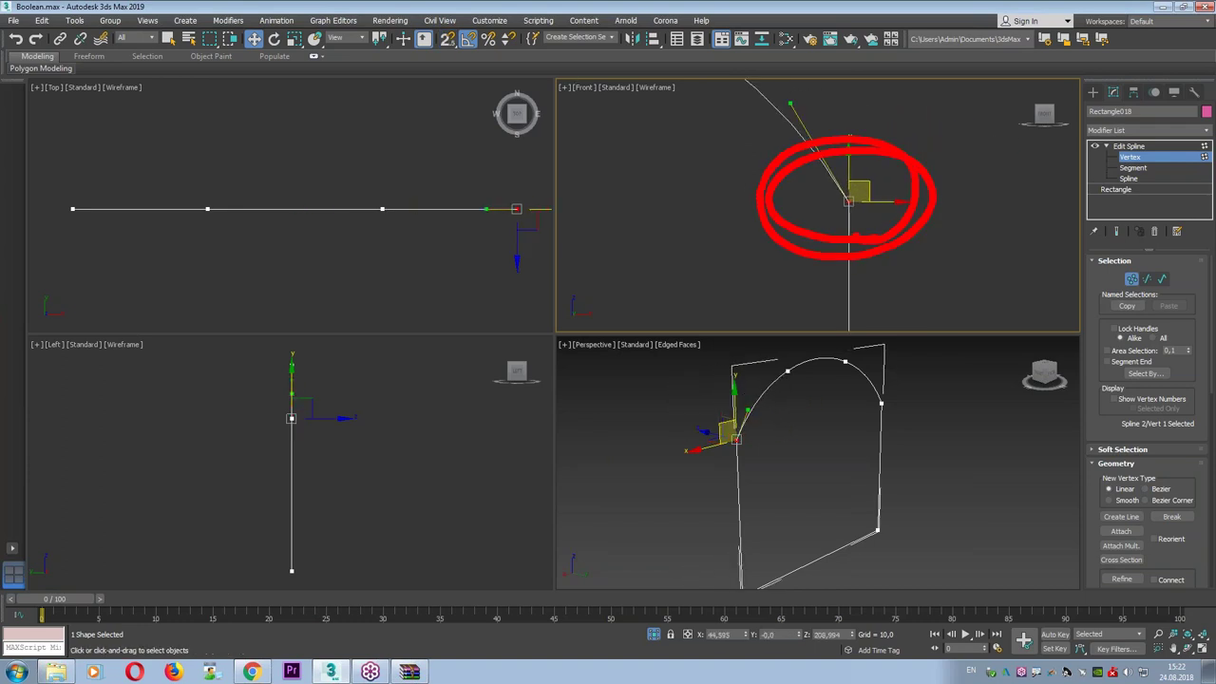
{"action": "scroll", "coordinate": [864, 225], "scroll_direction": "down", "scroll_amount": 4}
{"action": "scroll", "coordinate": [623, 238], "scroll_direction": "up", "scroll_amount": 2}
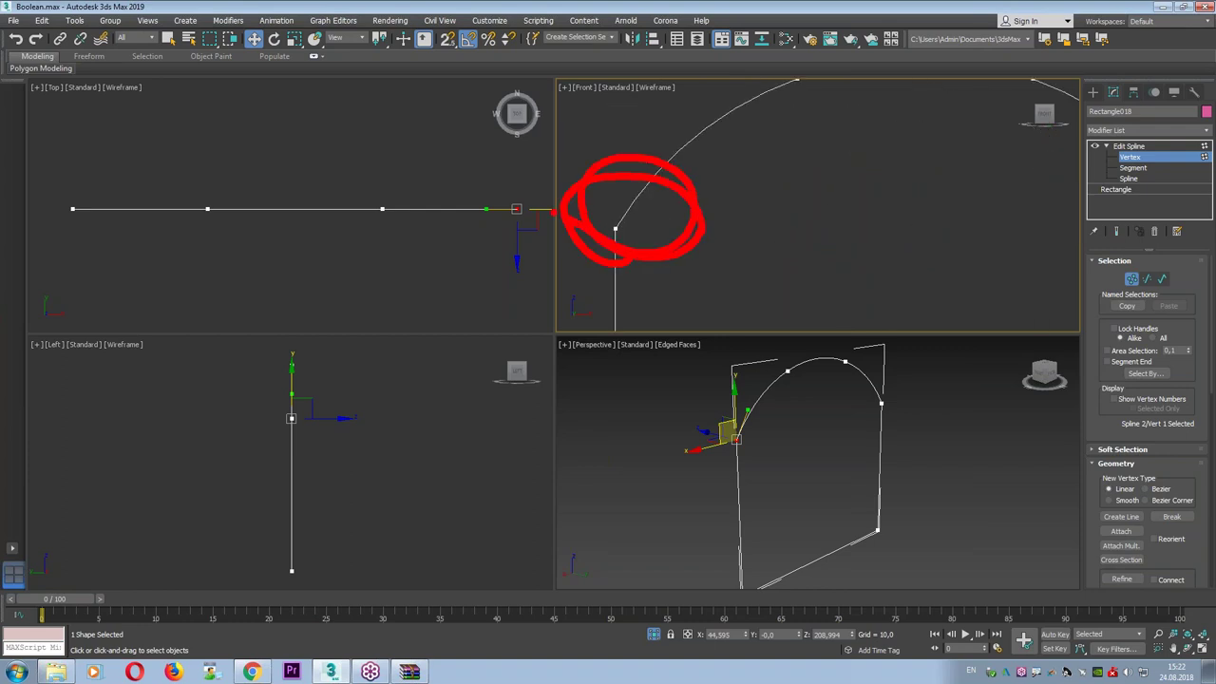
{"action": "scroll", "coordinate": [642, 237], "scroll_direction": "down", "scroll_amount": 3}
{"action": "scroll", "coordinate": [700, 198], "scroll_direction": "down", "scroll_amount": 3}
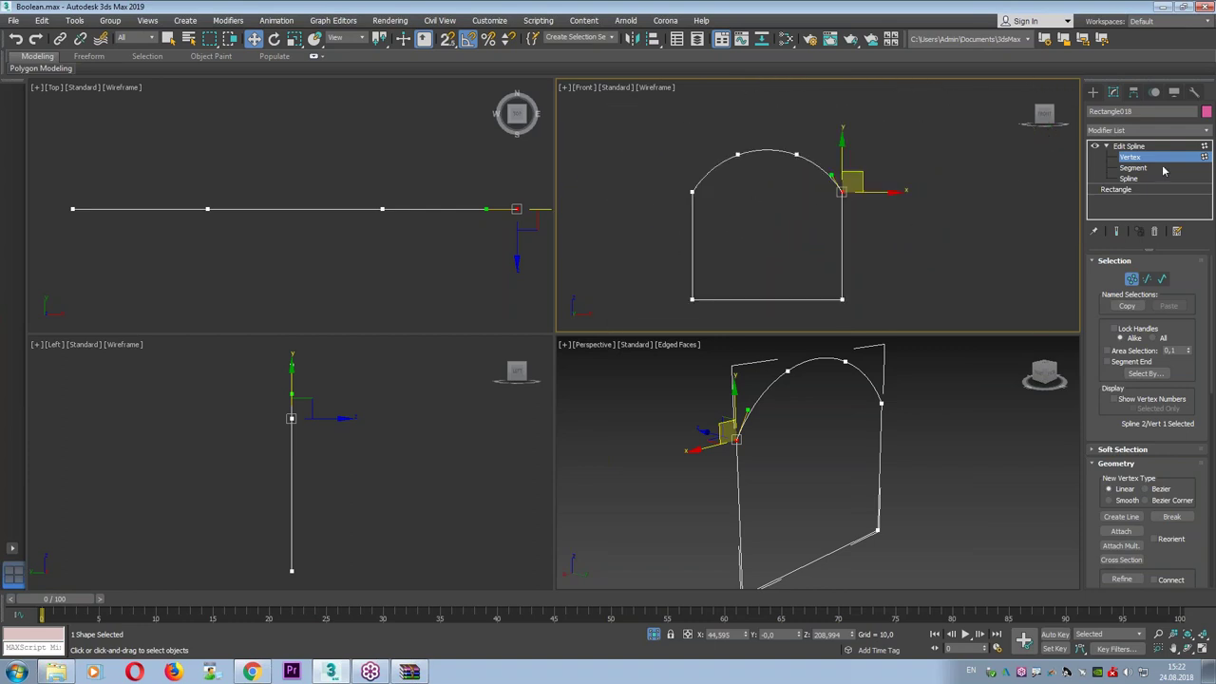
{"action": "left_click", "coordinate": [1145, 144]}
{"action": "left_click", "coordinate": [1145, 134]}
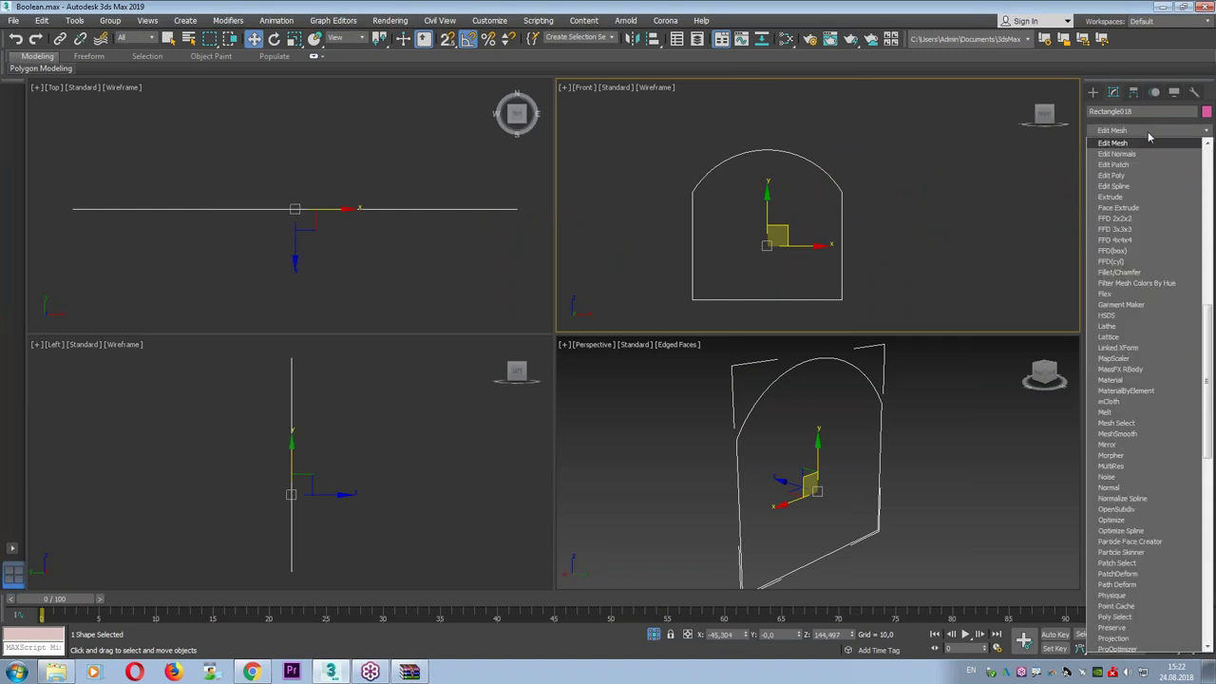
Extrude the arched outline with an Amount of 128,5.
{"action": "left_click", "coordinate": [1119, 196]}
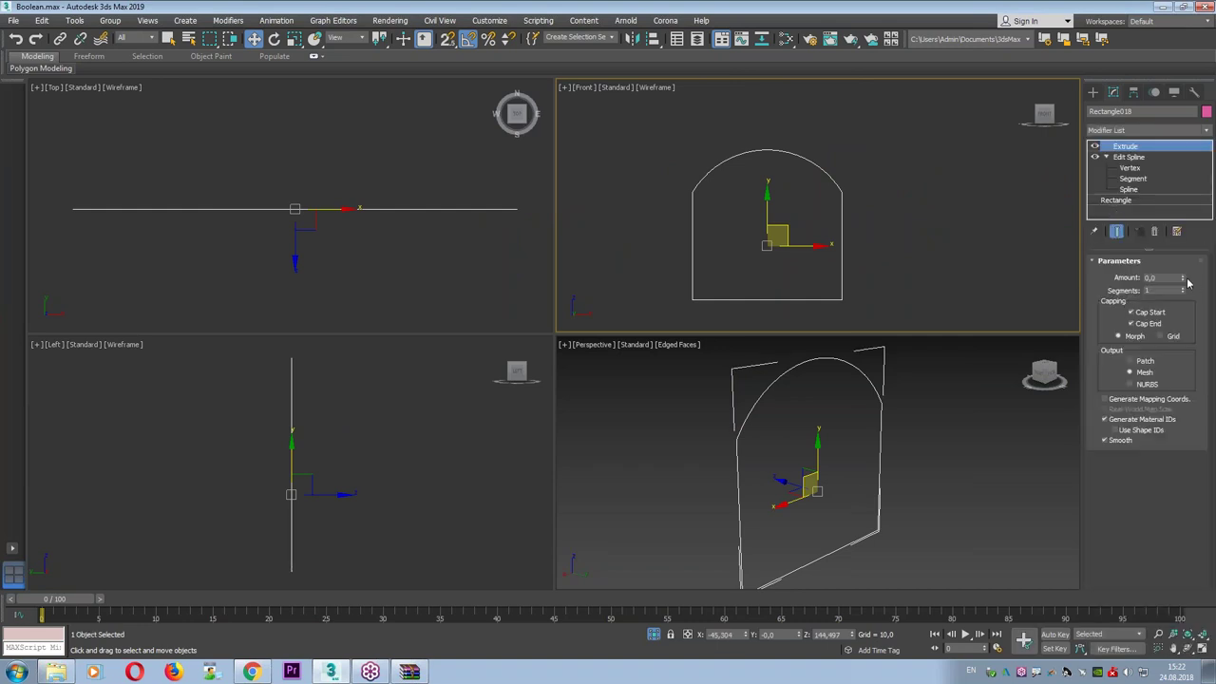
{"action": "left_click_drag", "start_coordinate": [1187, 282], "coordinate": [1187, 219]}
{"action": "mouse_move", "coordinate": [874, 412]}
{"action": "middle_mouse_down", "text": "alt"}
{"action": "mouse_move", "coordinate": [749, 421]}
{"action": "mouse_move", "coordinate": [890, 421]}
{"action": "mouse_move", "coordinate": [733, 434]}
{"action": "mouse_move", "coordinate": [826, 438]}
{"action": "mouse_move", "coordinate": [770, 432]}
{"action": "middle_mouse_up", "text": "alt"}
Weld the outline's two open arch end vertices together.
{"action": "left_click", "coordinate": [1131, 167]}
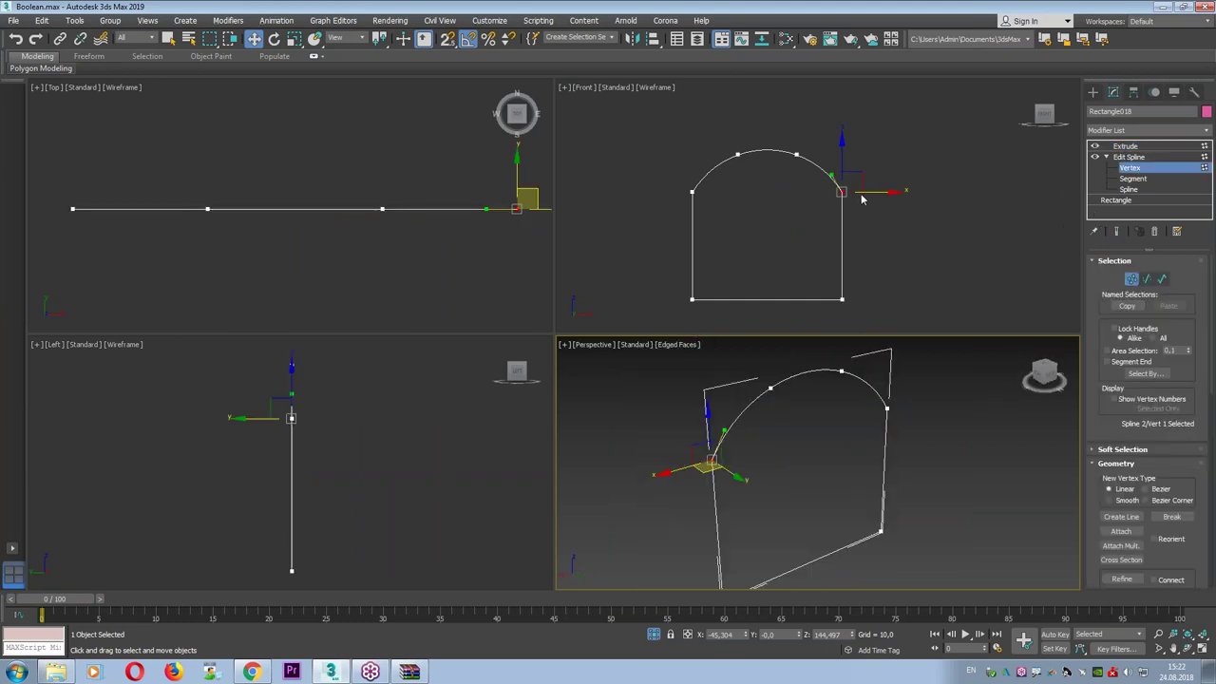
{"action": "left_click", "coordinate": [844, 199]}
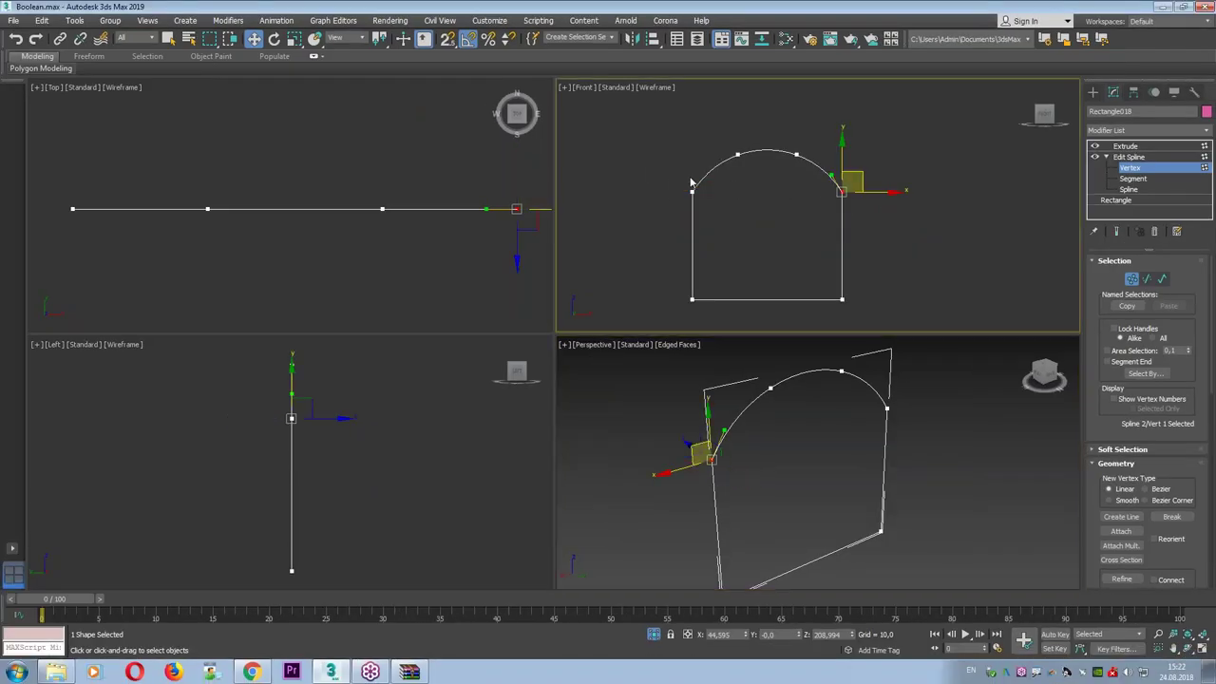
{"action": "left_click", "coordinate": [691, 191]}
{"action": "scroll", "coordinate": [1121, 380], "scroll_direction": "down", "scroll_amount": 5}
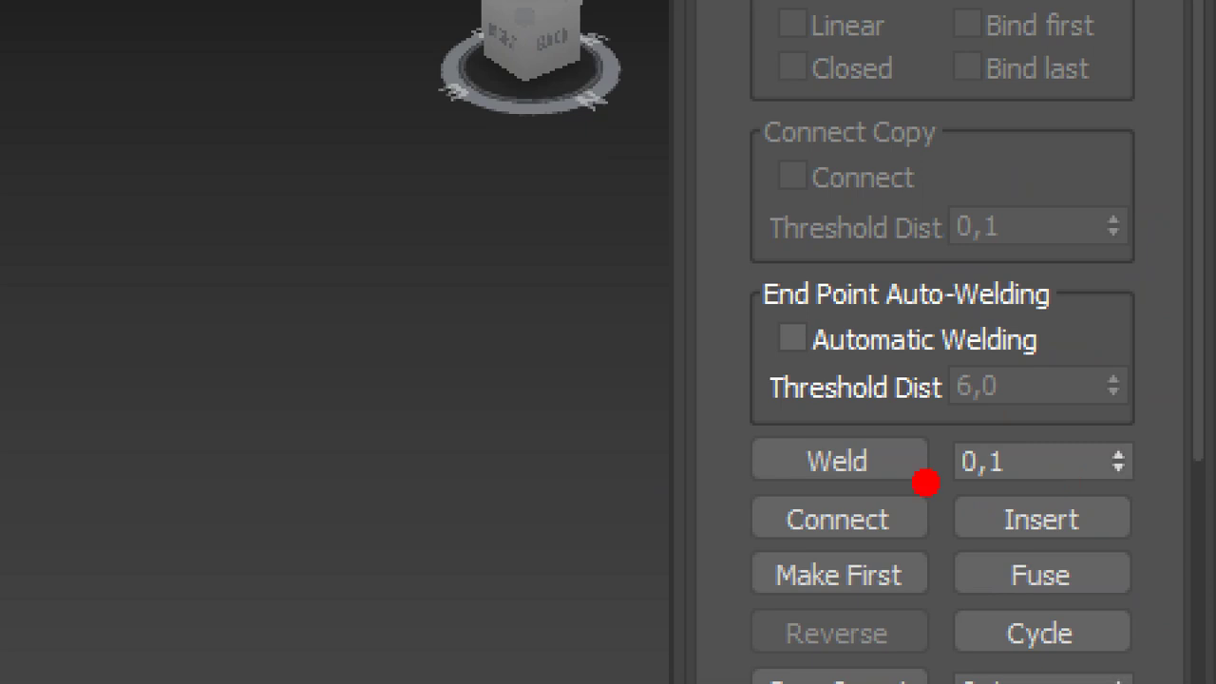
{"action": "left_click_drag", "start_coordinate": [894, 524], "coordinate": [845, 570]}
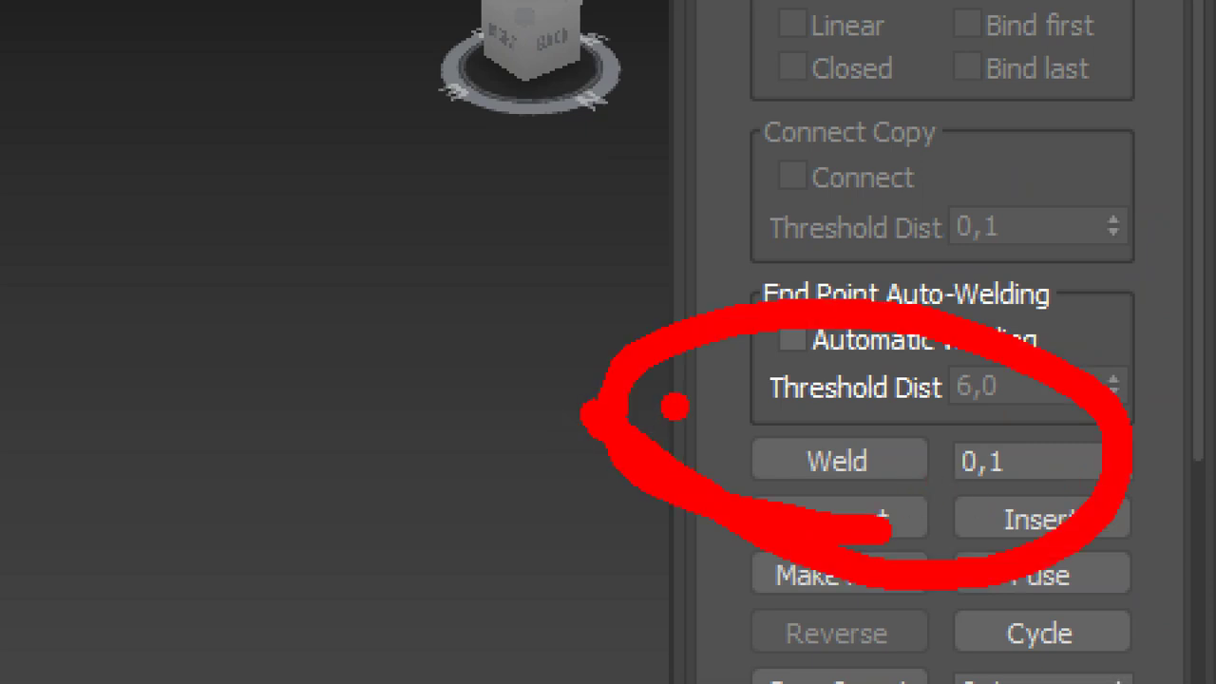
{"action": "left_click", "coordinate": [658, 362]}
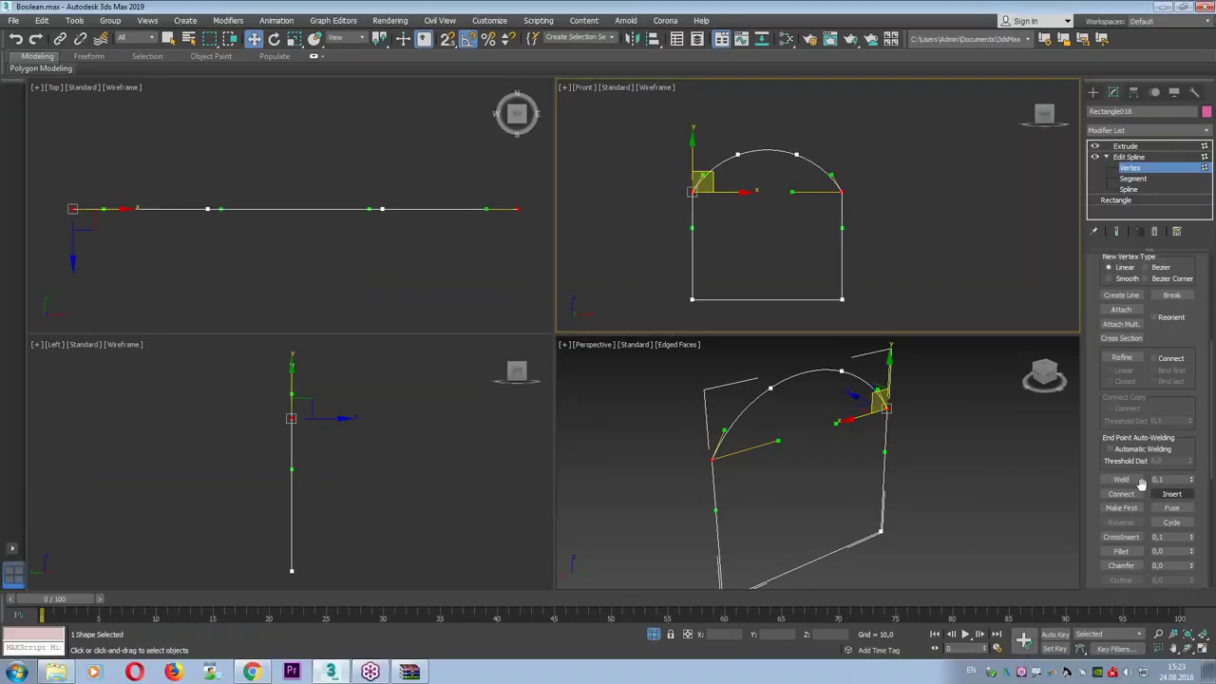
{"action": "left_click", "coordinate": [1140, 481]}
{"action": "left_click", "coordinate": [1134, 168]}
{"action": "left_click", "coordinate": [1126, 146]}
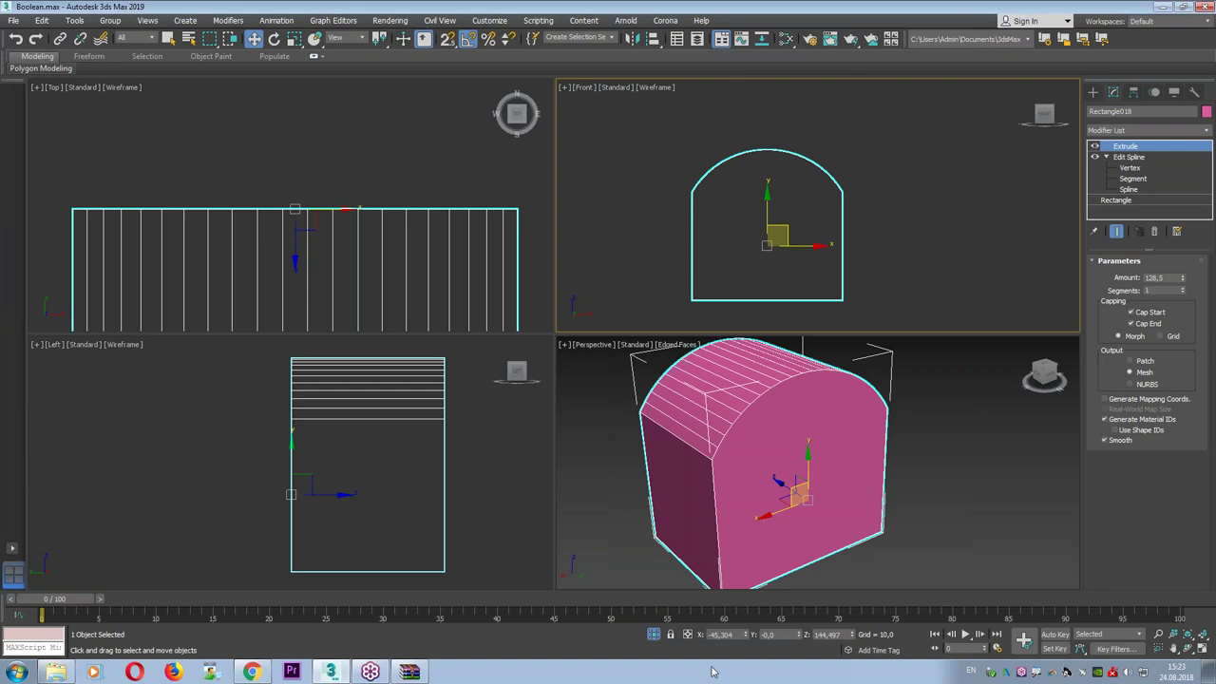
Move the arch solid onto the plan's top wall and delete the original window box.
{"action": "left_click", "coordinate": [653, 635]}
{"action": "scroll", "coordinate": [418, 199], "scroll_direction": "down", "scroll_amount": 2}
{"action": "scroll", "coordinate": [418, 200], "scroll_direction": "down", "scroll_amount": 4}
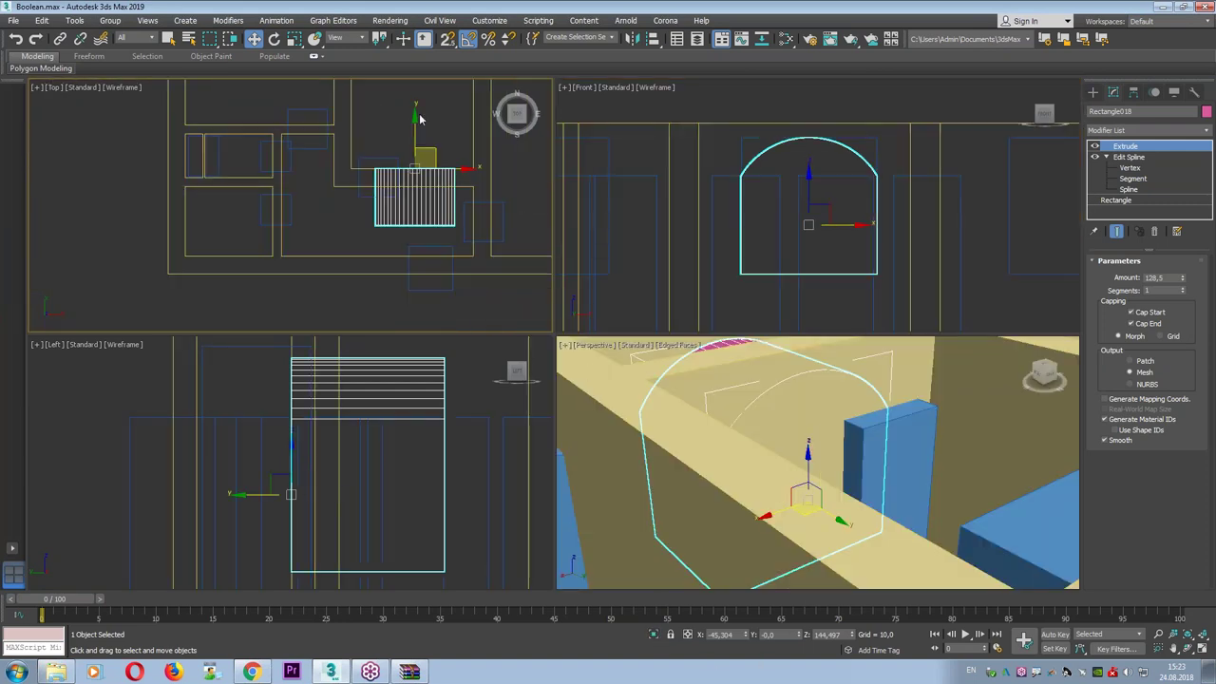
{"action": "middle_click_drag", "start_coordinate": [412, 120], "coordinate": [414, 160]}
{"action": "left_click_drag", "start_coordinate": [414, 159], "coordinate": [414, 225]}
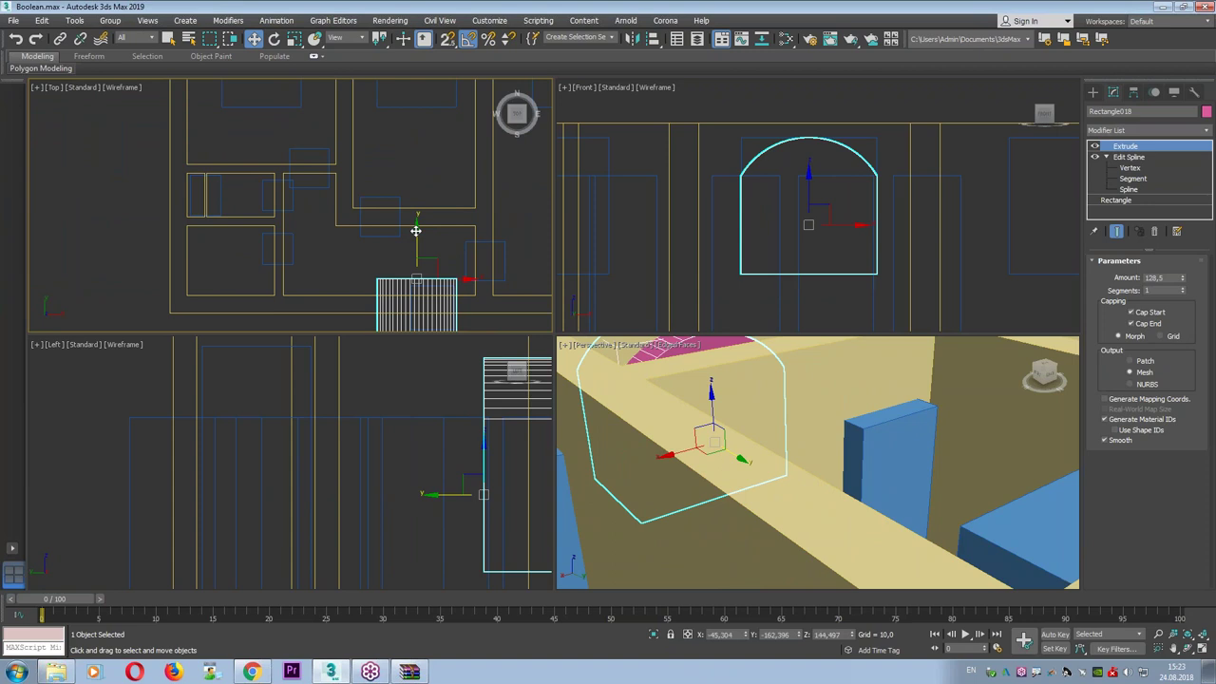
{"action": "scroll", "coordinate": [355, 191], "scroll_direction": "down", "scroll_amount": 2}
{"action": "mouse_move", "coordinate": [356, 191]}
{"action": "middle_mouse_down"}
{"action": "mouse_move", "coordinate": [394, 211]}
{"action": "mouse_move", "coordinate": [372, 245]}
{"action": "middle_mouse_up"}
{"action": "left_click_drag", "start_coordinate": [372, 246], "coordinate": [371, 127]}
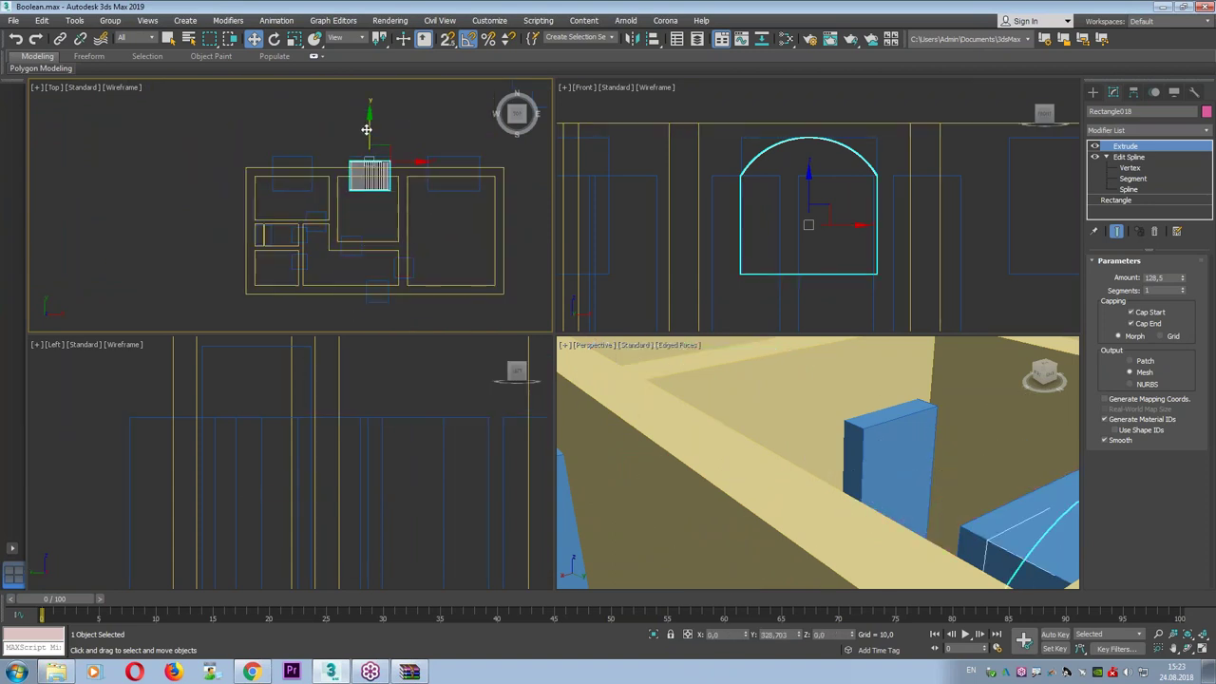
{"action": "left_click", "coordinate": [362, 170]}
{"action": "scroll", "coordinate": [362, 170], "scroll_direction": "up", "scroll_amount": 3}
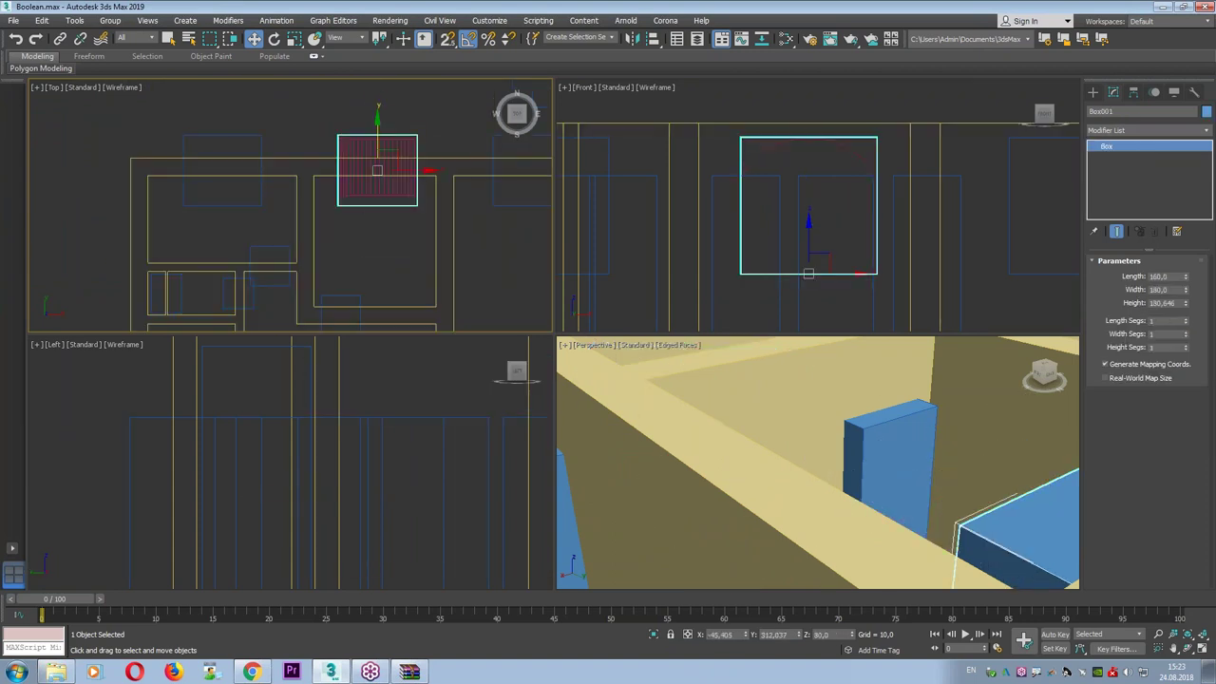
{"action": "key", "text": "Delete"}
Copy the arch solid over the left window and then the right window.
{"action": "left_click", "coordinate": [417, 154]}
{"action": "mouse_move", "coordinate": [414, 137]}
{"action": "left_mouse_down", "text": "shift"}
{"action": "mouse_move", "coordinate": [255, 160]}
{"action": "mouse_move", "coordinate": [271, 157]}
{"action": "left_mouse_up", "text": "shift"}
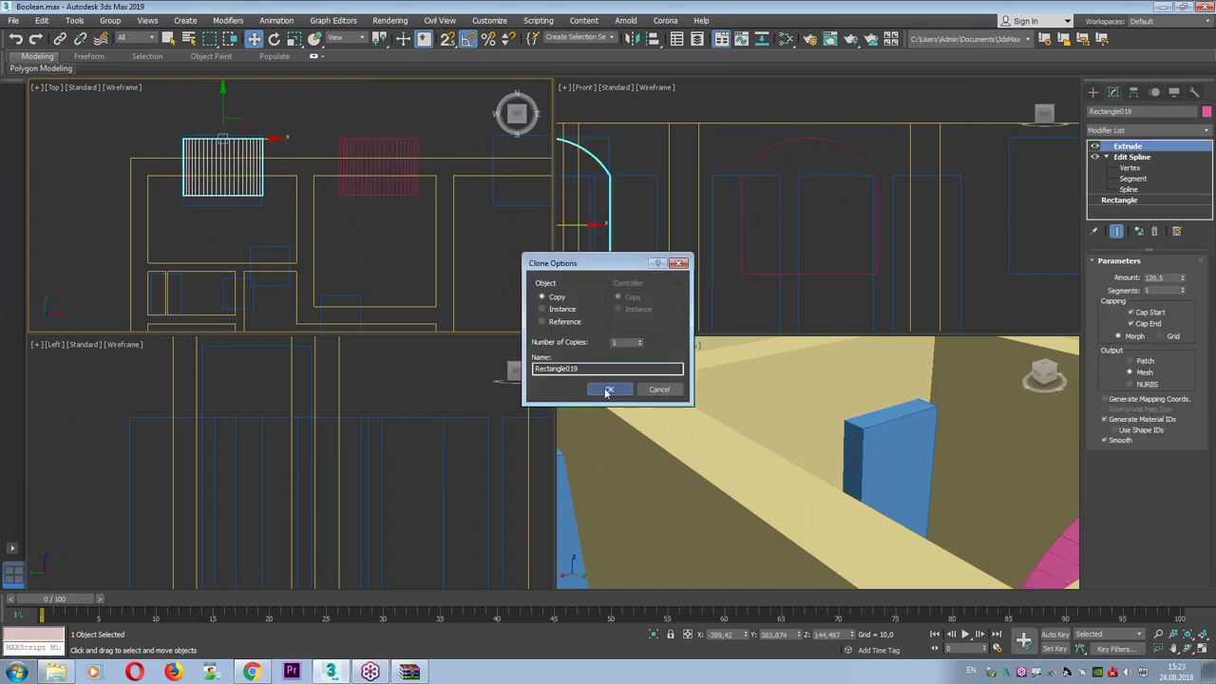
{"action": "left_click", "coordinate": [608, 391]}
{"action": "left_click", "coordinate": [248, 211]}
{"action": "middle_click_drag", "start_coordinate": [249, 211], "coordinate": [169, 222]}
{"action": "left_click", "coordinate": [176, 155]}
{"action": "left_click_drag", "start_coordinate": [190, 159], "coordinate": [511, 159], "text": "shift"}
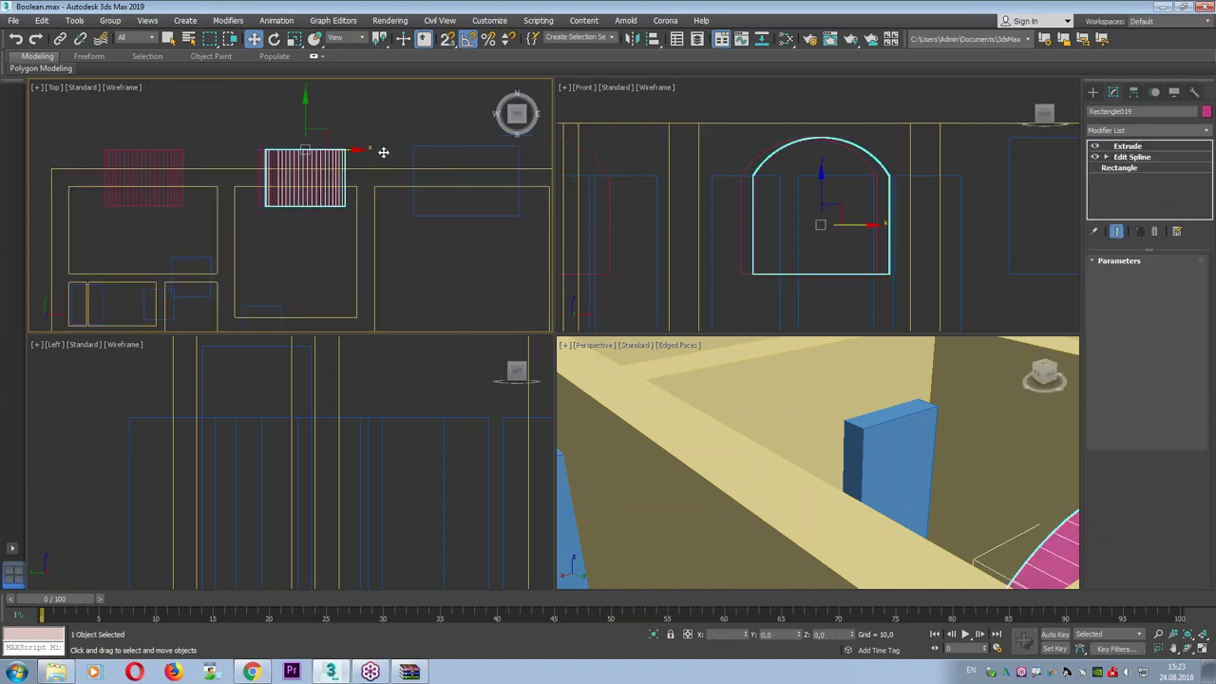
{"action": "left_click", "coordinate": [610, 389]}
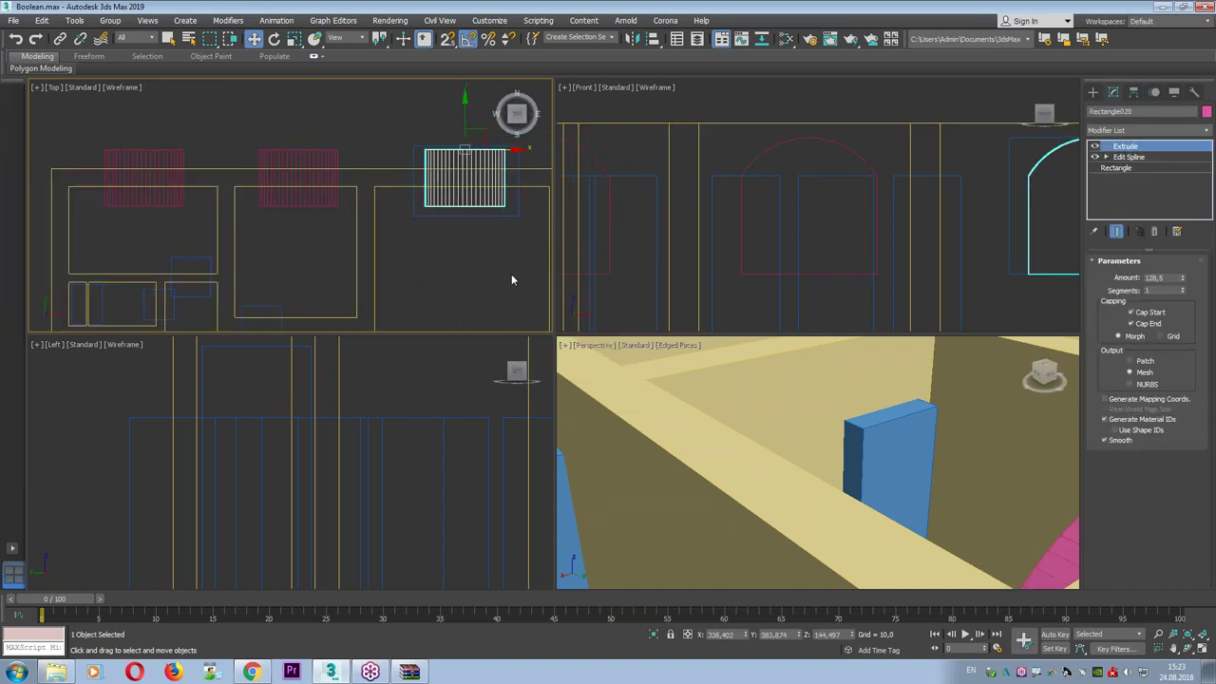
Frame the selected arch in the Front view and maximize that viewport.
{"action": "middle_click_drag", "start_coordinate": [494, 229], "coordinate": [399, 246]}
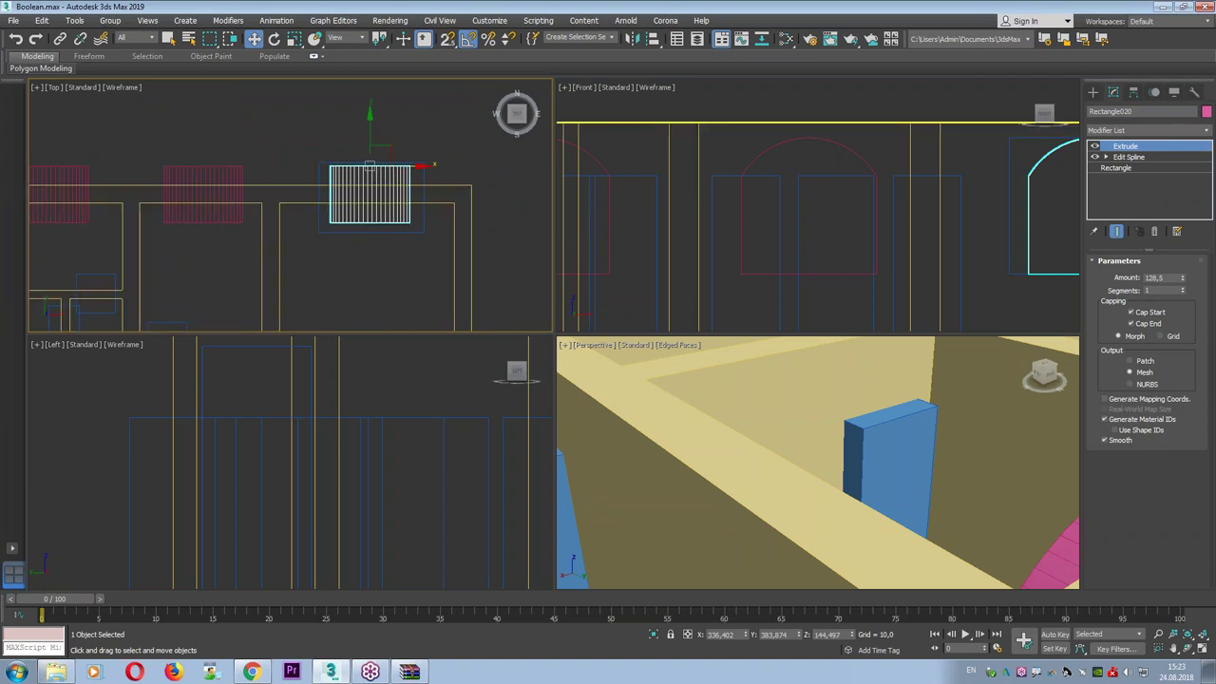
{"action": "key", "text": "z"}
{"action": "key", "text": "alt+w"}
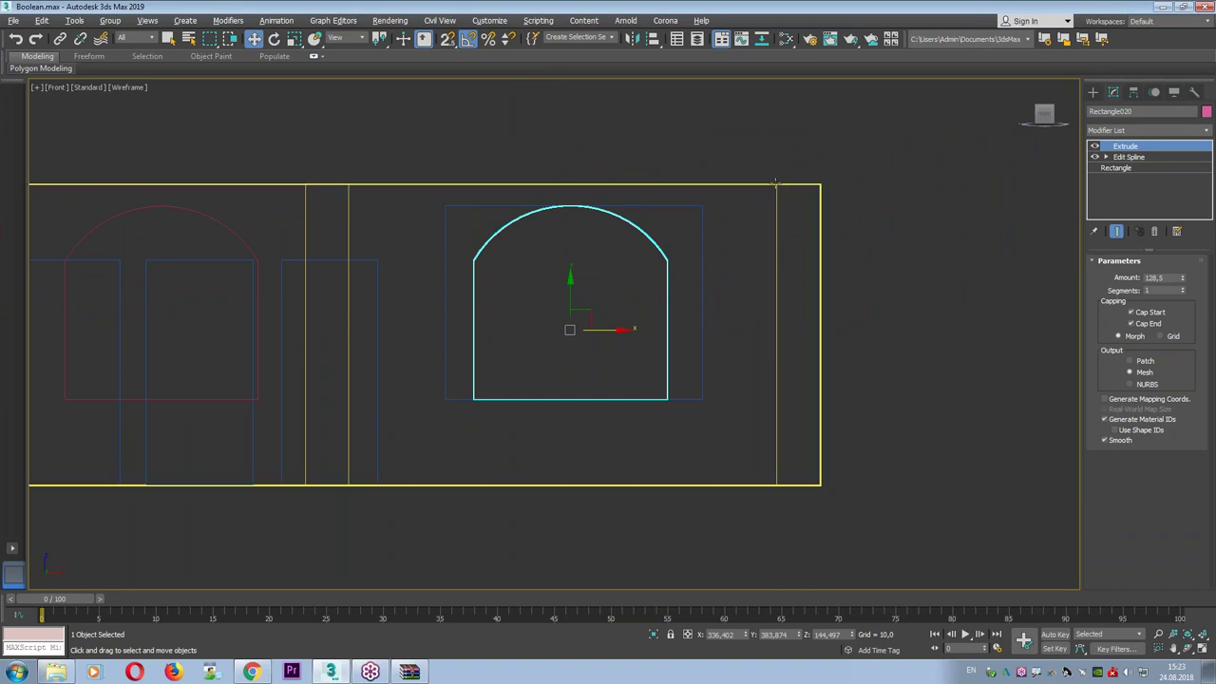
Scale the arch solid up with Select and Scale.
{"action": "left_click", "coordinate": [294, 39]}
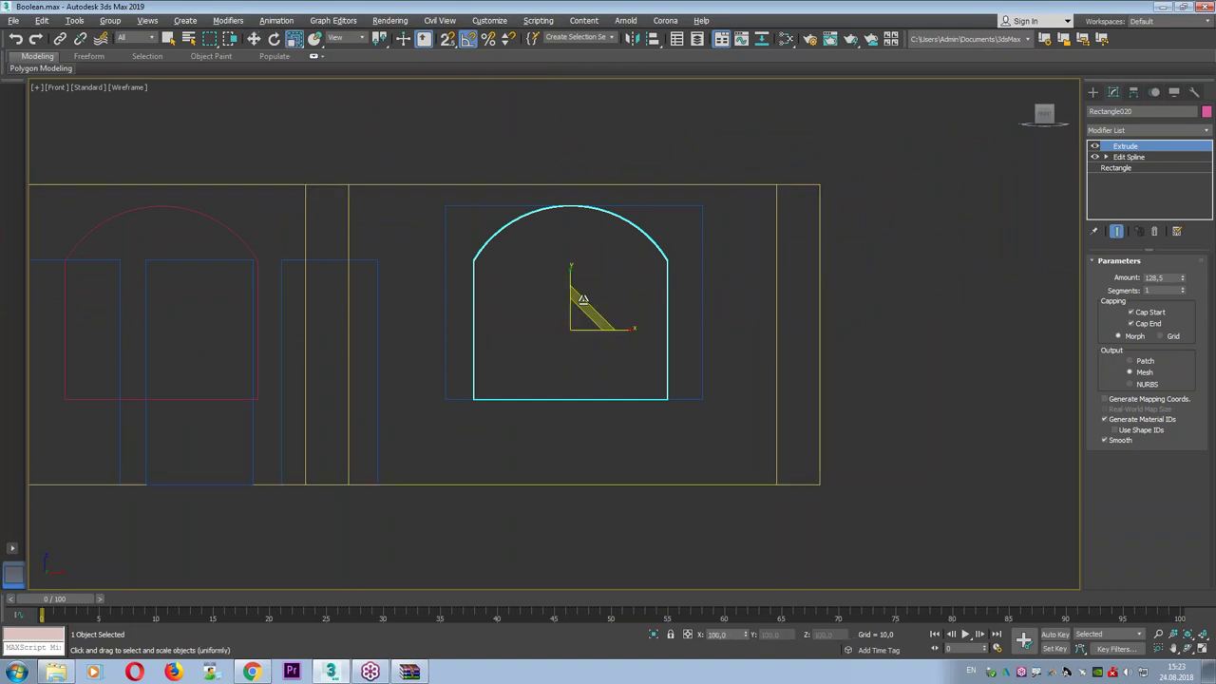
{"action": "left_click_drag", "start_coordinate": [627, 331], "coordinate": [641, 340]}
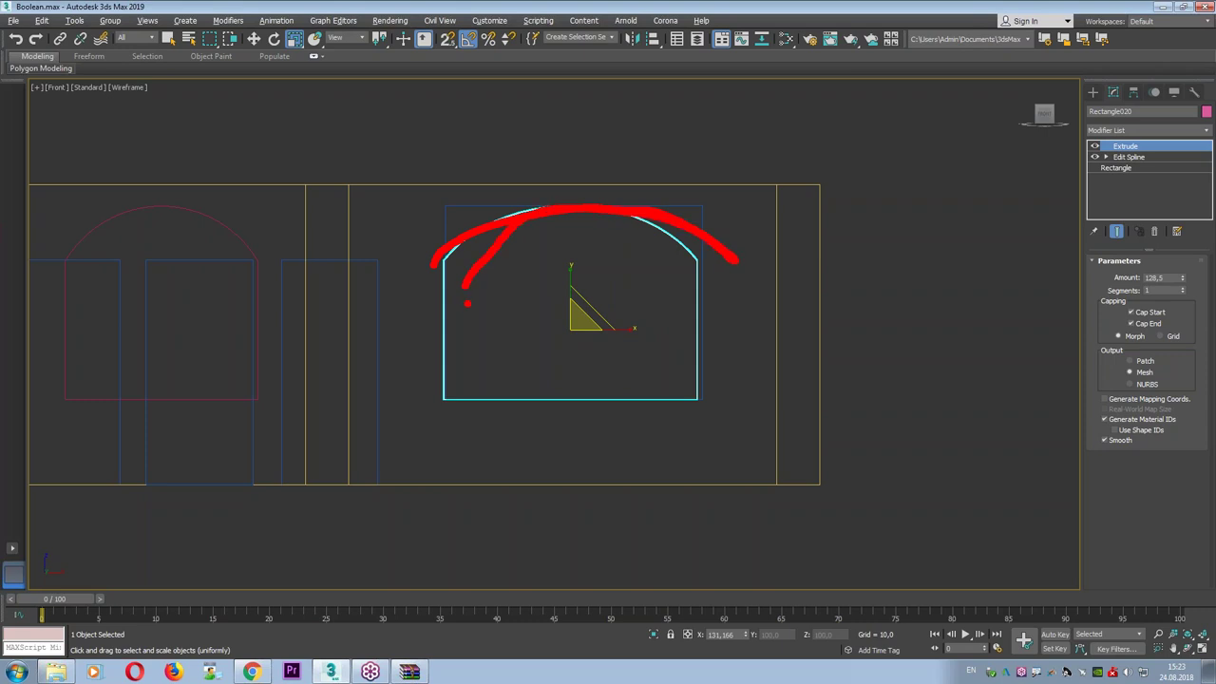
{"action": "mouse_move", "coordinate": [584, 328]}
{"action": "left_mouse_down"}
{"action": "mouse_move", "coordinate": [584, 309]}
{"action": "mouse_move", "coordinate": [576, 322]}
{"action": "left_mouse_up"}
{"action": "key", "text": "w"}
{"action": "left_click_drag", "start_coordinate": [440, 461], "coordinate": [707, 459]}
{"action": "left_click_drag", "start_coordinate": [549, 461], "coordinate": [549, 395]}
{"action": "left_click_drag", "start_coordinate": [550, 395], "coordinate": [576, 418]}
{"action": "key", "text": "Escape"}
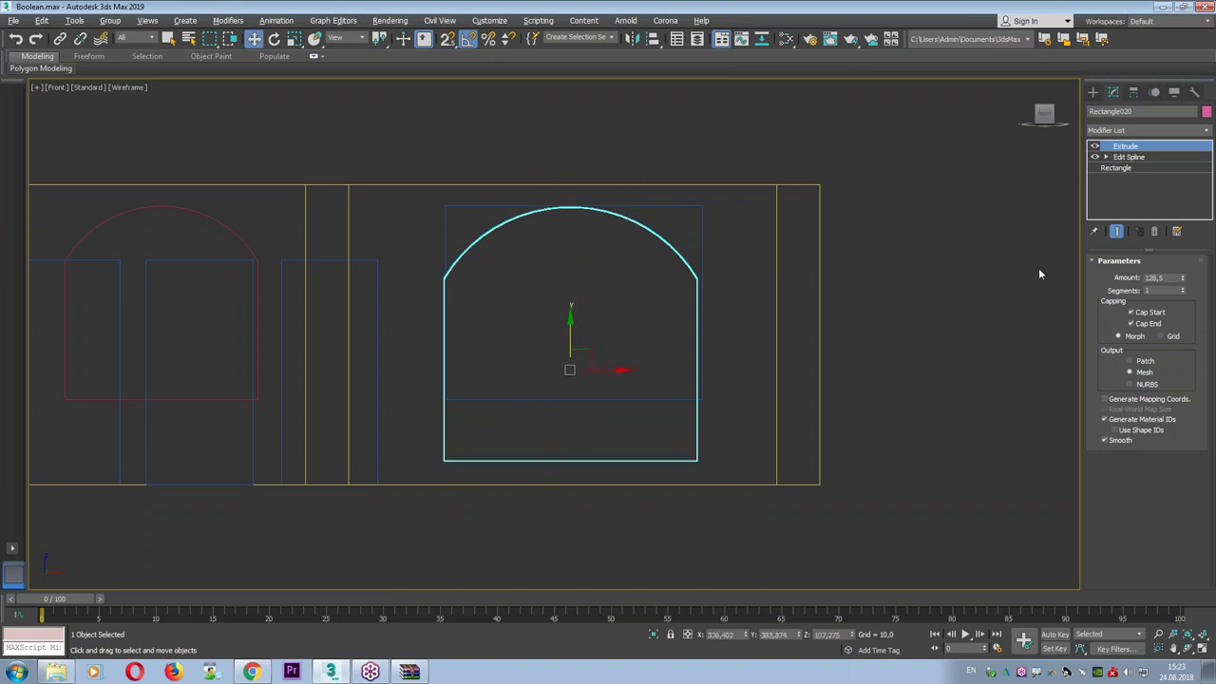
Try raising the arch's bottom segment at Segment level, then undo it.
{"action": "left_click", "coordinate": [1106, 157]}
{"action": "left_click", "coordinate": [1133, 179]}
{"action": "left_click", "coordinate": [588, 461]}
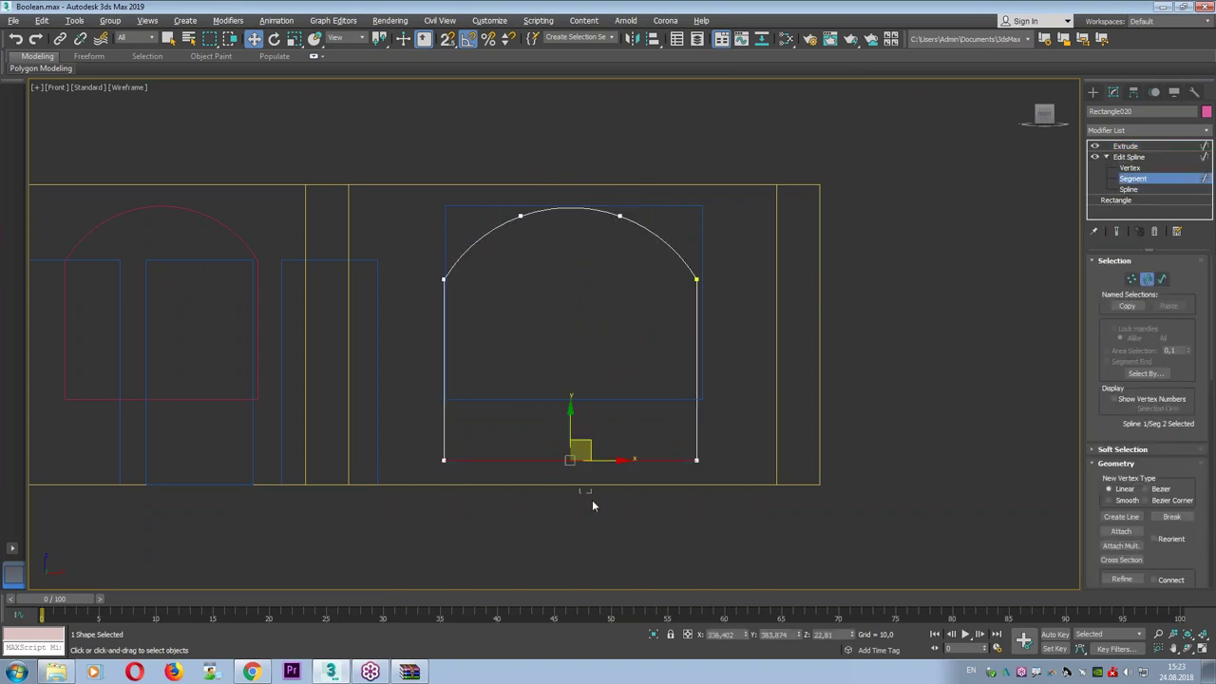
{"action": "left_click_drag", "start_coordinate": [587, 461], "coordinate": [594, 368]}
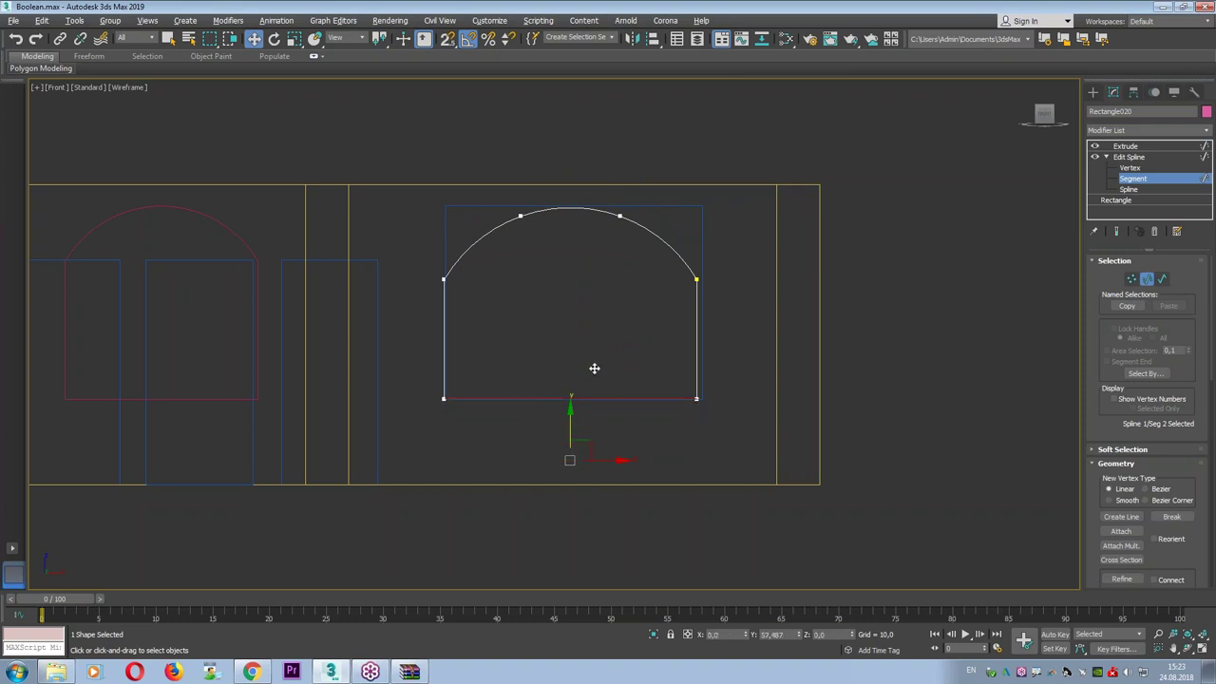
{"action": "left_click_drag", "start_coordinate": [403, 282], "coordinate": [470, 281]}
{"action": "left_click_drag", "start_coordinate": [656, 282], "coordinate": [783, 289]}
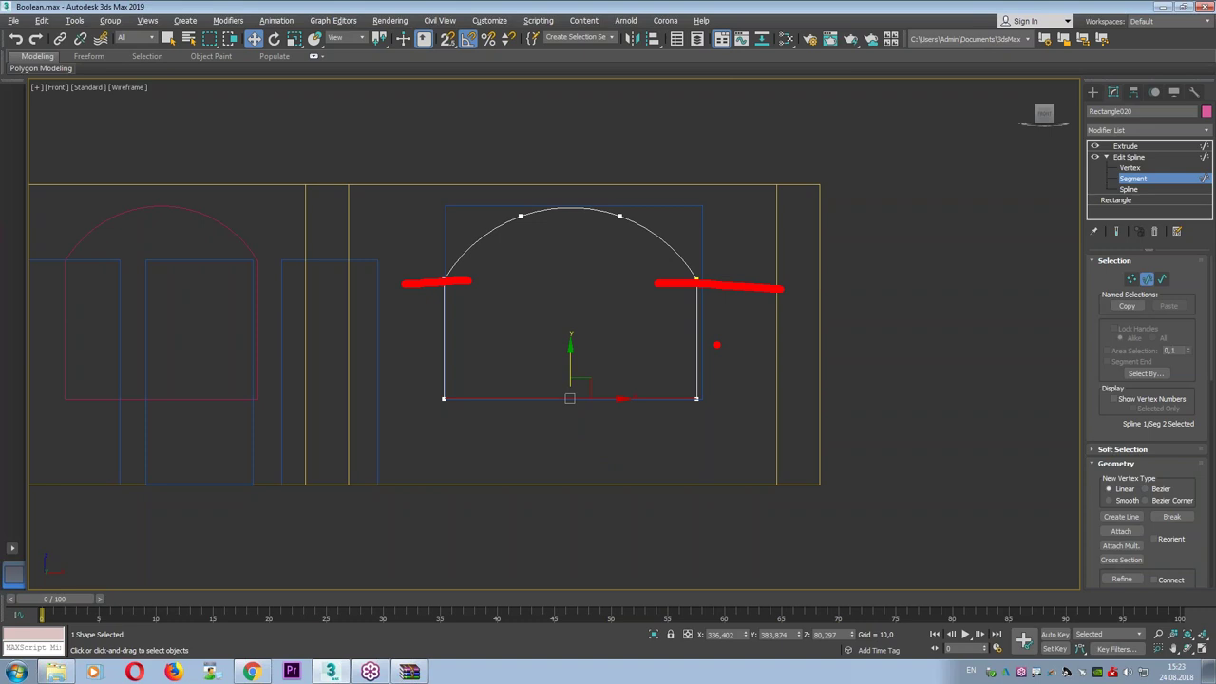
{"action": "key", "text": "ctrl+z"}
{"action": "key", "text": "ctrl+z"}
{"action": "key", "text": "ctrl+z"}
{"action": "key", "text": "ctrl+z"}
Stretch the arch wider along X at the Extrude level, then deselect it.
{"action": "left_click", "coordinate": [1128, 189]}
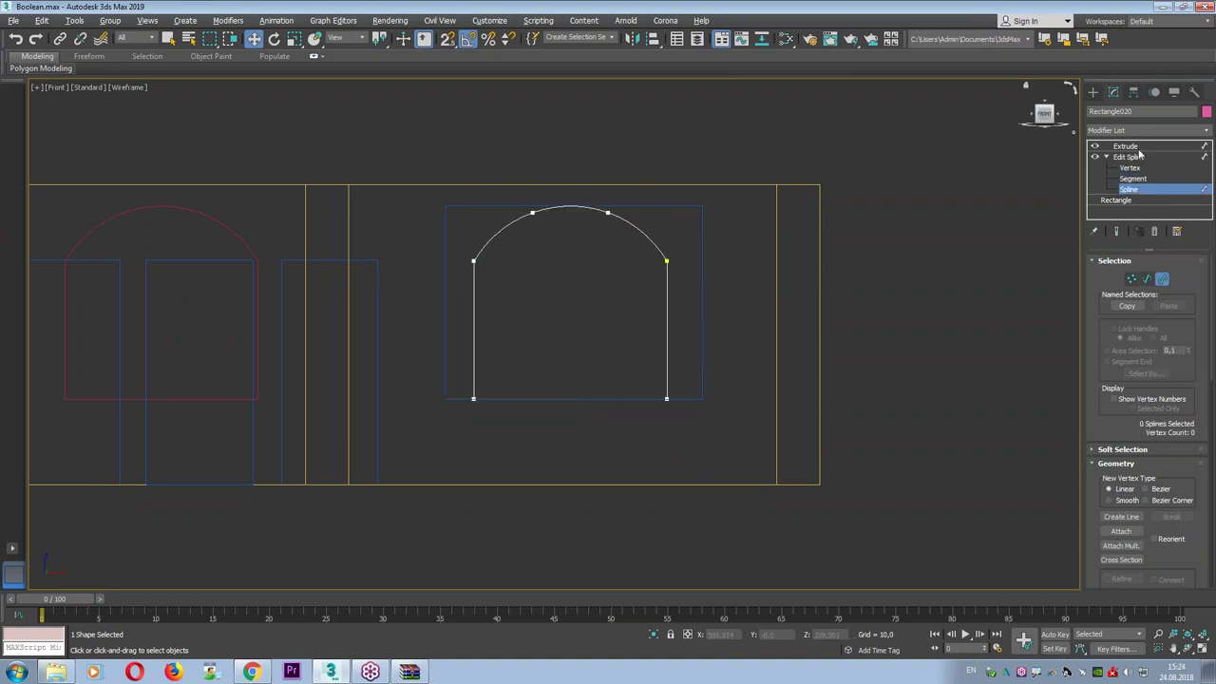
{"action": "left_click", "coordinate": [1126, 146]}
{"action": "middle_click_drag", "start_coordinate": [600, 332], "coordinate": [609, 329]}
{"action": "key", "text": "r"}
{"action": "mouse_move", "coordinate": [630, 327]}
{"action": "left_mouse_down"}
{"action": "mouse_move", "coordinate": [648, 328]}
{"action": "mouse_move", "coordinate": [631, 326]}
{"action": "left_mouse_up"}
{"action": "key", "text": "w"}
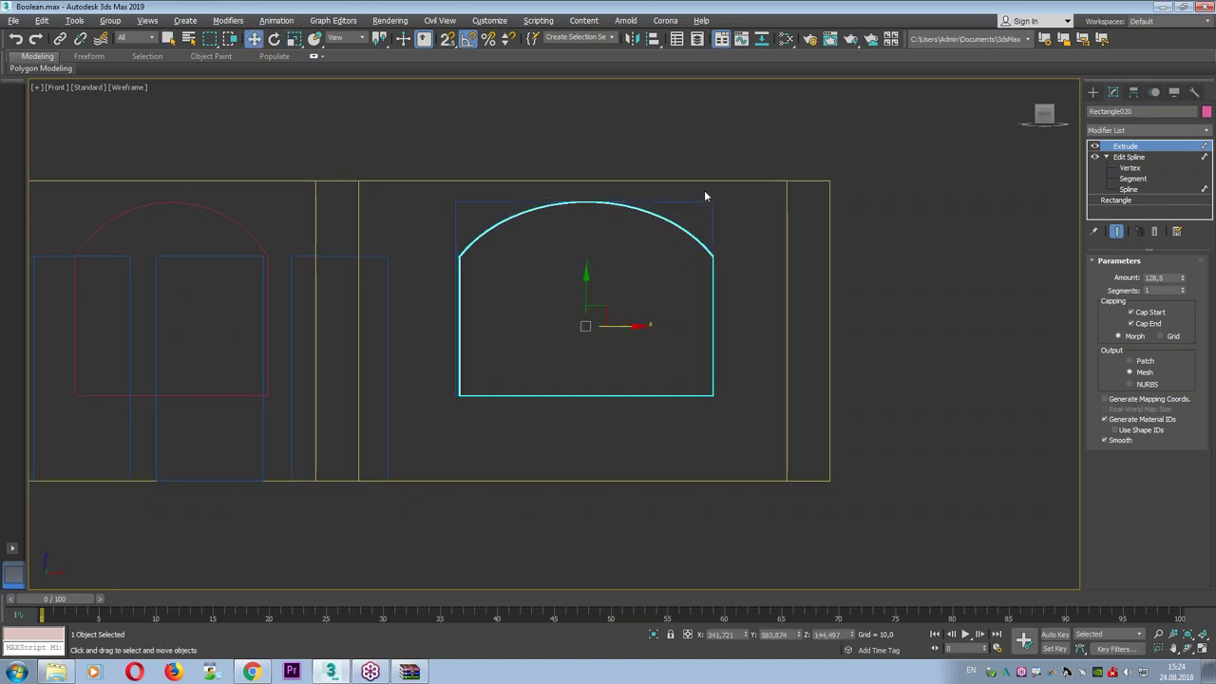
{"action": "left_click", "coordinate": [709, 200]}
{"action": "left_click", "coordinate": [719, 263]}
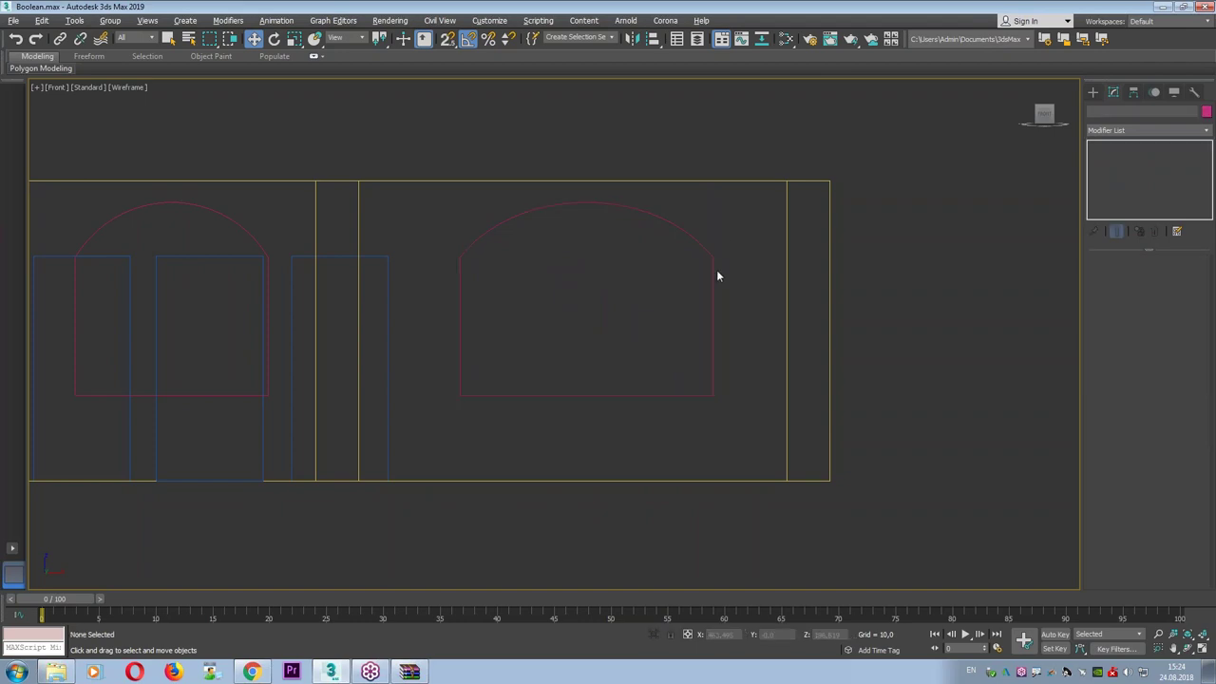
Maximize the Perspective view, orbit the house, select Rectangle017, and show Create > Geometry.
{"action": "key", "text": "alt+w"}
{"action": "middle_click", "coordinate": [758, 389]}
{"action": "key", "text": "alt+w"}
{"action": "scroll", "coordinate": [661, 355], "scroll_direction": "down", "scroll_amount": 5}
{"action": "middle_click_drag", "start_coordinate": [666, 354], "coordinate": [411, 355], "text": "alt"}
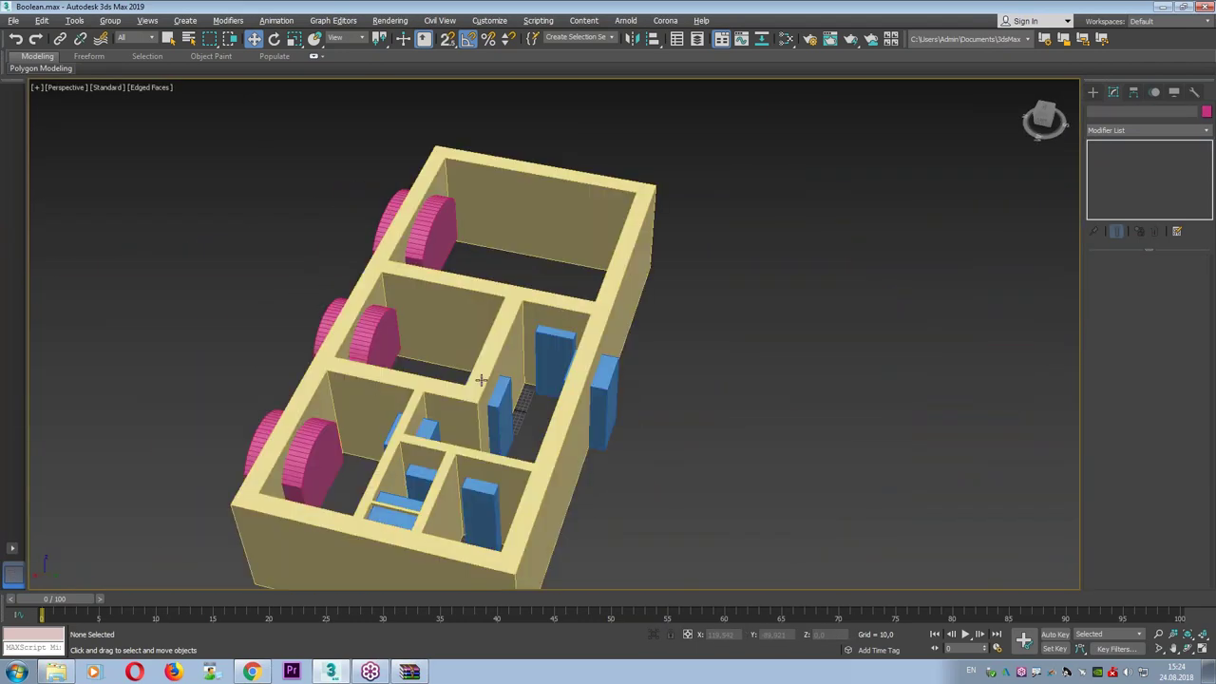
{"action": "middle_click_drag", "start_coordinate": [438, 362], "coordinate": [502, 152], "text": "alt"}
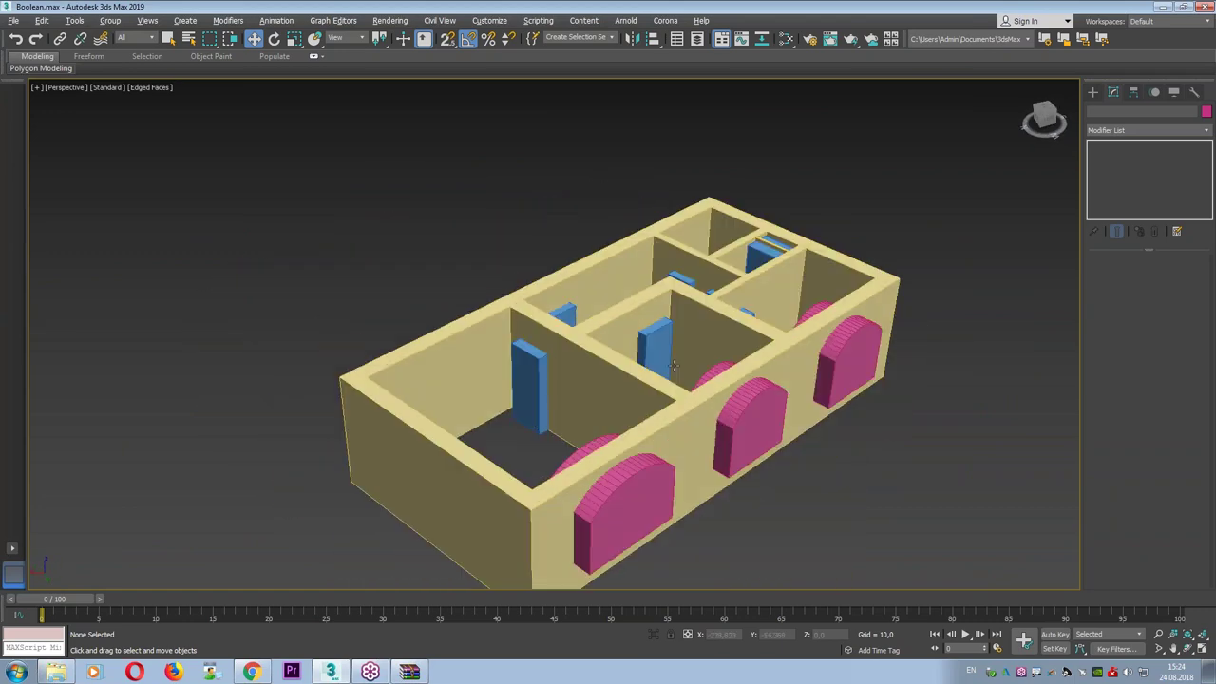
{"action": "left_click", "coordinate": [502, 152]}
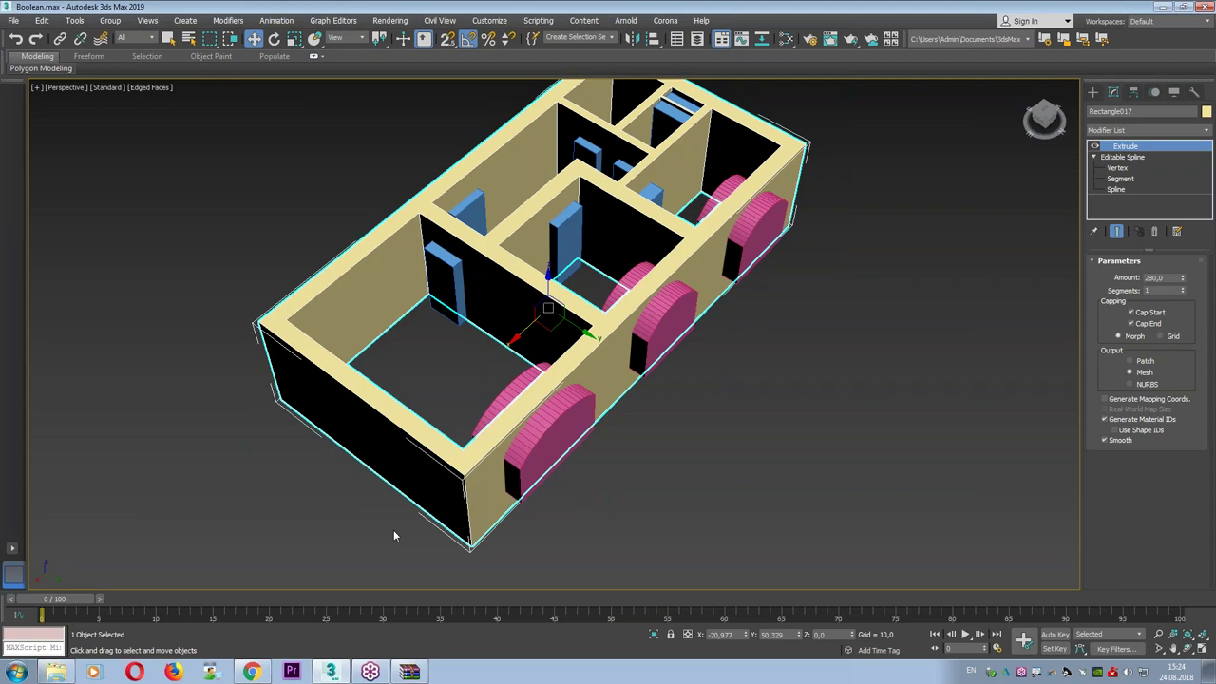
{"action": "left_click", "coordinate": [1092, 92]}
{"action": "left_click", "coordinate": [1090, 110]}
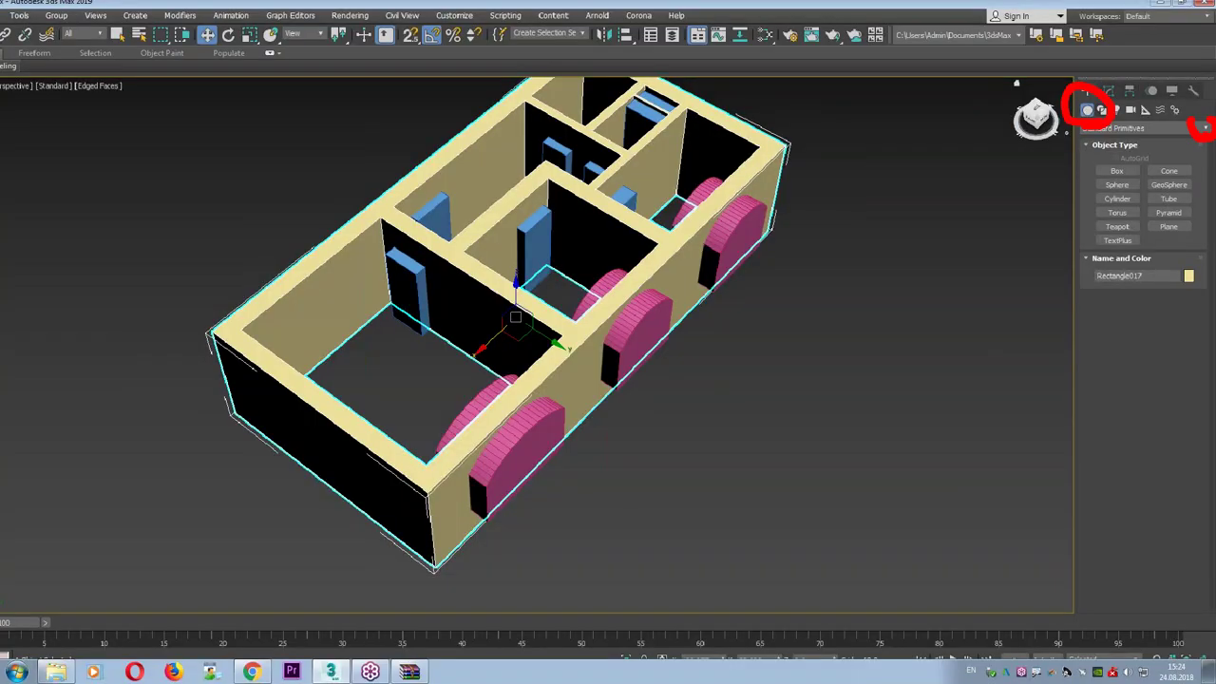
Switch the Geometry category dropdown to Compound Objects.
{"action": "left_click", "coordinate": [1203, 127]}
{"action": "left_click", "coordinate": [1145, 169]}
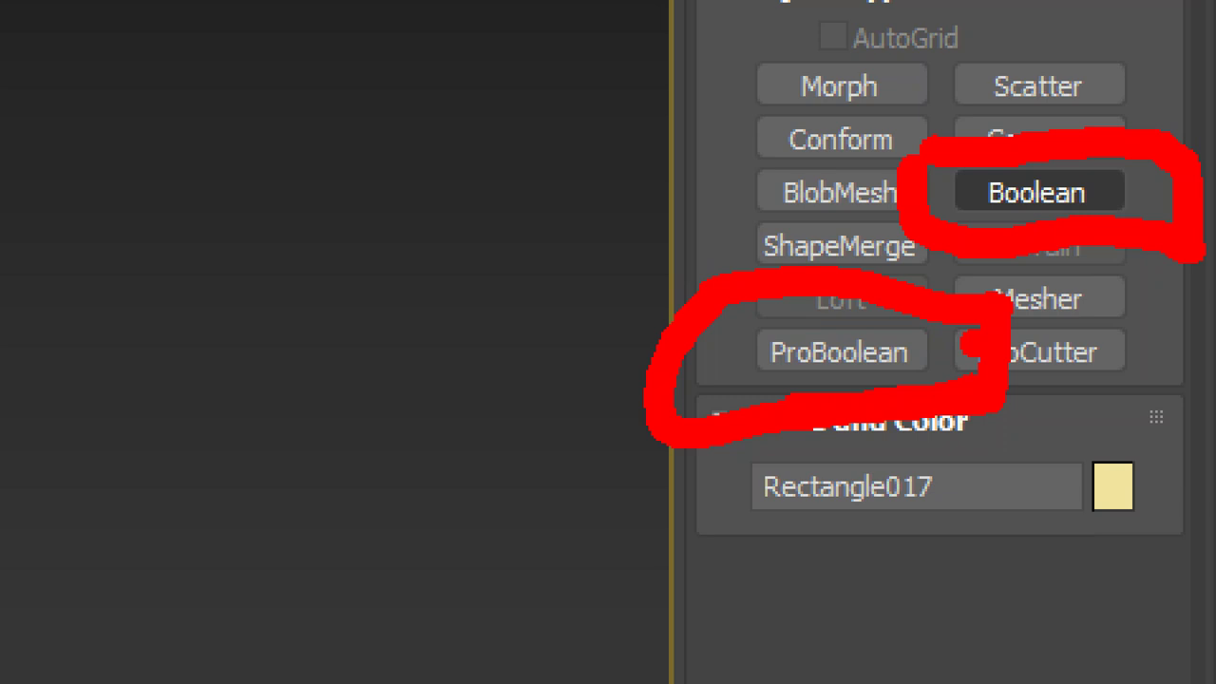
{"action": "left_click_drag", "start_coordinate": [713, 190], "coordinate": [1041, 489]}
{"action": "mouse_move", "coordinate": [879, 237]}
{"action": "left_mouse_down"}
{"action": "mouse_move", "coordinate": [817, 380]}
{"action": "mouse_move", "coordinate": [746, 489]}
{"action": "left_mouse_up"}
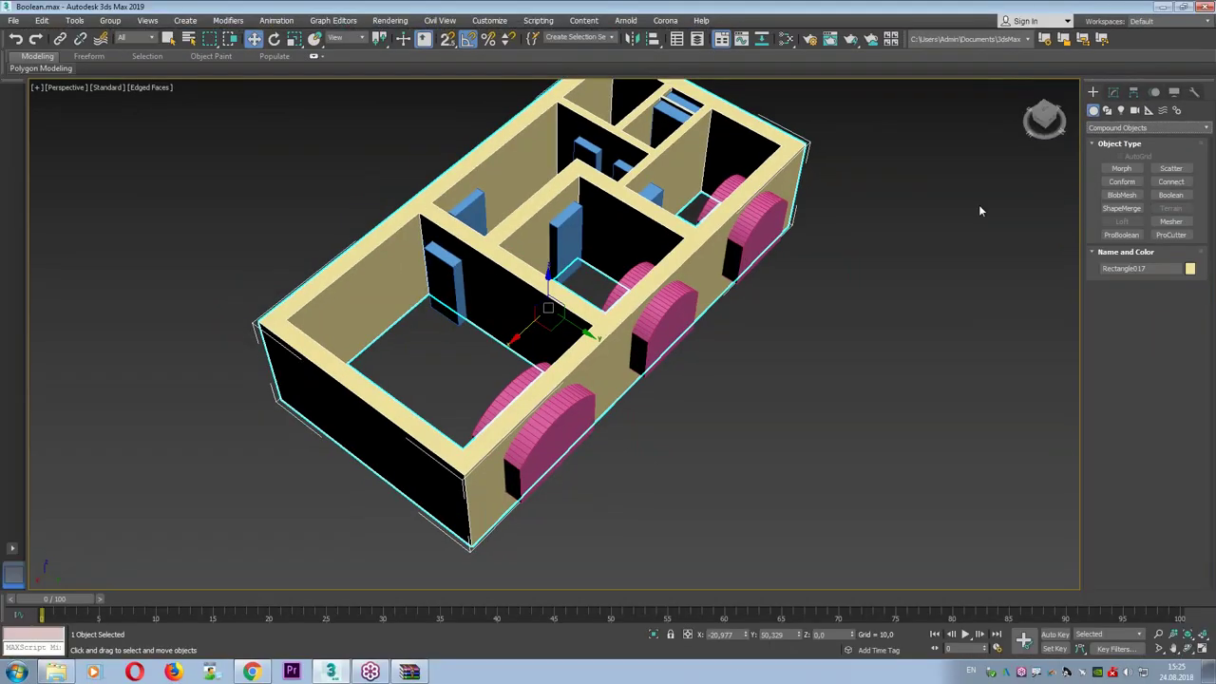
Make Rectangle017 a Boolean with the operation set to Subtract.
{"action": "left_click", "coordinate": [1167, 196]}
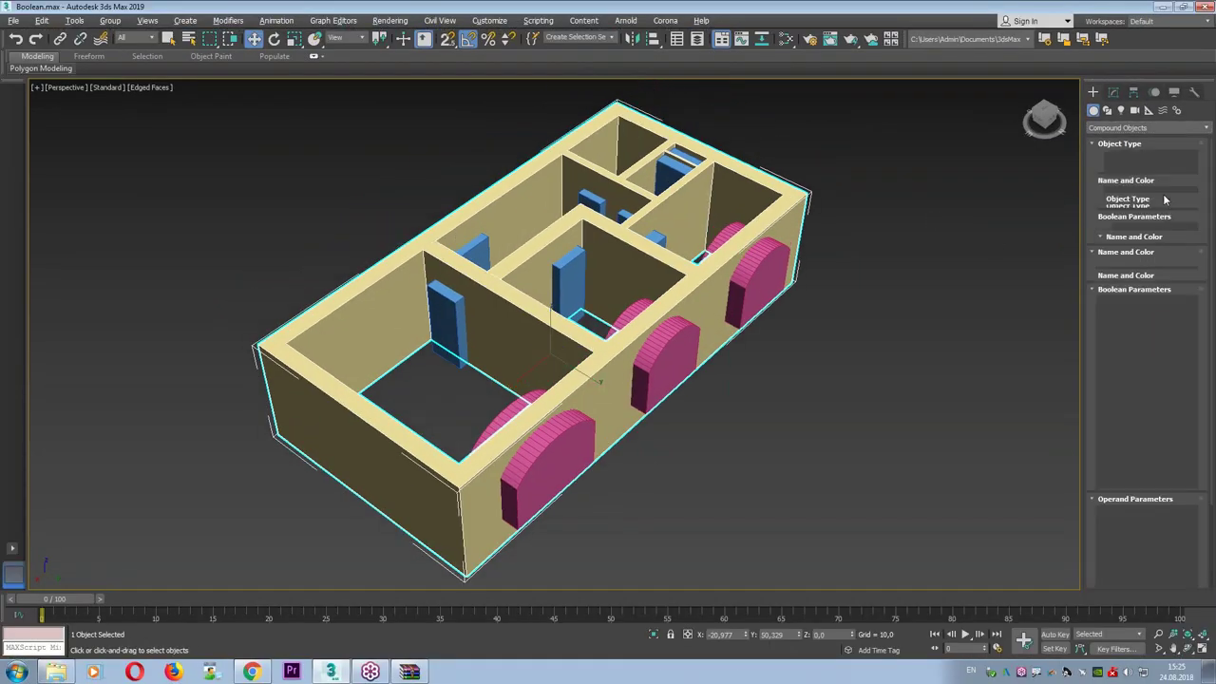
{"action": "scroll", "coordinate": [1112, 371], "scroll_direction": "down", "scroll_amount": 3}
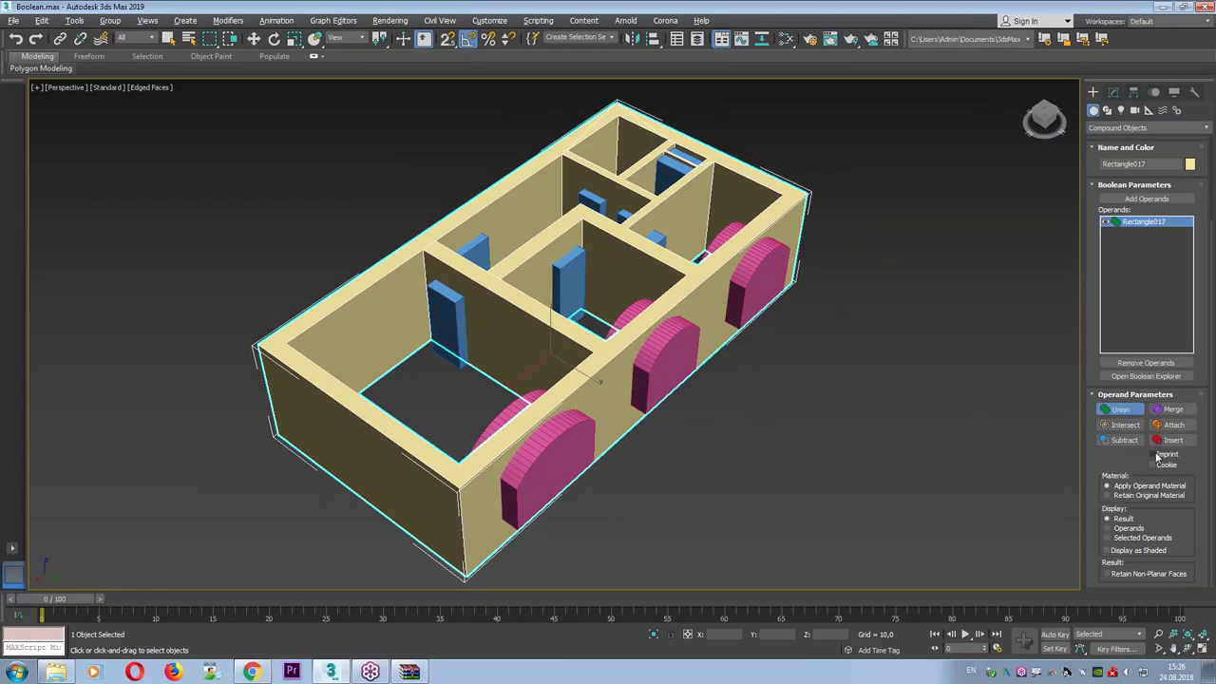
{"action": "left_click", "coordinate": [1124, 440]}
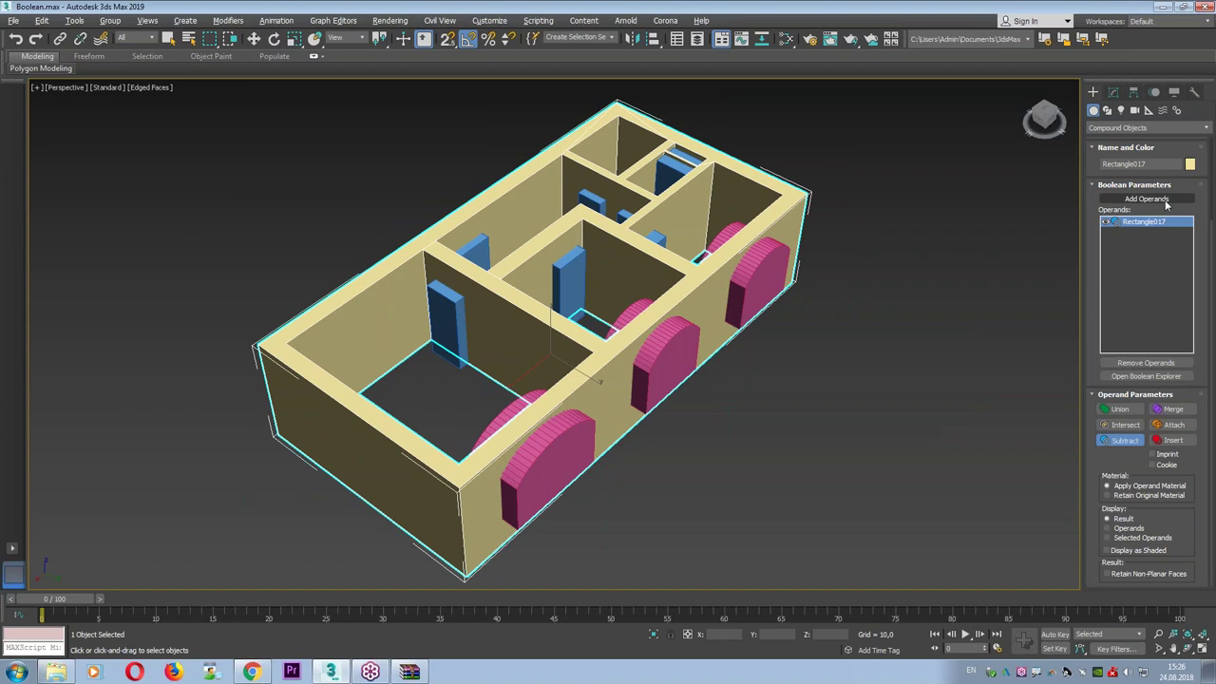
Add the seven door boxes and three arch solids as subtract operands.
{"action": "left_click", "coordinate": [1147, 198]}
{"action": "left_click", "coordinate": [658, 238]}
{"action": "left_click", "coordinate": [672, 173]}
{"action": "left_click", "coordinate": [625, 213]}
{"action": "left_click", "coordinate": [591, 201]}
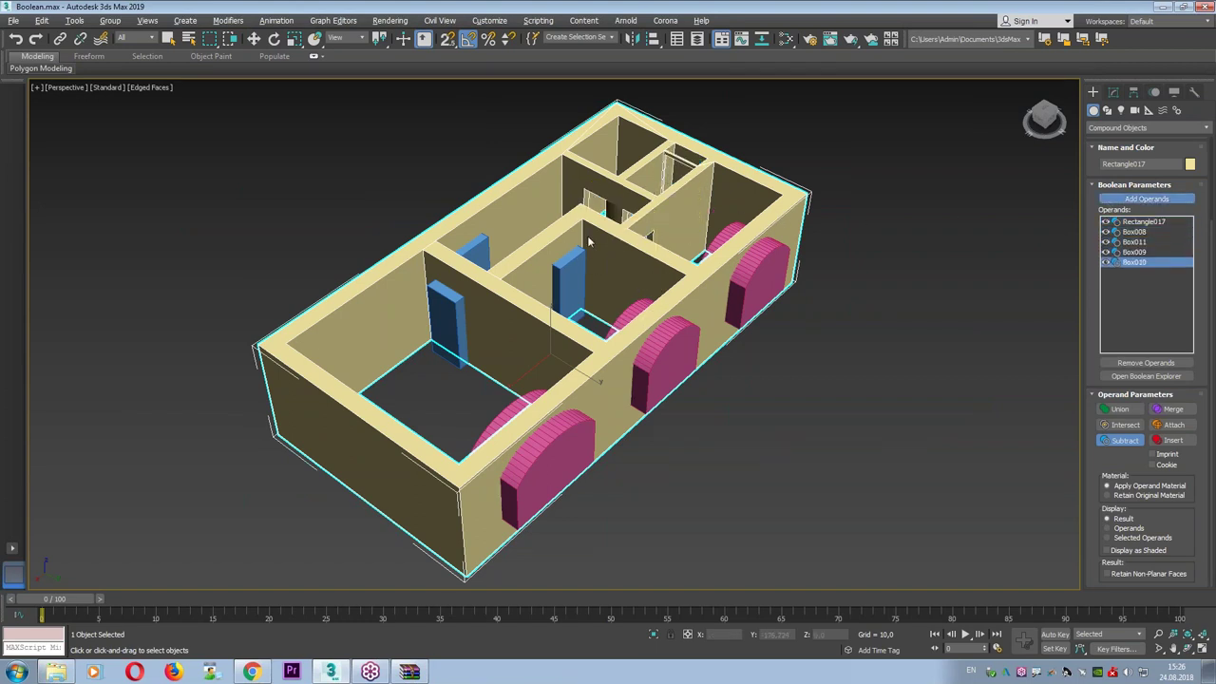
{"action": "left_click", "coordinate": [569, 278]}
{"action": "left_click", "coordinate": [473, 251]}
{"action": "left_click", "coordinate": [446, 324]}
{"action": "left_click", "coordinate": [548, 461]}
{"action": "left_click", "coordinate": [667, 361]}
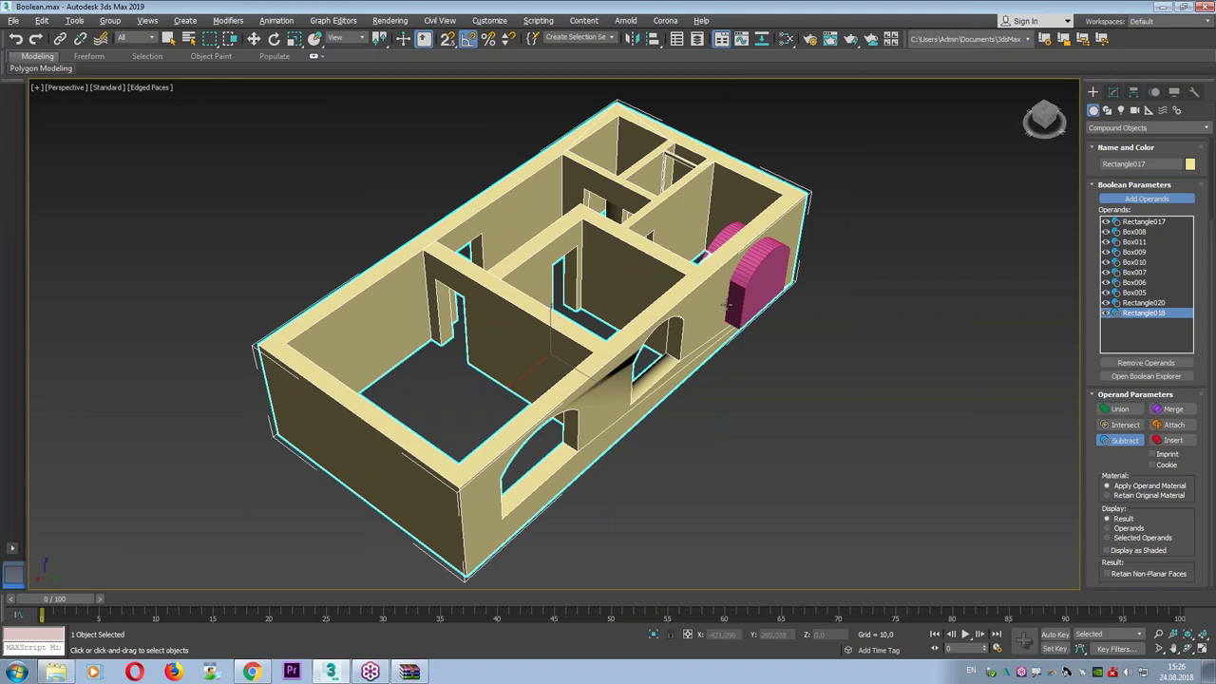
{"action": "left_click", "coordinate": [759, 281]}
{"action": "key", "text": "w"}
{"action": "mouse_move", "coordinate": [734, 422]}
{"action": "middle_mouse_down", "text": "alt"}
{"action": "mouse_move", "coordinate": [563, 288]}
{"action": "mouse_move", "coordinate": [592, 269]}
{"action": "mouse_move", "coordinate": [586, 347]}
{"action": "middle_mouse_up", "text": "alt"}
{"action": "scroll", "coordinate": [564, 288], "scroll_direction": "up", "scroll_amount": 2}
{"action": "scroll", "coordinate": [563, 288], "scroll_direction": "up", "scroll_amount": 3}
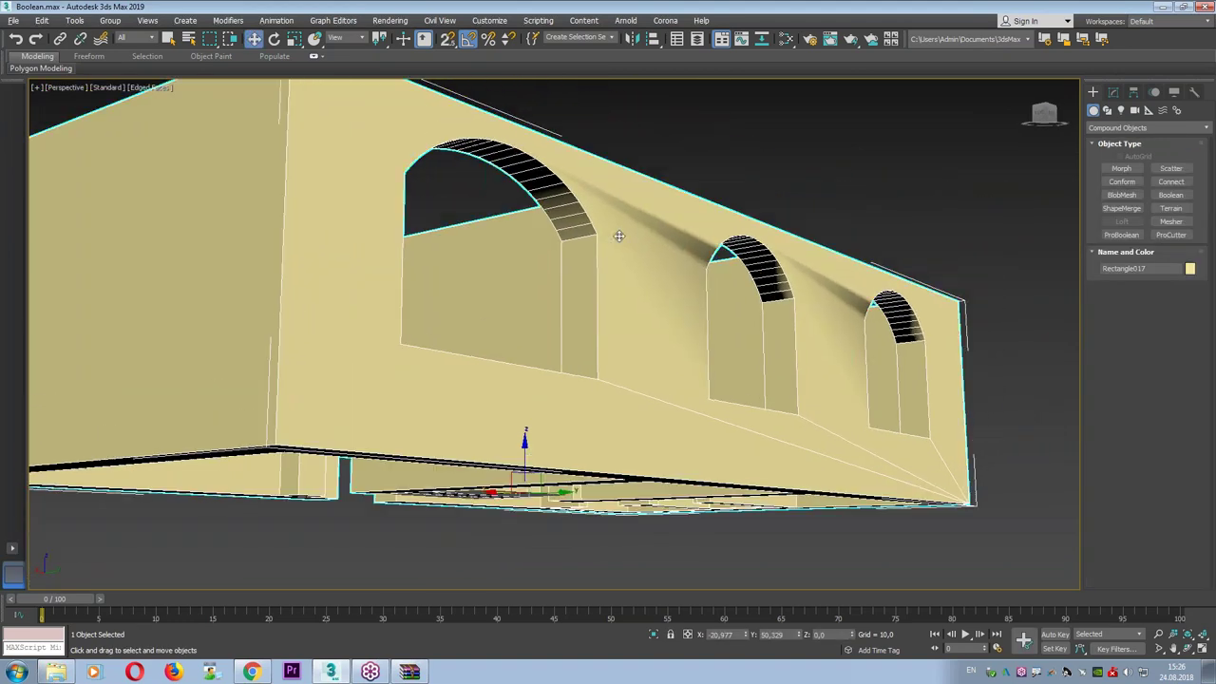
{"action": "scroll", "coordinate": [722, 242], "scroll_direction": "up", "scroll_amount": 5}
{"action": "left_click_drag", "start_coordinate": [691, 193], "coordinate": [794, 176]}
{"action": "left_click_drag", "start_coordinate": [834, 278], "coordinate": [708, 306]}
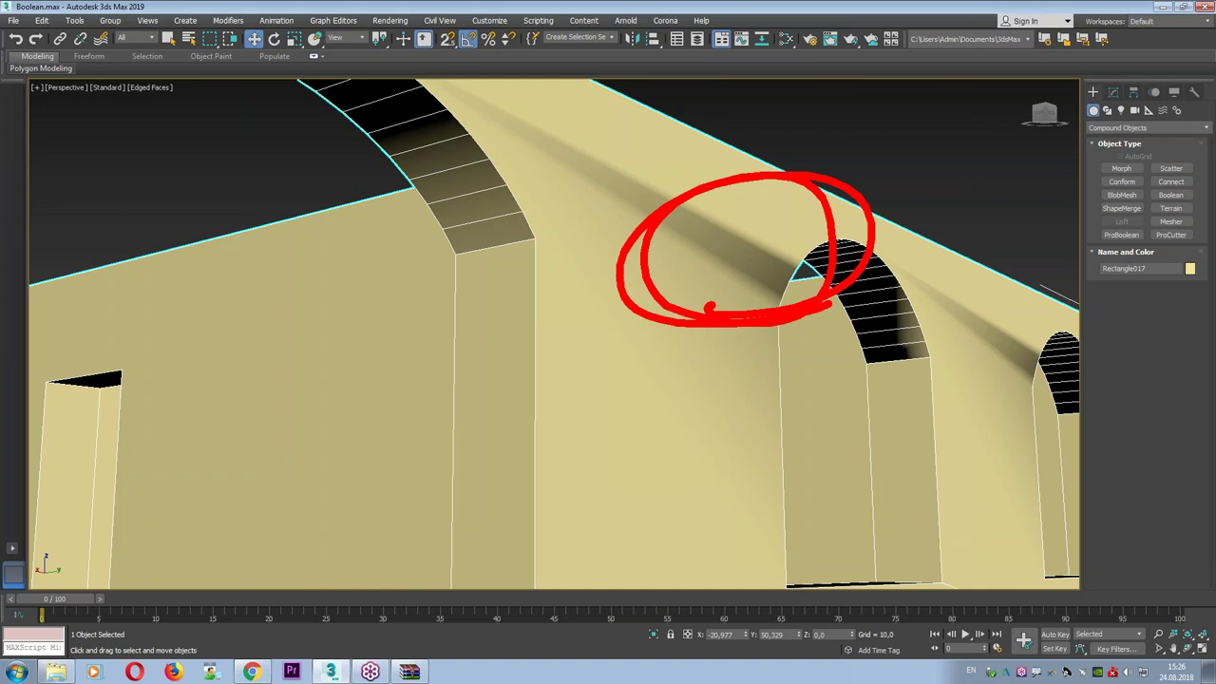
{"action": "scroll", "coordinate": [712, 271], "scroll_direction": "down", "scroll_amount": 2}
{"action": "scroll", "coordinate": [708, 269], "scroll_direction": "up", "scroll_amount": 5}
{"action": "middle_click_drag", "start_coordinate": [708, 269], "coordinate": [643, 394], "text": "alt"}
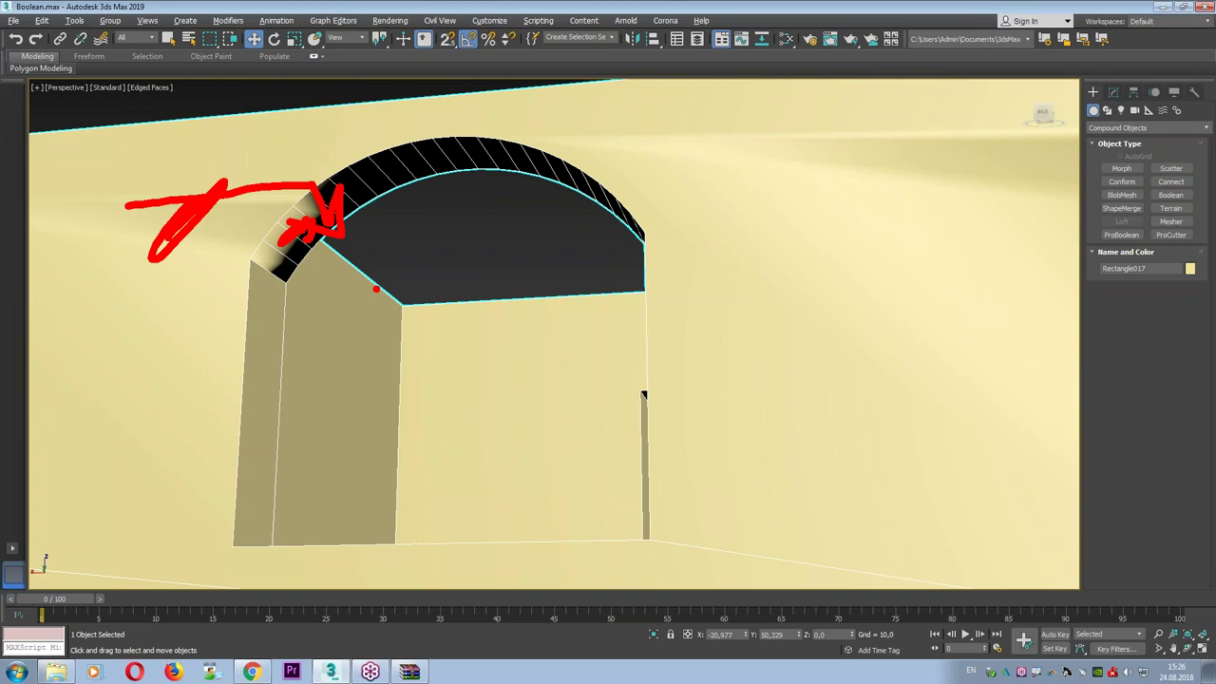
{"action": "key", "text": "Escape"}
{"action": "scroll", "coordinate": [643, 395], "scroll_direction": "down", "scroll_amount": 5}
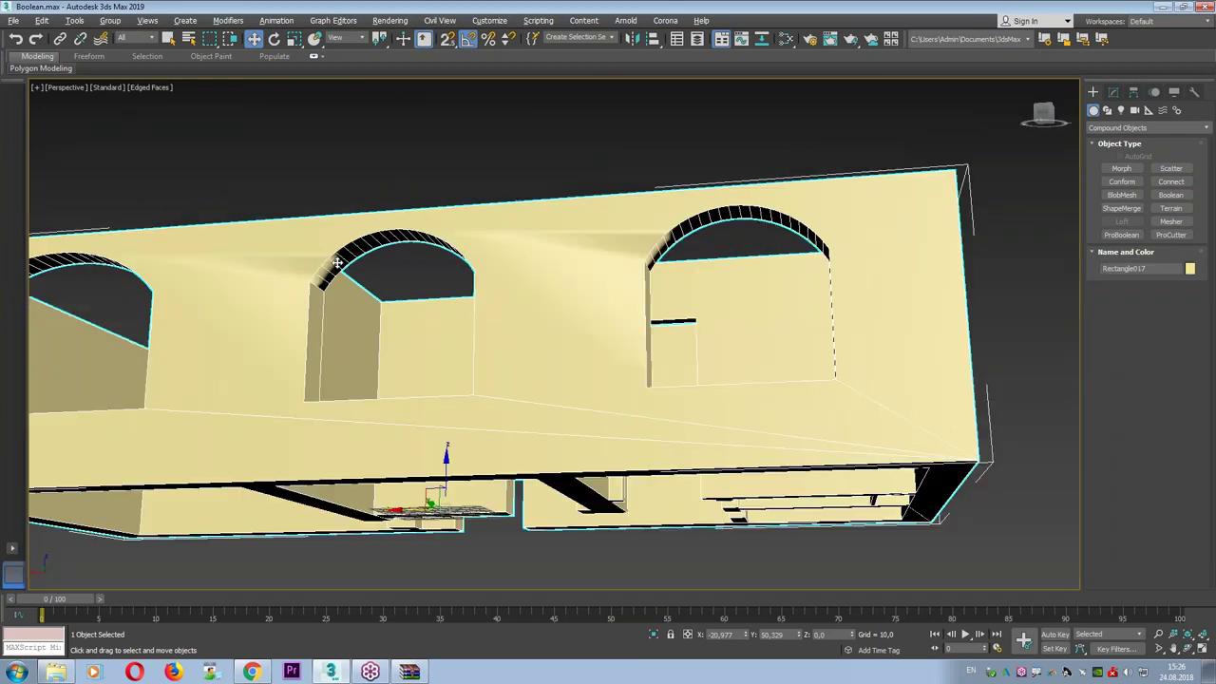
{"action": "mouse_move", "coordinate": [643, 395]}
{"action": "middle_mouse_down", "text": "alt"}
{"action": "mouse_move", "coordinate": [410, 335]}
{"action": "mouse_move", "coordinate": [427, 304]}
{"action": "middle_mouse_up", "text": "alt"}
Add a Smooth modifier from the Modifier List above Rectangle017's Boolean.
{"action": "left_click", "coordinate": [1116, 92]}
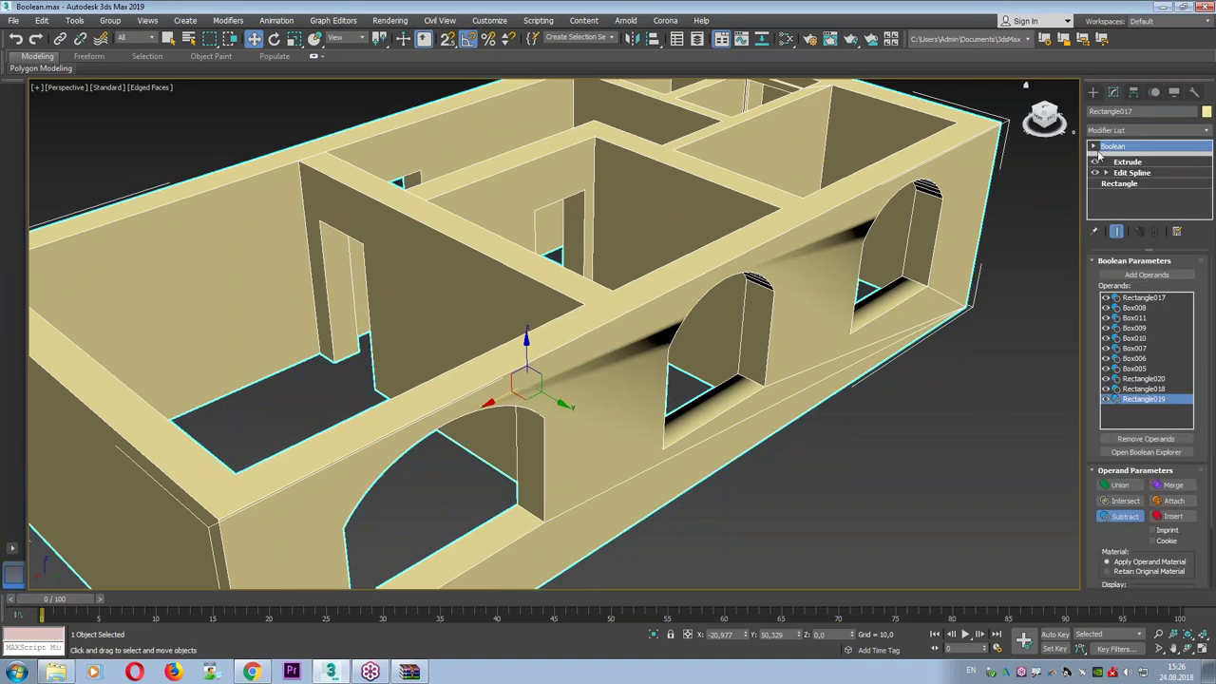
{"action": "scroll", "coordinate": [1141, 546], "scroll_direction": "down", "scroll_amount": 2}
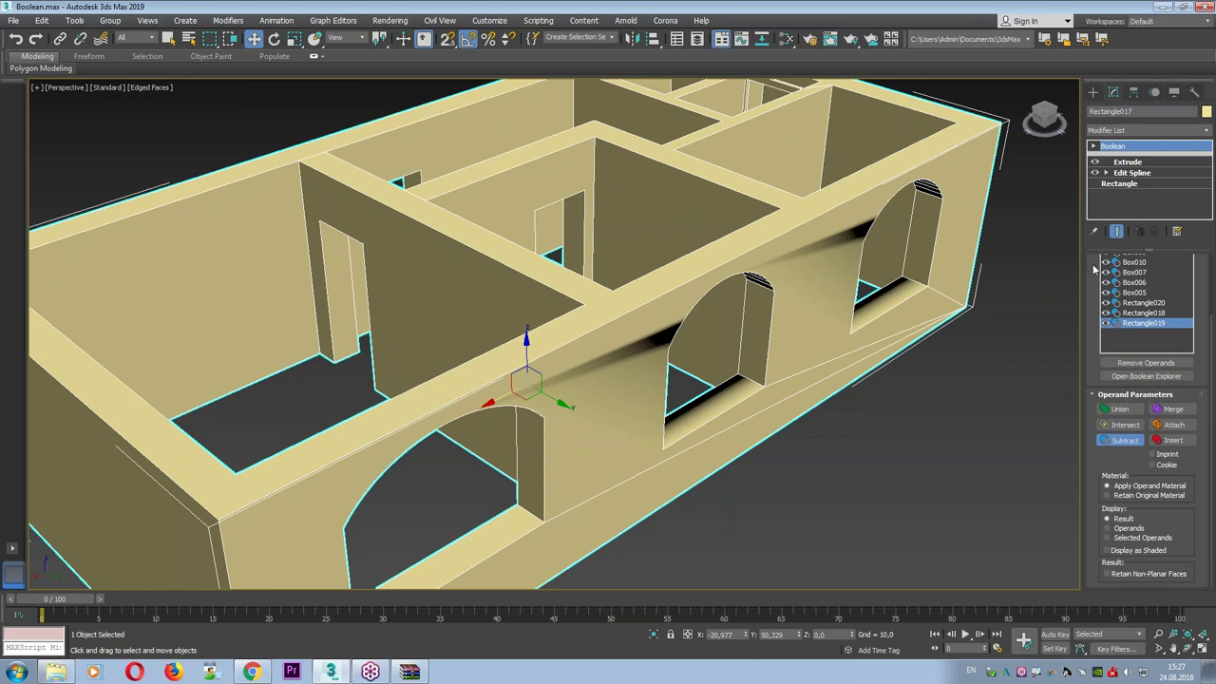
{"action": "scroll", "coordinate": [1095, 271], "scroll_direction": "up", "scroll_amount": 2}
{"action": "scroll", "coordinate": [1097, 273], "scroll_direction": "down", "scroll_amount": 2}
{"action": "left_click", "coordinate": [1147, 130]}
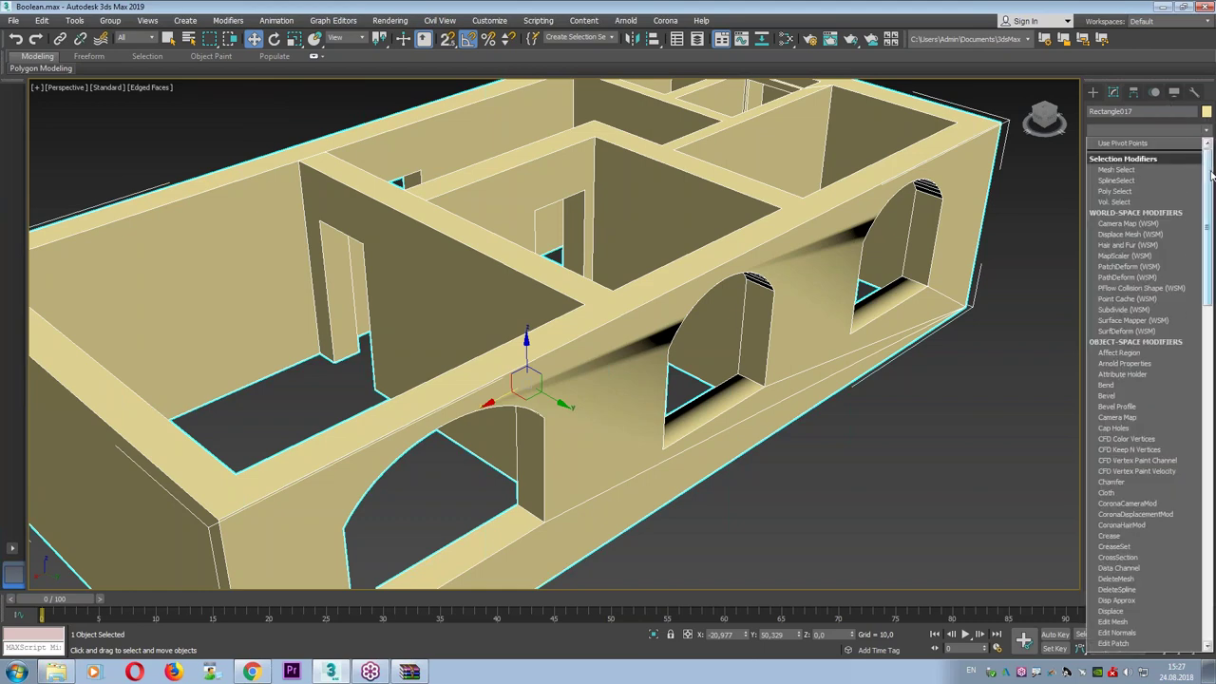
{"action": "left_click_drag", "start_coordinate": [1213, 166], "coordinate": [1184, 418]}
{"action": "scroll", "coordinate": [1183, 409], "scroll_direction": "up", "scroll_amount": 4}
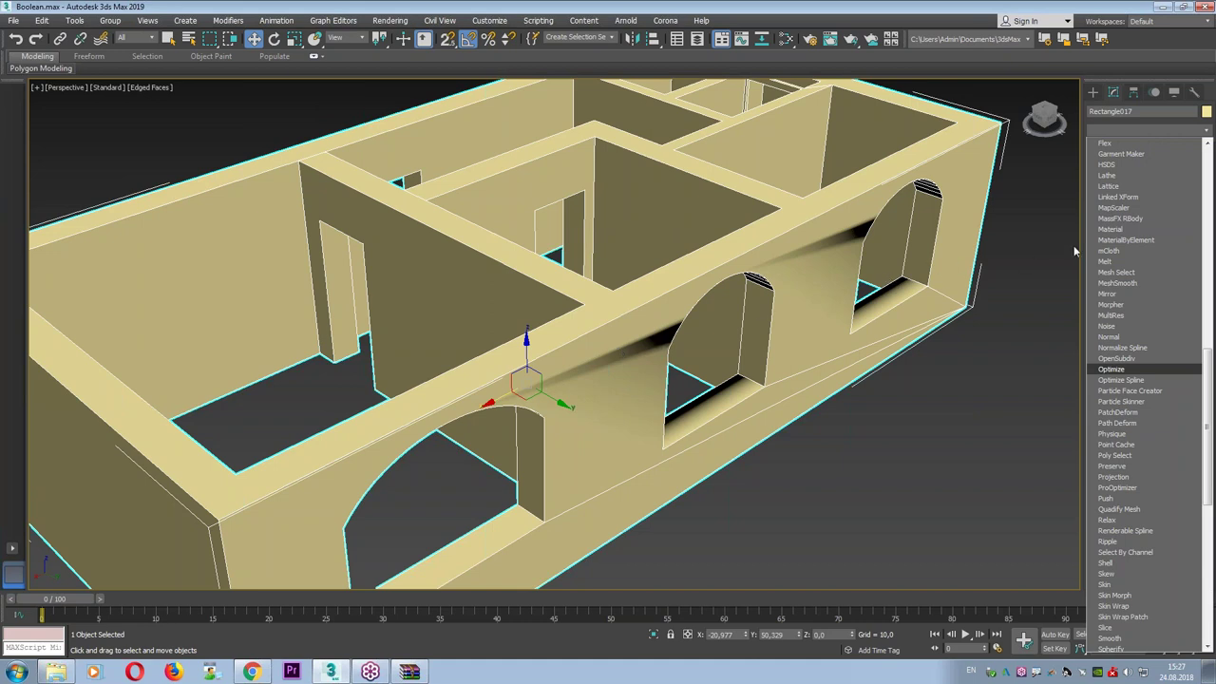
{"action": "scroll", "coordinate": [1136, 497], "scroll_direction": "down", "scroll_amount": 2}
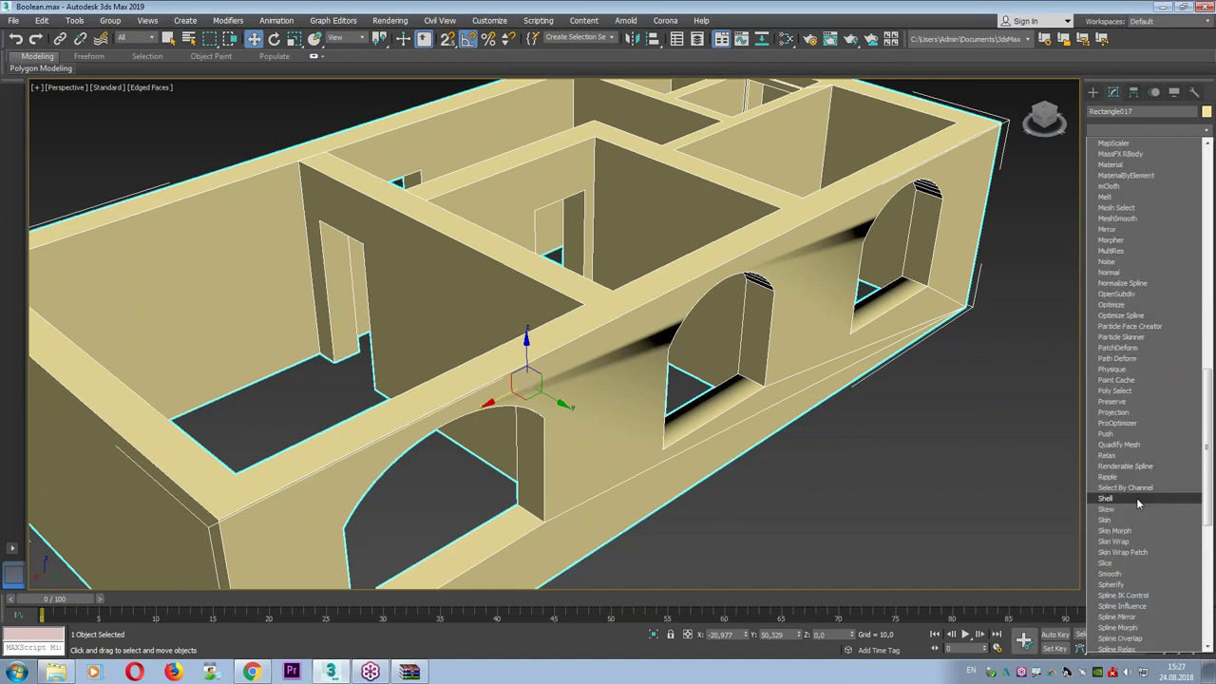
{"action": "left_click", "coordinate": [1123, 573]}
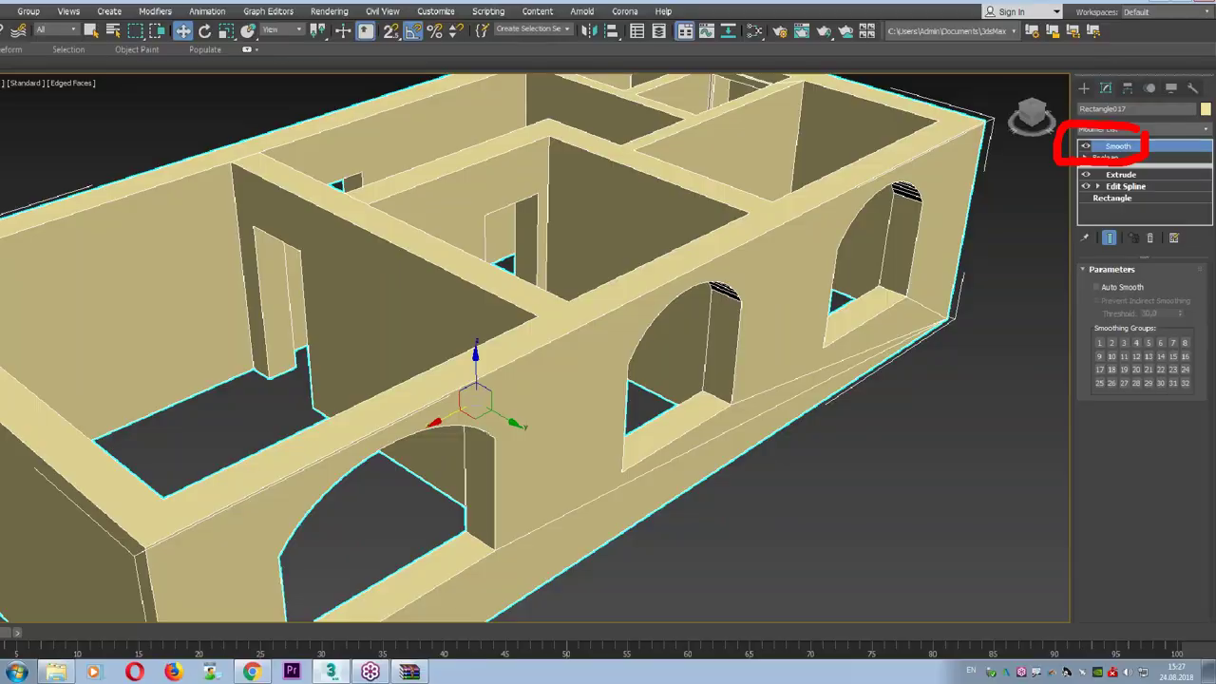
Toggle the Smooth modifier on and off repeatedly to compare the walls' shading.
{"action": "mouse_move", "coordinate": [570, 249]}
{"action": "middle_mouse_down", "text": "alt"}
{"action": "mouse_move", "coordinate": [724, 245]}
{"action": "mouse_move", "coordinate": [653, 233]}
{"action": "middle_mouse_up", "text": "alt"}
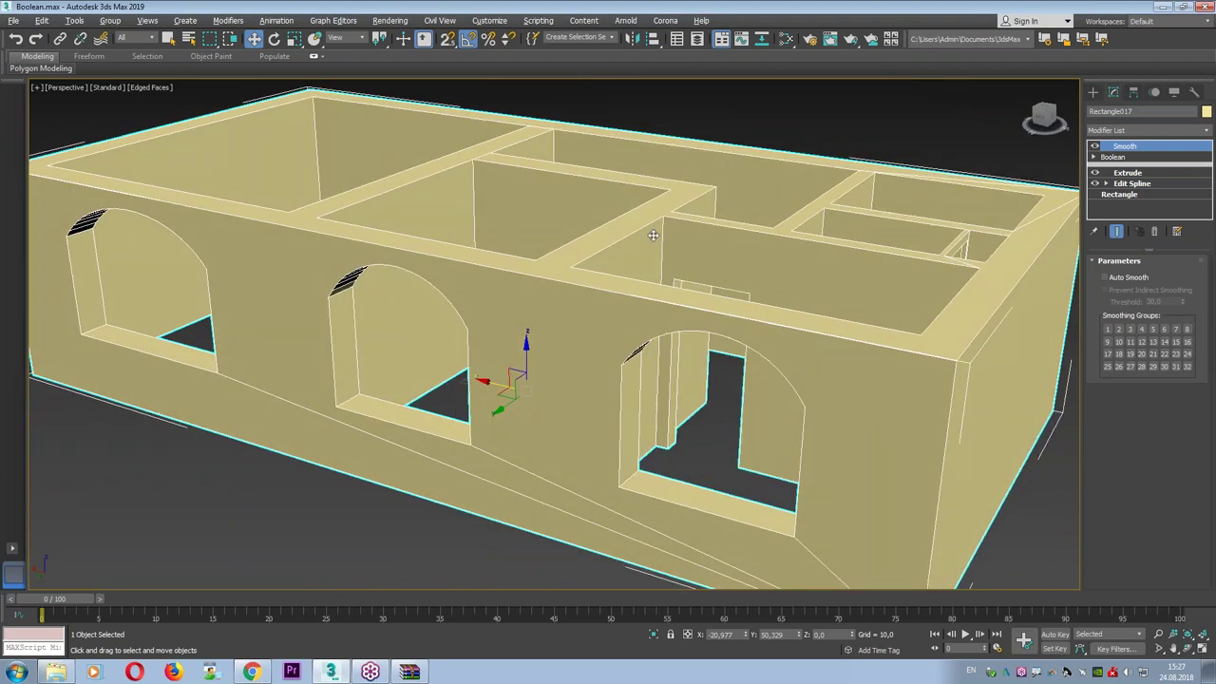
{"action": "left_click", "coordinate": [1095, 146]}
{"action": "left_click", "coordinate": [1096, 146]}
{"action": "left_click", "coordinate": [1095, 146]}
{"action": "left_click", "coordinate": [1095, 146]}
{"action": "left_click", "coordinate": [1096, 147]}
{"action": "left_click", "coordinate": [1095, 147]}
{"action": "left_click", "coordinate": [1095, 146]}
{"action": "left_click", "coordinate": [1095, 147]}
{"action": "scroll", "coordinate": [717, 265], "scroll_direction": "up", "scroll_amount": 3}
Pan and orbit to inspect the arched front wall's shading up close, including underneath.
{"action": "middle_click_drag", "start_coordinate": [717, 265], "coordinate": [717, 206]}
{"action": "mouse_move", "coordinate": [473, 240]}
{"action": "left_mouse_down"}
{"action": "mouse_move", "coordinate": [659, 275]}
{"action": "mouse_move", "coordinate": [899, 352]}
{"action": "left_mouse_up"}
{"action": "left_click_drag", "start_coordinate": [823, 269], "coordinate": [955, 372]}
{"action": "mouse_move", "coordinate": [217, 226]}
{"action": "left_mouse_down"}
{"action": "mouse_move", "coordinate": [591, 285]}
{"action": "mouse_move", "coordinate": [950, 373]}
{"action": "left_mouse_up"}
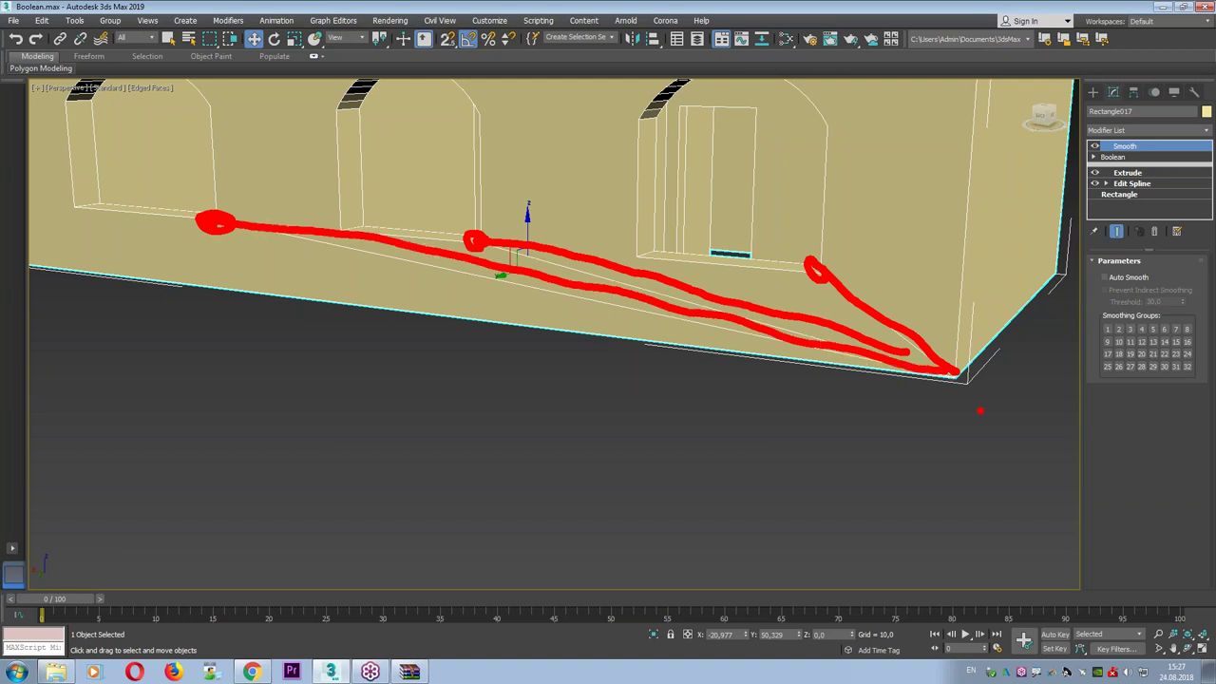
{"action": "mouse_move", "coordinate": [592, 373]}
{"action": "left_mouse_down"}
{"action": "mouse_move", "coordinate": [595, 263]}
{"action": "mouse_move", "coordinate": [732, 196]}
{"action": "mouse_move", "coordinate": [771, 387]}
{"action": "mouse_move", "coordinate": [570, 365]}
{"action": "left_mouse_up"}
{"action": "left_click", "coordinate": [577, 353]}
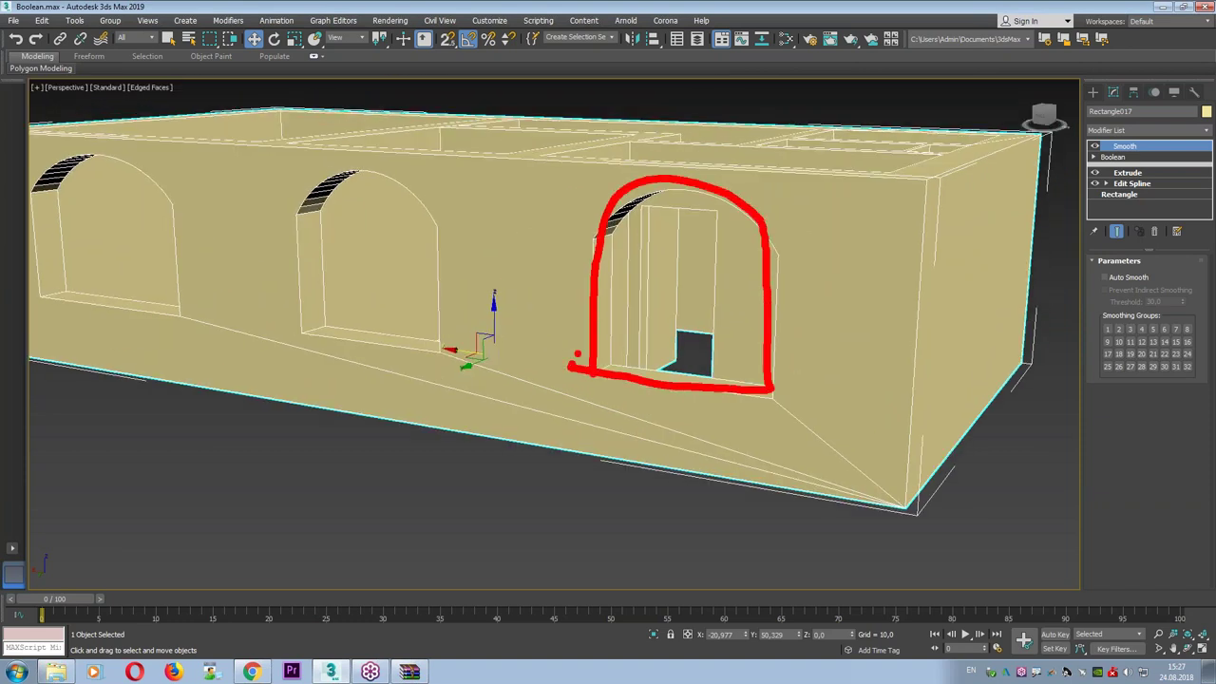
{"action": "mouse_move", "coordinate": [445, 148]}
{"action": "left_mouse_down"}
{"action": "mouse_move", "coordinate": [905, 177]}
{"action": "mouse_move", "coordinate": [914, 471]}
{"action": "mouse_move", "coordinate": [490, 479]}
{"action": "mouse_move", "coordinate": [194, 408]}
{"action": "left_mouse_up"}
{"action": "mouse_move", "coordinate": [766, 391]}
{"action": "left_mouse_down"}
{"action": "mouse_move", "coordinate": [788, 399]}
{"action": "mouse_move", "coordinate": [920, 535]}
{"action": "left_mouse_up"}
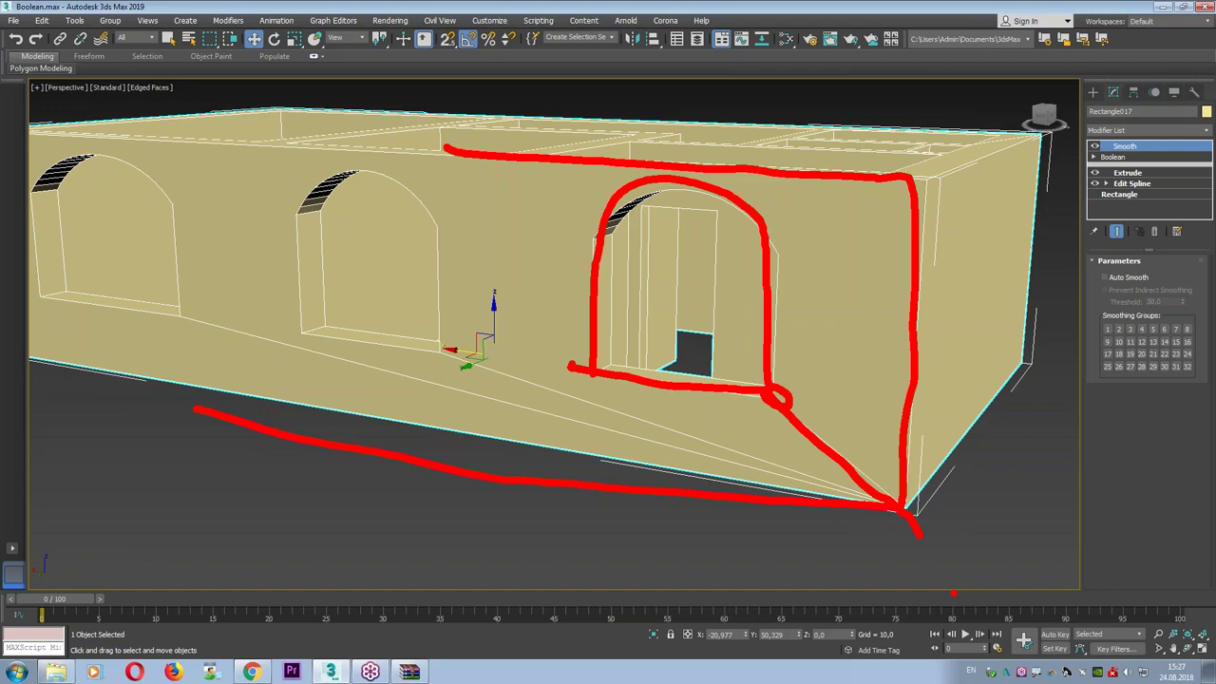
{"action": "key", "text": "Escape"}
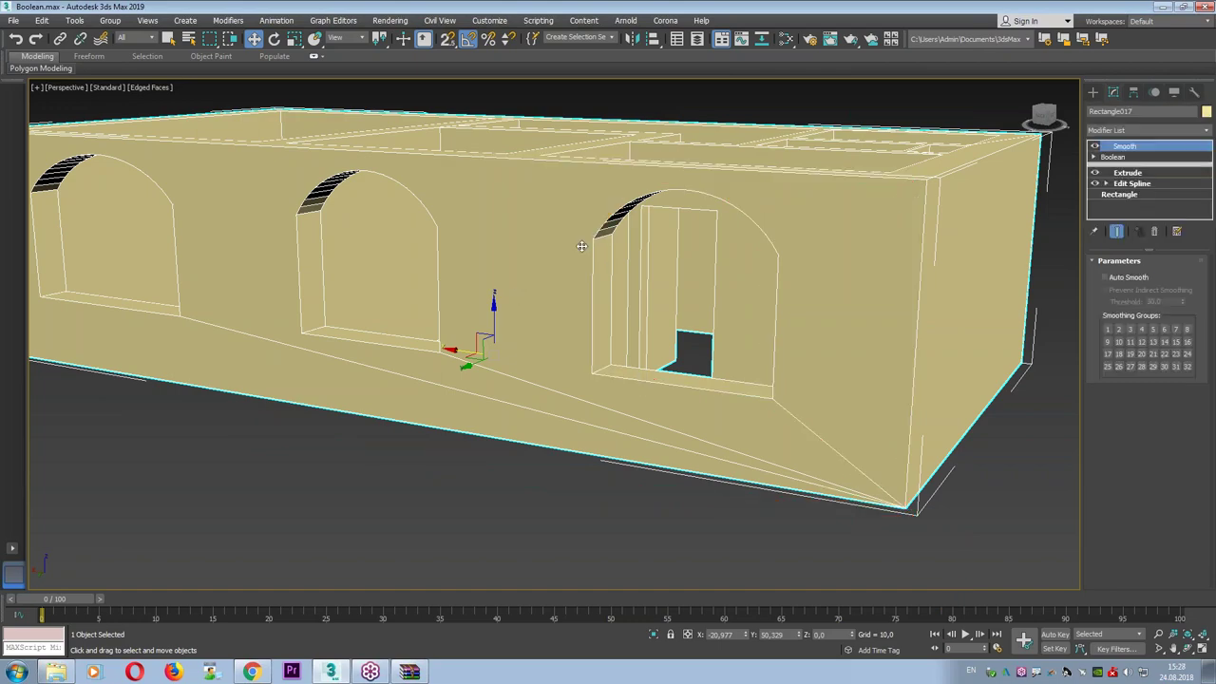
{"action": "mouse_move", "coordinate": [678, 255]}
{"action": "middle_mouse_down", "text": "alt"}
{"action": "mouse_move", "coordinate": [748, 499]}
{"action": "mouse_move", "coordinate": [551, 314]}
{"action": "middle_mouse_up", "text": "alt"}
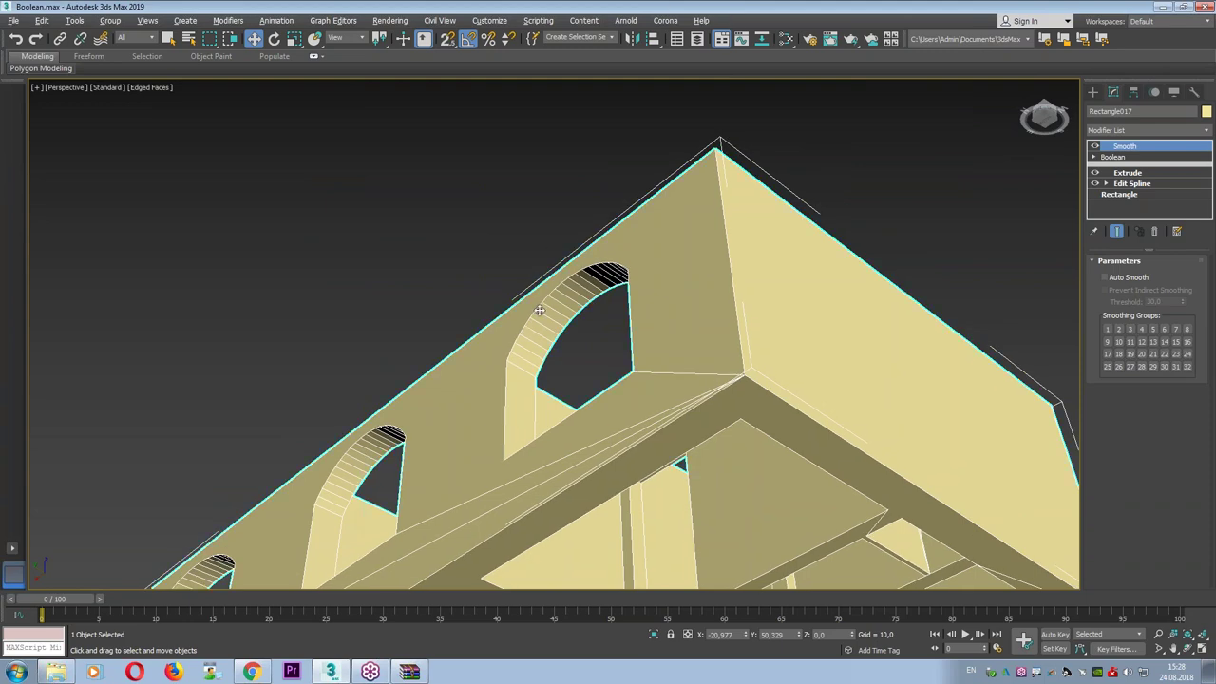
{"action": "scroll", "coordinate": [546, 318], "scroll_direction": "up", "scroll_amount": 5}
{"action": "scroll", "coordinate": [551, 314], "scroll_direction": "up", "scroll_amount": 2}
{"action": "key", "text": "F4"}
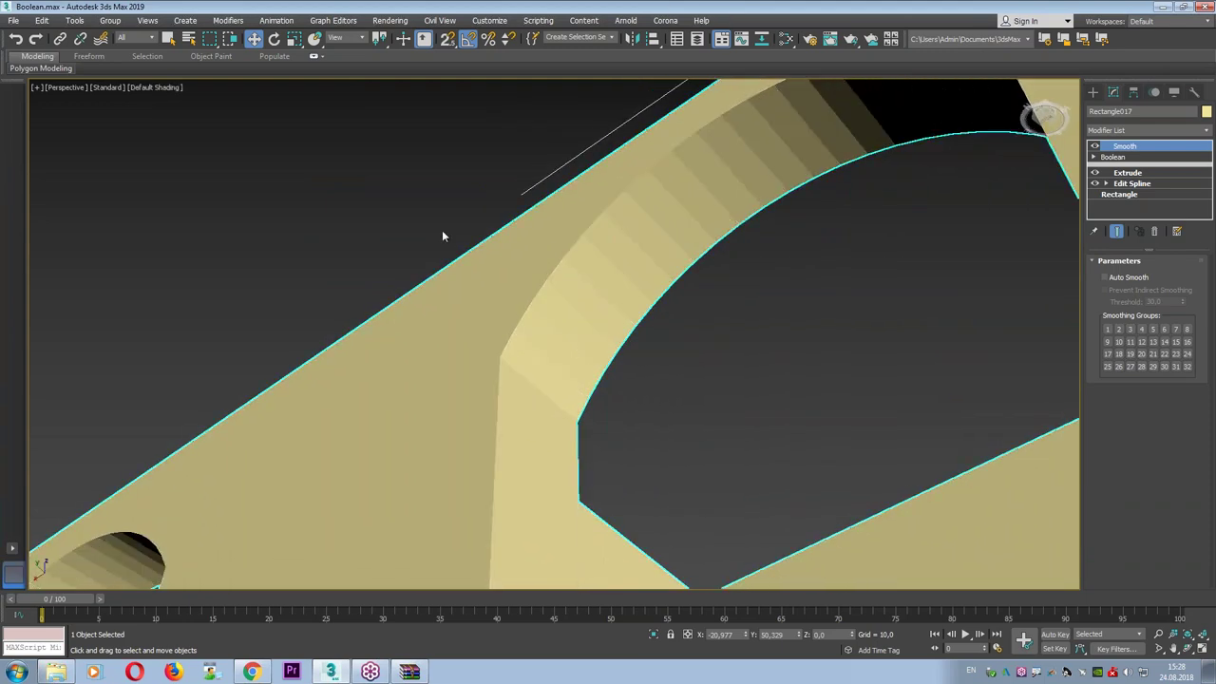
{"action": "scroll", "coordinate": [442, 230], "scroll_direction": "down", "scroll_amount": 3}
{"action": "middle_click_drag", "start_coordinate": [393, 174], "coordinate": [386, 187]}
{"action": "scroll", "coordinate": [384, 183], "scroll_direction": "down", "scroll_amount": 1}
{"action": "scroll", "coordinate": [453, 213], "scroll_direction": "up", "scroll_amount": 3}
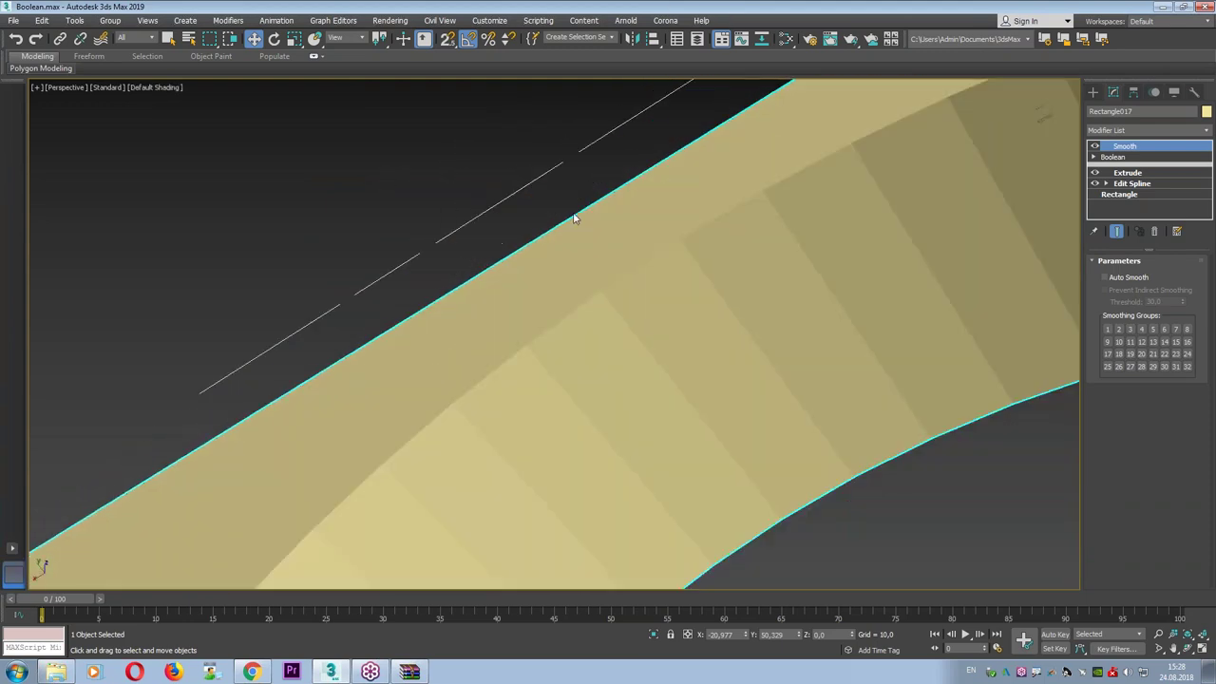
{"action": "scroll", "coordinate": [571, 158], "scroll_direction": "up", "scroll_amount": 1}
{"action": "scroll", "coordinate": [513, 188], "scroll_direction": "up", "scroll_amount": 2}
{"action": "middle_click_drag", "start_coordinate": [513, 188], "coordinate": [529, 190]}
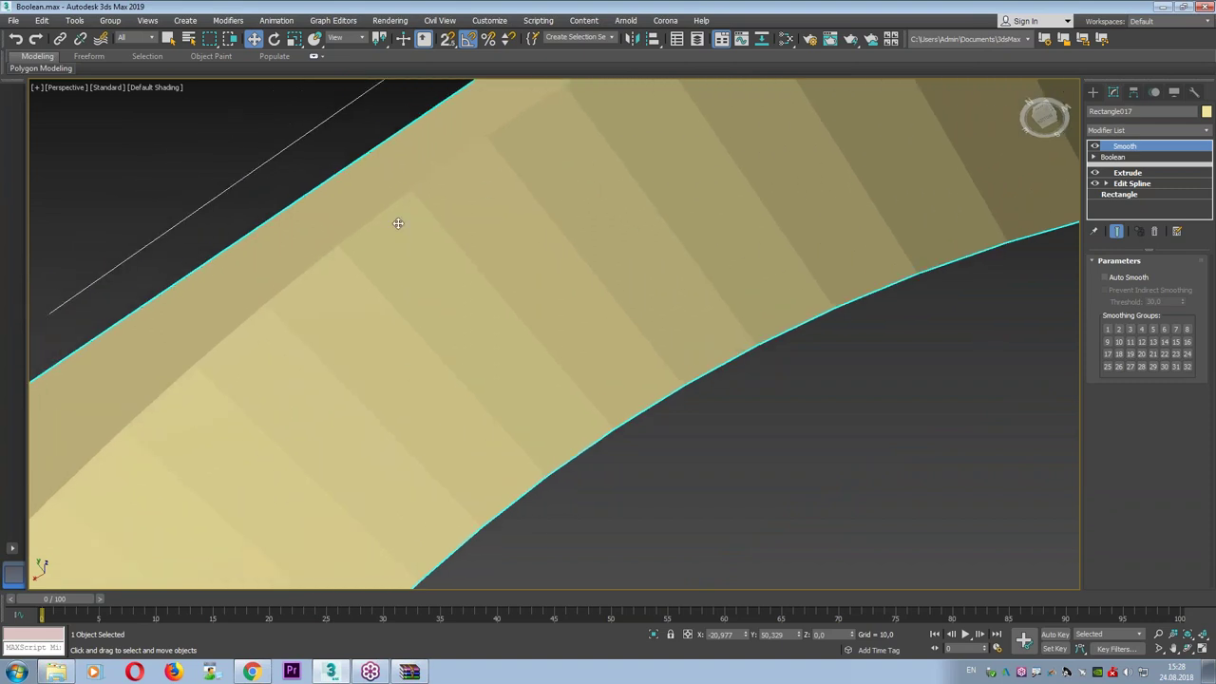
{"action": "left_click_drag", "start_coordinate": [320, 240], "coordinate": [513, 484]}
{"action": "left_click_drag", "start_coordinate": [381, 242], "coordinate": [573, 423]}
{"action": "left_click_drag", "start_coordinate": [472, 193], "coordinate": [576, 345]}
{"action": "left_click_drag", "start_coordinate": [532, 124], "coordinate": [689, 343]}
{"action": "left_click_drag", "start_coordinate": [603, 123], "coordinate": [769, 323]}
{"action": "left_click_drag", "start_coordinate": [755, 141], "coordinate": [831, 224]}
{"action": "key", "text": "Escape"}
{"action": "key", "text": "ctrl+1"}
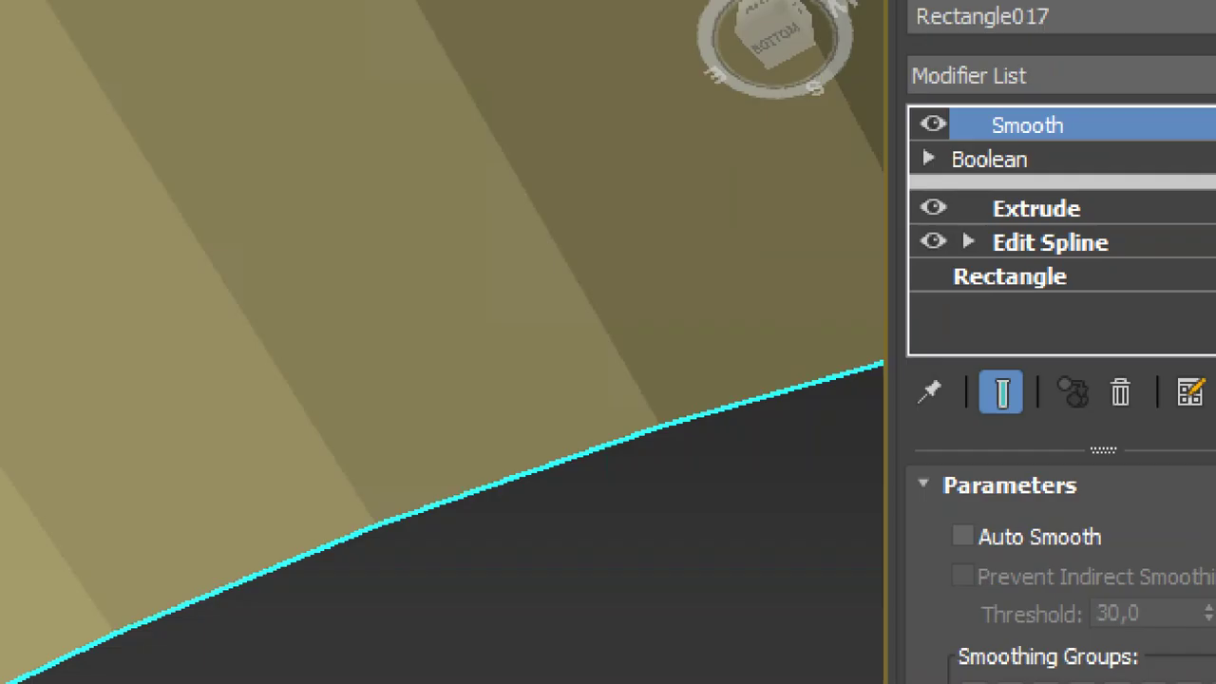
{"action": "left_click_drag", "start_coordinate": [1090, 154], "coordinate": [1096, 168]}
{"action": "left_click_drag", "start_coordinate": [895, 209], "coordinate": [871, 202]}
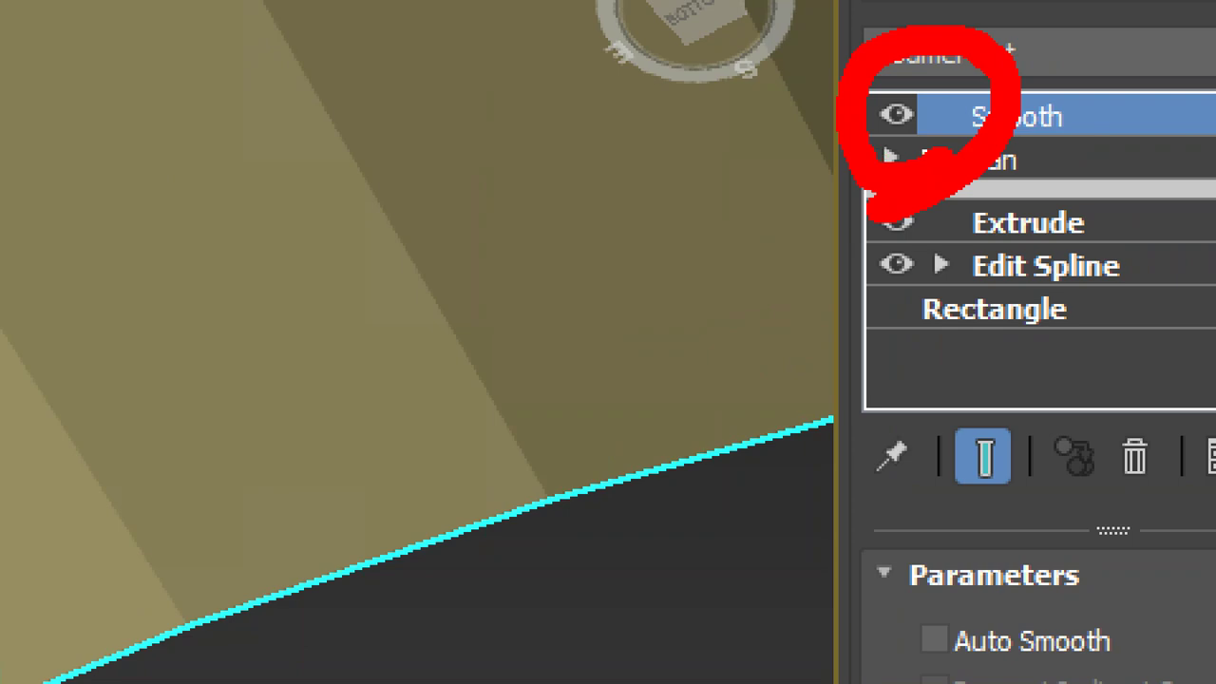
{"action": "key", "text": "Escape"}
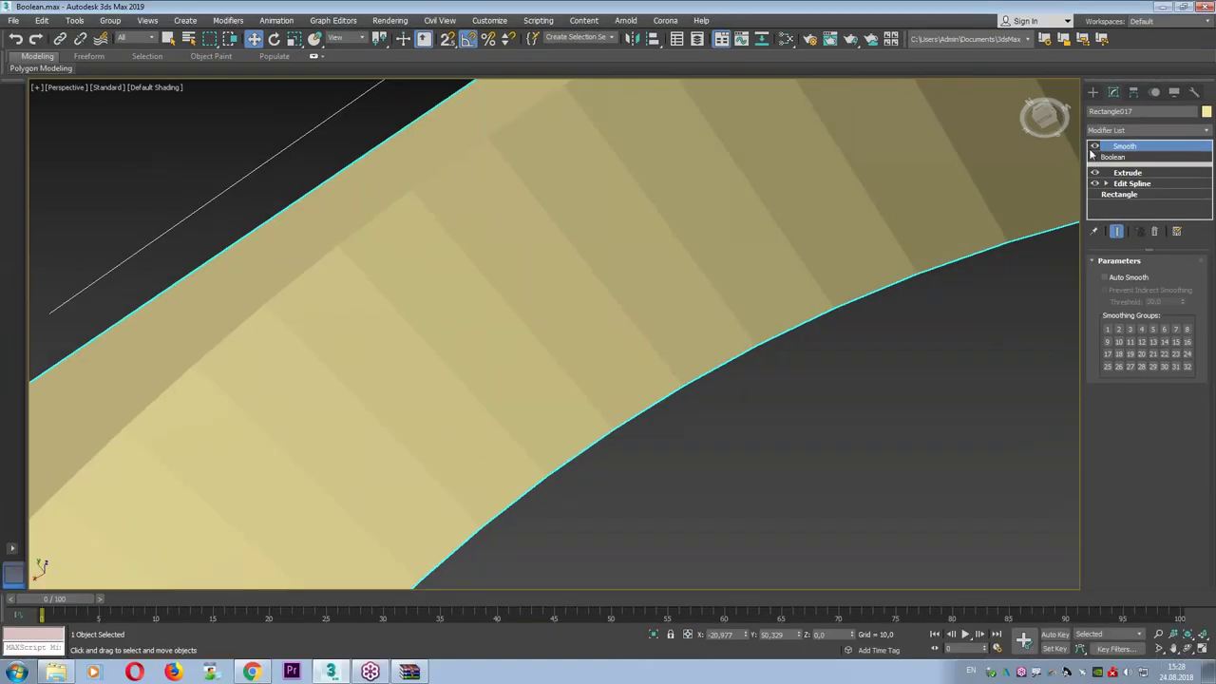
{"action": "left_click", "coordinate": [1094, 146]}
{"action": "key", "text": "ctrl+2"}
{"action": "mouse_move", "coordinate": [918, 130]}
{"action": "left_mouse_down"}
{"action": "mouse_move", "coordinate": [795, 343]}
{"action": "mouse_move", "coordinate": [1045, 204]}
{"action": "left_mouse_up"}
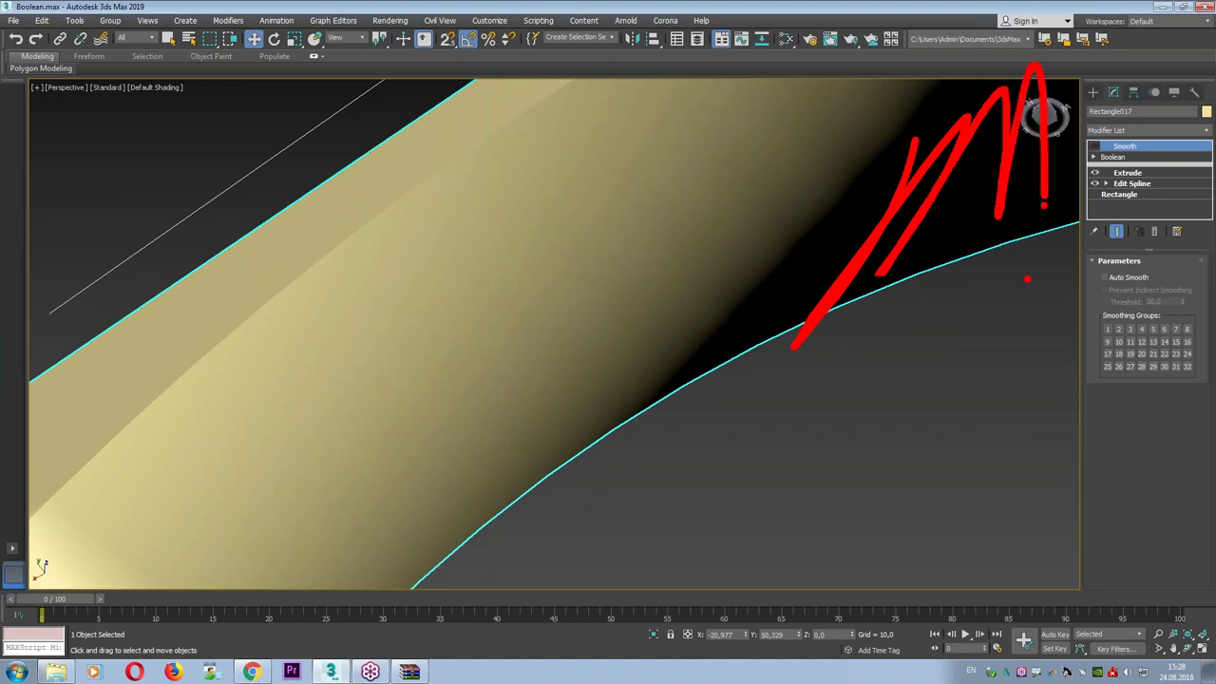
{"action": "key", "text": "Escape"}
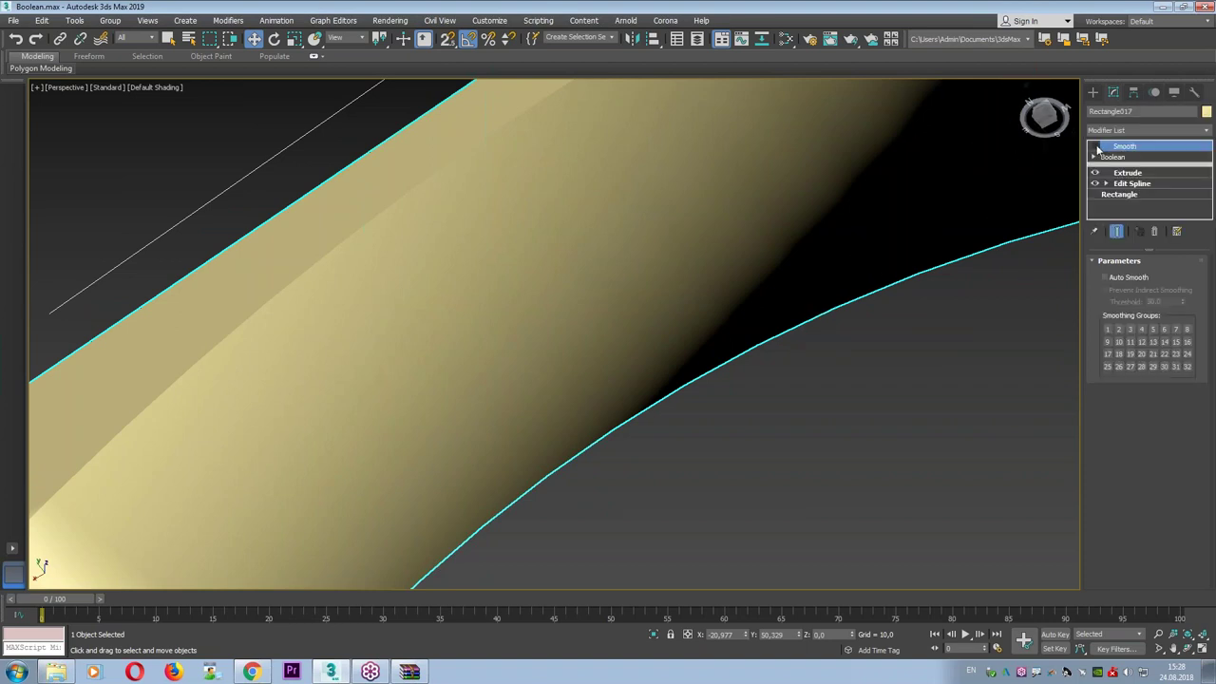
{"action": "left_click", "coordinate": [1095, 147]}
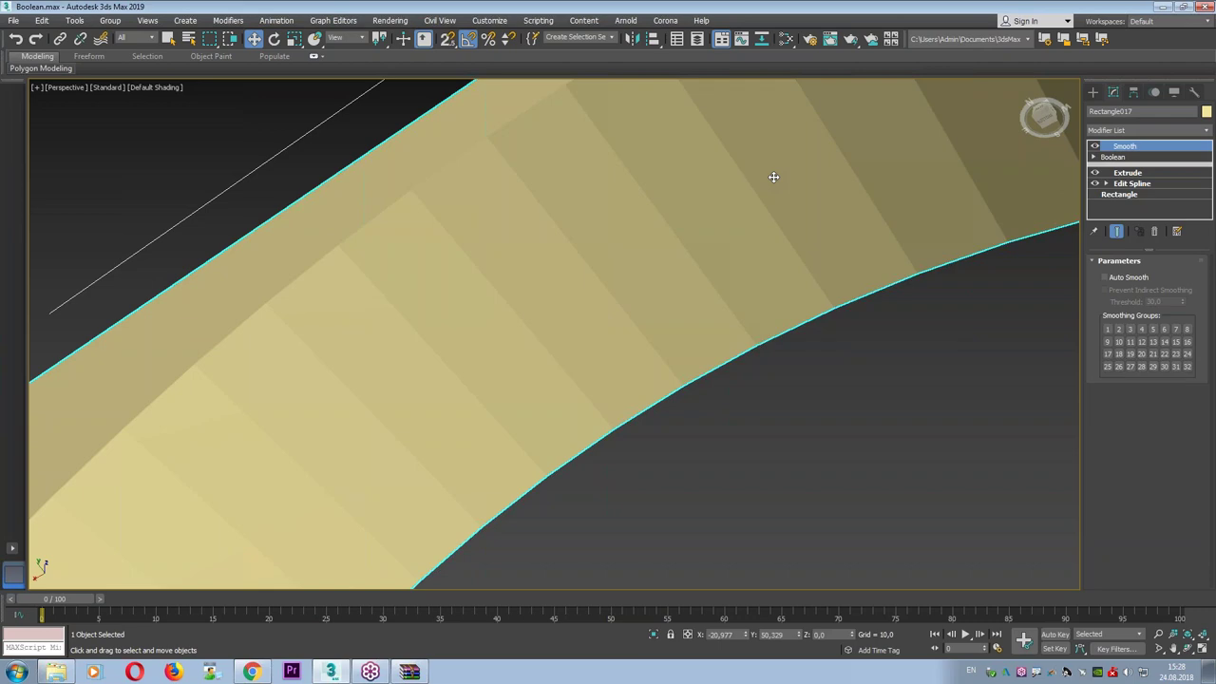
{"action": "key", "text": "ctrl+1"}
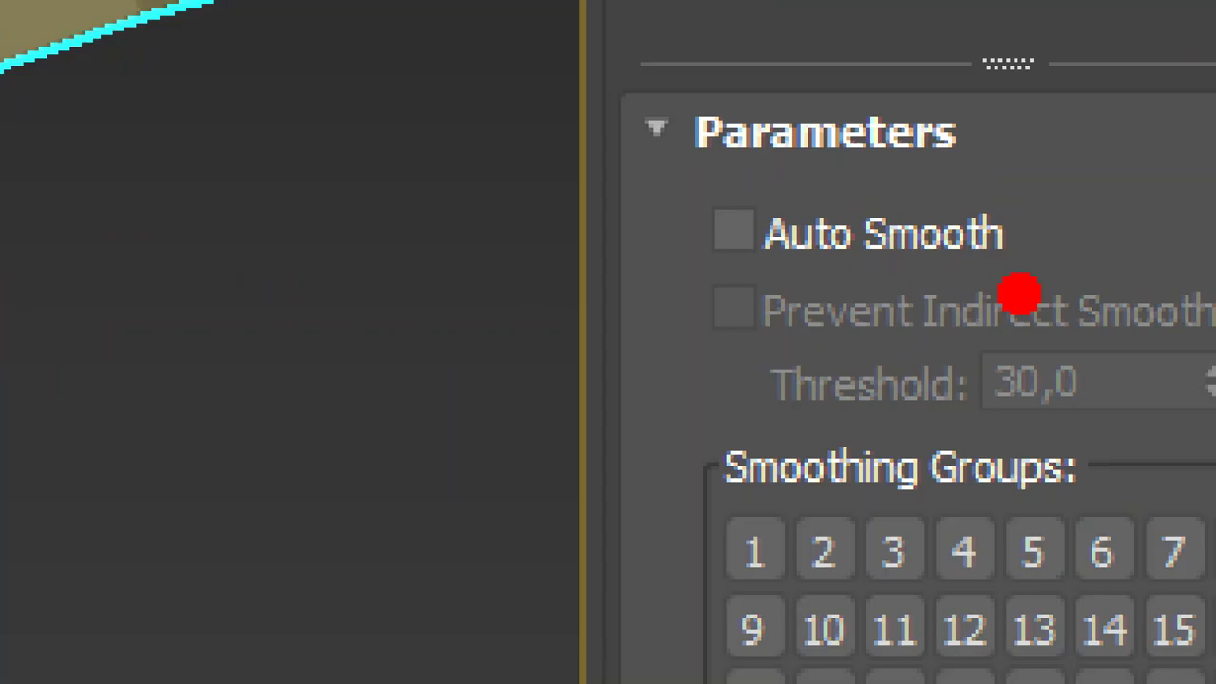
Check Auto Smooth on Rectangle017 and lower its Threshold from 30 to 15.
{"action": "mouse_move", "coordinate": [514, 266]}
{"action": "left_mouse_down"}
{"action": "mouse_move", "coordinate": [1192, 104]}
{"action": "mouse_move", "coordinate": [380, 109]}
{"action": "mouse_move", "coordinate": [437, 319]}
{"action": "left_mouse_up"}
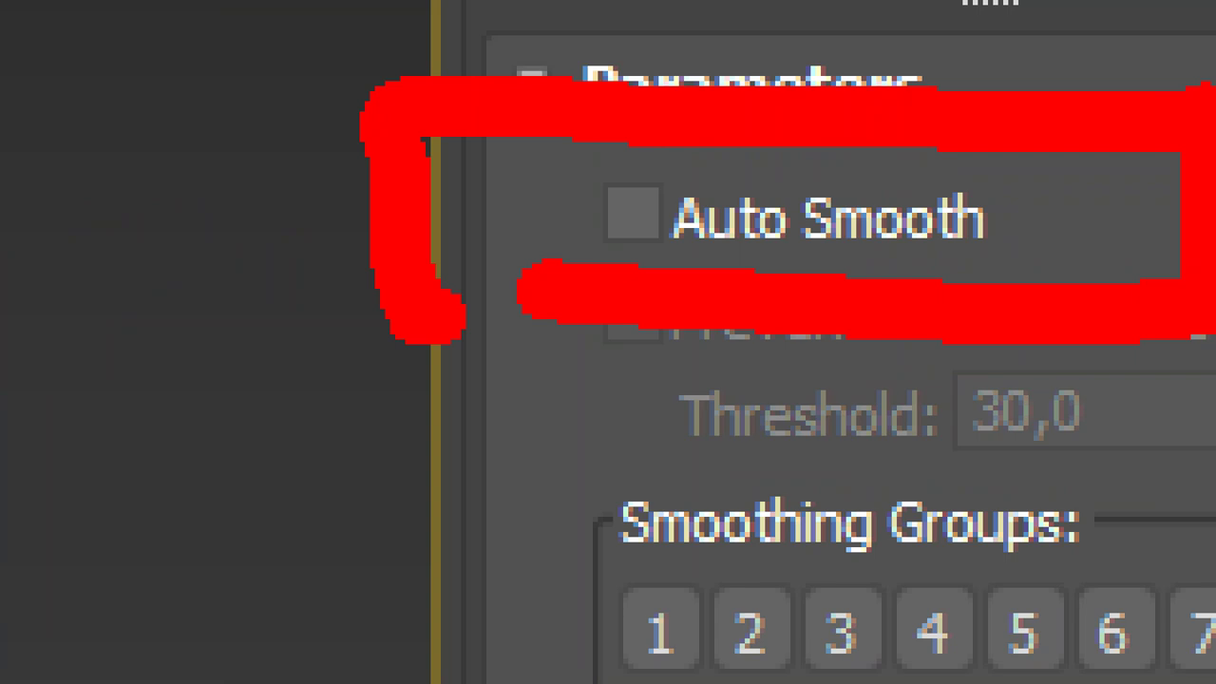
{"action": "key", "text": "Escape"}
{"action": "left_click", "coordinate": [1104, 276]}
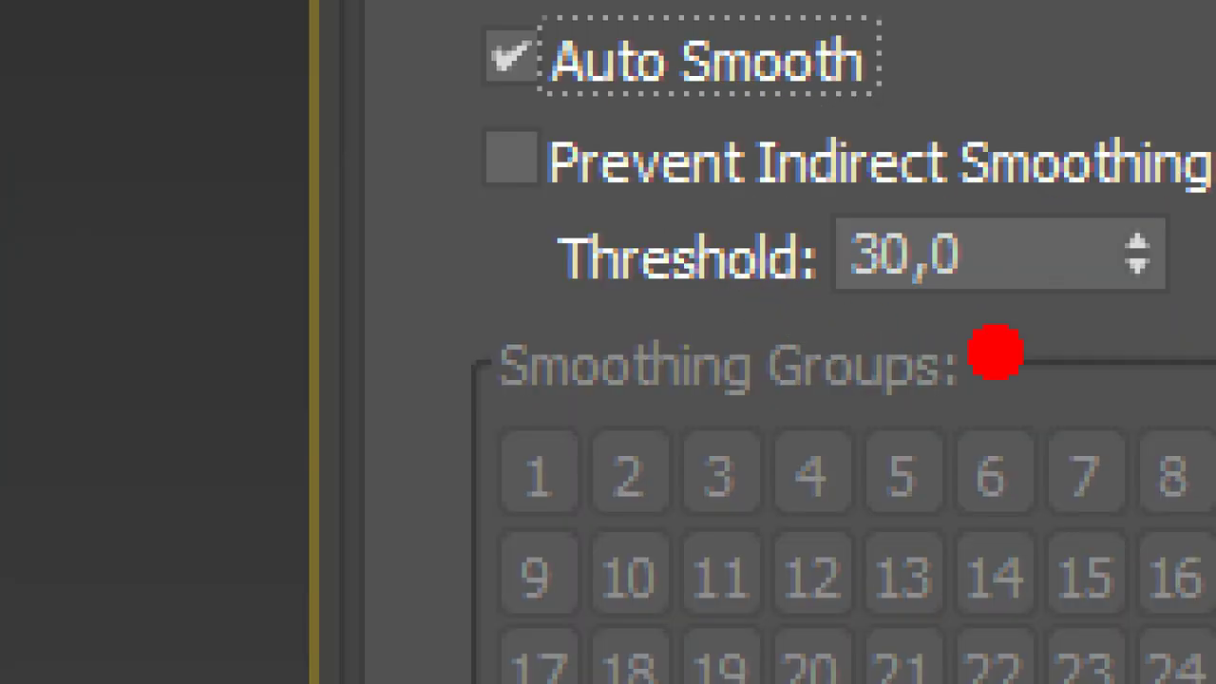
{"action": "mouse_move", "coordinate": [995, 361]}
{"action": "left_mouse_down"}
{"action": "mouse_move", "coordinate": [1207, 185]}
{"action": "mouse_move", "coordinate": [950, 442]}
{"action": "left_mouse_up"}
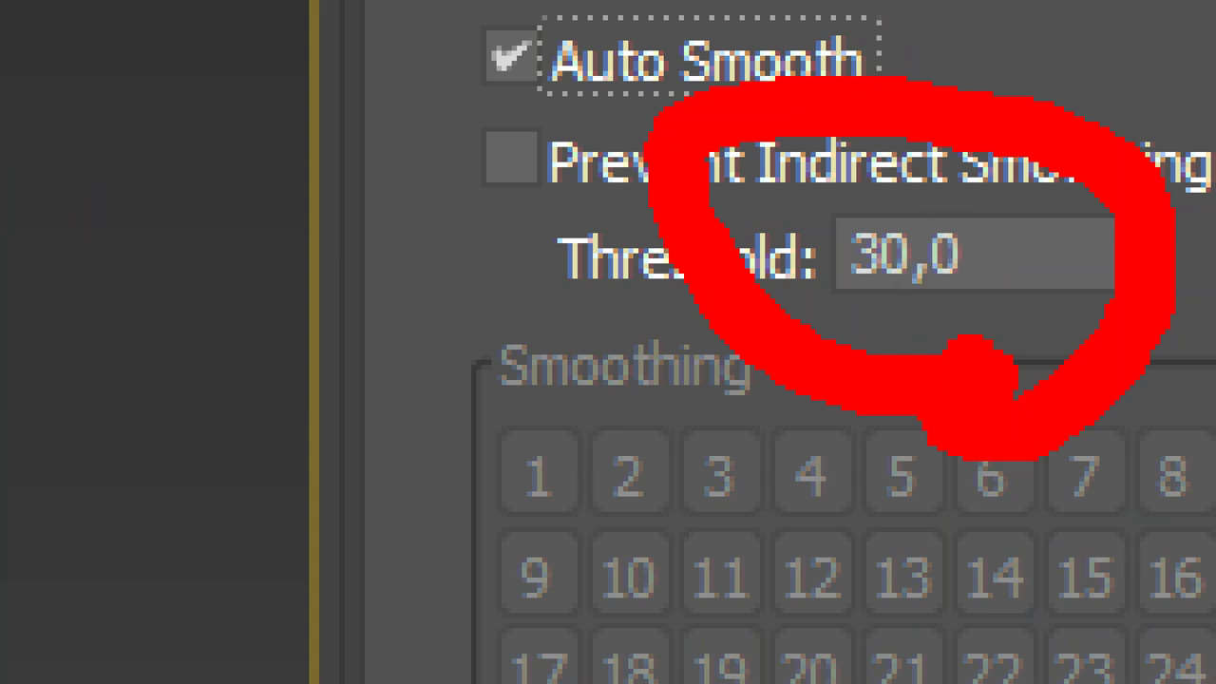
{"action": "key", "text": "Escape"}
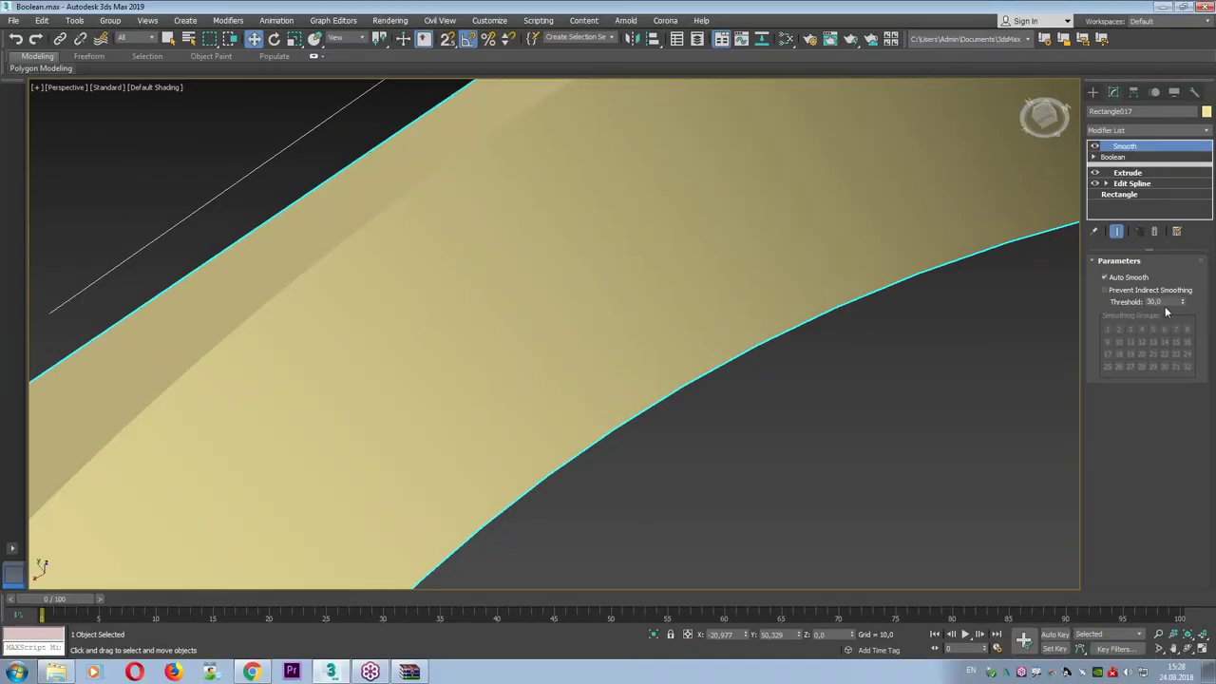
{"action": "double_click", "coordinate": [1153, 301]}
{"action": "type", "text": "15"}
{"action": "key", "text": "Return"}
Toggle the Smooth effect and Auto Smooth off and on to compare arch shading, leaving both on.
{"action": "scroll", "coordinate": [875, 299], "scroll_direction": "down", "scroll_amount": 3}
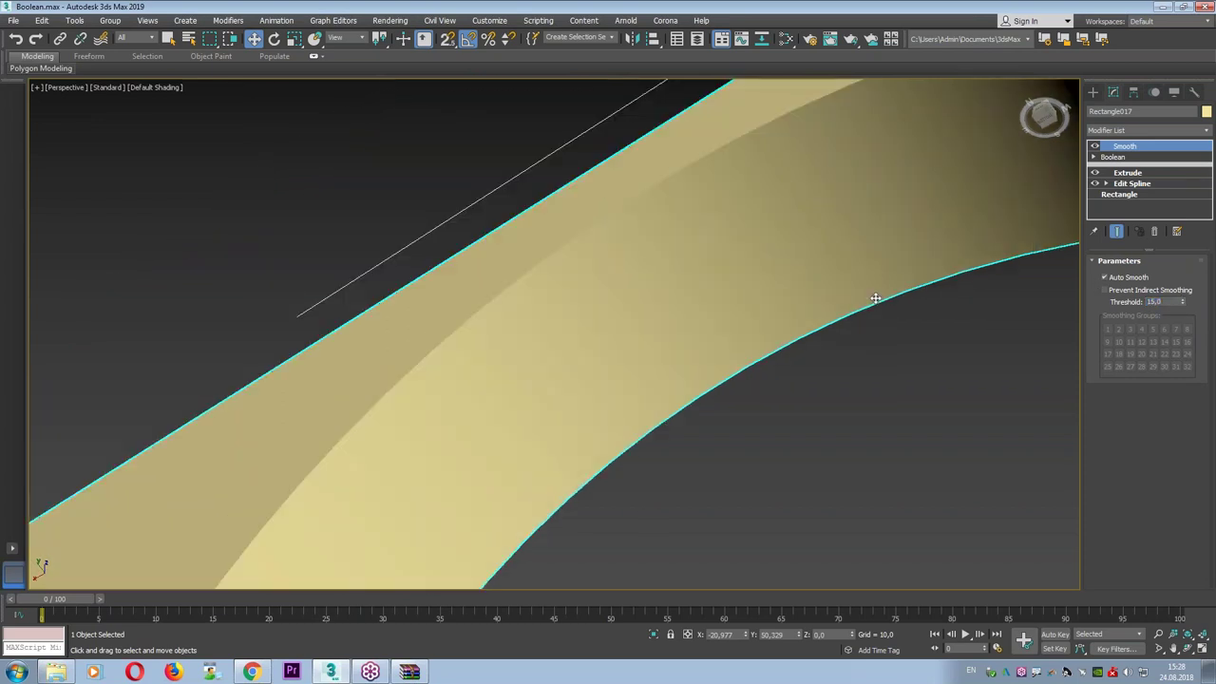
{"action": "scroll", "coordinate": [768, 296], "scroll_direction": "down", "scroll_amount": 2}
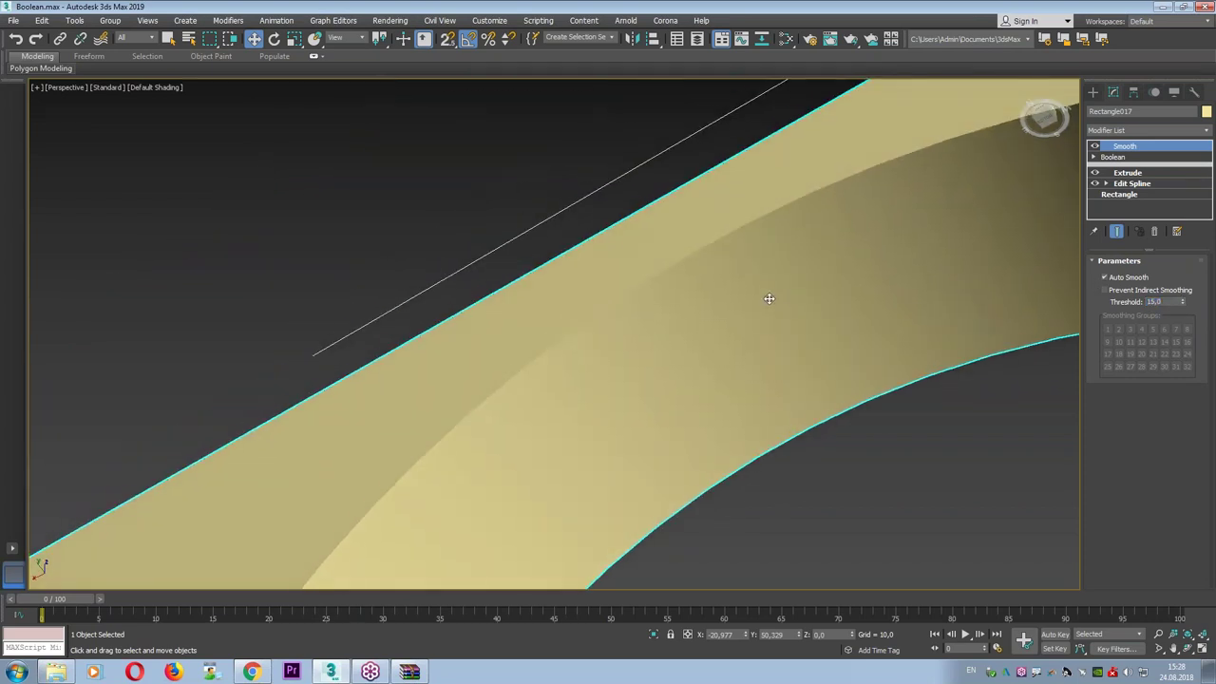
{"action": "left_click", "coordinate": [1095, 147]}
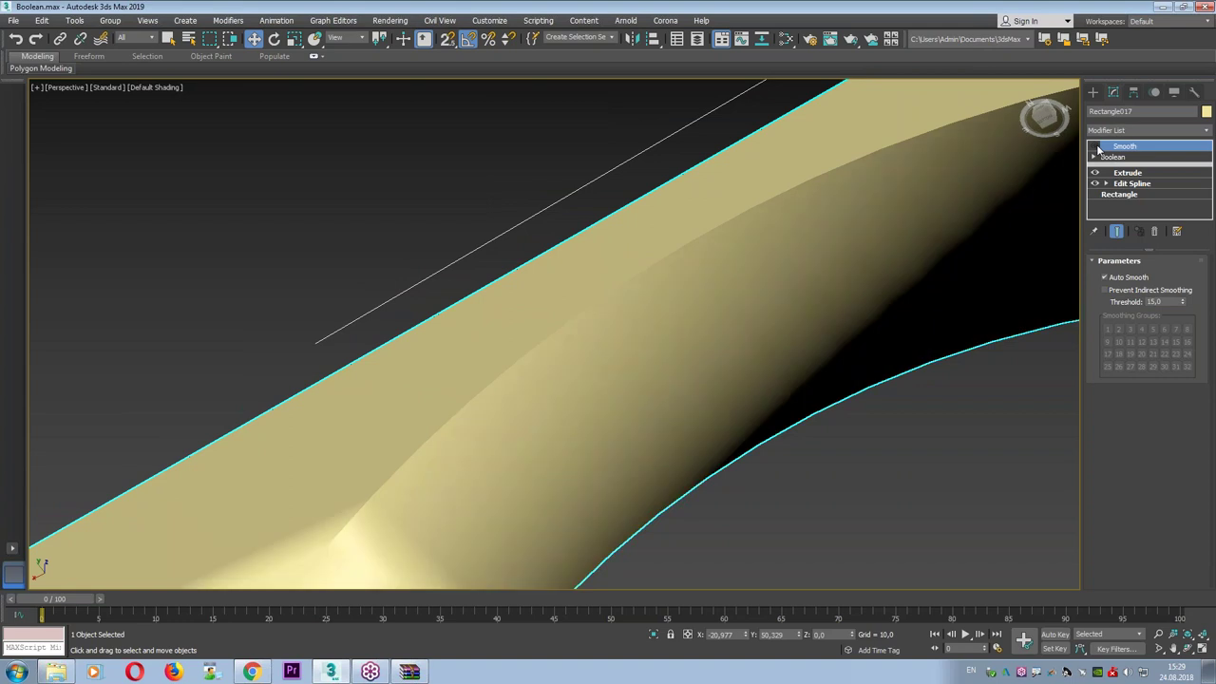
{"action": "left_click", "coordinate": [1096, 147]}
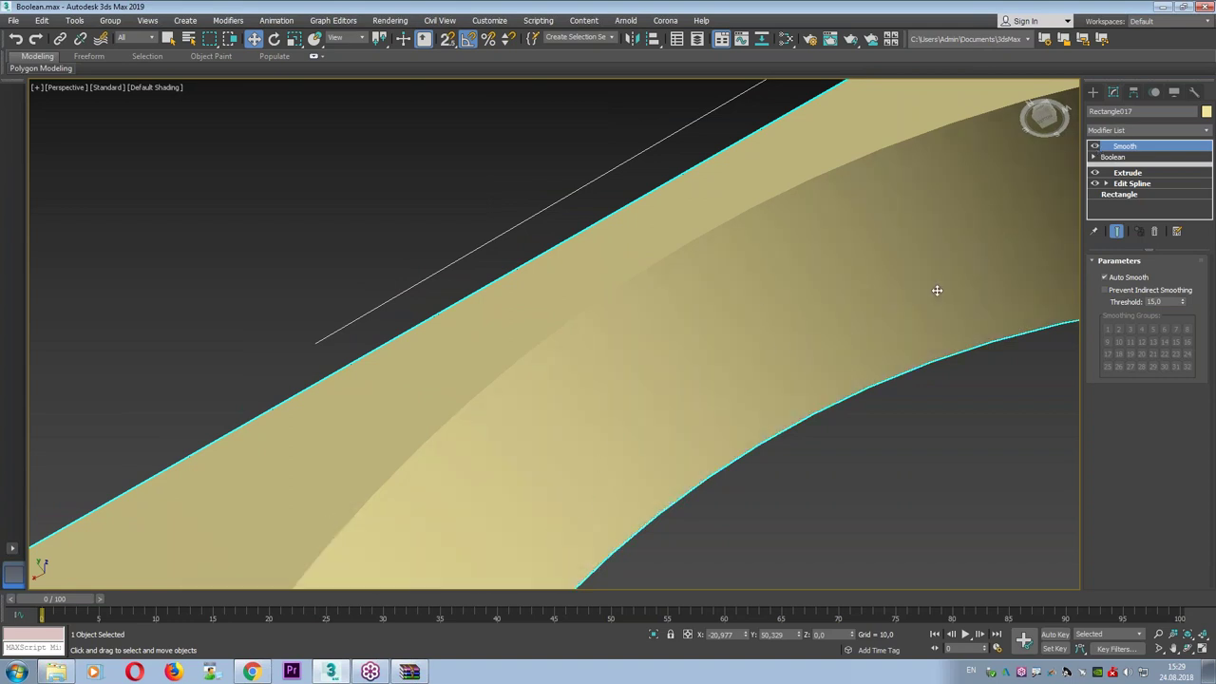
{"action": "left_click", "coordinate": [1105, 277]}
{"action": "left_click", "coordinate": [1117, 277]}
{"action": "left_click", "coordinate": [1117, 278]}
{"action": "left_click", "coordinate": [1118, 278]}
{"action": "left_click", "coordinate": [1117, 278]}
{"action": "left_click", "coordinate": [1117, 277]}
{"action": "left_click", "coordinate": [1118, 278]}
{"action": "left_click", "coordinate": [1117, 277]}
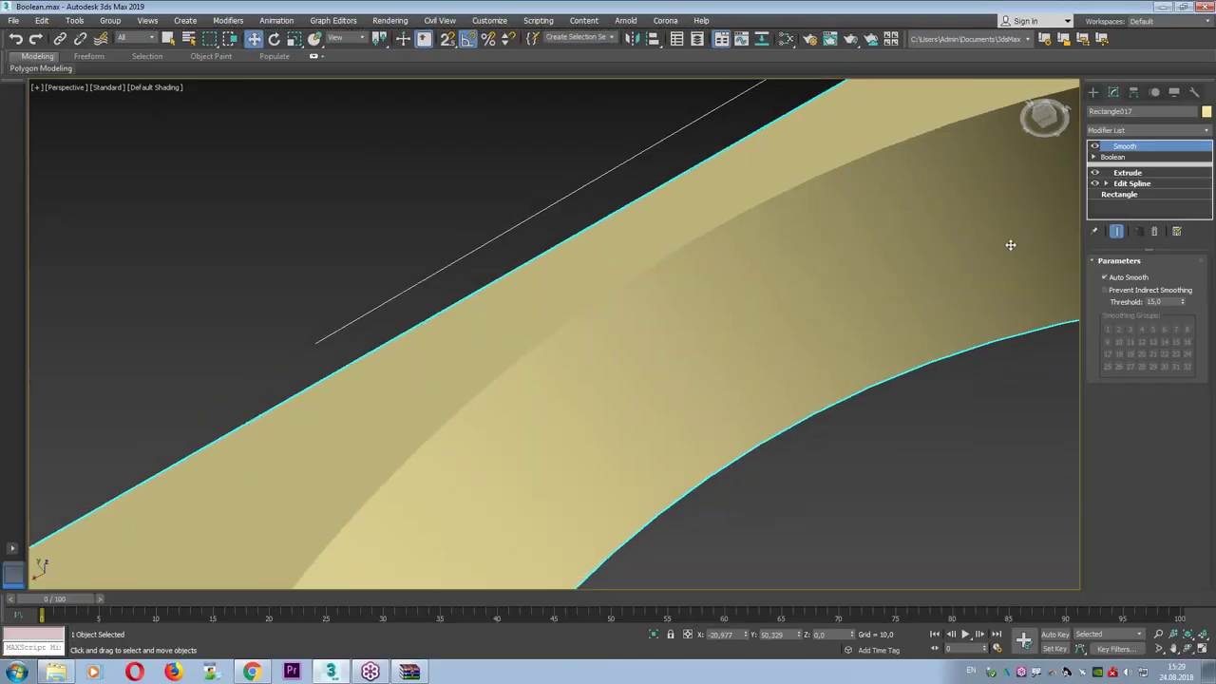
Zoom out over the whole house, show edged faces, and select the Boolean entry in the stack.
{"action": "mouse_move", "coordinate": [1010, 244]}
{"action": "middle_mouse_down", "text": "alt"}
{"action": "mouse_move", "coordinate": [751, 355]}
{"action": "mouse_move", "coordinate": [821, 272]}
{"action": "mouse_move", "coordinate": [788, 228]}
{"action": "mouse_move", "coordinate": [700, 263]}
{"action": "mouse_move", "coordinate": [739, 251]}
{"action": "middle_mouse_up", "text": "alt"}
{"action": "key", "text": "F4"}
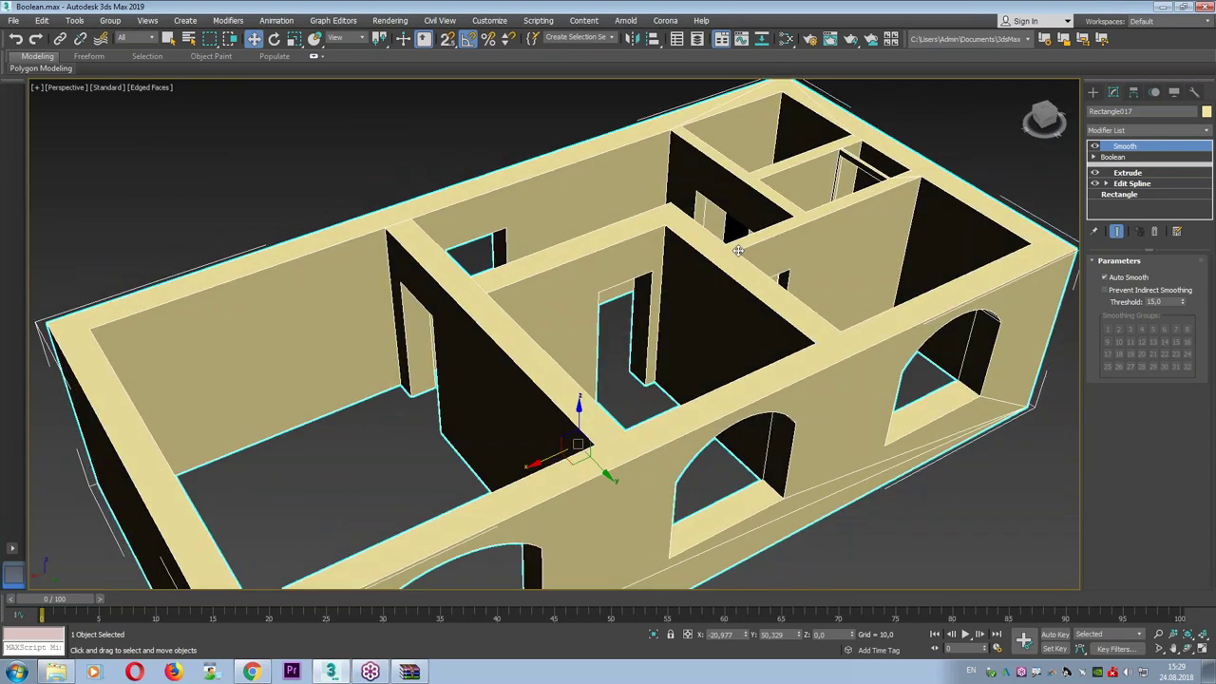
{"action": "left_click", "coordinate": [1102, 156]}
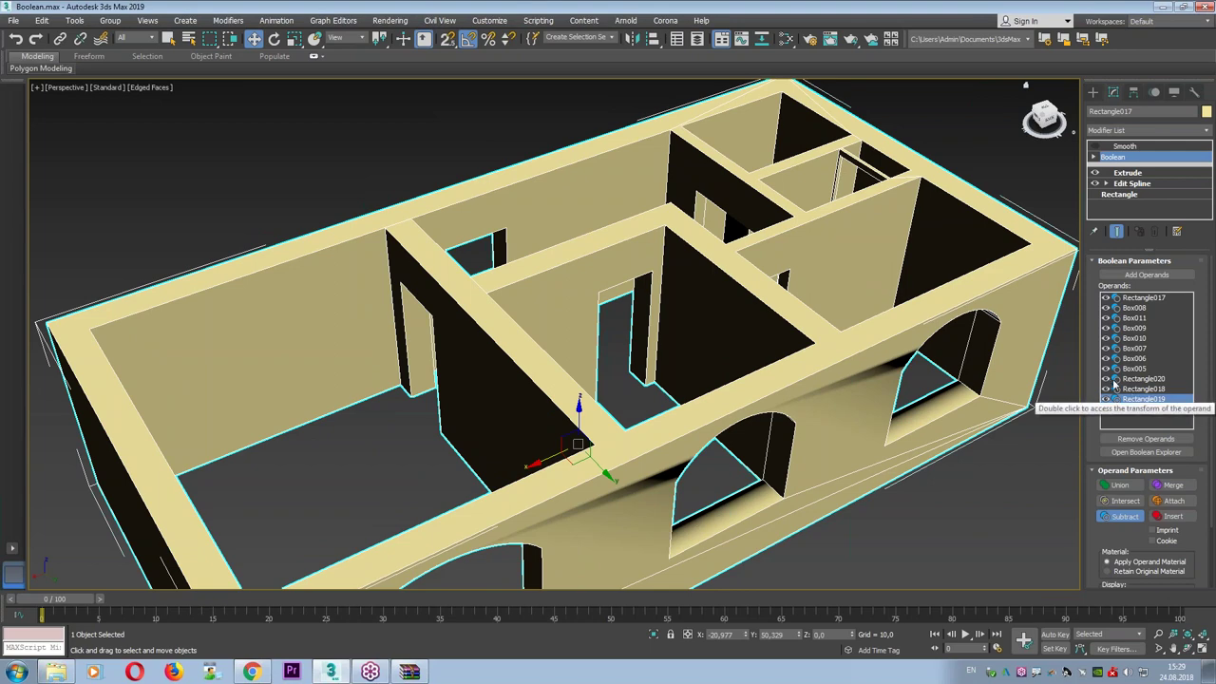
{"action": "left_click", "coordinate": [1113, 380]}
{"action": "left_click", "coordinate": [1106, 378]}
{"action": "left_click", "coordinate": [1106, 388]}
{"action": "left_click", "coordinate": [1105, 399]}
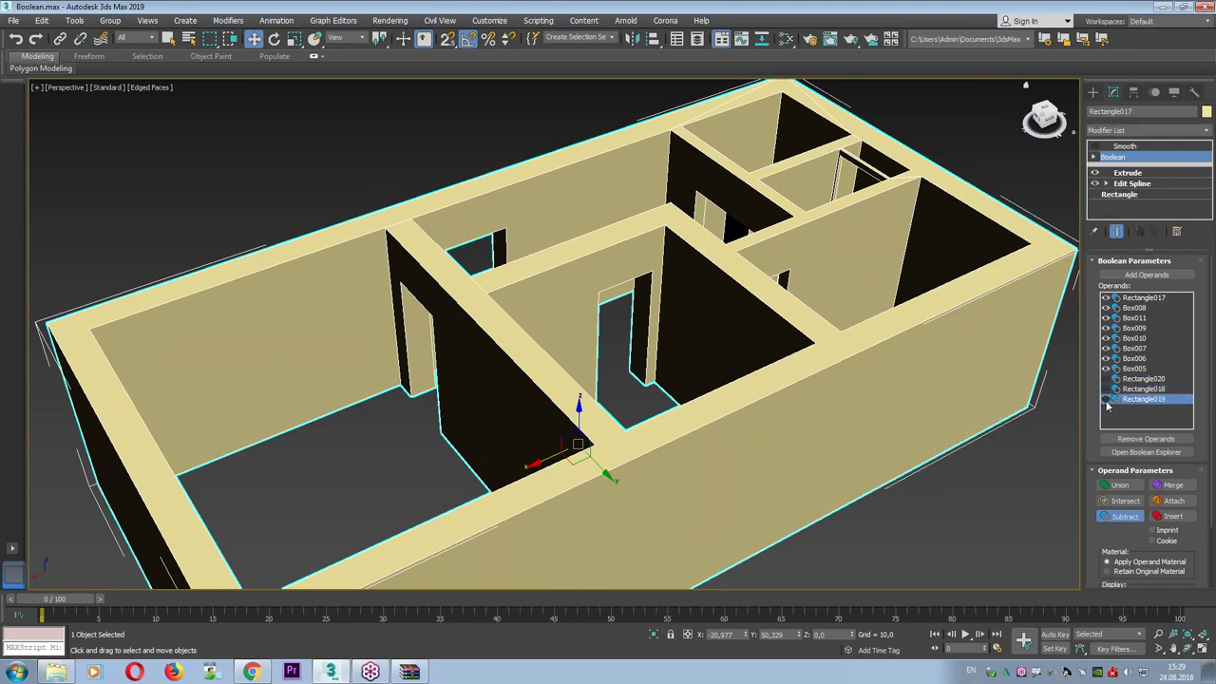
{"action": "scroll", "coordinate": [768, 454], "scroll_direction": "down", "scroll_amount": 5}
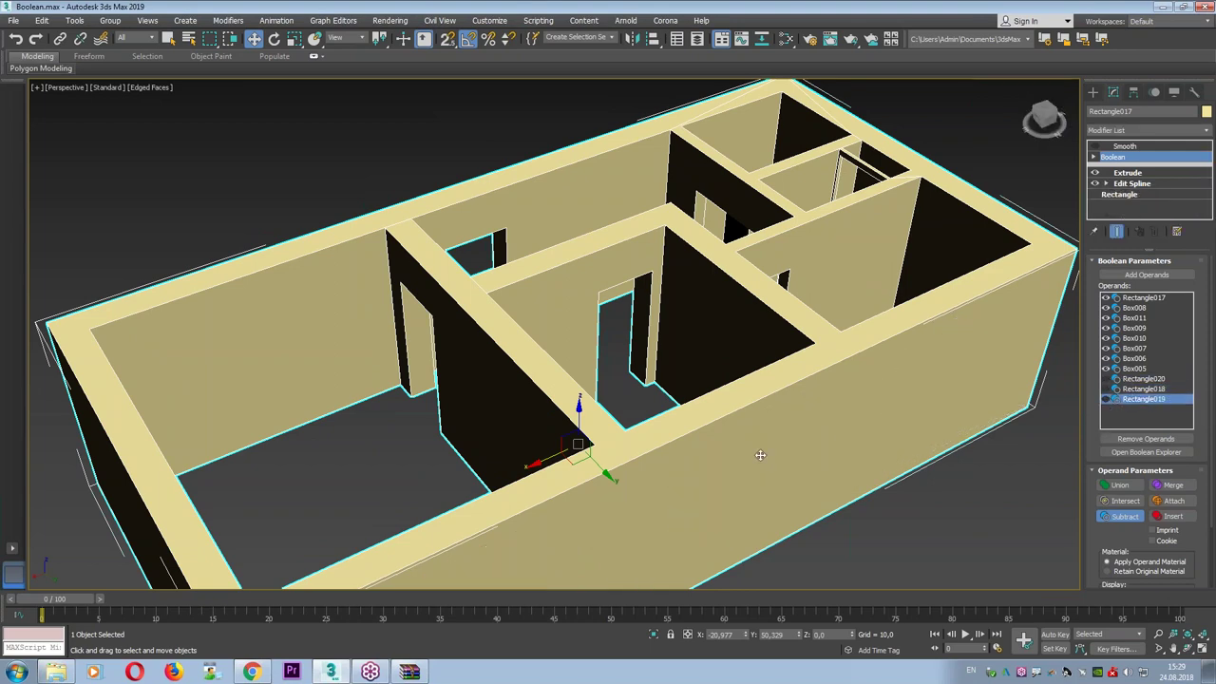
{"action": "middle_click_drag", "start_coordinate": [728, 389], "coordinate": [749, 377], "text": "alt"}
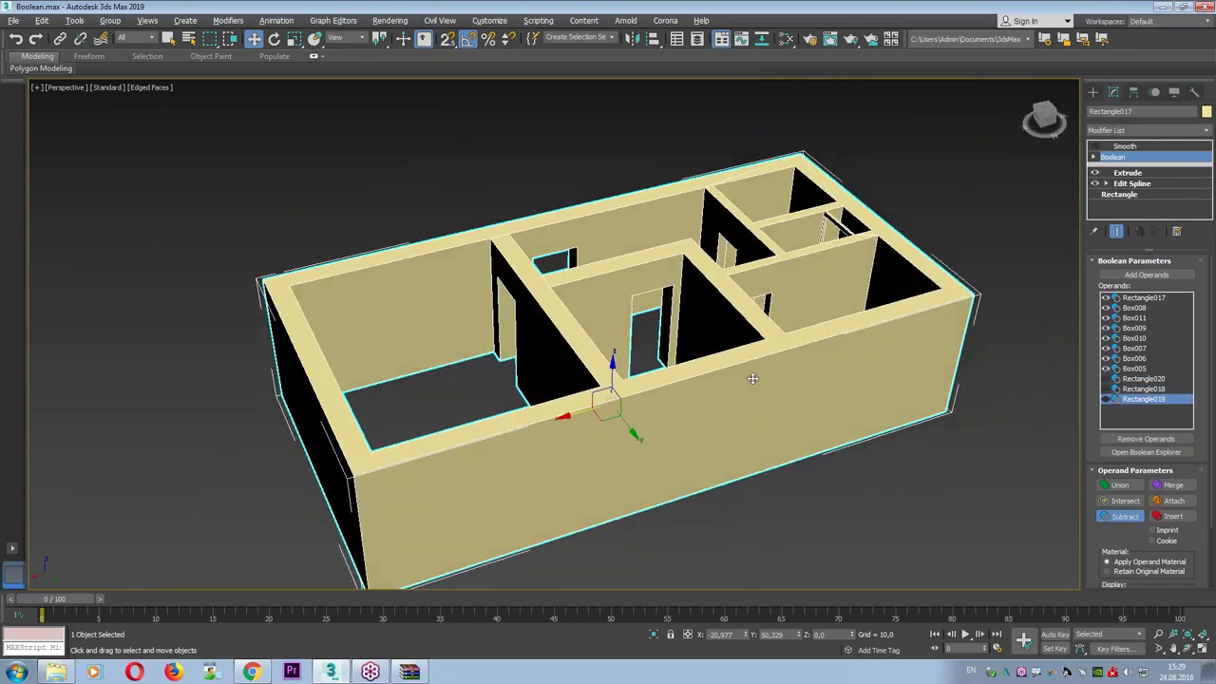
{"action": "left_click", "coordinate": [1106, 368]}
{"action": "left_click", "coordinate": [1106, 358]}
{"action": "left_click", "coordinate": [1106, 348]}
{"action": "left_click", "coordinate": [1106, 338]}
{"action": "left_click", "coordinate": [1106, 328]}
{"action": "left_click", "coordinate": [1106, 328]}
{"action": "left_click", "coordinate": [1105, 338]}
{"action": "left_click", "coordinate": [1106, 348]}
{"action": "left_click", "coordinate": [1106, 358]}
{"action": "left_click", "coordinate": [1106, 368]}
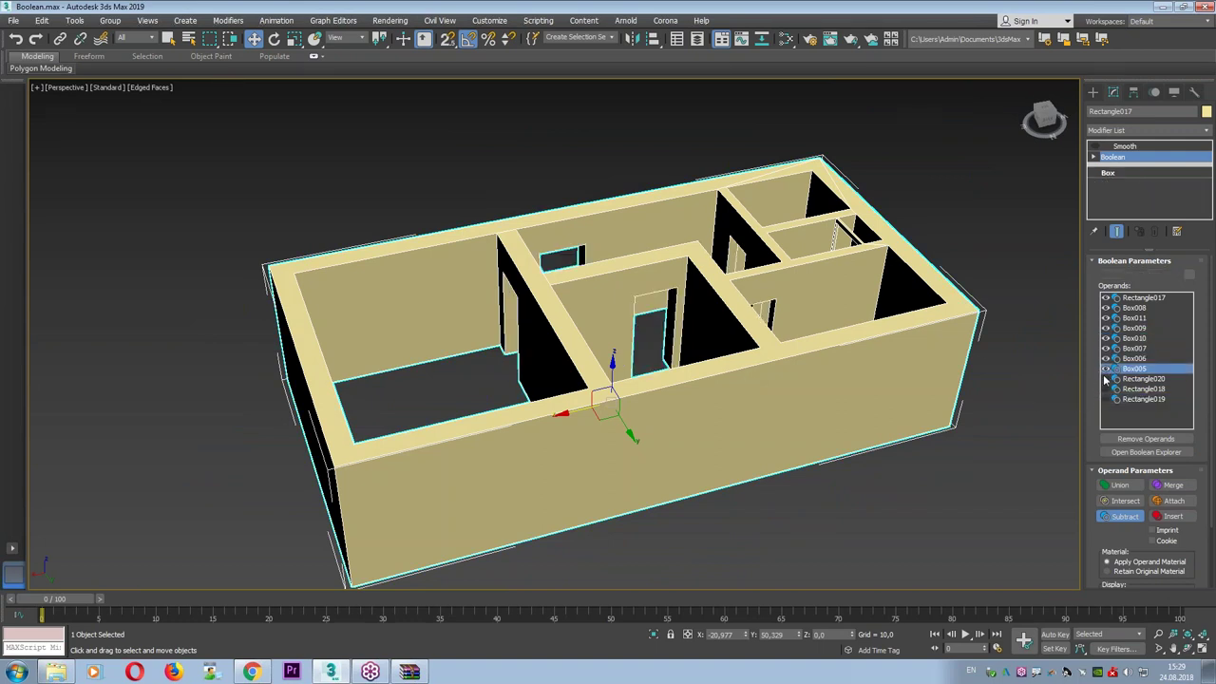
{"action": "left_click", "coordinate": [1106, 378]}
{"action": "left_click", "coordinate": [1106, 389]}
{"action": "left_click", "coordinate": [1106, 399]}
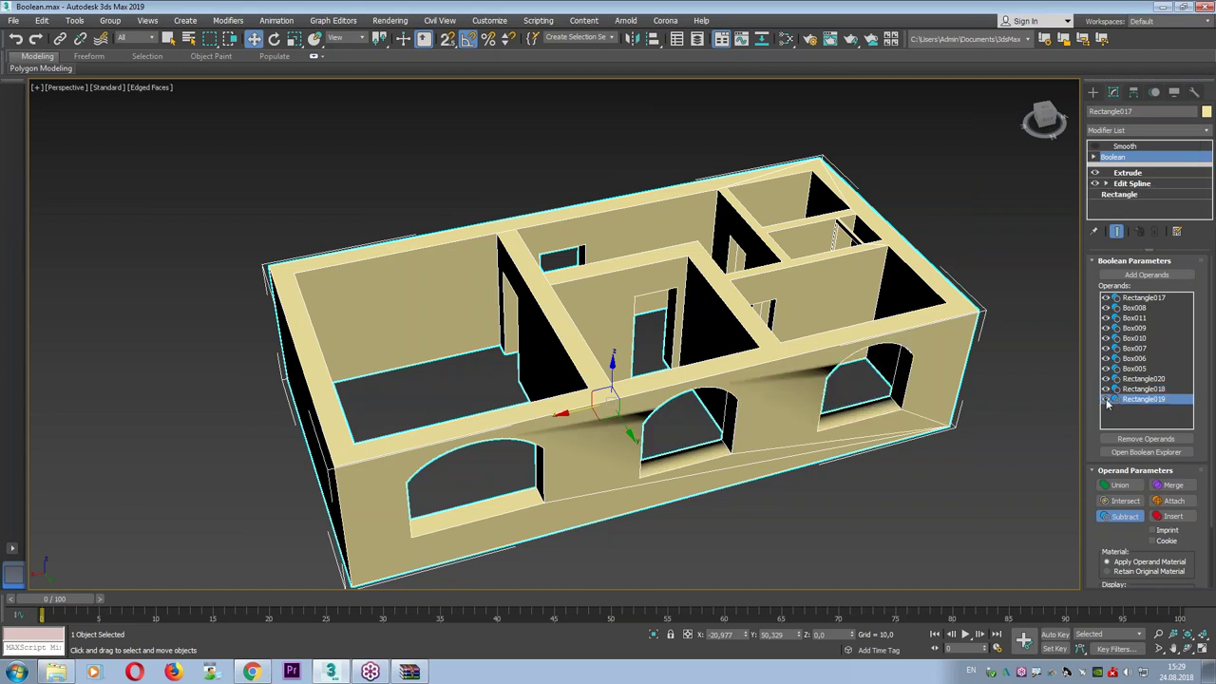
{"action": "scroll", "coordinate": [1099, 437], "scroll_direction": "down", "scroll_amount": 2}
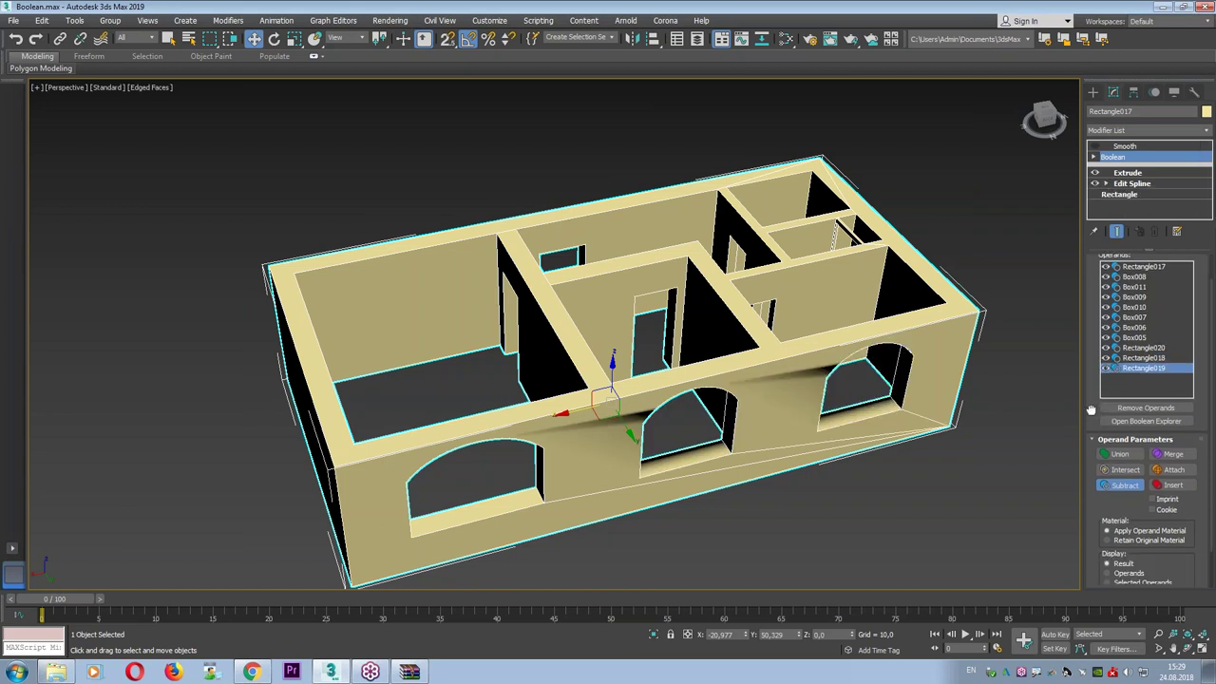
{"action": "scroll", "coordinate": [1100, 437], "scroll_direction": "down", "scroll_amount": 2}
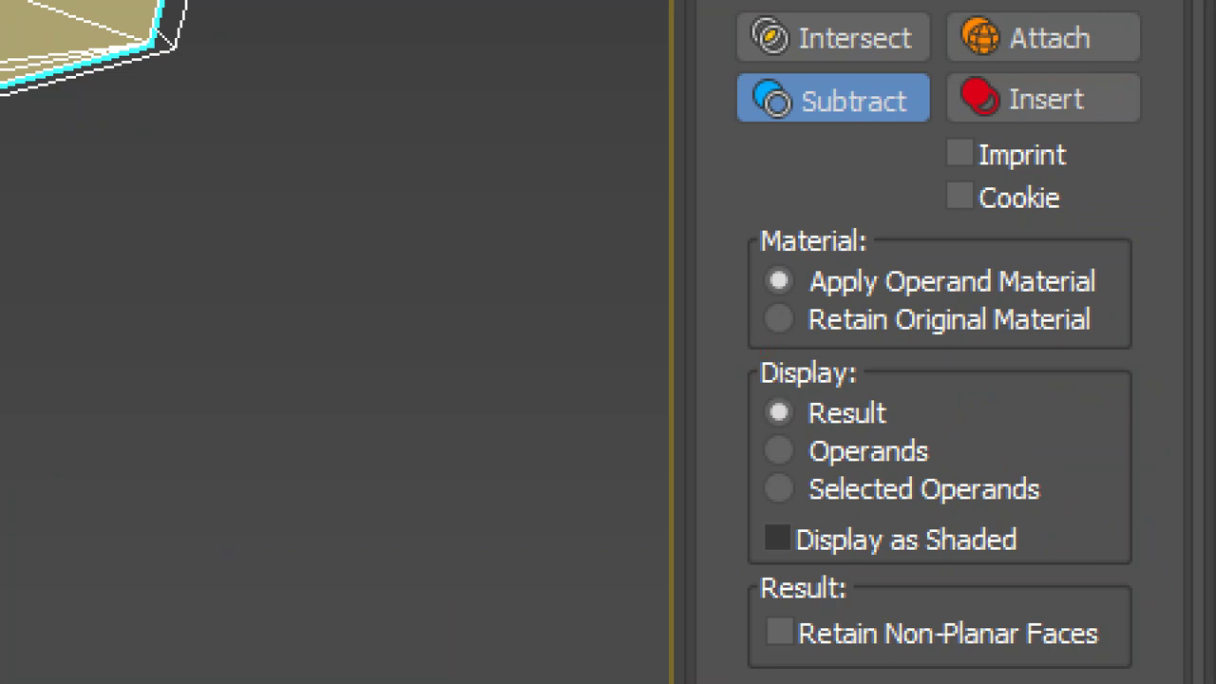
Set the Boolean's Display to Operands so the cutters appear as wireframes around the house.
{"action": "left_click_drag", "start_coordinate": [678, 494], "coordinate": [1194, 461]}
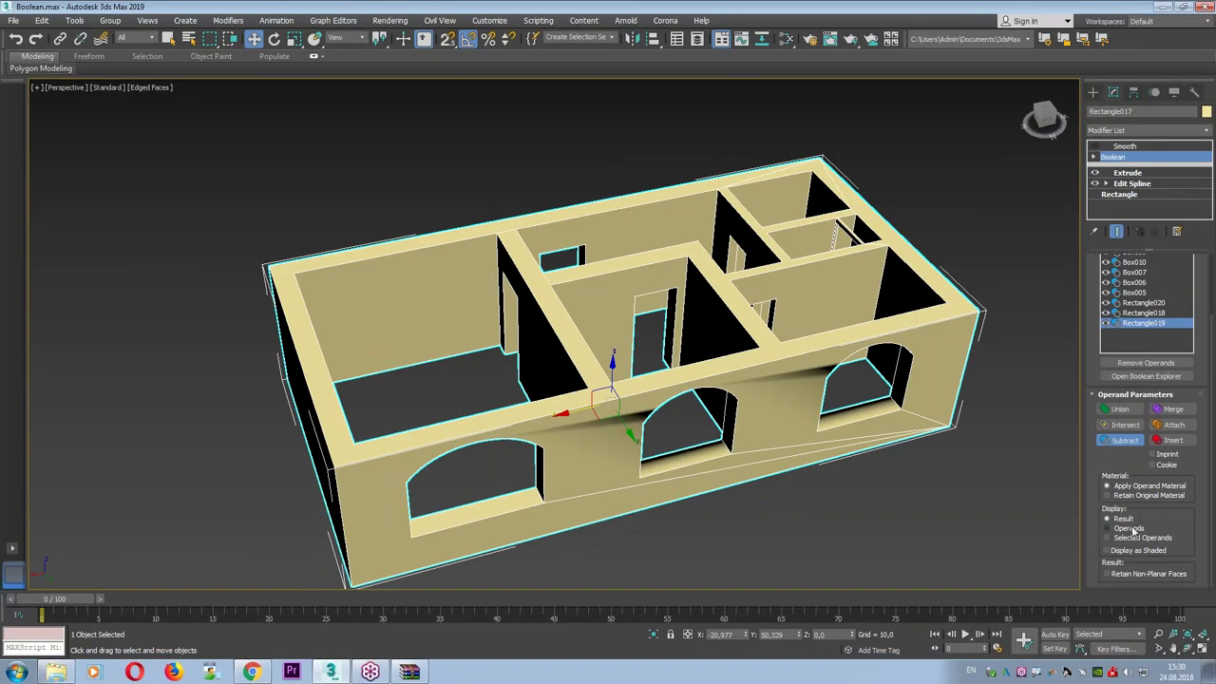
{"action": "left_click", "coordinate": [1132, 529]}
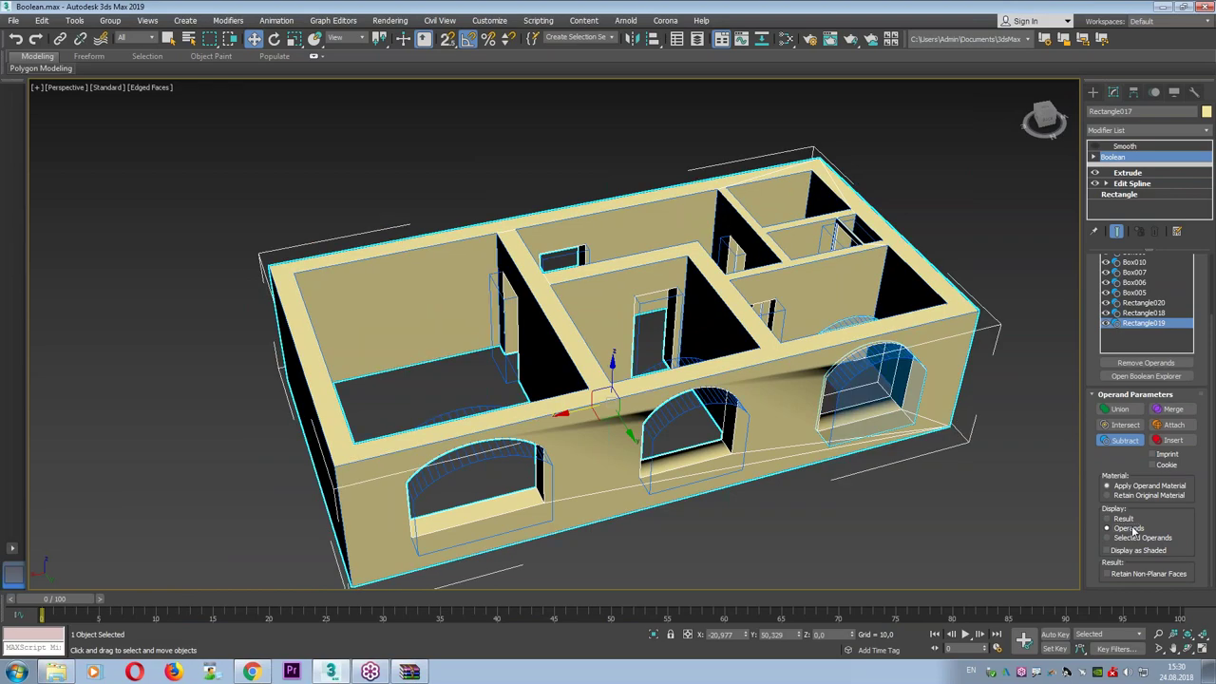
{"action": "mouse_move", "coordinate": [994, 494]}
{"action": "middle_mouse_down", "text": "alt"}
{"action": "mouse_move", "coordinate": [922, 452]}
{"action": "mouse_move", "coordinate": [870, 449]}
{"action": "middle_mouse_up", "text": "alt"}
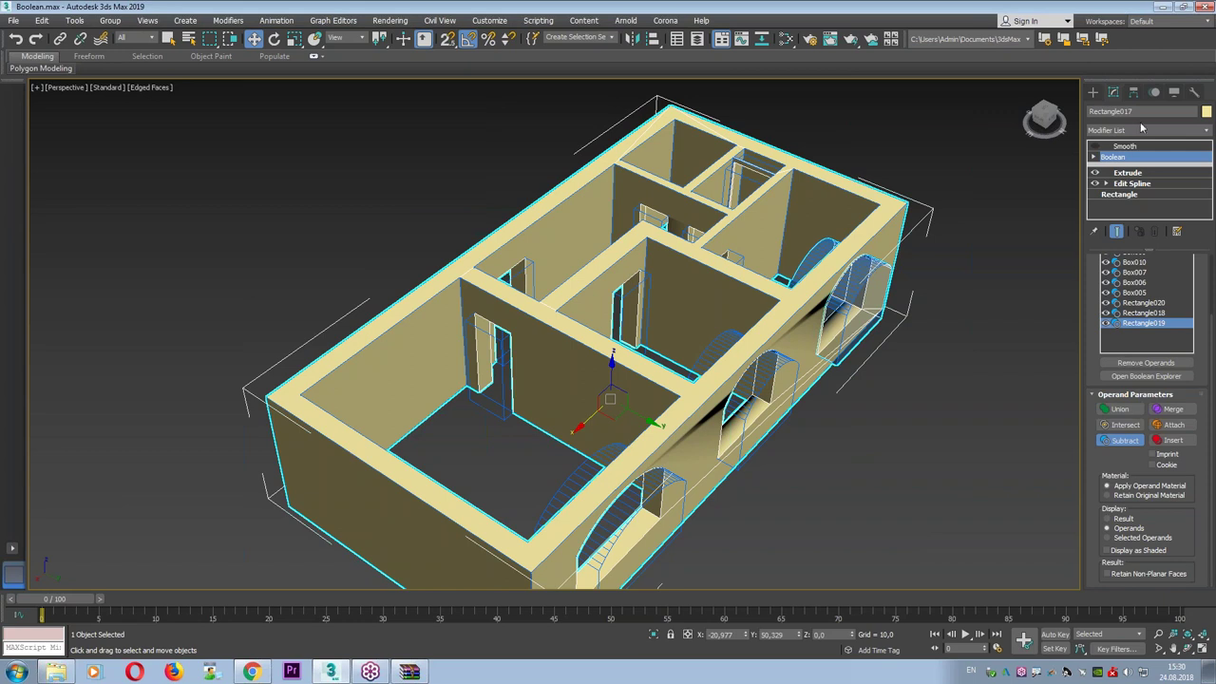
Expand the Boolean and enter its Operands sub-level, viewing the house from a low side angle.
{"action": "left_click", "coordinate": [1096, 158]}
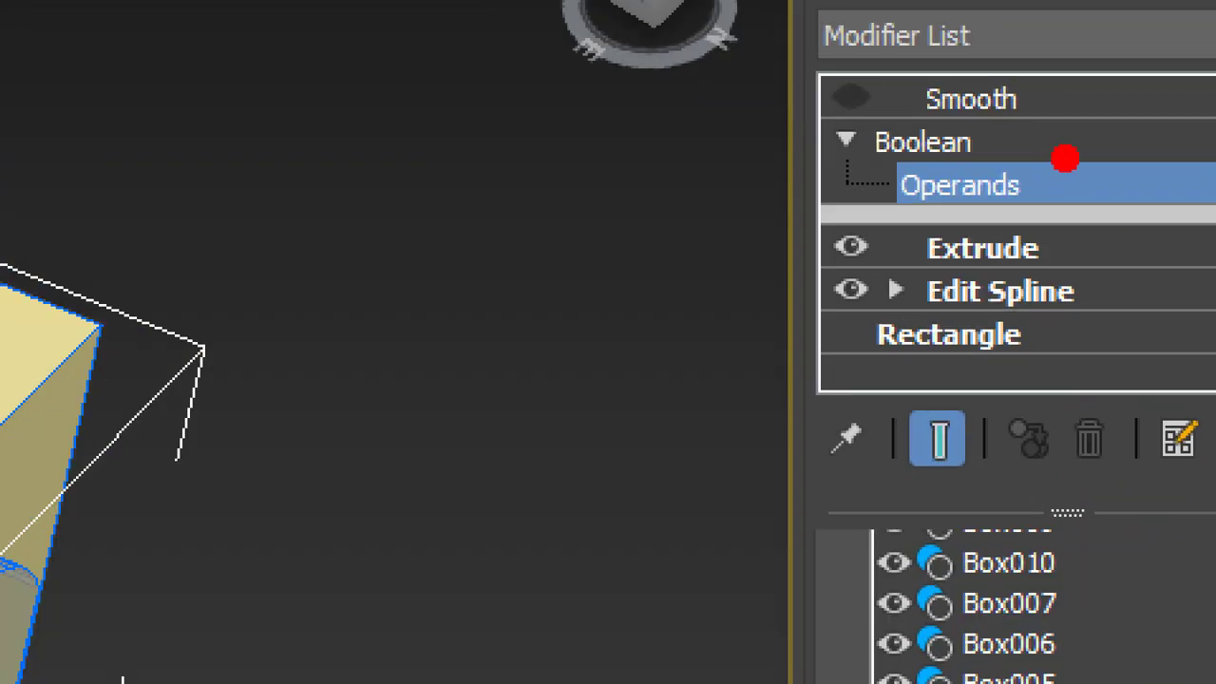
{"action": "left_click_drag", "start_coordinate": [1065, 158], "coordinate": [1124, 150]}
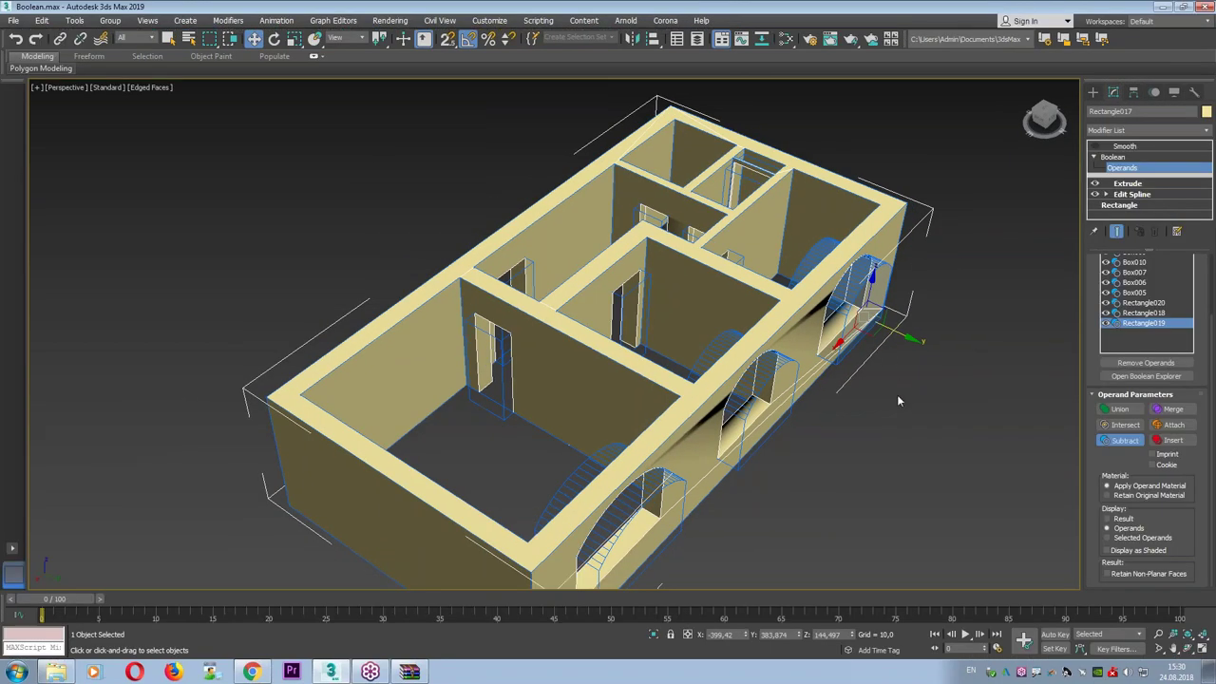
{"action": "key", "text": "alt+w"}
{"action": "key", "text": "alt+w"}
{"action": "middle_click_drag", "start_coordinate": [709, 387], "coordinate": [660, 354], "text": "alt"}
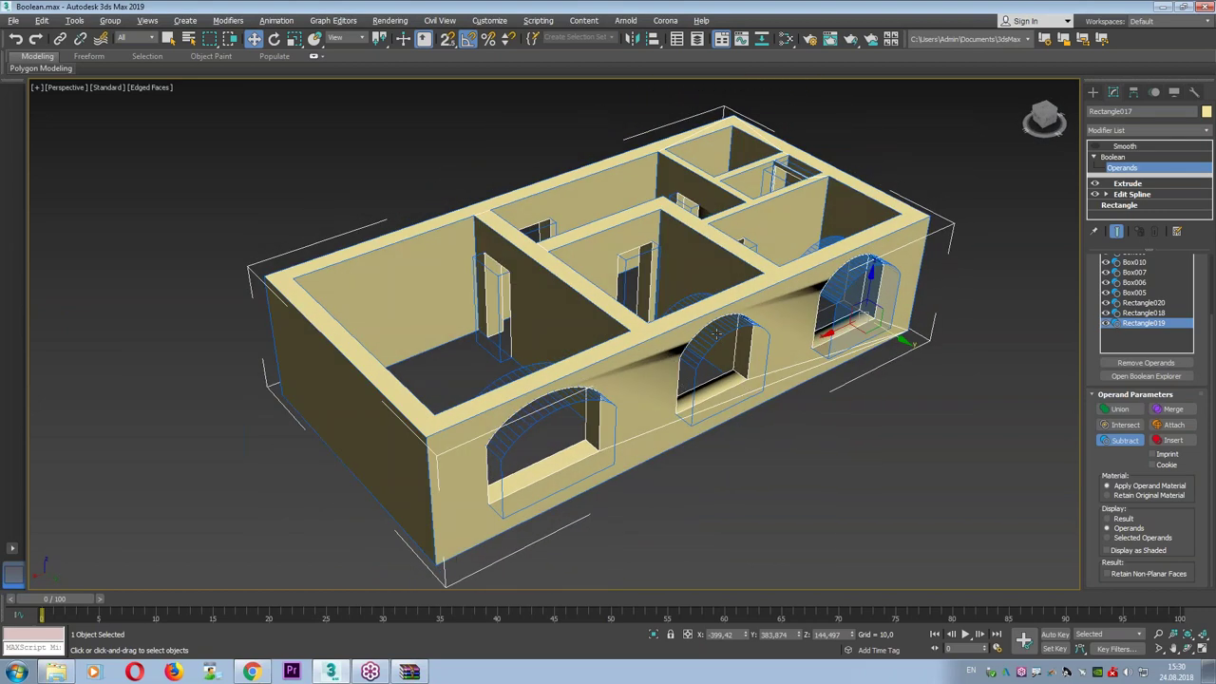
Select the middle arch cutter Rectangle018 and slide it along the wall and back.
{"action": "left_click", "coordinate": [716, 331]}
{"action": "left_click", "coordinate": [856, 273]}
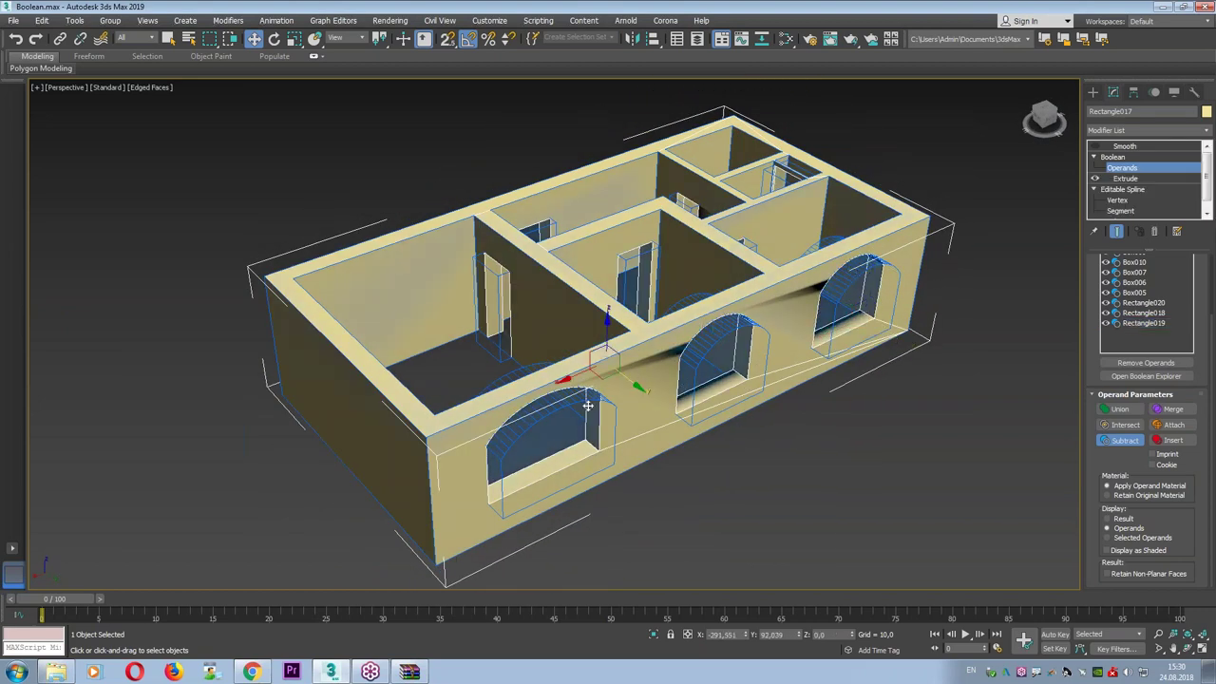
{"action": "mouse_move", "coordinate": [683, 305]}
{"action": "middle_mouse_down", "text": "alt"}
{"action": "mouse_move", "coordinate": [663, 389]}
{"action": "mouse_move", "coordinate": [662, 355]}
{"action": "middle_mouse_up", "text": "alt"}
{"action": "left_click", "coordinate": [663, 390]}
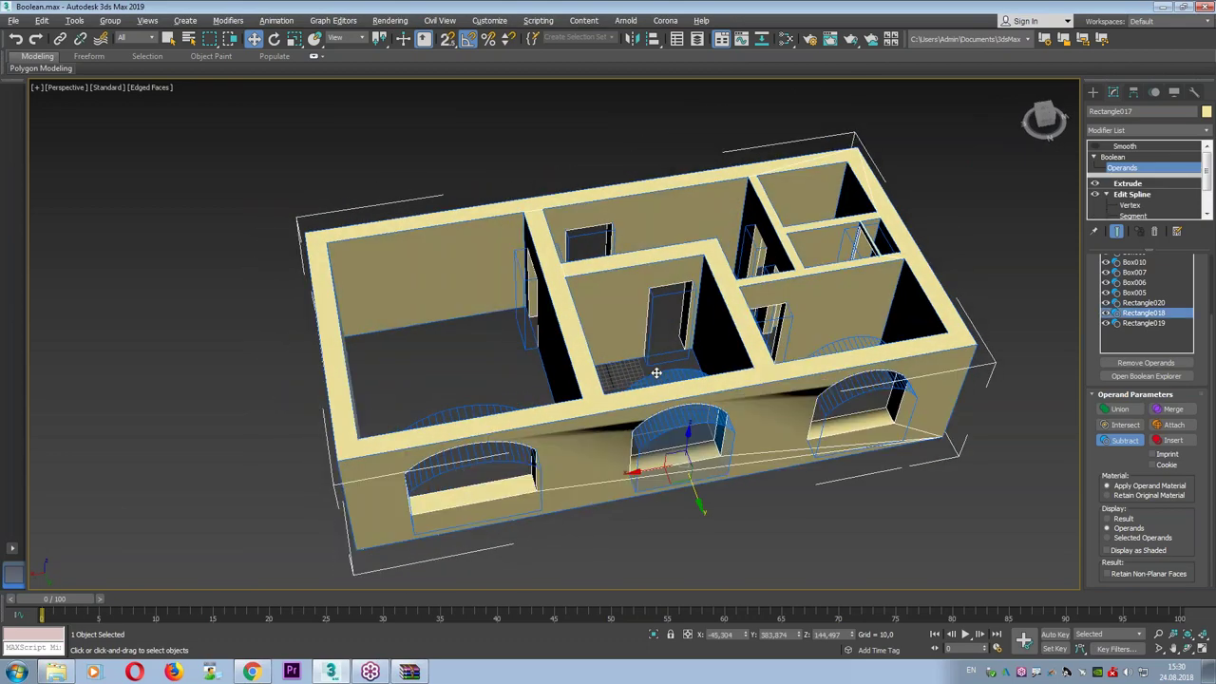
{"action": "scroll", "coordinate": [662, 355], "scroll_direction": "up", "scroll_amount": 3}
{"action": "scroll", "coordinate": [630, 390], "scroll_direction": "up", "scroll_amount": 2}
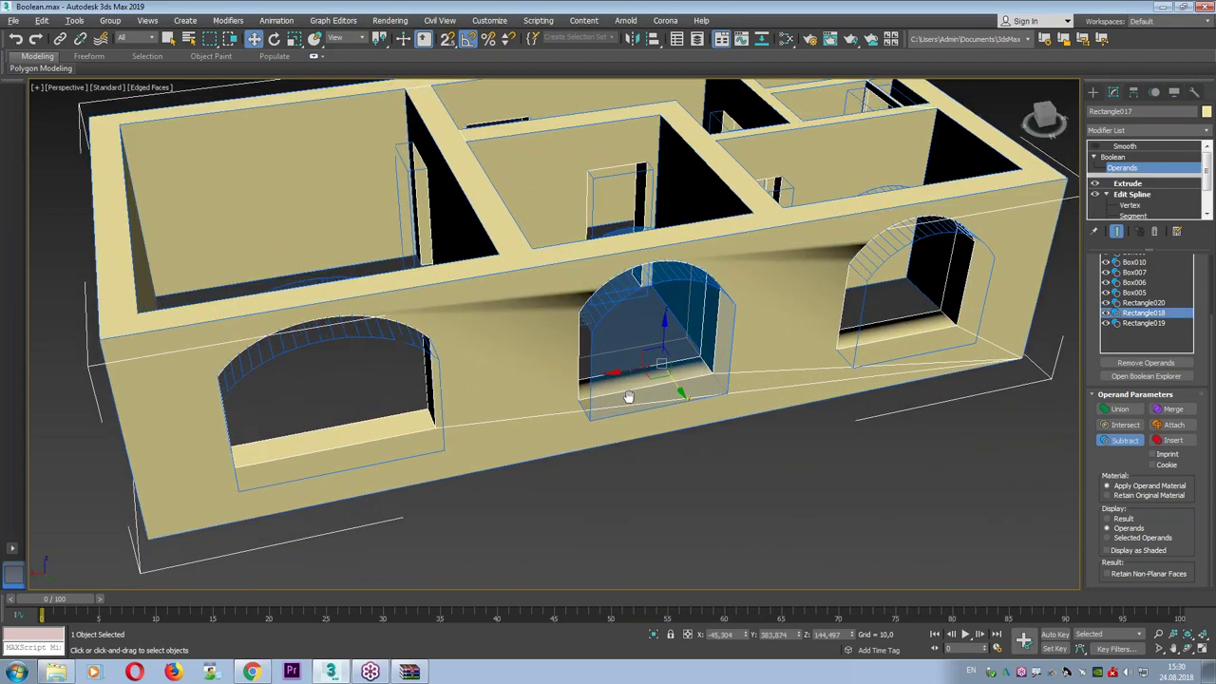
{"action": "mouse_move", "coordinate": [573, 382]}
{"action": "left_mouse_down"}
{"action": "mouse_move", "coordinate": [361, 412]}
{"action": "mouse_move", "coordinate": [434, 421]}
{"action": "mouse_move", "coordinate": [651, 353]}
{"action": "mouse_move", "coordinate": [594, 364]}
{"action": "left_mouse_up"}
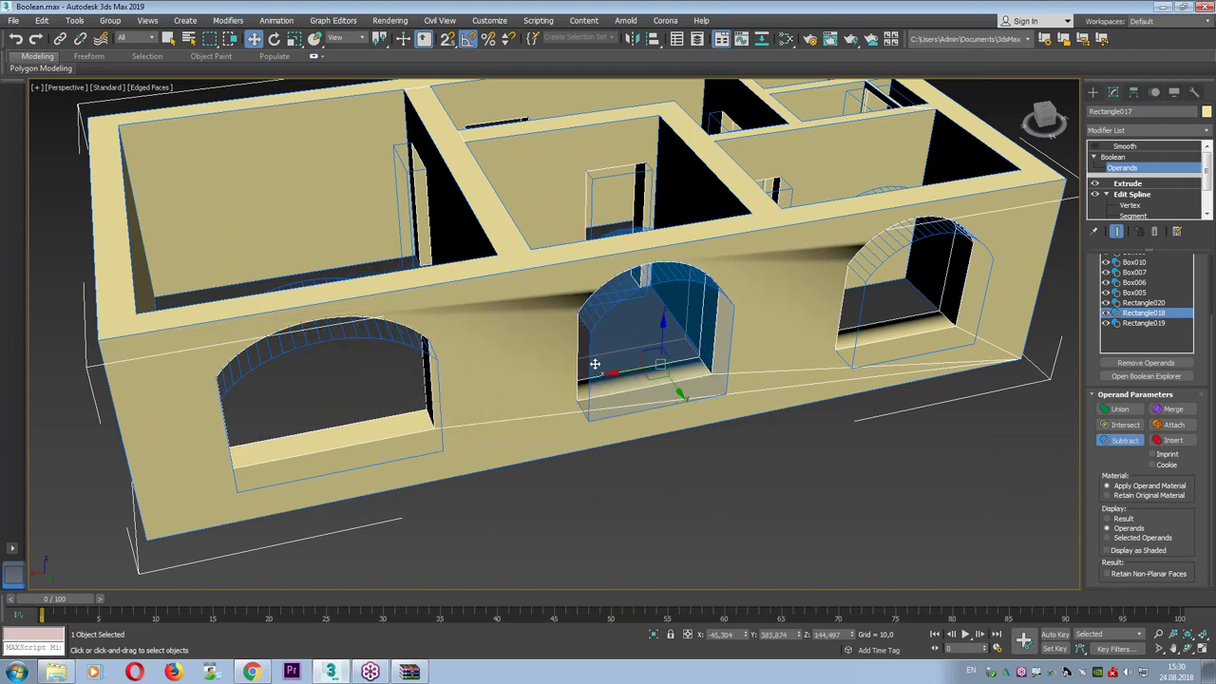
Rotate the left arch cutter Rectangle020 -90° on Z and move it onto the left end wall.
{"action": "left_click", "coordinate": [396, 337]}
{"action": "mouse_move", "coordinate": [394, 342]}
{"action": "middle_mouse_down", "text": "alt"}
{"action": "mouse_move", "coordinate": [394, 388]}
{"action": "mouse_move", "coordinate": [377, 354]}
{"action": "middle_mouse_up", "text": "alt"}
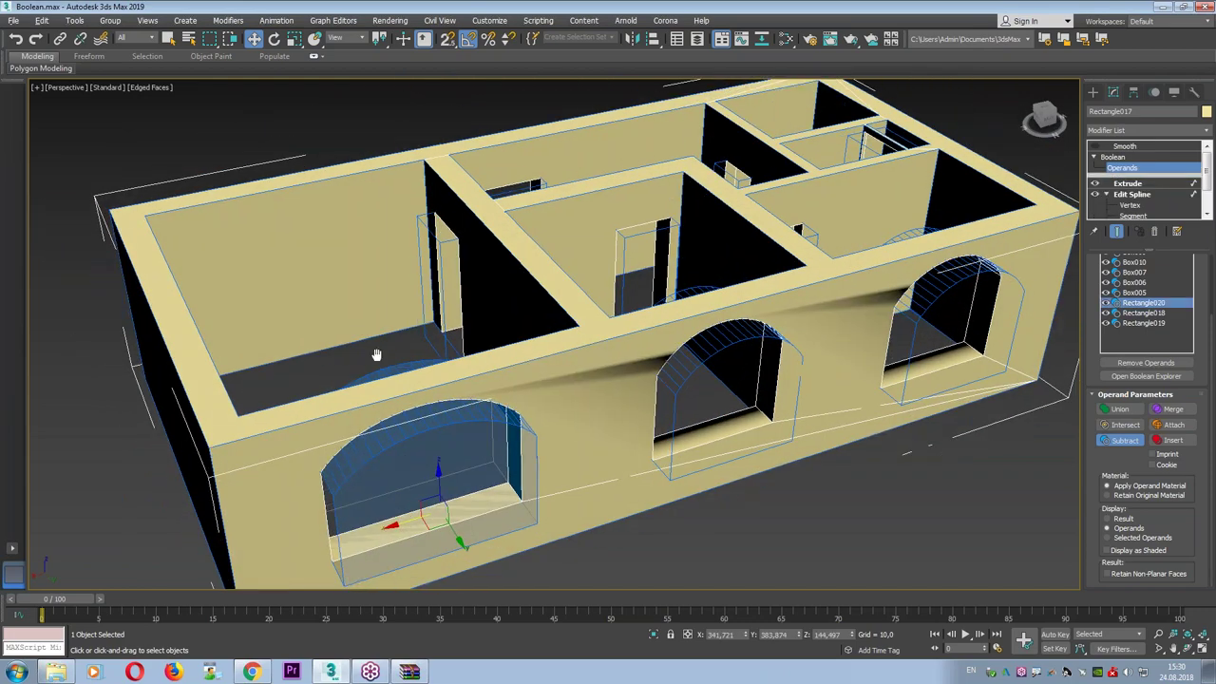
{"action": "key", "text": "z"}
{"action": "scroll", "coordinate": [447, 342], "scroll_direction": "up", "scroll_amount": 4}
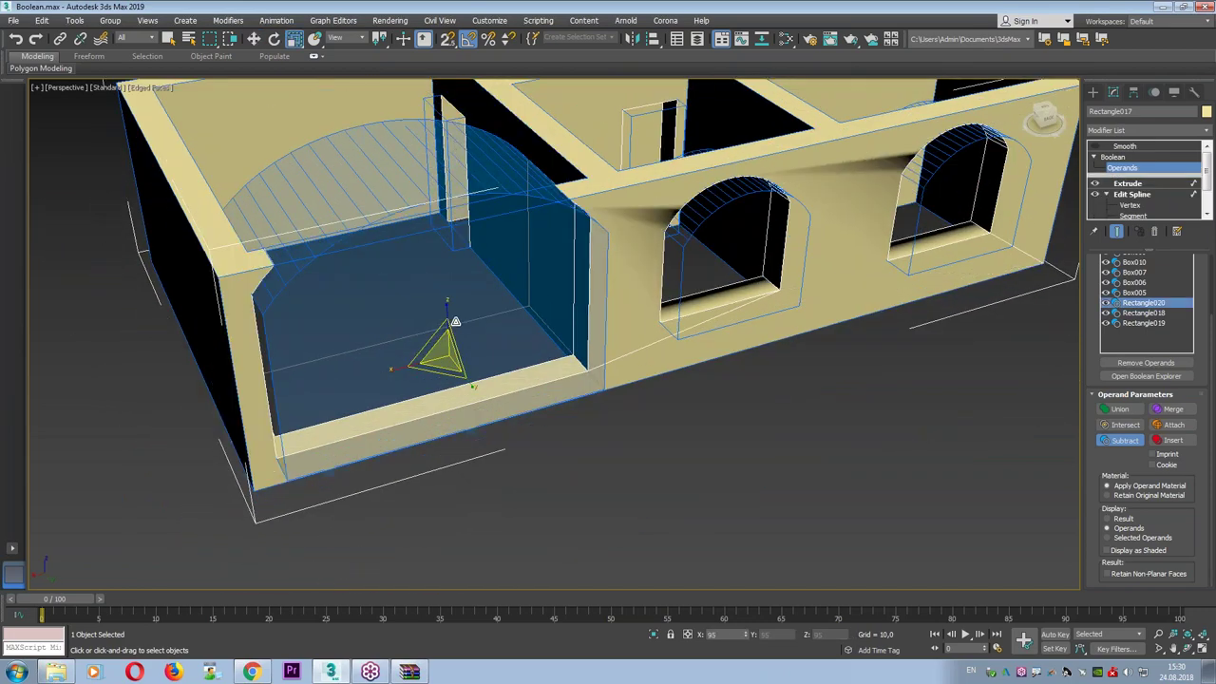
{"action": "middle_click_drag", "start_coordinate": [455, 322], "coordinate": [513, 313], "text": "alt"}
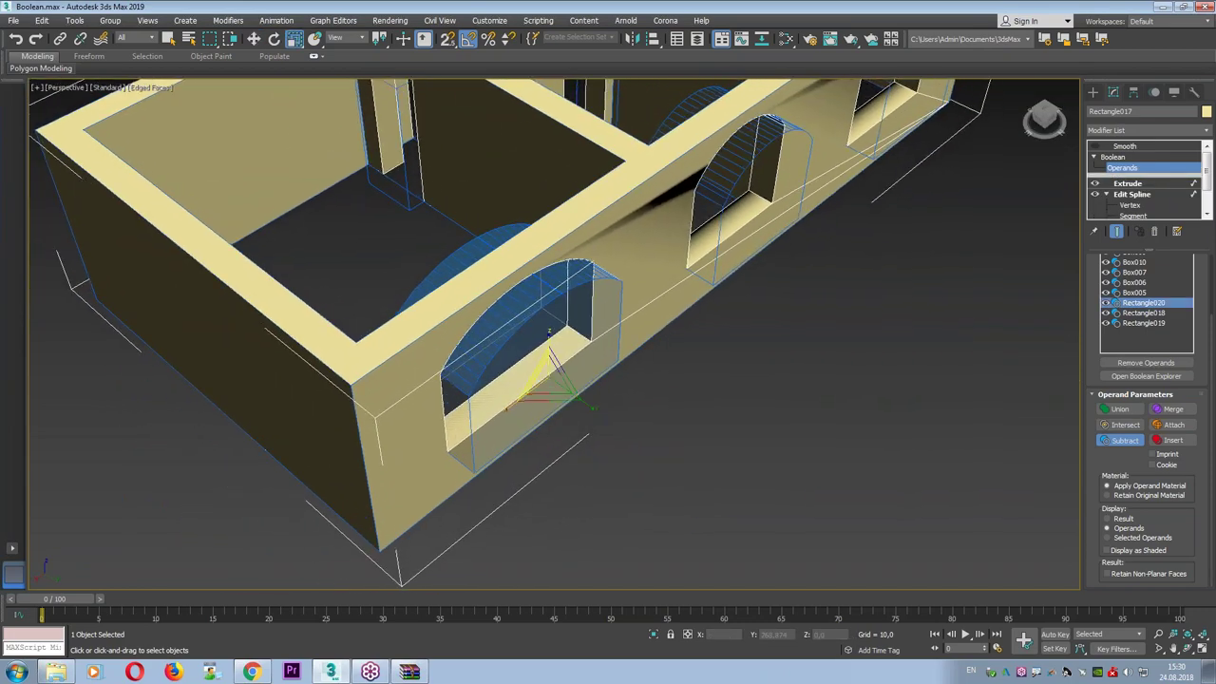
{"action": "key", "text": "e"}
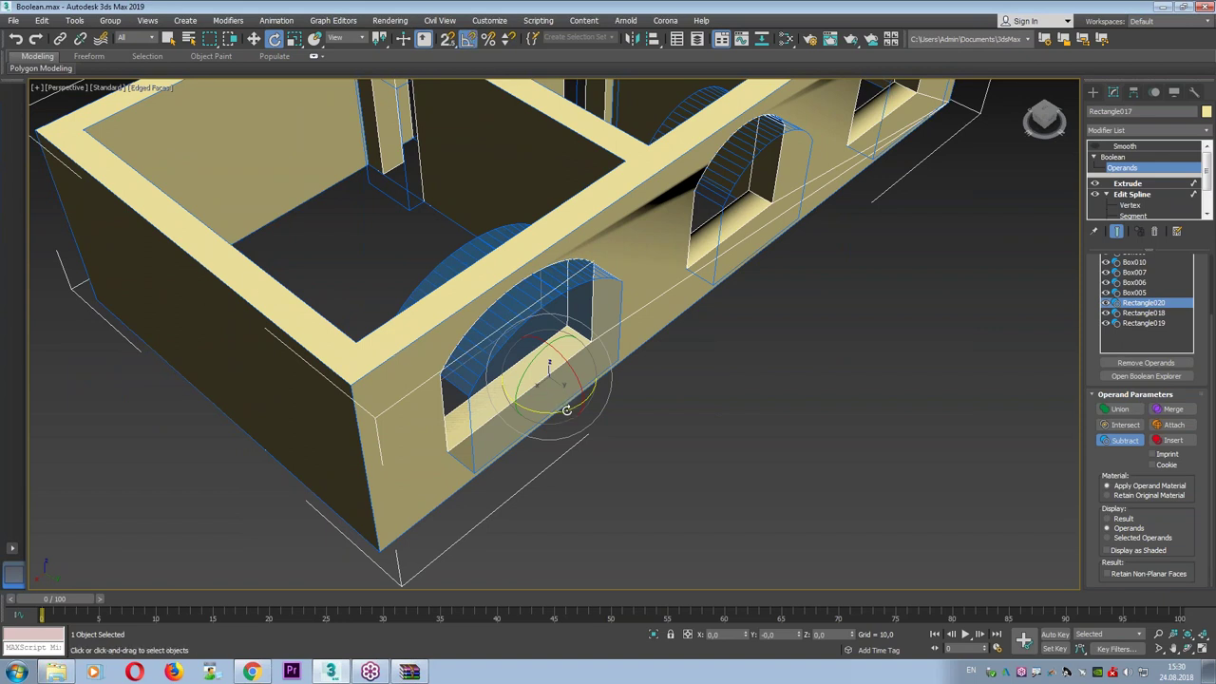
{"action": "left_click_drag", "start_coordinate": [566, 410], "coordinate": [510, 421]}
{"action": "key", "text": "w"}
{"action": "left_click_drag", "start_coordinate": [543, 400], "coordinate": [164, 382]}
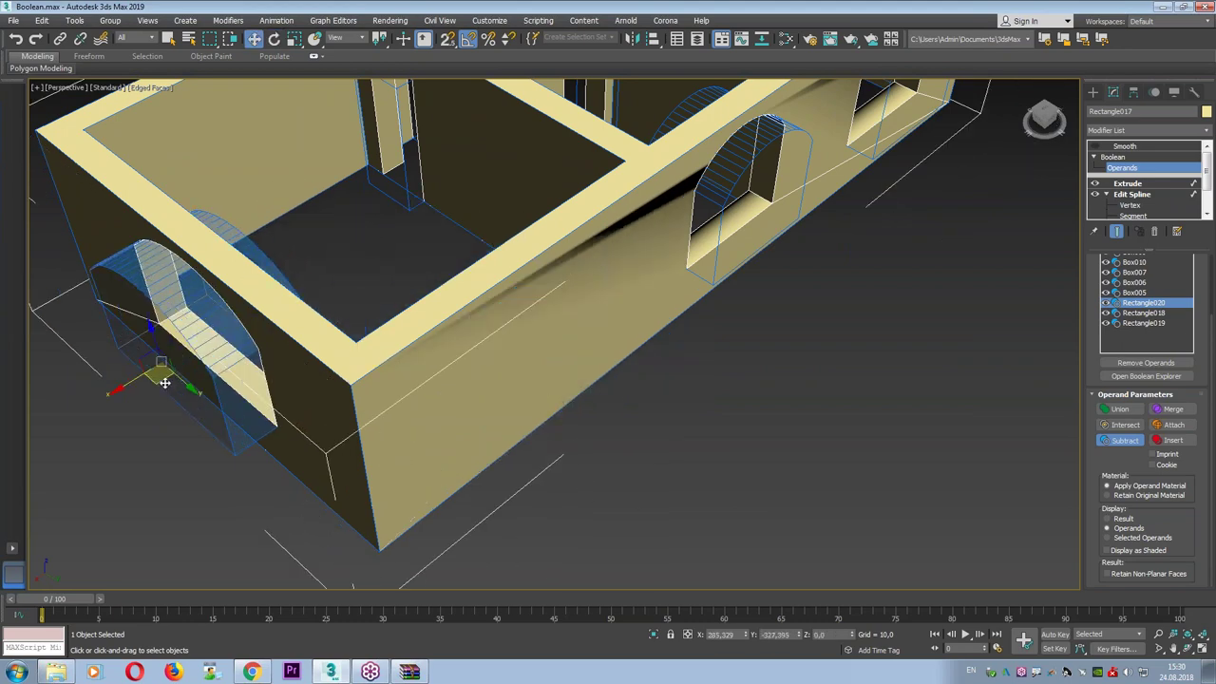
{"action": "mouse_move", "coordinate": [165, 382]}
{"action": "middle_mouse_down", "text": "alt"}
{"action": "mouse_move", "coordinate": [347, 337]}
{"action": "mouse_move", "coordinate": [458, 354]}
{"action": "mouse_move", "coordinate": [502, 333]}
{"action": "mouse_move", "coordinate": [403, 445]}
{"action": "middle_mouse_up", "text": "alt"}
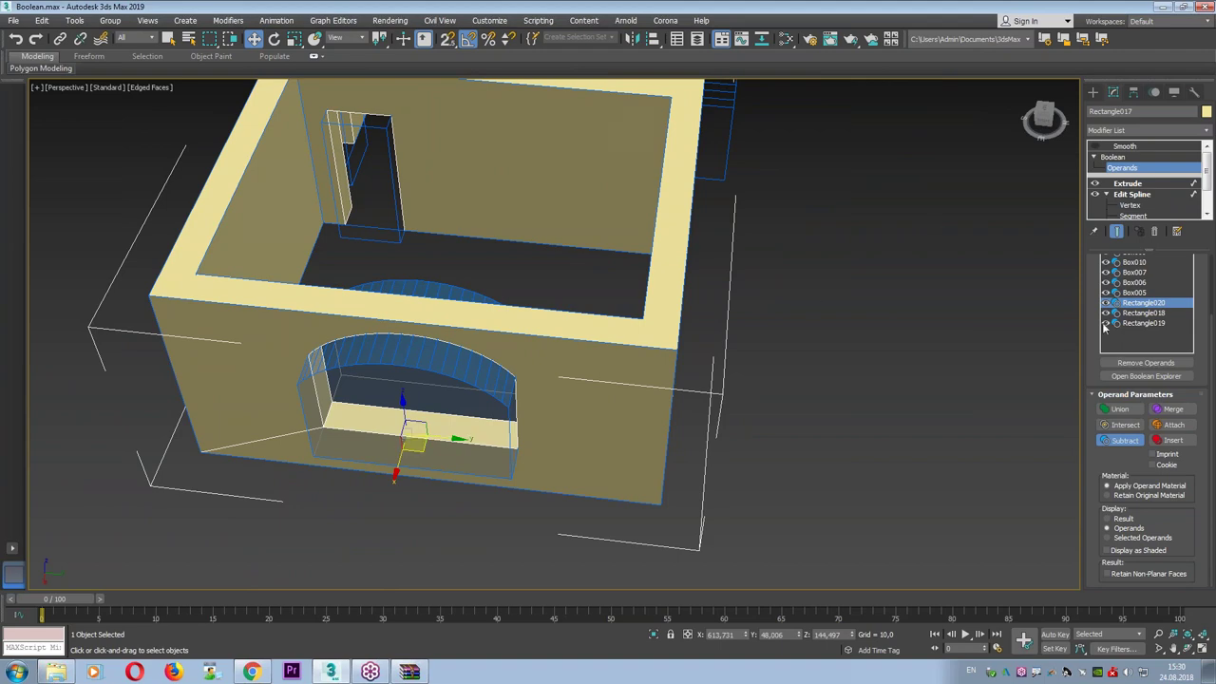
{"action": "left_click", "coordinate": [1155, 325], "text": "ctrl"}
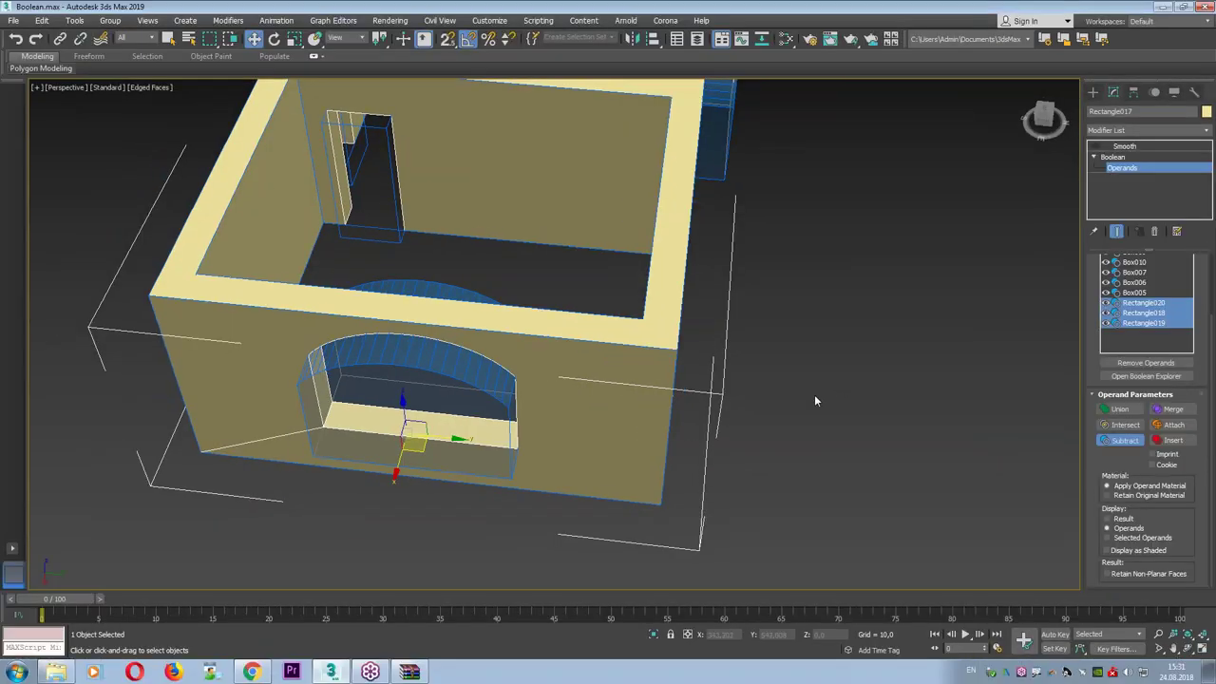
Try Union, Intersect, Subtract, Merge and Attach on the arch operands, undoing Attach.
{"action": "mouse_move", "coordinate": [814, 400]}
{"action": "middle_mouse_down", "text": "alt"}
{"action": "mouse_move", "coordinate": [807, 389]}
{"action": "mouse_move", "coordinate": [1170, 340]}
{"action": "middle_mouse_up", "text": "alt"}
{"action": "left_click", "coordinate": [1130, 411]}
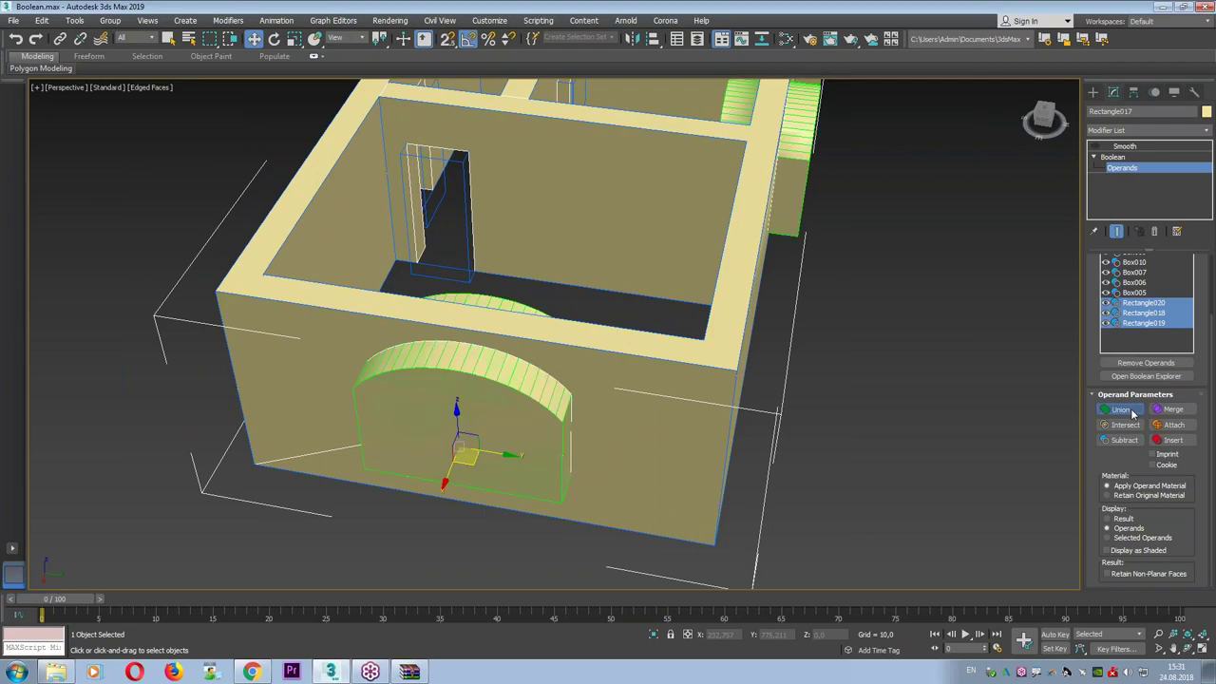
{"action": "mouse_move", "coordinate": [815, 340]}
{"action": "middle_mouse_down", "text": "alt"}
{"action": "mouse_move", "coordinate": [698, 321]}
{"action": "mouse_move", "coordinate": [872, 386]}
{"action": "middle_mouse_up", "text": "alt"}
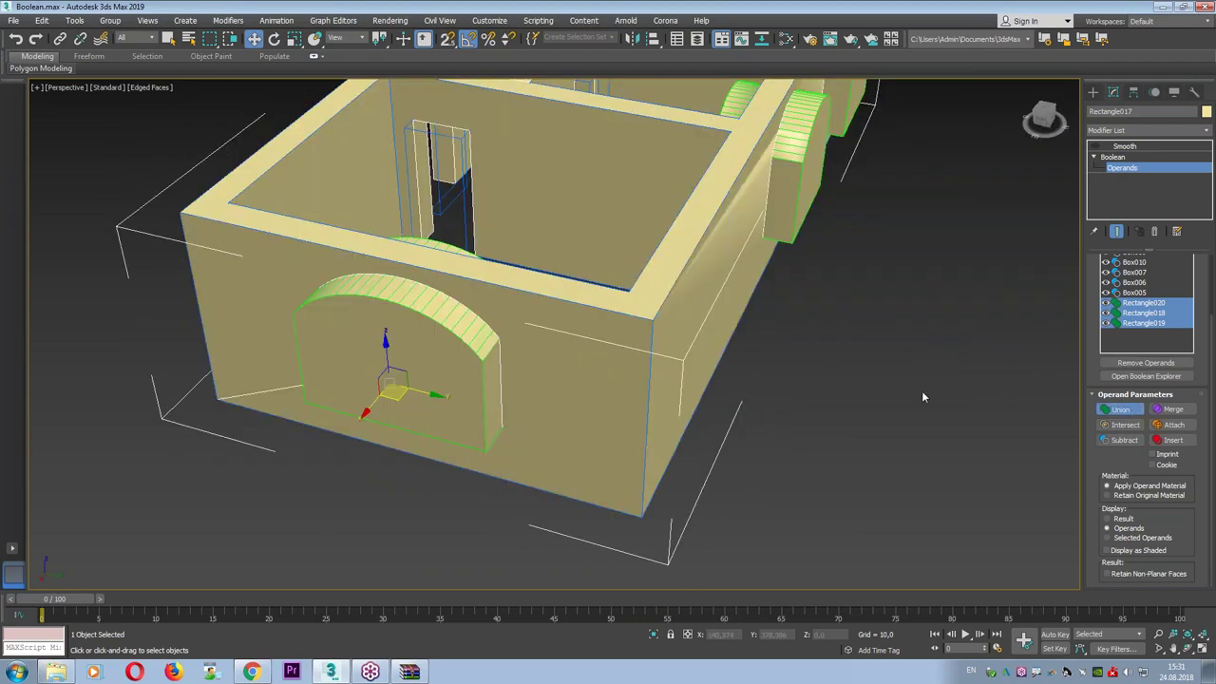
{"action": "left_click", "coordinate": [1110, 425]}
{"action": "mouse_move", "coordinate": [887, 309]}
{"action": "middle_mouse_down", "text": "alt"}
{"action": "mouse_move", "coordinate": [763, 370]}
{"action": "mouse_move", "coordinate": [714, 317]}
{"action": "mouse_move", "coordinate": [819, 358]}
{"action": "middle_mouse_up", "text": "alt"}
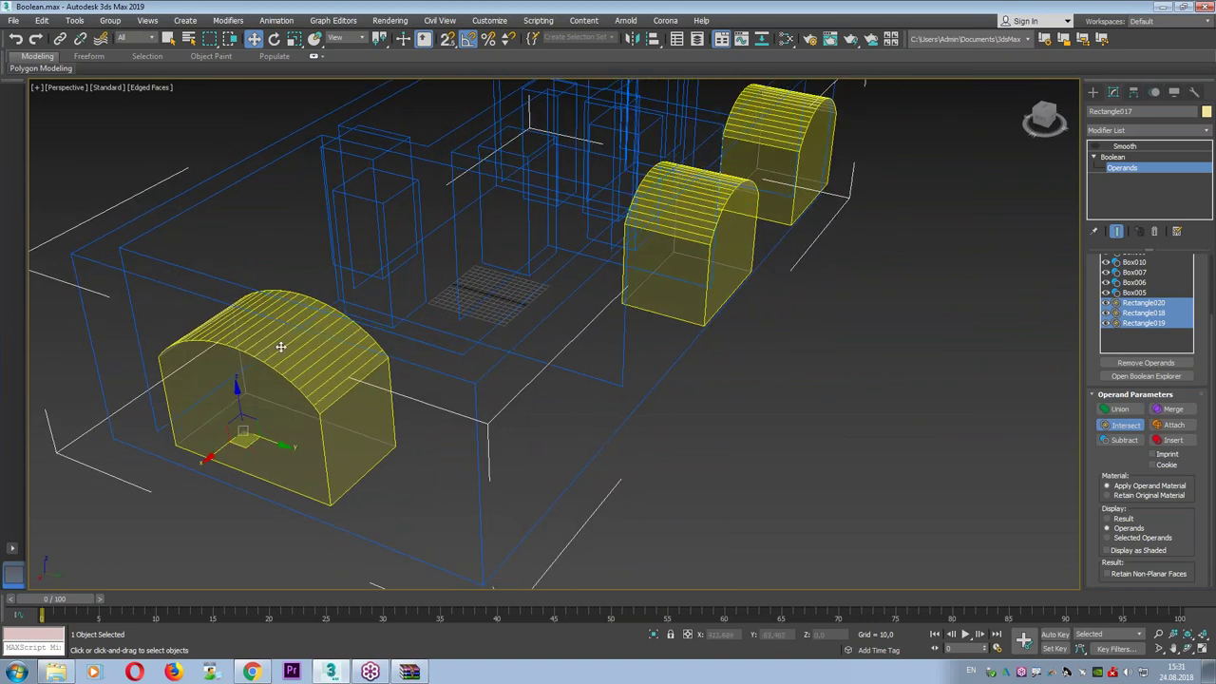
{"action": "left_click", "coordinate": [1125, 440]}
{"action": "left_click", "coordinate": [1173, 409]}
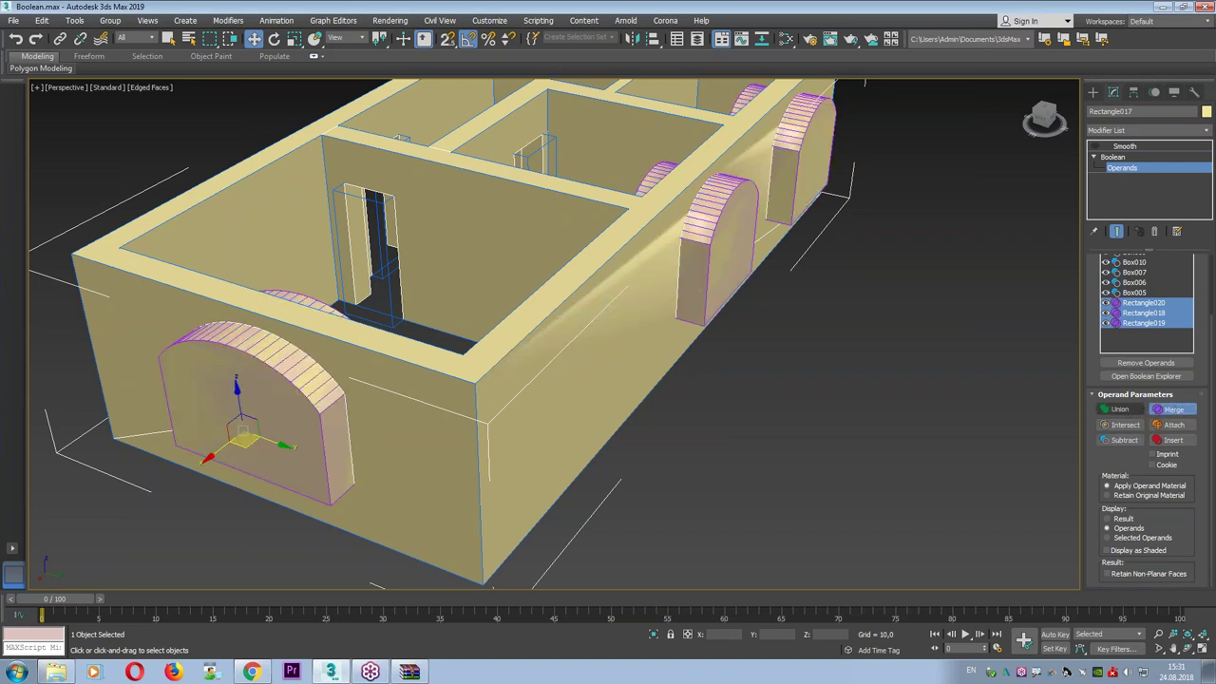
{"action": "left_click", "coordinate": [1171, 425]}
{"action": "key", "text": "ctrl+z"}
Try Insert and shift the arch cutters along Y, restore Subtract, then exit to the Boolean level.
{"action": "left_click", "coordinate": [1172, 440]}
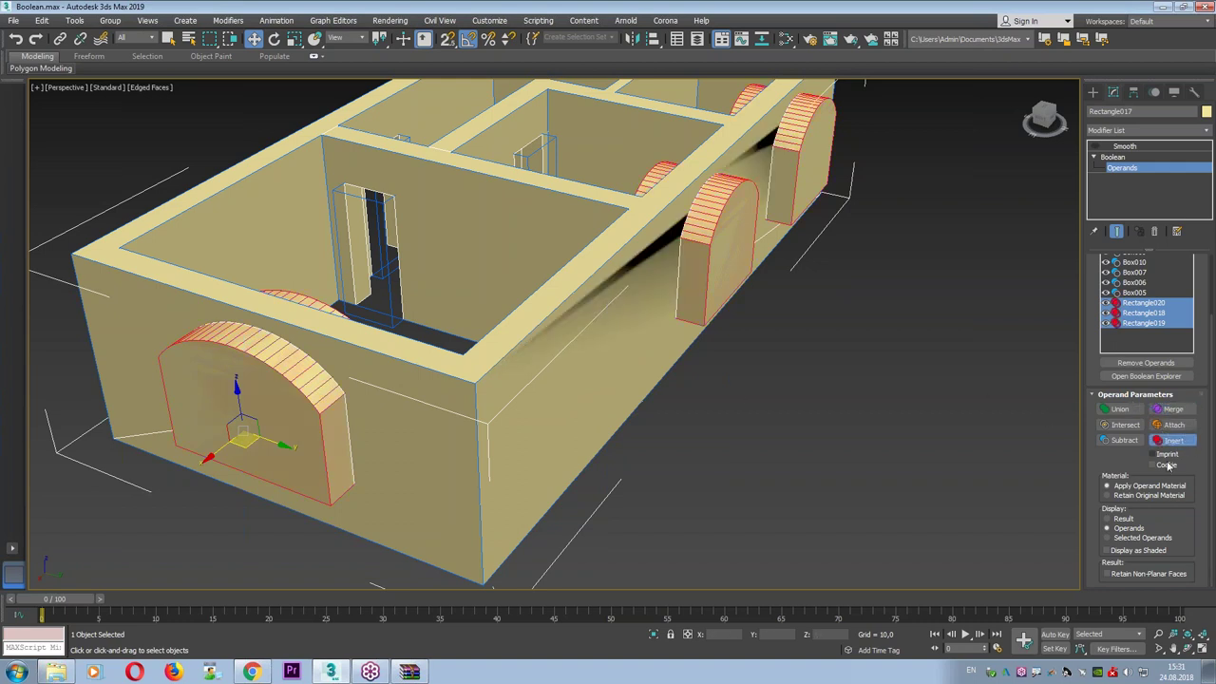
{"action": "left_click_drag", "start_coordinate": [276, 443], "coordinate": [340, 459]}
{"action": "left_click", "coordinate": [1124, 440]}
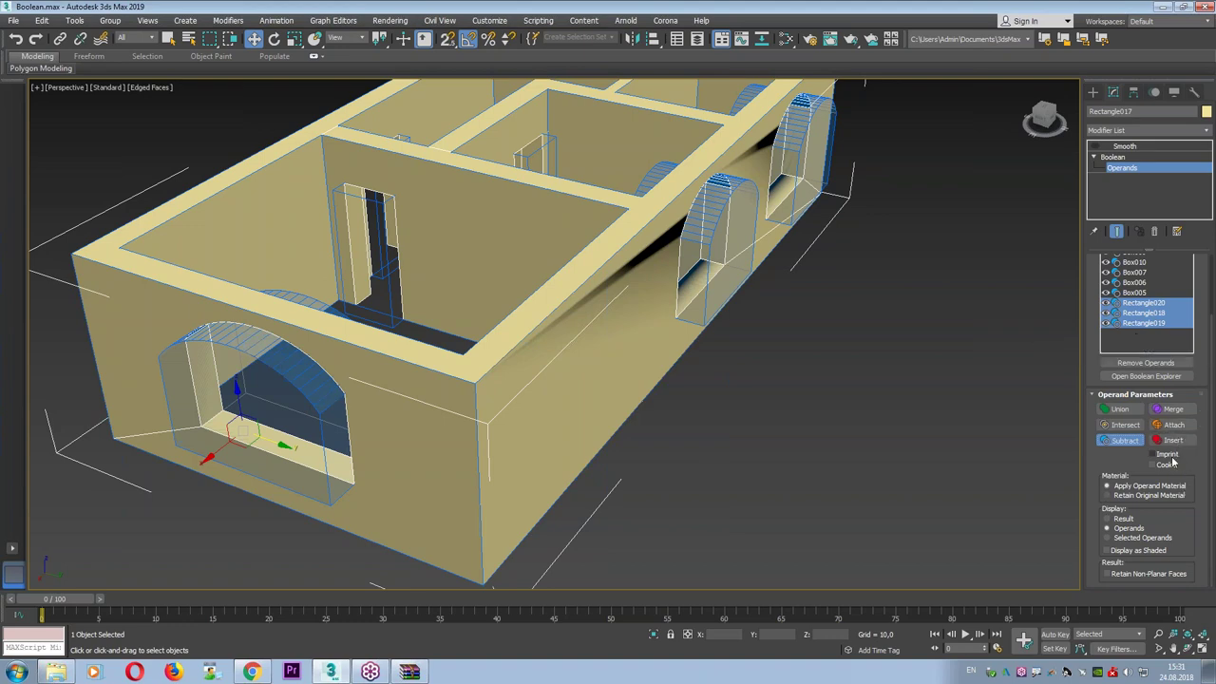
{"action": "middle_click_drag", "start_coordinate": [1024, 398], "coordinate": [937, 428], "text": "alt"}
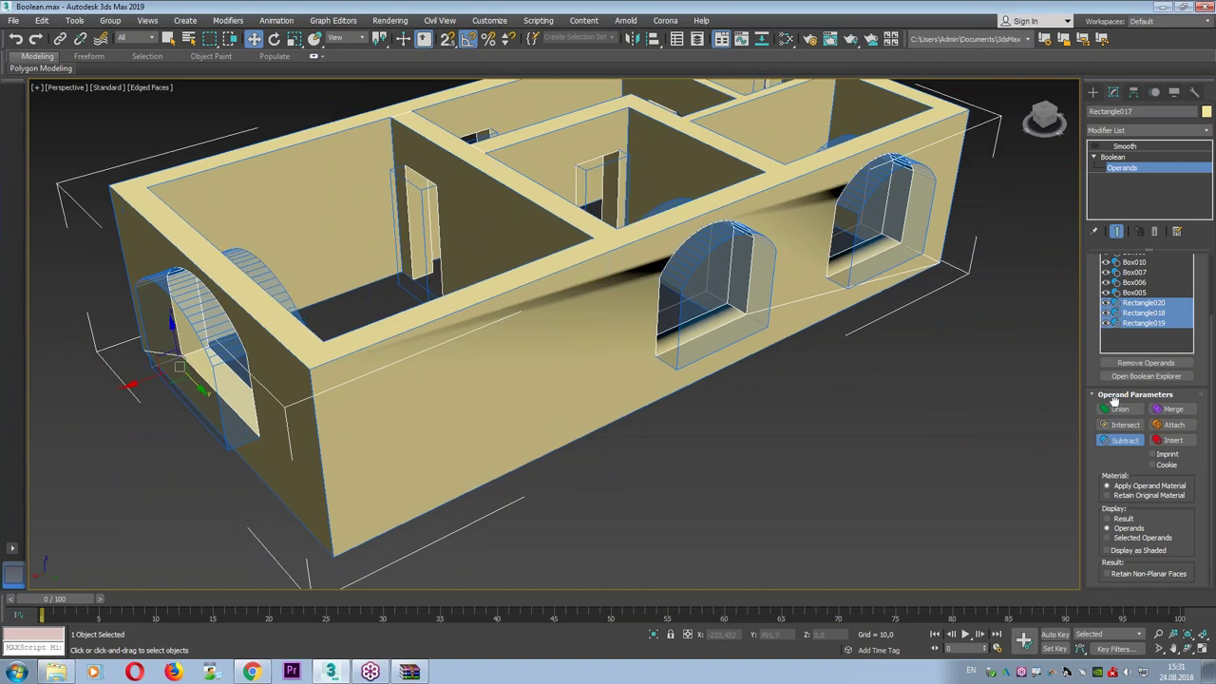
{"action": "scroll", "coordinate": [1113, 403], "scroll_direction": "up", "scroll_amount": 3}
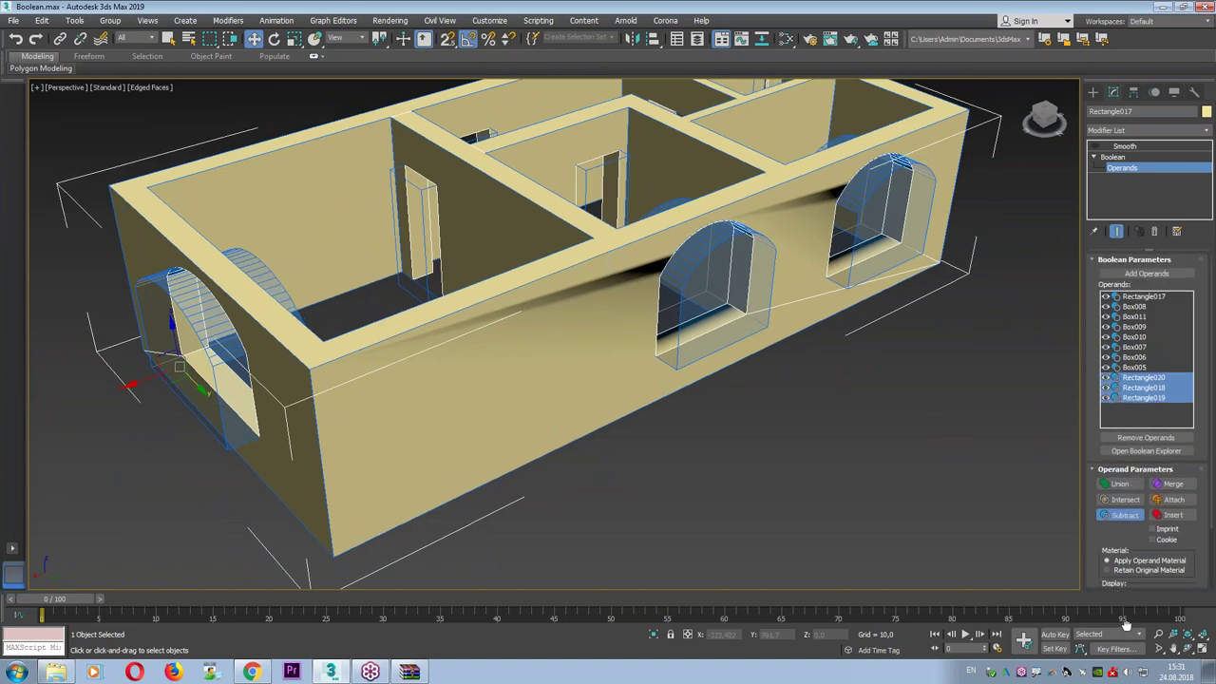
{"action": "scroll", "coordinate": [1139, 518], "scroll_direction": "down", "scroll_amount": 3}
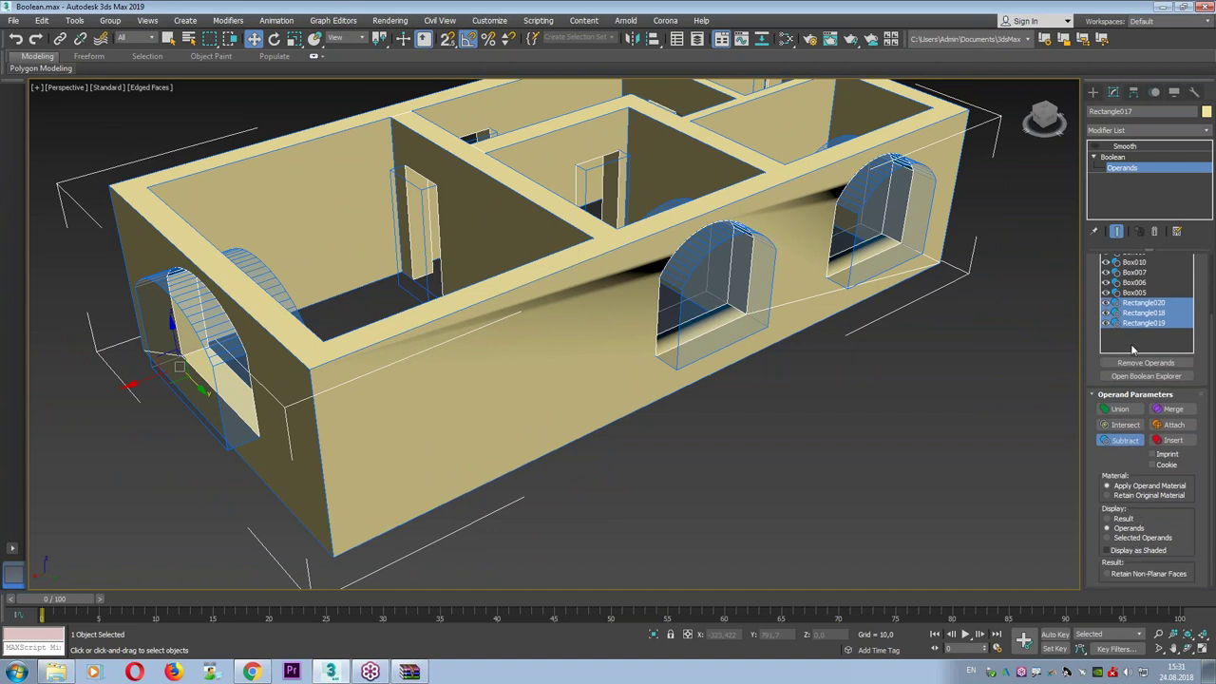
{"action": "left_click_drag", "start_coordinate": [1098, 354], "coordinate": [1109, 436]}
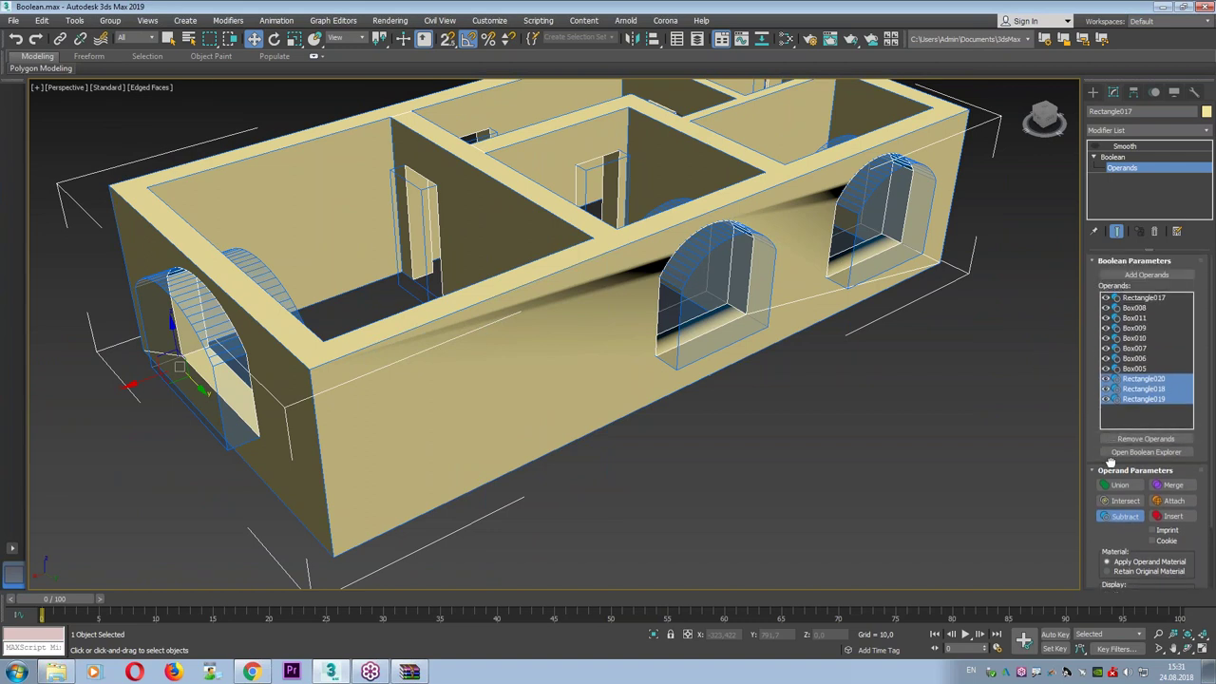
{"action": "left_click", "coordinate": [1130, 169]}
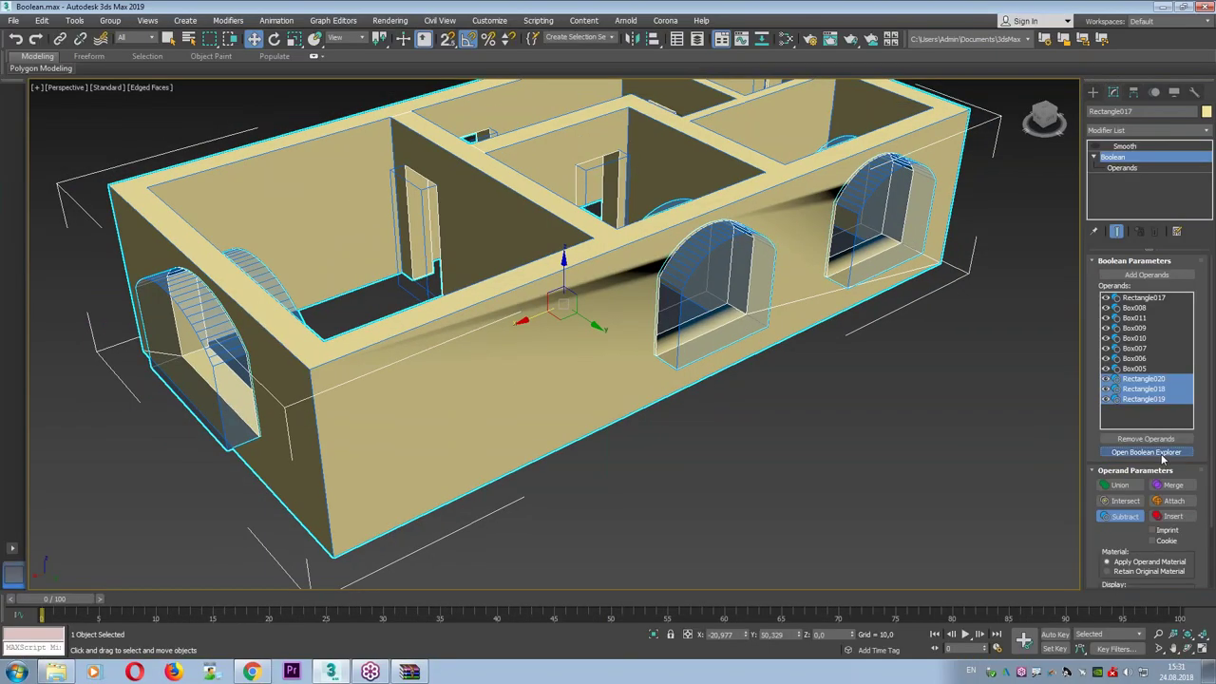
{"action": "left_click", "coordinate": [1147, 452]}
{"action": "left_click_drag", "start_coordinate": [134, 16], "coordinate": [219, 49]}
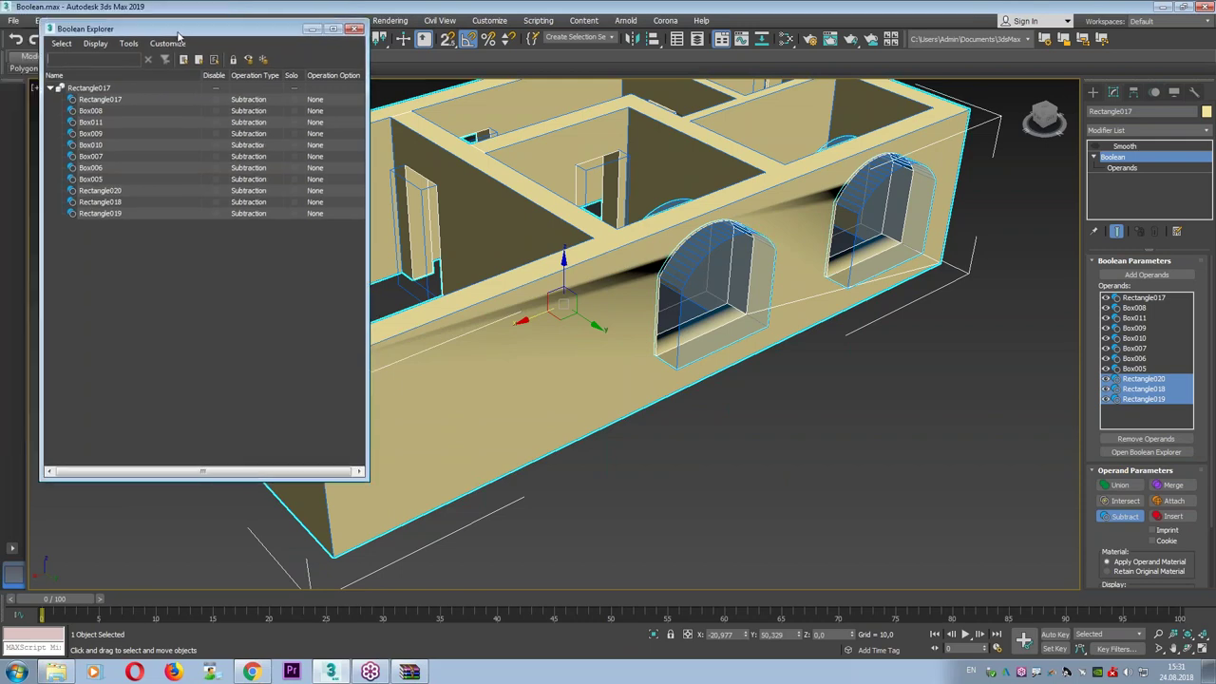
{"action": "left_click", "coordinate": [158, 207]}
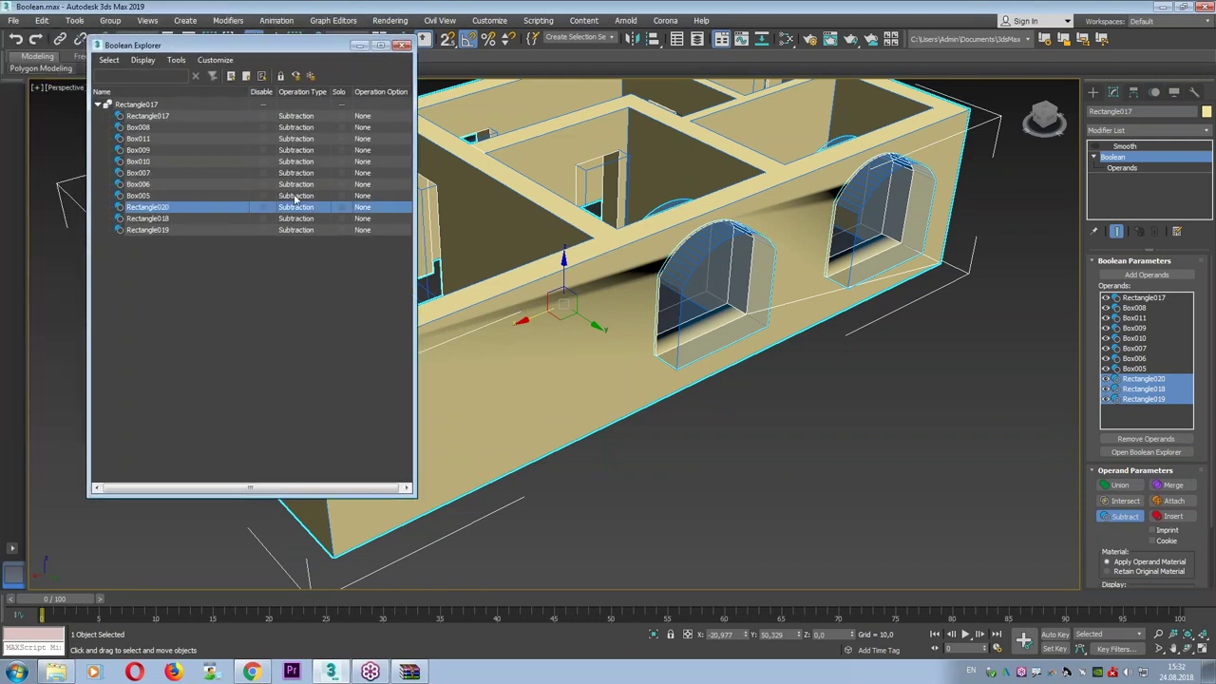
{"action": "mouse_move", "coordinate": [270, 203]}
{"action": "left_mouse_down"}
{"action": "mouse_move", "coordinate": [335, 198]}
{"action": "mouse_move", "coordinate": [238, 202]}
{"action": "left_mouse_up"}
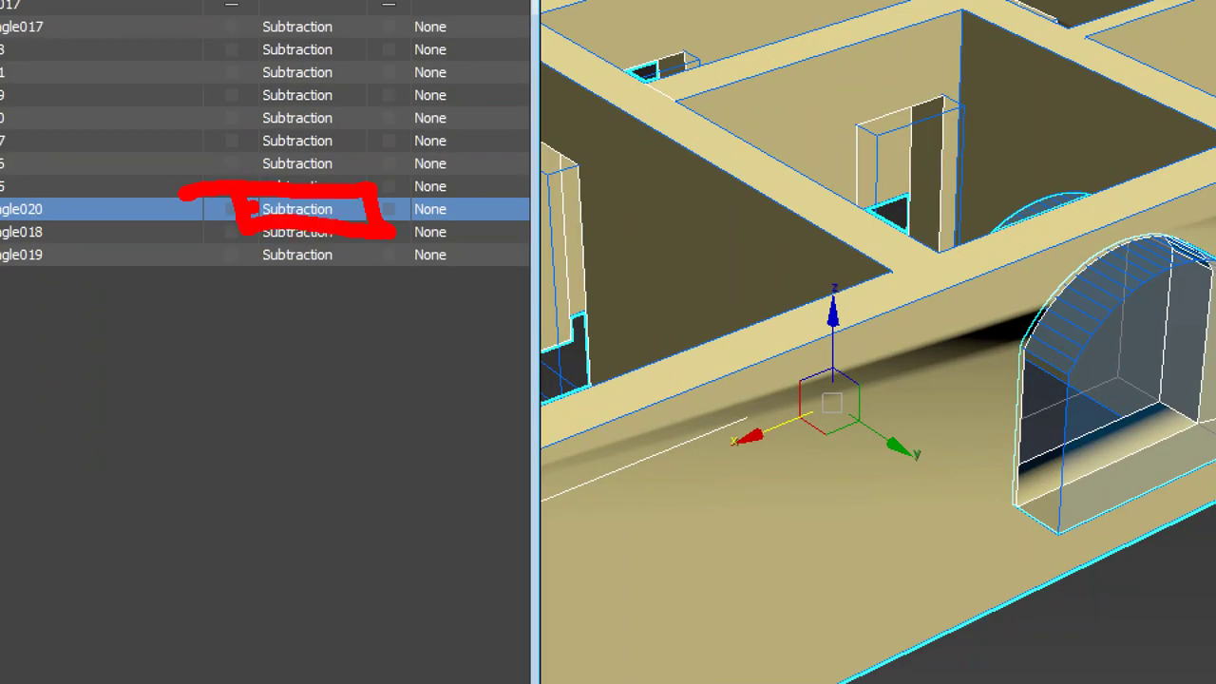
{"action": "left_click", "coordinate": [262, 210]}
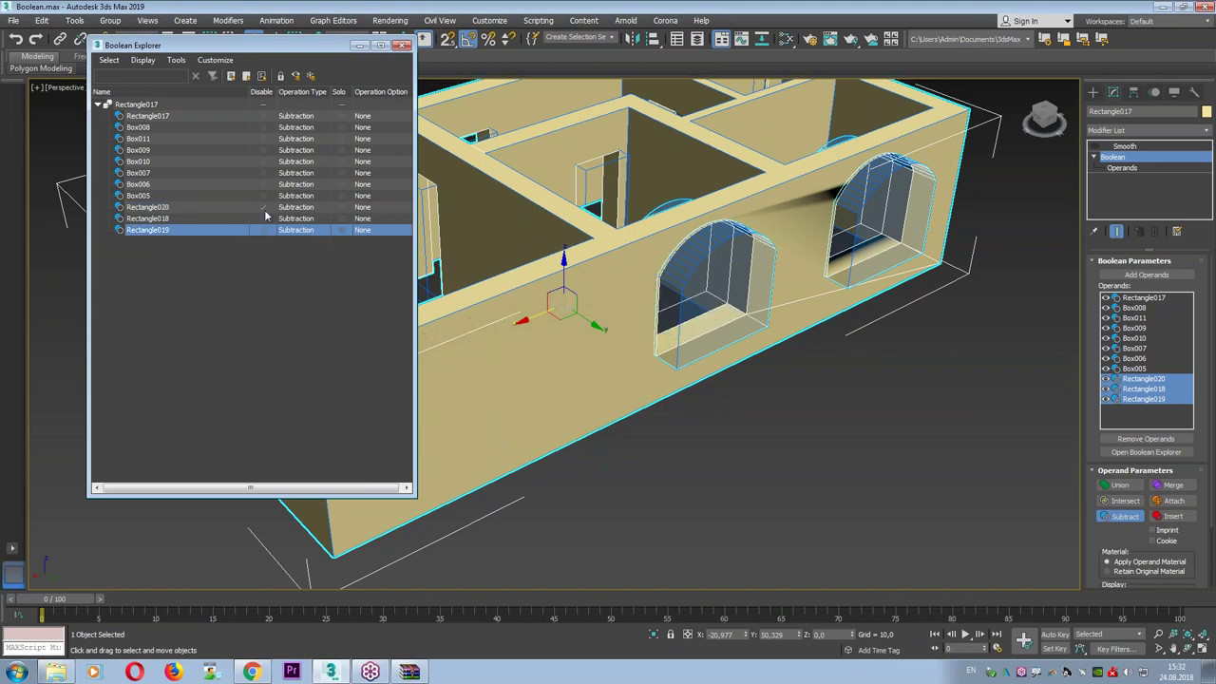
{"action": "left_click", "coordinate": [263, 210]}
{"action": "left_click", "coordinate": [265, 211]}
{"action": "left_click", "coordinate": [265, 211]}
{"action": "left_click", "coordinate": [264, 212]}
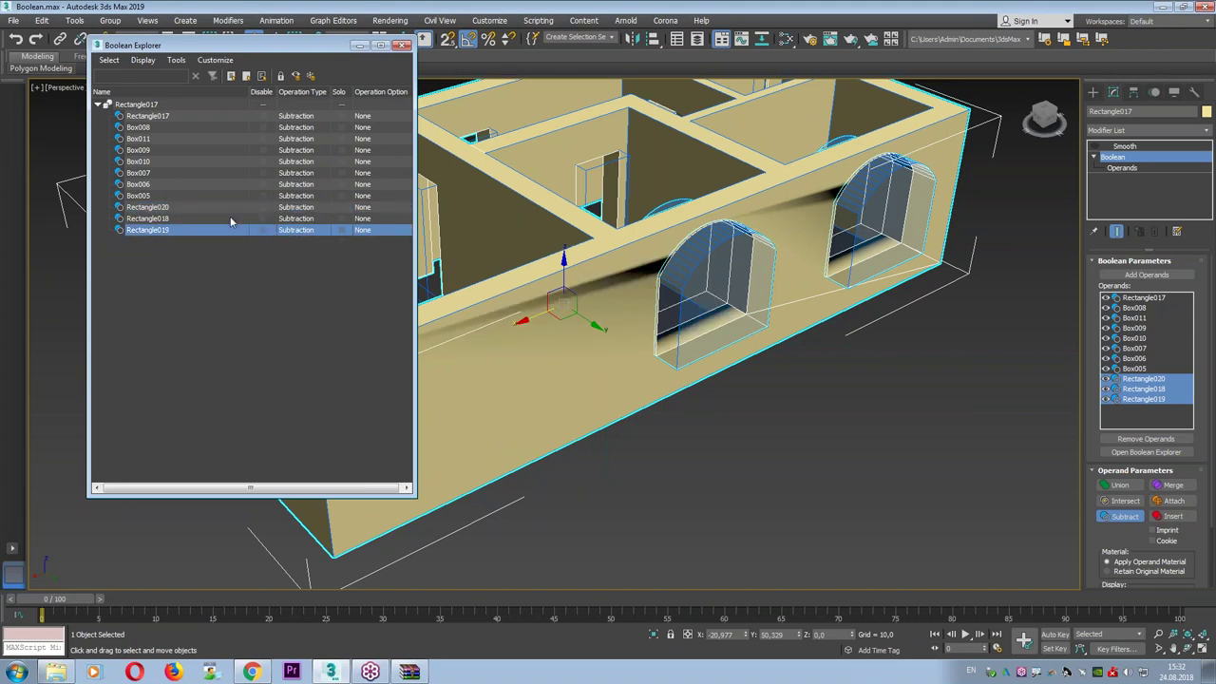
{"action": "left_click_drag", "start_coordinate": [1131, 289], "coordinate": [1150, 275]}
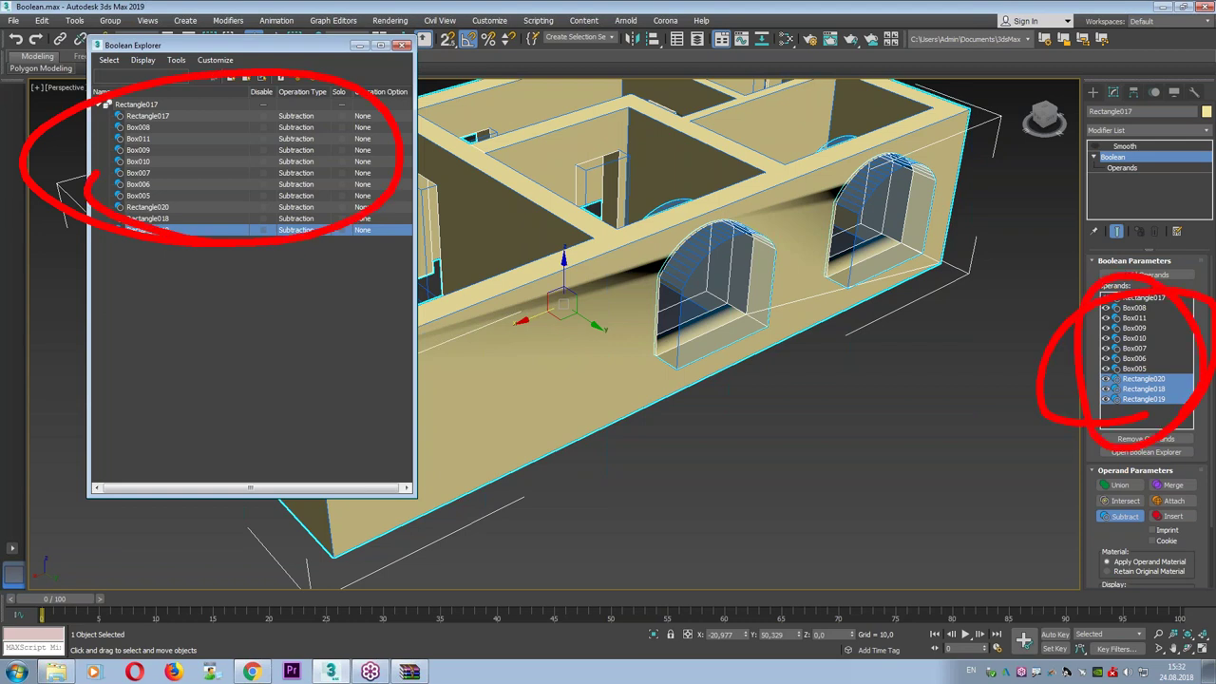
{"action": "key", "text": "Escape"}
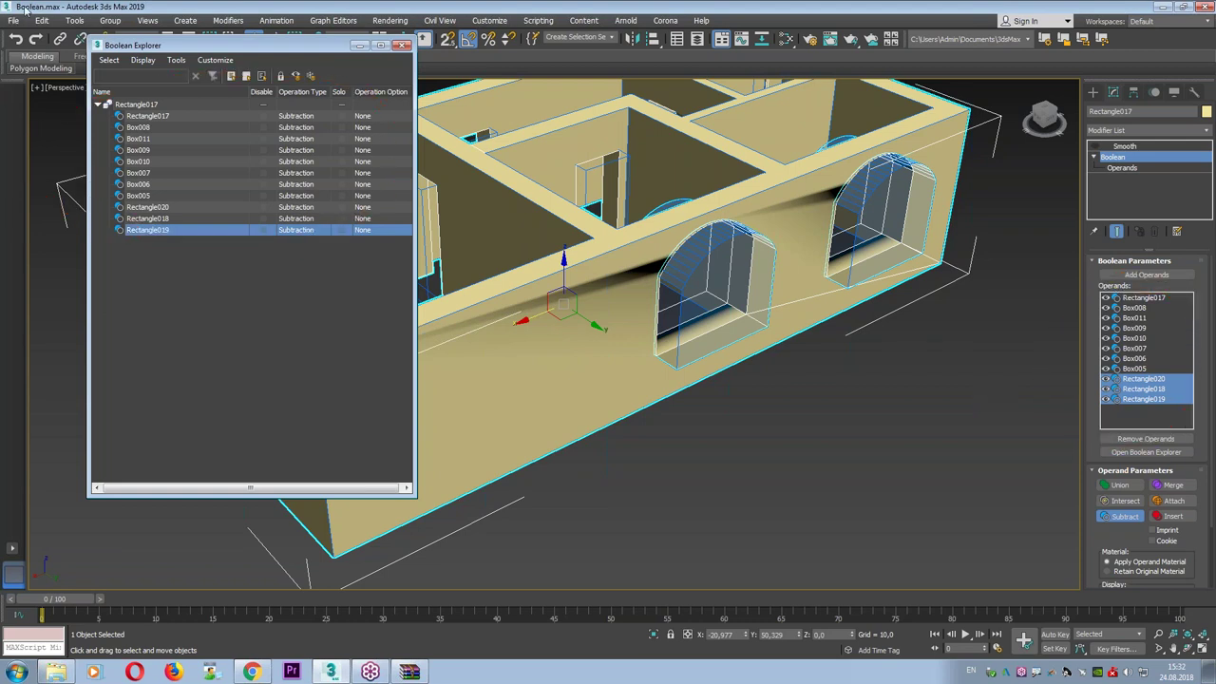
{"action": "left_click", "coordinate": [402, 45]}
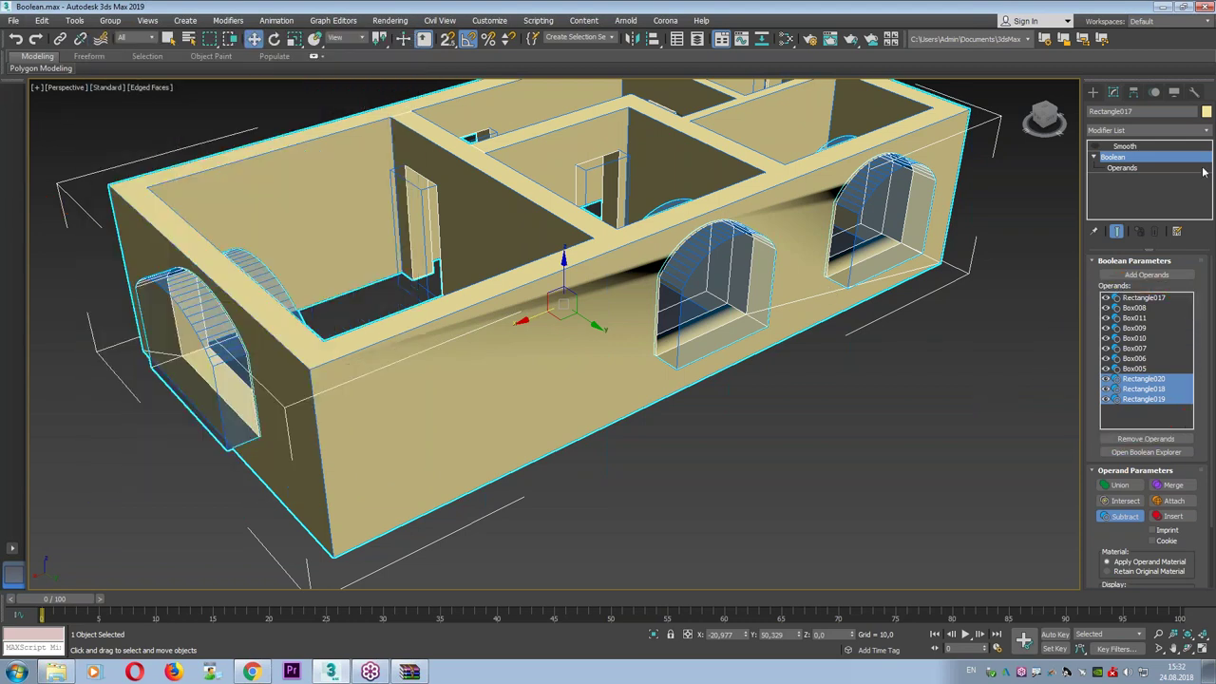
Toggle the Smooth modifier, orbit to the long side with two arches, and open the Create category list.
{"action": "left_click", "coordinate": [1125, 147]}
{"action": "middle_click_drag", "start_coordinate": [589, 285], "coordinate": [836, 293], "text": "alt"}
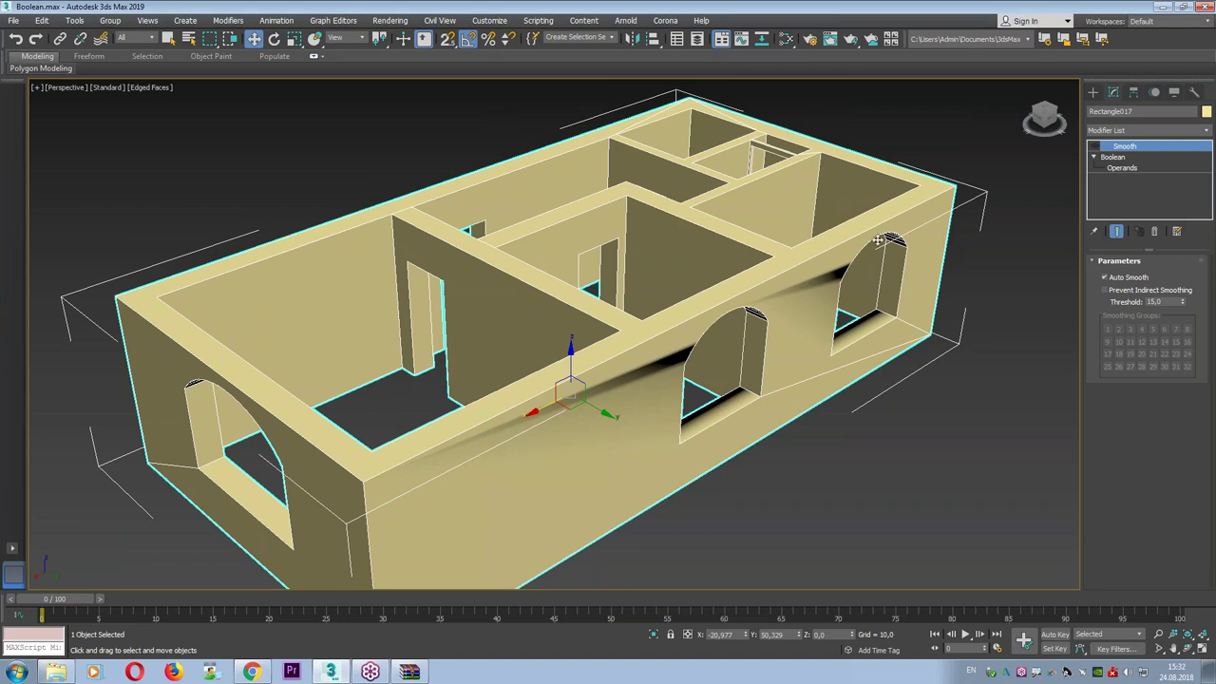
{"action": "left_click", "coordinate": [1094, 148]}
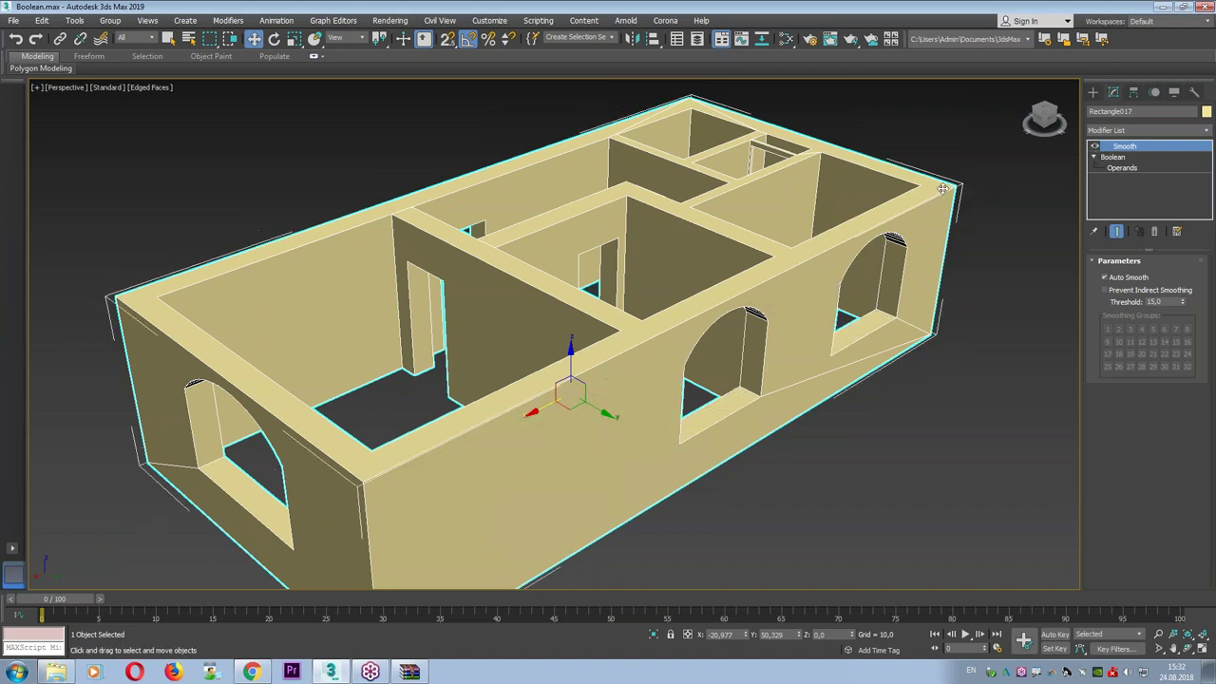
{"action": "left_click", "coordinate": [1092, 91]}
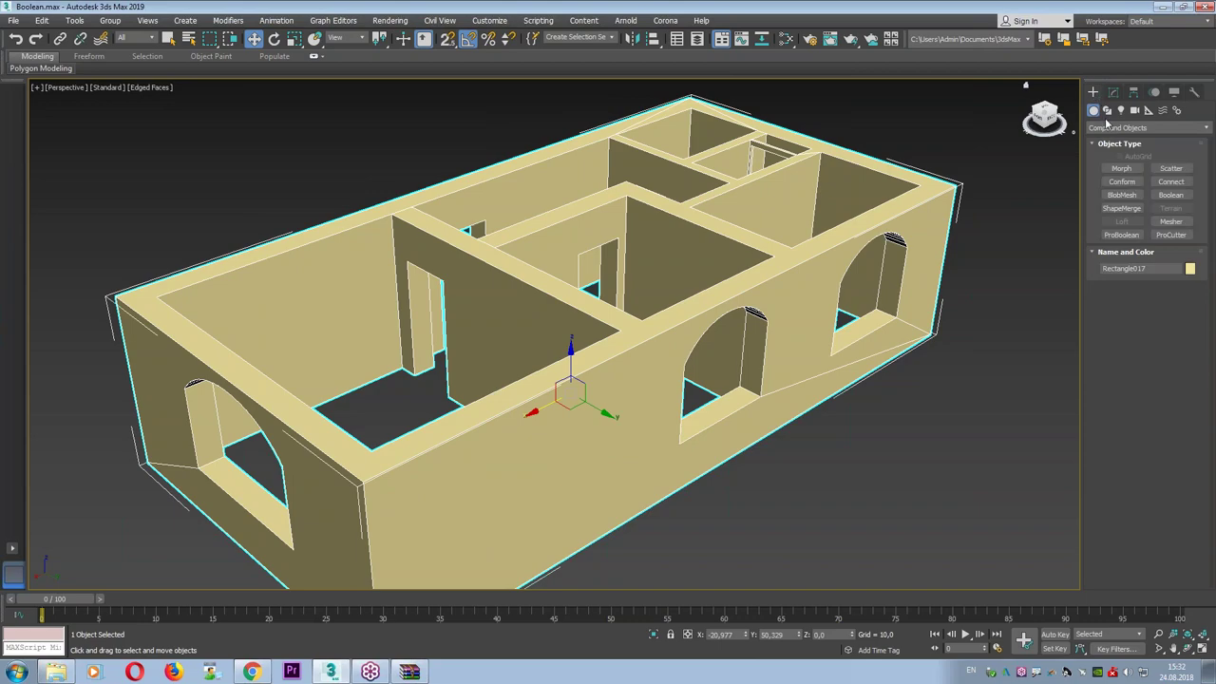
{"action": "left_click_drag", "start_coordinate": [1049, 137], "coordinate": [598, 298]}
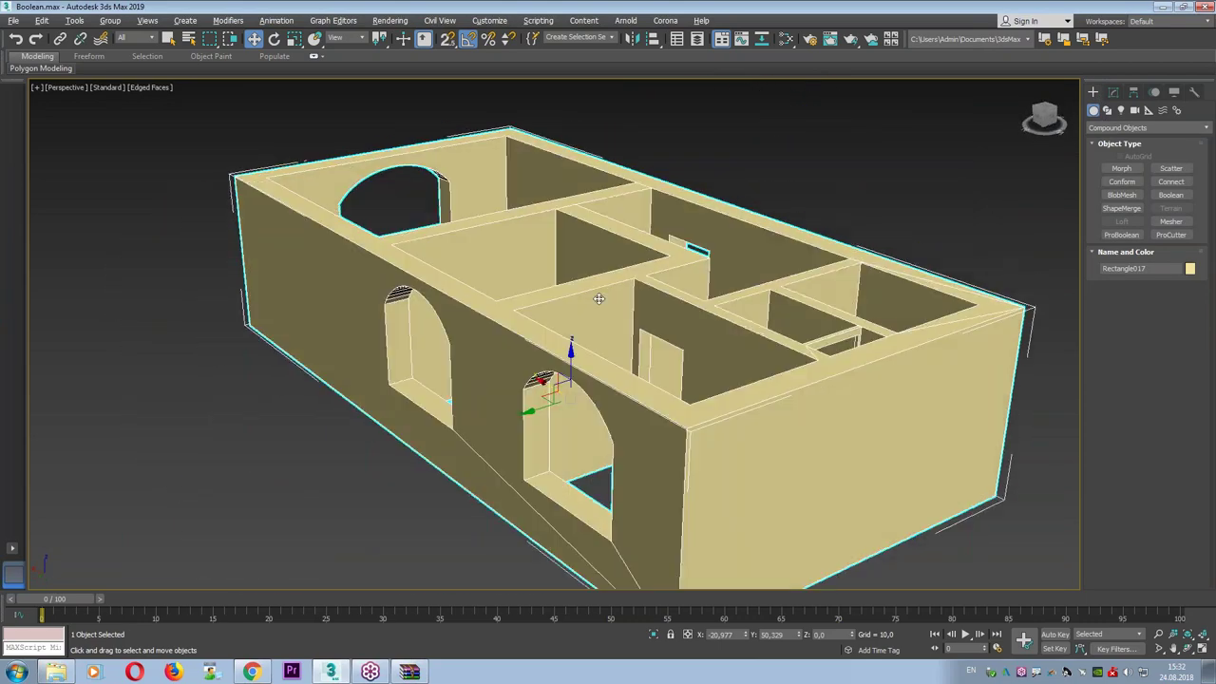
{"action": "middle_click_drag", "start_coordinate": [599, 299], "coordinate": [694, 300], "text": "alt"}
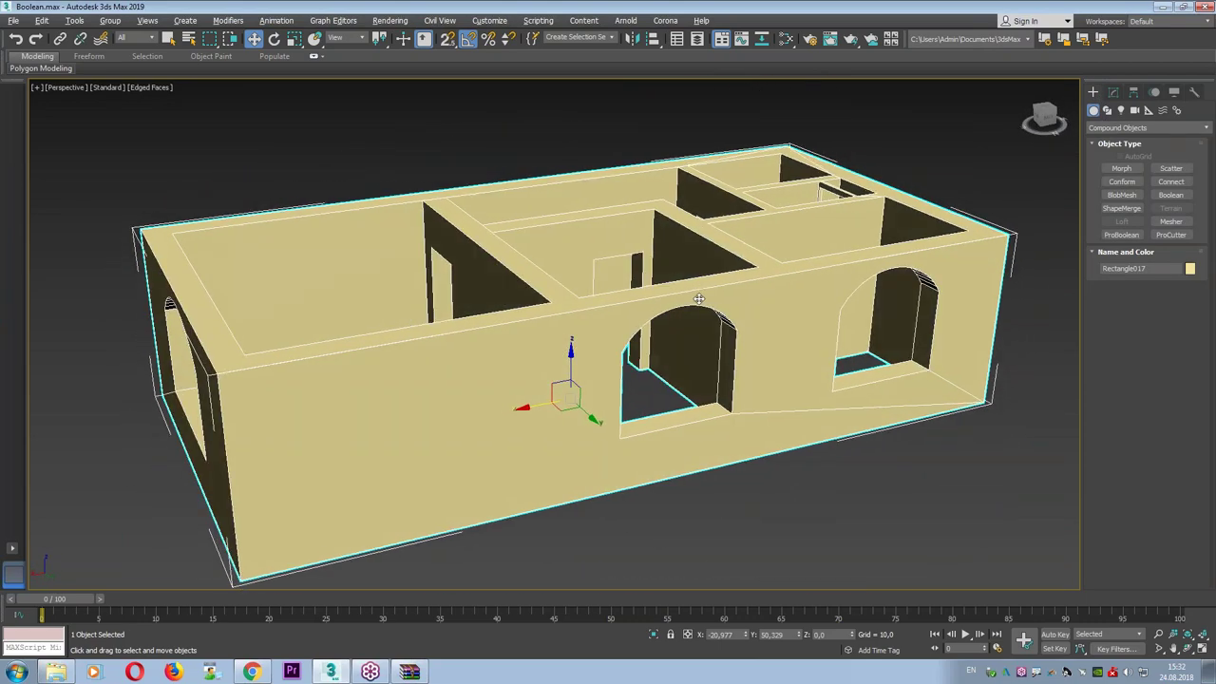
{"action": "left_click", "coordinate": [1107, 130]}
Create a snapped 580 × 1180 Box over the house footprint with height -50,911.
{"action": "left_click", "coordinate": [1105, 143]}
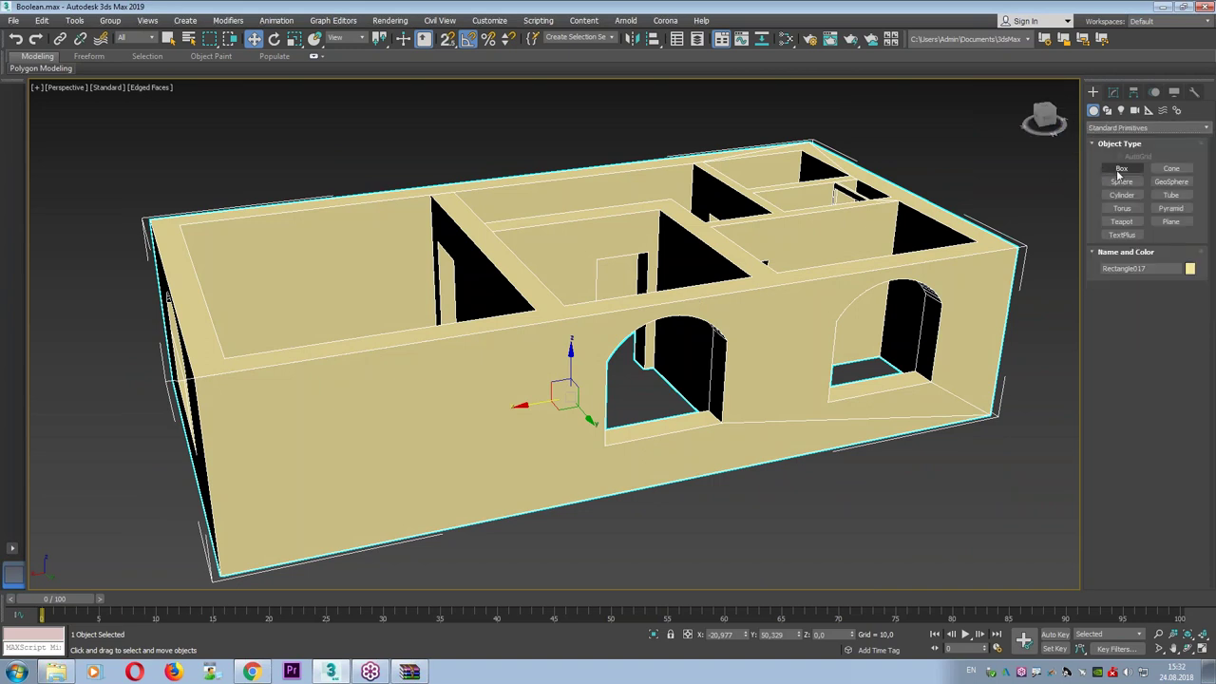
{"action": "left_click", "coordinate": [1121, 168]}
{"action": "key", "text": "alt+w"}
{"action": "key", "text": "s"}
{"action": "left_click_drag", "start_coordinate": [169, 121], "coordinate": [438, 249]}
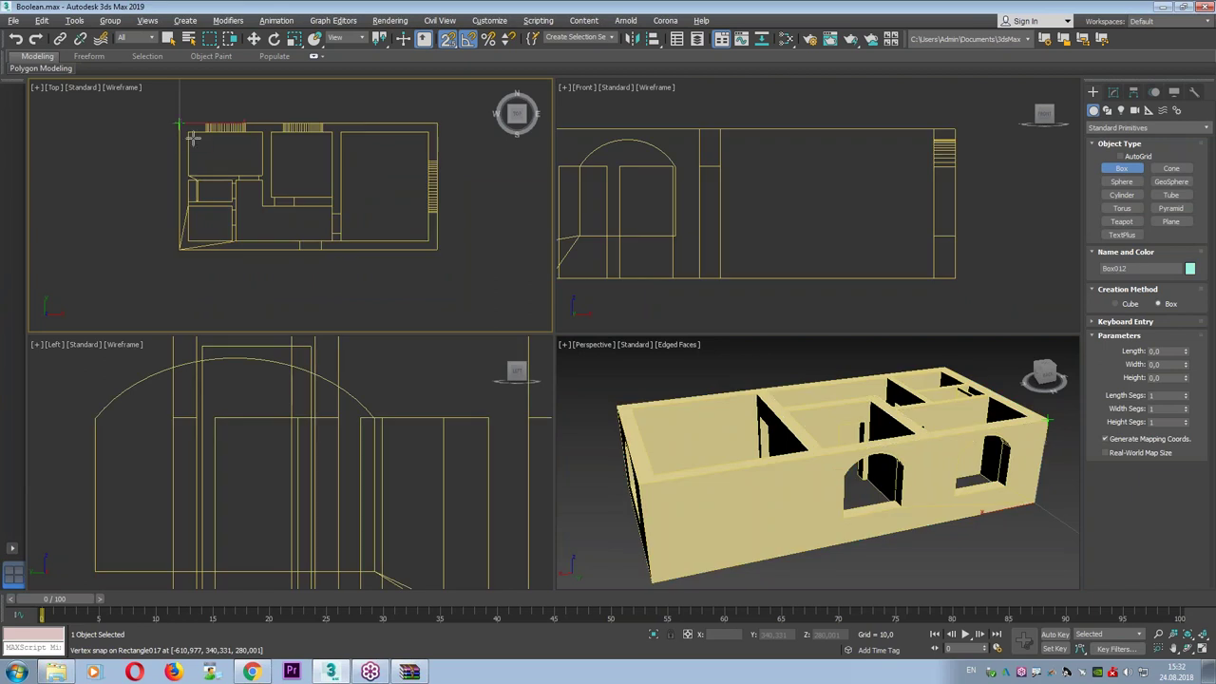
{"action": "left_click", "coordinate": [447, 269]}
{"action": "left_click_drag", "start_coordinate": [1185, 378], "coordinate": [1185, 366]}
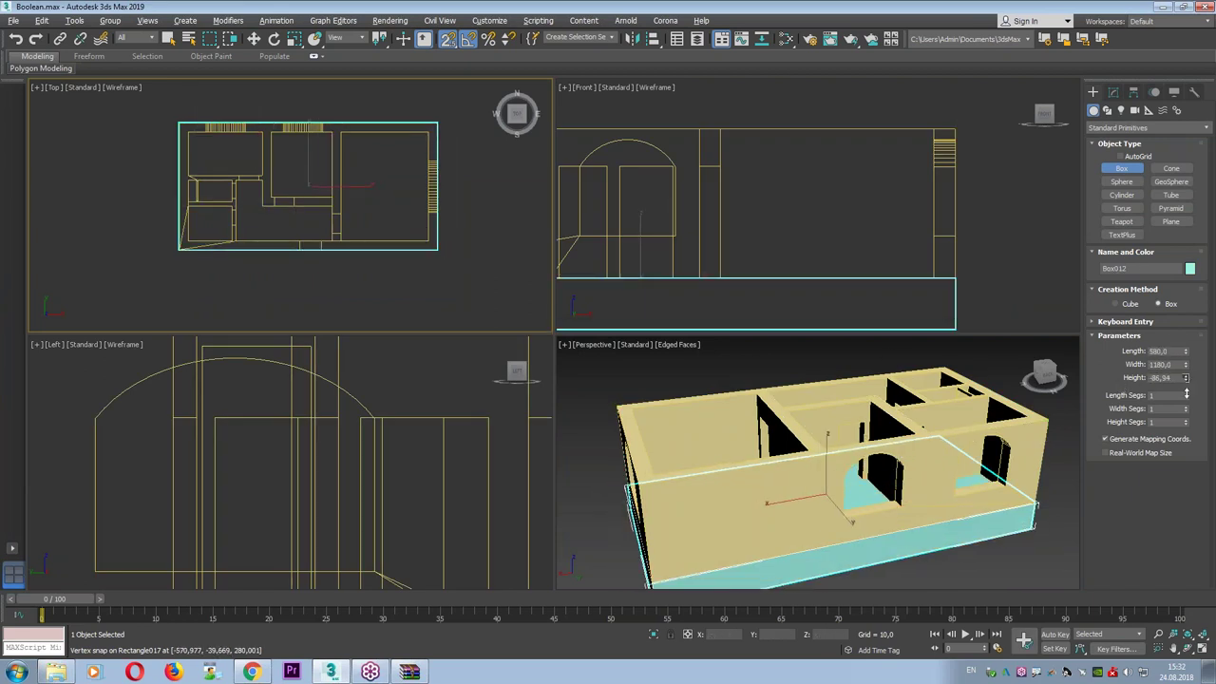
Inspect the slab in the maximized Perspective view and bring up its Object Color palette.
{"action": "key", "text": "alt+w"}
{"action": "mouse_move", "coordinate": [835, 452]}
{"action": "middle_mouse_down", "text": "alt"}
{"action": "mouse_move", "coordinate": [790, 462]}
{"action": "mouse_move", "coordinate": [523, 377]}
{"action": "mouse_move", "coordinate": [557, 443]}
{"action": "mouse_move", "coordinate": [983, 451]}
{"action": "middle_mouse_up", "text": "alt"}
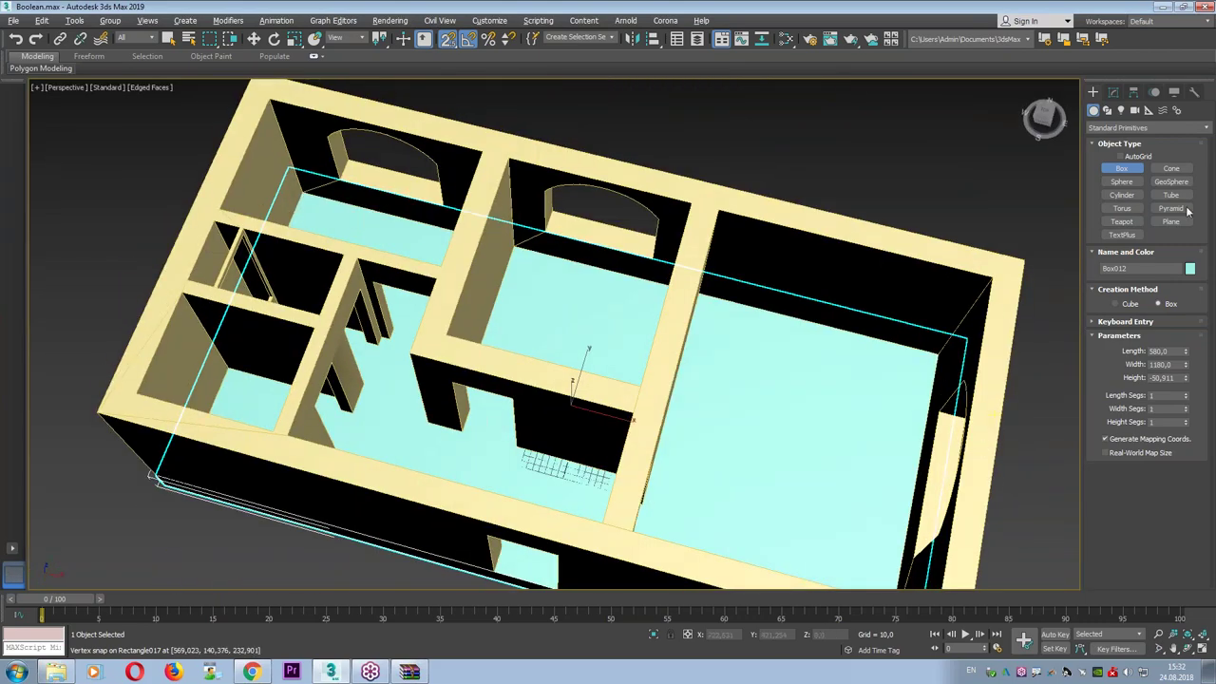
{"action": "left_click", "coordinate": [1116, 92]}
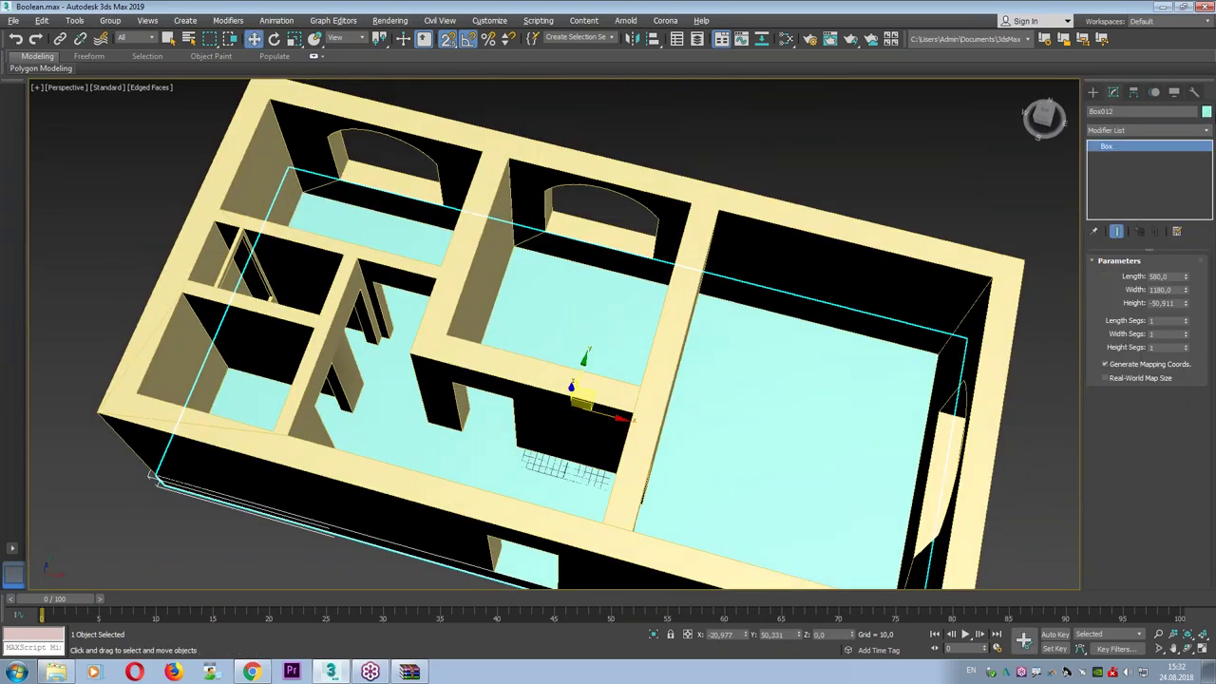
{"action": "left_click", "coordinate": [1207, 112]}
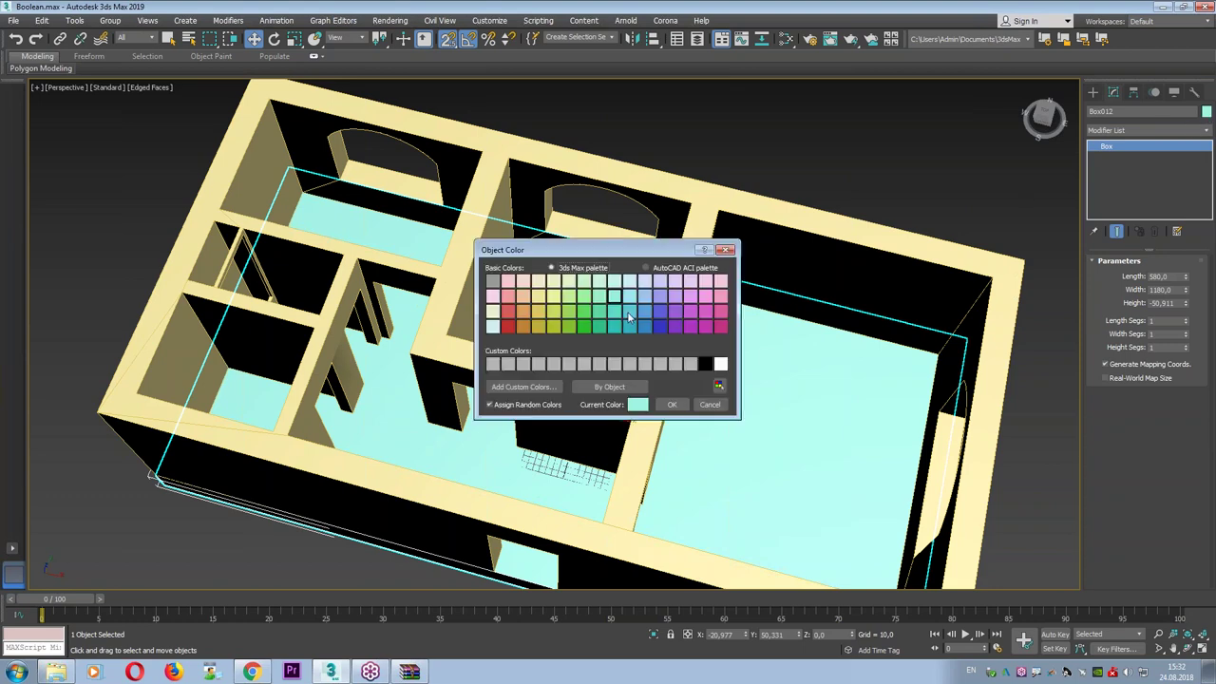
Give the slab an orange object colour and confirm it.
{"action": "left_click", "coordinate": [528, 312]}
{"action": "left_click", "coordinate": [671, 405]}
{"action": "mouse_move", "coordinate": [578, 388]}
{"action": "middle_mouse_down", "text": "alt"}
{"action": "mouse_move", "coordinate": [497, 361]}
{"action": "mouse_move", "coordinate": [570, 390]}
{"action": "middle_mouse_up", "text": "alt"}
Examine the orange slab under the plan in the enlarged Top view.
{"action": "key", "text": "alt+w"}
{"action": "key", "text": "alt+w"}
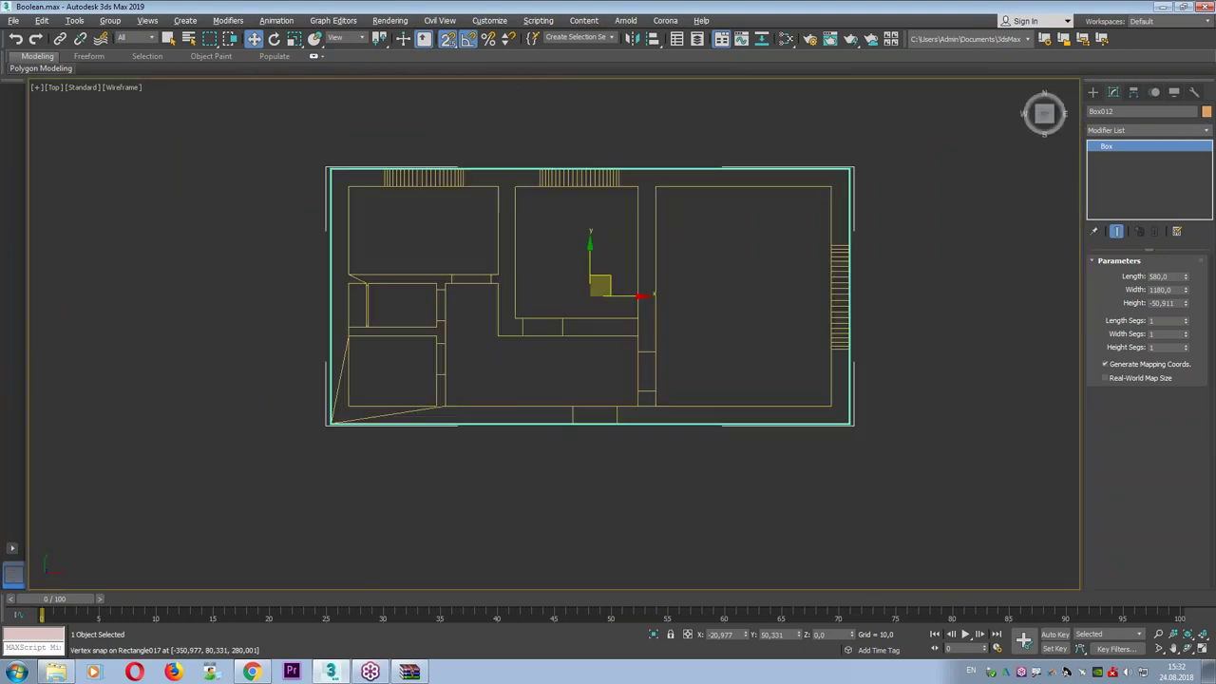
{"action": "scroll", "coordinate": [485, 359], "scroll_direction": "up", "scroll_amount": 5}
{"action": "mouse_move", "coordinate": [480, 337]}
{"action": "left_mouse_down"}
{"action": "mouse_move", "coordinate": [467, 310]}
{"action": "mouse_move", "coordinate": [329, 274]}
{"action": "mouse_move", "coordinate": [207, 266]}
{"action": "left_mouse_up"}
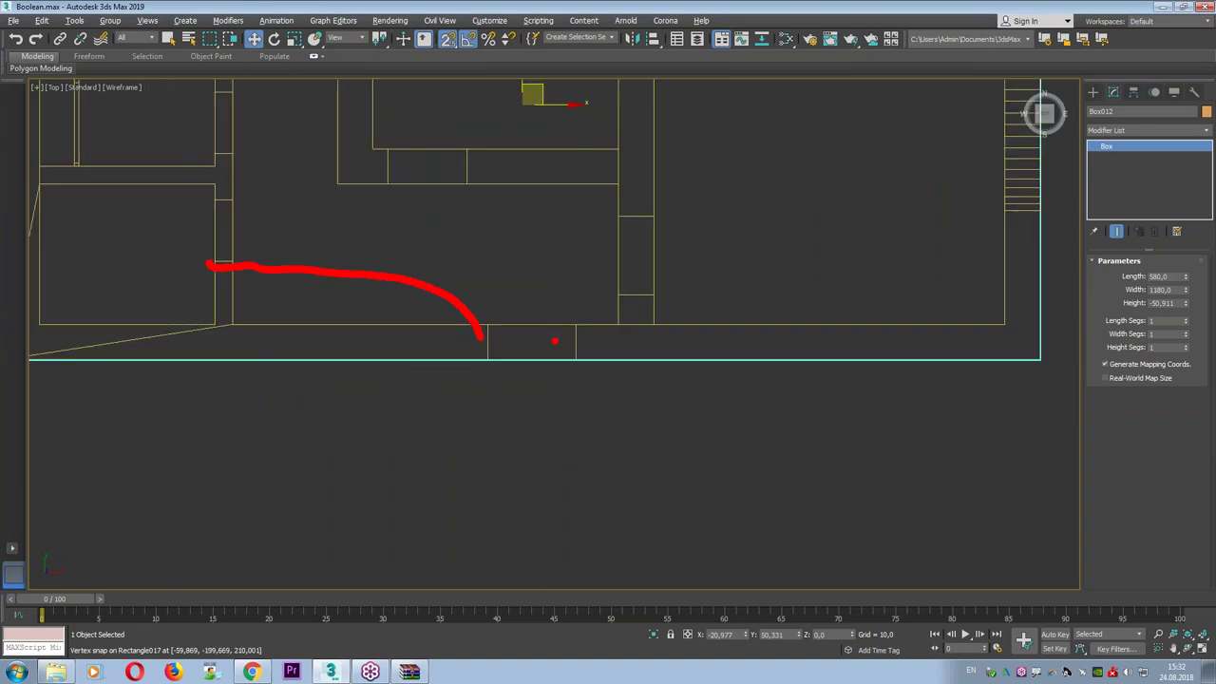
{"action": "left_click_drag", "start_coordinate": [580, 342], "coordinate": [645, 305]}
{"action": "left_click_drag", "start_coordinate": [482, 174], "coordinate": [659, 211]}
{"action": "left_click_drag", "start_coordinate": [276, 287], "coordinate": [277, 336]}
{"action": "left_click_drag", "start_coordinate": [323, 281], "coordinate": [340, 328]}
{"action": "left_click_drag", "start_coordinate": [370, 302], "coordinate": [382, 323]}
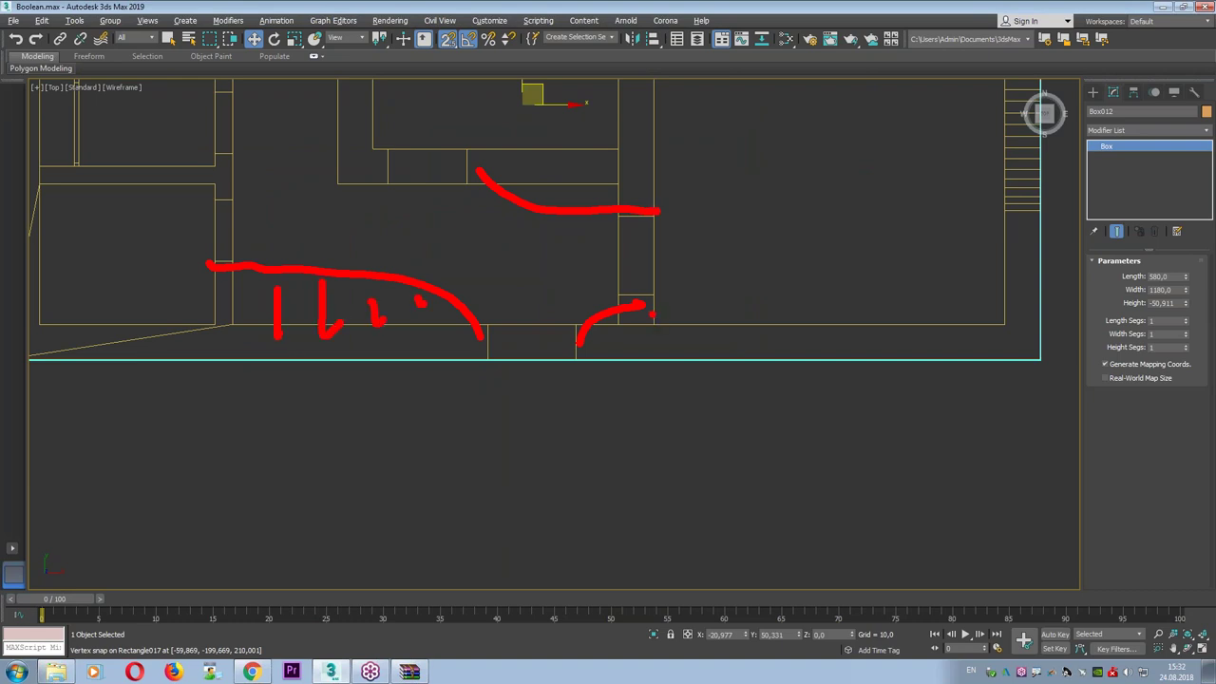
{"action": "left_click_drag", "start_coordinate": [893, 245], "coordinate": [945, 104]}
{"action": "left_click_drag", "start_coordinate": [818, 76], "coordinate": [883, 249]}
{"action": "left_click_drag", "start_coordinate": [836, 143], "coordinate": [737, 209]}
{"action": "left_click_drag", "start_coordinate": [841, 143], "coordinate": [860, 249]}
{"action": "left_click_drag", "start_coordinate": [874, 157], "coordinate": [940, 209]}
{"action": "left_click_drag", "start_coordinate": [841, 143], "coordinate": [936, 90]}
{"action": "left_click_drag", "start_coordinate": [780, 164], "coordinate": [741, 91]}
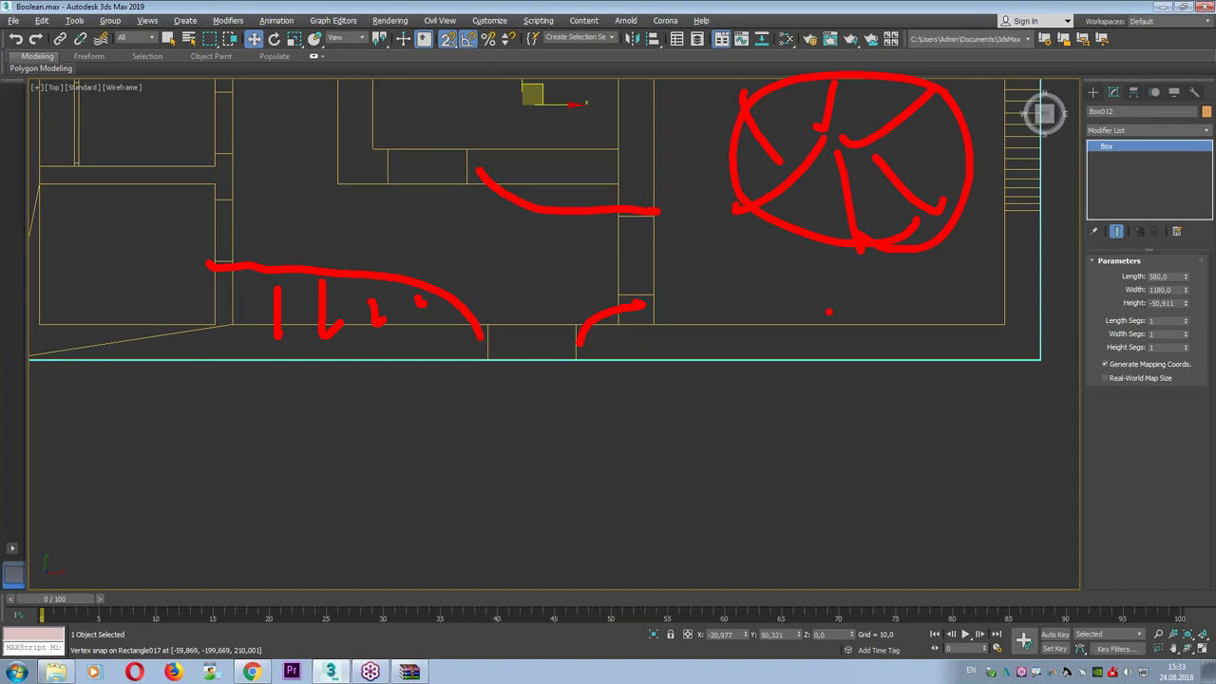
{"action": "key", "text": "Escape"}
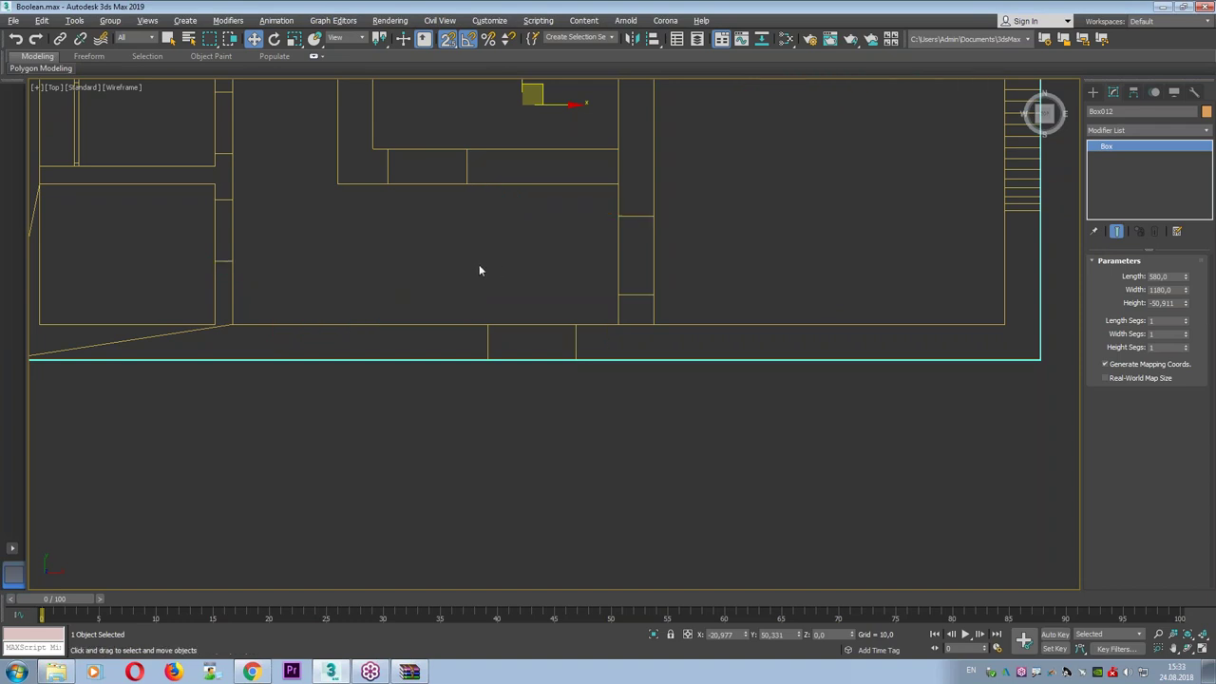
Orbit the maximized Perspective view to look down on the orange floor.
{"action": "key", "text": "alt+w"}
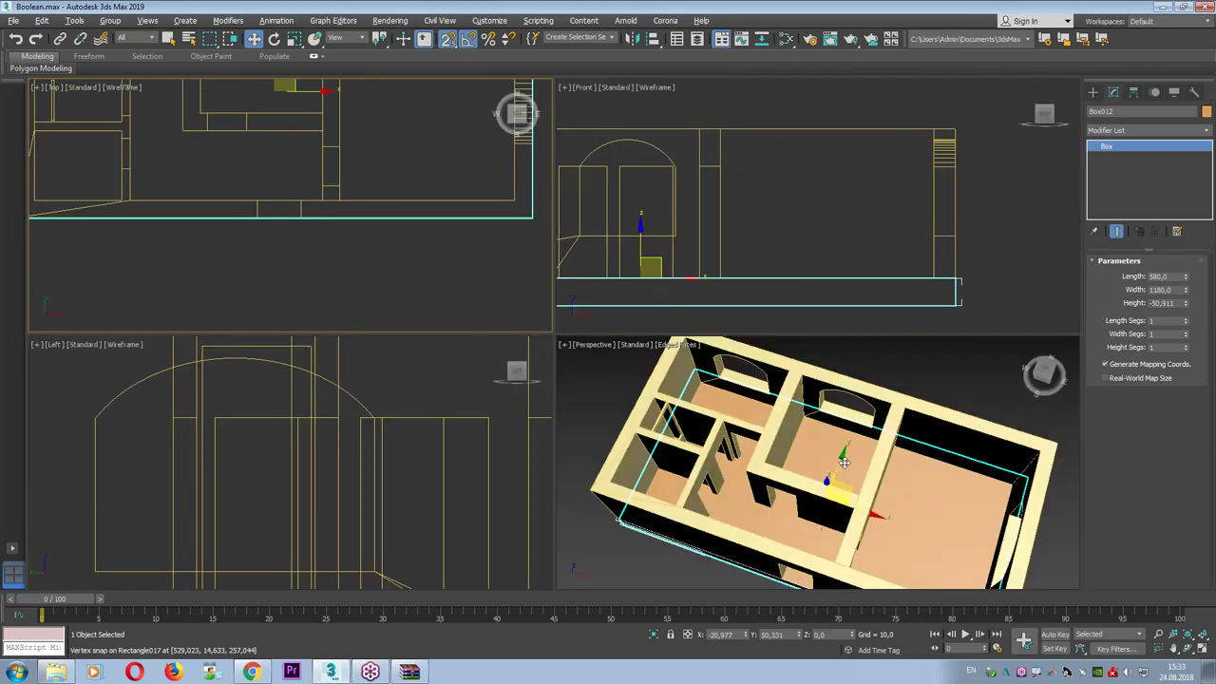
{"action": "key", "text": "alt+w"}
{"action": "mouse_move", "coordinate": [725, 401]}
{"action": "middle_mouse_down", "text": "alt"}
{"action": "mouse_move", "coordinate": [799, 390]}
{"action": "mouse_move", "coordinate": [773, 412]}
{"action": "mouse_move", "coordinate": [833, 290]}
{"action": "mouse_move", "coordinate": [779, 323]}
{"action": "middle_mouse_up", "text": "alt"}
{"action": "mouse_move", "coordinate": [508, 87]}
{"action": "left_mouse_down"}
{"action": "mouse_move", "coordinate": [589, 133]}
{"action": "mouse_move", "coordinate": [926, 418]}
{"action": "left_mouse_up"}
{"action": "left_click_drag", "start_coordinate": [380, 188], "coordinate": [703, 525]}
{"action": "left_click_drag", "start_coordinate": [838, 169], "coordinate": [303, 575]}
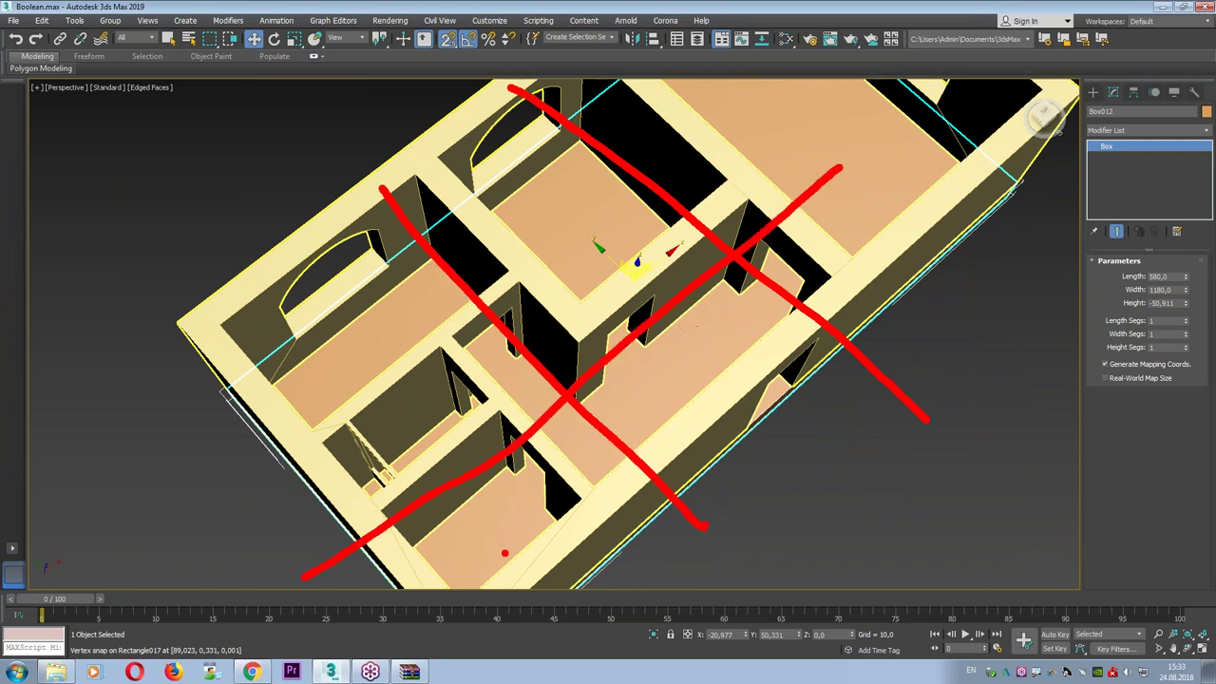
{"action": "key", "text": "Escape"}
Convert the Box012 slab to an Editable Poly.
{"action": "right_click", "coordinate": [789, 129]}
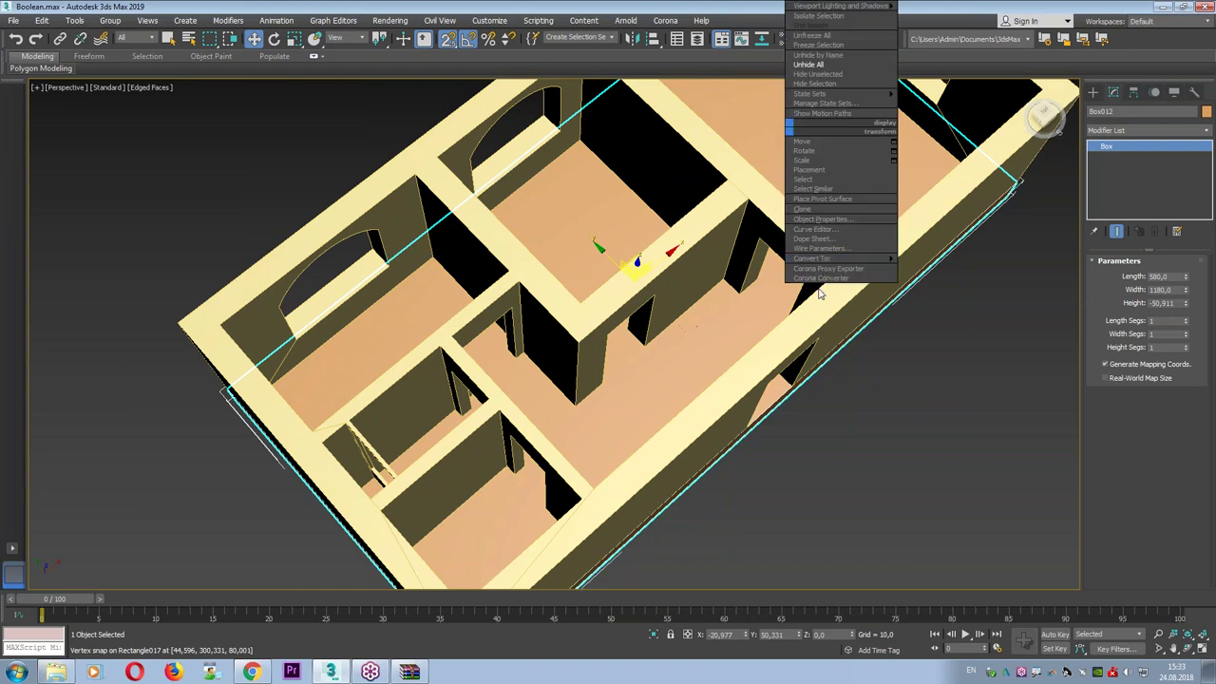
{"action": "mouse_move", "coordinate": [826, 259]}
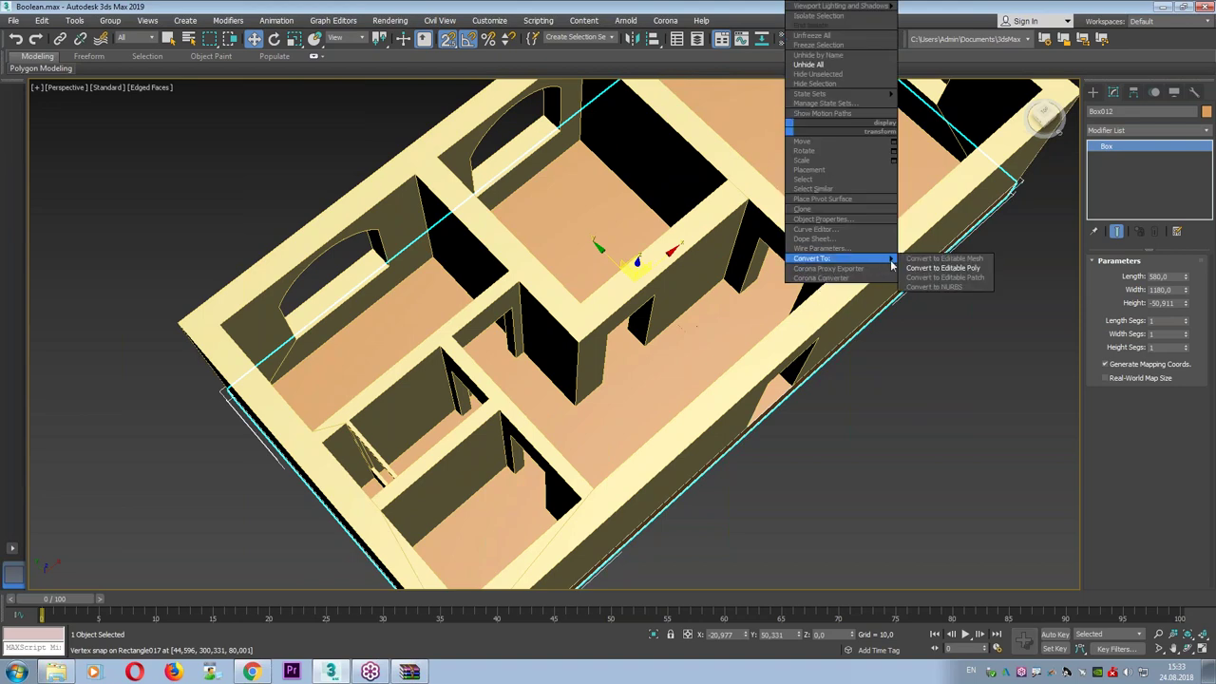
{"action": "left_click", "coordinate": [923, 269]}
{"action": "middle_click_drag", "start_coordinate": [868, 251], "coordinate": [822, 246], "text": "alt"}
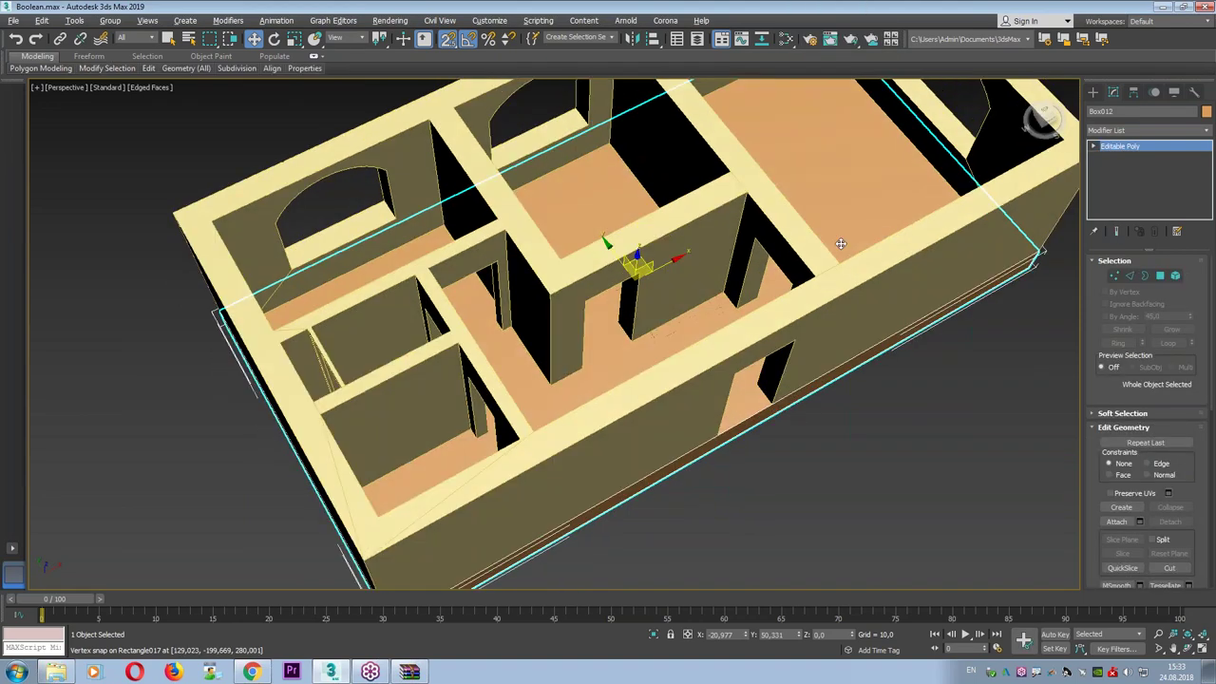
{"action": "key", "text": "alt+w"}
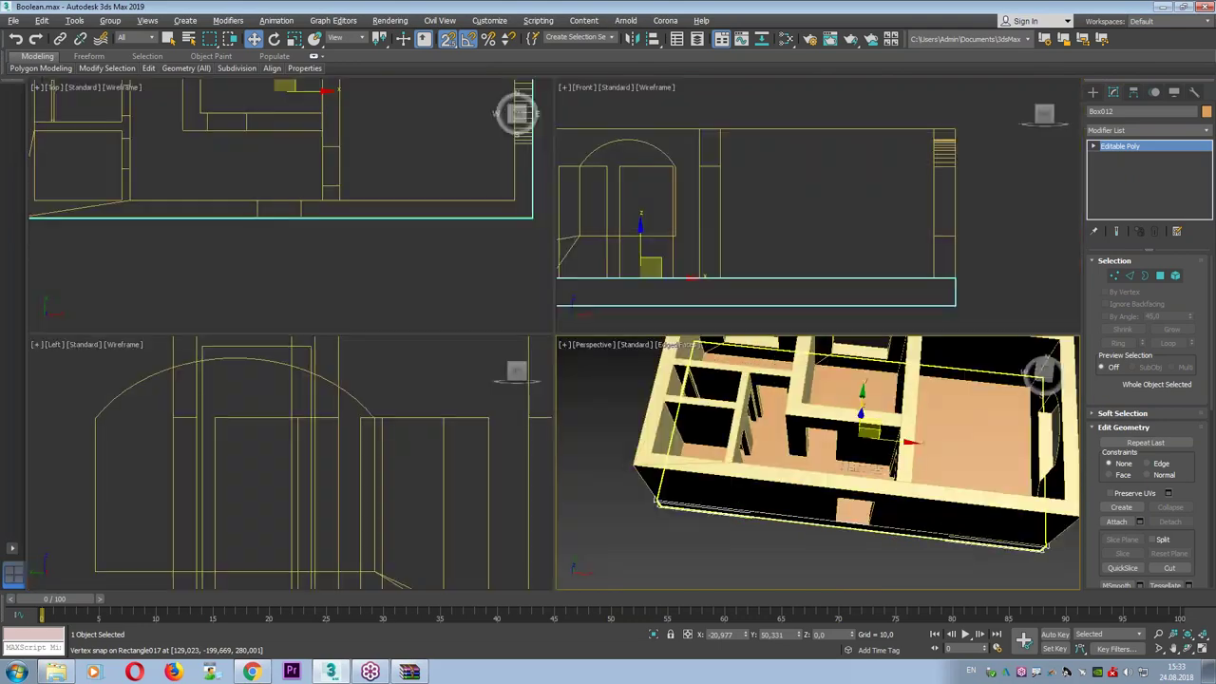
Select the floor polygon and start QuickSlice in the enlarged Top view.
{"action": "left_click", "coordinate": [1165, 275]}
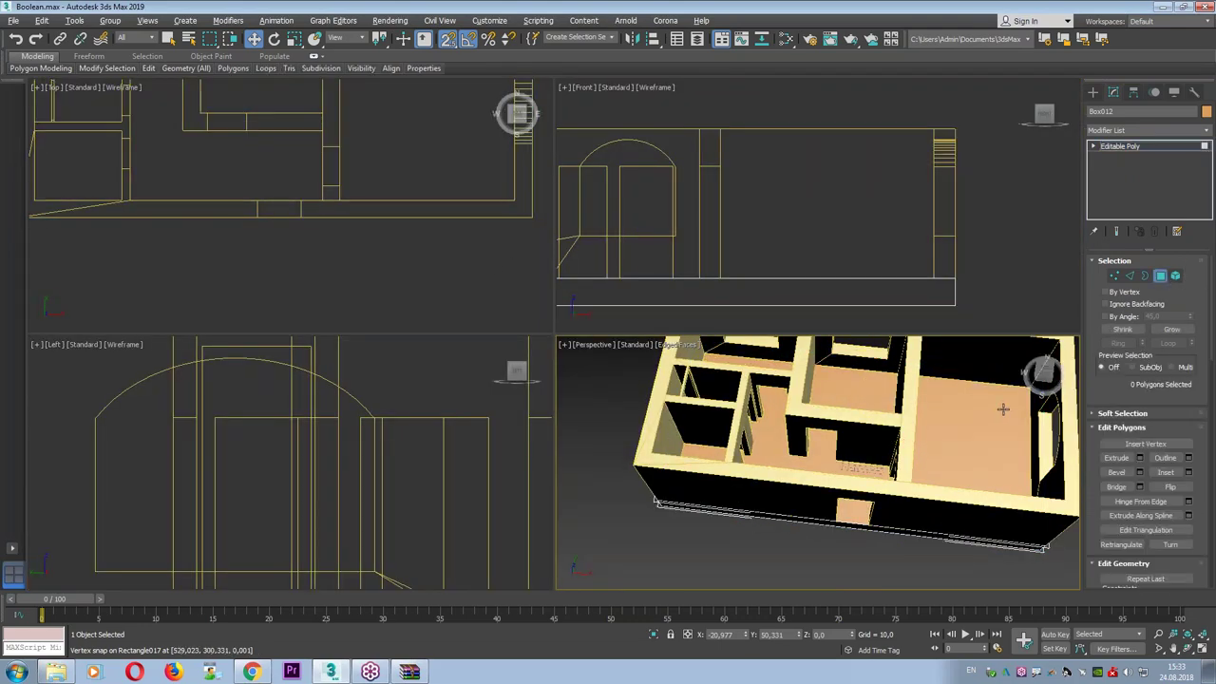
{"action": "left_click", "coordinate": [945, 415]}
{"action": "key", "text": "alt+w"}
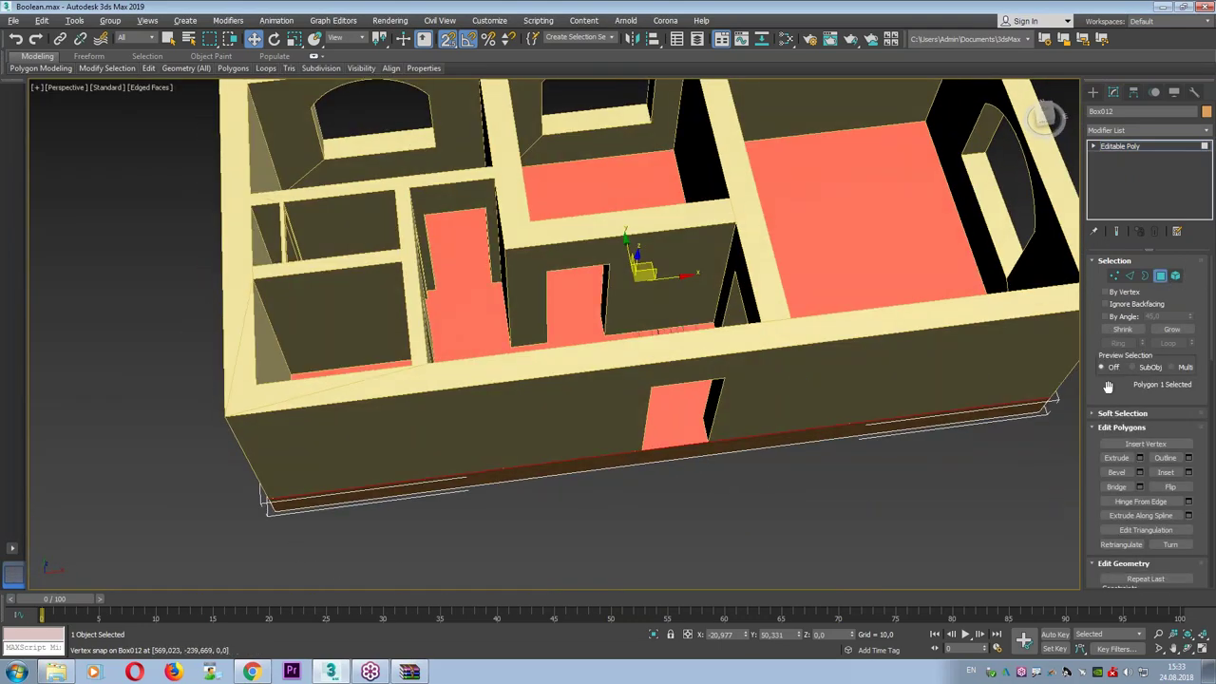
{"action": "left_click_drag", "start_coordinate": [1108, 388], "coordinate": [1089, 152]}
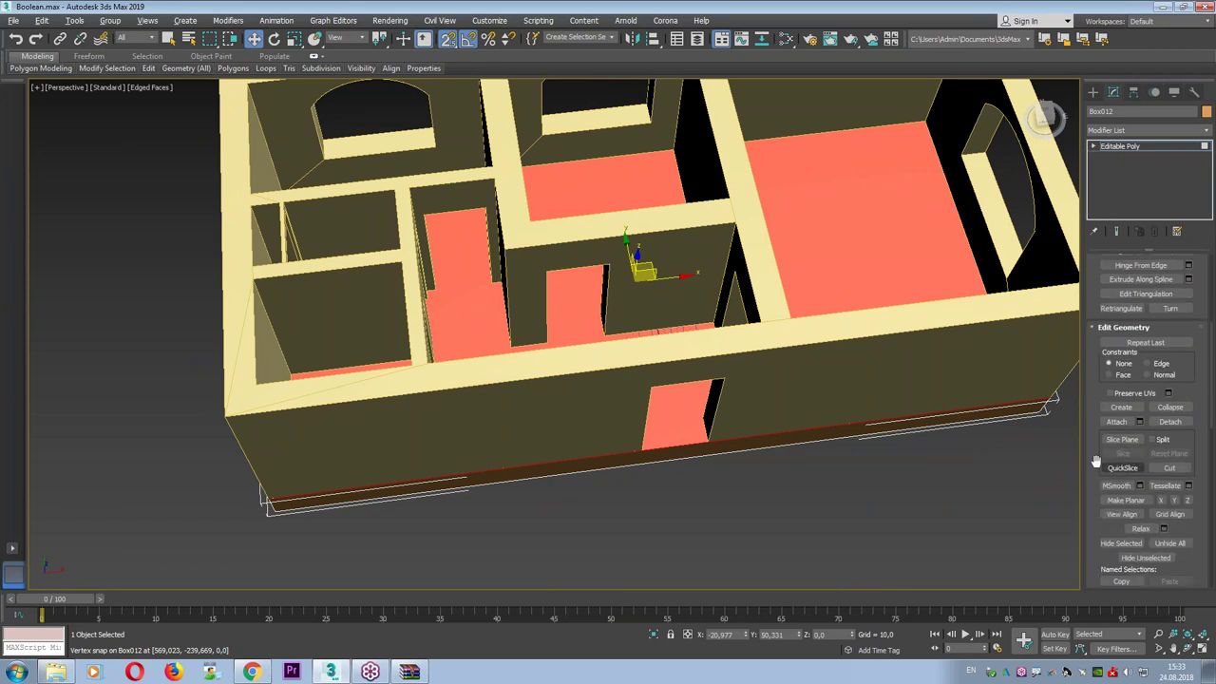
{"action": "left_click", "coordinate": [1121, 468]}
{"action": "key", "text": "alt+w"}
{"action": "middle_click", "coordinate": [367, 276]}
{"action": "scroll", "coordinate": [367, 276], "scroll_direction": "down", "scroll_amount": 3}
{"action": "key", "text": "alt+w"}
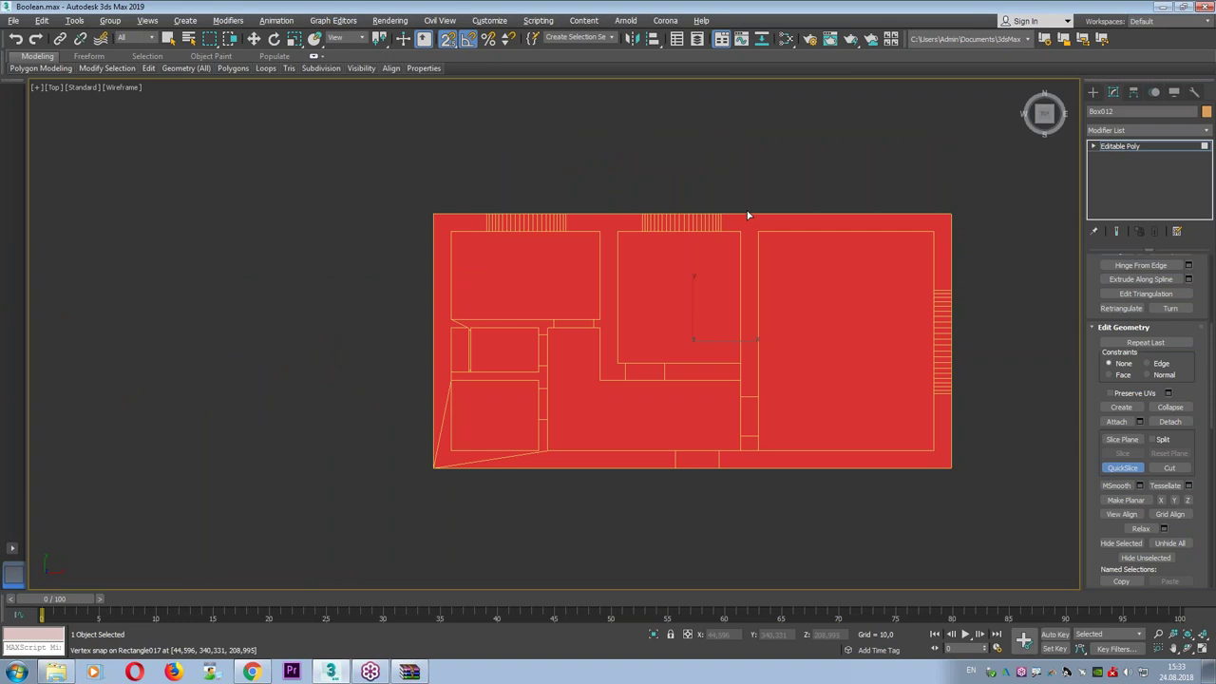
Slice the floor with one vertical and one horizontal cut along the interior walls.
{"action": "left_click", "coordinate": [749, 187]}
{"action": "left_click", "coordinate": [750, 546]}
{"action": "left_click", "coordinate": [421, 325]}
{"action": "left_click", "coordinate": [1064, 326]}
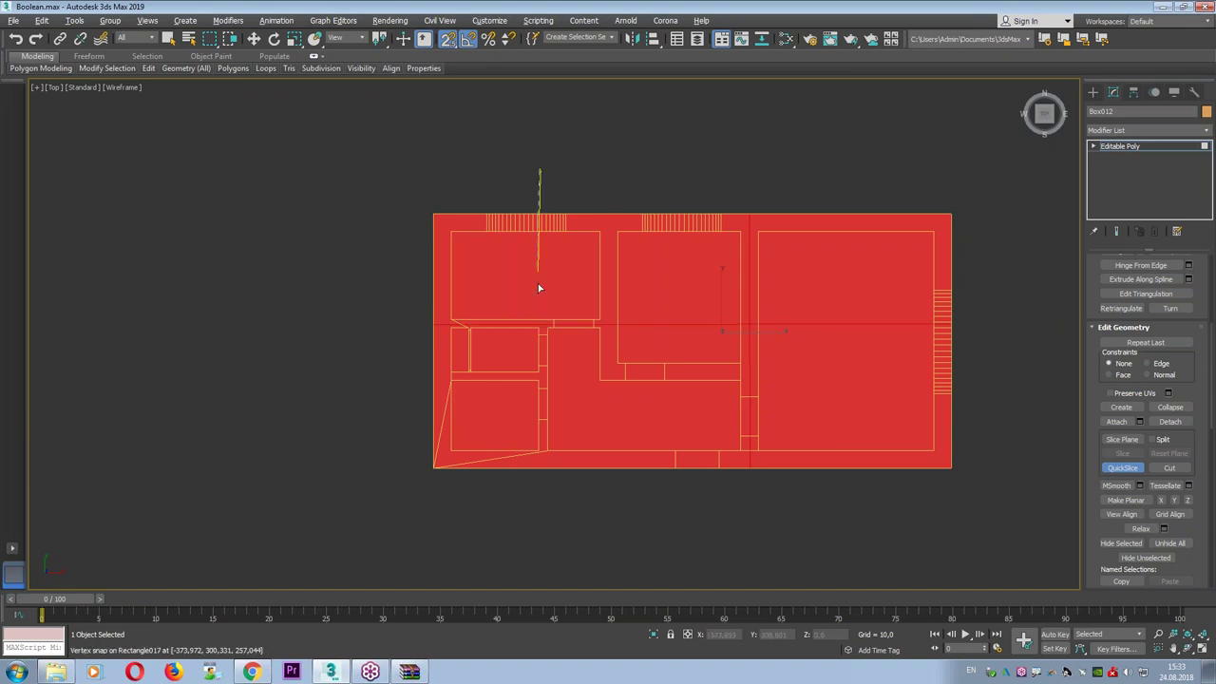
{"action": "left_click", "coordinate": [545, 540]}
{"action": "key", "text": "alt+w"}
{"action": "key", "text": "alt+w"}
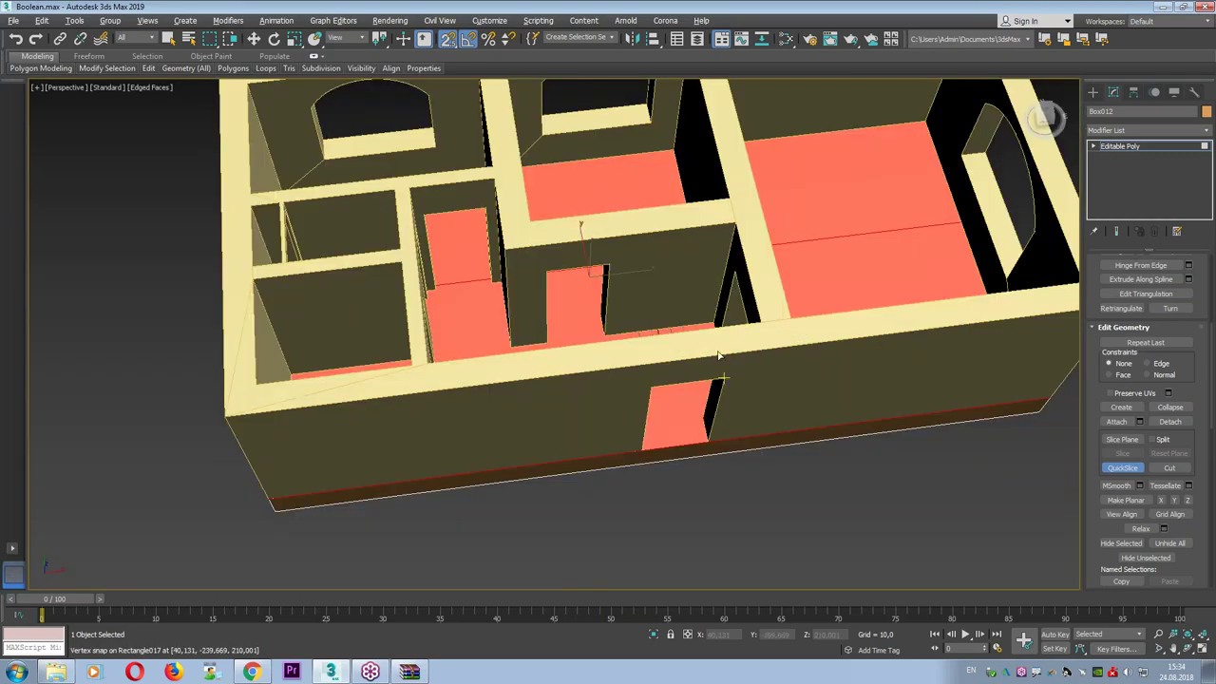
{"action": "key", "text": "w"}
{"action": "mouse_move", "coordinate": [659, 274]}
{"action": "middle_mouse_down", "text": "alt"}
{"action": "mouse_move", "coordinate": [711, 270]}
{"action": "mouse_move", "coordinate": [620, 211]}
{"action": "middle_mouse_up", "text": "alt"}
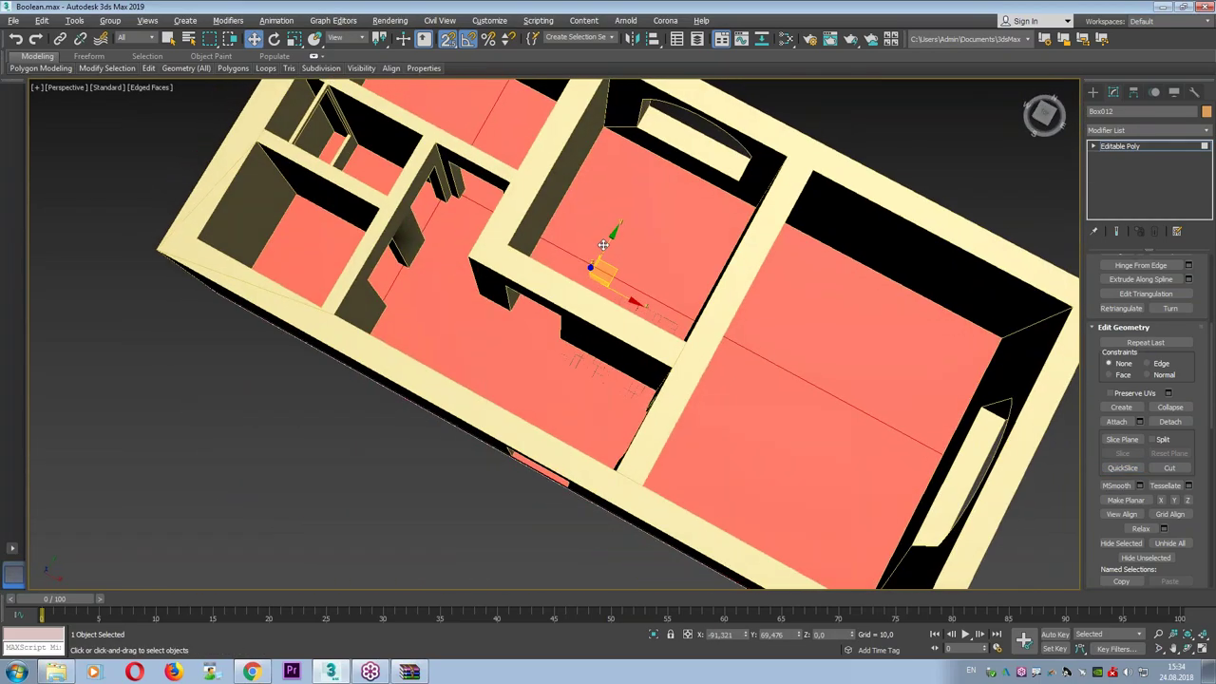
Open the Slate Material Editor and add a new Standard material.
{"action": "key", "text": "4"}
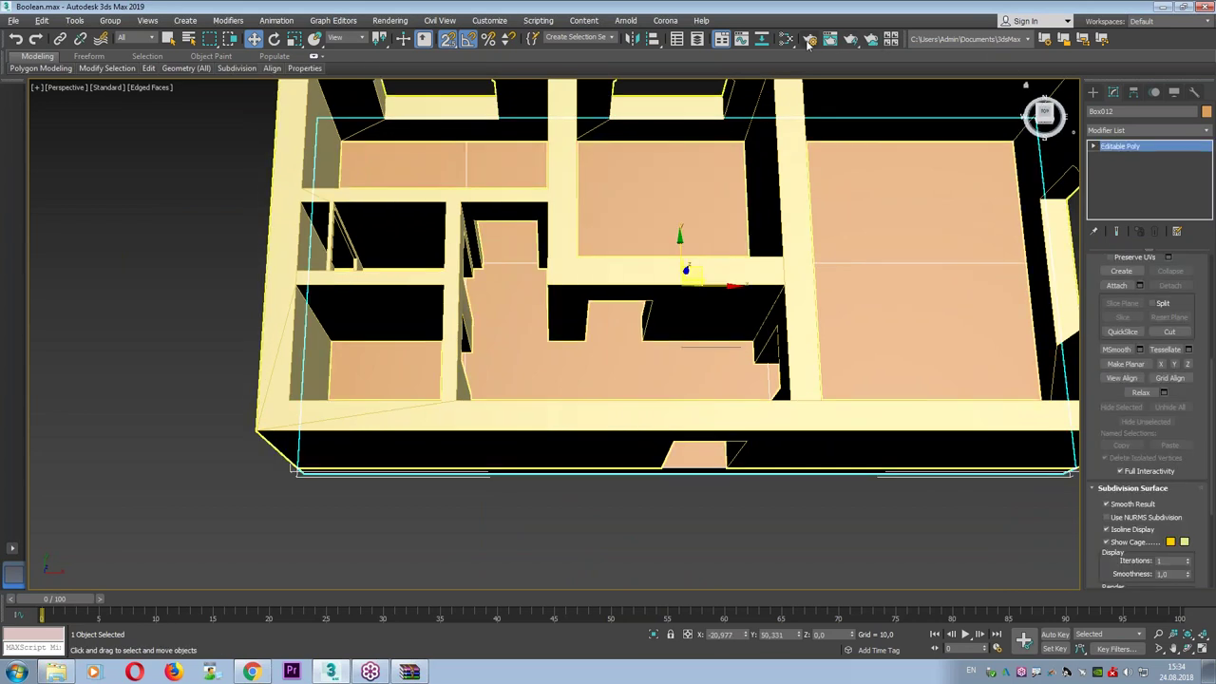
{"action": "left_click", "coordinate": [783, 40]}
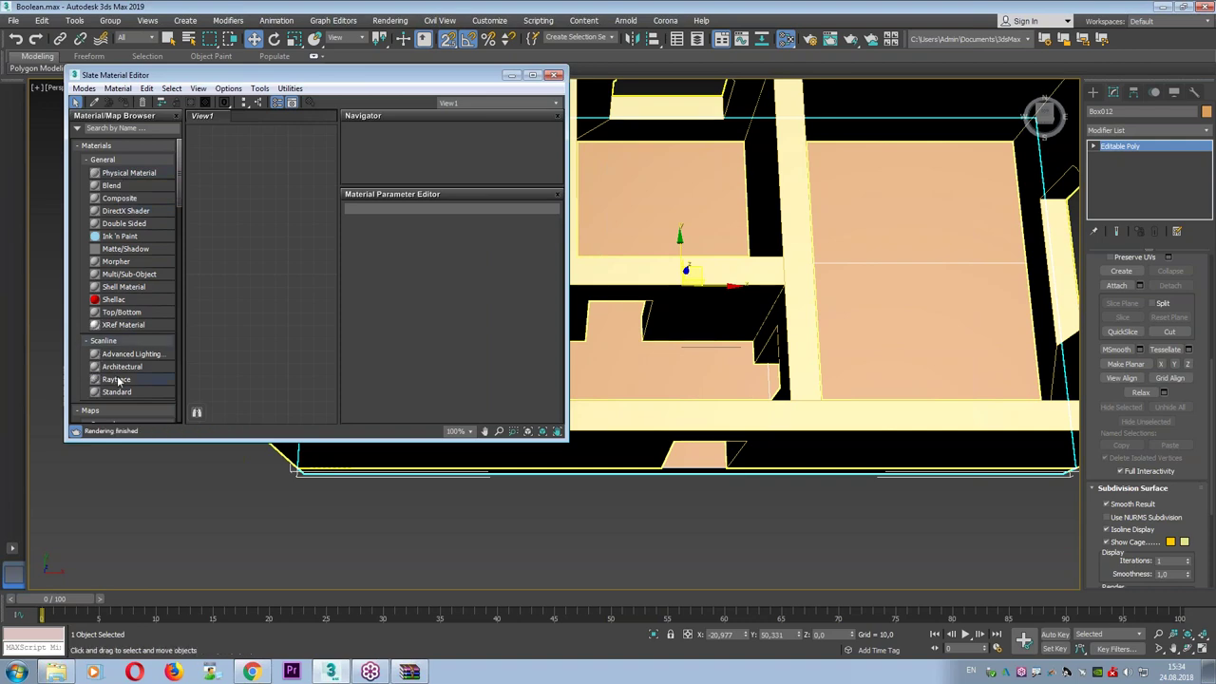
{"action": "left_click_drag", "start_coordinate": [120, 392], "coordinate": [237, 261]}
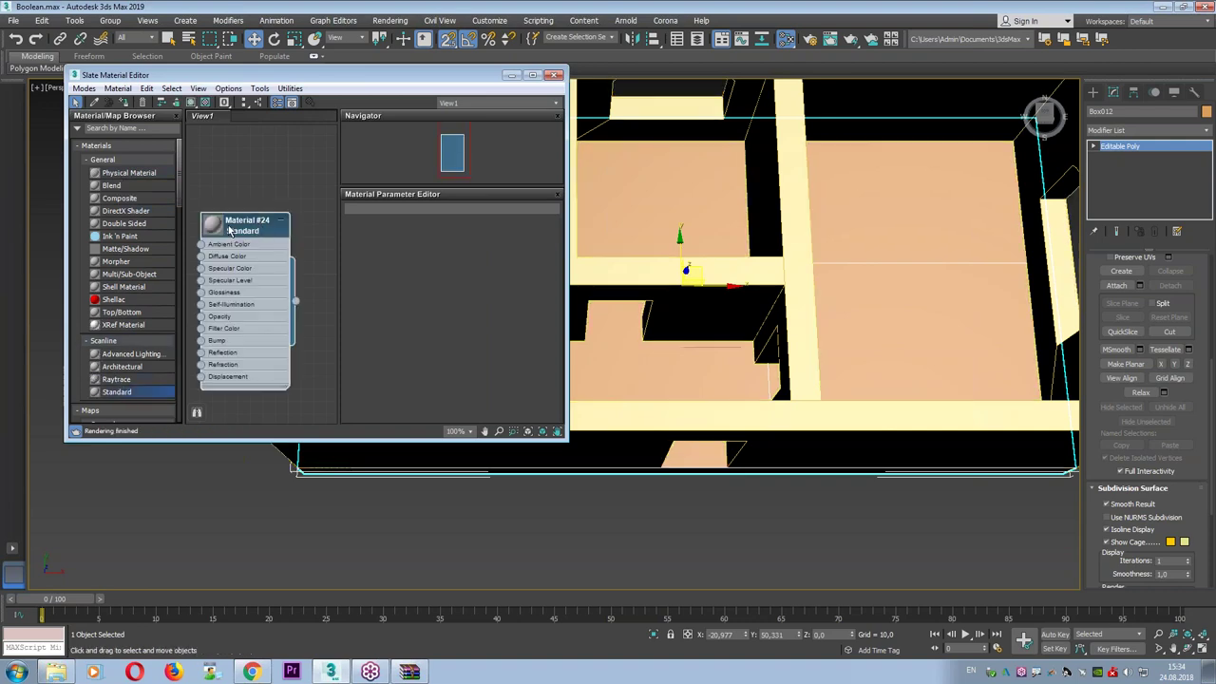
{"action": "double_click", "coordinate": [229, 231]}
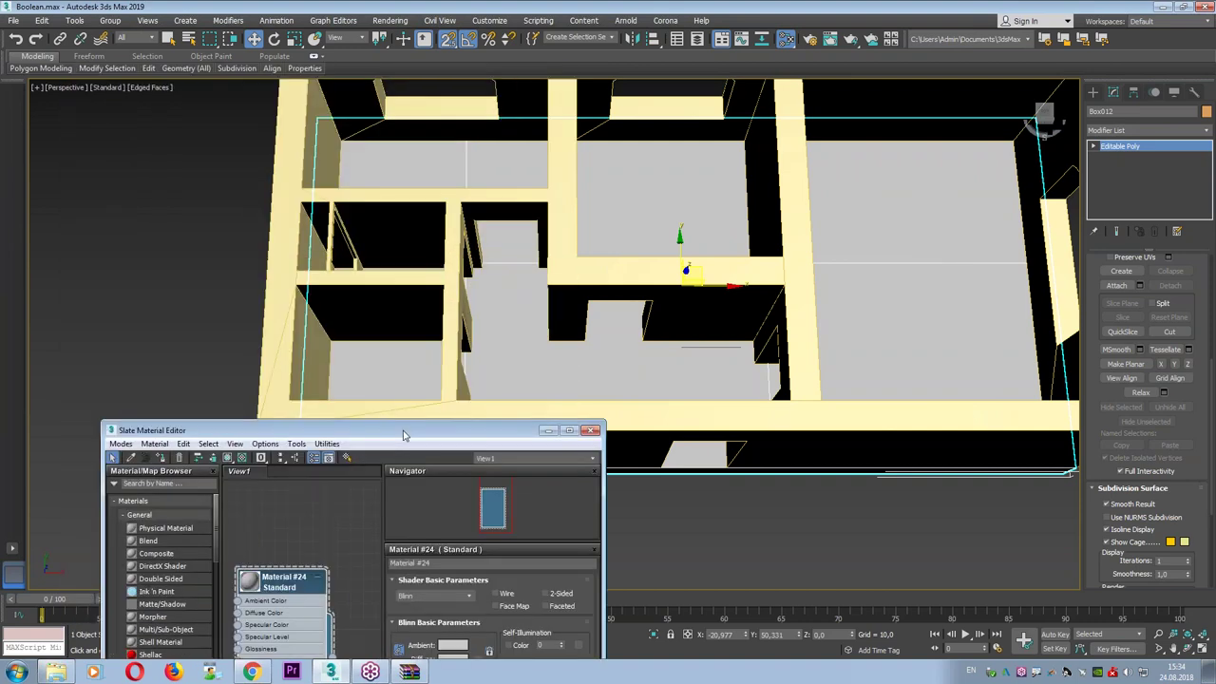
{"action": "left_click_drag", "start_coordinate": [369, 80], "coordinate": [172, 107]}
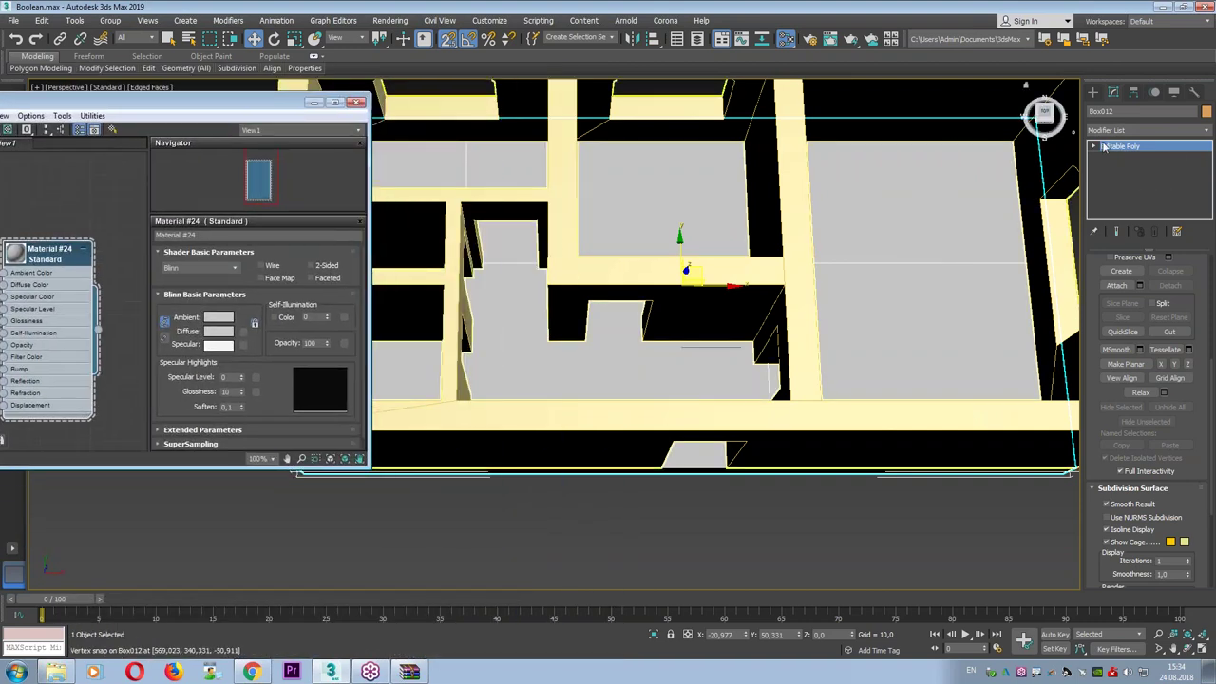
Select the upper-right and lower floor polygons of the right-hand room.
{"action": "left_click", "coordinate": [1093, 146]}
{"action": "left_click", "coordinate": [1119, 190]}
{"action": "left_click", "coordinate": [878, 195]}
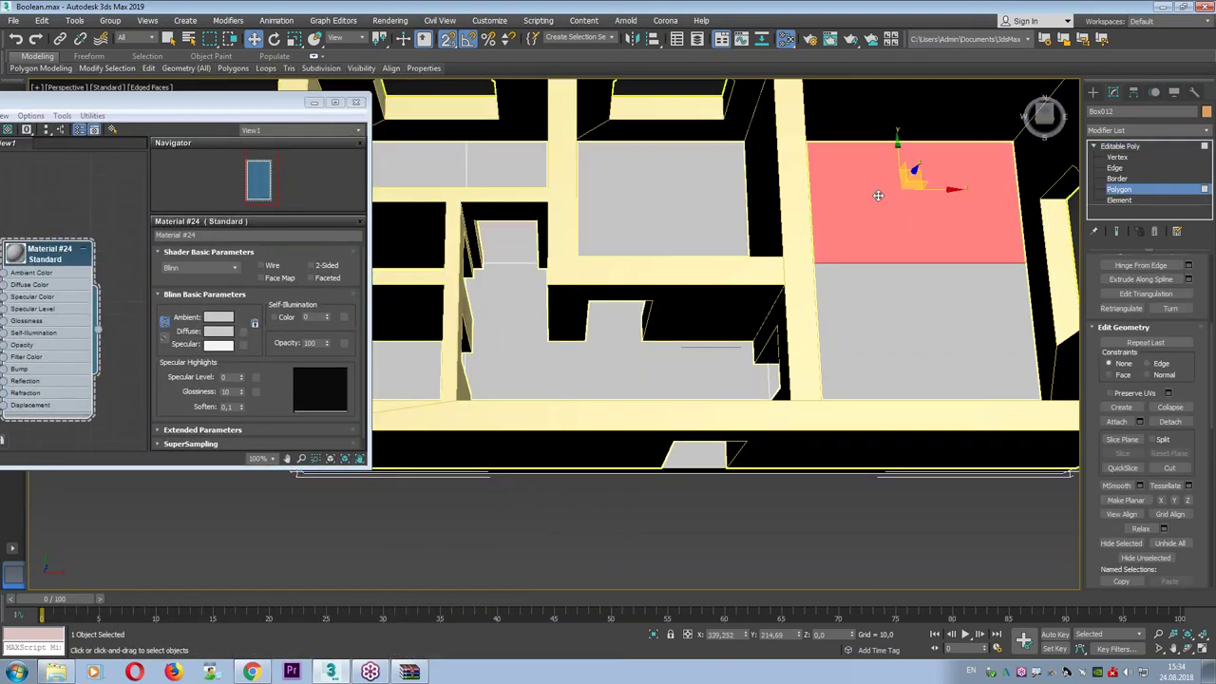
{"action": "left_click", "coordinate": [875, 329], "text": "ctrl"}
Add Material #26, set Material #25's diffuse to dark red, and assign #25 to the floor.
{"action": "left_click_drag", "start_coordinate": [113, 102], "coordinate": [485, 99]}
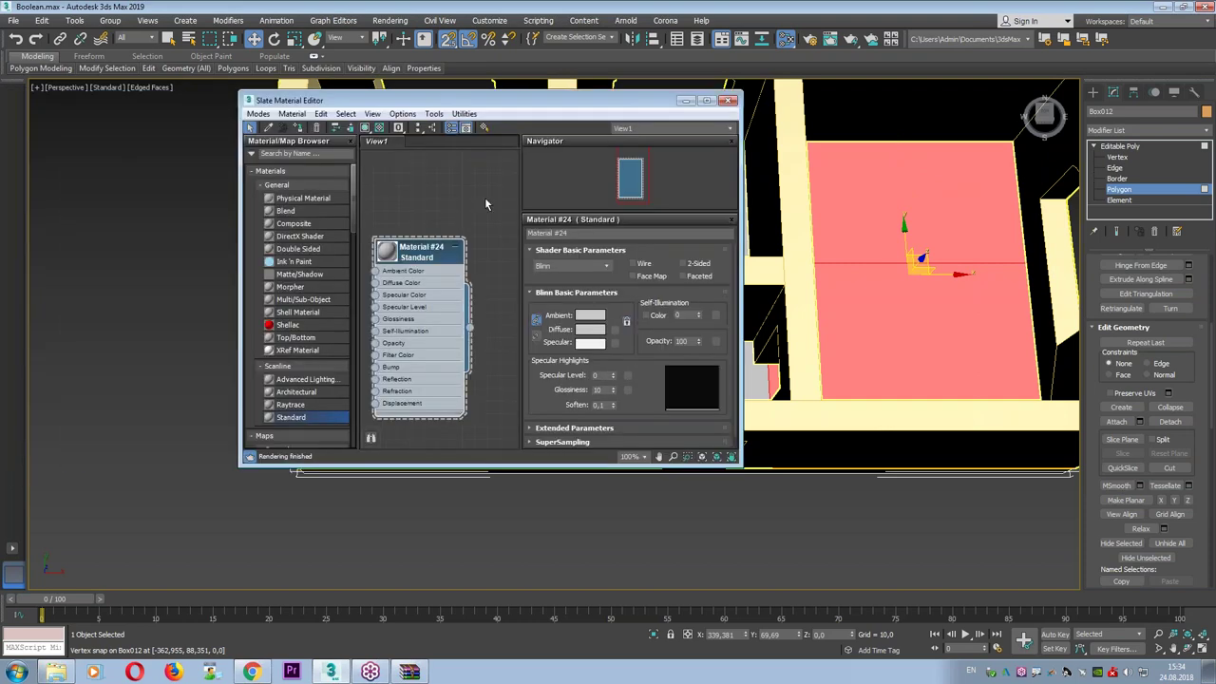
{"action": "left_click_drag", "start_coordinate": [737, 202], "coordinate": [1006, 202]}
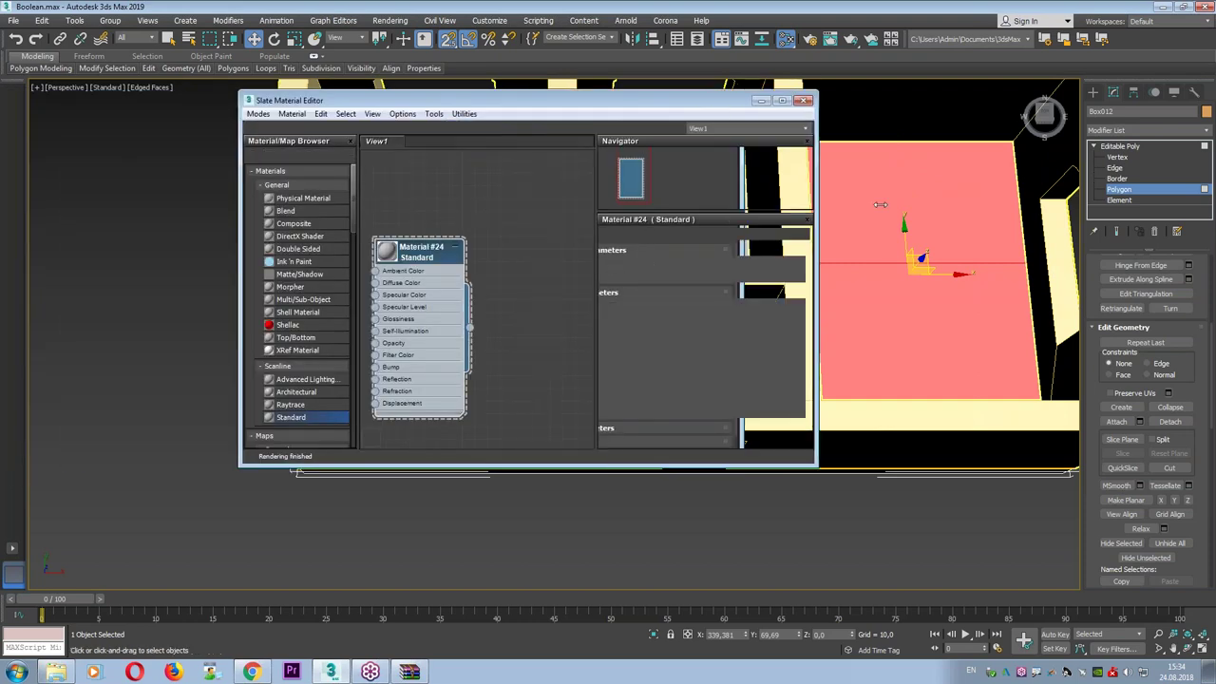
{"action": "left_click_drag", "start_coordinate": [290, 417], "coordinate": [569, 254]}
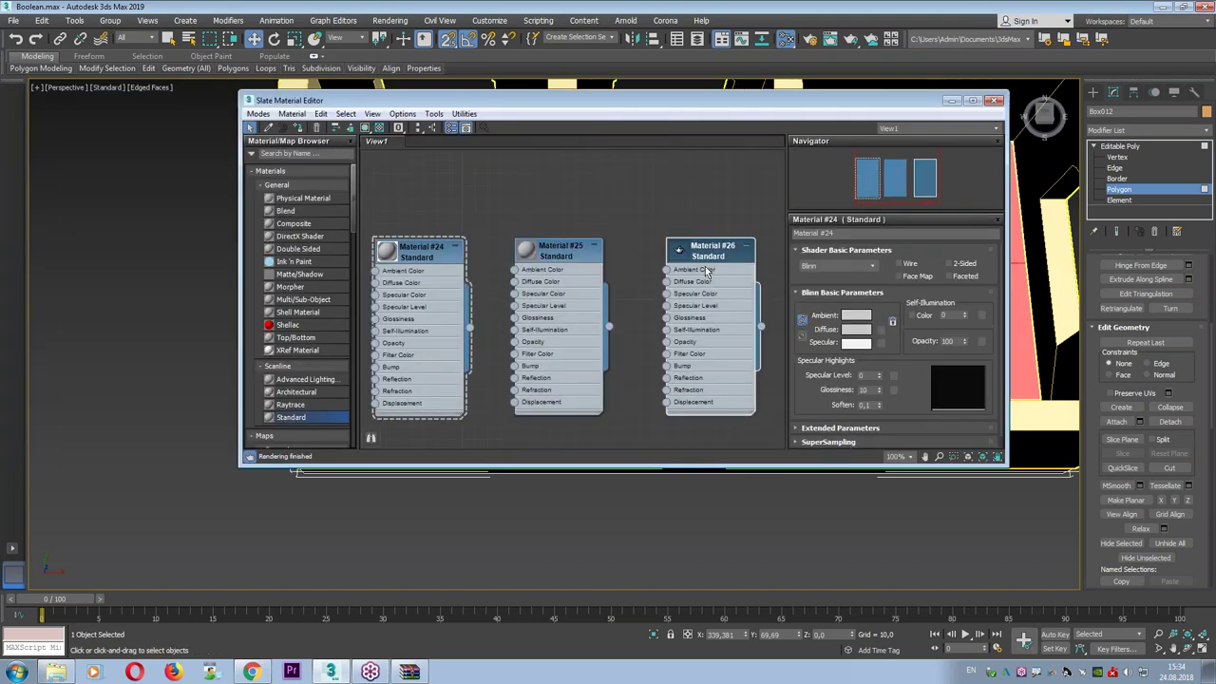
{"action": "left_click", "coordinate": [858, 329]}
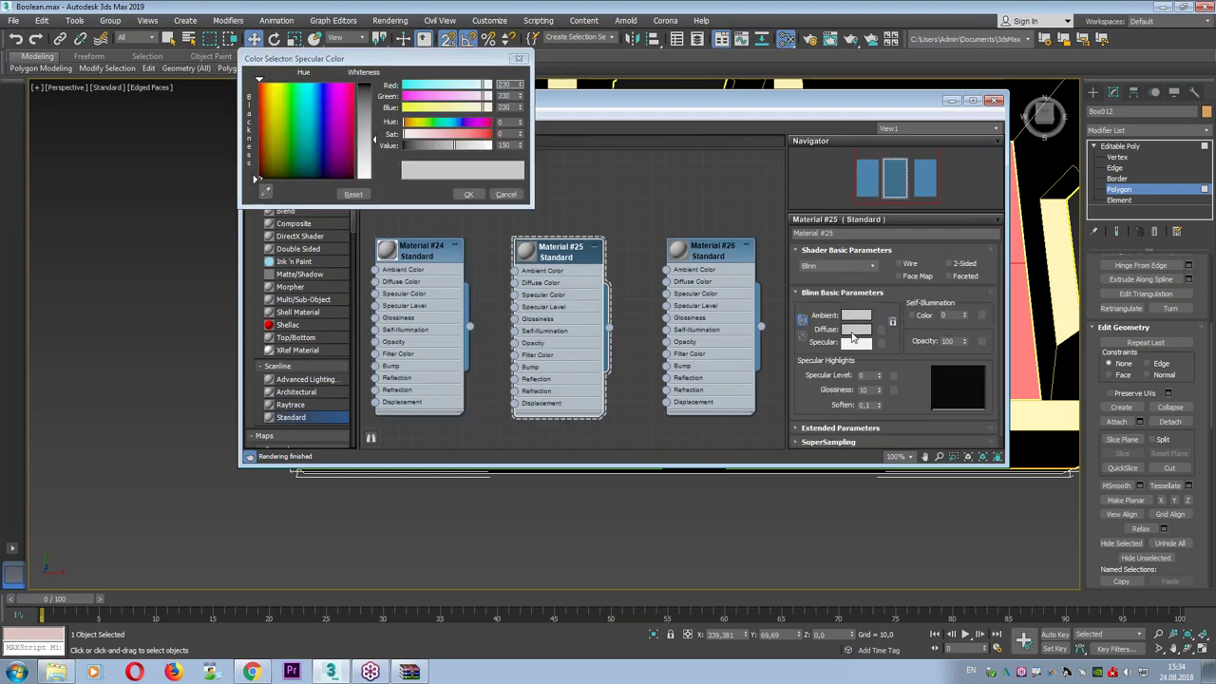
{"action": "mouse_move", "coordinate": [446, 134]}
{"action": "left_mouse_down"}
{"action": "mouse_move", "coordinate": [480, 134]}
{"action": "mouse_move", "coordinate": [441, 146]}
{"action": "left_mouse_up"}
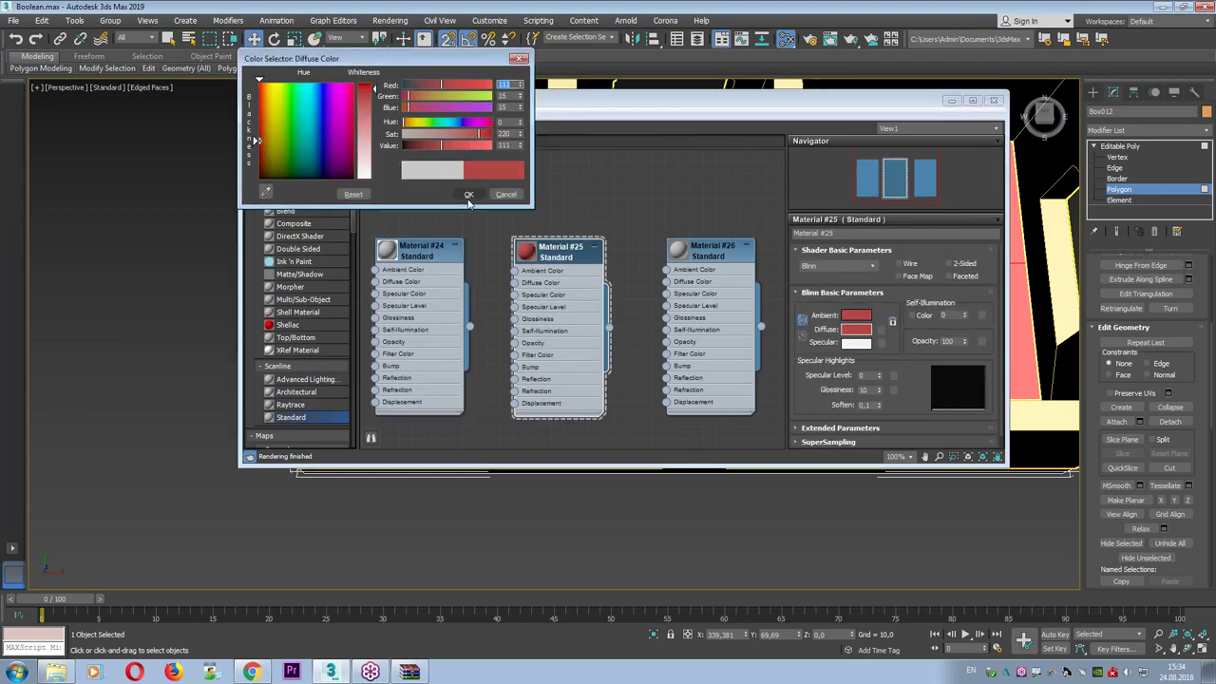
{"action": "key", "text": "Return"}
{"action": "left_click", "coordinate": [302, 129]}
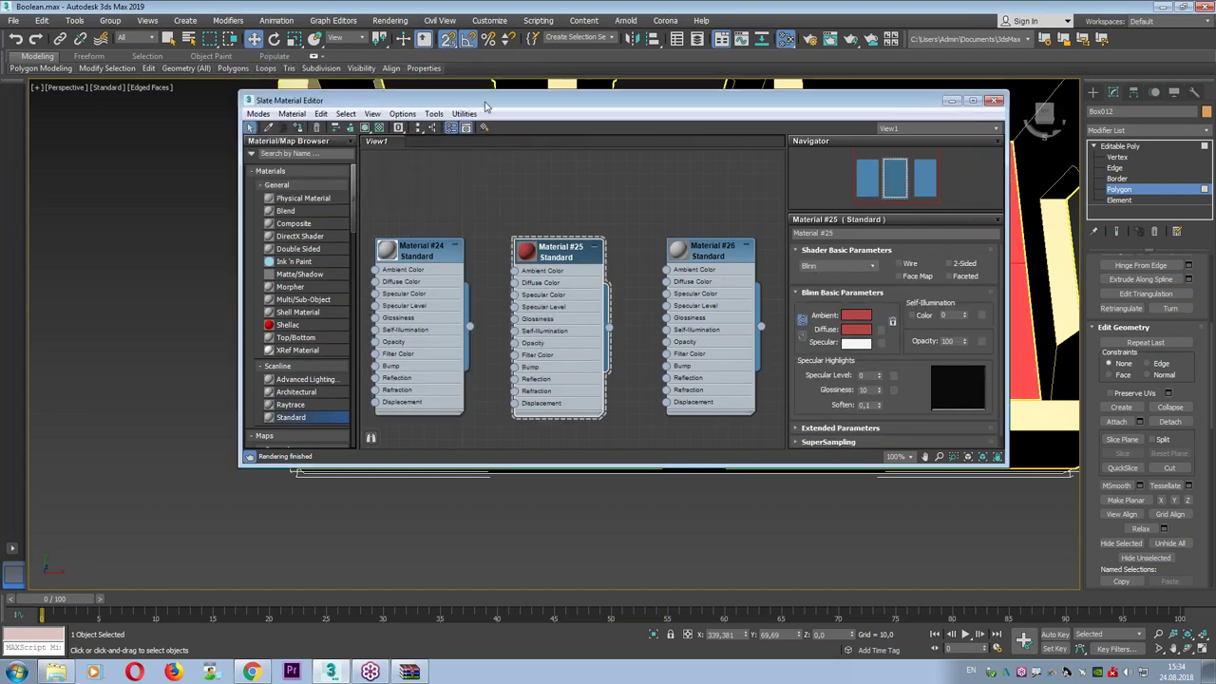
{"action": "left_click_drag", "start_coordinate": [286, 100], "coordinate": [350, 454]}
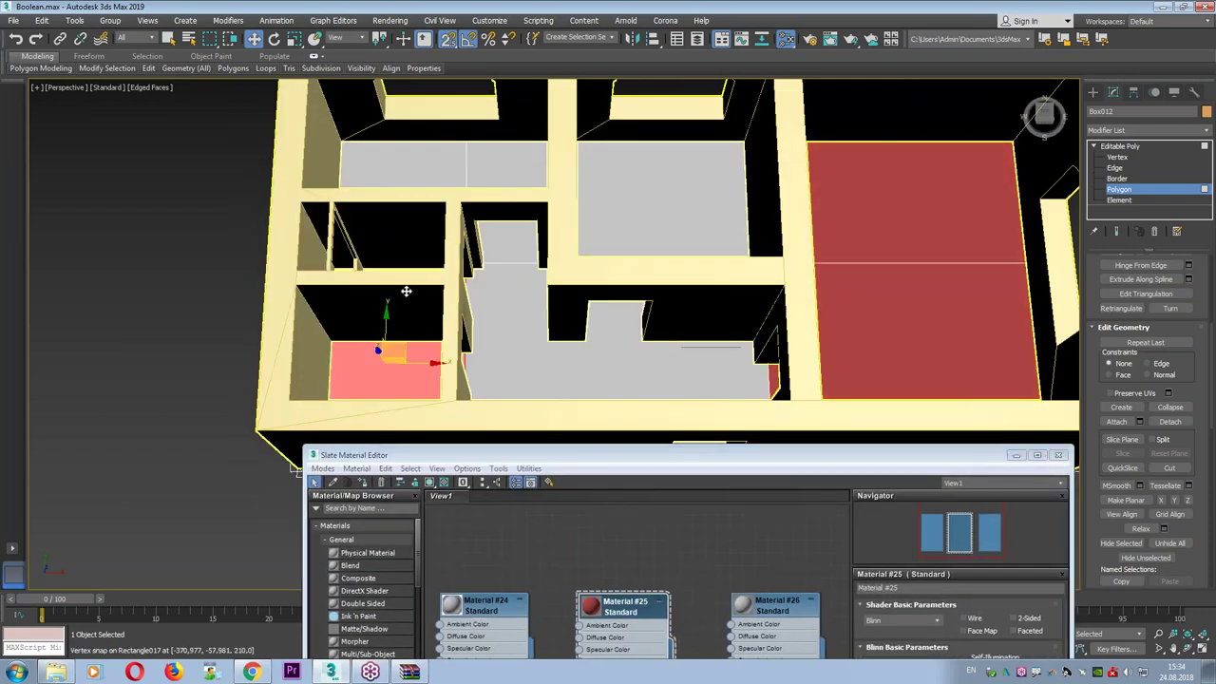
Select the lower-left room's floor faces for the red material, then close the editor and Polygon mode.
{"action": "middle_click_drag", "start_coordinate": [411, 275], "coordinate": [482, 442], "text": "alt"}
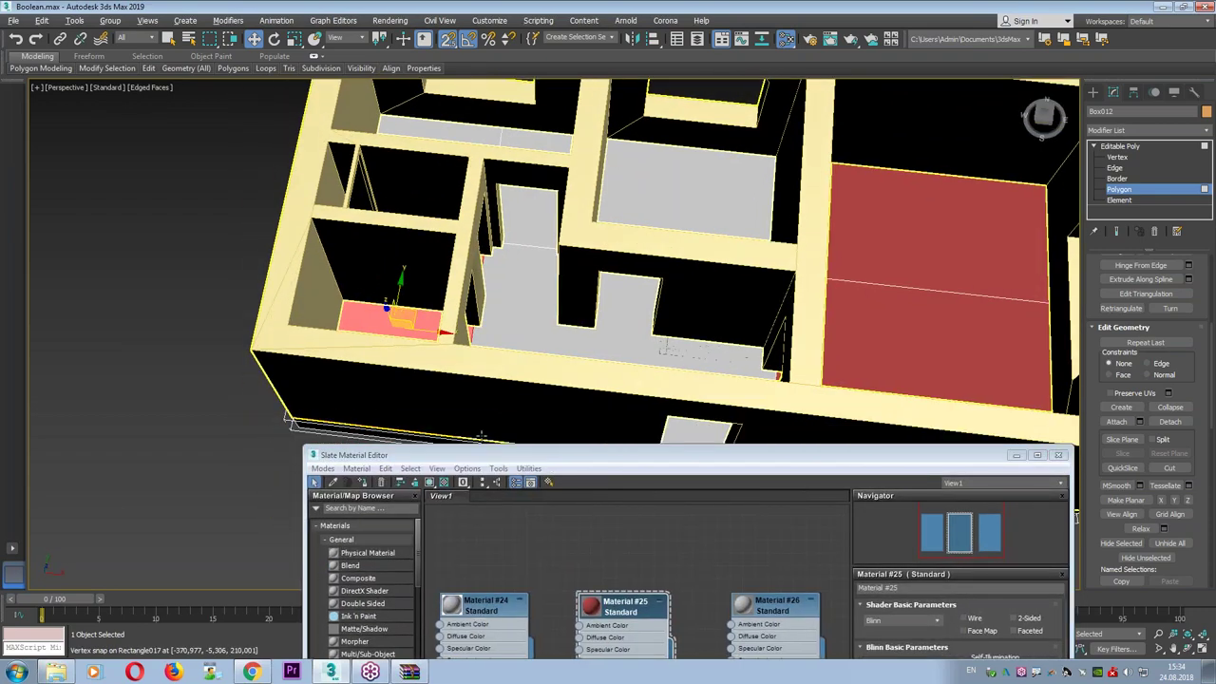
{"action": "left_click_drag", "start_coordinate": [487, 460], "coordinate": [395, 201]}
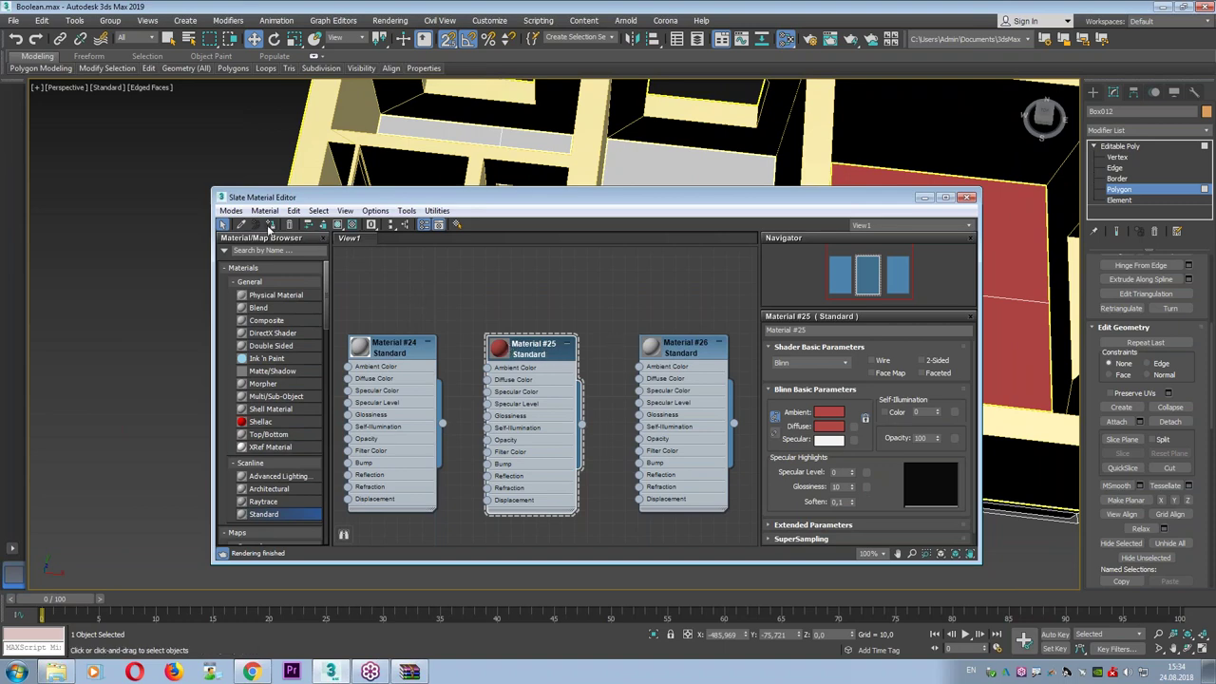
{"action": "left_click_drag", "start_coordinate": [426, 199], "coordinate": [457, 385]}
{"action": "left_click", "coordinate": [630, 195]}
{"action": "middle_click_drag", "start_coordinate": [630, 195], "coordinate": [646, 233], "text": "alt"}
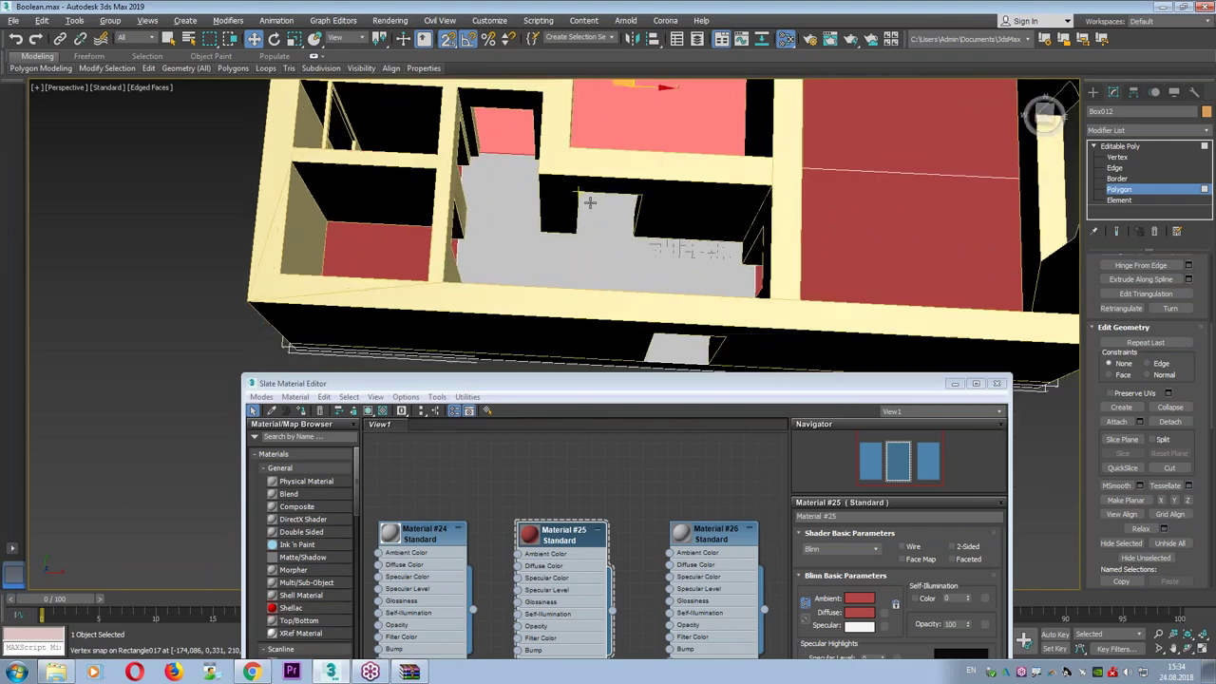
{"action": "left_click", "coordinate": [997, 383]}
{"action": "left_click", "coordinate": [1122, 189]}
Clear the selection, pan the Top view of the plan, and switch to creating Spline shapes.
{"action": "mouse_move", "coordinate": [570, 380]}
{"action": "middle_mouse_down", "text": "alt"}
{"action": "mouse_move", "coordinate": [521, 419]}
{"action": "mouse_move", "coordinate": [733, 475]}
{"action": "mouse_move", "coordinate": [659, 477]}
{"action": "middle_mouse_up", "text": "alt"}
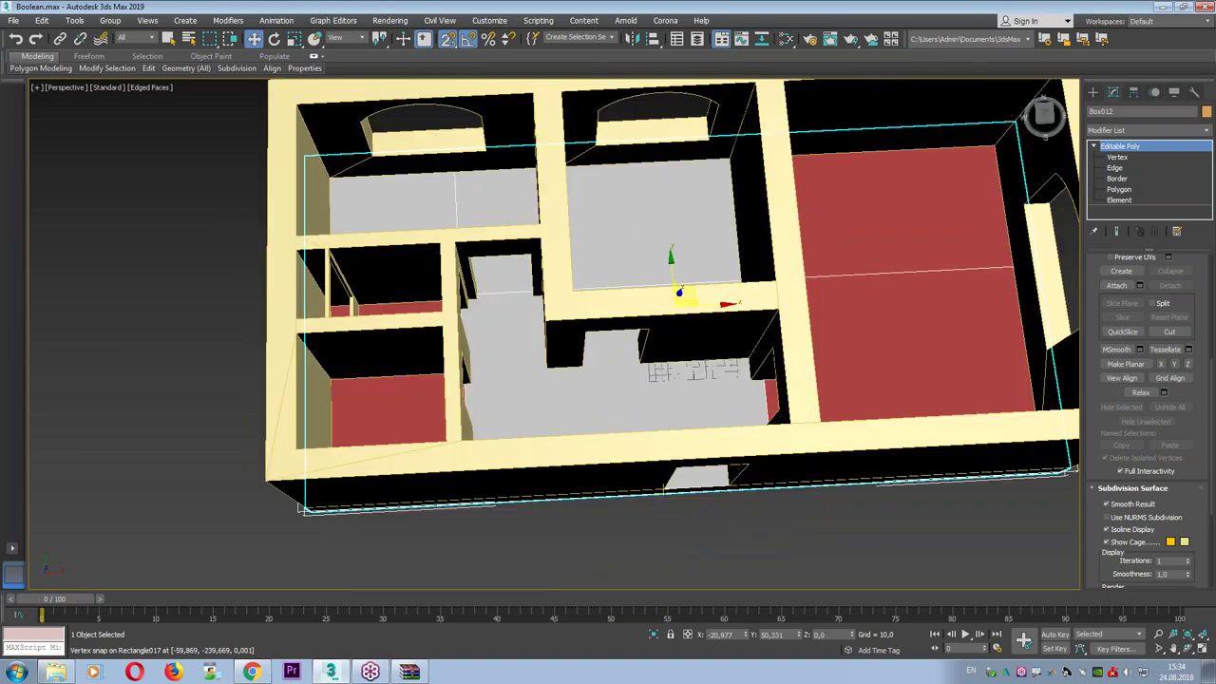
{"action": "key", "text": "ctrl+d"}
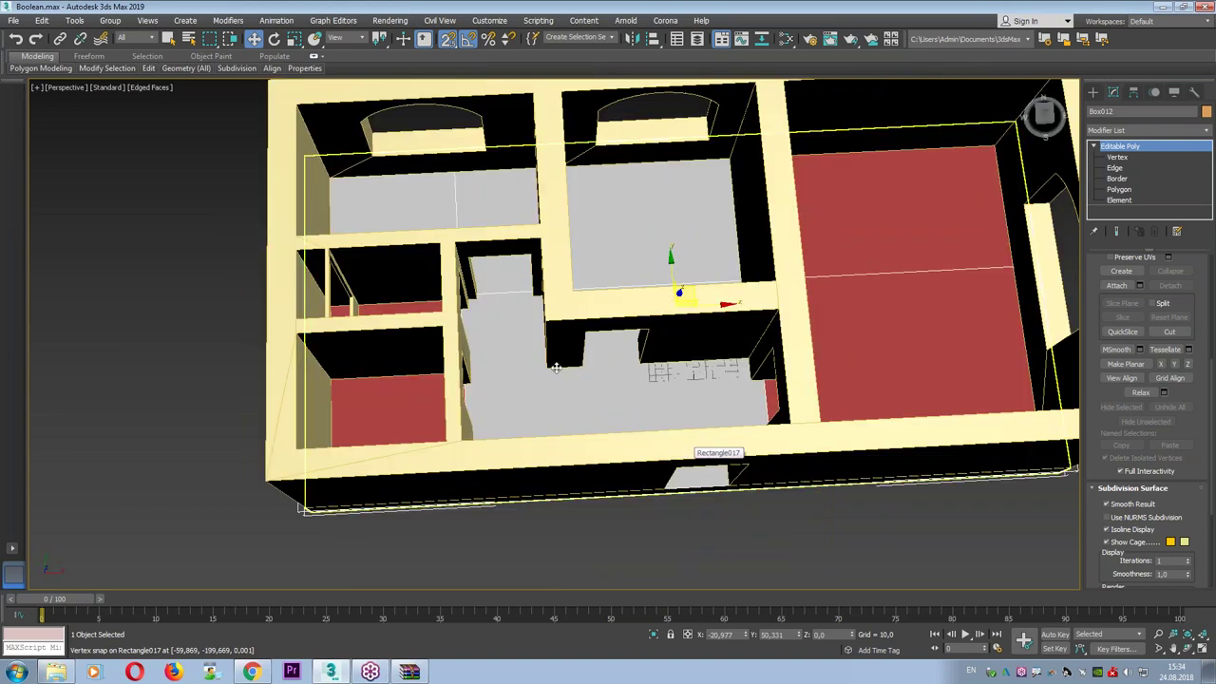
{"action": "key", "text": "alt+w"}
{"action": "key", "text": "alt+w"}
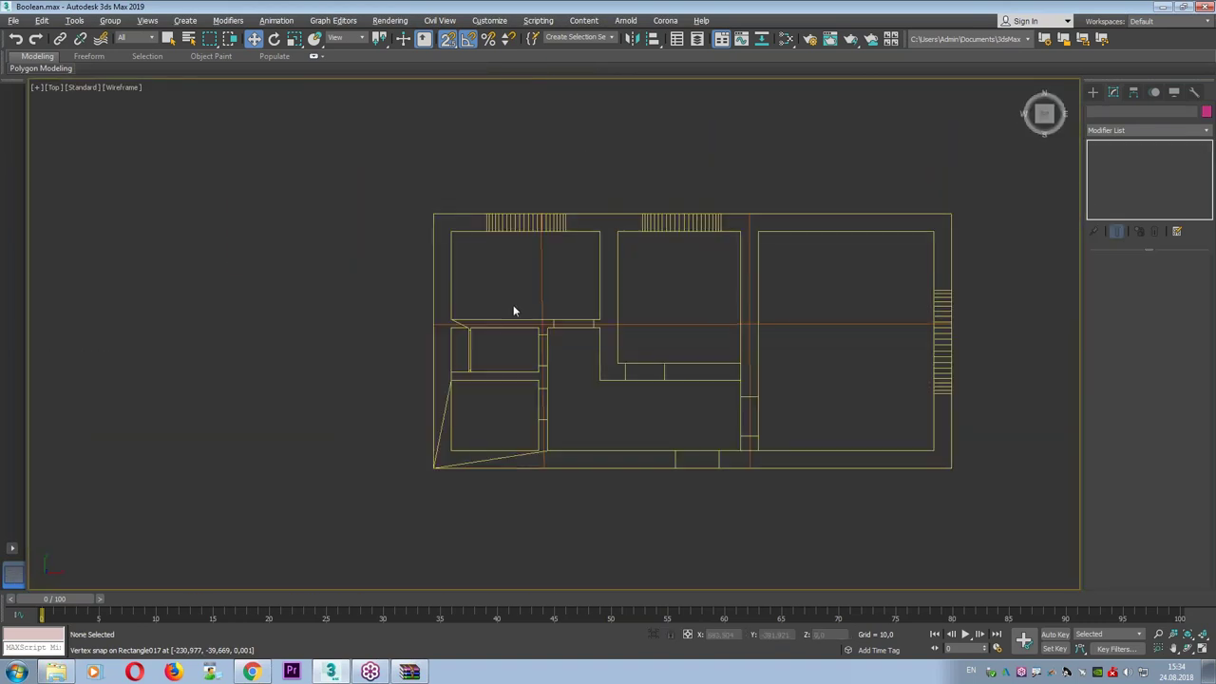
{"action": "middle_click_drag", "start_coordinate": [514, 311], "coordinate": [424, 212]}
{"action": "left_click", "coordinate": [1102, 91]}
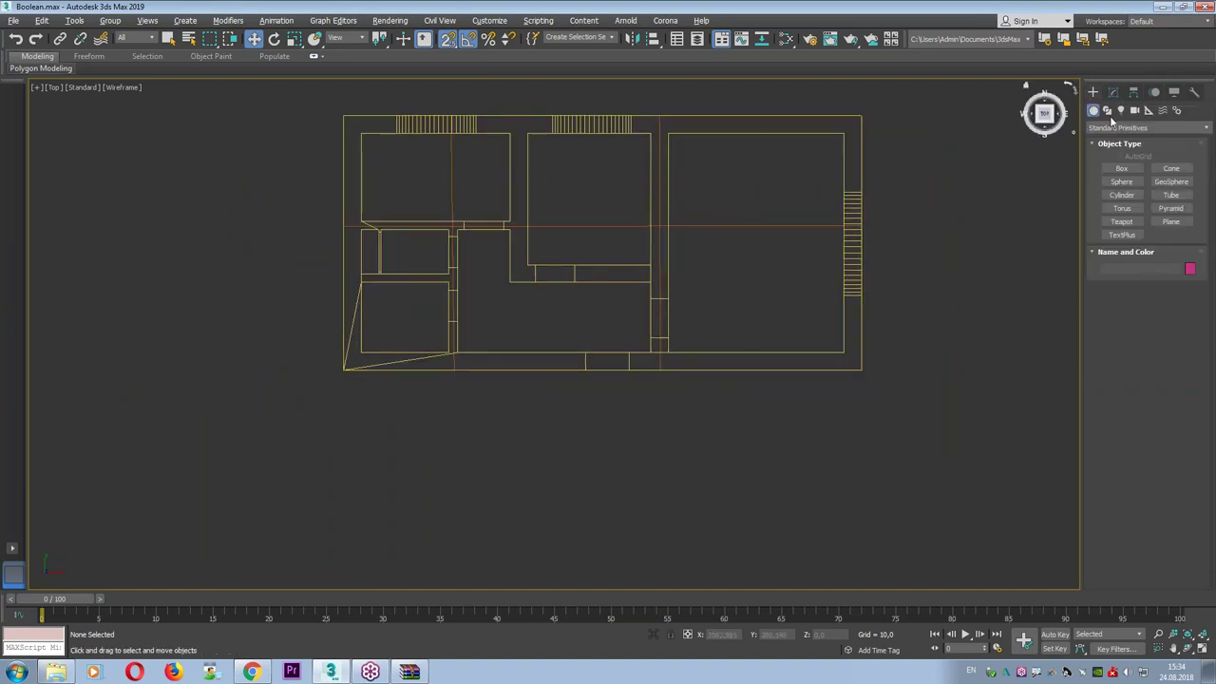
{"action": "left_click", "coordinate": [1107, 111]}
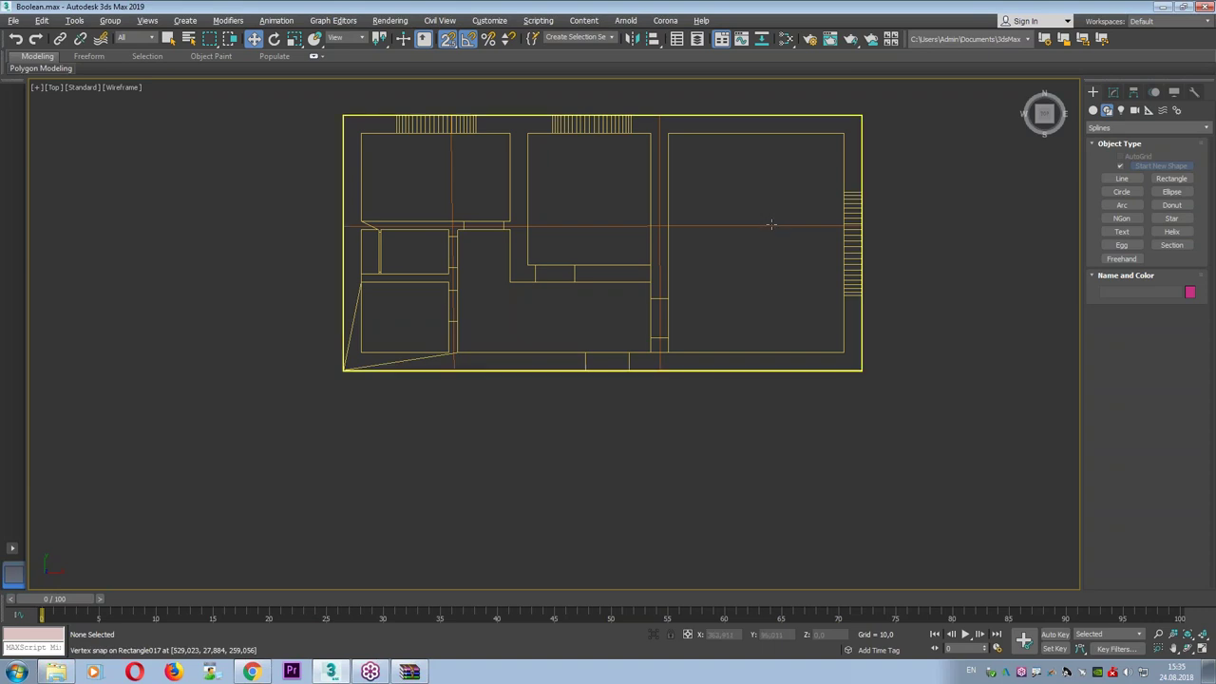
Select the base plane Box012 and zoom the view to fit it.
{"action": "left_click", "coordinate": [1136, 180]}
{"action": "right_click", "coordinate": [760, 228]}
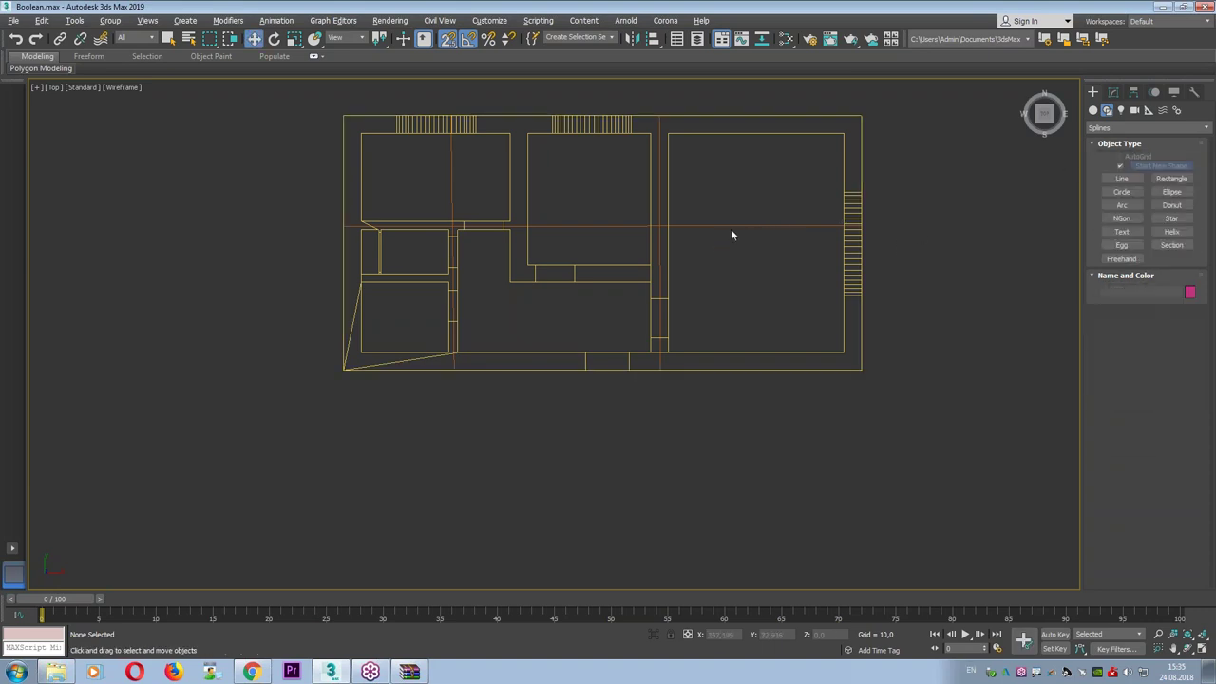
{"action": "left_click", "coordinate": [732, 228]}
{"action": "key", "text": "z"}
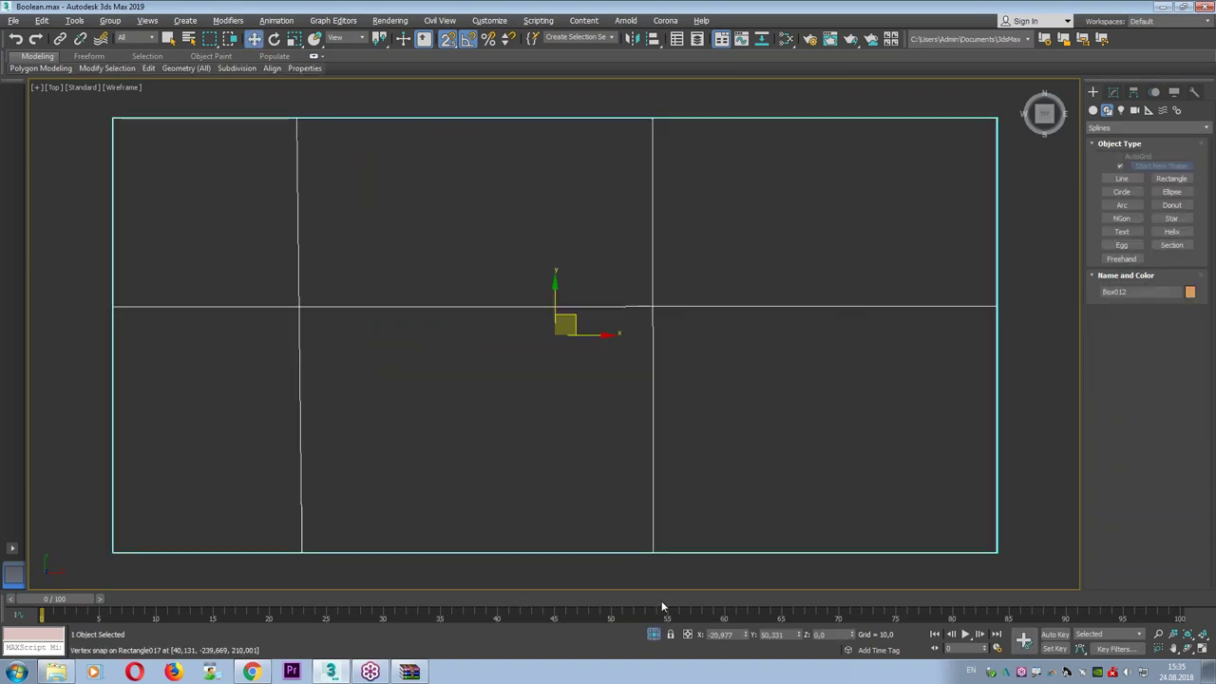
Trace the first arc-shaped curve with the Line tool over the plane.
{"action": "left_click", "coordinate": [1123, 179]}
{"action": "scroll", "coordinate": [692, 225], "scroll_direction": "down", "scroll_amount": 2}
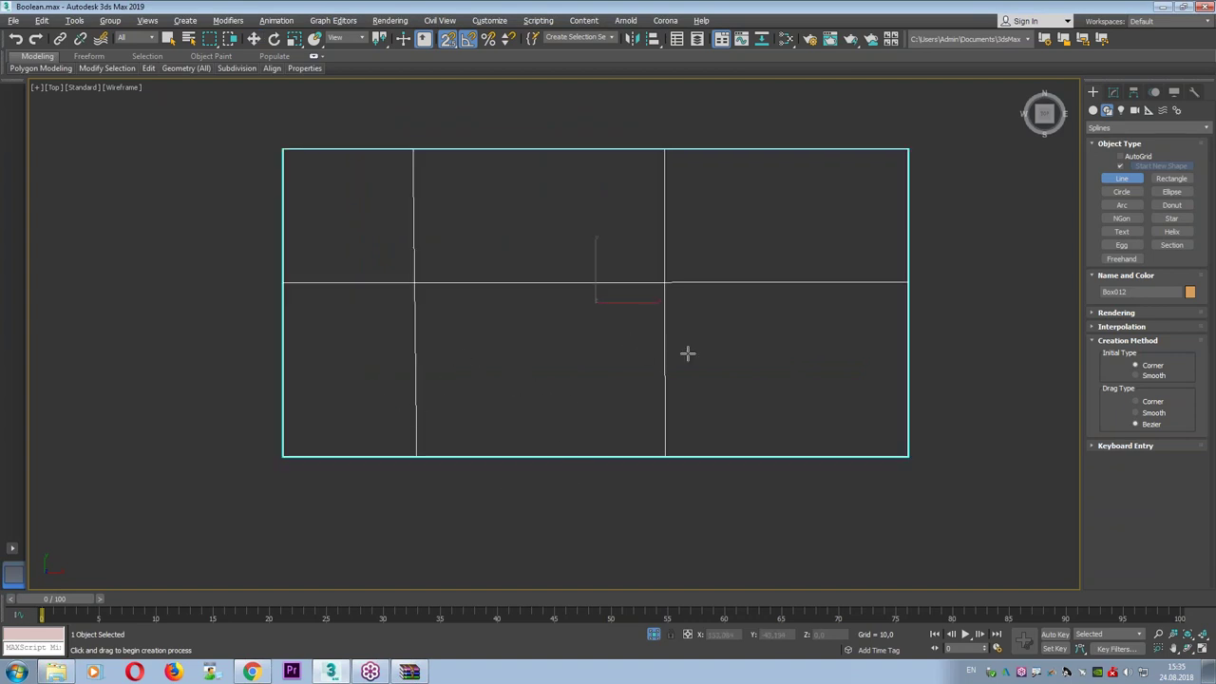
{"action": "scroll", "coordinate": [528, 468], "scroll_direction": "up", "scroll_amount": 2}
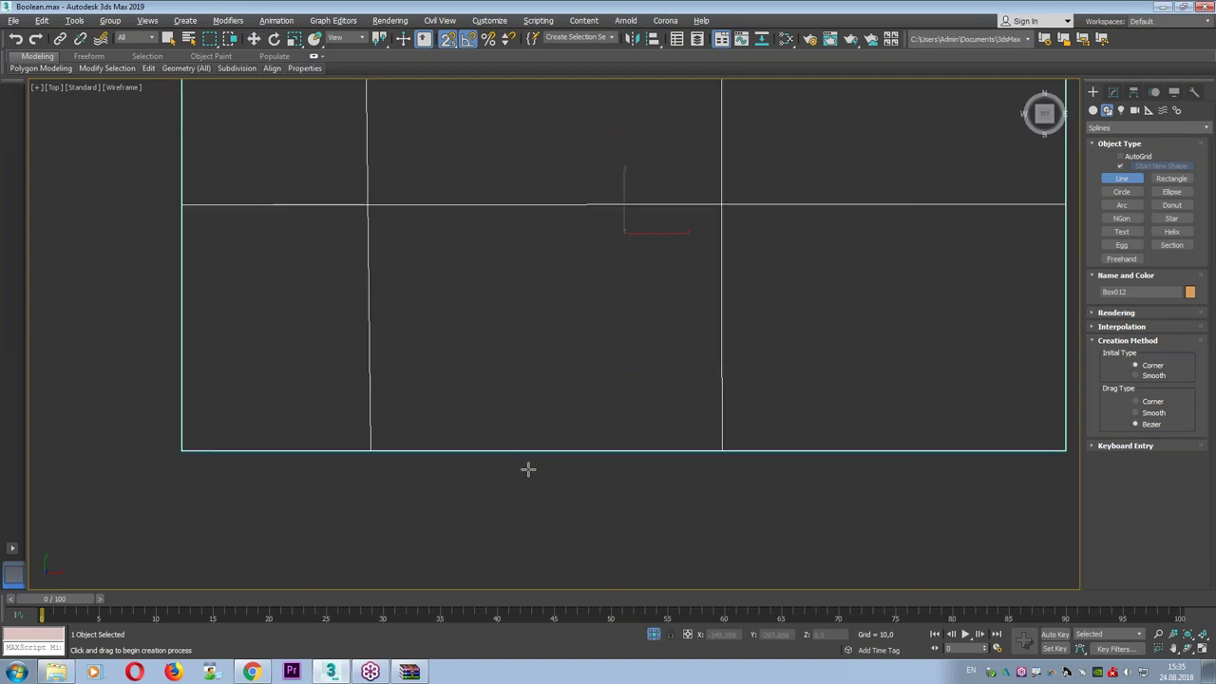
{"action": "left_click", "coordinate": [532, 463]}
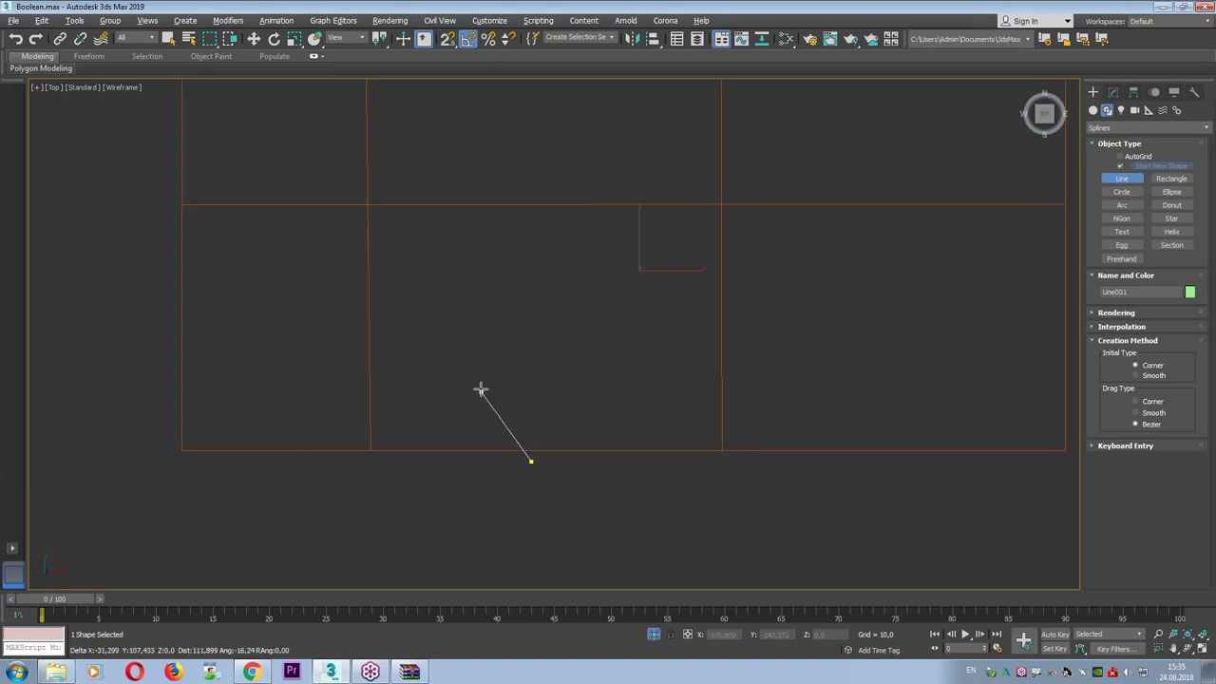
{"action": "left_click_drag", "start_coordinate": [492, 378], "coordinate": [461, 348]}
{"action": "left_click_drag", "start_coordinate": [393, 327], "coordinate": [374, 324]}
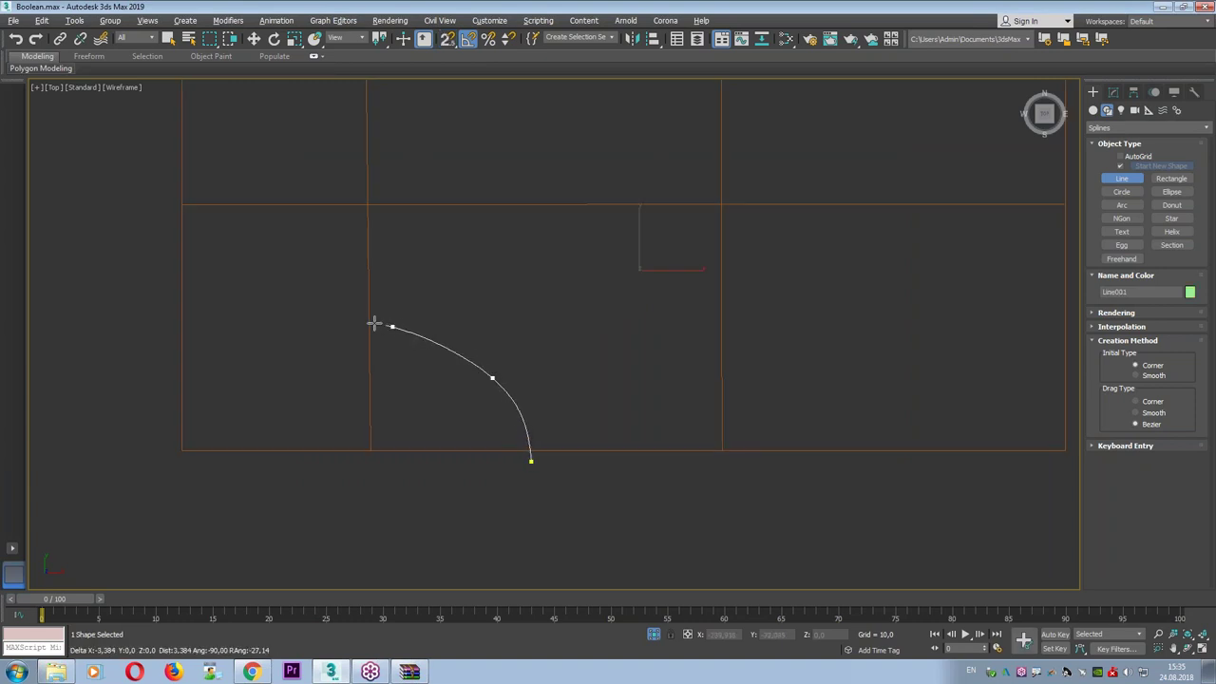
{"action": "left_click", "coordinate": [338, 319]}
{"action": "right_click", "coordinate": [371, 300]}
Trace a second curved line near the centre of the plane.
{"action": "left_click", "coordinate": [553, 181]}
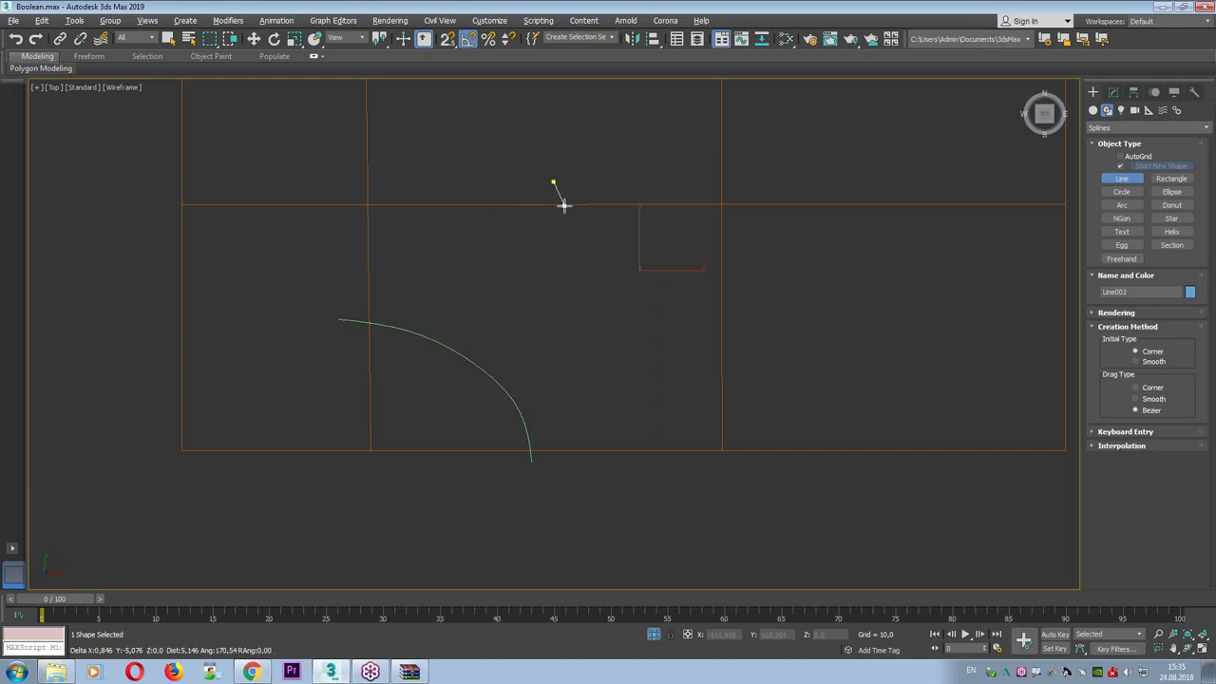
{"action": "left_click_drag", "start_coordinate": [595, 248], "coordinate": [644, 280]}
{"action": "left_click", "coordinate": [654, 283]}
{"action": "left_click", "coordinate": [733, 298]}
{"action": "right_click", "coordinate": [733, 297]}
Draw Circle001 on the plane's right half and move it onto the centre line.
{"action": "middle_click_drag", "start_coordinate": [804, 260], "coordinate": [661, 352]}
{"action": "left_click", "coordinate": [1122, 192]}
{"action": "left_click_drag", "start_coordinate": [760, 293], "coordinate": [801, 367]}
{"action": "key", "text": "w"}
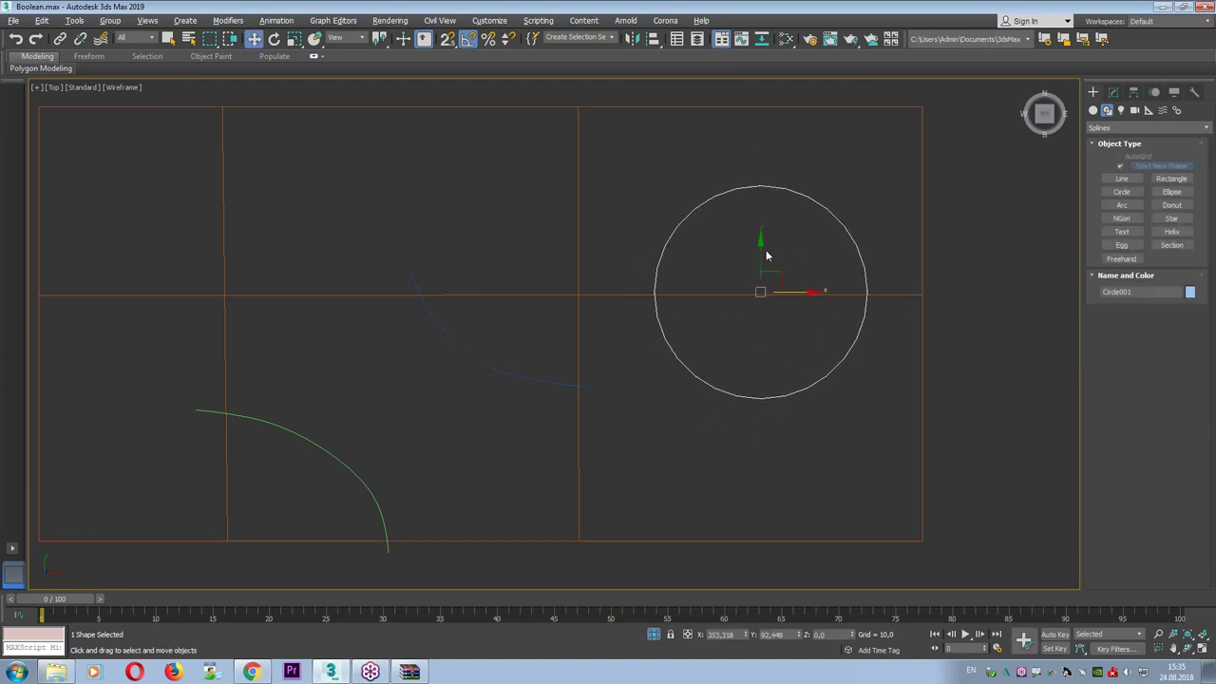
{"action": "left_click_drag", "start_coordinate": [763, 255], "coordinate": [761, 288]}
Draw three radial lines from above and the right ending at the circle.
{"action": "left_click", "coordinate": [1136, 178]}
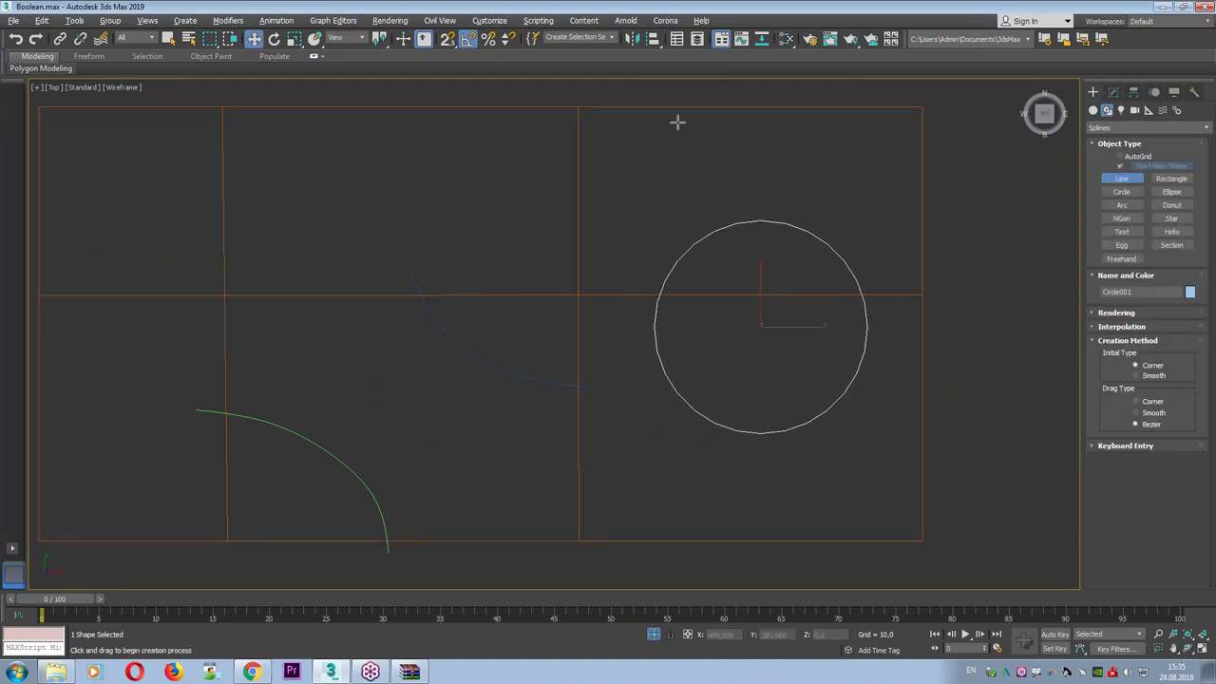
{"action": "left_click", "coordinate": [573, 93]}
{"action": "right_click", "coordinate": [719, 270]}
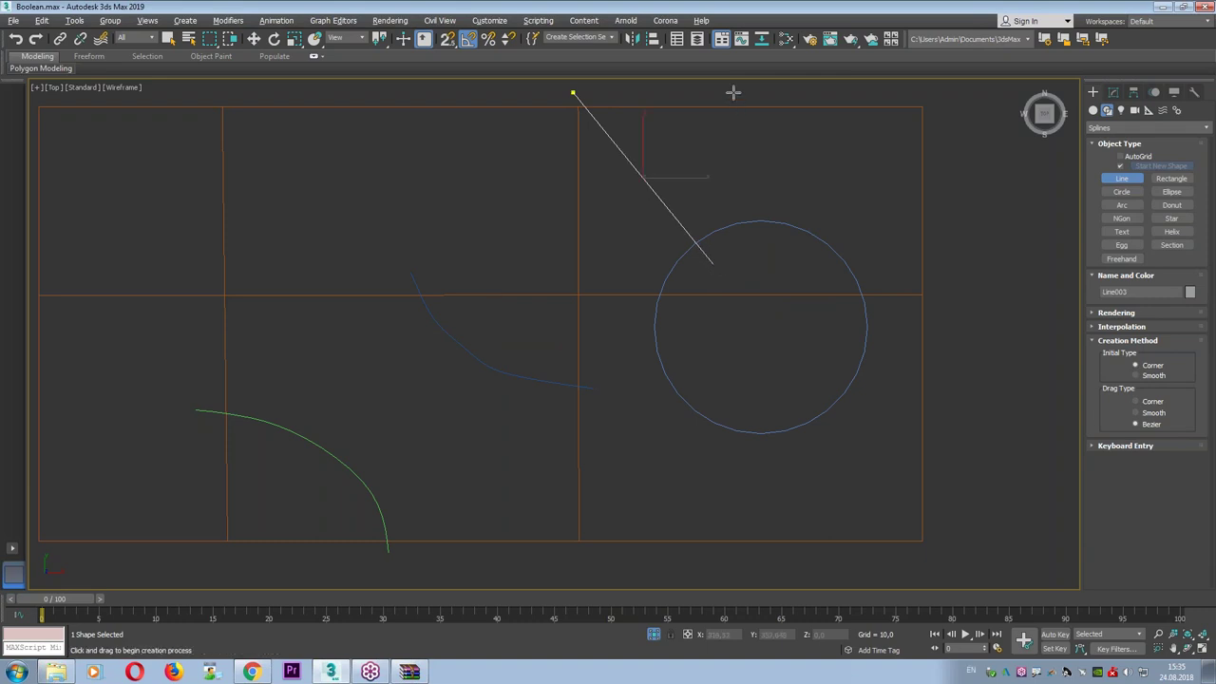
{"action": "left_click", "coordinate": [733, 95]}
{"action": "left_click", "coordinate": [750, 253]}
{"action": "right_click", "coordinate": [750, 253]}
{"action": "left_click", "coordinate": [965, 194]}
{"action": "left_click", "coordinate": [803, 298]}
{"action": "right_click", "coordinate": [985, 323]}
Add horizontal, lower diagonal and vertical radial lines ending at the circle, through Line008.
{"action": "left_click", "coordinate": [994, 331]}
{"action": "left_click", "coordinate": [827, 321]}
{"action": "right_click", "coordinate": [646, 505]}
{"action": "left_click", "coordinate": [589, 571]}
{"action": "left_click", "coordinate": [729, 388]}
{"action": "right_click", "coordinate": [738, 532]}
{"action": "left_click", "coordinate": [741, 570]}
{"action": "left_click", "coordinate": [749, 390]}
{"action": "right_click", "coordinate": [608, 332]}
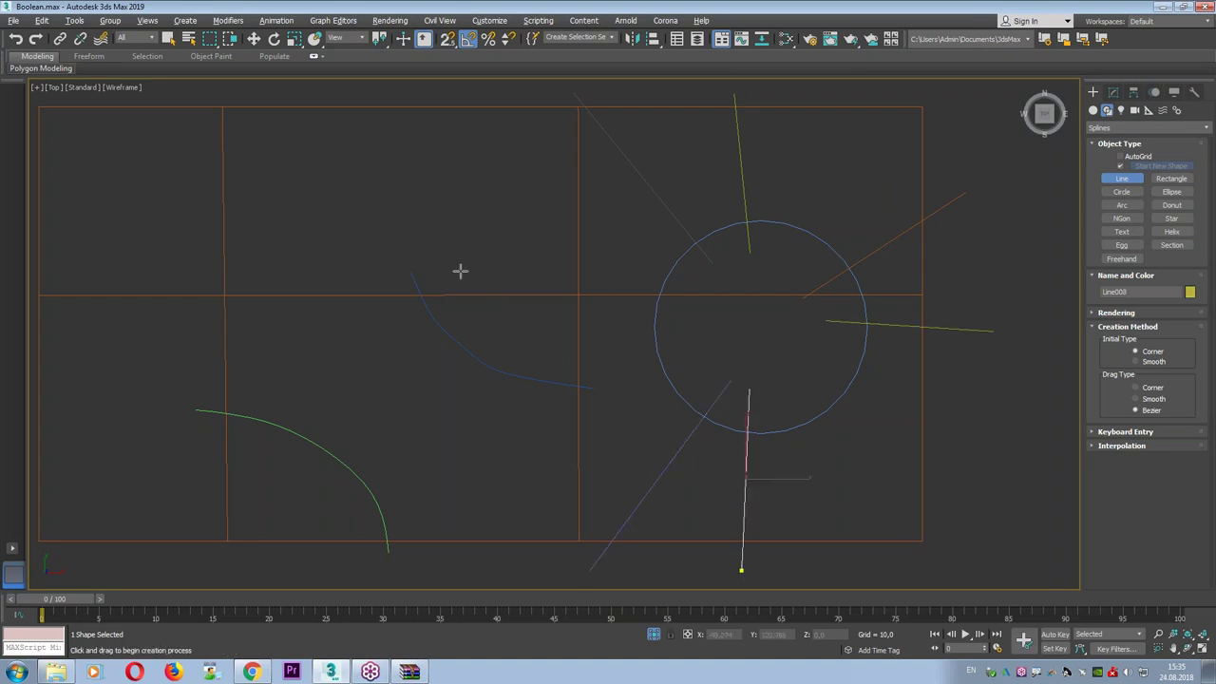
Select the middle curve Line002 and nudge its upper vertex at Vertex level.
{"action": "key", "text": "w"}
{"action": "left_click", "coordinate": [496, 376]}
{"action": "key", "text": "1"}
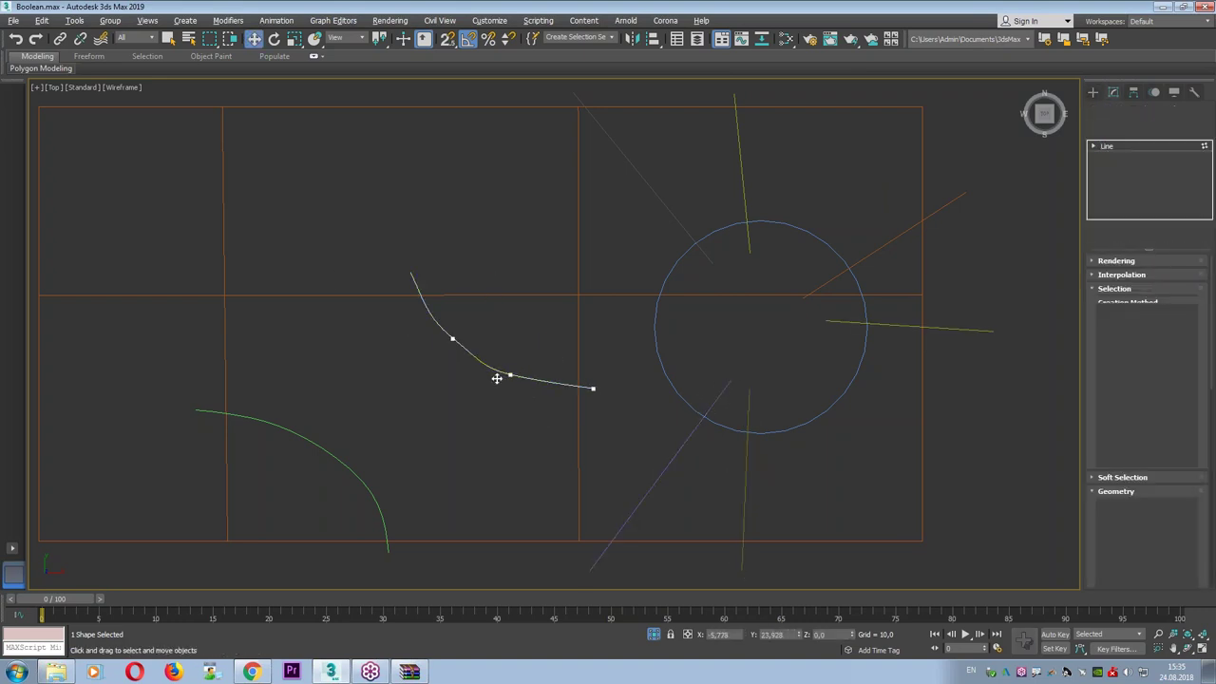
{"action": "left_click", "coordinate": [513, 378]}
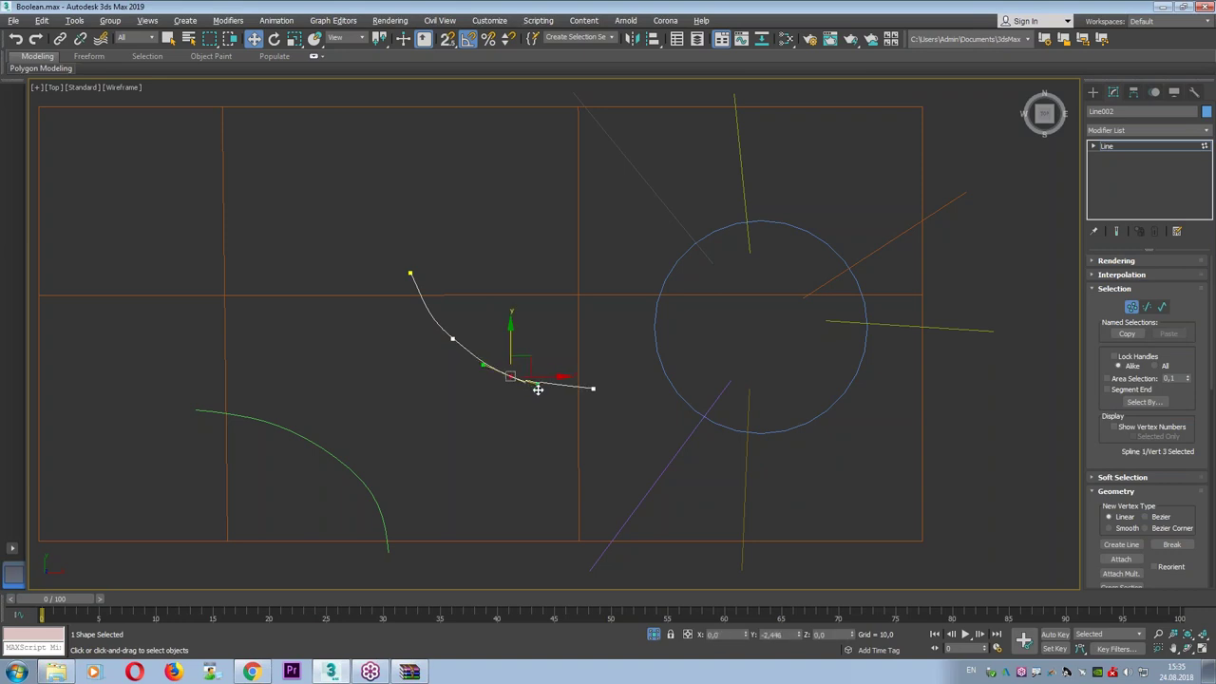
{"action": "left_click", "coordinate": [453, 339]}
{"action": "left_click_drag", "start_coordinate": [446, 338], "coordinate": [469, 357]}
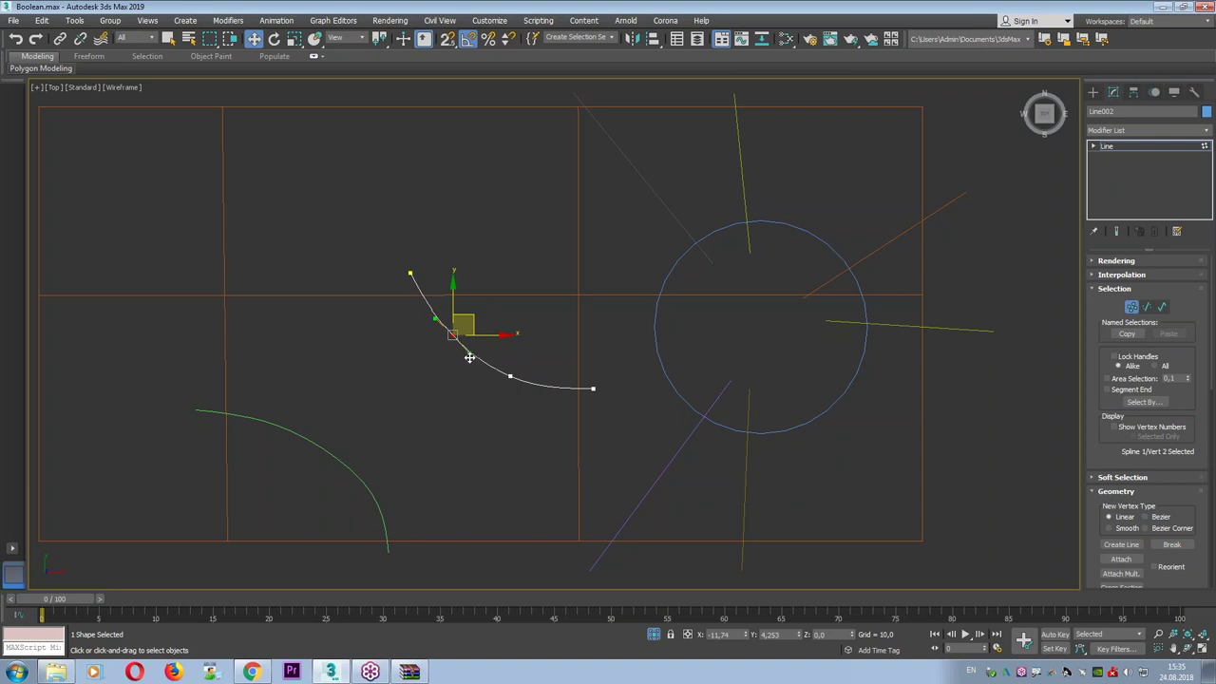
{"action": "key", "text": "1"}
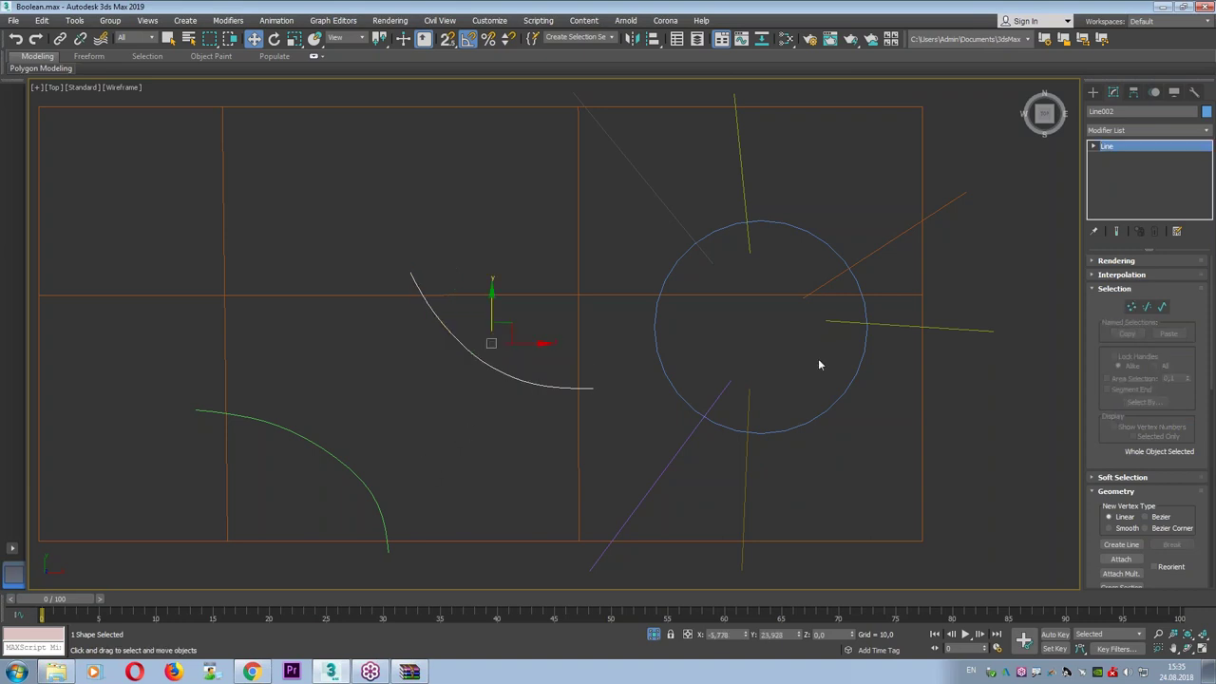
Attach the diagonal line, circle, vertical line and grey diagonal line to Line002.
{"action": "scroll", "coordinate": [1141, 428], "scroll_direction": "down", "scroll_amount": 5}
{"action": "left_click", "coordinate": [1122, 386]}
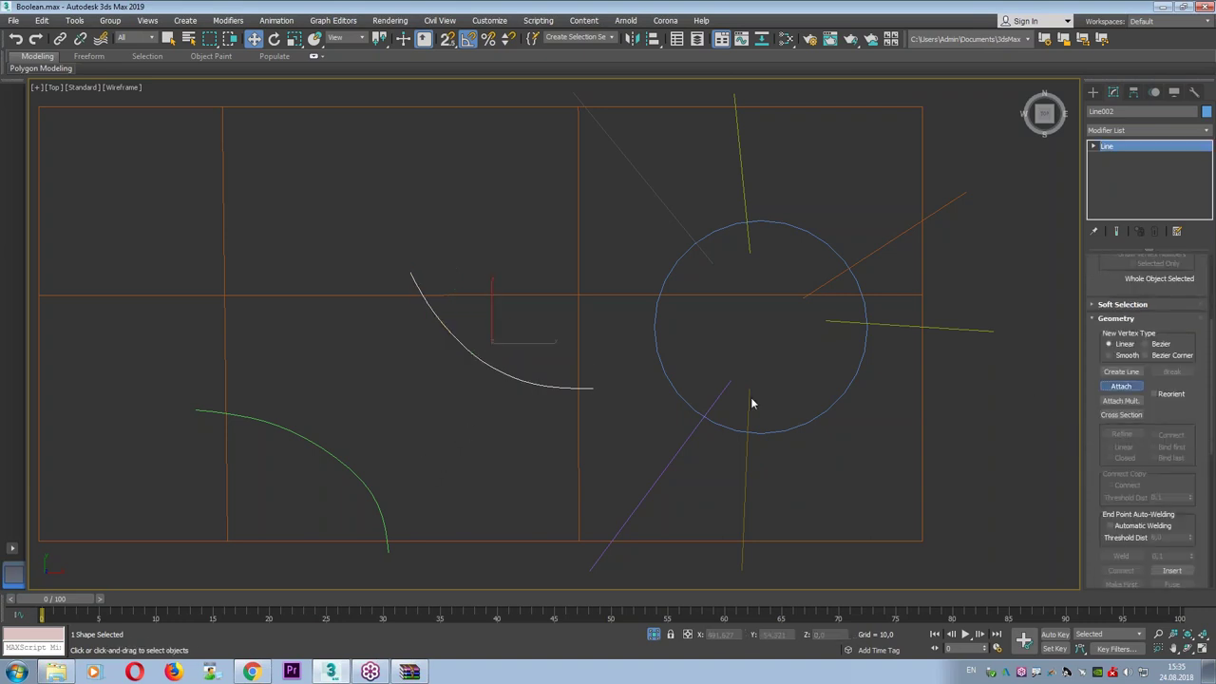
{"action": "left_click", "coordinate": [675, 456]}
{"action": "left_click", "coordinate": [697, 422]}
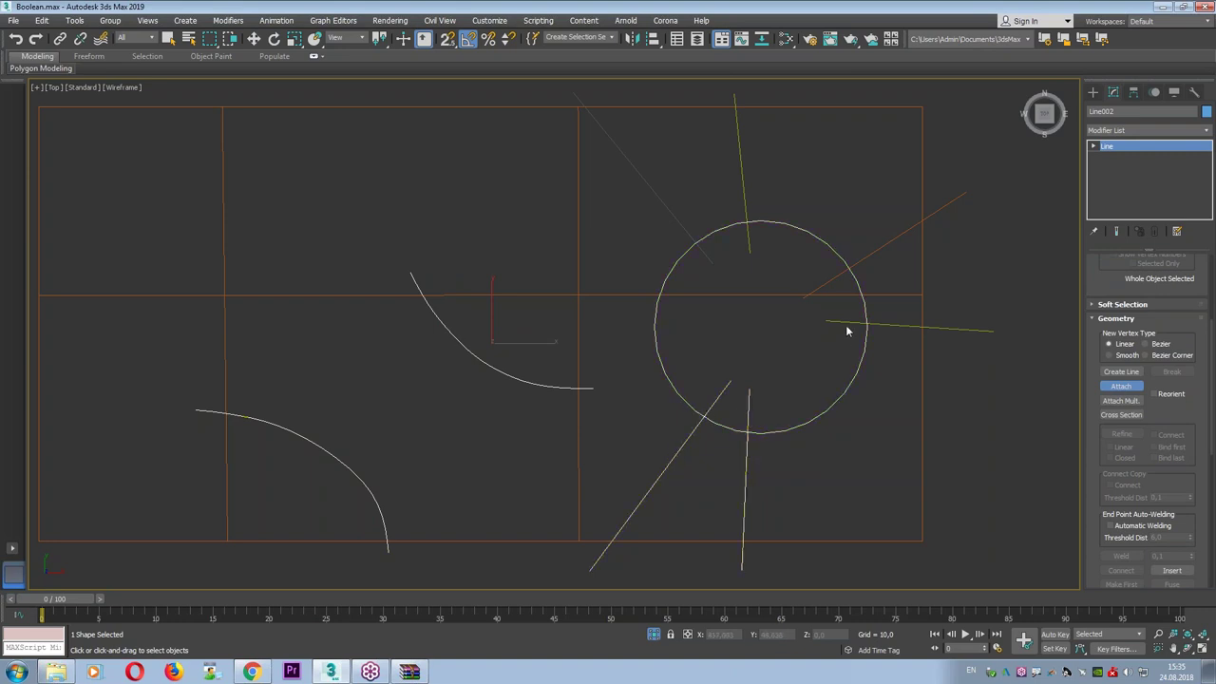
{"action": "left_click", "coordinate": [745, 245]}
{"action": "left_click", "coordinate": [705, 263]}
In Perspective, add Extrude to Line002 with Amount 195.5 and Cap Start and Cap End off.
{"action": "key", "text": "p"}
{"action": "key", "text": "w"}
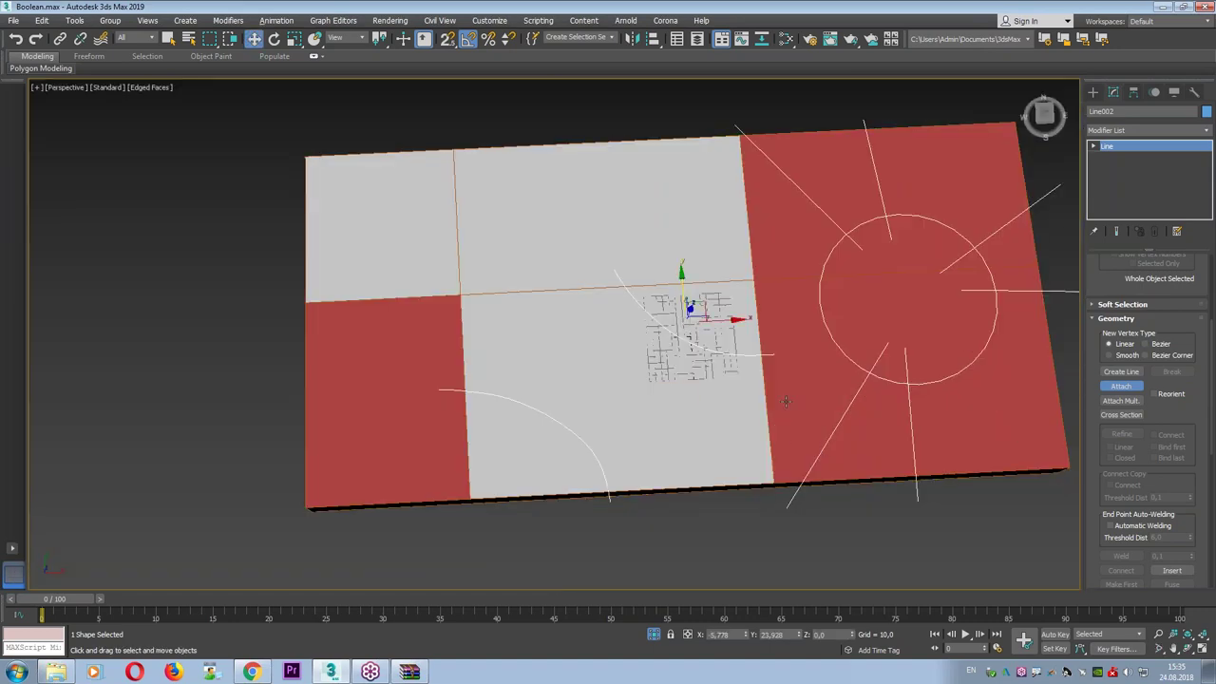
{"action": "middle_click_drag", "start_coordinate": [847, 460], "coordinate": [912, 446], "text": "alt"}
{"action": "left_click", "coordinate": [1114, 129]}
{"action": "key", "text": "e"}
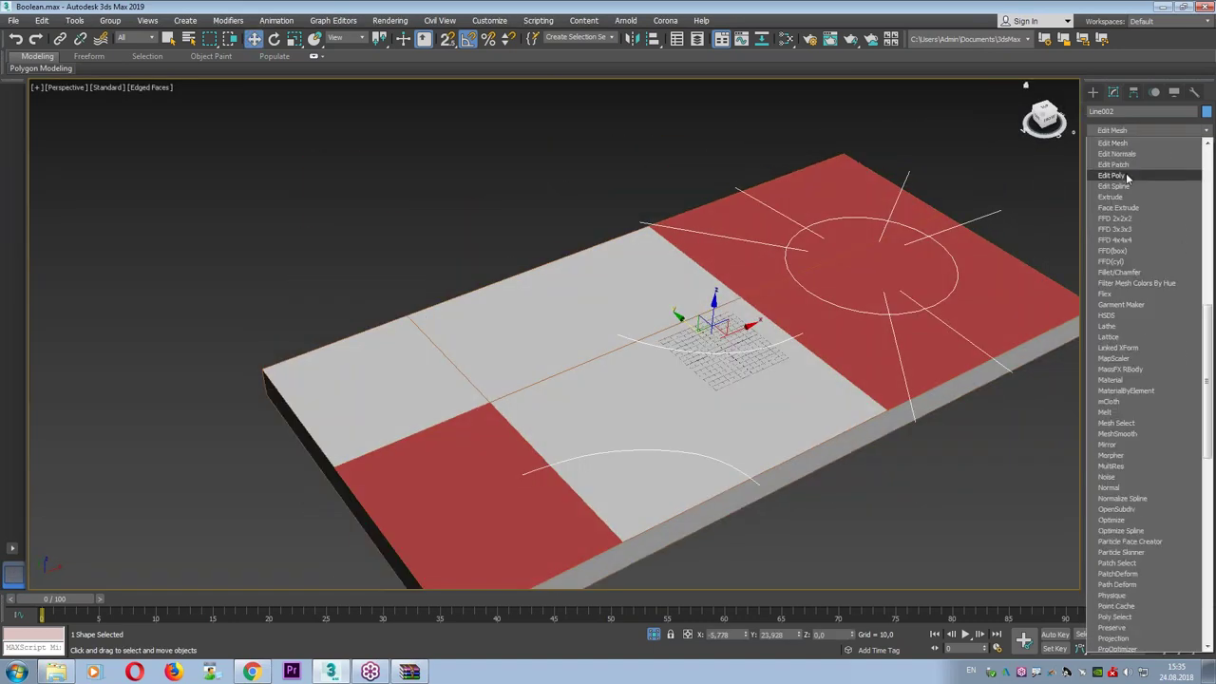
{"action": "left_click", "coordinate": [1129, 198]}
{"action": "left_click_drag", "start_coordinate": [1183, 280], "coordinate": [1190, 387]}
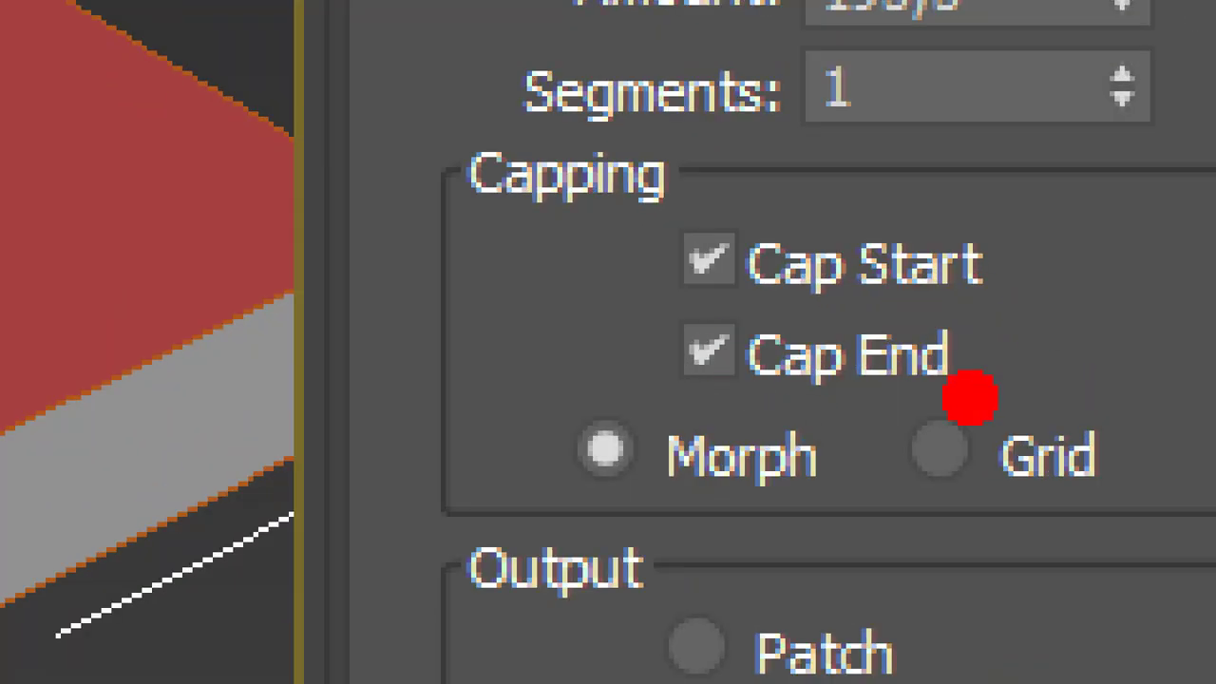
{"action": "left_click_drag", "start_coordinate": [1167, 331], "coordinate": [1159, 364]}
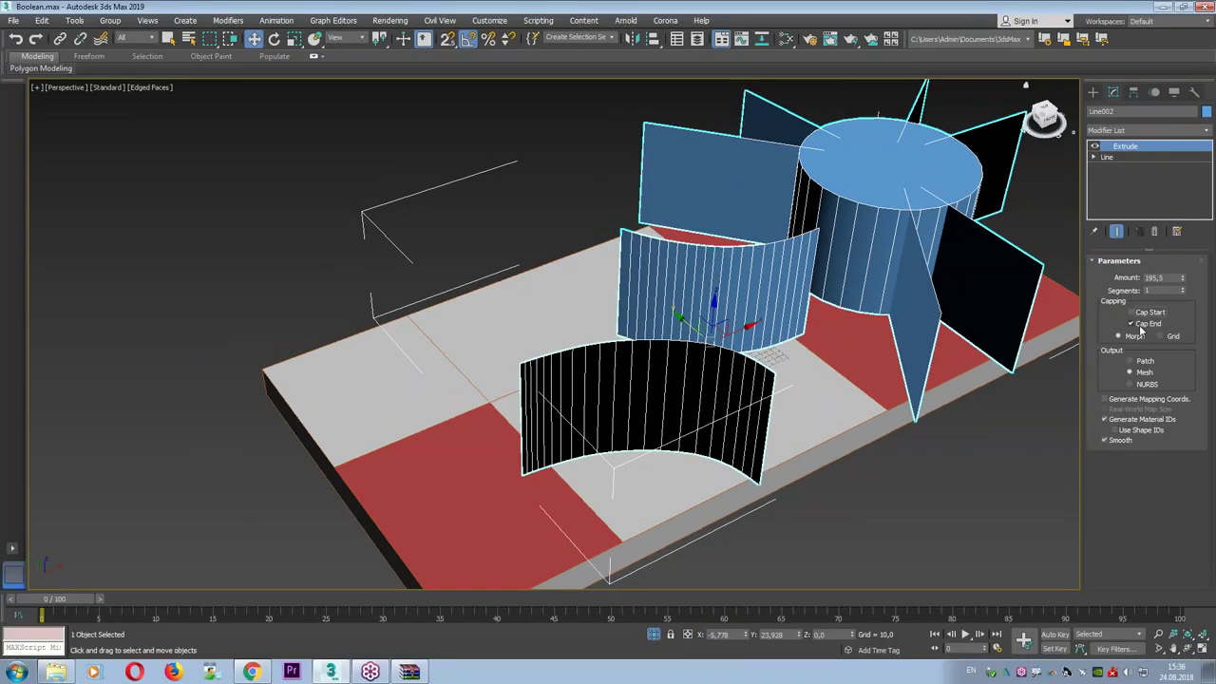
{"action": "left_click", "coordinate": [1141, 329]}
{"action": "mouse_move", "coordinate": [941, 284]}
{"action": "middle_mouse_down", "text": "alt"}
{"action": "mouse_move", "coordinate": [759, 295]}
{"action": "mouse_move", "coordinate": [967, 270]}
{"action": "mouse_move", "coordinate": [755, 313]}
{"action": "mouse_move", "coordinate": [749, 405]}
{"action": "mouse_move", "coordinate": [769, 340]}
{"action": "mouse_move", "coordinate": [739, 317]}
{"action": "mouse_move", "coordinate": [658, 360]}
{"action": "middle_mouse_up", "text": "alt"}
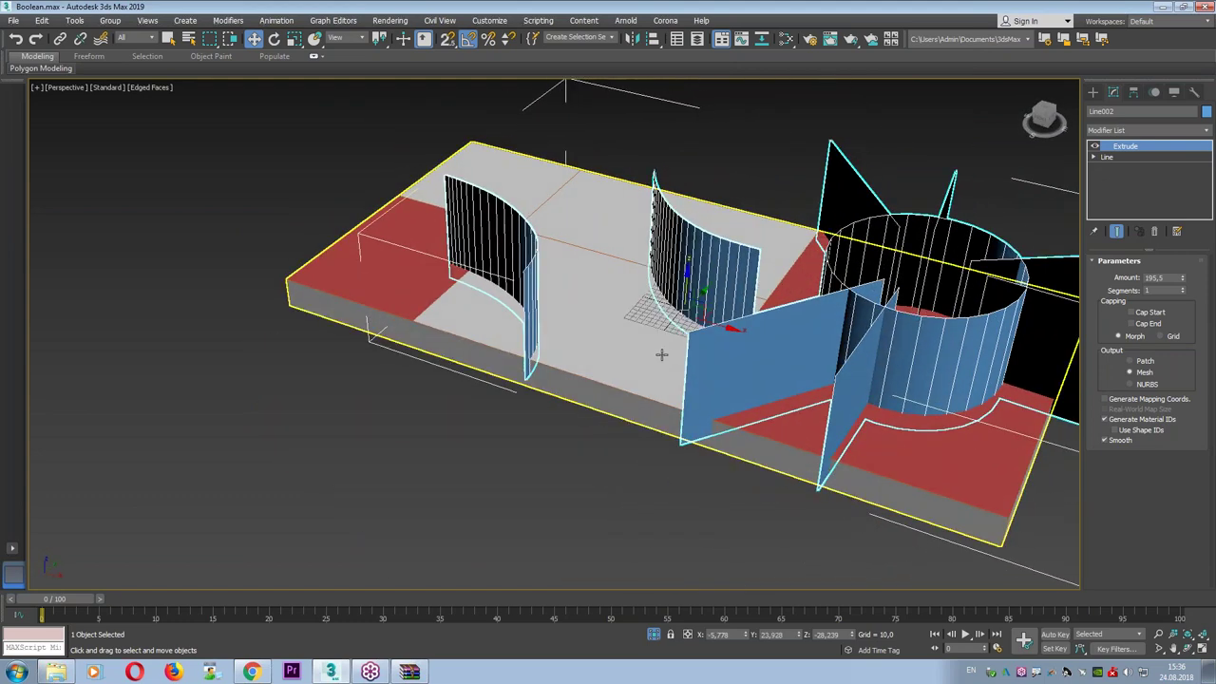
Turn Box012 into a Compound Objects Boolean.
{"action": "left_click", "coordinate": [566, 235]}
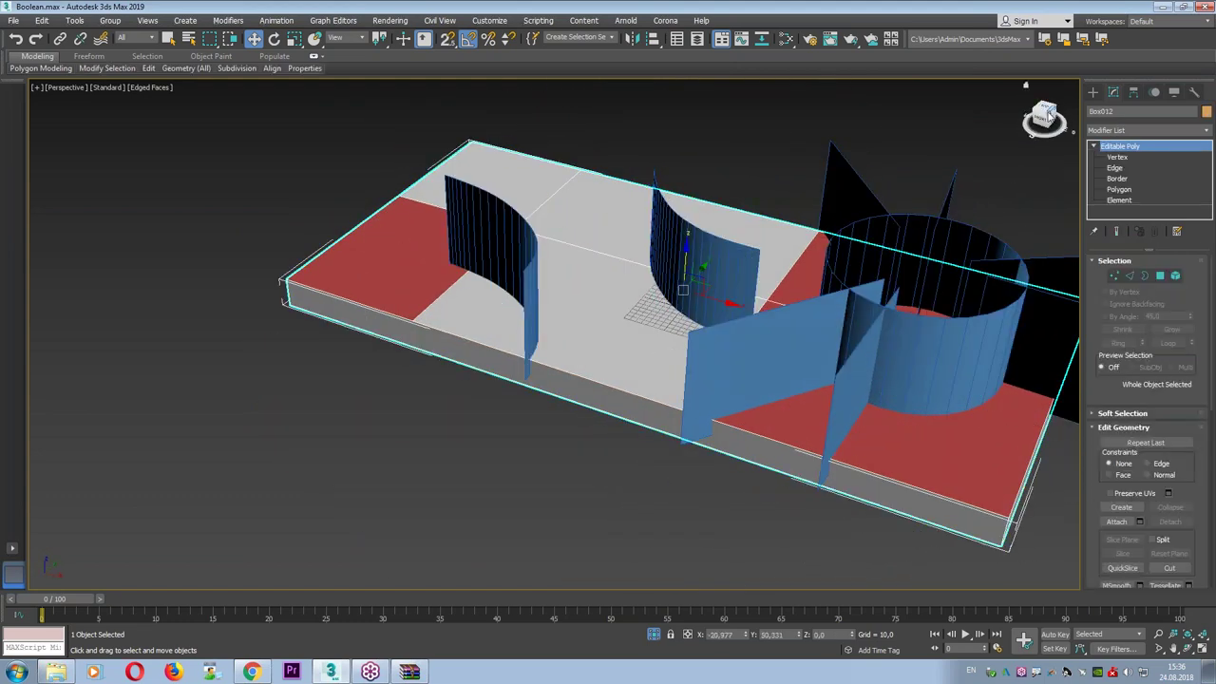
{"action": "left_click", "coordinate": [1094, 91]}
{"action": "left_click", "coordinate": [1094, 111]}
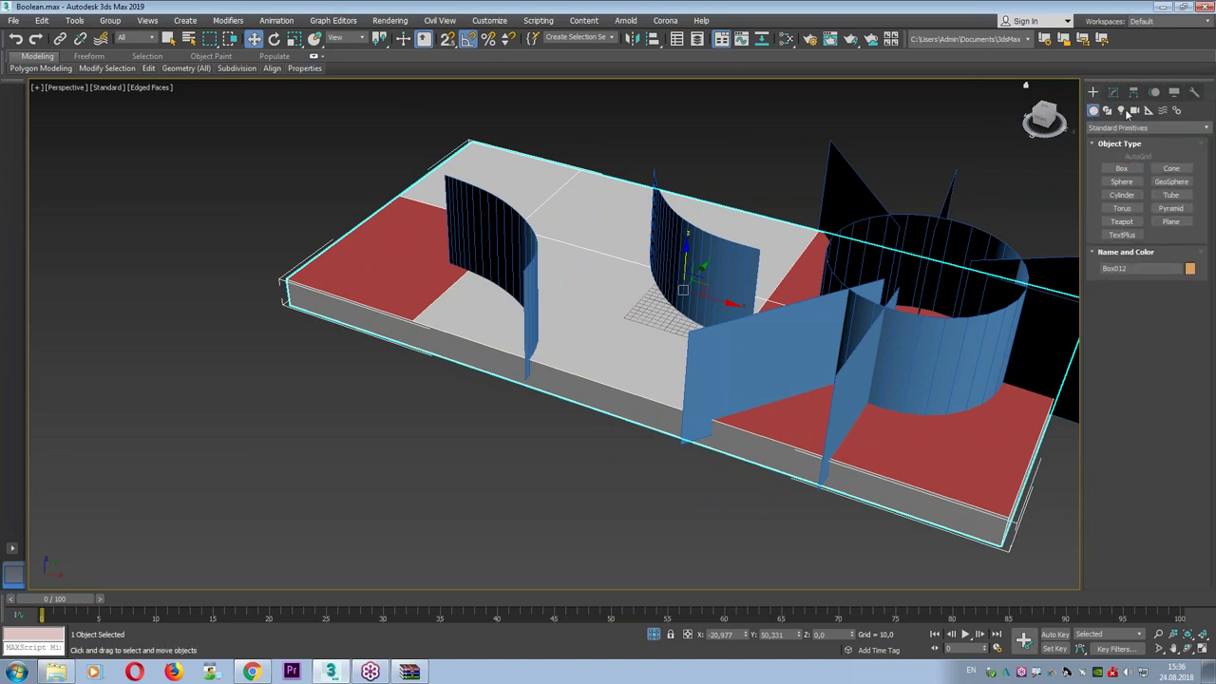
{"action": "left_click", "coordinate": [1118, 127]}
{"action": "left_click", "coordinate": [1119, 162]}
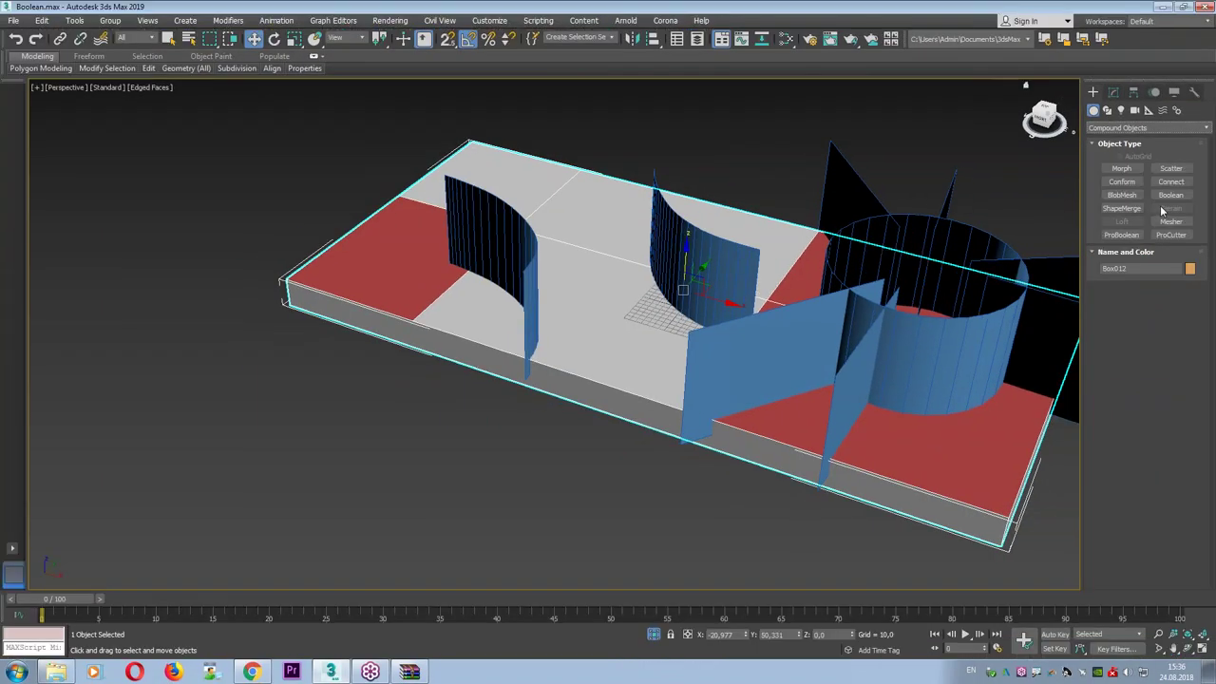
{"action": "left_click", "coordinate": [1170, 195]}
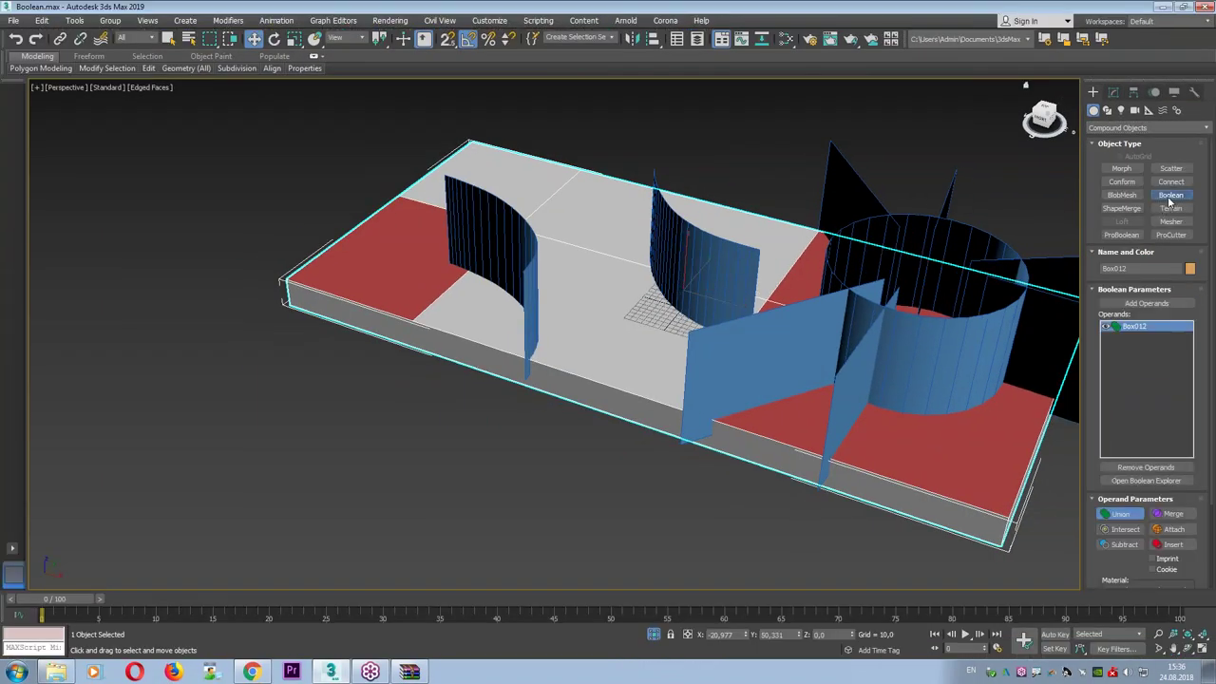
Add the extruded Line002 as an operand and check Imprint.
{"action": "middle_click_drag", "start_coordinate": [955, 211], "coordinate": [784, 193], "text": "alt"}
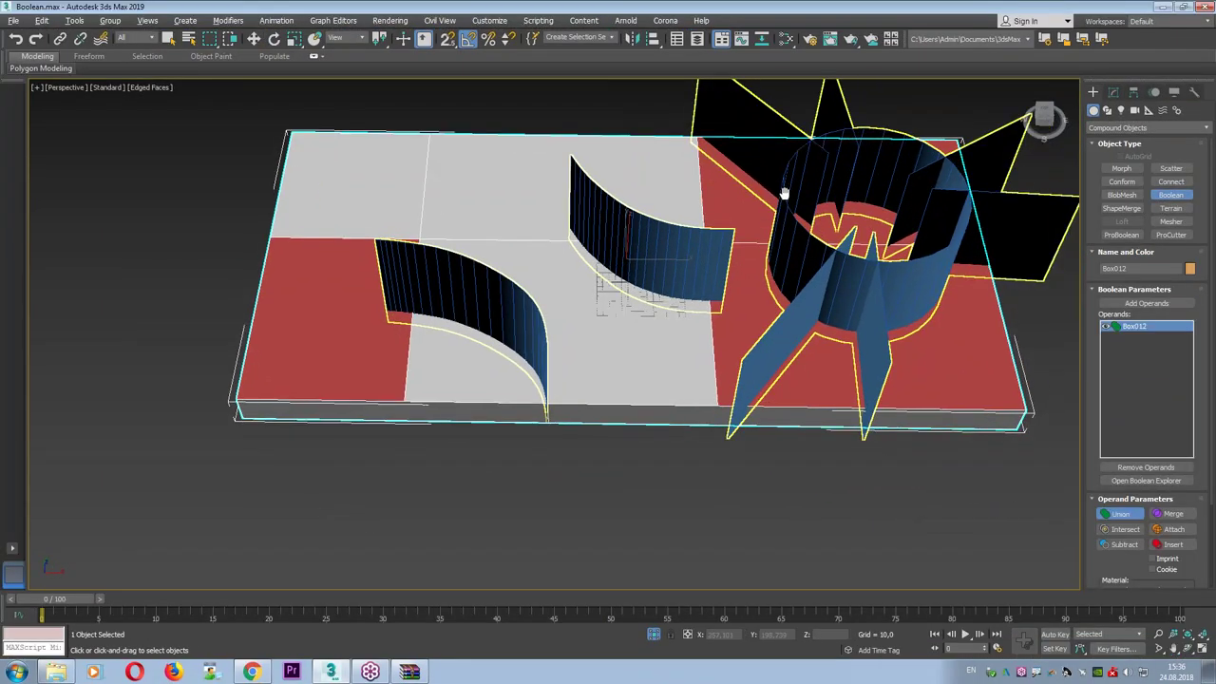
{"action": "left_click", "coordinate": [1147, 303]}
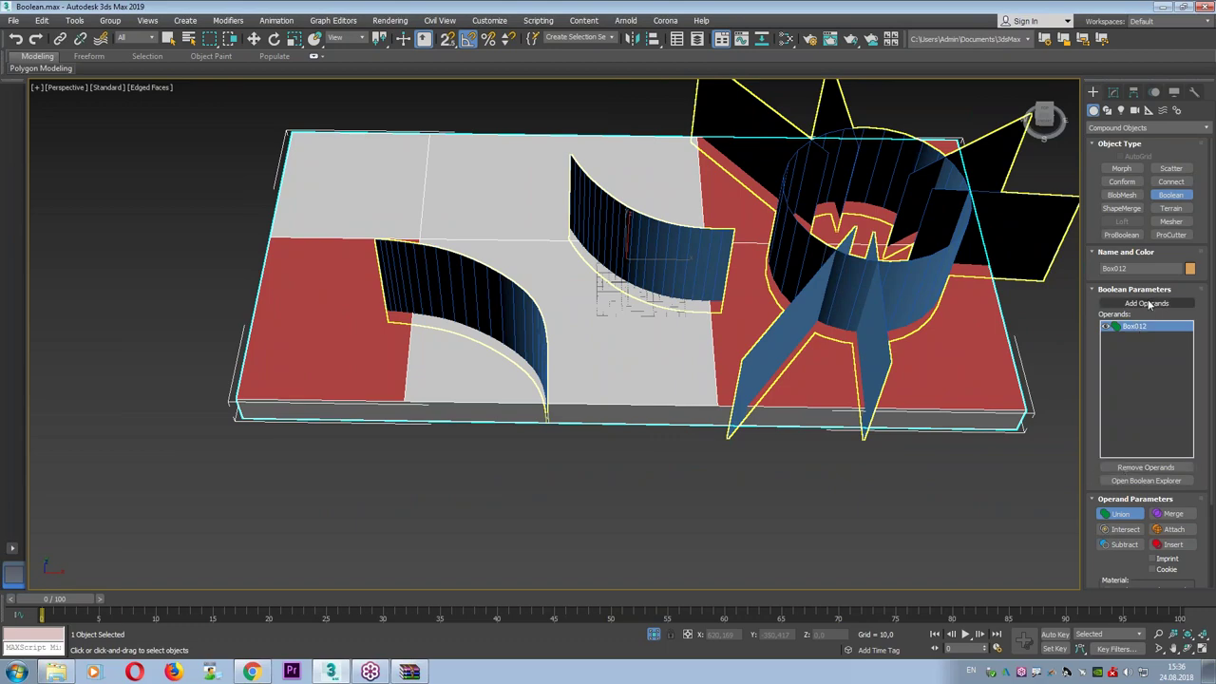
{"action": "left_click", "coordinate": [994, 151]}
{"action": "mouse_move", "coordinate": [910, 203]}
{"action": "middle_mouse_down", "text": "alt"}
{"action": "mouse_move", "coordinate": [760, 157]}
{"action": "mouse_move", "coordinate": [874, 174]}
{"action": "middle_mouse_up", "text": "alt"}
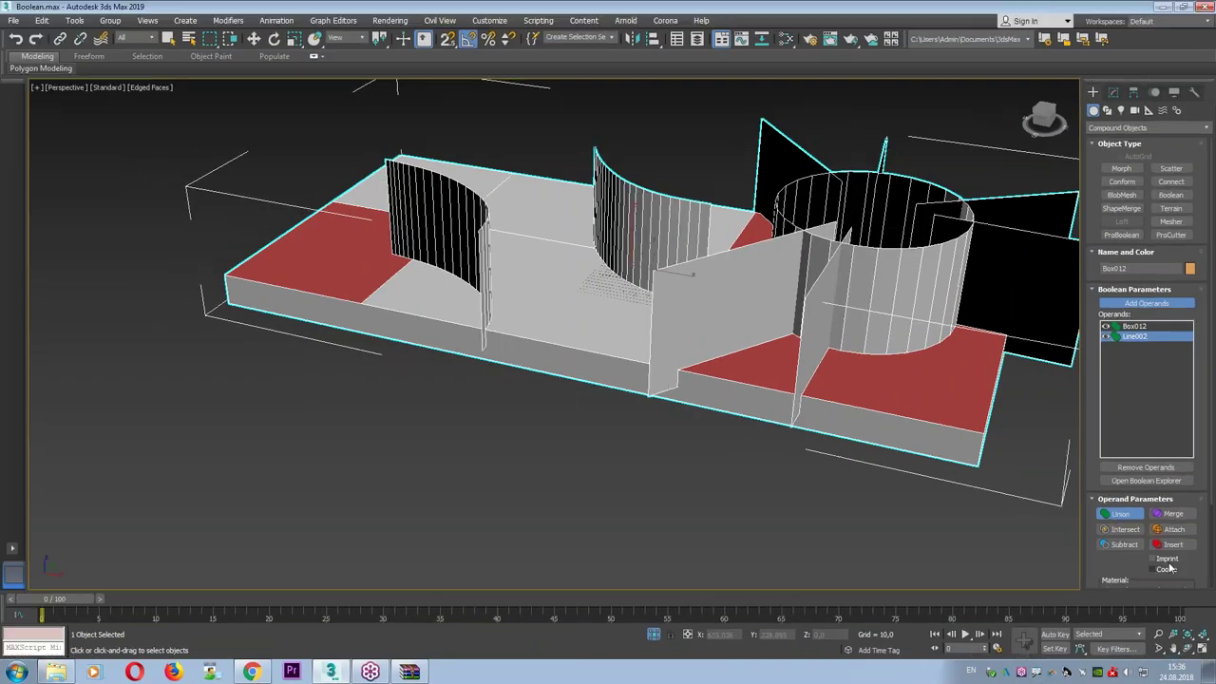
{"action": "left_click", "coordinate": [1168, 561]}
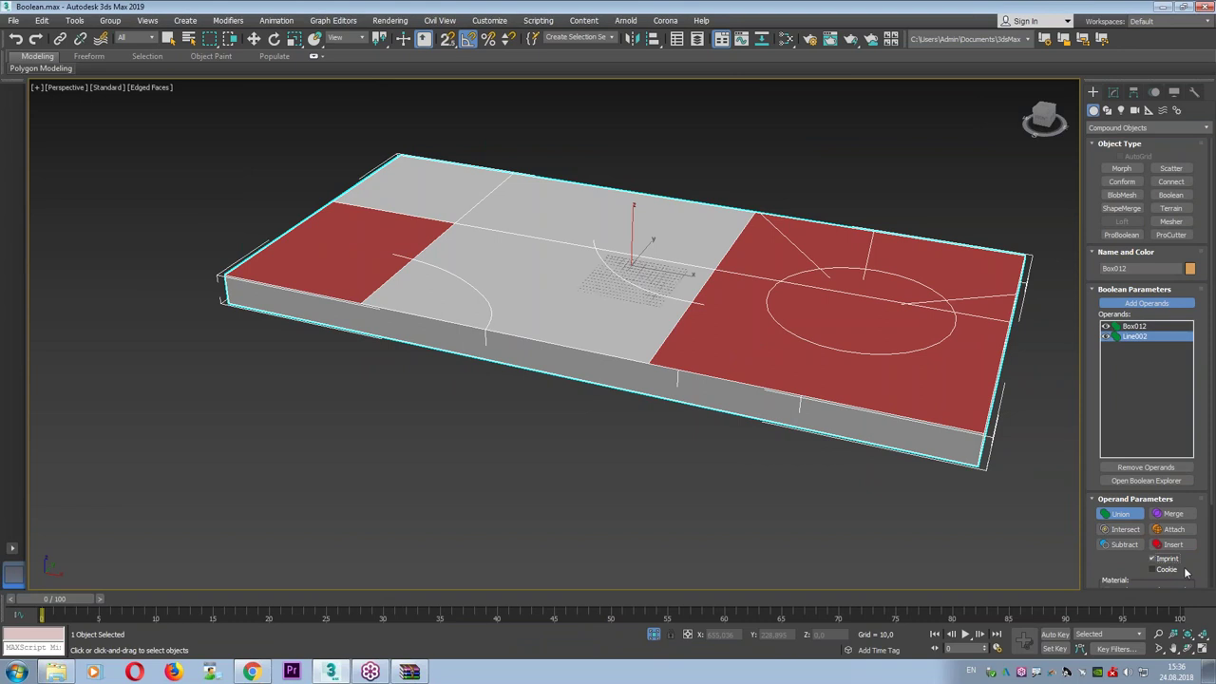
Turn on Retain Non-Planar Faces and orbit around to inspect the imprinted box.
{"action": "mouse_move", "coordinate": [777, 361]}
{"action": "middle_mouse_down", "text": "alt"}
{"action": "mouse_move", "coordinate": [651, 377]}
{"action": "mouse_move", "coordinate": [707, 381]}
{"action": "middle_mouse_up", "text": "alt"}
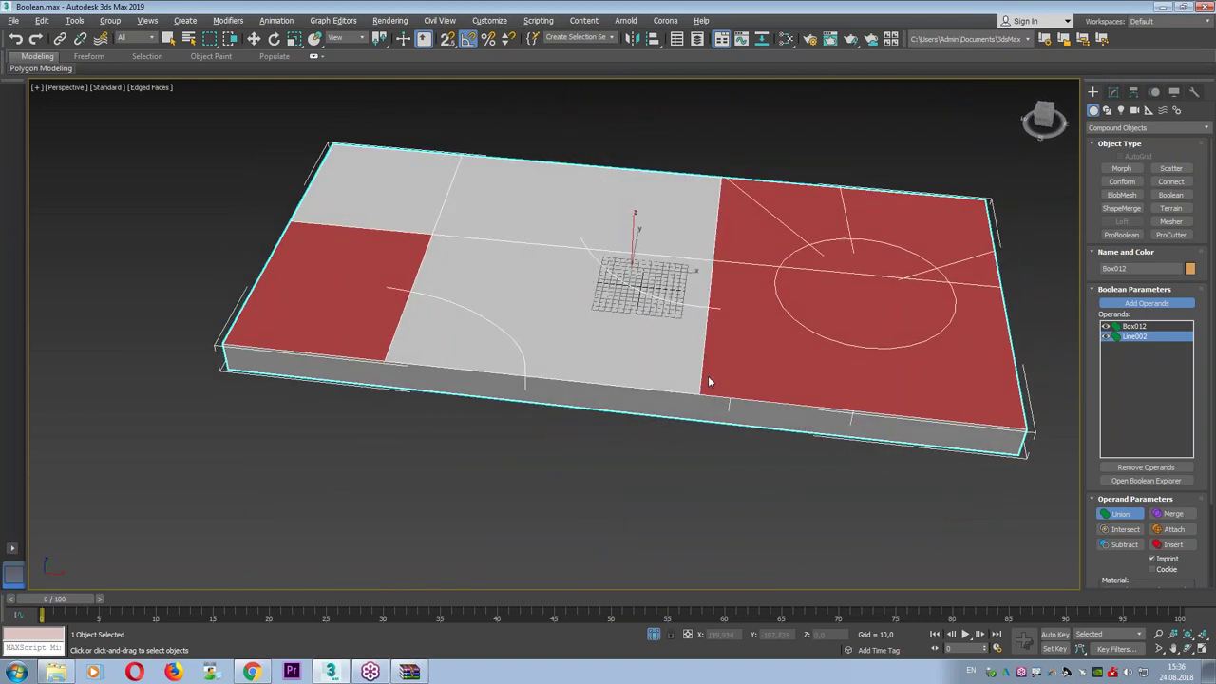
{"action": "scroll", "coordinate": [1132, 547], "scroll_direction": "down", "scroll_amount": 3}
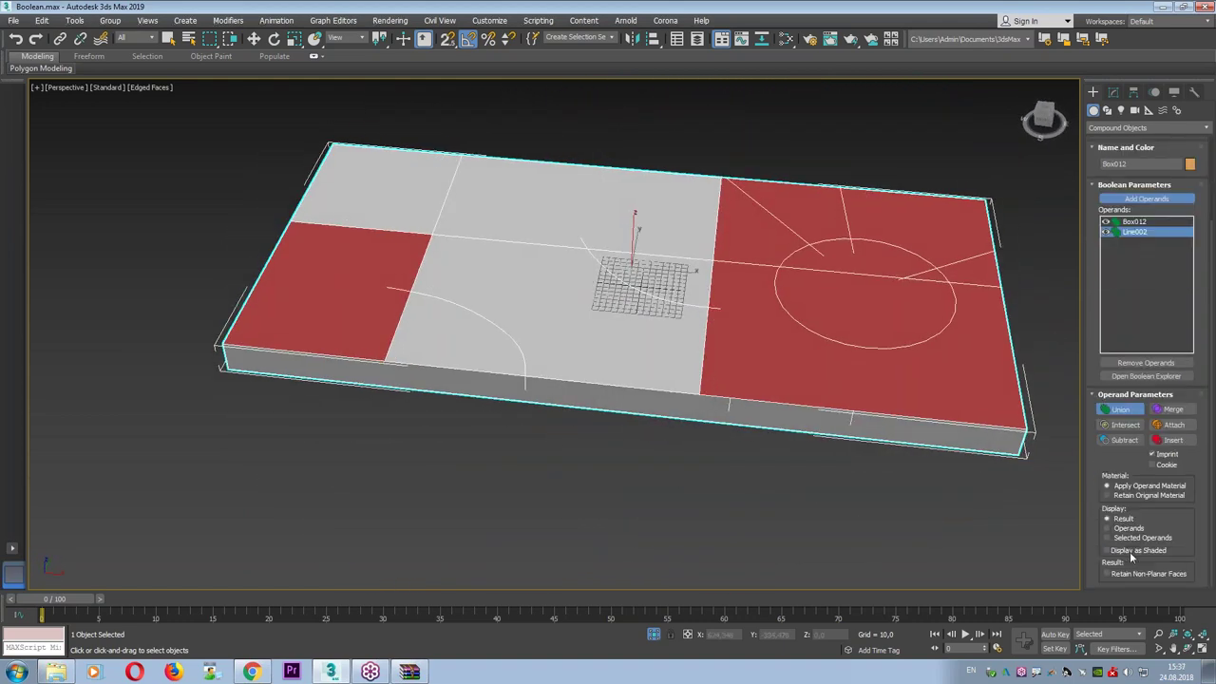
{"action": "left_click", "coordinate": [1119, 575]}
{"action": "mouse_move", "coordinate": [889, 407]}
{"action": "middle_mouse_down", "text": "alt"}
{"action": "mouse_move", "coordinate": [763, 383]}
{"action": "mouse_move", "coordinate": [862, 395]}
{"action": "middle_mouse_up", "text": "alt"}
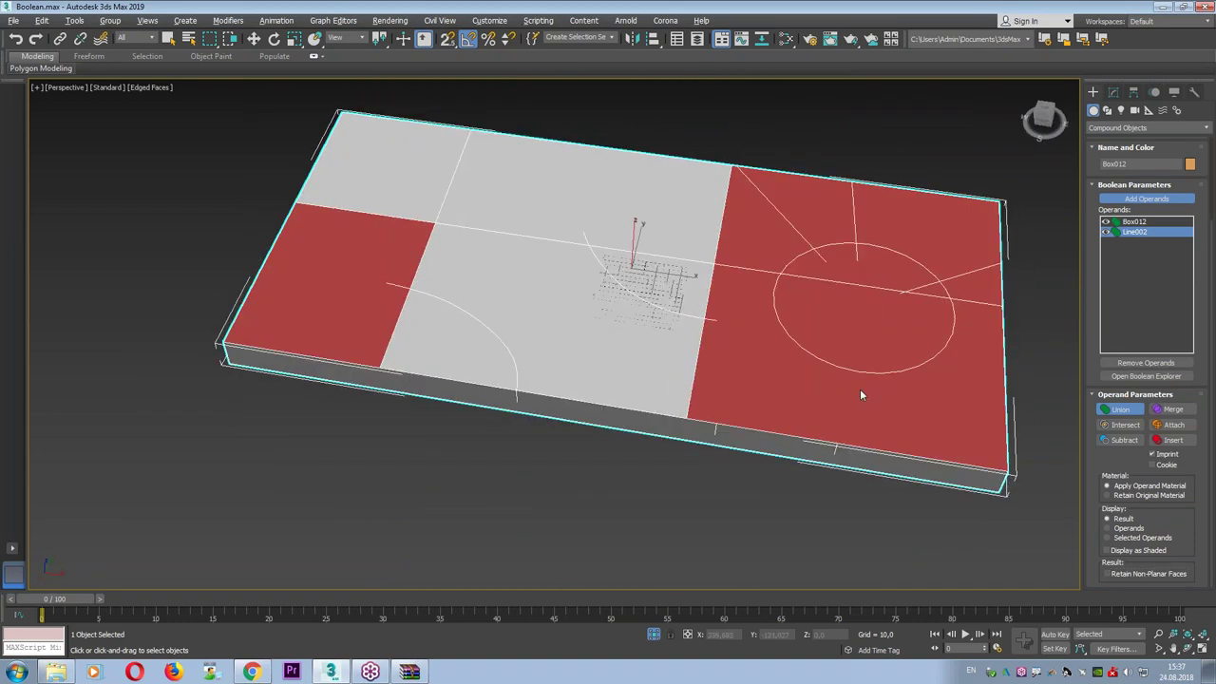
{"action": "left_click_drag", "start_coordinate": [833, 320], "coordinate": [721, 412]}
{"action": "mouse_move", "coordinate": [832, 320]}
{"action": "left_mouse_down"}
{"action": "mouse_move", "coordinate": [882, 264]}
{"action": "mouse_move", "coordinate": [694, 443]}
{"action": "left_mouse_up"}
{"action": "left_click_drag", "start_coordinate": [901, 256], "coordinate": [838, 488]}
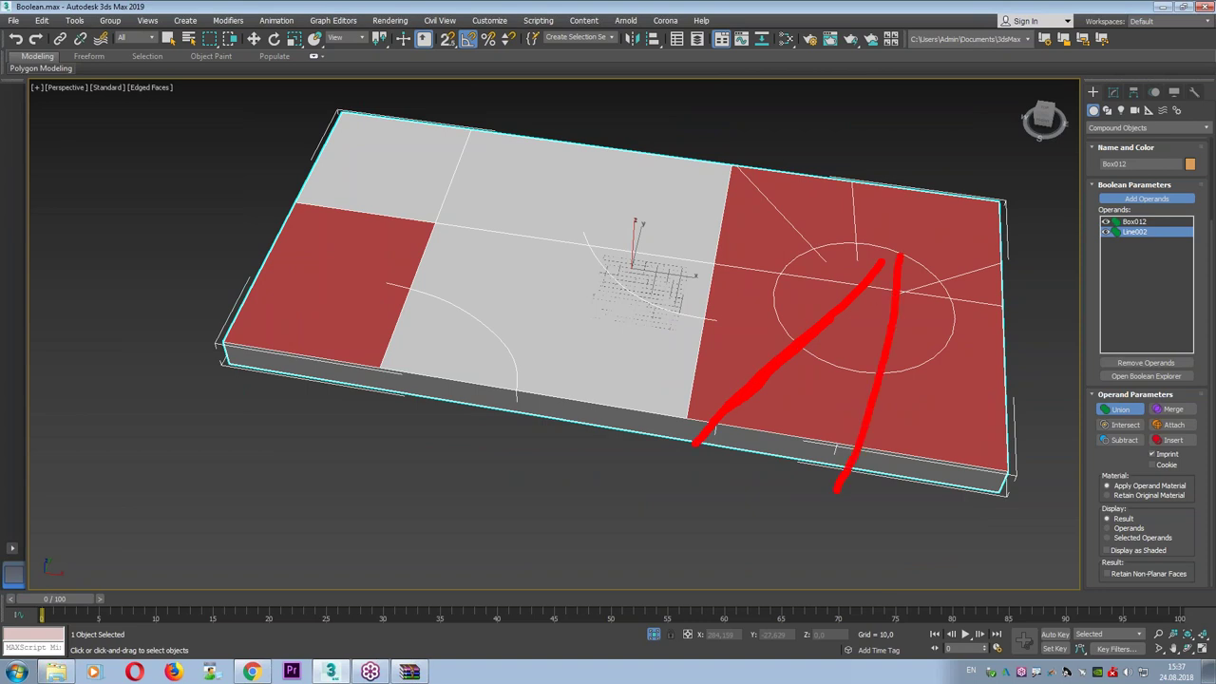
{"action": "middle_click_drag", "start_coordinate": [823, 374], "coordinate": [834, 354], "text": "alt"}
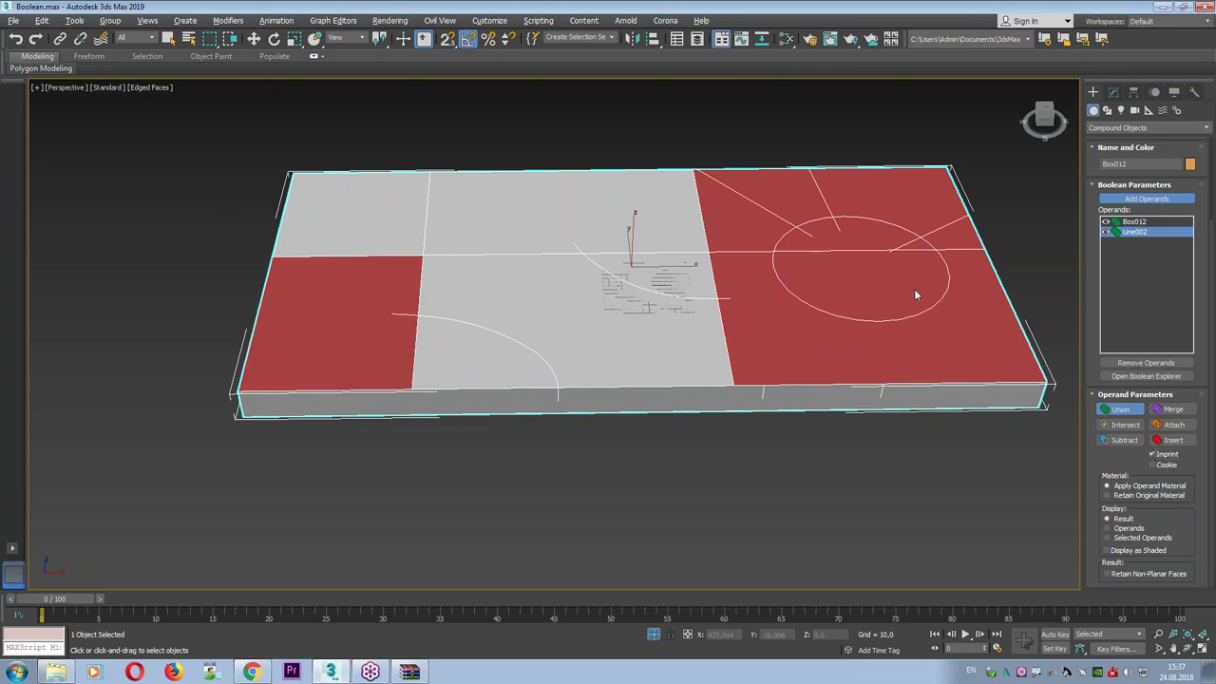
Cycle the line operand through Insert, Merge and Attach, settling on Merge.
{"action": "left_click", "coordinate": [1187, 441]}
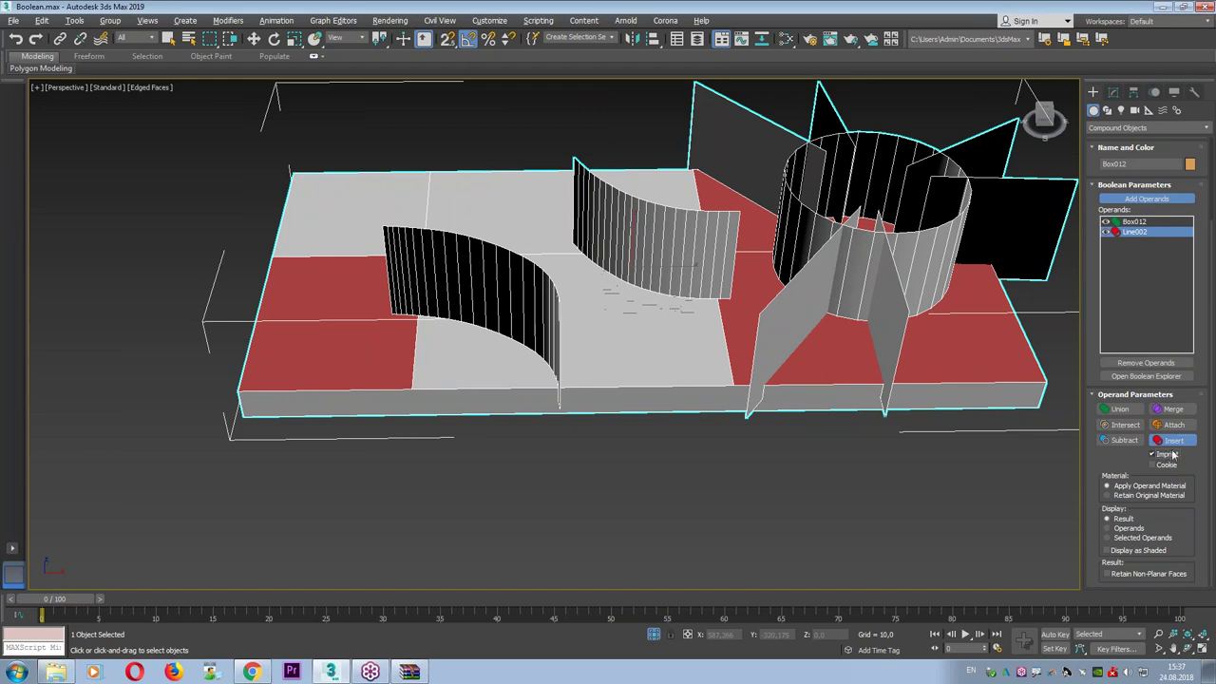
{"action": "left_click", "coordinate": [1155, 455]}
{"action": "left_click", "coordinate": [1174, 409]}
{"action": "left_click", "coordinate": [1172, 426]}
{"action": "left_click", "coordinate": [1173, 410]}
Check Imprint on the merged operand and view the etched edges from above.
{"action": "middle_click_drag", "start_coordinate": [855, 376], "coordinate": [950, 380], "text": "alt"}
{"action": "mouse_move", "coordinate": [887, 338]}
{"action": "middle_mouse_down", "text": "alt"}
{"action": "mouse_move", "coordinate": [910, 340]}
{"action": "mouse_move", "coordinate": [775, 355]}
{"action": "middle_mouse_up", "text": "alt"}
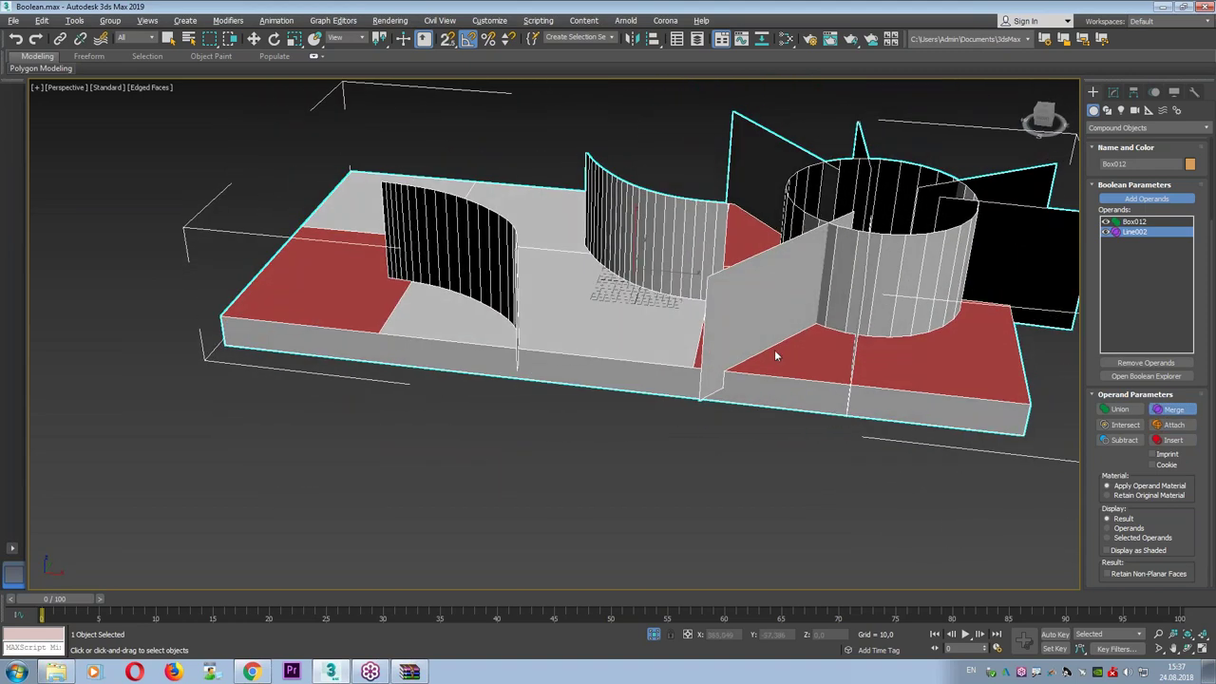
{"action": "middle_click_drag", "start_coordinate": [855, 249], "coordinate": [993, 220], "text": "alt"}
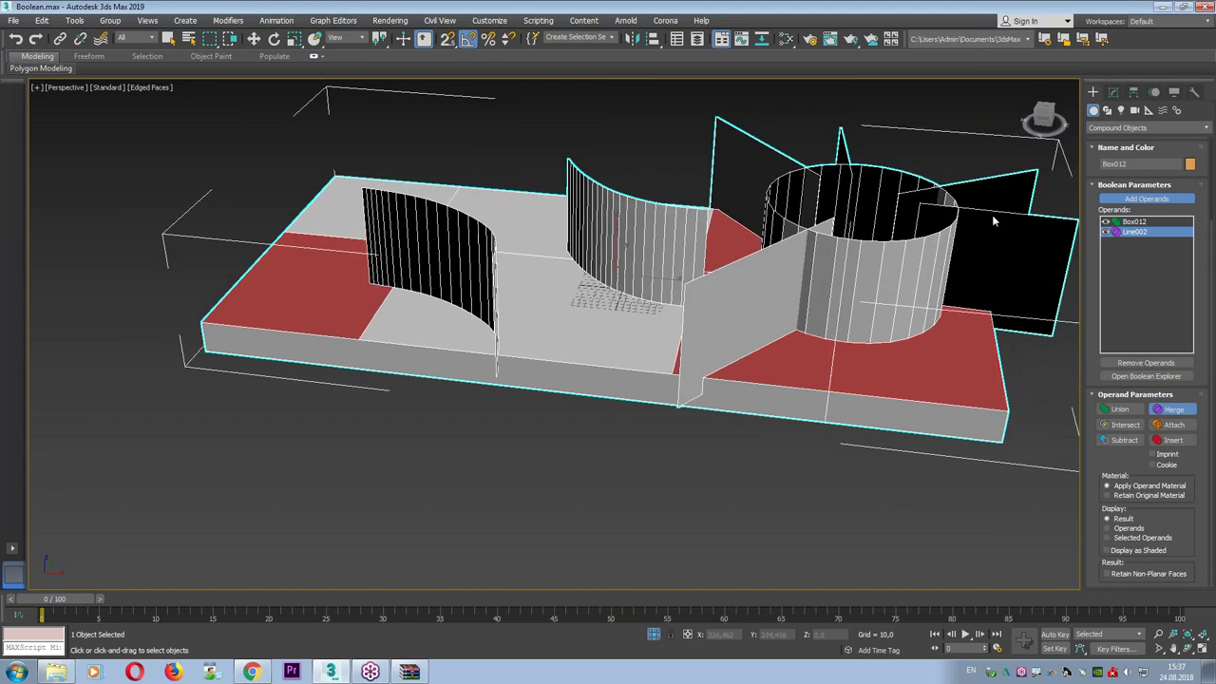
{"action": "left_click", "coordinate": [1154, 455]}
{"action": "mouse_move", "coordinate": [950, 418]}
{"action": "middle_mouse_down", "text": "alt"}
{"action": "mouse_move", "coordinate": [836, 406]}
{"action": "mouse_move", "coordinate": [741, 325]}
{"action": "middle_mouse_up", "text": "alt"}
{"action": "left_click_drag", "start_coordinate": [539, 230], "coordinate": [765, 304]}
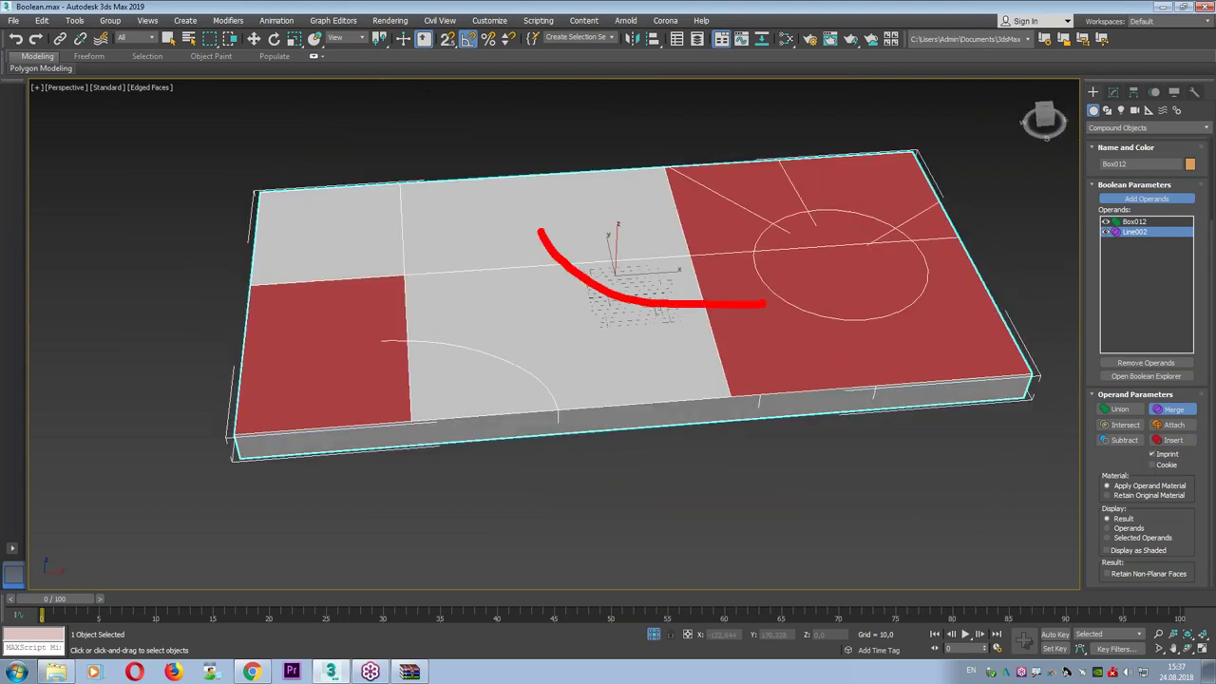
{"action": "left_click_drag", "start_coordinate": [379, 312], "coordinate": [583, 415]}
Convert the Boolean box to an Editable Poly and select top polygons.
{"action": "right_click", "coordinate": [626, 183]}
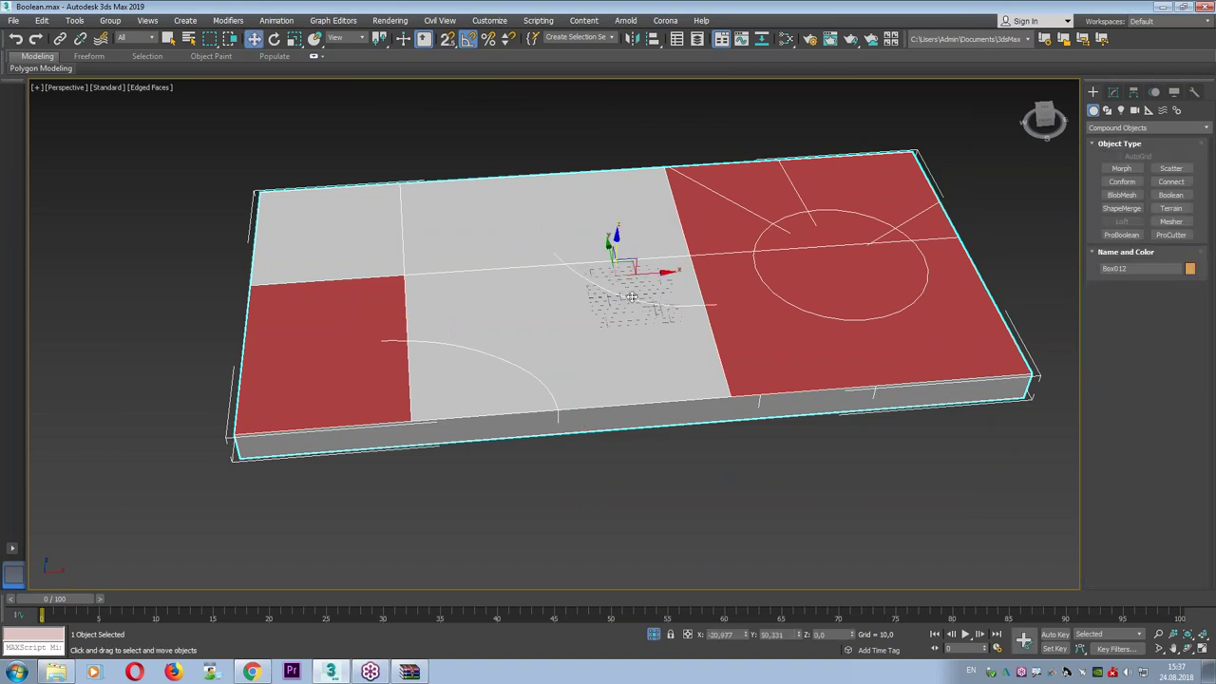
{"action": "right_click", "coordinate": [625, 233]}
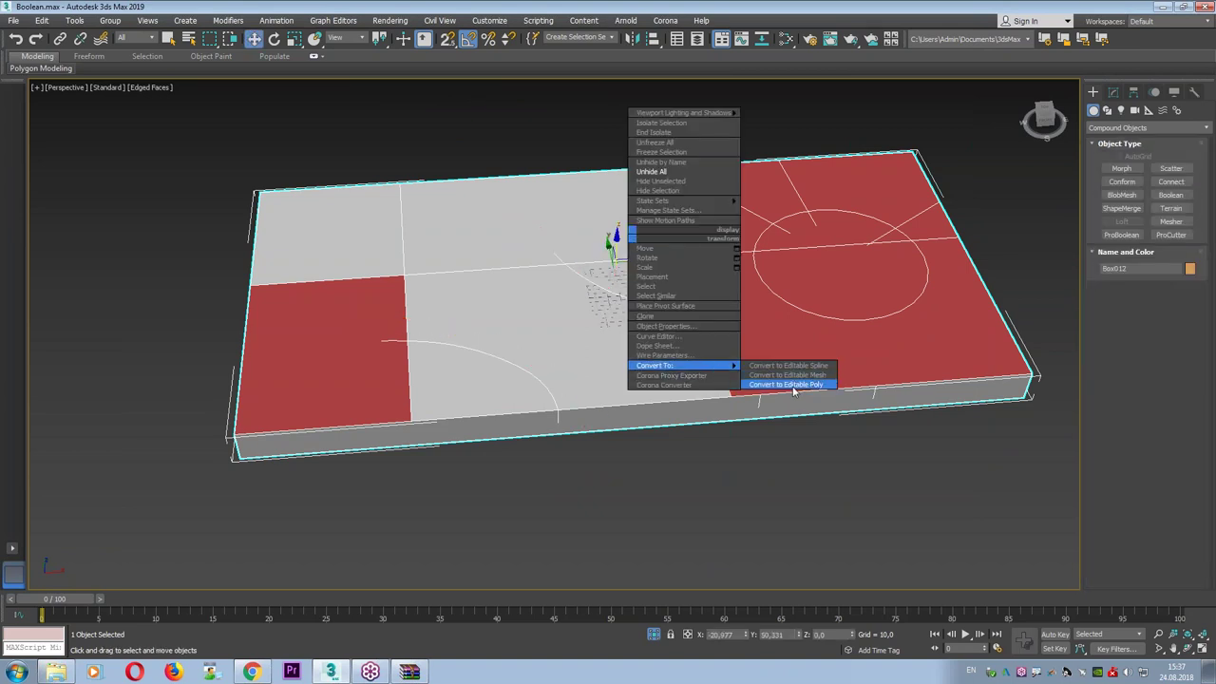
{"action": "left_click", "coordinate": [792, 384]}
{"action": "left_click", "coordinate": [1127, 276]}
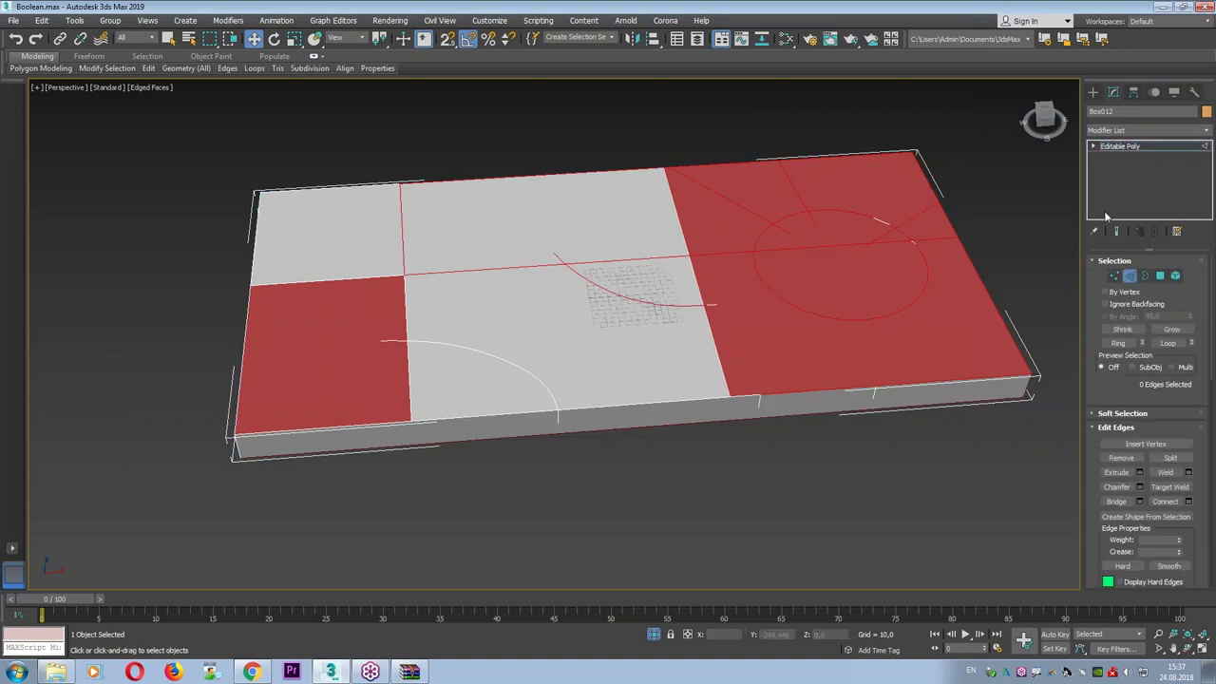
{"action": "left_click", "coordinate": [1093, 147]}
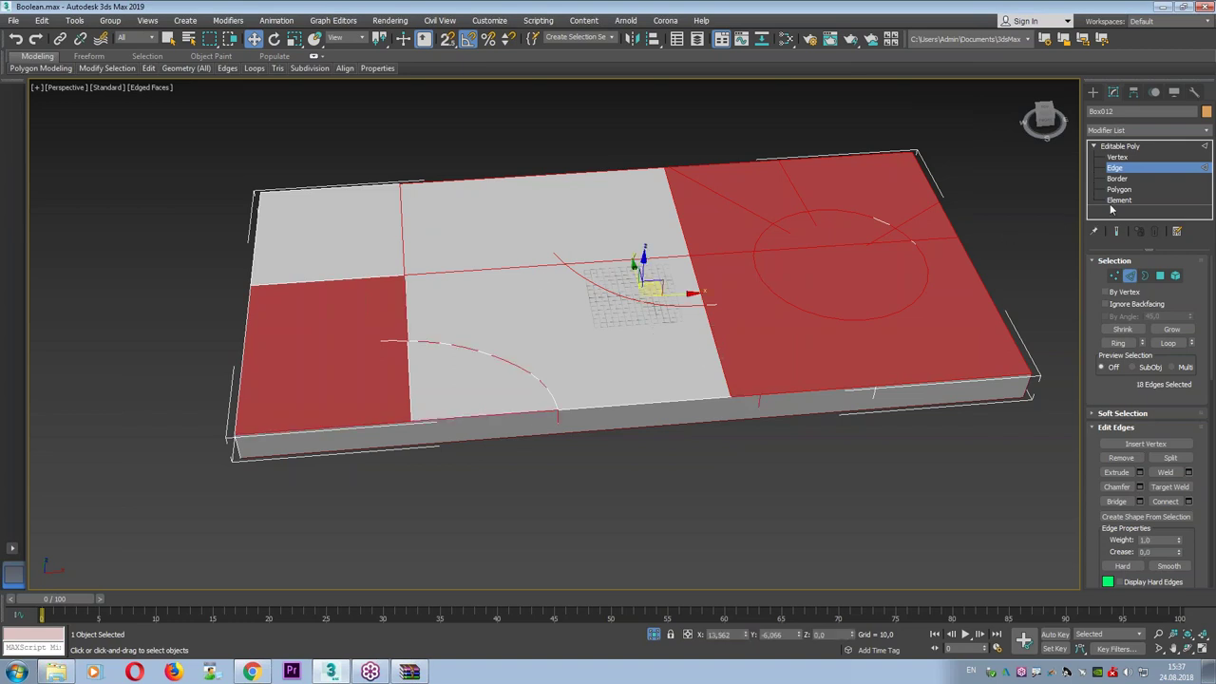
{"action": "key", "text": "4"}
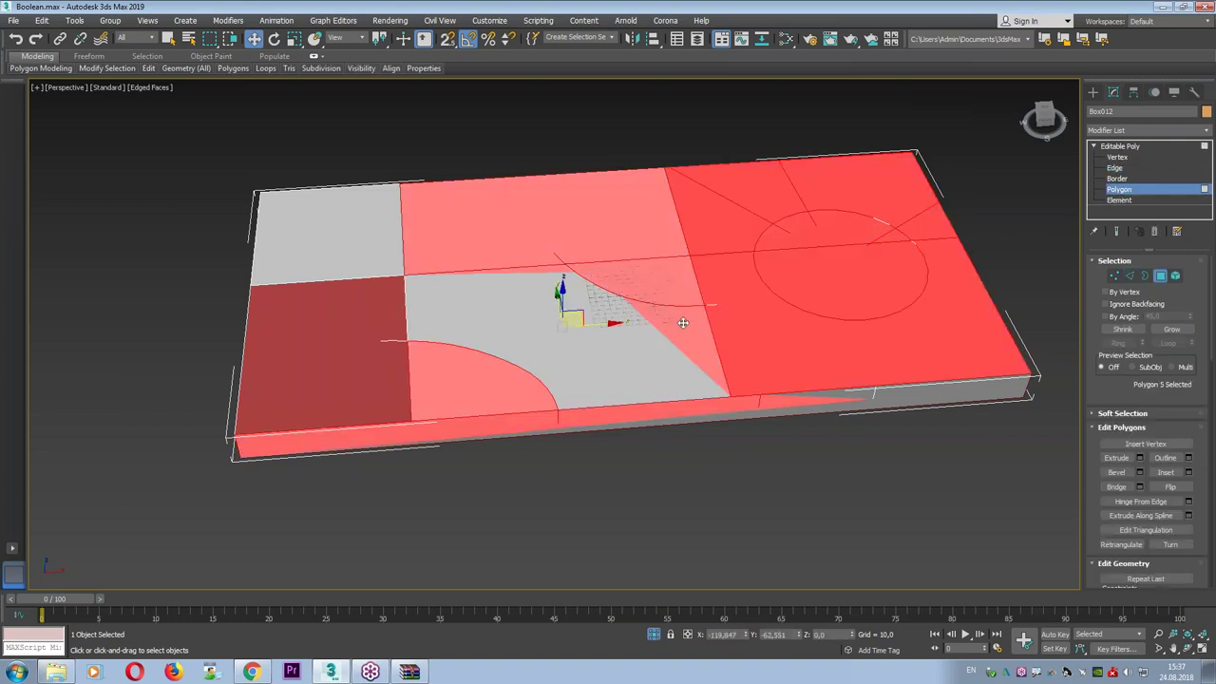
{"action": "left_click", "coordinate": [591, 285], "text": "ctrl"}
{"action": "key", "text": "ctrl+z"}
{"action": "left_click", "coordinate": [785, 291]}
Select a different set of polygons and move them downward.
{"action": "mouse_move", "coordinate": [544, 236]}
{"action": "middle_mouse_down", "text": "alt"}
{"action": "mouse_move", "coordinate": [613, 347]}
{"action": "mouse_move", "coordinate": [502, 326]}
{"action": "middle_mouse_up", "text": "alt"}
{"action": "left_click", "coordinate": [502, 320]}
{"action": "left_click_drag", "start_coordinate": [502, 320], "coordinate": [448, 299]}
{"action": "scroll", "coordinate": [433, 275], "scroll_direction": "up", "scroll_amount": 2}
{"action": "left_click", "coordinate": [376, 299], "text": "alt"}
{"action": "left_click", "coordinate": [463, 312], "text": "ctrl"}
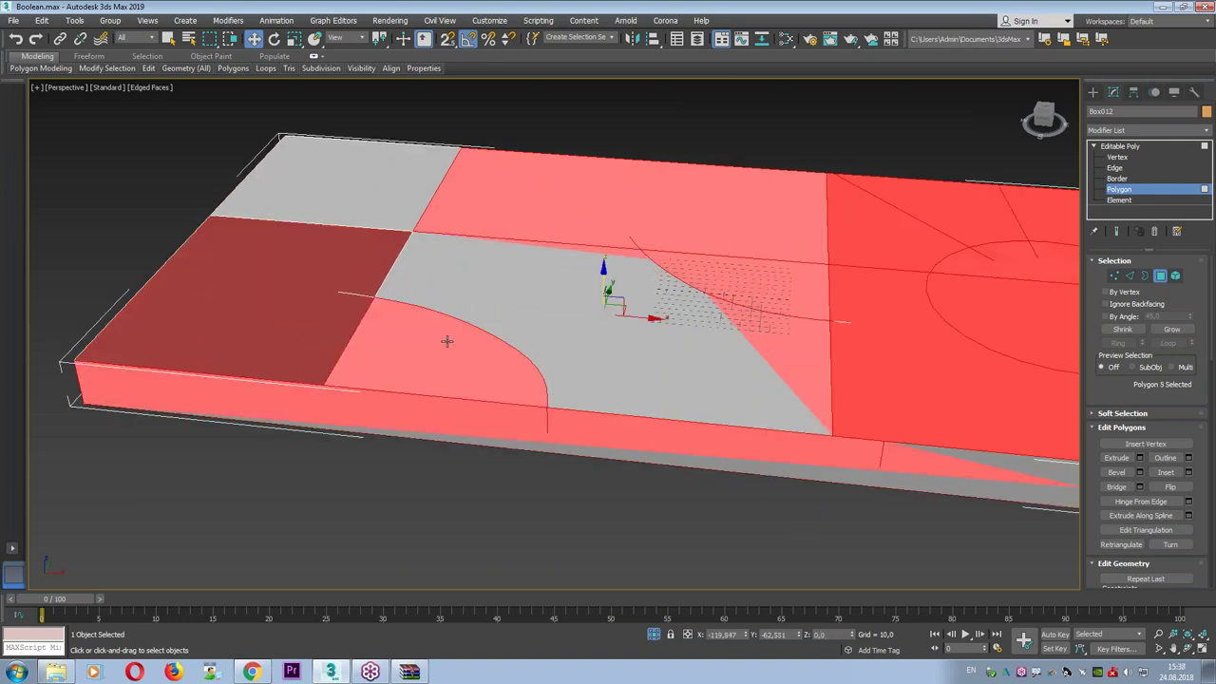
Assign Material #25 from the Slate Material Editor, then undo back to the live Boolean.
{"action": "key", "text": "m"}
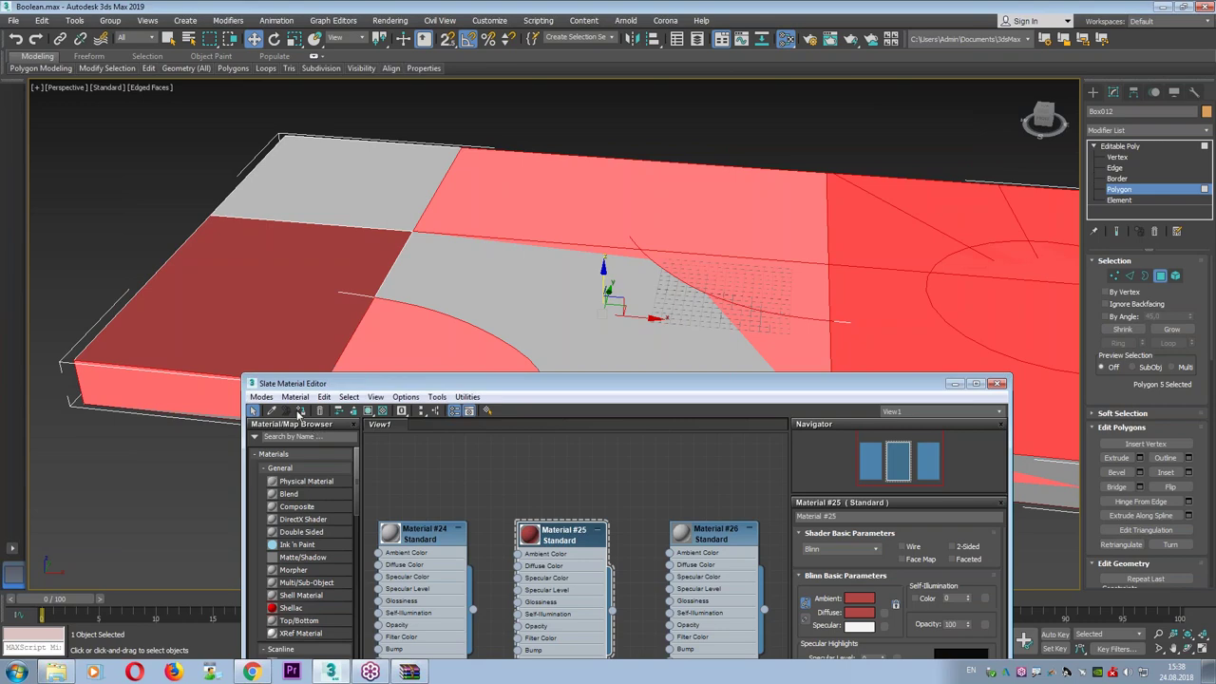
{"action": "left_click", "coordinate": [301, 413]}
{"action": "scroll", "coordinate": [483, 347], "scroll_direction": "down", "scroll_amount": 3}
{"action": "mouse_move", "coordinate": [556, 257]}
{"action": "middle_mouse_down", "text": "alt"}
{"action": "mouse_move", "coordinate": [646, 236]}
{"action": "mouse_move", "coordinate": [714, 251]}
{"action": "mouse_move", "coordinate": [788, 314]}
{"action": "mouse_move", "coordinate": [867, 439]}
{"action": "middle_mouse_up", "text": "alt"}
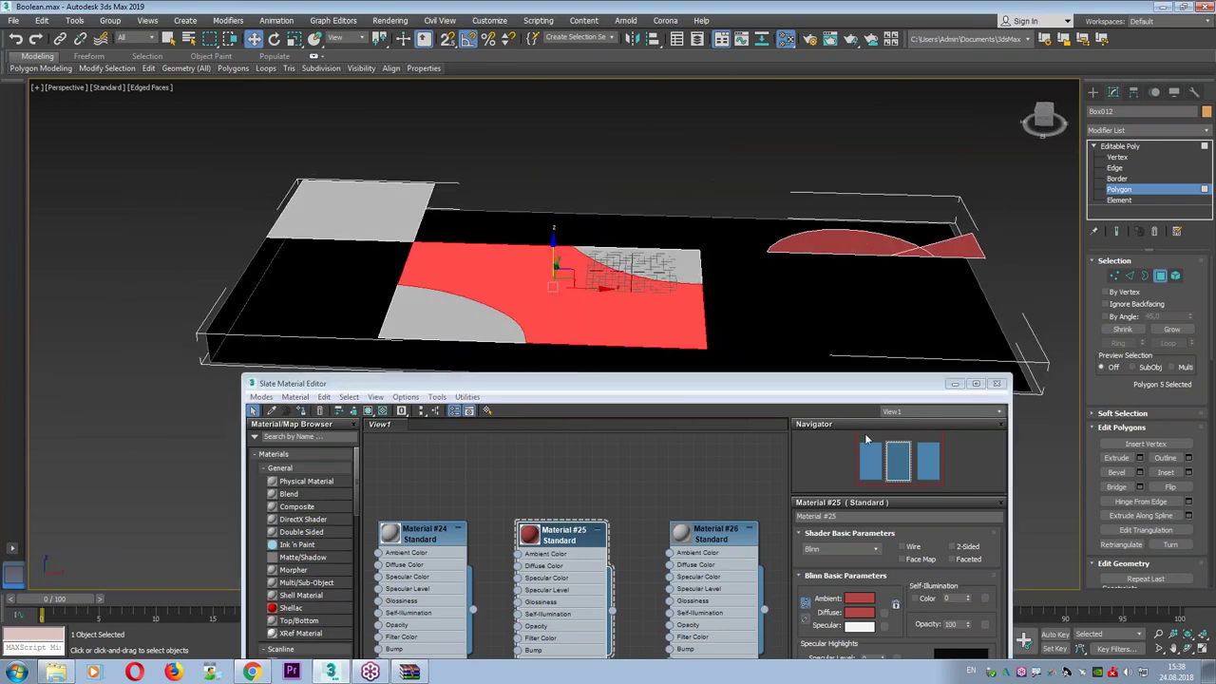
{"action": "left_click", "coordinate": [996, 384]}
{"action": "key", "text": "ctrl+z"}
{"action": "key", "text": "ctrl+z"}
{"action": "key", "text": "ctrl+z"}
{"action": "key", "text": "ctrl+z"}
{"action": "key", "text": "ctrl+z"}
{"action": "key", "text": "ctrl+z"}
{"action": "key", "text": "ctrl+z"}
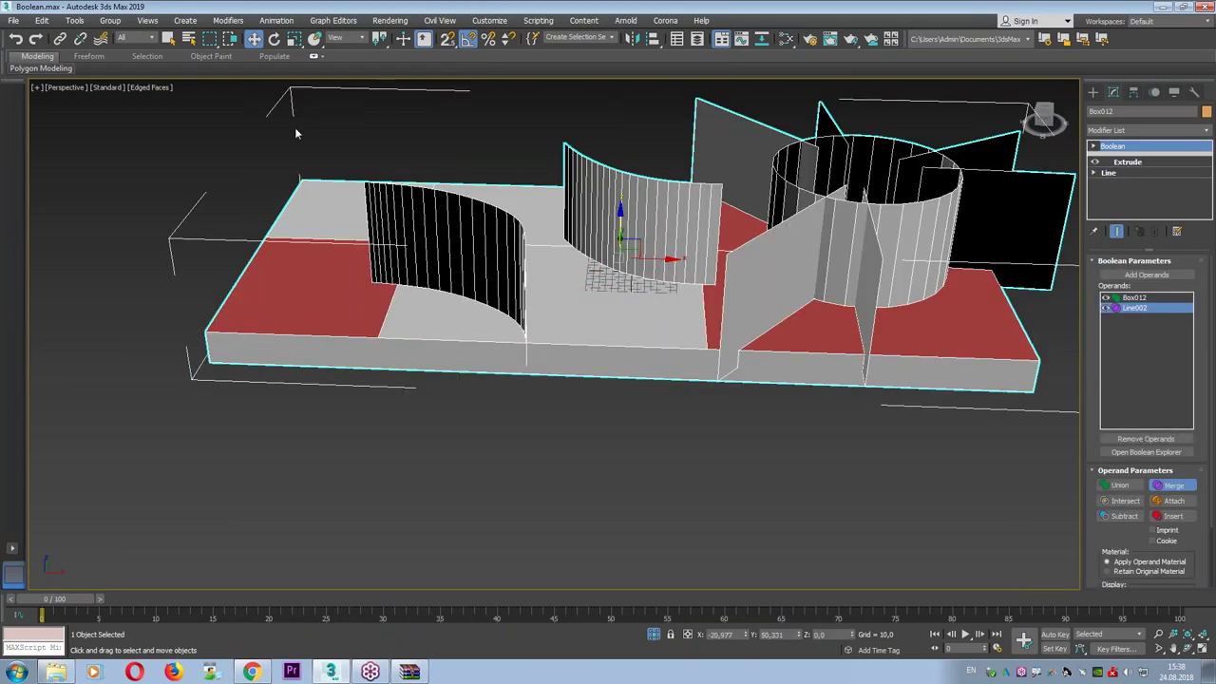
{"action": "key", "text": "ctrl+z"}
{"action": "key", "text": "ctrl+z"}
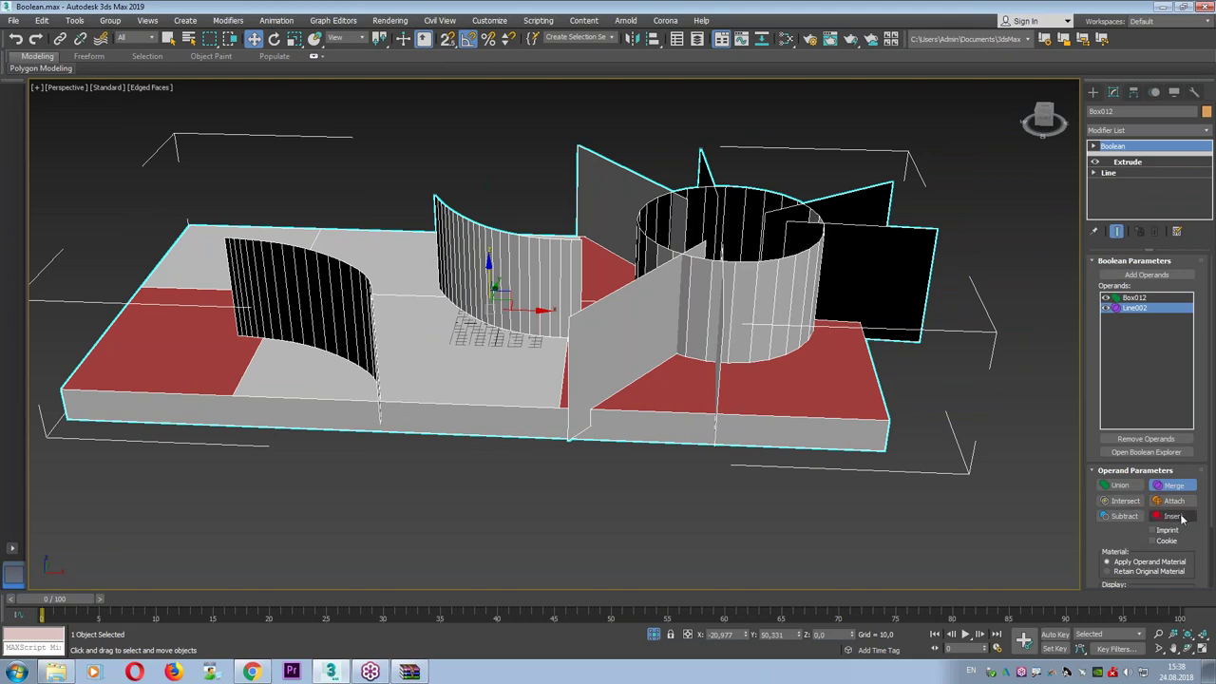
{"action": "left_click", "coordinate": [1170, 517]}
{"action": "mouse_move", "coordinate": [980, 387]}
{"action": "middle_mouse_down", "text": "alt"}
{"action": "mouse_move", "coordinate": [844, 428]}
{"action": "mouse_move", "coordinate": [962, 403]}
{"action": "middle_mouse_up", "text": "alt"}
{"action": "right_click", "coordinate": [601, 324]}
{"action": "mouse_move", "coordinate": [627, 450]}
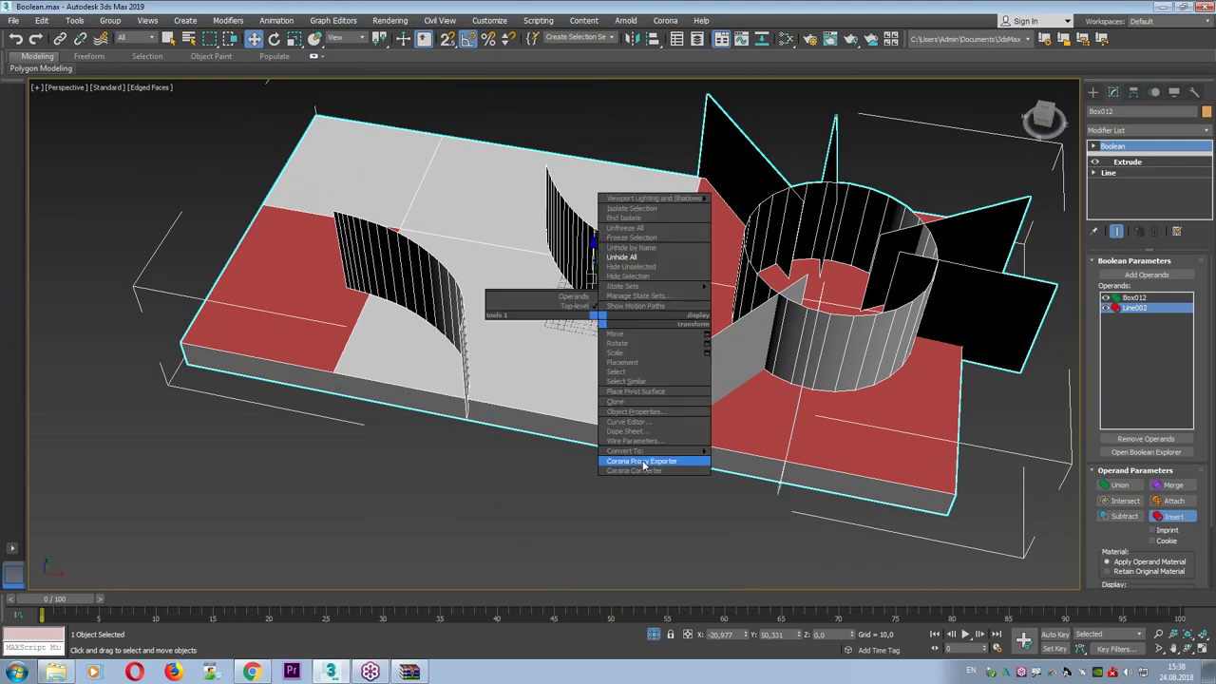
{"action": "left_click", "coordinate": [779, 470]}
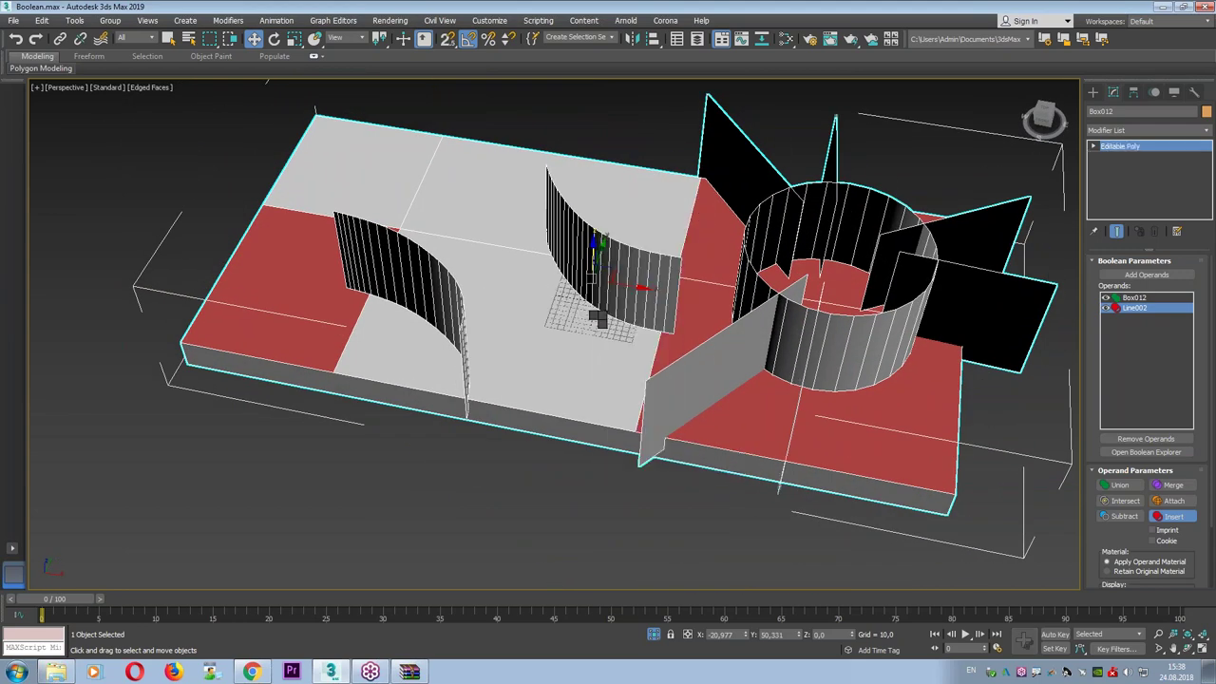
{"action": "middle_click_drag", "start_coordinate": [779, 472], "coordinate": [801, 393], "text": "alt"}
{"action": "left_click", "coordinate": [1177, 277]}
{"action": "left_click", "coordinate": [645, 271]}
{"action": "middle_click_drag", "start_coordinate": [646, 262], "coordinate": [314, 171], "text": "alt"}
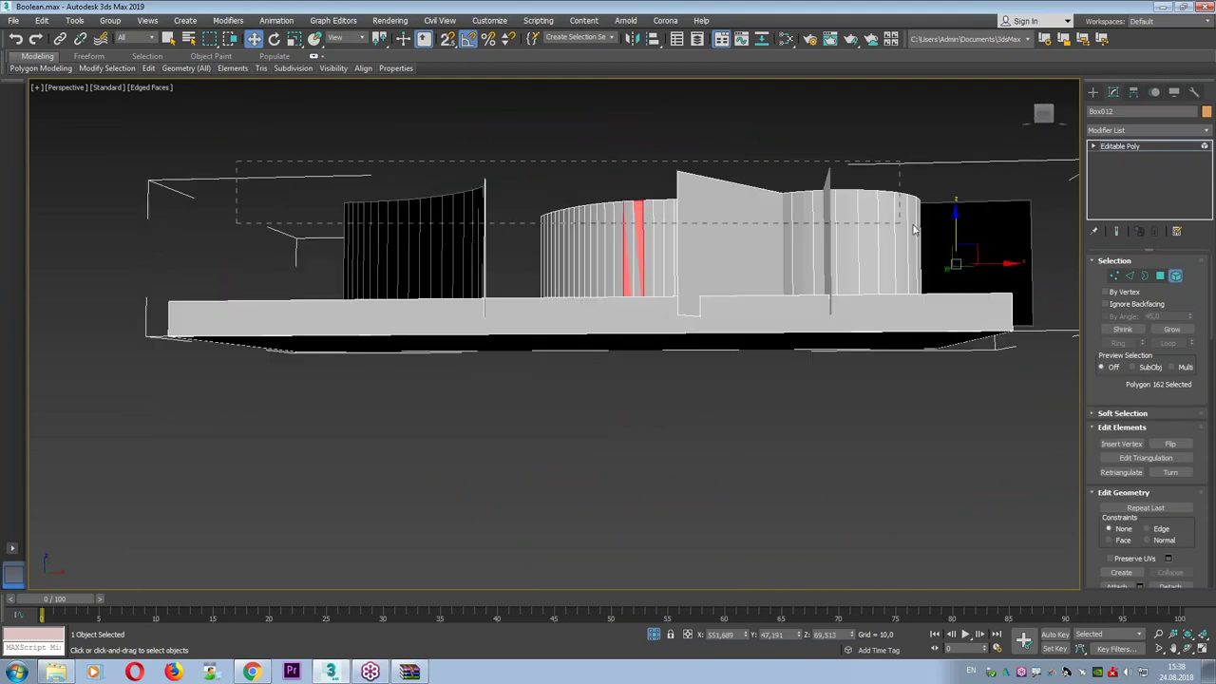
{"action": "left_click", "coordinate": [1062, 236]}
{"action": "mouse_move", "coordinate": [1062, 236]}
{"action": "middle_mouse_down", "text": "alt"}
{"action": "mouse_move", "coordinate": [1007, 238]}
{"action": "mouse_move", "coordinate": [968, 311]}
{"action": "middle_mouse_up", "text": "alt"}
{"action": "left_click", "coordinate": [968, 310]}
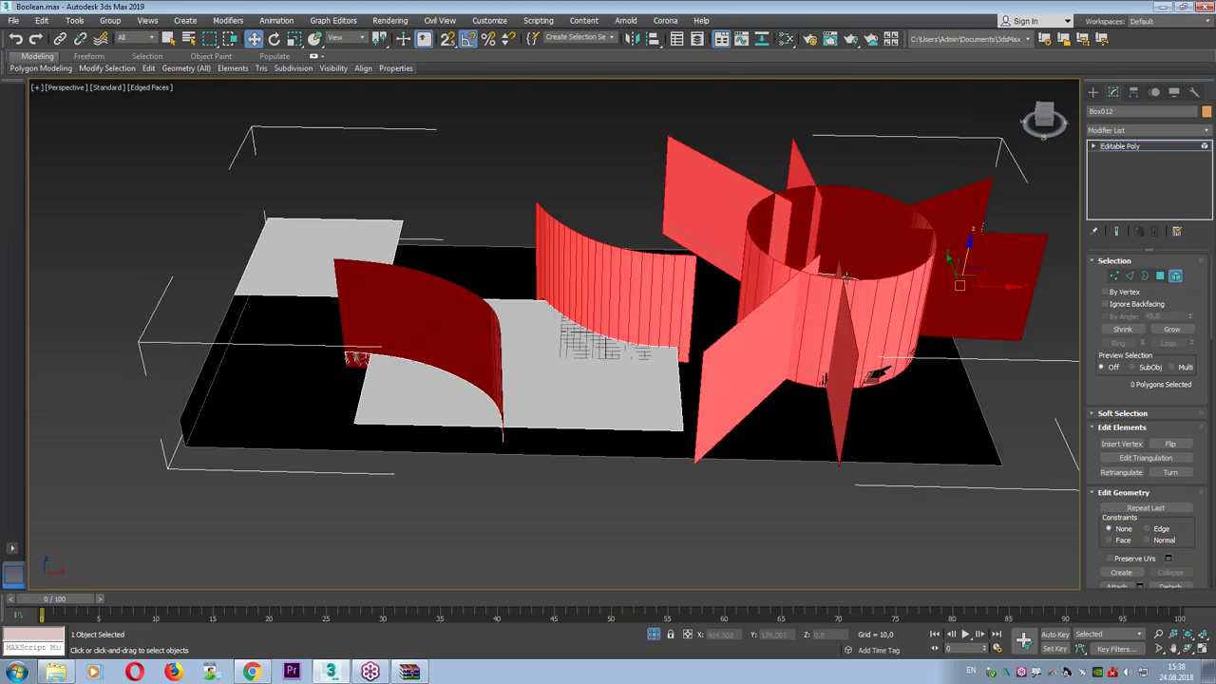
{"action": "left_click", "coordinate": [685, 277]}
{"action": "middle_click_drag", "start_coordinate": [686, 277], "coordinate": [1095, 149], "text": "alt"}
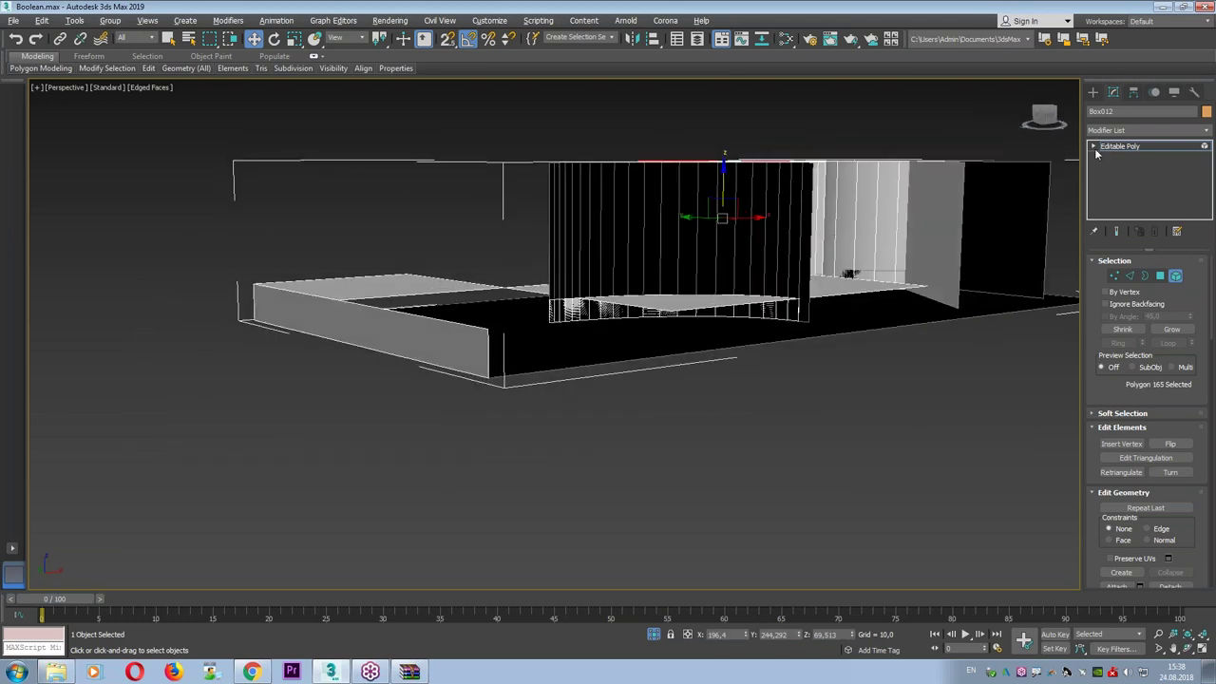
{"action": "key", "text": "ctrl+z"}
{"action": "key", "text": "ctrl+z"}
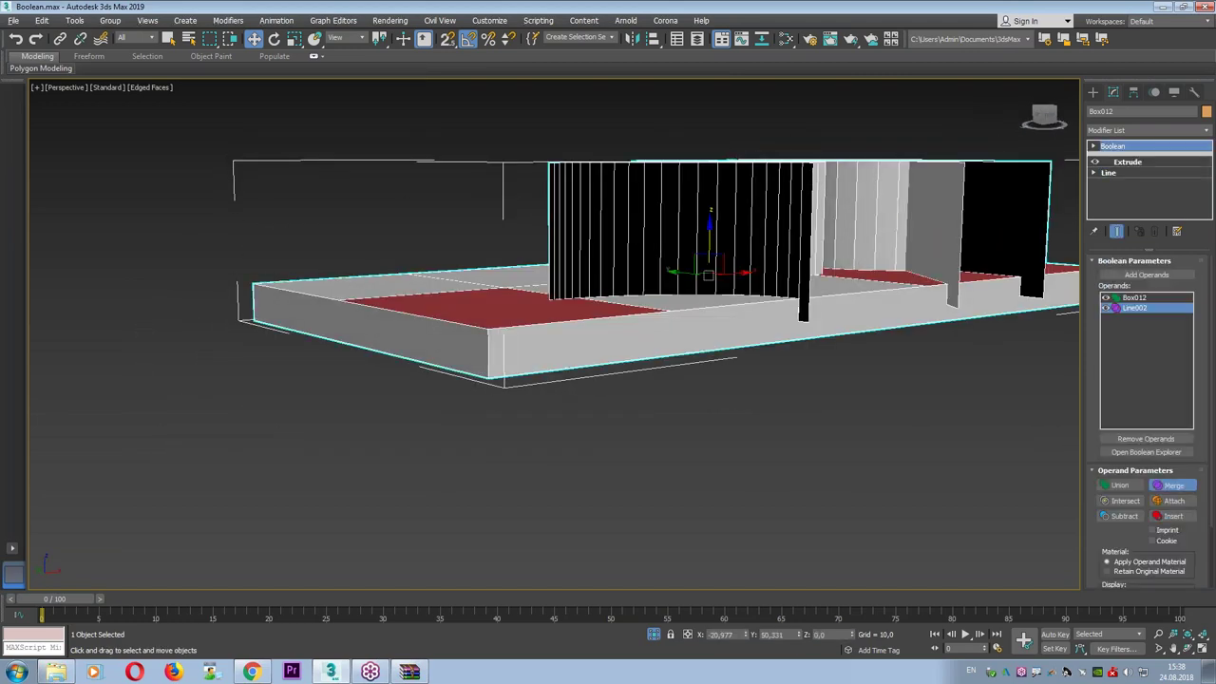
Open the Boolean's Operands level and reframe the maximized Perspective view to inspect the walls.
{"action": "left_click", "coordinate": [1095, 146]}
{"action": "left_click", "coordinate": [1121, 157]}
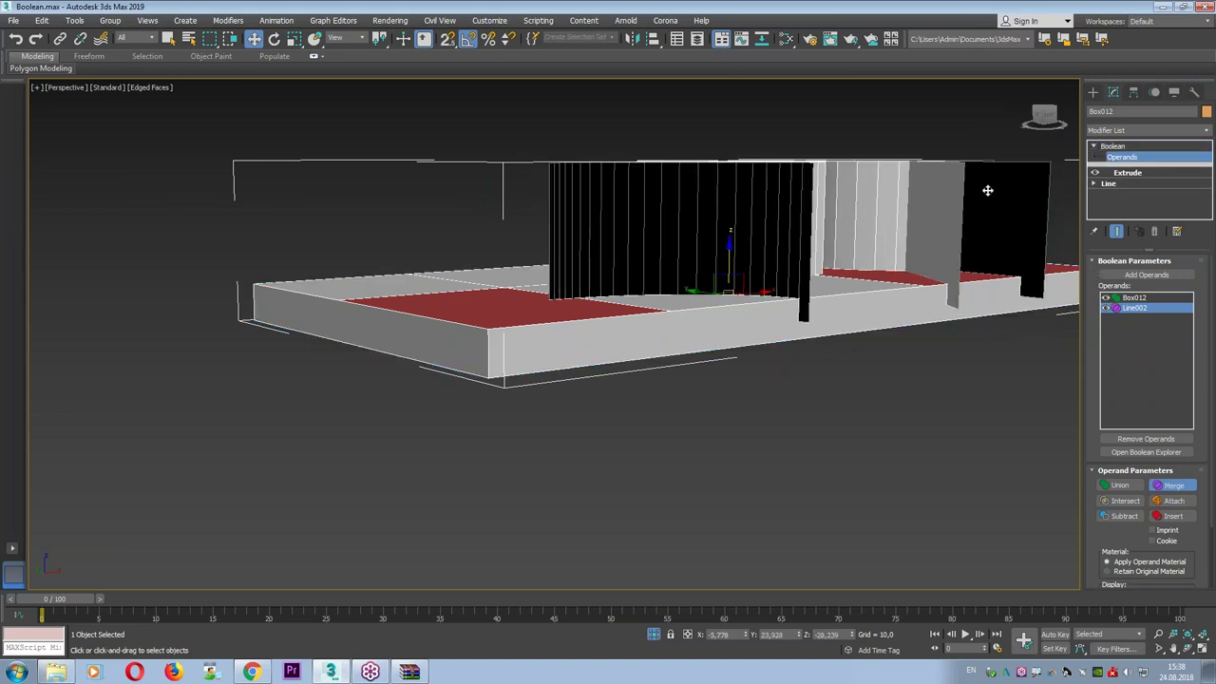
{"action": "middle_click_drag", "start_coordinate": [988, 188], "coordinate": [834, 204], "text": "alt"}
{"action": "key", "text": "alt+w"}
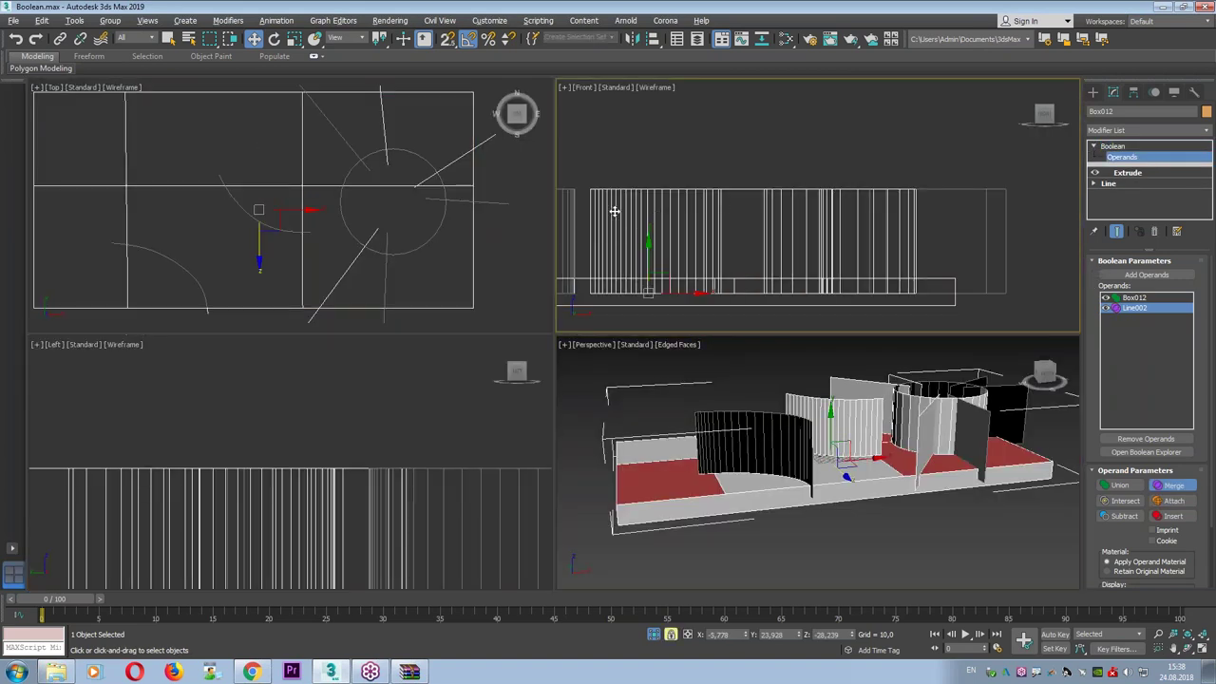
{"action": "scroll", "coordinate": [615, 211], "scroll_direction": "down", "scroll_amount": 2}
{"action": "left_click", "coordinate": [728, 415]}
{"action": "key", "text": "alt+w"}
{"action": "mouse_move", "coordinate": [641, 335]}
{"action": "middle_mouse_down", "text": "alt"}
{"action": "mouse_move", "coordinate": [913, 391]}
{"action": "mouse_move", "coordinate": [639, 248]}
{"action": "mouse_move", "coordinate": [670, 357]}
{"action": "mouse_move", "coordinate": [722, 380]}
{"action": "middle_mouse_up", "text": "alt"}
{"action": "scroll", "coordinate": [1122, 456], "scroll_direction": "down", "scroll_amount": 2}
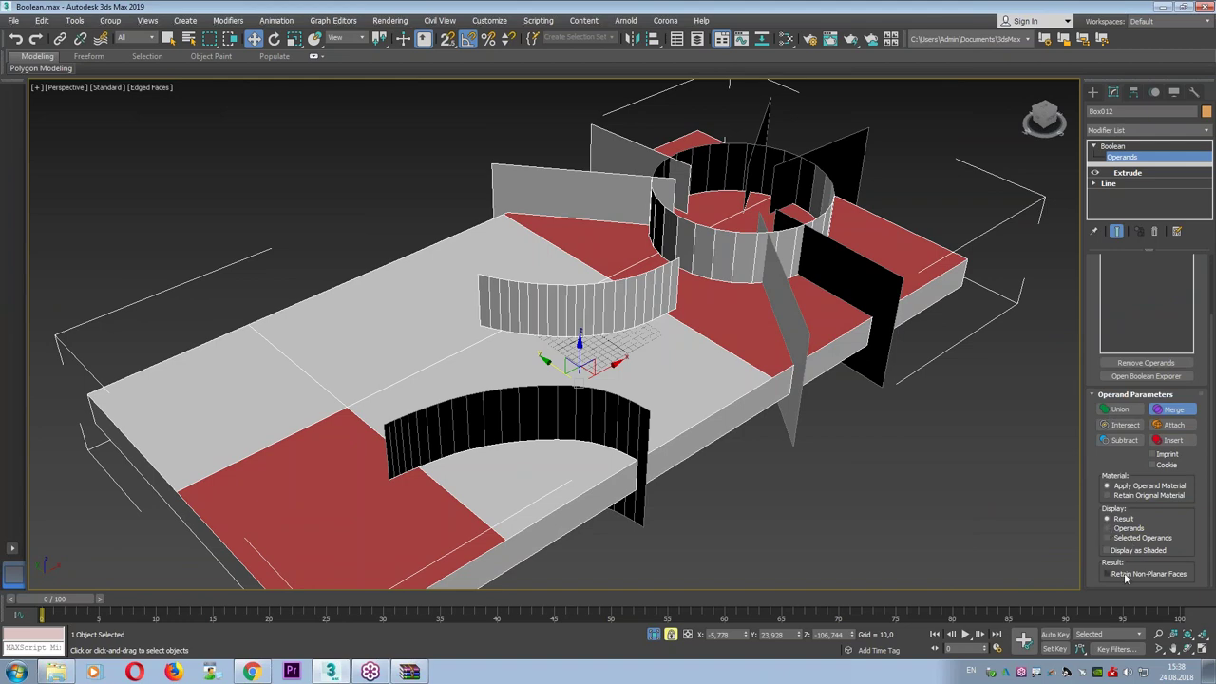
{"action": "middle_click_drag", "start_coordinate": [985, 431], "coordinate": [996, 421], "text": "alt"}
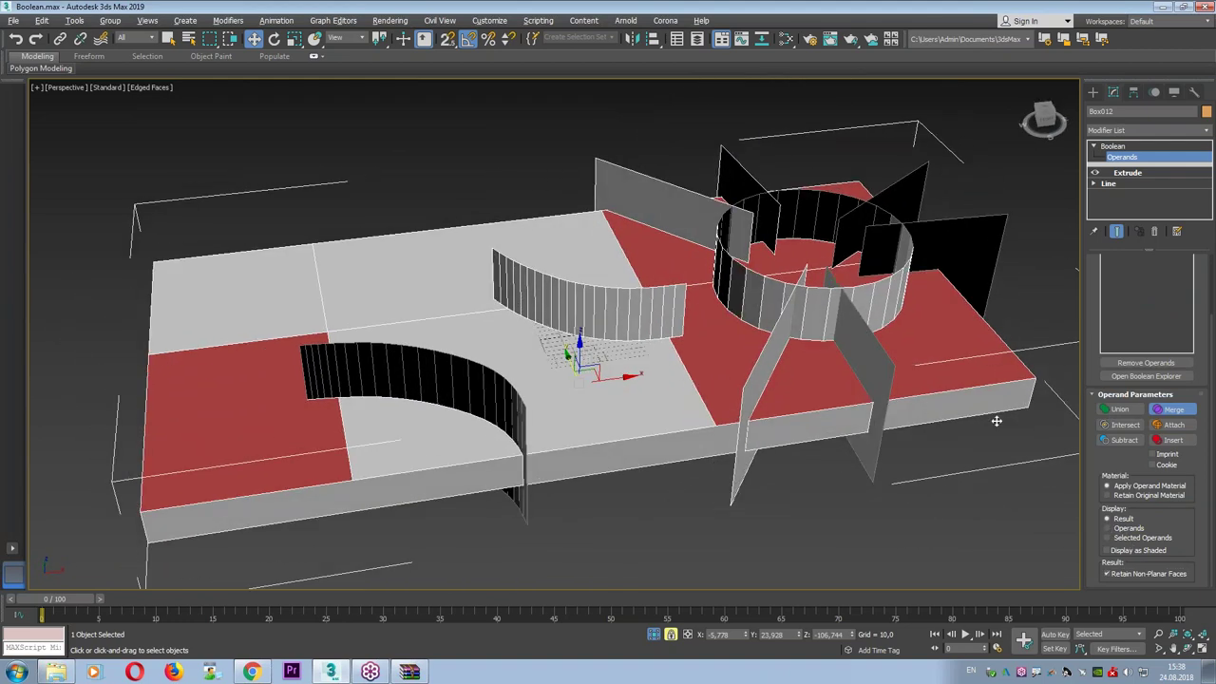
{"action": "scroll", "coordinate": [1093, 294], "scroll_direction": "up", "scroll_amount": 2}
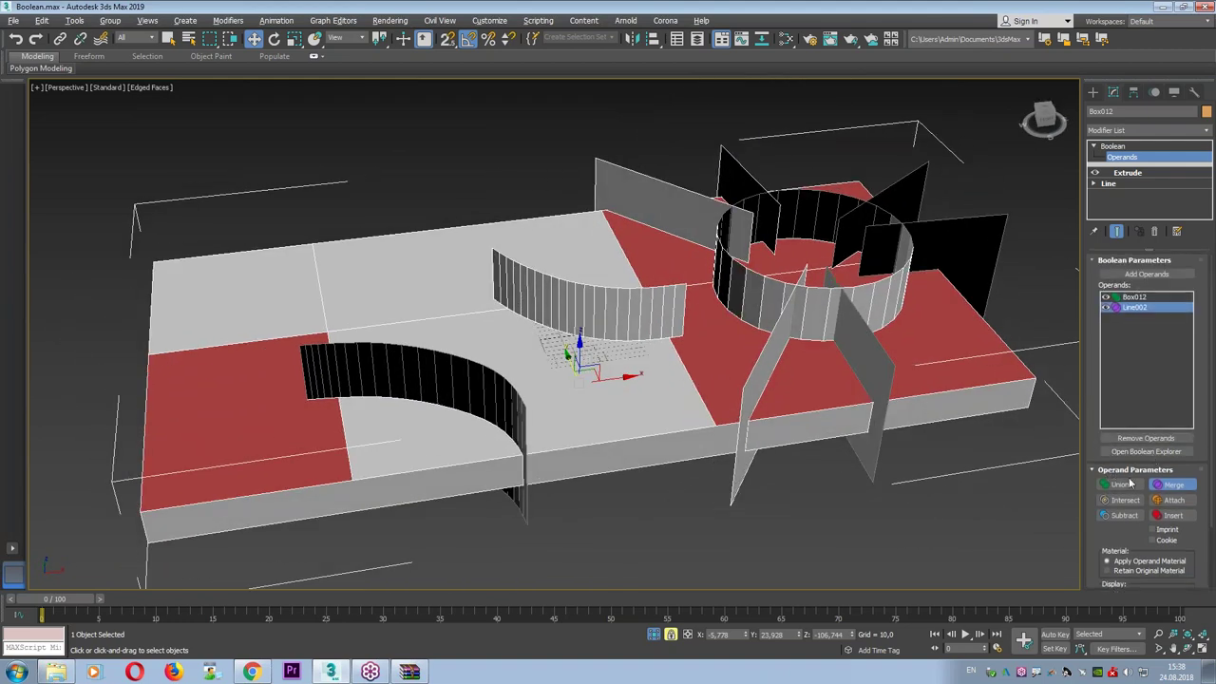
Switch the wall operand to Subtract and view the board from below and above.
{"action": "left_click", "coordinate": [1124, 516]}
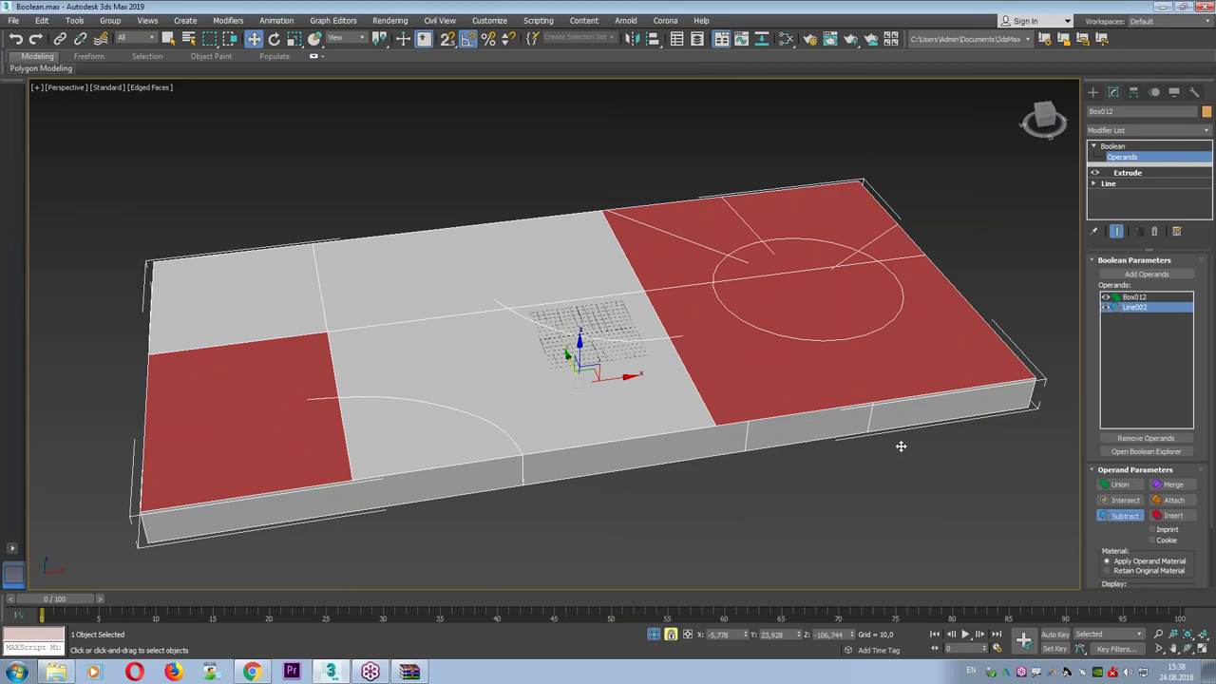
{"action": "middle_click_drag", "start_coordinate": [901, 446], "coordinate": [915, 346], "text": "alt"}
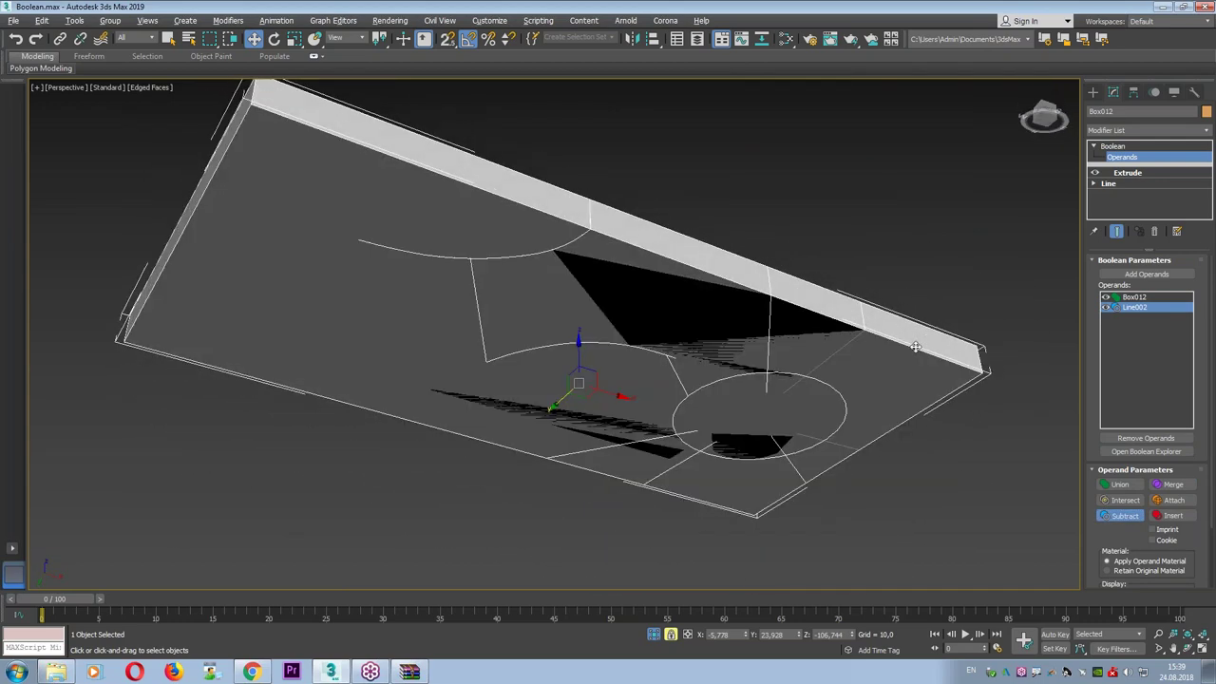
{"action": "middle_click_drag", "start_coordinate": [915, 347], "coordinate": [1050, 505], "text": "alt"}
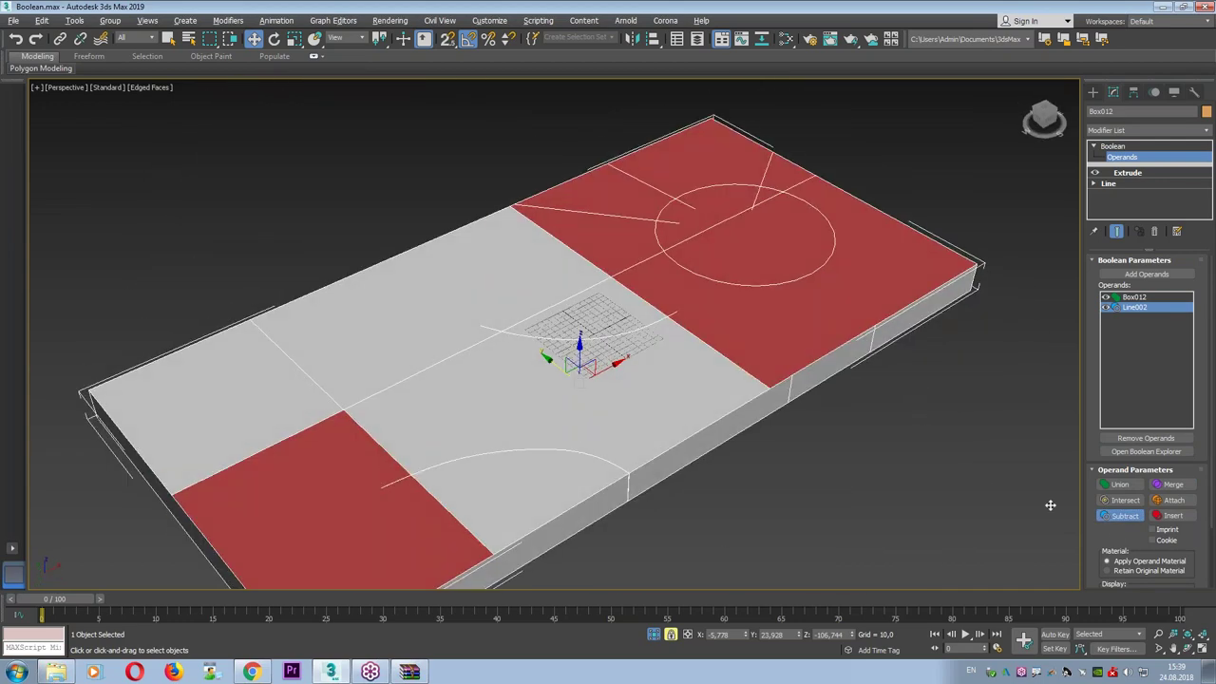
Test an Editable Poly conversion, then revert through the undo history to the Boolean state.
{"action": "right_click", "coordinate": [746, 305]}
{"action": "mouse_move", "coordinate": [798, 440]}
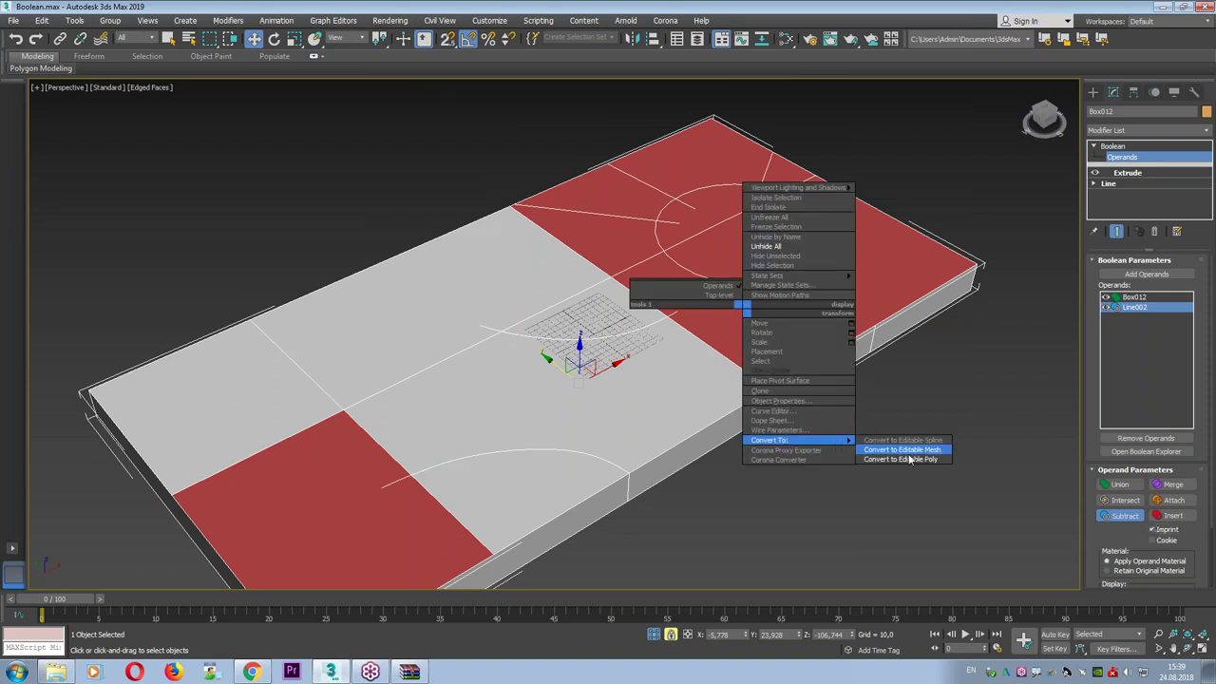
{"action": "left_click", "coordinate": [901, 459]}
{"action": "left_click", "coordinate": [1160, 275]}
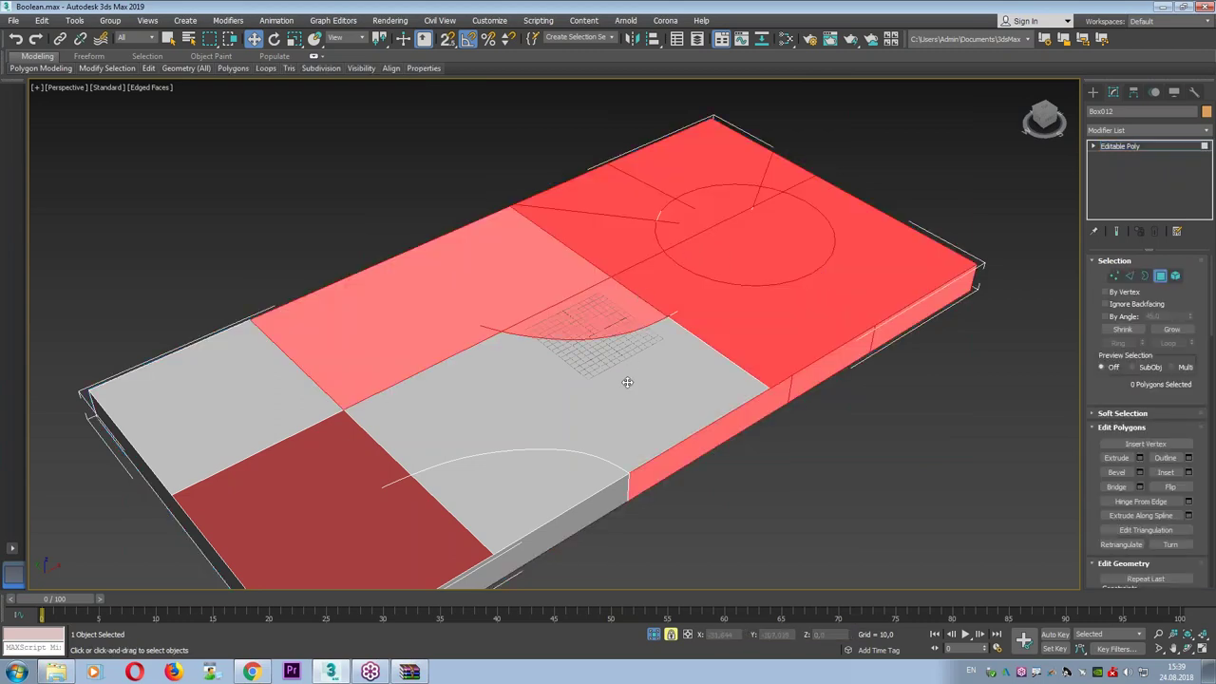
{"action": "left_click", "coordinate": [557, 480]}
{"action": "middle_click_drag", "start_coordinate": [556, 480], "coordinate": [587, 409], "text": "alt"}
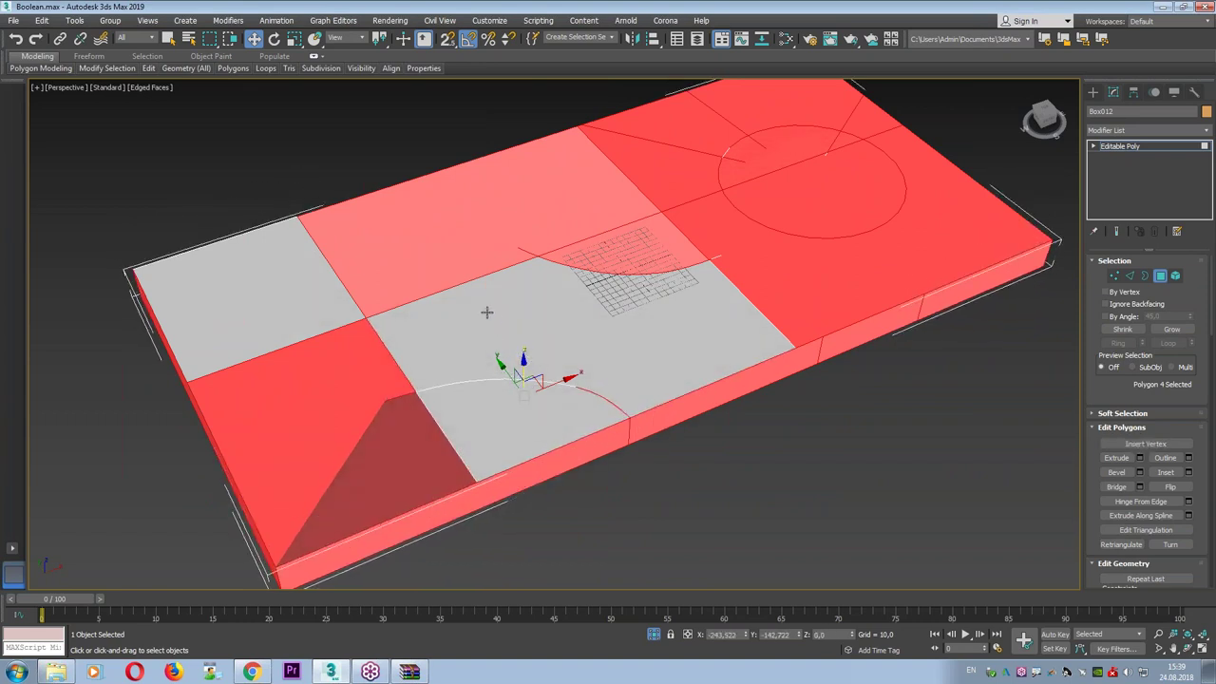
{"action": "right_click", "coordinate": [16, 39]}
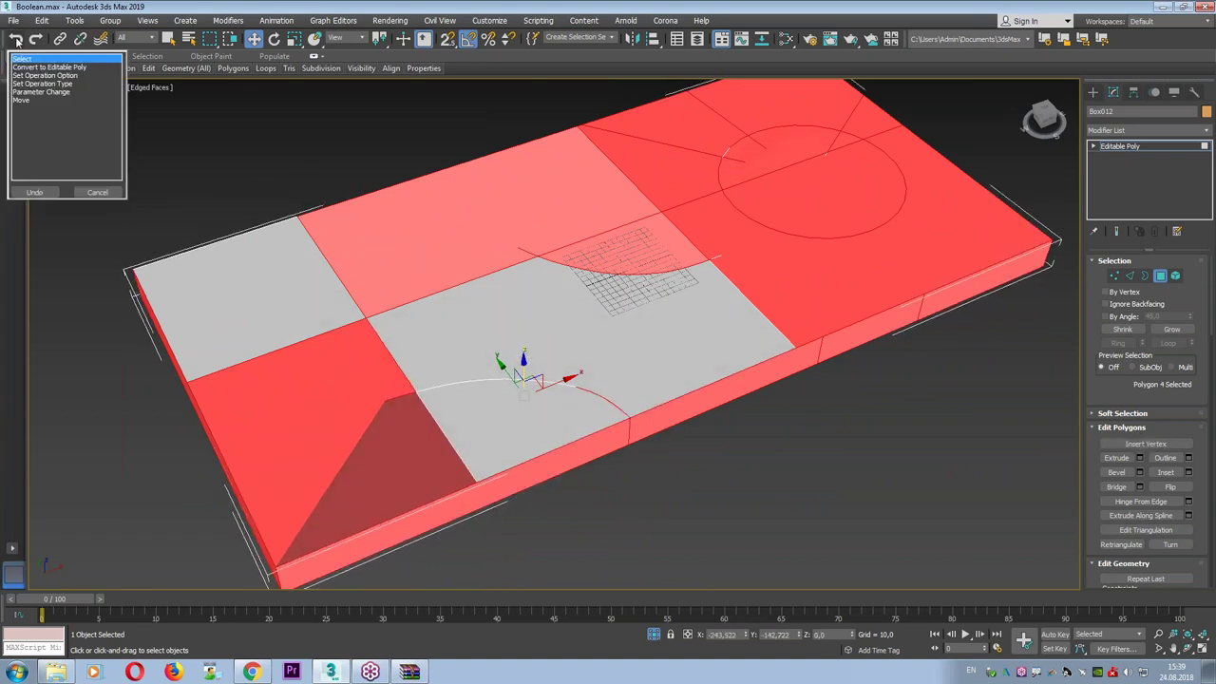
{"action": "left_click", "coordinate": [48, 99]}
Revert to the Boolean state and pick its box operand.
{"action": "left_click", "coordinate": [48, 193]}
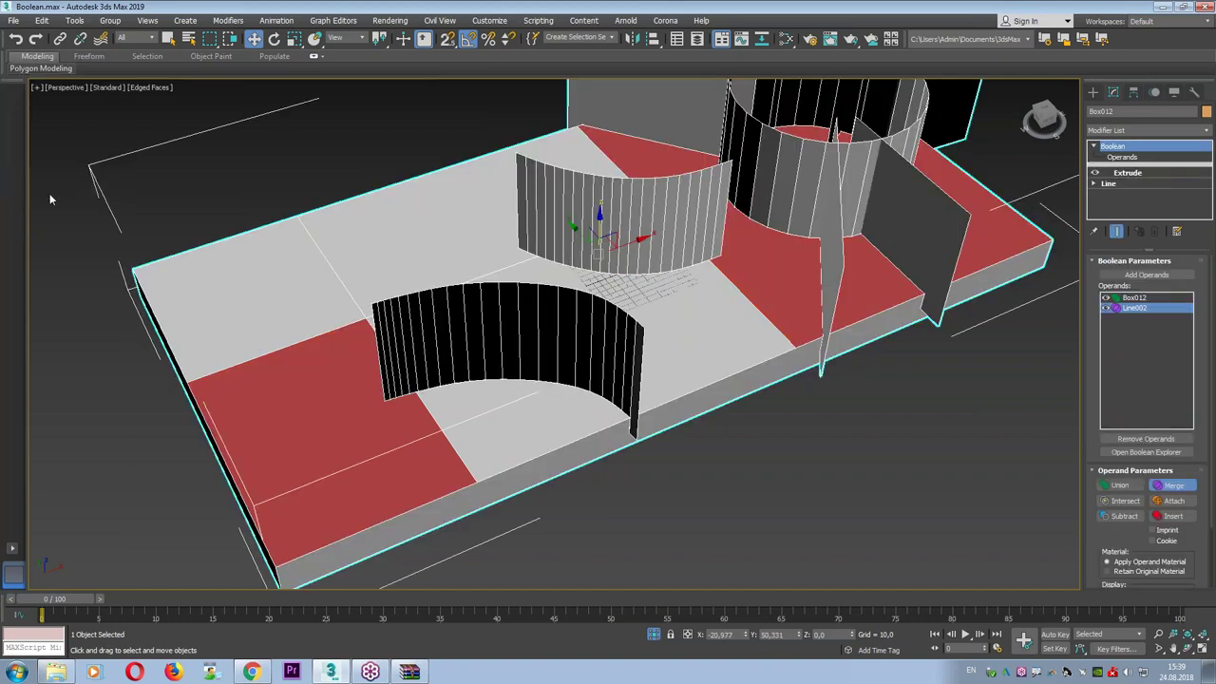
{"action": "middle_click_drag", "start_coordinate": [1023, 198], "coordinate": [783, 207], "text": "alt"}
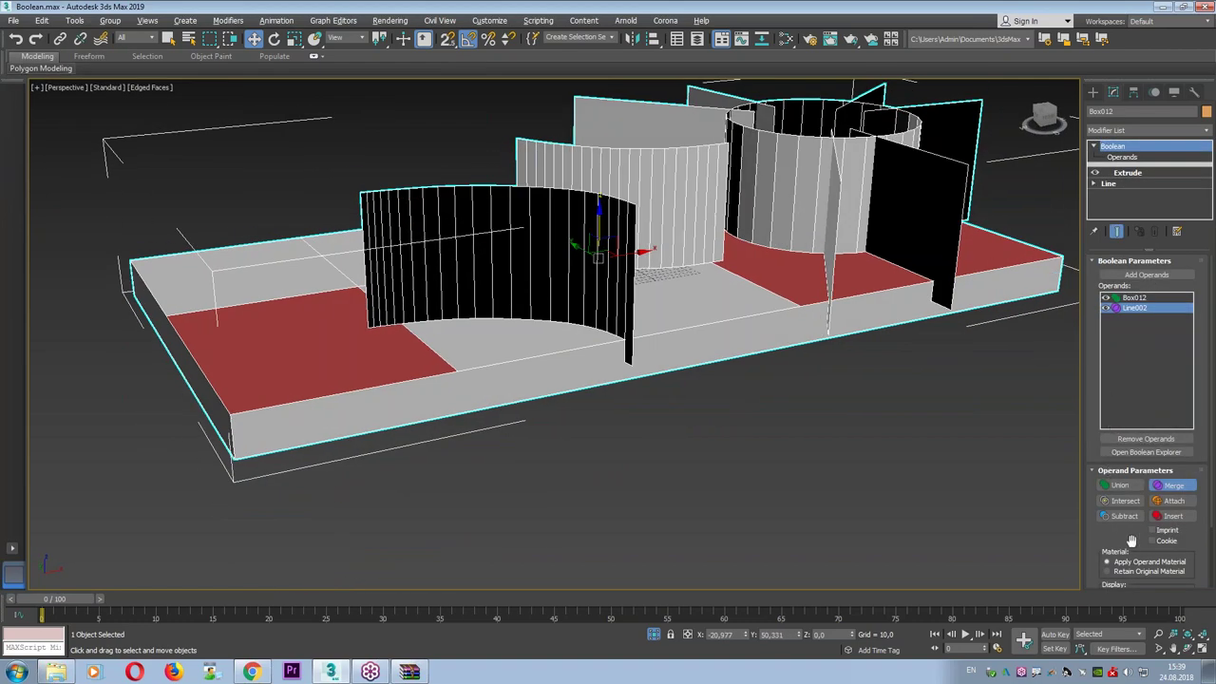
{"action": "scroll", "coordinate": [1131, 435], "scroll_direction": "down", "scroll_amount": 1}
{"action": "scroll", "coordinate": [1140, 441], "scroll_direction": "down", "scroll_amount": 1}
{"action": "scroll", "coordinate": [1152, 447], "scroll_direction": "down", "scroll_amount": 1}
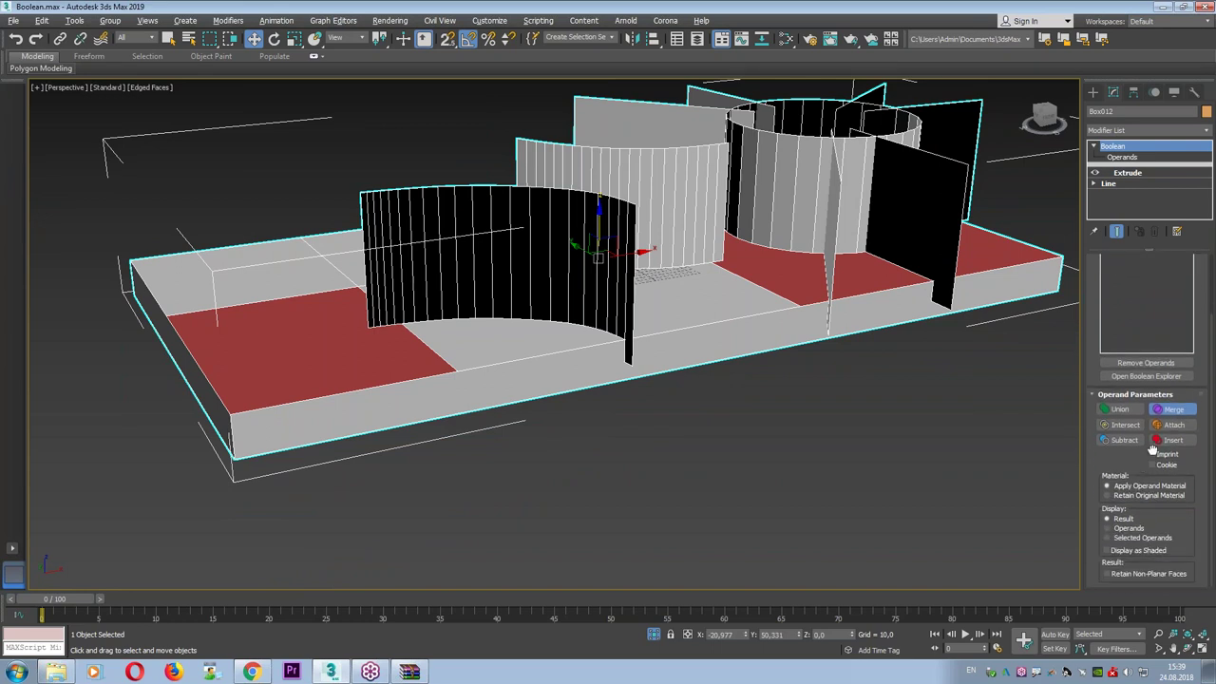
{"action": "scroll", "coordinate": [1152, 446], "scroll_direction": "up", "scroll_amount": 3}
{"action": "left_click", "coordinate": [1135, 297]}
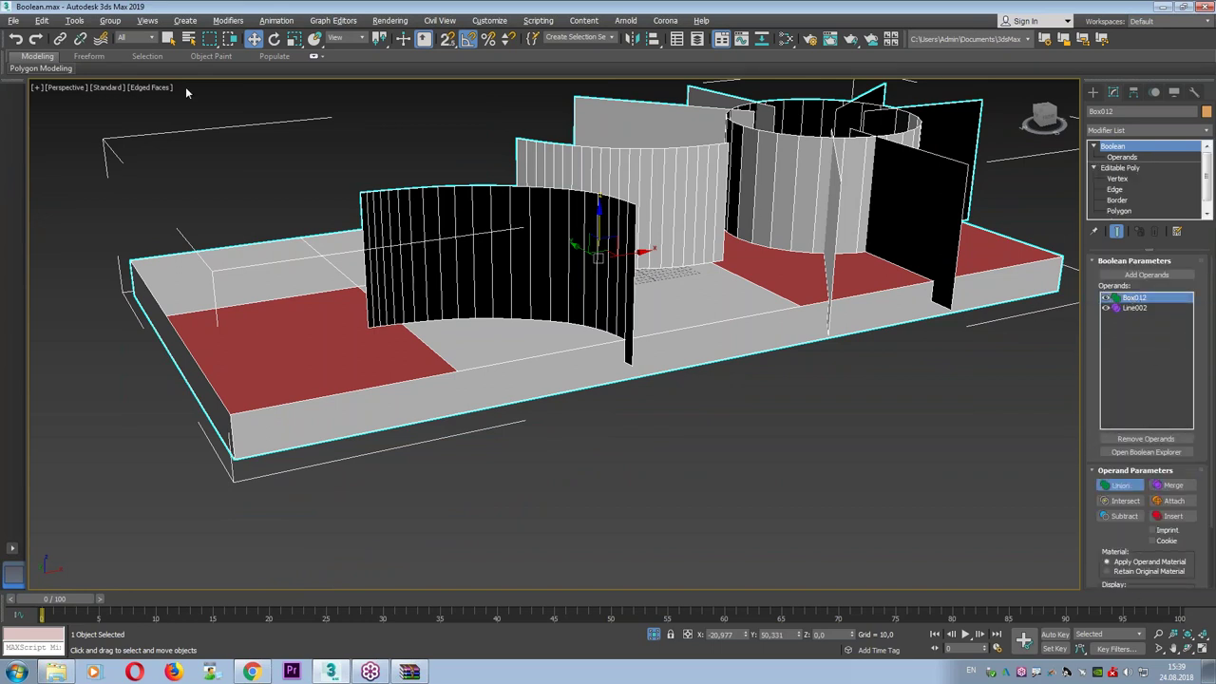
{"action": "left_click", "coordinate": [13, 20]}
{"action": "key", "text": "Escape"}
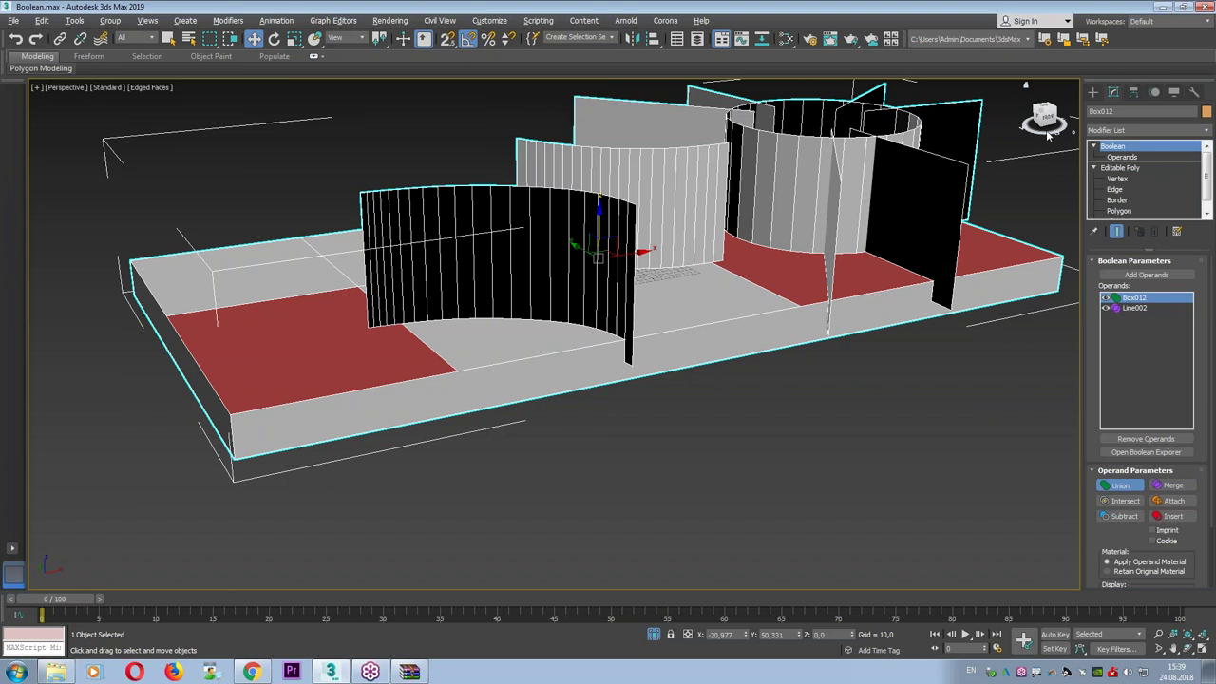
Remove the wall operand Line002 from the Boolean.
{"action": "left_click", "coordinate": [1118, 157]}
{"action": "left_click", "coordinate": [1132, 308]}
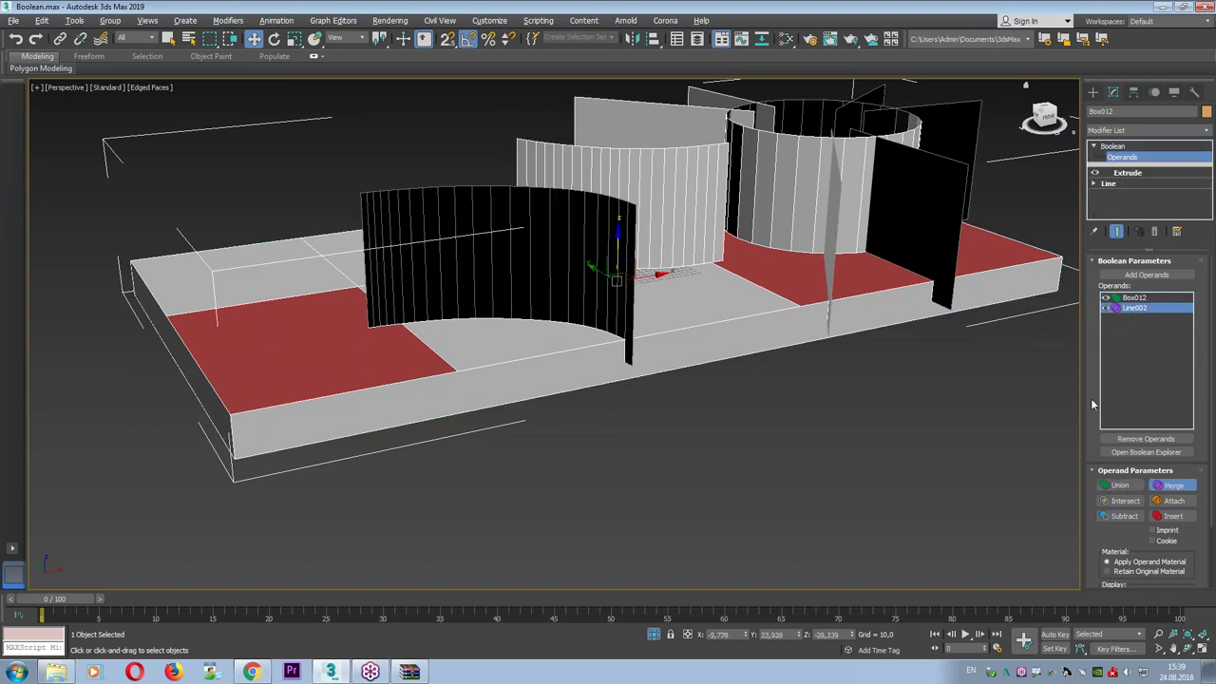
{"action": "scroll", "coordinate": [1092, 405], "scroll_direction": "down", "scroll_amount": 4}
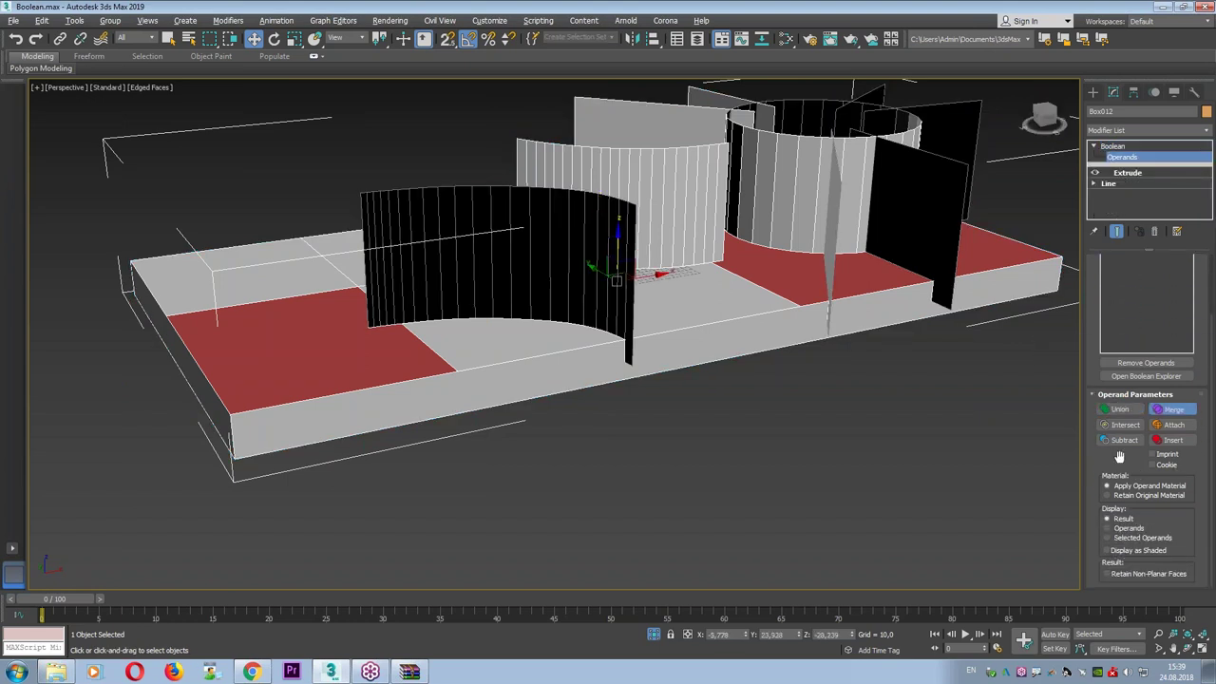
{"action": "left_click", "coordinate": [1158, 367]}
{"action": "scroll", "coordinate": [900, 288], "scroll_direction": "up", "scroll_amount": 3}
Convert the remaining box to an Editable Poly and restore the four-viewport layout.
{"action": "right_click", "coordinate": [1007, 200]}
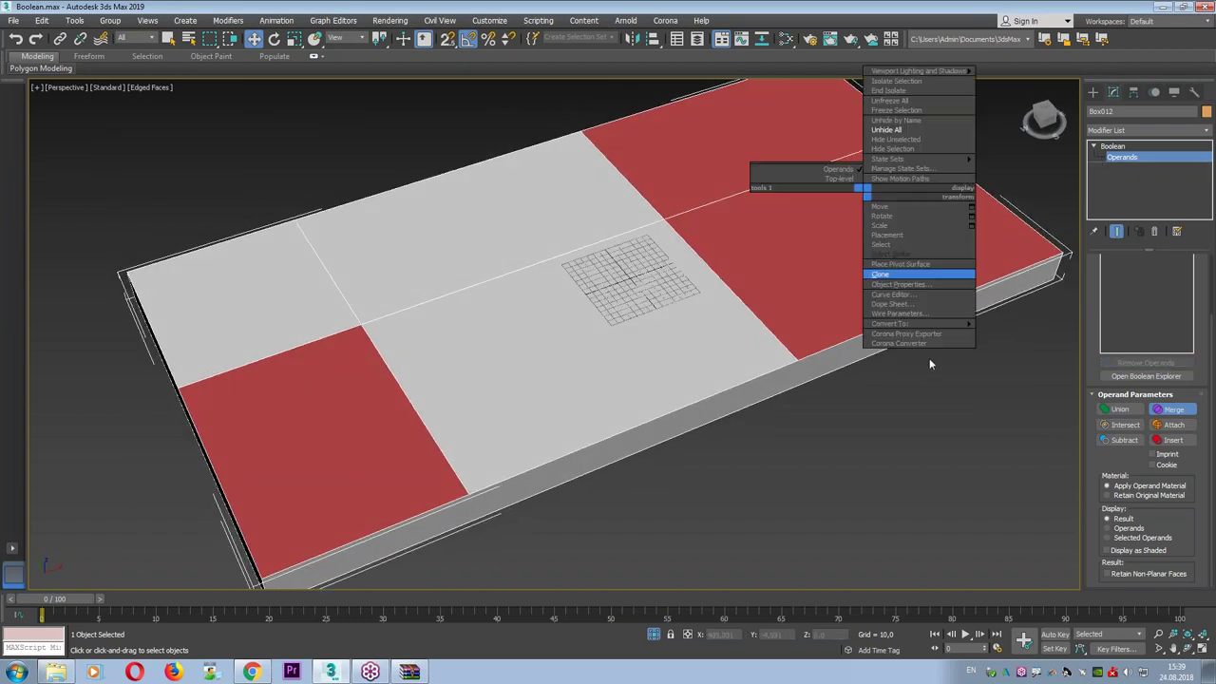
{"action": "left_click", "coordinate": [1012, 337]}
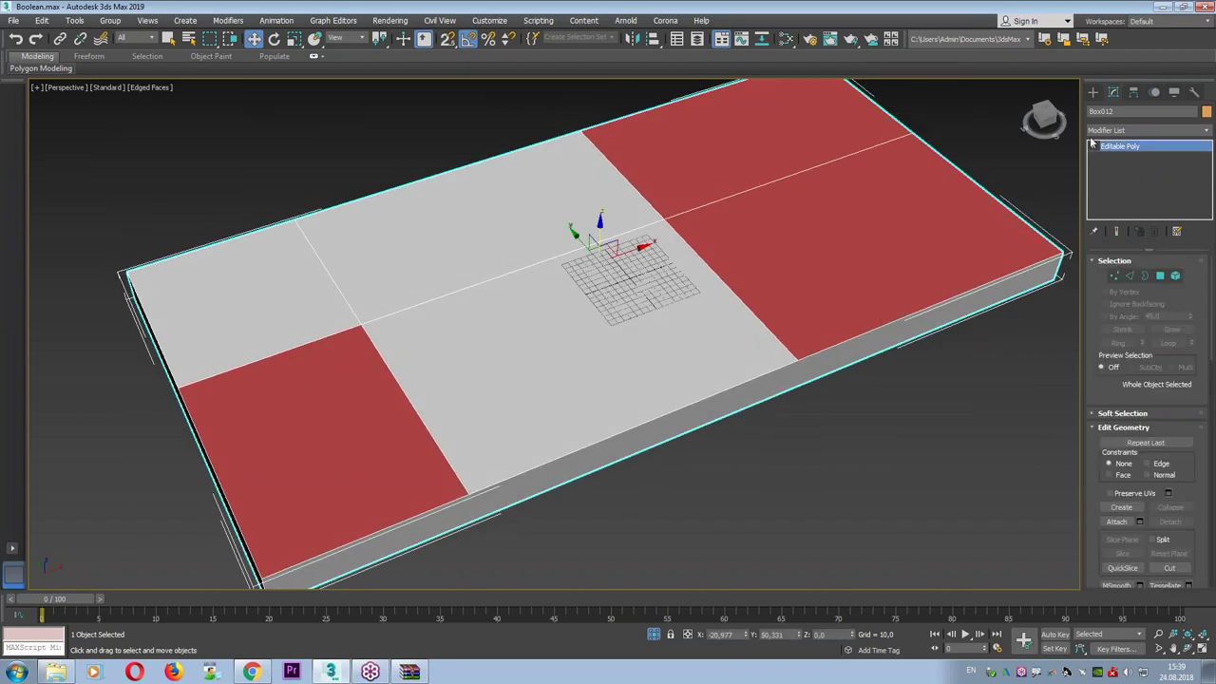
{"action": "left_click", "coordinate": [1093, 92]}
{"action": "key", "text": "alt+w"}
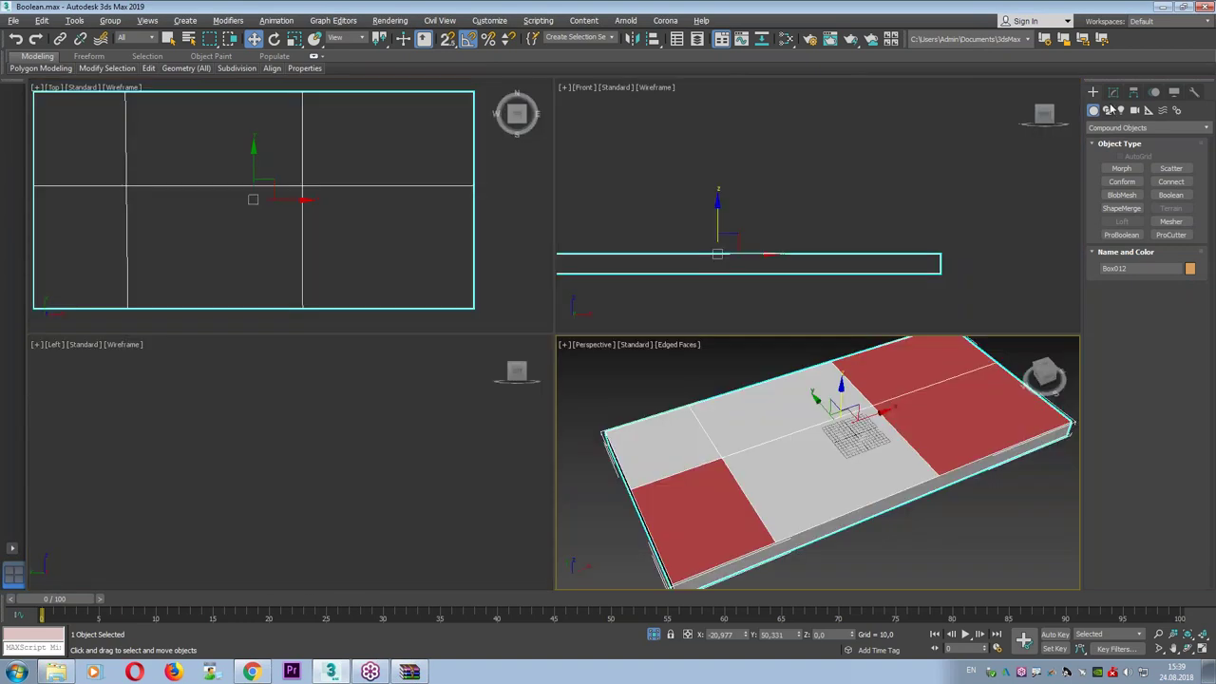
Draw a circle spline over the red area in the shaded Top view.
{"action": "left_click", "coordinate": [1108, 109]}
{"action": "left_click", "coordinate": [1123, 191]}
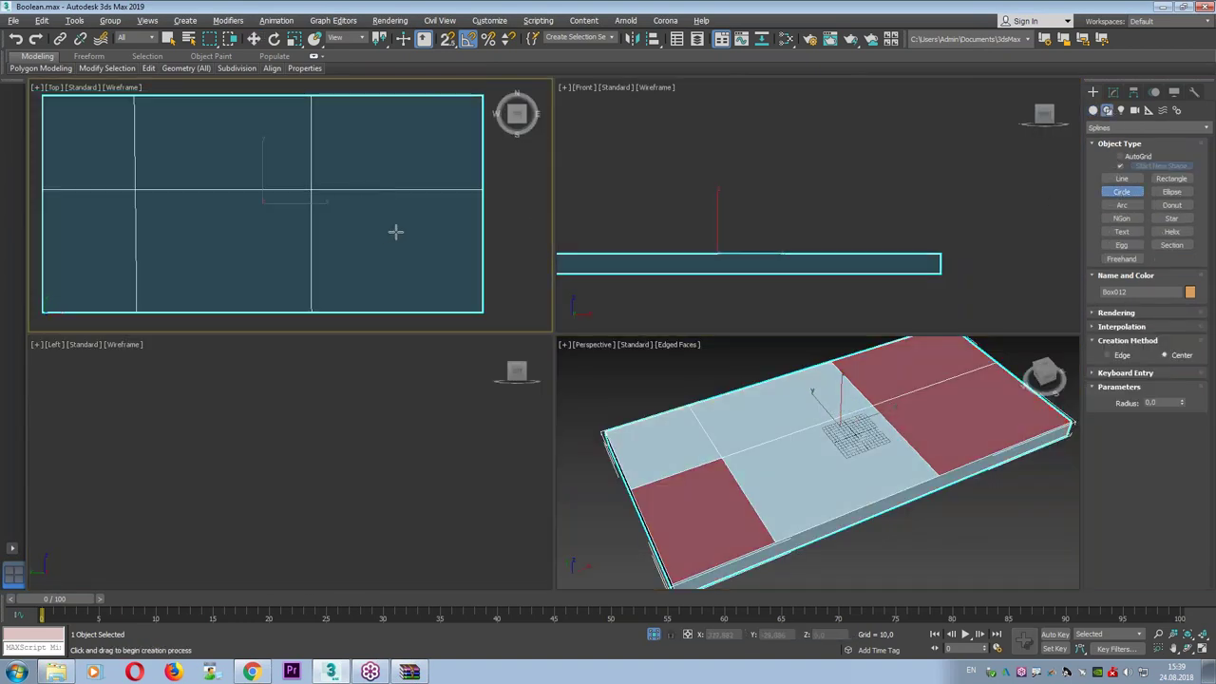
{"action": "key", "text": "F3"}
{"action": "left_click_drag", "start_coordinate": [394, 230], "coordinate": [455, 230]}
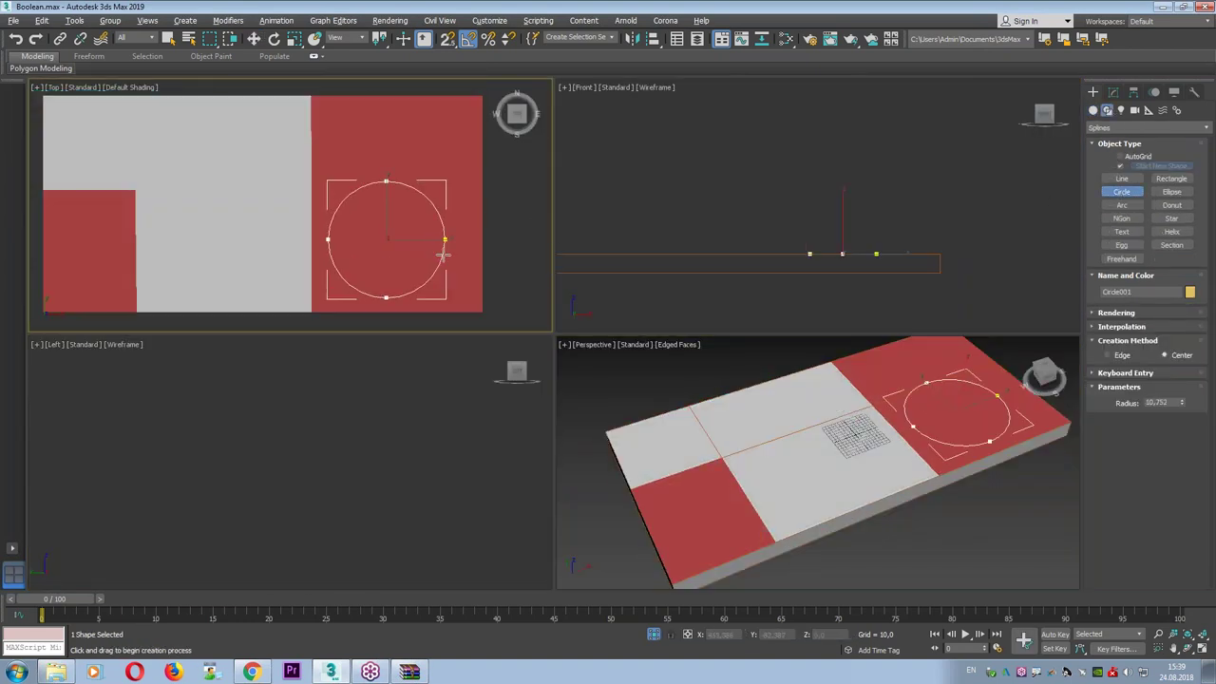
{"action": "key", "text": "w"}
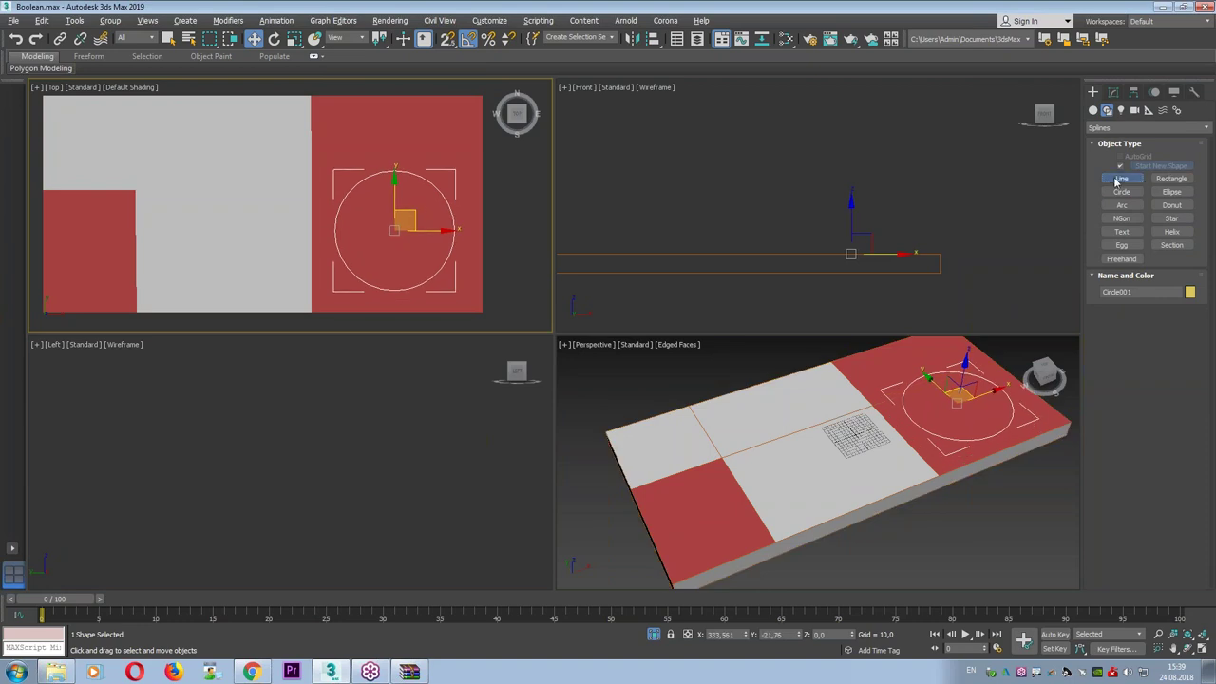
Draw several straight lines around the circle, including a horizontal one beside it.
{"action": "left_click", "coordinate": [1119, 179]}
{"action": "left_click", "coordinate": [326, 82]}
{"action": "left_click", "coordinate": [359, 203]}
{"action": "right_click", "coordinate": [382, 91]}
{"action": "left_click", "coordinate": [389, 87]}
{"action": "left_click", "coordinate": [387, 192]}
{"action": "right_click", "coordinate": [456, 190]}
{"action": "left_click", "coordinate": [427, 210]}
{"action": "left_click", "coordinate": [495, 163]}
{"action": "right_click", "coordinate": [512, 235]}
{"action": "left_click_drag", "start_coordinate": [512, 236], "coordinate": [446, 231]}
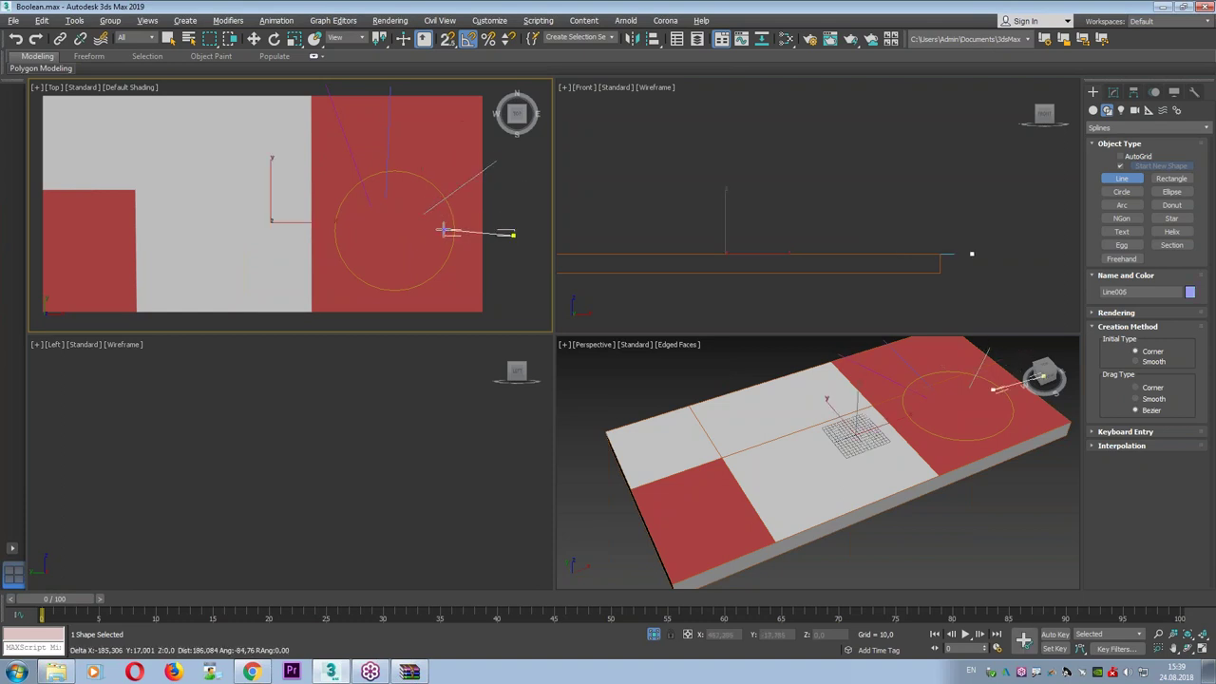
{"action": "right_click", "coordinate": [427, 321]}
Draw a curved line near the circle and two Bezier arcs across the red and grey areas.
{"action": "left_click_drag", "start_coordinate": [388, 258], "coordinate": [367, 323]}
{"action": "right_click", "coordinate": [389, 257]}
{"action": "left_click", "coordinate": [115, 208]}
{"action": "left_click_drag", "start_coordinate": [174, 246], "coordinate": [190, 266]}
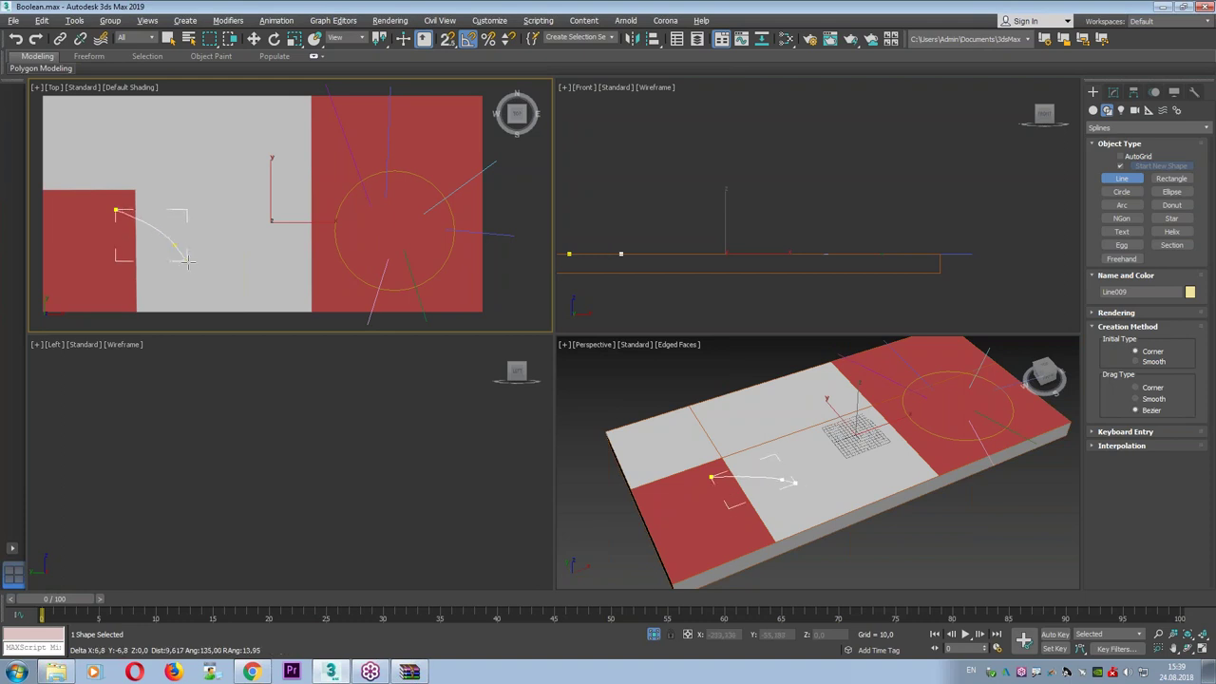
{"action": "right_click", "coordinate": [209, 324]}
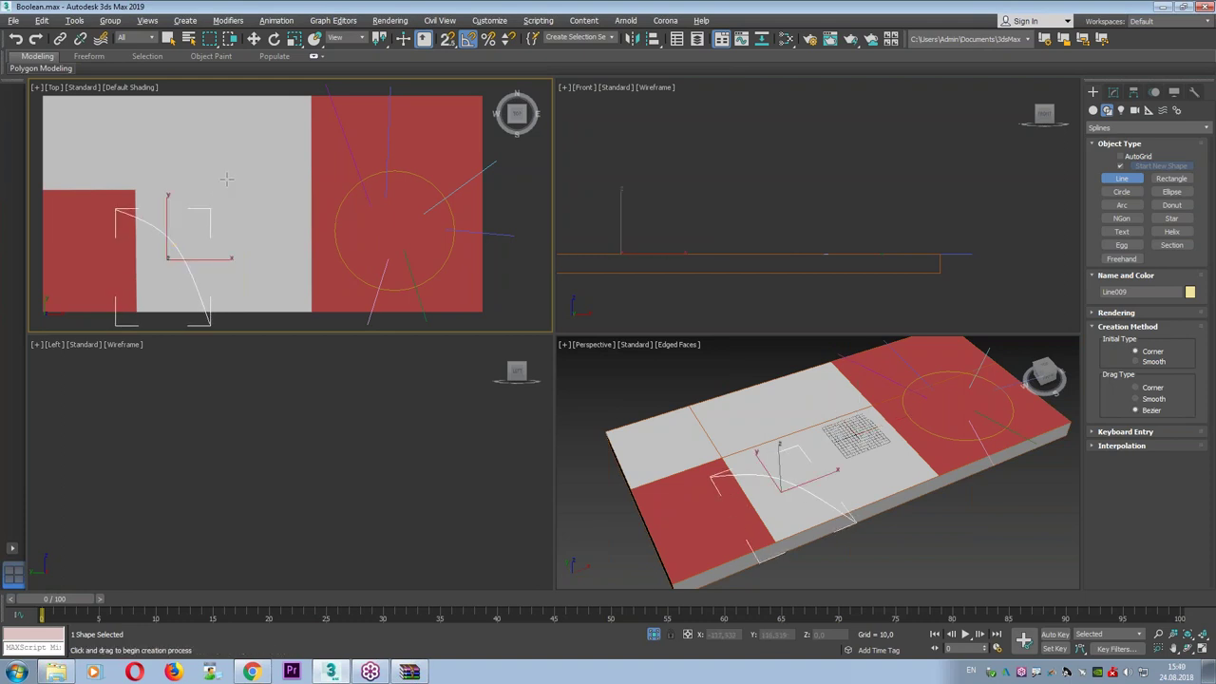
{"action": "left_click", "coordinate": [216, 85]}
{"action": "left_click_drag", "start_coordinate": [220, 202], "coordinate": [233, 242]}
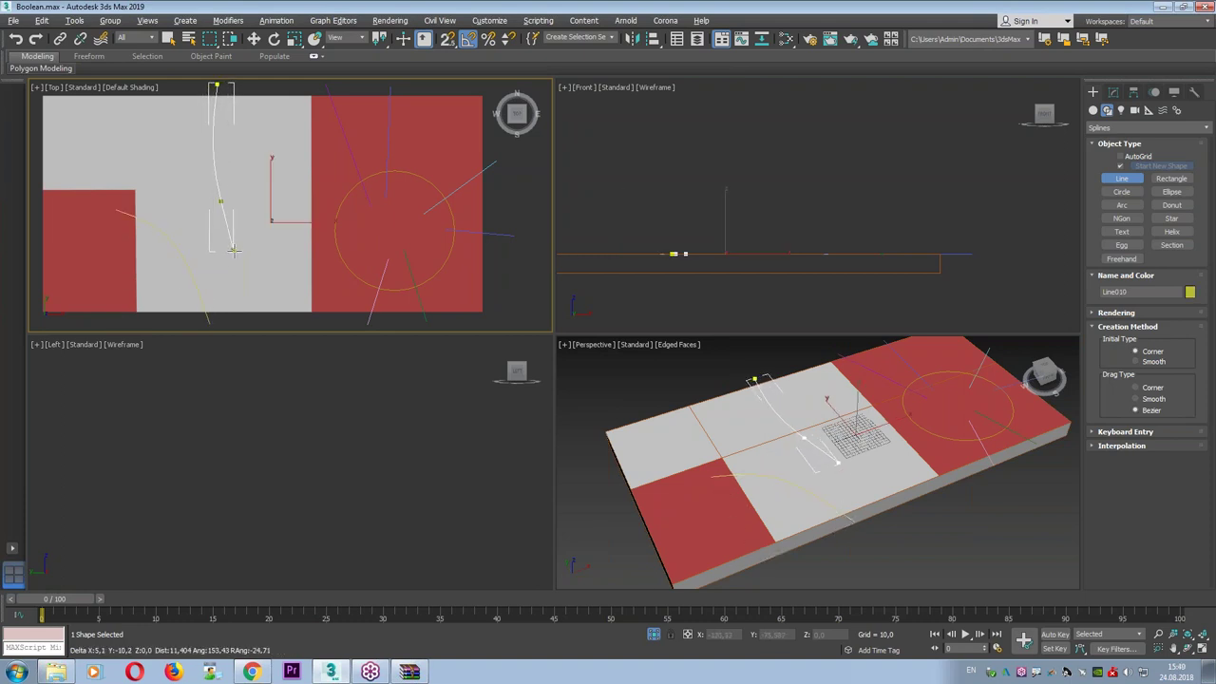
{"action": "left_click", "coordinate": [300, 317]}
{"action": "right_click", "coordinate": [334, 326]}
{"action": "right_click", "coordinate": [589, 361]}
{"action": "key", "text": "alt+w"}
Convert the last arc to an Editable Spline and attach the long arc, circle and lines.
{"action": "key", "text": "w"}
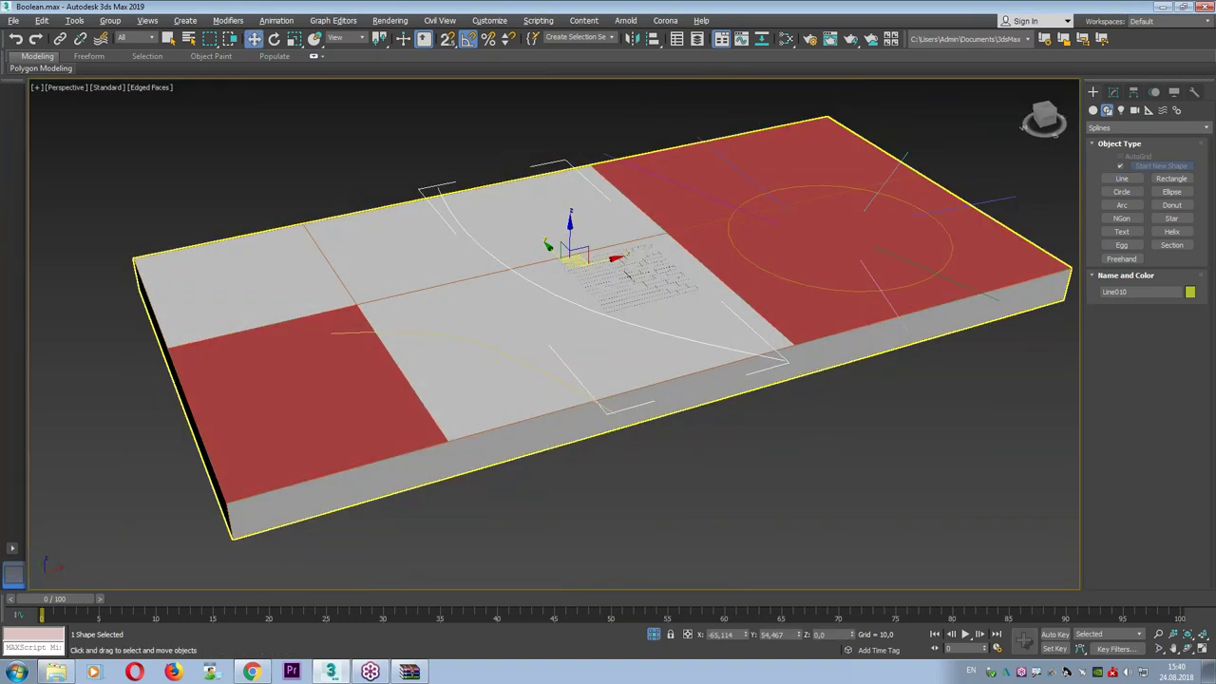
{"action": "right_click", "coordinate": [623, 313]}
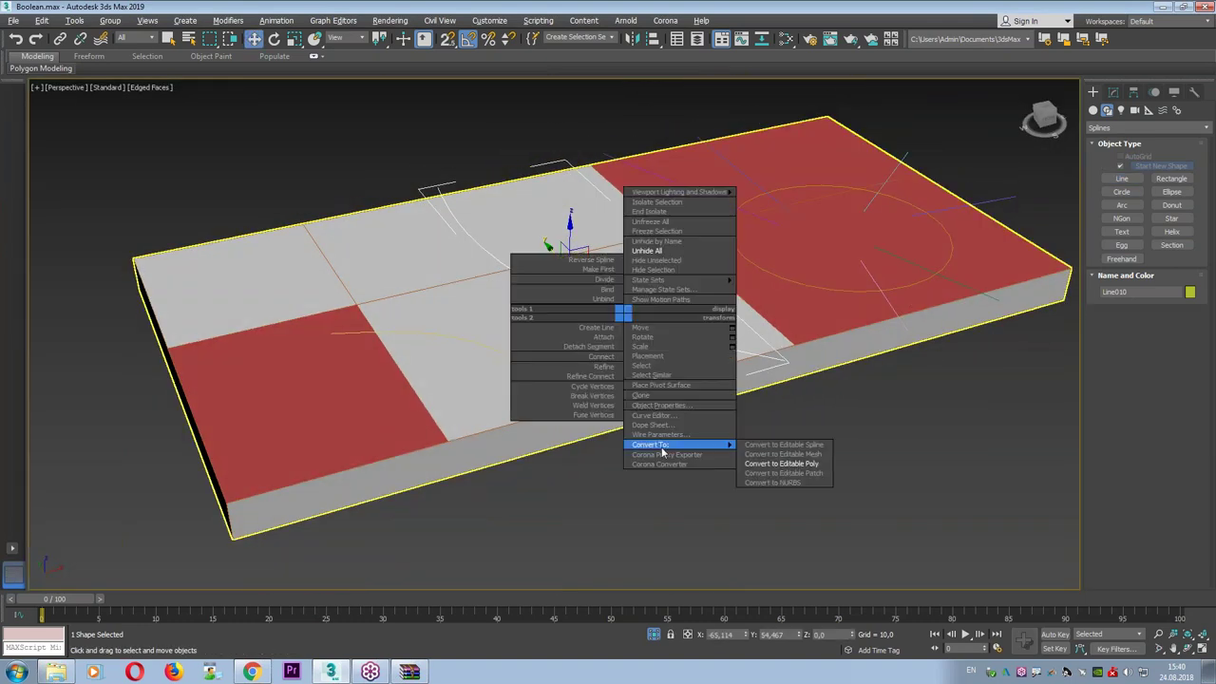
{"action": "left_click", "coordinate": [785, 444]}
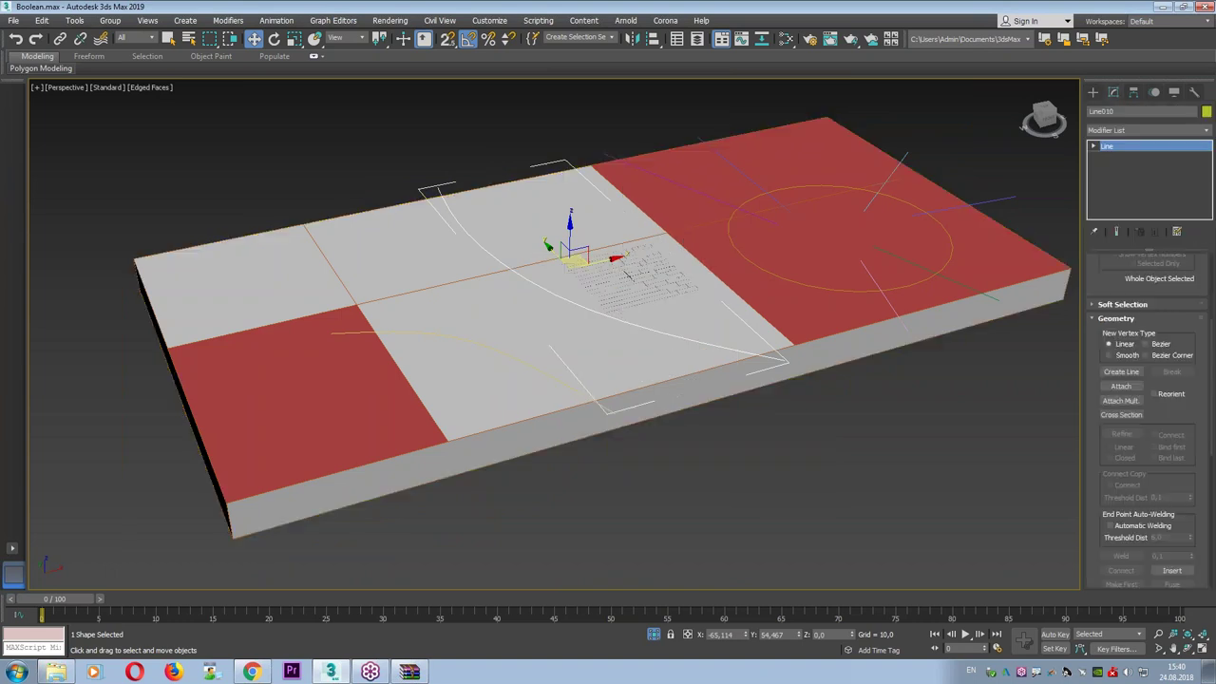
{"action": "left_click", "coordinate": [1117, 387]}
{"action": "left_click", "coordinate": [561, 381]}
{"action": "left_click", "coordinate": [787, 284]}
{"action": "left_click", "coordinate": [741, 209]}
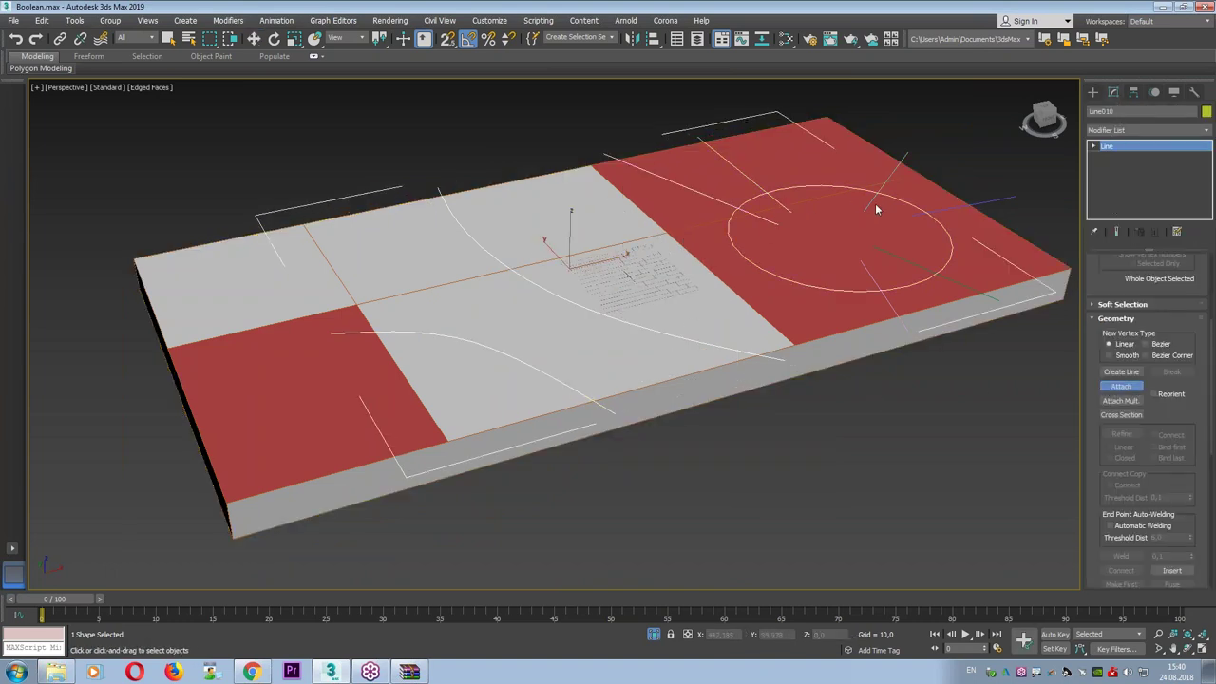
{"action": "left_click", "coordinate": [948, 211]}
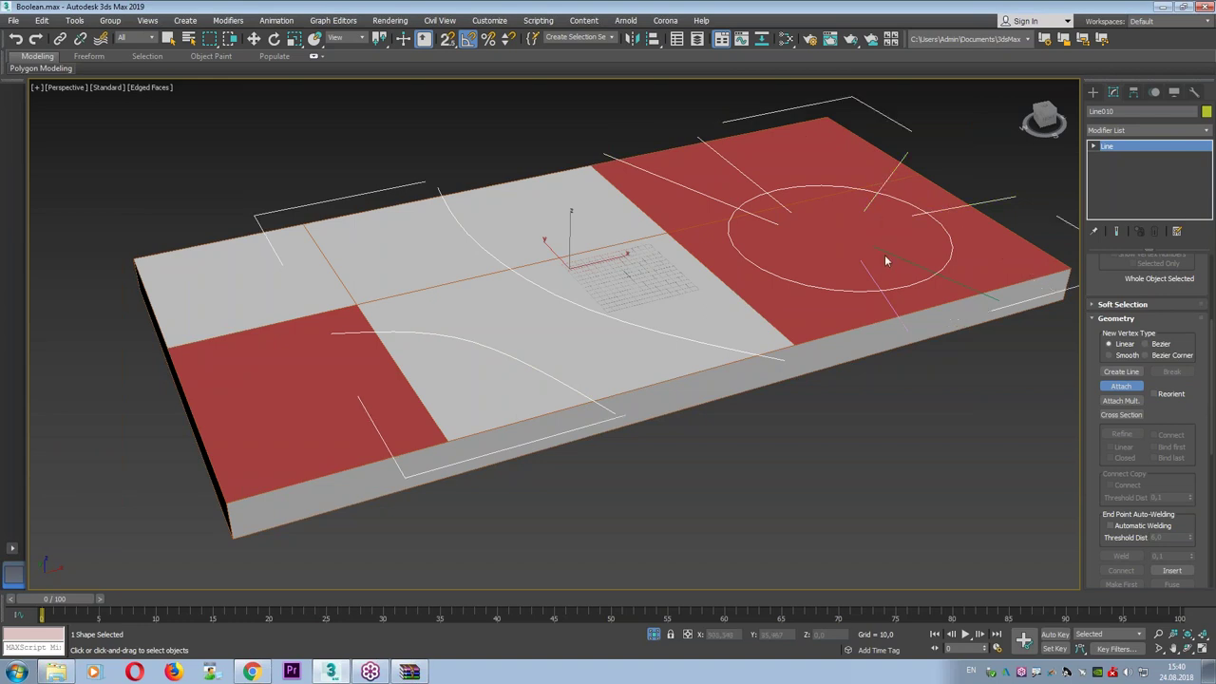
Extrude the combined spline 186 units and sink the walls down into the box.
{"action": "left_click", "coordinate": [1124, 133]}
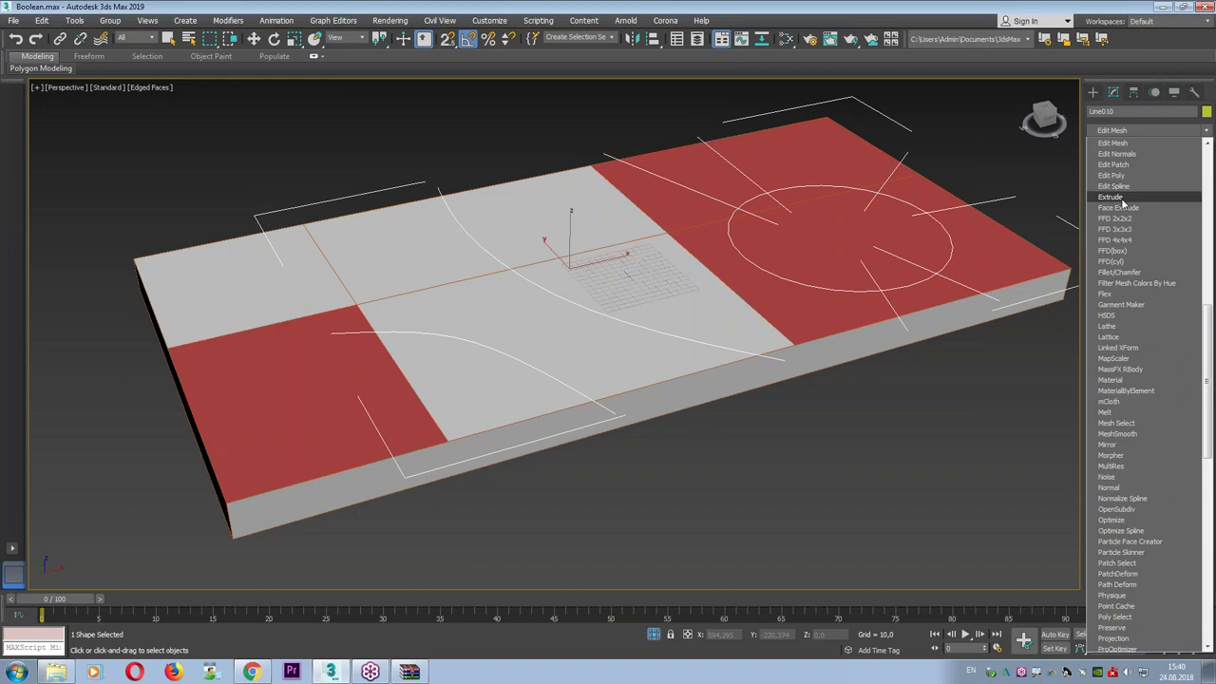
{"action": "left_click", "coordinate": [1124, 199]}
{"action": "left_click_drag", "start_coordinate": [1188, 287], "coordinate": [1188, 300]}
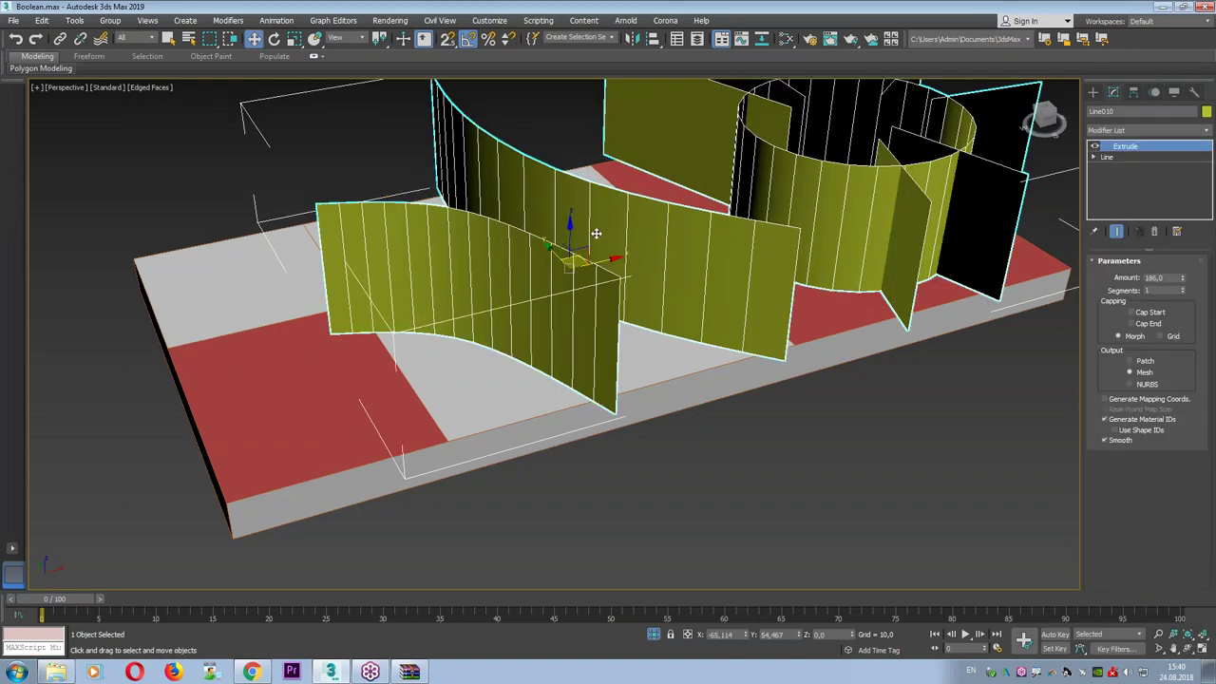
{"action": "left_click_drag", "start_coordinate": [570, 228], "coordinate": [562, 277]}
{"action": "left_click", "coordinate": [553, 285]}
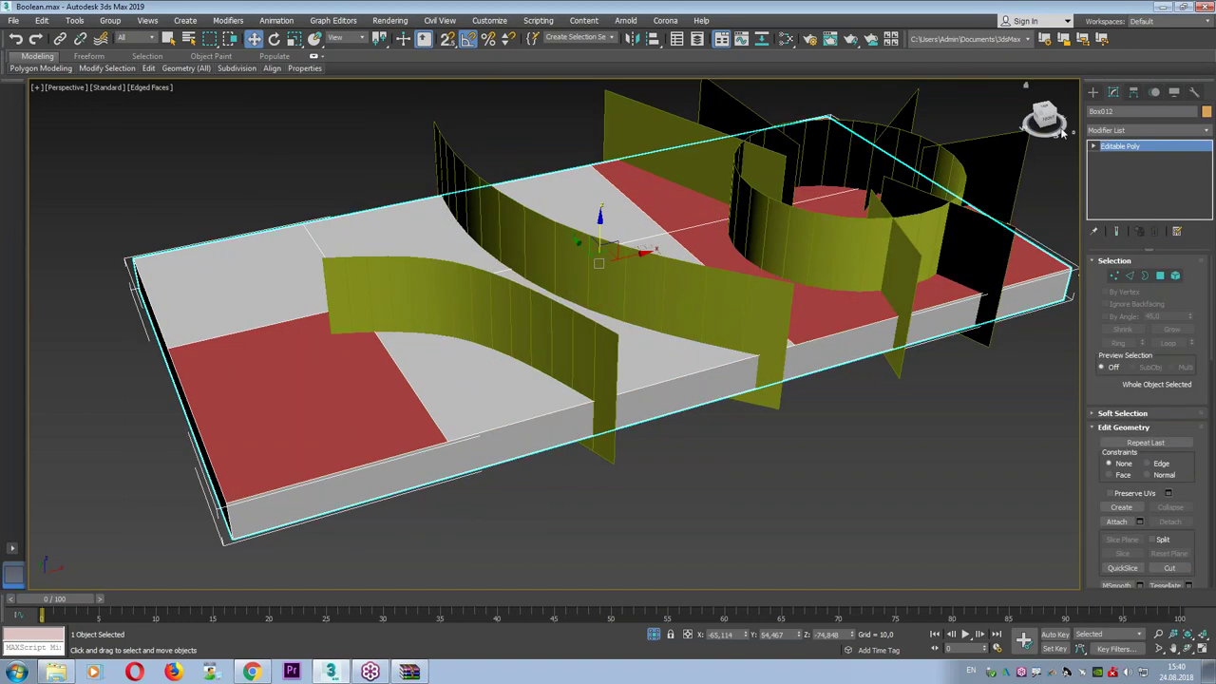
Imprint the extruded Line010 walls onto Box012 with a ProBoolean and inspect the etched edges.
{"action": "left_click", "coordinate": [1091, 91]}
{"action": "left_click", "coordinate": [1093, 110]}
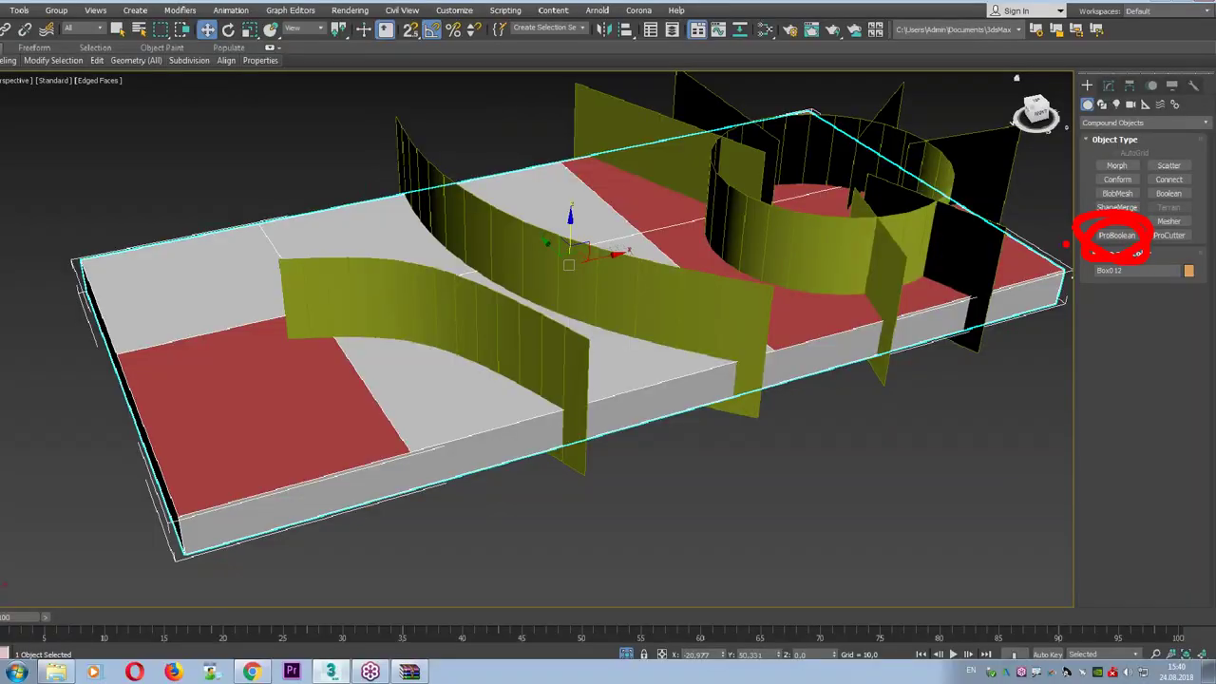
{"action": "left_click", "coordinate": [1121, 234]}
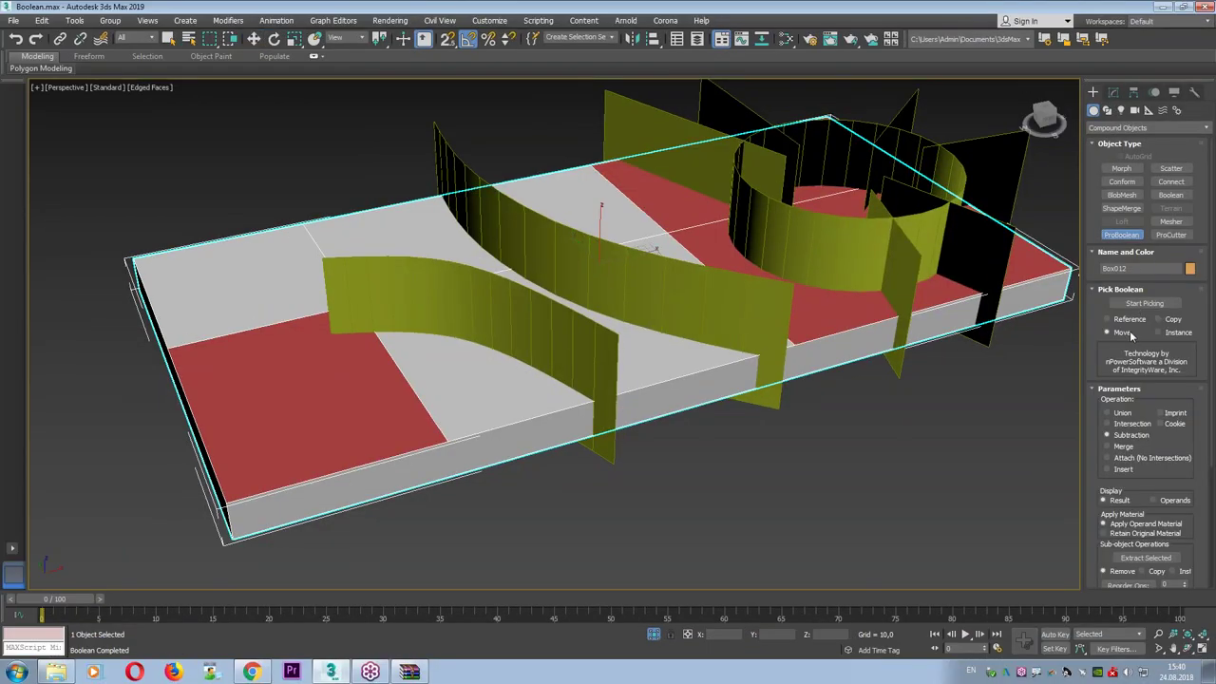
{"action": "left_click", "coordinate": [1143, 303]}
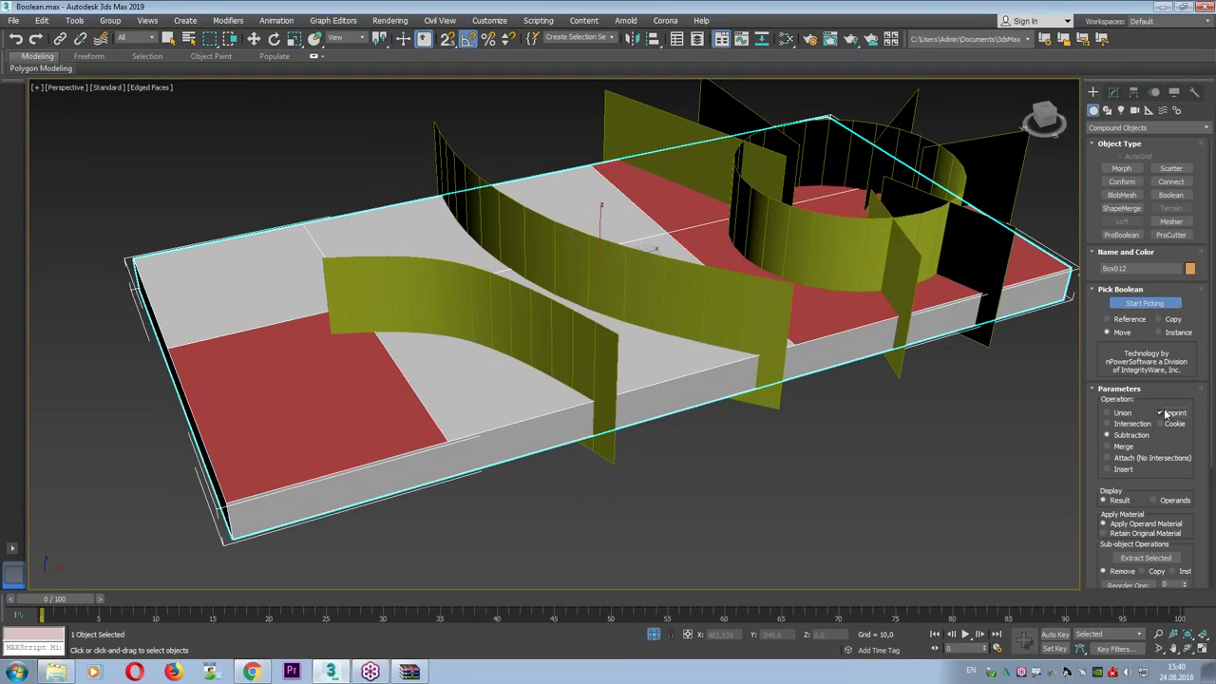
{"action": "left_click", "coordinate": [656, 249]}
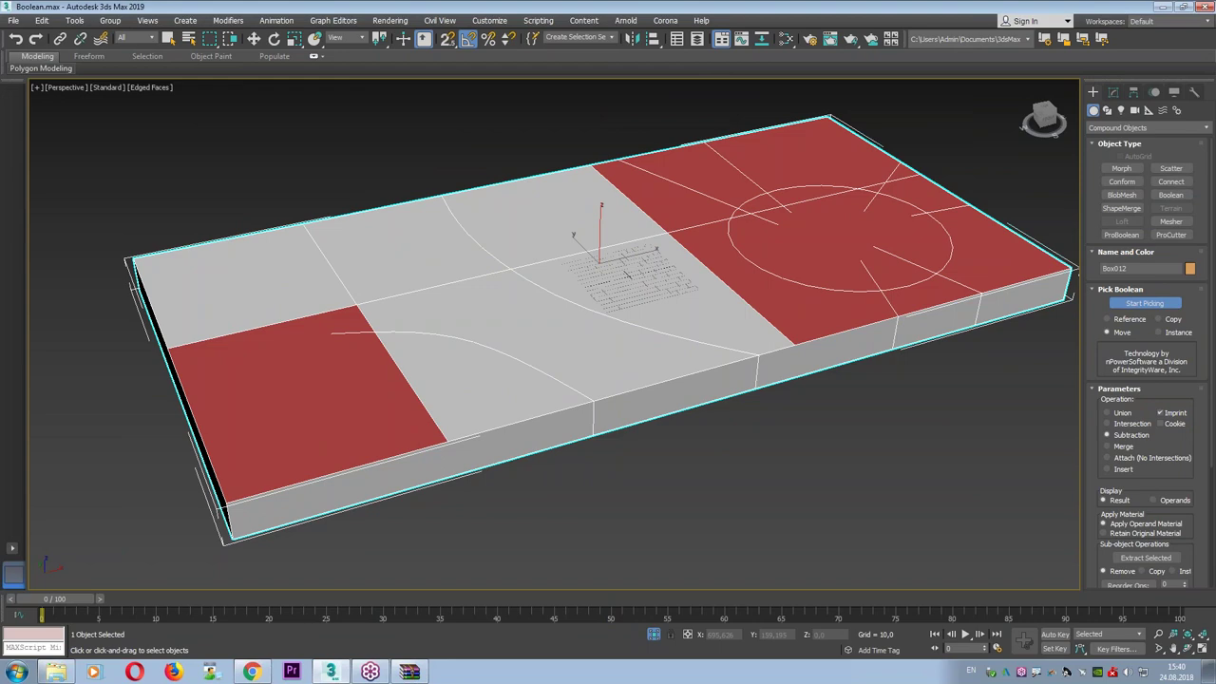
{"action": "mouse_move", "coordinate": [927, 127]}
{"action": "middle_mouse_down", "text": "alt"}
{"action": "mouse_move", "coordinate": [855, 211]}
{"action": "mouse_move", "coordinate": [885, 169]}
{"action": "middle_mouse_up", "text": "alt"}
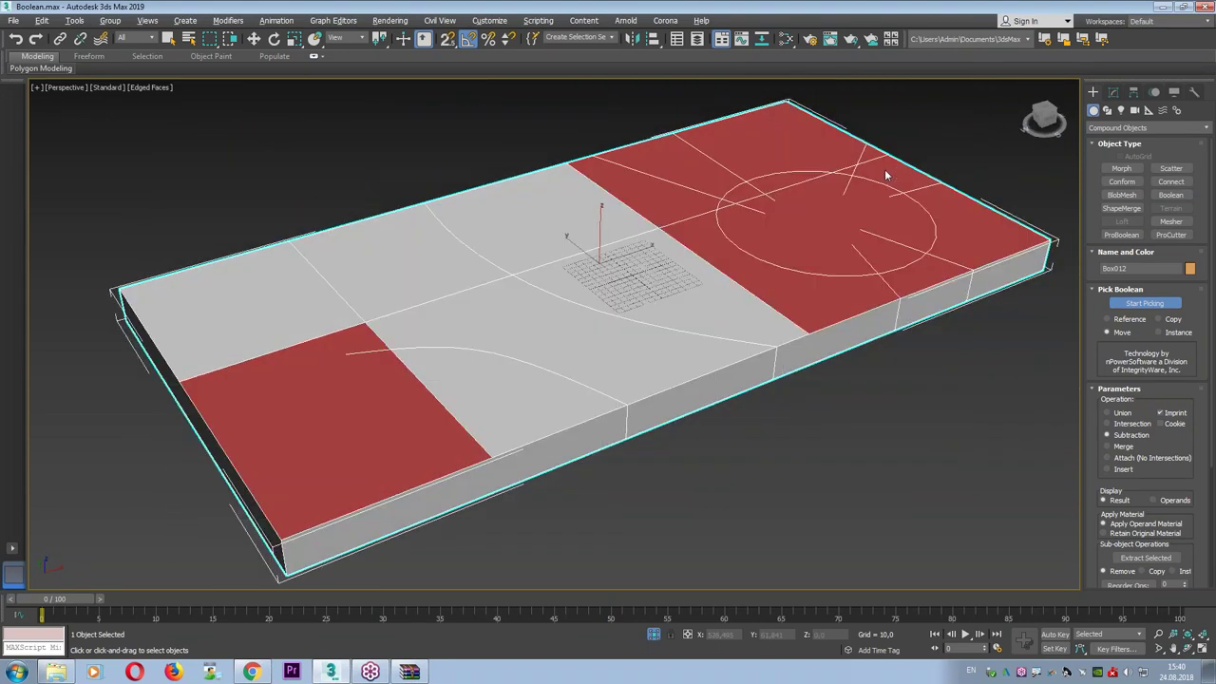
Convert the box to Editable Poly and select two top polygons, including the curved band.
{"action": "right_click", "coordinate": [813, 203]}
{"action": "right_click", "coordinate": [852, 207]}
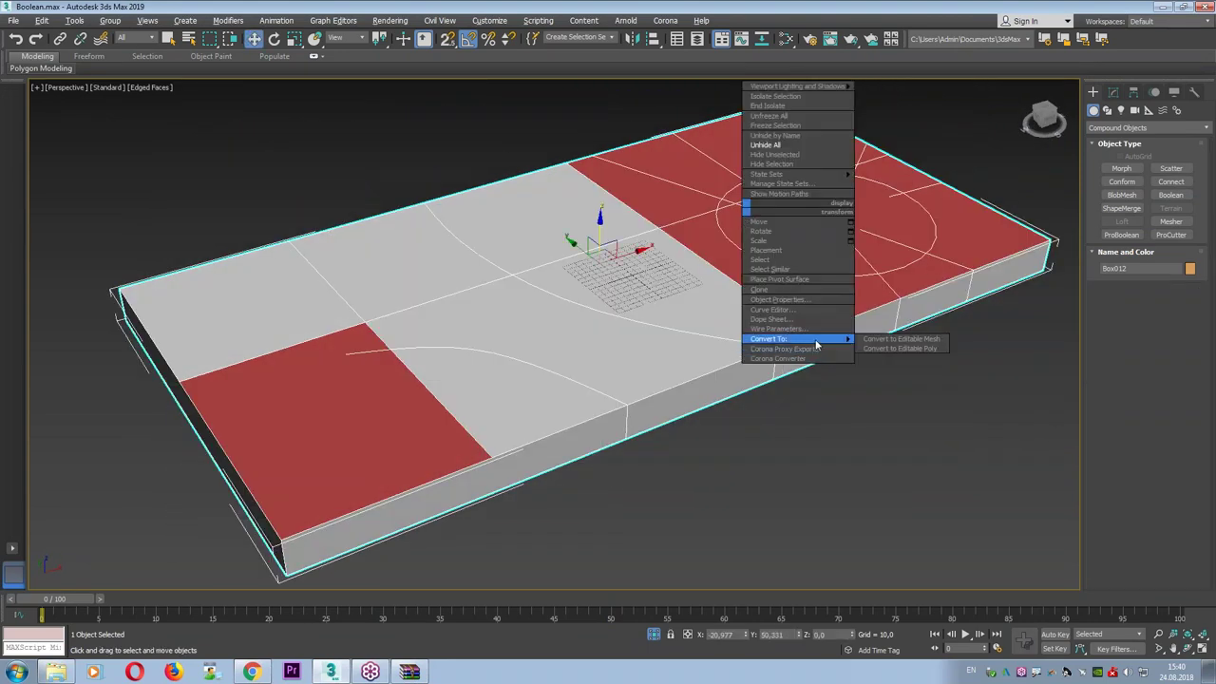
{"action": "left_click", "coordinate": [890, 348]}
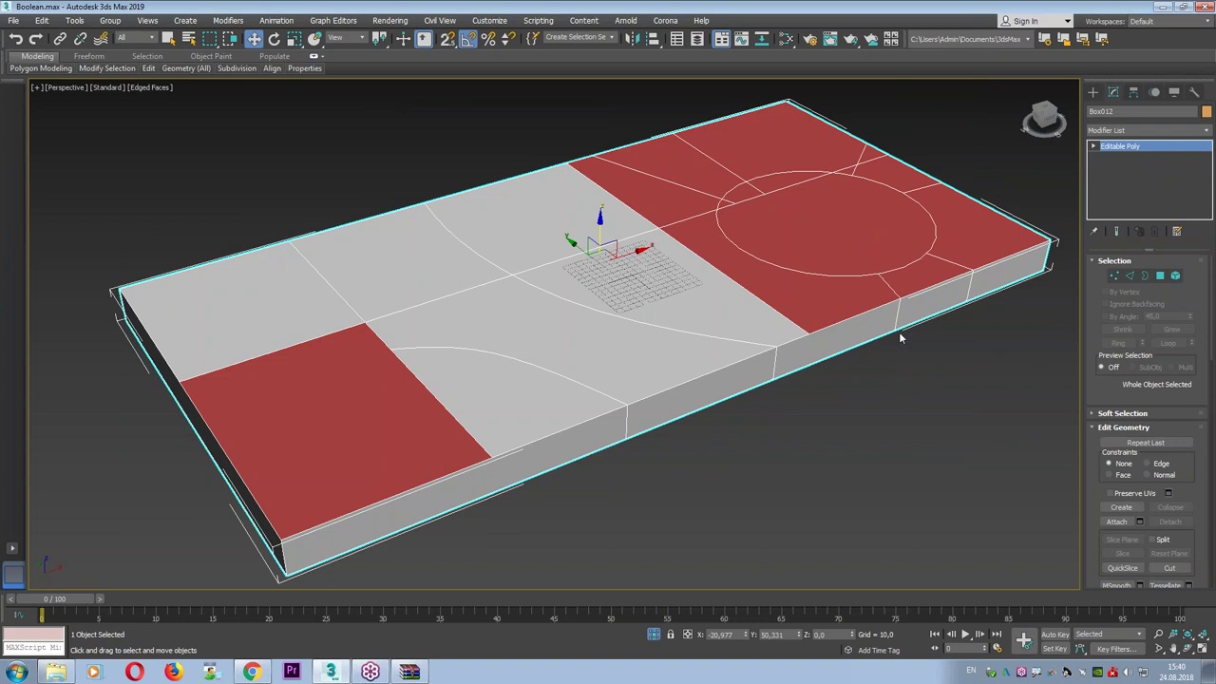
{"action": "middle_click_drag", "start_coordinate": [903, 340], "coordinate": [879, 344], "text": "alt"}
{"action": "left_click", "coordinate": [1094, 146]}
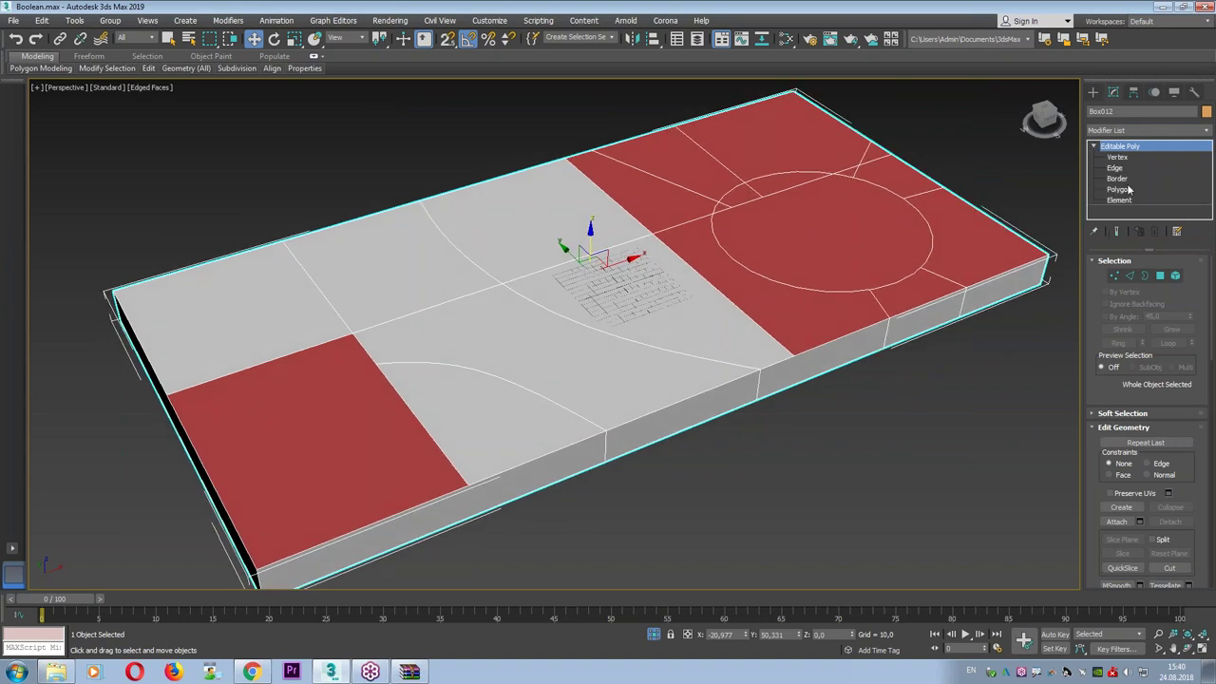
{"action": "left_click", "coordinate": [1118, 189]}
{"action": "left_click", "coordinate": [600, 383]}
{"action": "left_click", "coordinate": [415, 284], "text": "ctrl"}
Give Material #26 a purple diffuse colour in the Slate Material Editor.
{"action": "key", "text": "m"}
{"action": "left_click_drag", "start_coordinate": [573, 387], "coordinate": [522, 183]}
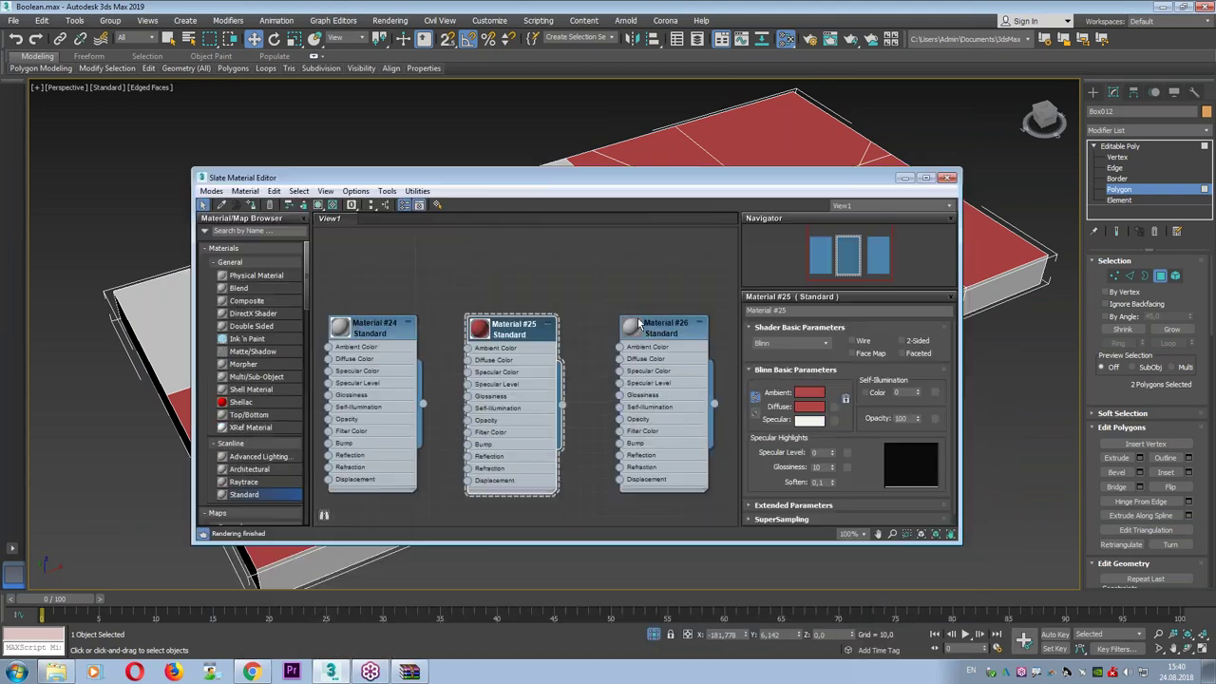
{"action": "left_click", "coordinate": [638, 323]}
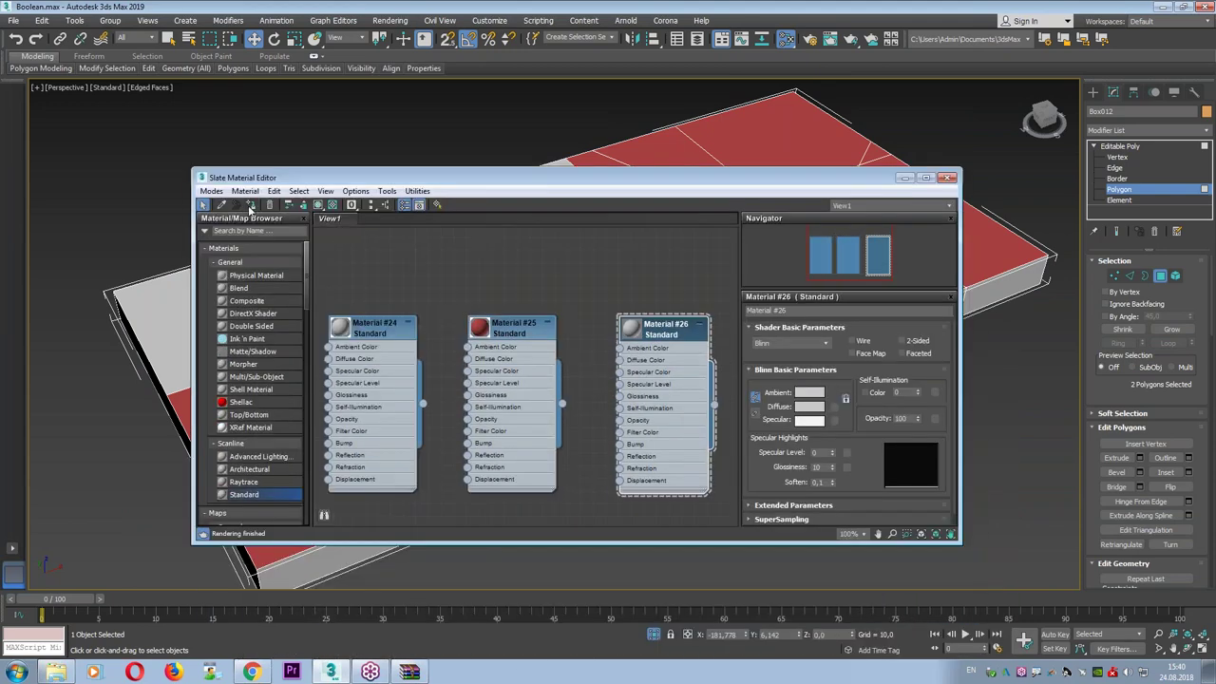
{"action": "double_click", "coordinate": [631, 328]}
{"action": "left_click", "coordinate": [810, 405]}
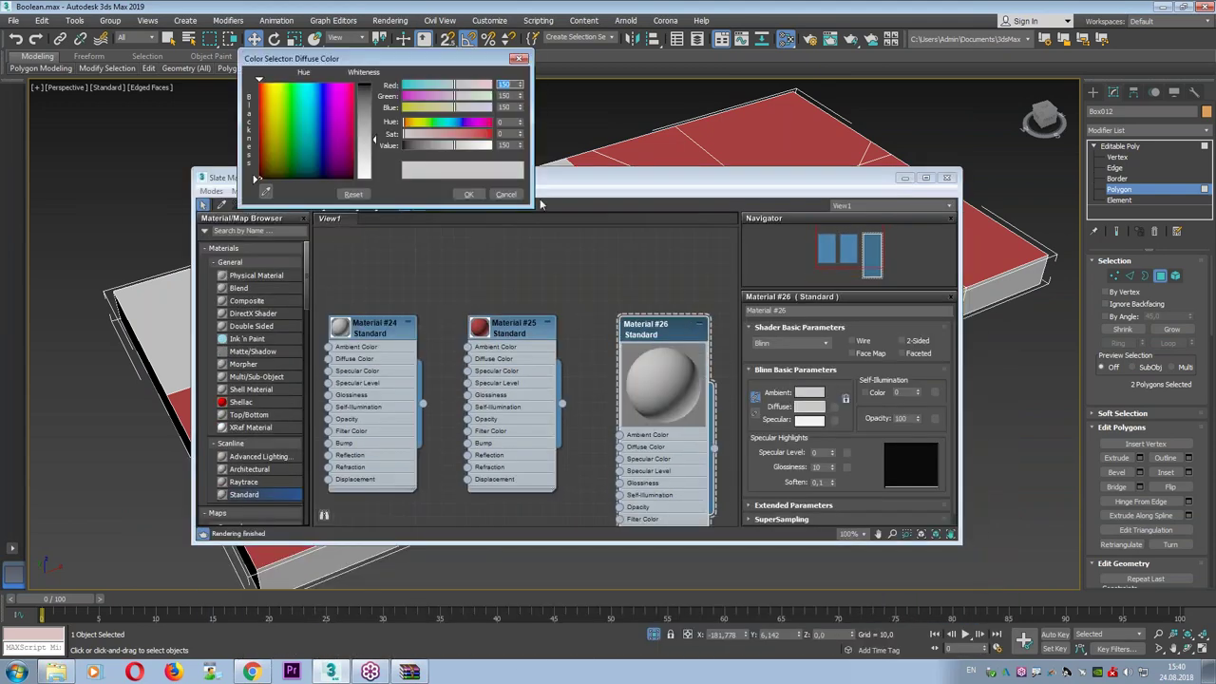
{"action": "left_click_drag", "start_coordinate": [471, 122], "coordinate": [475, 134]}
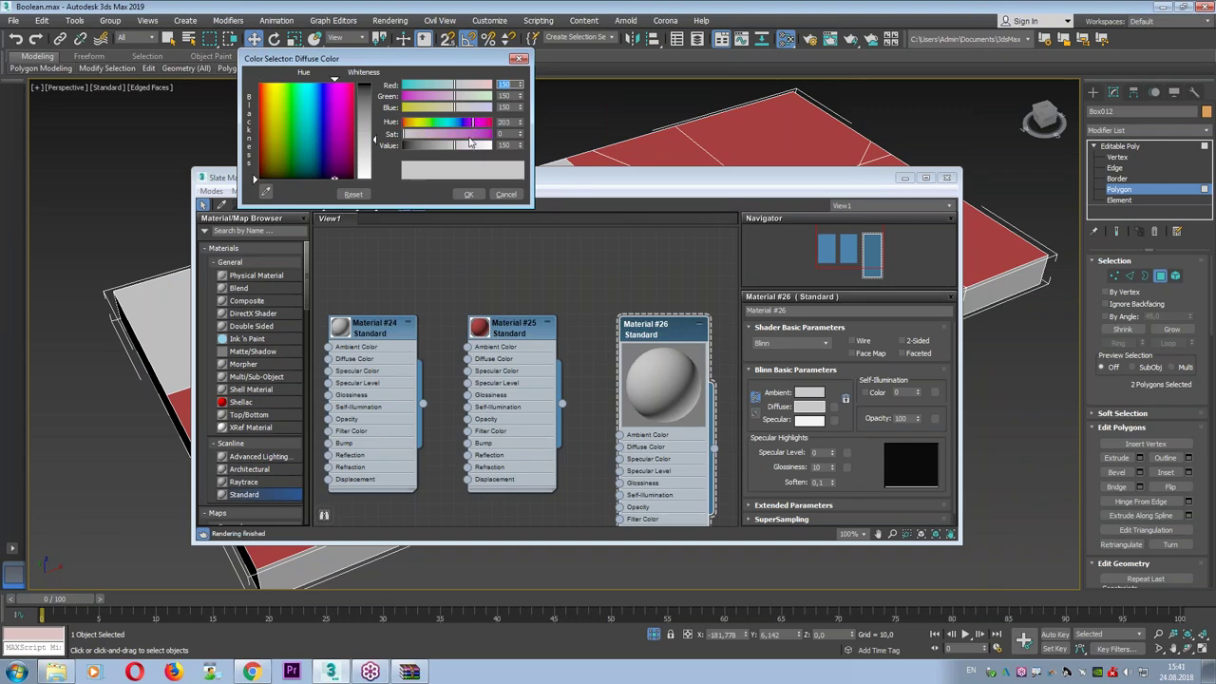
{"action": "left_click", "coordinate": [465, 193]}
Assign the purple material to the selected polygons and select the circle and three wedge polygons.
{"action": "mouse_move", "coordinate": [443, 178]}
{"action": "left_mouse_down"}
{"action": "mouse_move", "coordinate": [781, 411]}
{"action": "mouse_move", "coordinate": [771, 352]}
{"action": "left_mouse_up"}
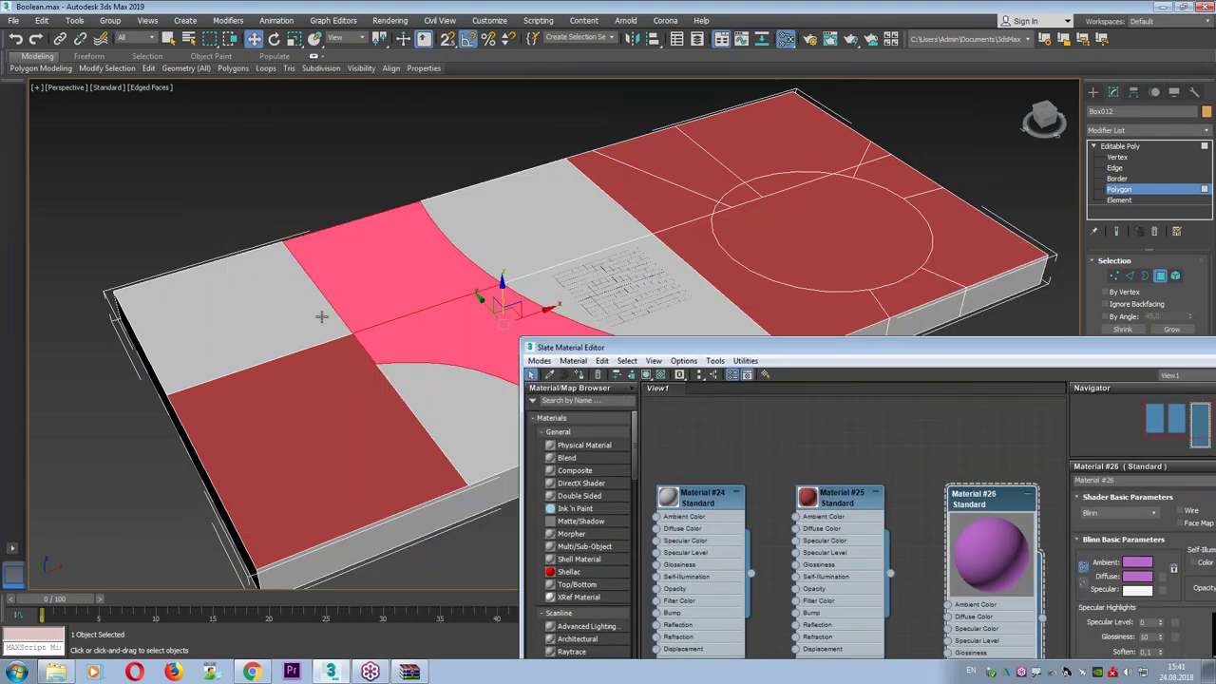
{"action": "left_click", "coordinate": [291, 320], "text": "ctrl"}
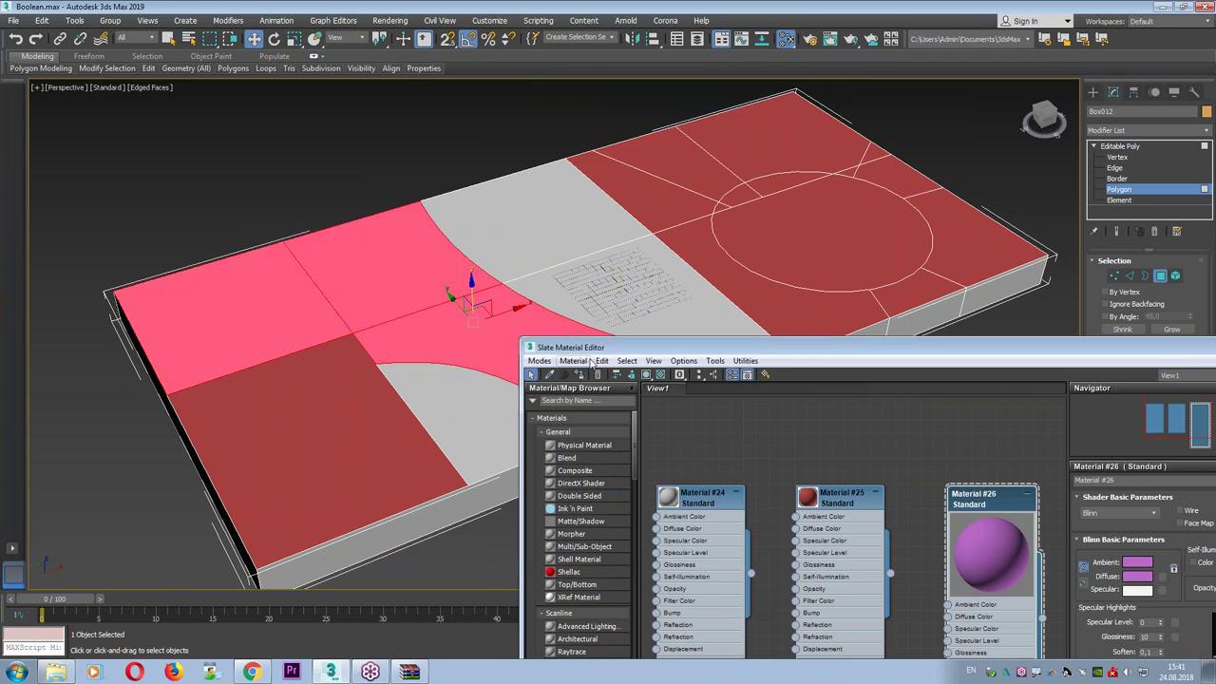
{"action": "left_click", "coordinate": [580, 373]}
{"action": "left_click", "coordinate": [801, 225]}
{"action": "left_click", "coordinate": [729, 203], "text": "ctrl"}
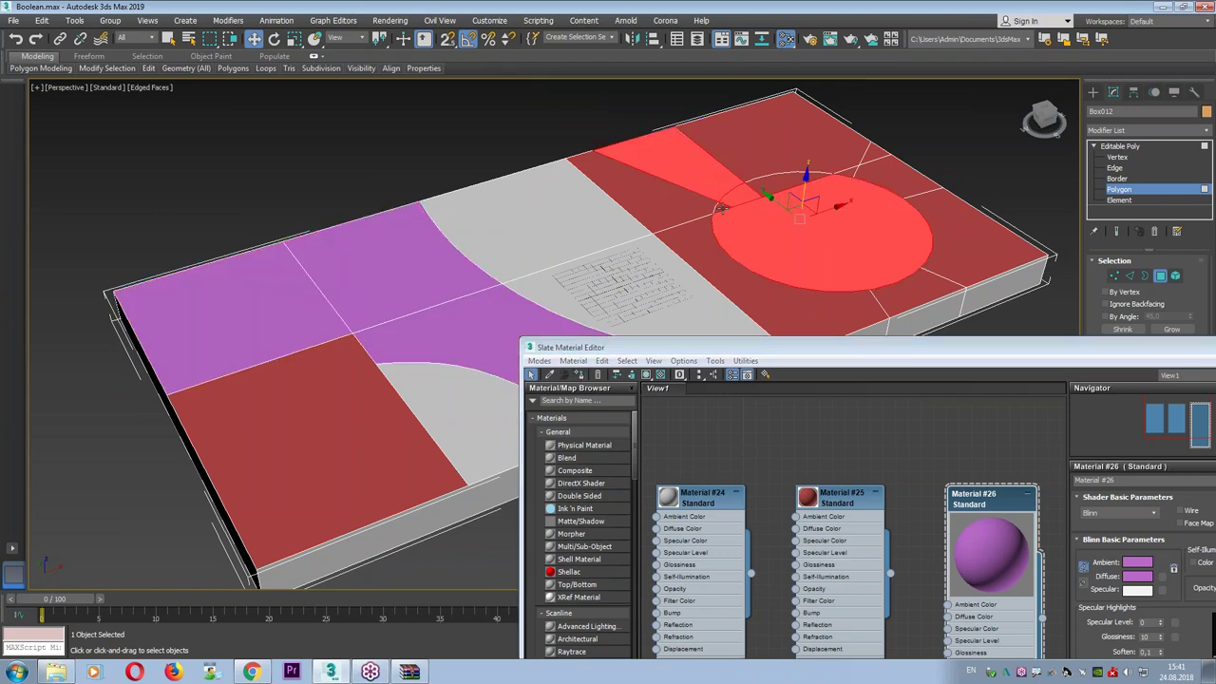
{"action": "left_click", "coordinate": [881, 150], "text": "ctrl"}
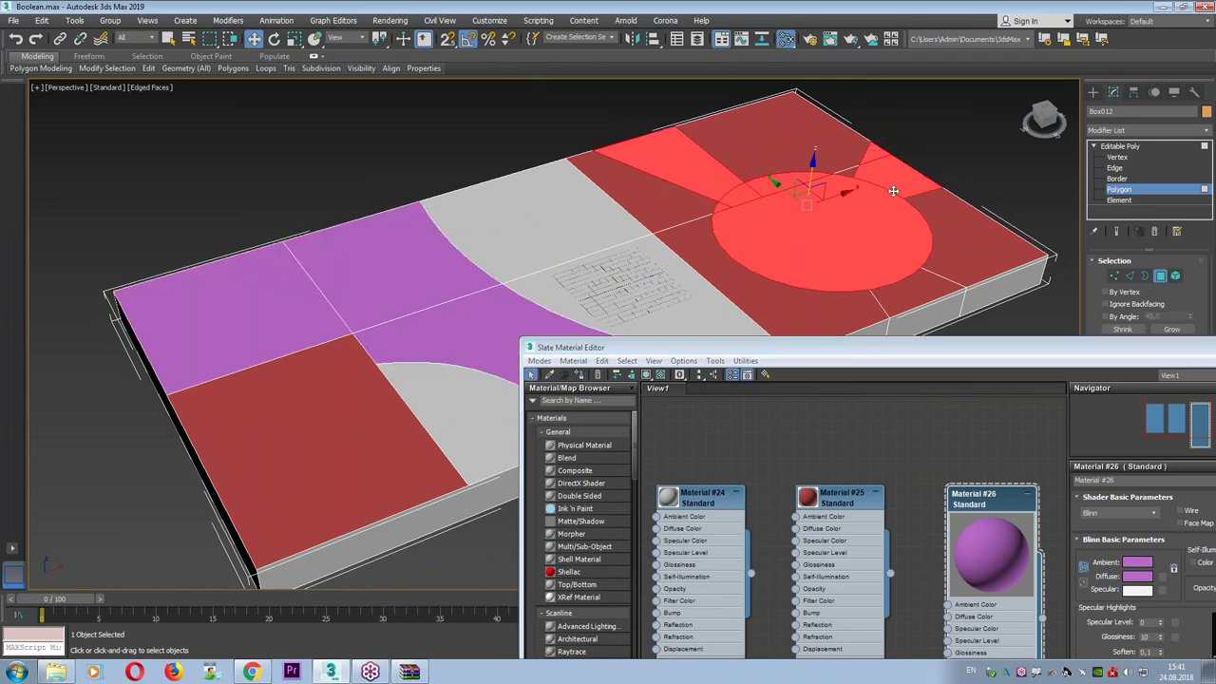
{"action": "left_click", "coordinate": [917, 280], "text": "ctrl"}
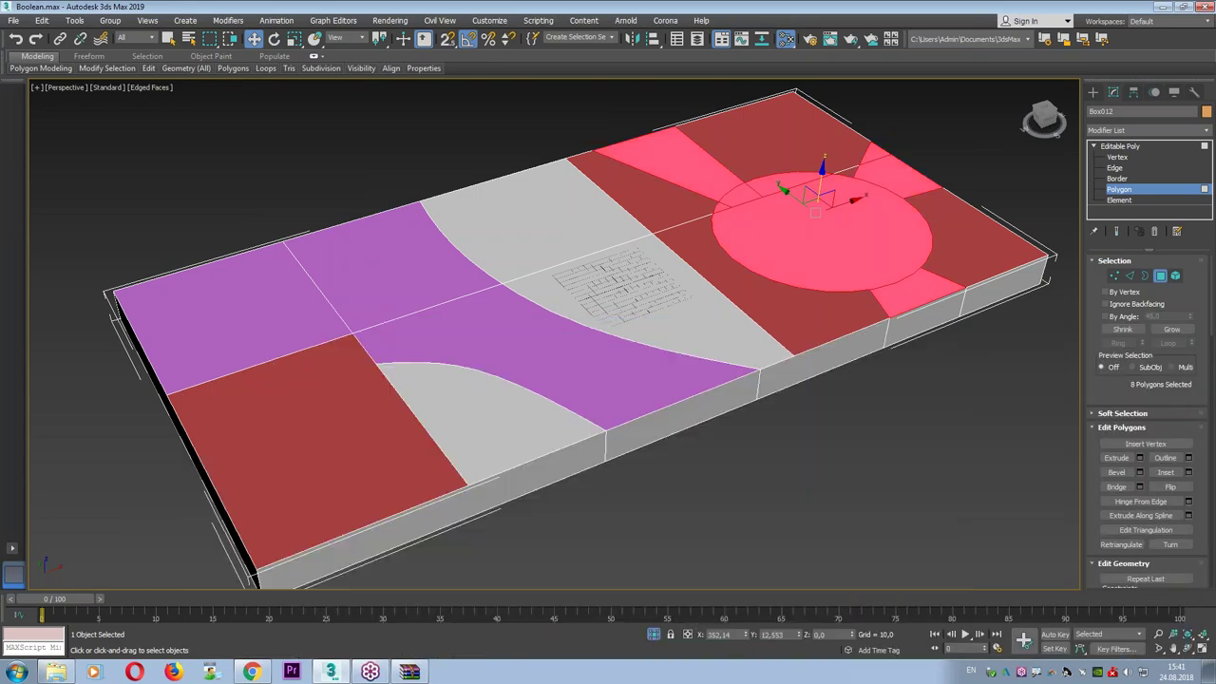
{"action": "left_click", "coordinate": [1119, 189]}
{"action": "mouse_move", "coordinate": [923, 349]}
{"action": "middle_mouse_down", "text": "alt"}
{"action": "mouse_move", "coordinate": [732, 379]}
{"action": "mouse_move", "coordinate": [801, 364]}
{"action": "mouse_move", "coordinate": [842, 389]}
{"action": "middle_mouse_up", "text": "alt"}
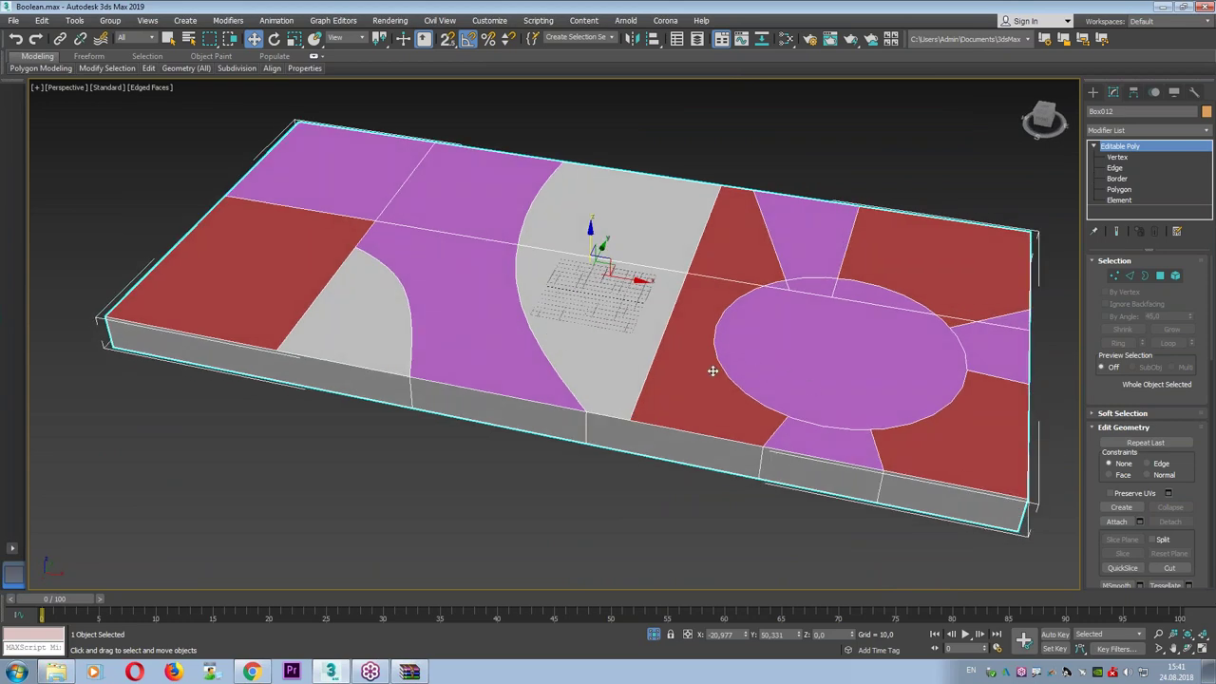
Unhide all objects, then hide everything except the walls and floor.
{"action": "right_click", "coordinate": [602, 386]}
{"action": "left_click", "coordinate": [595, 332]}
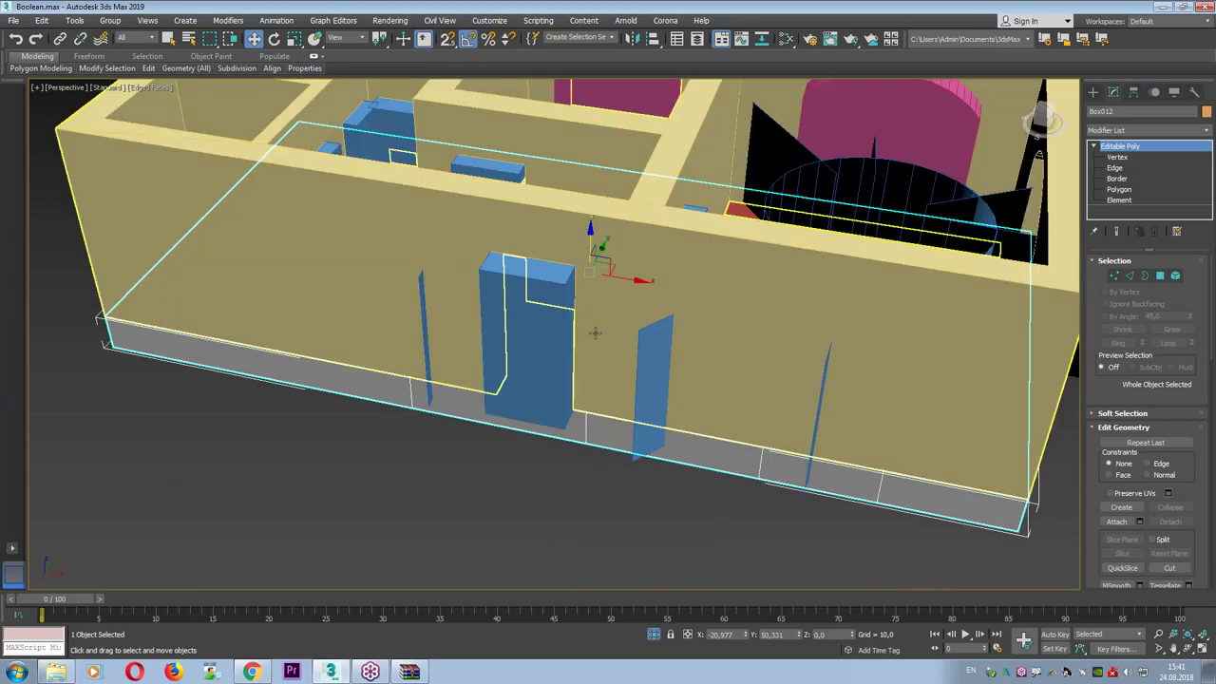
{"action": "middle_click_drag", "start_coordinate": [595, 333], "coordinate": [508, 416], "text": "alt"}
{"action": "left_click", "coordinate": [507, 416]}
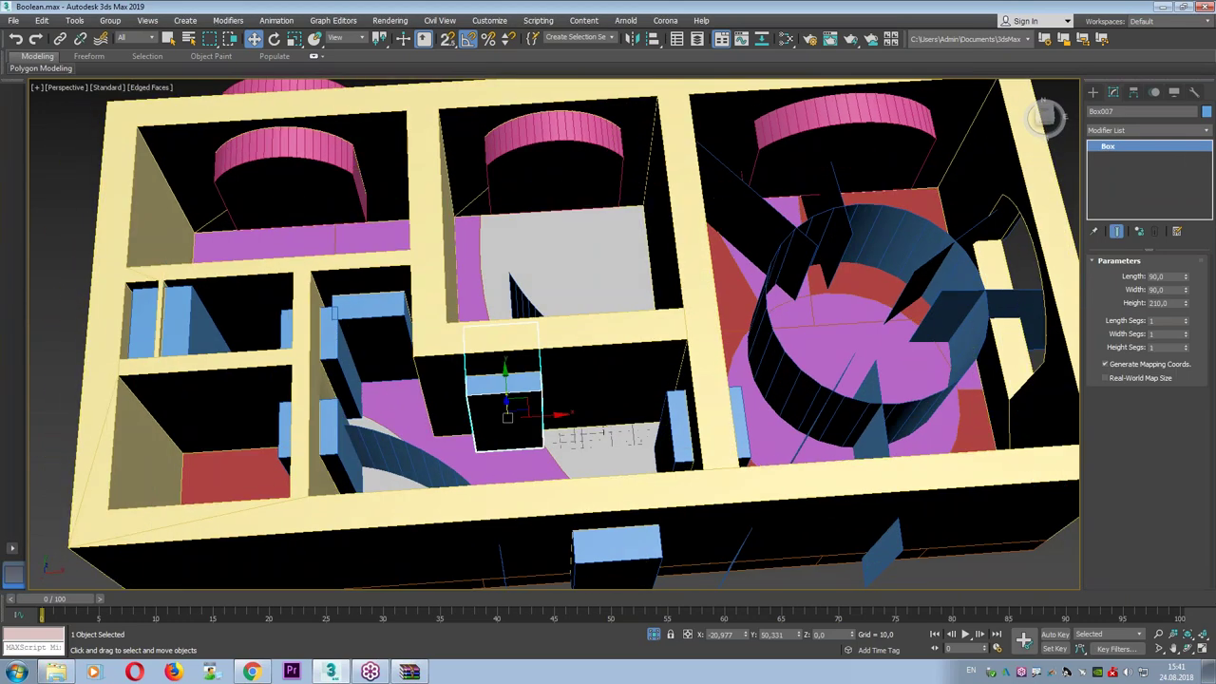
{"action": "left_click", "coordinate": [600, 444]}
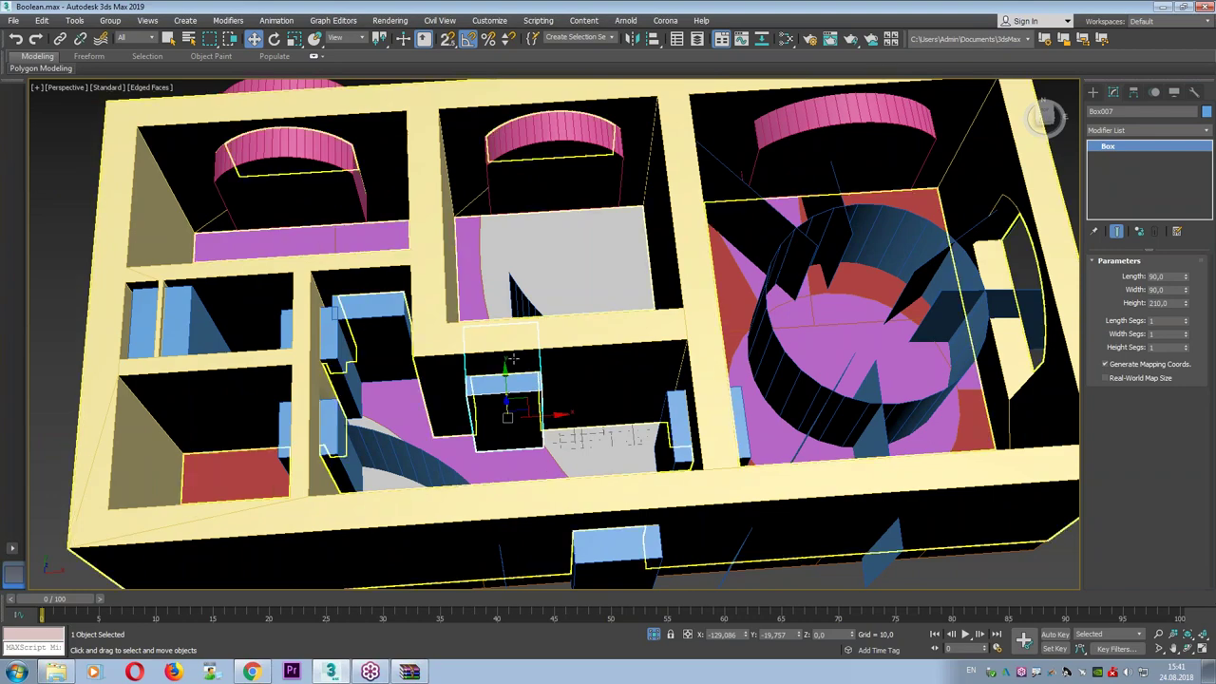
{"action": "left_click", "coordinate": [599, 445], "text": "ctrl"}
{"action": "right_click", "coordinate": [598, 443]}
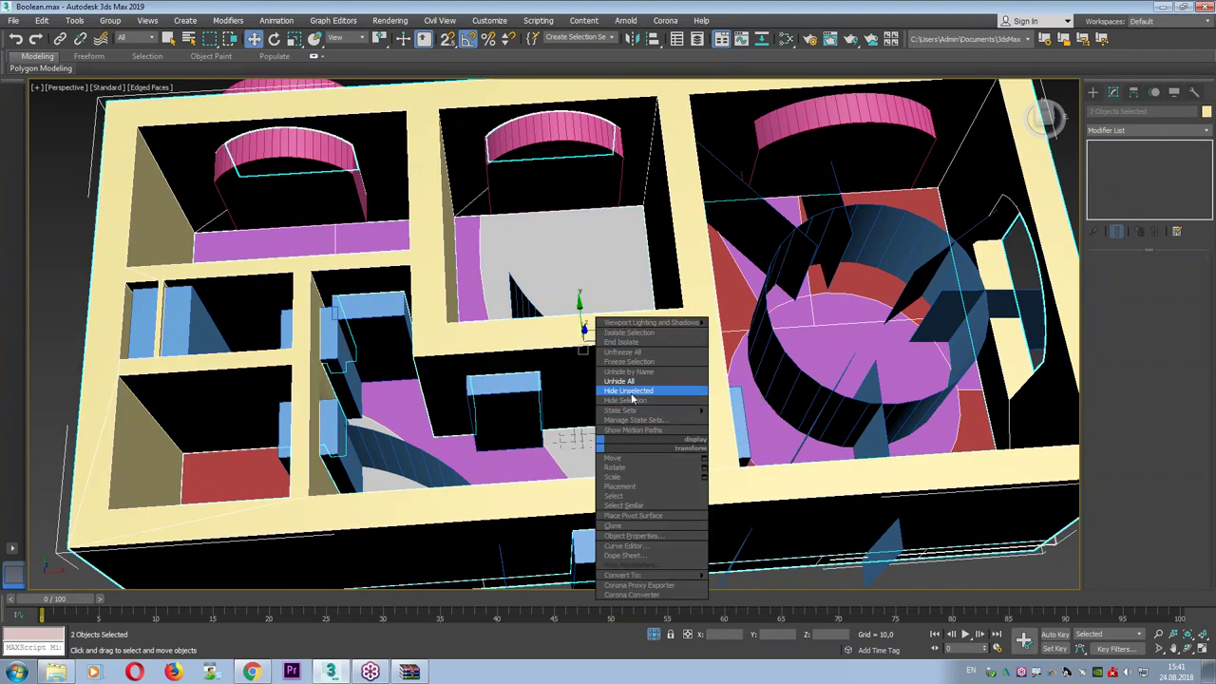
{"action": "left_click", "coordinate": [626, 402]}
Orbit around the house to inspect the rooms, then start a File > Reset.
{"action": "mouse_move", "coordinate": [602, 420]}
{"action": "middle_mouse_down", "text": "alt"}
{"action": "mouse_move", "coordinate": [472, 386]}
{"action": "mouse_move", "coordinate": [569, 422]}
{"action": "mouse_move", "coordinate": [951, 382]}
{"action": "mouse_move", "coordinate": [947, 412]}
{"action": "mouse_move", "coordinate": [1007, 420]}
{"action": "mouse_move", "coordinate": [1012, 409]}
{"action": "mouse_move", "coordinate": [796, 403]}
{"action": "mouse_move", "coordinate": [776, 369]}
{"action": "mouse_move", "coordinate": [860, 409]}
{"action": "mouse_move", "coordinate": [944, 307]}
{"action": "middle_mouse_up", "text": "alt"}
{"action": "key", "text": "ctrl+1"}
{"action": "left_click_drag", "start_coordinate": [285, 505], "coordinate": [959, 169]}
{"action": "left_click_drag", "start_coordinate": [577, 280], "coordinate": [737, 599]}
{"action": "left_click_drag", "start_coordinate": [657, 266], "coordinate": [876, 486]}
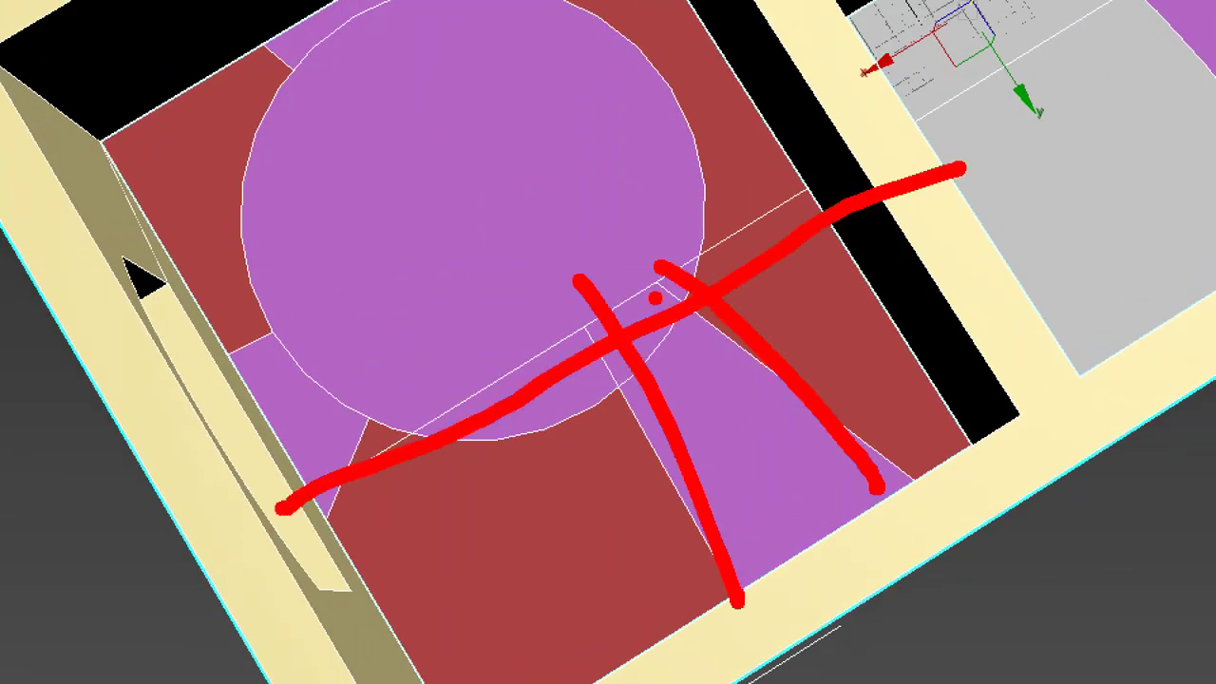
{"action": "key", "text": "Escape"}
{"action": "mouse_move", "coordinate": [437, 421]}
{"action": "middle_mouse_down", "text": "alt"}
{"action": "mouse_move", "coordinate": [388, 409]}
{"action": "mouse_move", "coordinate": [516, 399]}
{"action": "mouse_move", "coordinate": [608, 366]}
{"action": "mouse_move", "coordinate": [162, 112]}
{"action": "middle_mouse_up", "text": "alt"}
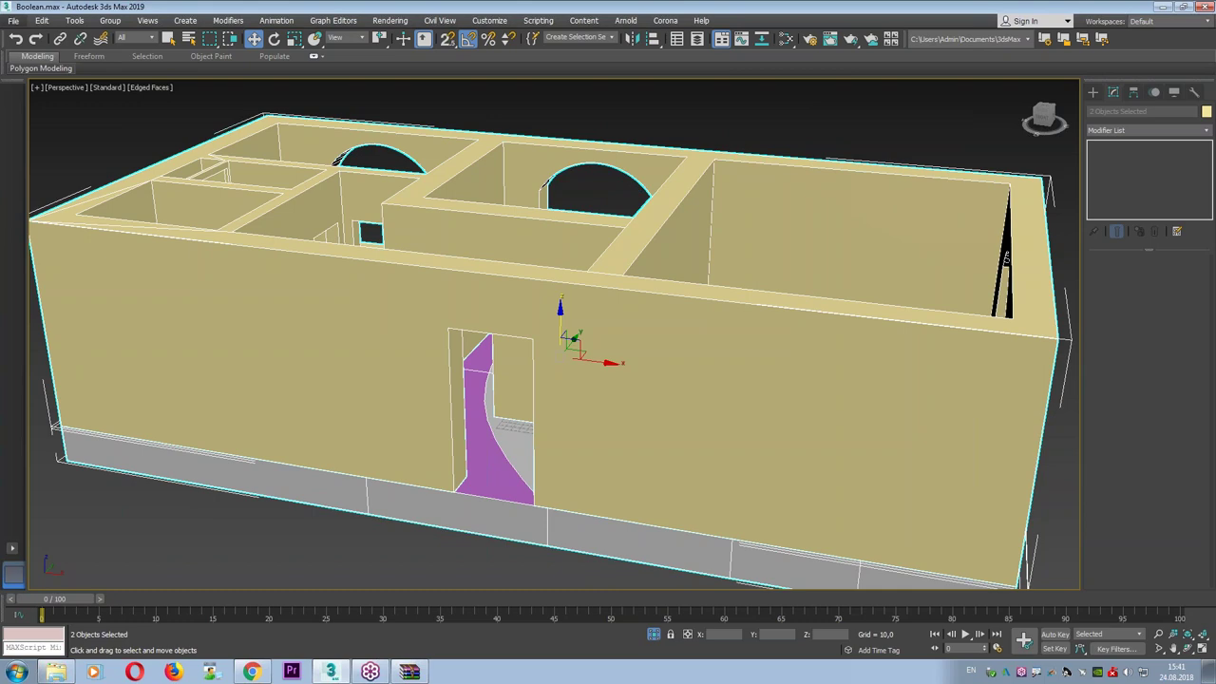
{"action": "scroll", "coordinate": [425, 210], "scroll_direction": "up", "scroll_amount": 5}
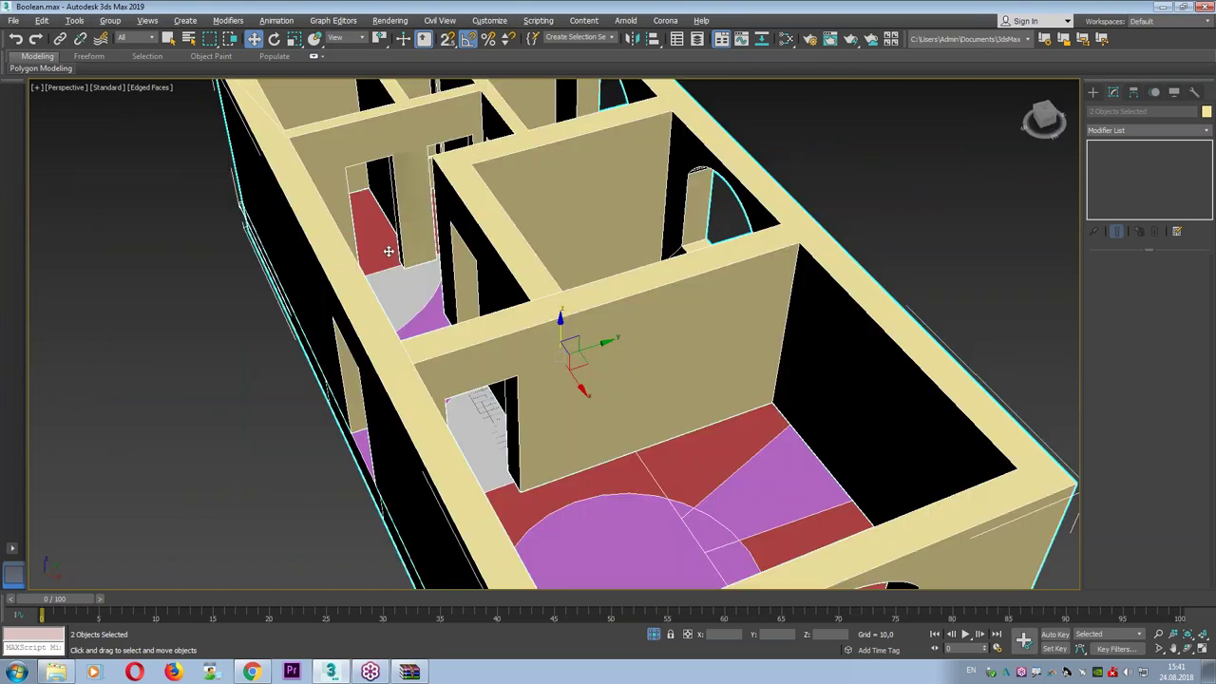
{"action": "middle_click_drag", "start_coordinate": [426, 210], "coordinate": [320, 248], "text": "alt"}
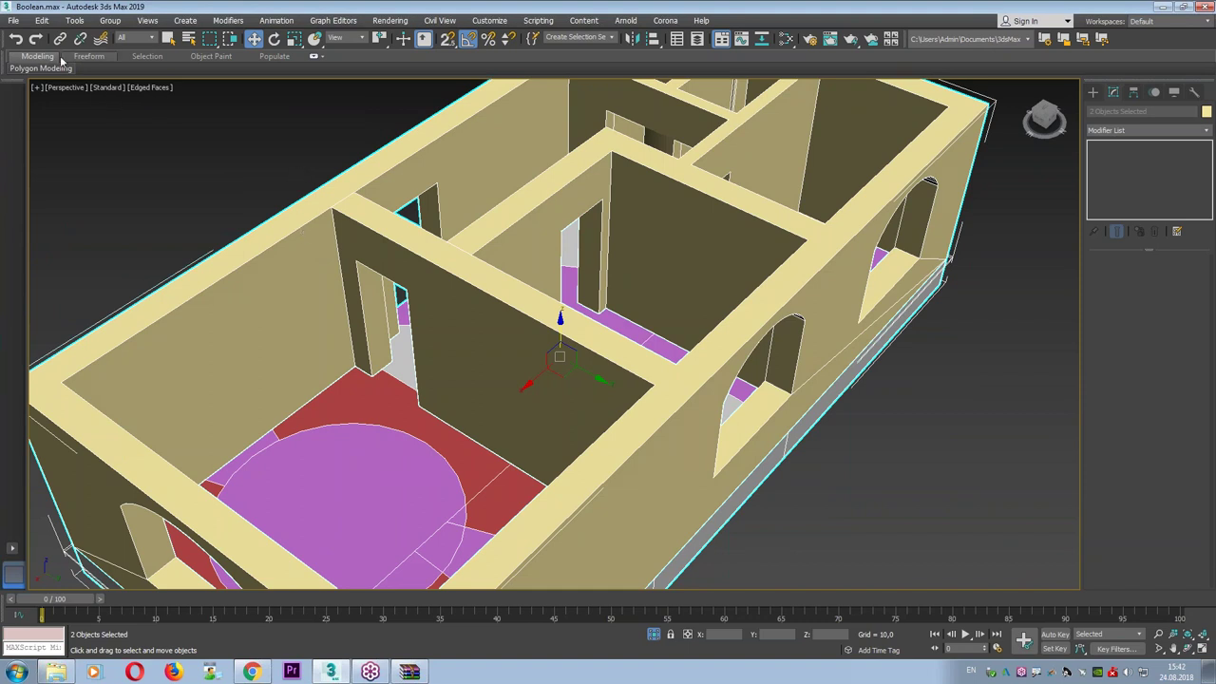
{"action": "left_click", "coordinate": [15, 21]}
{"action": "left_click", "coordinate": [26, 57]}
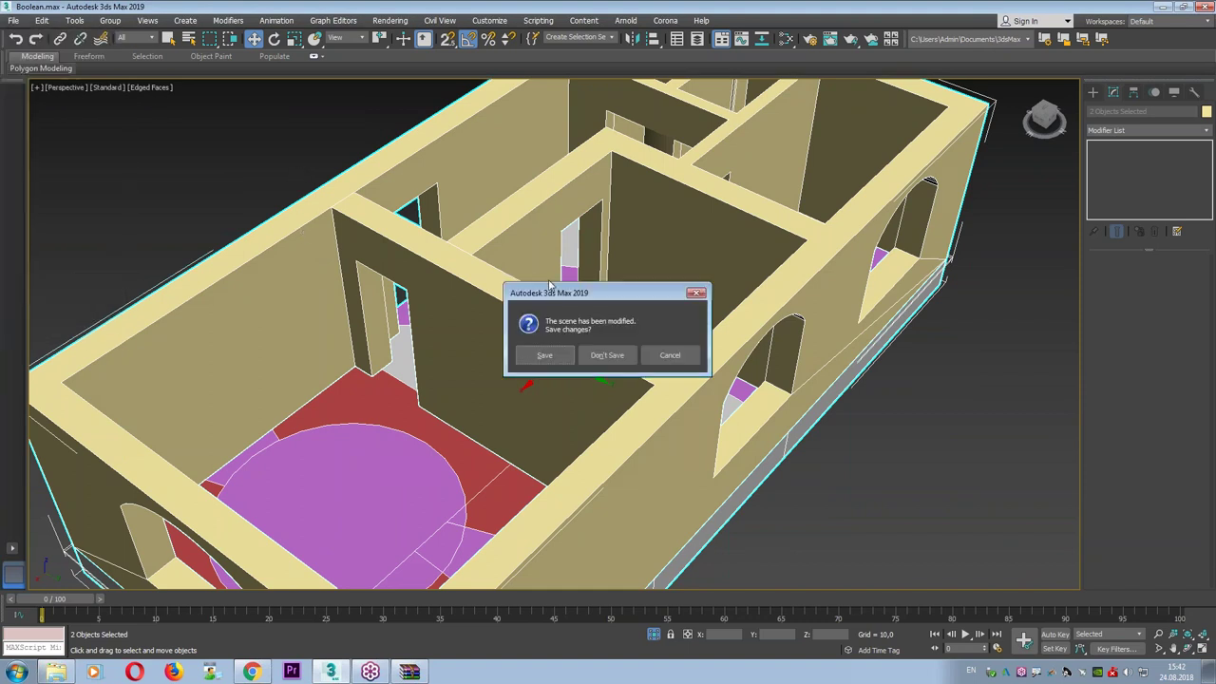
Discard changes, reset to an empty scene, and open the building photo in the viewer.
{"action": "left_click", "coordinate": [608, 353]}
{"action": "key", "text": "Return"}
{"action": "key", "text": "ctrl+o"}
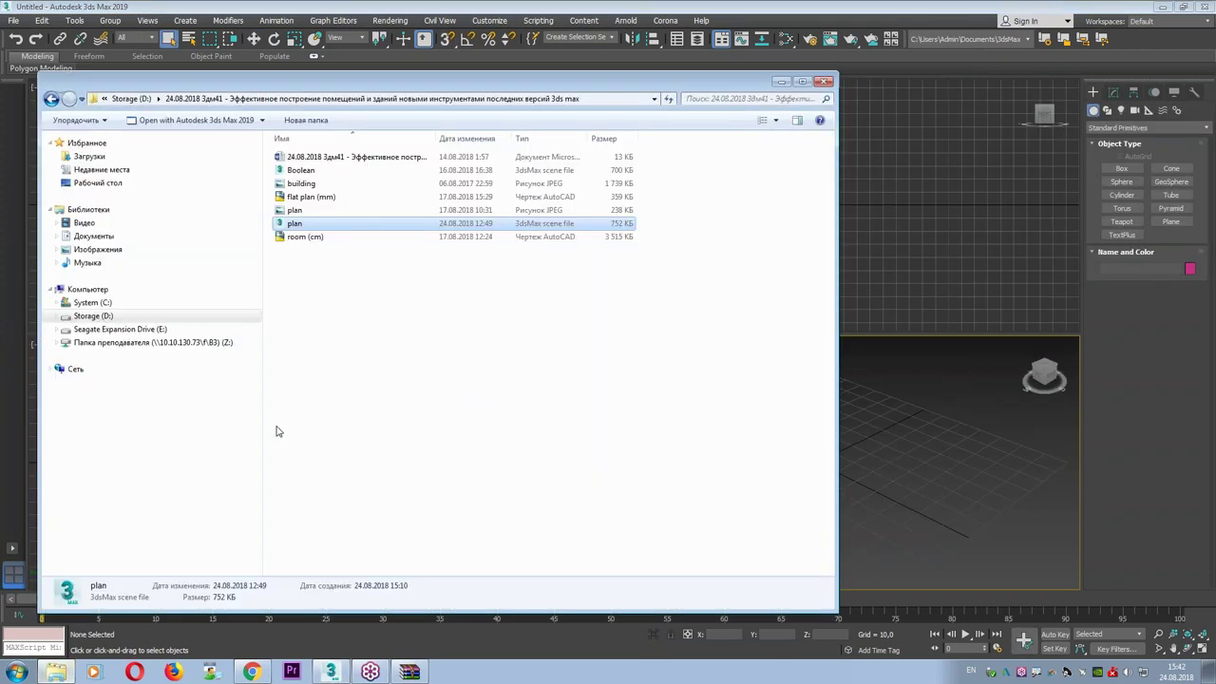
{"action": "double_click", "coordinate": [302, 183]}
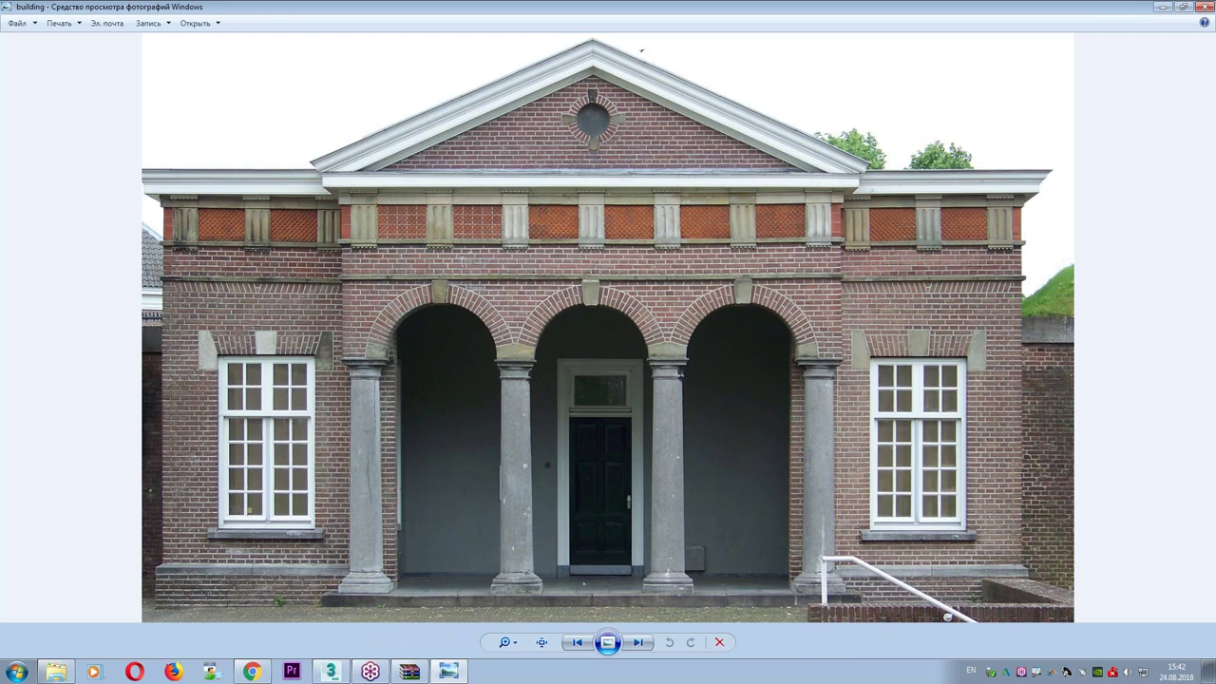
Shrink the photo viewer to a window, move it aside, and close it.
{"action": "mouse_move", "coordinate": [136, 38]}
{"action": "left_mouse_down"}
{"action": "mouse_move", "coordinate": [863, 33]}
{"action": "mouse_move", "coordinate": [1036, 376]}
{"action": "mouse_move", "coordinate": [637, 592]}
{"action": "mouse_move", "coordinate": [62, 441]}
{"action": "mouse_move", "coordinate": [57, 84]}
{"action": "left_mouse_up"}
{"action": "key", "text": "Escape"}
{"action": "left_click", "coordinate": [1183, 7]}
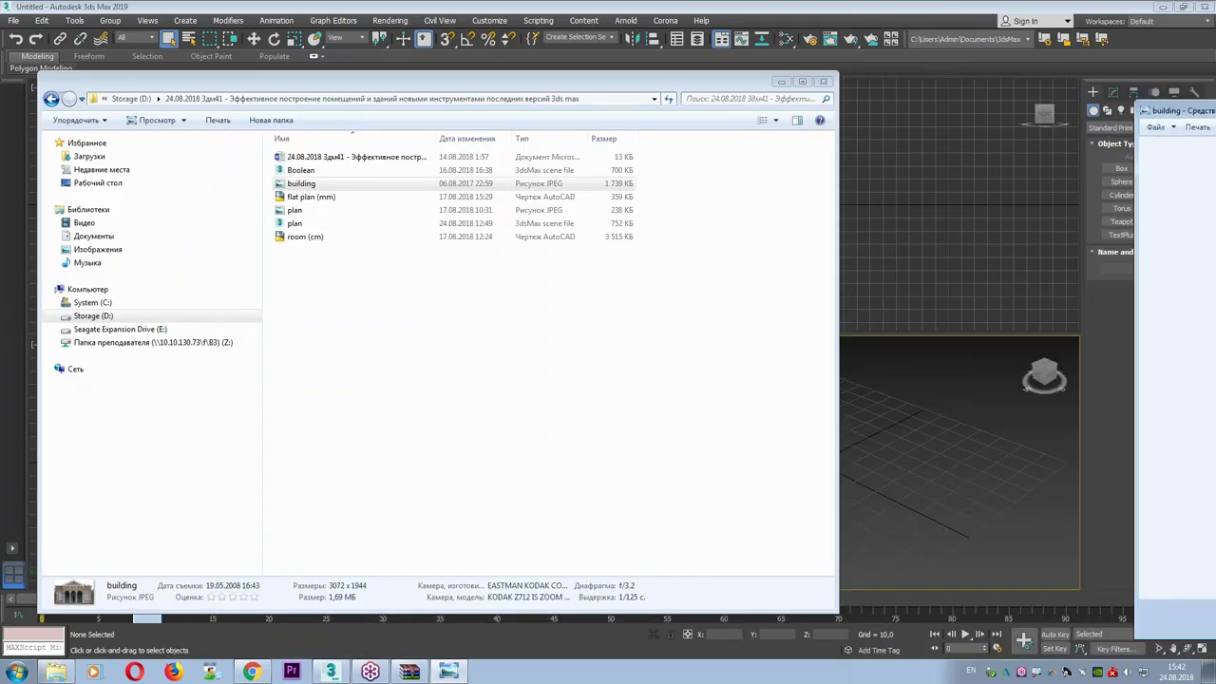
{"action": "left_click_drag", "start_coordinate": [1164, 111], "coordinate": [746, 118]}
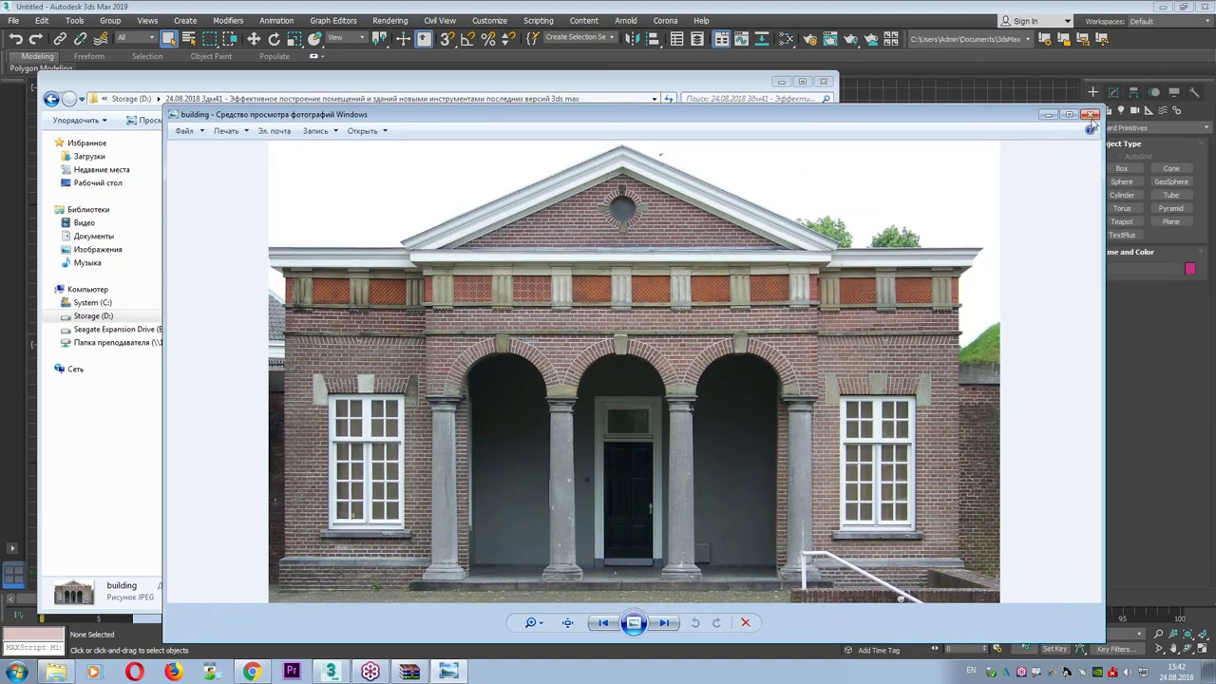
{"action": "left_click", "coordinate": [1093, 116]}
{"action": "left_click", "coordinate": [1175, 221]}
Draw a plane in the Front view and check the photo's dimensions in the file window.
{"action": "left_click_drag", "start_coordinate": [982, 104], "coordinate": [635, 306]}
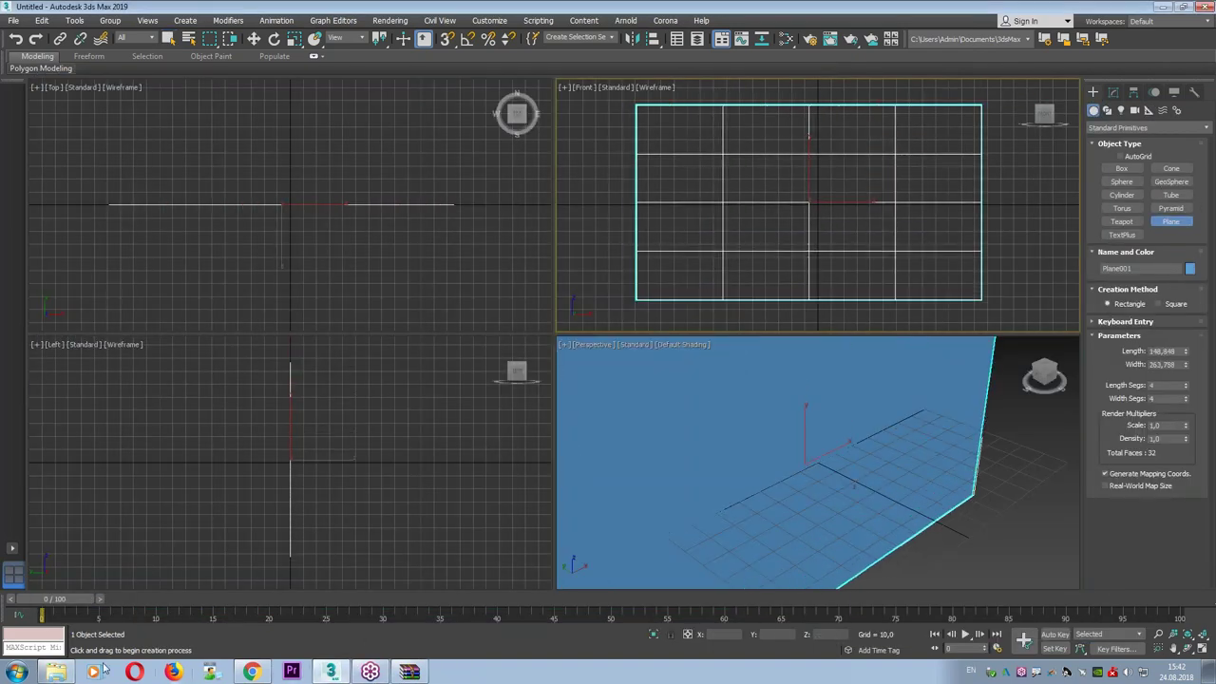
{"action": "left_click", "coordinate": [55, 671]}
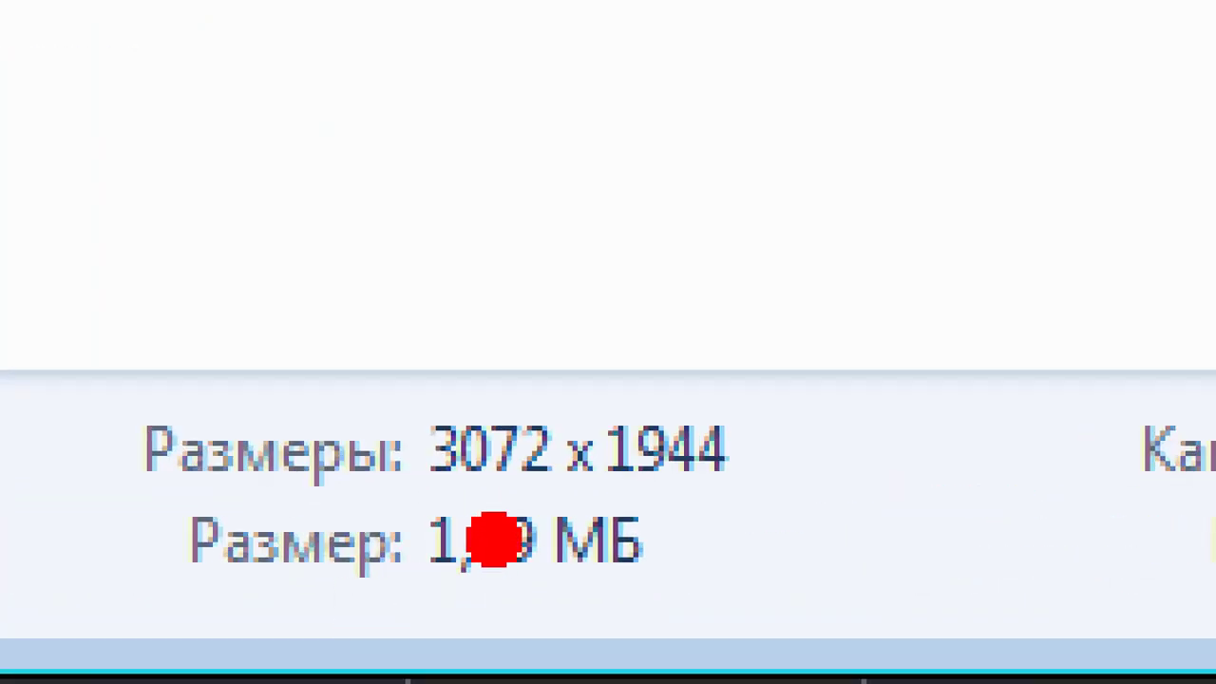
{"action": "left_click_drag", "start_coordinate": [330, 597], "coordinate": [308, 569]}
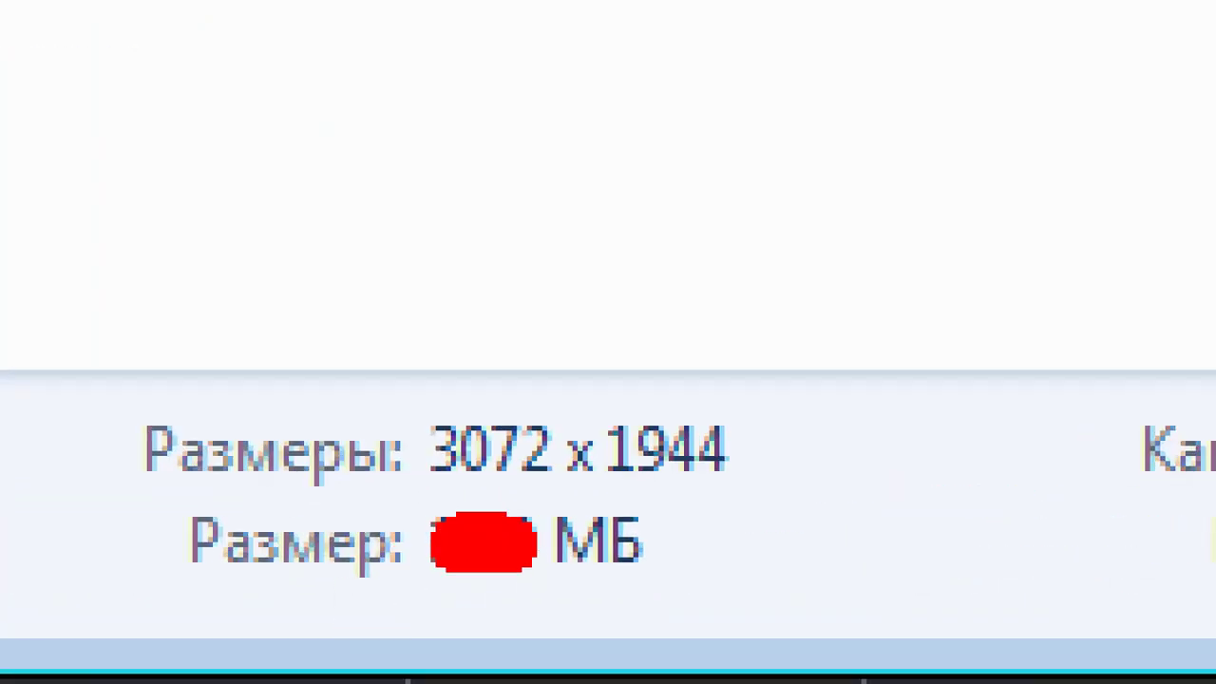
{"action": "left_click_drag", "start_coordinate": [251, 321], "coordinate": [427, 542]}
{"action": "left_click", "coordinate": [475, 448]}
{"action": "key", "text": "Escape"}
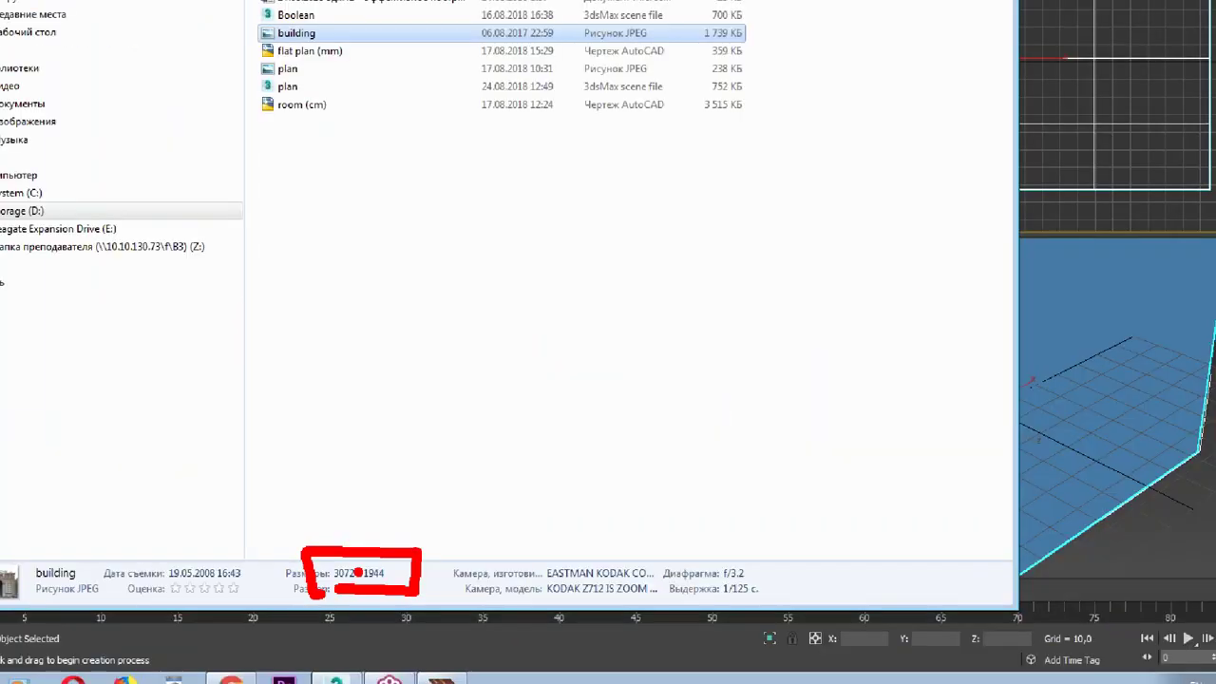
Set the plane's Length to 1944 and Width to 3072.
{"action": "left_click", "coordinate": [1167, 351]}
{"action": "double_click", "coordinate": [1167, 351]}
{"action": "type", "text": "1944"}
{"action": "key", "text": "Return"}
{"action": "key", "text": "Tab"}
{"action": "type", "text": "3072"}
{"action": "key", "text": "Return"}
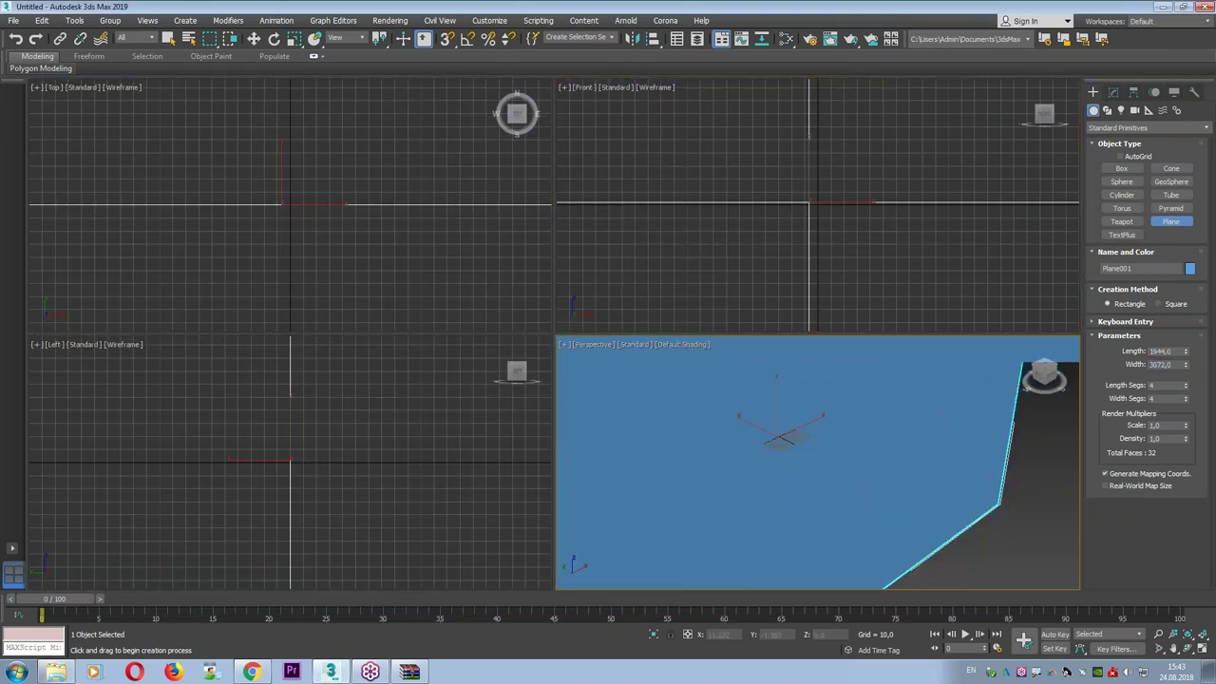
{"action": "scroll", "coordinate": [796, 422], "scroll_direction": "down", "scroll_amount": 5}
{"action": "scroll", "coordinate": [804, 456], "scroll_direction": "up", "scroll_amount": 1}
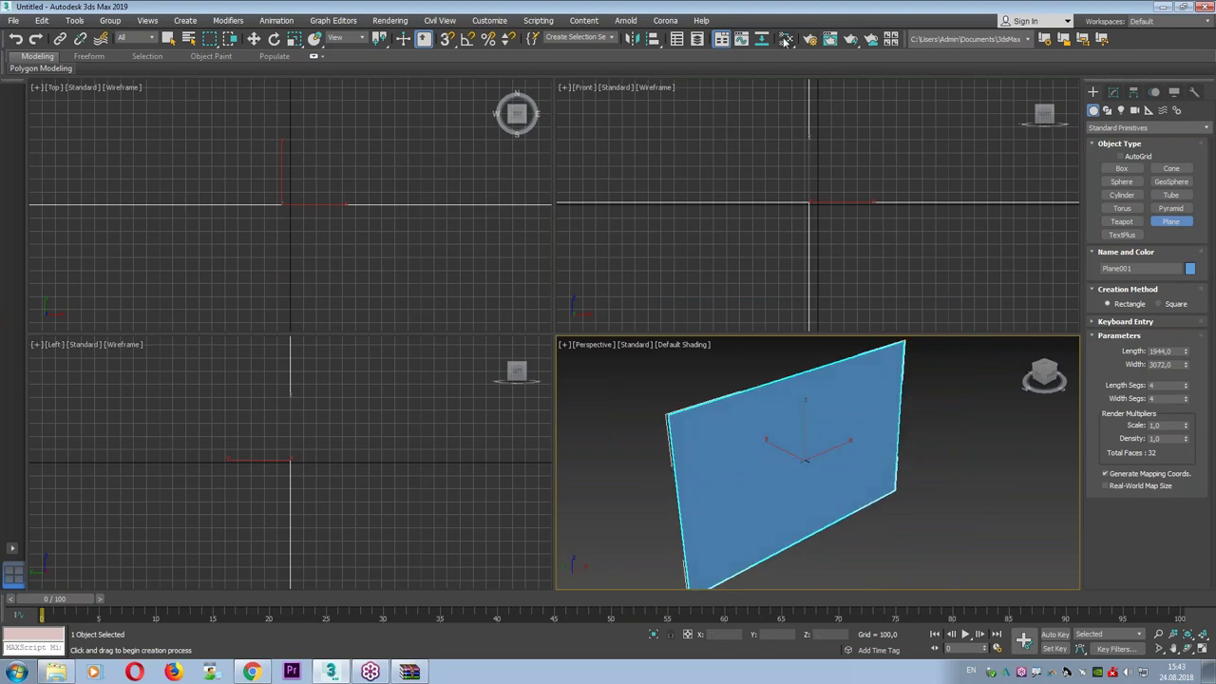
Create a Standard material in the Slate Material Editor with the building photo as its Diffuse bitmap.
{"action": "left_click", "coordinate": [785, 39]}
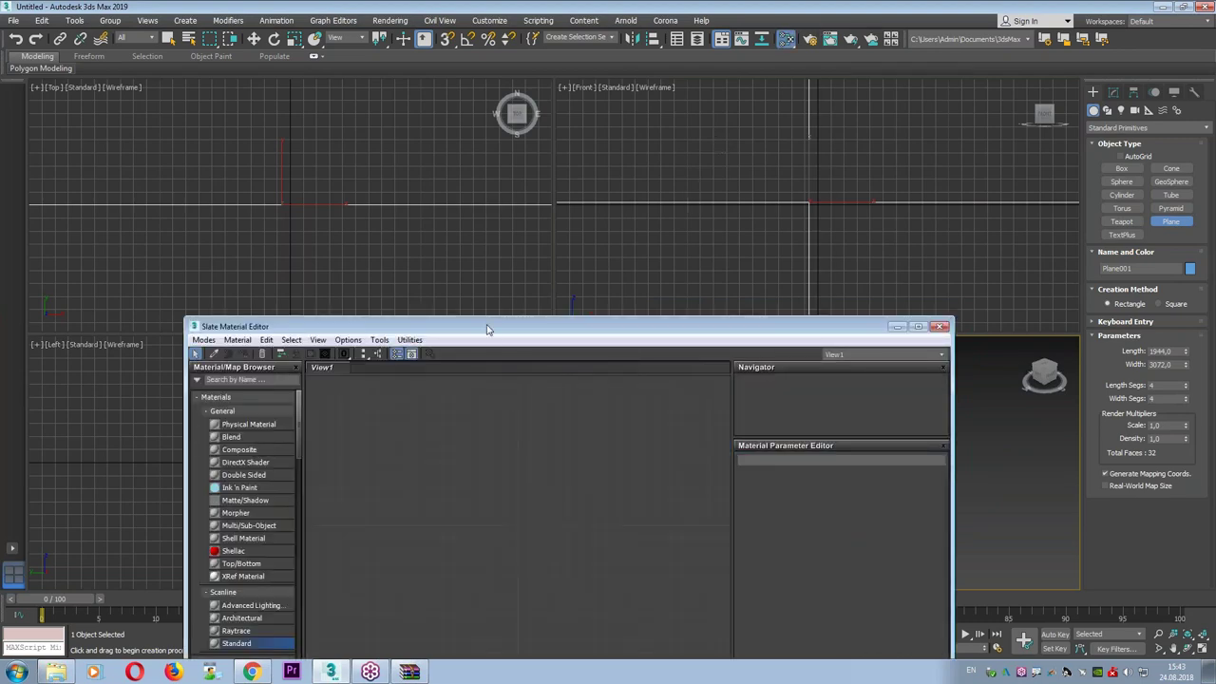
{"action": "left_click_drag", "start_coordinate": [487, 328], "coordinate": [423, 117]}
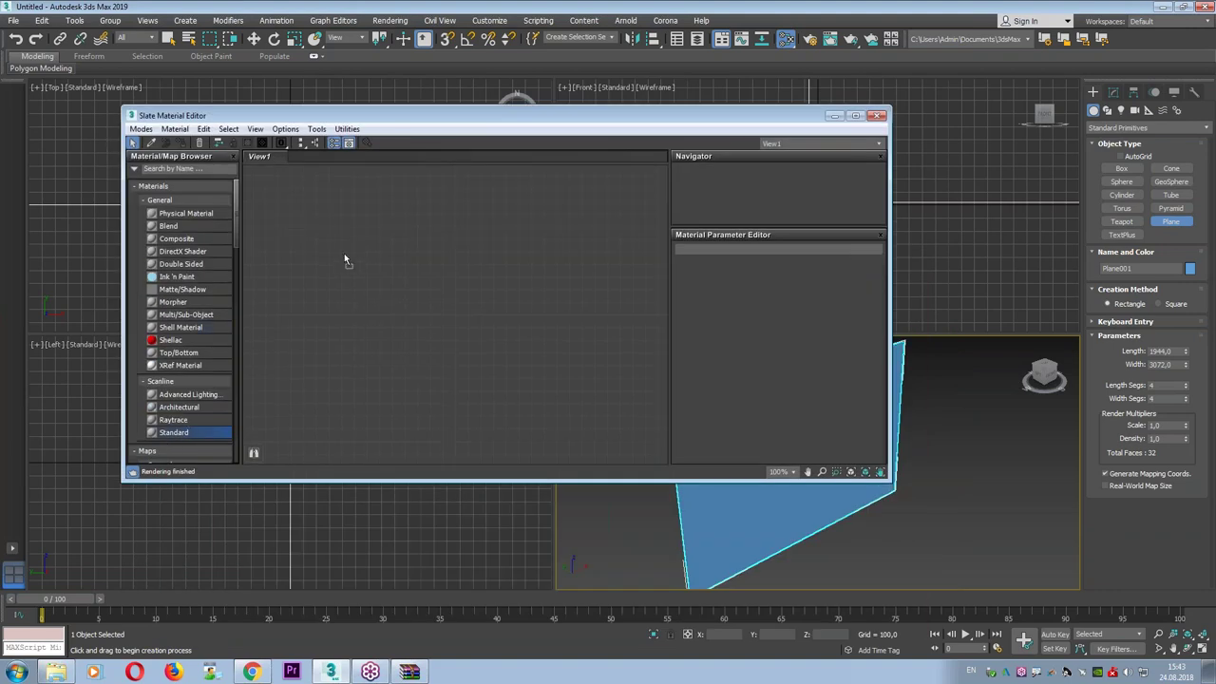
{"action": "left_click_drag", "start_coordinate": [344, 259], "coordinate": [304, 248]}
{"action": "left_click", "coordinate": [293, 285]}
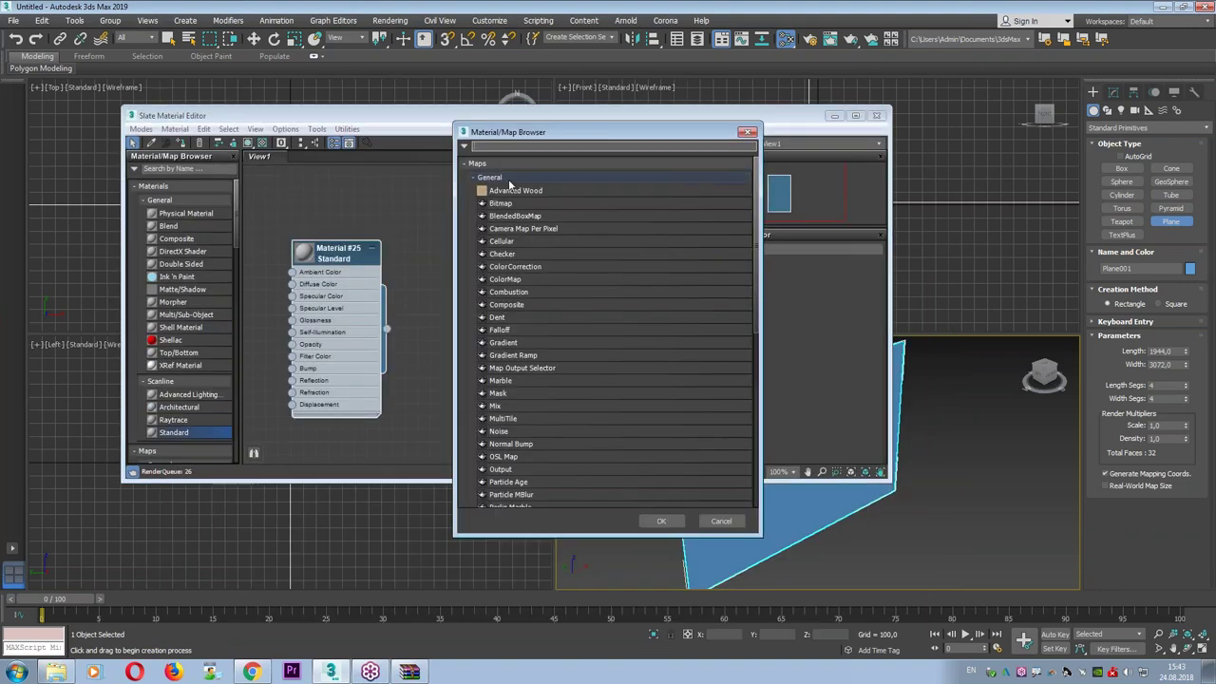
{"action": "double_click", "coordinate": [515, 201]}
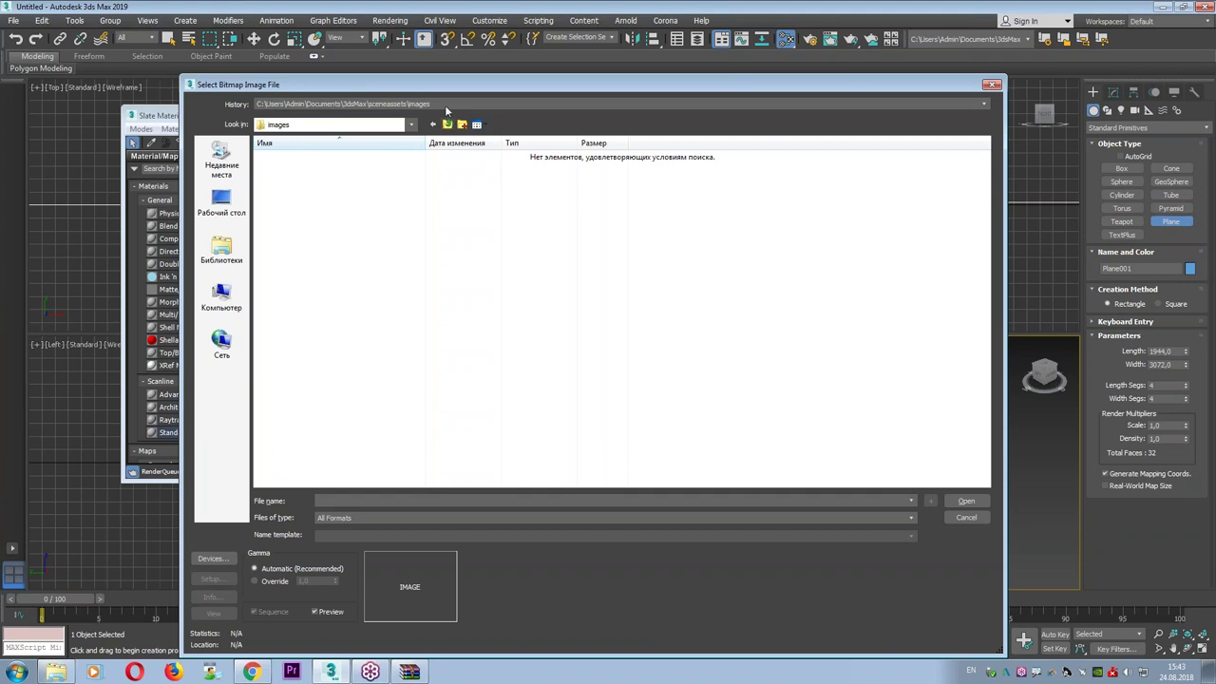
{"action": "left_click", "coordinate": [447, 104]}
{"action": "left_click", "coordinate": [418, 122]}
{"action": "left_click", "coordinate": [282, 194]}
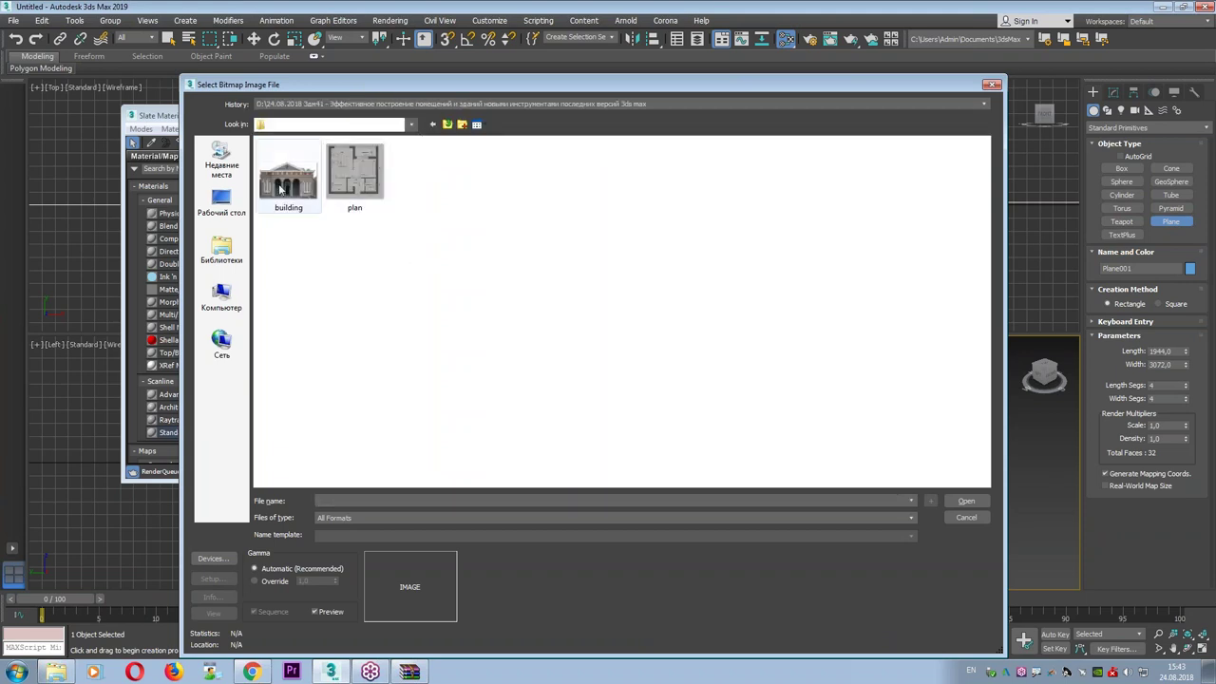
{"action": "double_click", "coordinate": [295, 185]}
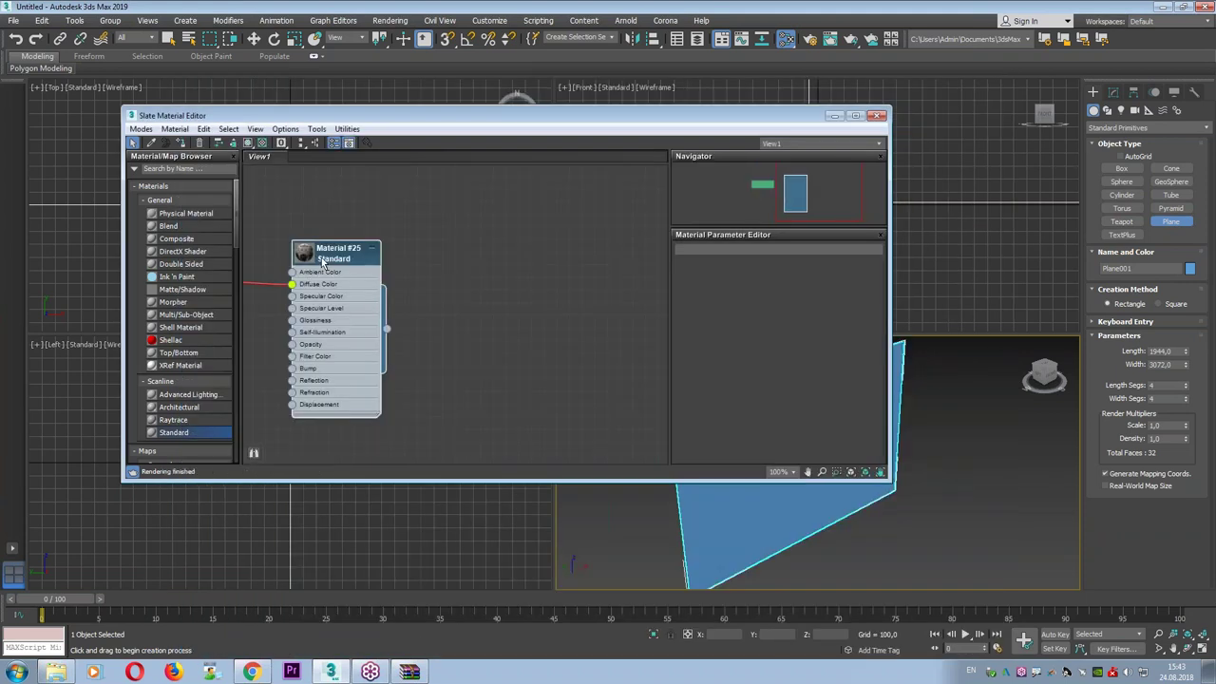
Assign the material to the plane and show its texture shaded in the viewports.
{"action": "left_click", "coordinate": [180, 143]}
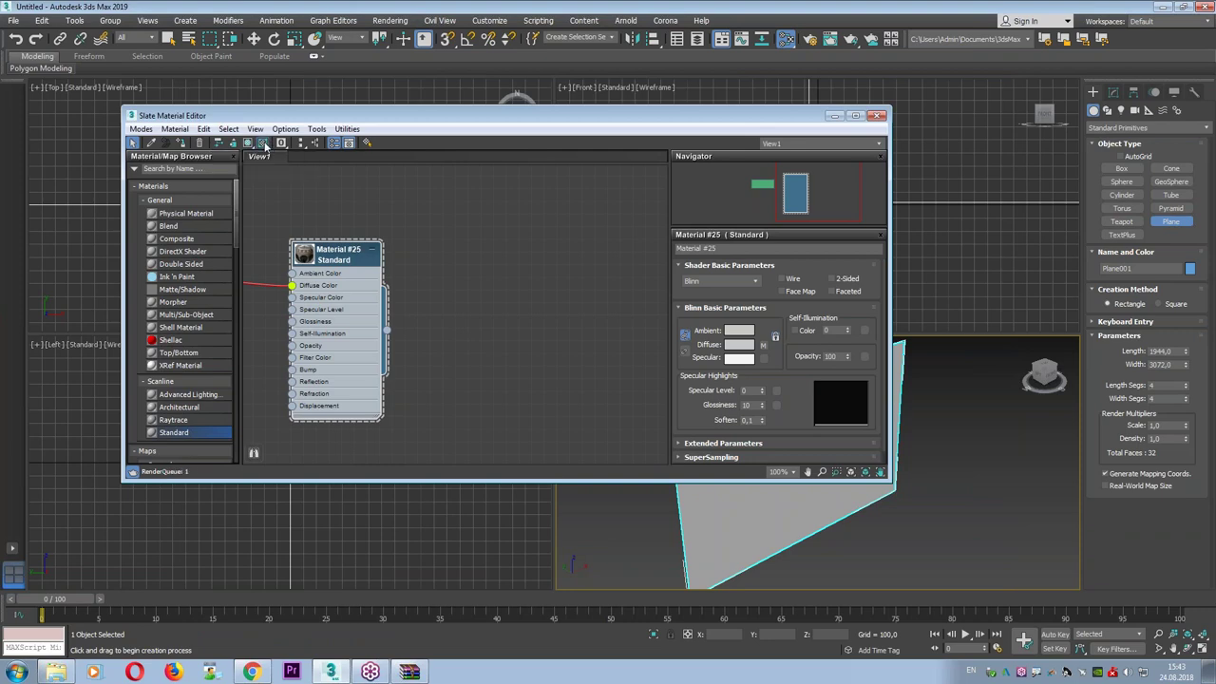
{"action": "left_click", "coordinate": [263, 143]}
{"action": "left_click", "coordinate": [875, 116]}
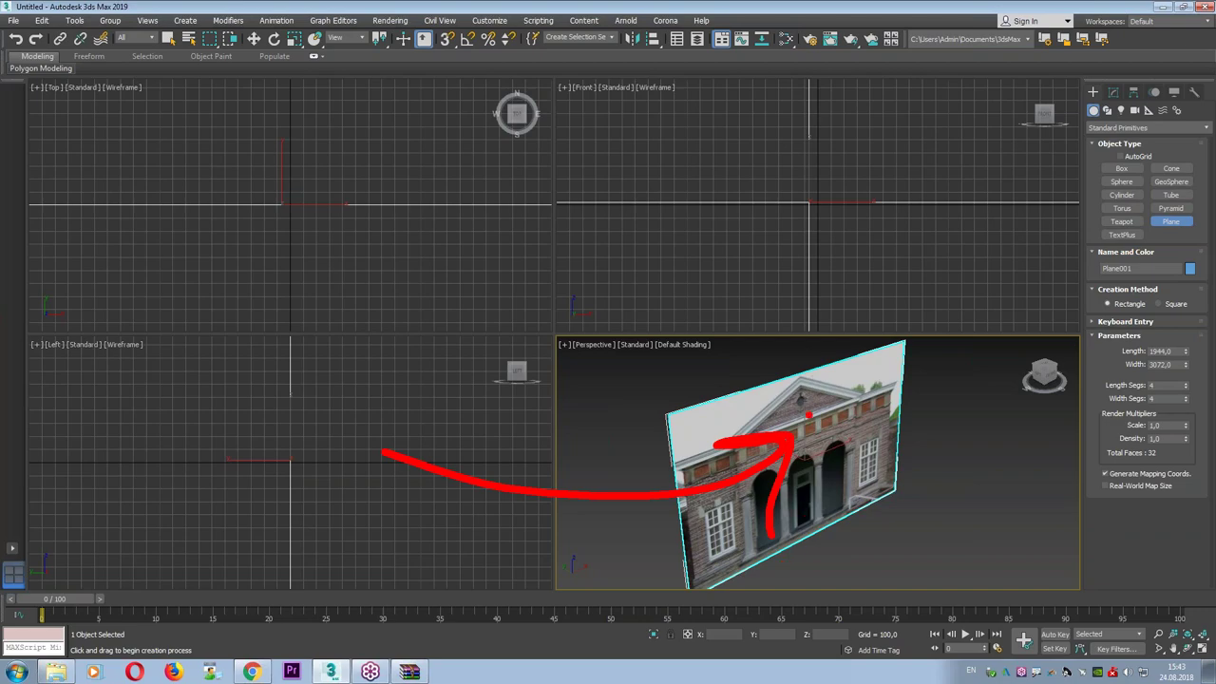
Switch the Front view to shaded display, maximize it and zoom in on the building photo.
{"action": "left_click", "coordinate": [606, 280]}
{"action": "key", "text": "F3"}
{"action": "middle_click_drag", "start_coordinate": [748, 252], "coordinate": [777, 219]}
{"action": "scroll", "coordinate": [777, 219], "scroll_direction": "up", "scroll_amount": 2}
{"action": "scroll", "coordinate": [777, 219], "scroll_direction": "up", "scroll_amount": 2}
{"action": "scroll", "coordinate": [777, 218], "scroll_direction": "up", "scroll_amount": 3}
{"action": "key", "text": "alt+w"}
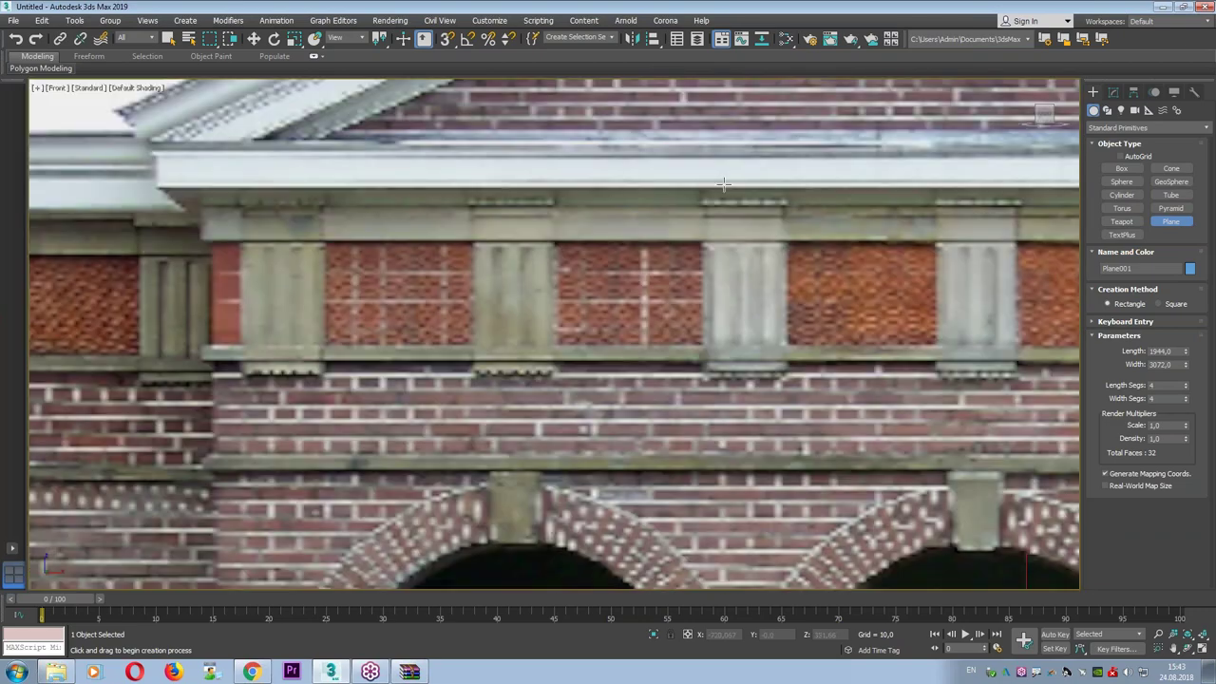
{"action": "scroll", "coordinate": [724, 190], "scroll_direction": "down", "scroll_amount": 3}
{"action": "scroll", "coordinate": [596, 387], "scroll_direction": "up", "scroll_amount": 3}
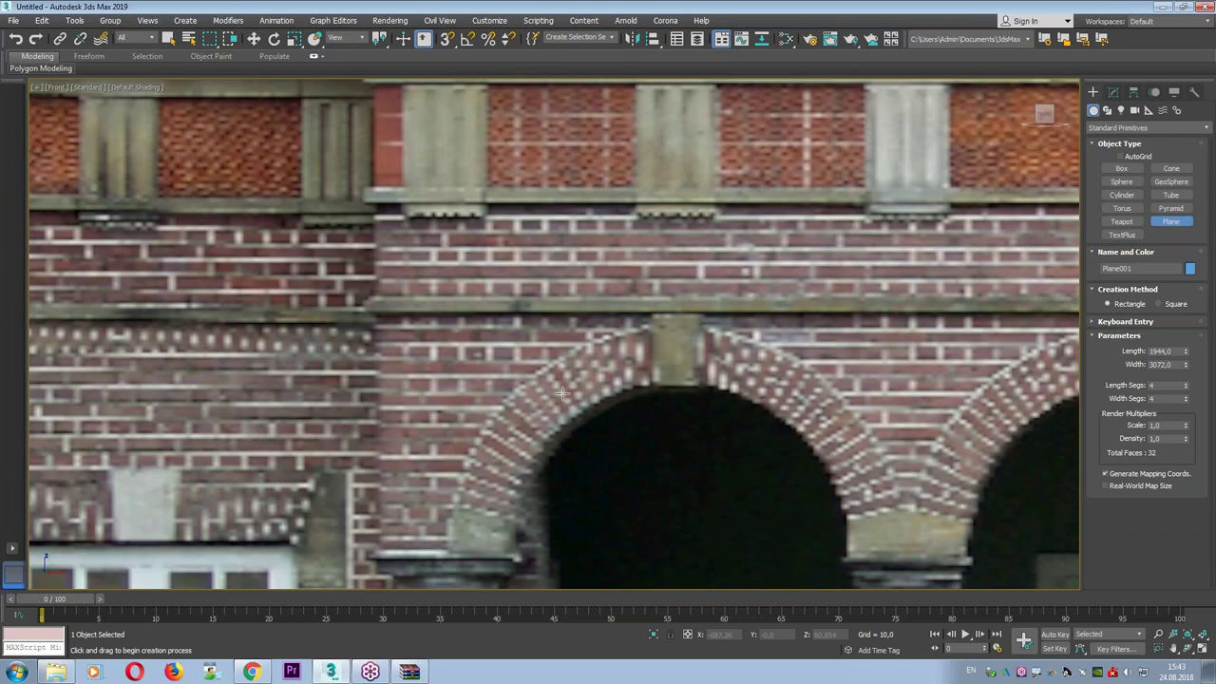
{"action": "right_click", "coordinate": [608, 408]}
{"action": "scroll", "coordinate": [433, 255], "scroll_direction": "down", "scroll_amount": 3}
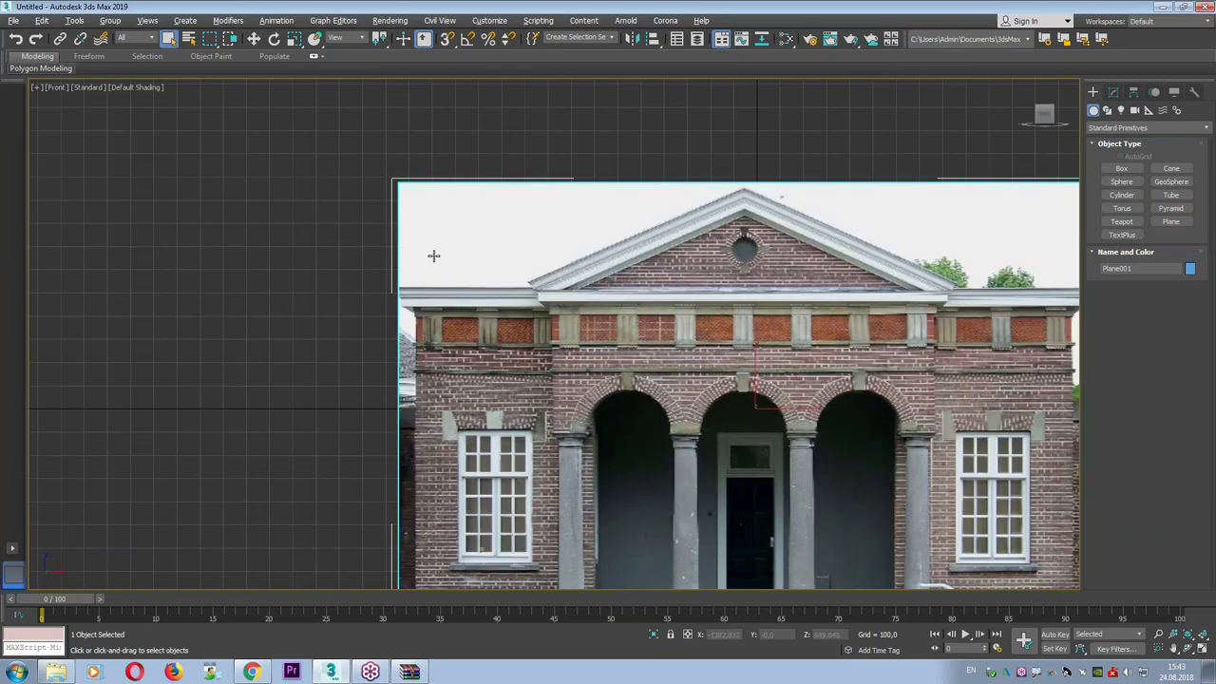
{"action": "left_click", "coordinate": [38, 88]}
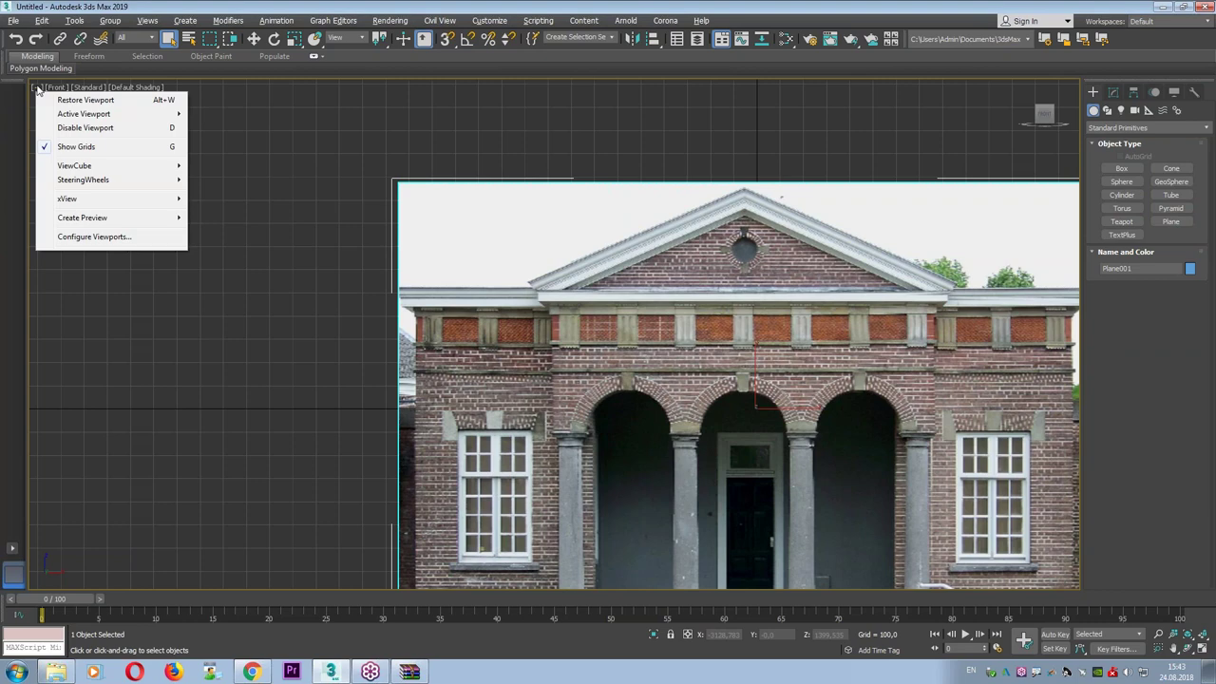
Set the viewport Texture Maps resolution to 2000 pixels in Configure Viewports.
{"action": "left_click", "coordinate": [95, 238]}
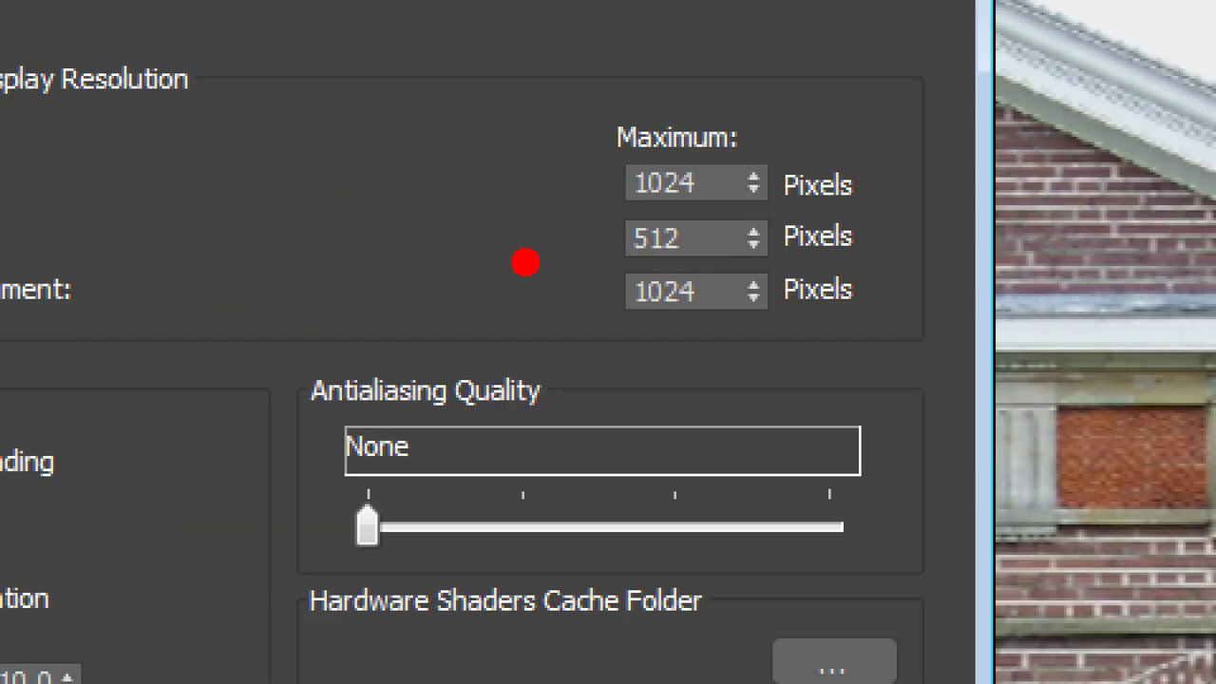
{"action": "mouse_move", "coordinate": [523, 260]}
{"action": "left_mouse_down"}
{"action": "mouse_move", "coordinate": [855, 261]}
{"action": "mouse_move", "coordinate": [518, 199]}
{"action": "mouse_move", "coordinate": [563, 302]}
{"action": "left_mouse_up"}
{"action": "left_click", "coordinate": [588, 234]}
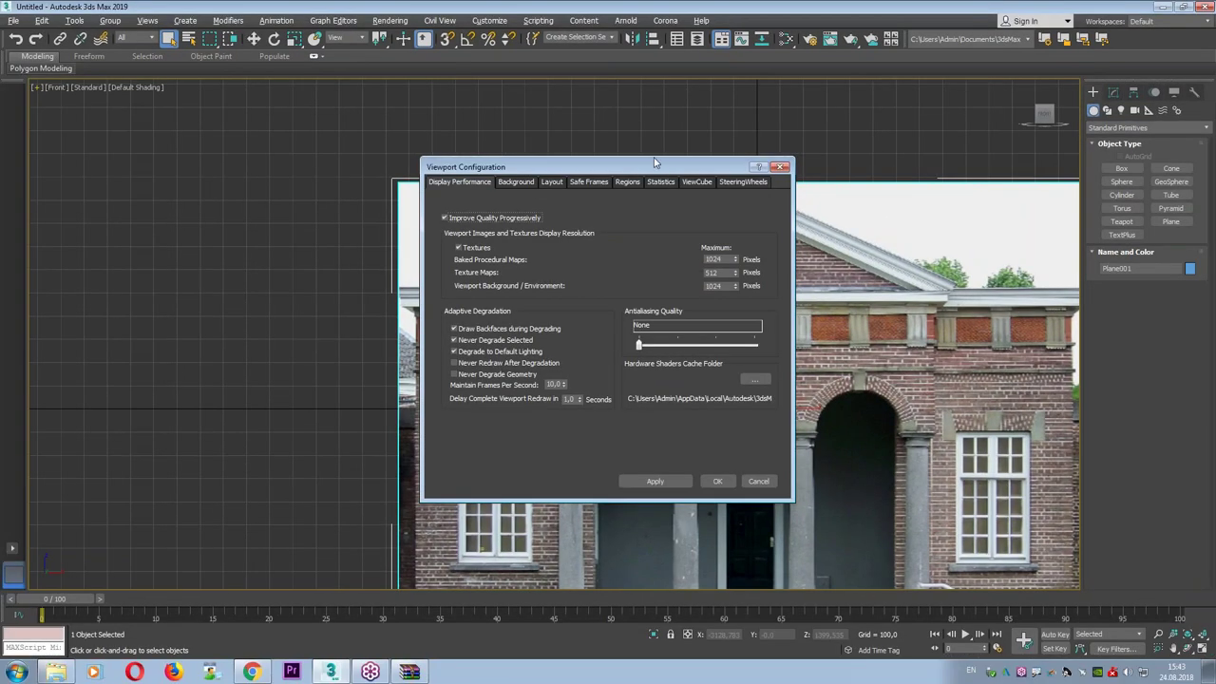
{"action": "left_click_drag", "start_coordinate": [707, 173], "coordinate": [449, 163]}
{"action": "left_click", "coordinate": [466, 261]}
{"action": "type", "text": "2000"}
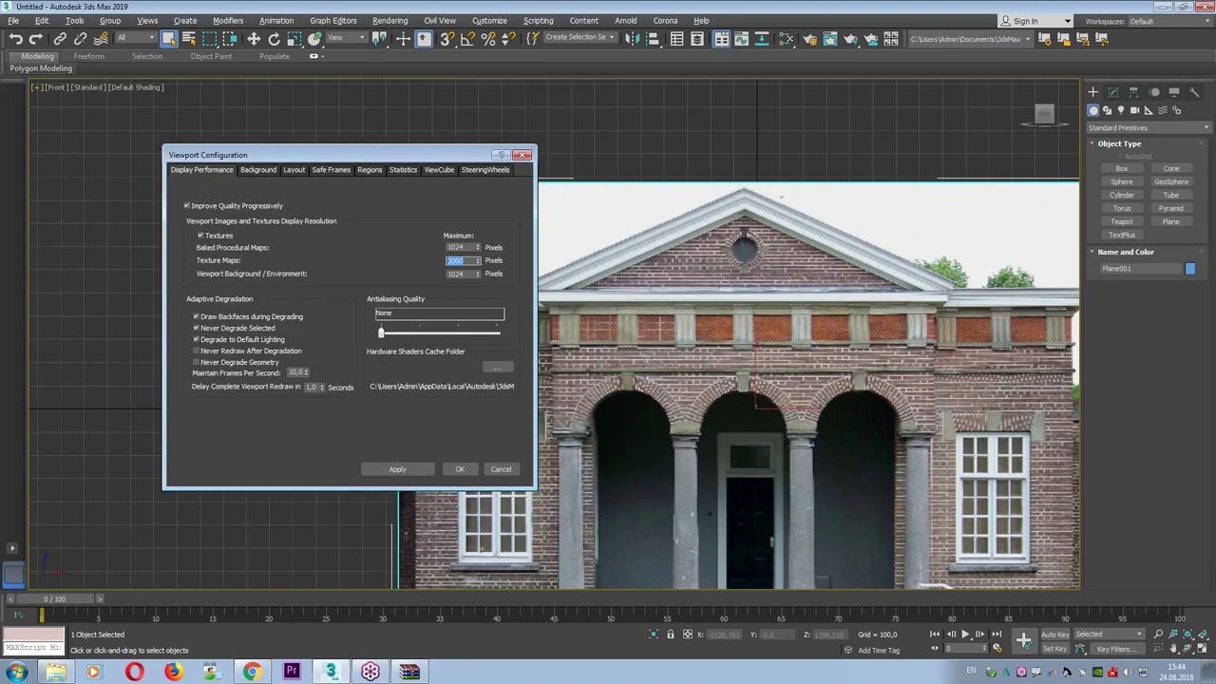
{"action": "left_click", "coordinate": [501, 469]}
{"action": "scroll", "coordinate": [487, 388], "scroll_direction": "up", "scroll_amount": 3}
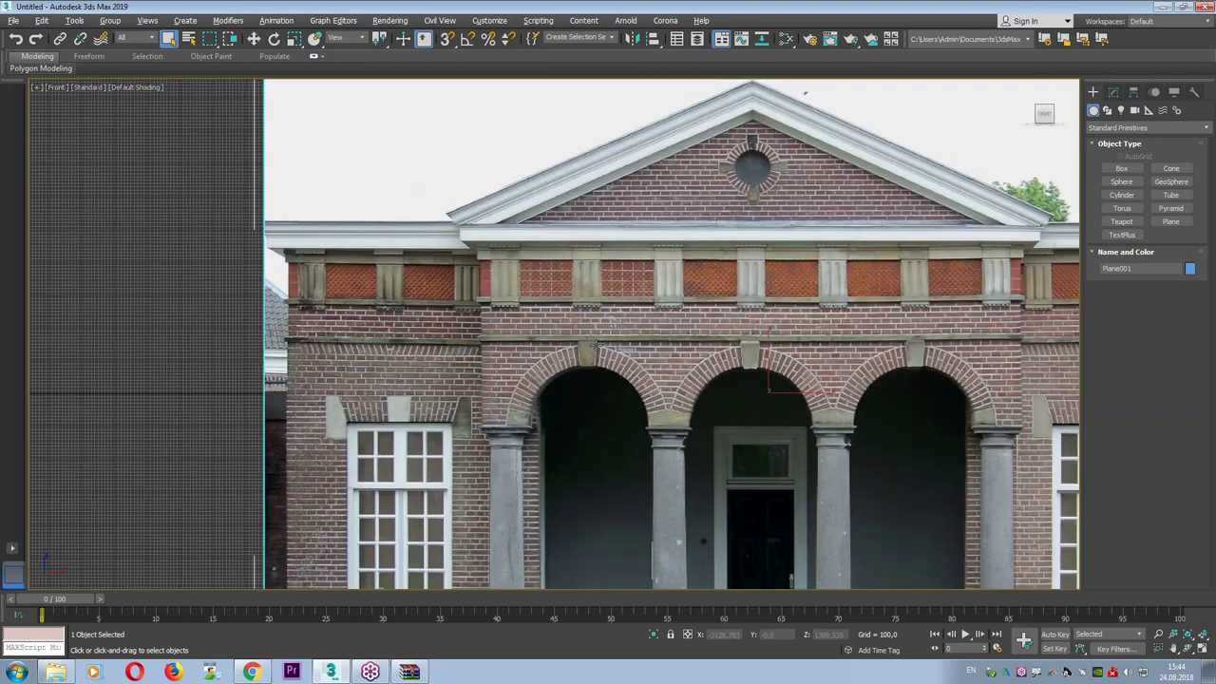
{"action": "scroll", "coordinate": [488, 387], "scroll_direction": "up", "scroll_amount": 5}
{"action": "scroll", "coordinate": [488, 387], "scroll_direction": "up", "scroll_amount": 2}
{"action": "middle_click_drag", "start_coordinate": [487, 388], "coordinate": [576, 243]}
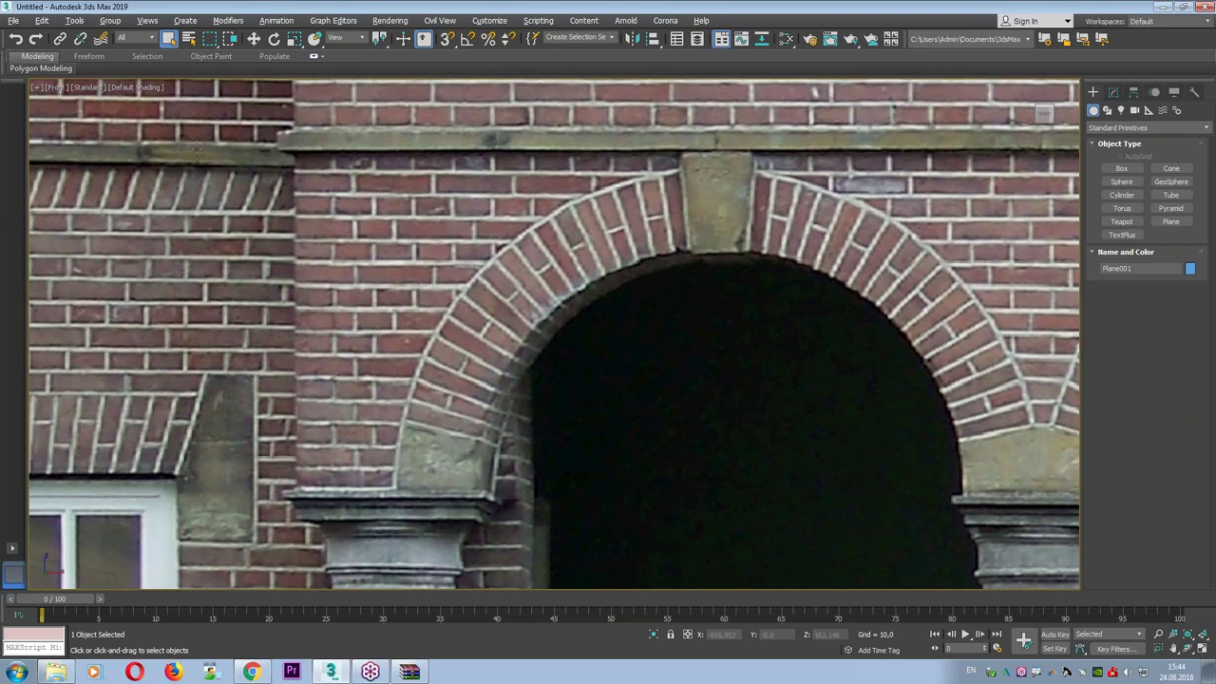
Apply a 512-pixel texture resolution for comparison.
{"action": "left_click", "coordinate": [36, 87]}
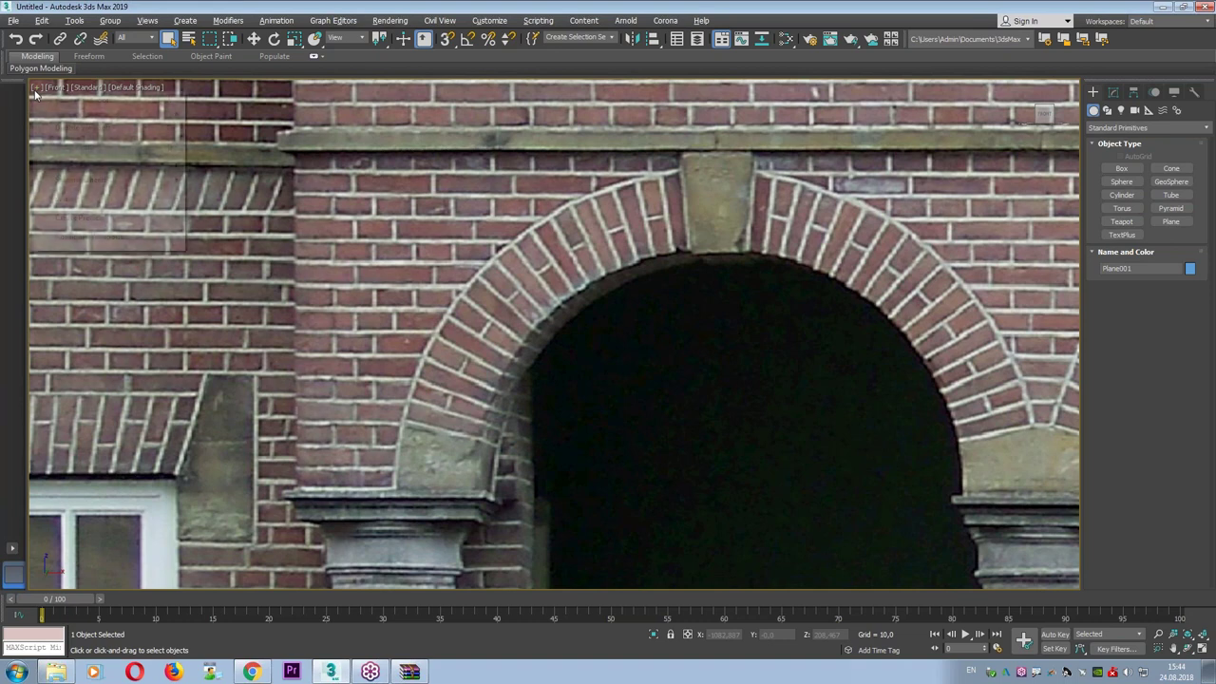
{"action": "left_click", "coordinate": [76, 238]}
{"action": "left_click_drag", "start_coordinate": [563, 167], "coordinate": [191, 71]}
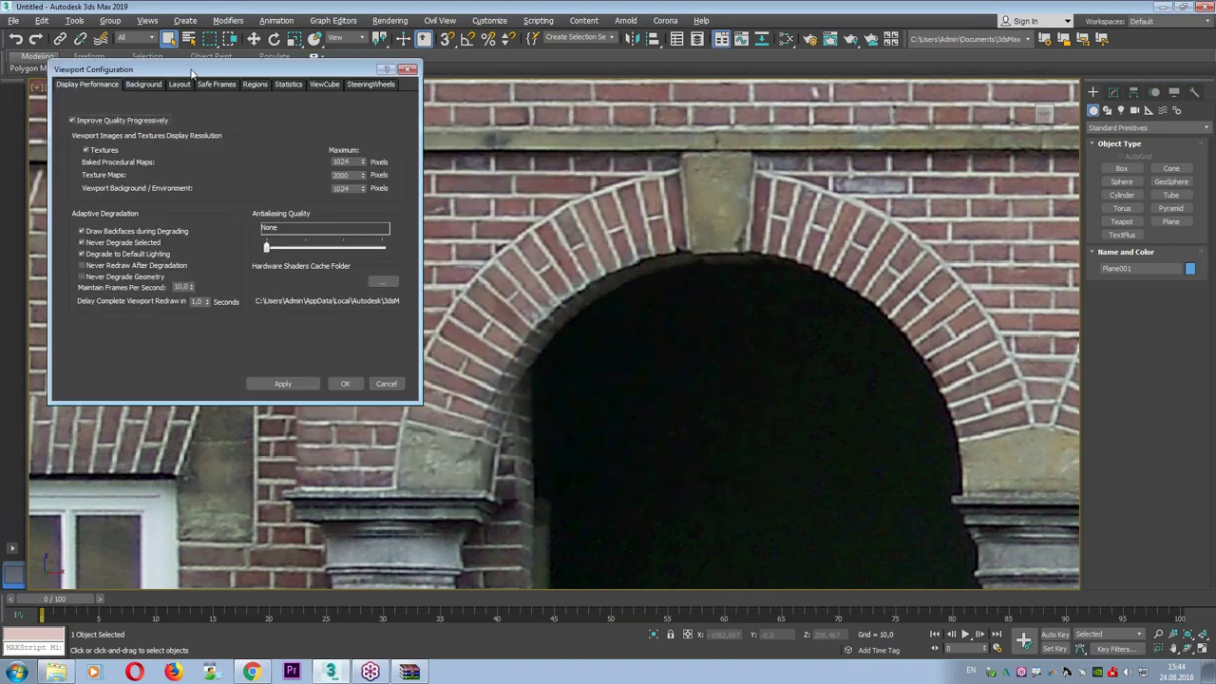
{"action": "double_click", "coordinate": [354, 177]}
{"action": "type", "text": "512"}
{"action": "left_click", "coordinate": [285, 384]}
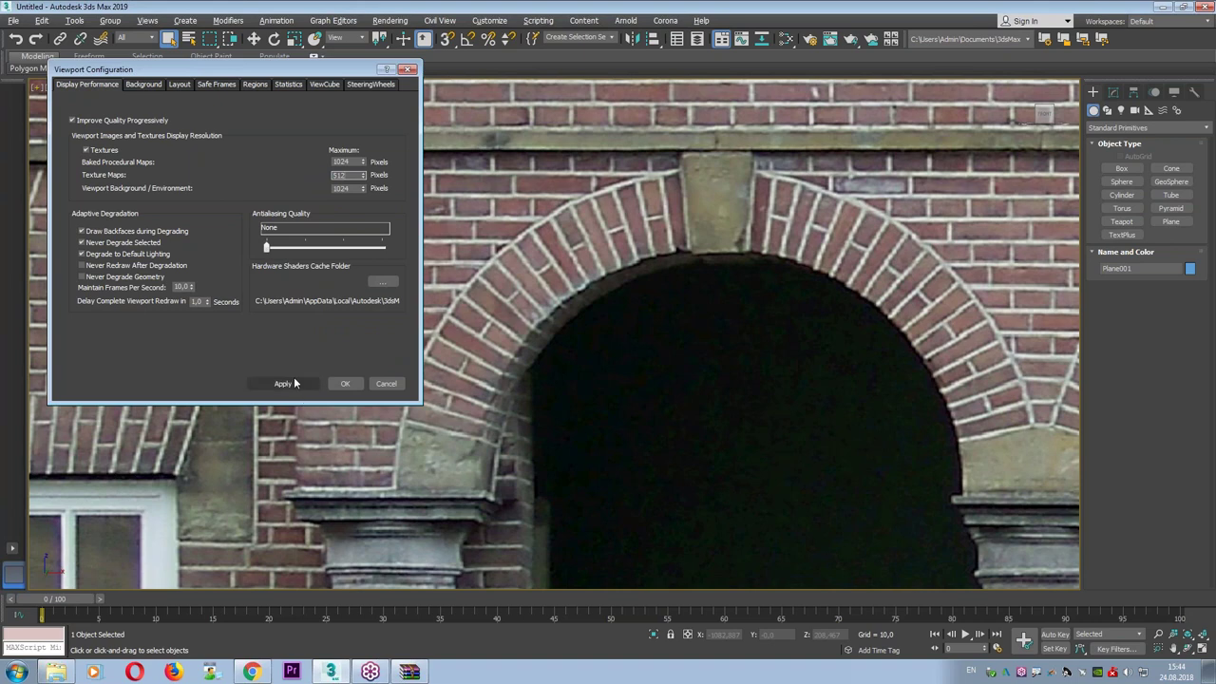
Raise the texture resolution to 3000 pixels, apply it and close the dialog.
{"action": "double_click", "coordinate": [351, 177]}
{"action": "type", "text": "3000"}
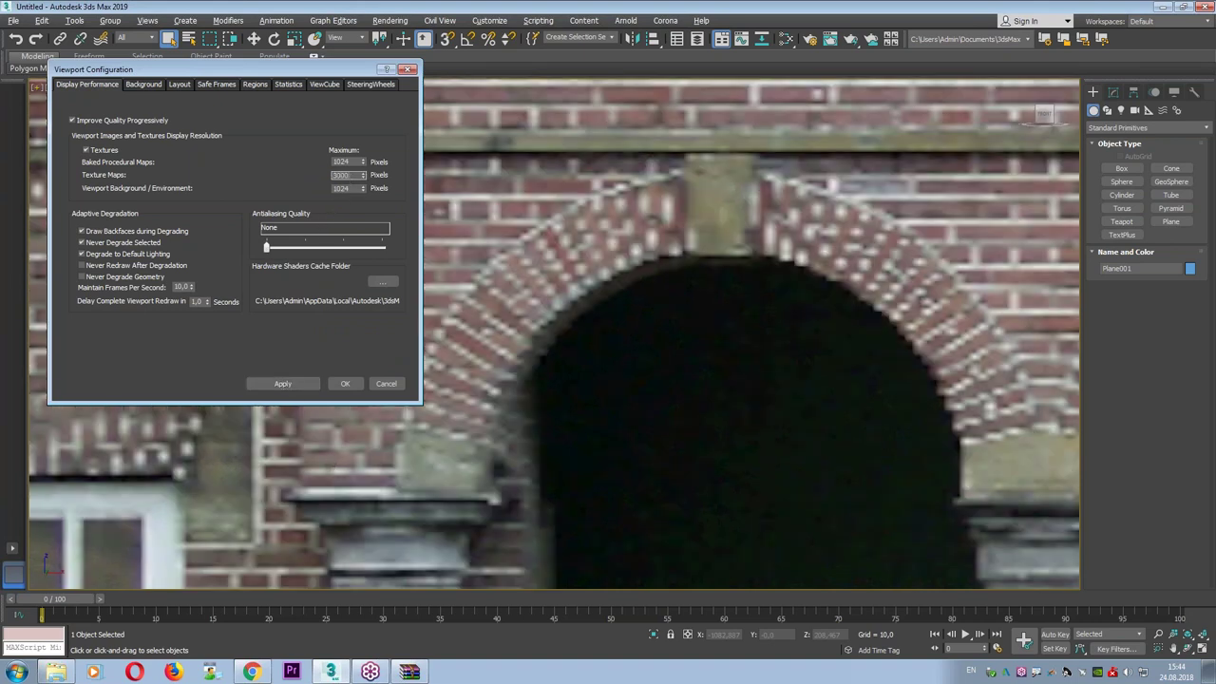
{"action": "left_click", "coordinate": [283, 383]}
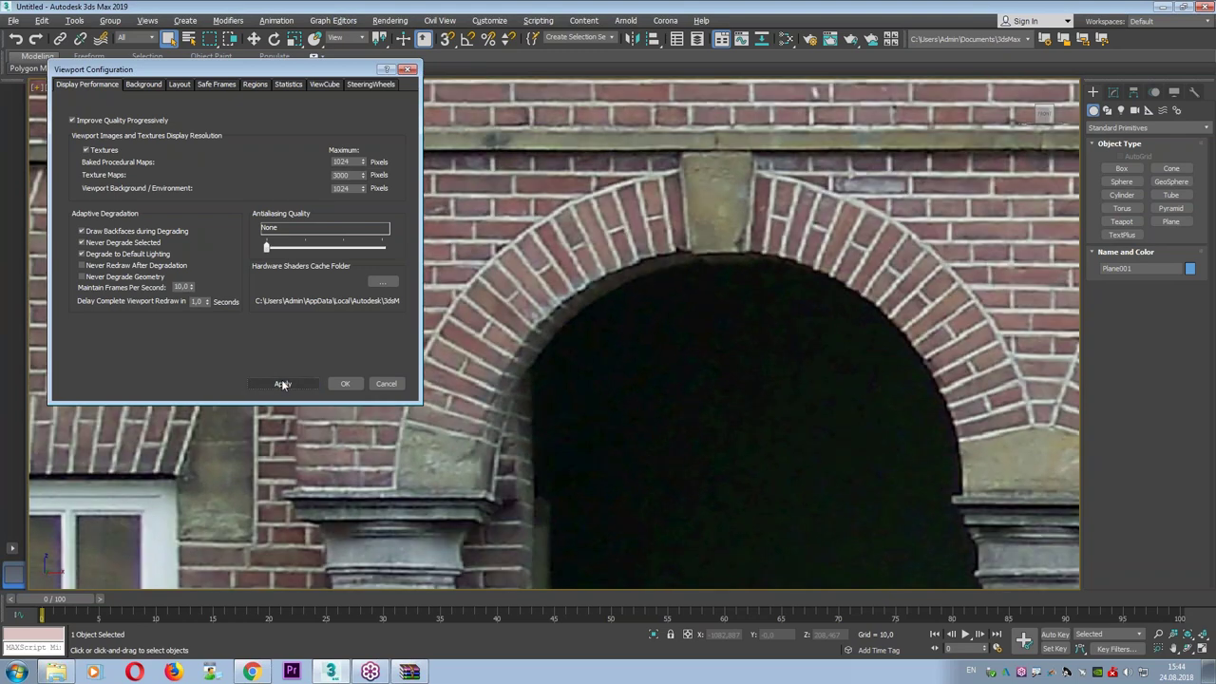
{"action": "left_click", "coordinate": [351, 387]}
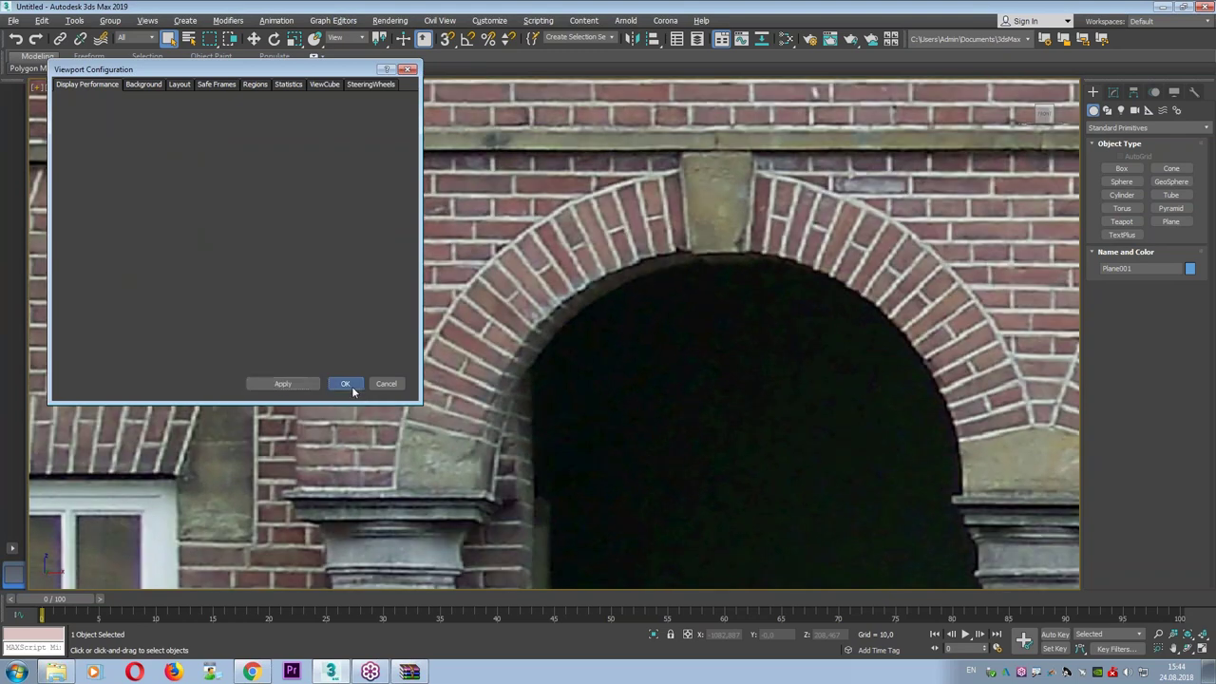
{"action": "scroll", "coordinate": [483, 360], "scroll_direction": "down", "scroll_amount": 10}
{"action": "scroll", "coordinate": [704, 310], "scroll_direction": "up", "scroll_amount": 1}
{"action": "scroll", "coordinate": [704, 310], "scroll_direction": "up", "scroll_amount": 2}
{"action": "scroll", "coordinate": [704, 309], "scroll_direction": "up", "scroll_amount": 1}
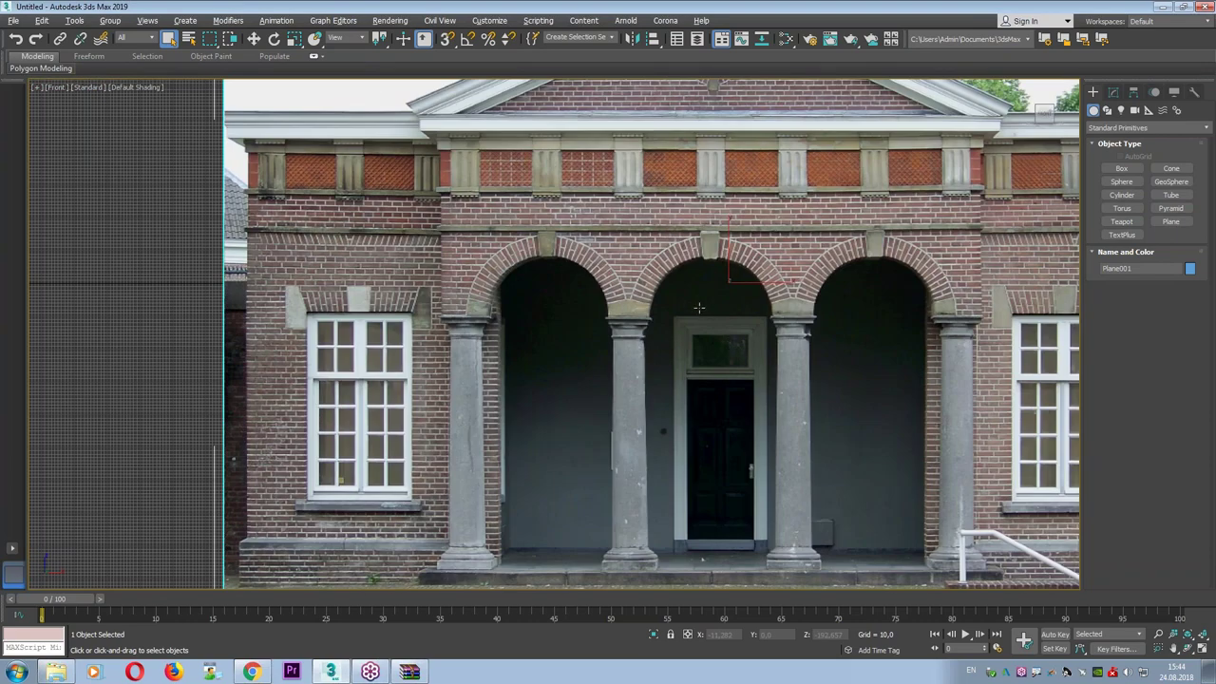
Restore the four-view layout and move the photo plane further back along Y in the Top view.
{"action": "key", "text": "z"}
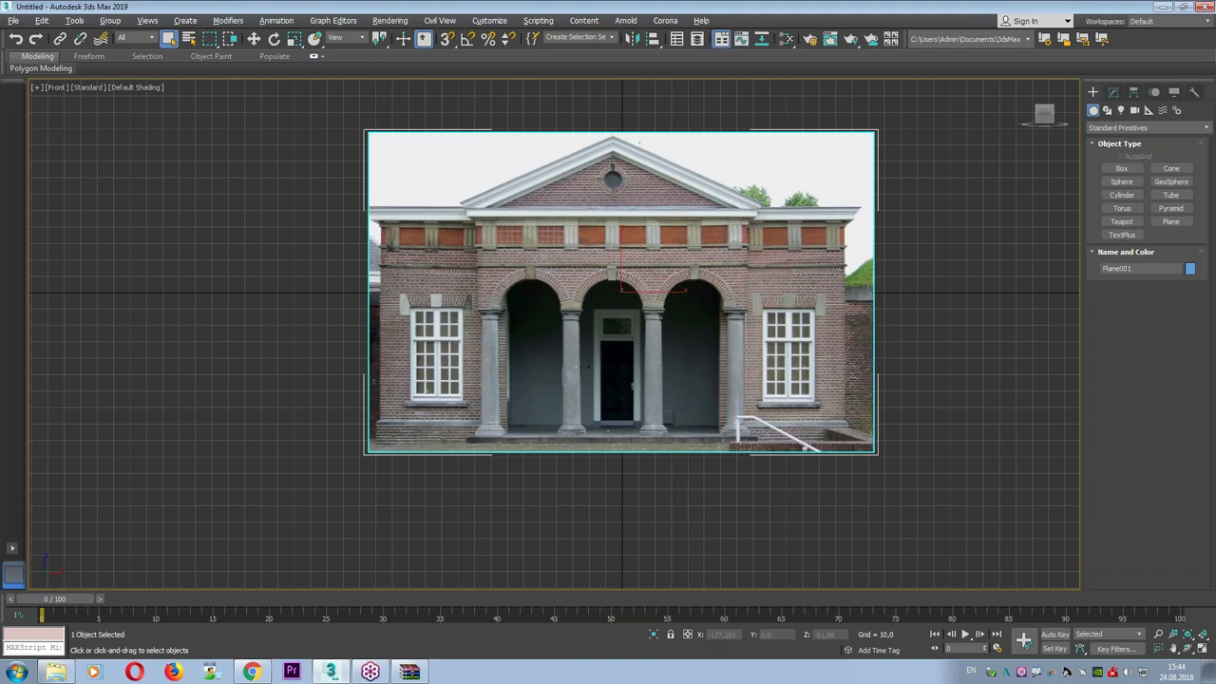
{"action": "key", "text": "alt+w"}
{"action": "left_click", "coordinate": [250, 203]}
{"action": "key", "text": "w"}
{"action": "left_click_drag", "start_coordinate": [287, 185], "coordinate": [287, 128]}
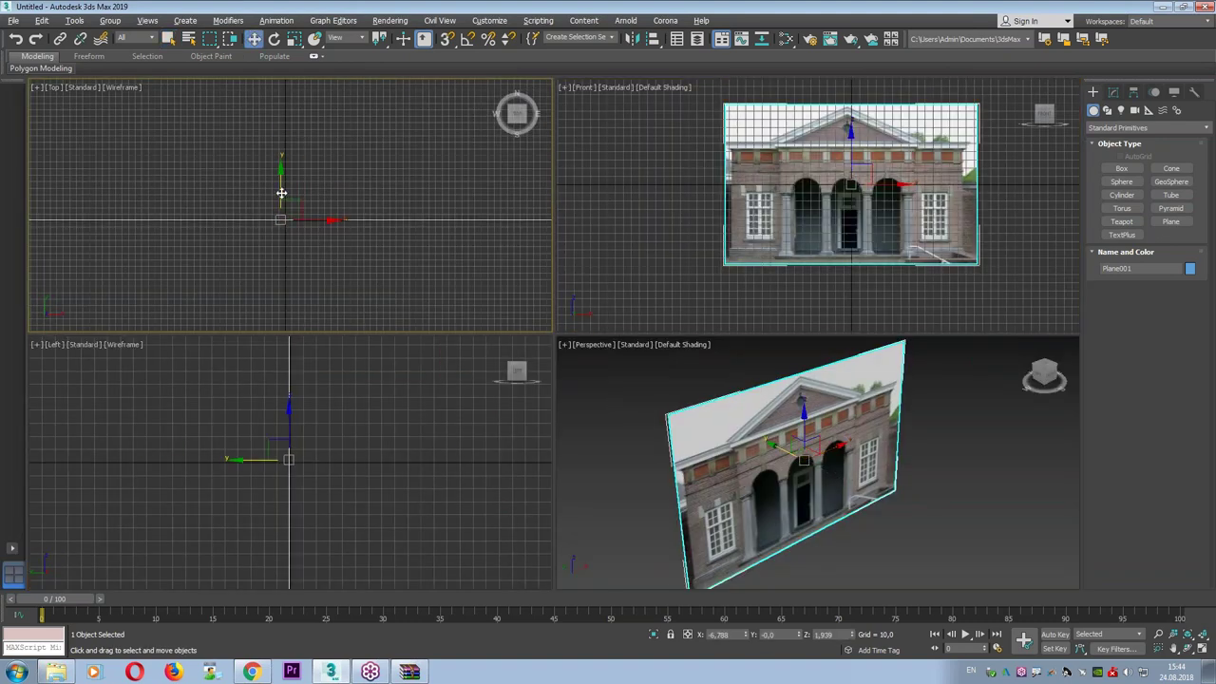
{"action": "key", "text": "ctrl+z"}
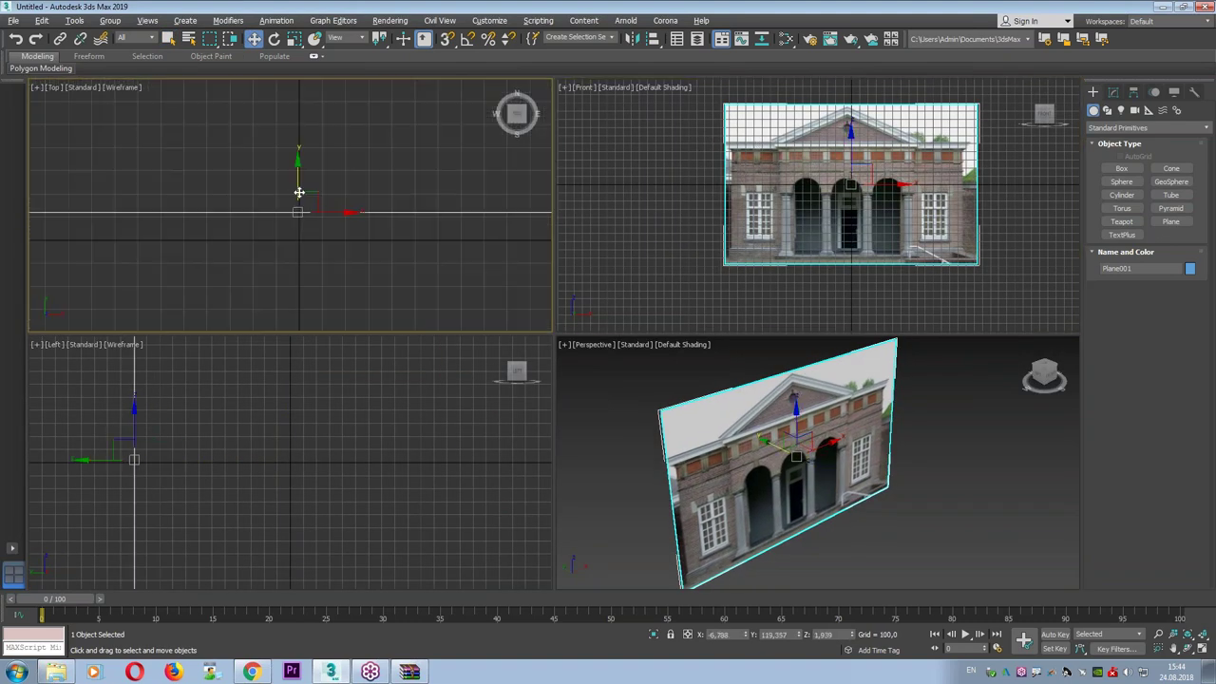
{"action": "left_click_drag", "start_coordinate": [305, 126], "coordinate": [305, 28]}
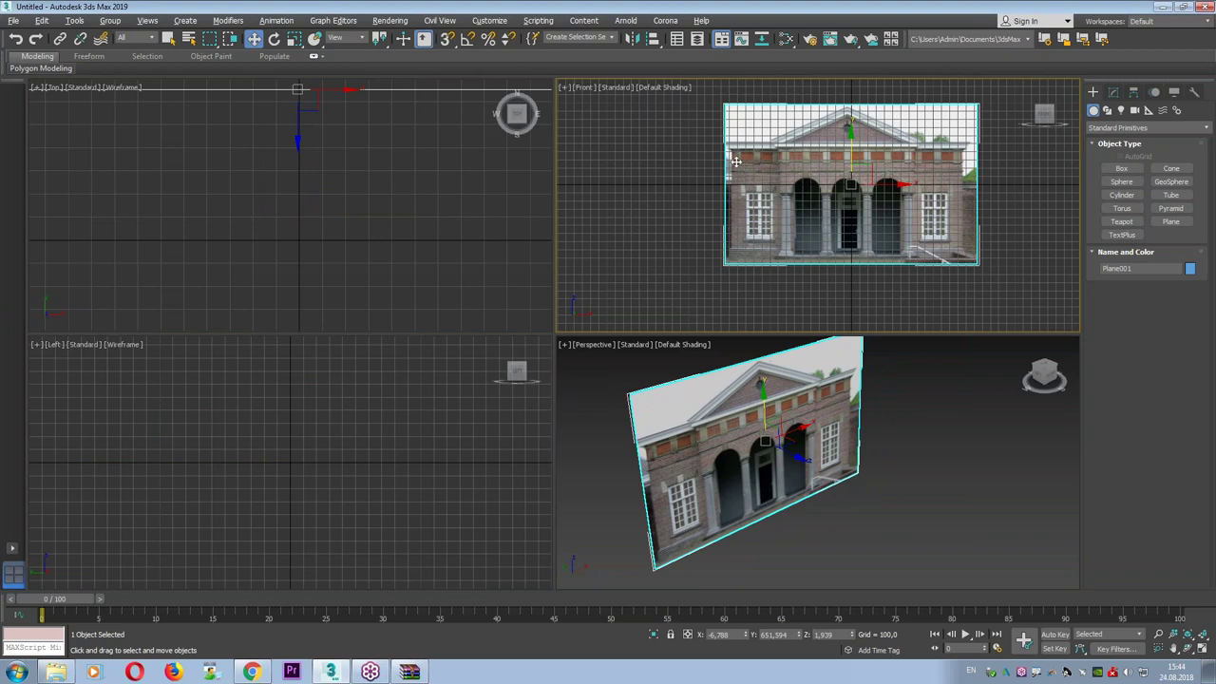
Enable Backface Cull and Freeze in the plane's Object Properties.
{"action": "right_click", "coordinate": [769, 159]}
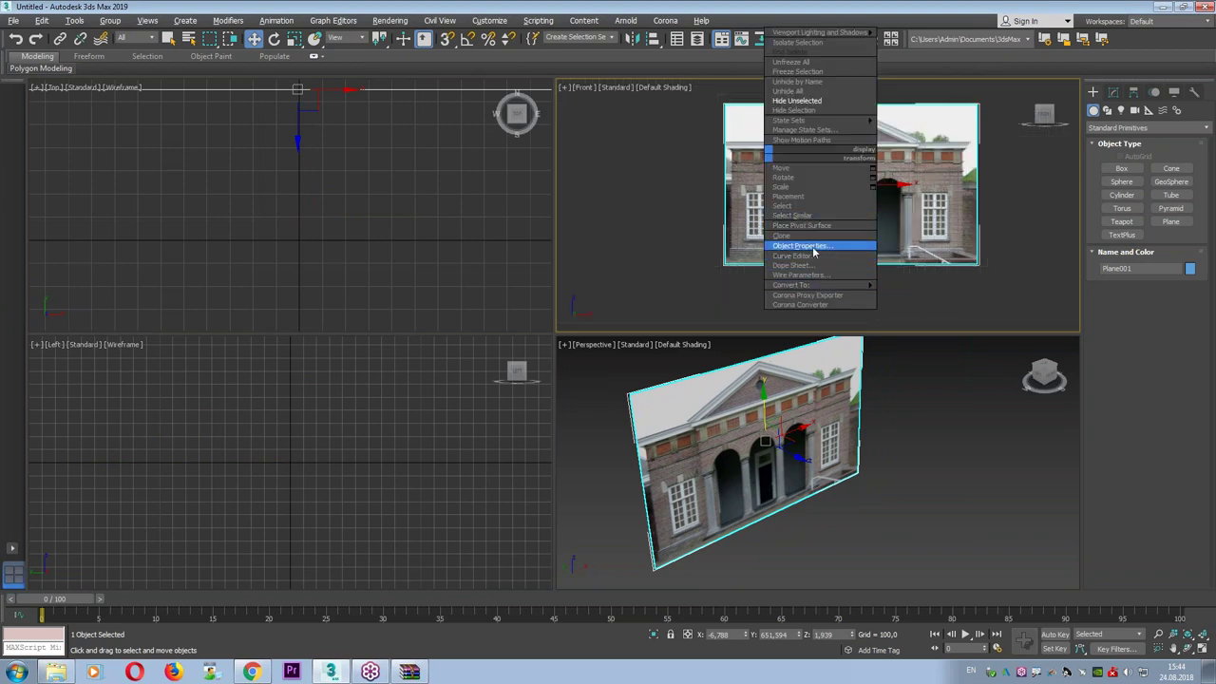
{"action": "left_click", "coordinate": [806, 246]}
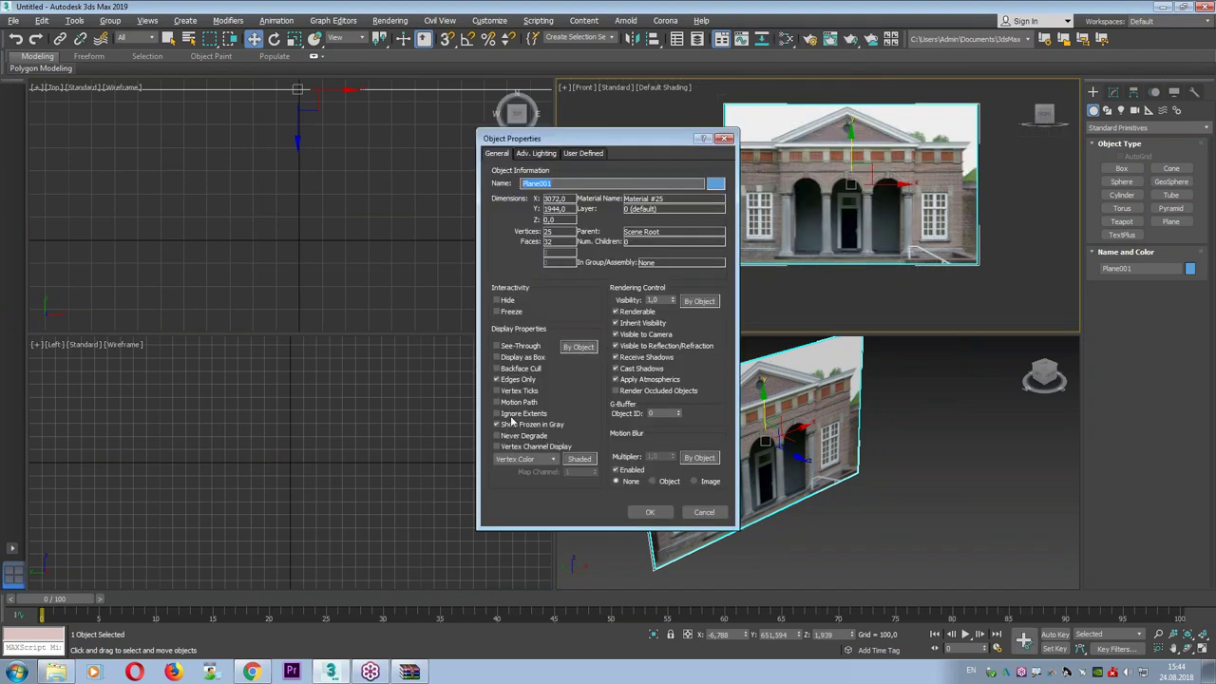
{"action": "left_click", "coordinate": [517, 369]}
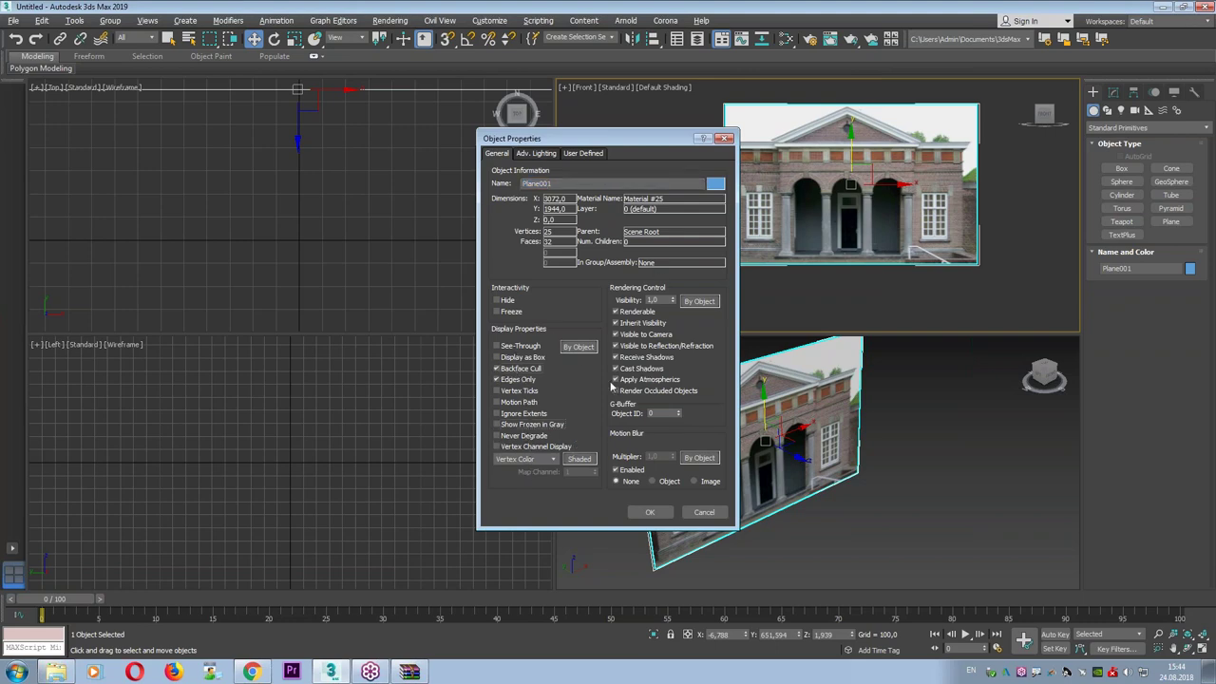
{"action": "left_click", "coordinate": [521, 316]}
{"action": "left_click", "coordinate": [649, 512]}
Orbit the Perspective view toward the facade and maximize the Front view.
{"action": "left_click", "coordinate": [675, 481]}
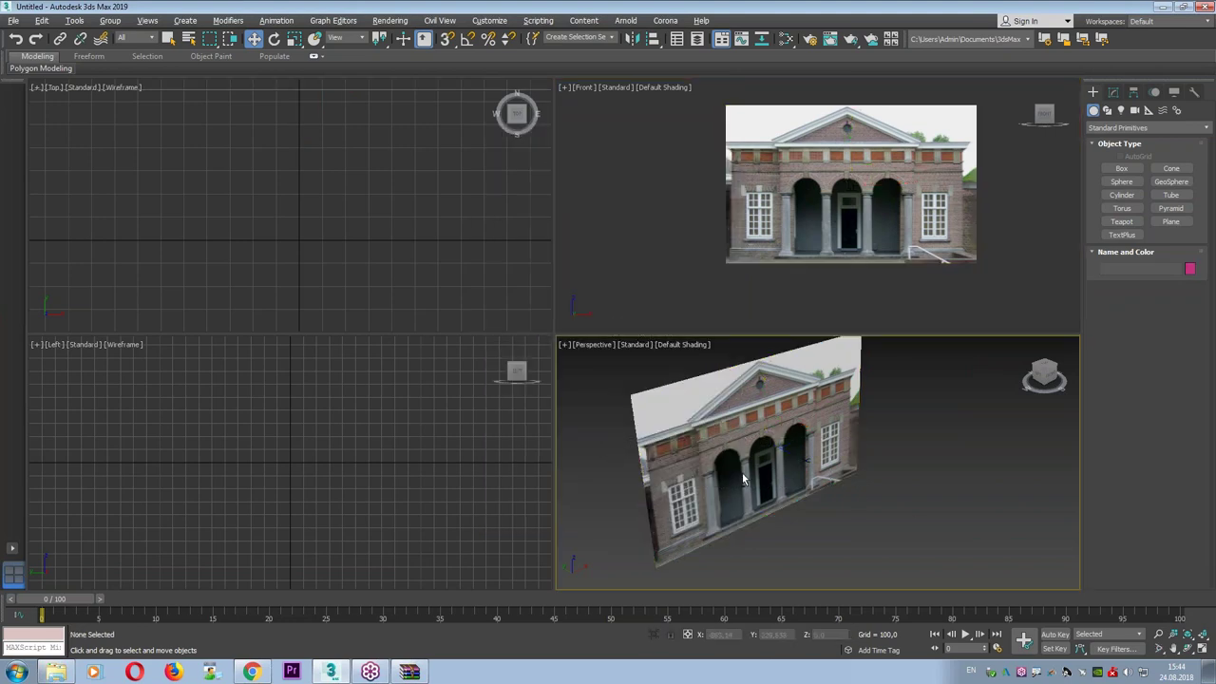
{"action": "middle_click_drag", "start_coordinate": [744, 480], "coordinate": [815, 276], "text": "alt"}
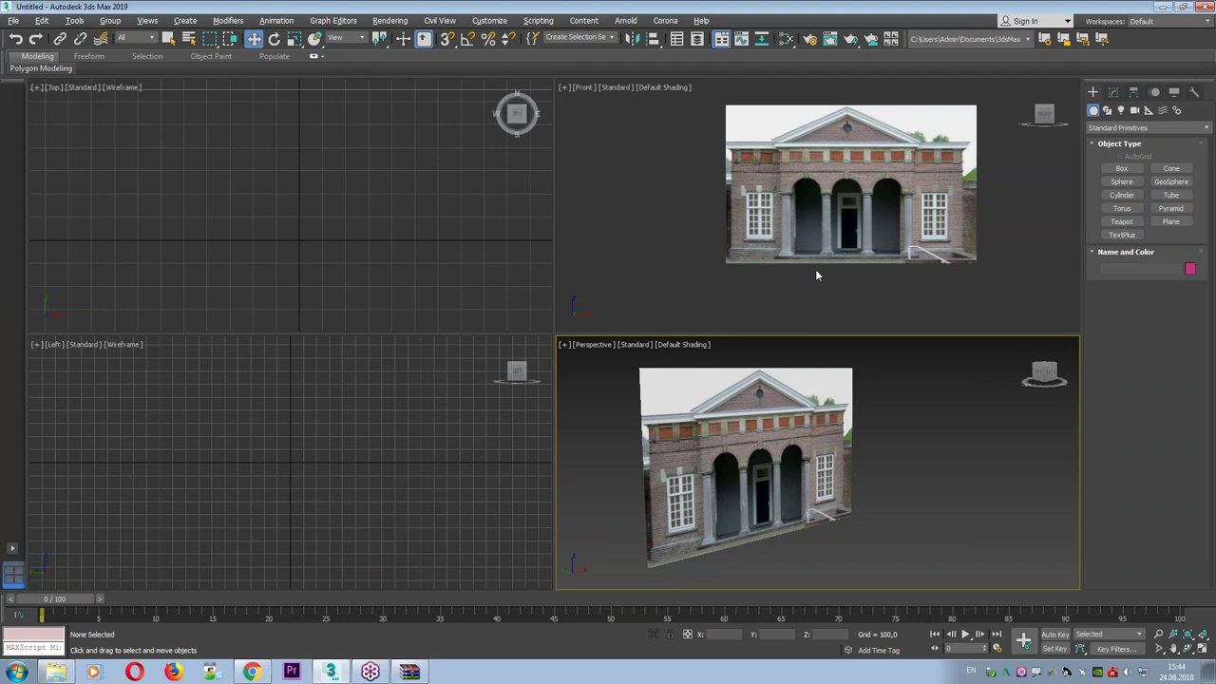
{"action": "left_click", "coordinate": [816, 275]}
{"action": "key", "text": "alt+w"}
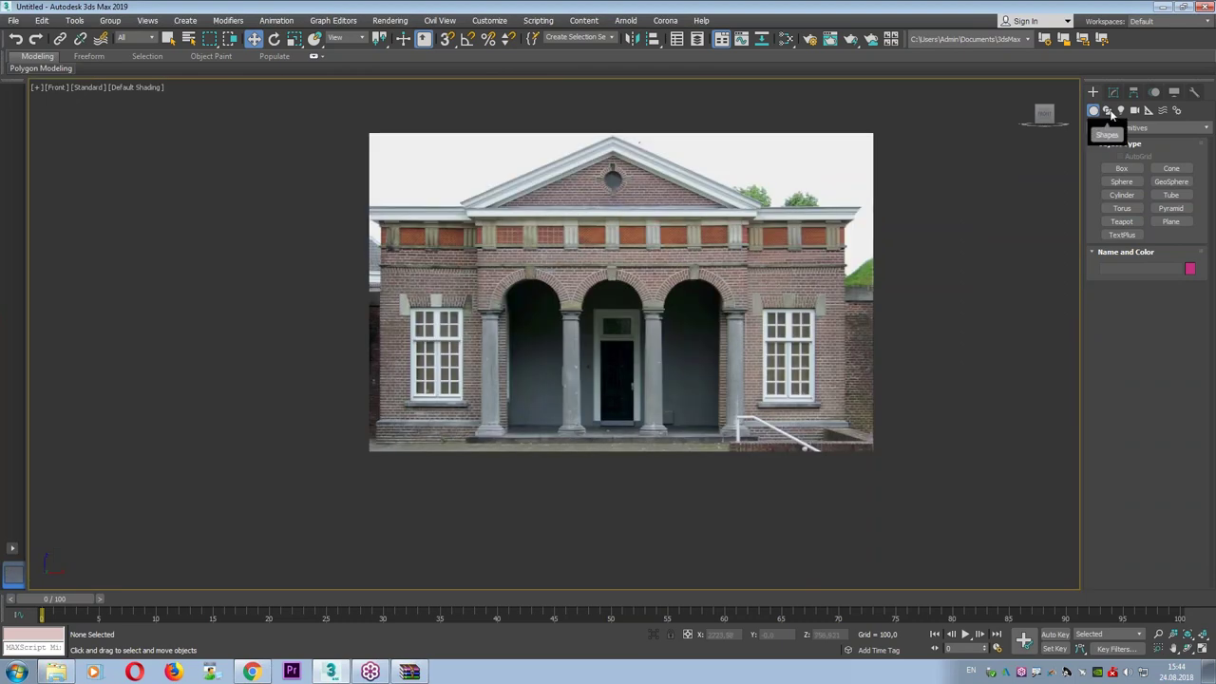
Draw an arc spline tracing the left arch of the facade.
{"action": "scroll", "coordinate": [618, 245], "scroll_direction": "up", "scroll_amount": 3}
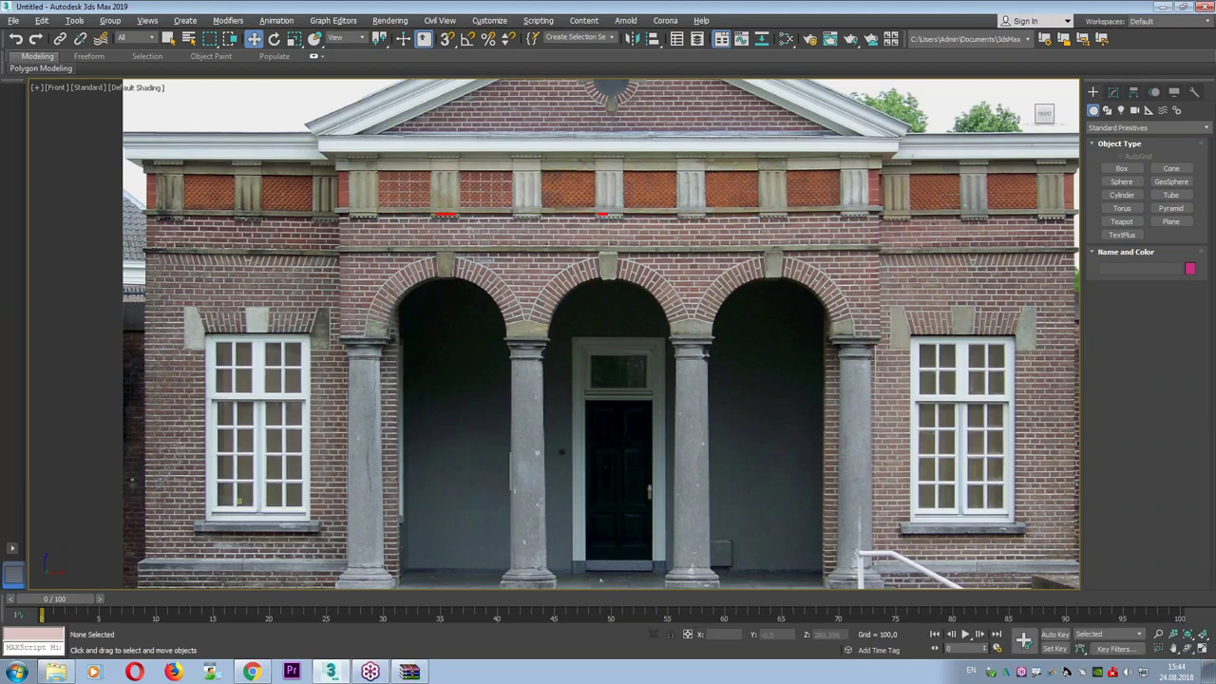
{"action": "left_click", "coordinate": [1106, 110]}
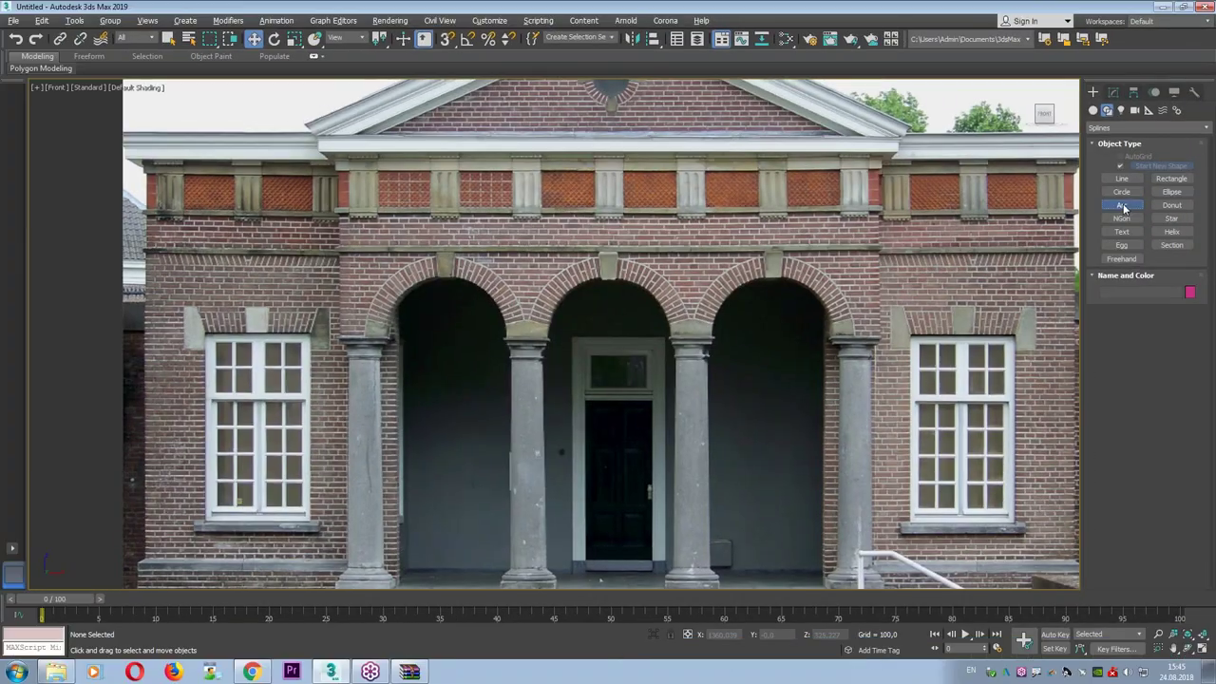
{"action": "left_click", "coordinate": [1122, 204]}
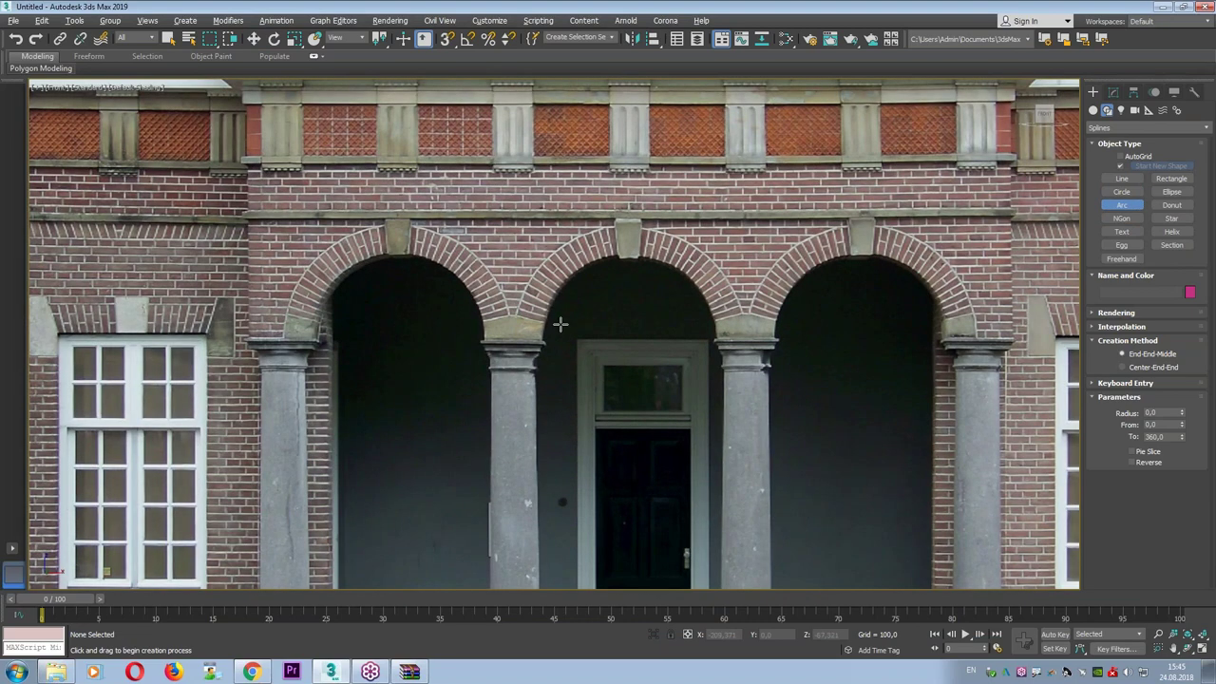
{"action": "scroll", "coordinate": [326, 367], "scroll_direction": "up", "scroll_amount": 1}
{"action": "scroll", "coordinate": [304, 369], "scroll_direction": "up", "scroll_amount": 1}
{"action": "left_click_drag", "start_coordinate": [296, 372], "coordinate": [544, 375]}
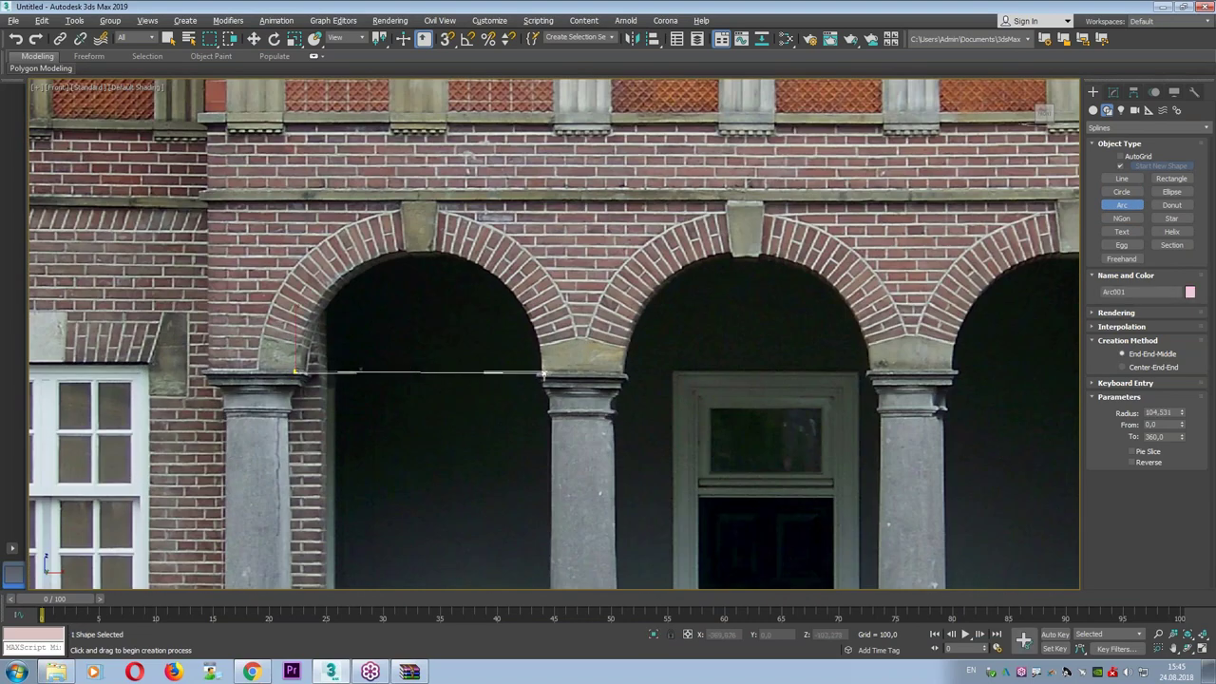
{"action": "left_click", "coordinate": [448, 252]}
{"action": "right_click", "coordinate": [450, 294]}
Shift-copy the arc onto the middle arch as Arc002.
{"action": "key", "text": "w"}
{"action": "left_click_drag", "start_coordinate": [449, 380], "coordinate": [776, 382], "text": "shift"}
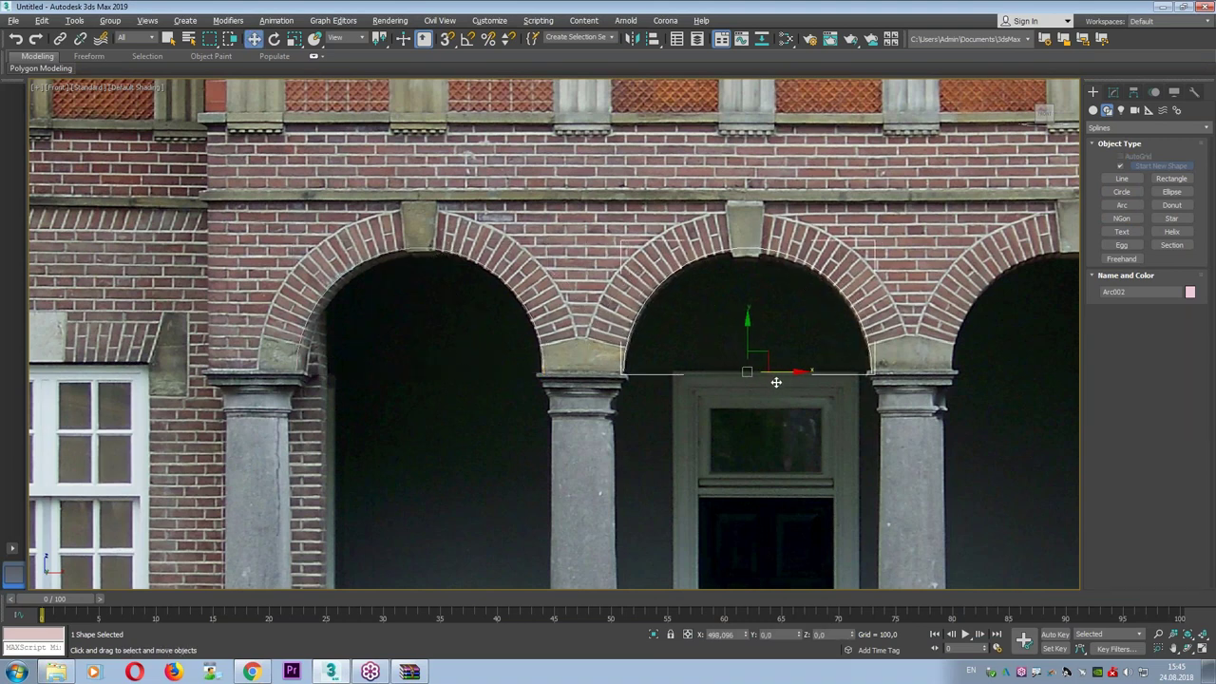
{"action": "left_click_drag", "start_coordinate": [777, 382], "coordinate": [775, 383], "text": "shift"}
{"action": "left_click", "coordinate": [610, 390]}
Draw a rectangle spline from the cornice down to the arch bases, framing the arcade.
{"action": "left_click", "coordinate": [1121, 177]}
{"action": "scroll", "coordinate": [371, 353], "scroll_direction": "down", "scroll_amount": 1}
{"action": "scroll", "coordinate": [371, 353], "scroll_direction": "down", "scroll_amount": 1}
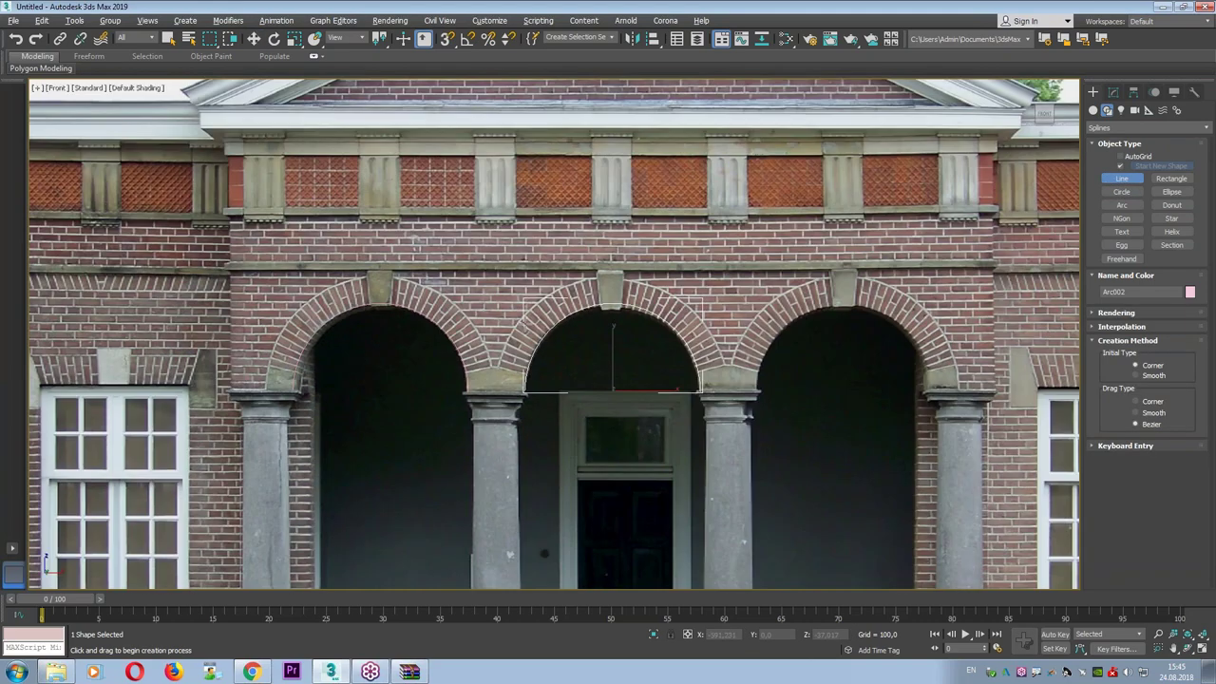
{"action": "middle_click_drag", "start_coordinate": [759, 430], "coordinate": [621, 391]}
{"action": "left_click", "coordinate": [1164, 180]}
{"action": "middle_click_drag", "start_coordinate": [137, 192], "coordinate": [203, 191]}
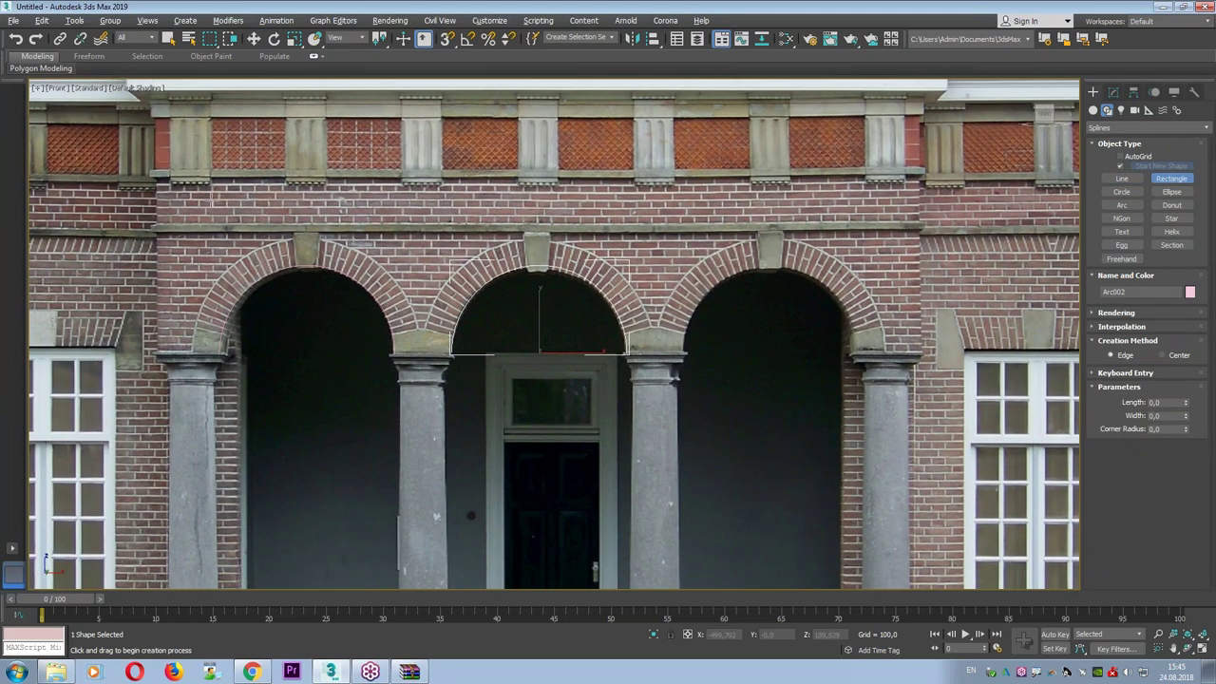
{"action": "left_click_drag", "start_coordinate": [157, 177], "coordinate": [923, 351]}
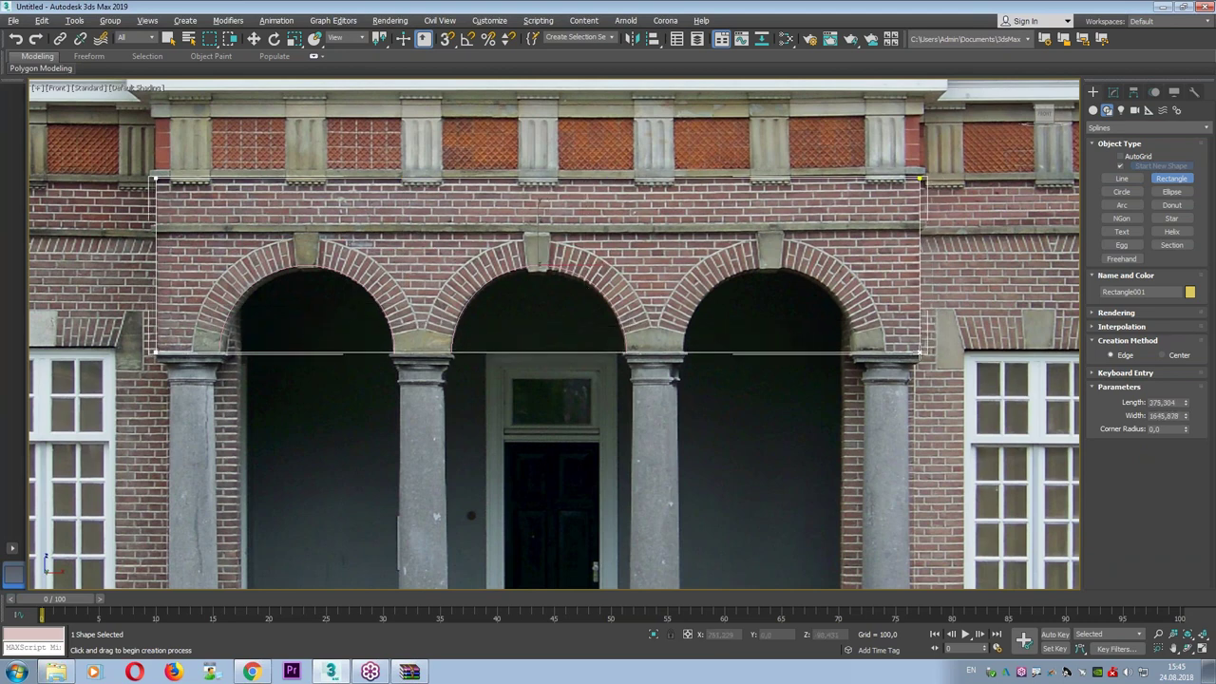
{"action": "left_click_drag", "start_coordinate": [924, 350], "coordinate": [921, 355]}
{"action": "left_click_drag", "start_coordinate": [921, 178], "coordinate": [922, 178]}
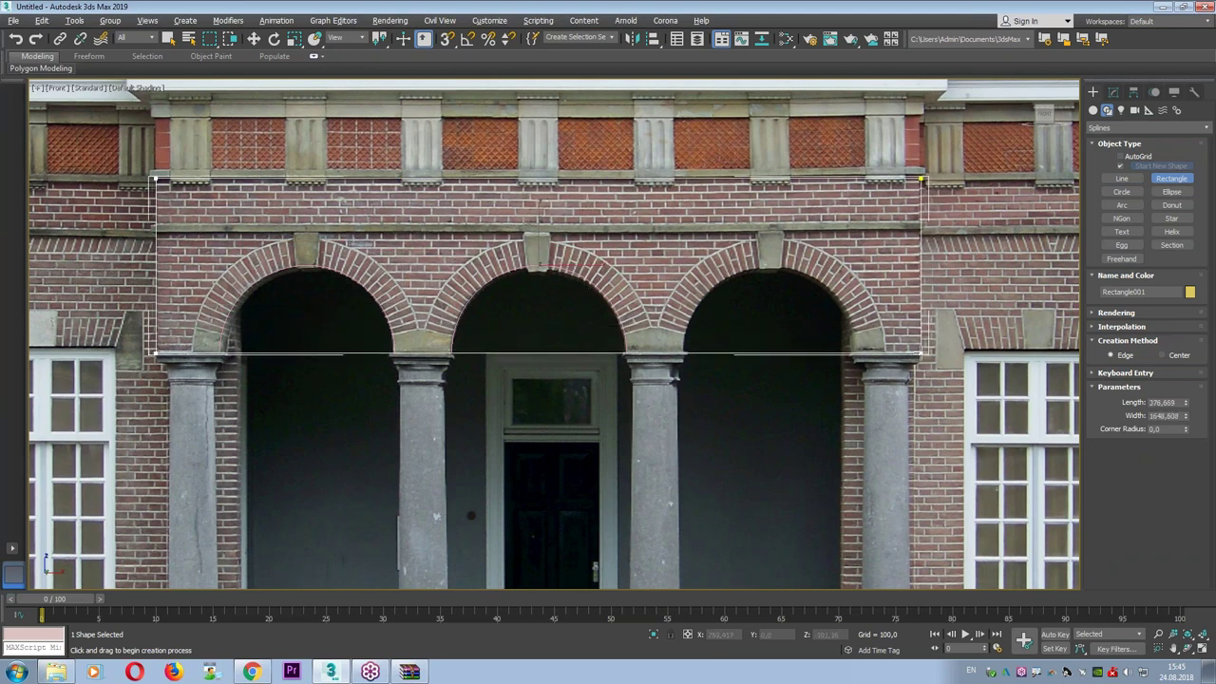
Convert the rectangle to an Editable Spline and attach the arcs to it.
{"action": "left_click", "coordinate": [1114, 92]}
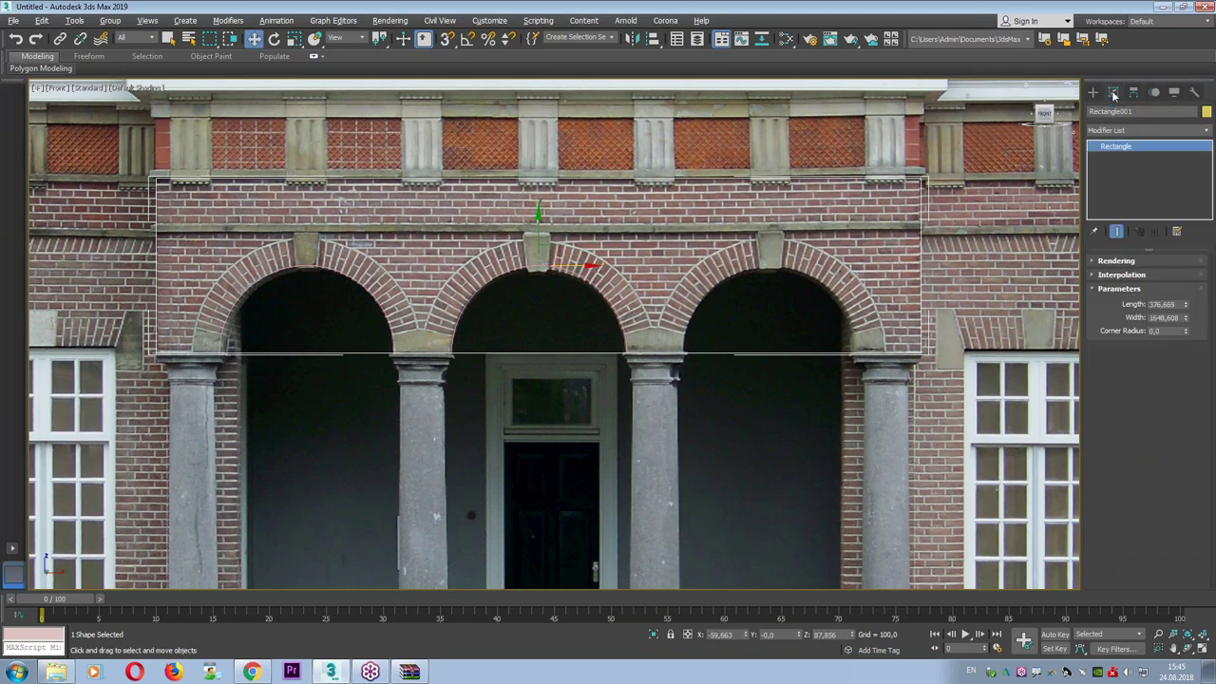
{"action": "key", "text": "F3"}
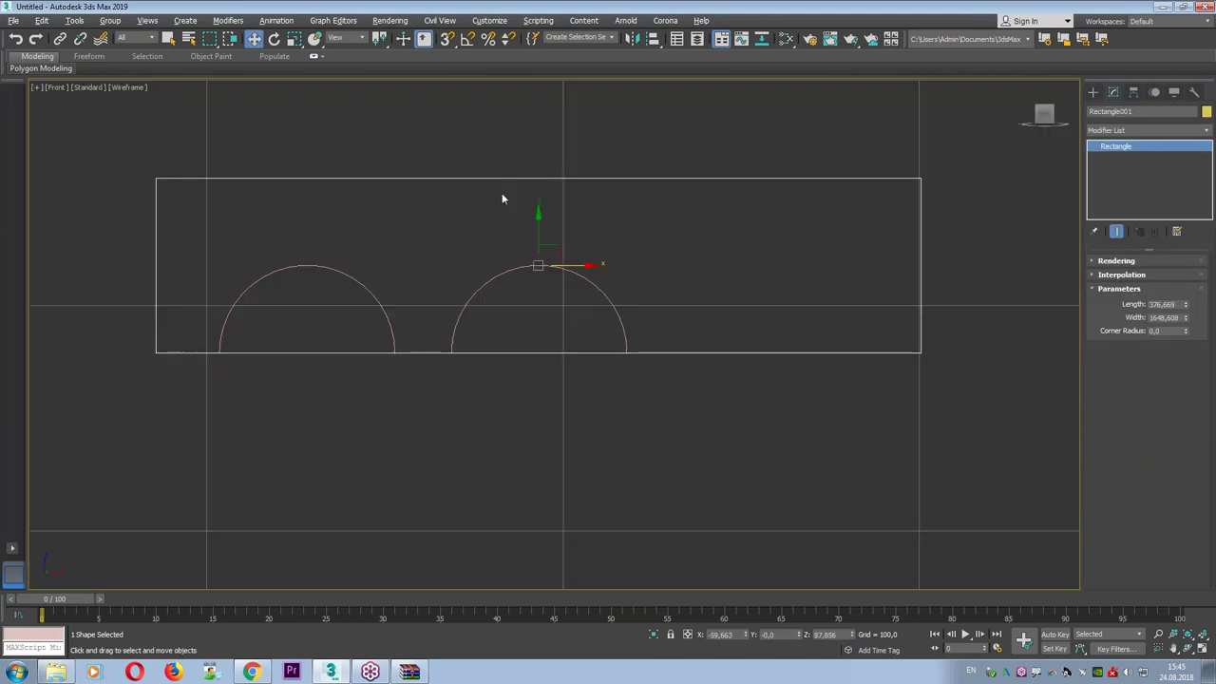
{"action": "right_click", "coordinate": [503, 185]}
{"action": "mouse_move", "coordinate": [525, 309]}
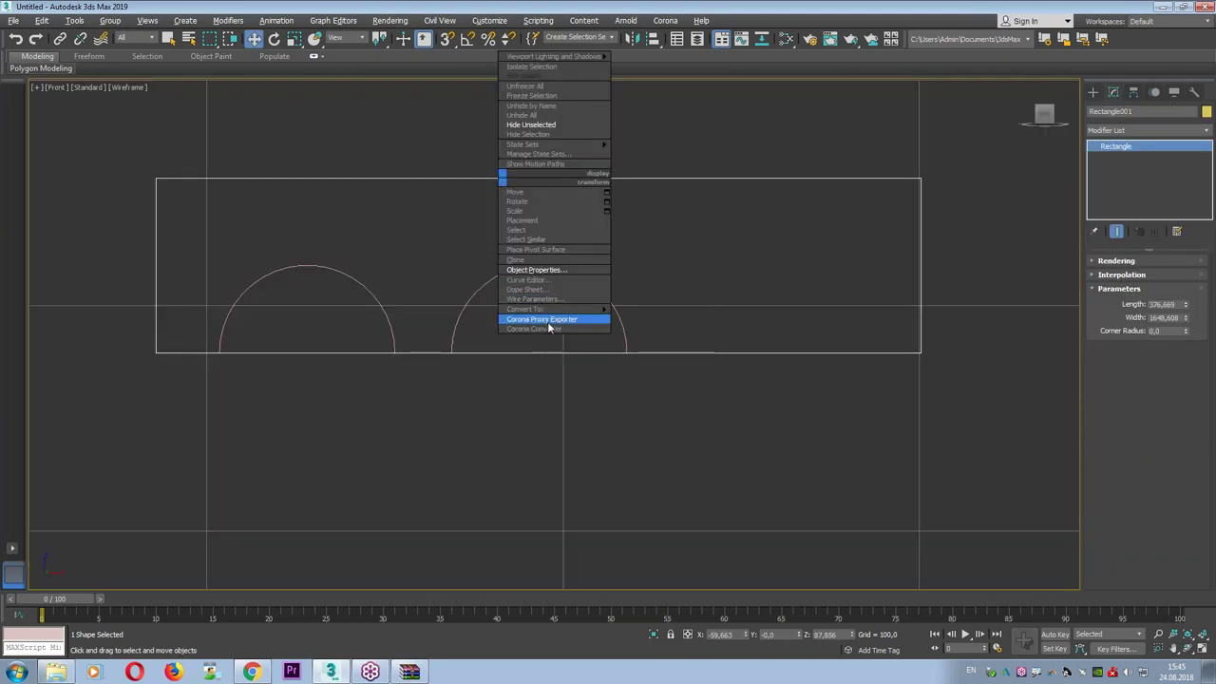
{"action": "left_click", "coordinate": [680, 310]}
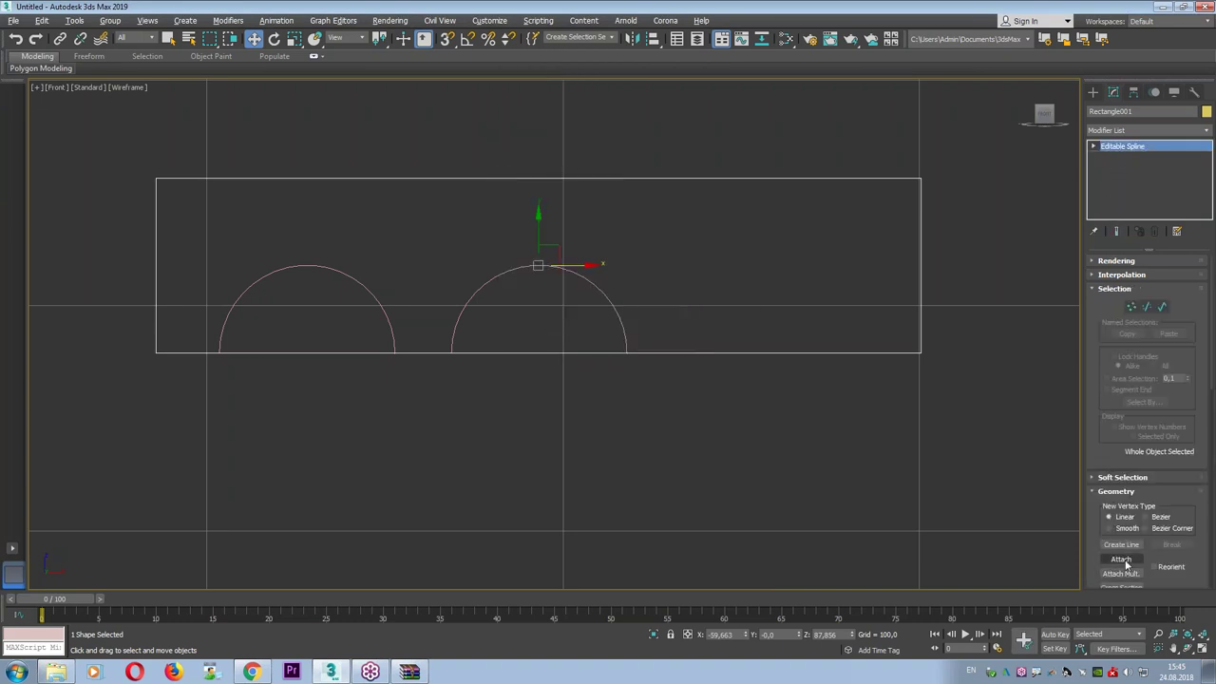
{"action": "left_click", "coordinate": [1122, 559]}
{"action": "left_click", "coordinate": [465, 306]}
{"action": "right_click", "coordinate": [985, 285]}
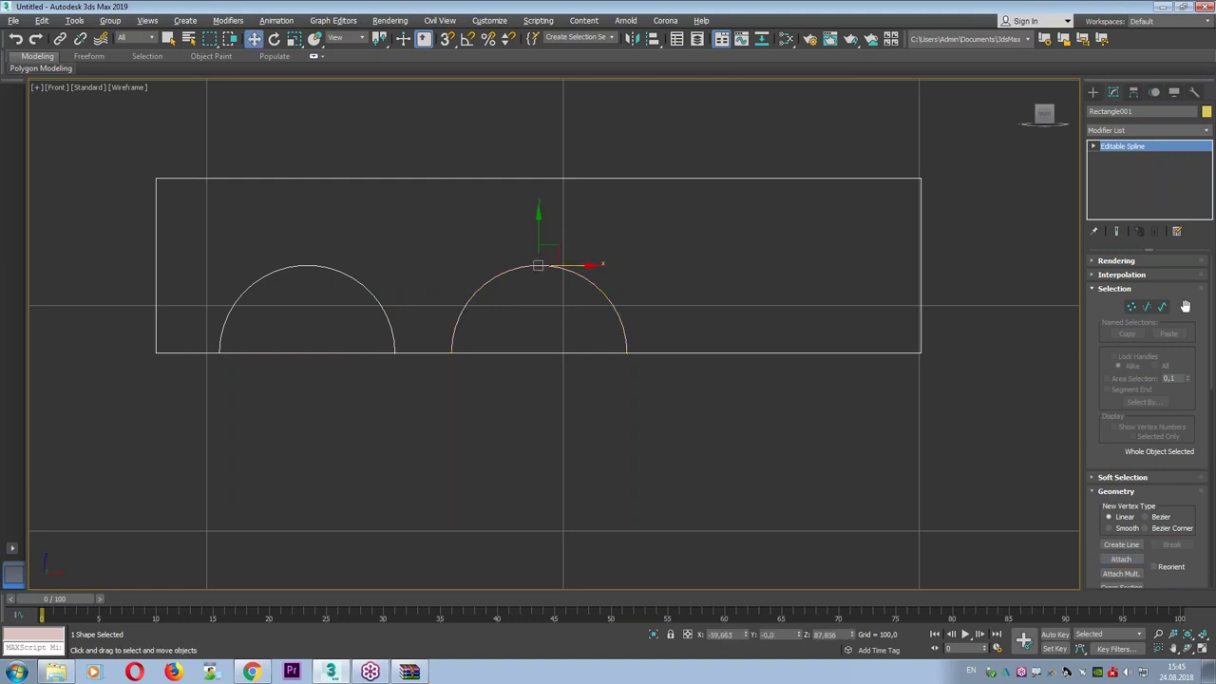
Delete the rectangle's bottom segment.
{"action": "left_click", "coordinate": [1093, 146]}
{"action": "left_click", "coordinate": [1120, 168]}
{"action": "left_click", "coordinate": [738, 353]}
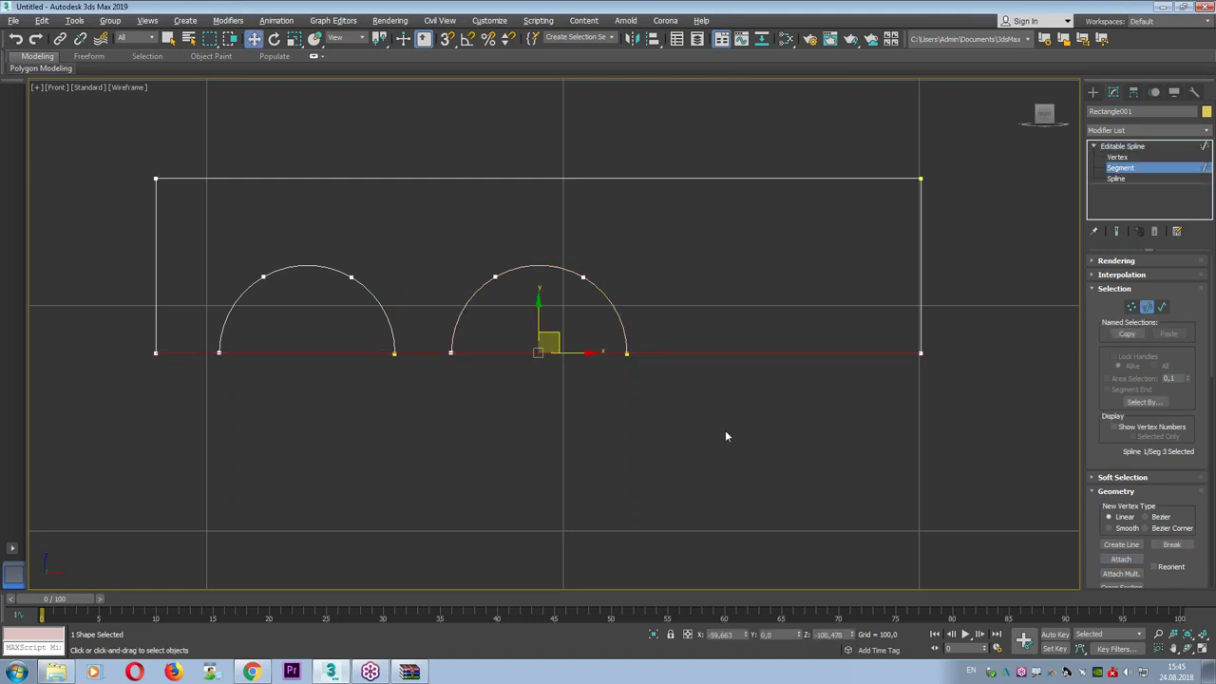
{"action": "key", "text": "Delete"}
{"action": "left_click_drag", "start_coordinate": [152, 352], "coordinate": [220, 350]}
{"action": "left_click_drag", "start_coordinate": [395, 353], "coordinate": [456, 351]}
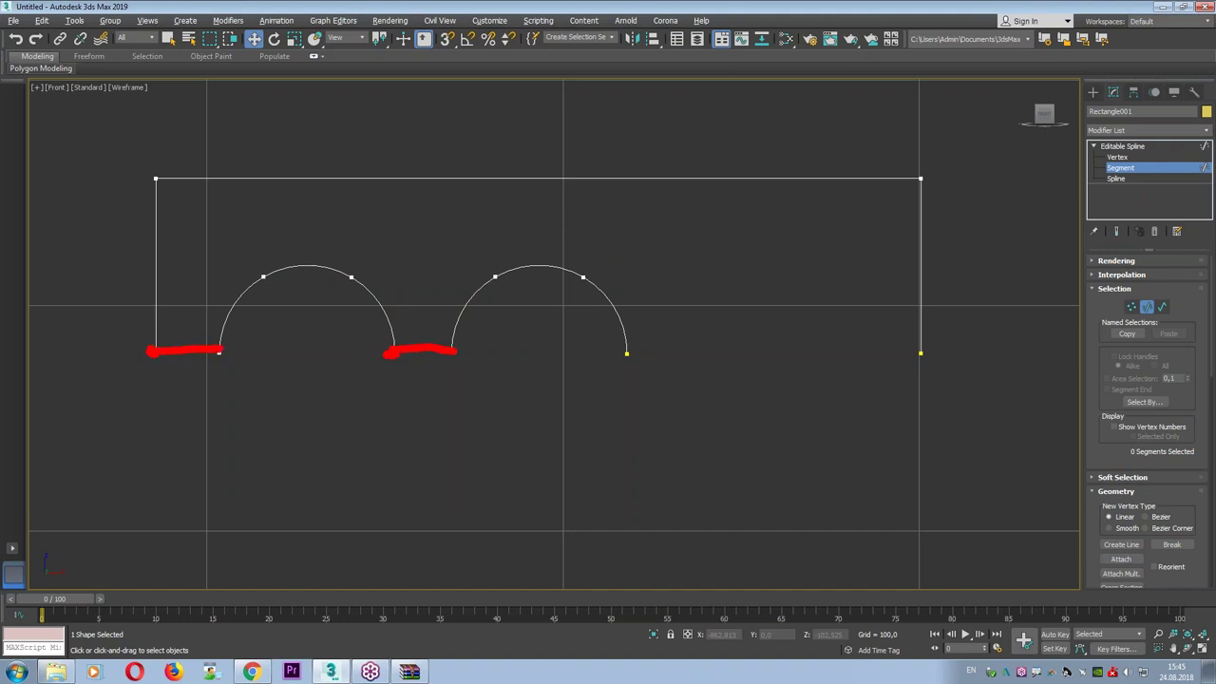
Connect the rectangle side and arc end vertices into one continuous outline.
{"action": "left_click", "coordinate": [1121, 157]}
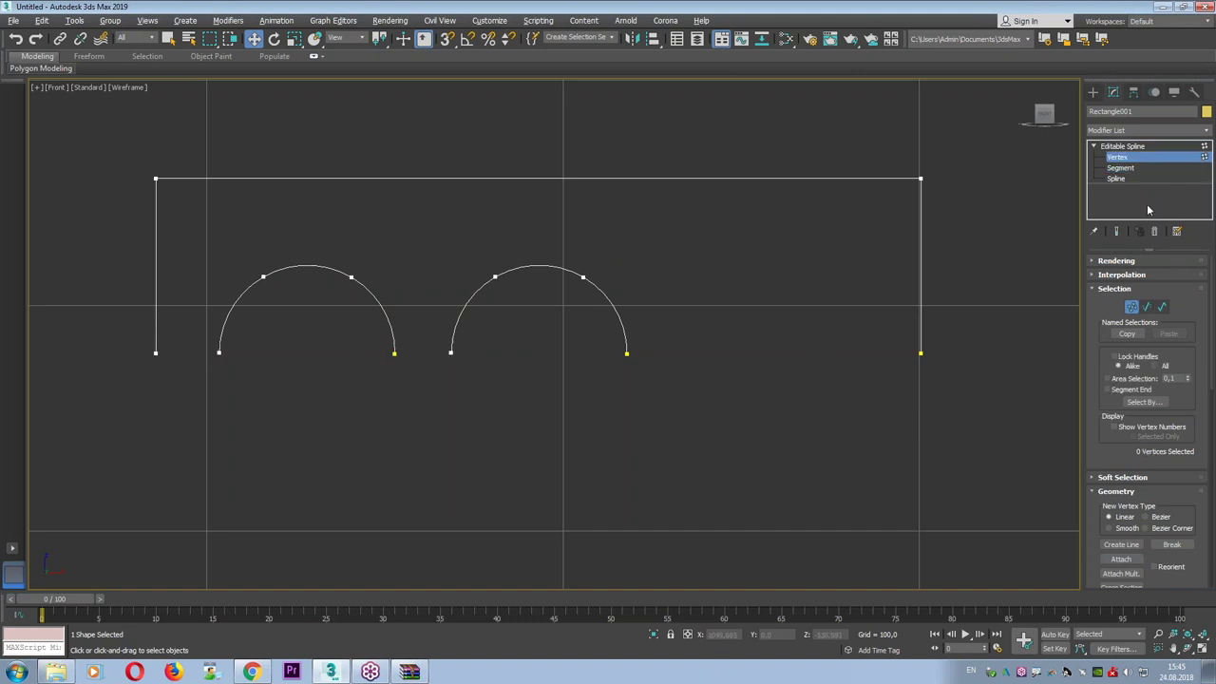
{"action": "scroll", "coordinate": [1102, 456], "scroll_direction": "down", "scroll_amount": 3}
{"action": "scroll", "coordinate": [1123, 441], "scroll_direction": "down", "scroll_amount": 3}
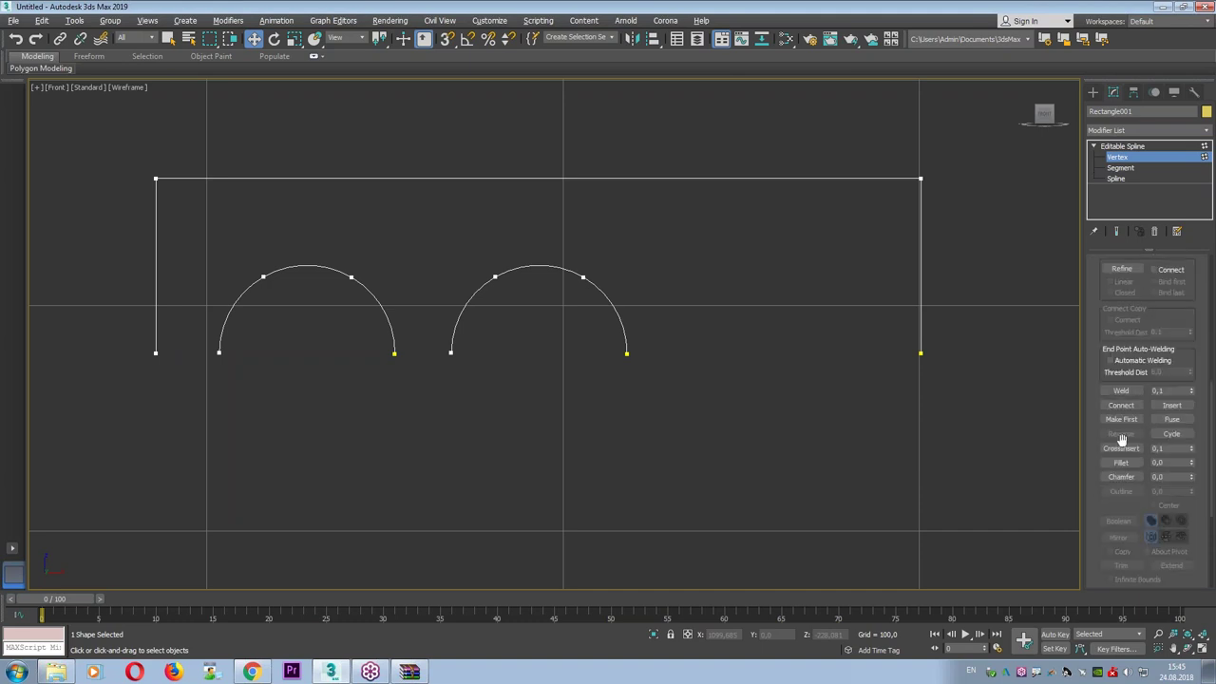
{"action": "left_click", "coordinate": [1122, 405]}
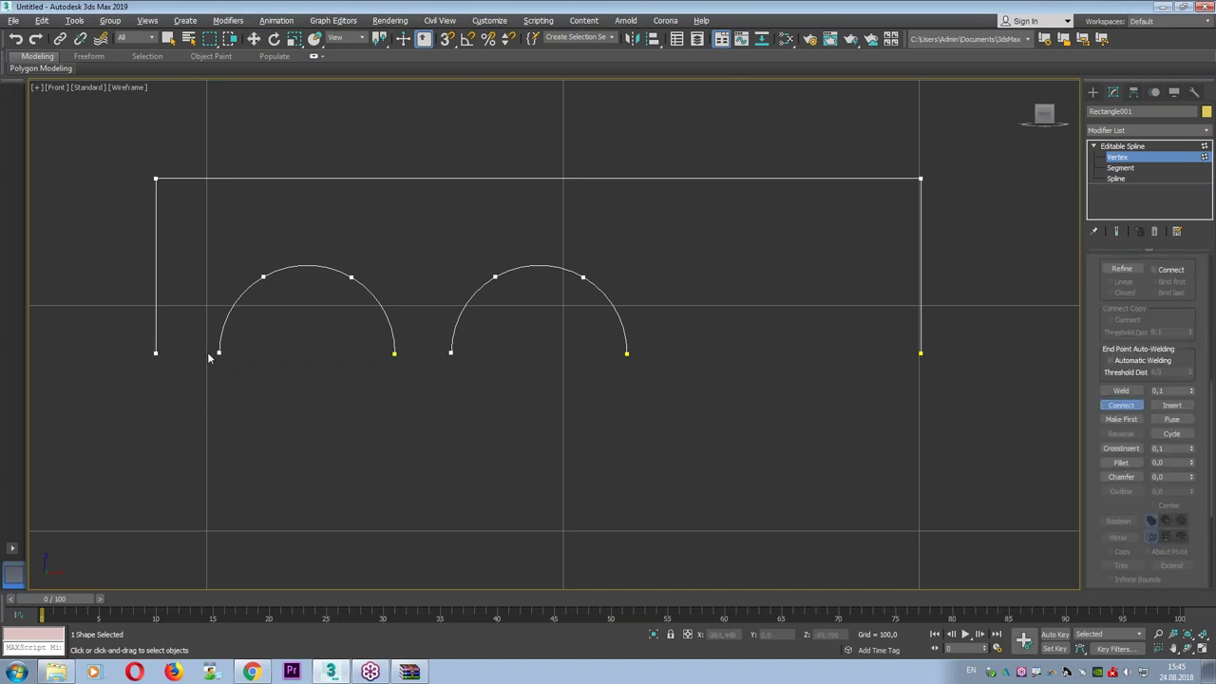
{"action": "left_click_drag", "start_coordinate": [156, 352], "coordinate": [219, 353]}
{"action": "left_click_drag", "start_coordinate": [395, 352], "coordinate": [450, 352]}
{"action": "left_click_drag", "start_coordinate": [683, 362], "coordinate": [905, 387]}
{"action": "key", "text": "Escape"}
{"action": "key", "text": "w"}
Select the second arc's vertices and nudge them slightly downward.
{"action": "middle_click_drag", "start_coordinate": [454, 355], "coordinate": [448, 377]}
{"action": "scroll", "coordinate": [446, 350], "scroll_direction": "up", "scroll_amount": 5}
{"action": "scroll", "coordinate": [447, 377], "scroll_direction": "down", "scroll_amount": 5}
{"action": "left_click_drag", "start_coordinate": [412, 212], "coordinate": [643, 363]}
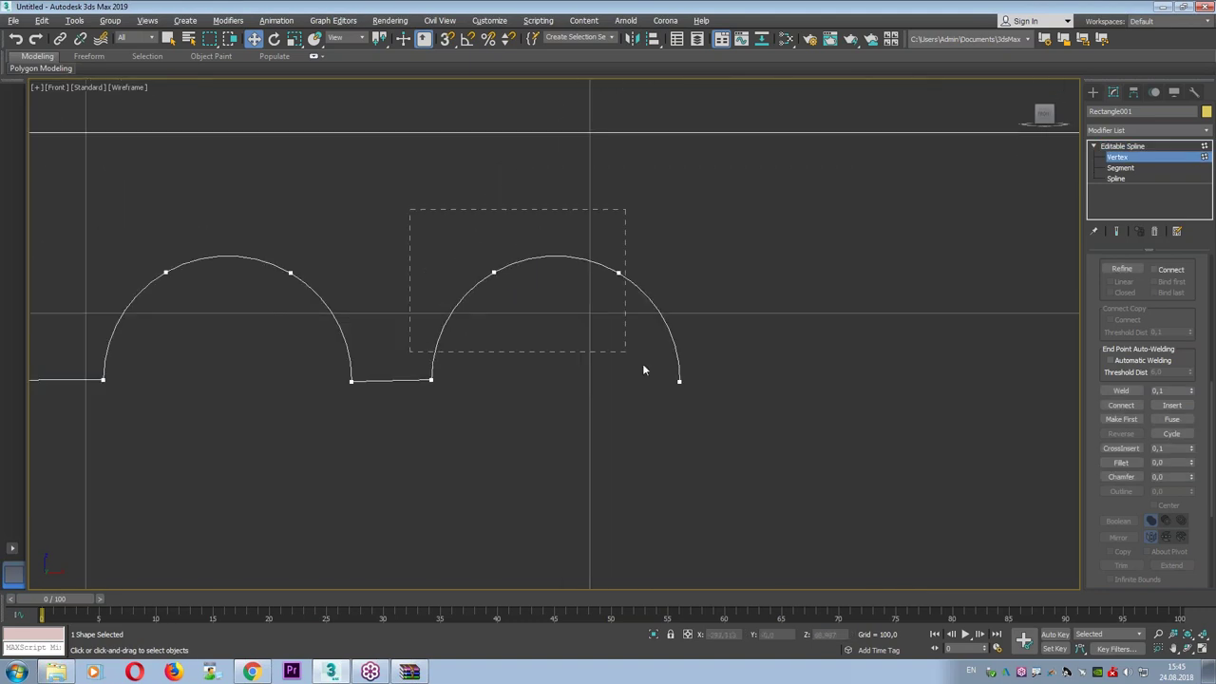
{"action": "scroll", "coordinate": [520, 348], "scroll_direction": "up", "scroll_amount": 2}
{"action": "left_click_drag", "start_coordinate": [390, 366], "coordinate": [405, 362]}
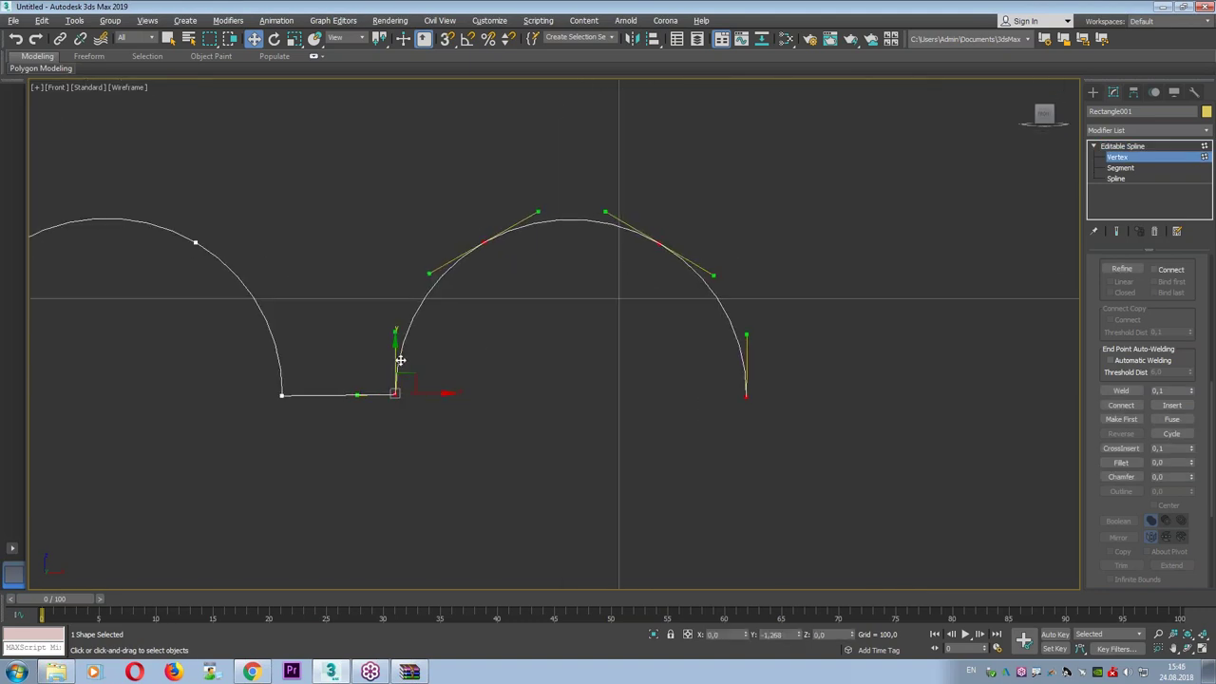
{"action": "key", "text": "1"}
Open the Modifier List and scroll through the available modifiers.
{"action": "scroll", "coordinate": [551, 279], "scroll_direction": "down", "scroll_amount": 5}
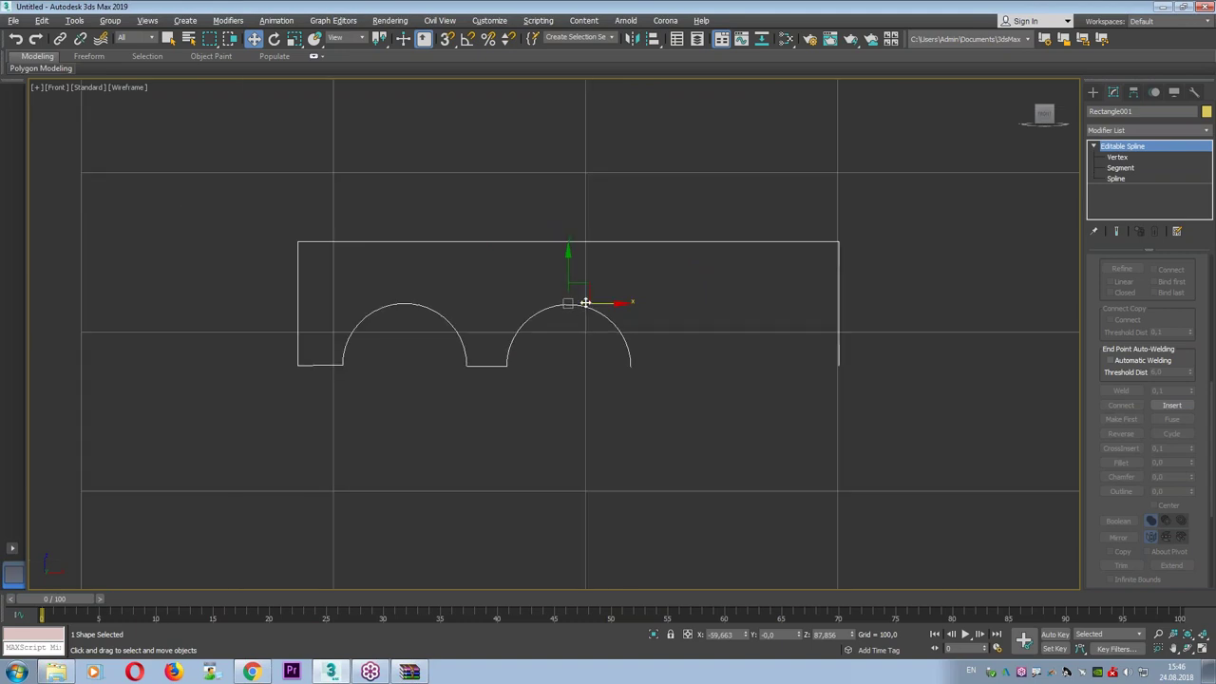
{"action": "left_click", "coordinate": [1145, 130]}
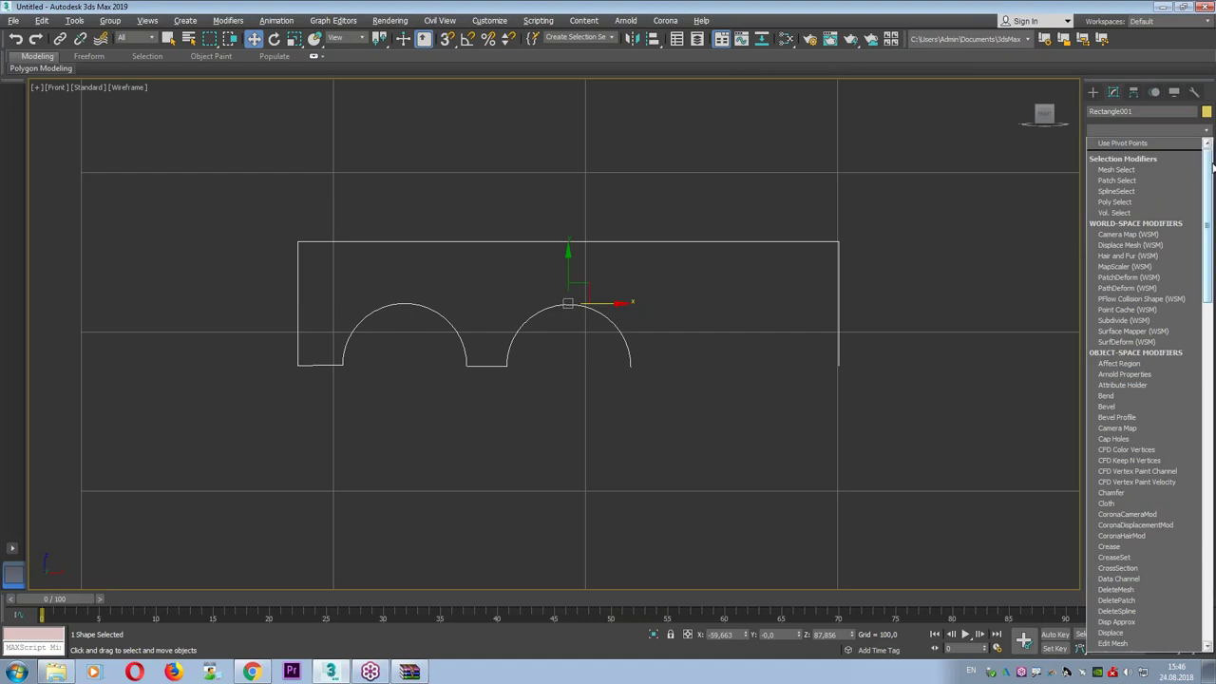
{"action": "left_click_drag", "start_coordinate": [1208, 228], "coordinate": [1208, 470]}
{"action": "left_click_drag", "start_coordinate": [1212, 411], "coordinate": [1213, 436]}
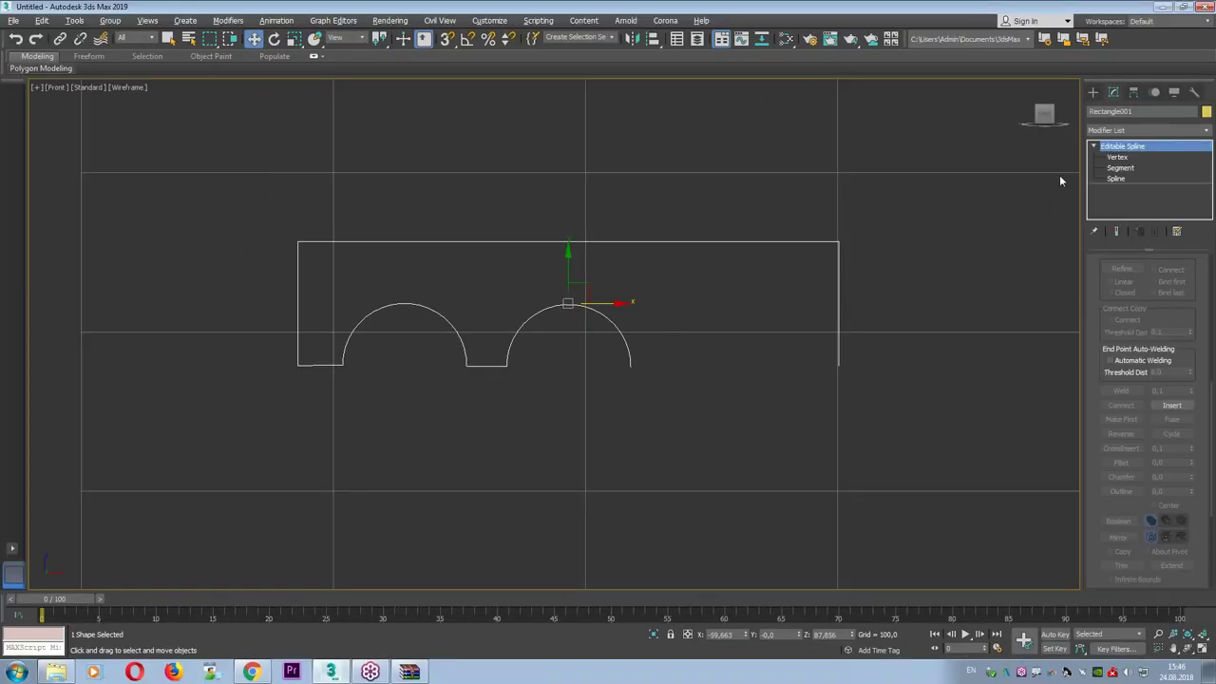
{"action": "left_click", "coordinate": [1102, 130]}
{"action": "scroll", "coordinate": [1110, 380], "scroll_direction": "down", "scroll_amount": 10}
{"action": "scroll", "coordinate": [1109, 444], "scroll_direction": "down", "scroll_amount": 8}
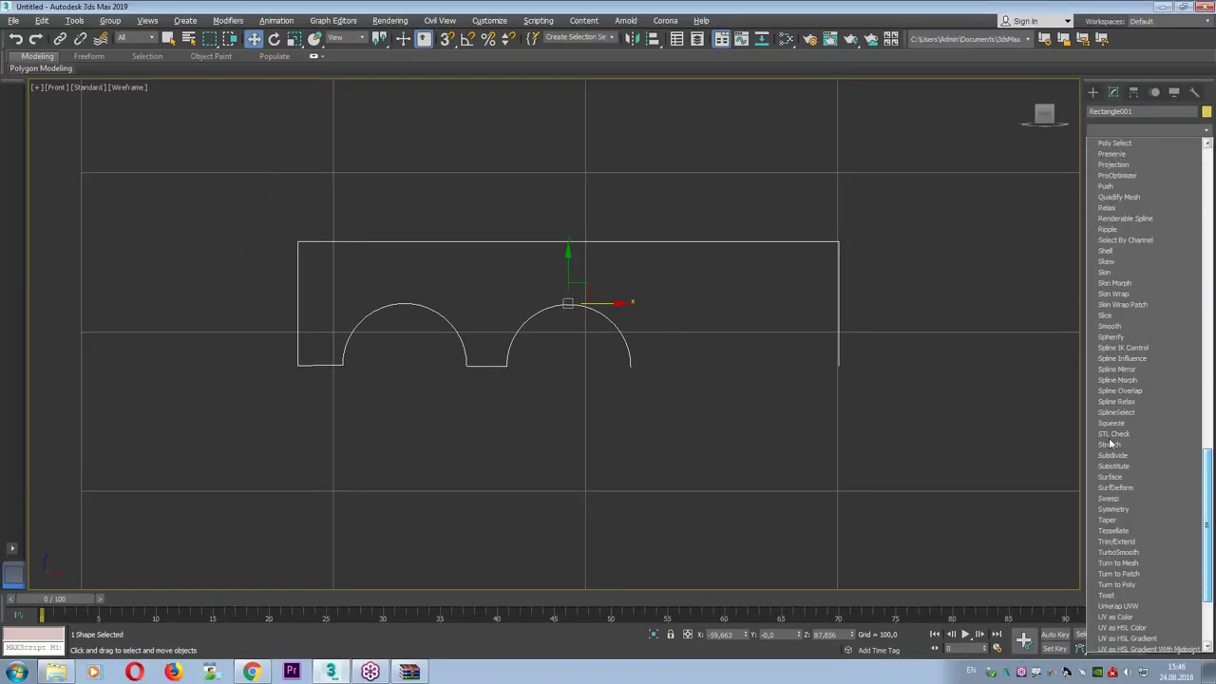
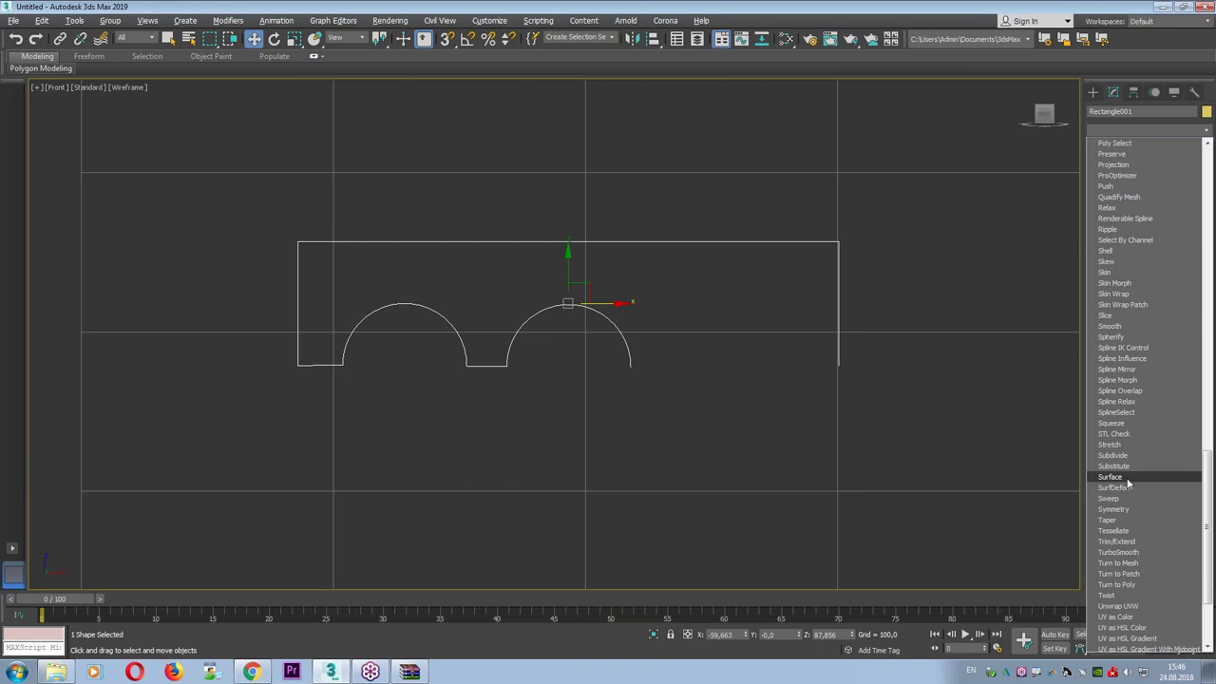
Mirror the arch outline with Flip into three arches and reshape the first arch's curve vertices.
{"action": "left_click", "coordinate": [1137, 368]}
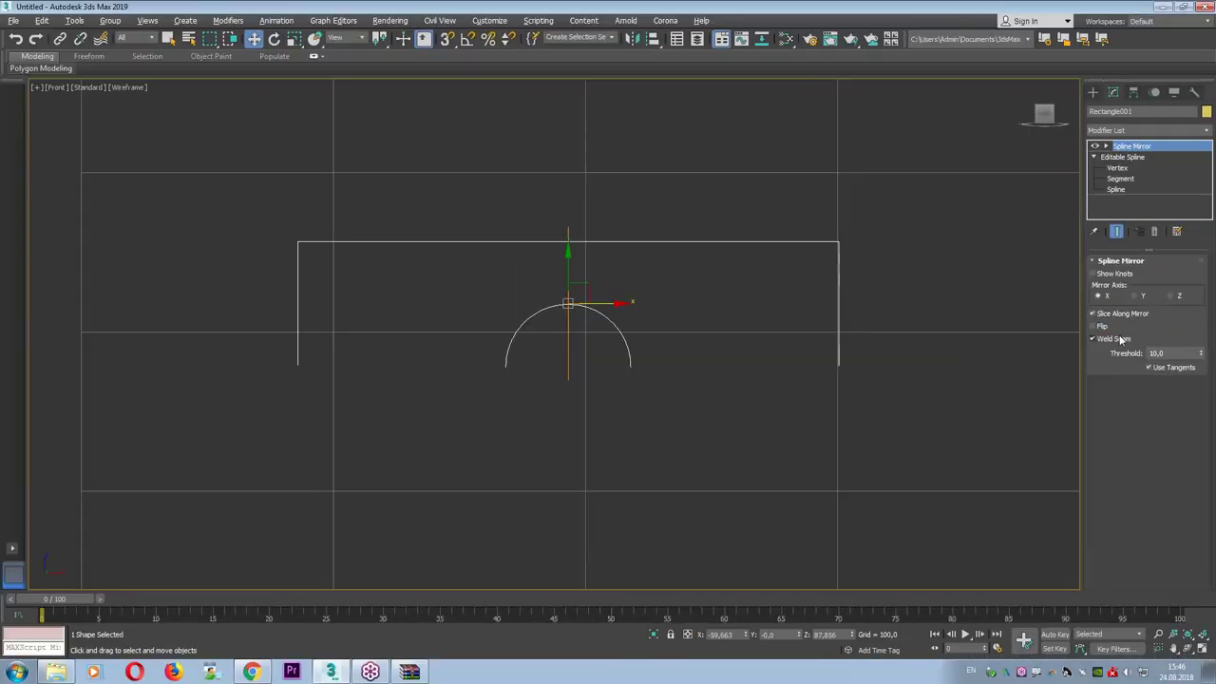
{"action": "left_click", "coordinate": [1093, 326]}
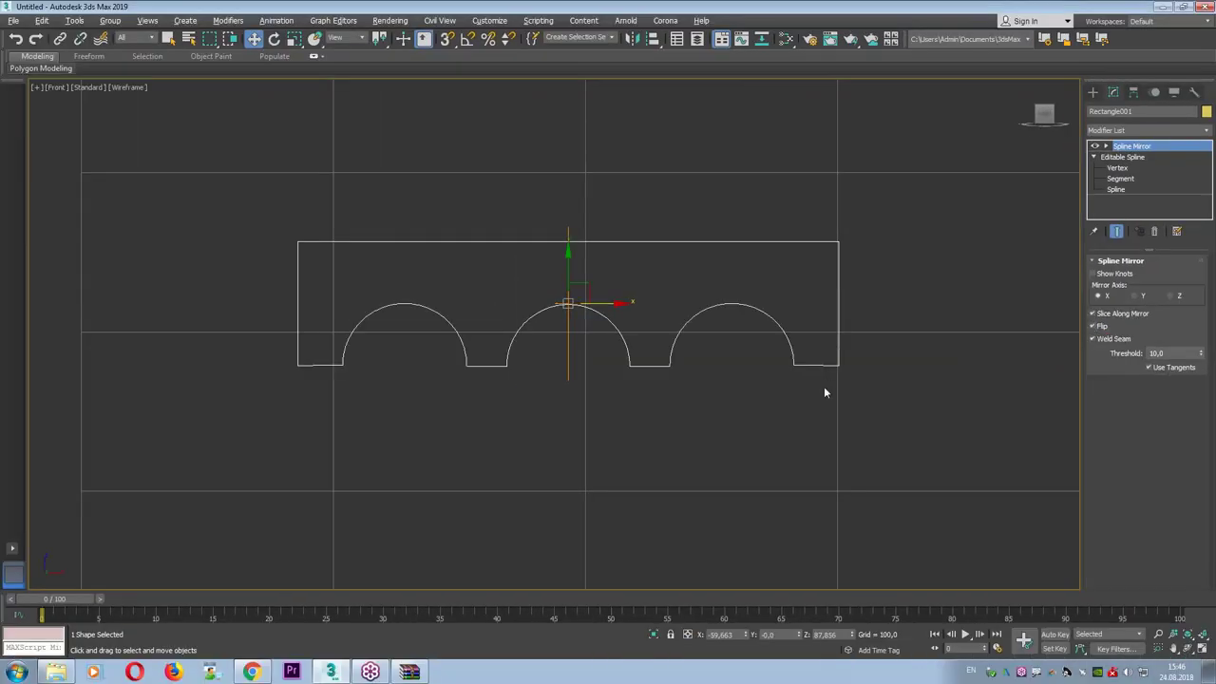
{"action": "left_click", "coordinate": [1116, 168]}
{"action": "left_click", "coordinate": [1116, 231]}
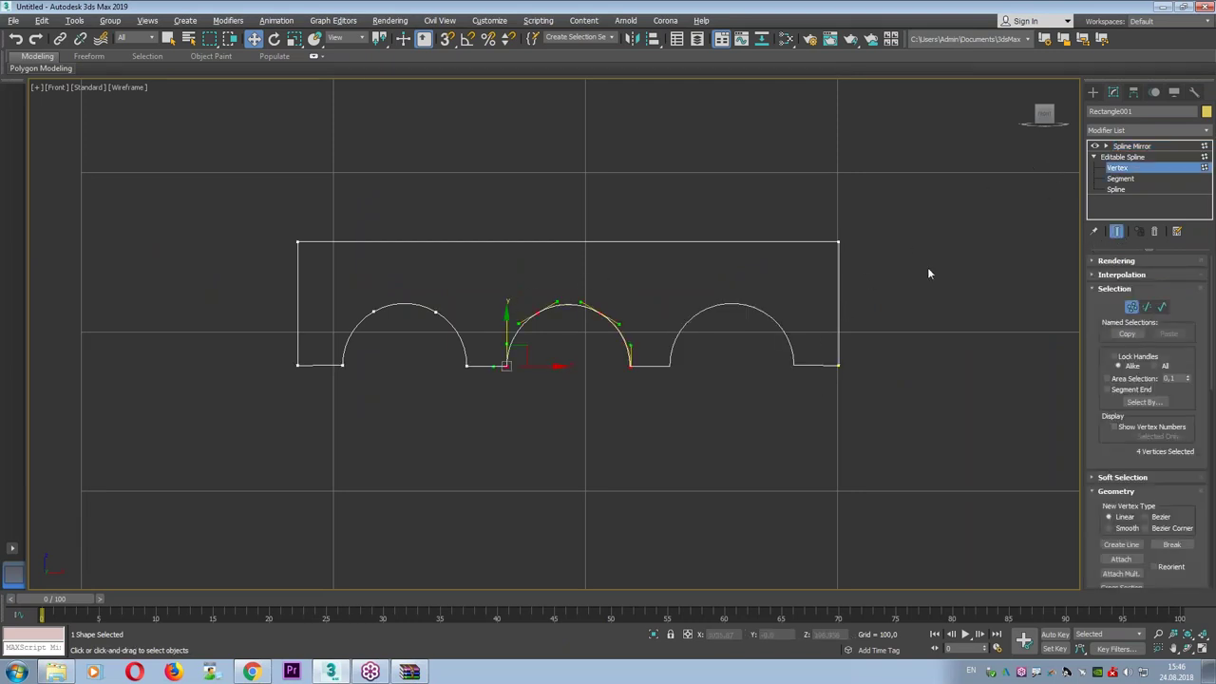
{"action": "left_click_drag", "start_coordinate": [437, 325], "coordinate": [436, 325]}
{"action": "mouse_move", "coordinate": [419, 272]}
{"action": "left_mouse_down"}
{"action": "mouse_move", "coordinate": [417, 300]}
{"action": "mouse_move", "coordinate": [429, 233]}
{"action": "mouse_move", "coordinate": [428, 304]}
{"action": "mouse_move", "coordinate": [429, 242]}
{"action": "mouse_move", "coordinate": [428, 275]}
{"action": "left_mouse_up"}
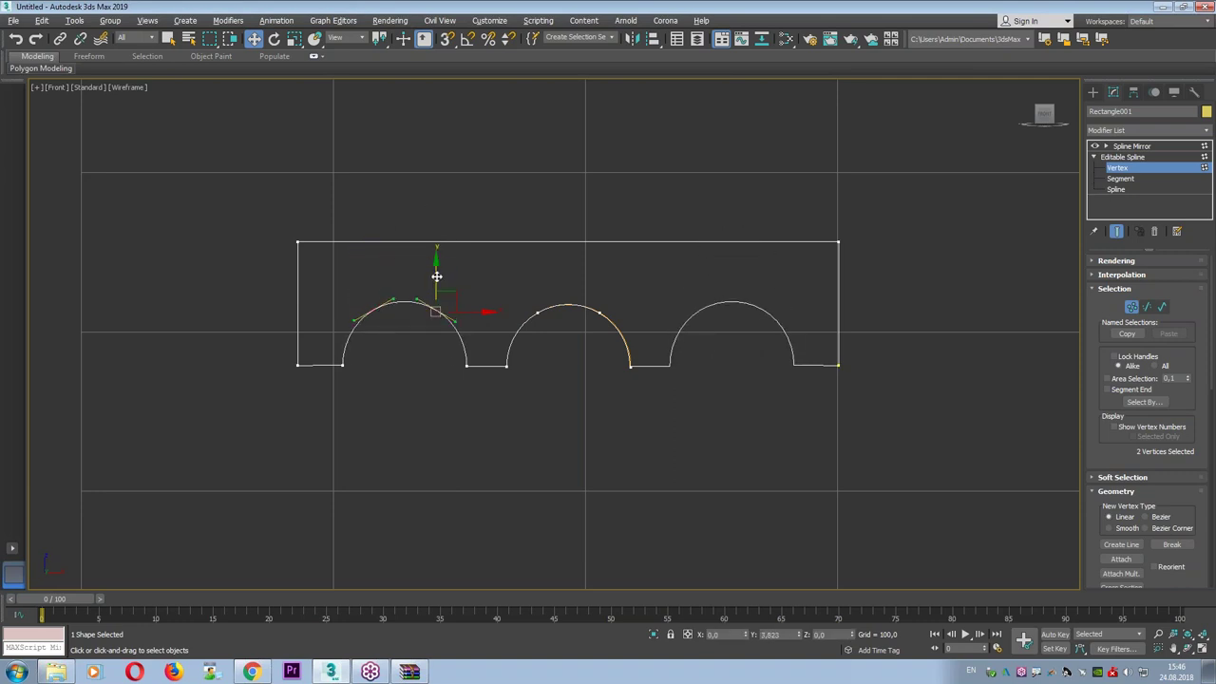
{"action": "left_click", "coordinate": [1122, 157]}
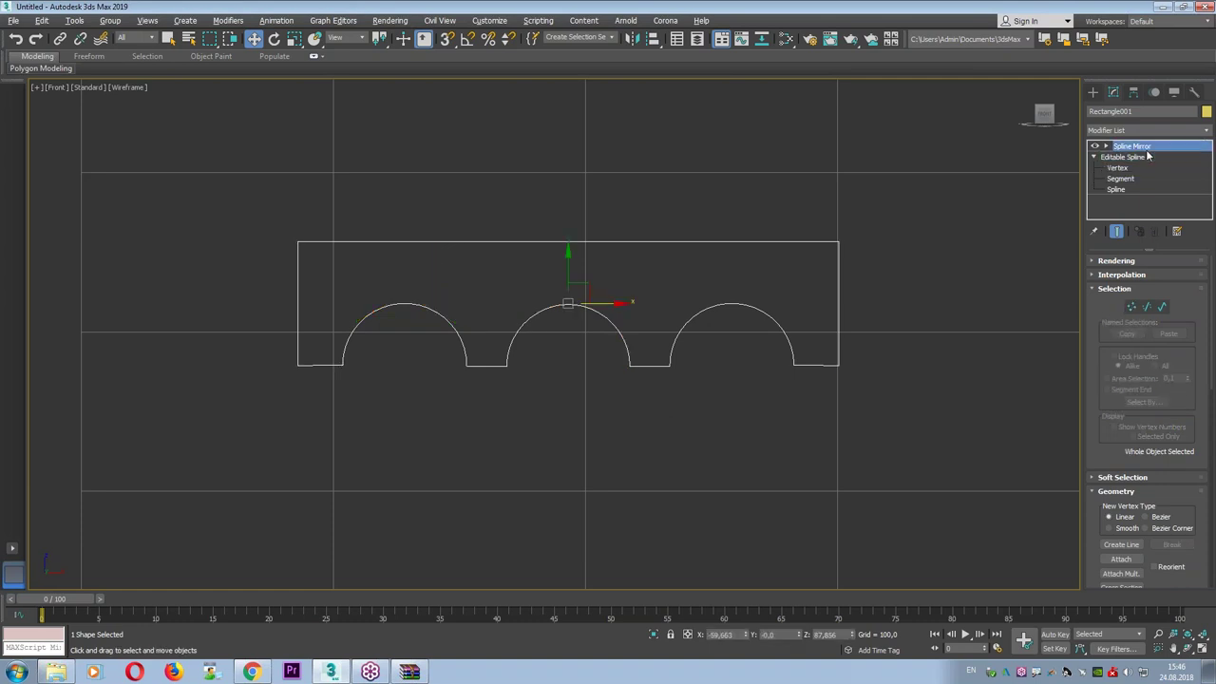
{"action": "left_click", "coordinate": [1131, 145]}
Extrude the mirrored arch outline with an Amount of 100 to make a solid wall.
{"action": "left_click", "coordinate": [1147, 129]}
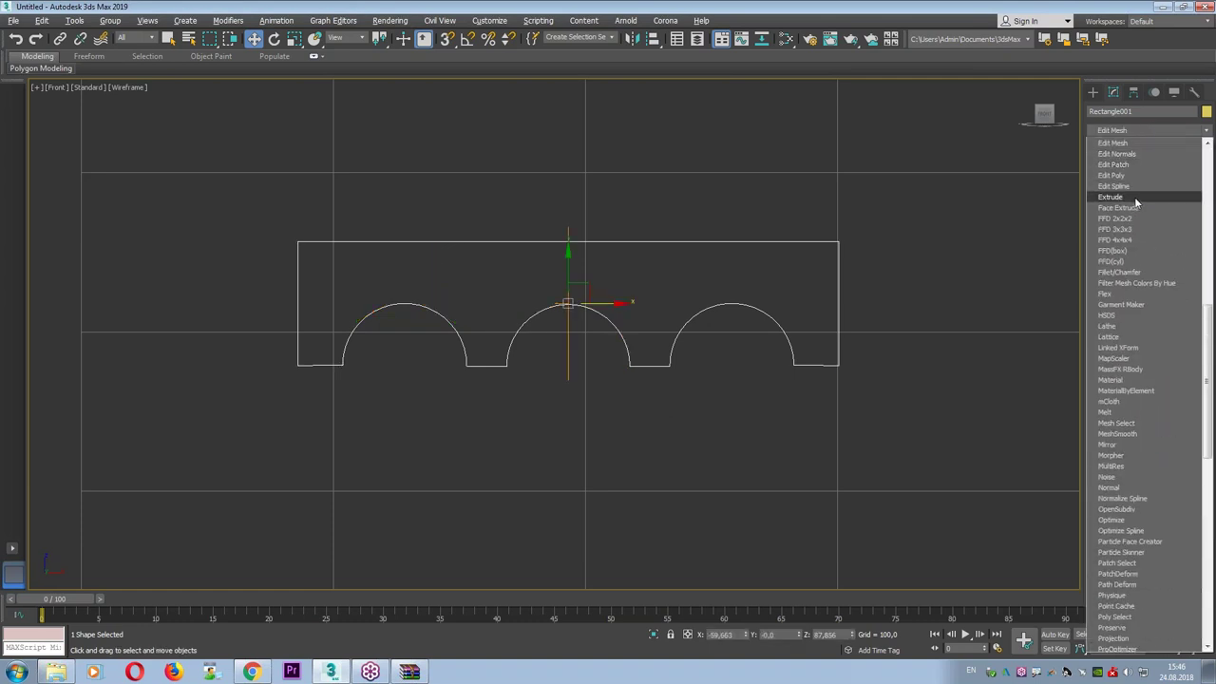
{"action": "left_click", "coordinate": [1135, 197]}
{"action": "key", "text": "alt+w"}
{"action": "double_click", "coordinate": [1158, 278]}
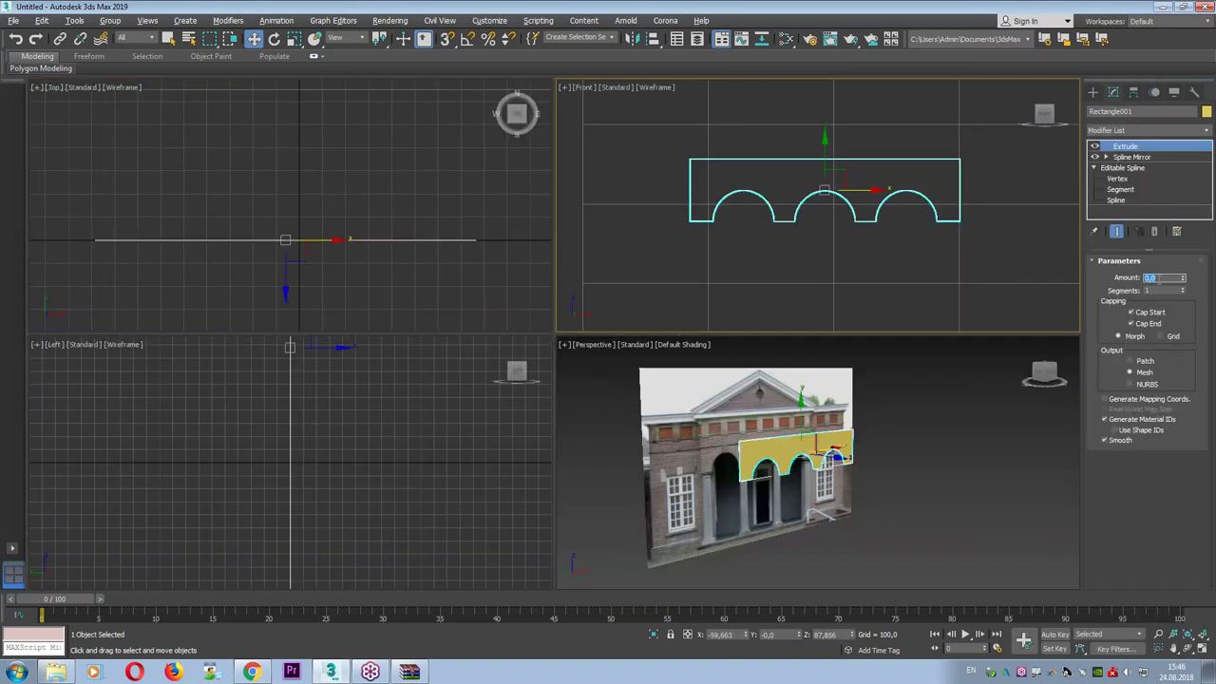
{"action": "type", "text": "0"}
{"action": "key", "text": "Return"}
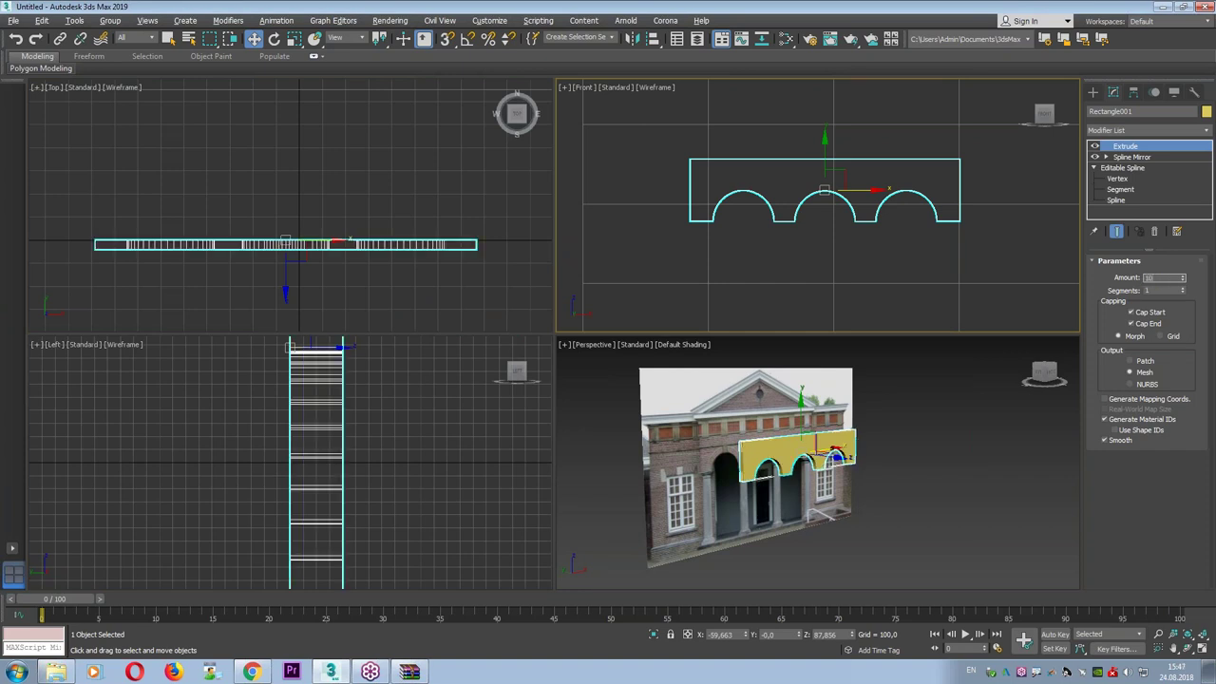
{"action": "type", "text": "100"}
{"action": "key", "text": "Return"}
Deselect the wall and show the Front view shaded and maximized over the photo.
{"action": "left_click", "coordinate": [869, 259]}
{"action": "key", "text": "F3"}
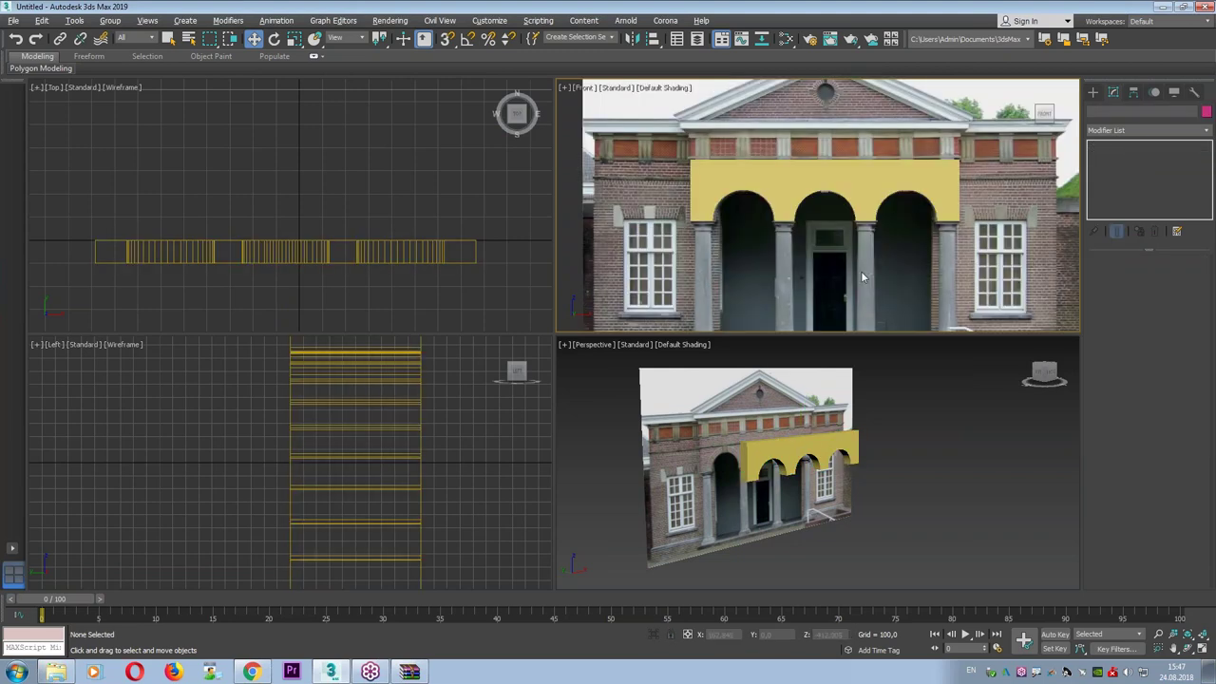
{"action": "key", "text": "alt+w"}
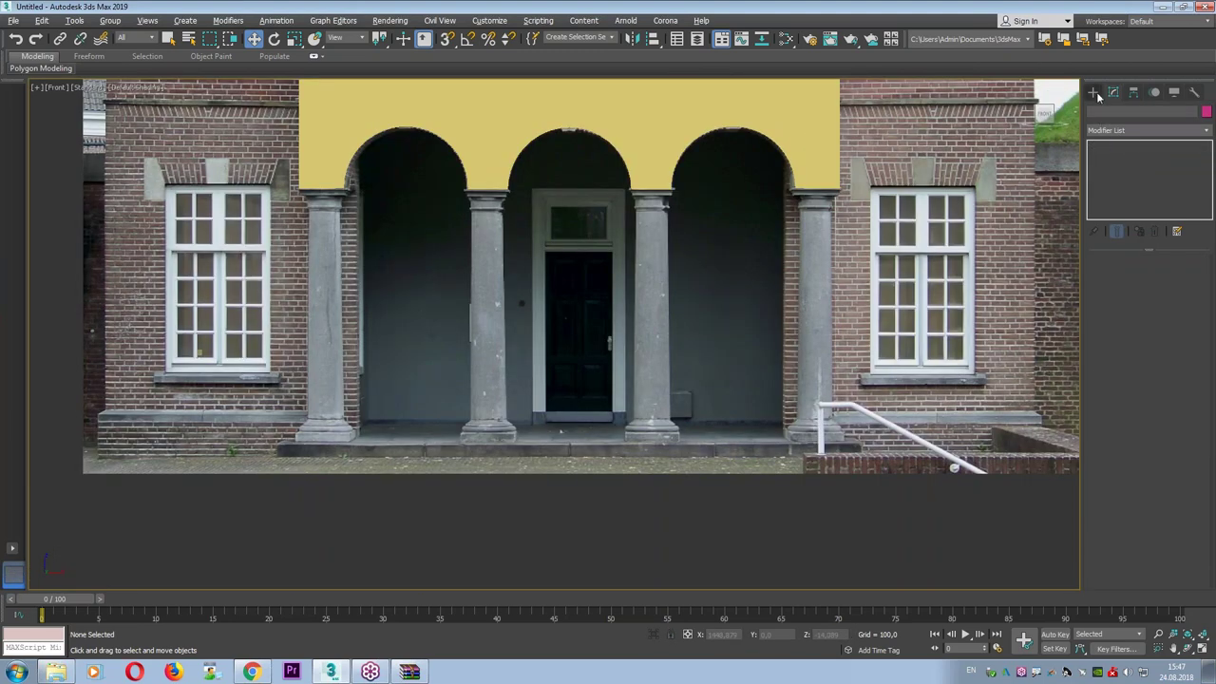
Pick the Line shape tool and zoom the Front view onto the column capital.
{"action": "left_click", "coordinate": [1093, 92]}
{"action": "left_click", "coordinate": [1106, 110]}
{"action": "left_click", "coordinate": [1122, 179]}
{"action": "scroll", "coordinate": [652, 181], "scroll_direction": "up", "scroll_amount": 5}
{"action": "middle_click_drag", "start_coordinate": [537, 172], "coordinate": [547, 178]}
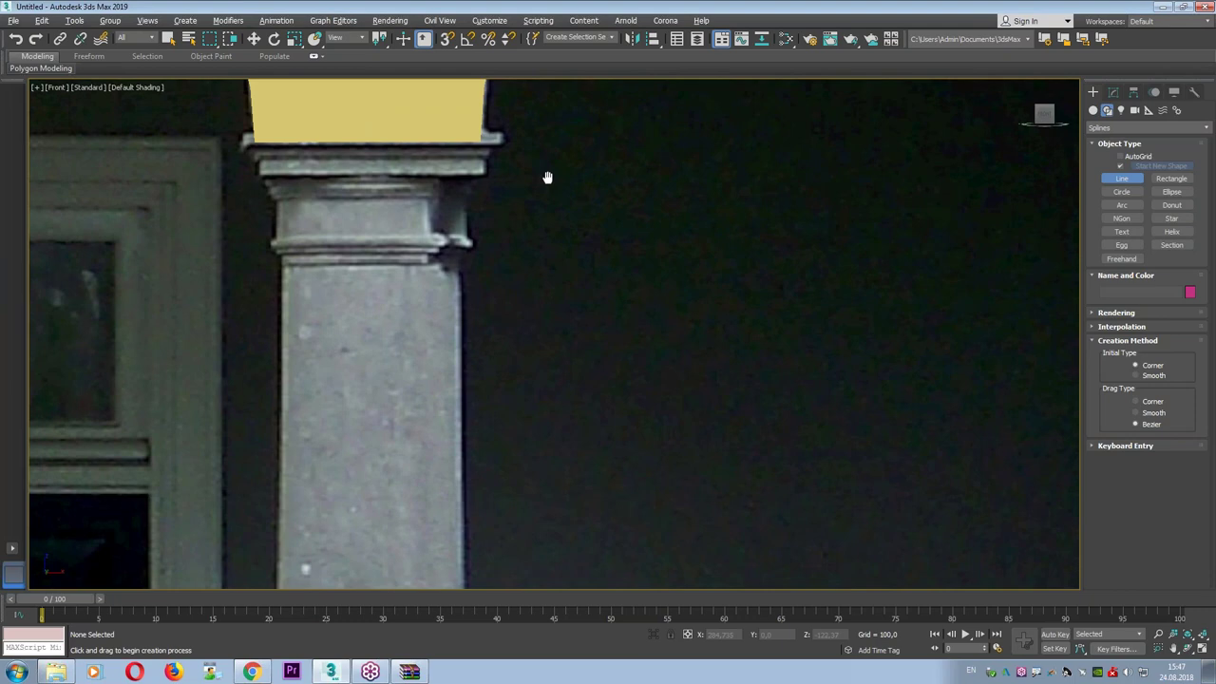
{"action": "scroll", "coordinate": [561, 209], "scroll_direction": "up", "scroll_amount": 2}
{"action": "left_click_drag", "start_coordinate": [304, 201], "coordinate": [307, 204]}
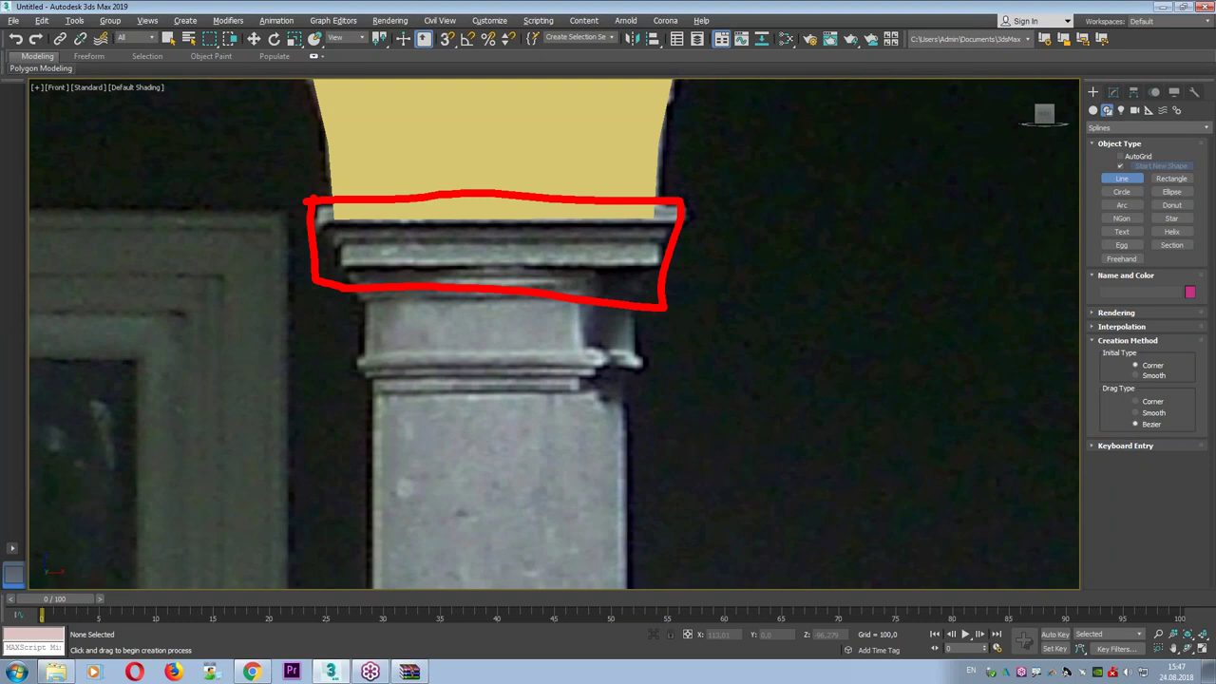
{"action": "left_click_drag", "start_coordinate": [665, 297], "coordinate": [619, 427]}
{"action": "key", "text": "Escape"}
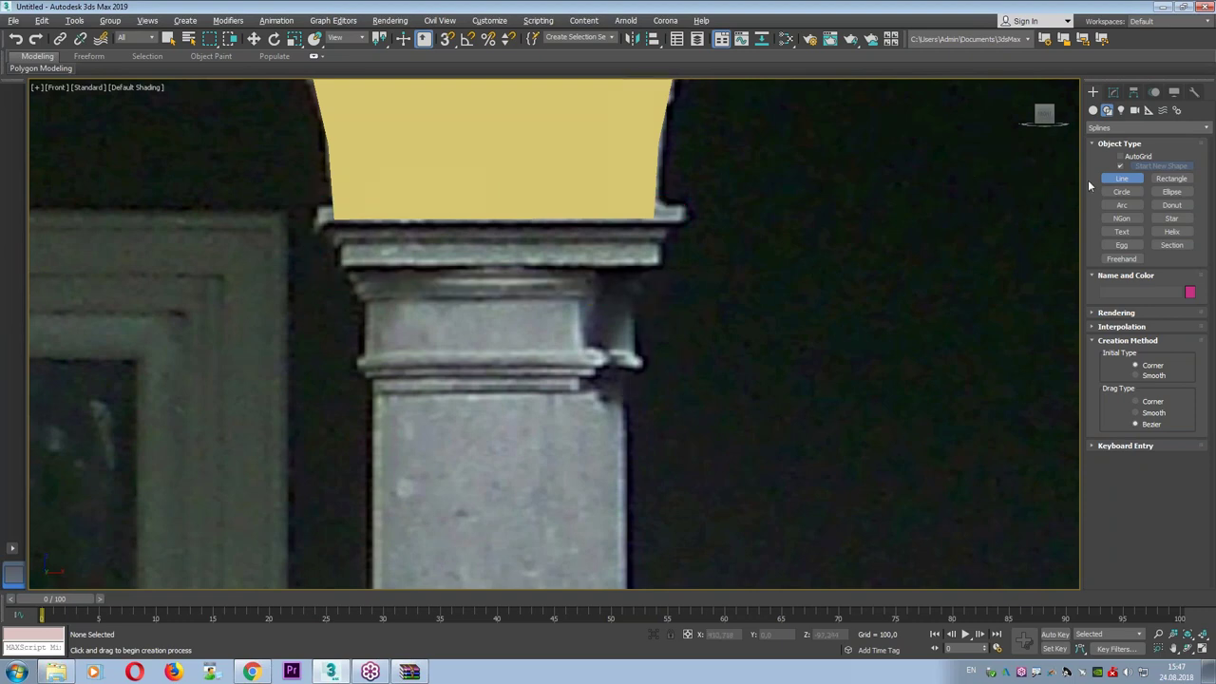
Hide the yellow arch wall via the quad menu.
{"action": "middle_click_drag", "start_coordinate": [636, 198], "coordinate": [634, 242]}
{"action": "key", "text": "w"}
{"action": "right_click", "coordinate": [587, 191]}
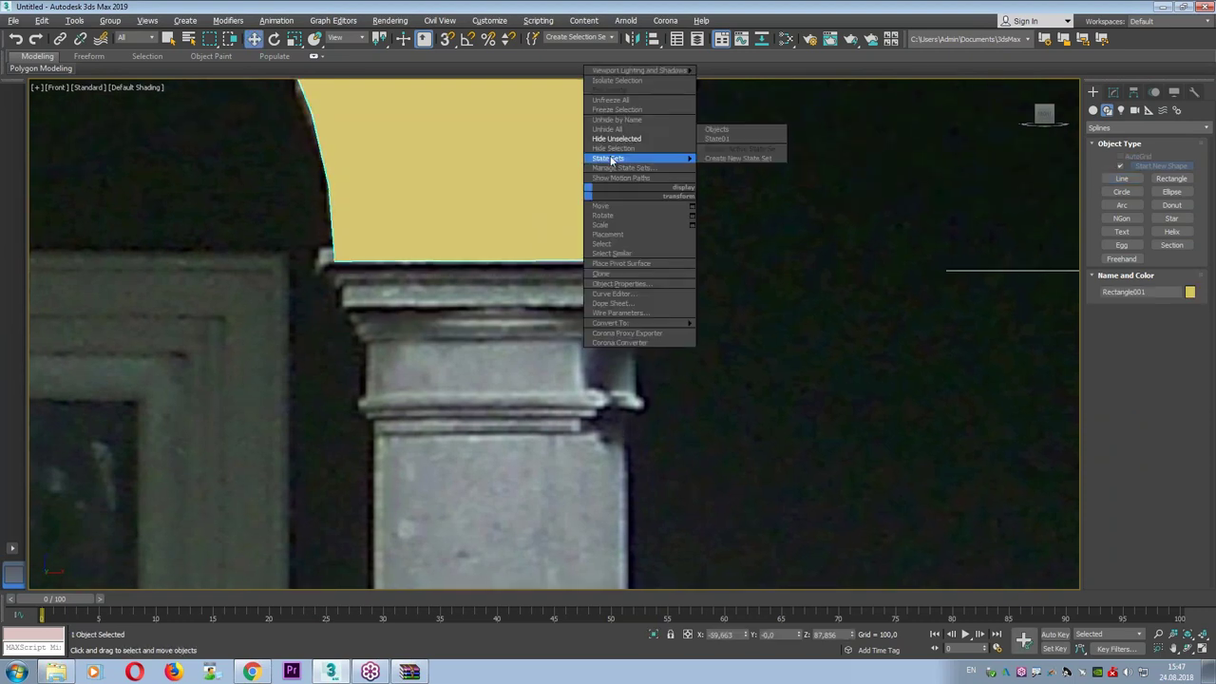
{"action": "left_click", "coordinate": [613, 149]}
Trace a closed stepped profile of the capital moulding as a new line.
{"action": "left_click", "coordinate": [1121, 179]}
{"action": "scroll", "coordinate": [539, 243], "scroll_direction": "up", "scroll_amount": 3}
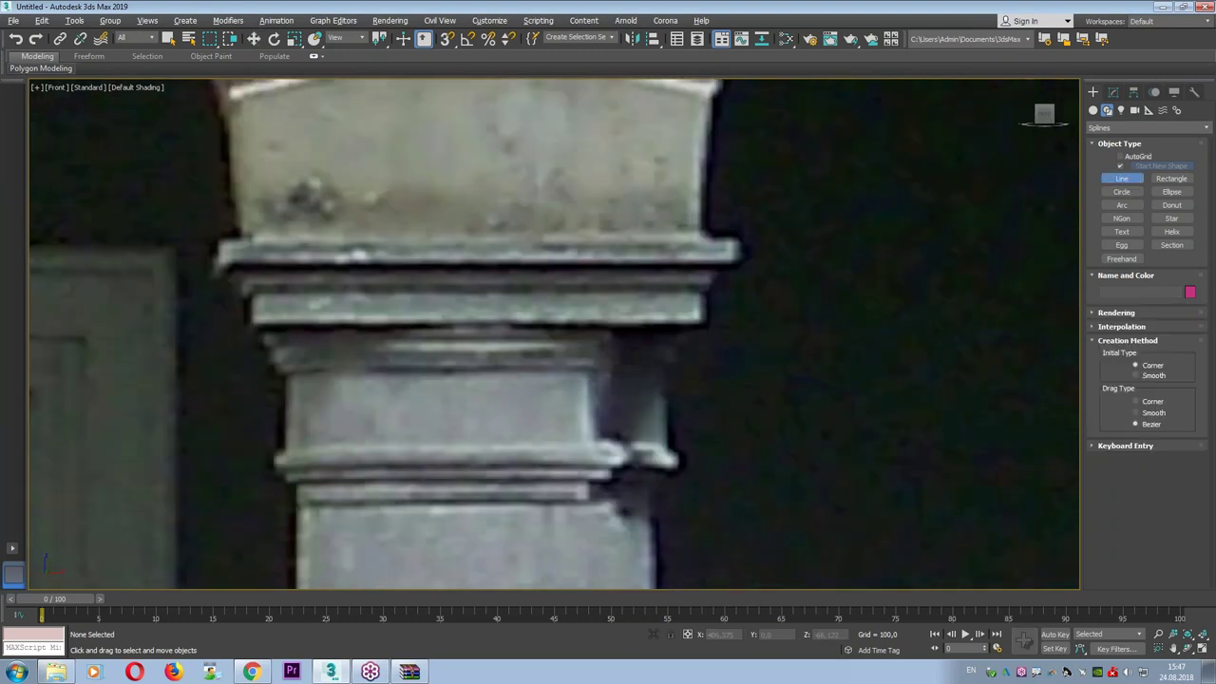
{"action": "left_click", "coordinate": [494, 239]}
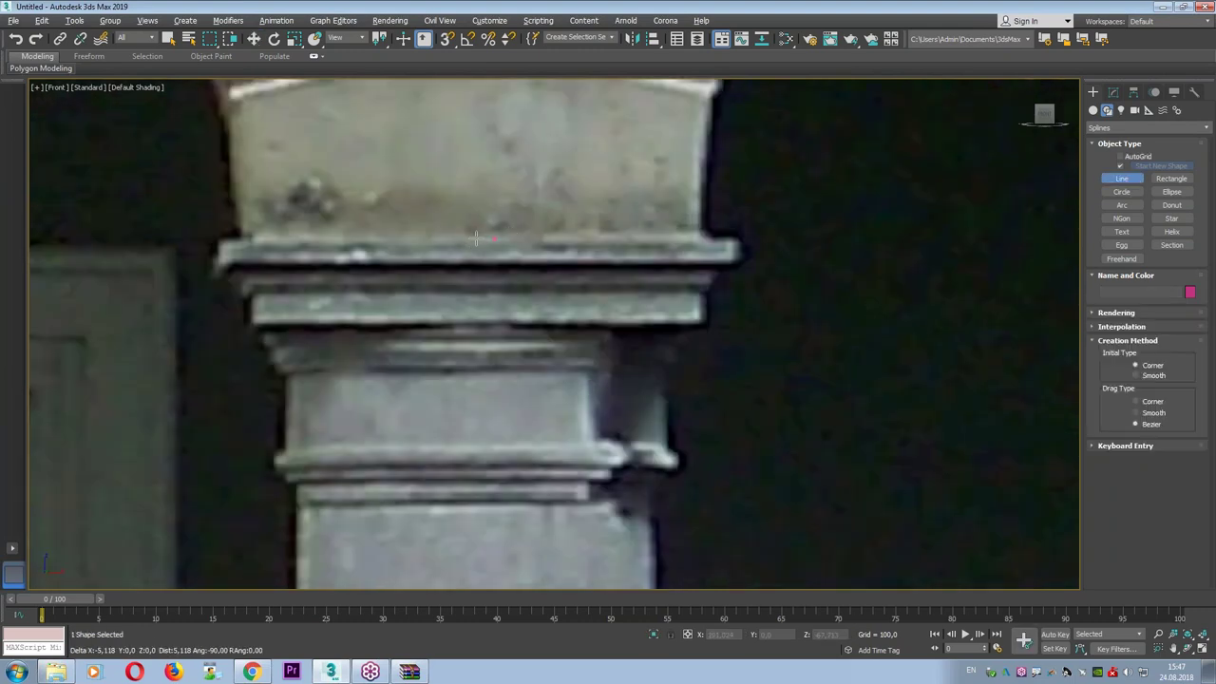
{"action": "left_click", "coordinate": [738, 239]}
{"action": "left_click", "coordinate": [738, 258]}
{"action": "left_click", "coordinate": [715, 258]}
{"action": "left_click", "coordinate": [715, 286]}
{"action": "left_click", "coordinate": [700, 286]}
{"action": "left_click", "coordinate": [700, 320]}
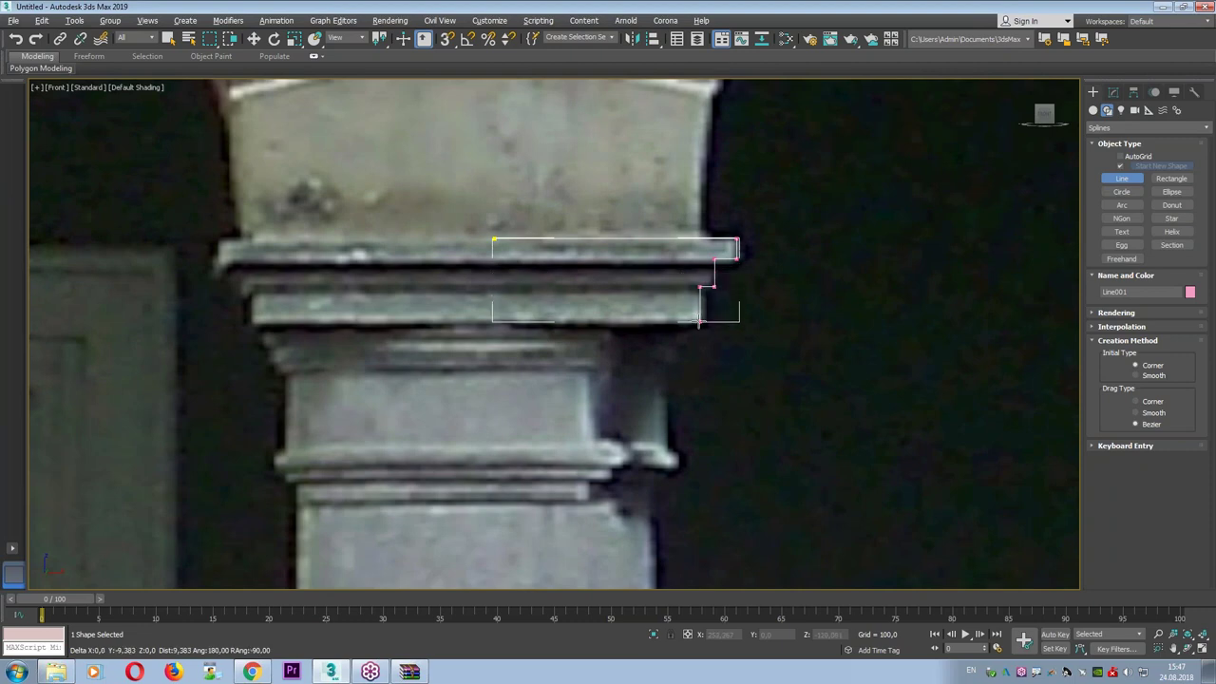
{"action": "left_click", "coordinate": [476, 320]}
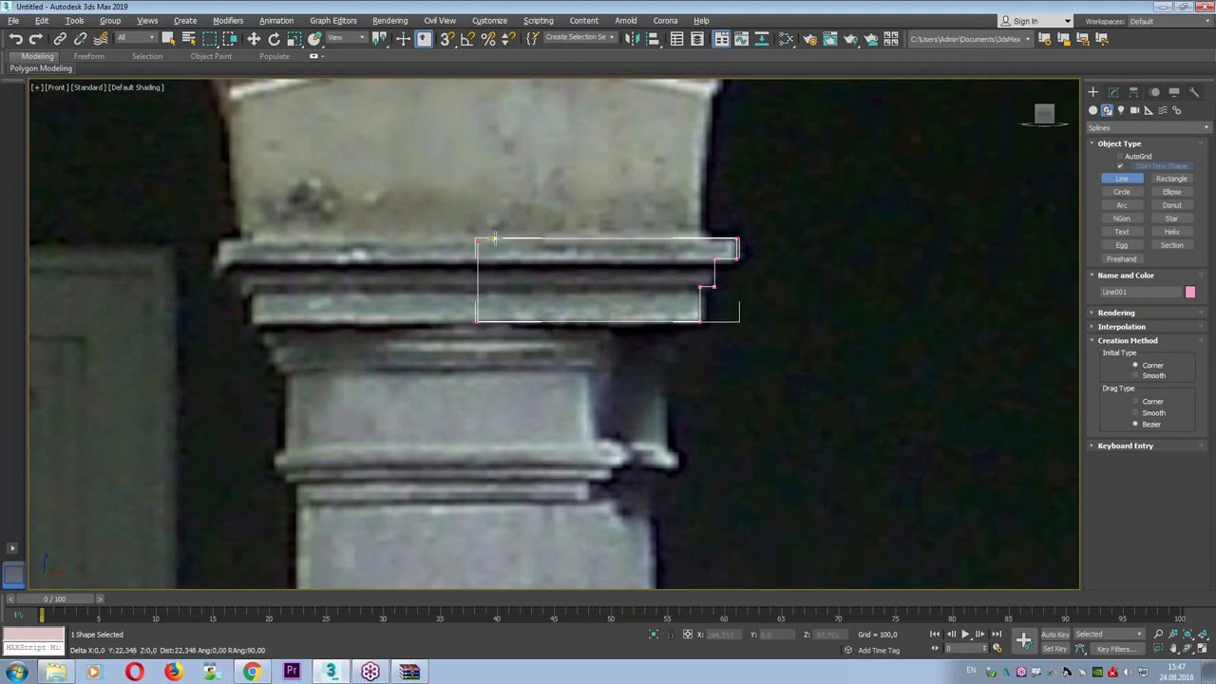
{"action": "left_click", "coordinate": [494, 239]}
{"action": "key", "text": "Return"}
Nudge the profile's first vertex slightly left at Vertex level.
{"action": "key", "text": "1"}
{"action": "key", "text": "w"}
{"action": "left_click", "coordinate": [494, 239]}
{"action": "left_click_drag", "start_coordinate": [511, 246], "coordinate": [510, 246]}
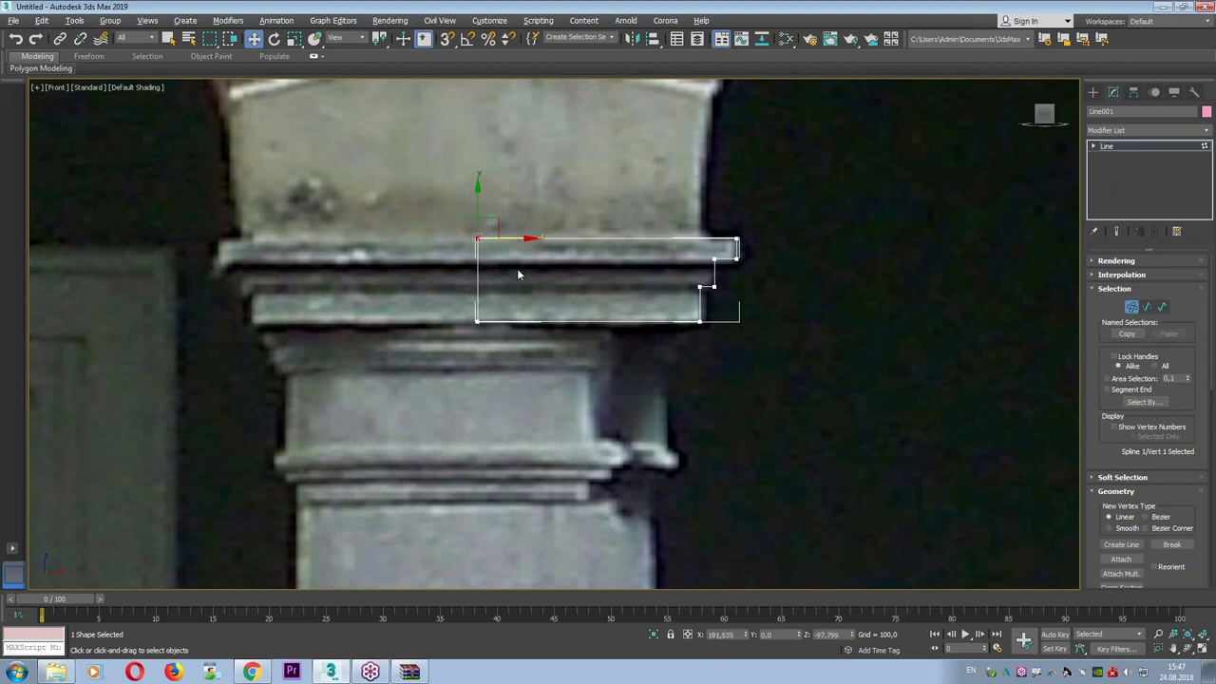
{"action": "scroll", "coordinate": [541, 285], "scroll_direction": "down", "scroll_amount": 4}
Add a Lathe modifier to Line001 aligned to Min.
{"action": "left_click", "coordinate": [1113, 150]}
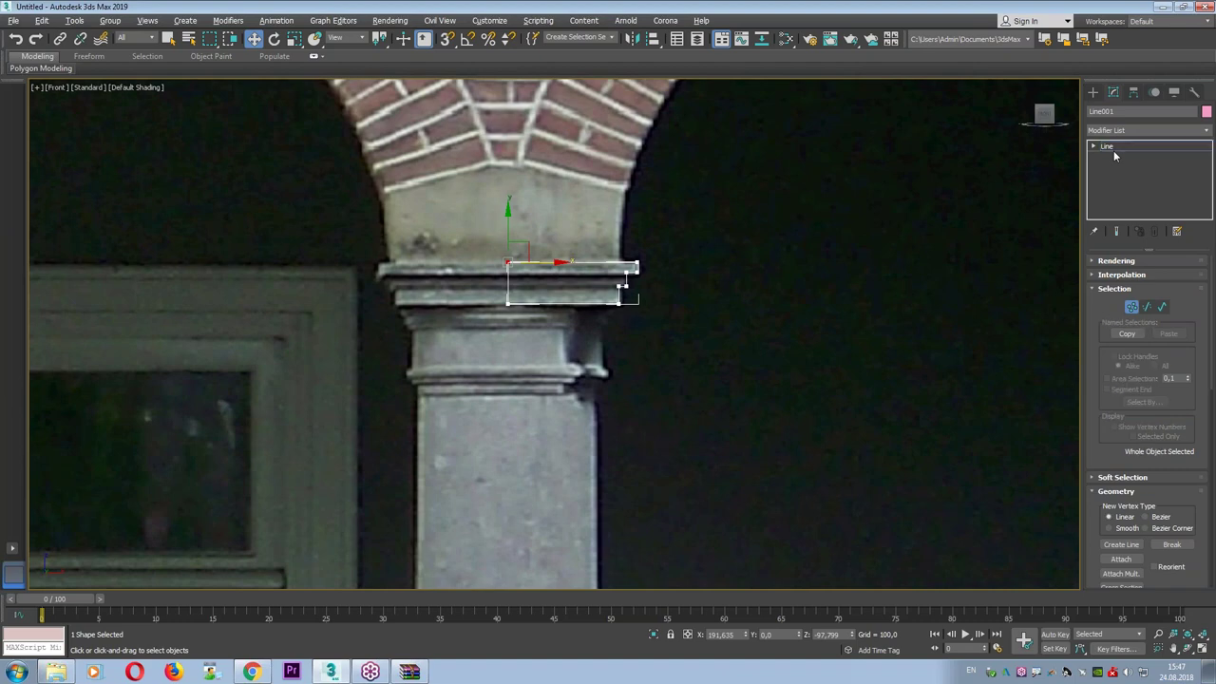
{"action": "left_click", "coordinate": [1128, 131]}
{"action": "type", "text": "l"}
{"action": "left_click", "coordinate": [1128, 143]}
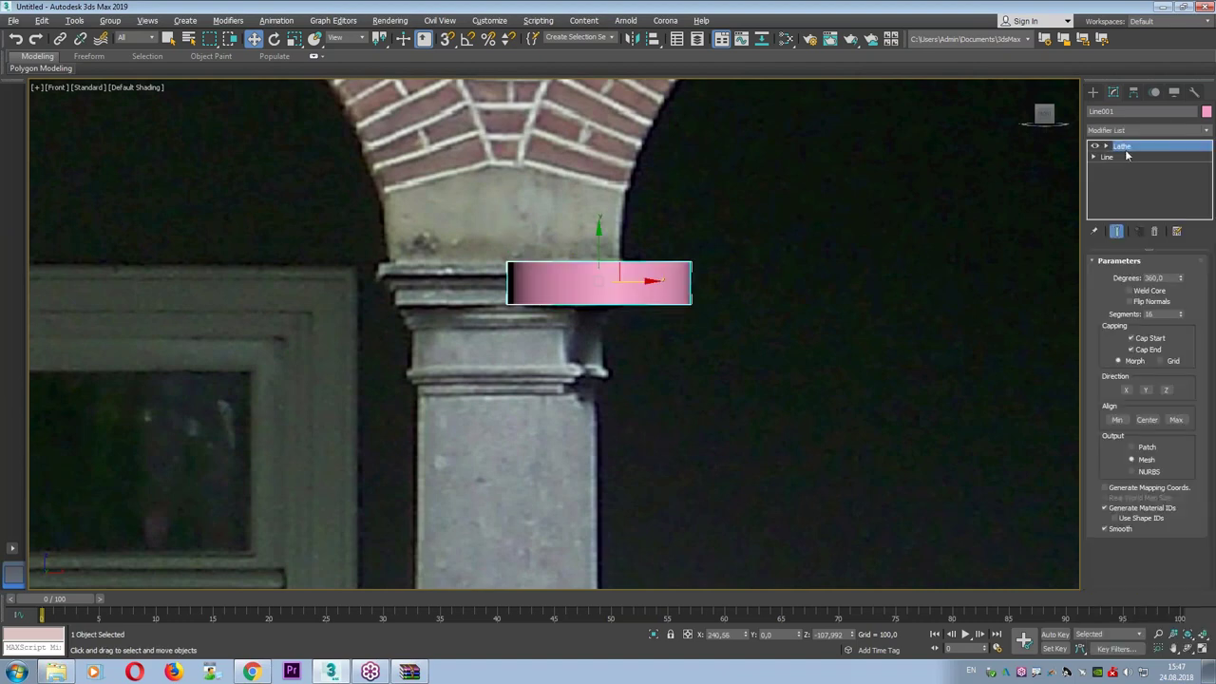
{"action": "left_click", "coordinate": [1117, 420]}
Set the Lathe Segments to 4 for a square capital, viewed in maximized Perspective.
{"action": "key", "text": "alt+w"}
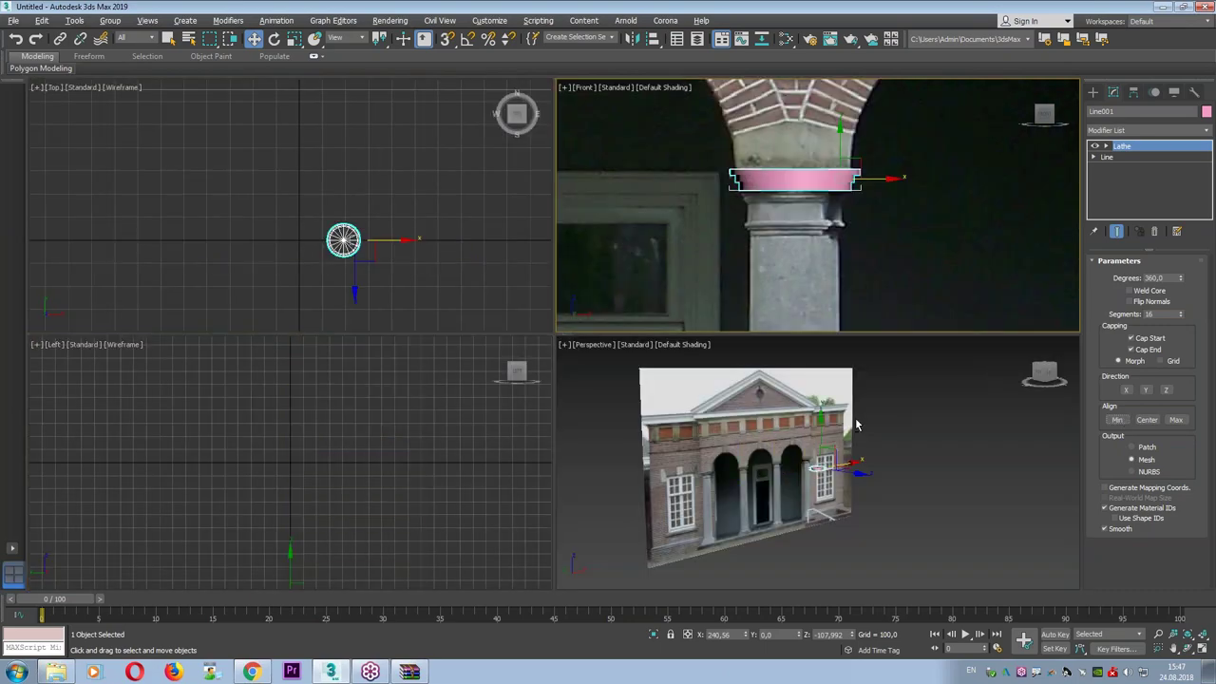
{"action": "right_click", "coordinate": [1043, 369]}
{"action": "key", "text": "alt+w"}
{"action": "key", "text": "z"}
{"action": "middle_click_drag", "start_coordinate": [539, 349], "coordinate": [598, 350], "text": "alt"}
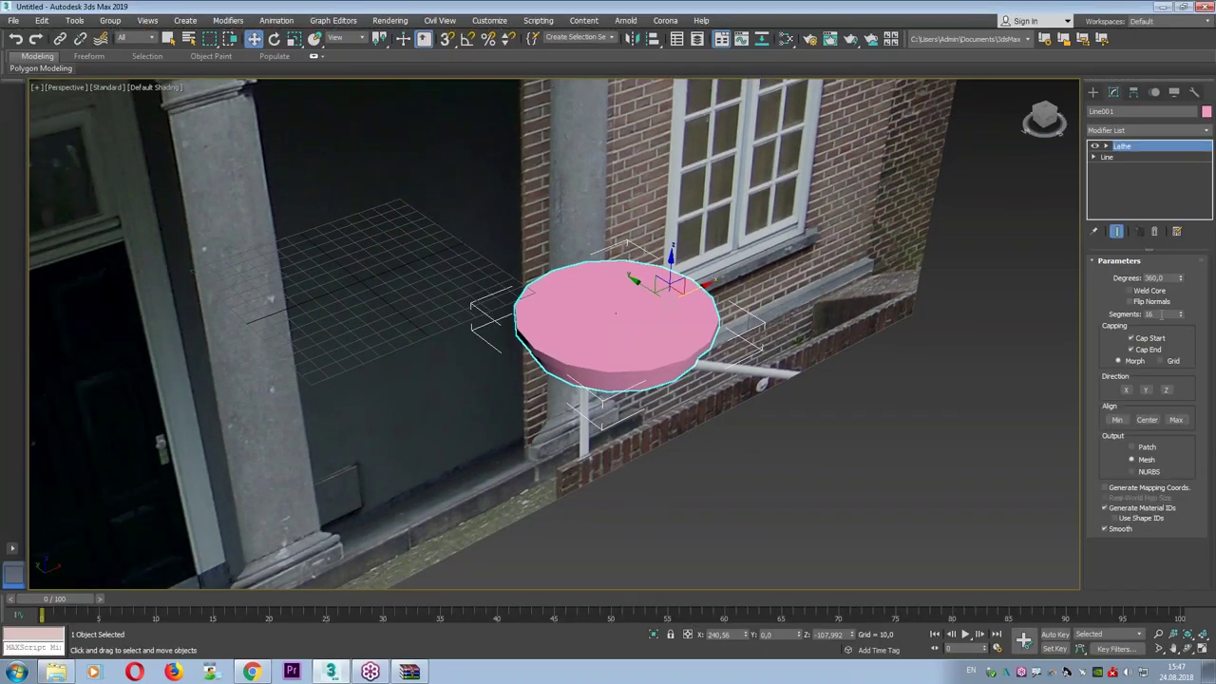
{"action": "type", "text": "4"}
{"action": "key", "text": "Return"}
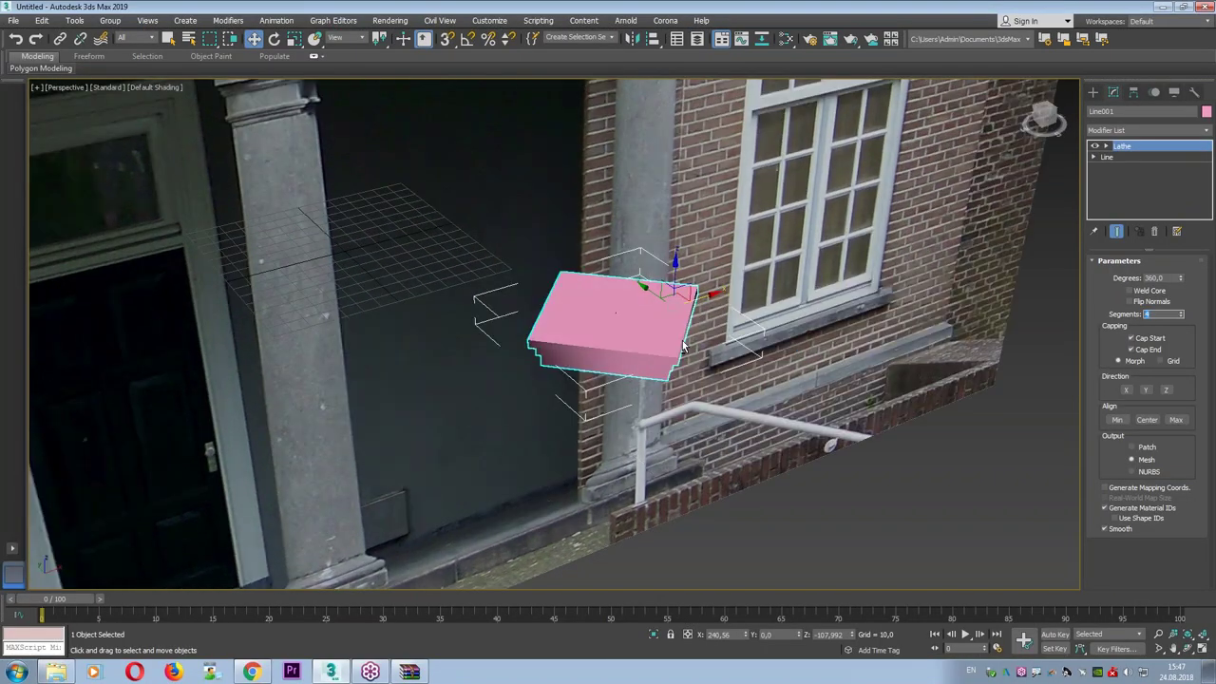
Orbit around the lathed capital to check its underside, then maximize the Front view.
{"action": "mouse_move", "coordinate": [618, 323]}
{"action": "middle_mouse_down", "text": "alt"}
{"action": "mouse_move", "coordinate": [634, 309]}
{"action": "mouse_move", "coordinate": [1066, 292]}
{"action": "middle_mouse_up", "text": "alt"}
{"action": "scroll", "coordinate": [634, 309], "scroll_direction": "up", "scroll_amount": 5}
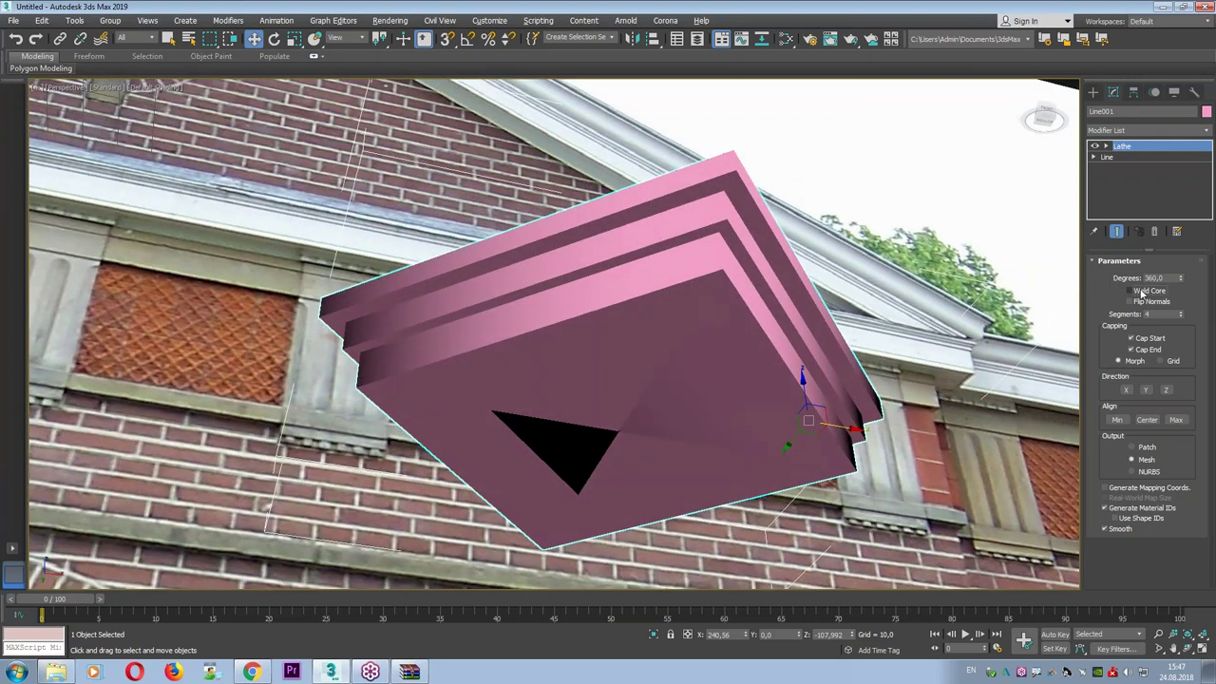
{"action": "key", "text": "ctrl+2"}
{"action": "left_click_drag", "start_coordinate": [726, 159], "coordinate": [688, 281]}
{"action": "mouse_move", "coordinate": [712, 190]}
{"action": "left_mouse_down"}
{"action": "mouse_move", "coordinate": [570, 256]}
{"action": "mouse_move", "coordinate": [684, 285]}
{"action": "mouse_move", "coordinate": [828, 361]}
{"action": "left_mouse_up"}
{"action": "key", "text": "Escape"}
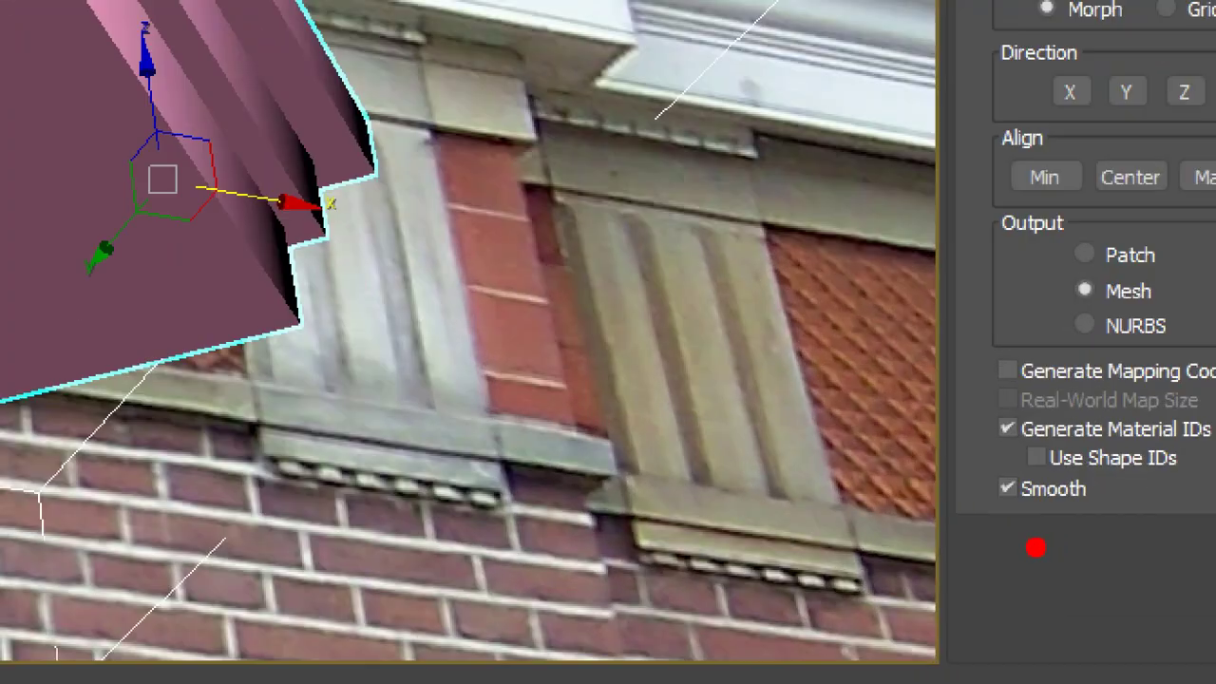
{"action": "left_click_drag", "start_coordinate": [1088, 544], "coordinate": [1149, 528]}
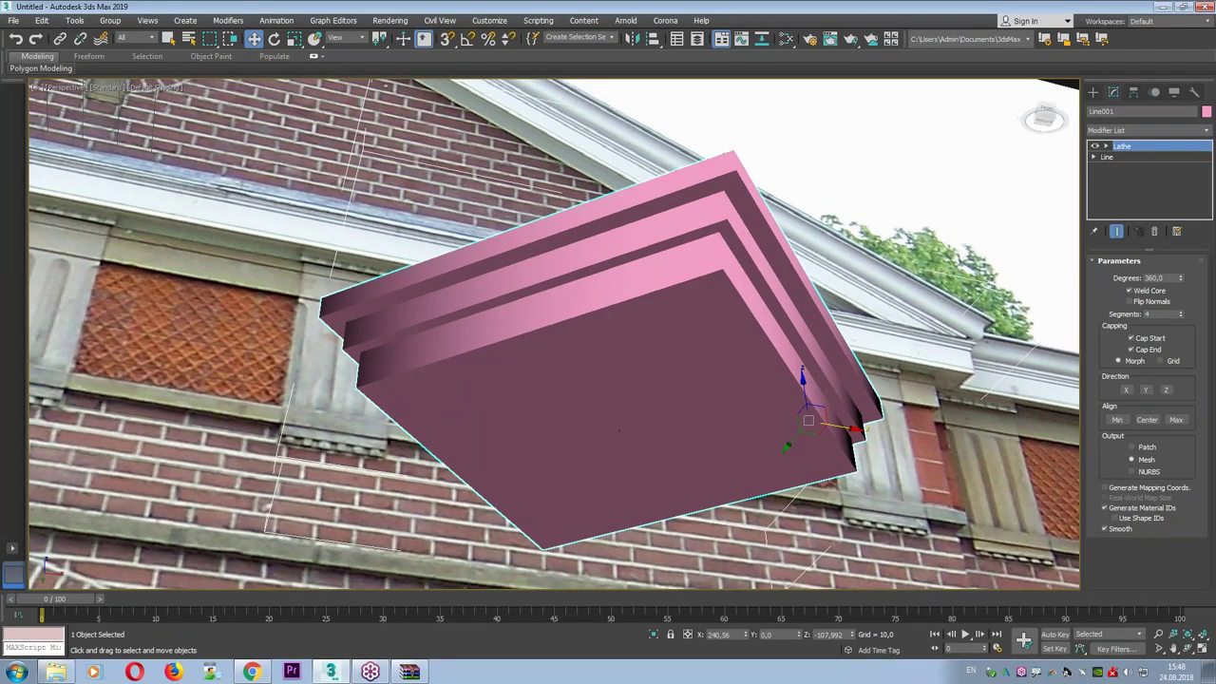
{"action": "key", "text": "Escape"}
{"action": "key", "text": "alt+w"}
{"action": "key", "text": "alt+w"}
Make a profile vertex Bezier and bend it into a rounded moulding at Vertex level.
{"action": "left_click", "coordinate": [1093, 157]}
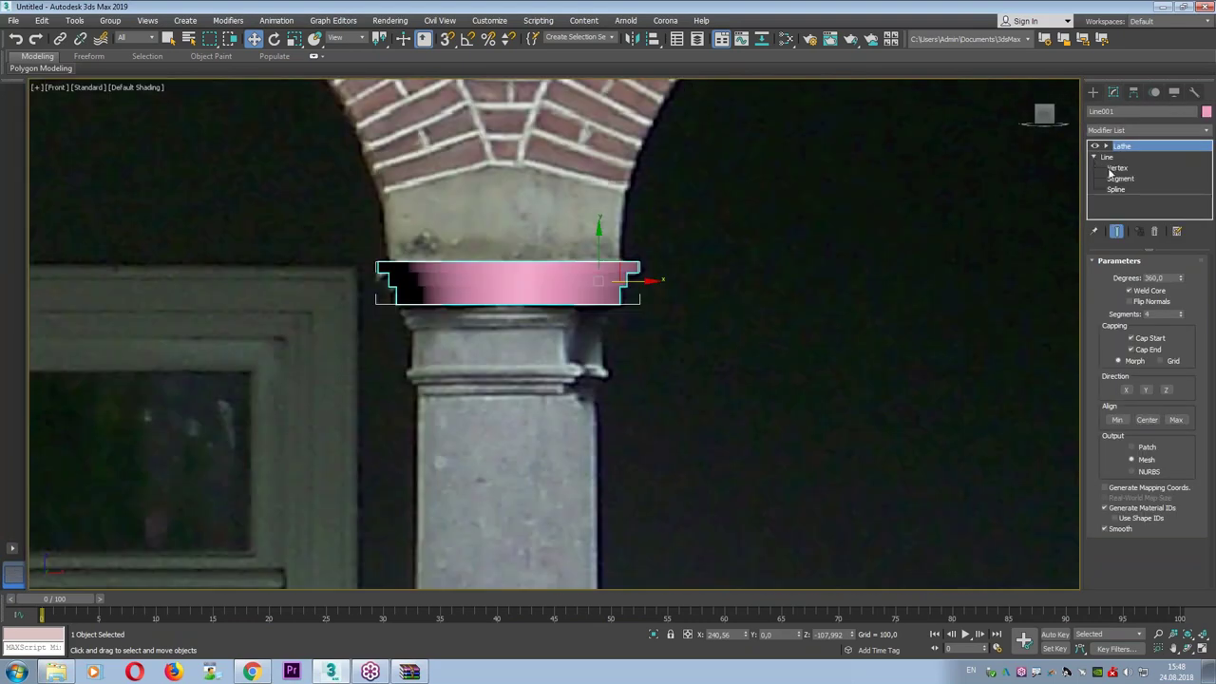
{"action": "left_click", "coordinate": [1118, 167]}
{"action": "scroll", "coordinate": [540, 249], "scroll_direction": "up", "scroll_amount": 5}
{"action": "scroll", "coordinate": [540, 249], "scroll_direction": "up", "scroll_amount": 2}
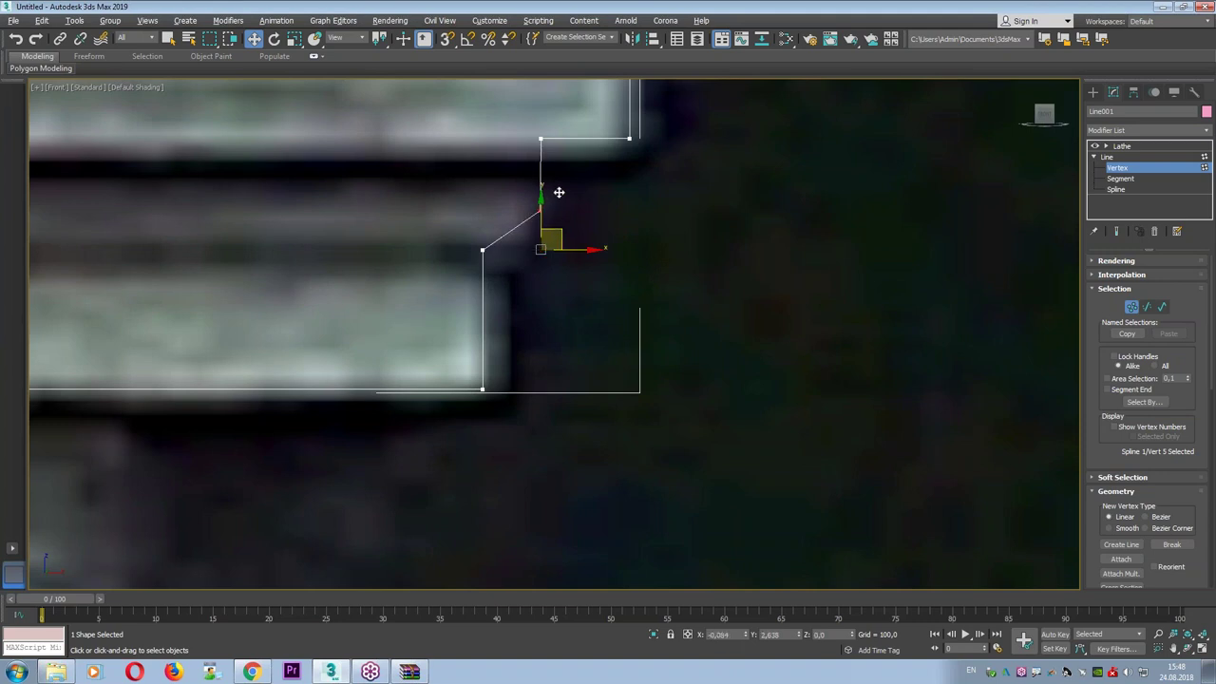
{"action": "right_click", "coordinate": [549, 189]}
{"action": "left_click", "coordinate": [523, 110]}
{"action": "left_click_drag", "start_coordinate": [539, 231], "coordinate": [519, 235]}
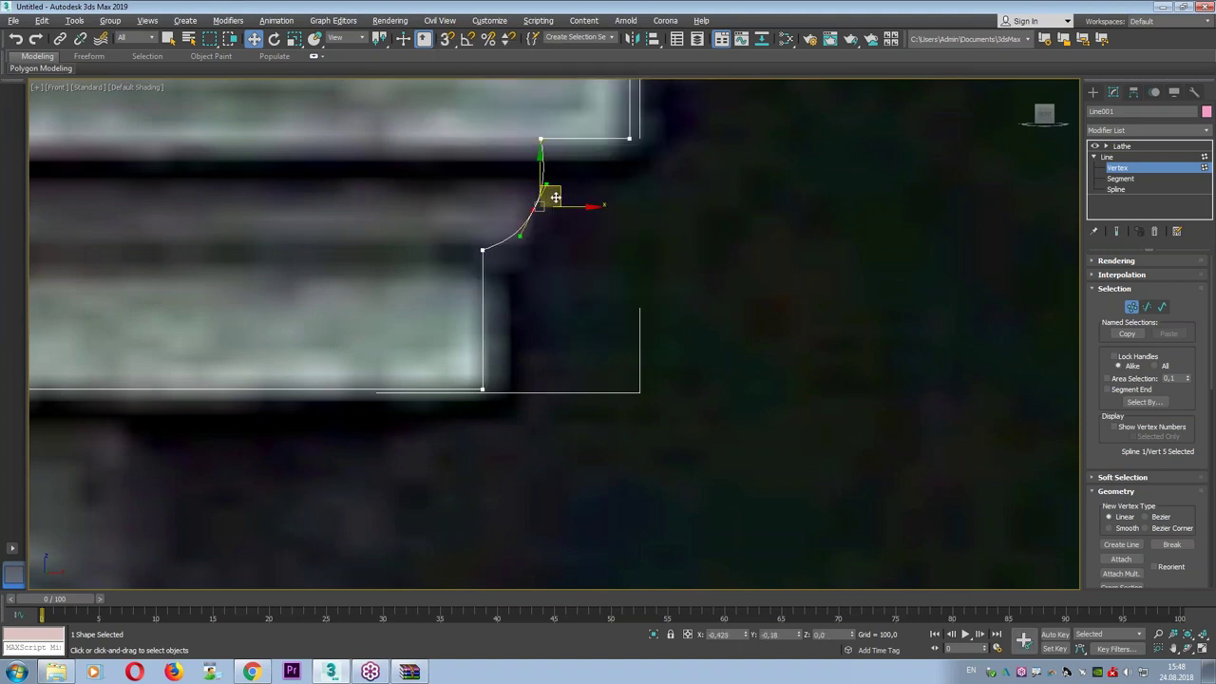
{"action": "middle_click_drag", "start_coordinate": [554, 200], "coordinate": [537, 314]}
{"action": "left_click", "coordinate": [560, 397]}
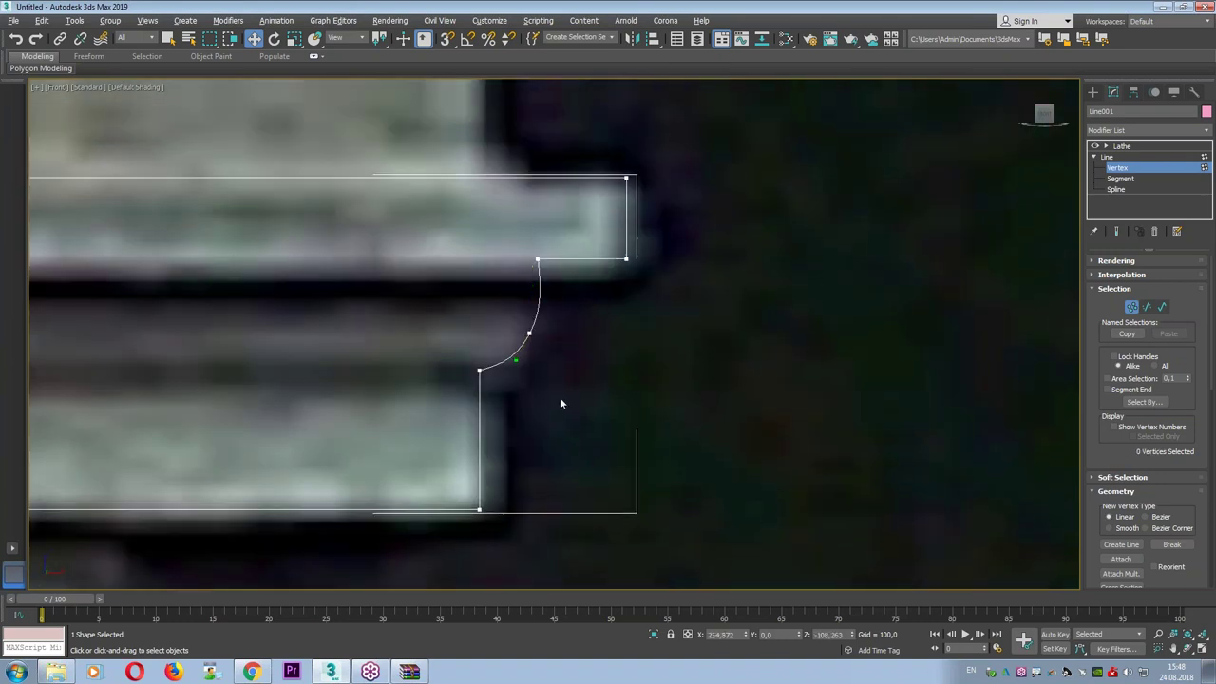
{"action": "middle_click_drag", "start_coordinate": [457, 382], "coordinate": [533, 311]}
Convert the straight edge's two vertices to Bezier and pull their handles into an S-curve.
{"action": "left_click_drag", "start_coordinate": [568, 312], "coordinate": [570, 446]}
{"action": "right_click", "coordinate": [568, 447]}
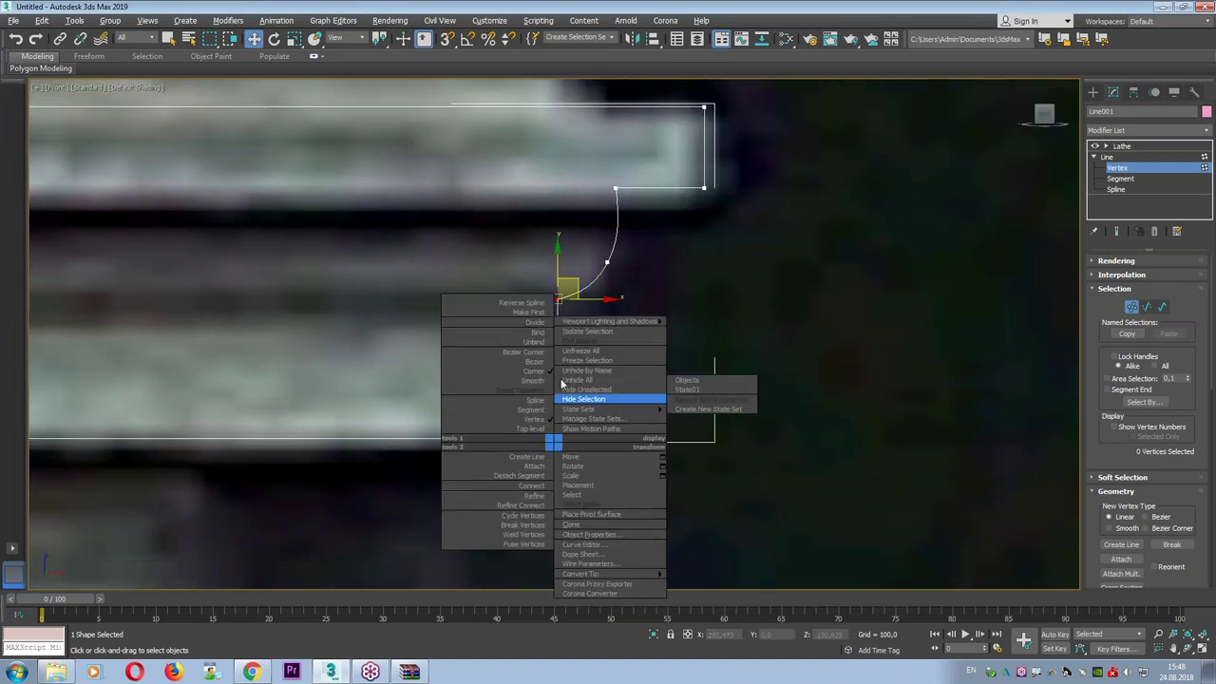
{"action": "left_click", "coordinate": [546, 355]}
{"action": "left_click_drag", "start_coordinate": [558, 347], "coordinate": [533, 351]}
{"action": "left_click_drag", "start_coordinate": [558, 392], "coordinate": [581, 391]}
{"action": "left_click", "coordinate": [855, 413]}
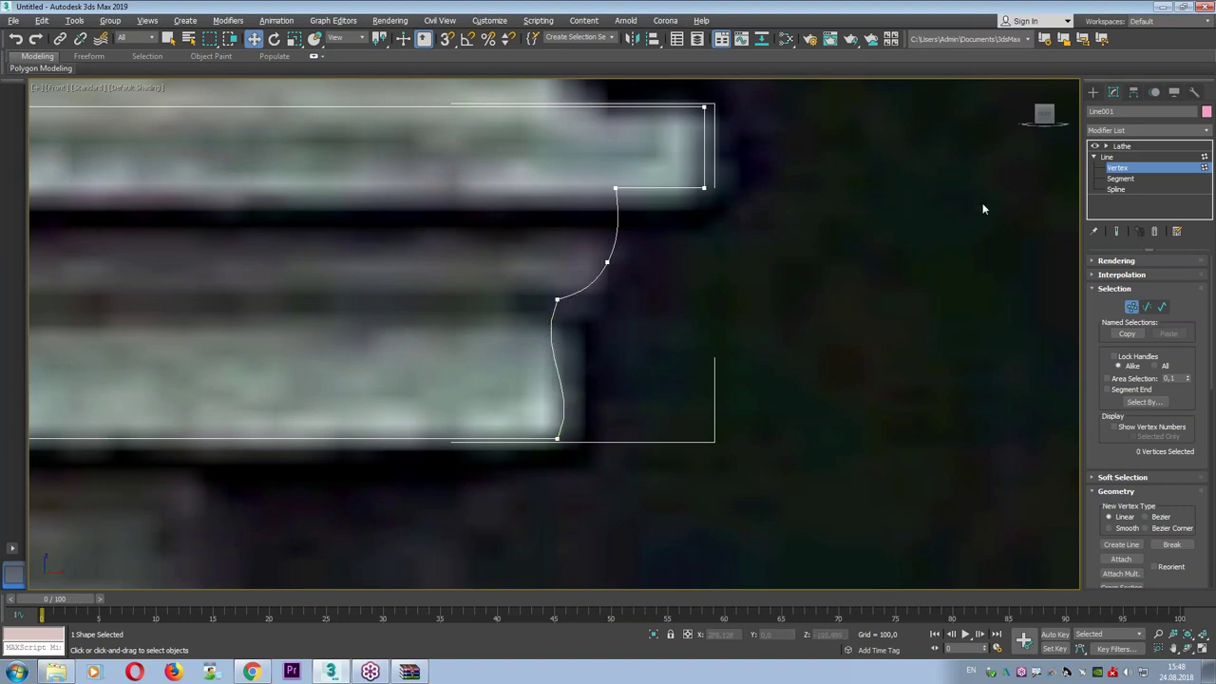
Return to the Lathe in four-view layout and toggle its Smooth option off and back on.
{"action": "left_click", "coordinate": [1128, 169]}
{"action": "left_click", "coordinate": [1122, 145]}
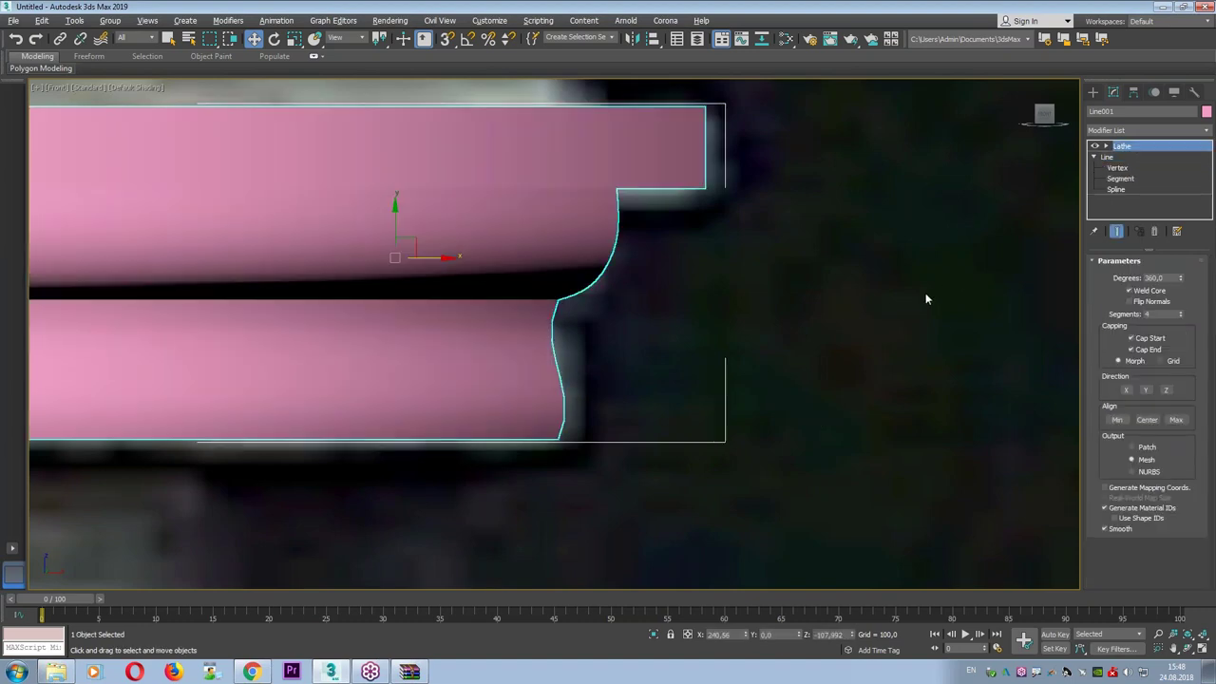
{"action": "key", "text": "alt+w"}
{"action": "key", "text": "alt+w"}
{"action": "left_click", "coordinate": [1121, 532]}
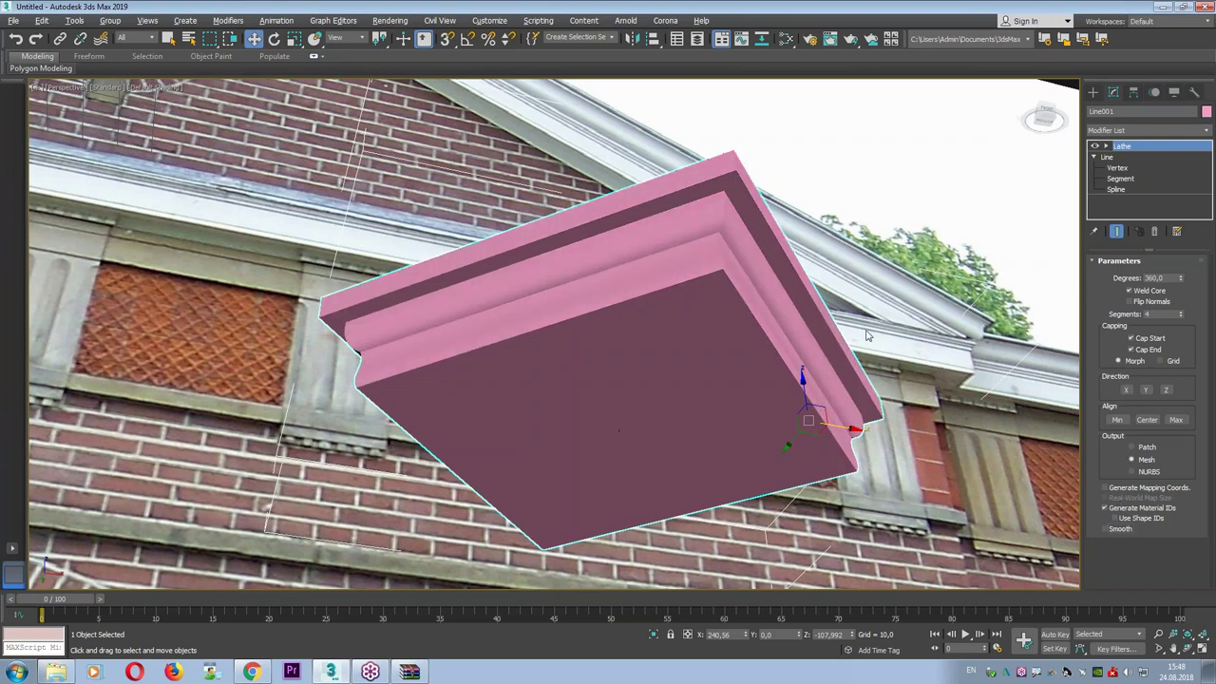
{"action": "scroll", "coordinate": [617, 280], "scroll_direction": "up", "scroll_amount": 3}
{"action": "scroll", "coordinate": [456, 186], "scroll_direction": "up", "scroll_amount": 2}
{"action": "scroll", "coordinate": [455, 186], "scroll_direction": "up", "scroll_amount": 2}
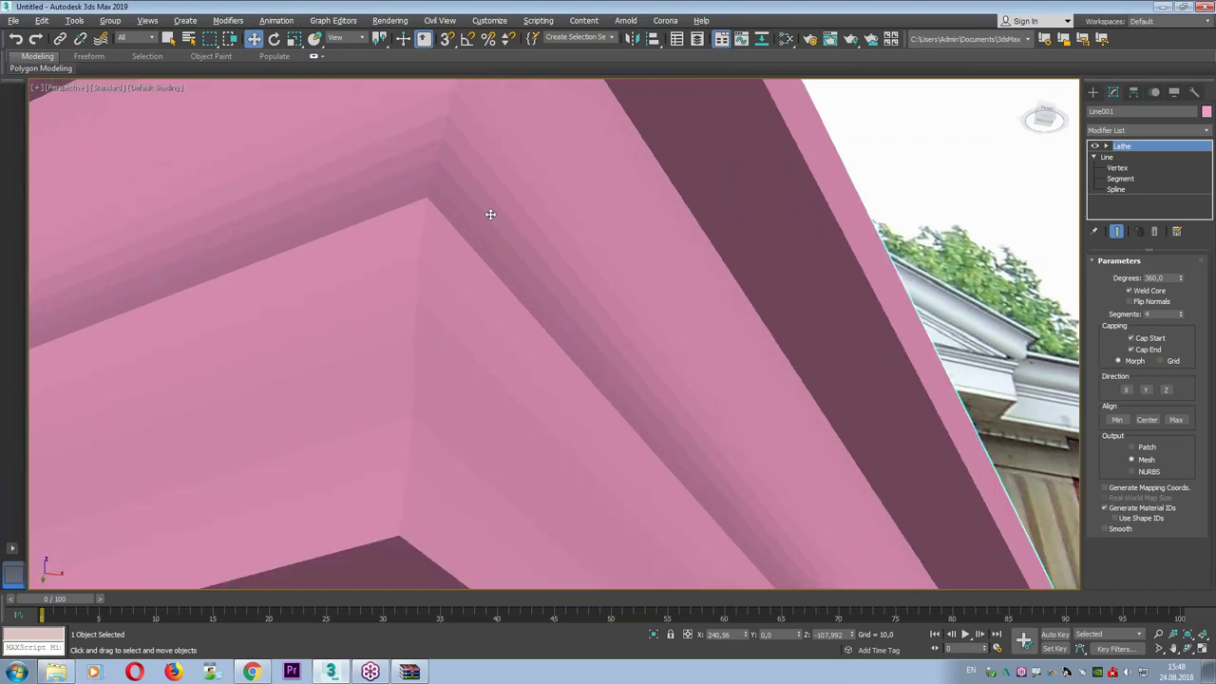
{"action": "scroll", "coordinate": [520, 227], "scroll_direction": "down", "scroll_amount": 3}
{"action": "scroll", "coordinate": [520, 227], "scroll_direction": "down", "scroll_amount": 3}
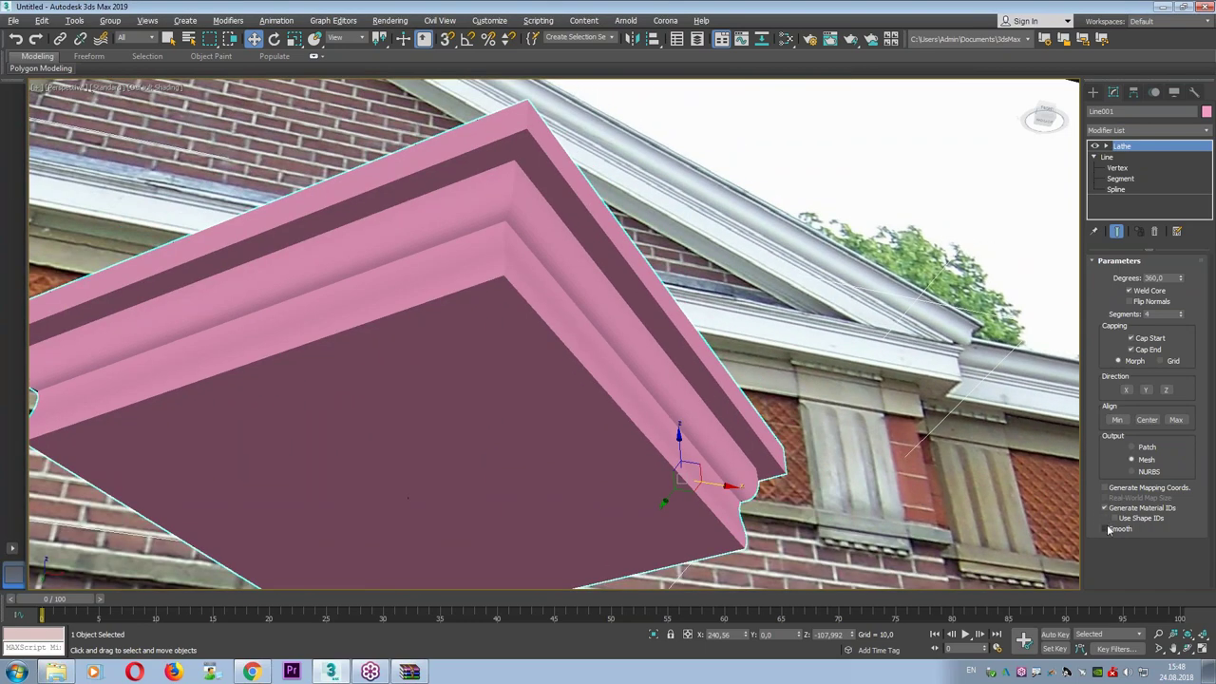
{"action": "left_click", "coordinate": [1106, 529]}
Add a Smooth modifier to the moulding with Auto Smooth enabled.
{"action": "left_click", "coordinate": [1148, 129]}
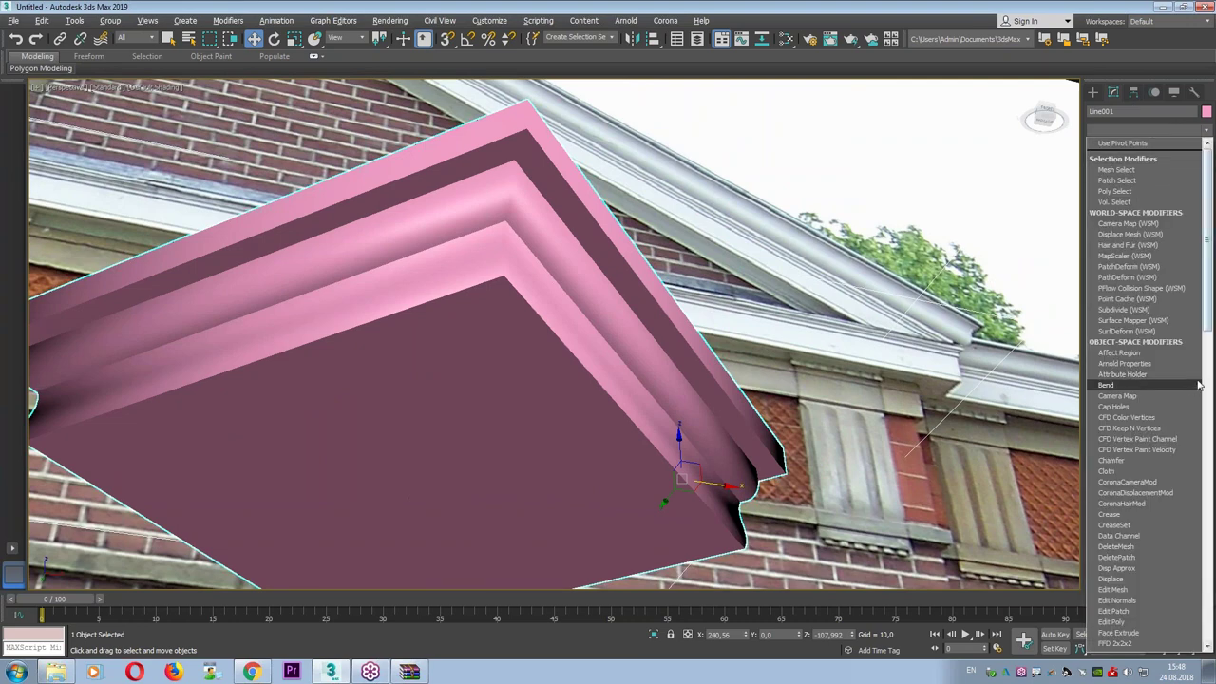
{"action": "left_click_drag", "start_coordinate": [1209, 169], "coordinate": [1208, 484]}
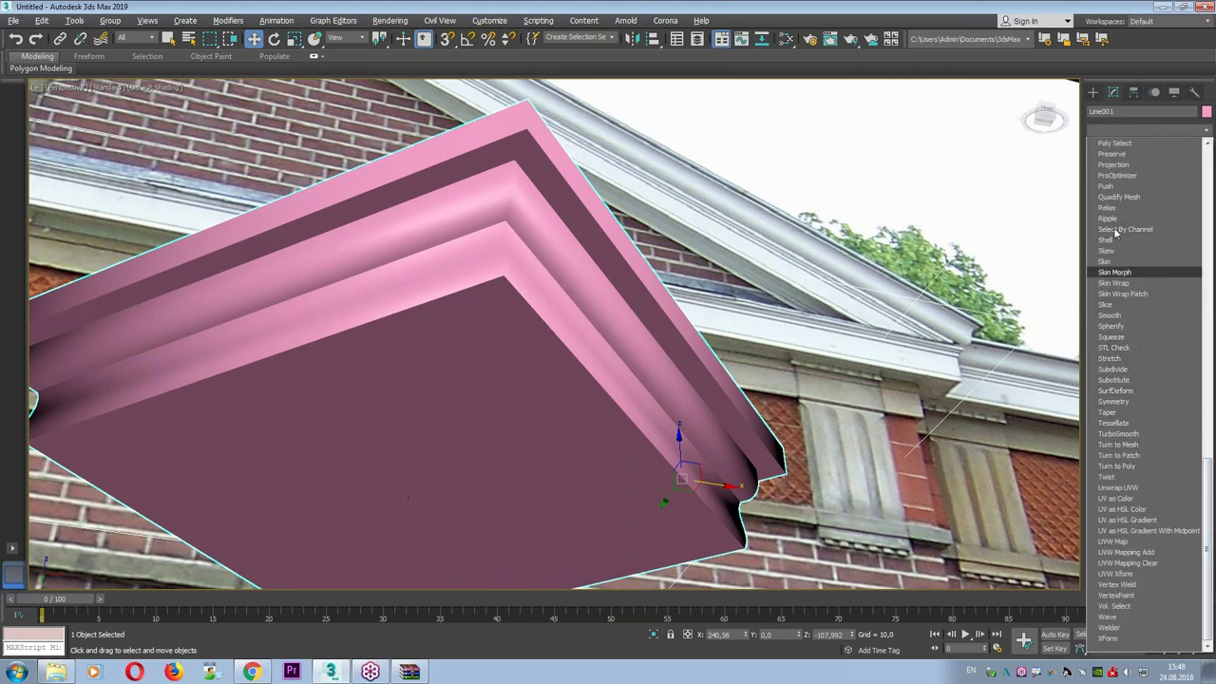
{"action": "left_click", "coordinate": [1125, 316]}
{"action": "left_click", "coordinate": [1118, 278]}
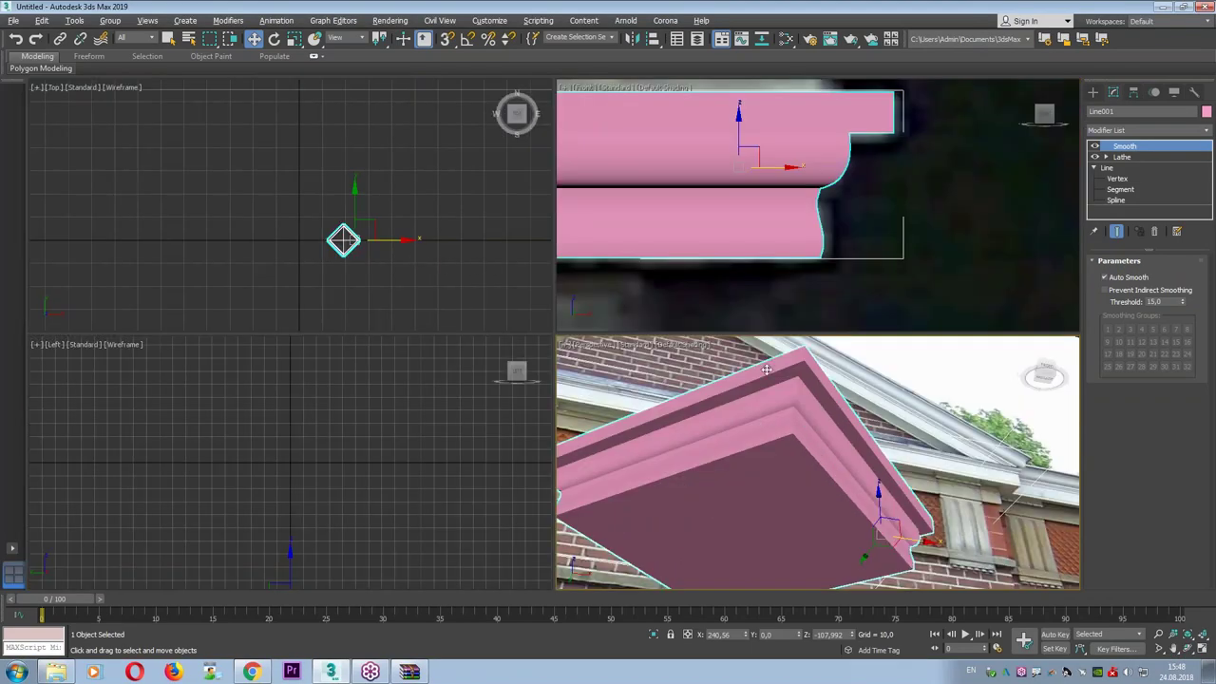
{"action": "scroll", "coordinate": [886, 222], "scroll_direction": "down", "scroll_amount": 3}
{"action": "scroll", "coordinate": [886, 222], "scroll_direction": "down", "scroll_amount": 3}
{"action": "scroll", "coordinate": [438, 227], "scroll_direction": "up", "scroll_amount": 5}
{"action": "scroll", "coordinate": [408, 238], "scroll_direction": "down", "scroll_amount": 2}
Rotate the moulding 45° with angle snap to square it, setting X rotation to 90°.
{"action": "left_click", "coordinate": [1132, 94]}
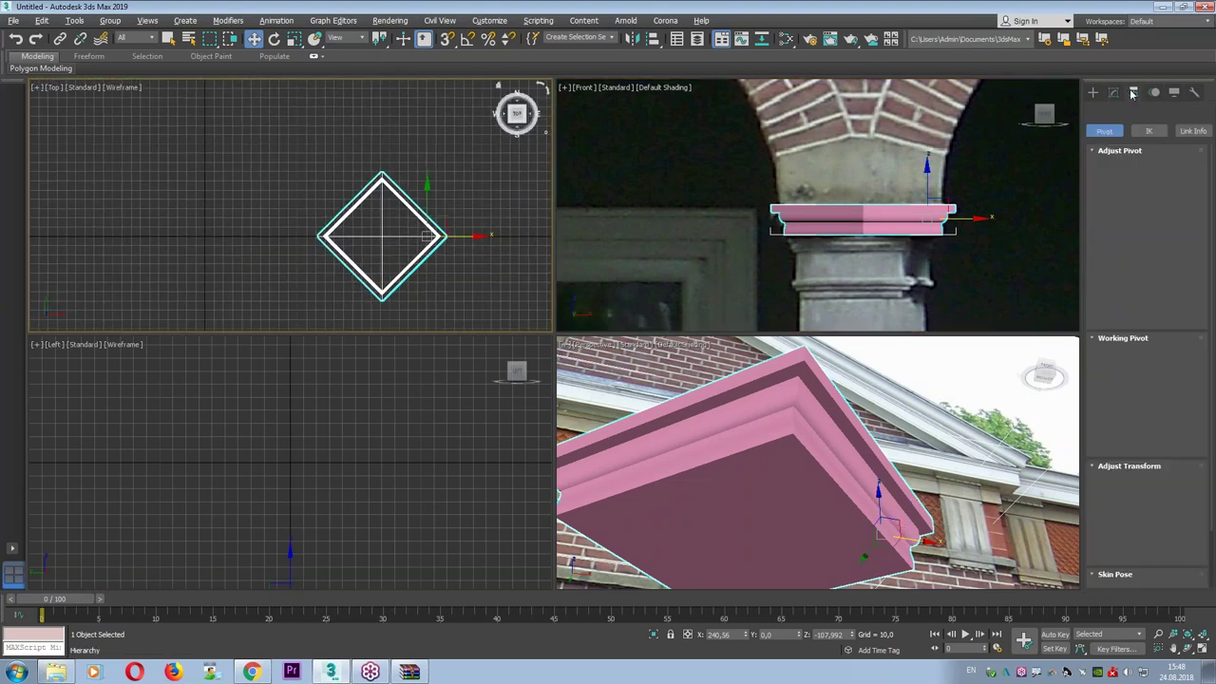
{"action": "left_click", "coordinate": [1146, 180]}
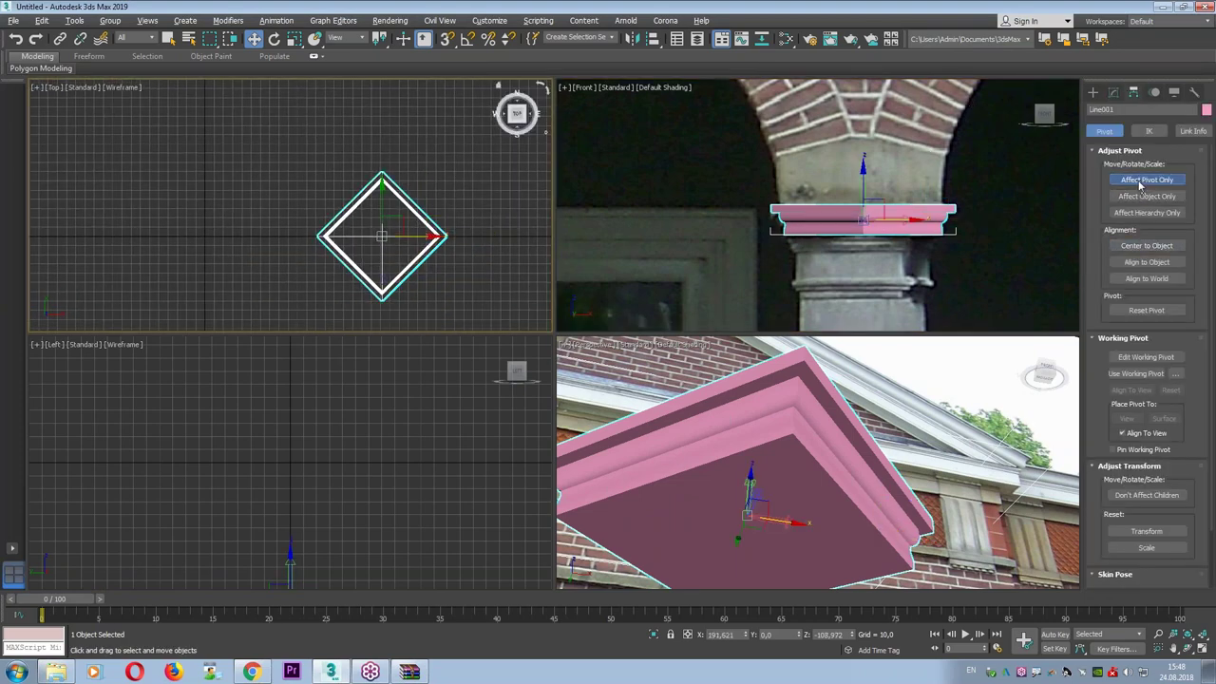
{"action": "left_click", "coordinate": [1140, 186]}
{"action": "key", "text": "e"}
{"action": "left_click_drag", "start_coordinate": [475, 187], "coordinate": [408, 185]}
{"action": "key", "text": "a"}
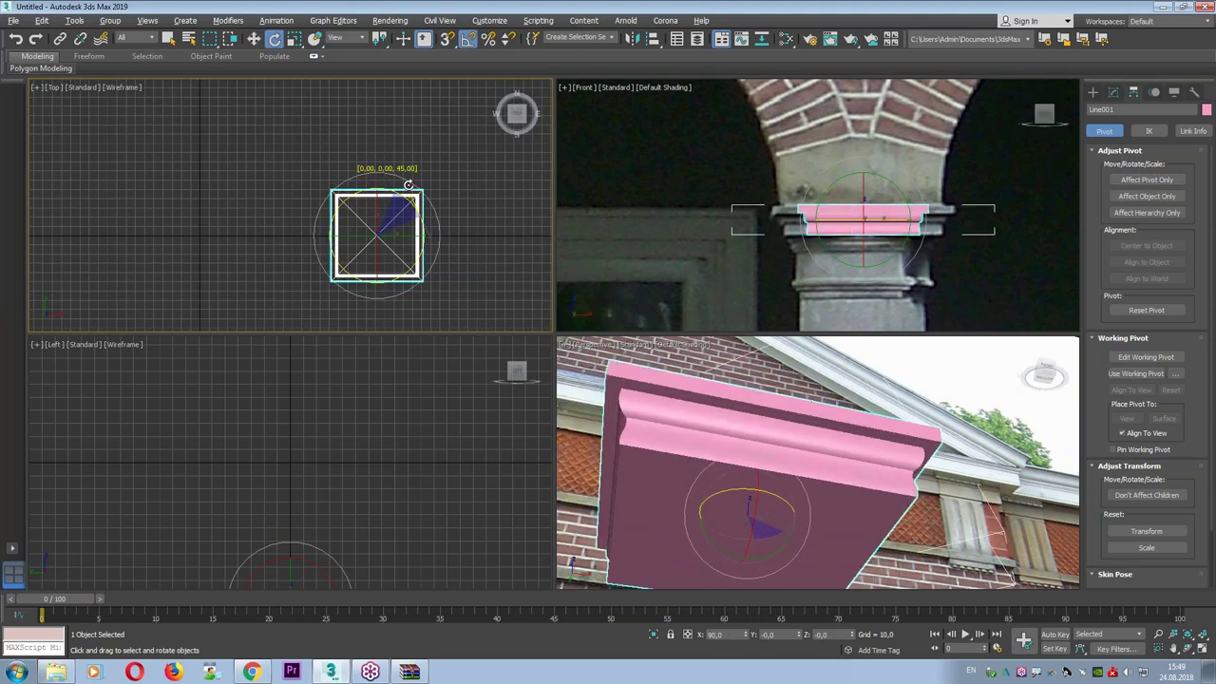
{"action": "right_click", "coordinate": [560, 184]}
{"action": "key", "text": "alt+w"}
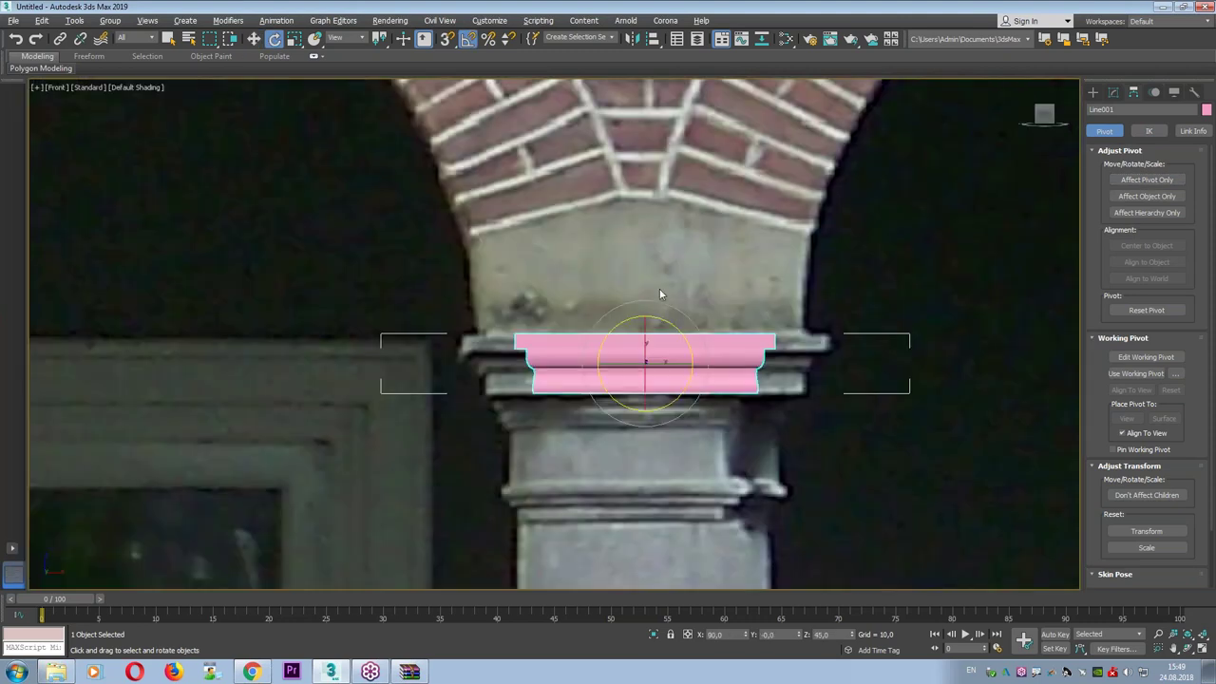
{"action": "left_click_drag", "start_coordinate": [596, 304], "coordinate": [599, 303]}
{"action": "key", "text": "alt+w"}
Scale the moulding up in the Top view to fit the column capital.
{"action": "left_click", "coordinate": [402, 219]}
{"action": "key", "text": "r"}
{"action": "mouse_move", "coordinate": [402, 218]}
{"action": "left_mouse_down"}
{"action": "mouse_move", "coordinate": [420, 213]}
{"action": "mouse_move", "coordinate": [402, 218]}
{"action": "left_mouse_up"}
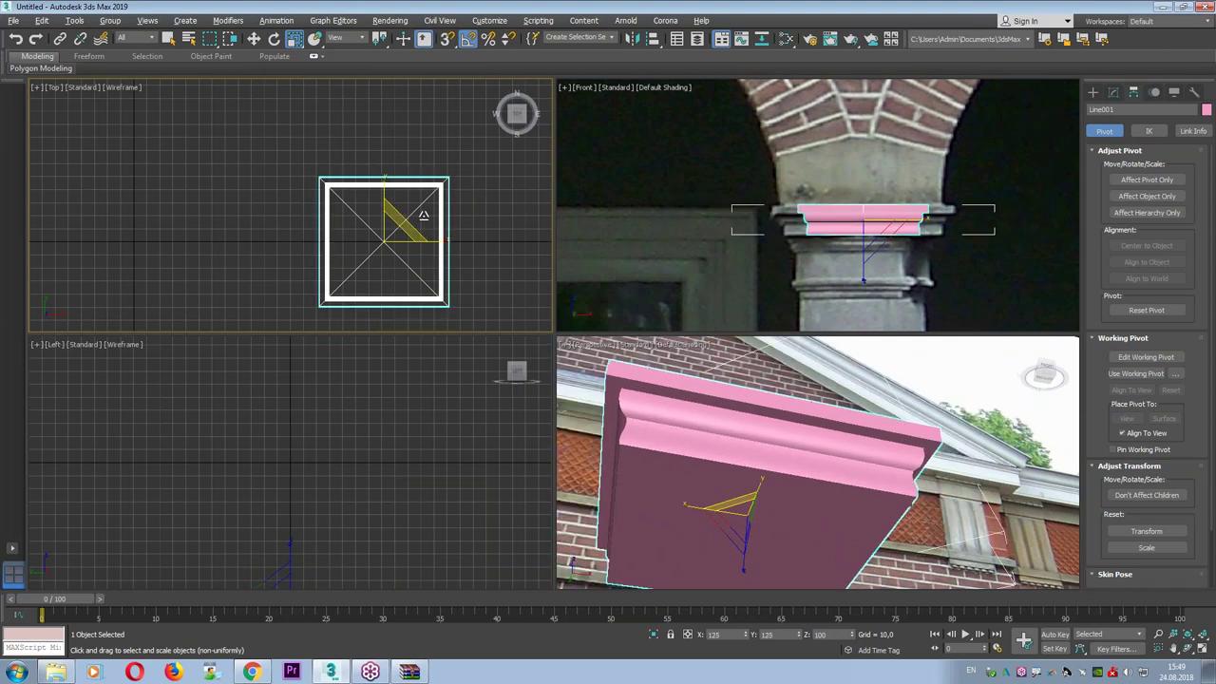
Move the profile vertices sideways along Parent X to resize the moulding.
{"action": "left_click", "coordinate": [1113, 91]}
{"action": "left_click", "coordinate": [1118, 178]}
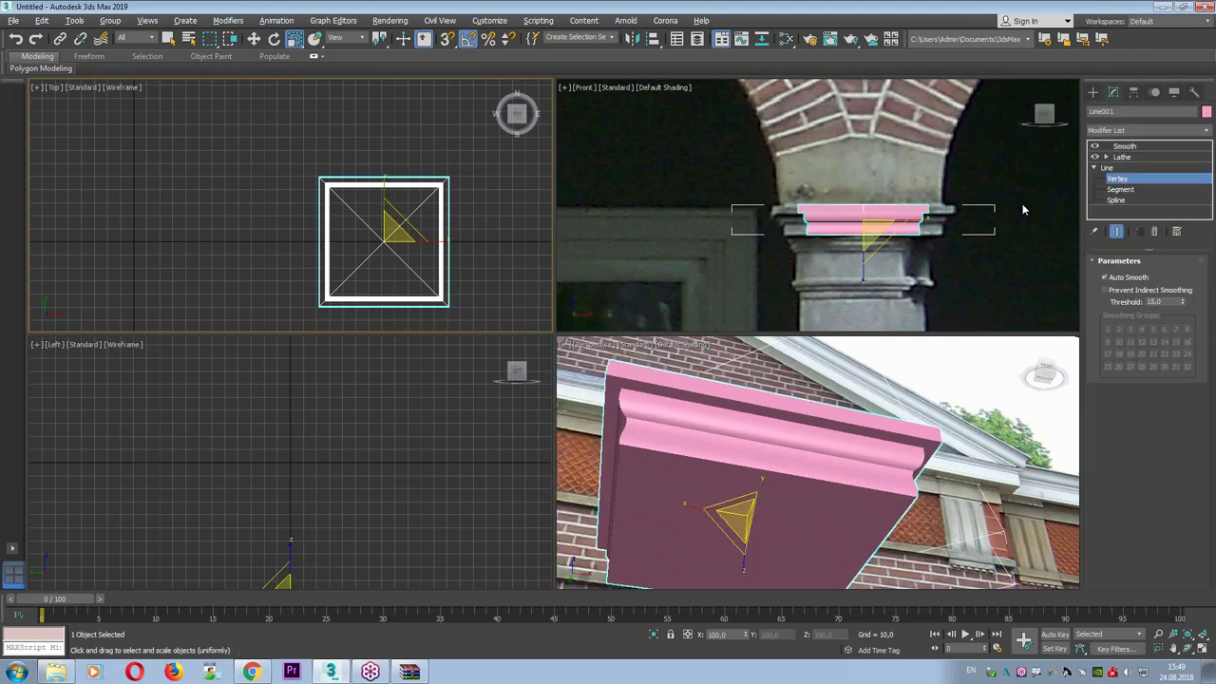
{"action": "scroll", "coordinate": [403, 176], "scroll_direction": "up", "scroll_amount": 1}
{"action": "scroll", "coordinate": [418, 200], "scroll_direction": "up", "scroll_amount": 1}
{"action": "key", "text": "w"}
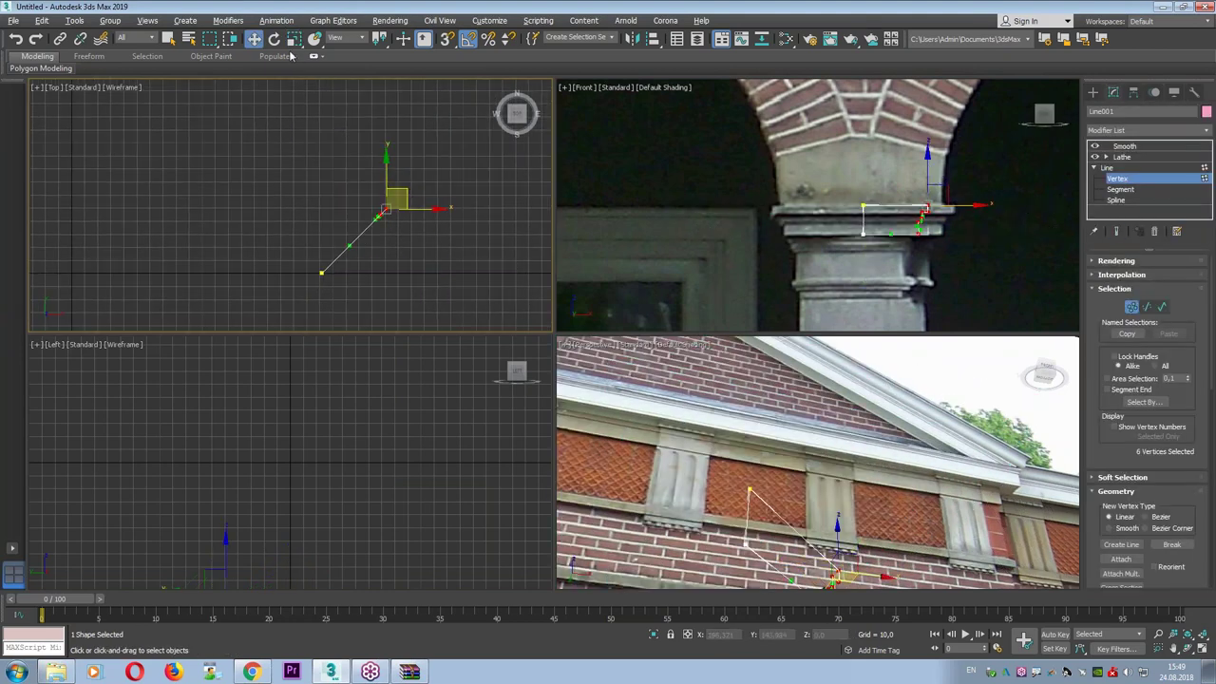
{"action": "left_click", "coordinate": [340, 45]}
{"action": "left_click", "coordinate": [360, 39]}
{"action": "scroll", "coordinate": [360, 38], "scroll_direction": "down", "scroll_amount": 2}
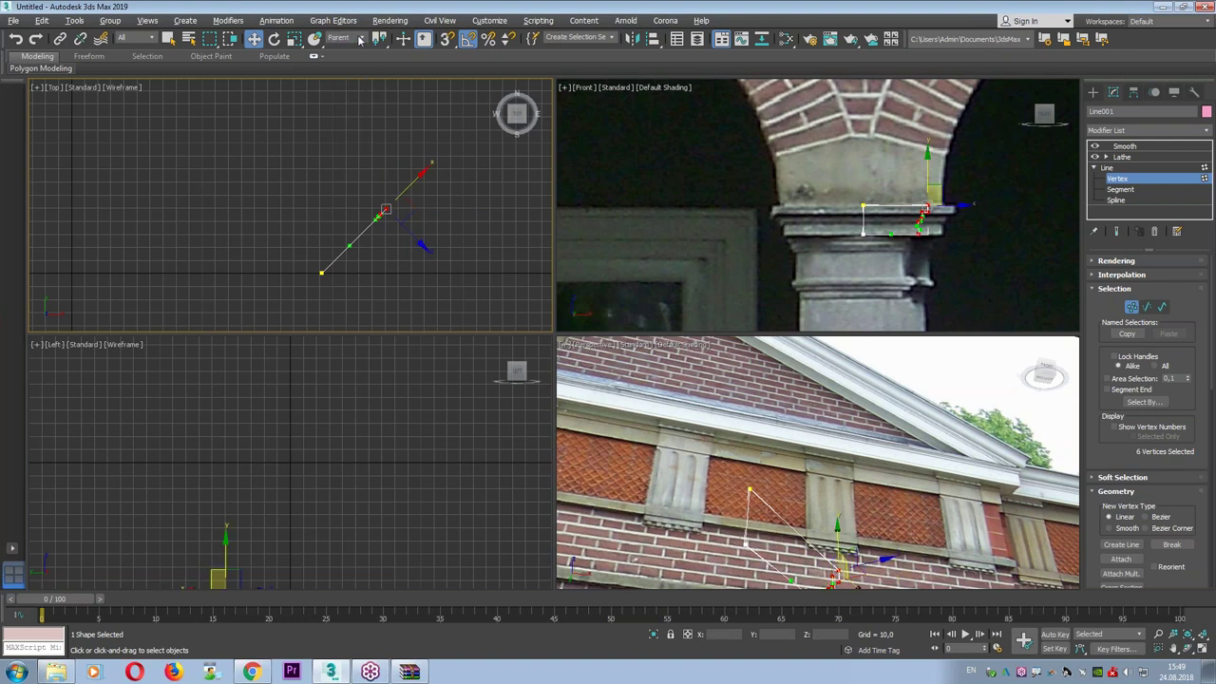
{"action": "left_click_drag", "start_coordinate": [414, 179], "coordinate": [463, 143]}
Exit vertex editing, maximize the Front view and select the moulding atop the column.
{"action": "left_click", "coordinate": [1108, 167]}
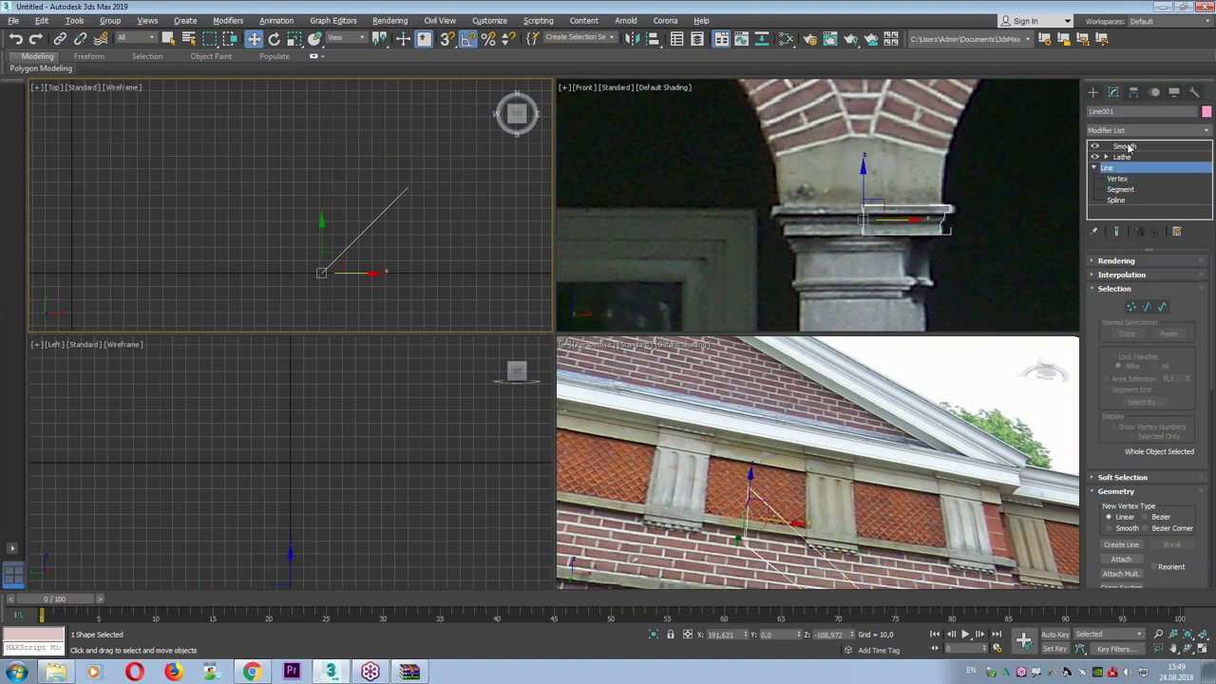
{"action": "left_click", "coordinate": [968, 269]}
{"action": "scroll", "coordinate": [968, 270], "scroll_direction": "down", "scroll_amount": 3}
{"action": "scroll", "coordinate": [911, 261], "scroll_direction": "down", "scroll_amount": 3}
{"action": "scroll", "coordinate": [885, 237], "scroll_direction": "down", "scroll_amount": 1}
{"action": "key", "text": "alt+w"}
{"action": "left_click_drag", "start_coordinate": [632, 119], "coordinate": [698, 190]}
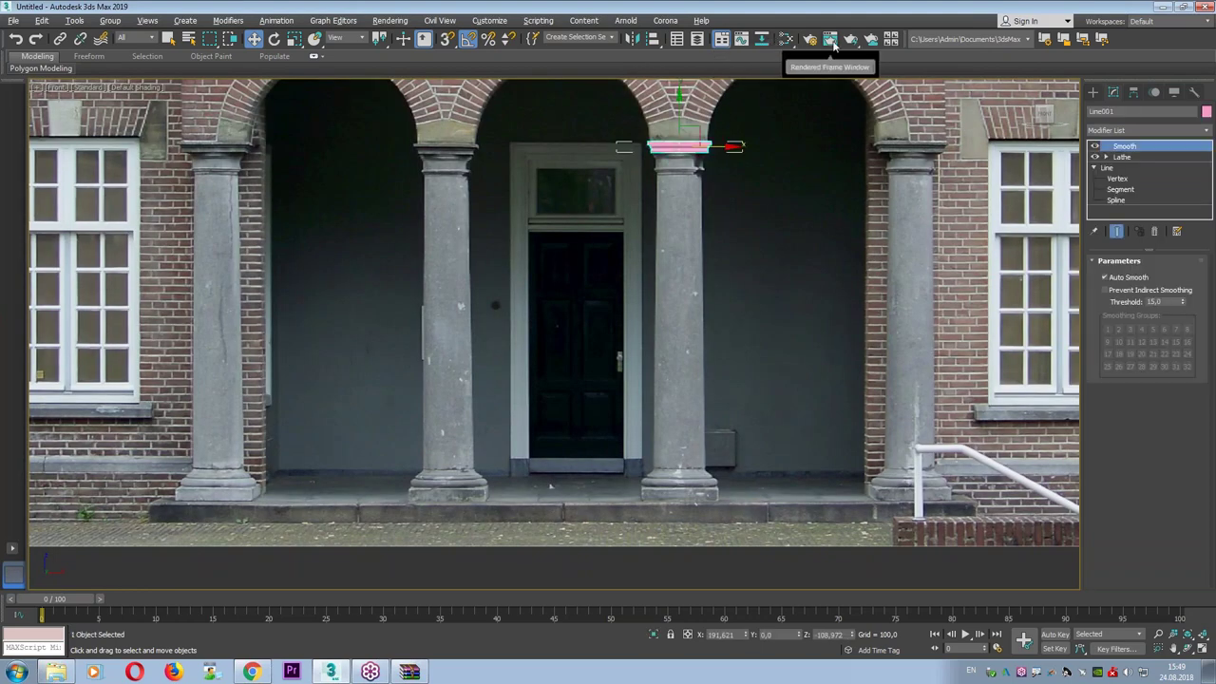
Mirror a copy of the capital moulding and move it down to the column's foot.
{"action": "left_click", "coordinate": [634, 40]}
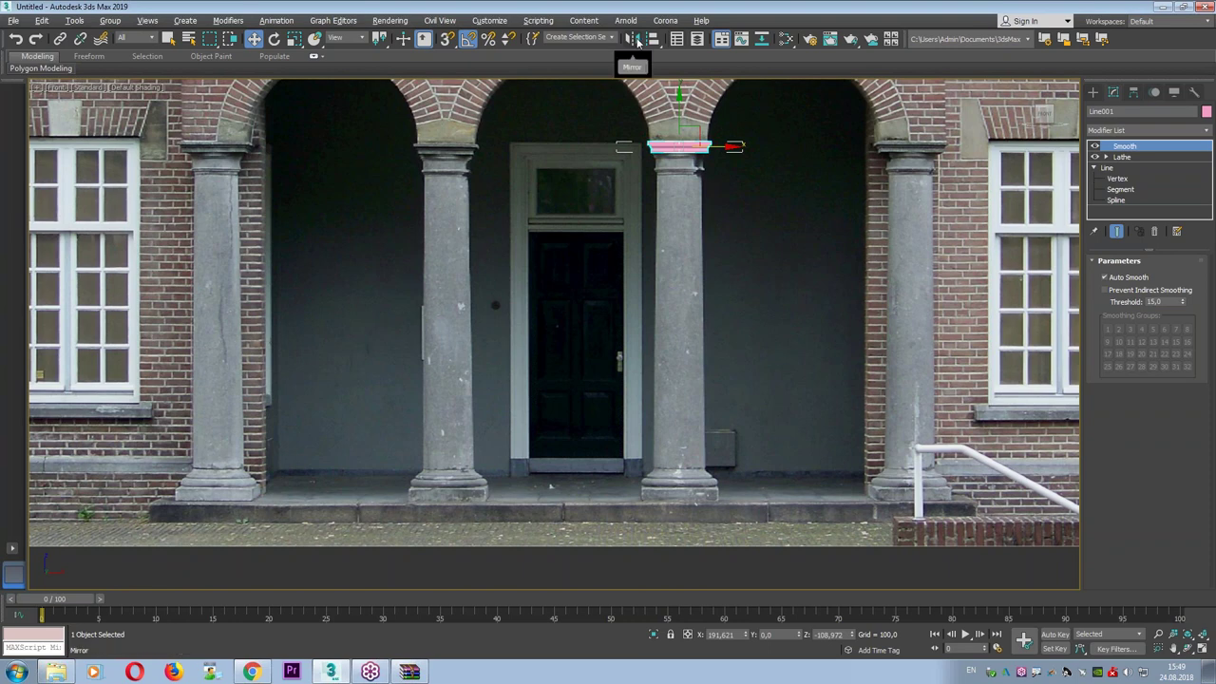
{"action": "left_click", "coordinate": [581, 376]}
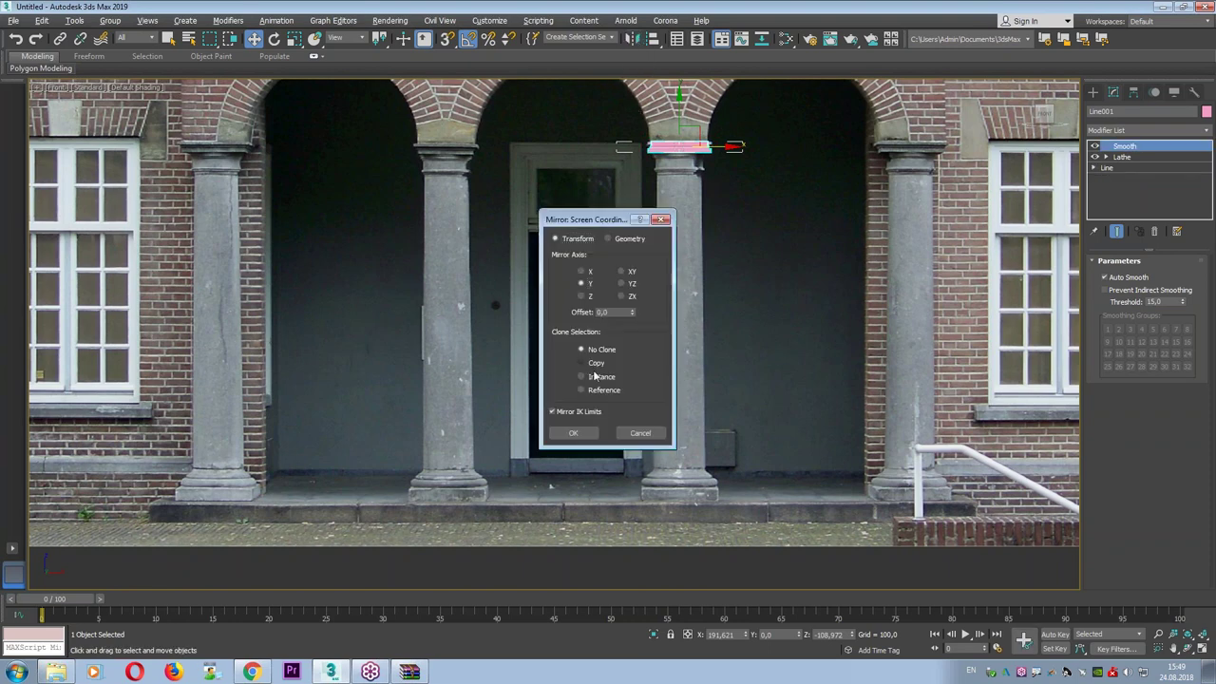
{"action": "key", "text": "Return"}
{"action": "left_click_drag", "start_coordinate": [682, 123], "coordinate": [691, 462]}
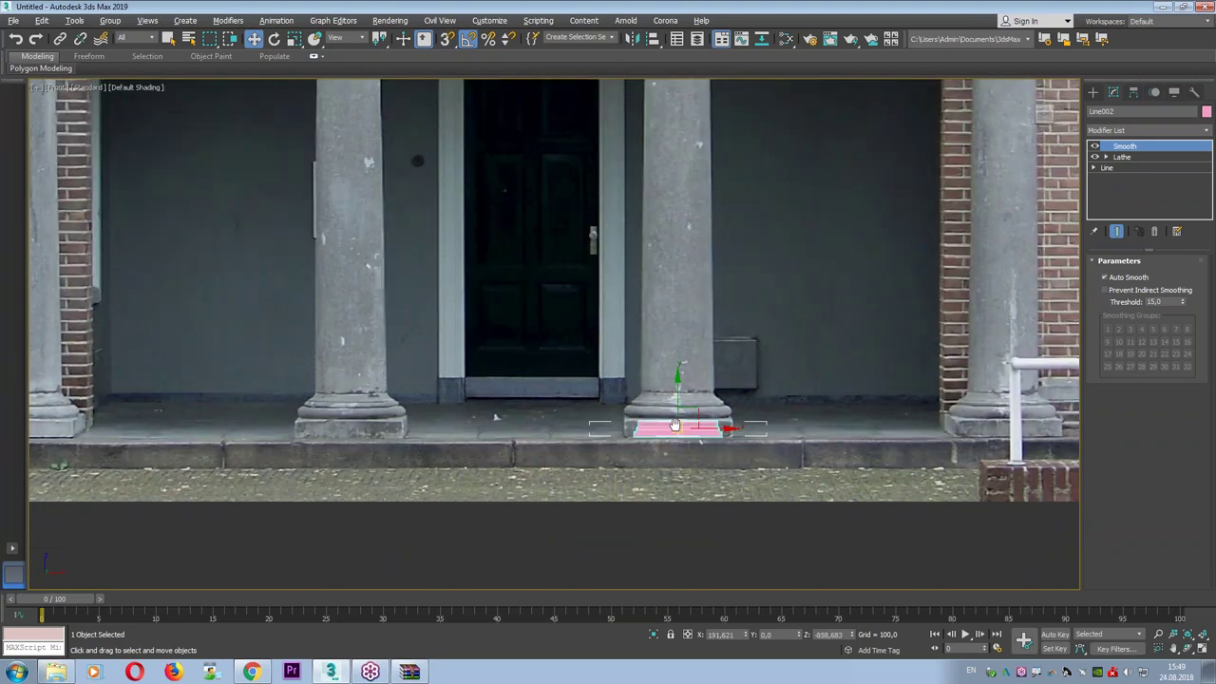
Scale the flipped copy uniformly so it is wider, forming the base moulding.
{"action": "scroll", "coordinate": [684, 456], "scroll_direction": "up", "scroll_amount": 5}
{"action": "key", "text": "r"}
{"action": "key", "text": "alt+w"}
{"action": "scroll", "coordinate": [351, 143], "scroll_direction": "down", "scroll_amount": 3}
{"action": "left_click_drag", "start_coordinate": [353, 152], "coordinate": [359, 142]}
{"action": "scroll", "coordinate": [930, 197], "scroll_direction": "down", "scroll_amount": 5}
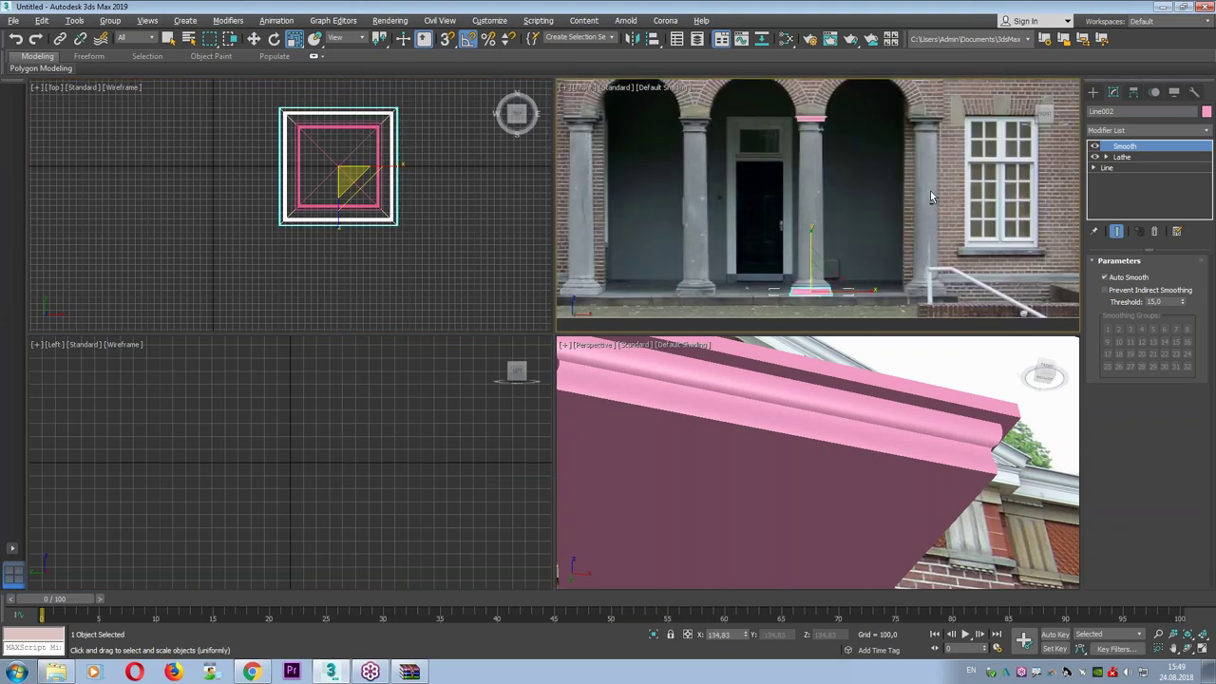
{"action": "key", "text": "alt+w"}
Start a new Line spline tracing the column profile down the shaft edge with its small step.
{"action": "left_click", "coordinate": [1093, 92]}
{"action": "left_click", "coordinate": [1122, 178]}
{"action": "scroll", "coordinate": [546, 144], "scroll_direction": "up", "scroll_amount": 3}
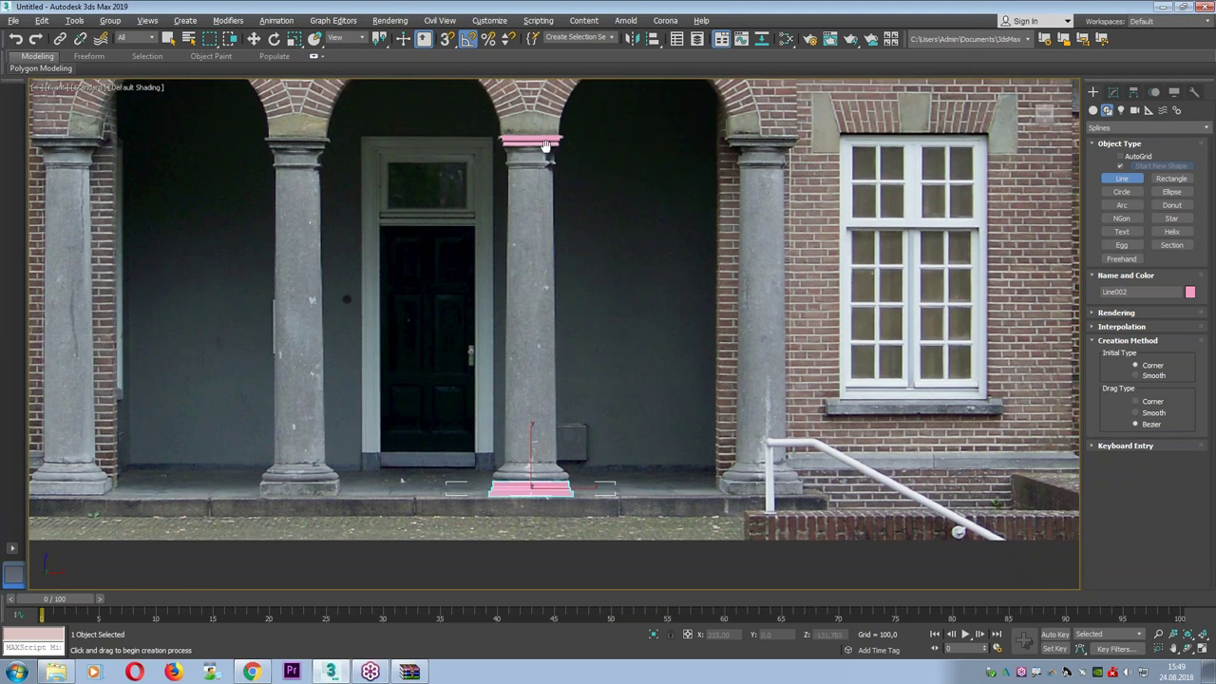
{"action": "scroll", "coordinate": [546, 145], "scroll_direction": "up", "scroll_amount": 5}
{"action": "scroll", "coordinate": [571, 152], "scroll_direction": "up", "scroll_amount": 1}
{"action": "scroll", "coordinate": [618, 166], "scroll_direction": "up", "scroll_amount": 1}
{"action": "left_click", "coordinate": [645, 187]}
{"action": "left_click", "coordinate": [617, 211]}
{"action": "left_click", "coordinate": [618, 304]}
{"action": "left_click", "coordinate": [627, 308]}
{"action": "left_click", "coordinate": [628, 325]}
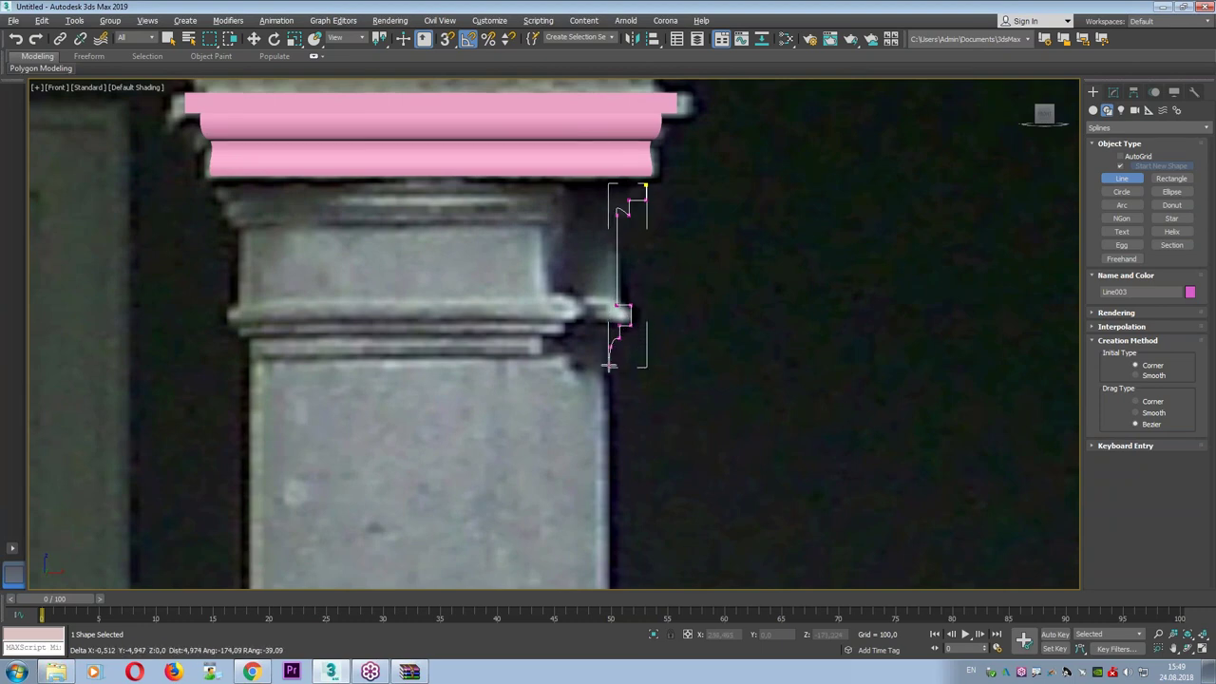
Continue the profile around the column base: the flare, step and rounded lower edge.
{"action": "scroll", "coordinate": [608, 361], "scroll_direction": "down", "scroll_amount": 2}
{"action": "scroll", "coordinate": [608, 361], "scroll_direction": "down", "scroll_amount": 3}
{"action": "middle_click_drag", "start_coordinate": [627, 475], "coordinate": [627, 237]}
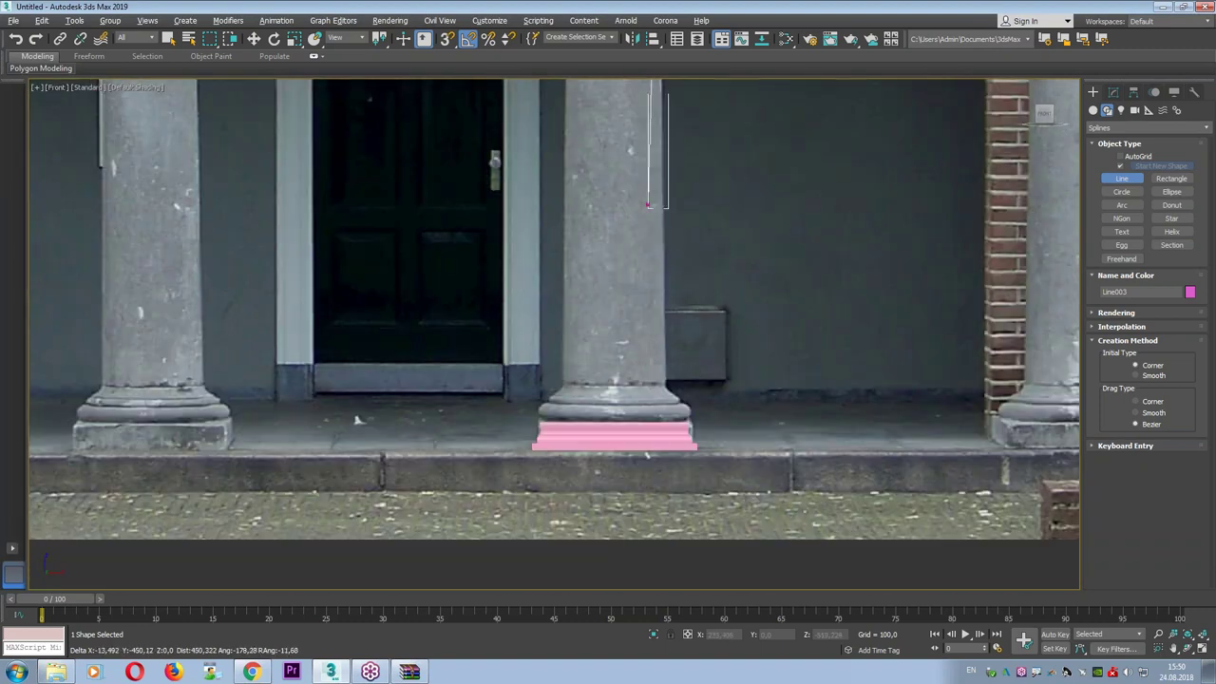
{"action": "scroll", "coordinate": [661, 387], "scroll_direction": "up", "scroll_amount": 6}
{"action": "left_click", "coordinate": [666, 394]}
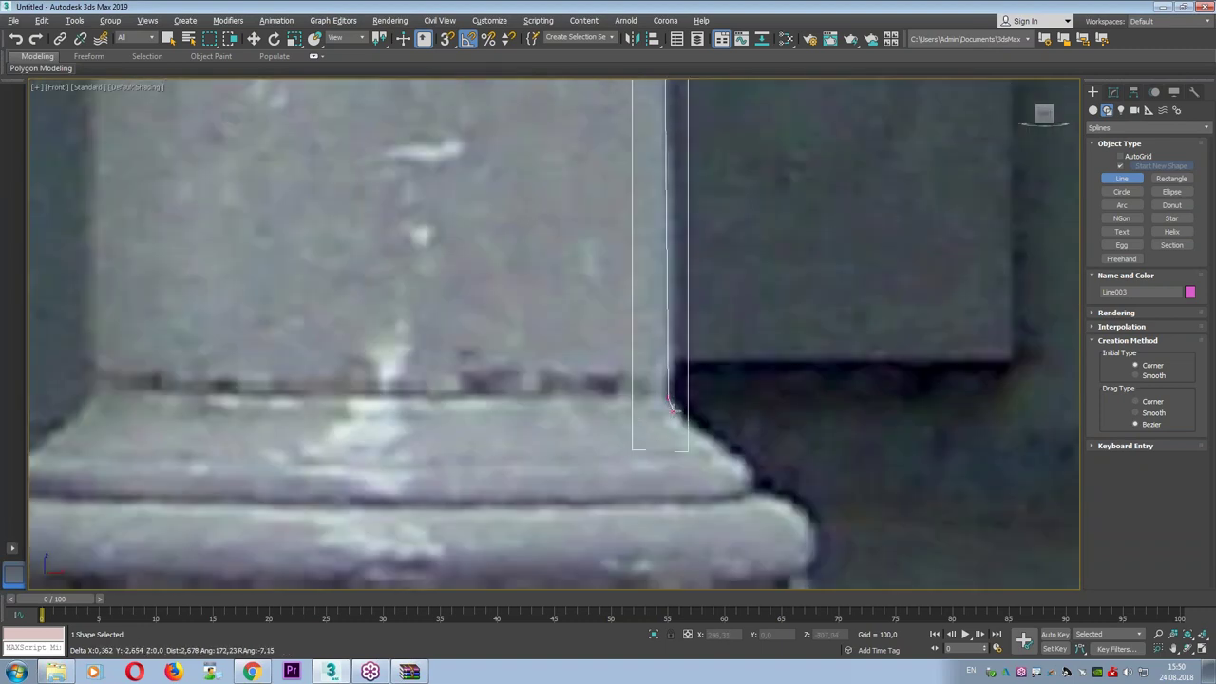
{"action": "left_click", "coordinate": [678, 409]}
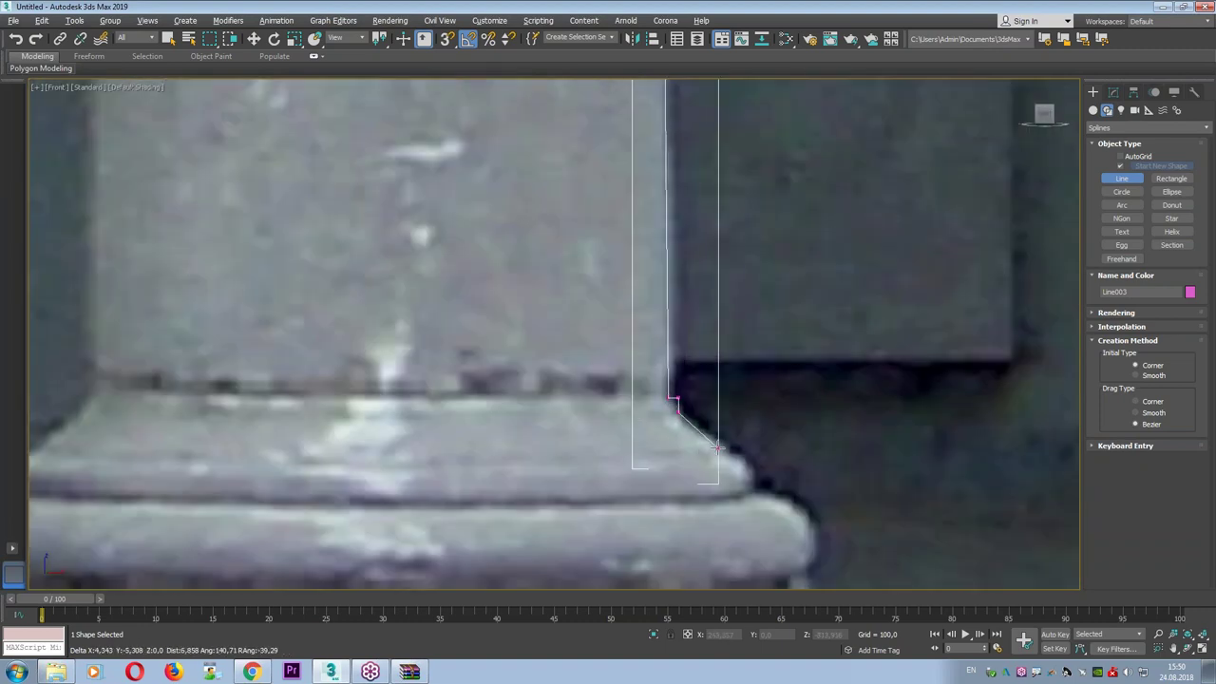
{"action": "left_click", "coordinate": [730, 454]}
{"action": "left_click", "coordinate": [745, 455]}
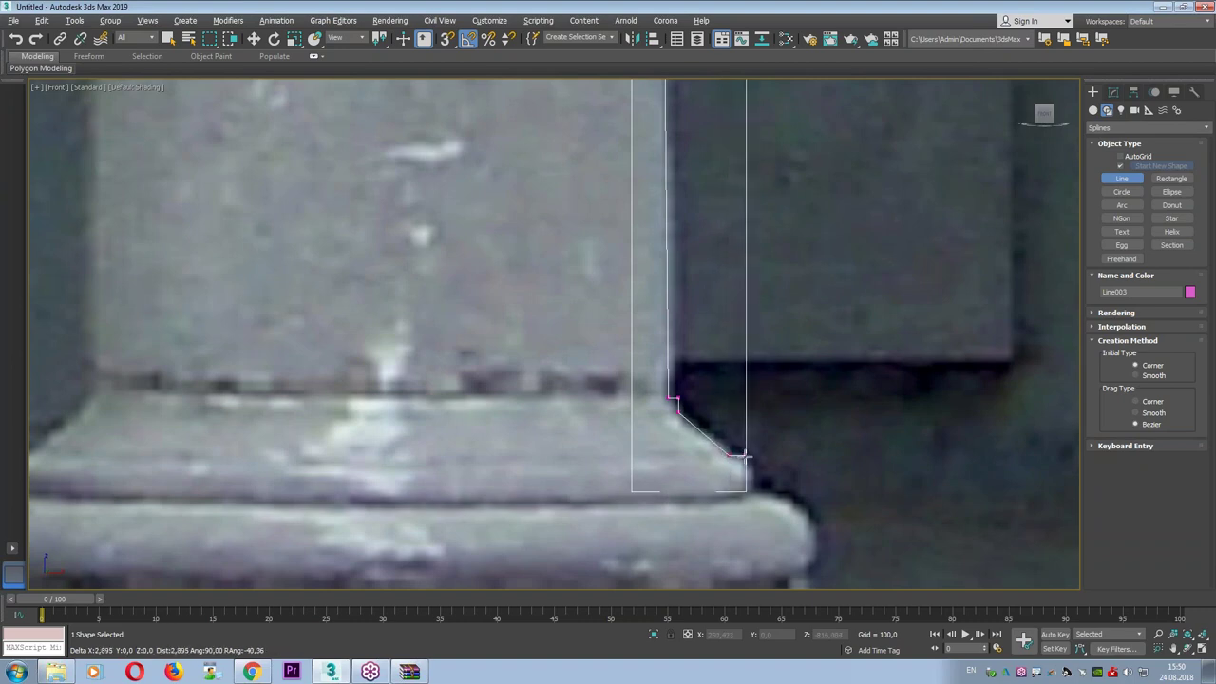
{"action": "left_click", "coordinate": [745, 492]}
{"action": "scroll", "coordinate": [765, 530], "scroll_direction": "up", "scroll_amount": 1}
{"action": "middle_click_drag", "start_coordinate": [765, 530], "coordinate": [763, 345]}
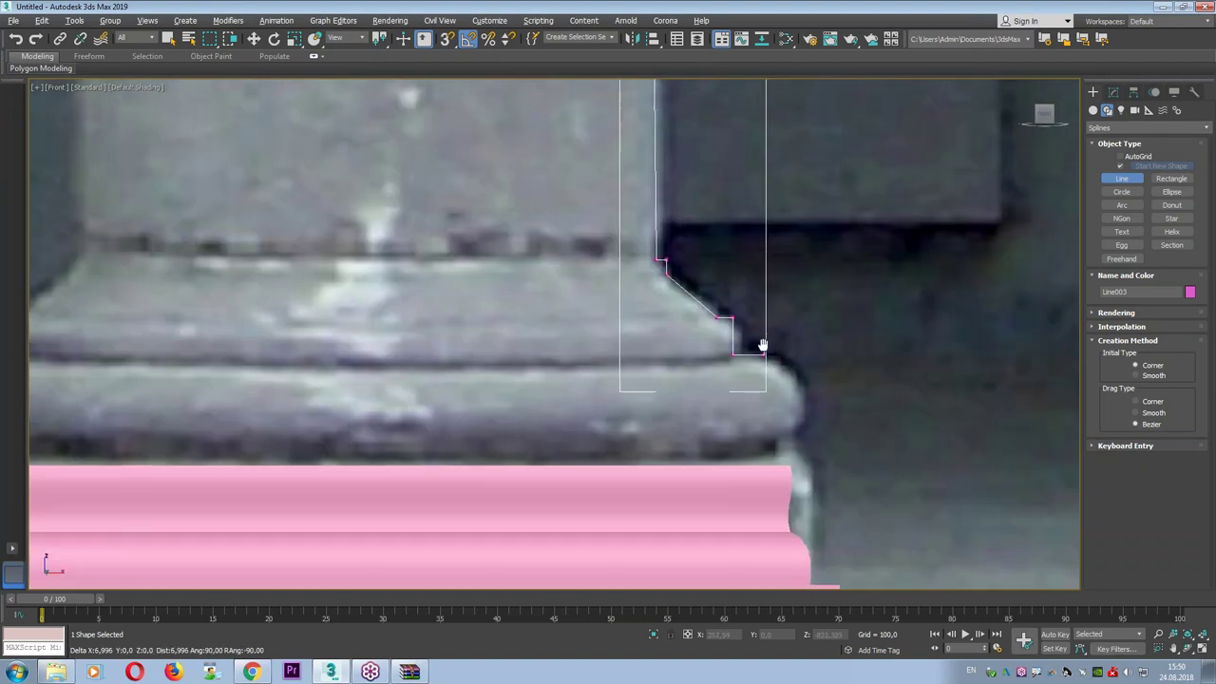
{"action": "left_click", "coordinate": [766, 346]}
{"action": "left_click_drag", "start_coordinate": [802, 389], "coordinate": [804, 423]}
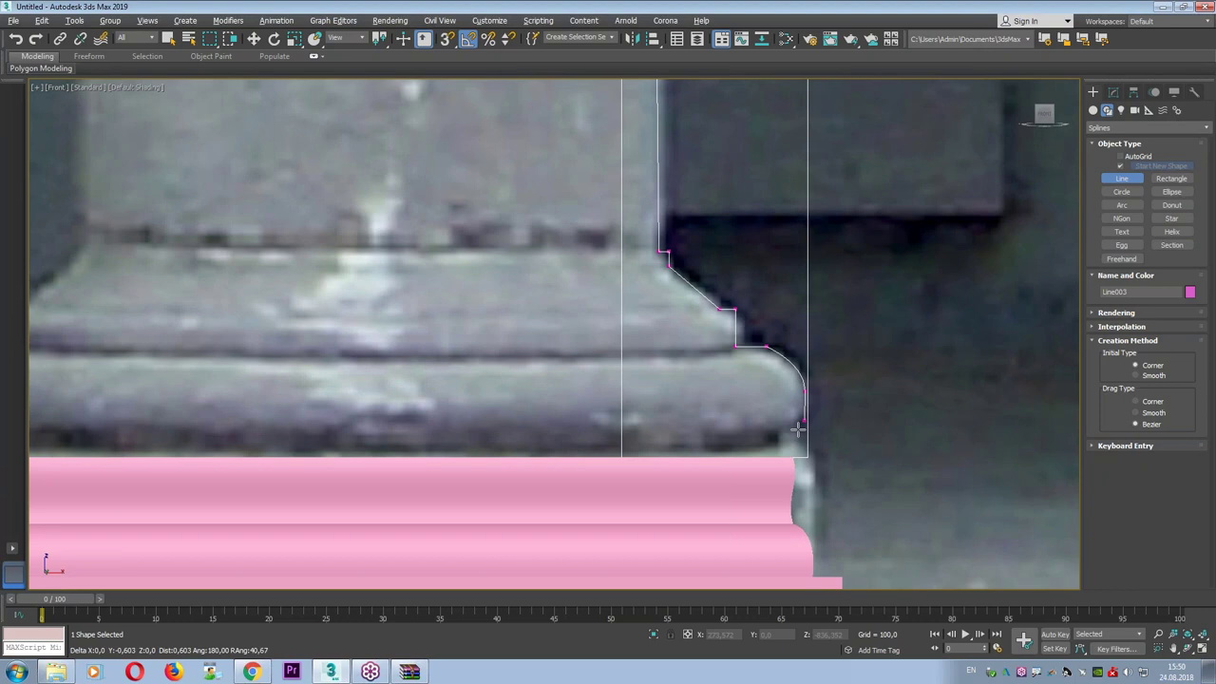
Add the top corner points and close the column profile spline.
{"action": "scroll", "coordinate": [789, 460], "scroll_direction": "down", "scroll_amount": 3}
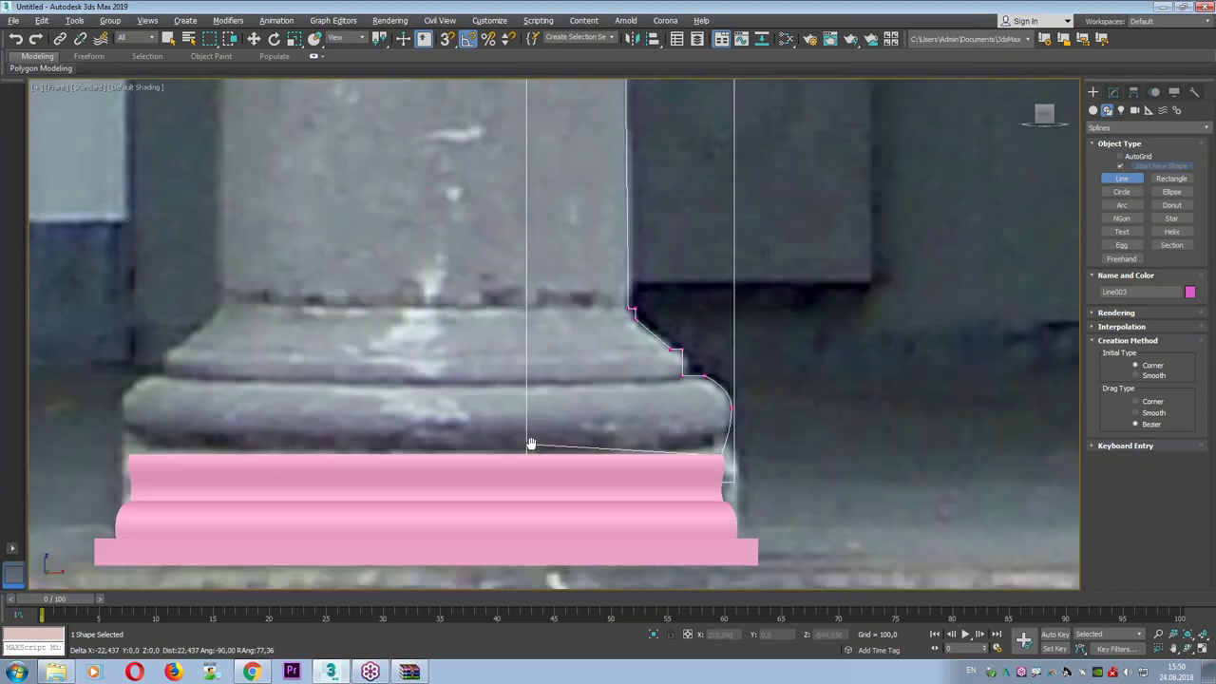
{"action": "scroll", "coordinate": [558, 464], "scroll_direction": "down", "scroll_amount": 4}
{"action": "scroll", "coordinate": [551, 95], "scroll_direction": "up", "scroll_amount": 1}
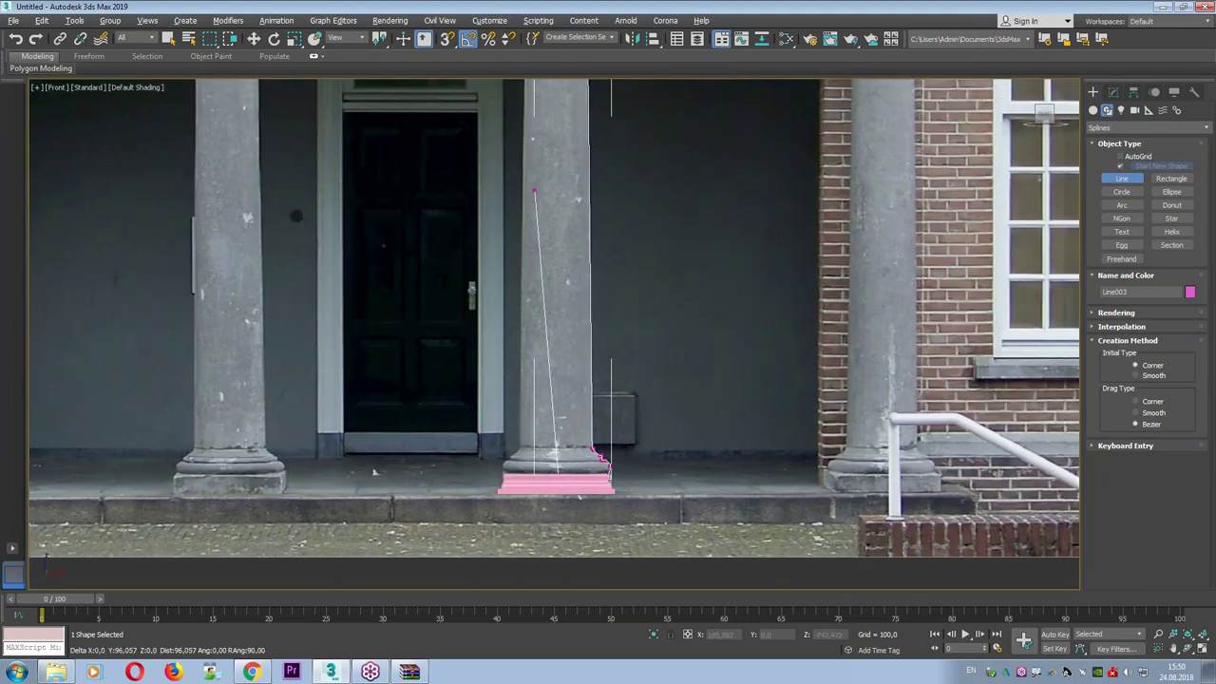
{"action": "scroll", "coordinate": [551, 95], "scroll_direction": "up", "scroll_amount": 5}
{"action": "left_click", "coordinate": [637, 152], "text": "shift"}
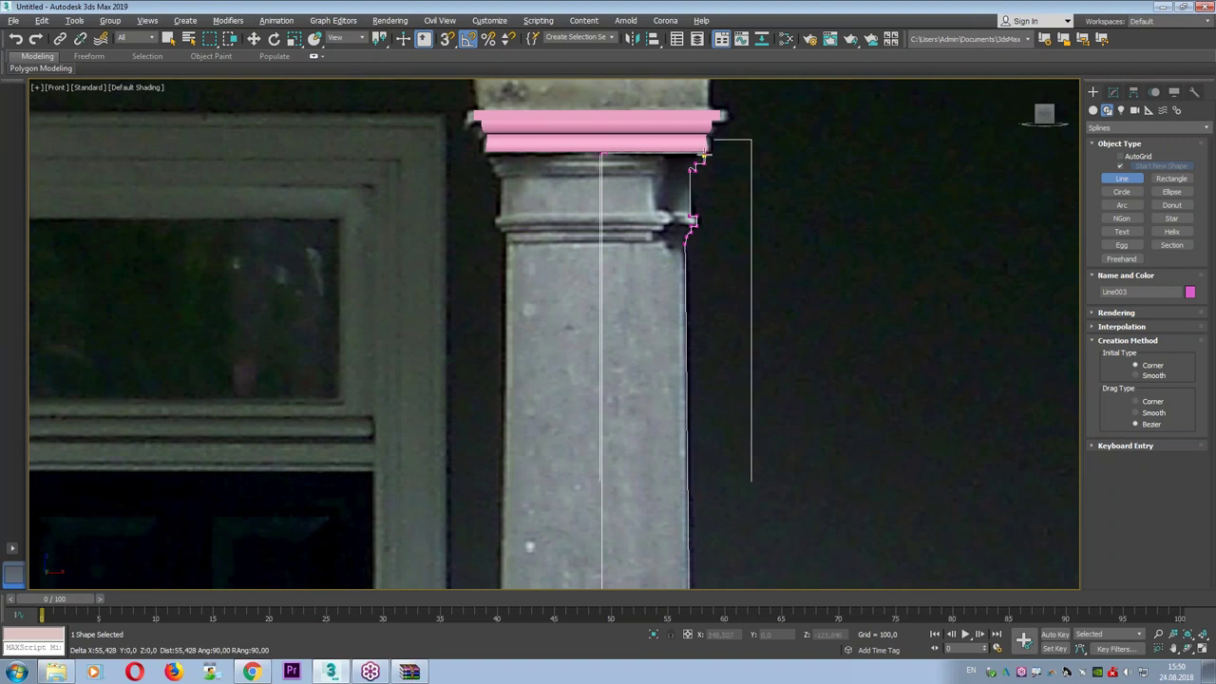
{"action": "left_click", "coordinate": [703, 152]}
{"action": "left_click", "coordinate": [589, 375]}
Level the top-right vertex and set the two top vertices to Corner.
{"action": "scroll", "coordinate": [716, 231], "scroll_direction": "up", "scroll_amount": 1}
{"action": "scroll", "coordinate": [681, 140], "scroll_direction": "up", "scroll_amount": 2}
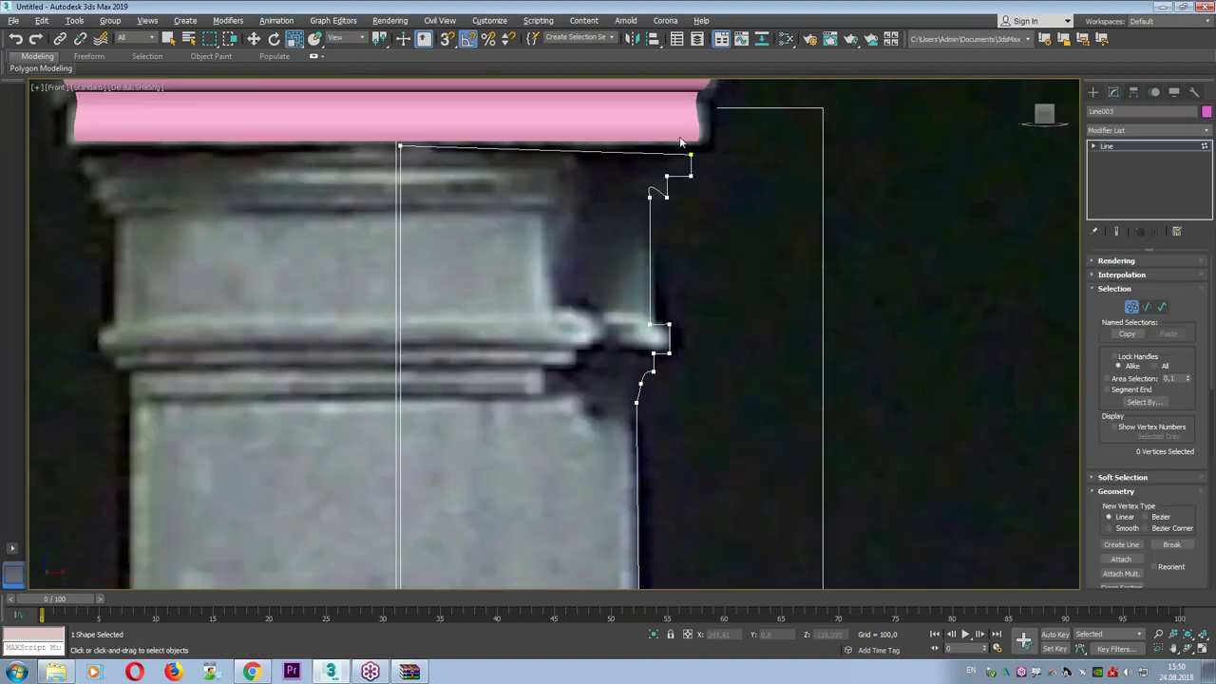
{"action": "left_click", "coordinate": [691, 152]}
{"action": "key", "text": "w"}
{"action": "left_click_drag", "start_coordinate": [692, 152], "coordinate": [692, 145]}
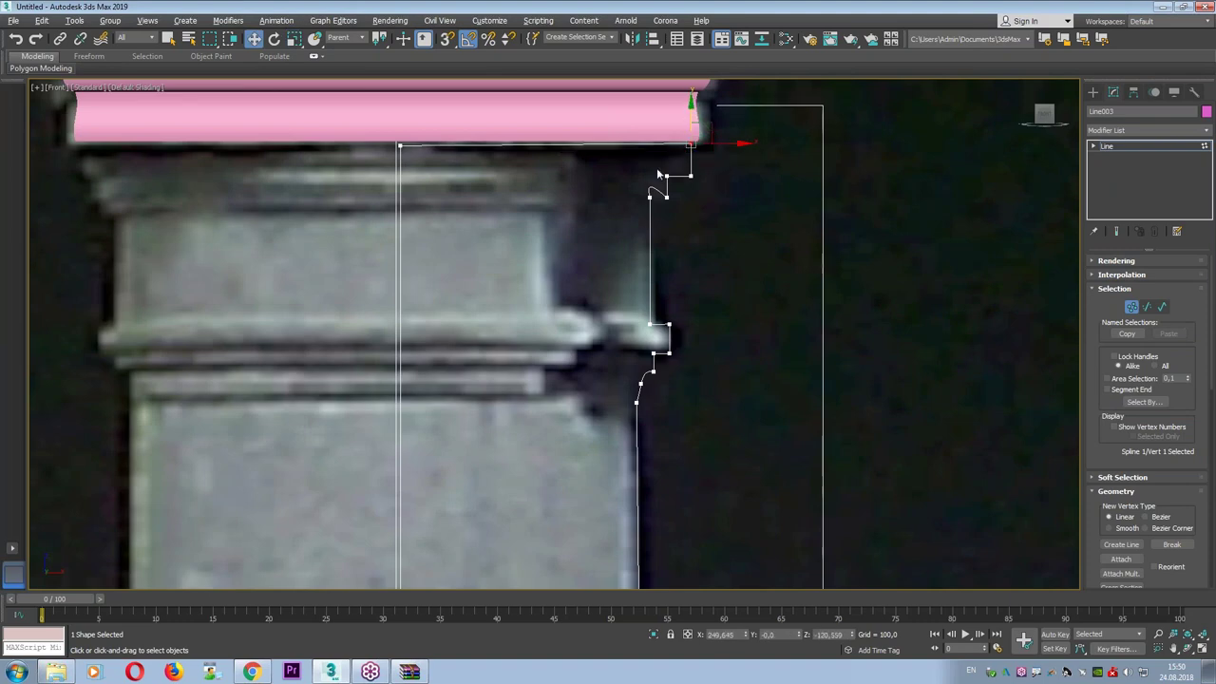
{"action": "right_click", "coordinate": [670, 202]}
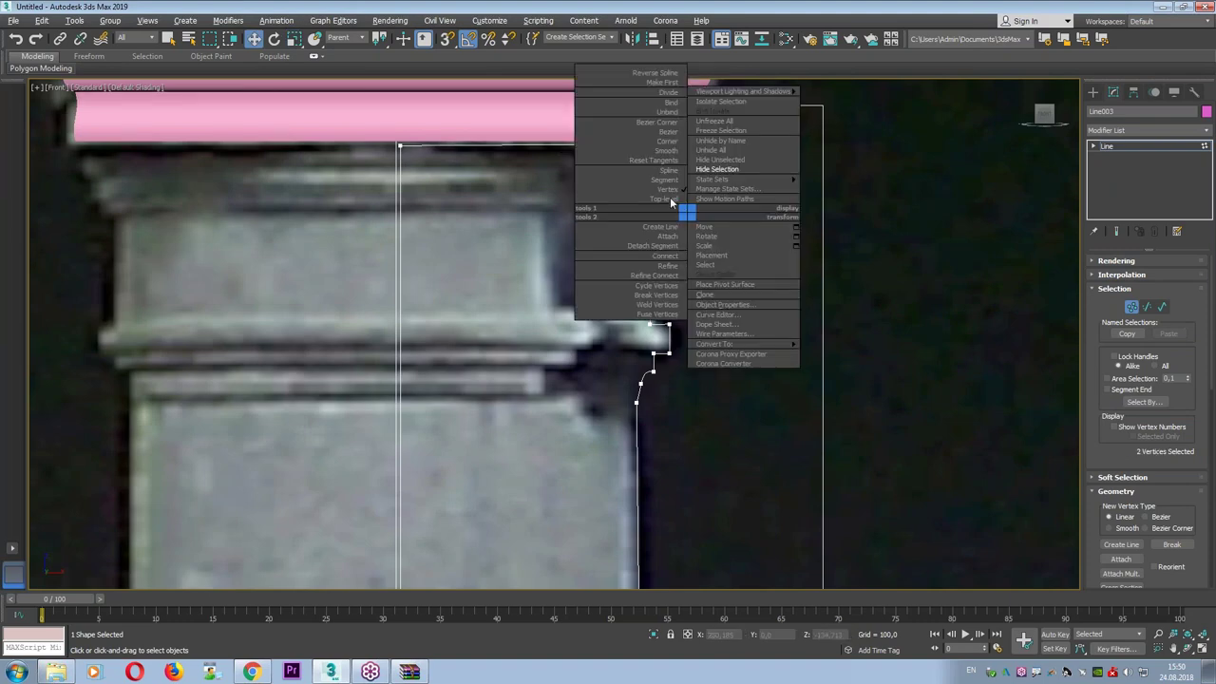
{"action": "left_click", "coordinate": [658, 142]}
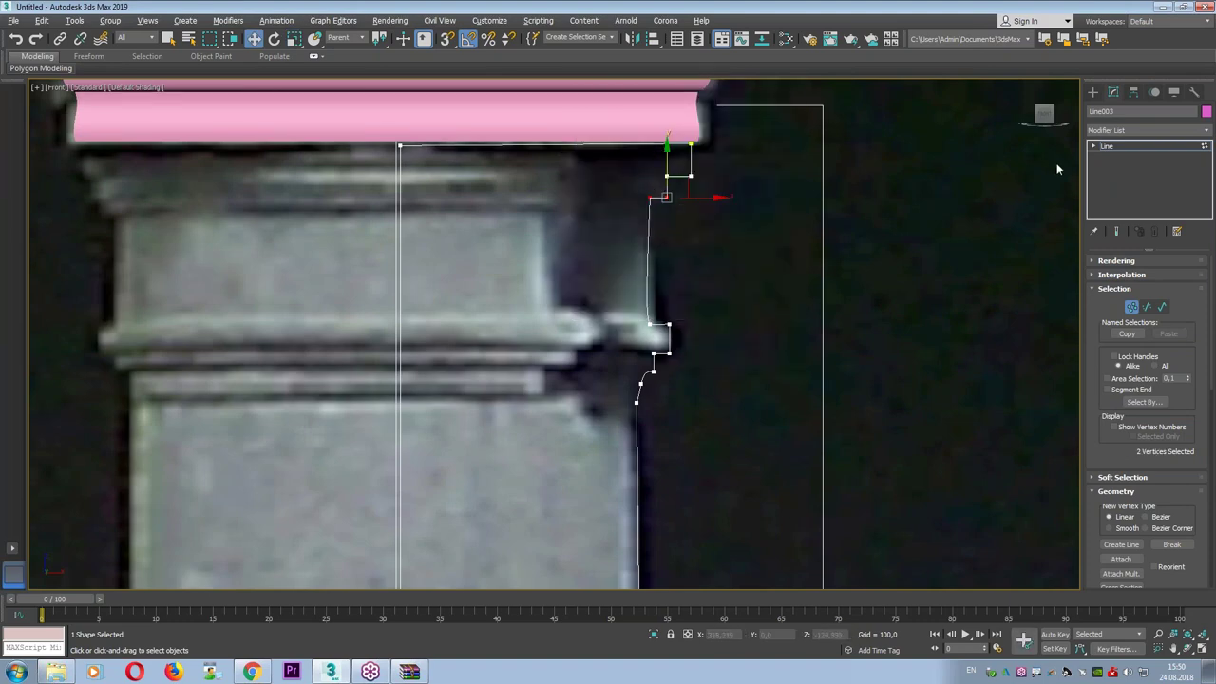
Add a Lathe modifier to the profile and align it to Min.
{"action": "left_click", "coordinate": [1117, 127]}
{"action": "key", "text": "l"}
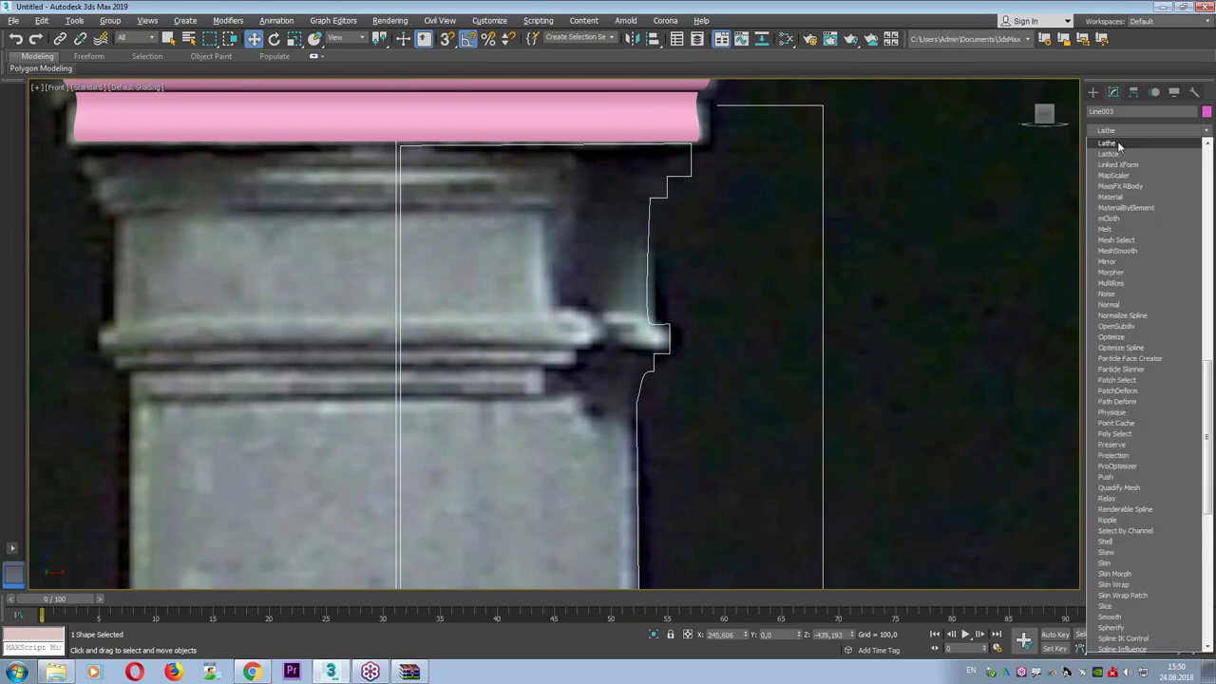
{"action": "left_click", "coordinate": [1119, 144]}
{"action": "left_click", "coordinate": [1127, 420]}
Select the column shaft, capital and base and colour them green.
{"action": "scroll", "coordinate": [782, 345], "scroll_direction": "down", "scroll_amount": 5}
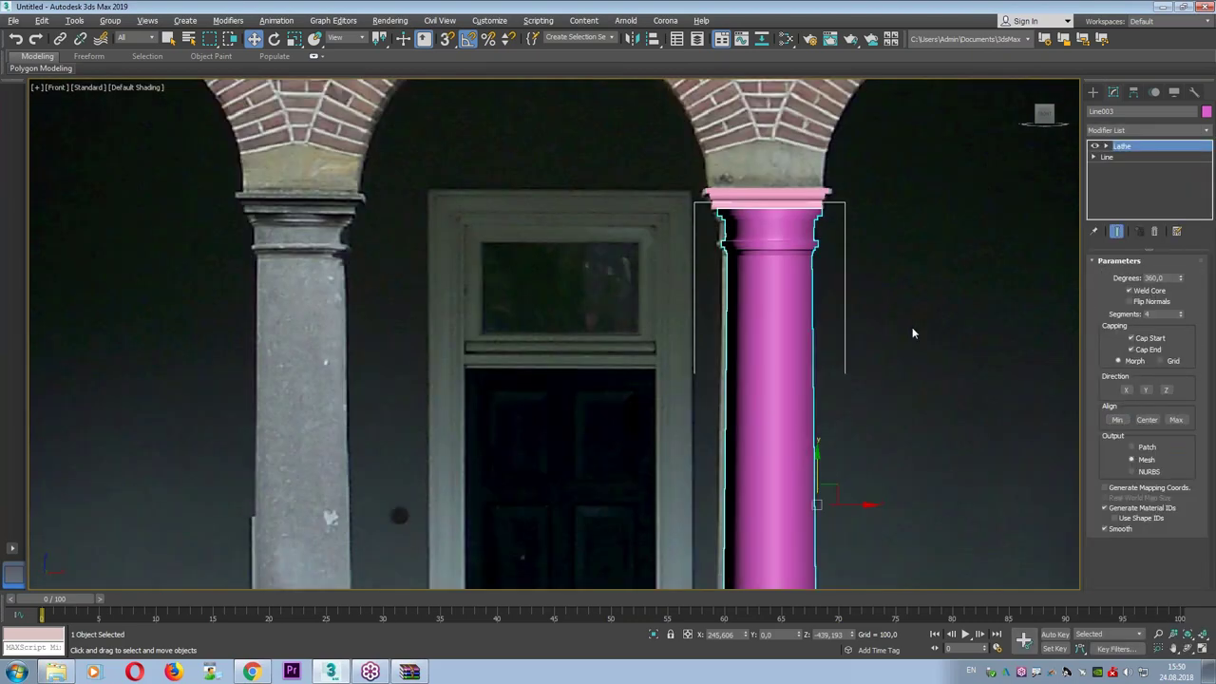
{"action": "scroll", "coordinate": [913, 327], "scroll_direction": "down", "scroll_amount": 4}
{"action": "scroll", "coordinate": [815, 257], "scroll_direction": "down", "scroll_amount": 1}
{"action": "left_click_drag", "start_coordinate": [776, 255], "coordinate": [652, 252], "text": "shift"}
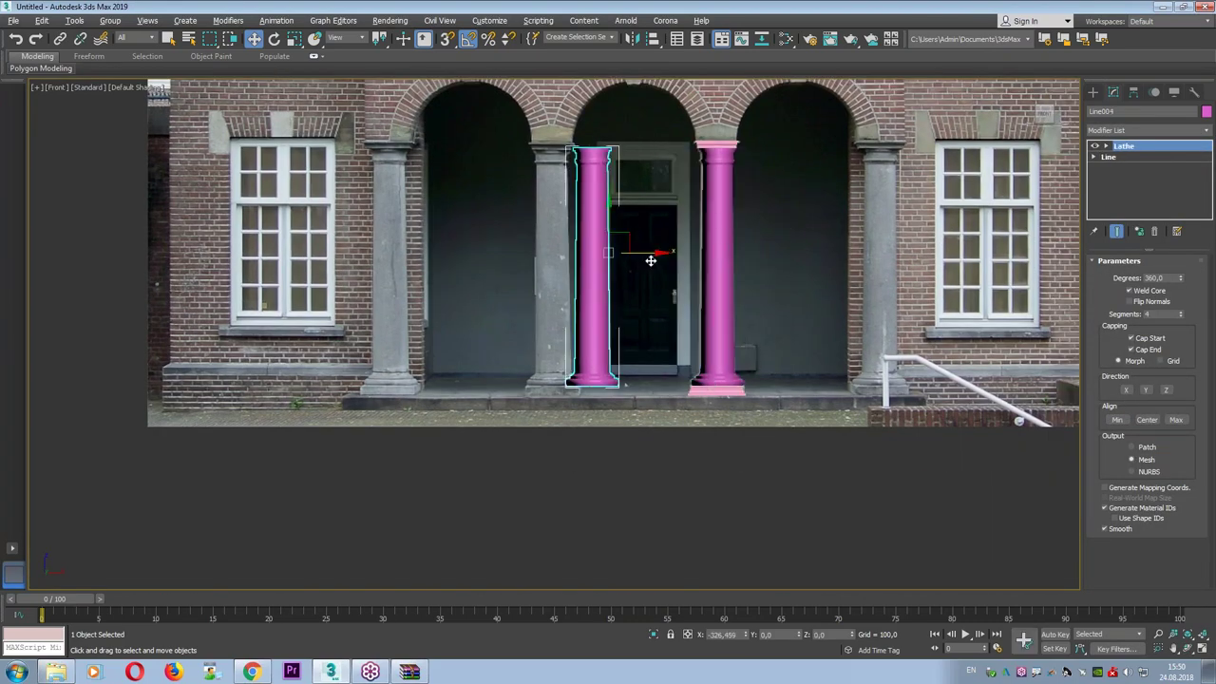
{"action": "right_click", "coordinate": [651, 253]}
{"action": "left_click_drag", "start_coordinate": [698, 143], "coordinate": [711, 369]}
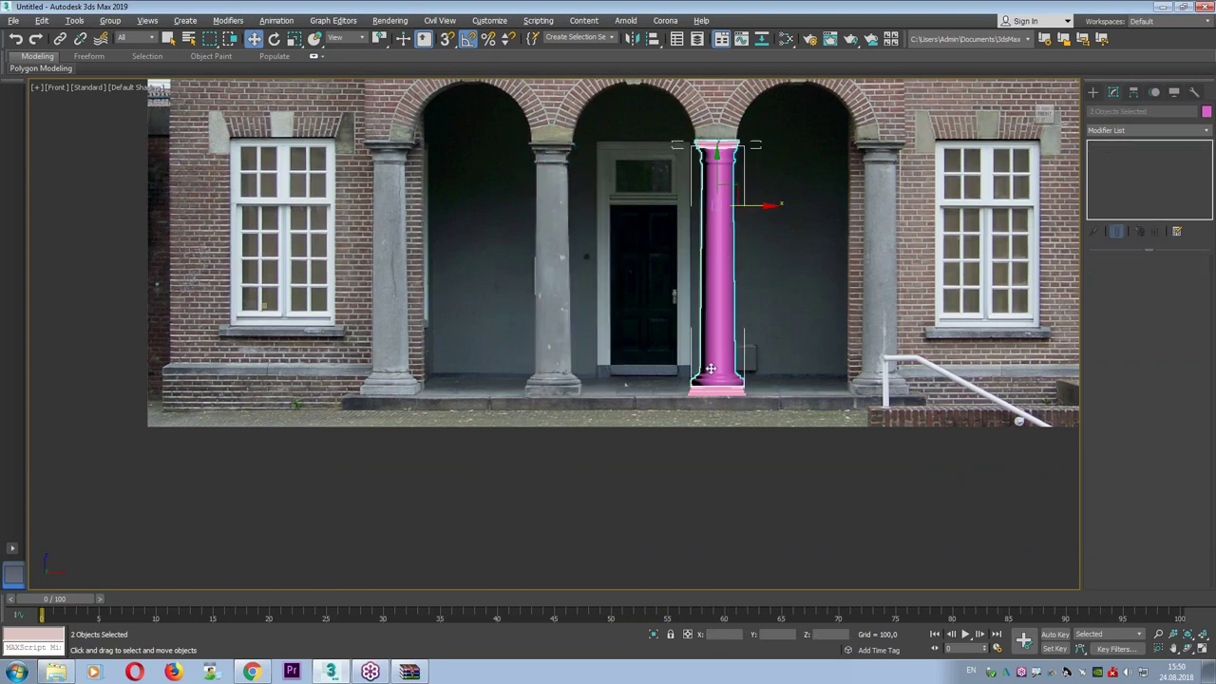
{"action": "left_click", "coordinate": [711, 390], "text": "ctrl"}
{"action": "left_click", "coordinate": [1206, 112]}
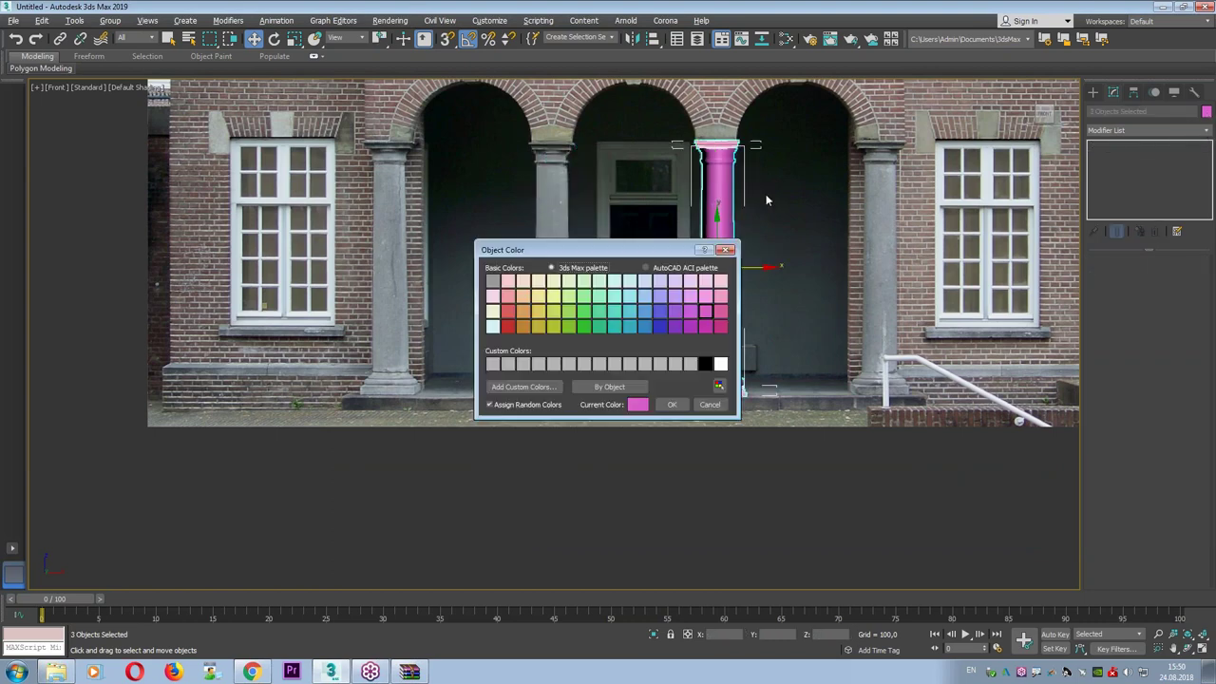
{"action": "double_click", "coordinate": [600, 317]}
Group the column pieces into a single group.
{"action": "left_click", "coordinate": [111, 20]}
{"action": "left_click", "coordinate": [118, 41]}
{"action": "left_click", "coordinate": [618, 357]}
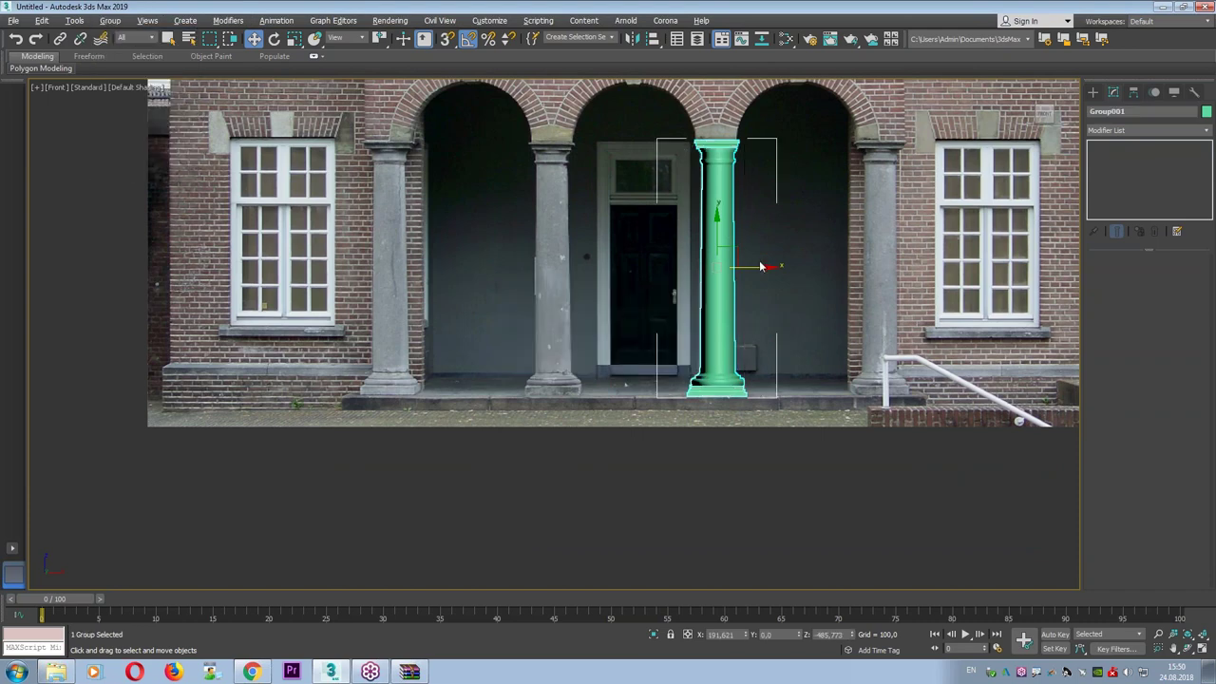
Clone the grouped column onto the far right and the two left porch columns.
{"action": "left_click_drag", "start_coordinate": [760, 267], "coordinate": [924, 268], "text": "shift"}
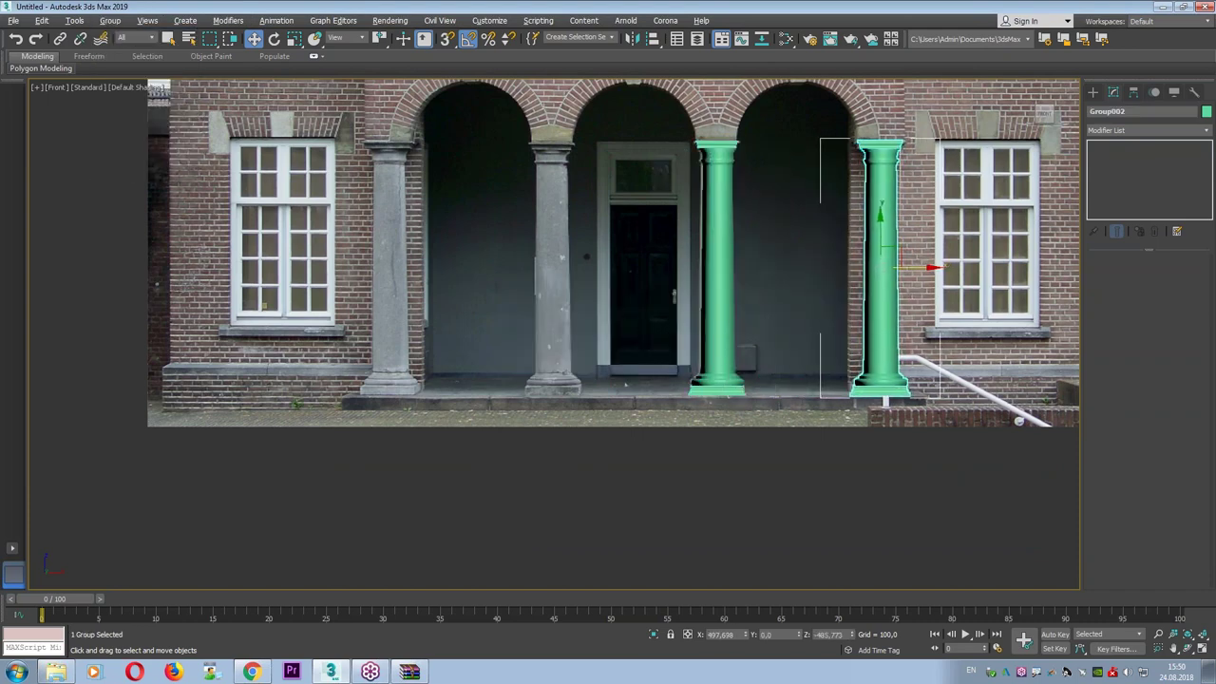
{"action": "left_click", "coordinate": [611, 391]}
{"action": "left_click", "coordinate": [727, 282], "text": "ctrl"}
{"action": "left_click_drag", "start_coordinate": [845, 274], "coordinate": [518, 271], "text": "shift"}
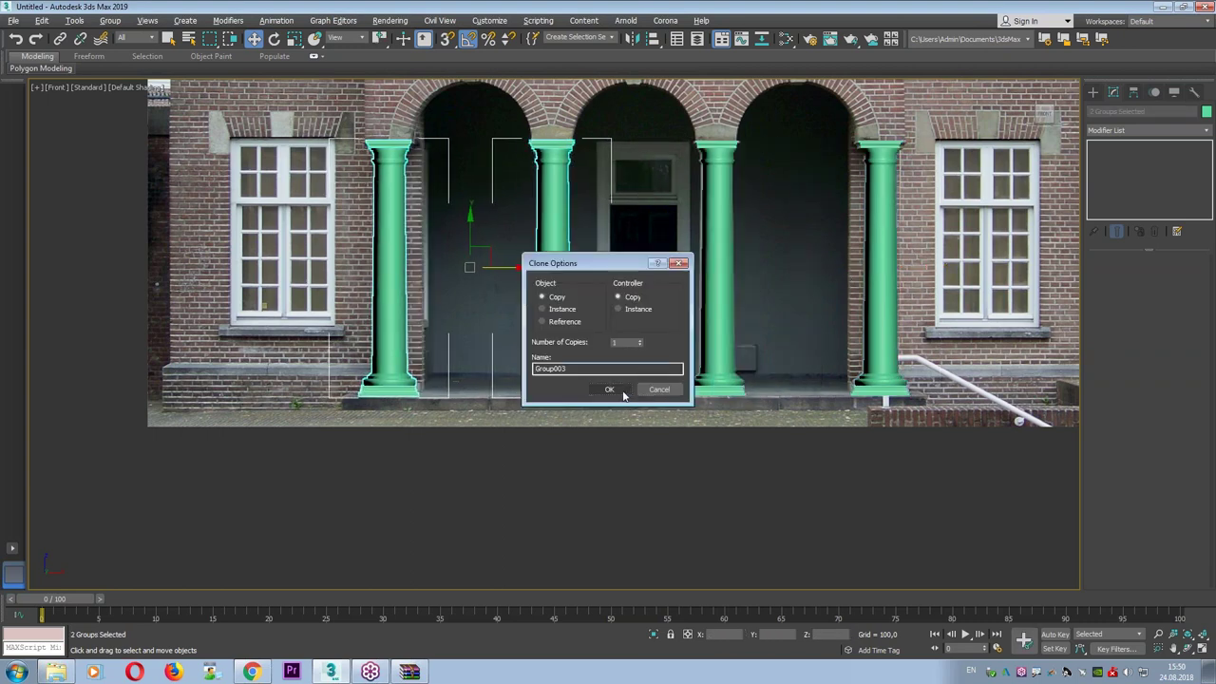
{"action": "left_click", "coordinate": [609, 389]}
{"action": "scroll", "coordinate": [534, 366], "scroll_direction": "down", "scroll_amount": 3}
Deselect the columns and pick the Point helper tool.
{"action": "left_click", "coordinate": [429, 248]}
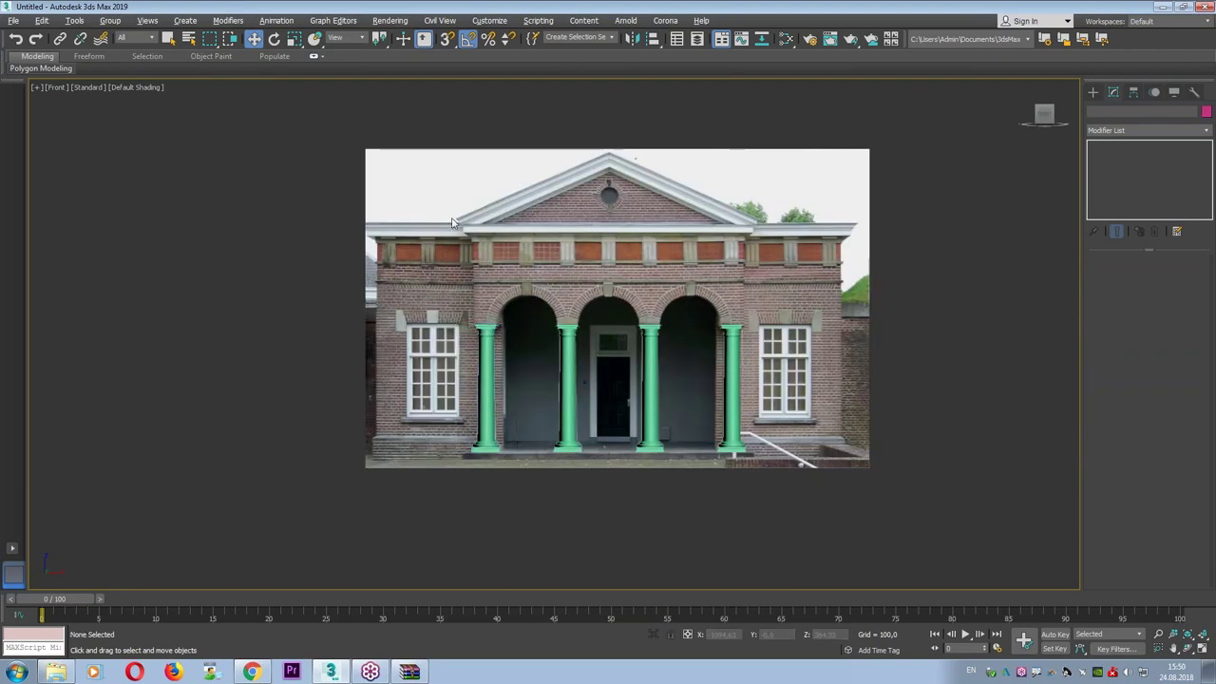
{"action": "key", "text": "alt+w"}
{"action": "scroll", "coordinate": [285, 190], "scroll_direction": "down", "scroll_amount": 5}
{"action": "scroll", "coordinate": [228, 157], "scroll_direction": "down", "scroll_amount": 2}
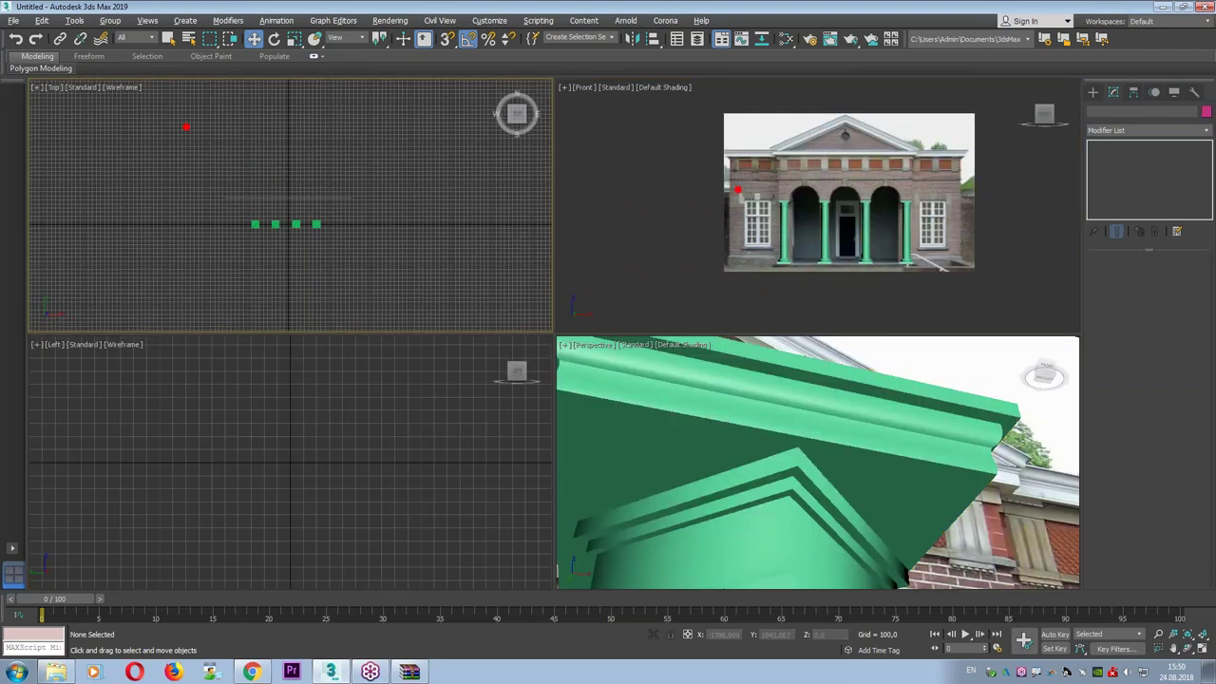
{"action": "left_click_drag", "start_coordinate": [909, 171], "coordinate": [956, 185]}
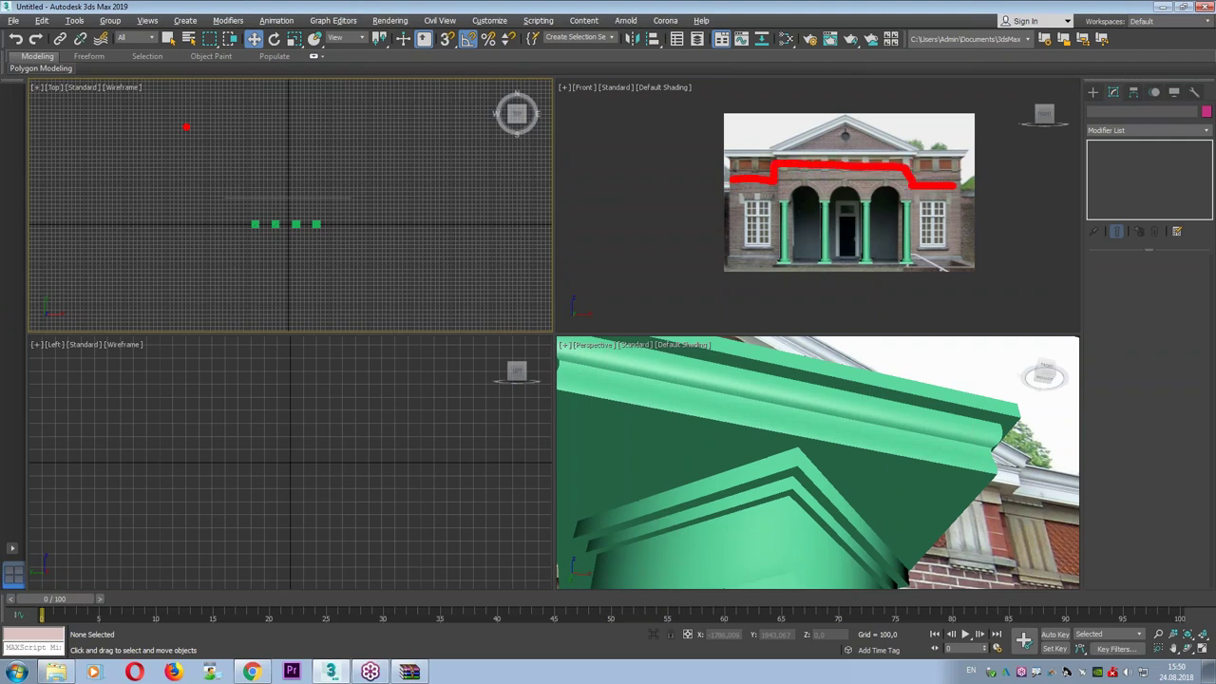
{"action": "mouse_move", "coordinate": [159, 131]}
{"action": "left_mouse_down"}
{"action": "mouse_move", "coordinate": [224, 187]}
{"action": "mouse_move", "coordinate": [432, 159]}
{"action": "left_mouse_up"}
{"action": "key", "text": "alt+w"}
{"action": "scroll", "coordinate": [607, 368], "scroll_direction": "up", "scroll_amount": 3}
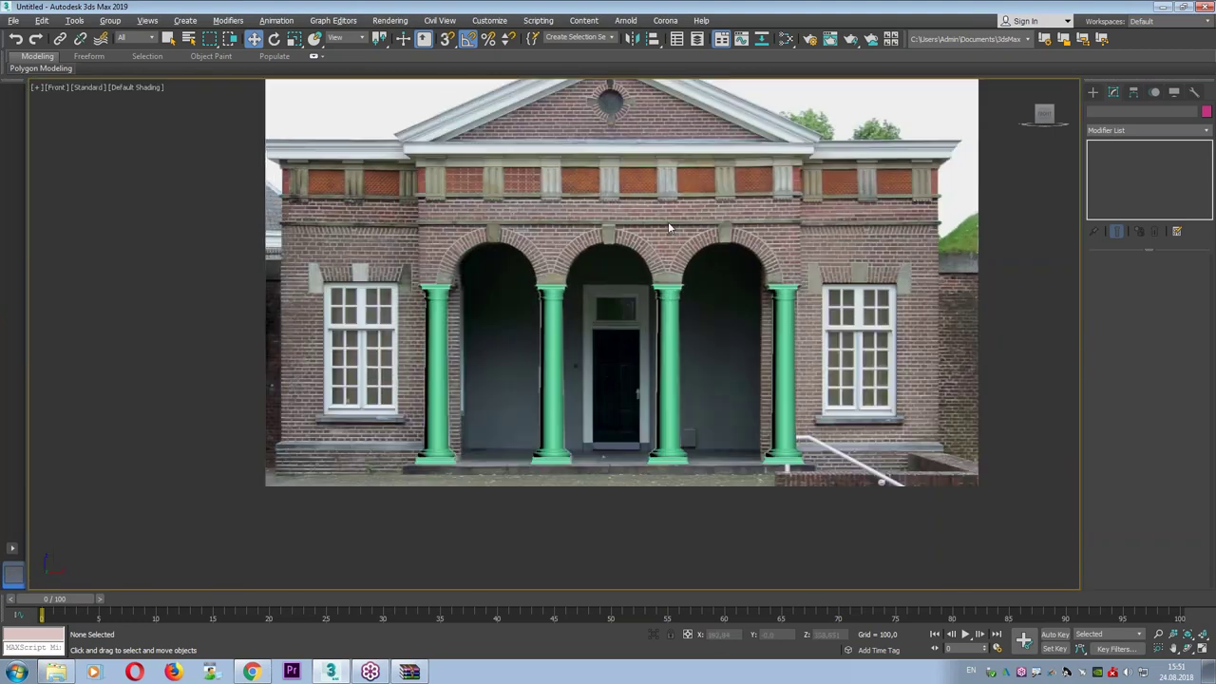
{"action": "left_click", "coordinate": [1092, 92]}
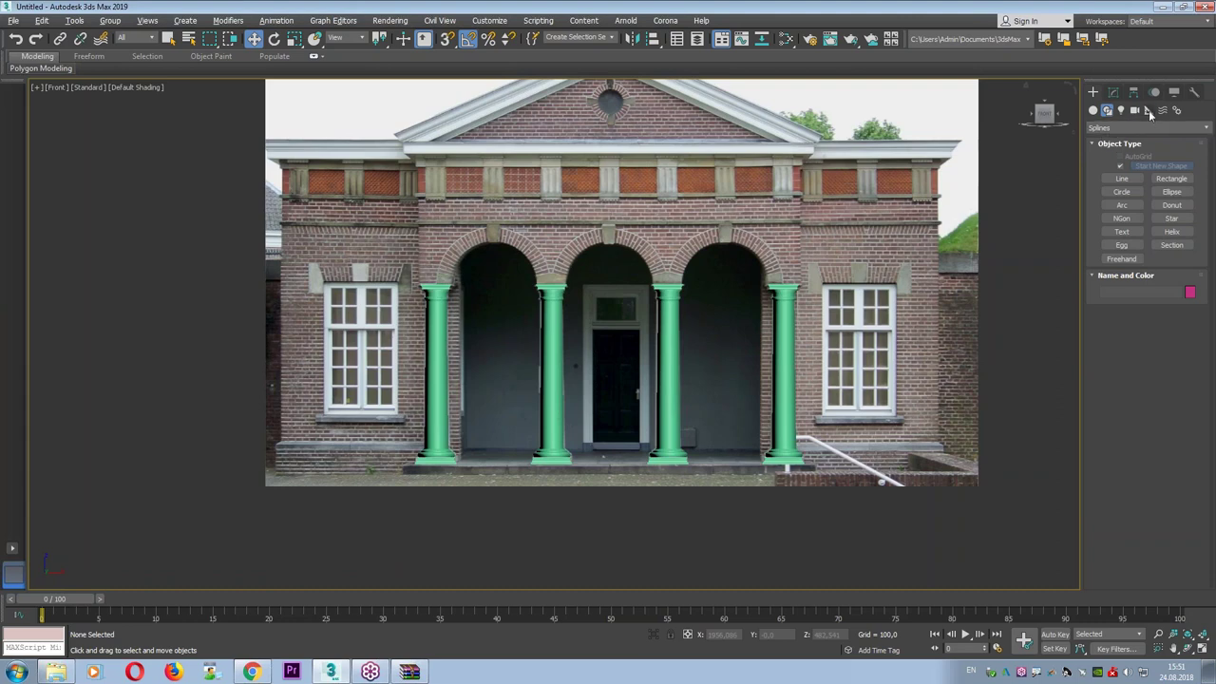
{"action": "left_click", "coordinate": [1149, 110]}
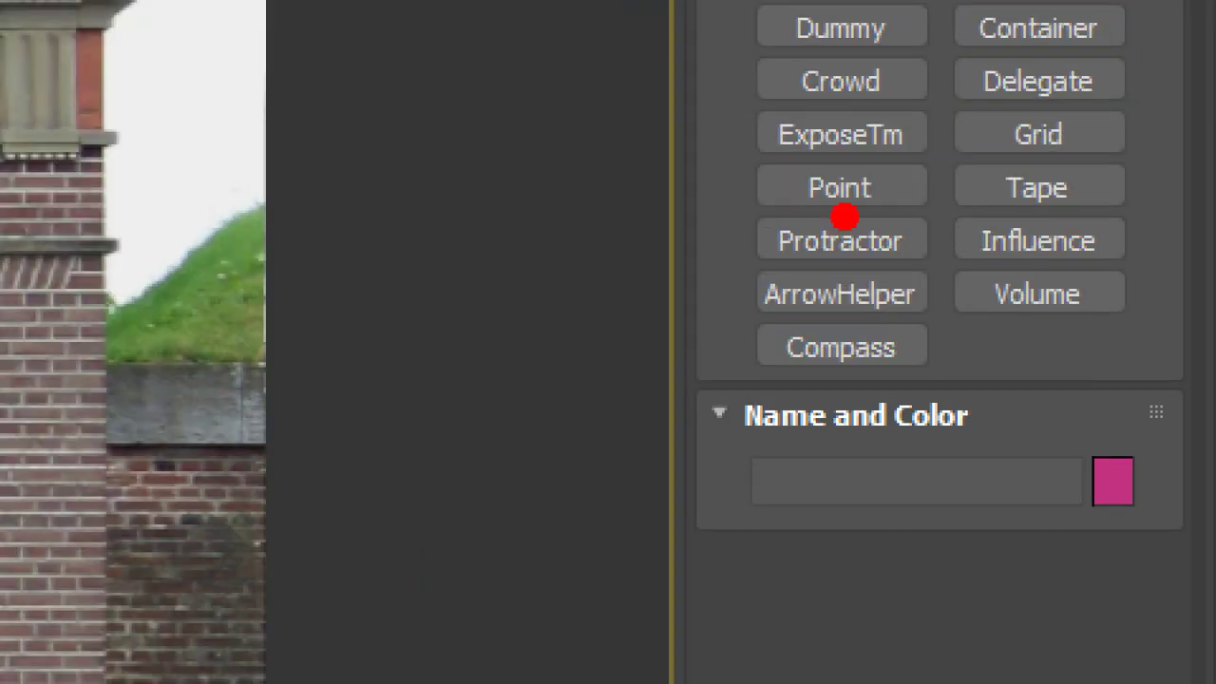
{"action": "left_click_drag", "start_coordinate": [1088, 216], "coordinate": [1150, 211]}
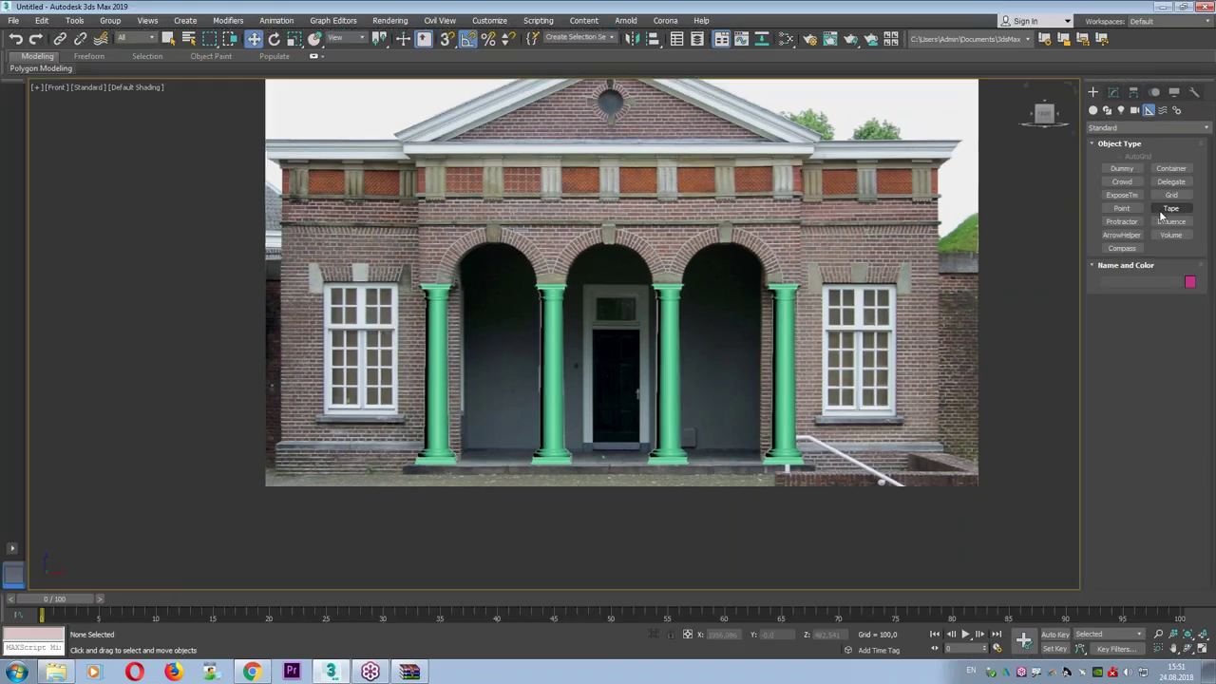
{"action": "left_click", "coordinate": [1122, 208]}
Select all four columns and hide them.
{"action": "middle_click_drag", "start_coordinate": [532, 285], "coordinate": [475, 275]}
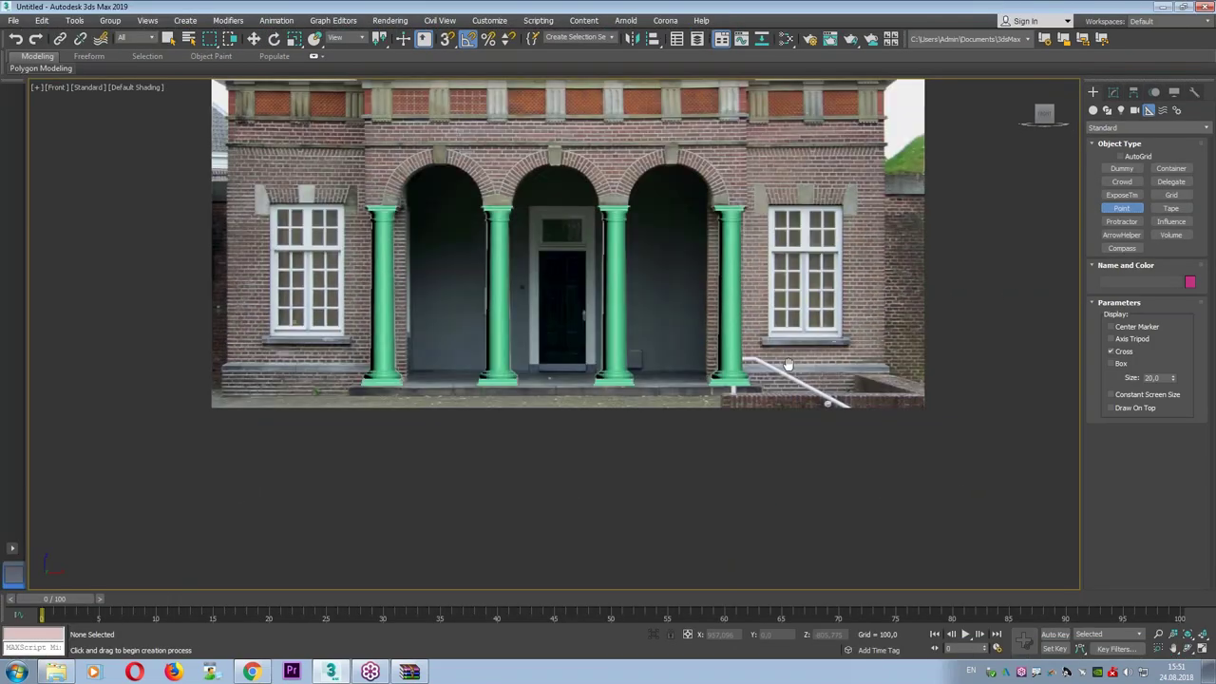
{"action": "scroll", "coordinate": [472, 274], "scroll_direction": "up", "scroll_amount": 2}
{"action": "key", "text": "w"}
{"action": "left_click", "coordinate": [202, 261]}
{"action": "left_click", "coordinate": [346, 258], "text": "ctrl"}
{"action": "left_click", "coordinate": [530, 261], "text": "ctrl"}
{"action": "left_click", "coordinate": [678, 254], "text": "ctrl"}
{"action": "right_click", "coordinate": [682, 253]}
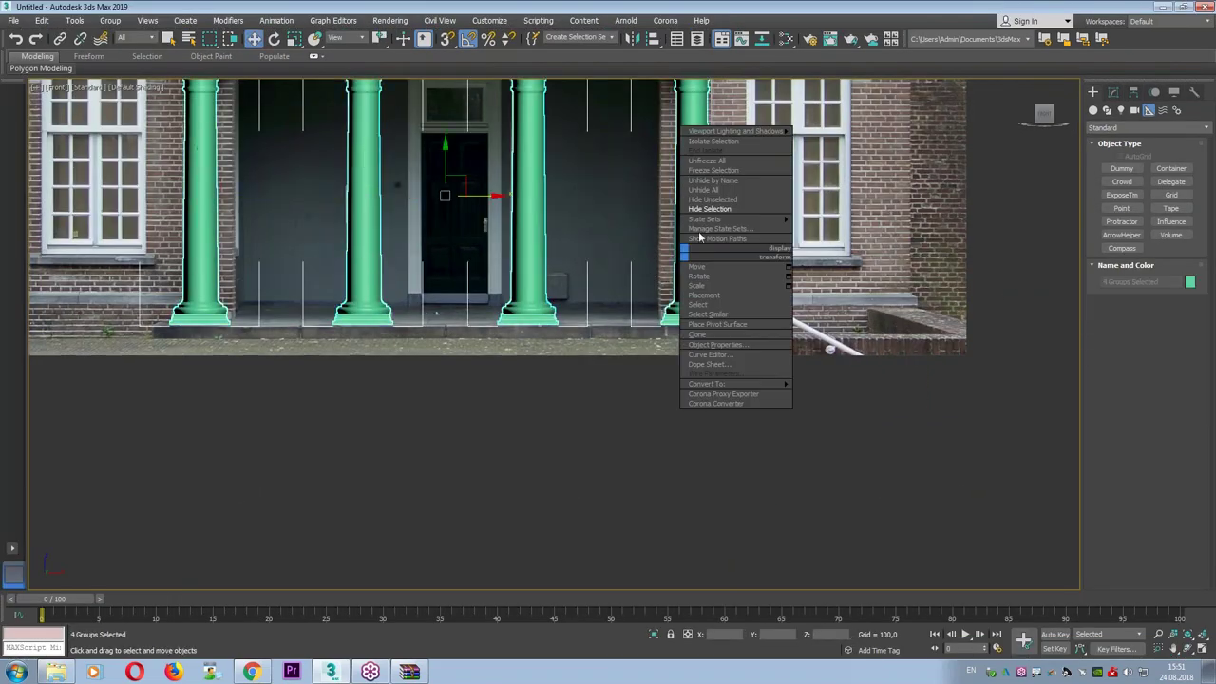
{"action": "left_click", "coordinate": [716, 209]}
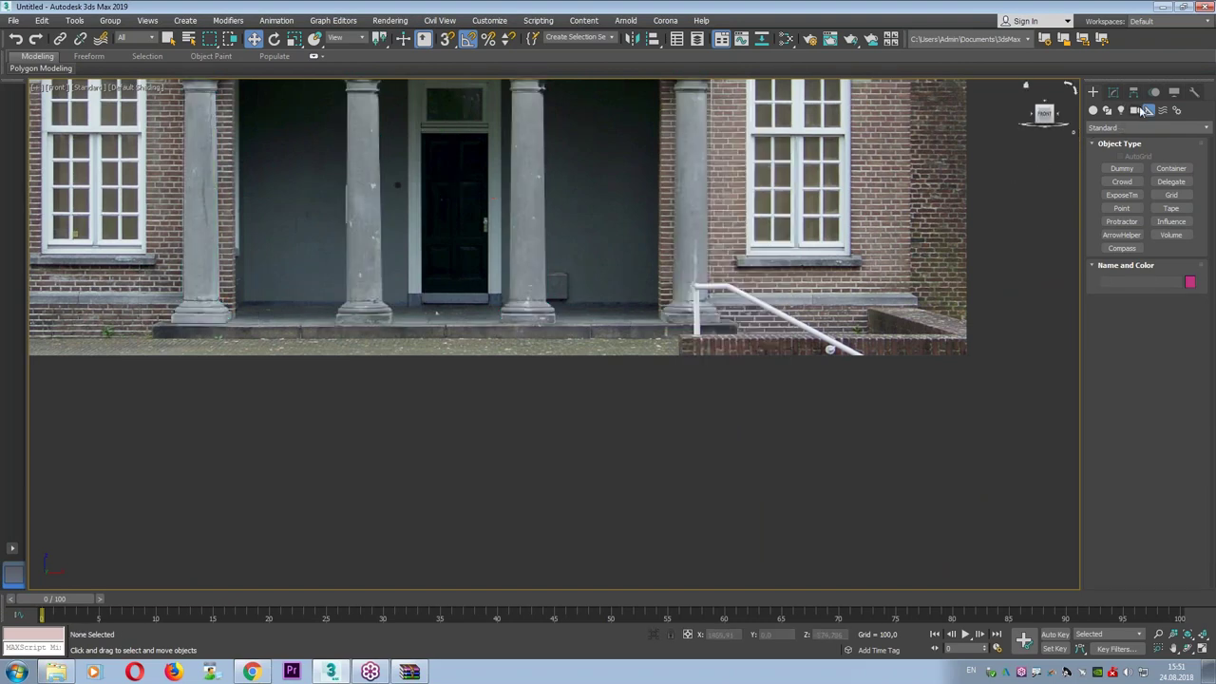
Place four point helpers at the base corners of the facade walls.
{"action": "left_click", "coordinate": [1122, 208]}
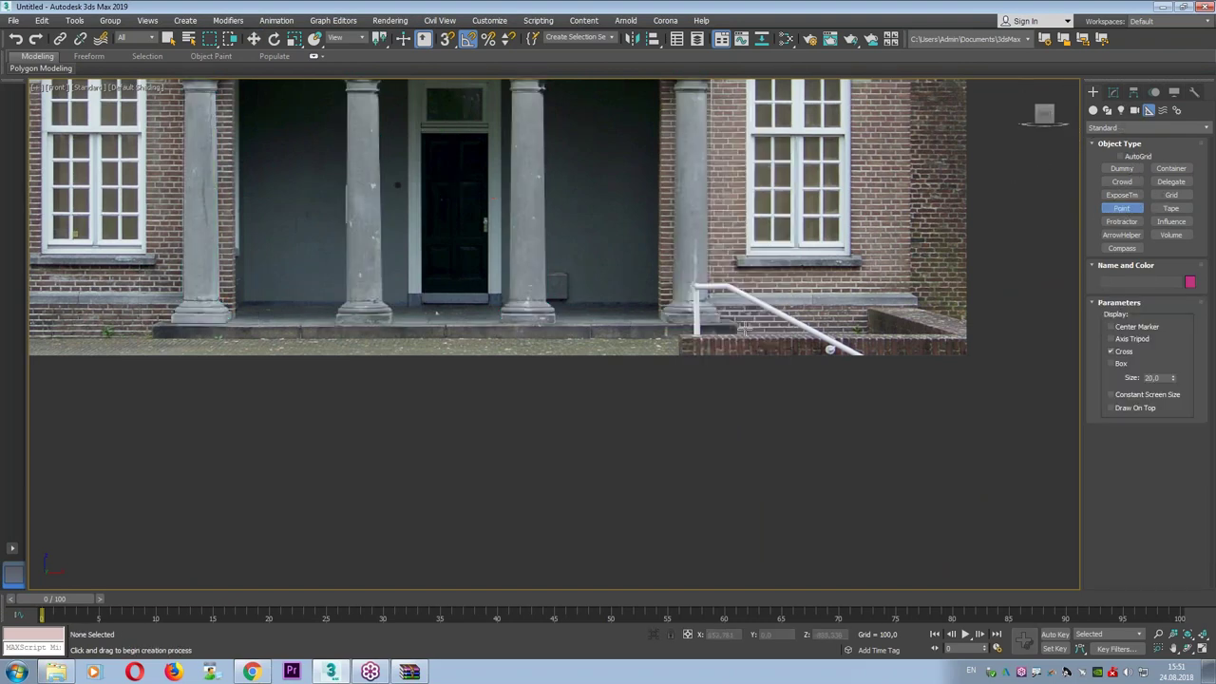
{"action": "left_click", "coordinate": [788, 368]}
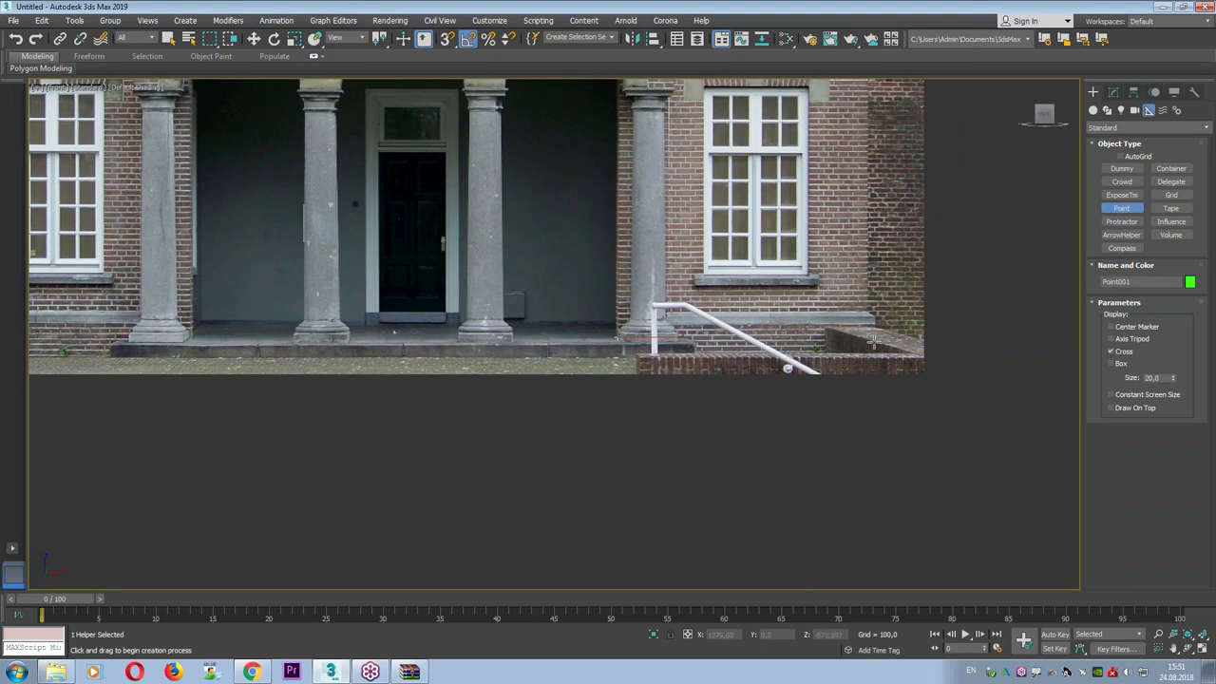
{"action": "scroll", "coordinate": [875, 342], "scroll_direction": "down", "scroll_amount": 3}
{"action": "scroll", "coordinate": [896, 368], "scroll_direction": "up", "scroll_amount": 2}
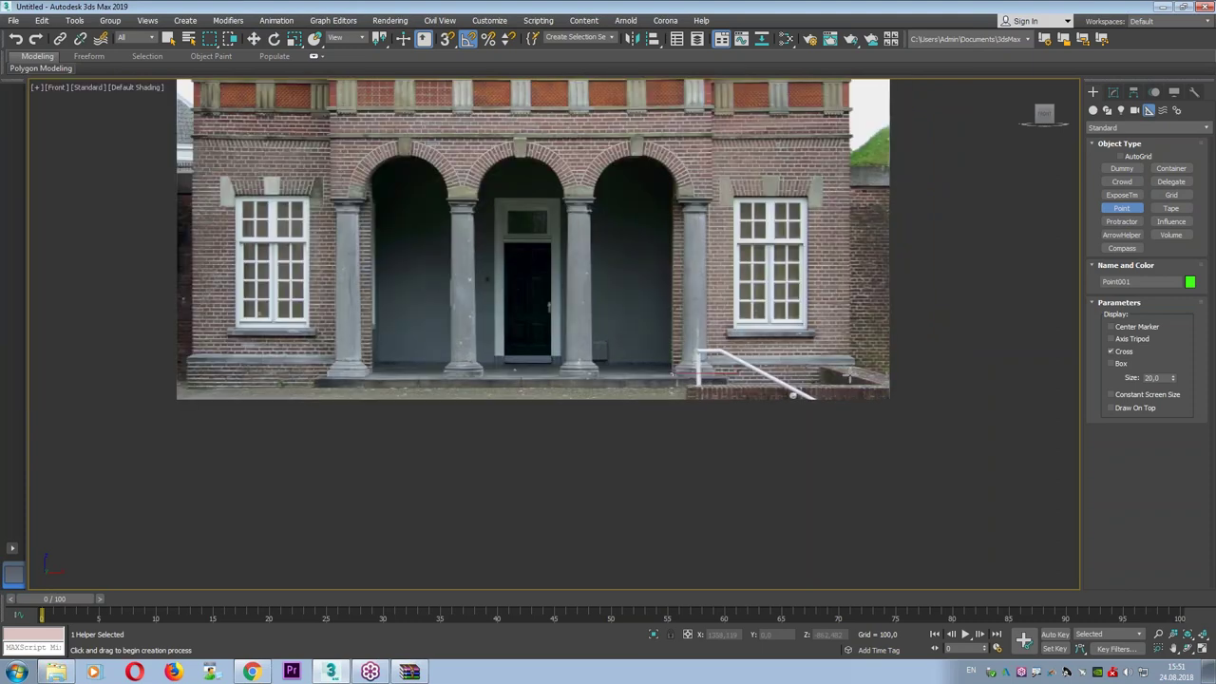
{"action": "left_click", "coordinate": [848, 363]}
{"action": "middle_click_drag", "start_coordinate": [337, 361], "coordinate": [549, 360]}
{"action": "left_click", "coordinate": [577, 359]}
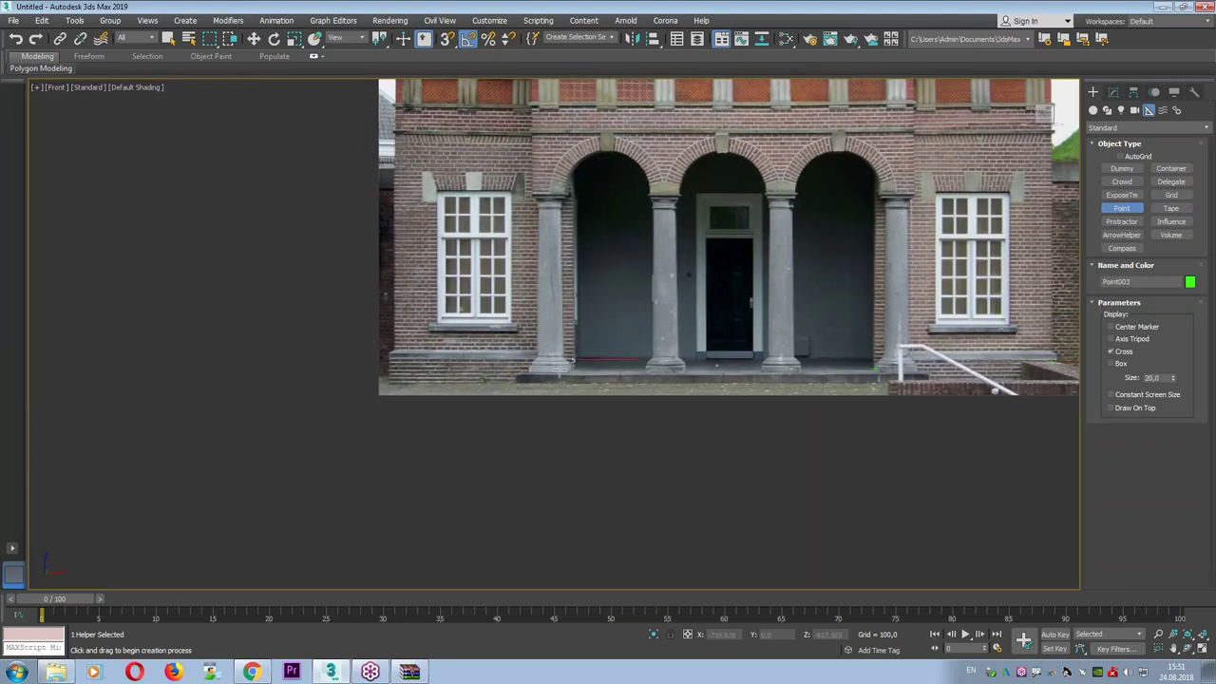
{"action": "left_click", "coordinate": [394, 349]}
{"action": "scroll", "coordinate": [393, 351], "scroll_direction": "down", "scroll_amount": 2}
{"action": "left_click_drag", "start_coordinate": [376, 359], "coordinate": [443, 371]}
{"action": "left_click_drag", "start_coordinate": [618, 359], "coordinate": [616, 358]}
{"action": "left_click_drag", "start_coordinate": [706, 356], "coordinate": [704, 358]}
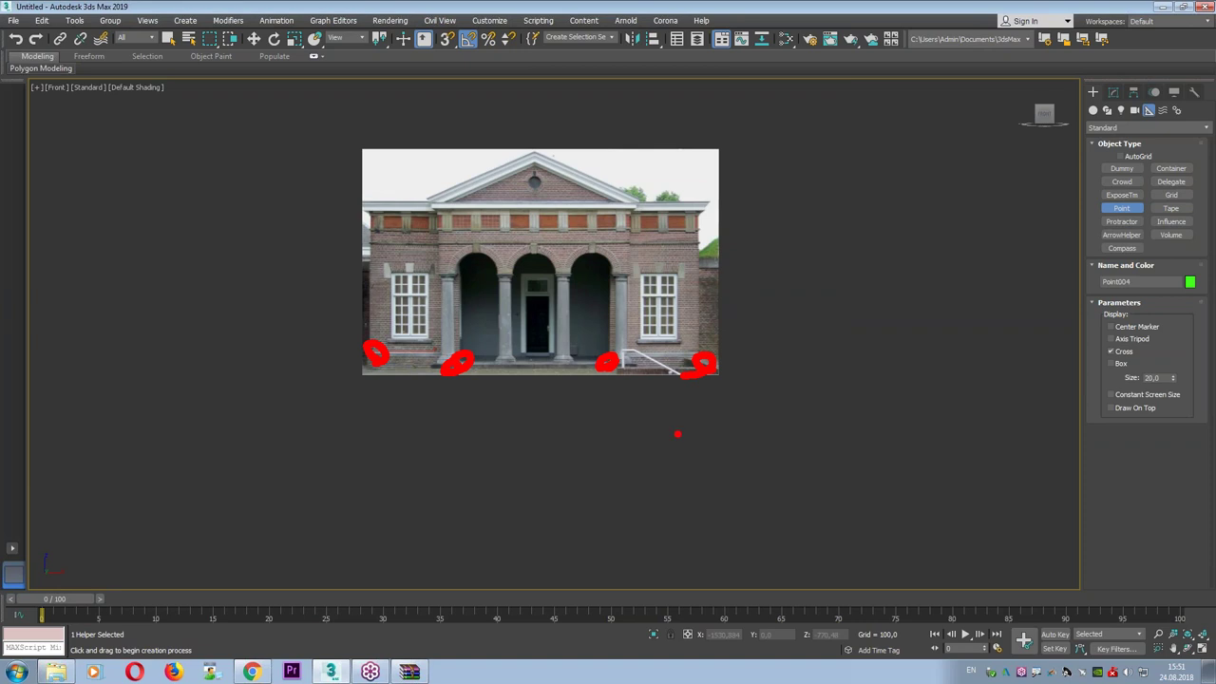
Frame the four points in a maximised Top view with its grid hidden.
{"action": "key", "text": "Escape"}
{"action": "key", "text": "alt+w"}
{"action": "mouse_move", "coordinate": [315, 287]}
{"action": "middle_mouse_down"}
{"action": "mouse_move", "coordinate": [293, 226]}
{"action": "mouse_move", "coordinate": [308, 246]}
{"action": "middle_mouse_up"}
{"action": "key", "text": "g"}
{"action": "key", "text": "alt+w"}
{"action": "key", "text": "w"}
{"action": "left_click", "coordinate": [462, 453]}
{"action": "scroll", "coordinate": [543, 418], "scroll_direction": "up", "scroll_amount": 2}
{"action": "middle_click_drag", "start_coordinate": [412, 398], "coordinate": [368, 393]}
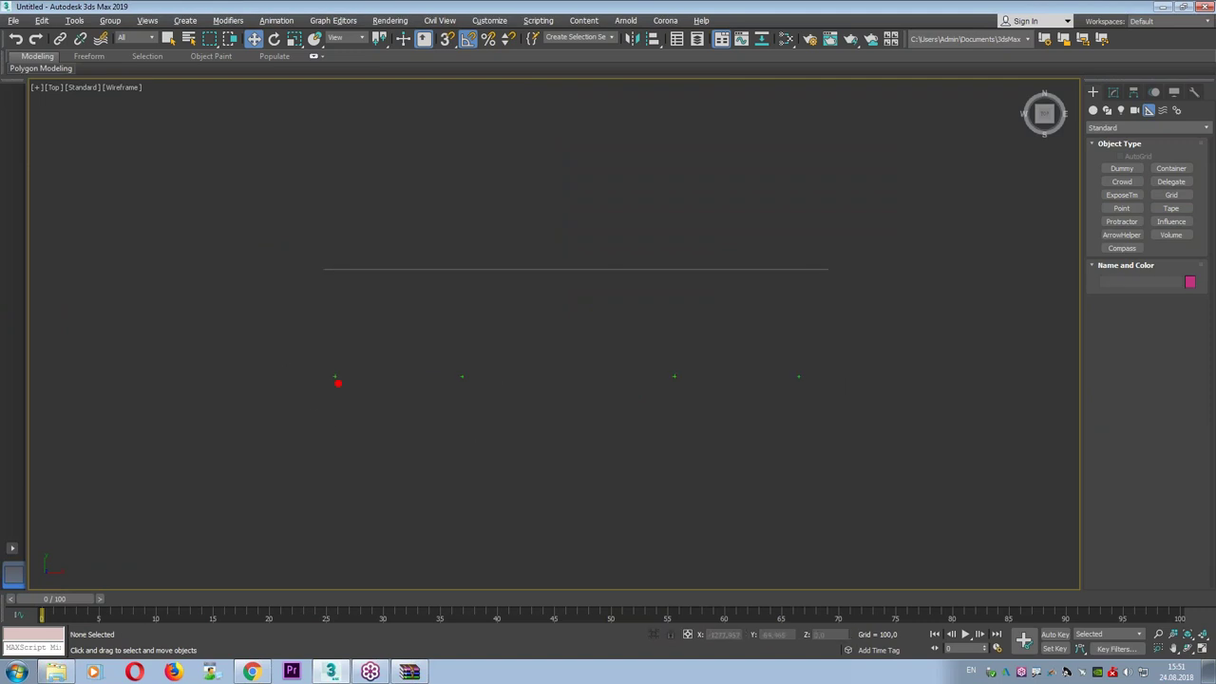
{"action": "mouse_move", "coordinate": [326, 135]}
{"action": "left_mouse_down"}
{"action": "mouse_move", "coordinate": [573, 283]}
{"action": "mouse_move", "coordinate": [801, 98]}
{"action": "left_mouse_up"}
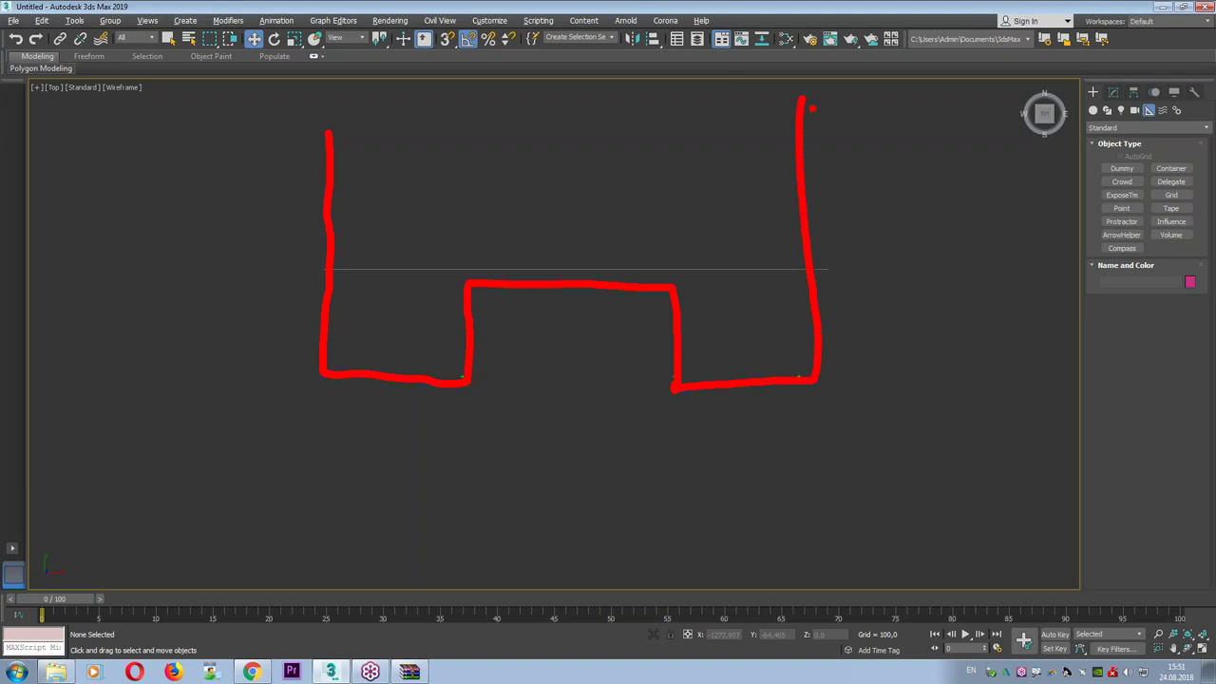
{"action": "key", "text": "Escape"}
Trace the building's stepped footprint as an open Line in the Top view.
{"action": "left_click", "coordinate": [1108, 110]}
{"action": "left_click", "coordinate": [1123, 179]}
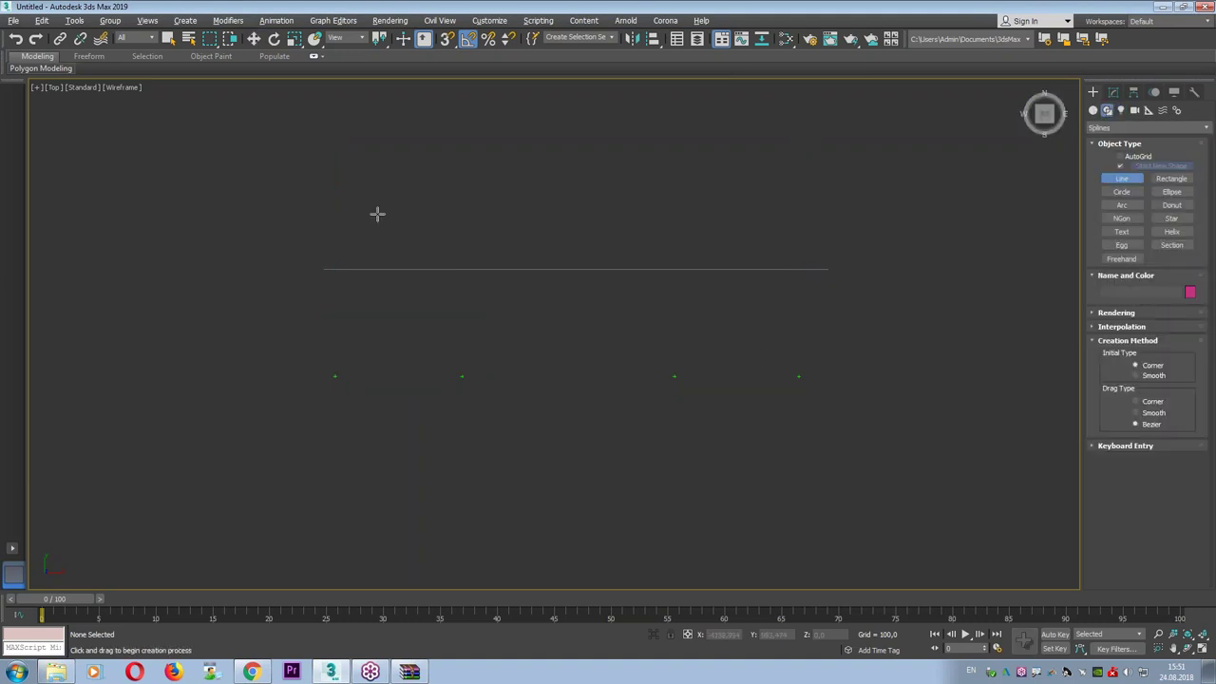
{"action": "left_click", "coordinate": [336, 180]}
{"action": "left_click", "coordinate": [337, 376]}
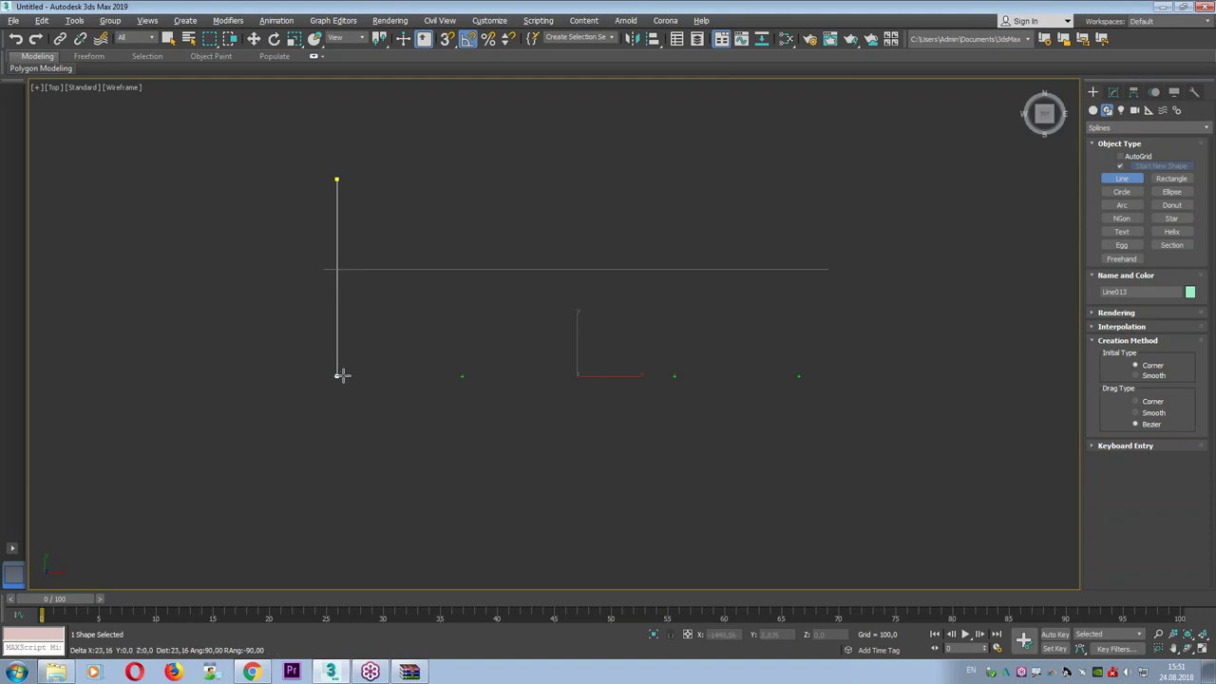
{"action": "left_click", "coordinate": [462, 376]}
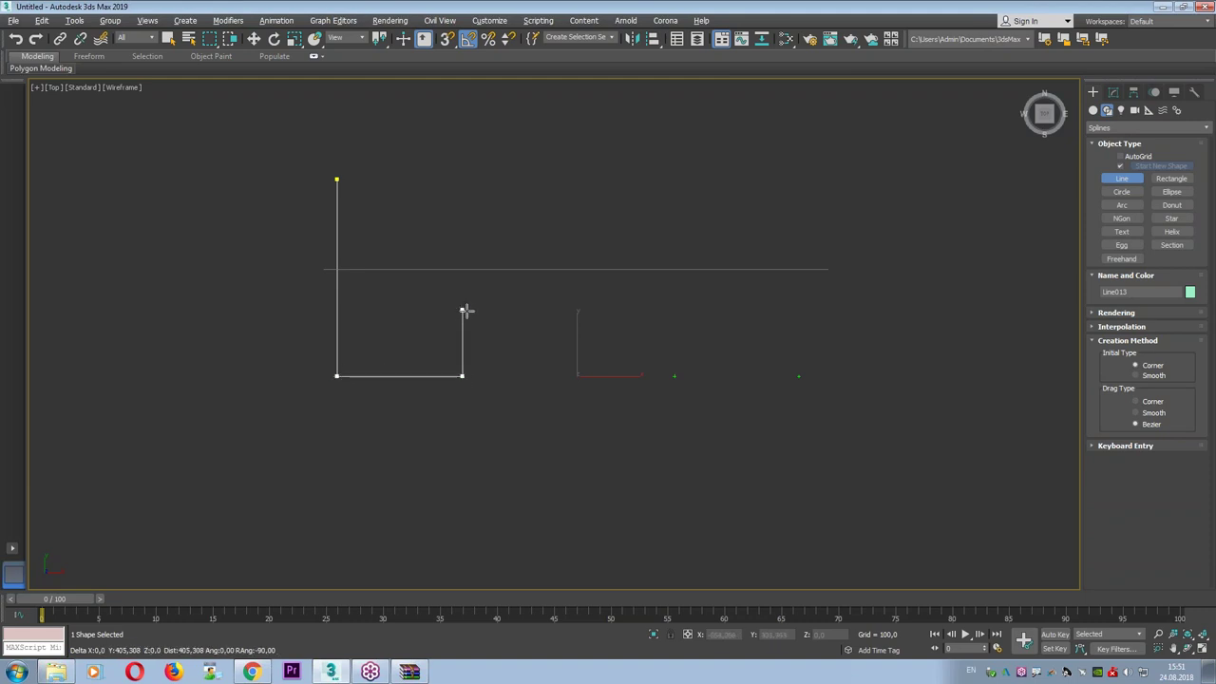
{"action": "left_click", "coordinate": [462, 298]}
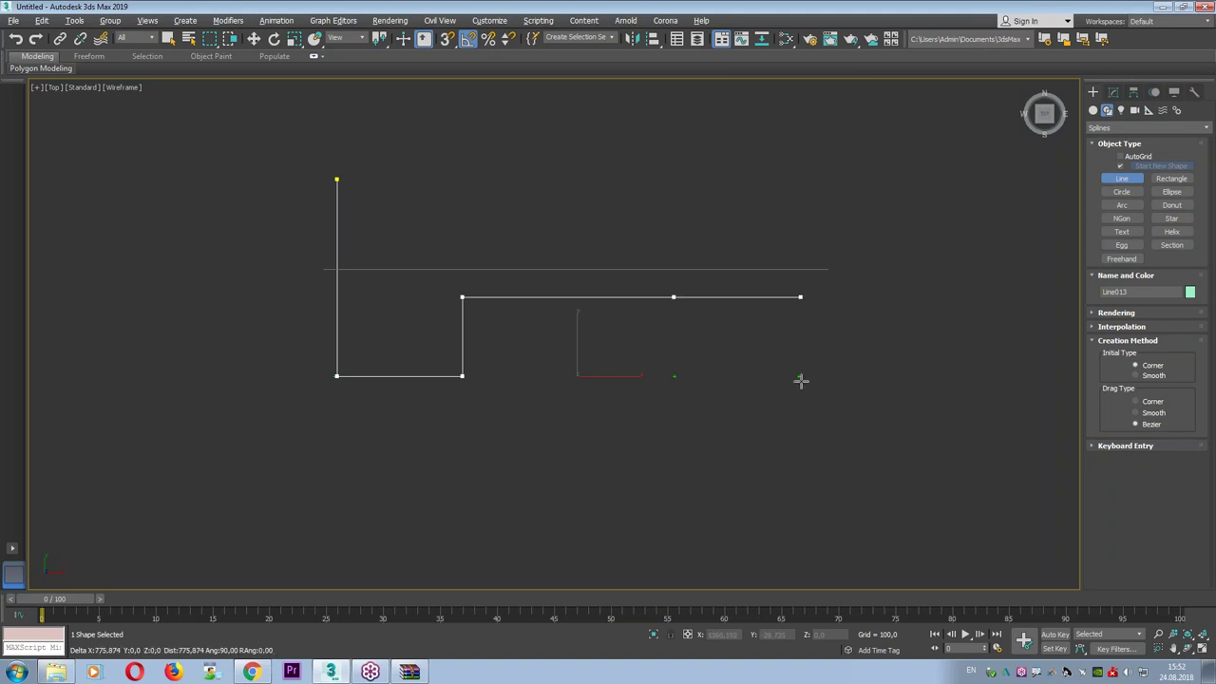
{"action": "left_click", "coordinate": [673, 376]}
{"action": "left_click", "coordinate": [798, 376]}
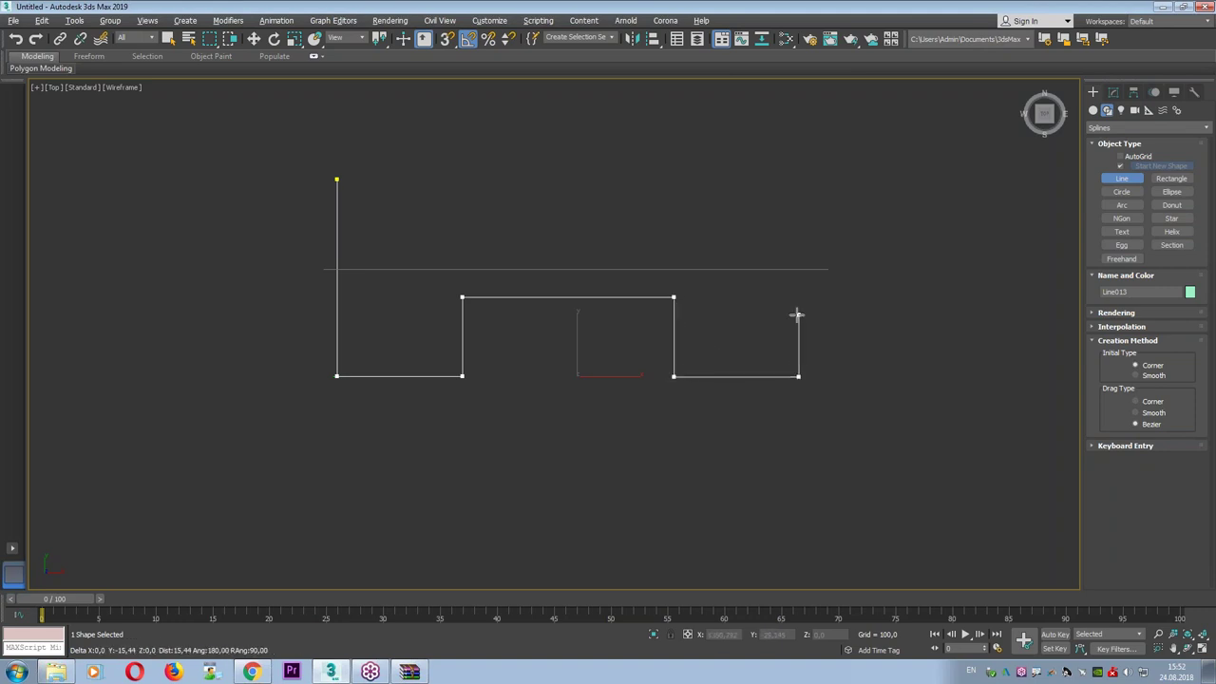
{"action": "left_click", "coordinate": [808, 177]}
{"action": "right_click", "coordinate": [818, 183]}
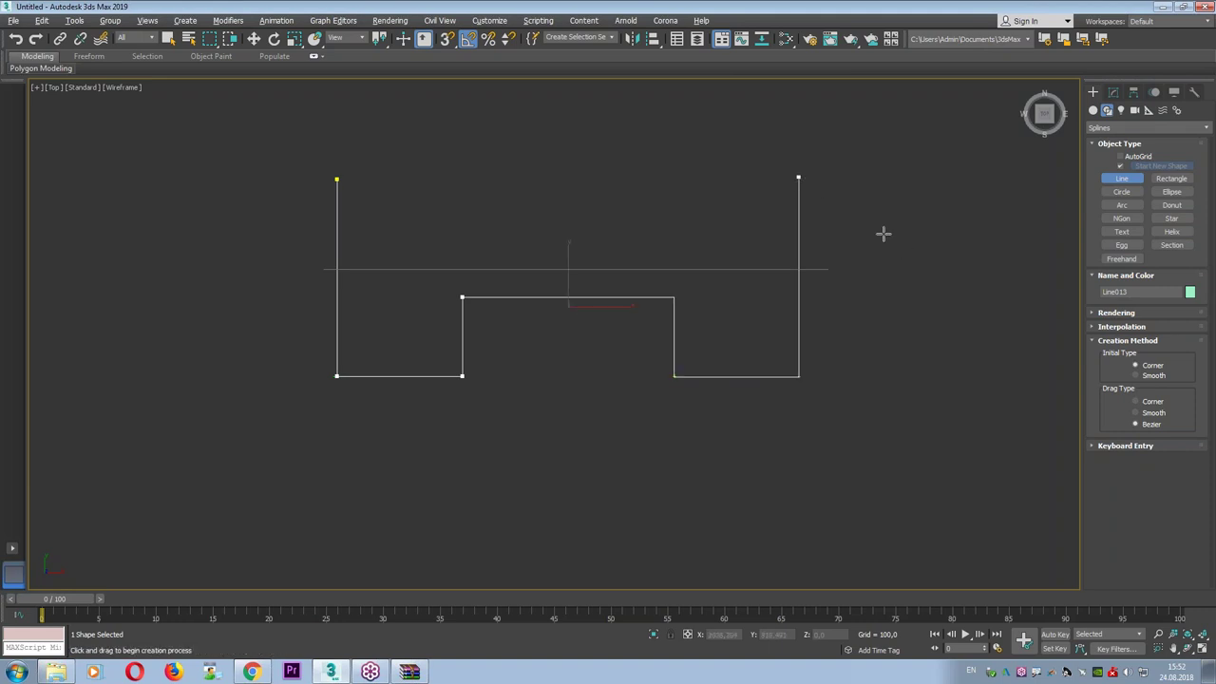
Use Refine in vertex mode to add a vertex on the footprint line.
{"action": "left_click", "coordinate": [1113, 92]}
{"action": "key", "text": "alt+w"}
{"action": "scroll", "coordinate": [820, 440], "scroll_direction": "down", "scroll_amount": 3}
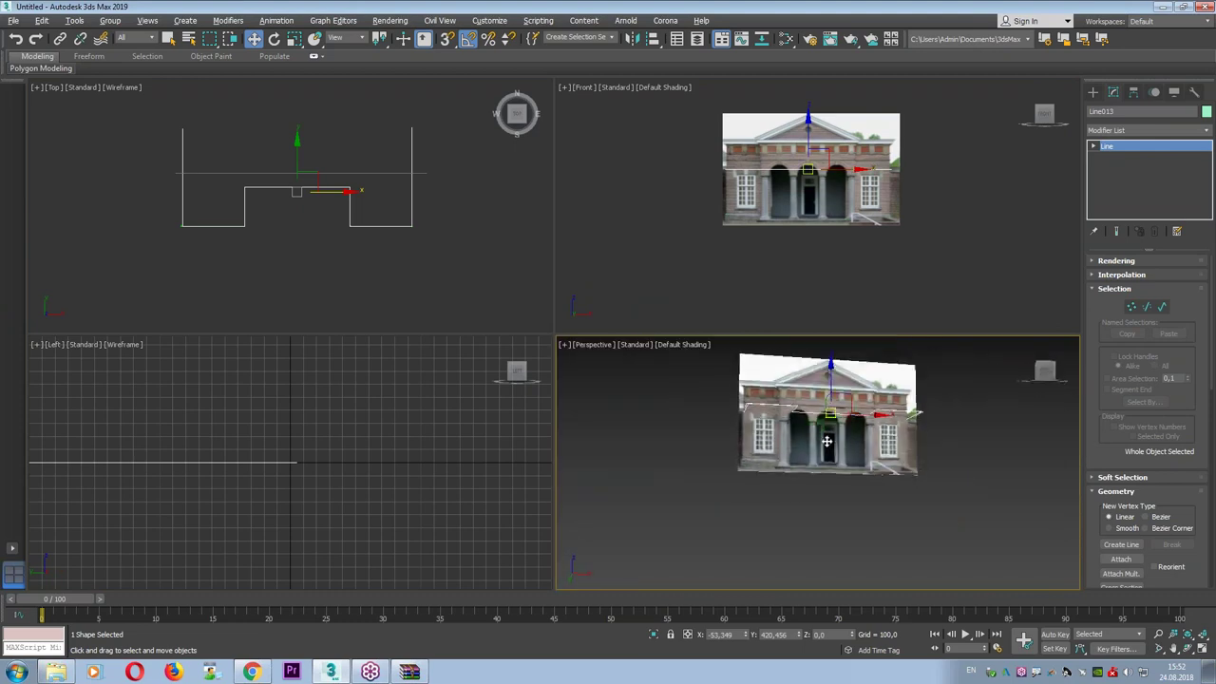
{"action": "scroll", "coordinate": [820, 440], "scroll_direction": "up", "scroll_amount": 2}
{"action": "left_click", "coordinate": [815, 131]}
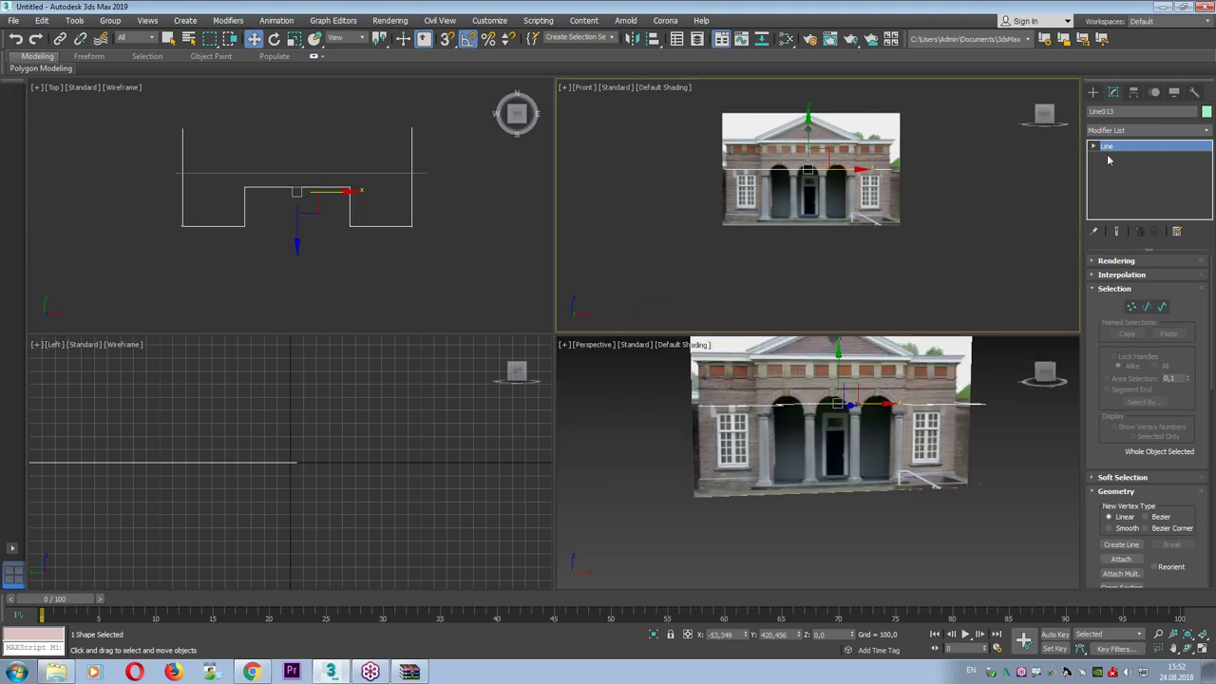
{"action": "key", "text": "z"}
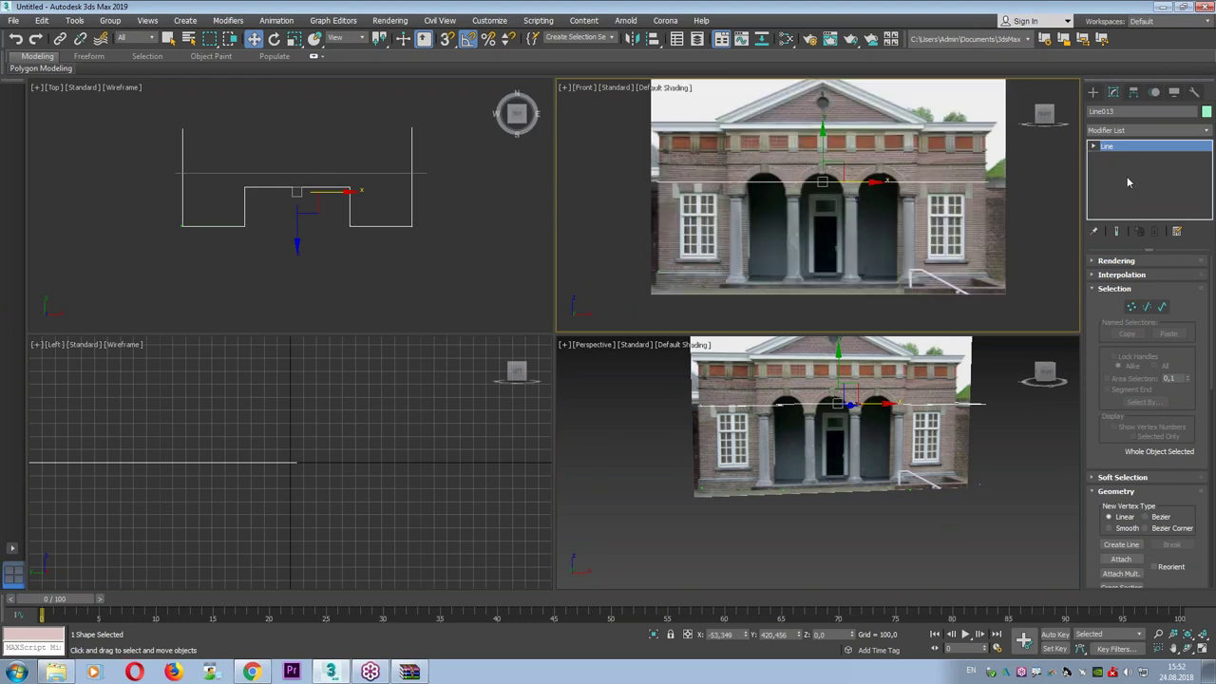
{"action": "left_click", "coordinate": [1132, 307]}
{"action": "scroll", "coordinate": [1130, 399], "scroll_direction": "down", "scroll_amount": 3}
{"action": "left_click", "coordinate": [1122, 522]}
{"action": "key", "text": "alt+w"}
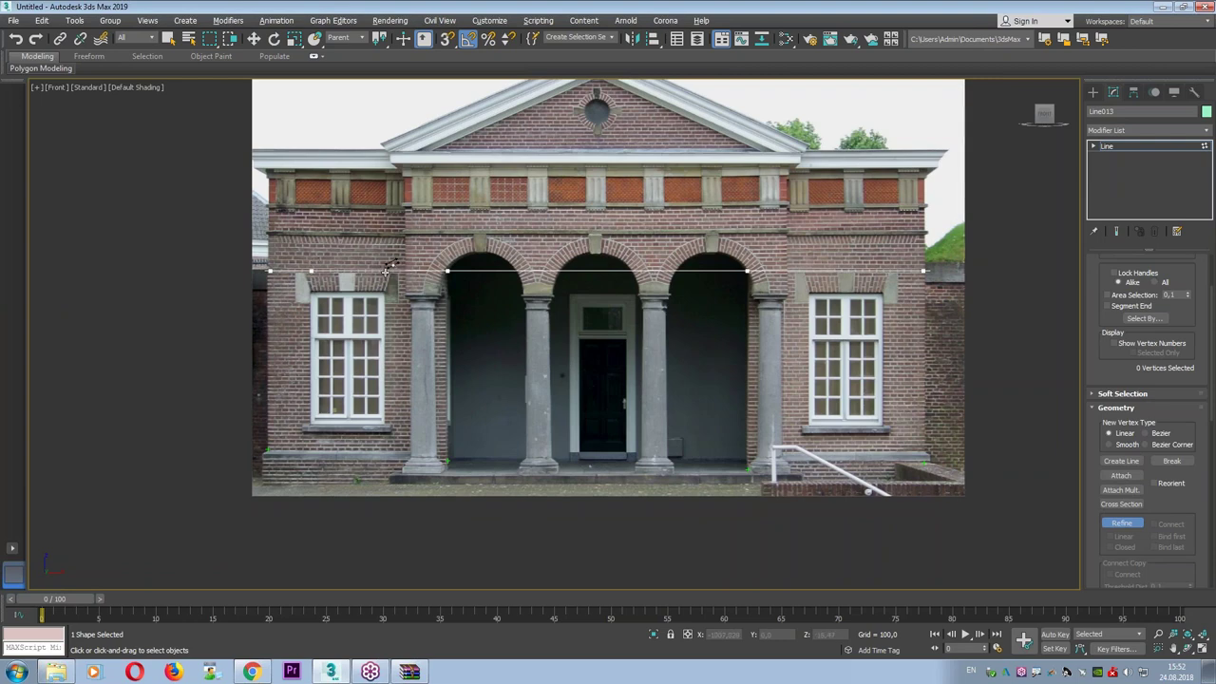
{"action": "left_click", "coordinate": [808, 271]}
Move the whole spline down to the facade's ground level in the Front view.
{"action": "left_click", "coordinate": [1152, 147]}
{"action": "key", "text": "w"}
{"action": "mouse_move", "coordinate": [597, 238]}
{"action": "left_mouse_down"}
{"action": "mouse_move", "coordinate": [593, 472]}
{"action": "mouse_move", "coordinate": [617, 450]}
{"action": "left_mouse_up"}
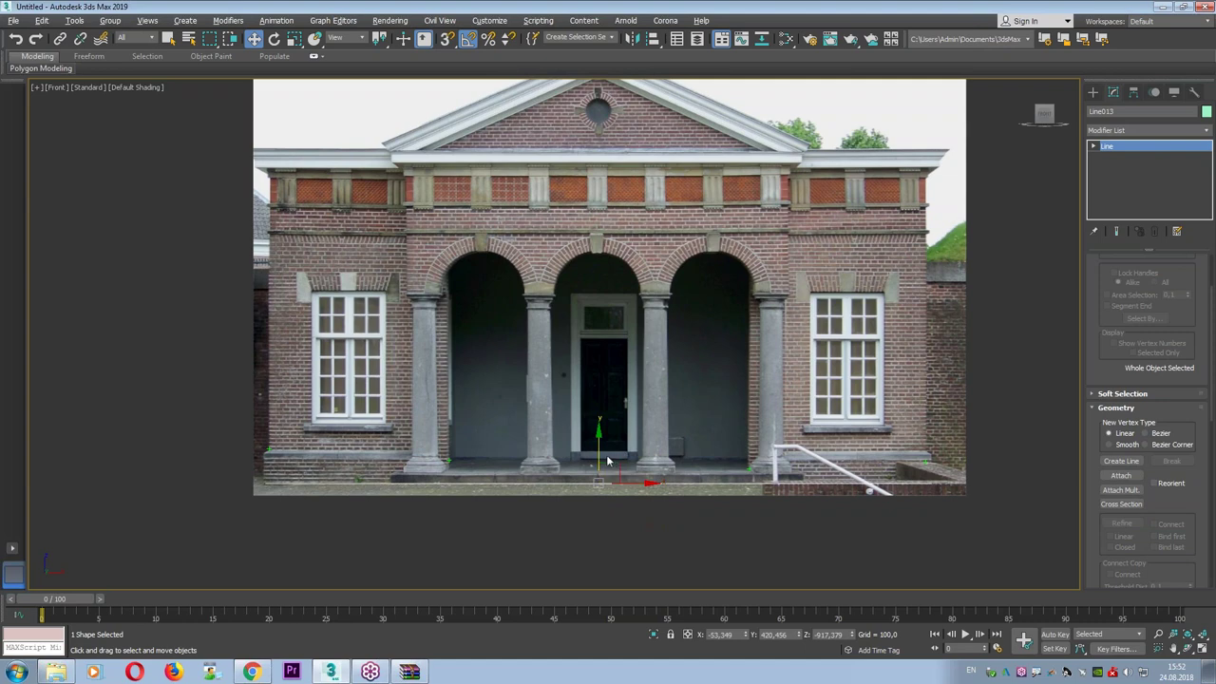
{"action": "key", "text": "alt+w"}
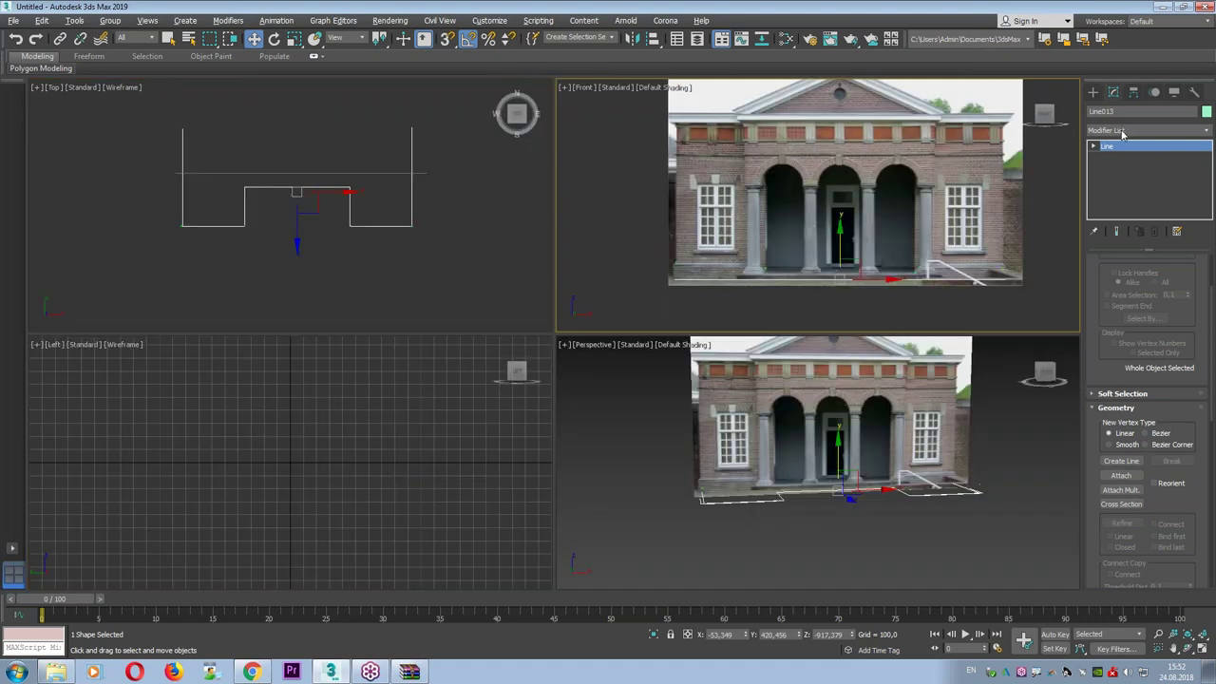
In Vertex mode, Connect Line013's two top vertices to close the outline.
{"action": "right_click", "coordinate": [393, 210]}
{"action": "right_click", "coordinate": [393, 210]}
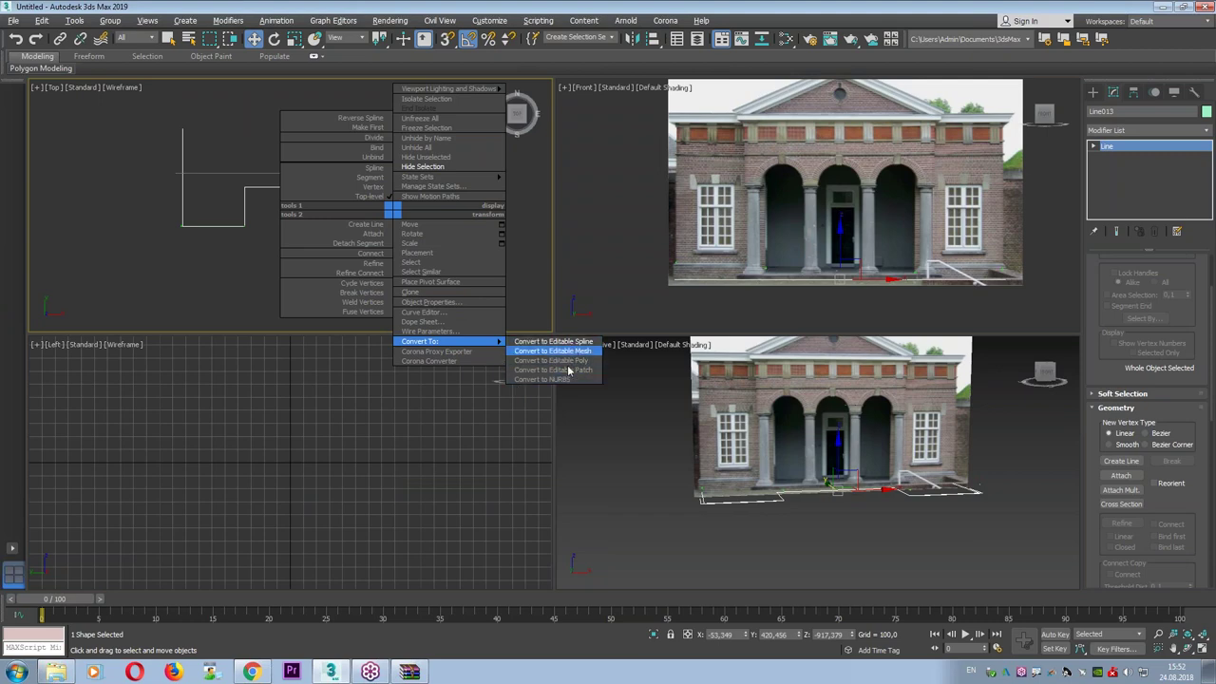
{"action": "left_click", "coordinate": [529, 282]}
{"action": "left_click", "coordinate": [1094, 146]}
{"action": "left_click", "coordinate": [1117, 157]}
{"action": "scroll", "coordinate": [1150, 456], "scroll_direction": "down", "scroll_amount": 3}
{"action": "scroll", "coordinate": [1149, 456], "scroll_direction": "down", "scroll_amount": 2}
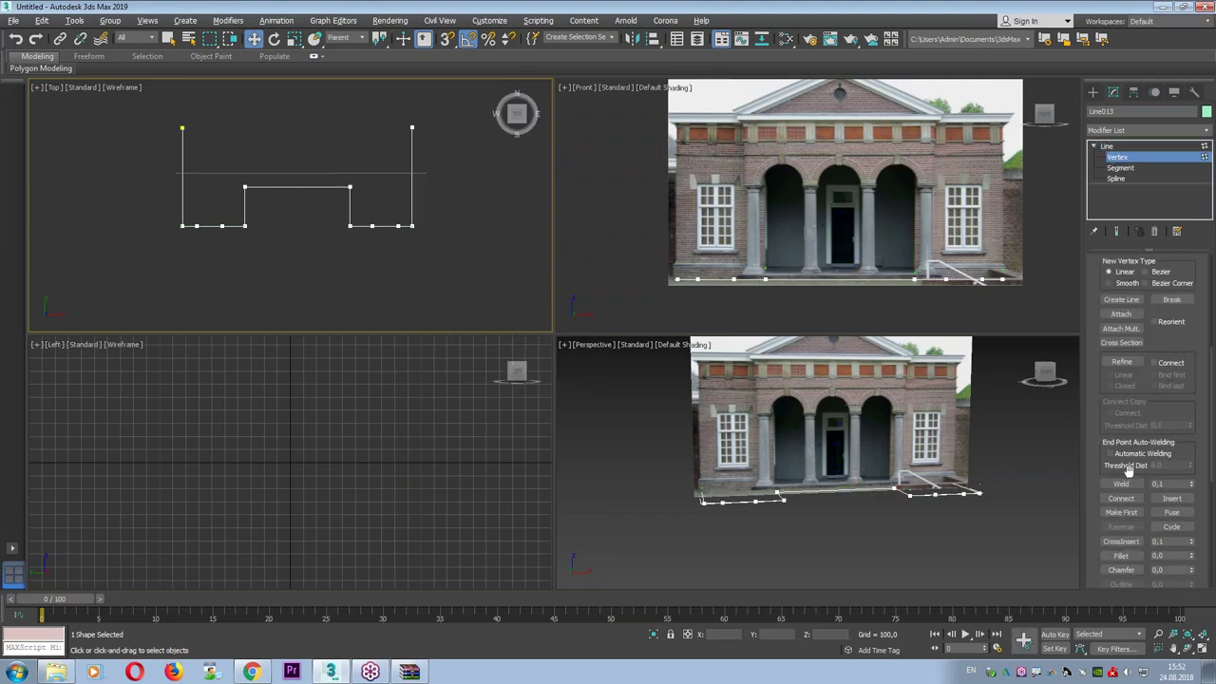
{"action": "left_click", "coordinate": [1122, 498]}
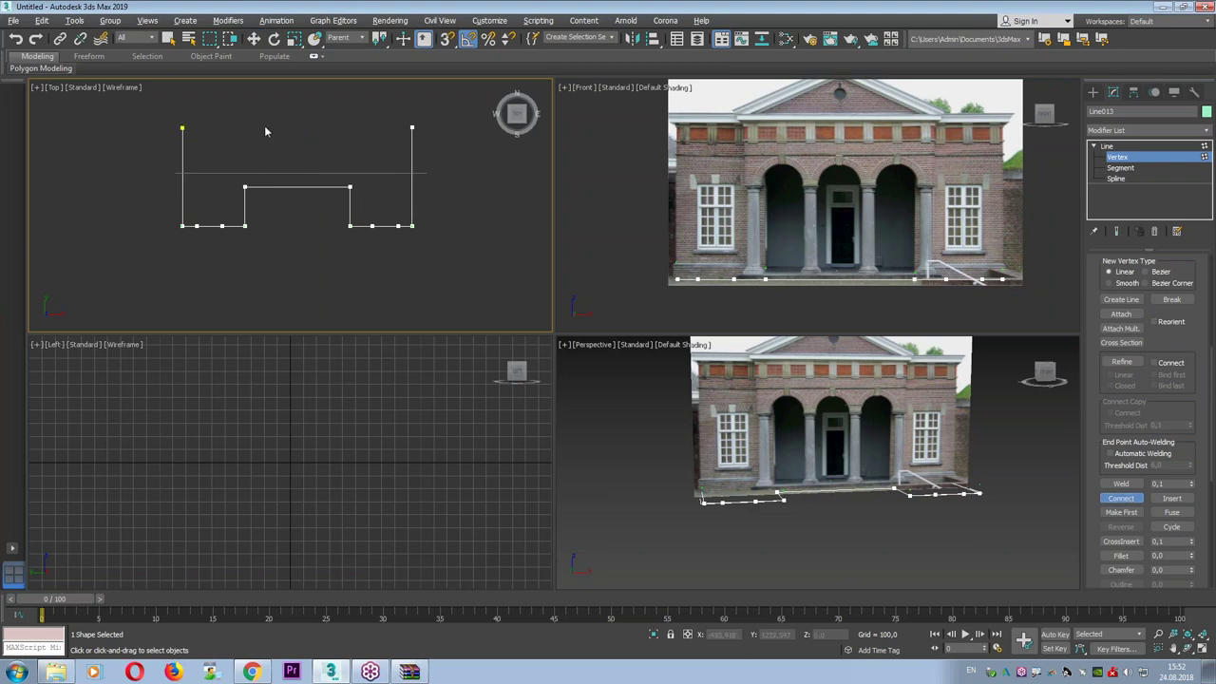
{"action": "left_click_drag", "start_coordinate": [411, 128], "coordinate": [183, 128]}
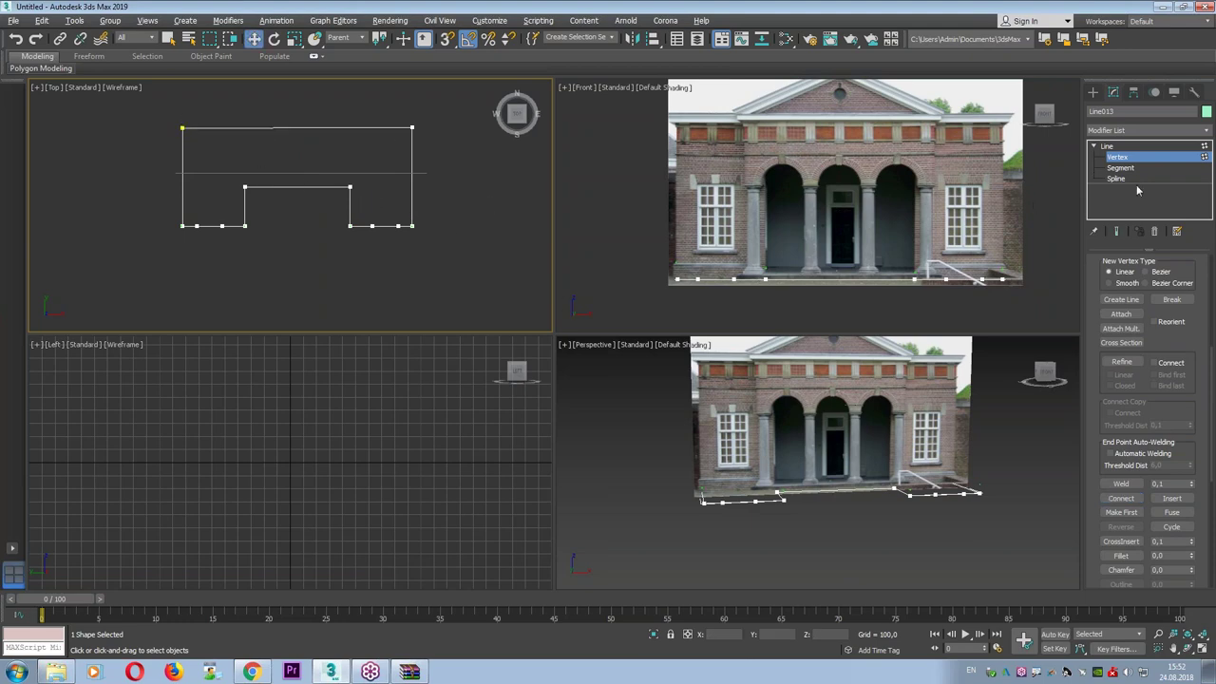
Convert the closed outline to Editable Poly and select the whole footprint polygon.
{"action": "right_click", "coordinate": [528, 211]}
{"action": "mouse_move", "coordinate": [559, 341]}
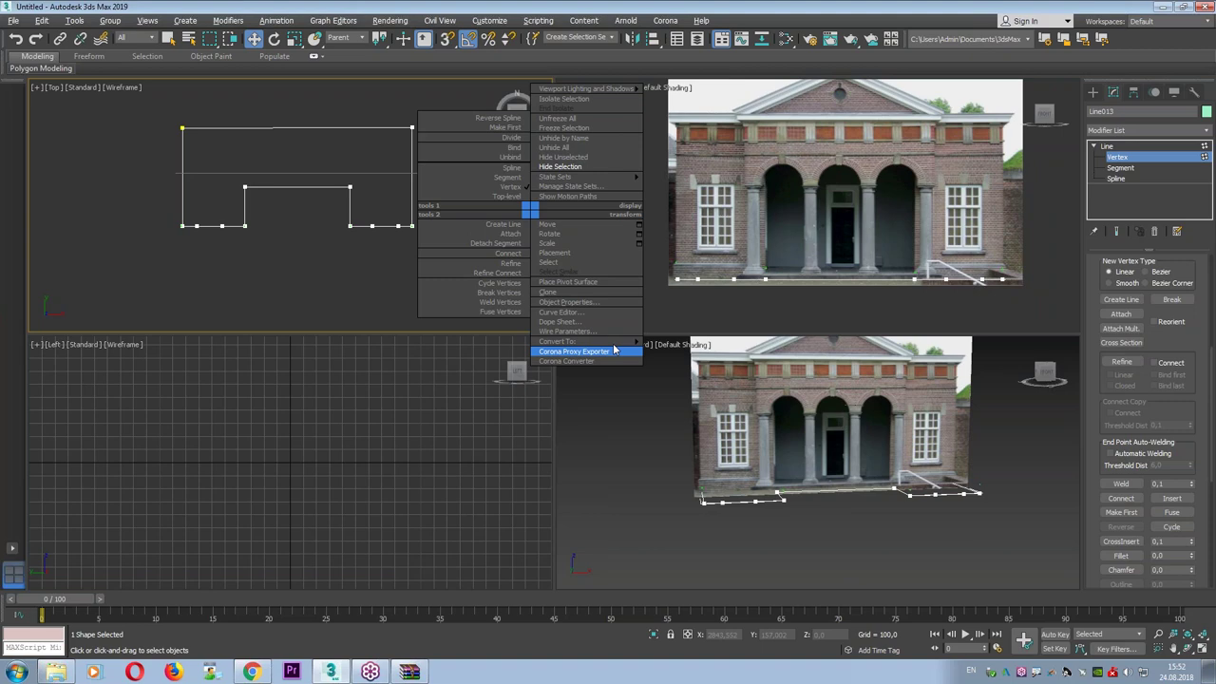
{"action": "left_click", "coordinate": [689, 360]}
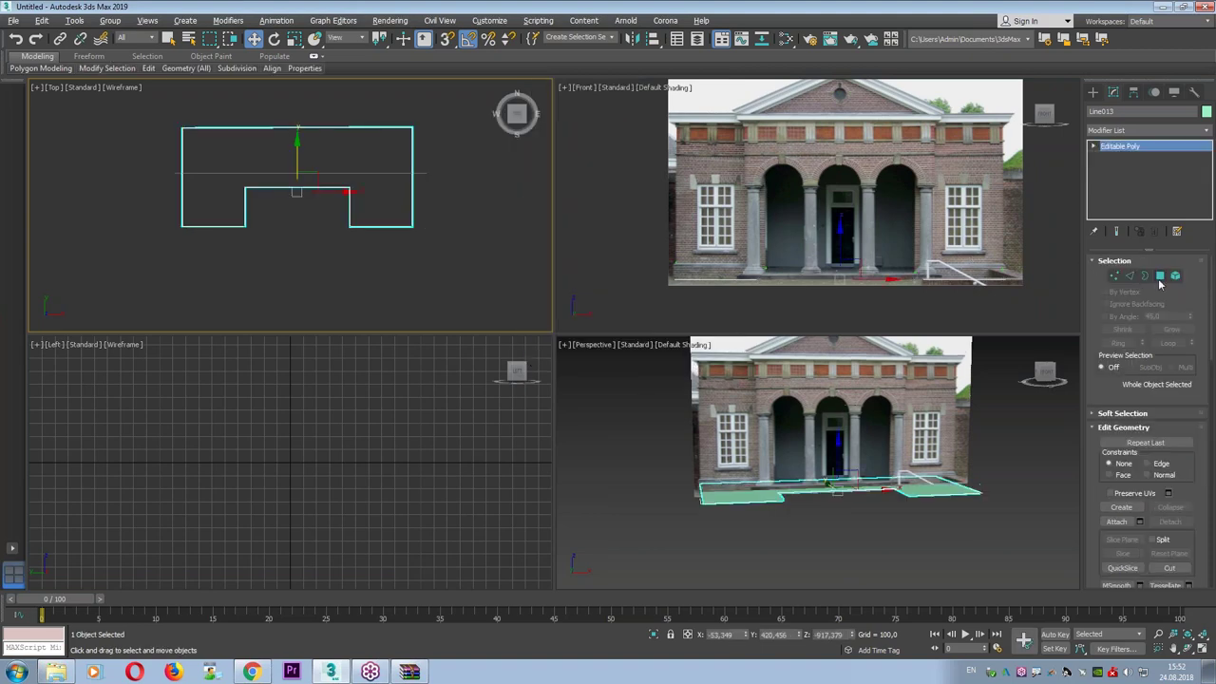
{"action": "left_click", "coordinate": [1160, 276]}
{"action": "key", "text": "ctrl+a"}
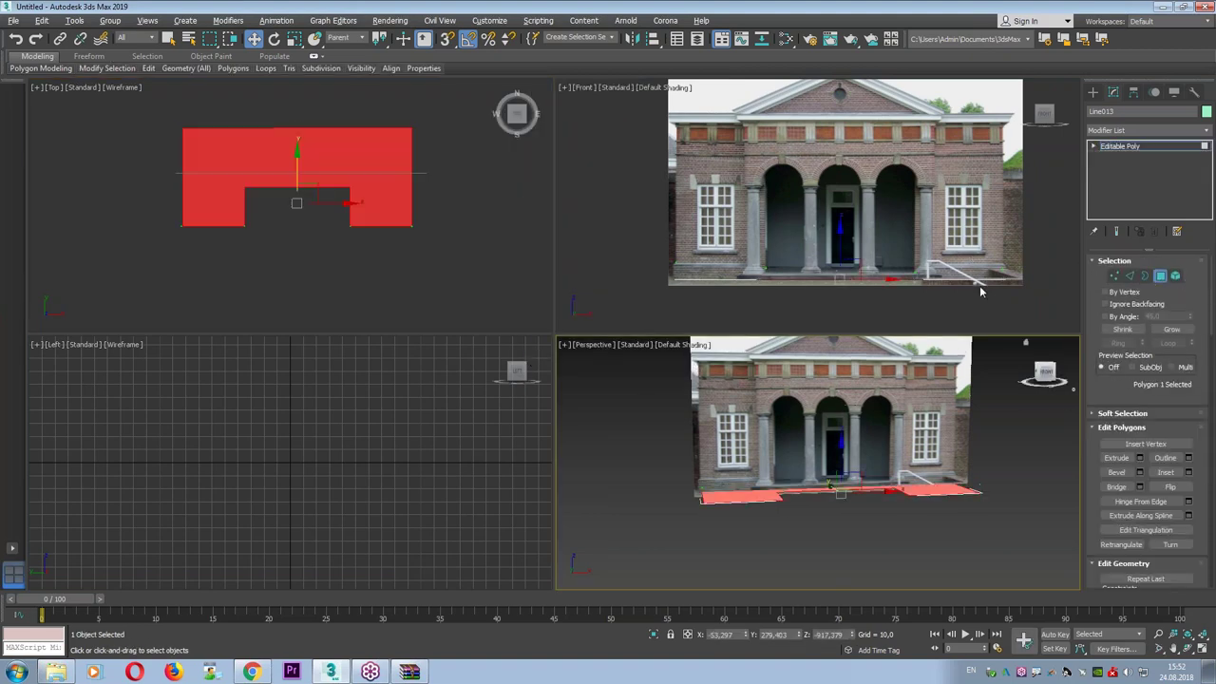
Extrude the footprint polygon upward in two passes until the walls reach the cornice.
{"action": "key", "text": "alt+w"}
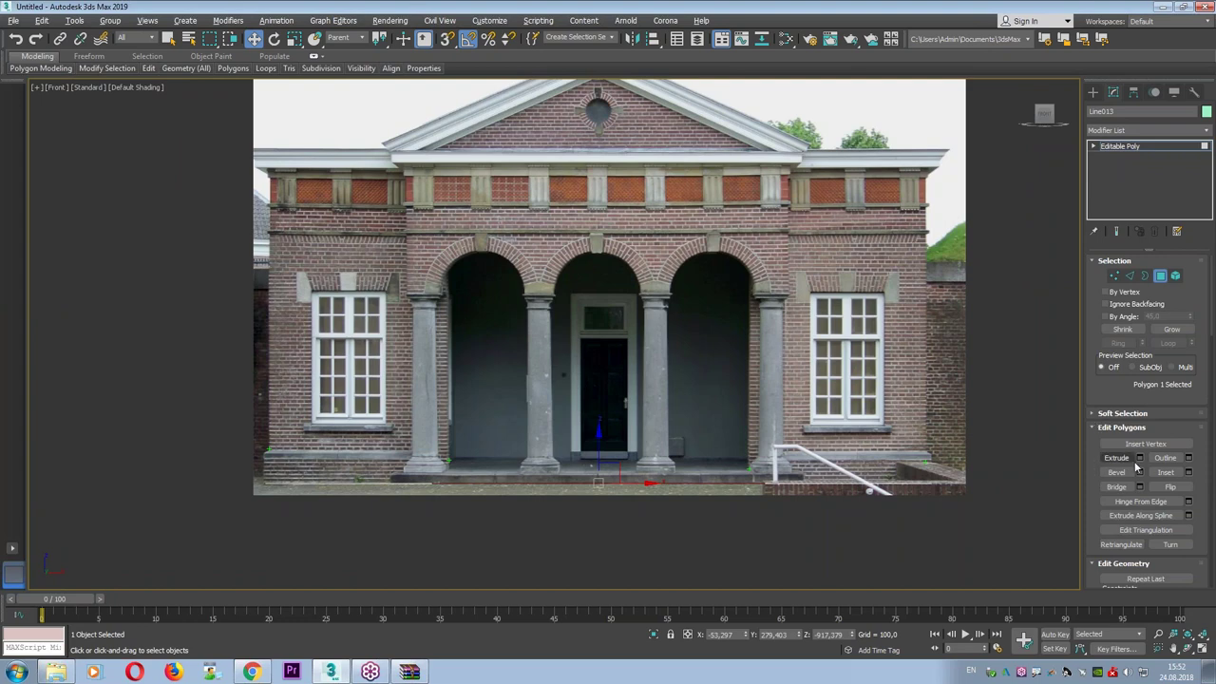
{"action": "left_click", "coordinate": [1140, 458]}
{"action": "left_click_drag", "start_coordinate": [561, 362], "coordinate": [586, 301]}
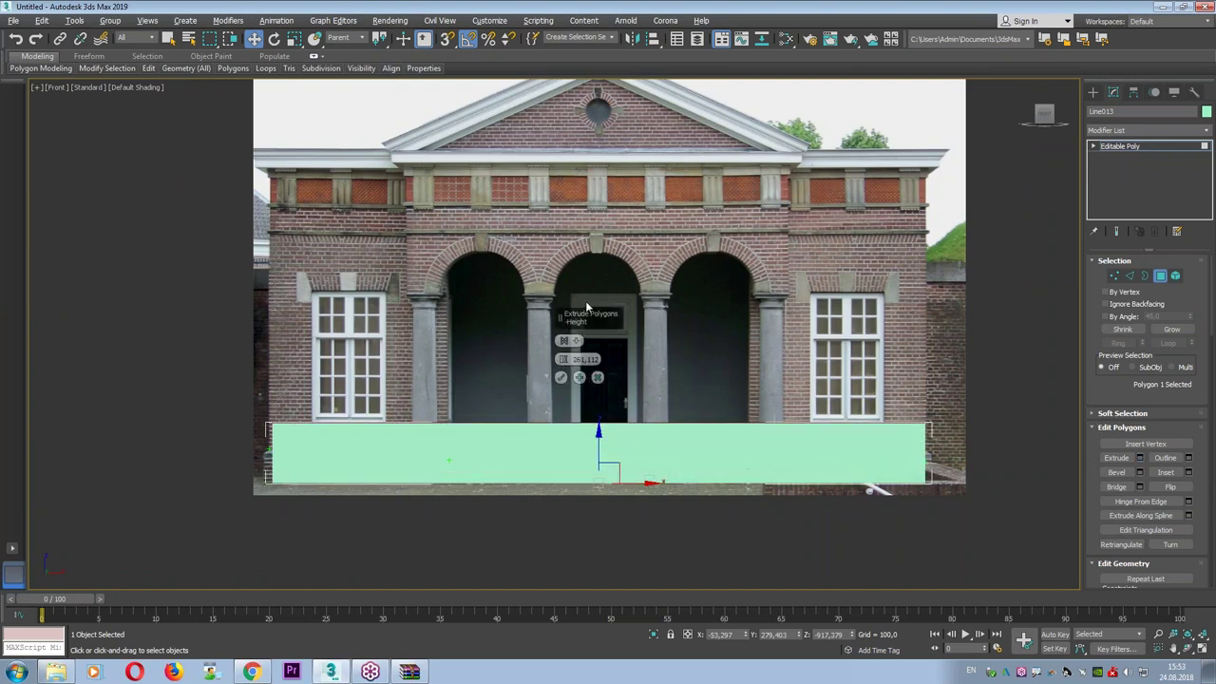
{"action": "middle_click_drag", "start_coordinate": [462, 357], "coordinate": [469, 343]}
{"action": "key", "text": "F4"}
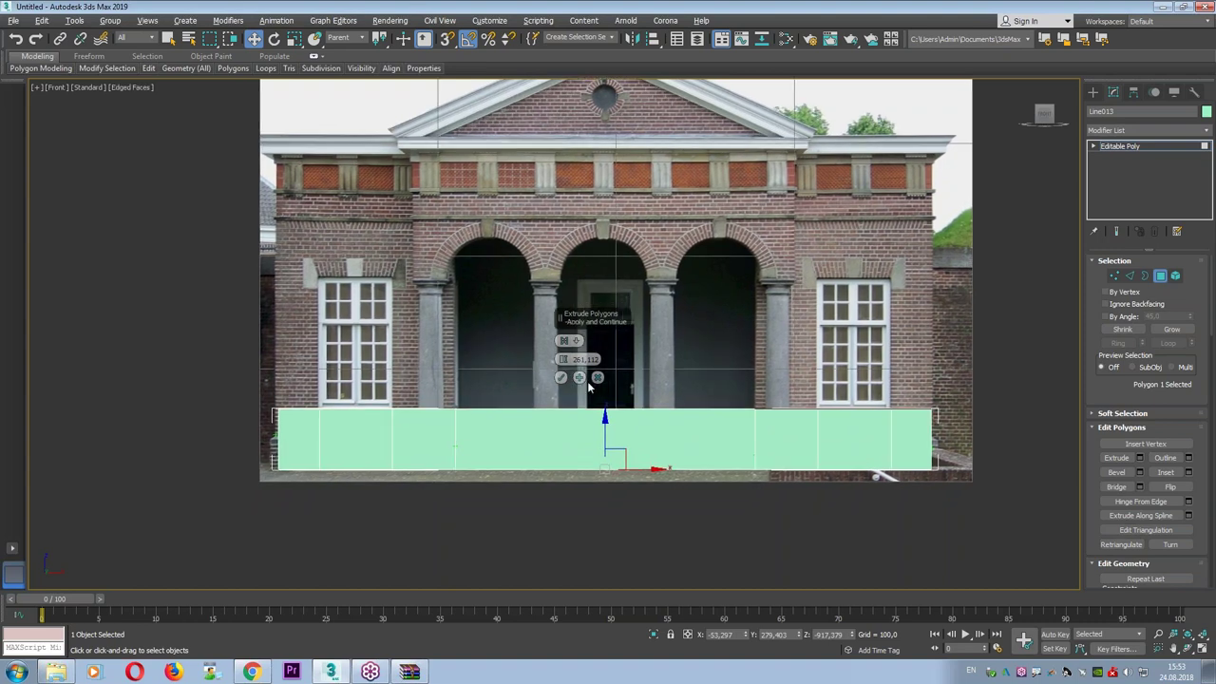
{"action": "left_click_drag", "start_coordinate": [562, 360], "coordinate": [593, 290]}
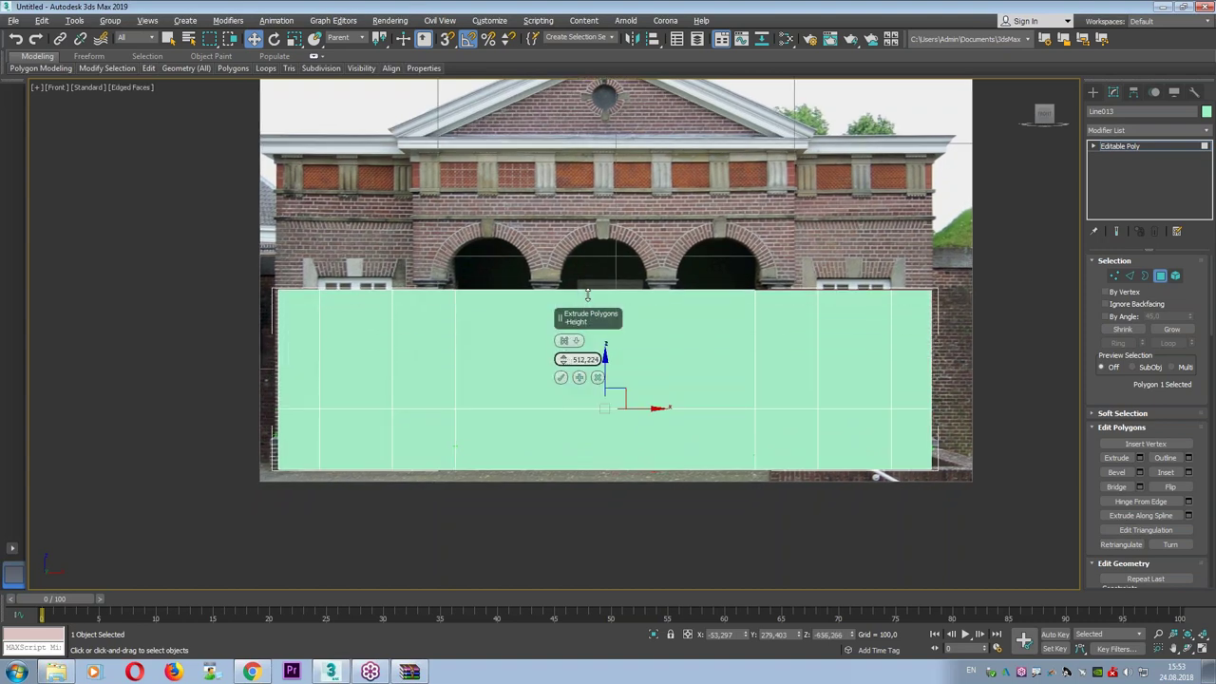
{"action": "left_click", "coordinate": [579, 377]}
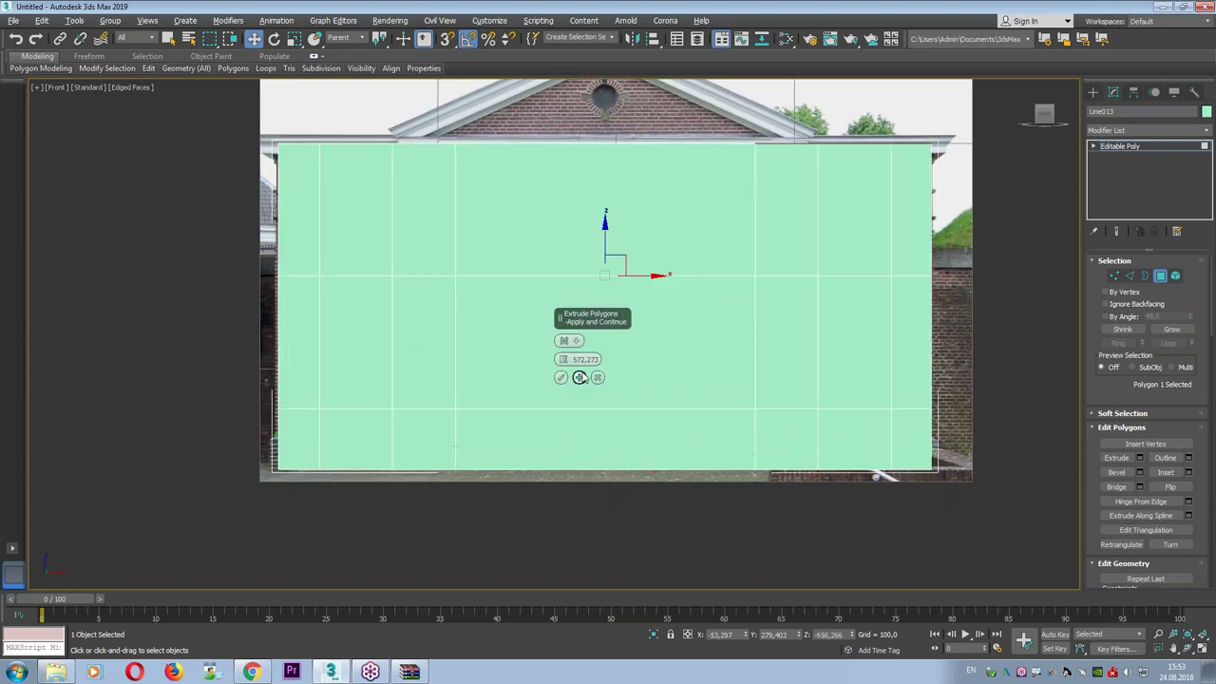
{"action": "left_click_drag", "start_coordinate": [562, 359], "coordinate": [579, 407]}
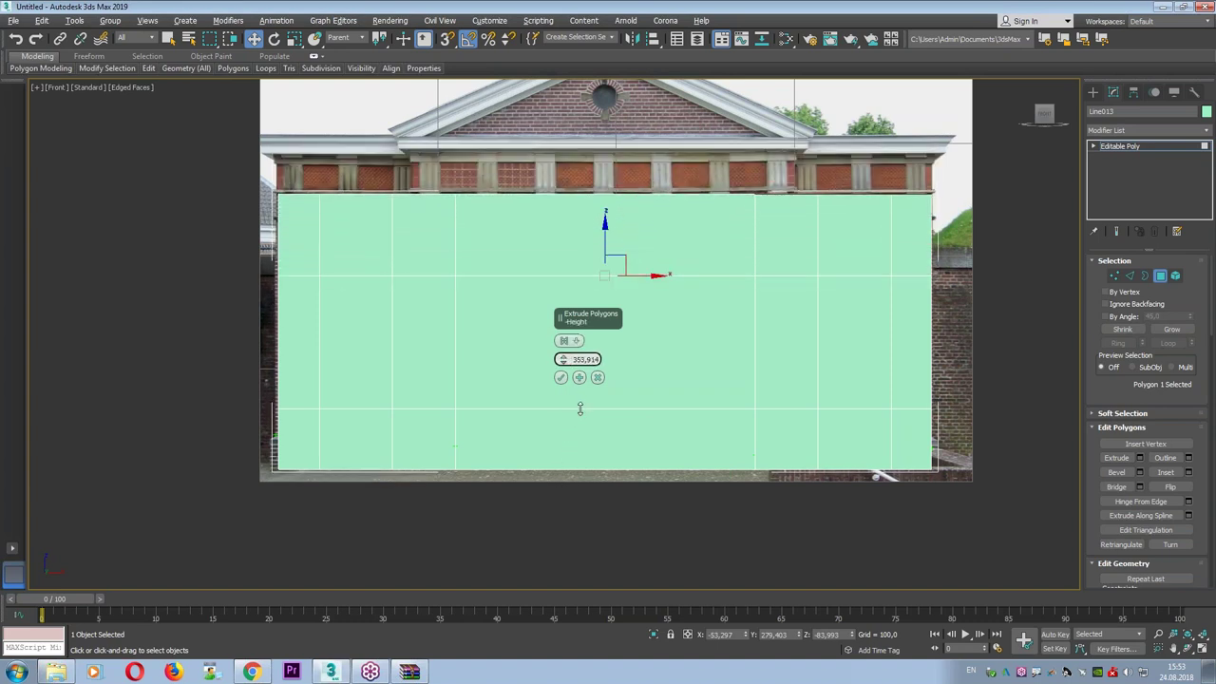
{"action": "left_click", "coordinate": [561, 377]}
Delete the left and right window faces to cut the openings.
{"action": "left_click", "coordinate": [339, 349]}
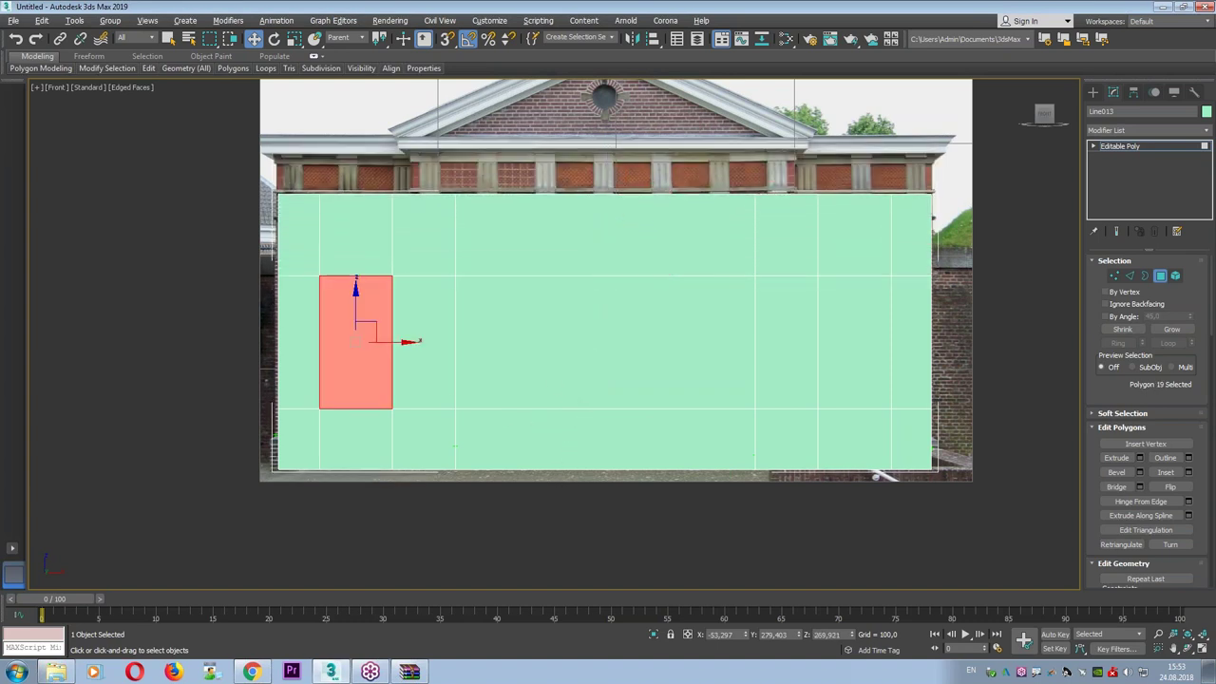
{"action": "left_click", "coordinate": [852, 354], "text": "ctrl"}
{"action": "key", "text": "ctrl+d"}
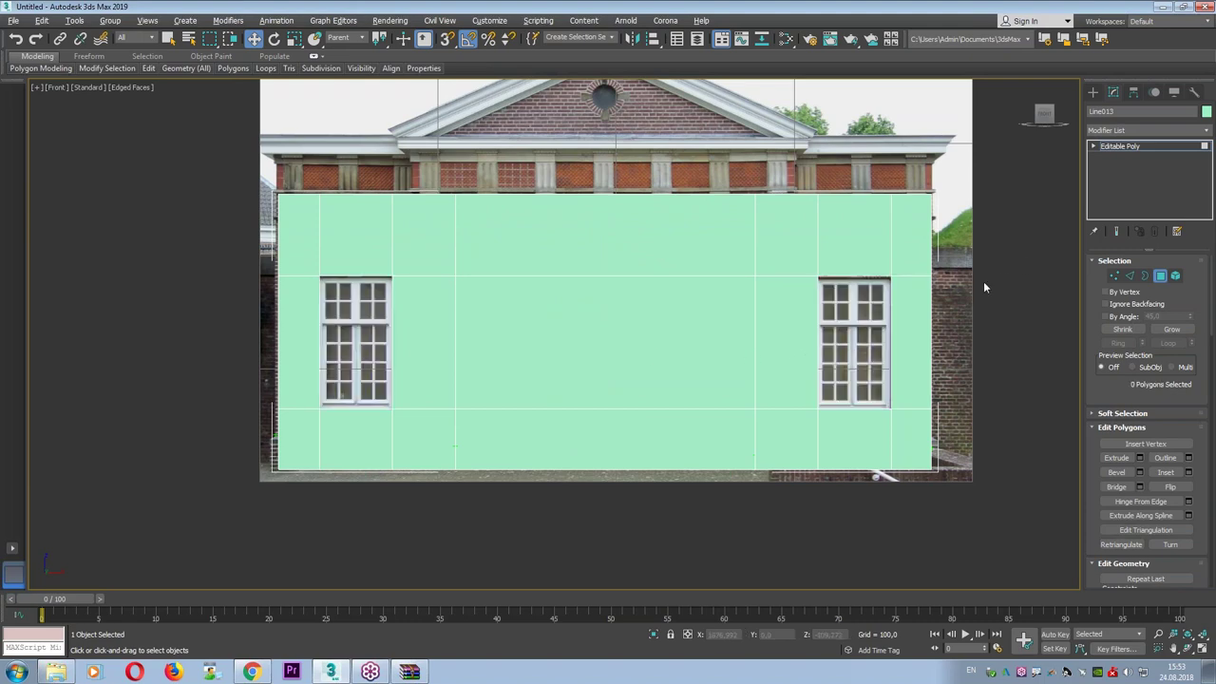
Select the cap faces covering the footprint in Top view and delete them.
{"action": "key", "text": "alt+w"}
{"action": "left_click", "coordinate": [228, 134]}
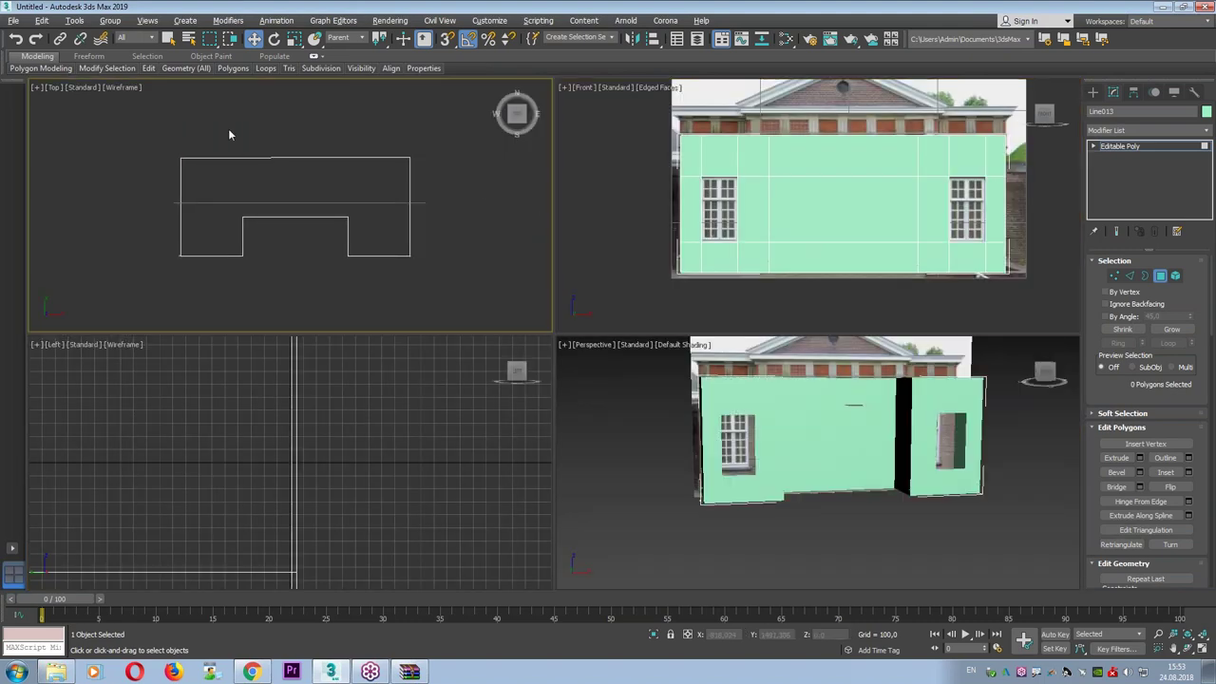
{"action": "left_click_drag", "start_coordinate": [381, 186], "coordinate": [406, 185]}
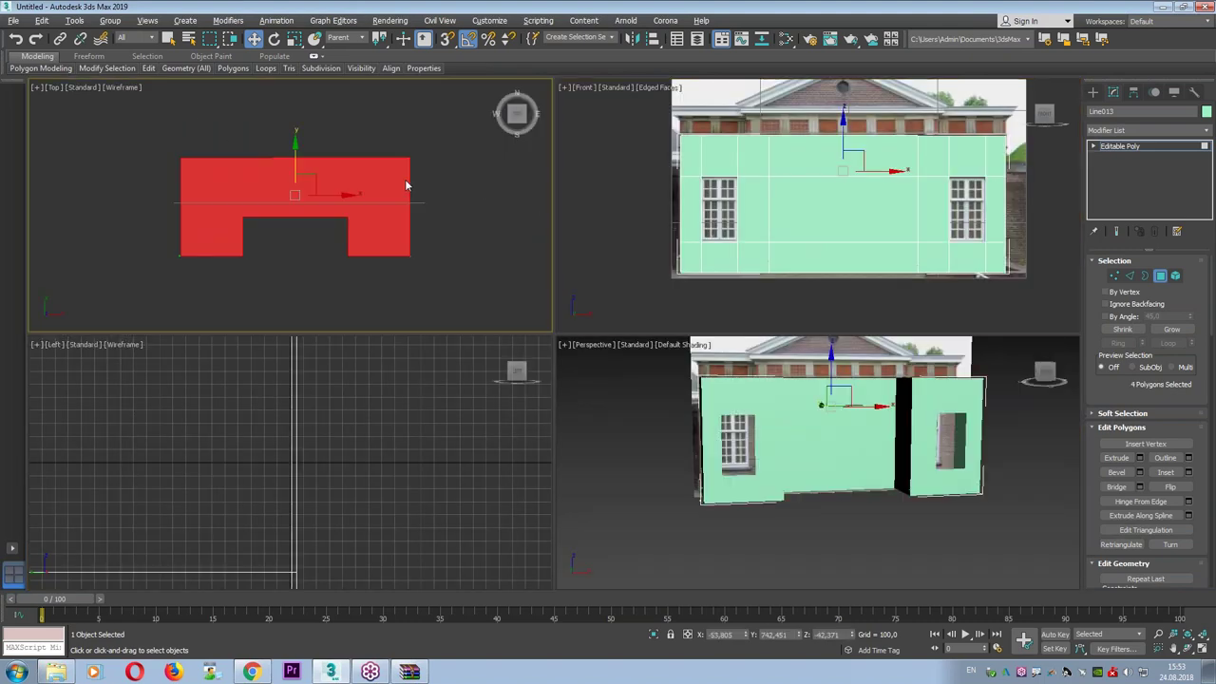
{"action": "left_click", "coordinate": [313, 142]}
{"action": "key", "text": "alt+w"}
{"action": "middle_click_drag", "start_coordinate": [808, 266], "coordinate": [964, 252], "text": "alt"}
{"action": "key", "text": "F4"}
Add a Shell modifier to the walls.
{"action": "left_click", "coordinate": [1116, 133]}
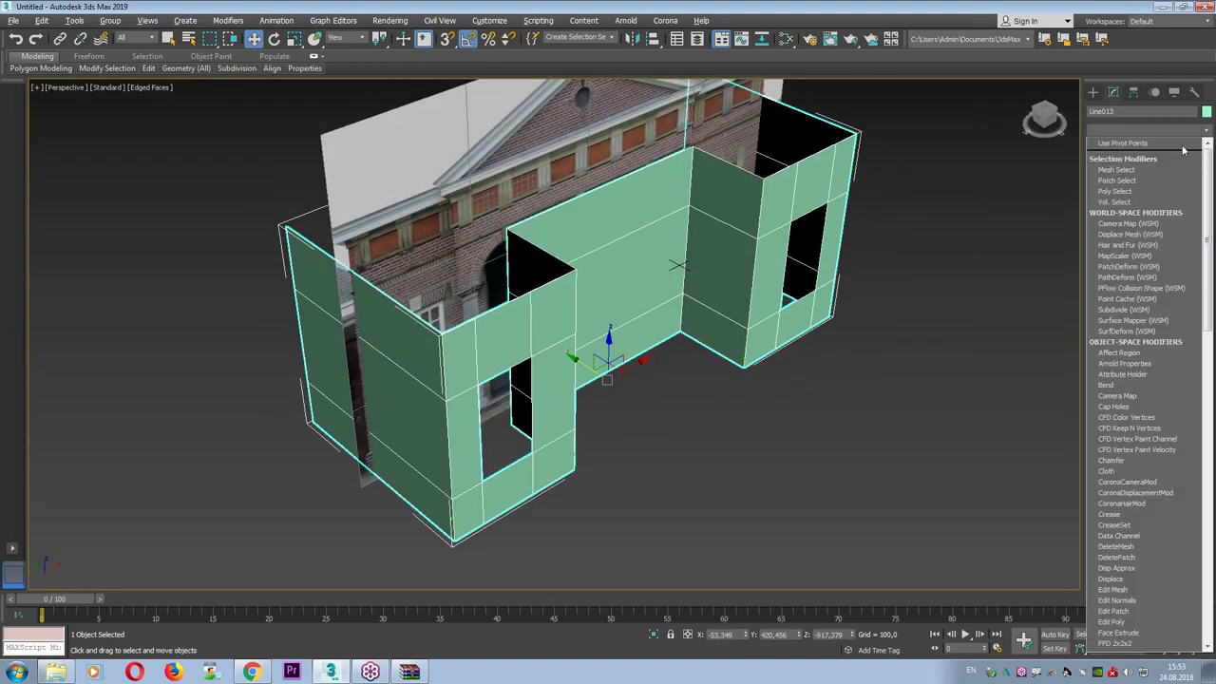
{"action": "scroll", "coordinate": [1150, 380], "scroll_direction": "down", "scroll_amount": 10}
{"action": "scroll", "coordinate": [1191, 476], "scroll_direction": "down", "scroll_amount": 1}
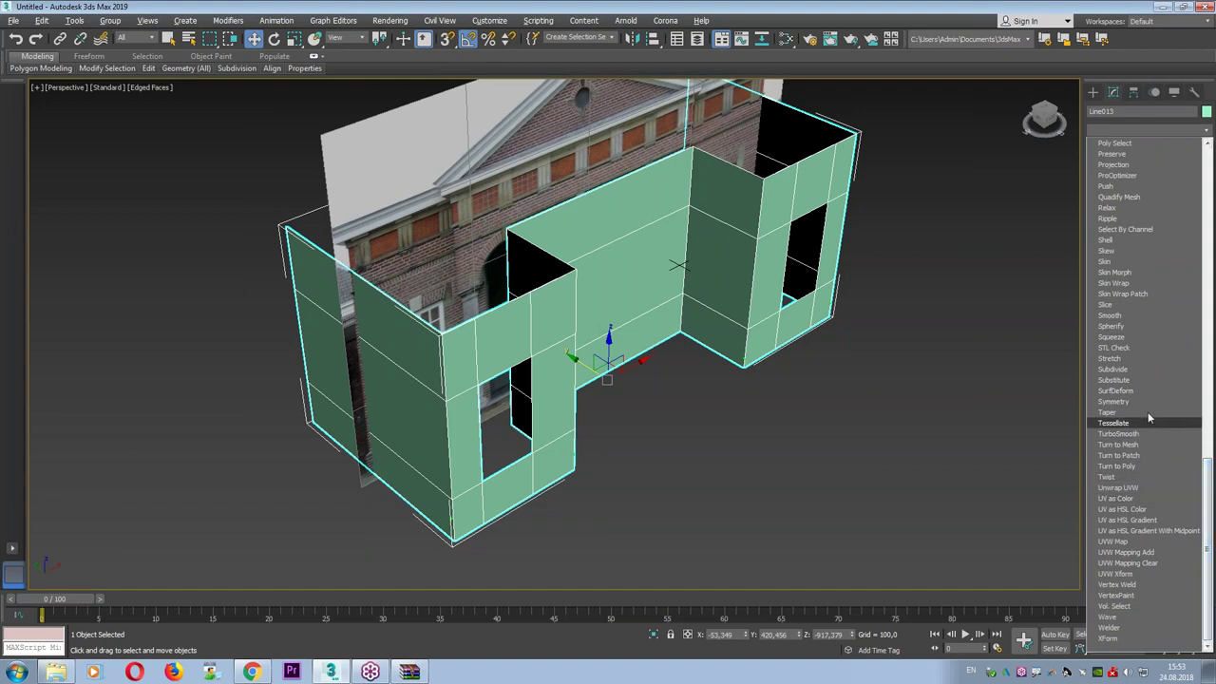
{"action": "key", "text": "Escape"}
{"action": "mouse_move", "coordinate": [623, 307]}
{"action": "middle_mouse_down", "text": "alt"}
{"action": "mouse_move", "coordinate": [662, 406]}
{"action": "mouse_move", "coordinate": [1065, 431]}
{"action": "middle_mouse_up", "text": "alt"}
{"action": "left_click", "coordinate": [1131, 131]}
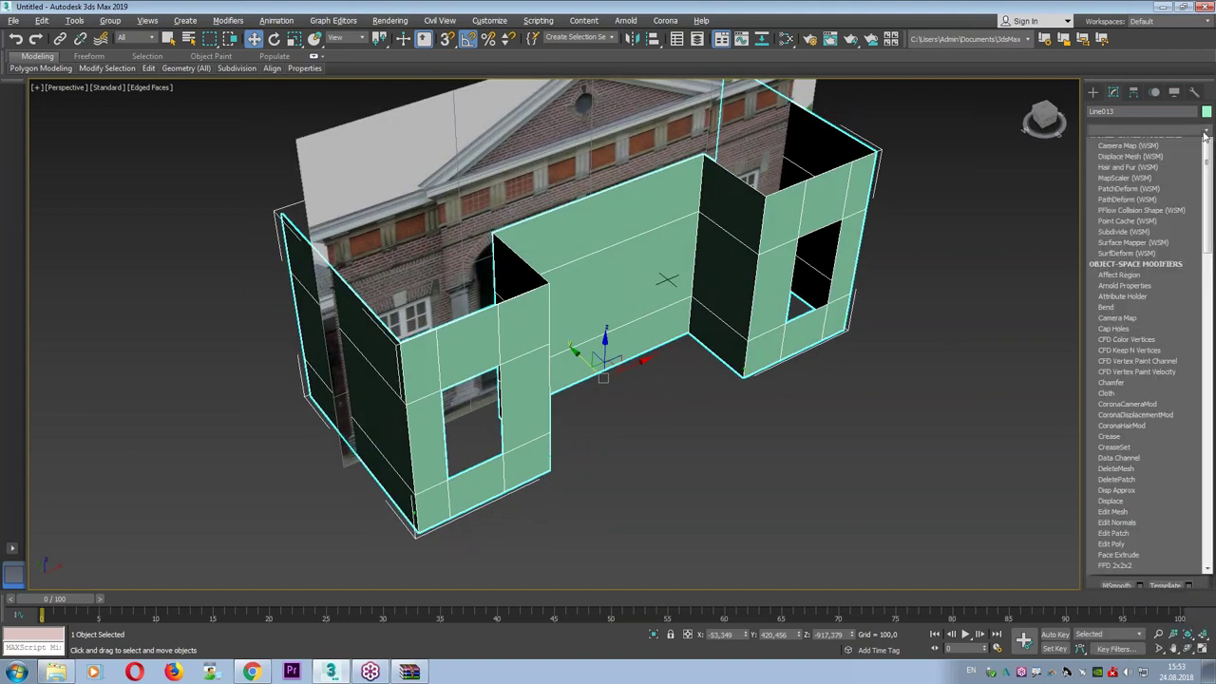
{"action": "left_click_drag", "start_coordinate": [1209, 171], "coordinate": [1212, 491]}
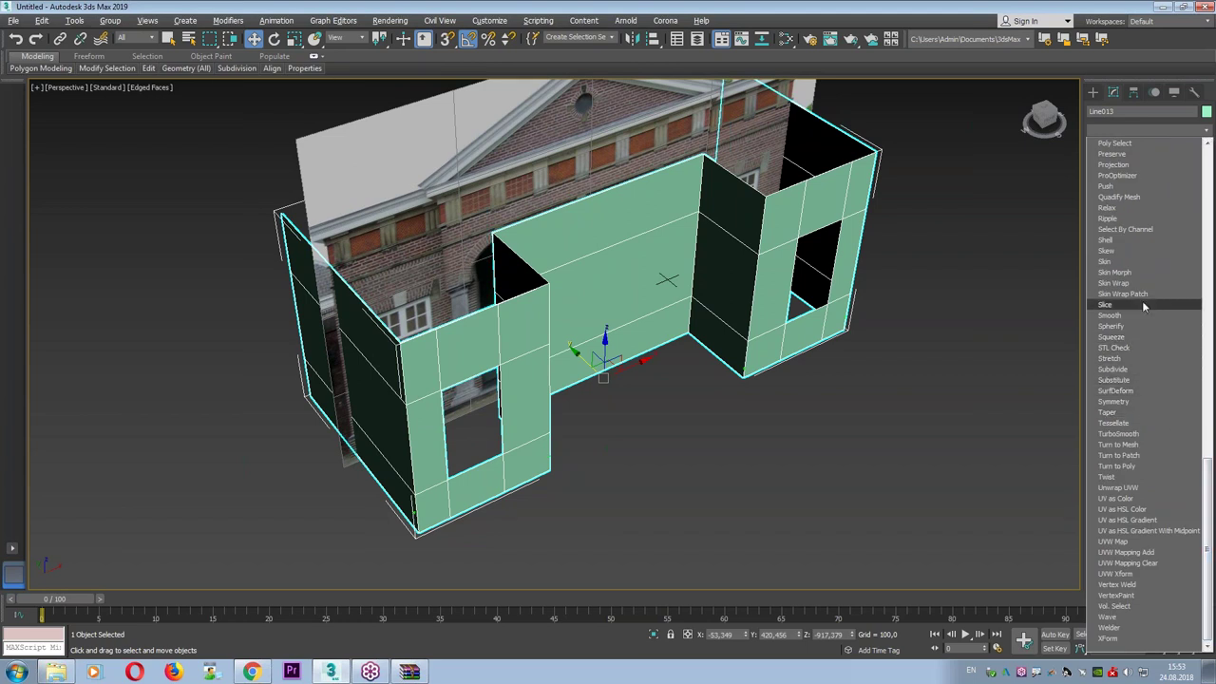
{"action": "left_click", "coordinate": [1136, 246]}
Set Shell Outer Amount to 0 and Inner Amount to 80, with Straighten Corners checked.
{"action": "left_click_drag", "start_coordinate": [1189, 296], "coordinate": [1189, 277]}
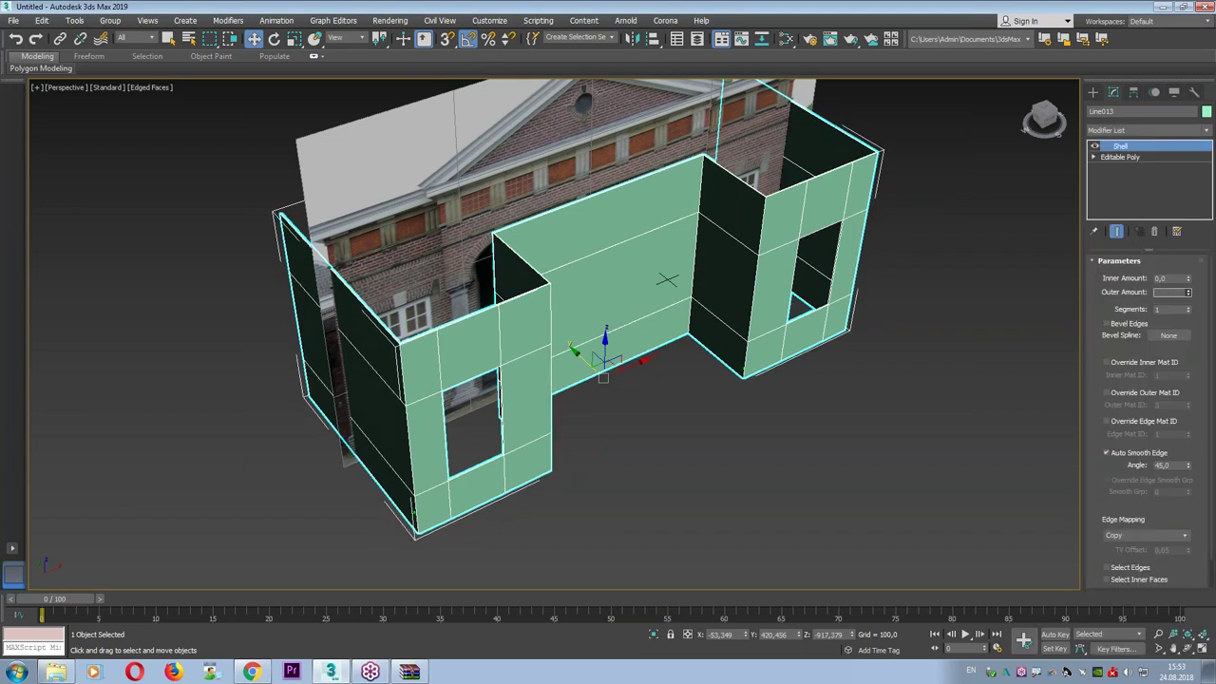
{"action": "right_click", "coordinate": [1188, 291]}
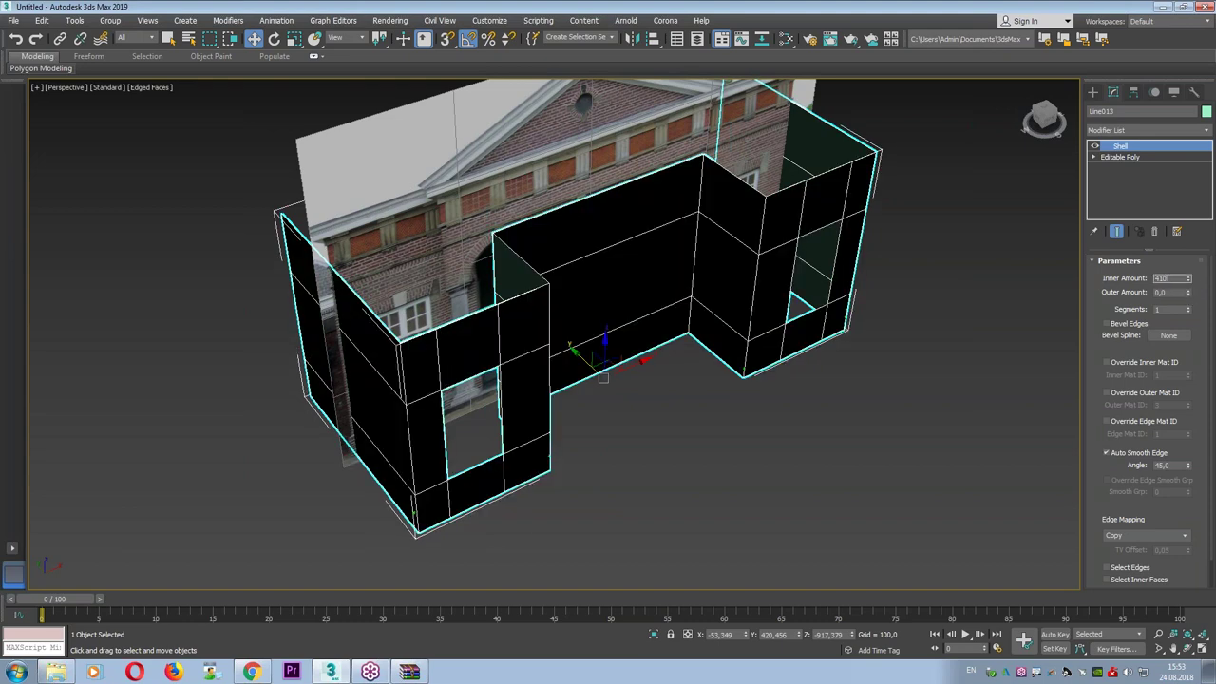
{"action": "key", "text": "Return"}
{"action": "scroll", "coordinate": [1106, 506], "scroll_direction": "down", "scroll_amount": 1}
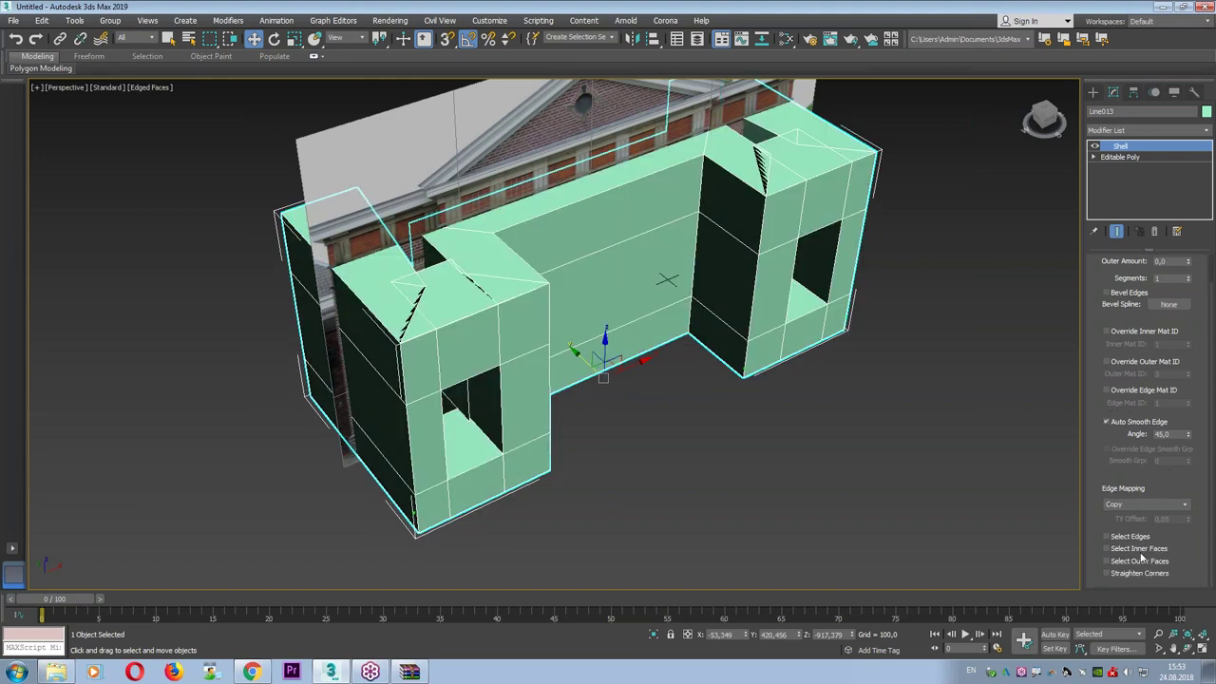
{"action": "left_click", "coordinate": [1131, 573]}
{"action": "scroll", "coordinate": [1092, 473], "scroll_direction": "up", "scroll_amount": 1}
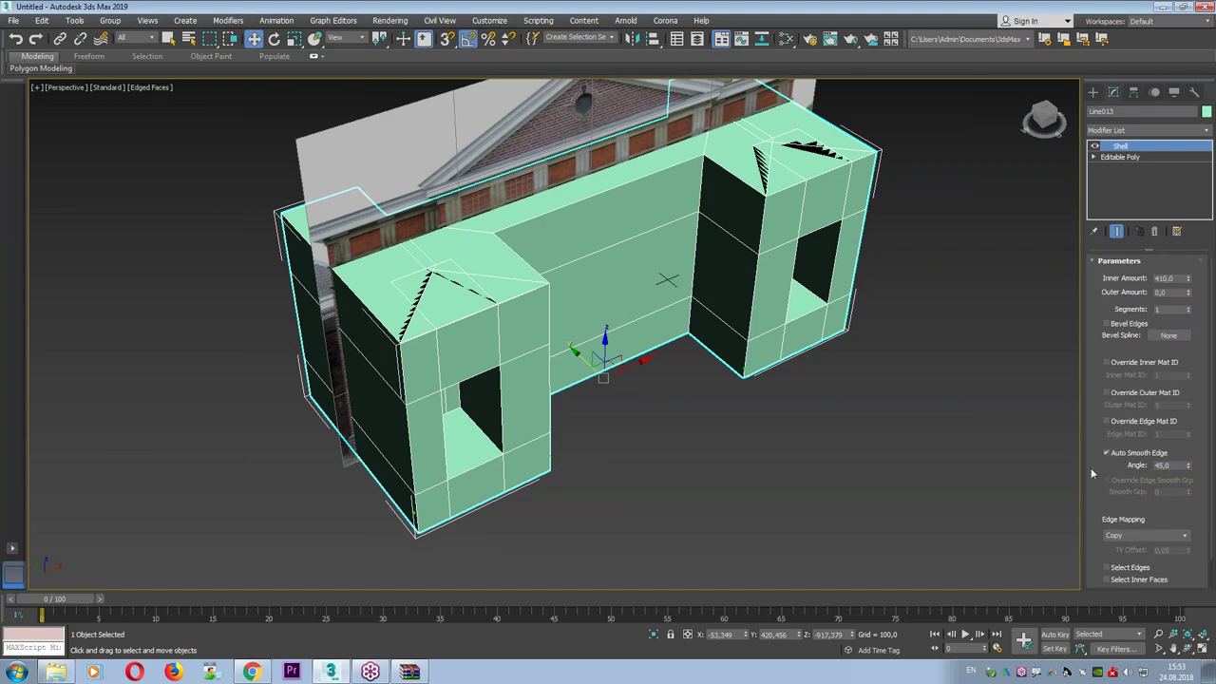
{"action": "type", "text": "40"}
{"action": "key", "text": "Return"}
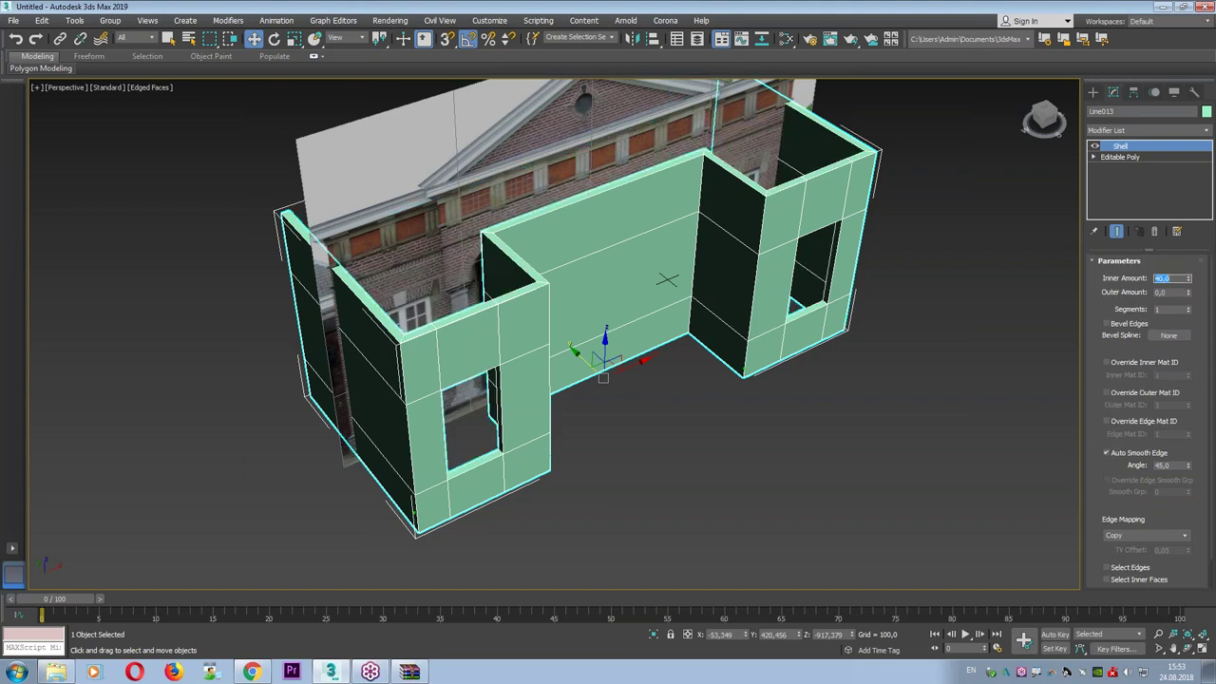
{"action": "middle_click_drag", "start_coordinate": [950, 292], "coordinate": [766, 334], "text": "alt"}
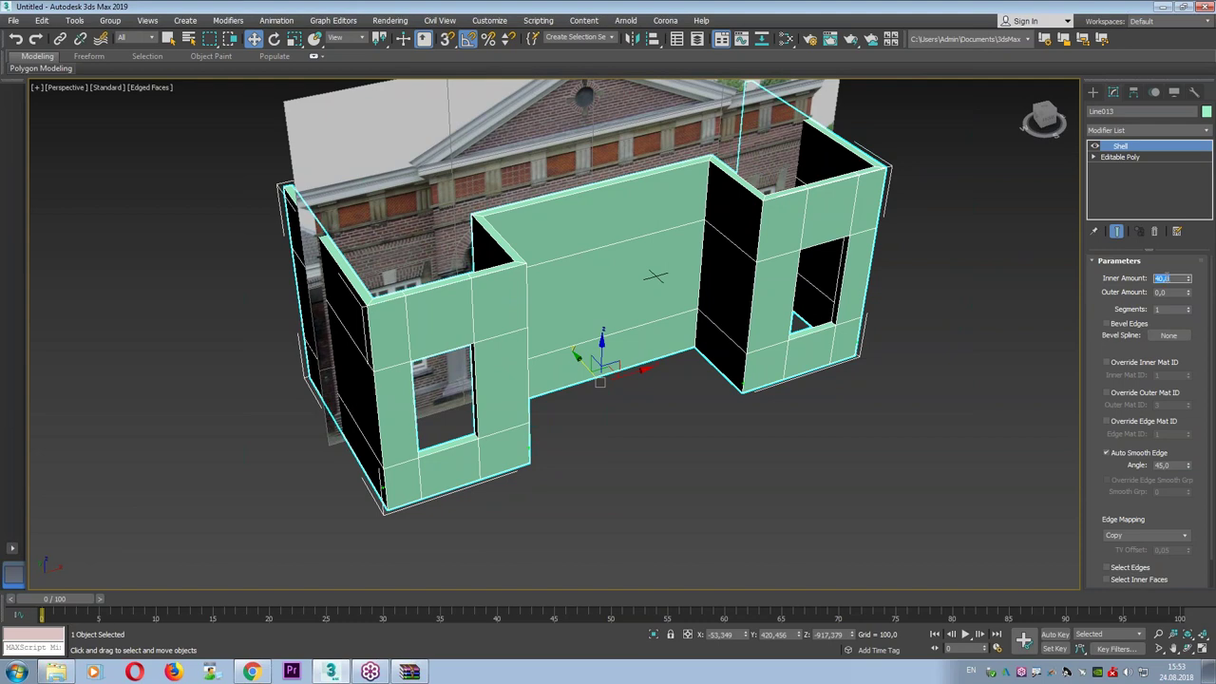
{"action": "type", "text": "80"}
{"action": "key", "text": "Return"}
{"action": "middle_click_drag", "start_coordinate": [897, 255], "coordinate": [840, 258], "text": "alt"}
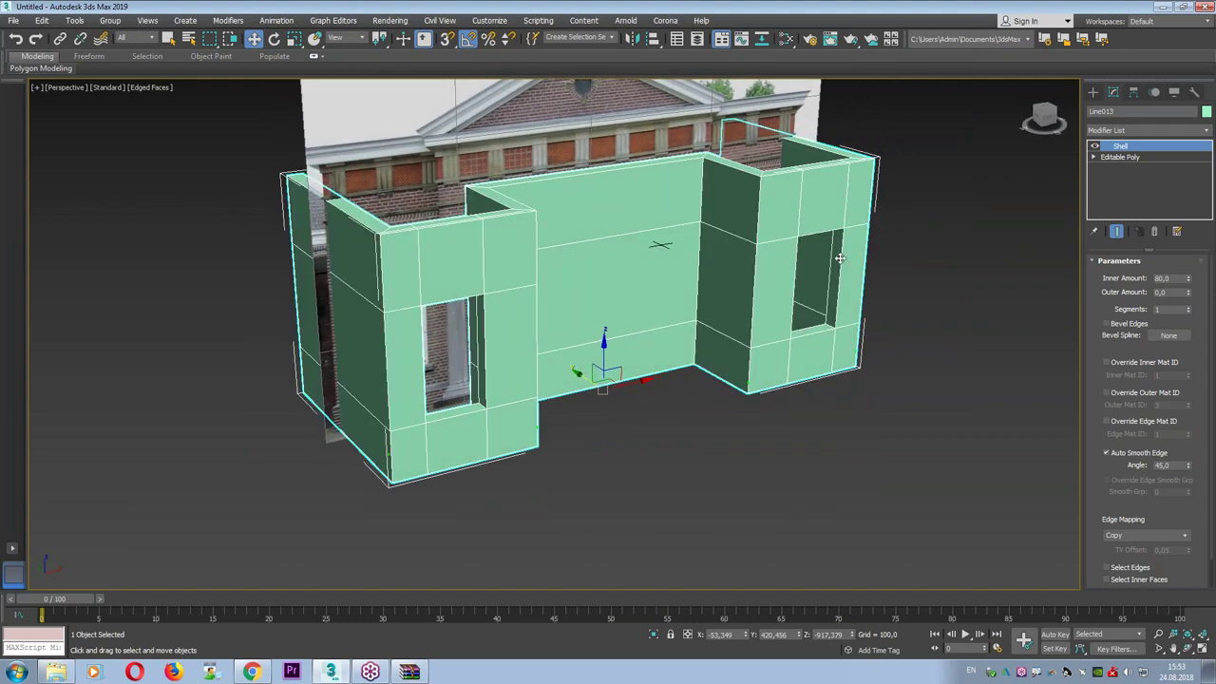
{"action": "left_click", "coordinate": [581, 136]}
Unhide all, then hide the walls, arches and columns and unfreeze the reference photo.
{"action": "middle_click_drag", "start_coordinate": [580, 130], "coordinate": [538, 186], "text": "alt"}
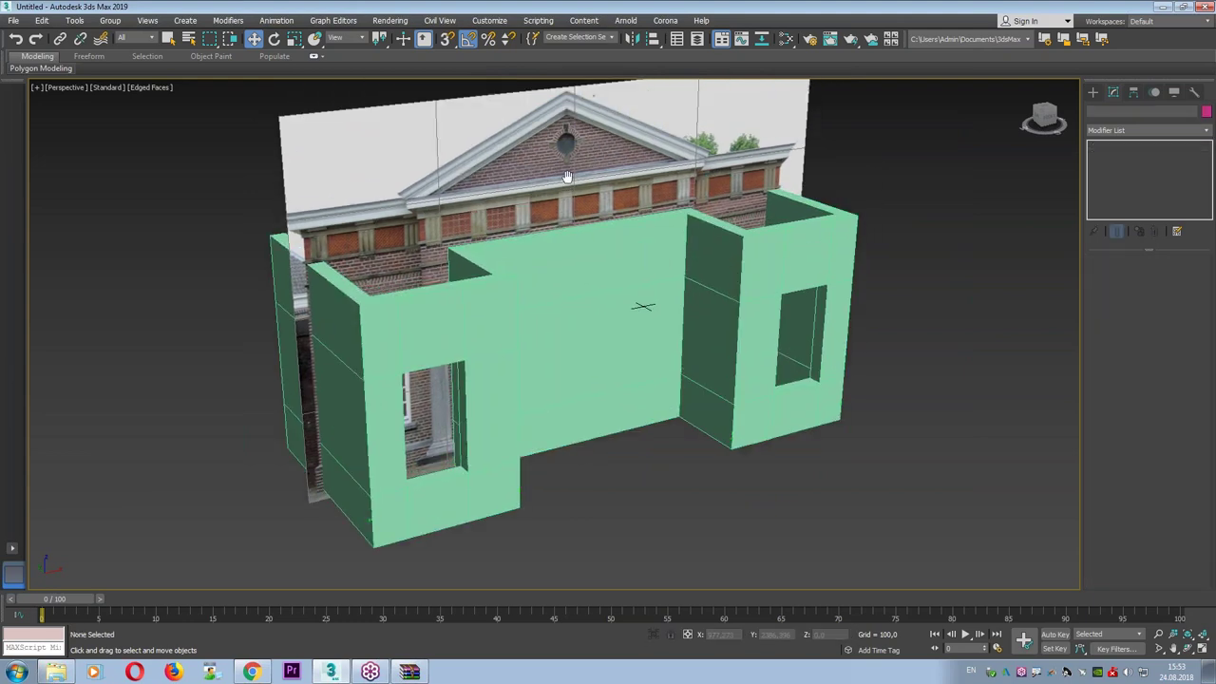
{"action": "right_click", "coordinate": [538, 186]}
{"action": "left_click", "coordinate": [563, 135]}
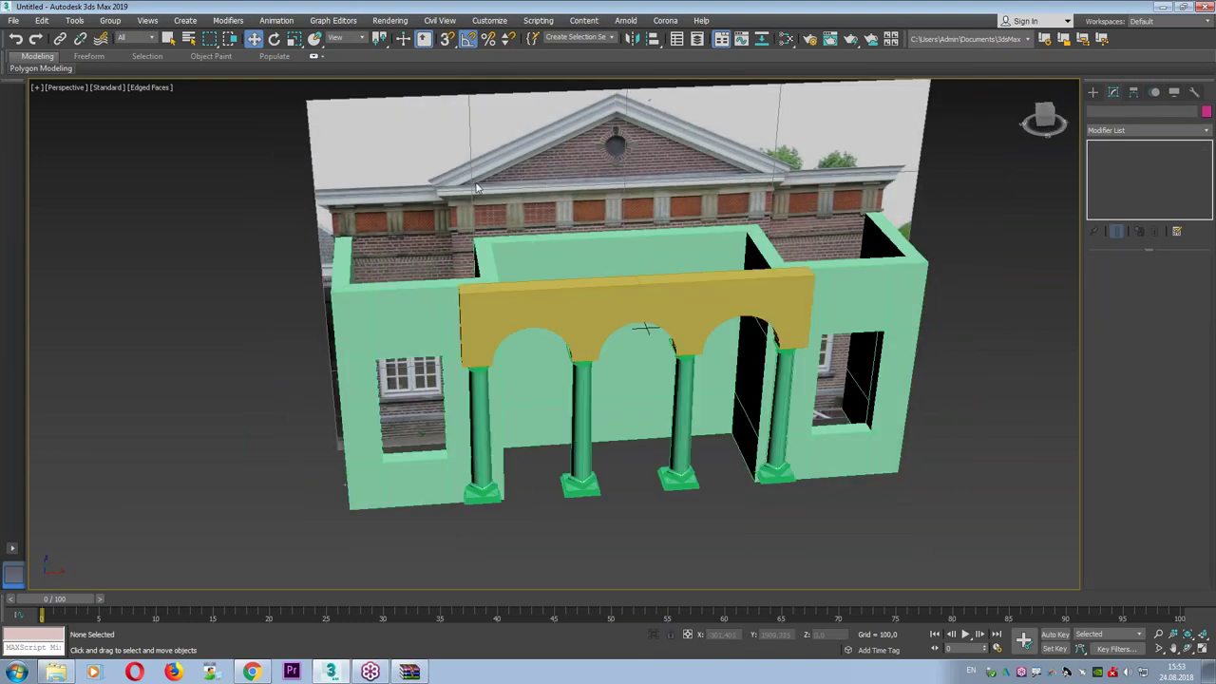
{"action": "middle_click_drag", "start_coordinate": [562, 136], "coordinate": [747, 491], "text": "alt"}
{"action": "right_click", "coordinate": [513, 228]}
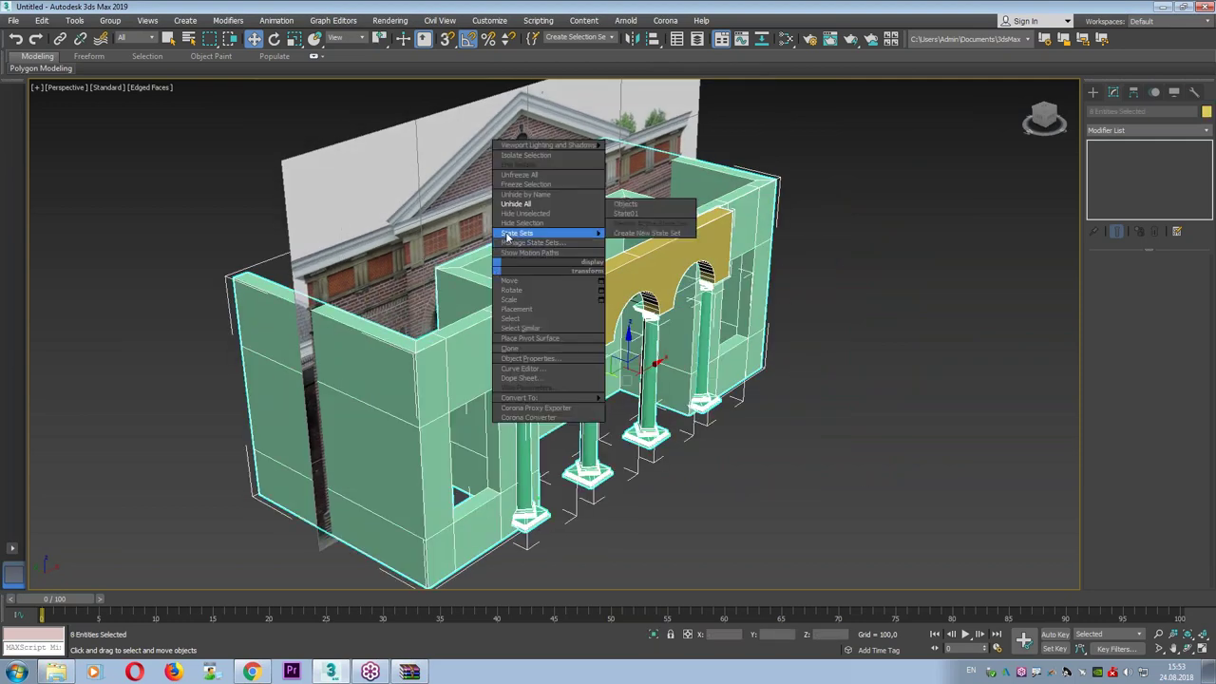
{"action": "left_click", "coordinate": [536, 182]}
{"action": "right_click", "coordinate": [515, 229]}
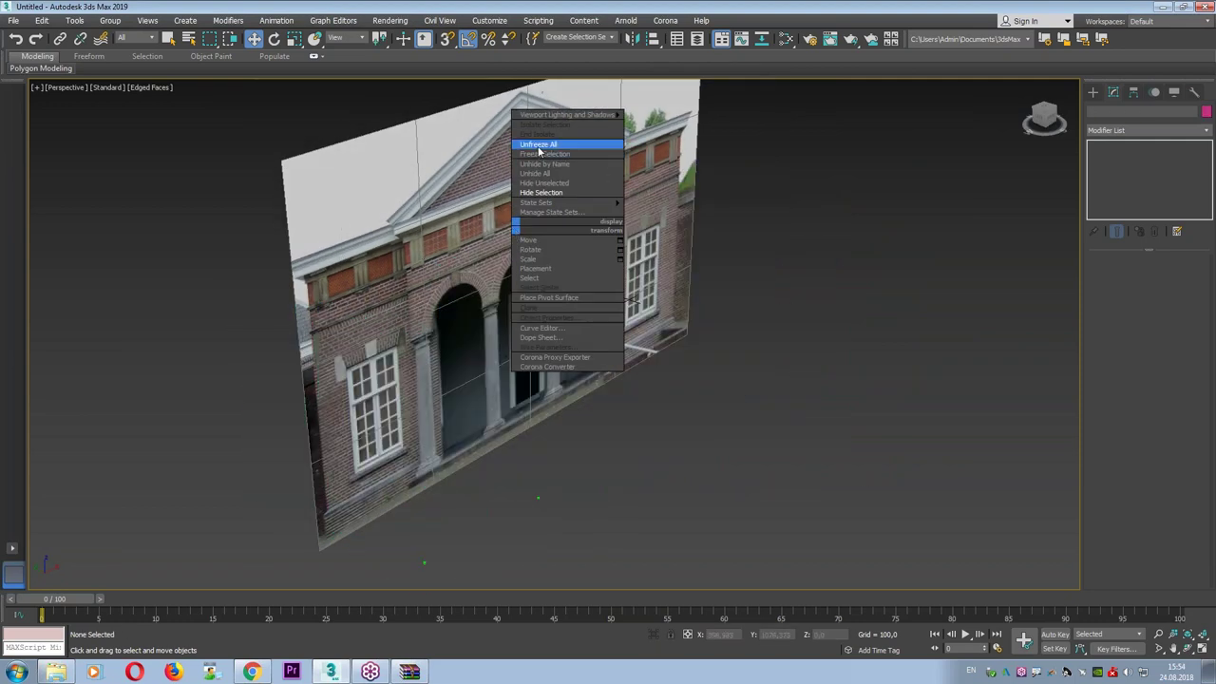
{"action": "left_click", "coordinate": [538, 145]}
Select the photo plane and maximize the Front viewport around it.
{"action": "left_click", "coordinate": [592, 226]}
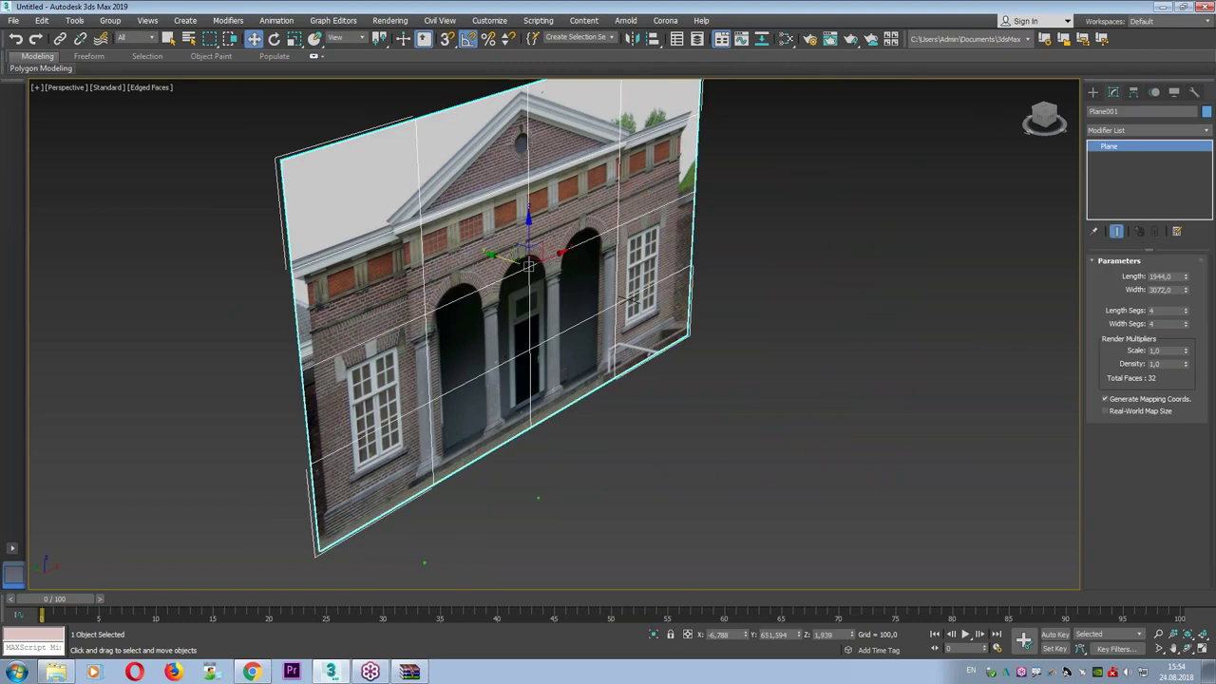
{"action": "key", "text": "alt+w"}
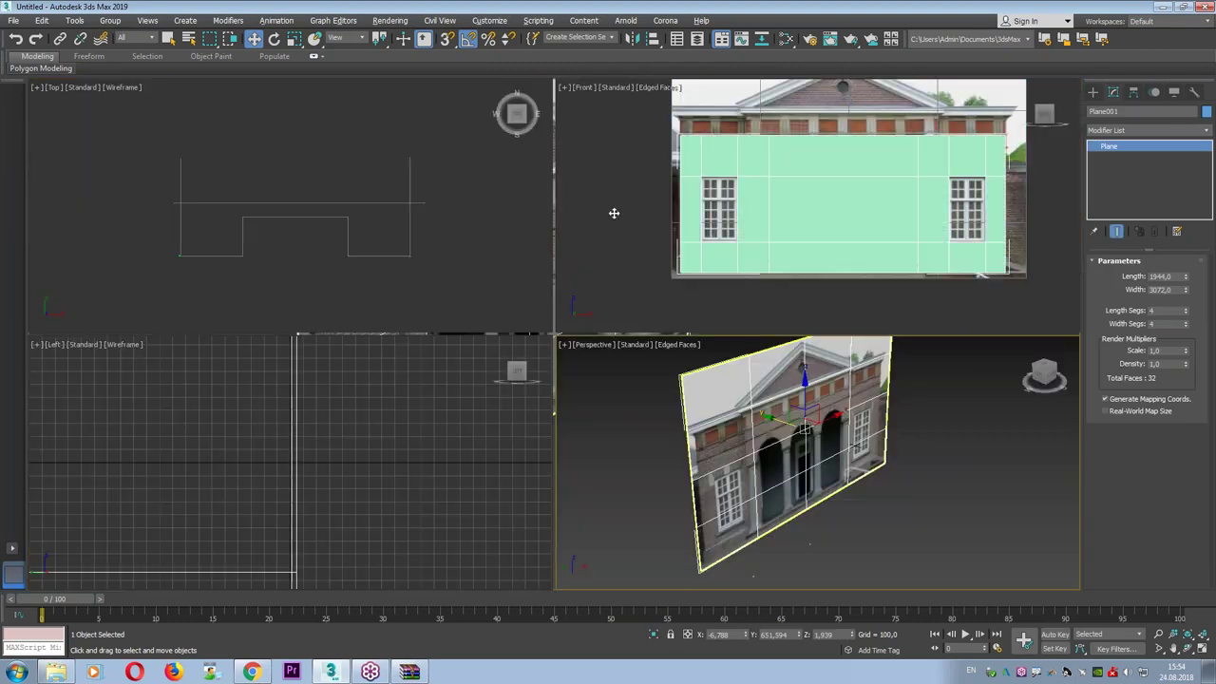
{"action": "left_click", "coordinate": [613, 212]}
{"action": "key", "text": "alt+w"}
{"action": "scroll", "coordinate": [584, 275], "scroll_direction": "up", "scroll_amount": 4}
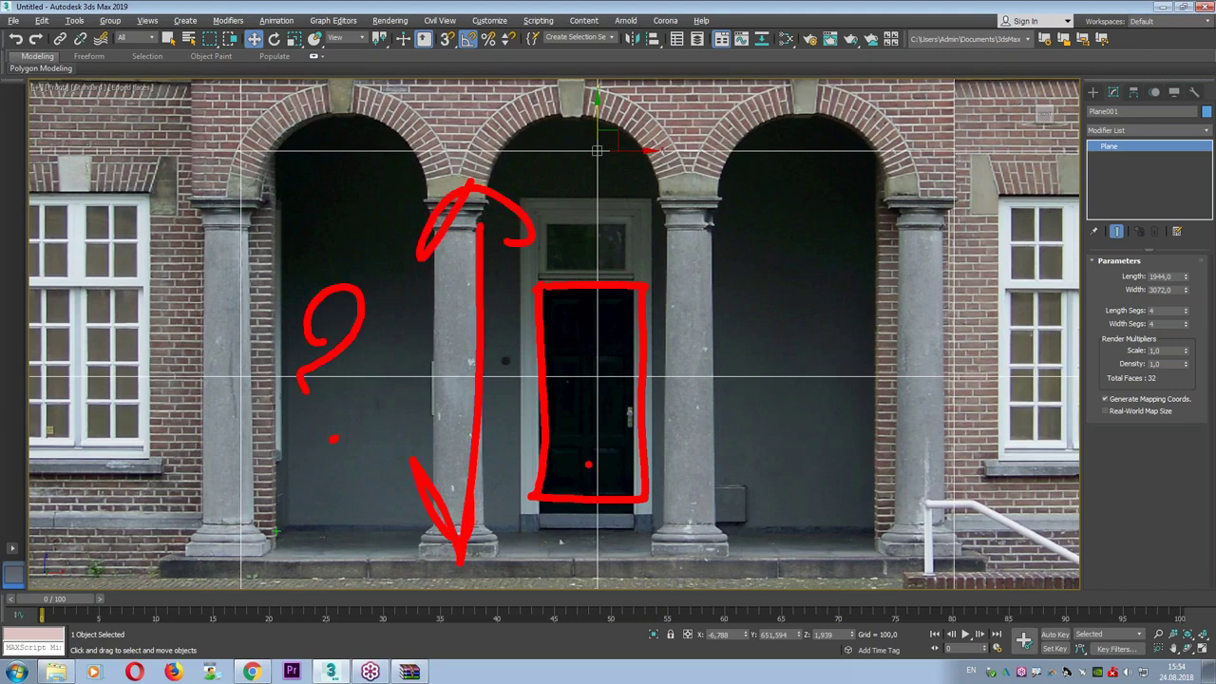
{"action": "scroll", "coordinate": [602, 302], "scroll_direction": "down", "scroll_amount": 4}
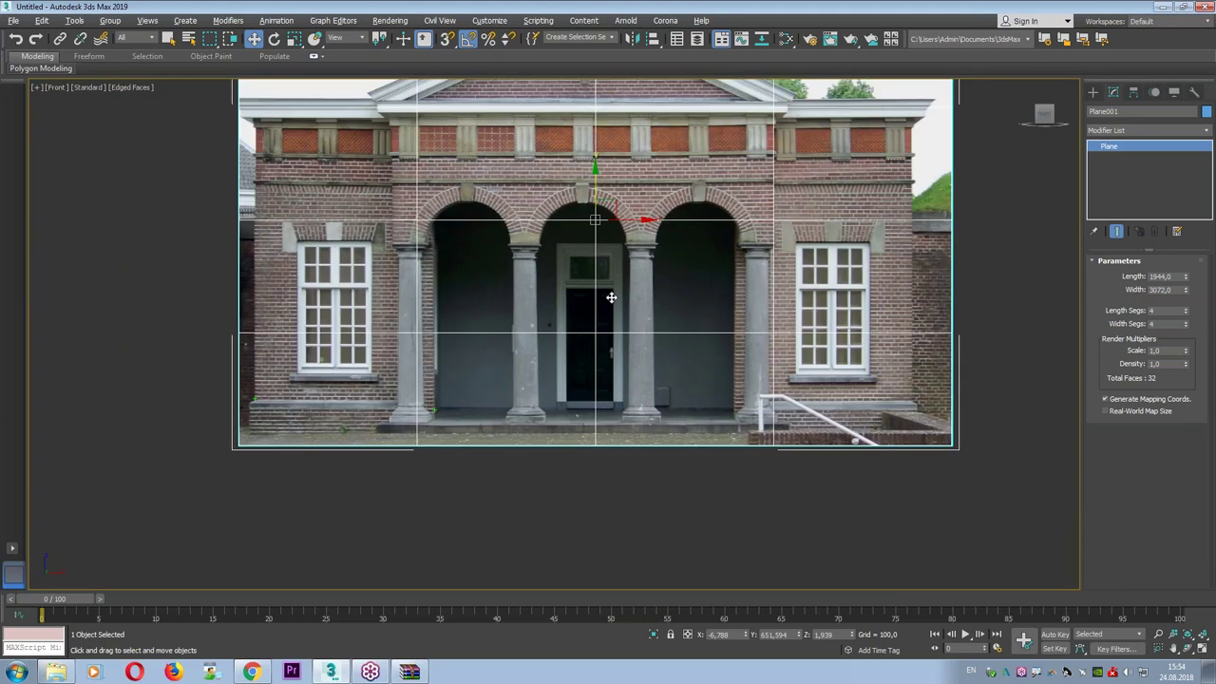
{"action": "scroll", "coordinate": [610, 297], "scroll_direction": "up", "scroll_amount": 2}
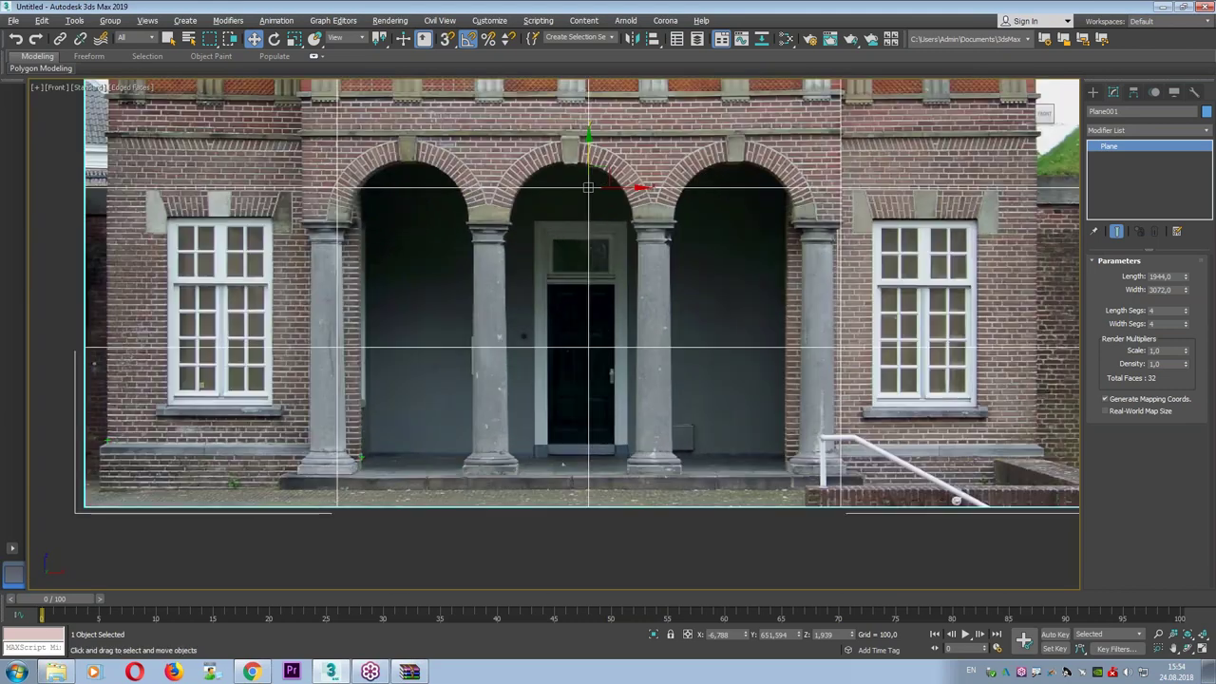
{"action": "left_click", "coordinate": [1097, 92]}
{"action": "scroll", "coordinate": [613, 330], "scroll_direction": "down", "scroll_amount": 2}
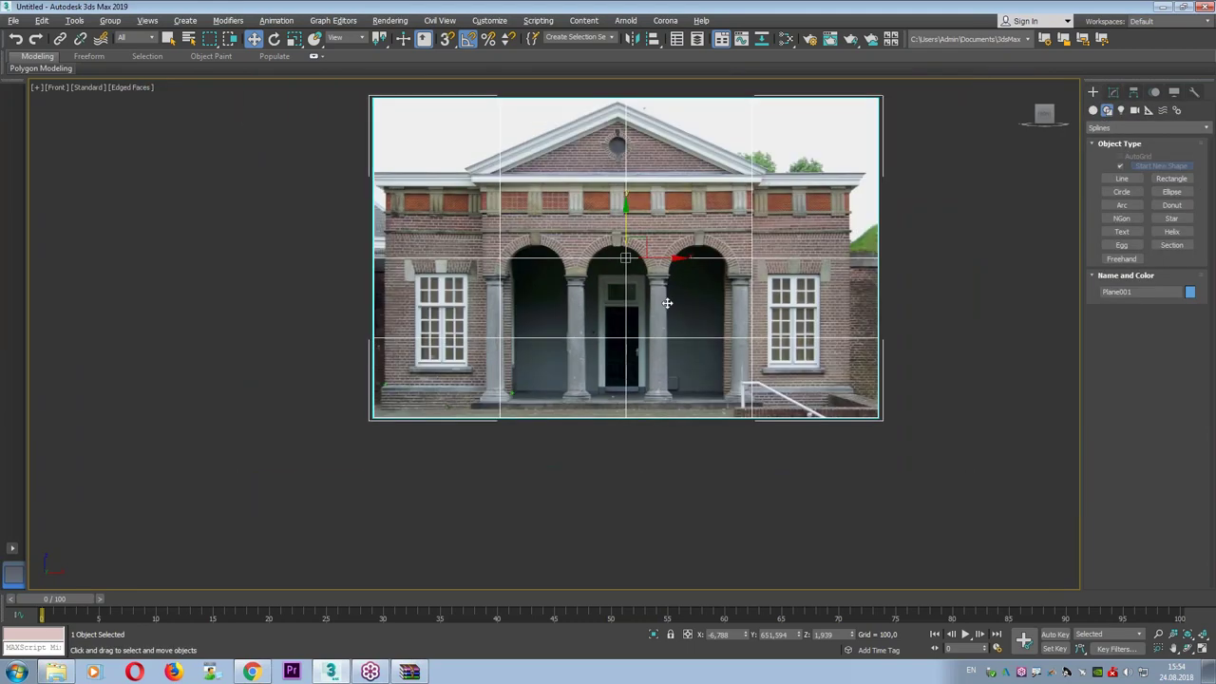
{"action": "scroll", "coordinate": [613, 330], "scroll_direction": "up", "scroll_amount": 2}
{"action": "scroll", "coordinate": [627, 430], "scroll_direction": "up", "scroll_amount": 2}
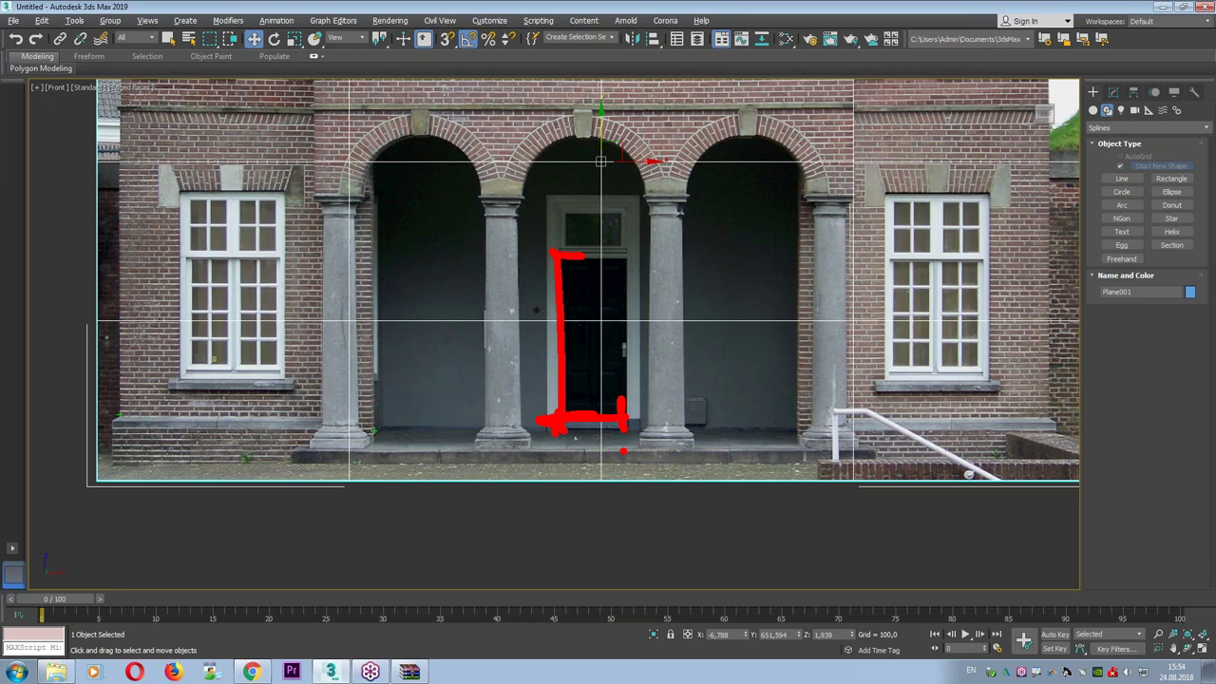
Create a Standard Primitives box over the doorway with Width 100 and Length 210.
{"action": "left_click", "coordinate": [1093, 111]}
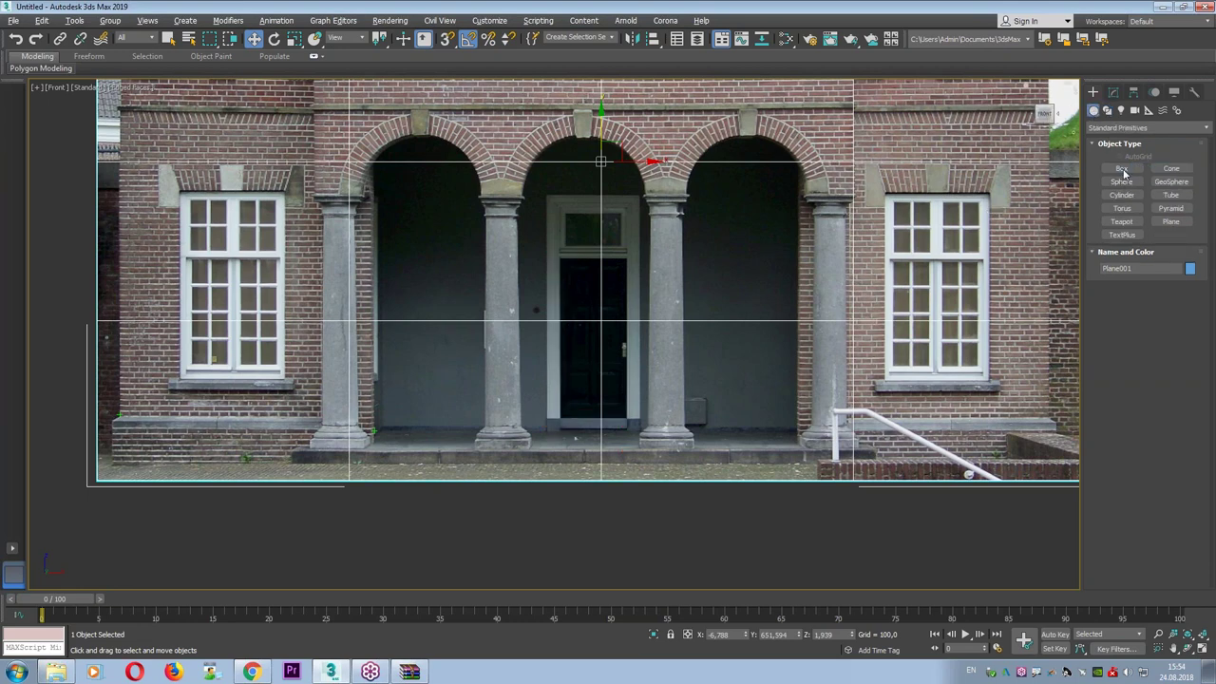
{"action": "left_click", "coordinate": [1122, 168]}
{"action": "left_click_drag", "start_coordinate": [562, 278], "coordinate": [629, 400]}
{"action": "left_click_drag", "start_coordinate": [1185, 365], "coordinate": [1185, 359]}
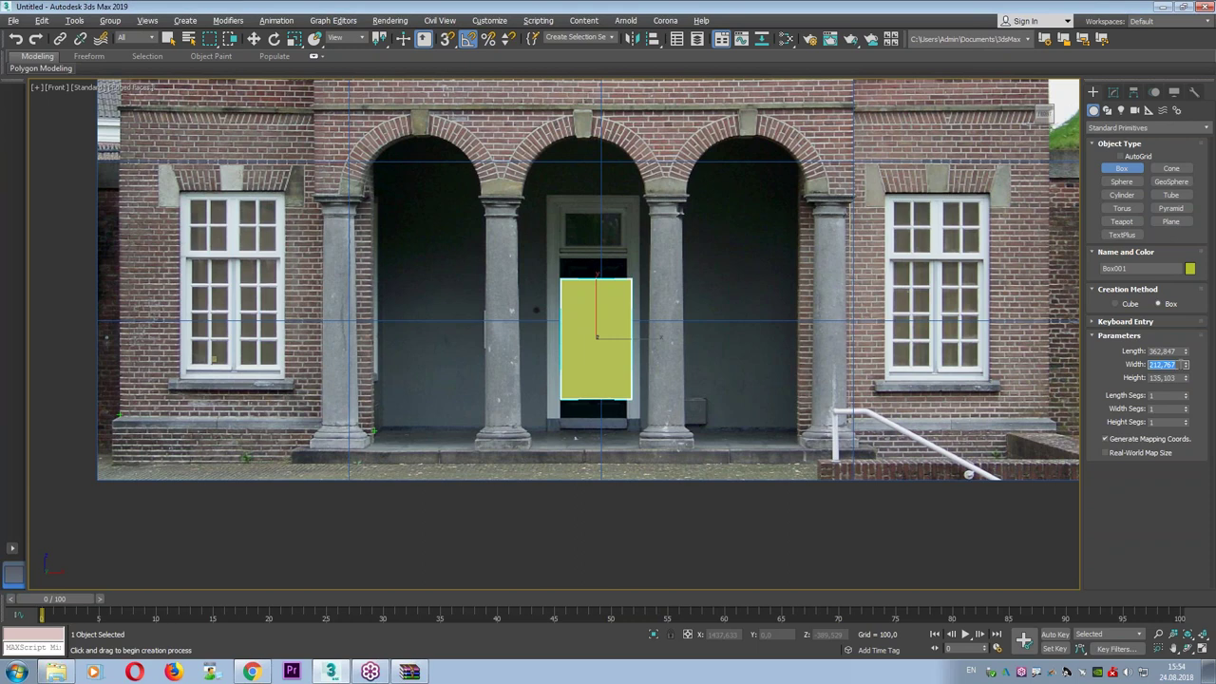
{"action": "type", "text": "100"}
{"action": "key", "text": "Return"}
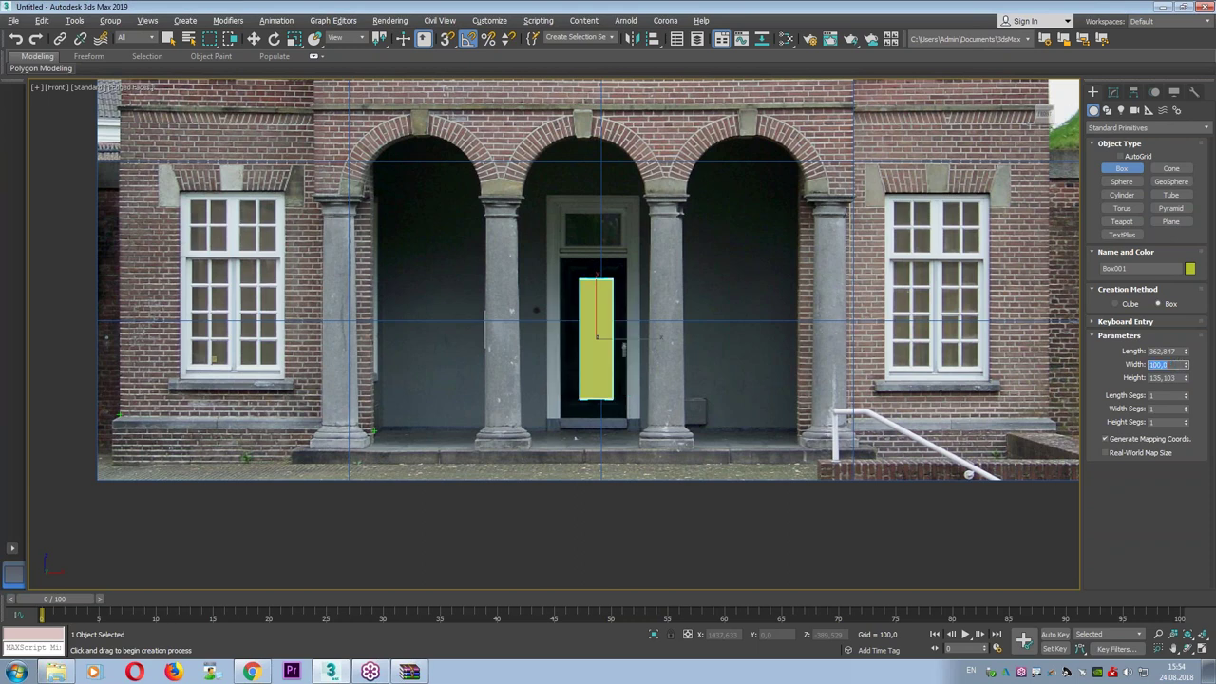
{"action": "left_click", "coordinate": [1163, 351]}
{"action": "type", "text": "0"}
{"action": "key", "text": "Return"}
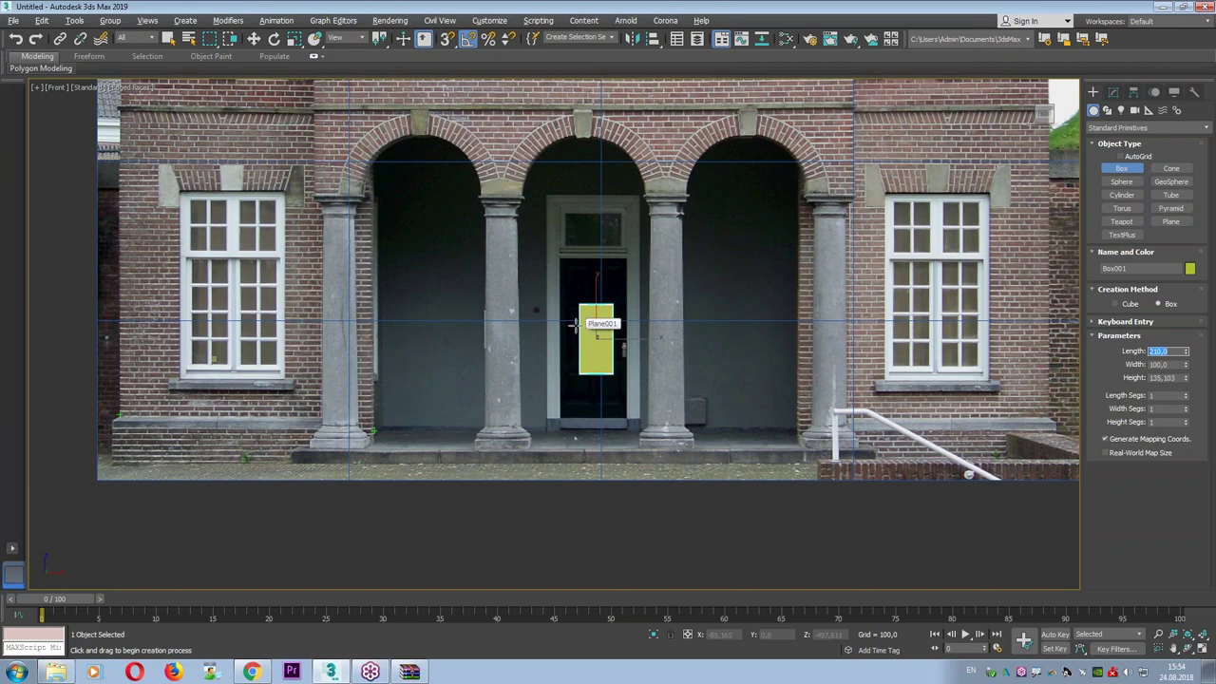
Scale and move Plane001 so the photo's door sits behind the box.
{"action": "key", "text": "r"}
{"action": "left_click", "coordinate": [518, 282]}
{"action": "left_click_drag", "start_coordinate": [608, 152], "coordinate": [636, 272]}
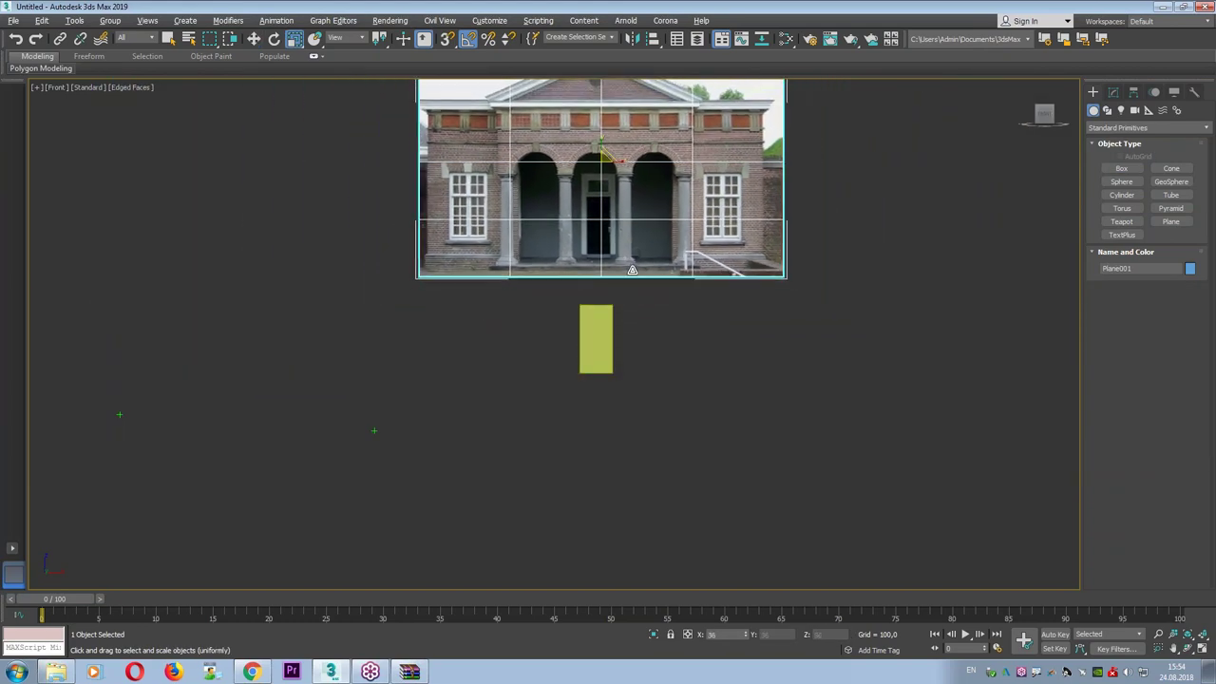
{"action": "left_click_drag", "start_coordinate": [637, 271], "coordinate": [640, 260]}
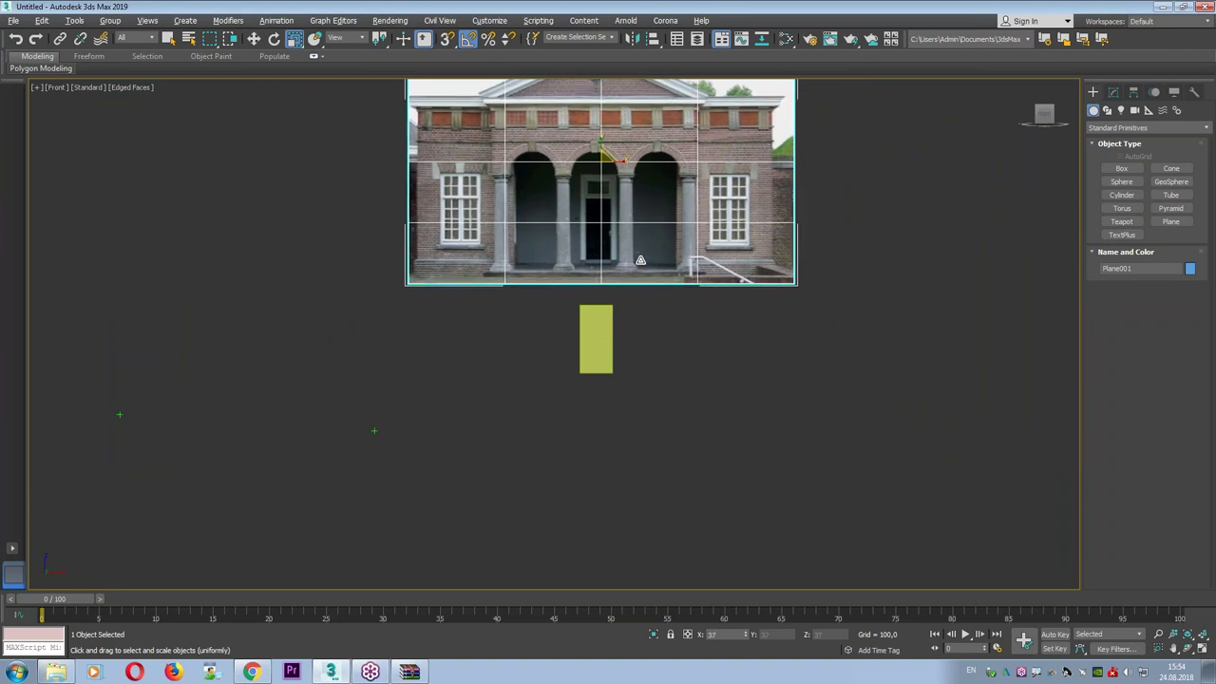
{"action": "key", "text": "w"}
{"action": "left_click_drag", "start_coordinate": [608, 128], "coordinate": [613, 243]}
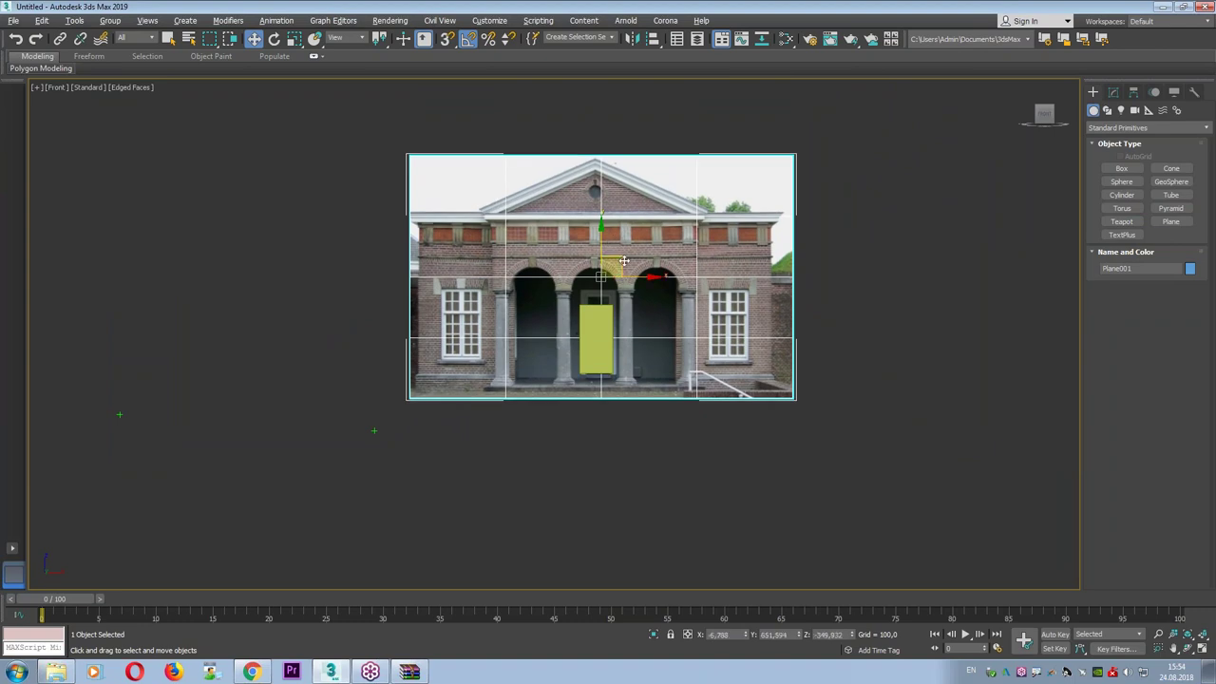
{"action": "scroll", "coordinate": [608, 314], "scroll_direction": "up", "scroll_amount": 5}
Nudge the door box, scale the photo to about 122% and raise it to align the door.
{"action": "left_click", "coordinate": [585, 338]}
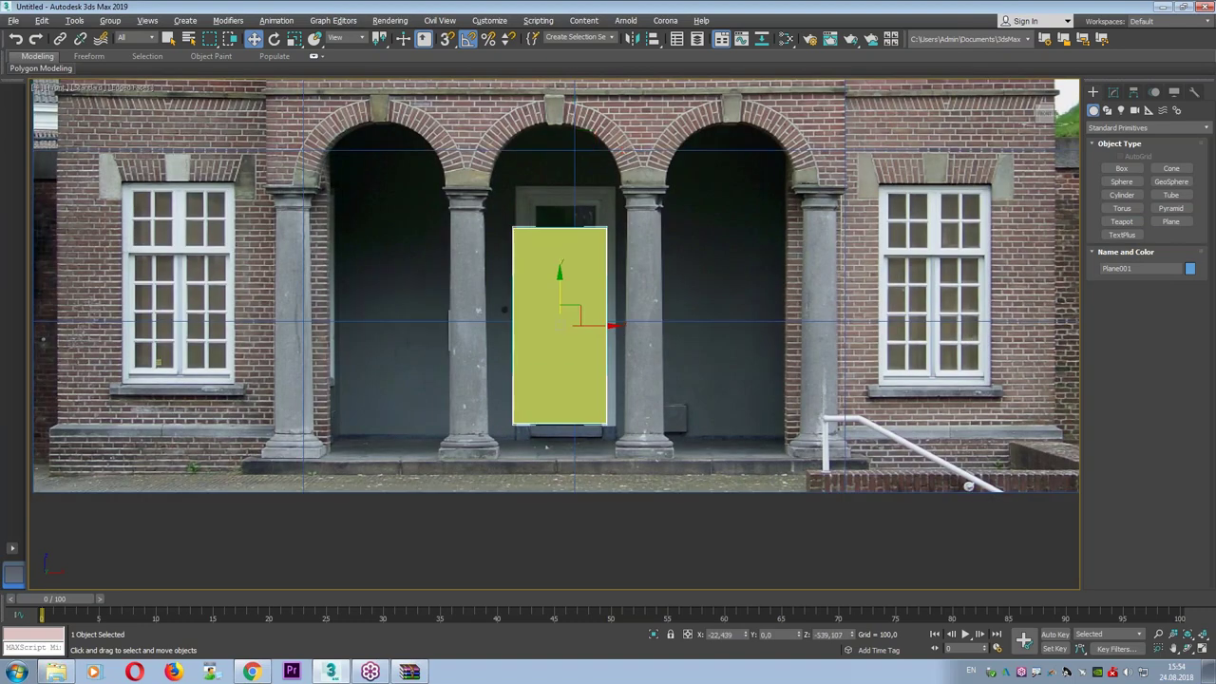
{"action": "left_click_drag", "start_coordinate": [581, 311], "coordinate": [586, 320]}
{"action": "left_click", "coordinate": [589, 157]}
{"action": "key", "text": "r"}
{"action": "left_click_drag", "start_coordinate": [590, 159], "coordinate": [591, 118]}
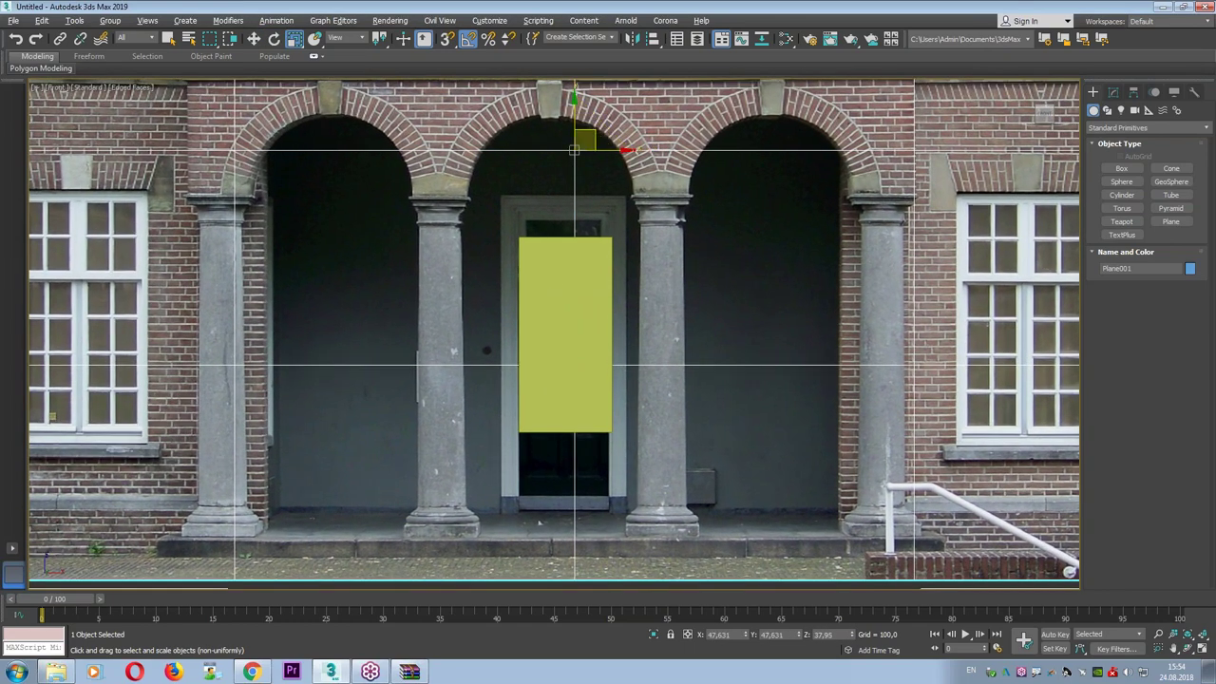
{"action": "key", "text": "w"}
{"action": "mouse_move", "coordinate": [576, 122]}
{"action": "left_mouse_down"}
{"action": "mouse_move", "coordinate": [575, 73]}
{"action": "mouse_move", "coordinate": [585, 81]}
{"action": "left_mouse_up"}
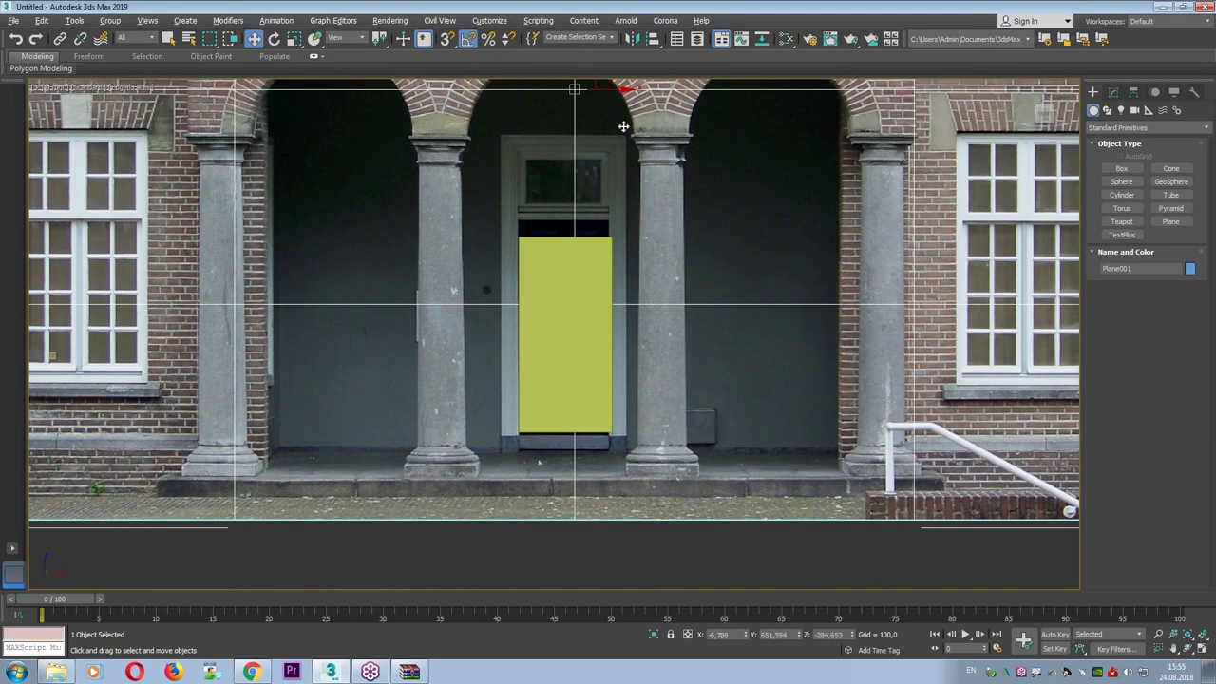
Undo the recent steps back to Unfreeze All from the Undo list.
{"action": "left_click", "coordinate": [565, 333]}
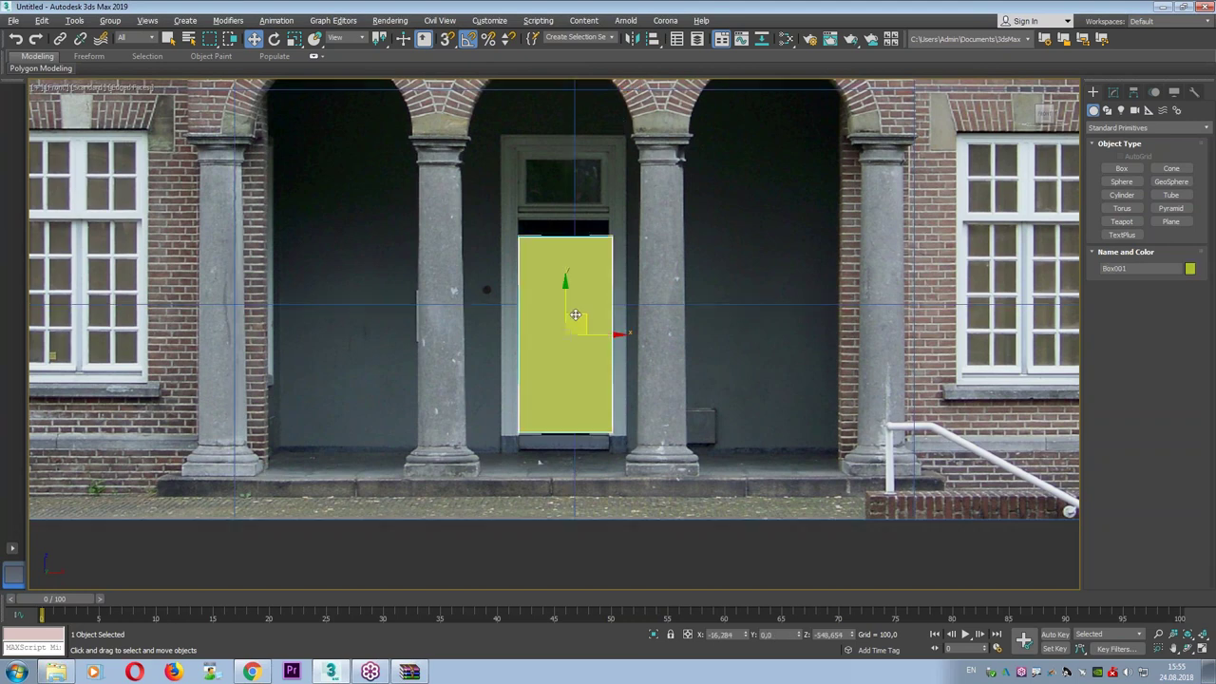
{"action": "right_click", "coordinate": [19, 42]}
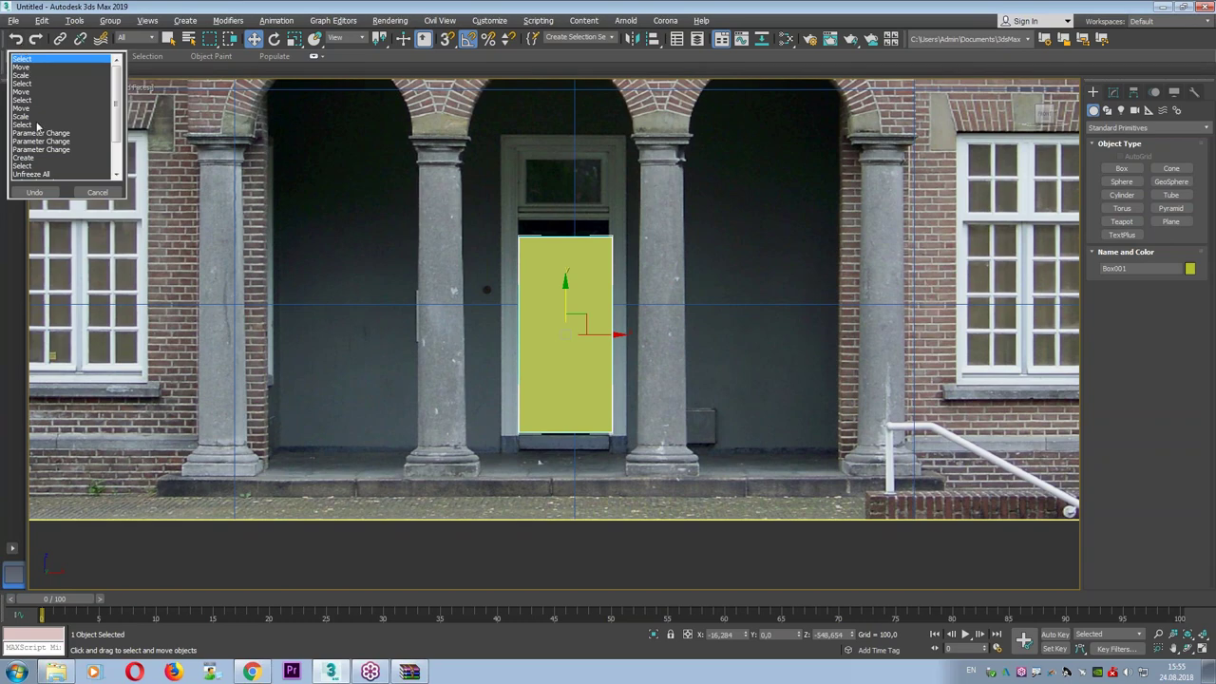
{"action": "left_click", "coordinate": [34, 192]}
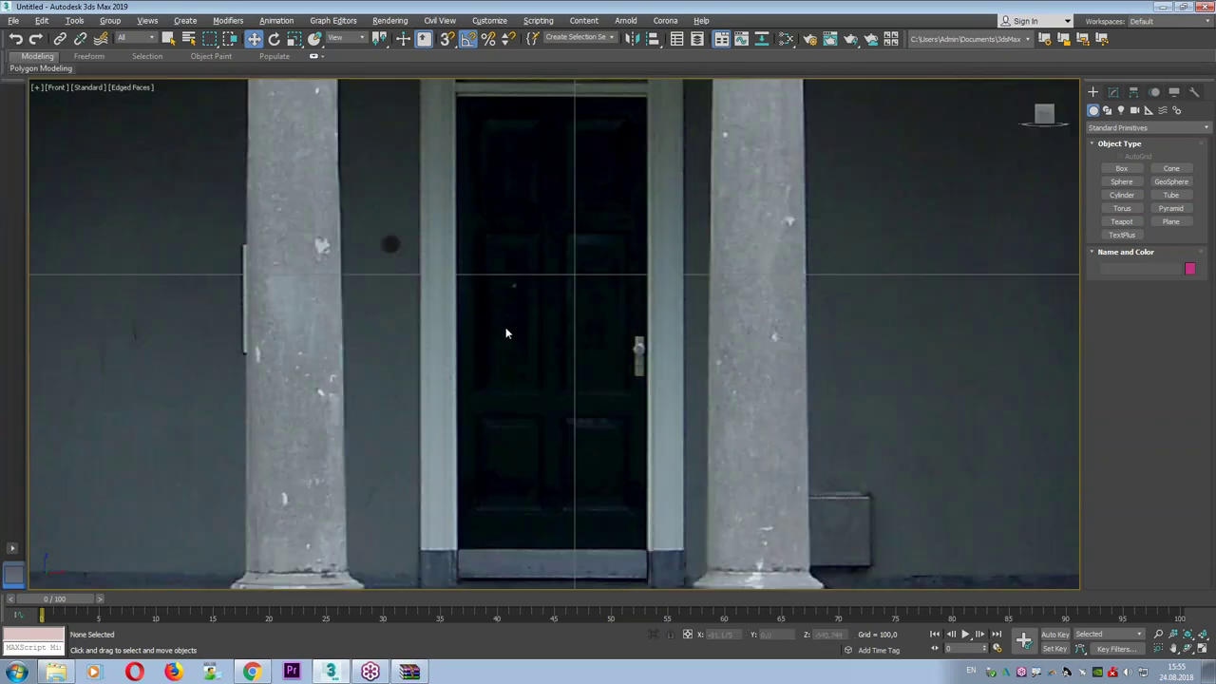
Unhide the facade objects and view them in a three-quarter perspective.
{"action": "scroll", "coordinate": [506, 330], "scroll_direction": "down", "scroll_amount": 10}
{"action": "right_click", "coordinate": [527, 287]}
{"action": "left_click", "coordinate": [570, 252]}
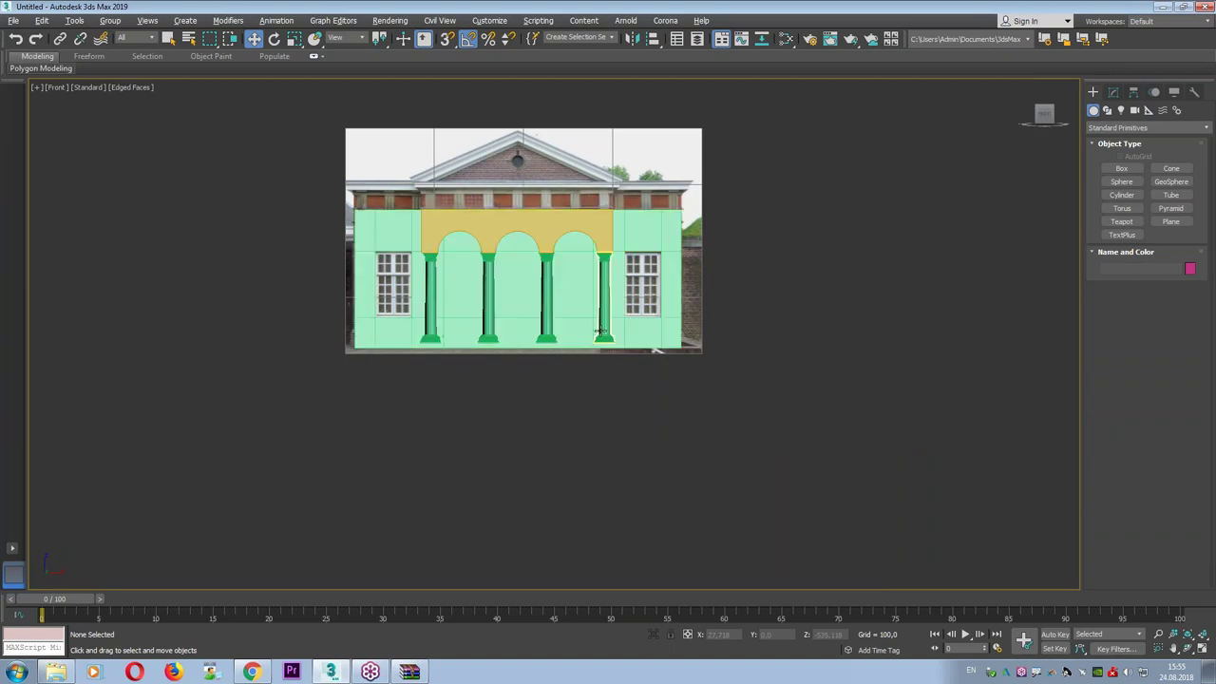
{"action": "key", "text": "alt+w"}
{"action": "key", "text": "alt+w"}
{"action": "mouse_move", "coordinate": [797, 418]}
{"action": "middle_mouse_down", "text": "alt"}
{"action": "mouse_move", "coordinate": [711, 414]}
{"action": "mouse_move", "coordinate": [787, 427]}
{"action": "mouse_move", "coordinate": [727, 471]}
{"action": "mouse_move", "coordinate": [741, 447]}
{"action": "middle_mouse_up", "text": "alt"}
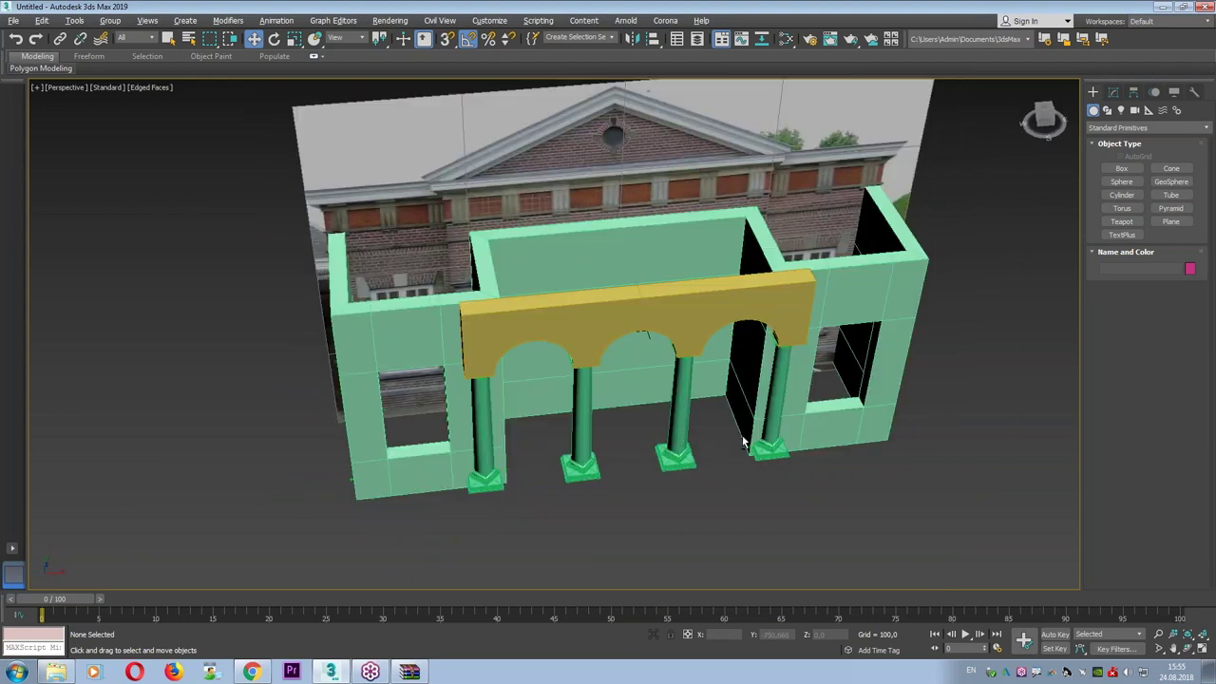
{"action": "key", "text": "alt+w"}
{"action": "key", "text": "alt+w"}
Hide the columns to compare against the photo, then Unhide All and return to four viewports.
{"action": "left_click", "coordinate": [471, 219]}
{"action": "left_click", "coordinate": [431, 285], "text": "ctrl"}
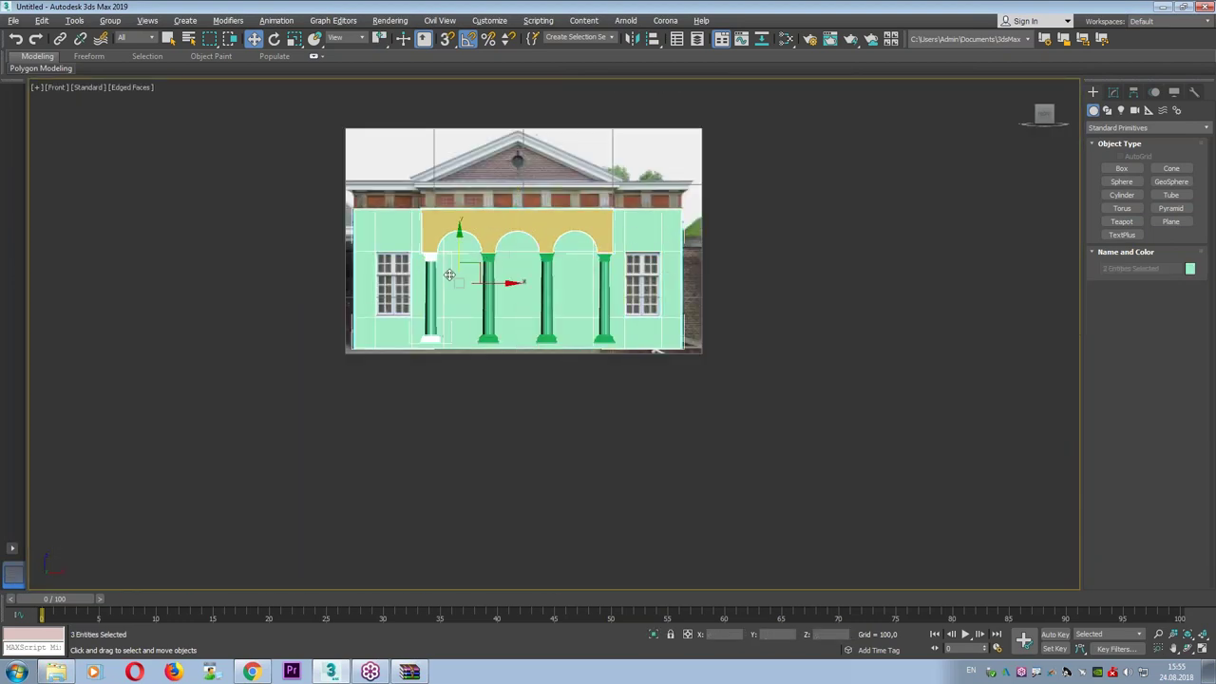
{"action": "left_click", "coordinate": [487, 276], "text": "ctrl"}
{"action": "left_click", "coordinate": [547, 285], "text": "ctrl"}
{"action": "left_click", "coordinate": [604, 285], "text": "ctrl"}
{"action": "right_click", "coordinate": [597, 269]}
{"action": "left_click", "coordinate": [619, 226]}
{"action": "scroll", "coordinate": [487, 256], "scroll_direction": "up", "scroll_amount": 4}
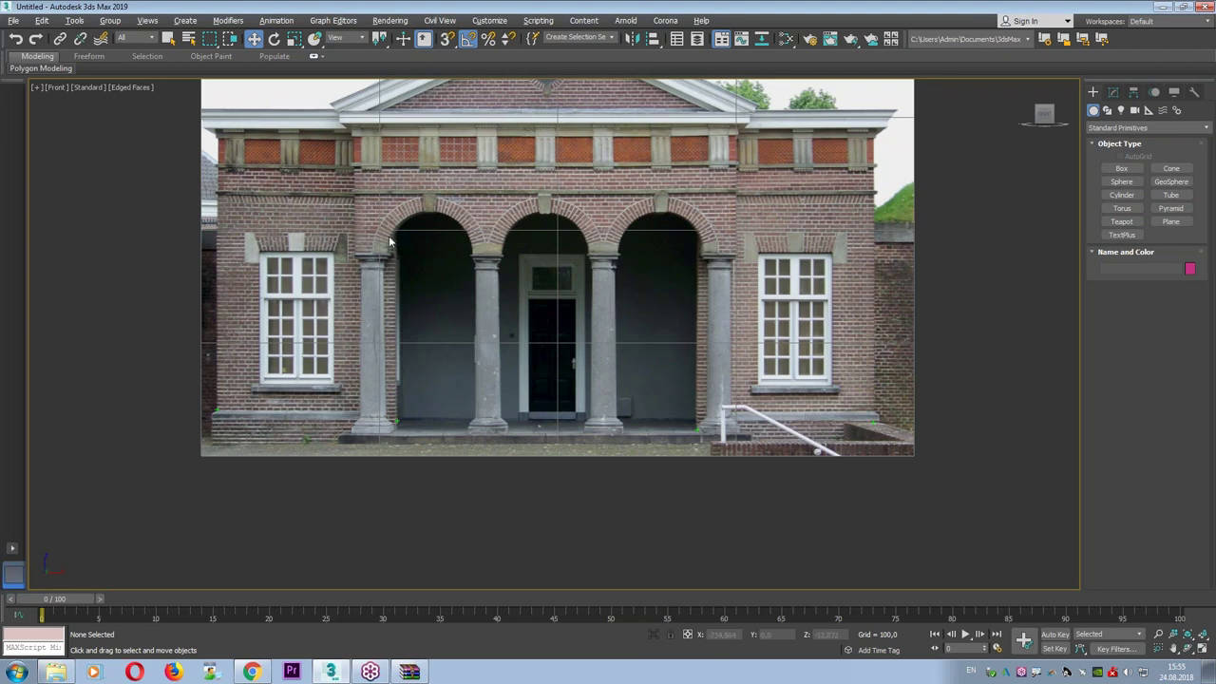
{"action": "right_click", "coordinate": [528, 296]}
{"action": "left_click", "coordinate": [570, 258]}
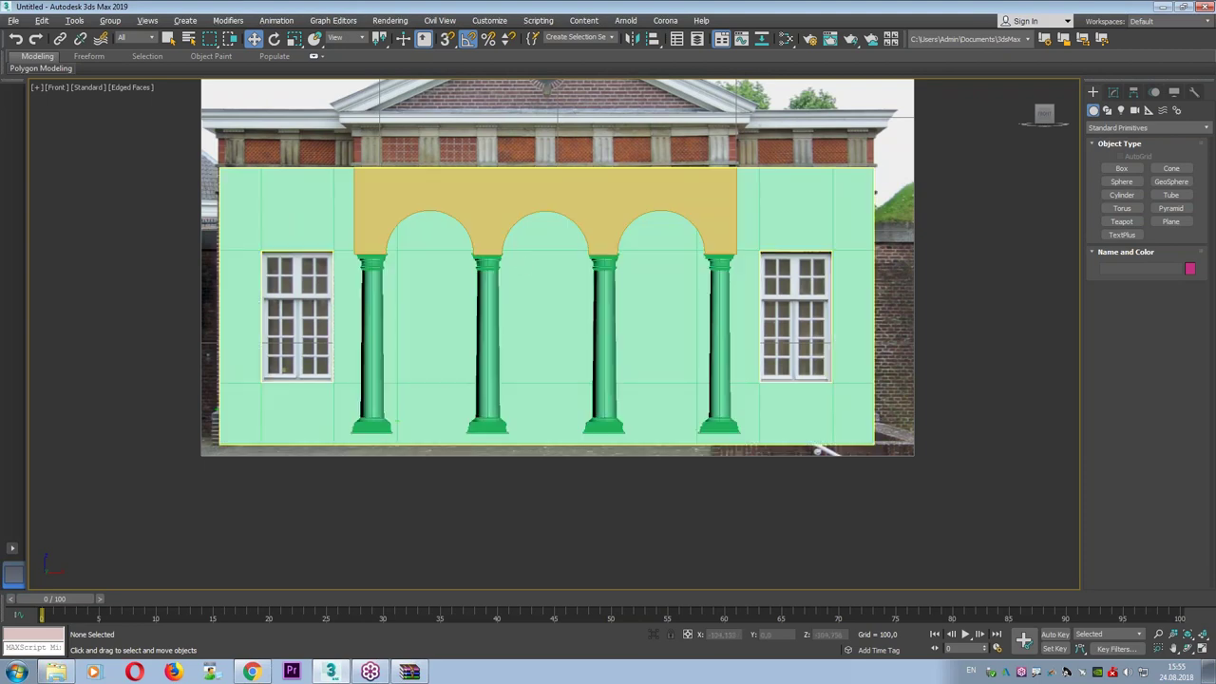
{"action": "key", "text": "alt+w"}
Move the columns forward along Y in the Top view.
{"action": "scroll", "coordinate": [228, 271], "scroll_direction": "up", "scroll_amount": 4}
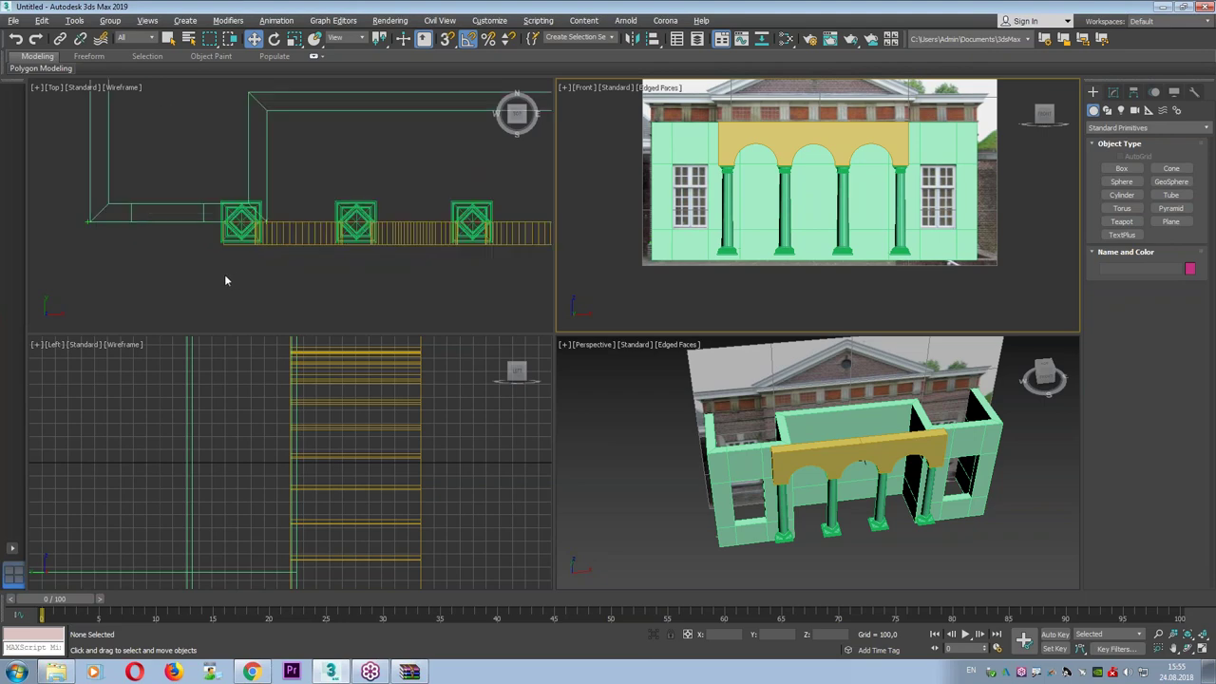
{"action": "left_click_drag", "start_coordinate": [489, 249], "coordinate": [218, 190]}
{"action": "middle_click_drag", "start_coordinate": [541, 249], "coordinate": [432, 248]}
{"action": "left_click", "coordinate": [429, 243], "text": "ctrl"}
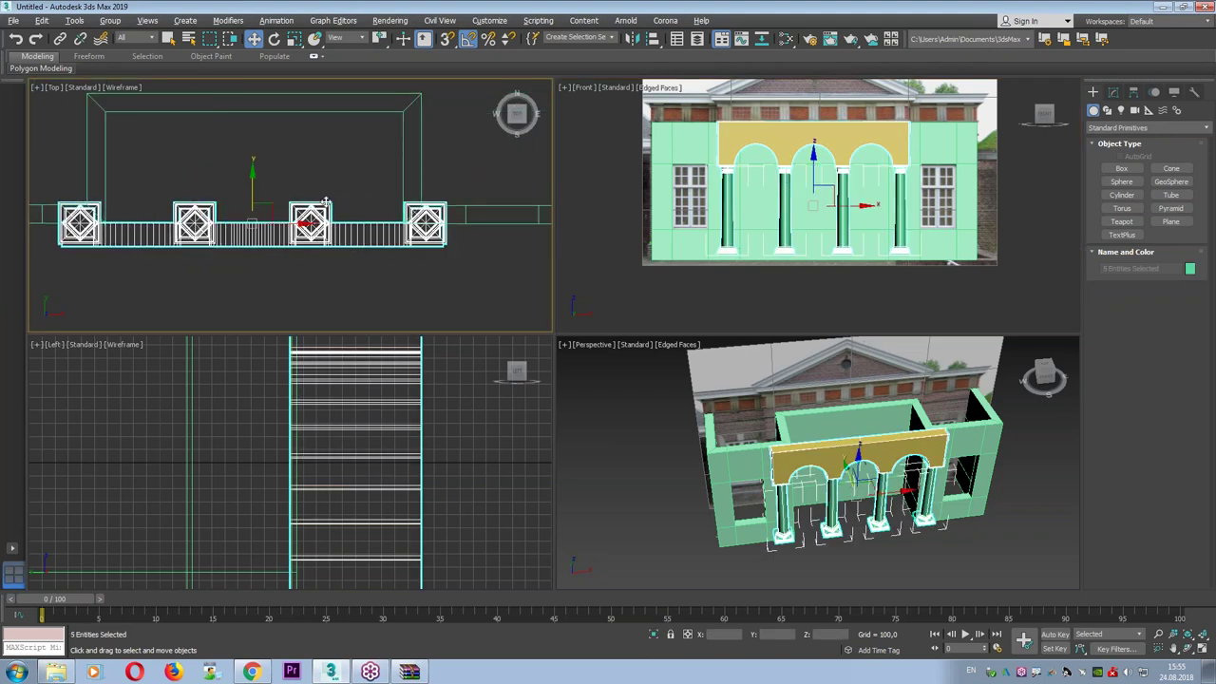
{"action": "left_click_drag", "start_coordinate": [249, 190], "coordinate": [249, 225]}
Set the arched beam's Extrude Amount to 252.5 and move it over the columns.
{"action": "left_click", "coordinate": [252, 231]}
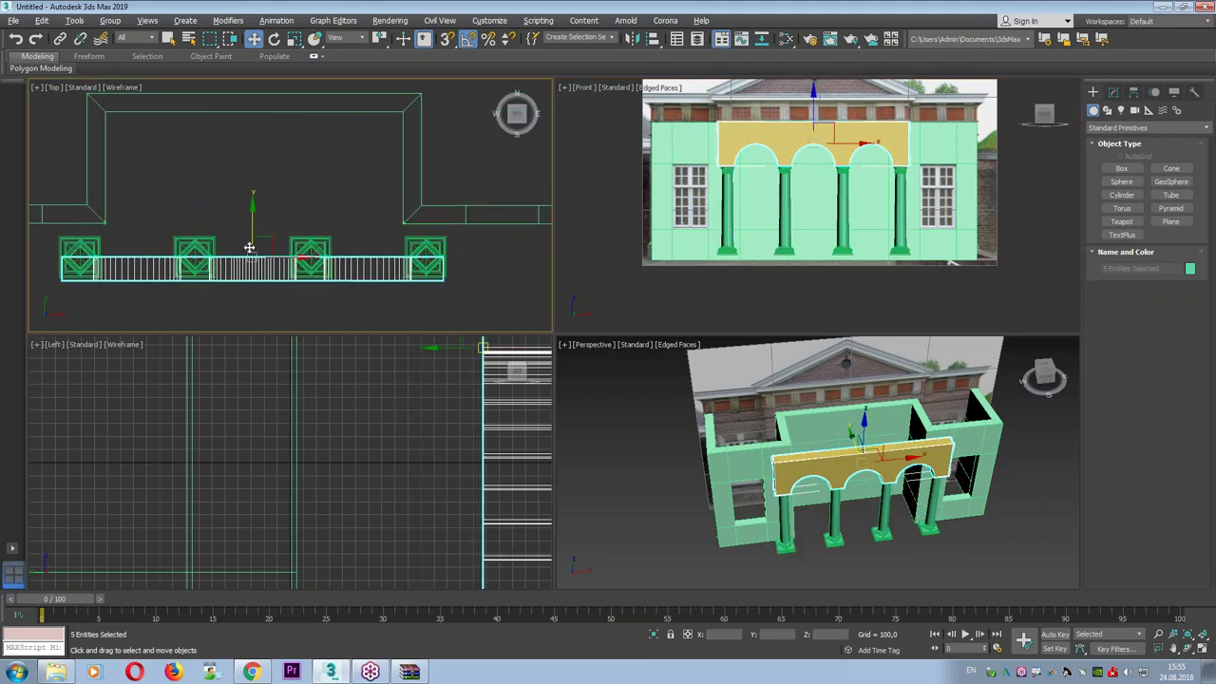
{"action": "left_click", "coordinate": [1113, 91]}
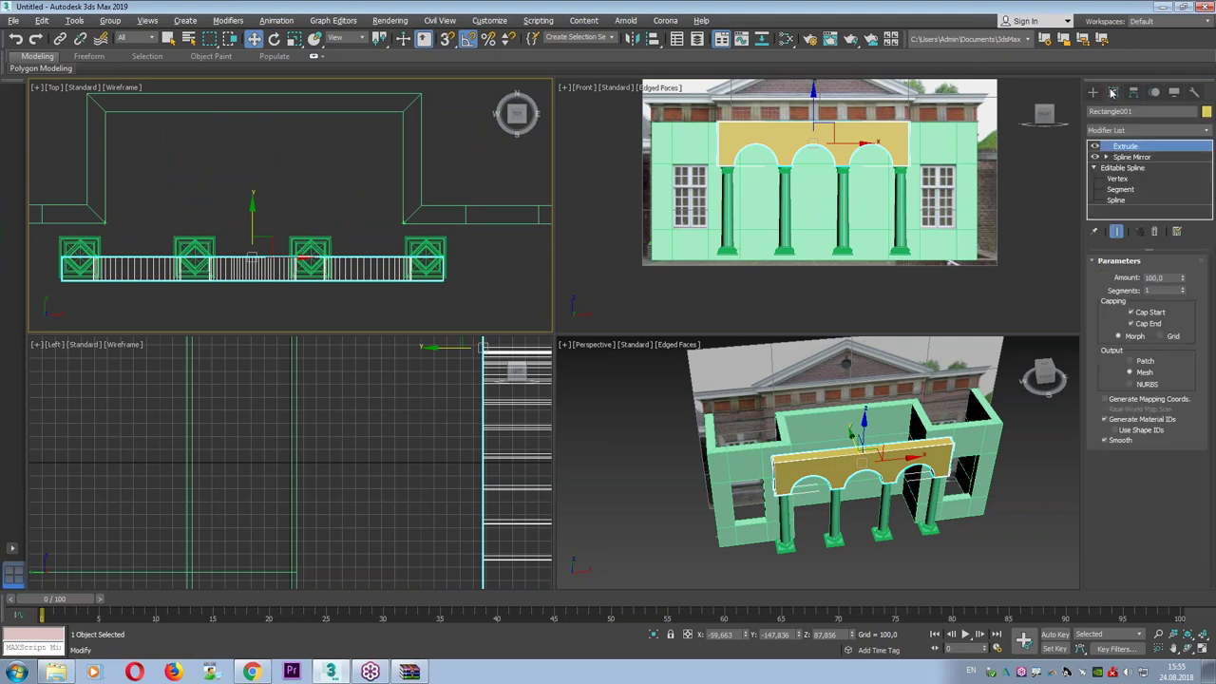
{"action": "left_click_drag", "start_coordinate": [1185, 289], "coordinate": [1185, 228]}
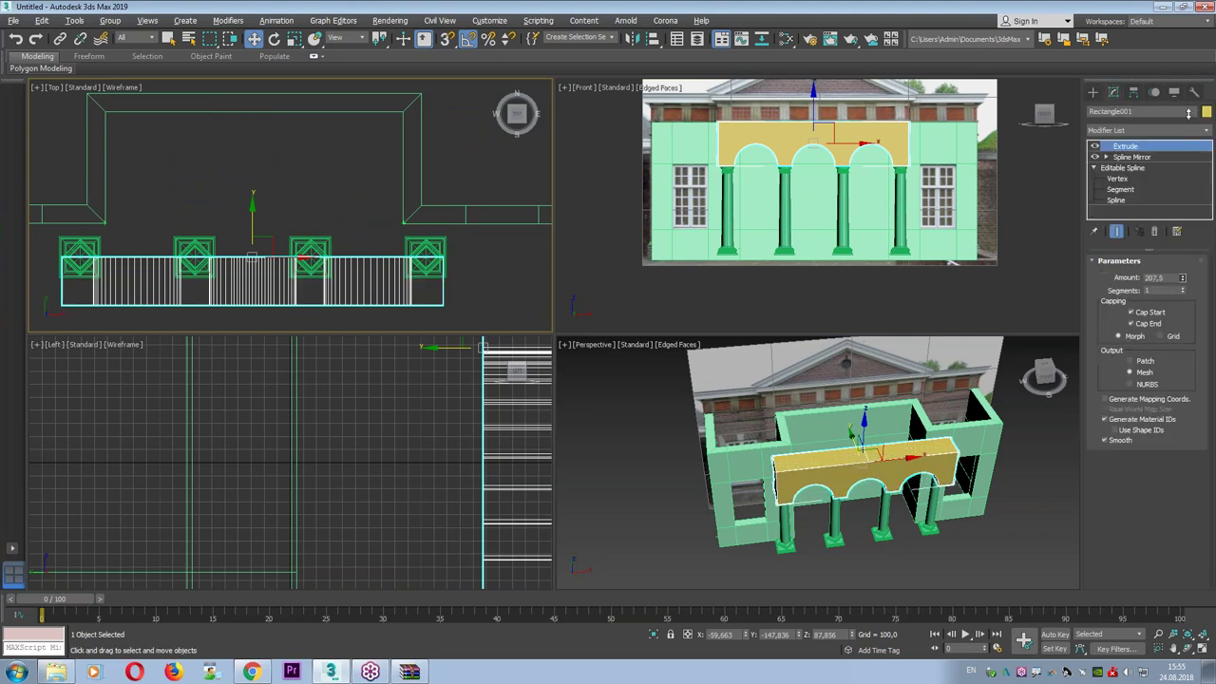
{"action": "left_click_drag", "start_coordinate": [242, 247], "coordinate": [277, 187]}
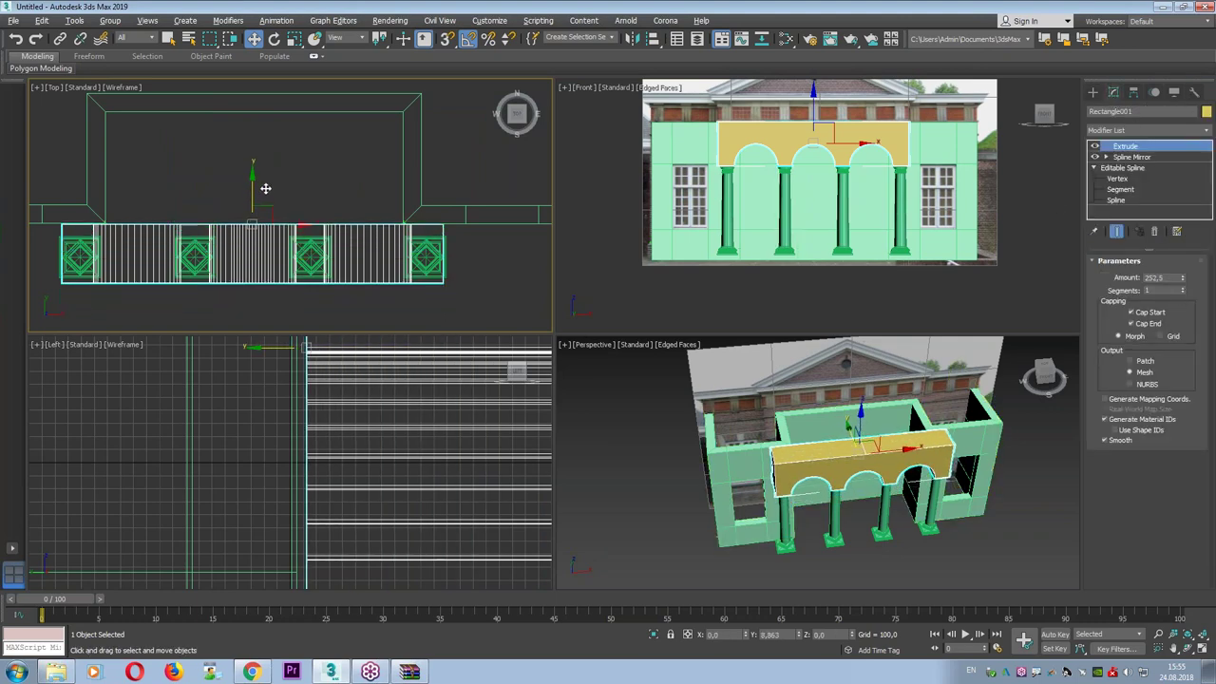
Hide the green right-hand side wall to reveal the brick.
{"action": "key", "text": "alt+w"}
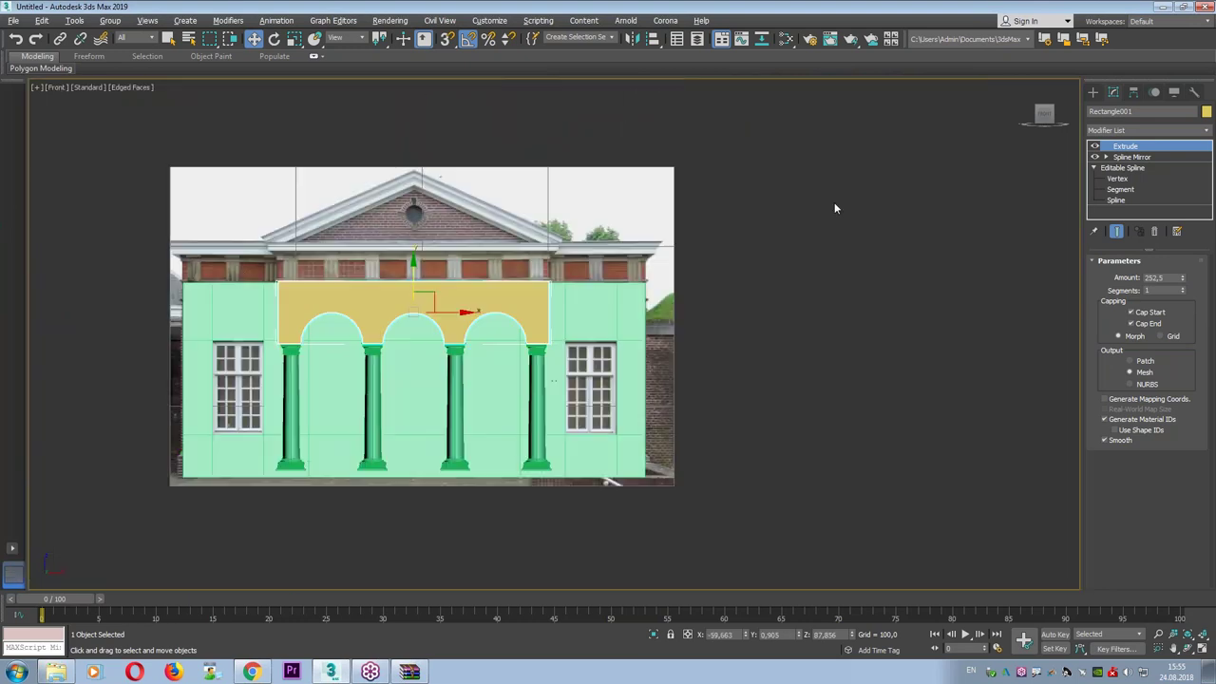
{"action": "left_click", "coordinate": [833, 206]}
{"action": "scroll", "coordinate": [643, 291], "scroll_direction": "up", "scroll_amount": 5}
{"action": "left_click", "coordinate": [639, 299]}
{"action": "right_click", "coordinate": [640, 300]}
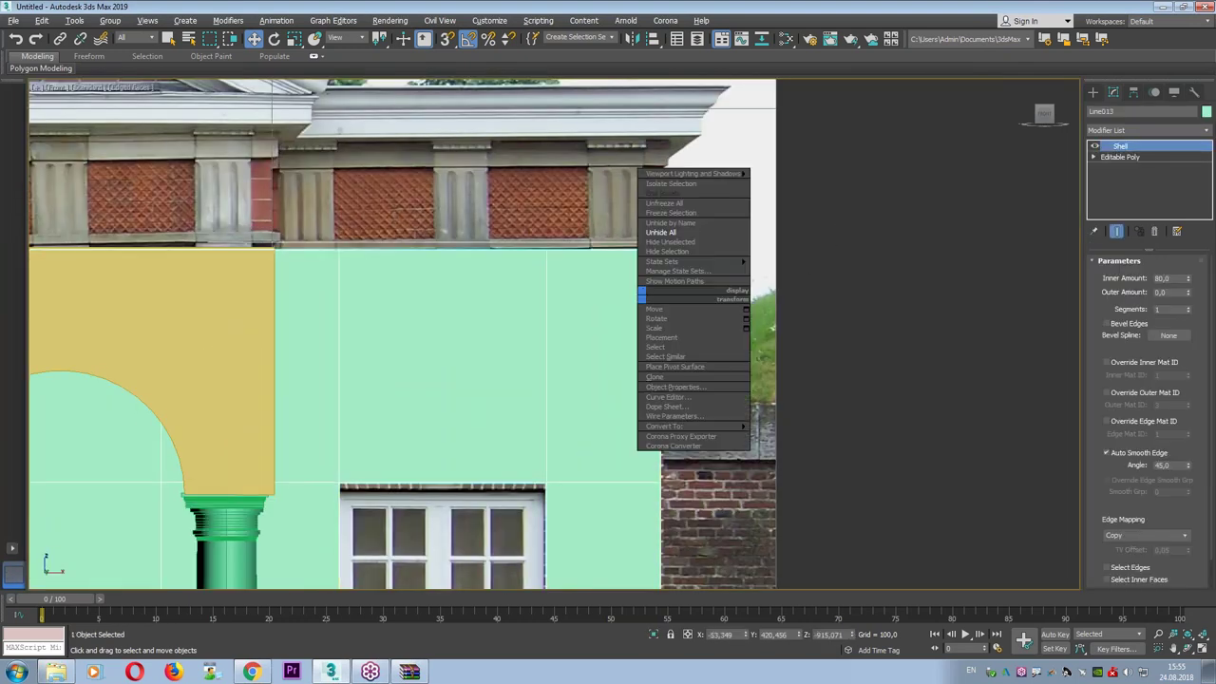
{"action": "left_click", "coordinate": [676, 315]}
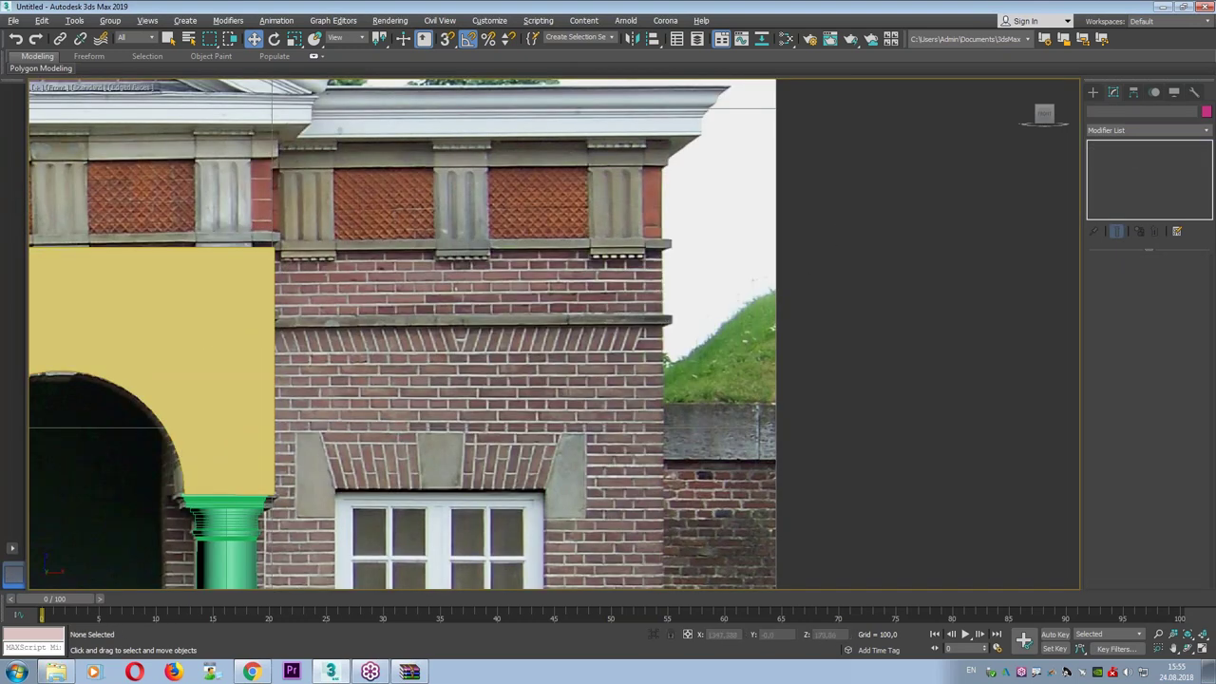
Trace the ledge cross-section in the Front view as a closed four-corner Line spline (Line014).
{"action": "mouse_move", "coordinate": [673, 317]}
{"action": "left_mouse_down"}
{"action": "mouse_move", "coordinate": [291, 317]}
{"action": "mouse_move", "coordinate": [674, 333]}
{"action": "left_mouse_up"}
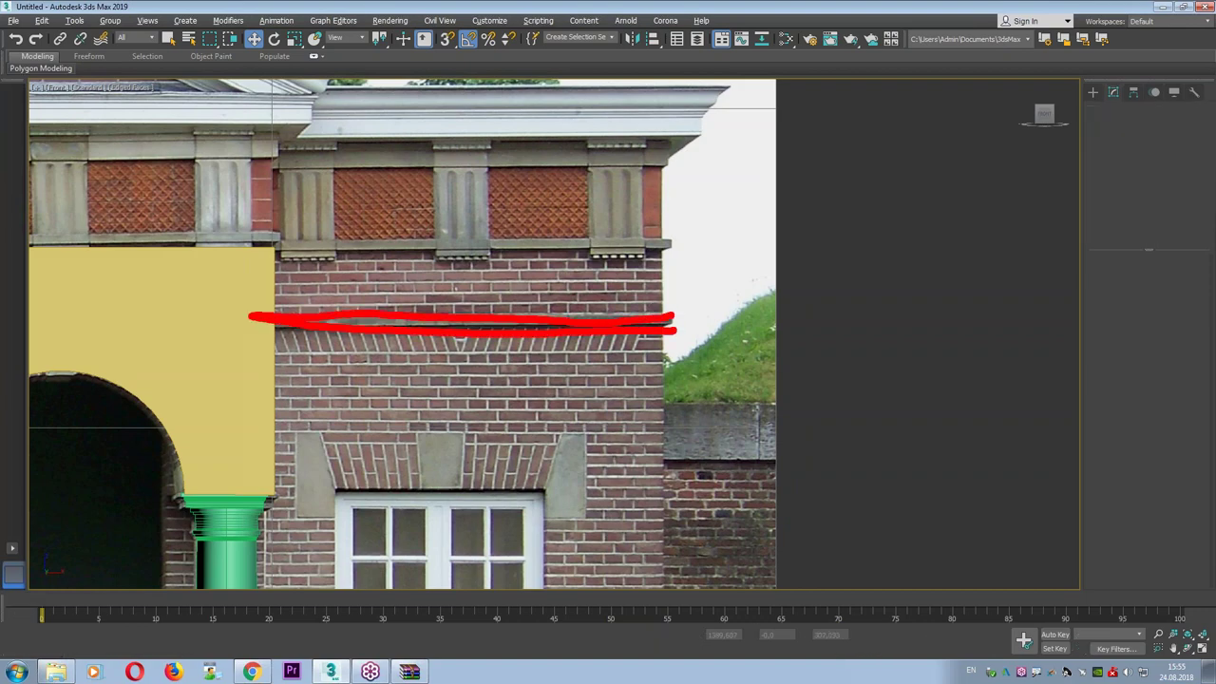
{"action": "left_click", "coordinate": [1093, 91]}
{"action": "left_click", "coordinate": [1107, 110]}
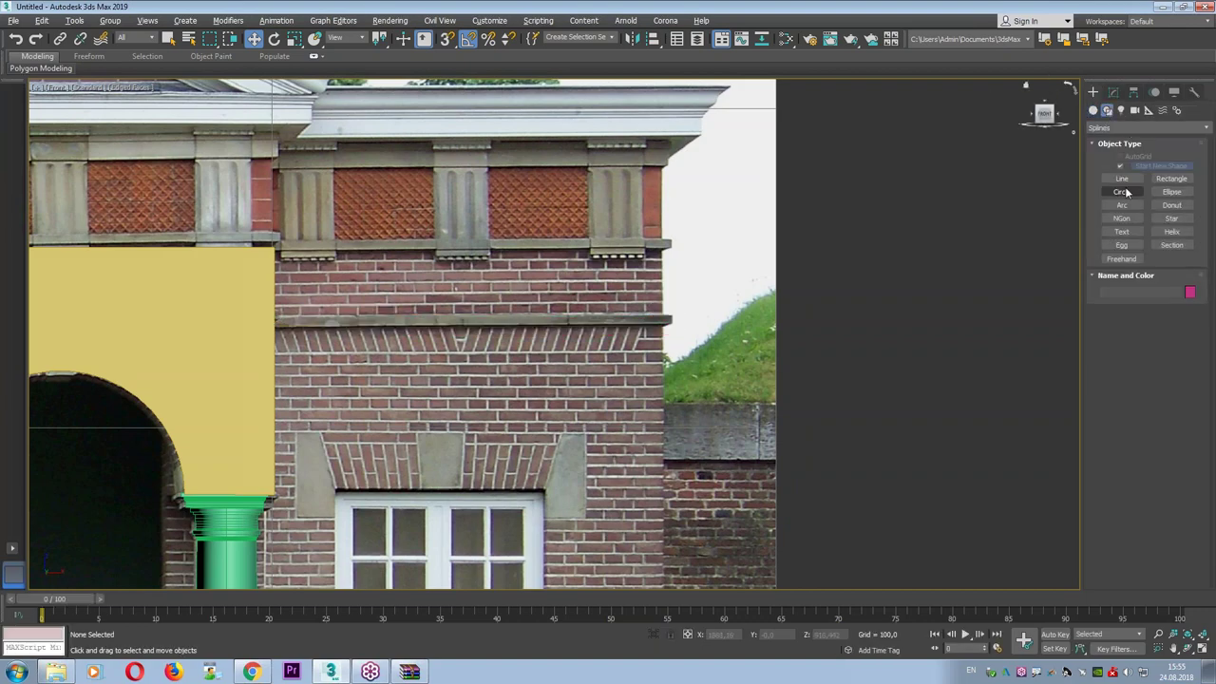
{"action": "left_click", "coordinate": [1122, 179]}
{"action": "scroll", "coordinate": [542, 158], "scroll_direction": "up", "scroll_amount": 8}
{"action": "middle_click_drag", "start_coordinate": [543, 158], "coordinate": [523, 219]}
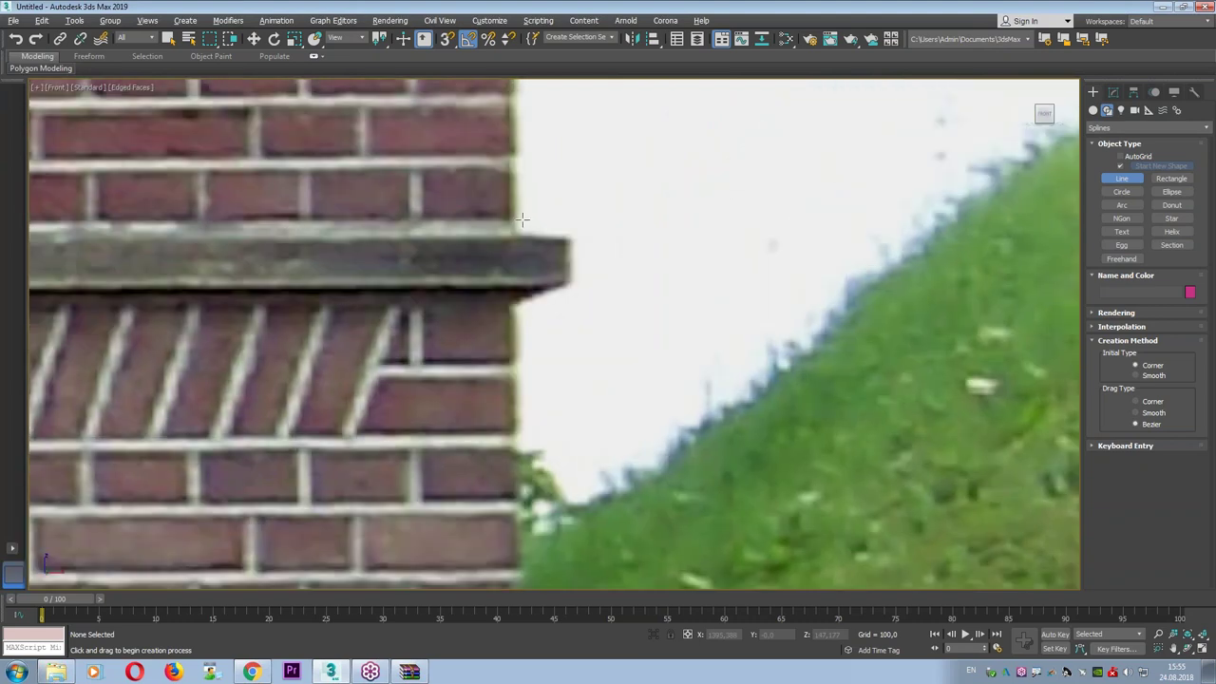
{"action": "left_click", "coordinate": [515, 224]}
{"action": "left_click", "coordinate": [568, 238]}
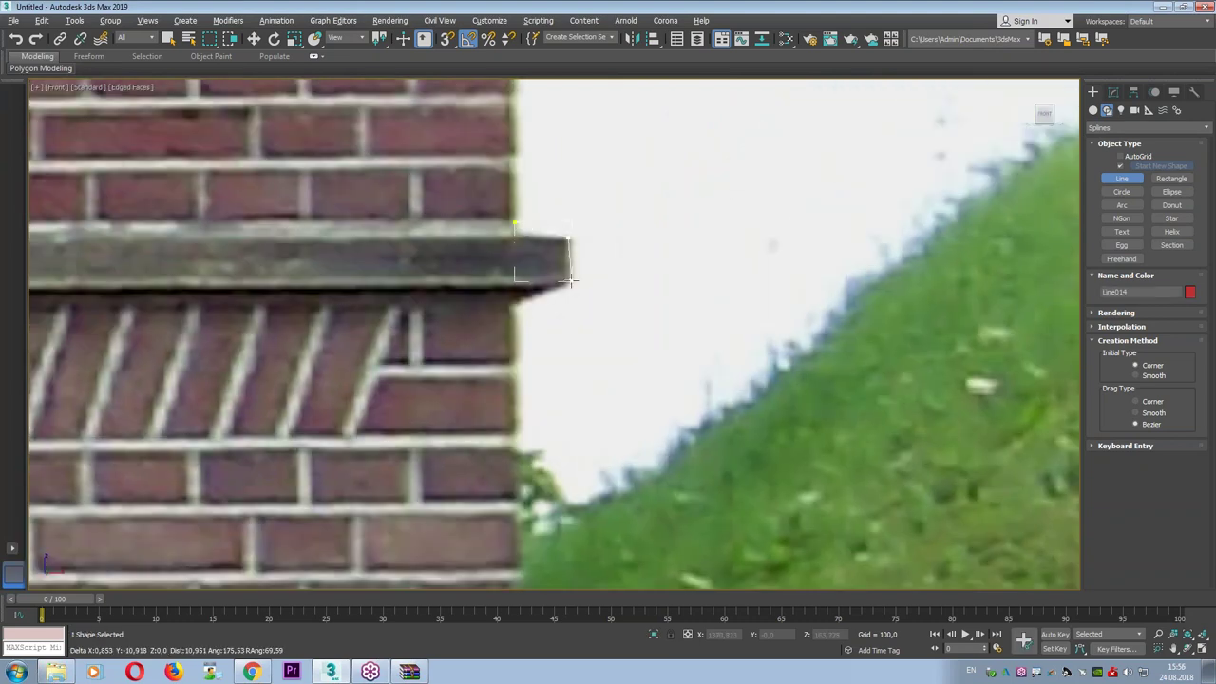
{"action": "left_click", "coordinate": [568, 281]}
{"action": "left_click", "coordinate": [513, 300]}
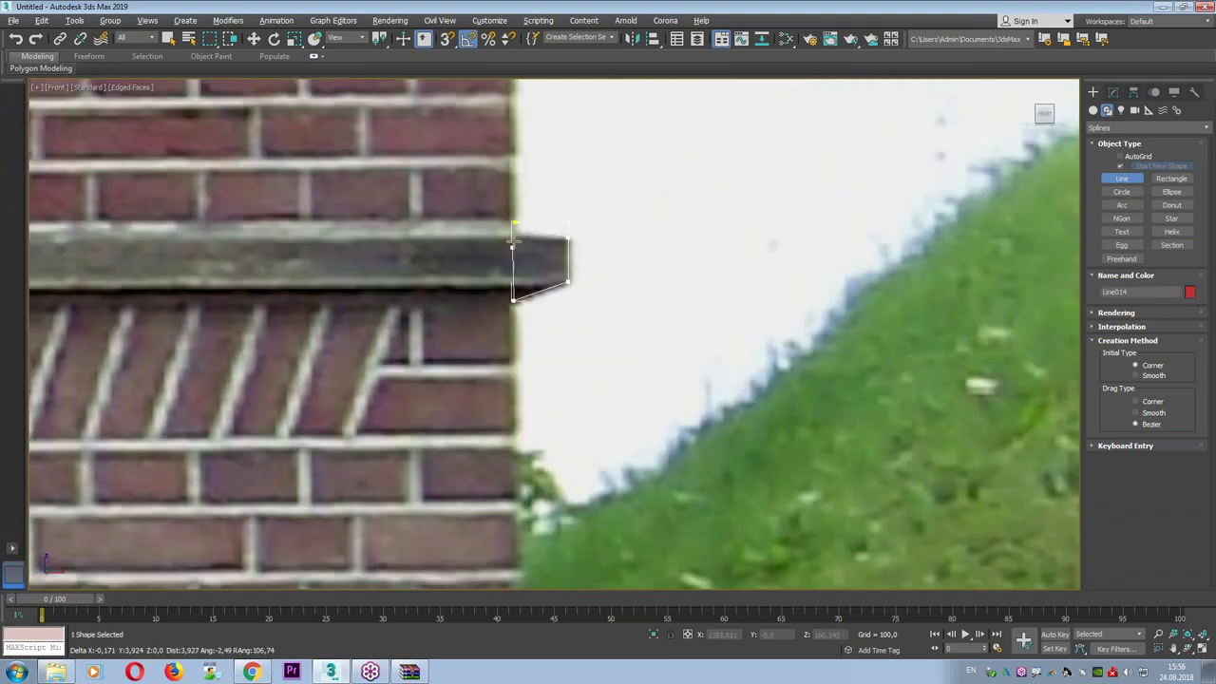
{"action": "left_click", "coordinate": [514, 223]}
{"action": "left_click", "coordinate": [592, 376]}
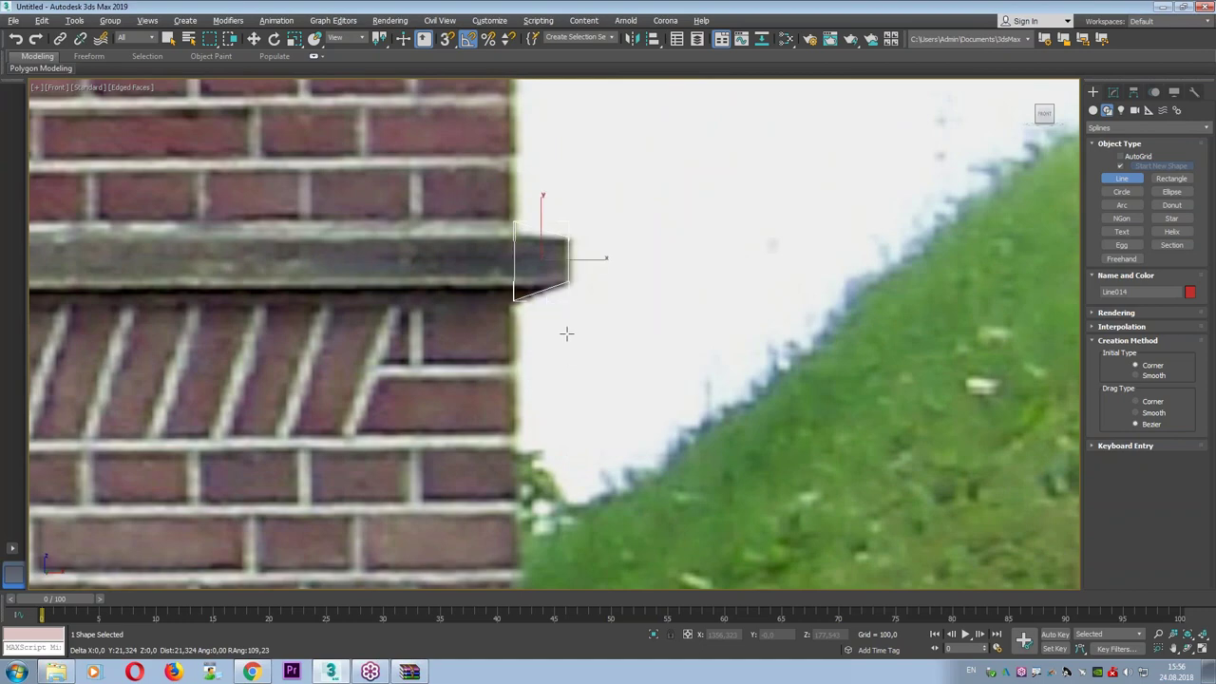
{"action": "scroll", "coordinate": [567, 332], "scroll_direction": "down", "scroll_amount": 5}
{"action": "key", "text": "alt+w"}
End line drawing and unhide the hidden green wall.
{"action": "right_click", "coordinate": [420, 234]}
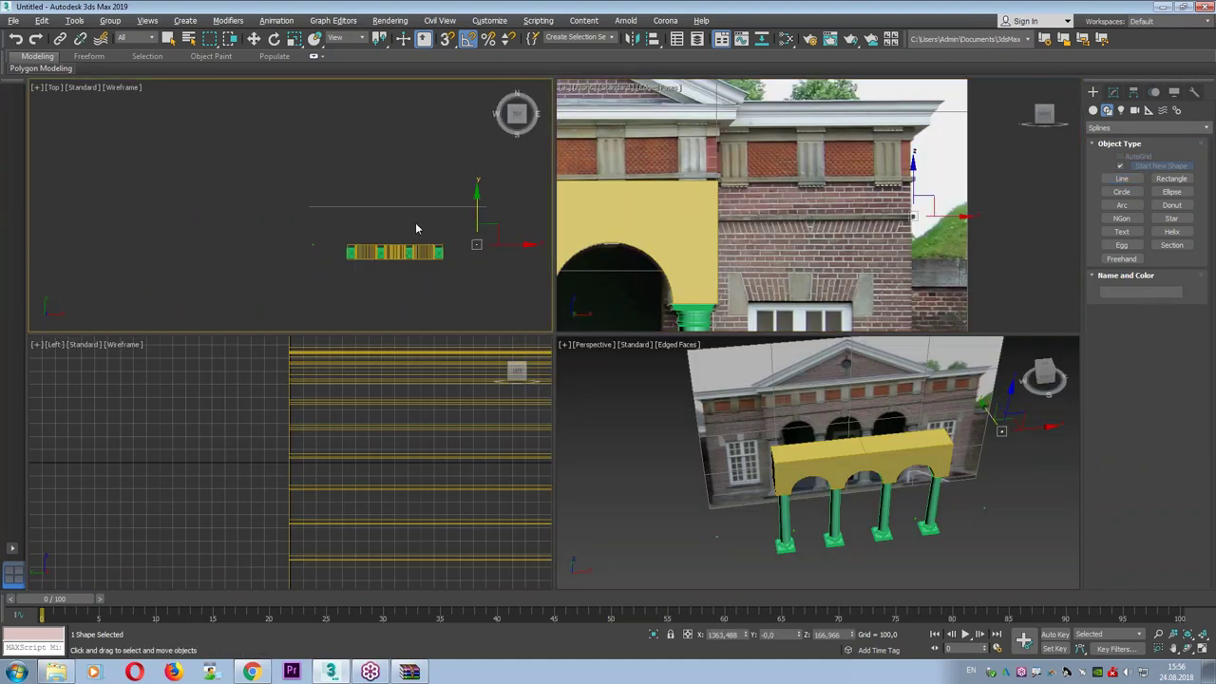
{"action": "right_click", "coordinate": [416, 230]}
{"action": "left_click", "coordinate": [447, 169]}
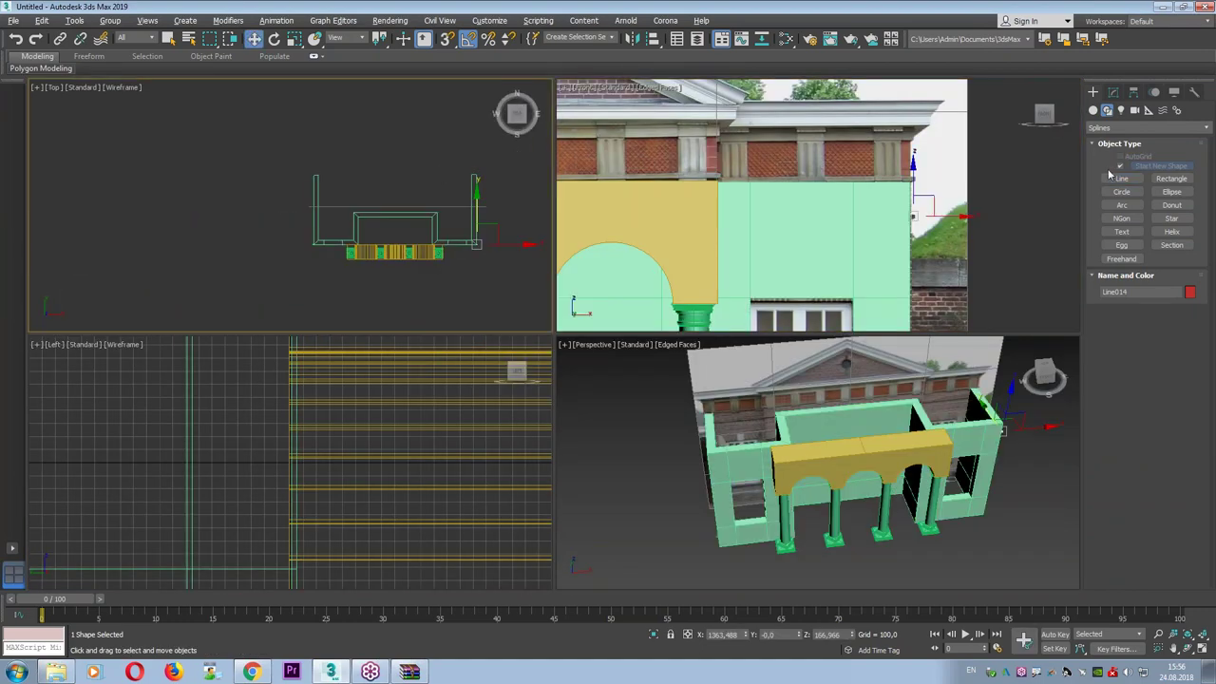
With vertex snaps on, start a Line along the left wall's outline in the Top view.
{"action": "left_click", "coordinate": [1118, 178]}
{"action": "key", "text": "alt+w"}
{"action": "scroll", "coordinate": [437, 218], "scroll_direction": "up", "scroll_amount": 2}
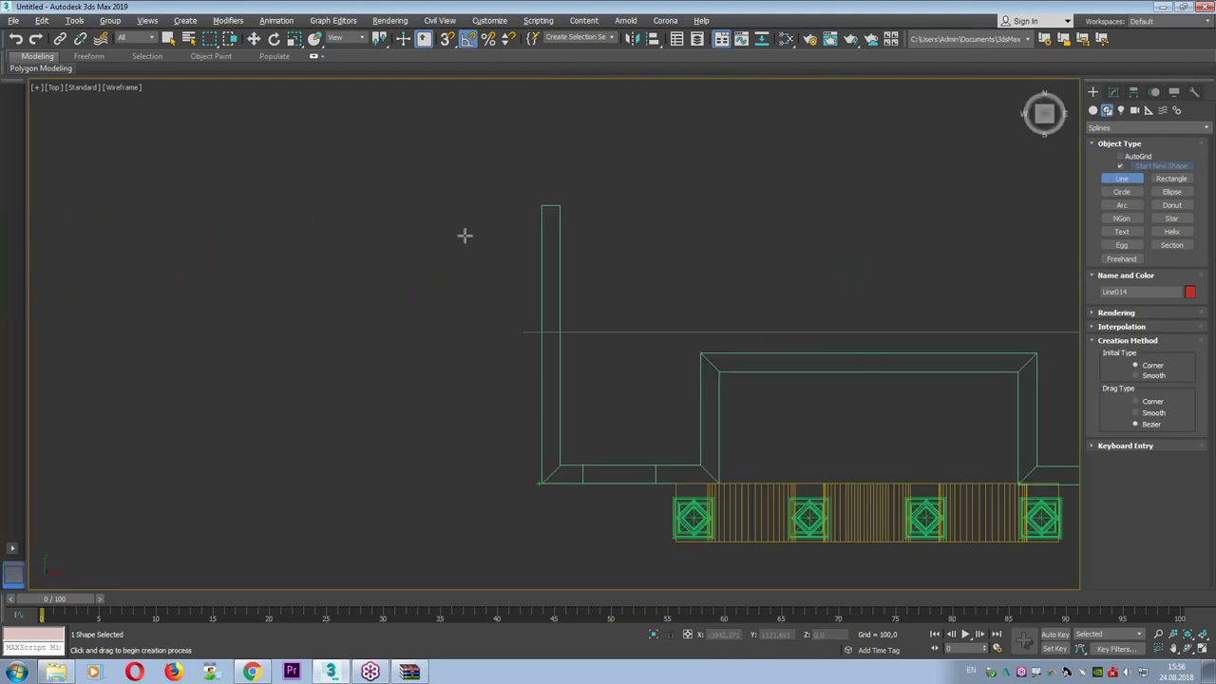
{"action": "scroll", "coordinate": [465, 236], "scroll_direction": "up", "scroll_amount": 2}
{"action": "key", "text": "s"}
{"action": "left_click", "coordinate": [295, 155]}
{"action": "left_click", "coordinate": [296, 434]}
{"action": "left_click", "coordinate": [472, 434]}
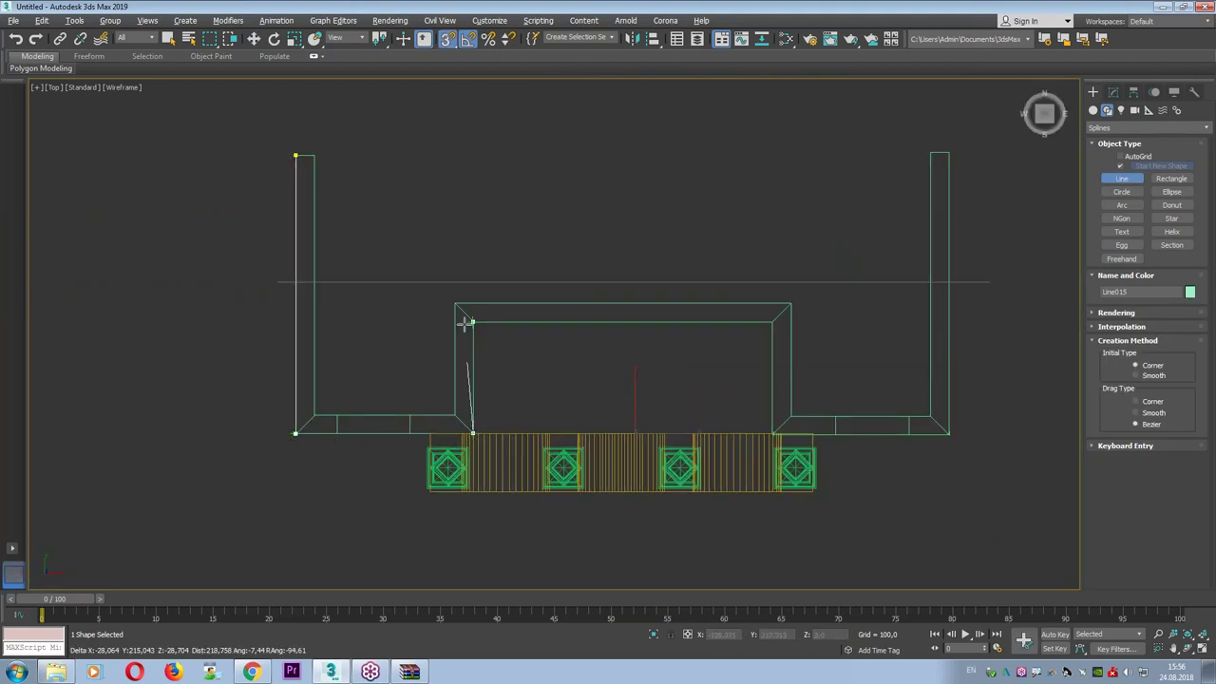
{"action": "left_click", "coordinate": [473, 321]}
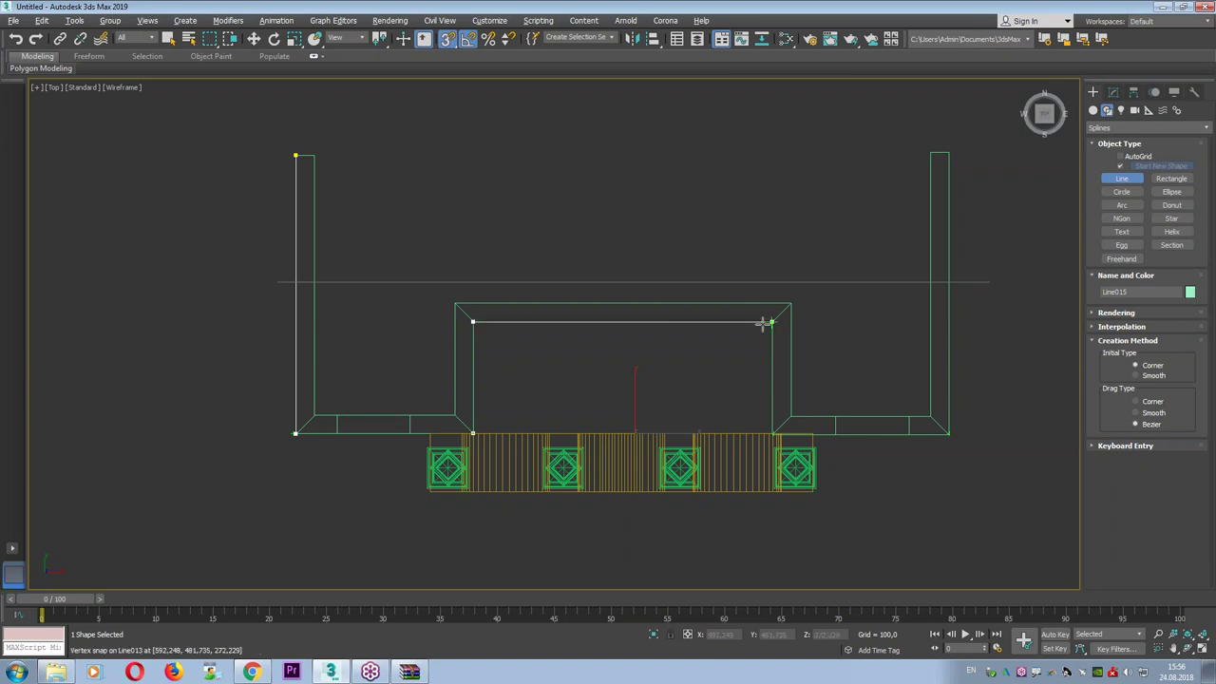
{"action": "left_click", "coordinate": [472, 435]}
{"action": "key", "text": "BackSpace"}
{"action": "key", "text": "BackSpace"}
{"action": "key", "text": "BackSpace"}
Continue the outline through the wall's front corner and the beam's corner to the top corner, finishing Line015.
{"action": "scroll", "coordinate": [386, 467], "scroll_direction": "up", "scroll_amount": 5}
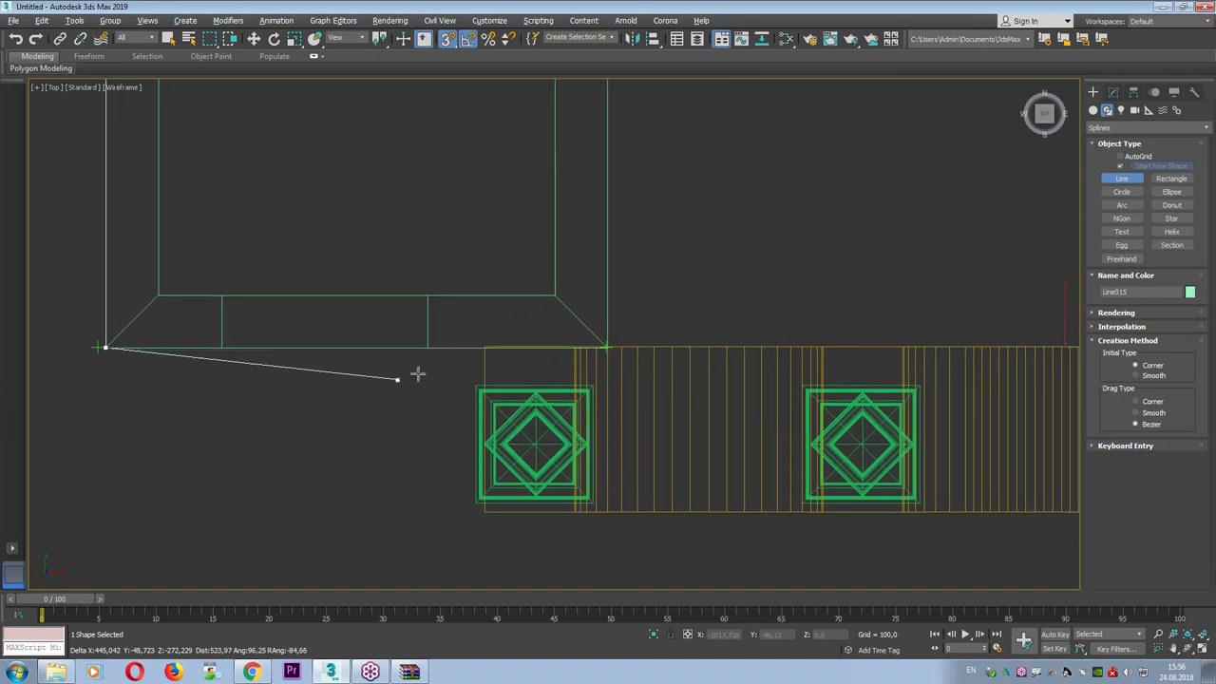
{"action": "left_click", "coordinate": [485, 347]}
{"action": "scroll", "coordinate": [489, 510], "scroll_direction": "down", "scroll_amount": 5}
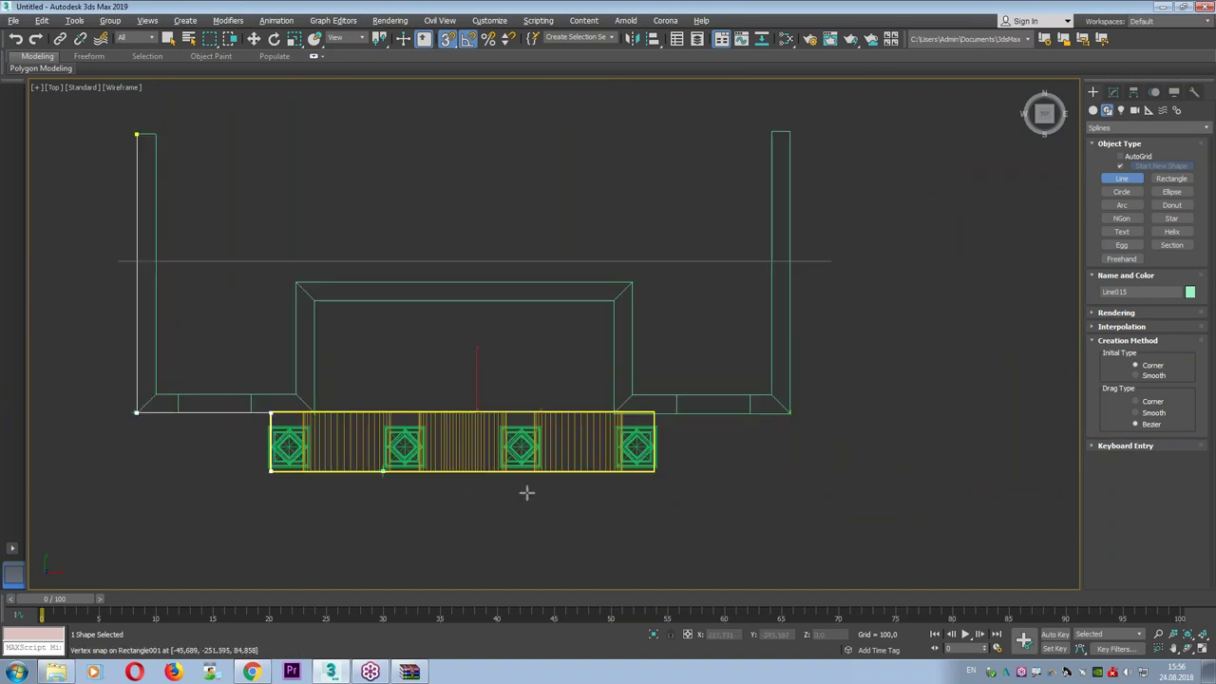
{"action": "scroll", "coordinate": [655, 481], "scroll_direction": "up", "scroll_amount": 4}
{"action": "scroll", "coordinate": [649, 456], "scroll_direction": "up", "scroll_amount": 2}
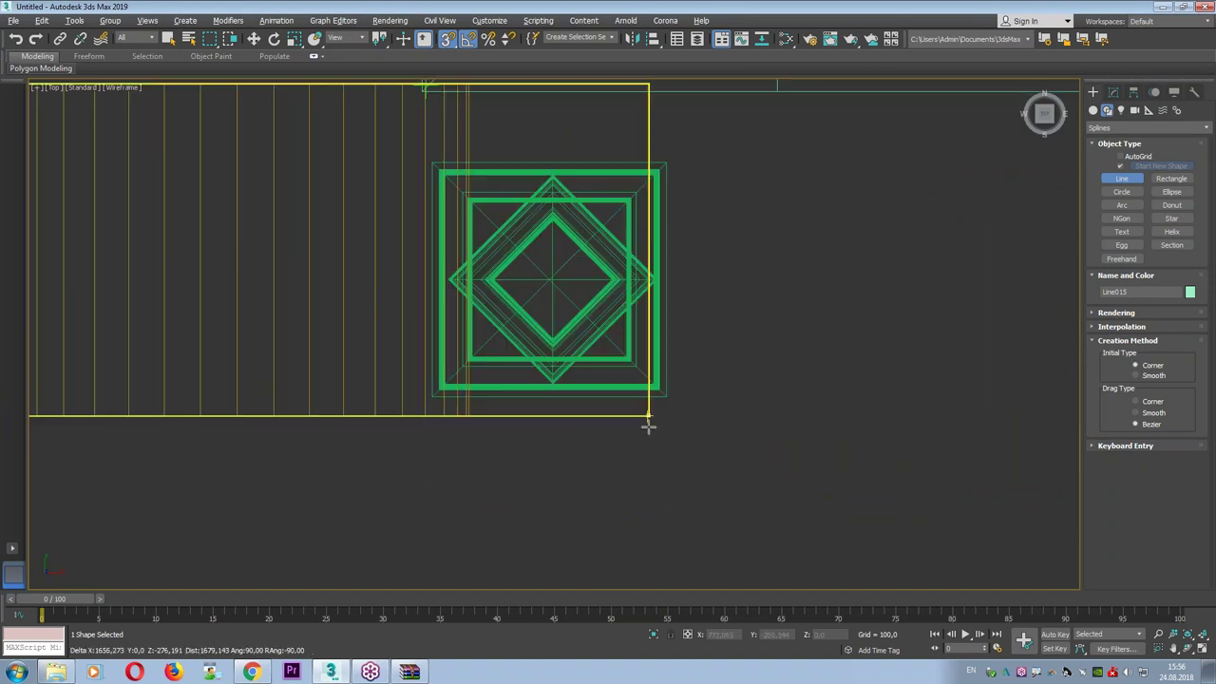
{"action": "middle_click_drag", "start_coordinate": [648, 86], "coordinate": [647, 224]}
{"action": "left_click", "coordinate": [645, 228]}
{"action": "scroll", "coordinate": [653, 226], "scroll_direction": "up", "scroll_amount": 2}
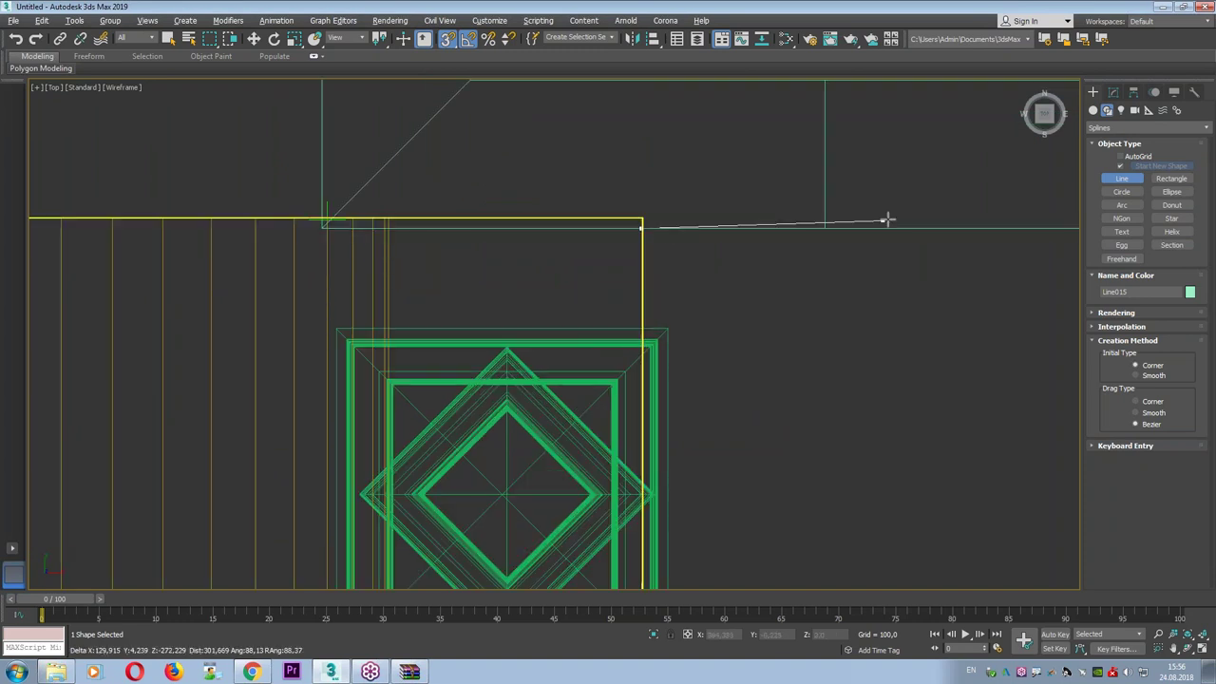
{"action": "scroll", "coordinate": [885, 219], "scroll_direction": "down", "scroll_amount": 5}
{"action": "scroll", "coordinate": [856, 233], "scroll_direction": "down", "scroll_amount": 3}
{"action": "left_click", "coordinate": [860, 224]}
{"action": "right_click", "coordinate": [917, 239]}
{"action": "key", "text": "alt+w"}
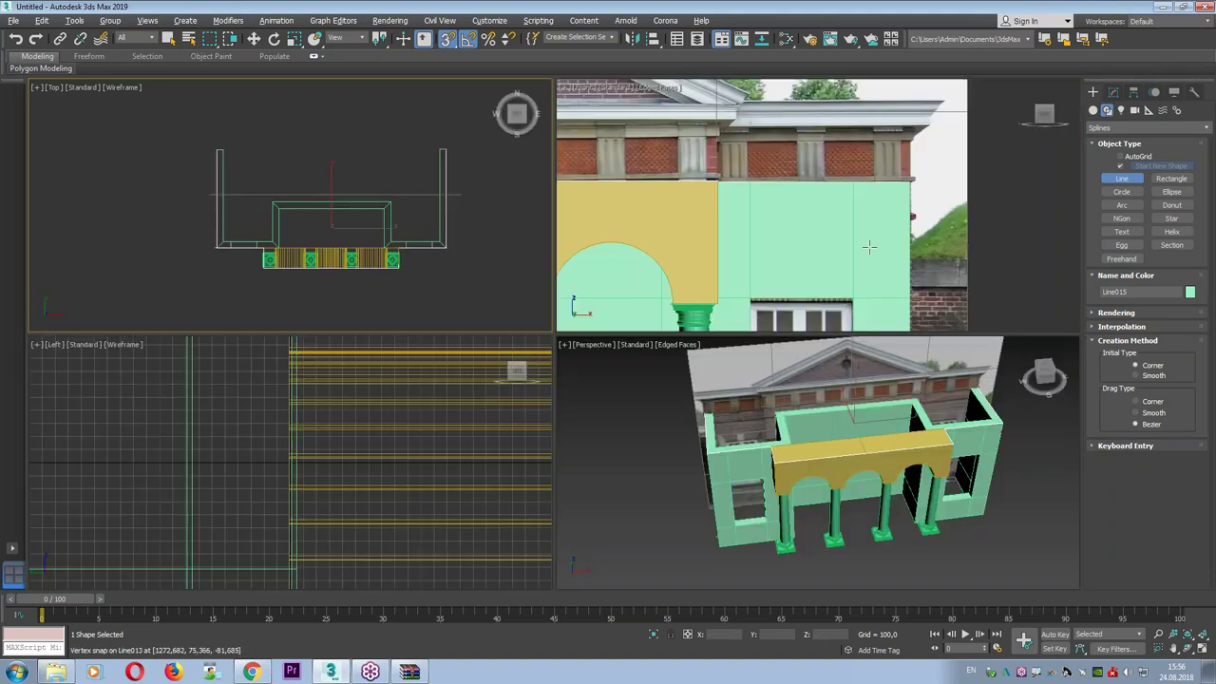
Shift-move the outline upward in the Perspective view to start a copy.
{"action": "key", "text": "alt+w"}
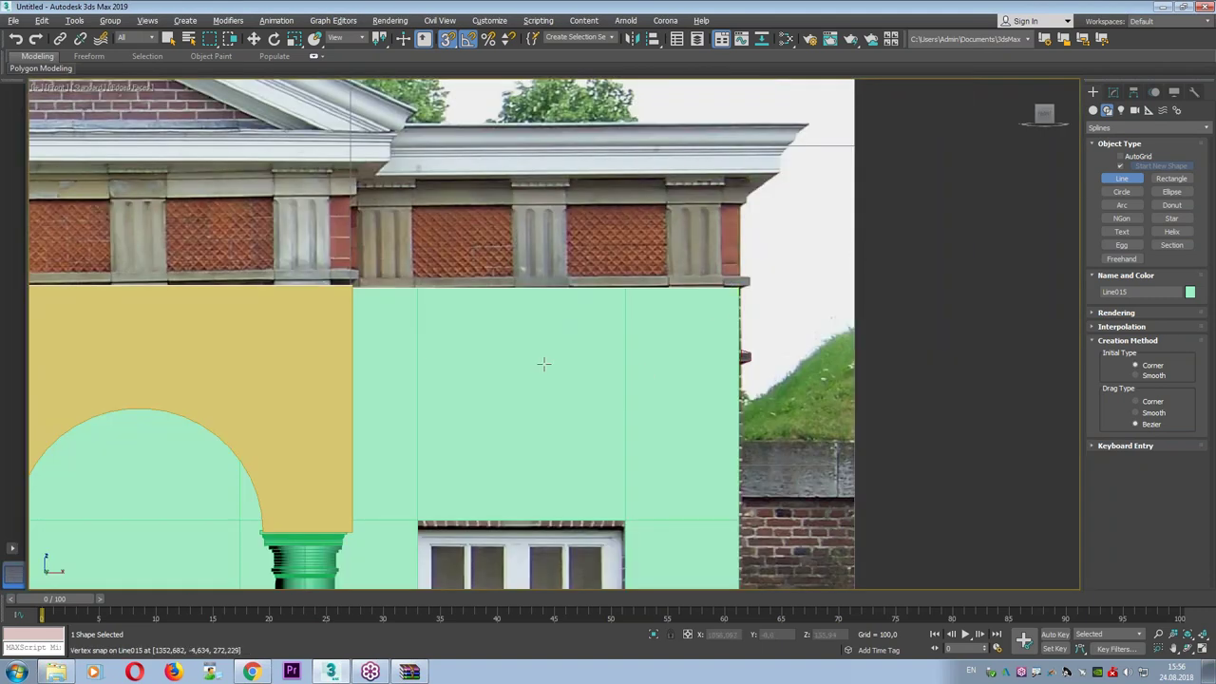
{"action": "key", "text": "w"}
{"action": "scroll", "coordinate": [651, 265], "scroll_direction": "down", "scroll_amount": 3}
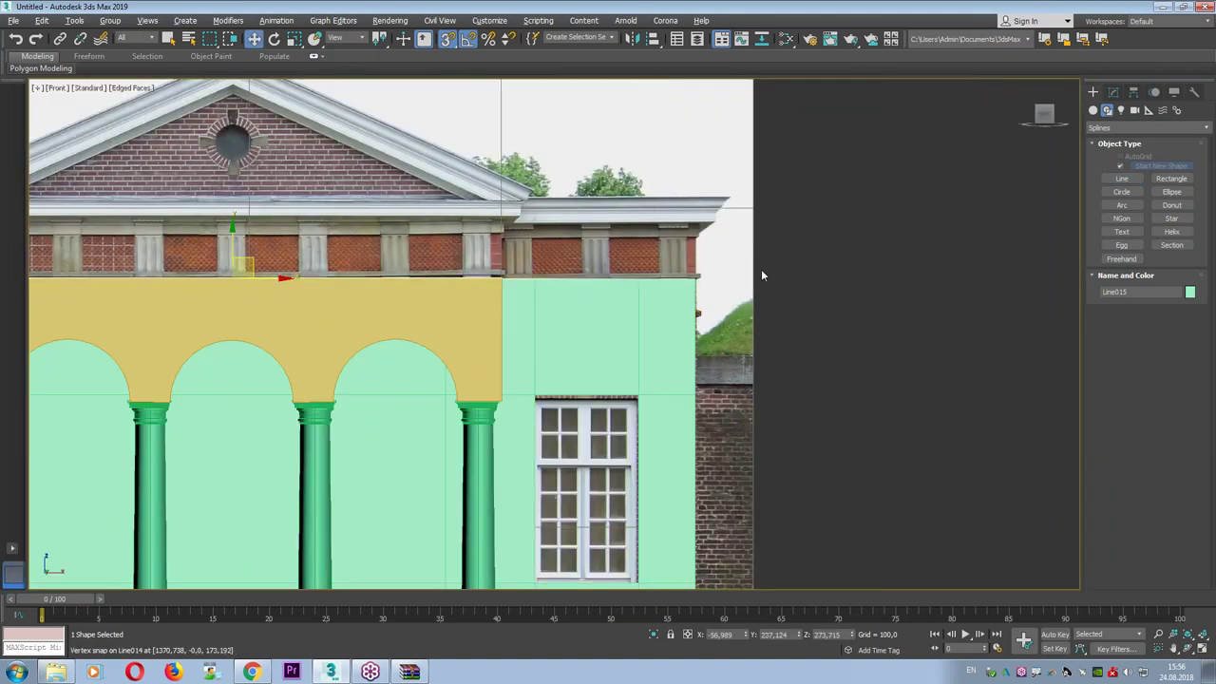
{"action": "key", "text": "alt+w"}
{"action": "middle_click", "coordinate": [760, 475]}
{"action": "key", "text": "alt+w"}
{"action": "middle_click_drag", "start_coordinate": [665, 247], "coordinate": [637, 216], "text": "alt"}
{"action": "left_click_drag", "start_coordinate": [637, 217], "coordinate": [662, 176], "text": "shift"}
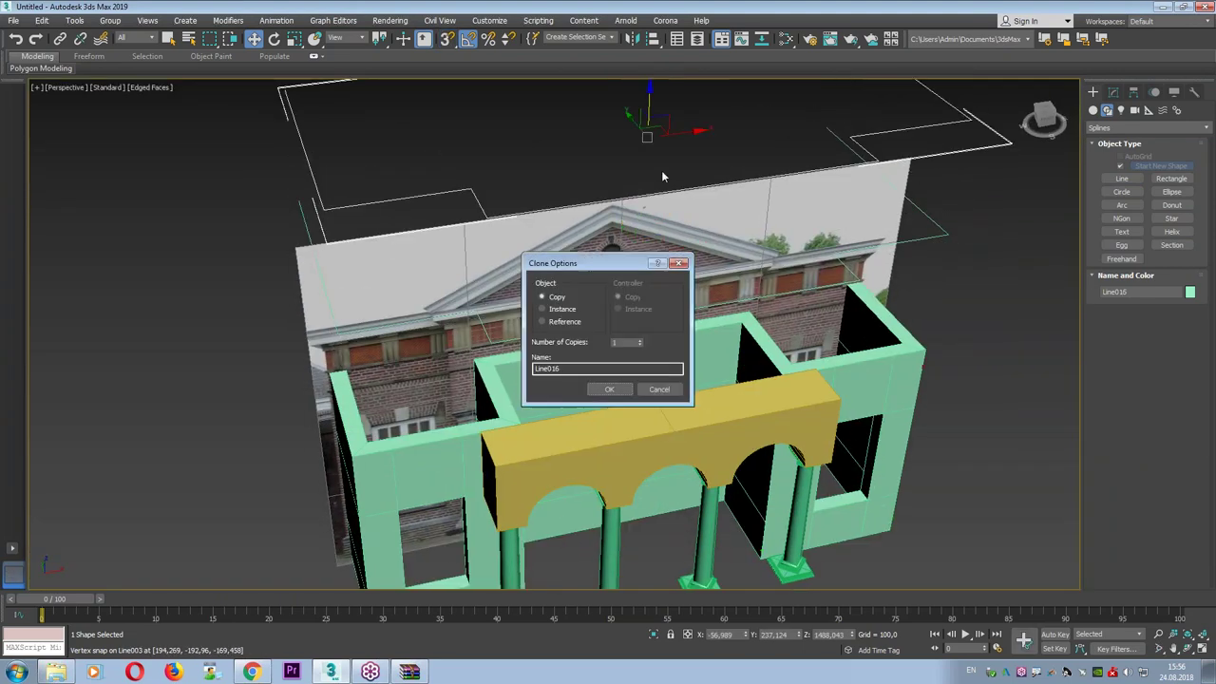
Confirm the copy of the outline and add a Sweep modifier to it.
{"action": "left_click", "coordinate": [606, 388]}
{"action": "middle_click_drag", "start_coordinate": [919, 241], "coordinate": [829, 254], "text": "alt"}
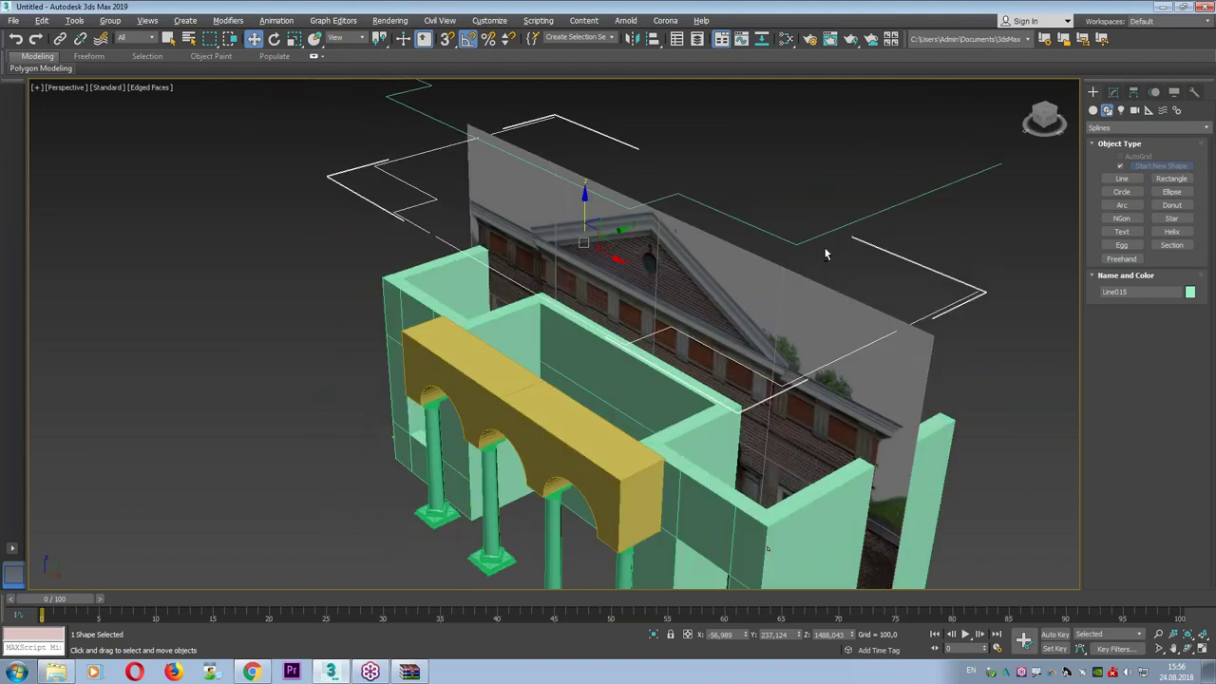
{"action": "left_click", "coordinate": [1113, 91]}
{"action": "left_click", "coordinate": [1134, 132]}
{"action": "scroll", "coordinate": [1145, 333], "scroll_direction": "down", "scroll_amount": 5}
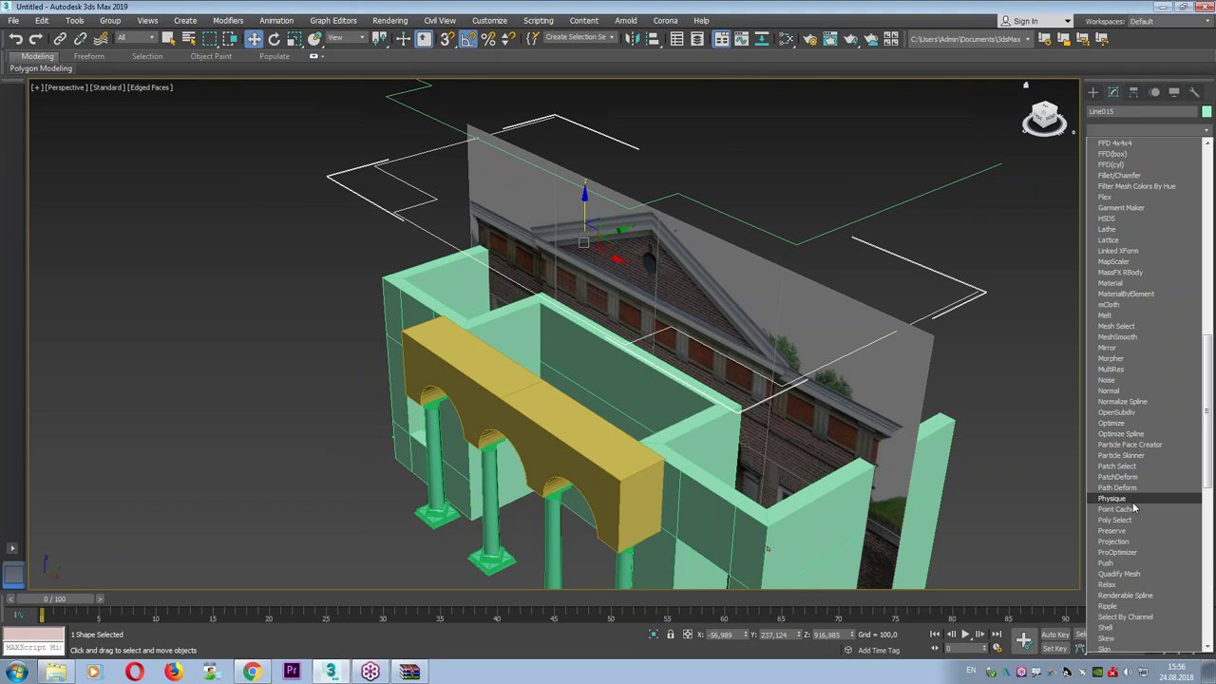
{"action": "scroll", "coordinate": [1129, 600], "scroll_direction": "down", "scroll_amount": 3}
{"action": "scroll", "coordinate": [1129, 613], "scroll_direction": "down", "scroll_amount": 3}
{"action": "scroll", "coordinate": [1129, 622], "scroll_direction": "down", "scroll_amount": 2}
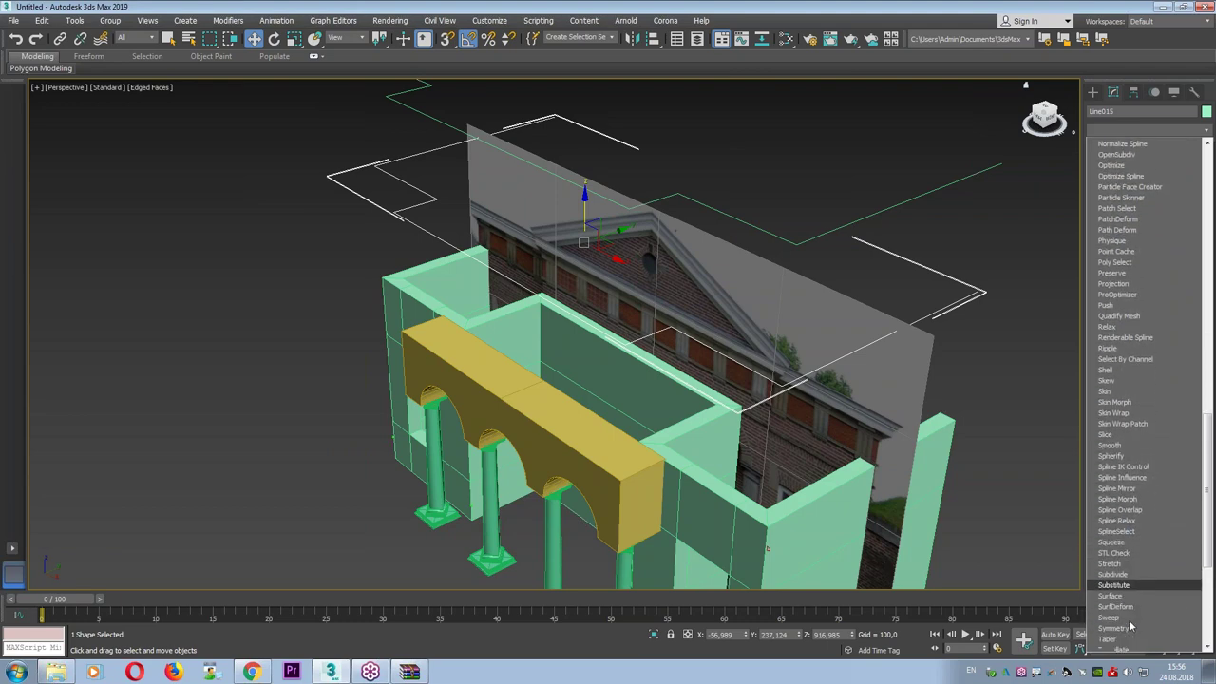
{"action": "left_click", "coordinate": [1110, 618]}
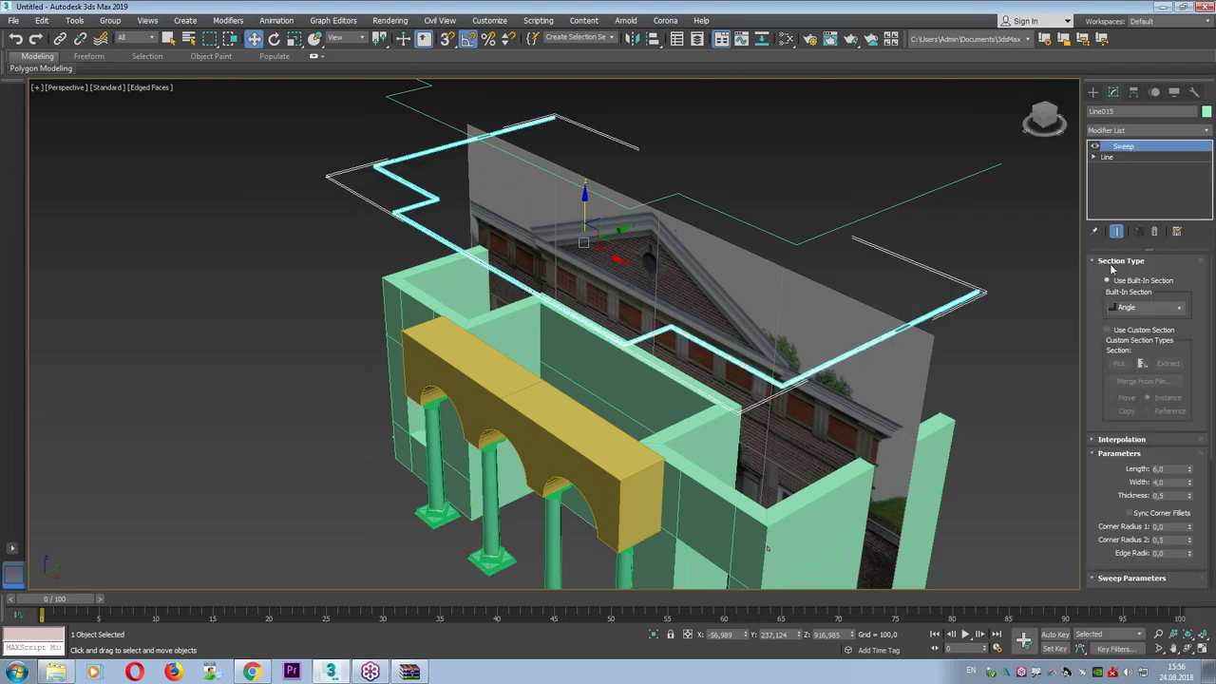
Enable Use Custom Section and pick Line014 as the sweep cross-section.
{"action": "left_click", "coordinate": [1108, 330]}
{"action": "middle_click_drag", "start_coordinate": [855, 332], "coordinate": [899, 312], "text": "alt"}
{"action": "left_click", "coordinate": [804, 357]}
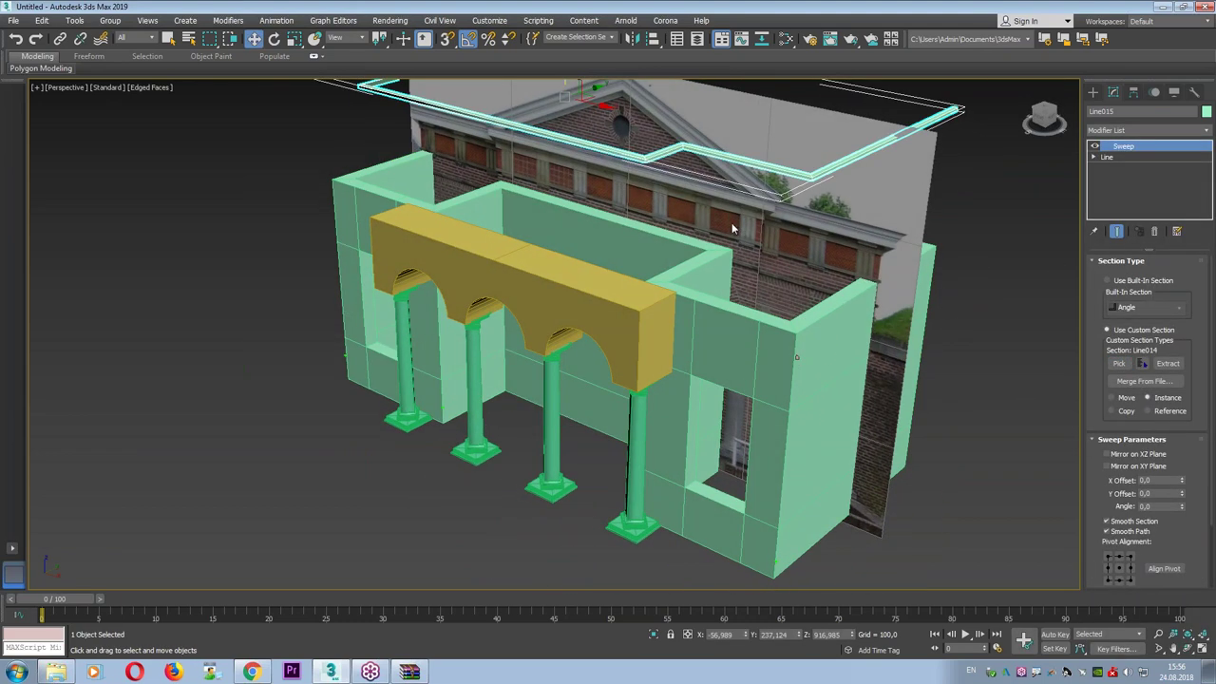
{"action": "middle_click_drag", "start_coordinate": [577, 137], "coordinate": [571, 347], "text": "alt"}
{"action": "key", "text": "alt+w"}
{"action": "key", "text": "alt+w"}
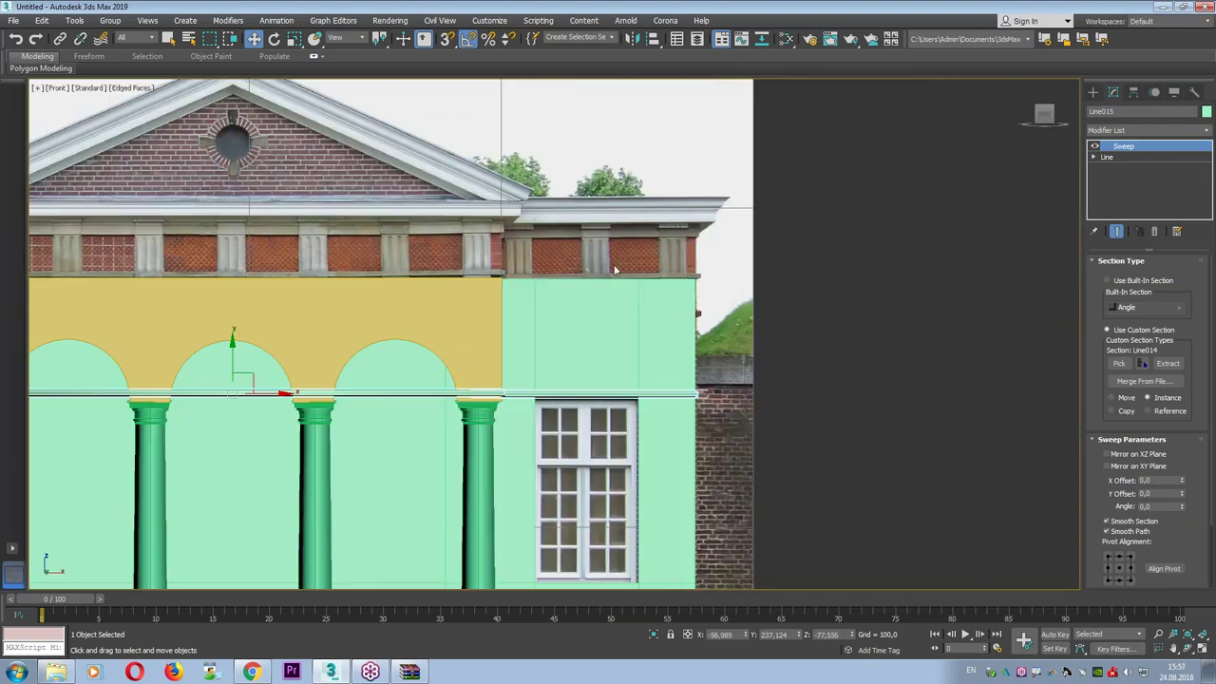
Raise the moulding onto the arcade's upper band and set Pivot Alignment to middle-left.
{"action": "left_click_drag", "start_coordinate": [233, 353], "coordinate": [247, 281]}
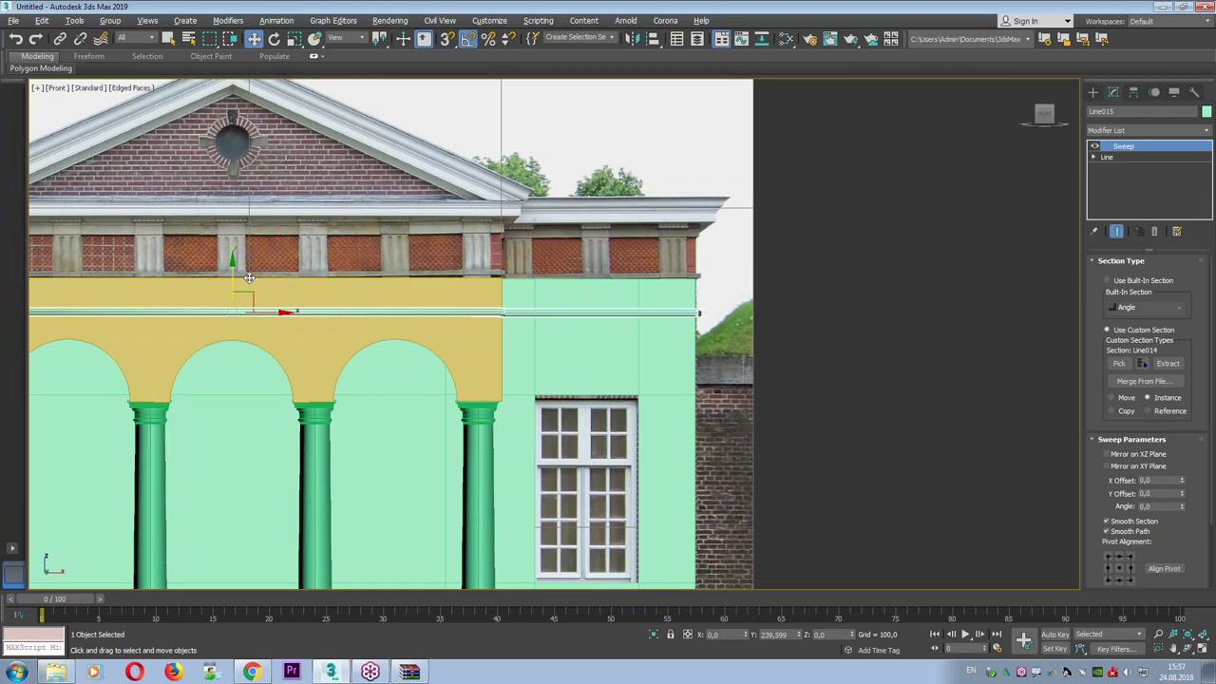
{"action": "scroll", "coordinate": [712, 319], "scroll_direction": "up", "scroll_amount": 8}
{"action": "scroll", "coordinate": [654, 283], "scroll_direction": "up", "scroll_amount": 3}
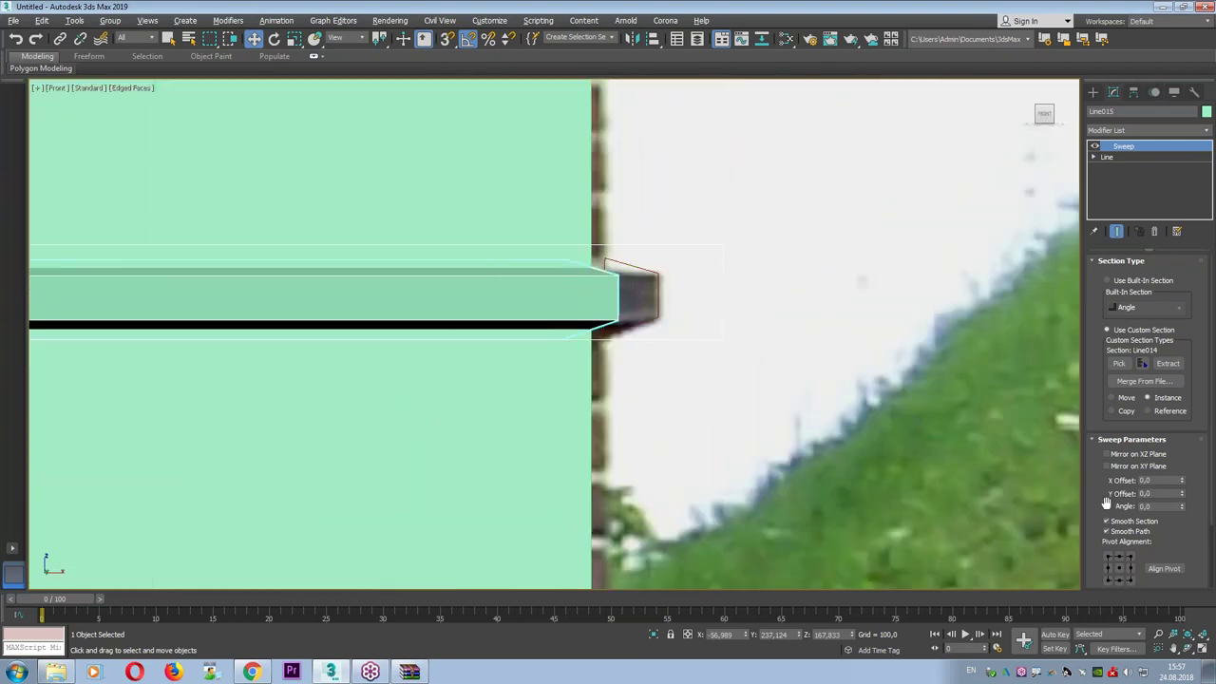
{"action": "scroll", "coordinate": [1107, 504], "scroll_direction": "down", "scroll_amount": 3}
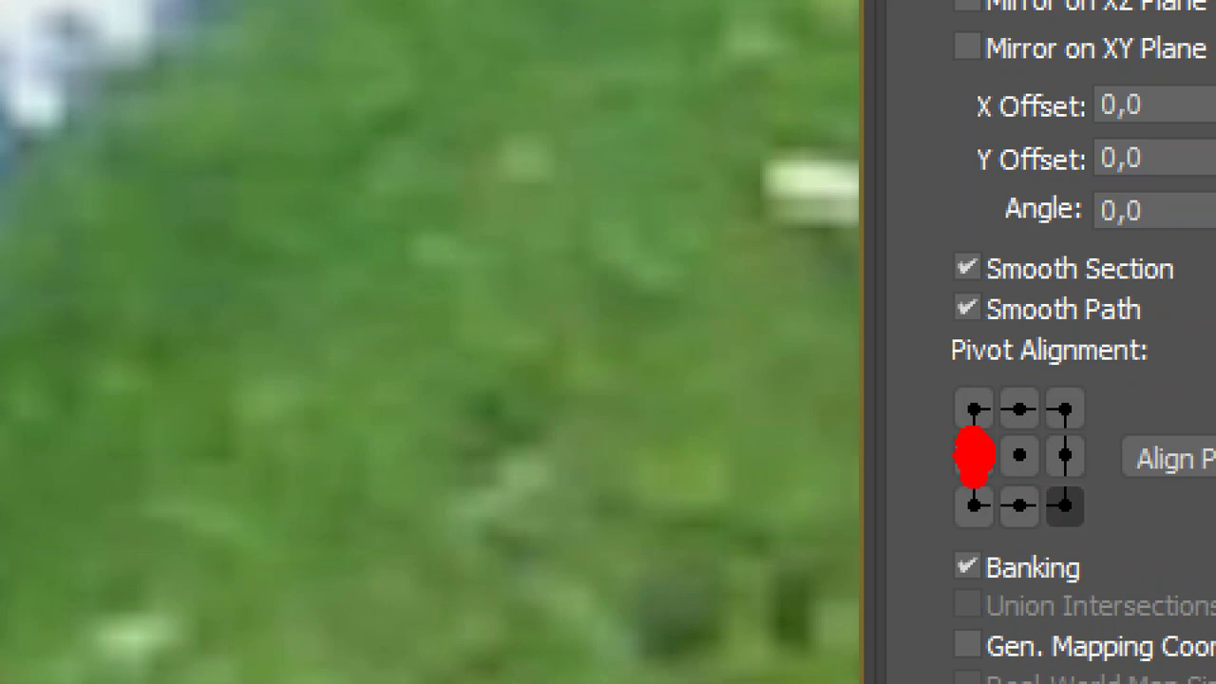
{"action": "left_click", "coordinate": [1104, 490]}
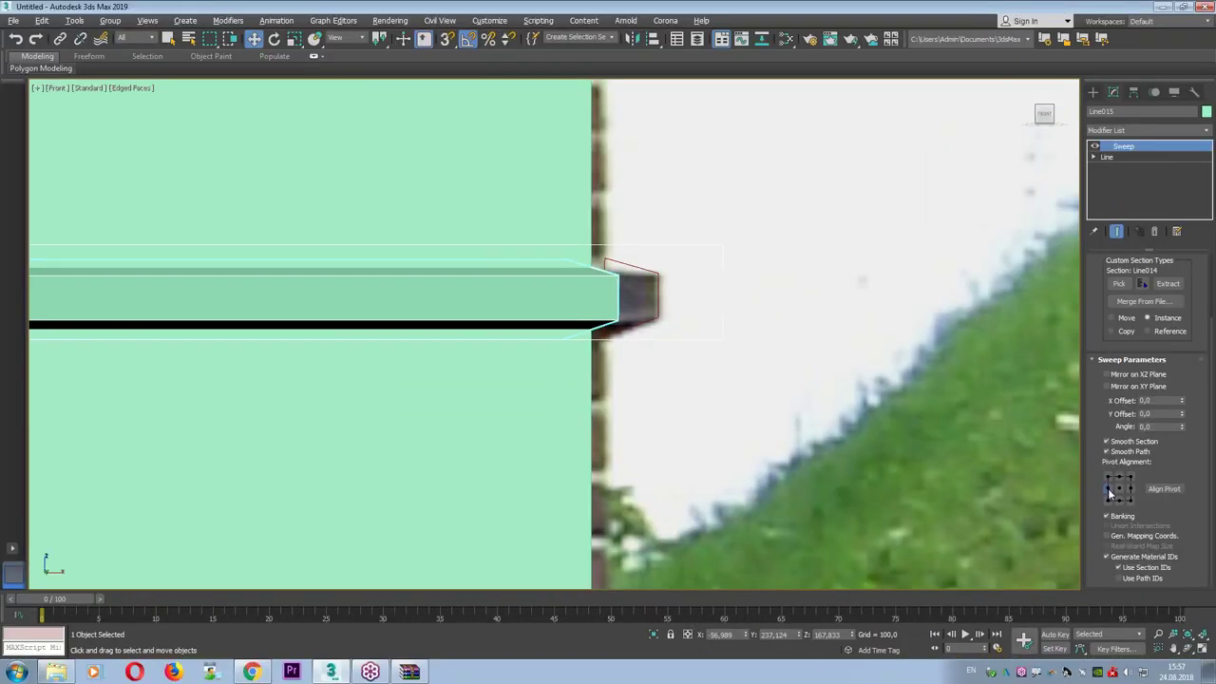
{"action": "left_click", "coordinate": [1108, 490]}
{"action": "left_click", "coordinate": [747, 386]}
{"action": "key", "text": "alt+w"}
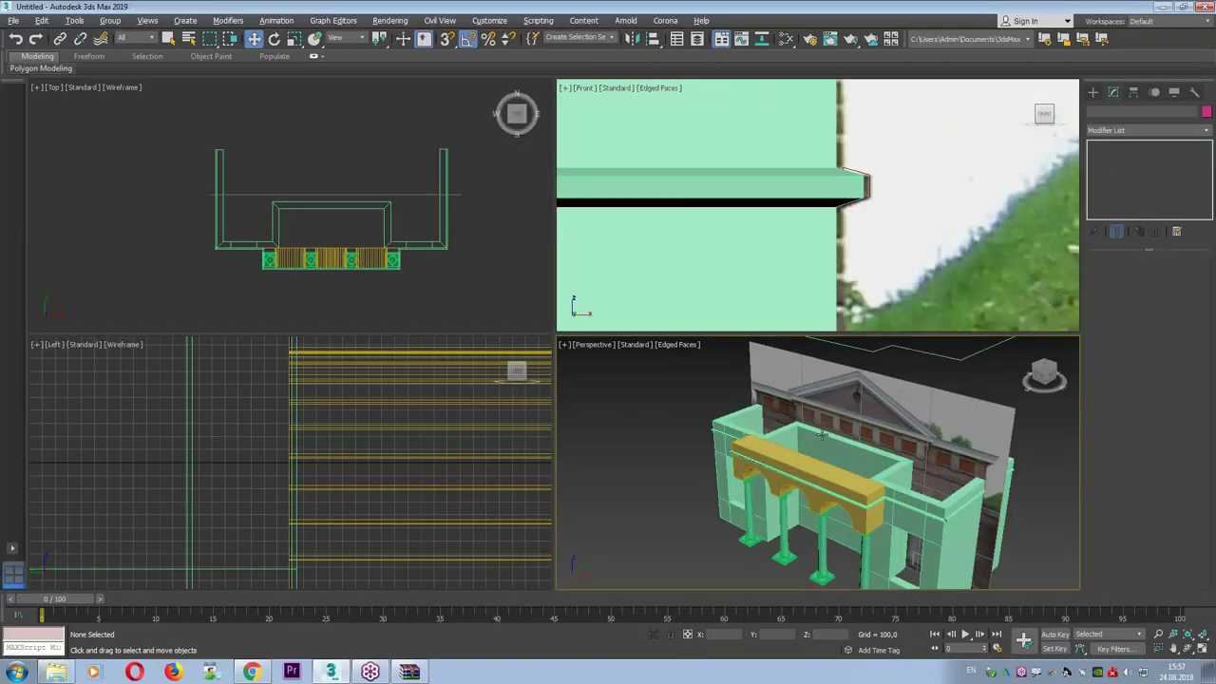
{"action": "left_click", "coordinate": [738, 365]}
{"action": "key", "text": "alt+w"}
{"action": "mouse_move", "coordinate": [738, 364]}
{"action": "middle_mouse_down", "text": "alt"}
{"action": "mouse_move", "coordinate": [828, 348]}
{"action": "mouse_move", "coordinate": [883, 403]}
{"action": "middle_mouse_up", "text": "alt"}
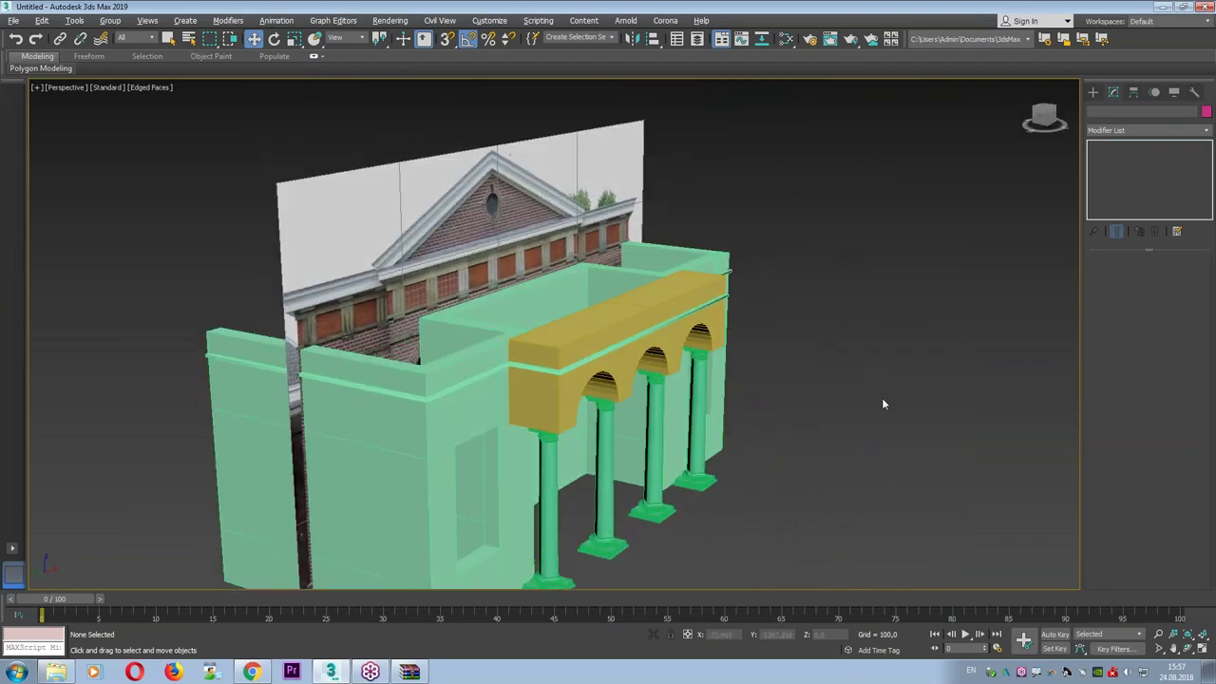
Select all objects and set their object colour to blue.
{"action": "key", "text": "ctrl+a"}
{"action": "left_click", "coordinate": [1207, 111]}
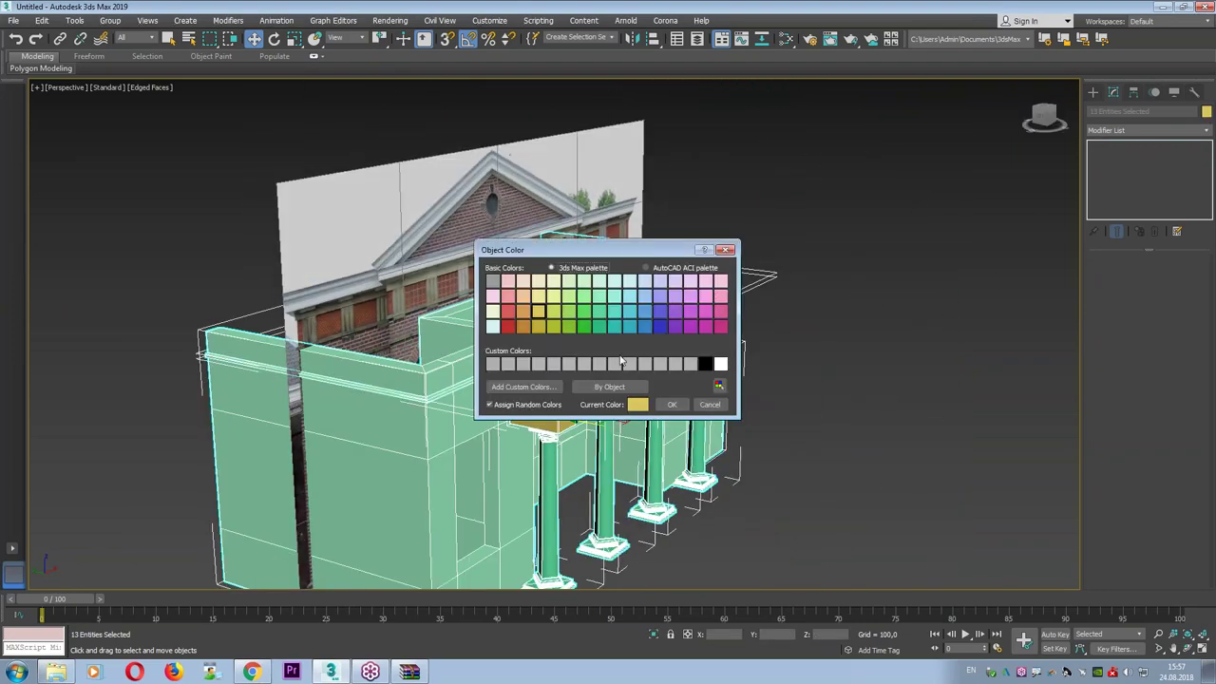
{"action": "left_click", "coordinate": [676, 407]}
{"action": "left_click", "coordinate": [845, 377]}
{"action": "mouse_move", "coordinate": [846, 377]}
{"action": "middle_mouse_down", "text": "alt"}
{"action": "mouse_move", "coordinate": [684, 377]}
{"action": "mouse_move", "coordinate": [800, 378]}
{"action": "middle_mouse_up", "text": "alt"}
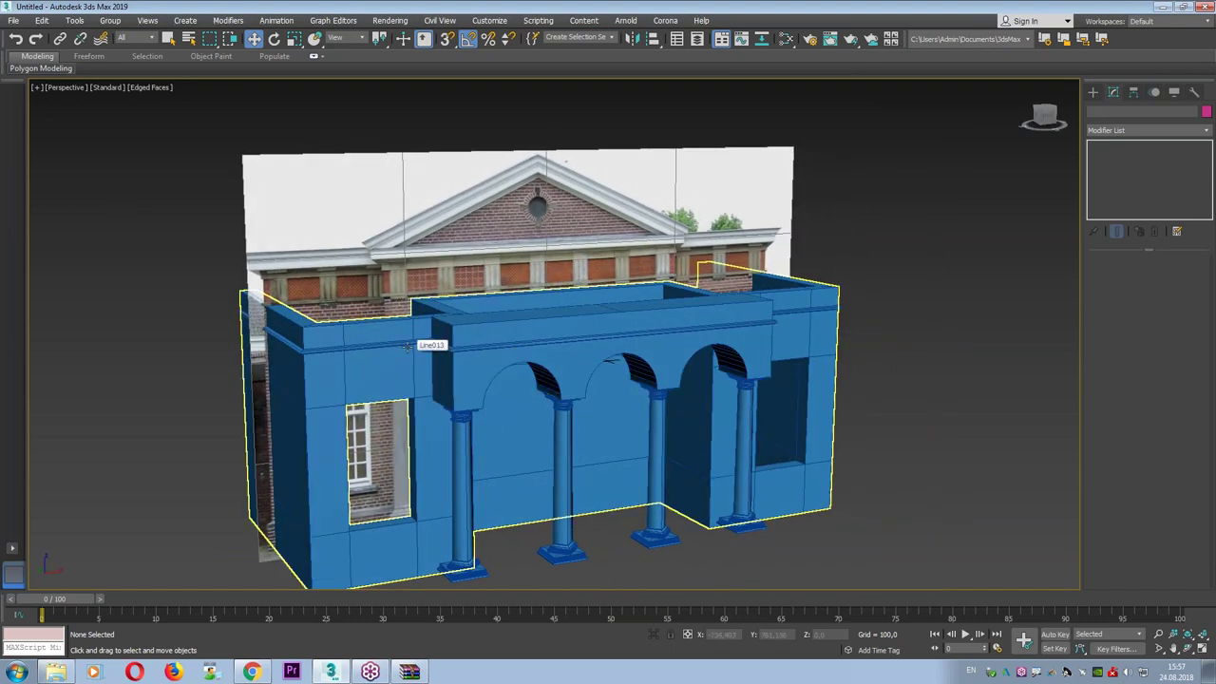
Pan the maximized Front view up to the roof cornice in the photo.
{"action": "key", "text": "alt+w"}
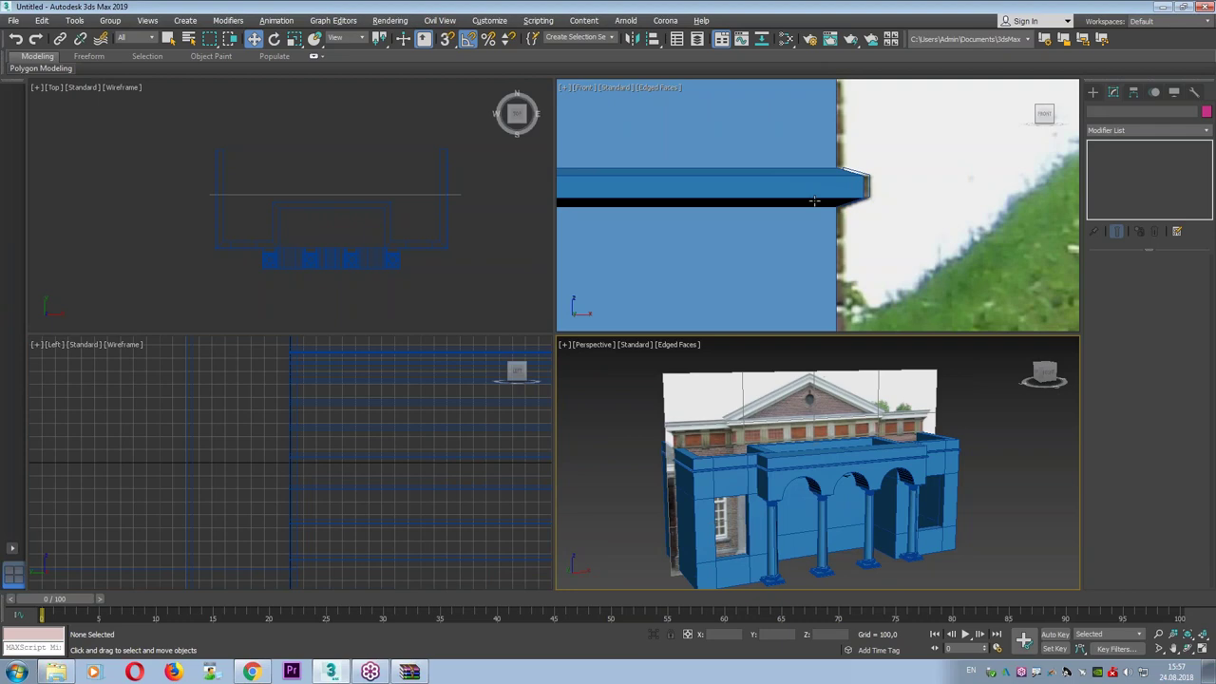
{"action": "middle_click", "coordinate": [882, 318]}
{"action": "key", "text": "alt+w"}
{"action": "scroll", "coordinate": [882, 317], "scroll_direction": "down", "scroll_amount": 2}
{"action": "mouse_move", "coordinate": [884, 204]}
{"action": "middle_mouse_down"}
{"action": "mouse_move", "coordinate": [852, 350]}
{"action": "mouse_move", "coordinate": [819, 420]}
{"action": "middle_mouse_up"}
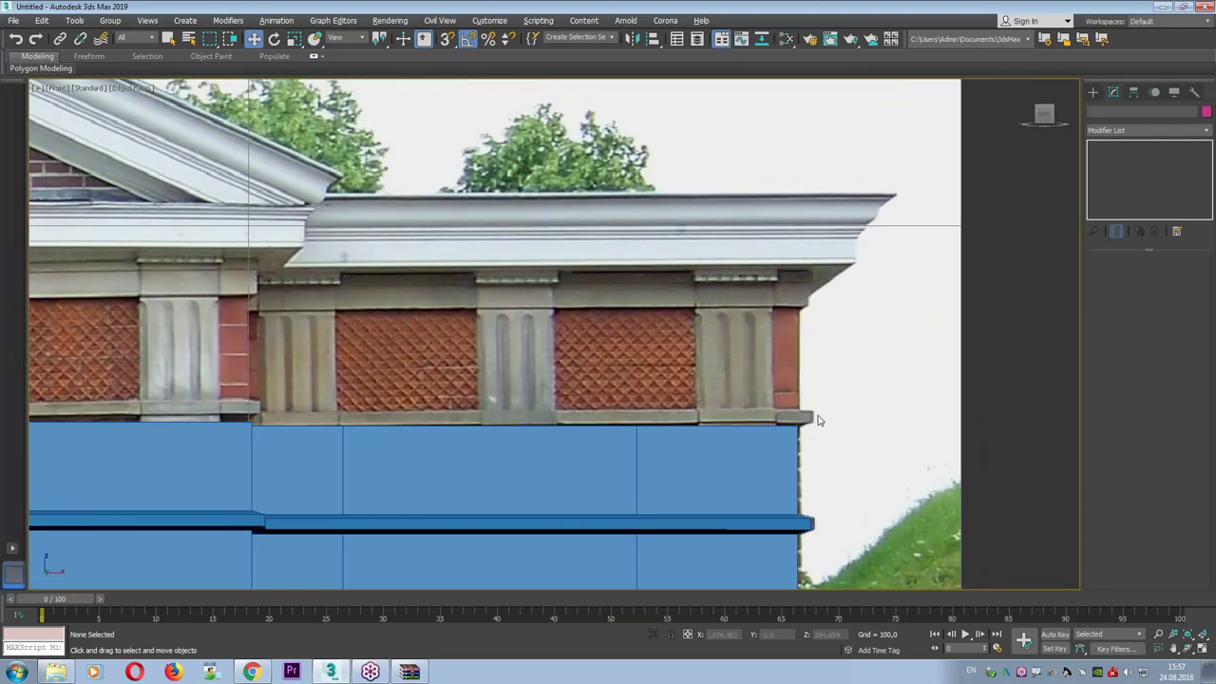
{"action": "left_click_drag", "start_coordinate": [802, 378], "coordinate": [807, 314]}
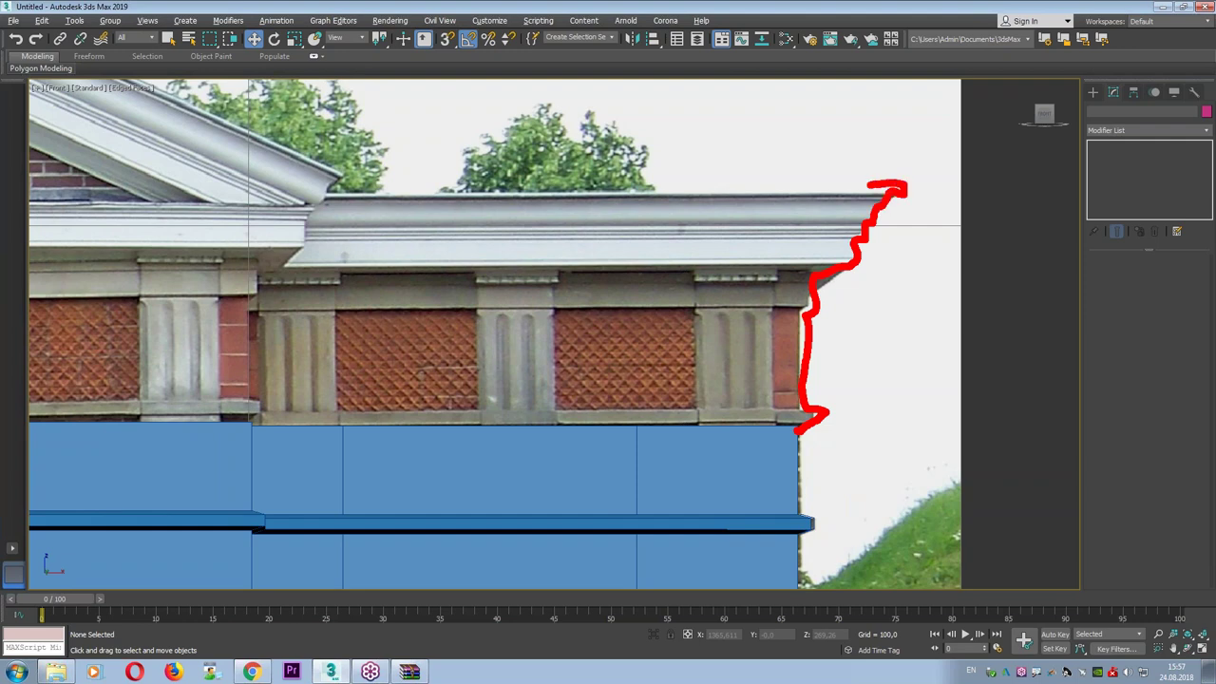
{"action": "left_click_drag", "start_coordinate": [898, 184], "coordinate": [638, 186]}
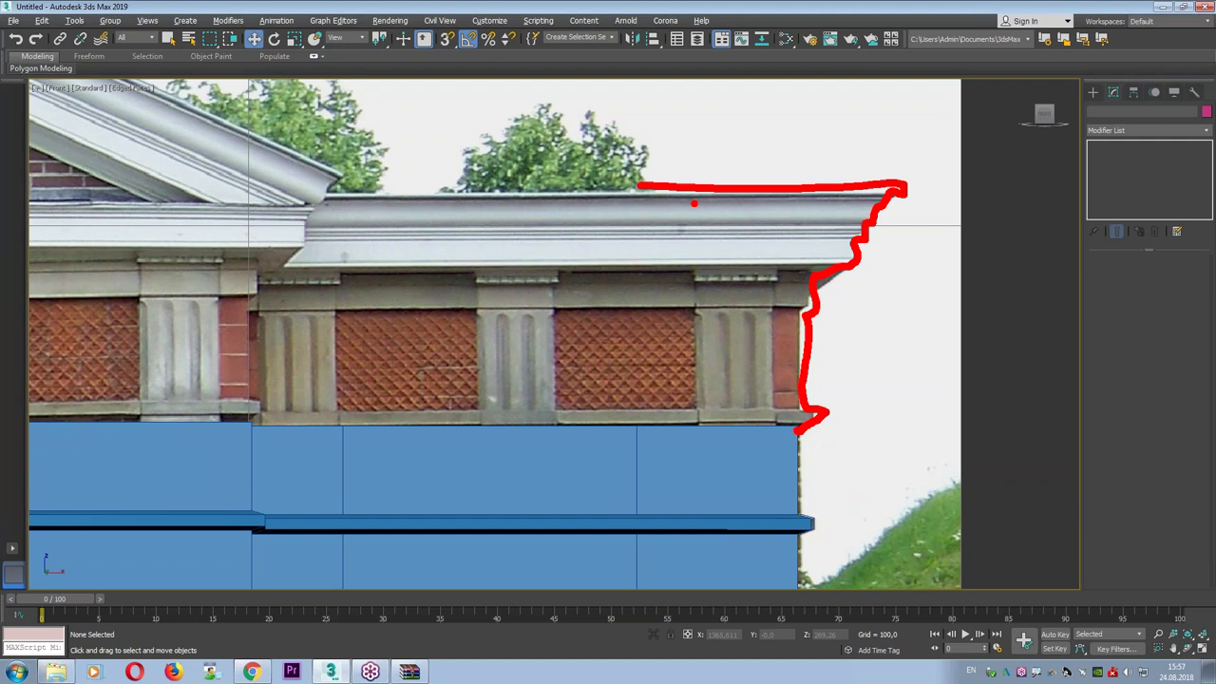
{"action": "key", "text": "Escape"}
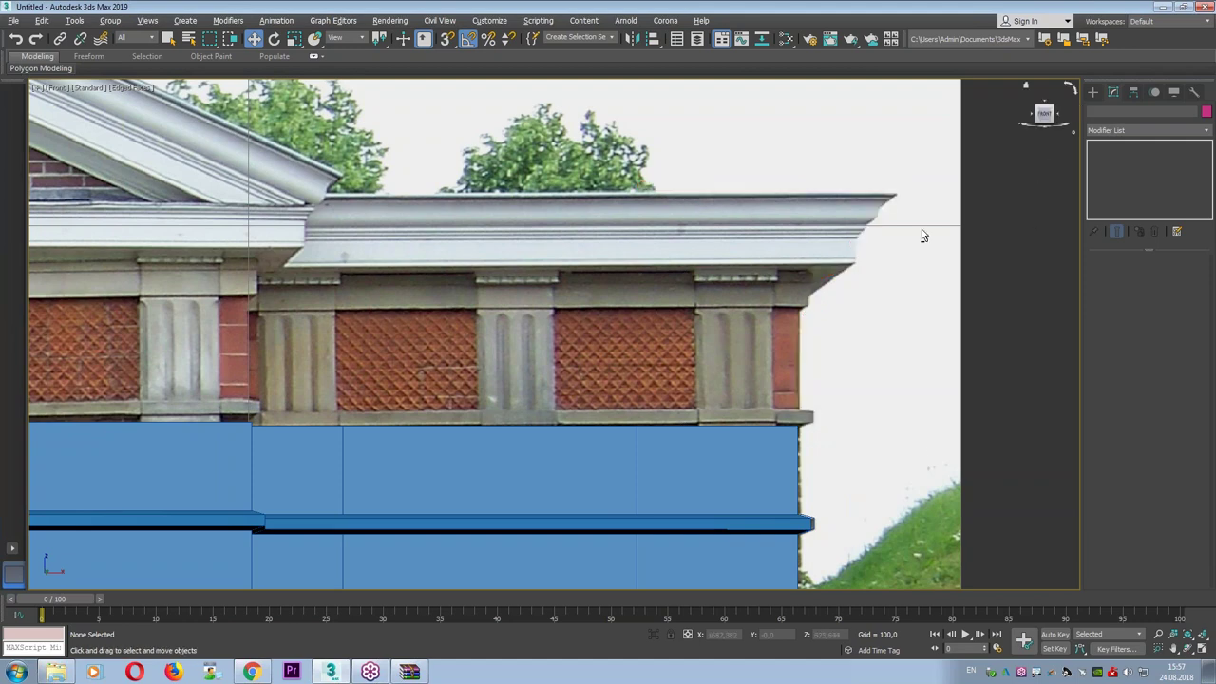
Select the U-shaped roof outline line (Line016) in the Top view.
{"action": "key", "text": "alt+w"}
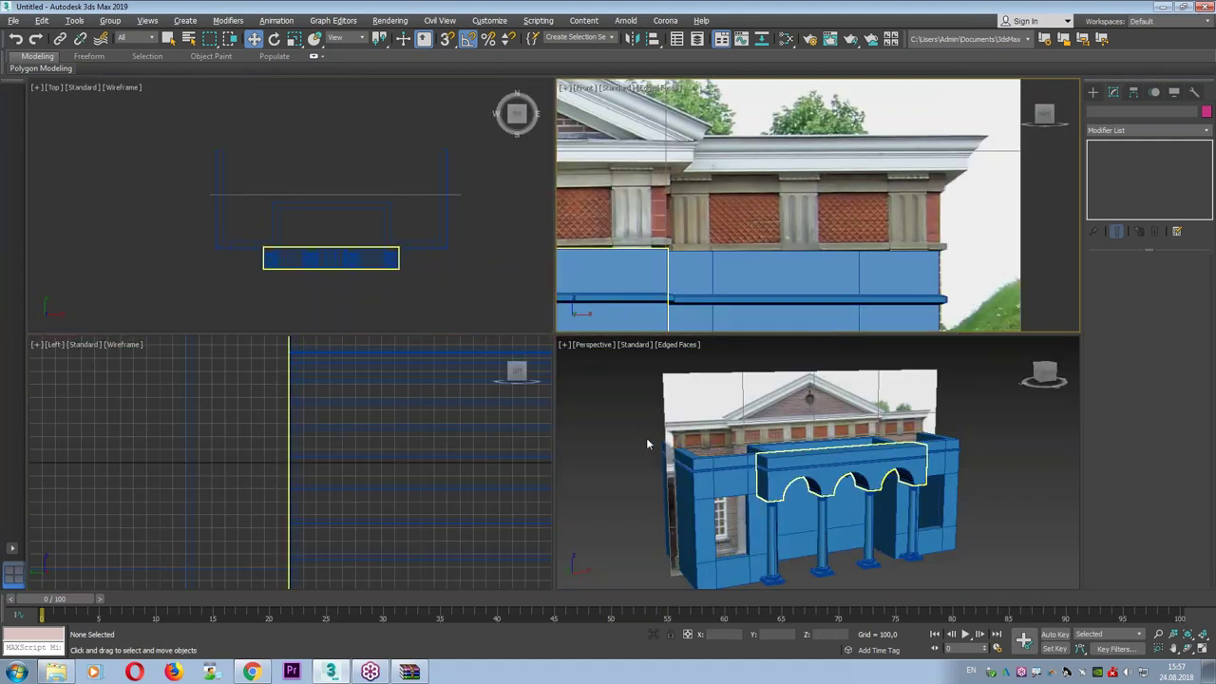
{"action": "left_click", "coordinate": [671, 448]}
{"action": "scroll", "coordinate": [670, 449], "scroll_direction": "up", "scroll_amount": 5}
{"action": "left_click", "coordinate": [703, 408]}
{"action": "left_click", "coordinate": [957, 91]}
{"action": "key", "text": "alt+w"}
{"action": "key", "text": "alt+w"}
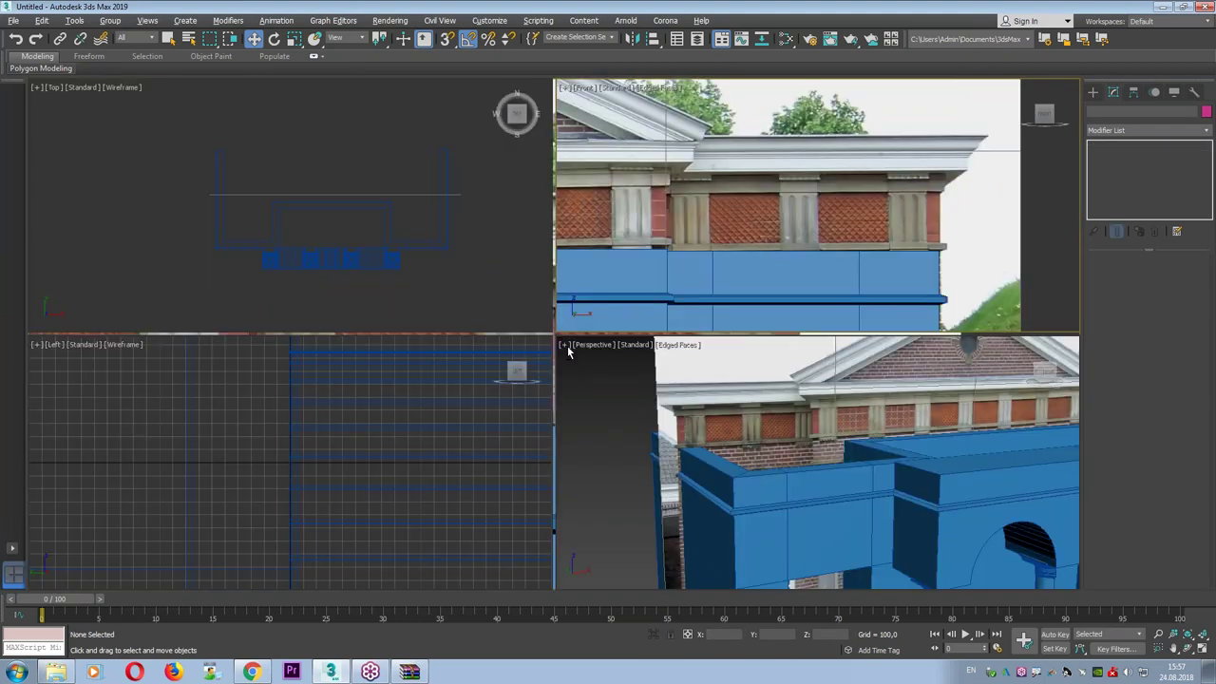
{"action": "scroll", "coordinate": [742, 245], "scroll_direction": "down", "scroll_amount": 5}
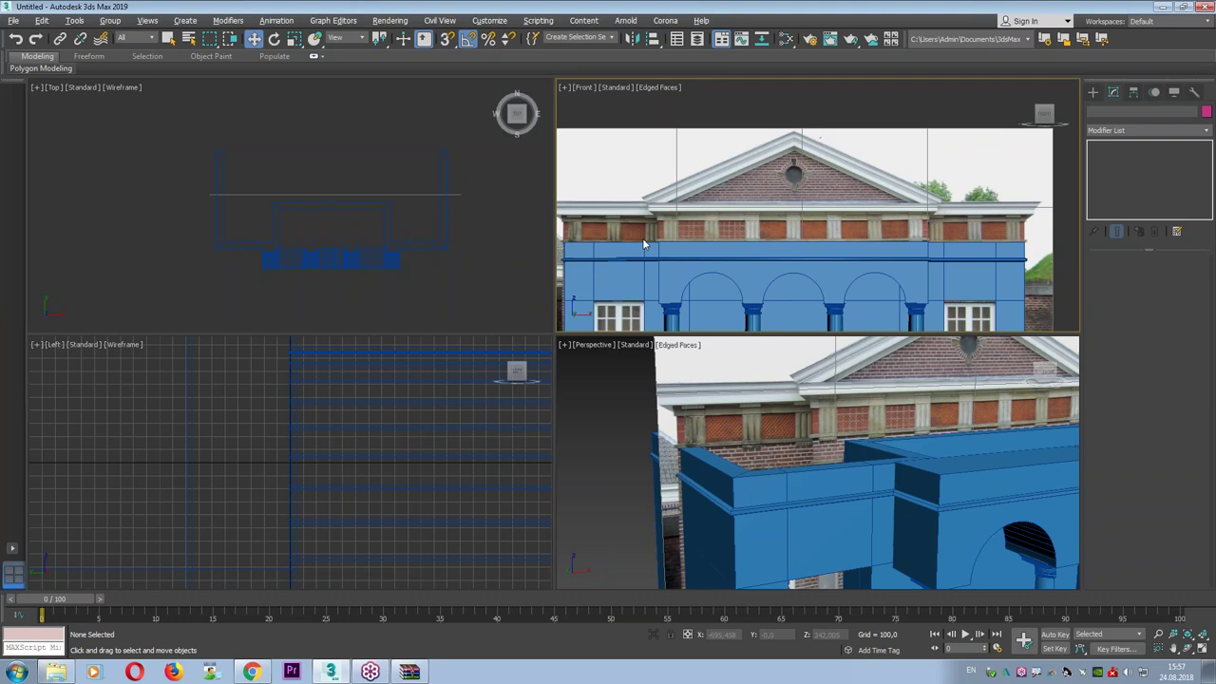
{"action": "left_click", "coordinate": [467, 224]}
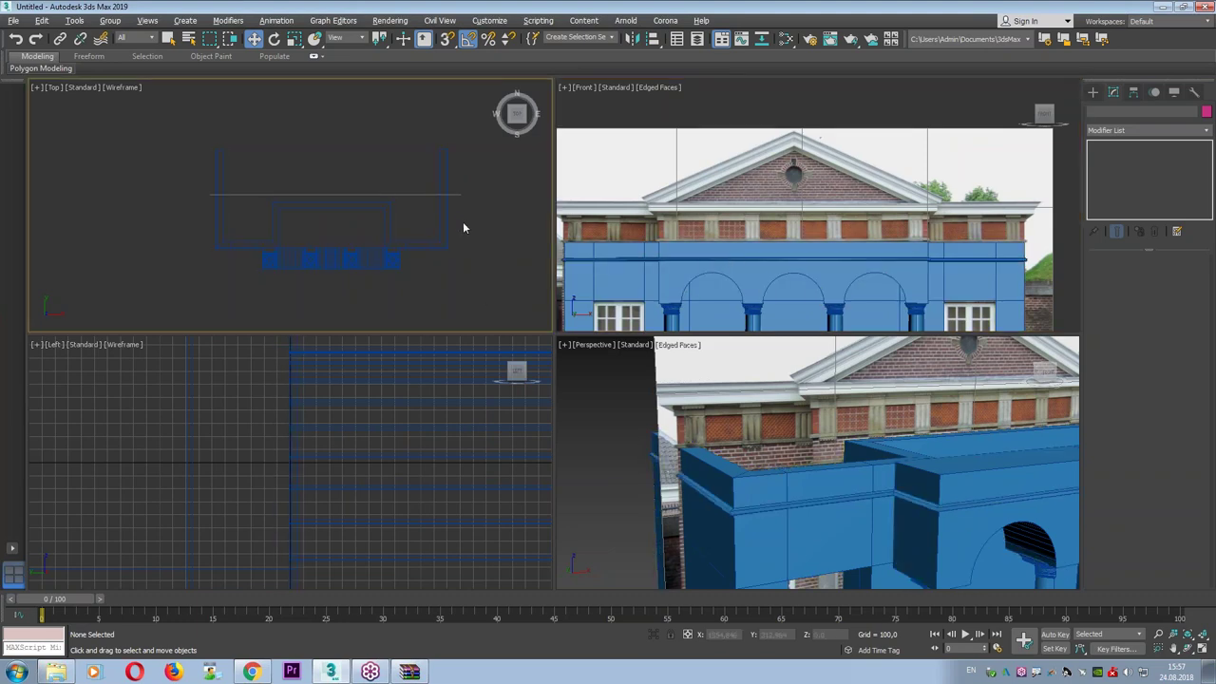
{"action": "left_click", "coordinate": [445, 224]}
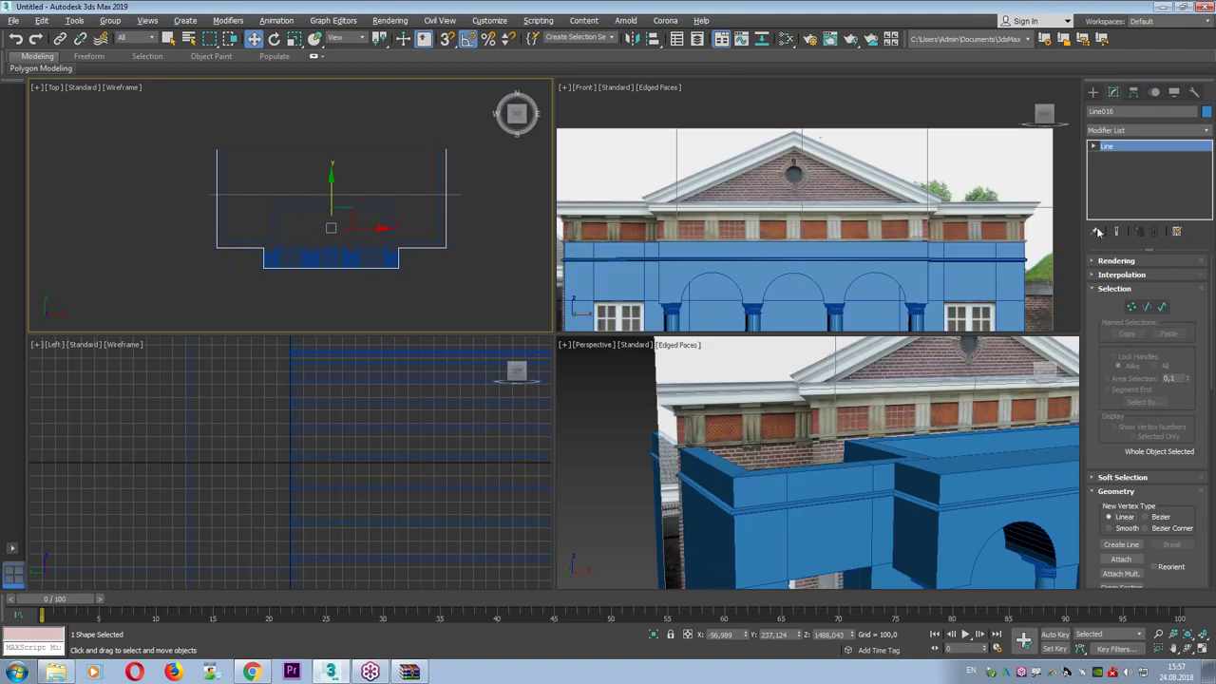
Toggle Connect at the roof outline's Vertex level, then return to Line level.
{"action": "left_click_drag", "start_coordinate": [1104, 464], "coordinate": [1118, 345]}
{"action": "left_click_drag", "start_coordinate": [1152, 524], "coordinate": [1149, 346]}
{"action": "scroll", "coordinate": [1149, 345], "scroll_direction": "up", "scroll_amount": 1}
{"action": "left_click", "coordinate": [1094, 146]}
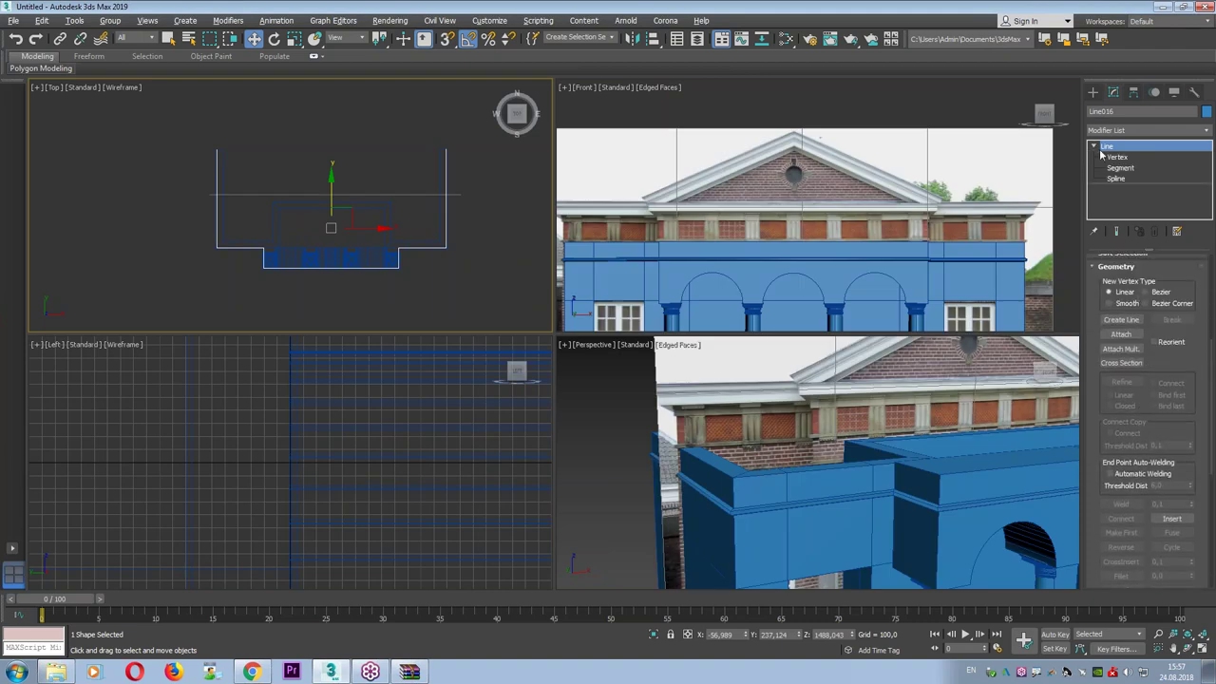
{"action": "left_click", "coordinate": [1118, 157]}
{"action": "left_click", "coordinate": [1121, 519]}
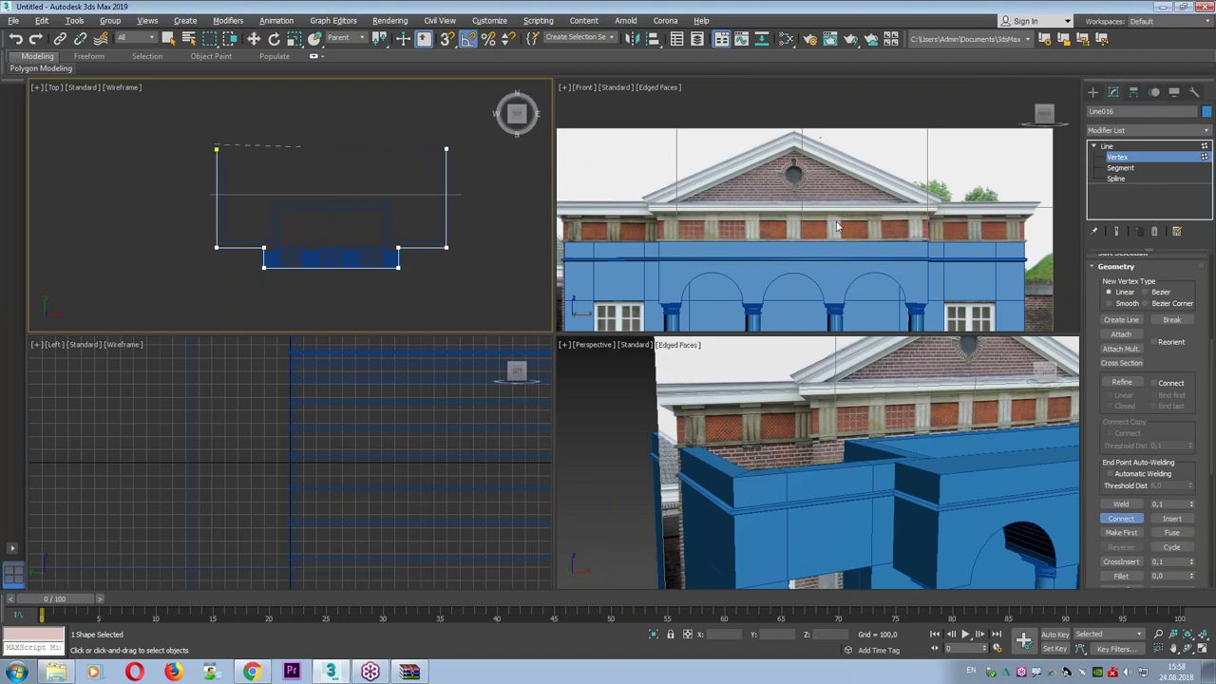
{"action": "left_click", "coordinate": [1118, 157]}
Maximize and zoom the Front view onto the photo's right-hand cornice.
{"action": "key", "text": "alt+w"}
{"action": "scroll", "coordinate": [769, 261], "scroll_direction": "up", "scroll_amount": 3}
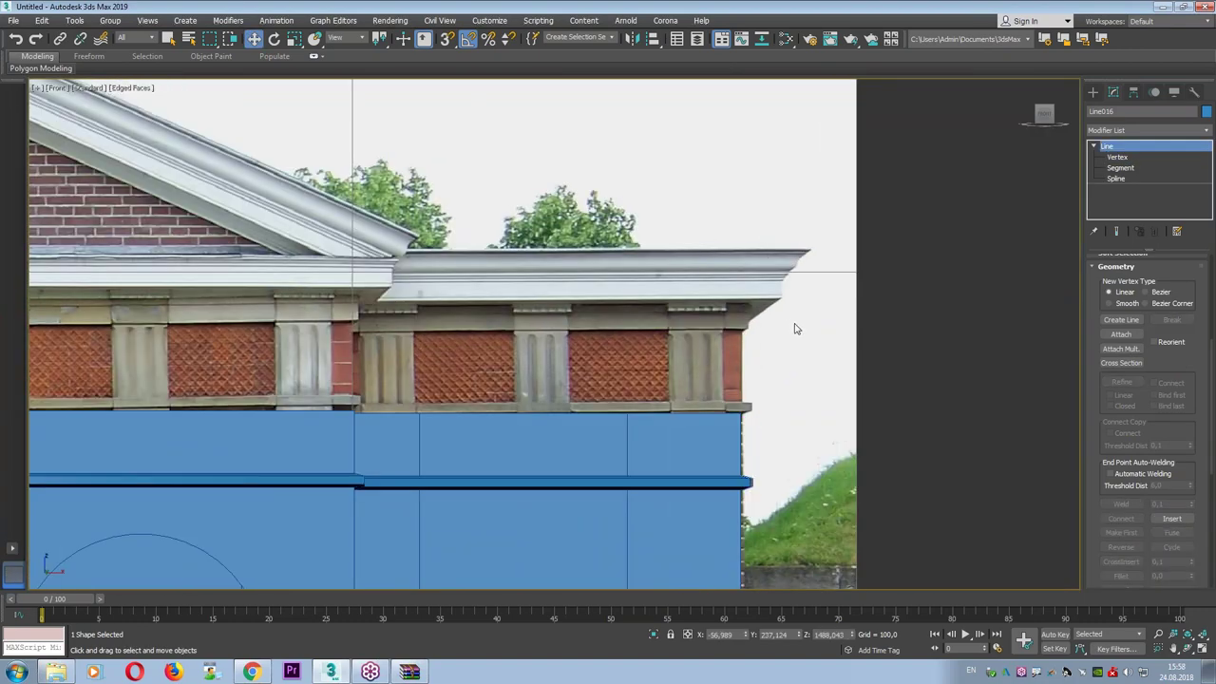
{"action": "scroll", "coordinate": [795, 326], "scroll_direction": "up", "scroll_amount": 3}
{"action": "left_click", "coordinate": [1093, 92]}
Start a Line at the cornice's top corner and trace points down its curve.
{"action": "left_click", "coordinate": [1123, 178]}
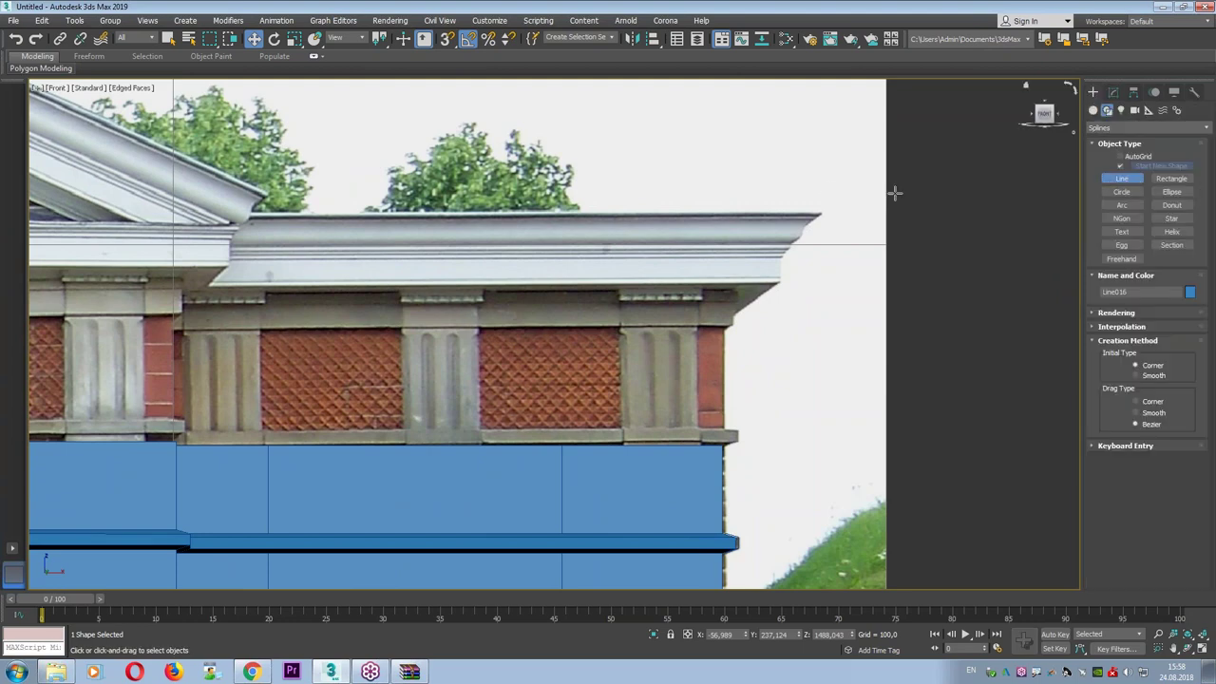
{"action": "scroll", "coordinate": [855, 209], "scroll_direction": "up", "scroll_amount": 4}
{"action": "scroll", "coordinate": [817, 246], "scroll_direction": "up", "scroll_amount": 3}
{"action": "left_click", "coordinate": [822, 255]}
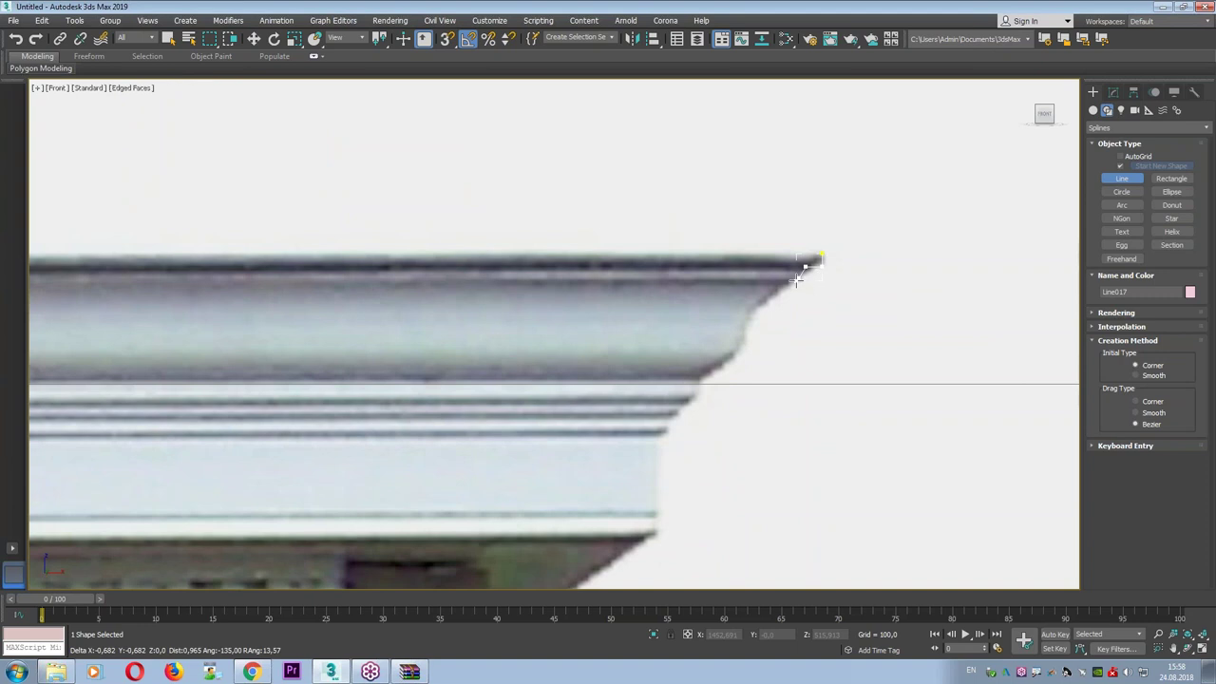
{"action": "left_click", "coordinate": [783, 286]}
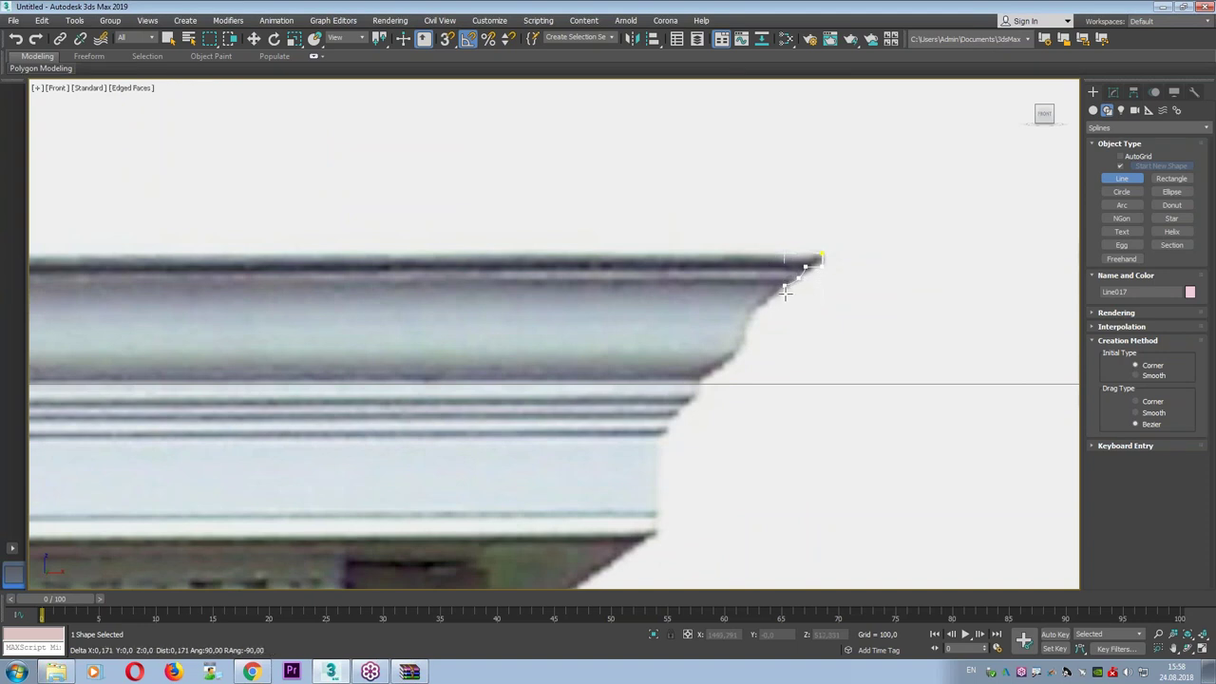
{"action": "left_click", "coordinate": [698, 386]}
{"action": "scroll", "coordinate": [671, 518], "scroll_direction": "down", "scroll_amount": 2}
{"action": "middle_click_drag", "start_coordinate": [671, 518], "coordinate": [784, 331]}
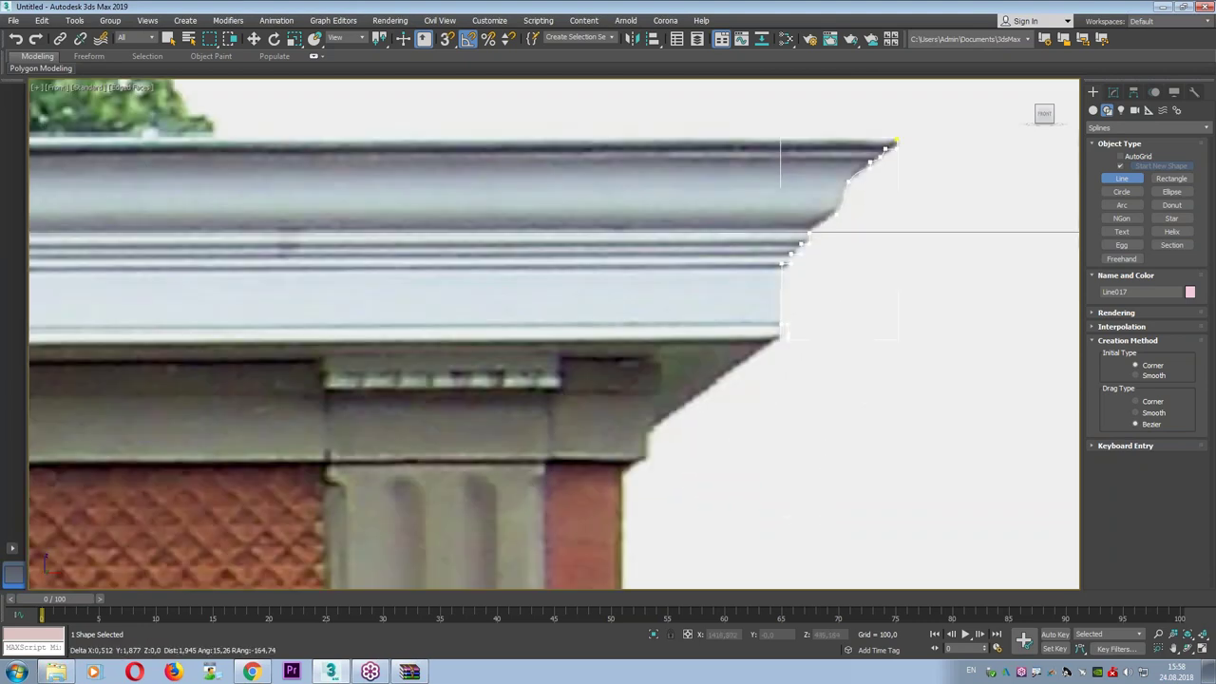
Continue the profile through the soffit to the ledge corners, finish Line017, and show Wireframe.
{"action": "left_click", "coordinate": [655, 336]}
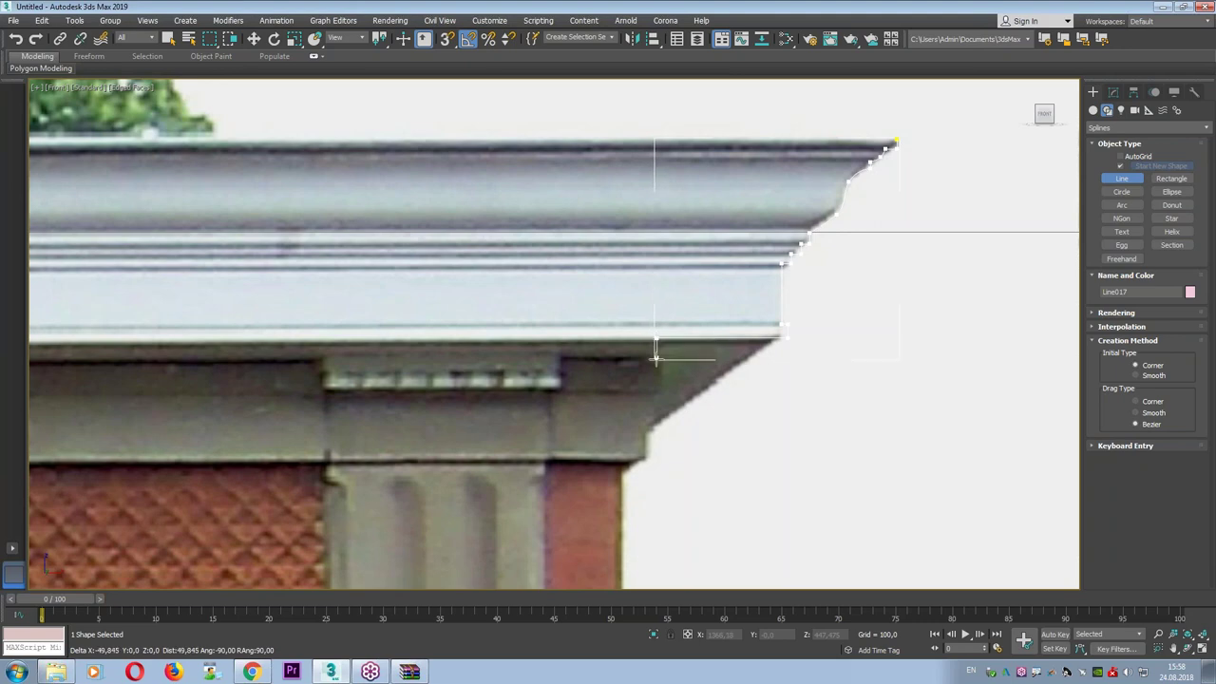
{"action": "left_click", "coordinate": [656, 389]}
{"action": "left_click", "coordinate": [642, 388]}
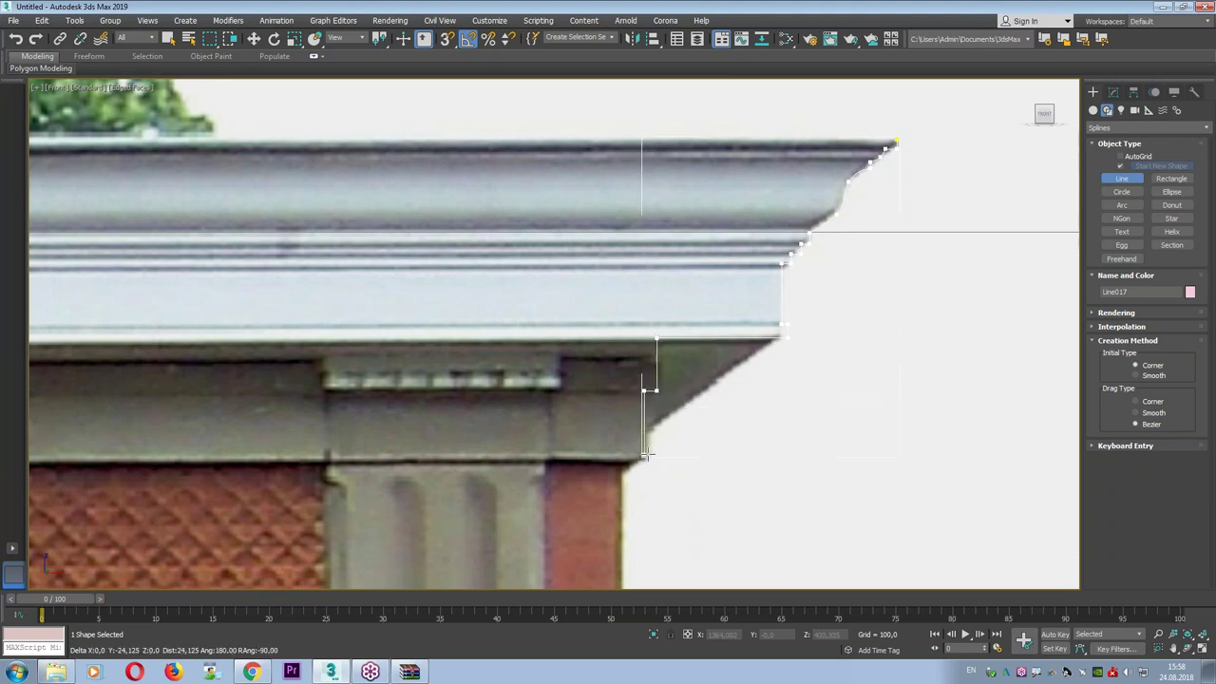
{"action": "scroll", "coordinate": [646, 380], "scroll_direction": "down", "scroll_amount": 1}
{"action": "scroll", "coordinate": [641, 332], "scroll_direction": "down", "scroll_amount": 1}
{"action": "left_click", "coordinate": [633, 352]}
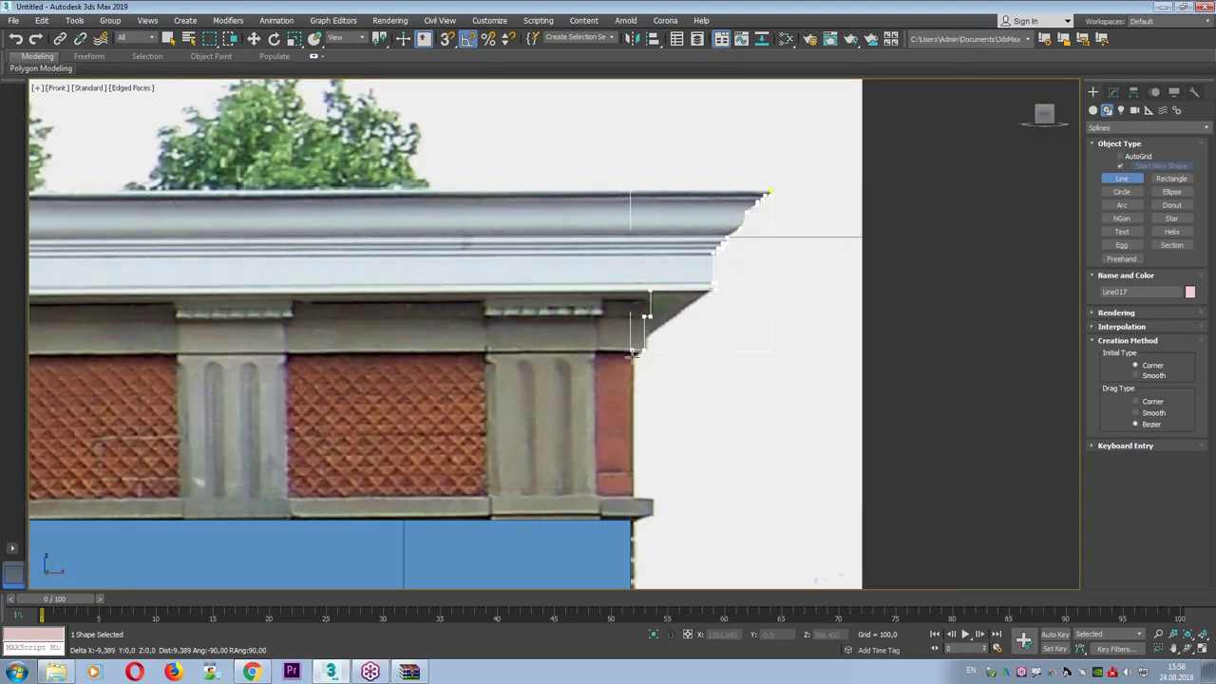
{"action": "left_click", "coordinate": [632, 495]}
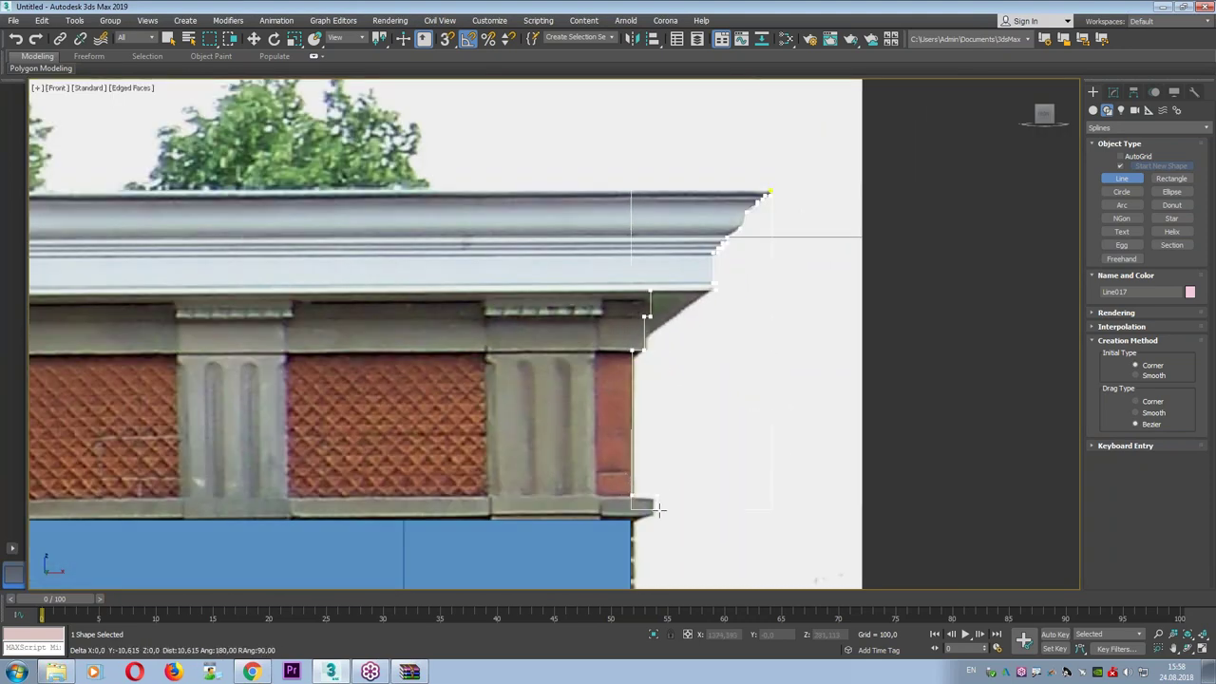
{"action": "scroll", "coordinate": [646, 504], "scroll_direction": "up", "scroll_amount": 3}
{"action": "scroll", "coordinate": [670, 456], "scroll_direction": "up", "scroll_amount": 1}
{"action": "left_click", "coordinate": [674, 452]}
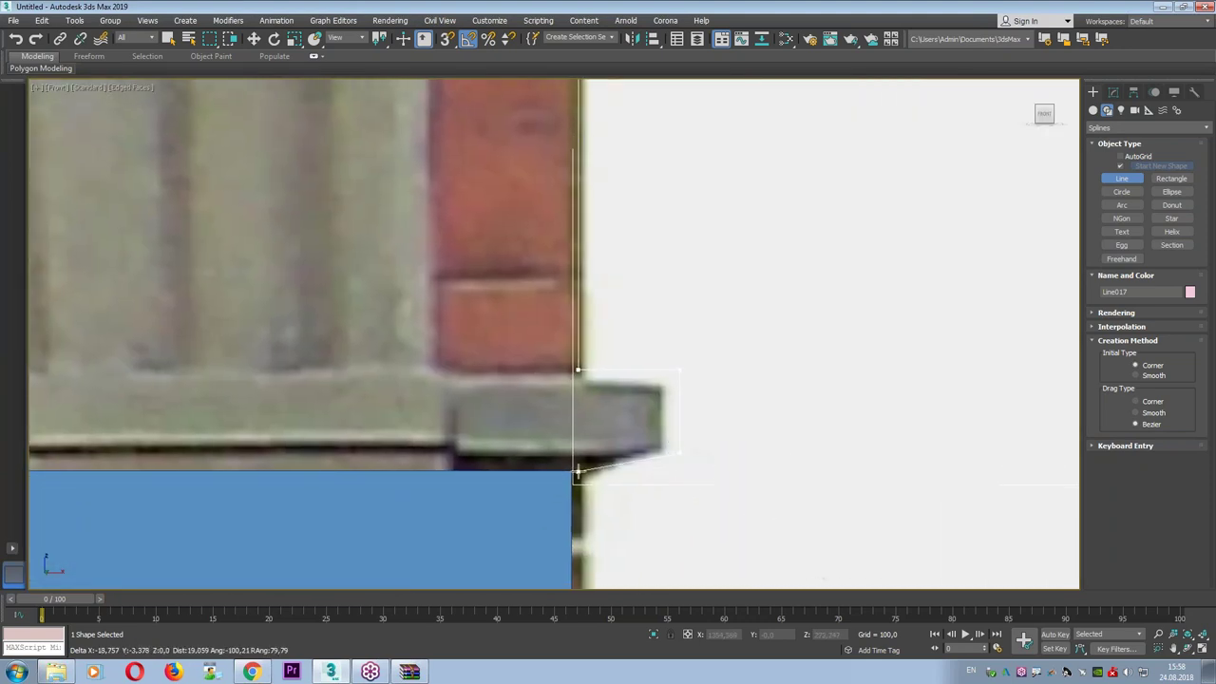
{"action": "scroll", "coordinate": [506, 432], "scroll_direction": "down", "scroll_amount": 4}
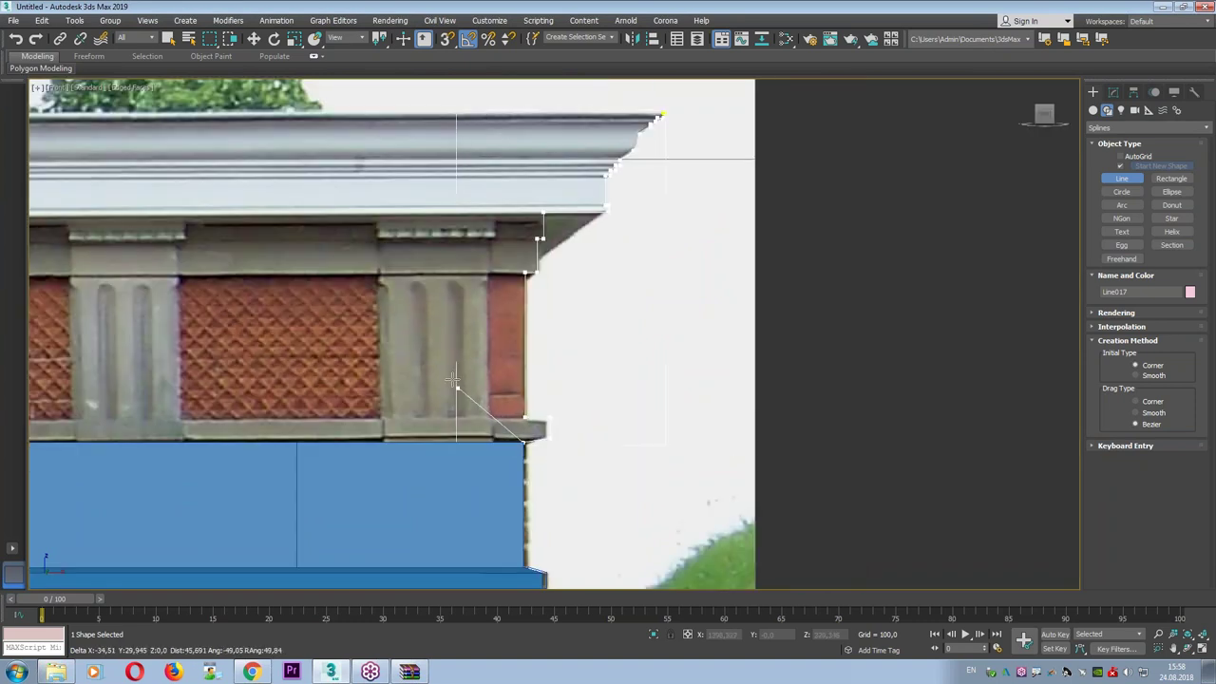
{"action": "right_click", "coordinate": [451, 292]}
{"action": "key", "text": "F3"}
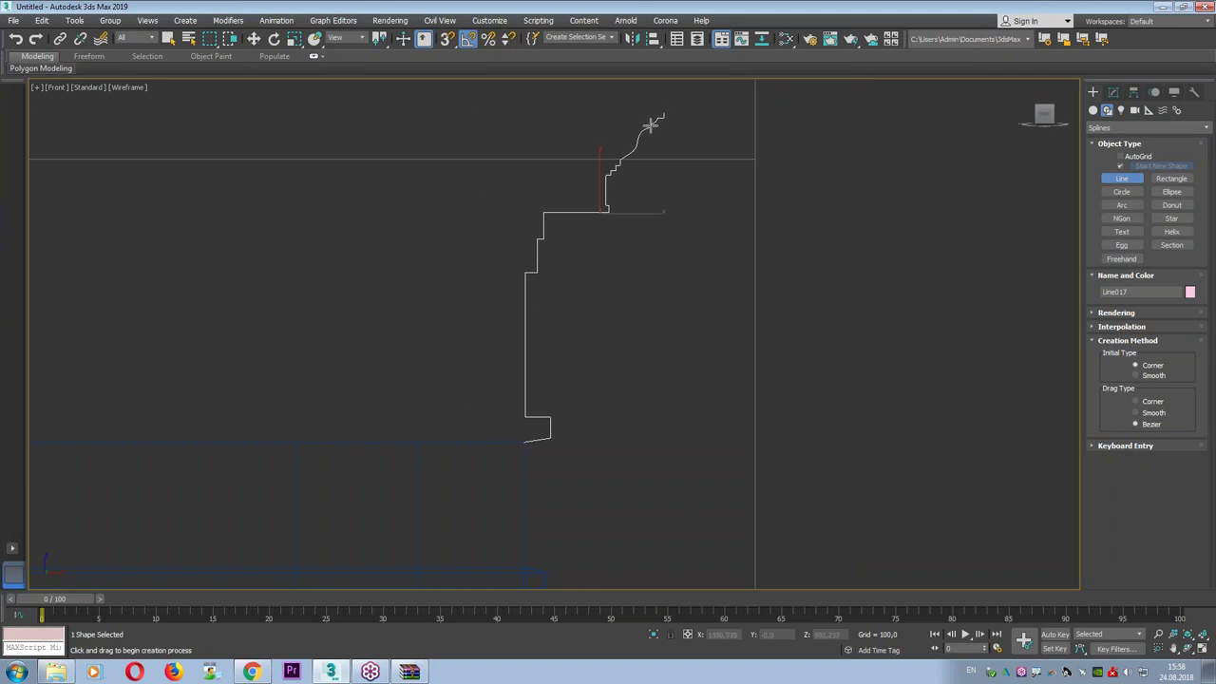
Move the profile line Line017 along X to the right of the building.
{"action": "key", "text": "w"}
{"action": "left_click_drag", "start_coordinate": [644, 214], "coordinate": [945, 215]}
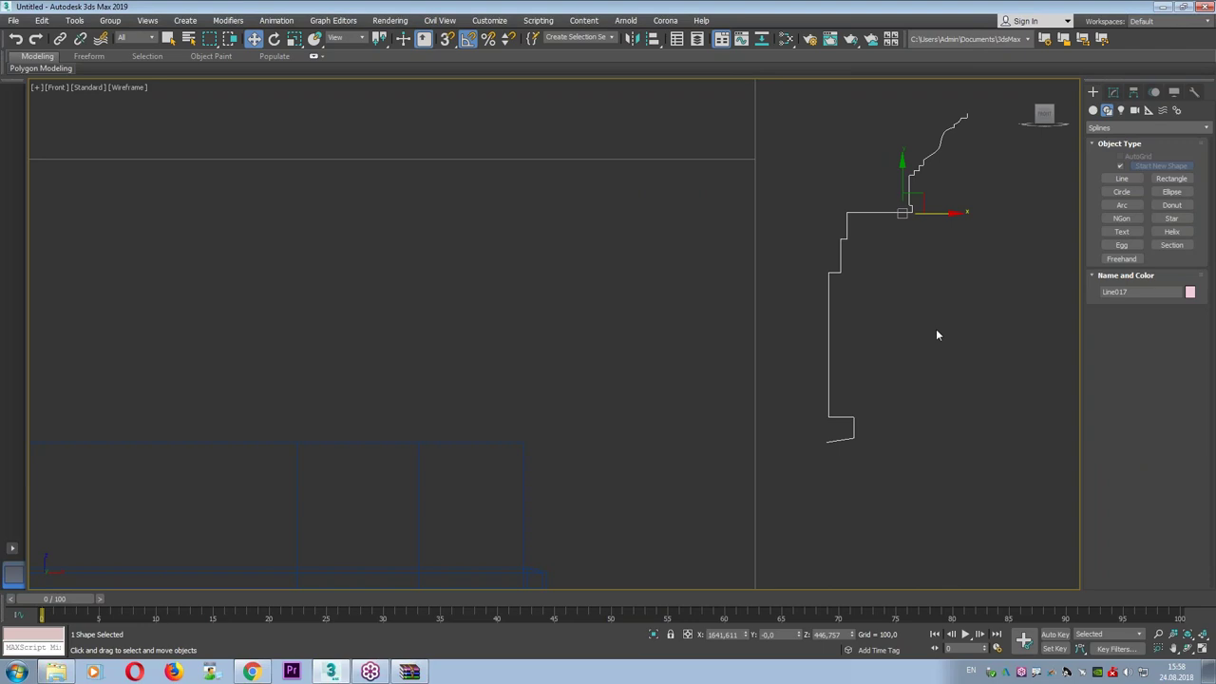
{"action": "key", "text": "alt+w"}
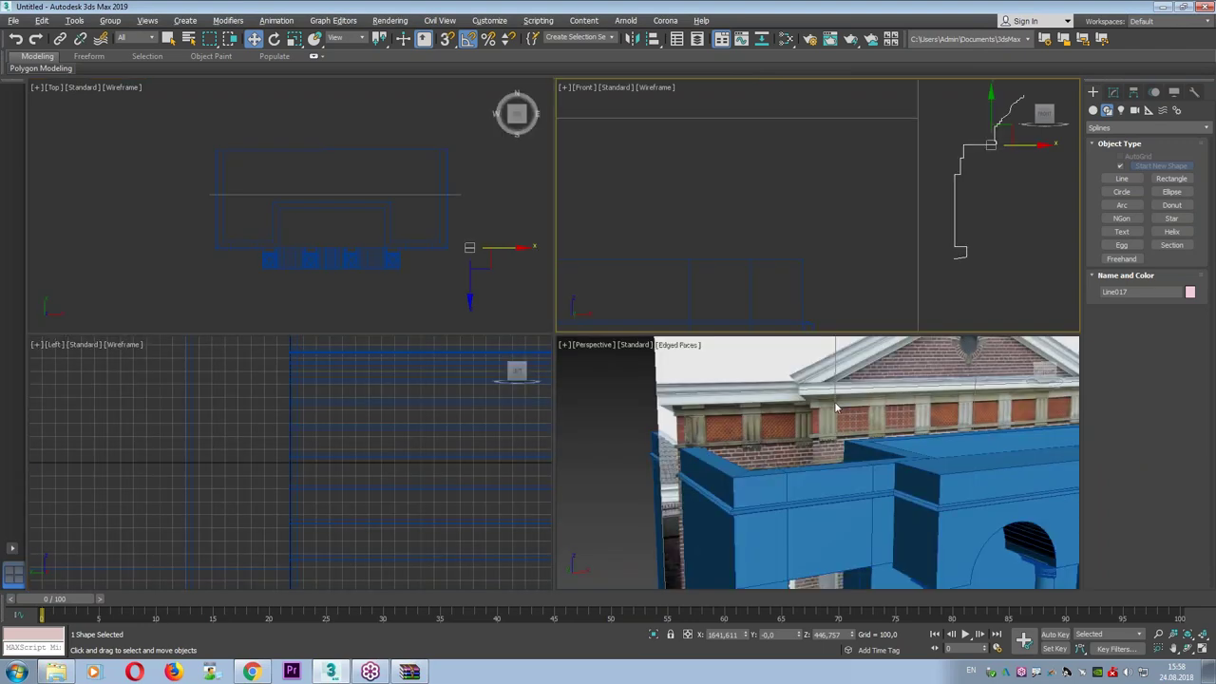
{"action": "key", "text": "alt+w"}
{"action": "scroll", "coordinate": [741, 428], "scroll_direction": "down", "scroll_amount": 5}
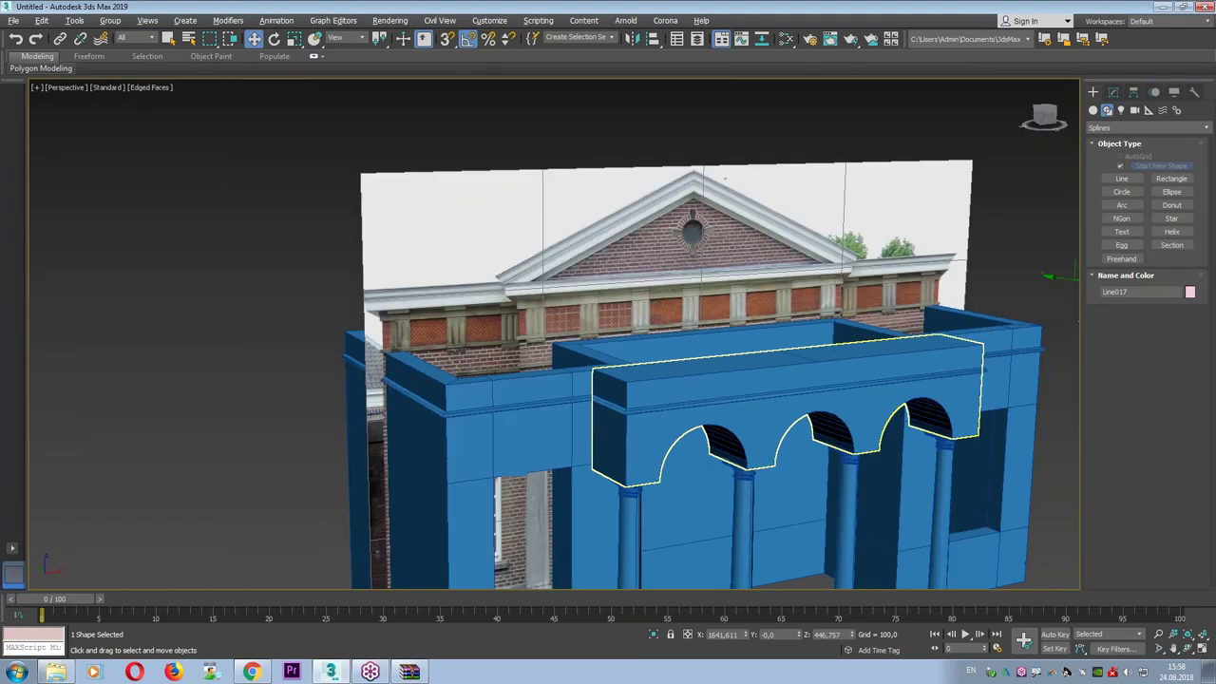
Isolate the shapes and select the Line016 roof outline.
{"action": "key", "text": "alt+q"}
{"action": "middle_click_drag", "start_coordinate": [655, 454], "coordinate": [676, 380], "text": "alt"}
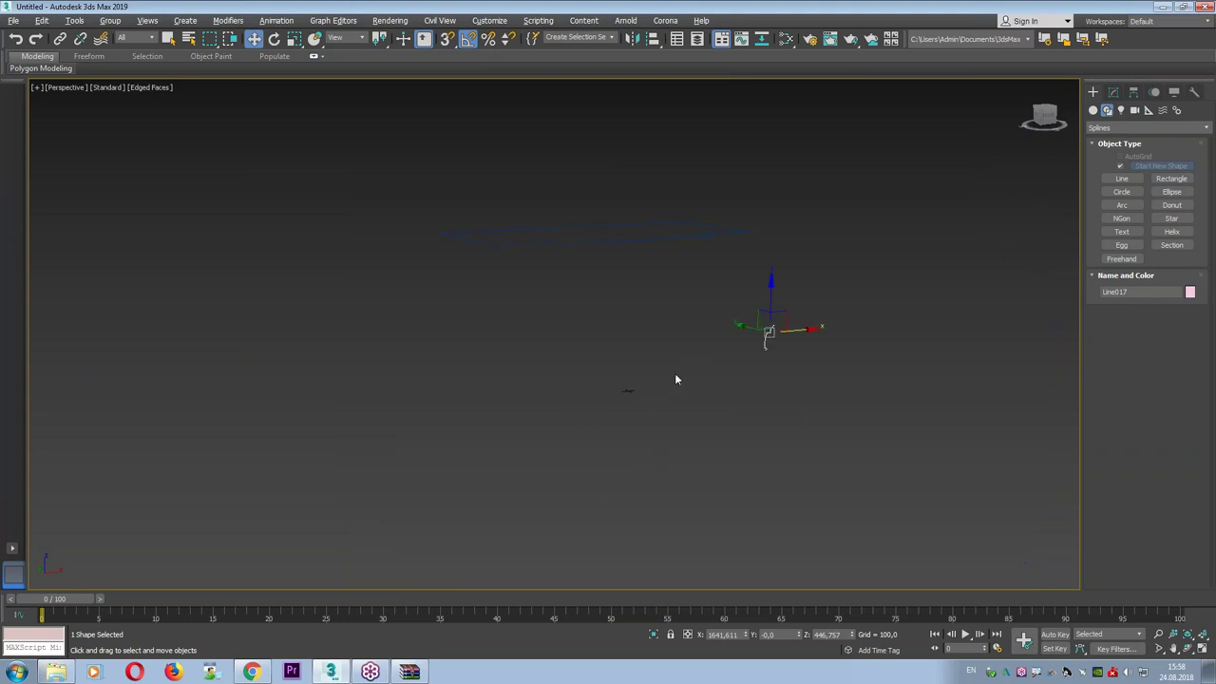
{"action": "left_click_drag", "start_coordinate": [663, 291], "coordinate": [662, 294]}
{"action": "mouse_move", "coordinate": [662, 294]}
{"action": "middle_mouse_down", "text": "alt"}
{"action": "mouse_move", "coordinate": [605, 317]}
{"action": "mouse_move", "coordinate": [711, 334]}
{"action": "middle_mouse_up", "text": "alt"}
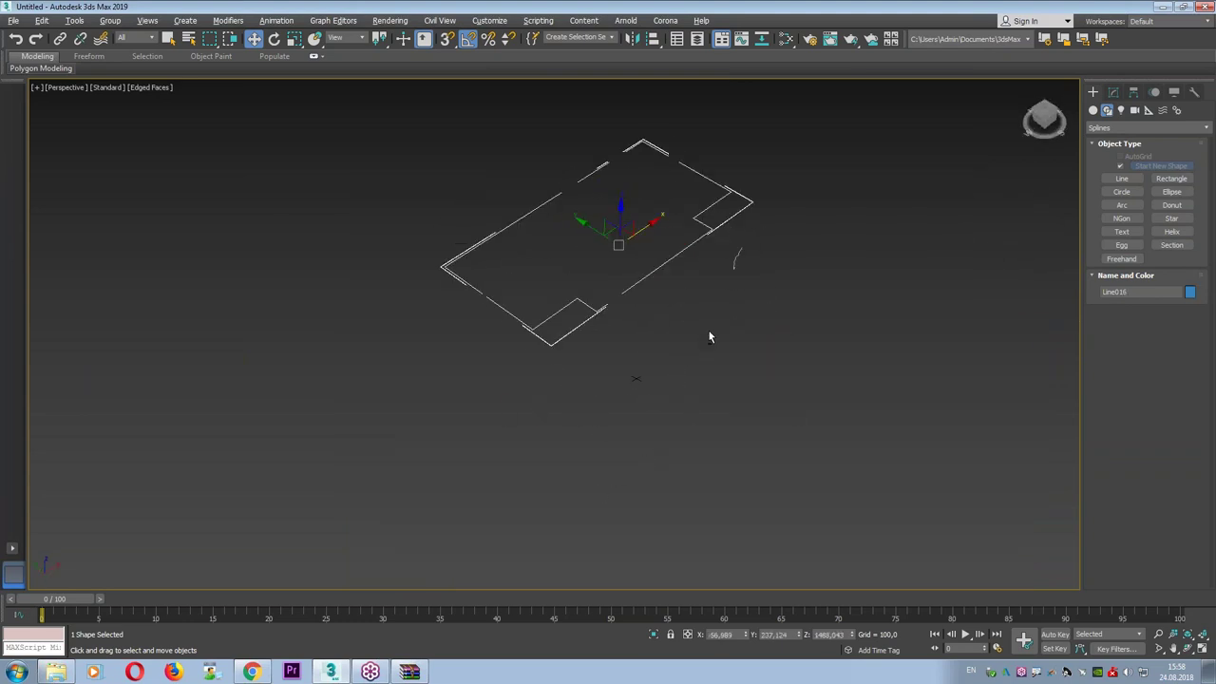
{"action": "left_click", "coordinate": [696, 308]}
{"action": "left_click", "coordinate": [749, 260]}
{"action": "mouse_move", "coordinate": [763, 270]}
{"action": "middle_mouse_down", "text": "alt"}
{"action": "mouse_move", "coordinate": [690, 226]}
{"action": "mouse_move", "coordinate": [718, 195]}
{"action": "middle_mouse_up", "text": "alt"}
{"action": "left_click", "coordinate": [719, 195]}
Add a Classic Bevel Profile modifier to Line016 using Line017 as the profile.
{"action": "left_click", "coordinate": [1114, 92]}
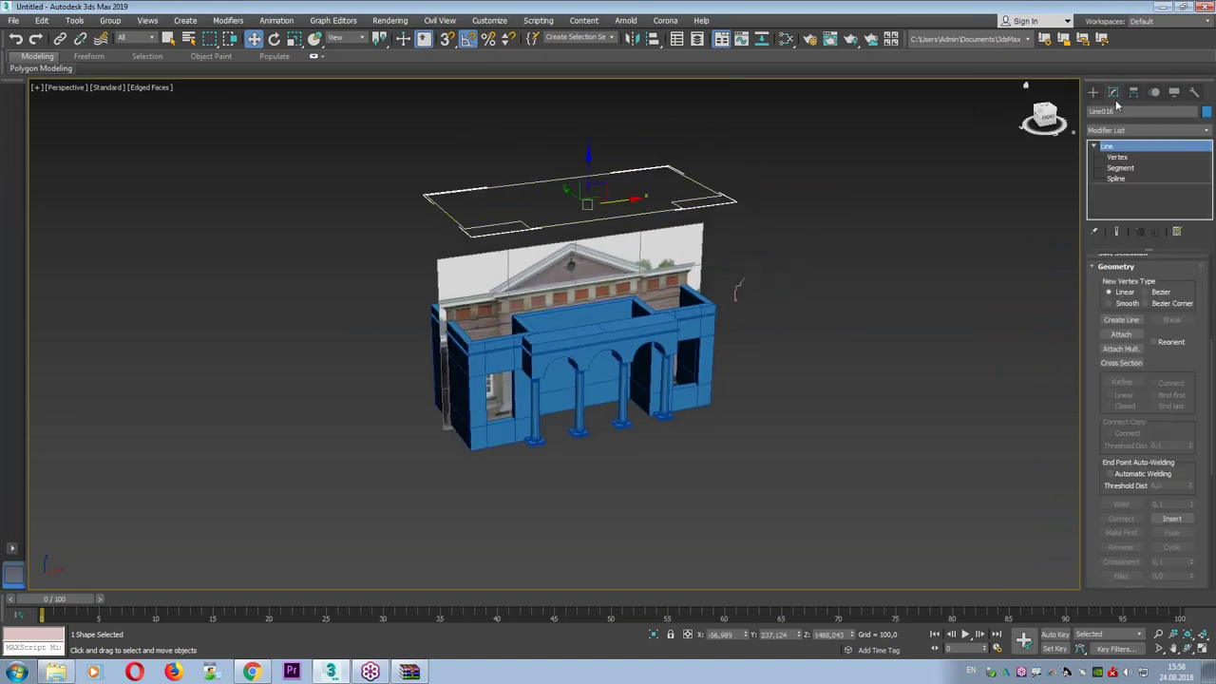
{"action": "left_click", "coordinate": [1121, 129]}
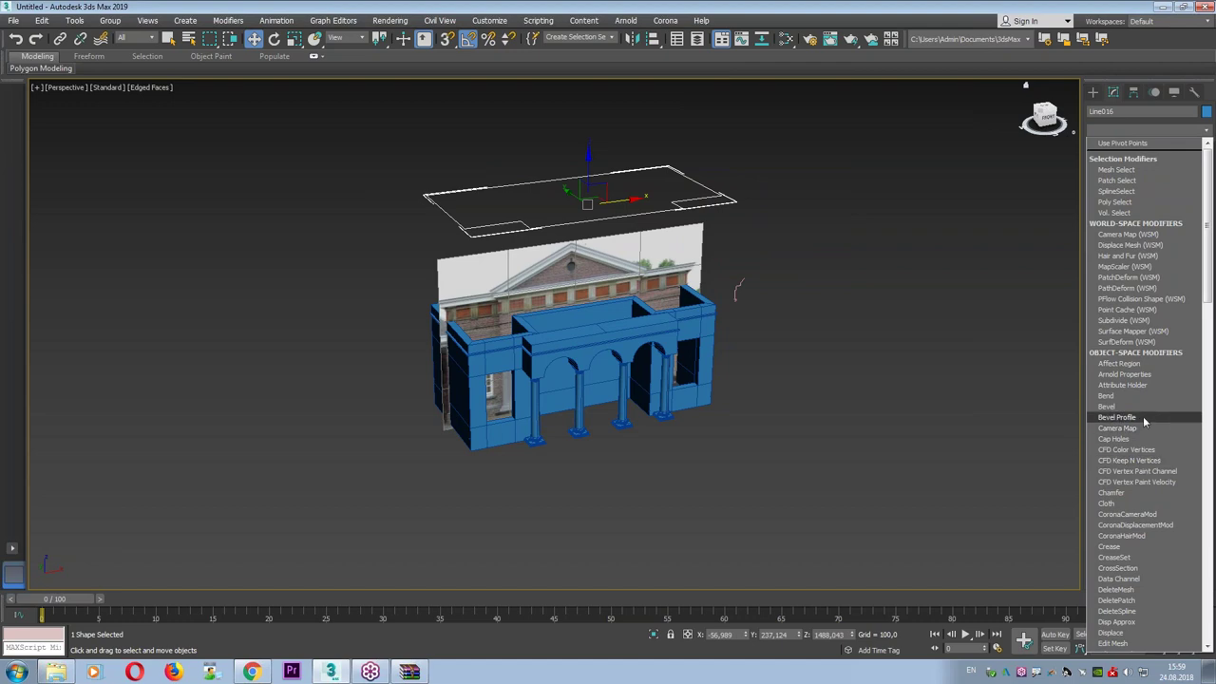
{"action": "left_click", "coordinate": [1135, 417]}
{"action": "scroll", "coordinate": [1133, 273], "scroll_direction": "up", "scroll_amount": 3}
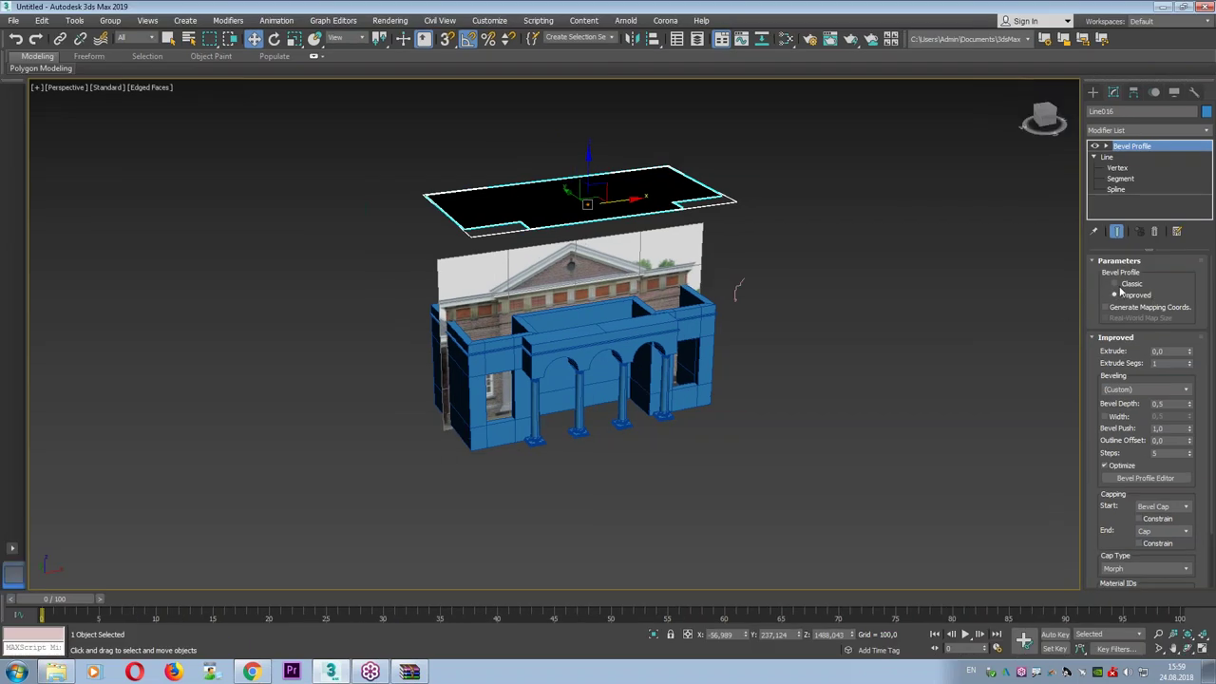
{"action": "left_click", "coordinate": [1127, 284]}
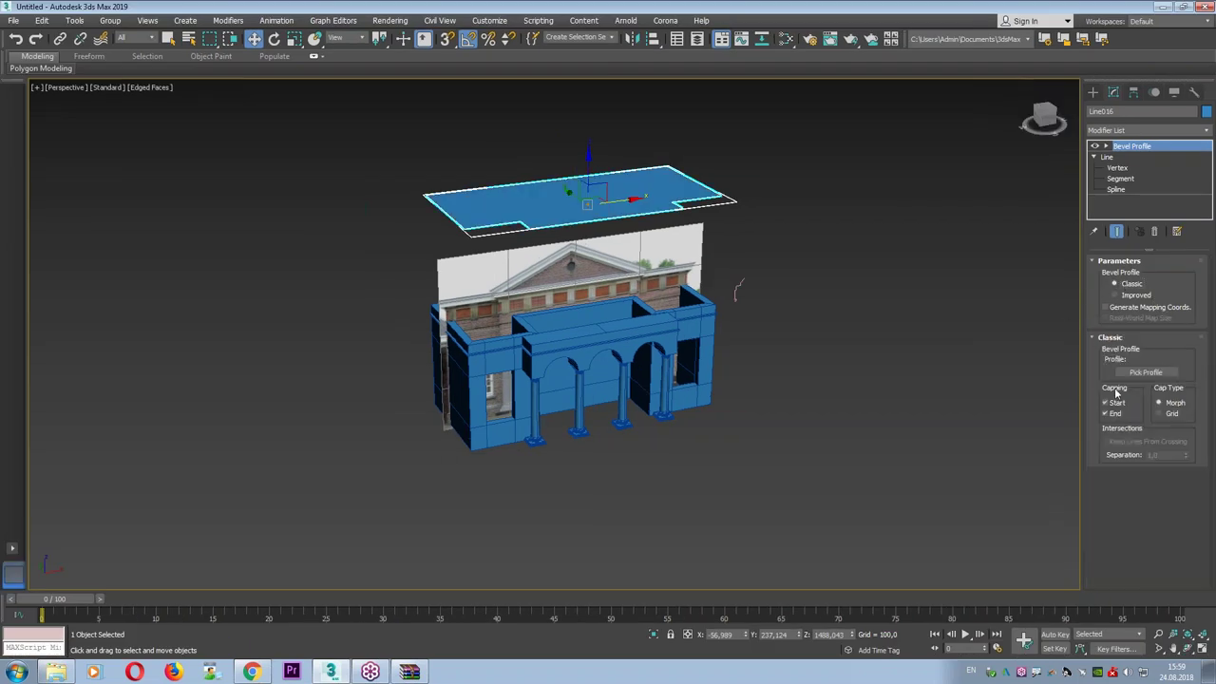
{"action": "left_click", "coordinate": [1146, 373]}
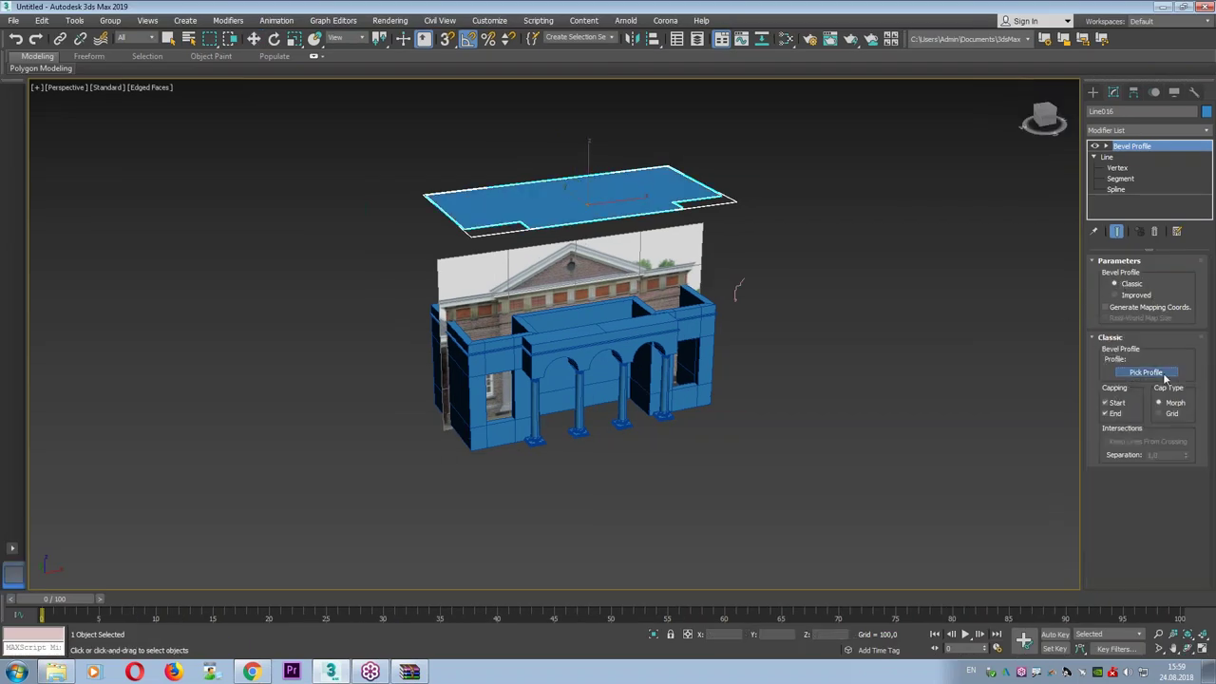
{"action": "left_click", "coordinate": [747, 283]}
{"action": "mouse_move", "coordinate": [760, 263]}
{"action": "middle_mouse_down", "text": "alt"}
{"action": "mouse_move", "coordinate": [601, 257]}
{"action": "mouse_move", "coordinate": [666, 237]}
{"action": "middle_mouse_up", "text": "alt"}
{"action": "scroll", "coordinate": [665, 233], "scroll_direction": "up", "scroll_amount": 3}
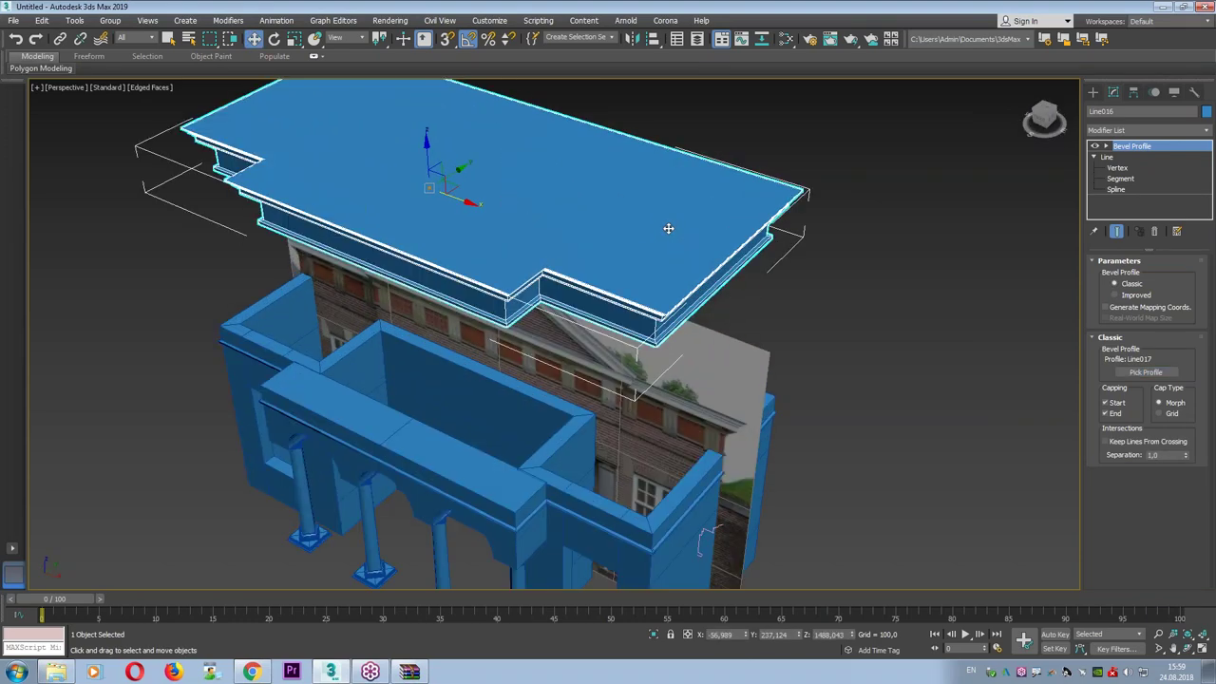
{"action": "scroll", "coordinate": [659, 204], "scroll_direction": "up", "scroll_amount": 3}
{"action": "key", "text": "alt+w"}
In the Front view, lower the cornice onto the wall tops and nudge it to match the photo.
{"action": "right_click", "coordinate": [808, 207]}
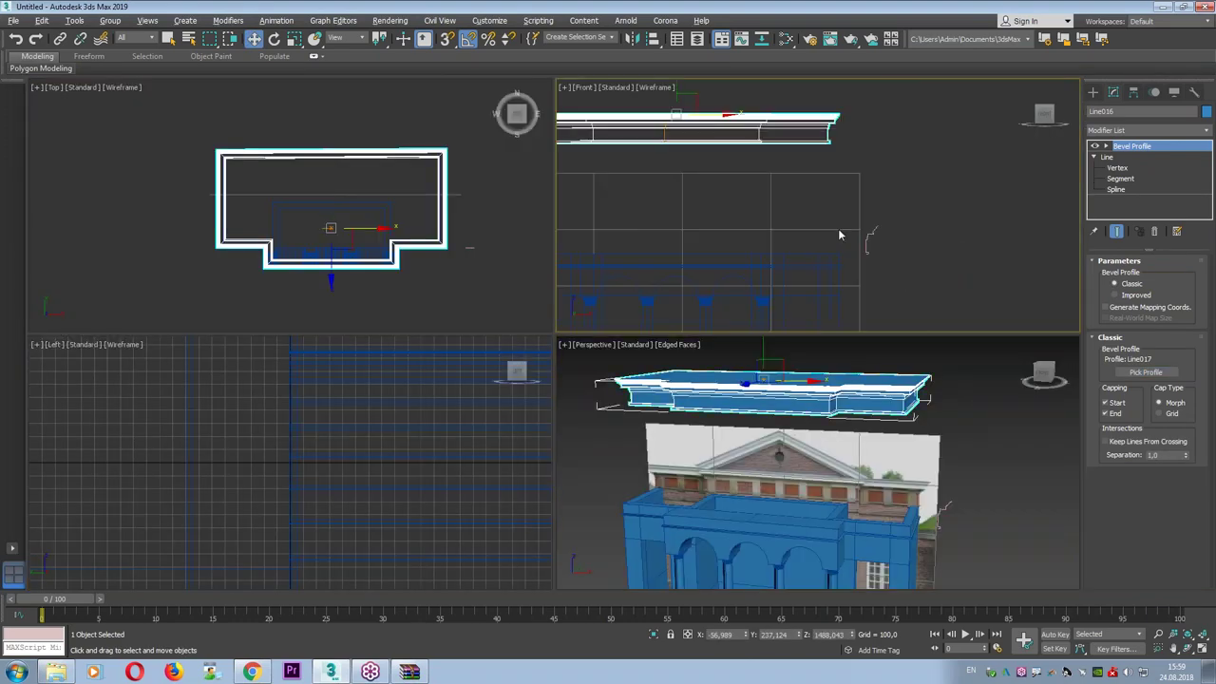
{"action": "key", "text": "alt+w"}
{"action": "middle_click_drag", "start_coordinate": [592, 222], "coordinate": [609, 247]}
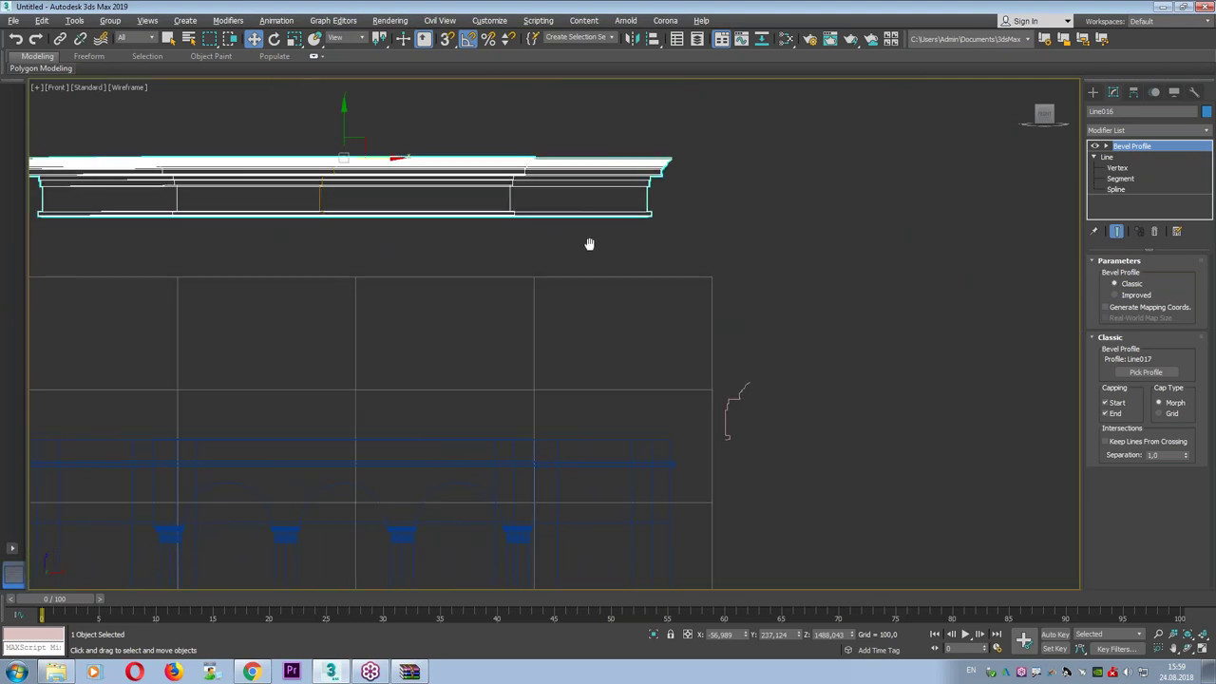
{"action": "key", "text": "F3"}
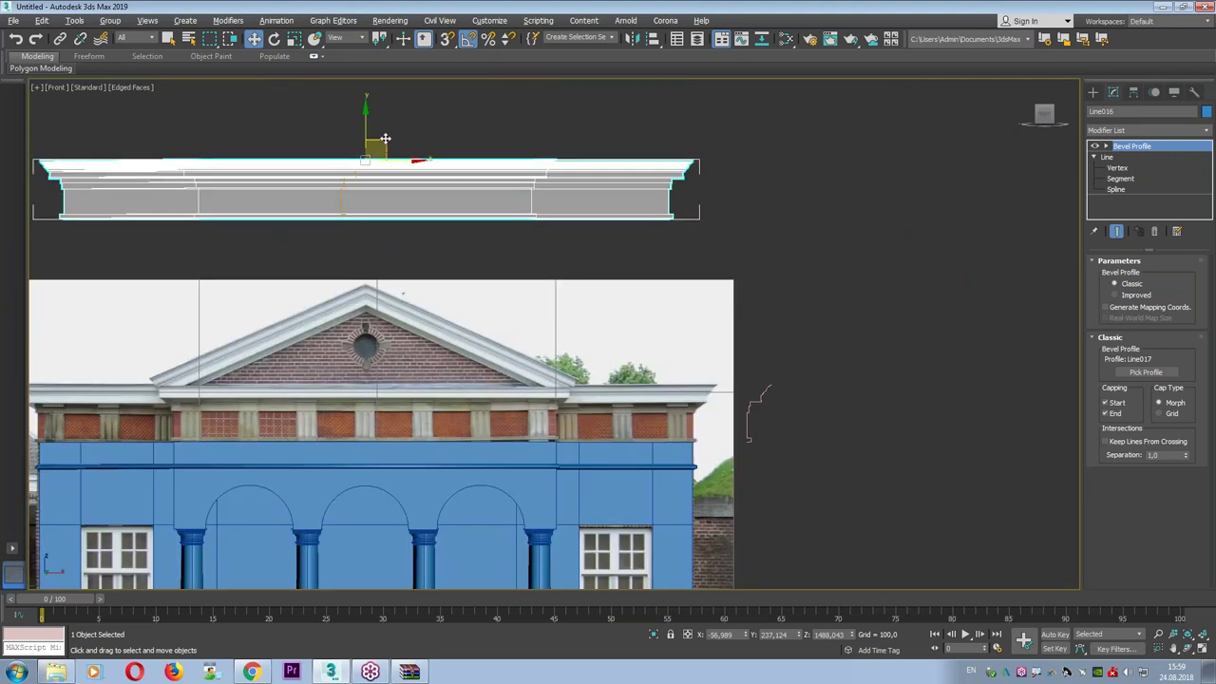
{"action": "middle_click_drag", "start_coordinate": [373, 126], "coordinate": [414, 115]}
{"action": "left_click_drag", "start_coordinate": [414, 115], "coordinate": [424, 331]}
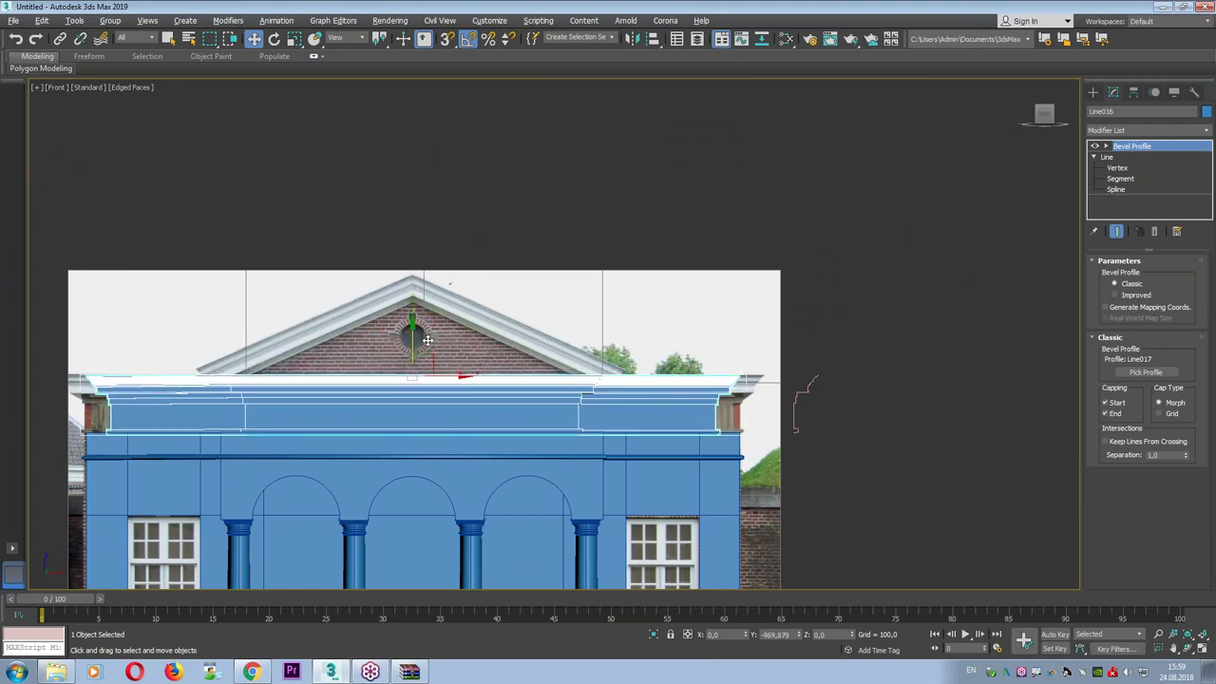
{"action": "scroll", "coordinate": [707, 303], "scroll_direction": "up", "scroll_amount": 2}
{"action": "scroll", "coordinate": [707, 302], "scroll_direction": "up", "scroll_amount": 3}
{"action": "left_click_drag", "start_coordinate": [656, 296], "coordinate": [669, 290]}
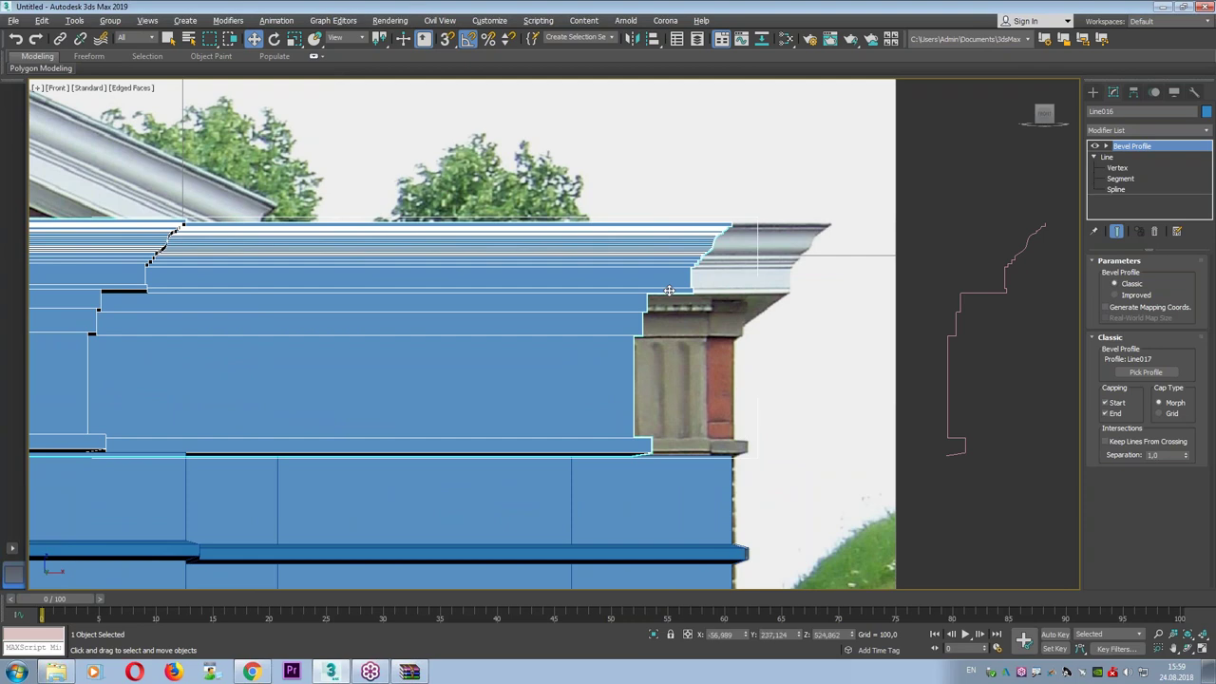
{"action": "mouse_move", "coordinate": [812, 194]}
{"action": "left_mouse_down"}
{"action": "mouse_move", "coordinate": [781, 223]}
{"action": "mouse_move", "coordinate": [752, 285]}
{"action": "mouse_move", "coordinate": [749, 439]}
{"action": "left_mouse_up"}
{"action": "key", "text": "Escape"}
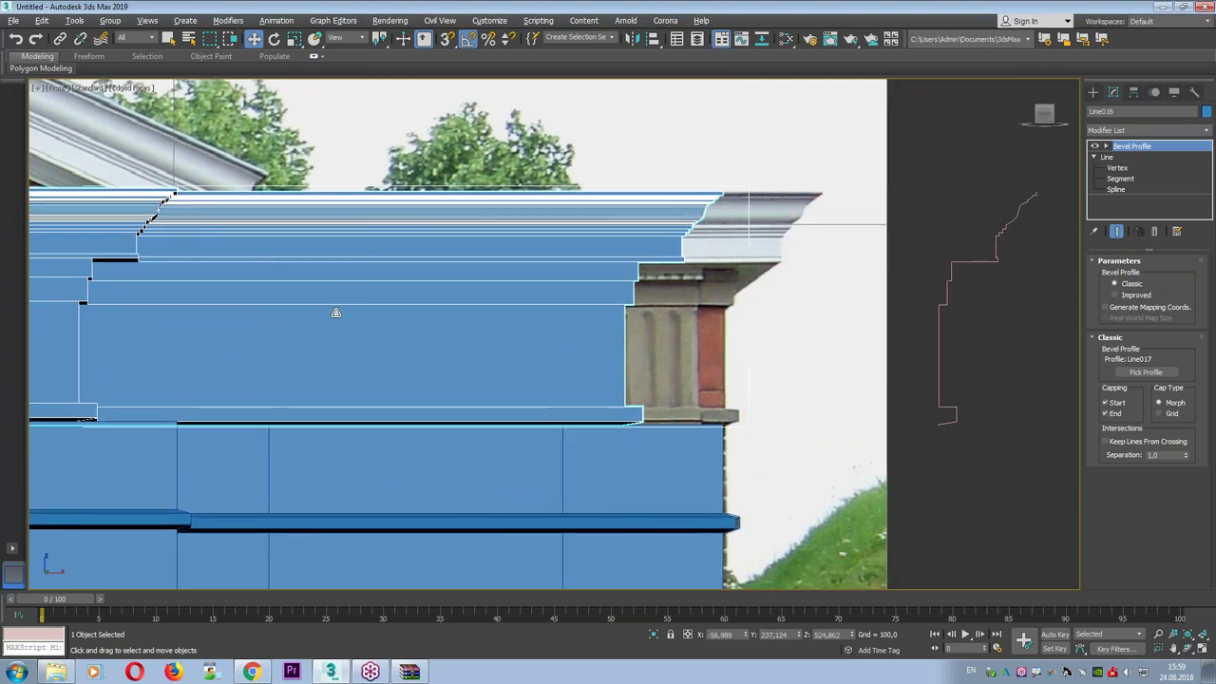
Orbit the maximized Perspective view in wireframe to check the cornice on the building.
{"action": "key", "text": "r"}
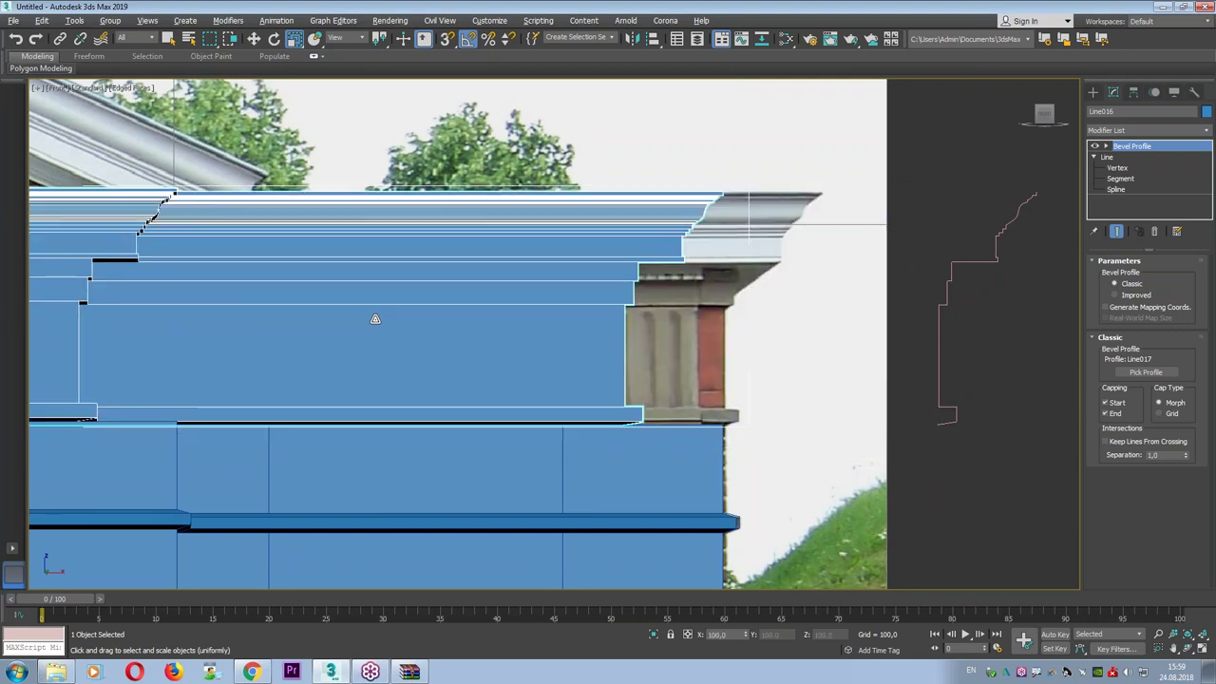
{"action": "key", "text": "alt+w"}
{"action": "key", "text": "alt+w"}
{"action": "mouse_move", "coordinate": [375, 320]}
{"action": "middle_mouse_down", "text": "alt"}
{"action": "mouse_move", "coordinate": [647, 342]}
{"action": "mouse_move", "coordinate": [722, 286]}
{"action": "mouse_move", "coordinate": [722, 323]}
{"action": "middle_mouse_up", "text": "alt"}
{"action": "key", "text": "F3"}
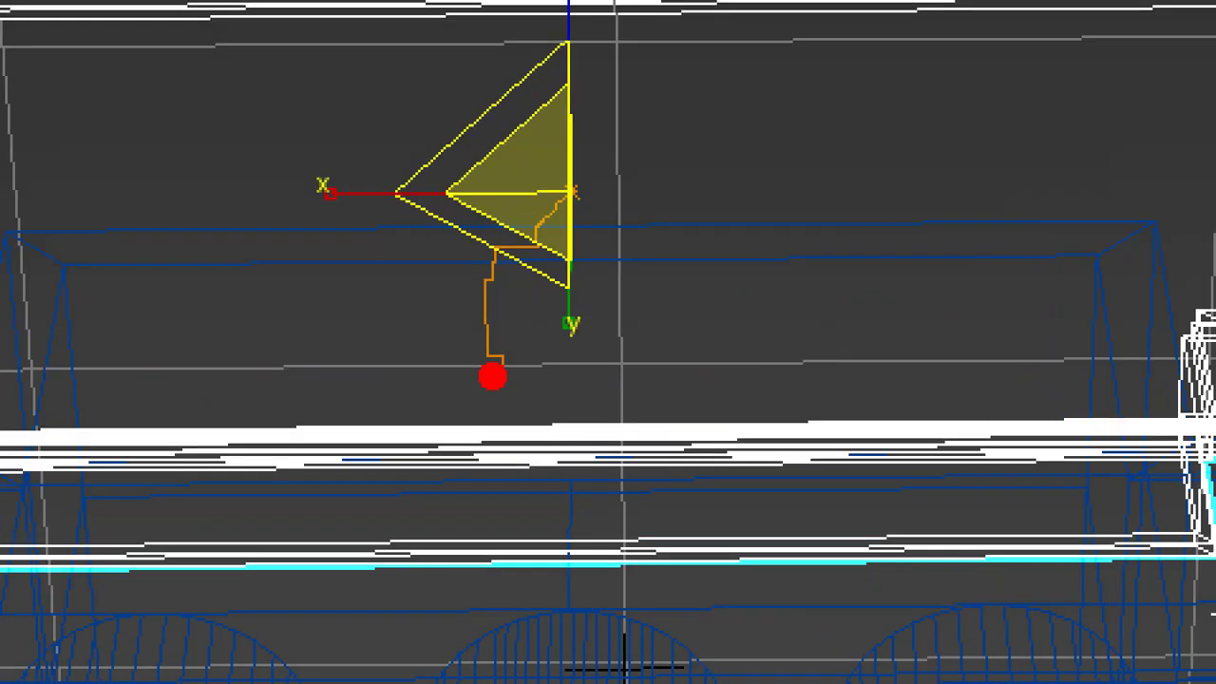
{"action": "left_click_drag", "start_coordinate": [492, 377], "coordinate": [447, 408]}
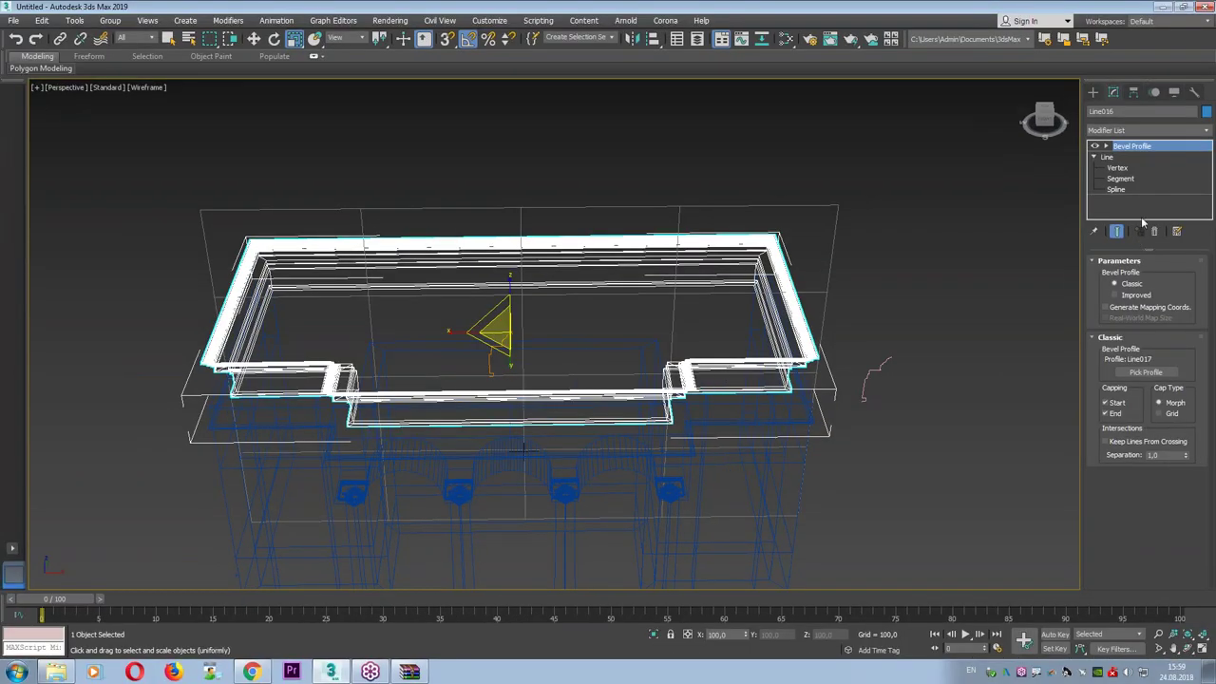
Select the Profile Gizmo of Line016's Bevel Profile with the Move tool active.
{"action": "left_click", "coordinate": [1105, 146]}
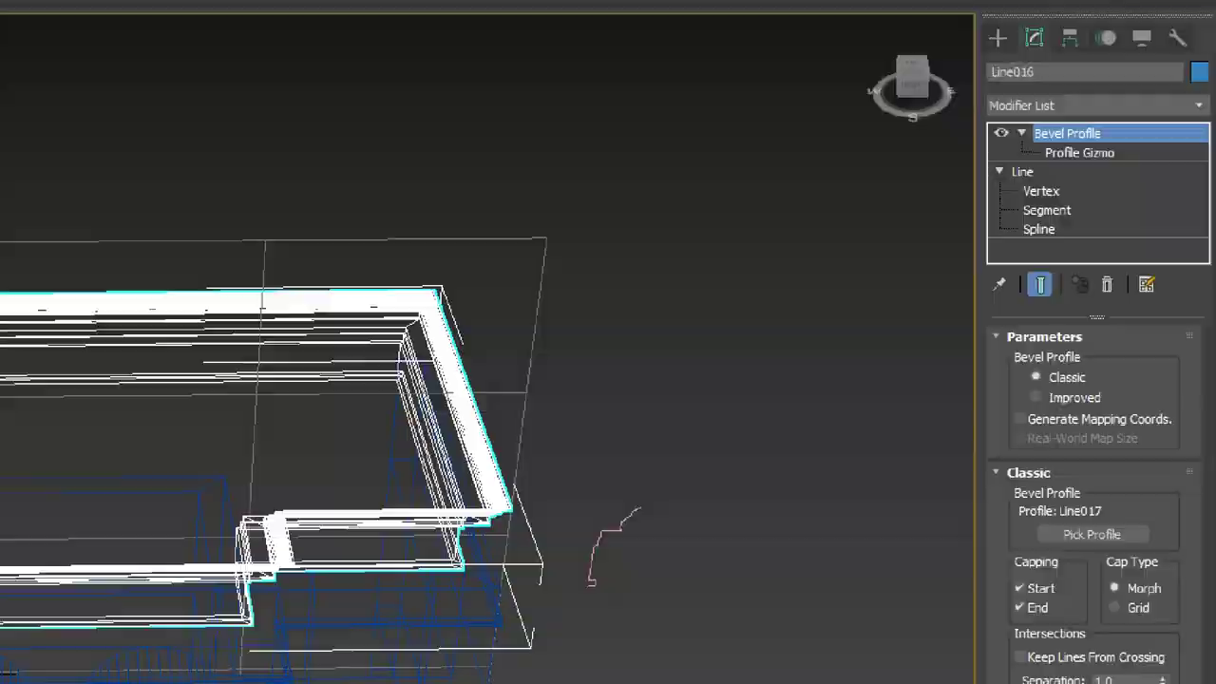
{"action": "left_click_drag", "start_coordinate": [1118, 168], "coordinate": [1099, 167]}
{"action": "left_click_drag", "start_coordinate": [836, 183], "coordinate": [1116, 222]}
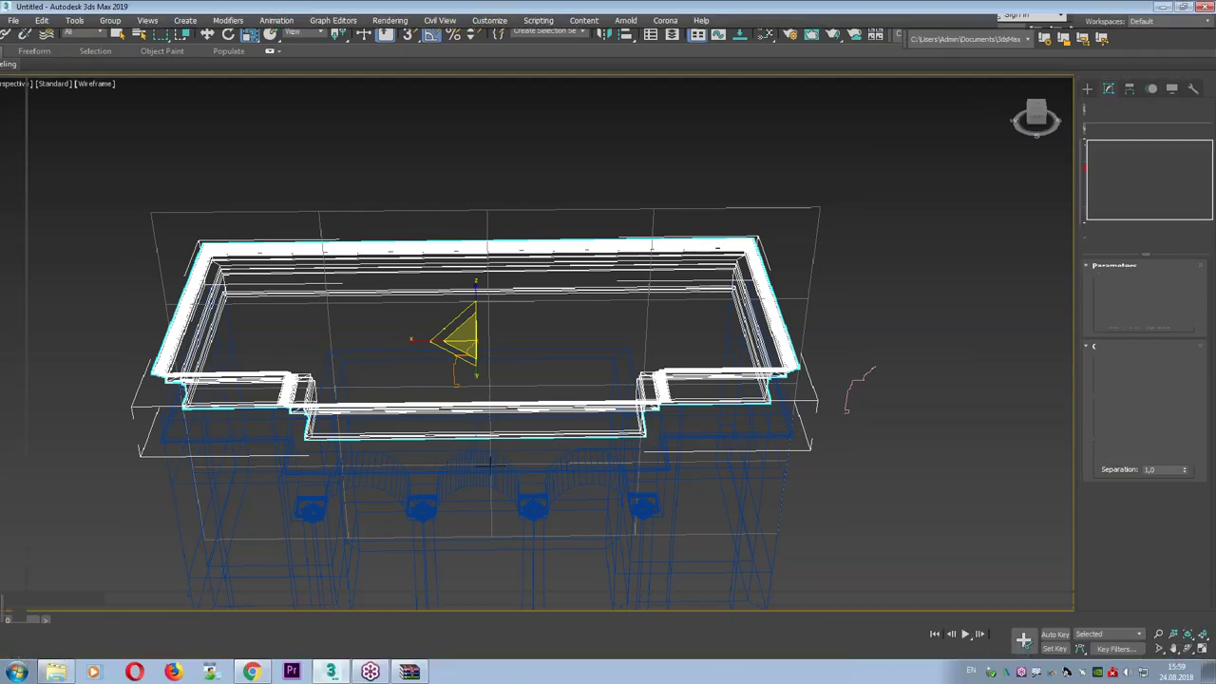
{"action": "left_click", "coordinate": [1135, 157]}
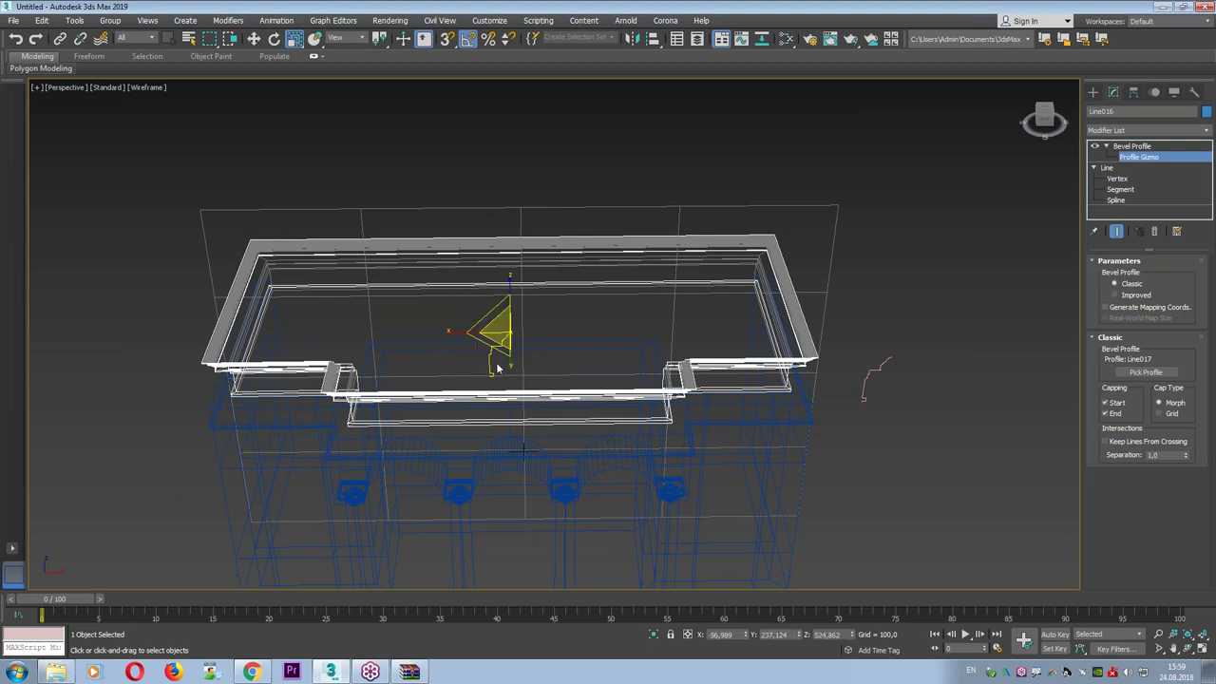
{"action": "key", "text": "w"}
{"action": "key", "text": "F3"}
{"action": "mouse_move", "coordinate": [491, 364]}
{"action": "middle_mouse_down", "text": "alt"}
{"action": "mouse_move", "coordinate": [534, 373]}
{"action": "mouse_move", "coordinate": [505, 369]}
{"action": "middle_mouse_up", "text": "alt"}
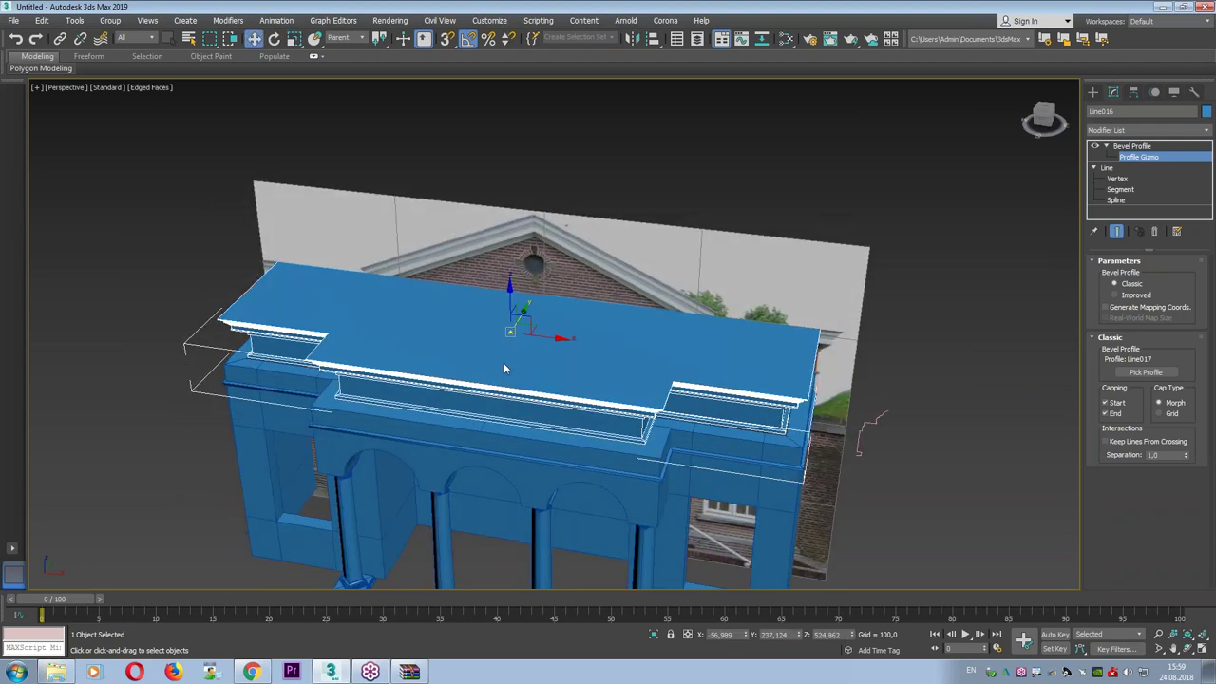
{"action": "key", "text": "F3"}
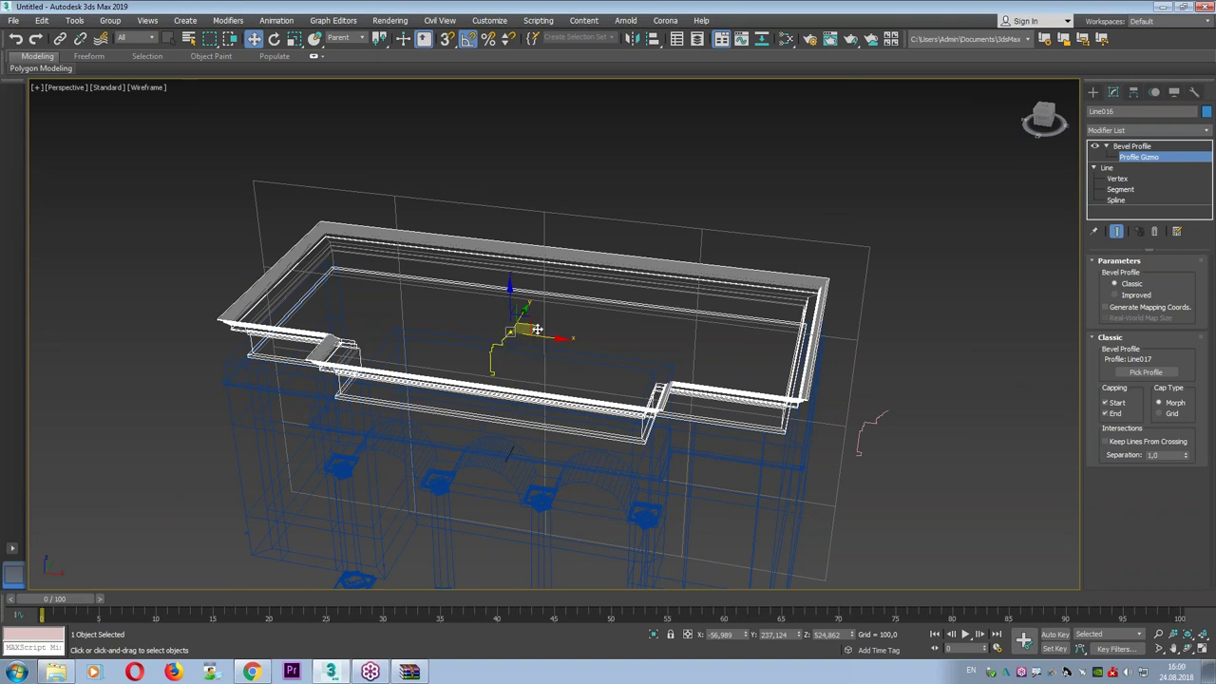
Slide and rotate the cornice's Bevel Profile gizmo to reshape the moulding.
{"action": "scroll", "coordinate": [570, 340], "scroll_direction": "up", "scroll_amount": 1}
{"action": "scroll", "coordinate": [589, 344], "scroll_direction": "up", "scroll_amount": 2}
{"action": "mouse_move", "coordinate": [496, 307]}
{"action": "left_mouse_down"}
{"action": "mouse_move", "coordinate": [568, 328]}
{"action": "mouse_move", "coordinate": [467, 304]}
{"action": "left_mouse_up"}
{"action": "key", "text": "e"}
{"action": "key", "text": "F3"}
{"action": "mouse_move", "coordinate": [494, 282]}
{"action": "left_mouse_down"}
{"action": "mouse_move", "coordinate": [434, 205]}
{"action": "mouse_move", "coordinate": [472, 322]}
{"action": "mouse_move", "coordinate": [602, 307]}
{"action": "mouse_move", "coordinate": [333, 332]}
{"action": "mouse_move", "coordinate": [540, 331]}
{"action": "mouse_move", "coordinate": [421, 338]}
{"action": "mouse_move", "coordinate": [532, 313]}
{"action": "mouse_move", "coordinate": [524, 318]}
{"action": "left_mouse_up"}
{"action": "key", "text": "F3"}
Nudge the profile gizmo to match the photo's cornice, then leave the gizmo sub-object level.
{"action": "key", "text": "w"}
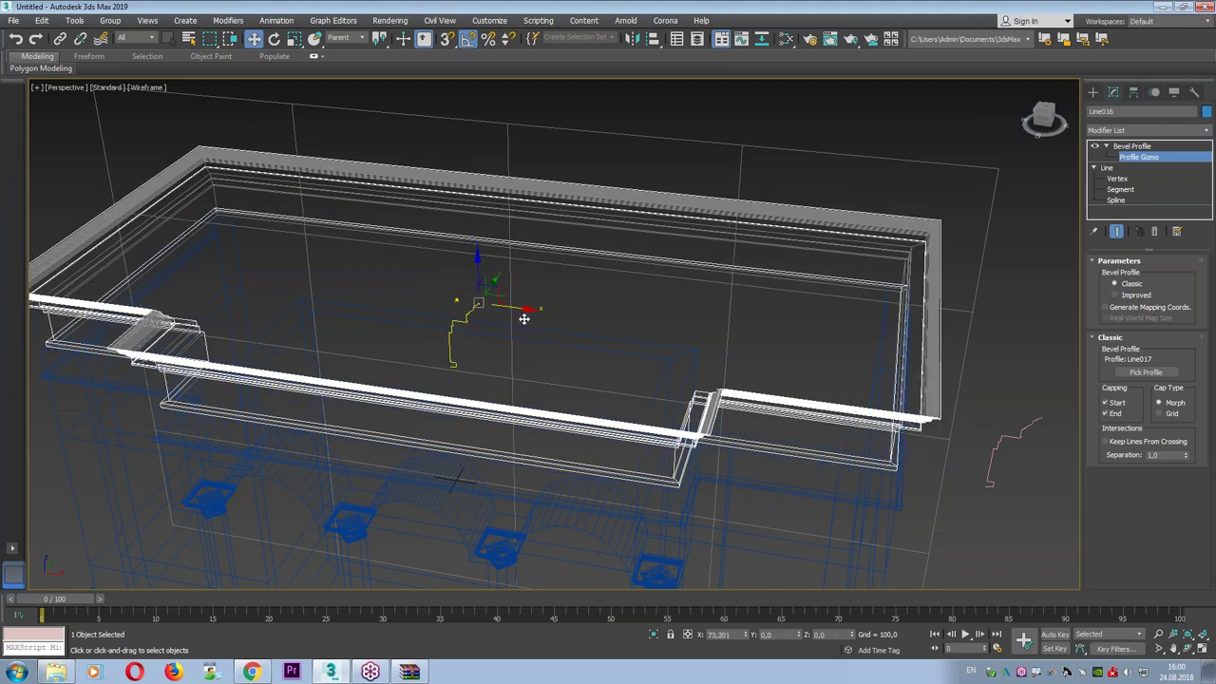
{"action": "key", "text": "alt+w"}
{"action": "scroll", "coordinate": [757, 248], "scroll_direction": "up", "scroll_amount": 2}
{"action": "scroll", "coordinate": [785, 199], "scroll_direction": "up", "scroll_amount": 2}
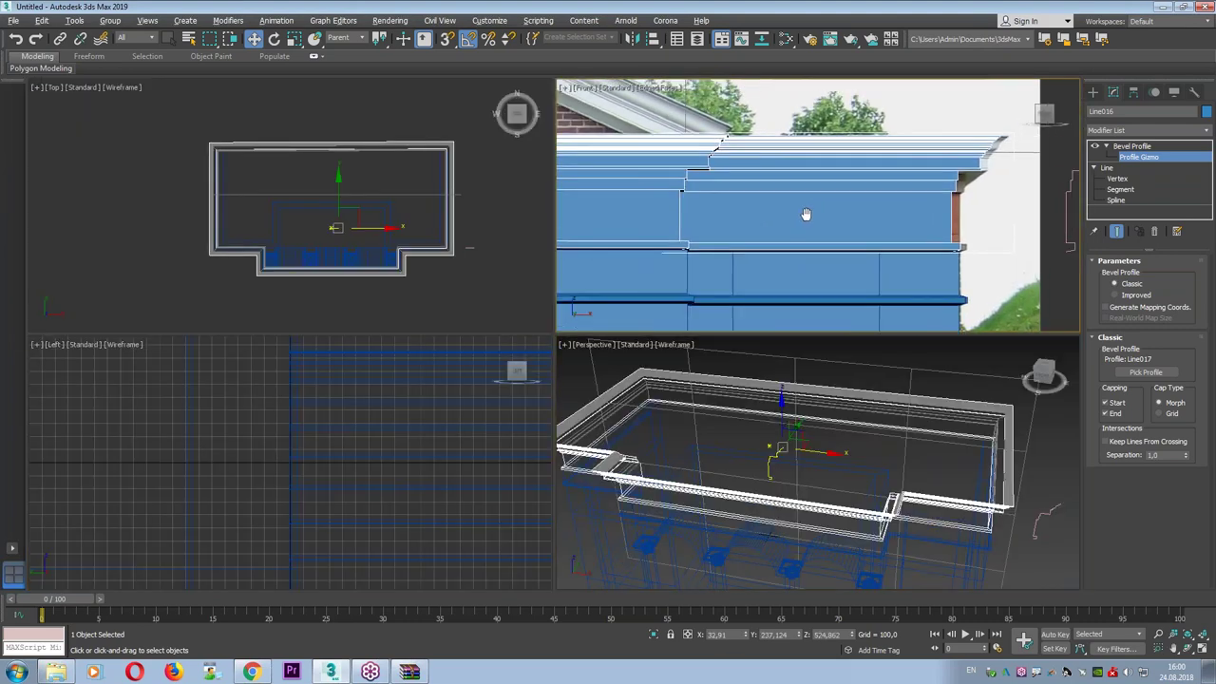
{"action": "scroll", "coordinate": [806, 209], "scroll_direction": "up", "scroll_amount": 2}
{"action": "scroll", "coordinate": [690, 206], "scroll_direction": "up", "scroll_amount": 2}
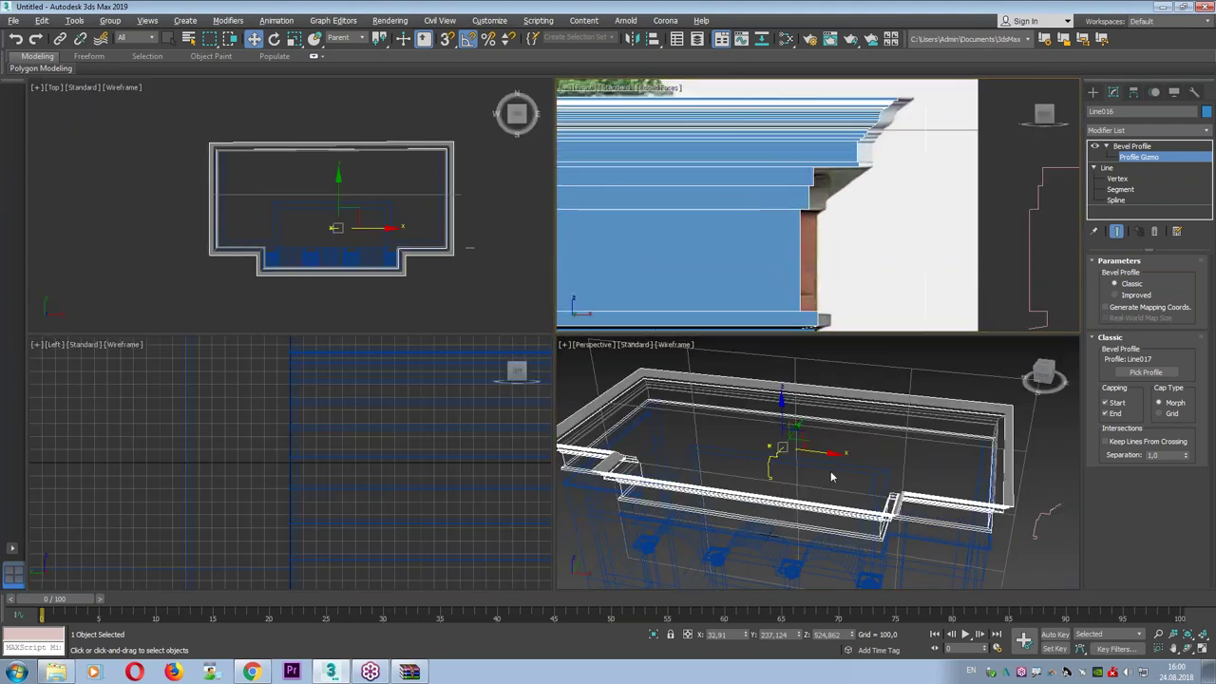
{"action": "scroll", "coordinate": [779, 456], "scroll_direction": "up", "scroll_amount": 2}
{"action": "scroll", "coordinate": [780, 456], "scroll_direction": "up", "scroll_amount": 2}
{"action": "left_click_drag", "start_coordinate": [742, 433], "coordinate": [752, 443]}
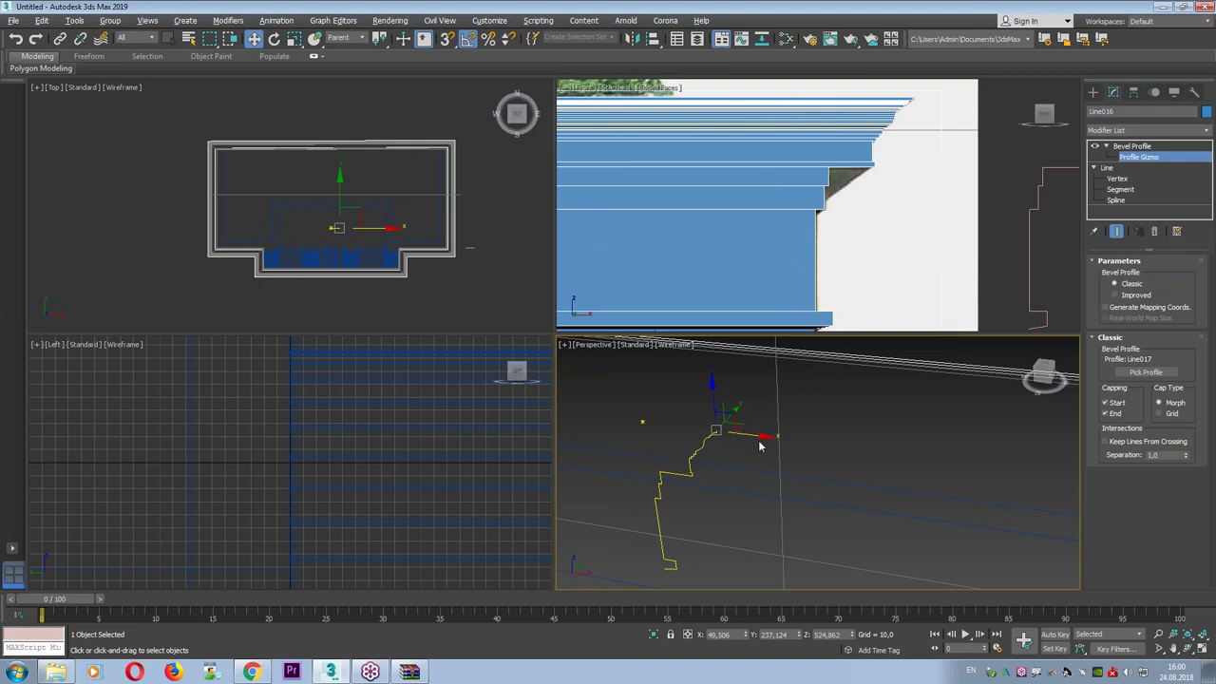
{"action": "left_click", "coordinate": [1156, 159]}
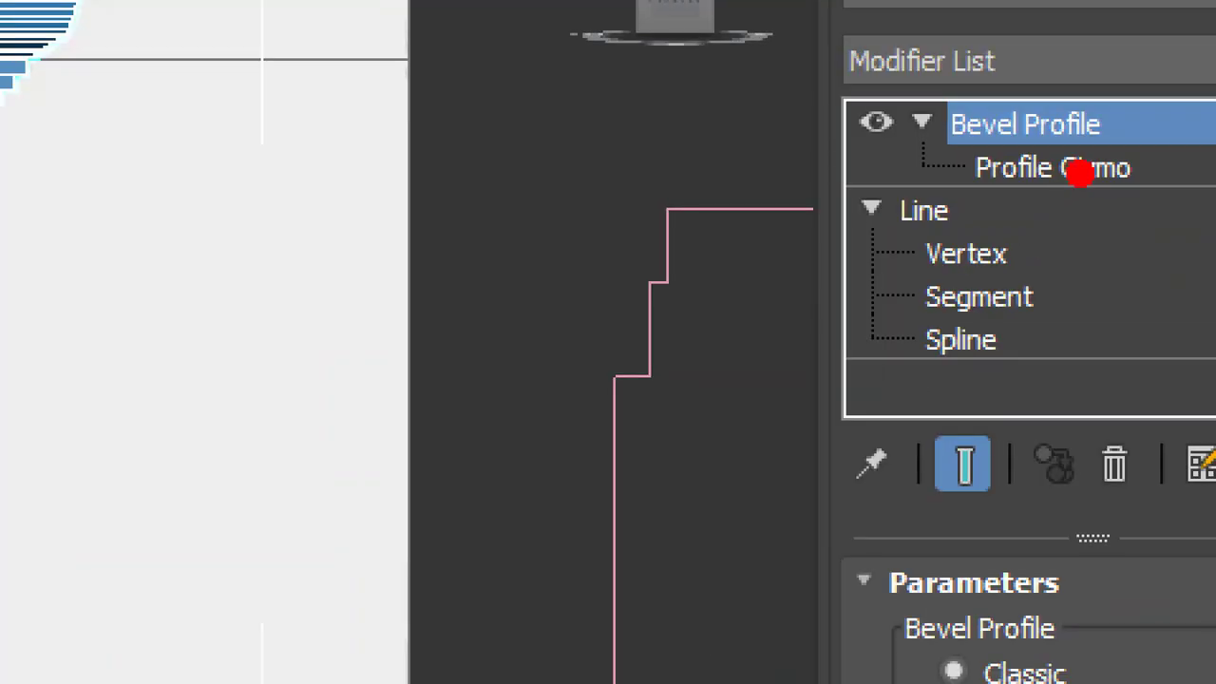
{"action": "mouse_move", "coordinate": [1162, 179]}
{"action": "left_mouse_down"}
{"action": "mouse_move", "coordinate": [1208, 228]}
{"action": "mouse_move", "coordinate": [1193, 245]}
{"action": "left_mouse_up"}
{"action": "left_click", "coordinate": [1164, 280]}
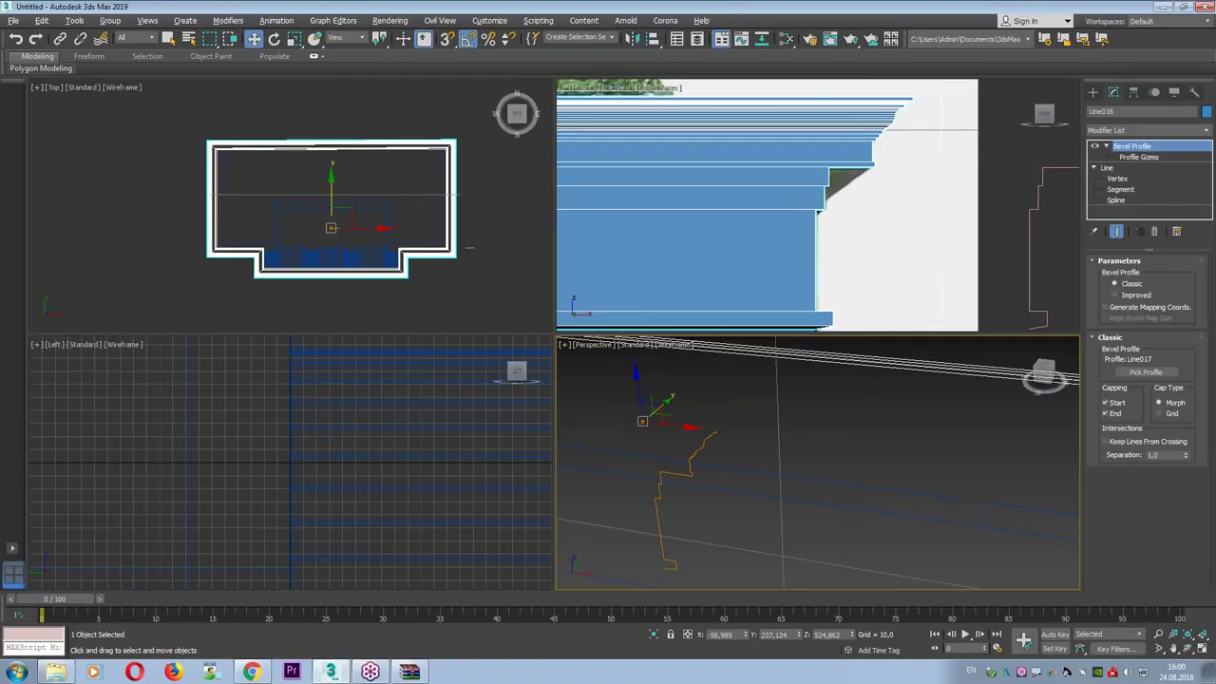
Unhide all the facade geometry and orbit around the whole building in shaded view.
{"action": "left_click", "coordinate": [880, 443]}
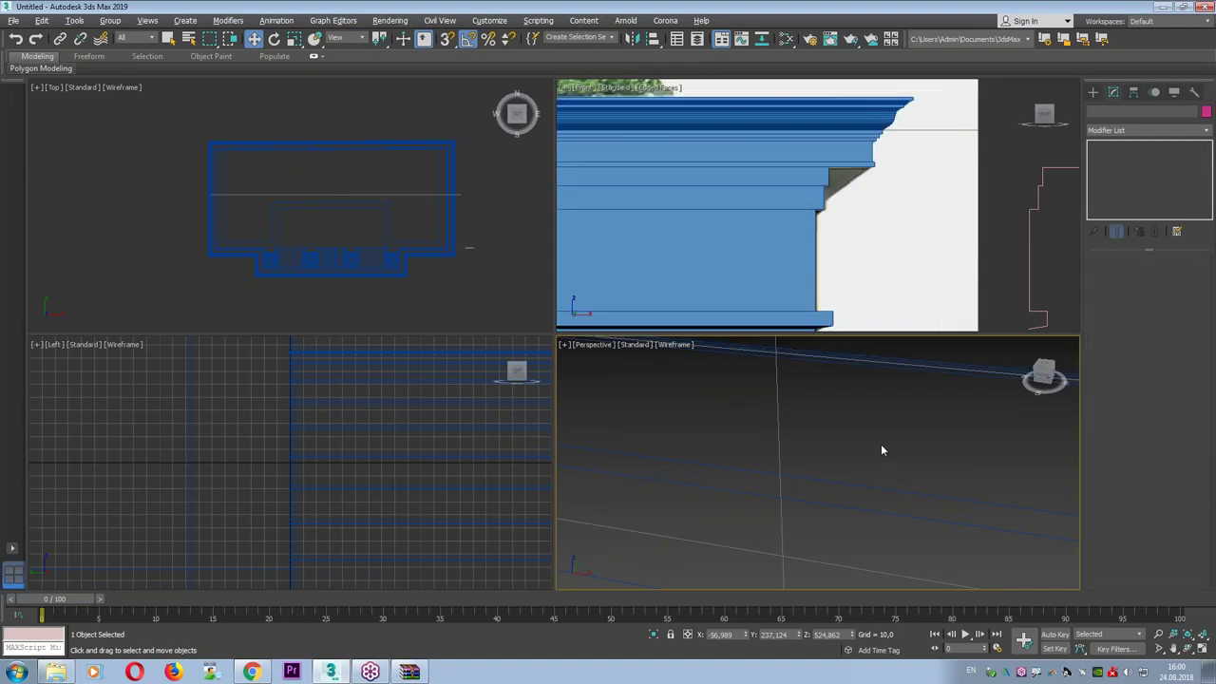
{"action": "key", "text": "alt+w"}
{"action": "key", "text": "z"}
{"action": "right_click", "coordinate": [829, 390]}
{"action": "left_click", "coordinate": [848, 339]}
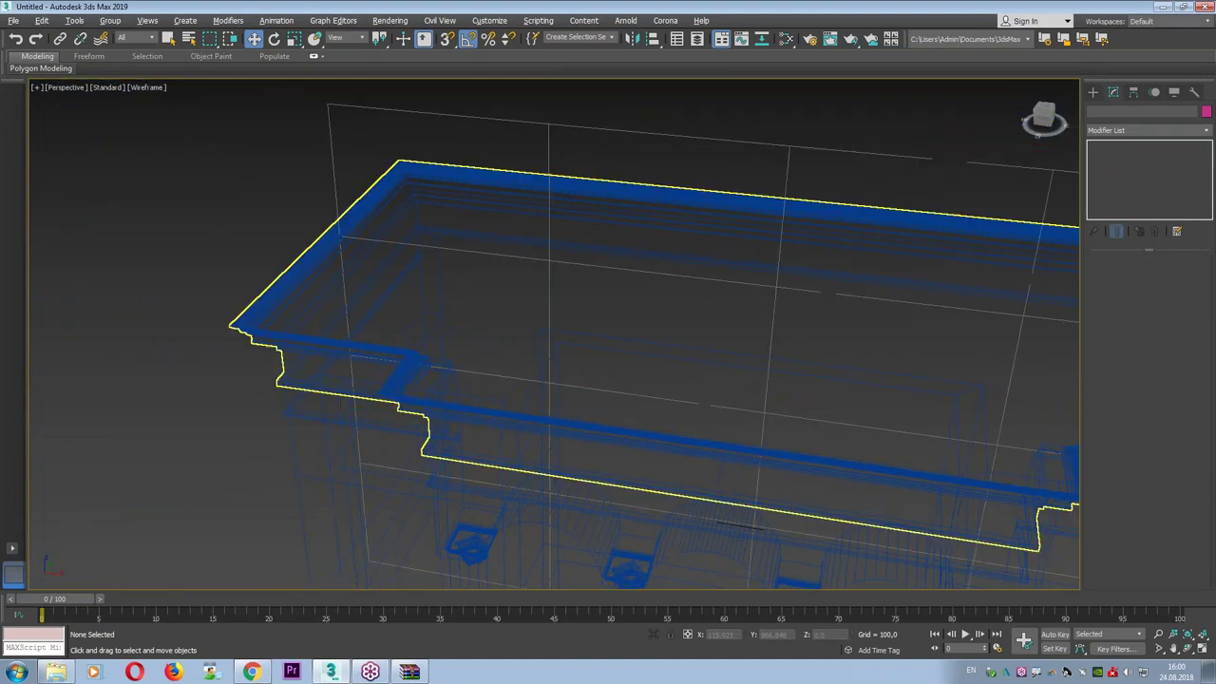
{"action": "key", "text": "z"}
{"action": "key", "text": "F3"}
{"action": "mouse_move", "coordinate": [647, 316]}
{"action": "middle_mouse_down", "text": "alt"}
{"action": "mouse_move", "coordinate": [941, 287]}
{"action": "mouse_move", "coordinate": [849, 326]}
{"action": "mouse_move", "coordinate": [945, 287]}
{"action": "mouse_move", "coordinate": [680, 317]}
{"action": "mouse_move", "coordinate": [665, 361]}
{"action": "mouse_move", "coordinate": [633, 385]}
{"action": "middle_mouse_up", "text": "alt"}
{"action": "key", "text": "F4"}
{"action": "scroll", "coordinate": [680, 317], "scroll_direction": "up", "scroll_amount": 5}
{"action": "scroll", "coordinate": [633, 386], "scroll_direction": "down", "scroll_amount": 5}
{"action": "left_click_drag", "start_coordinate": [696, 230], "coordinate": [890, 326]}
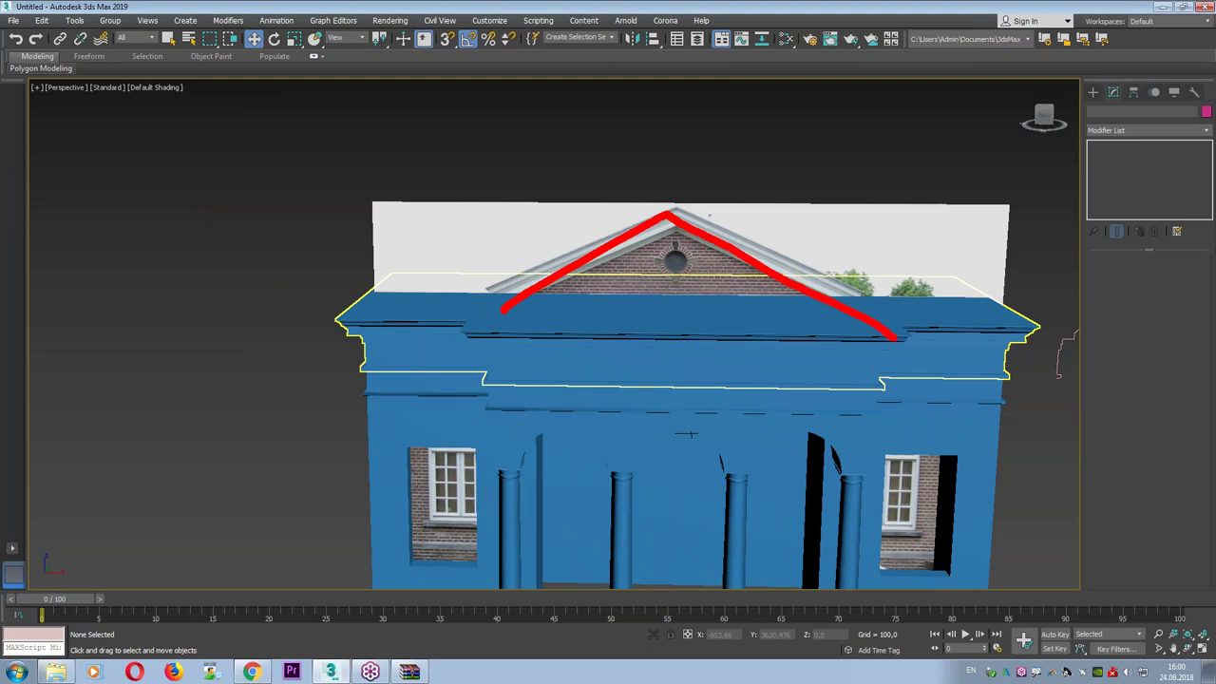
Hide the finished cornice in the maximized Front view and bring up spline shape creation.
{"action": "key", "text": "Escape"}
{"action": "key", "text": "alt+w"}
{"action": "key", "text": "alt+w"}
{"action": "scroll", "coordinate": [628, 194], "scroll_direction": "down", "scroll_amount": 3}
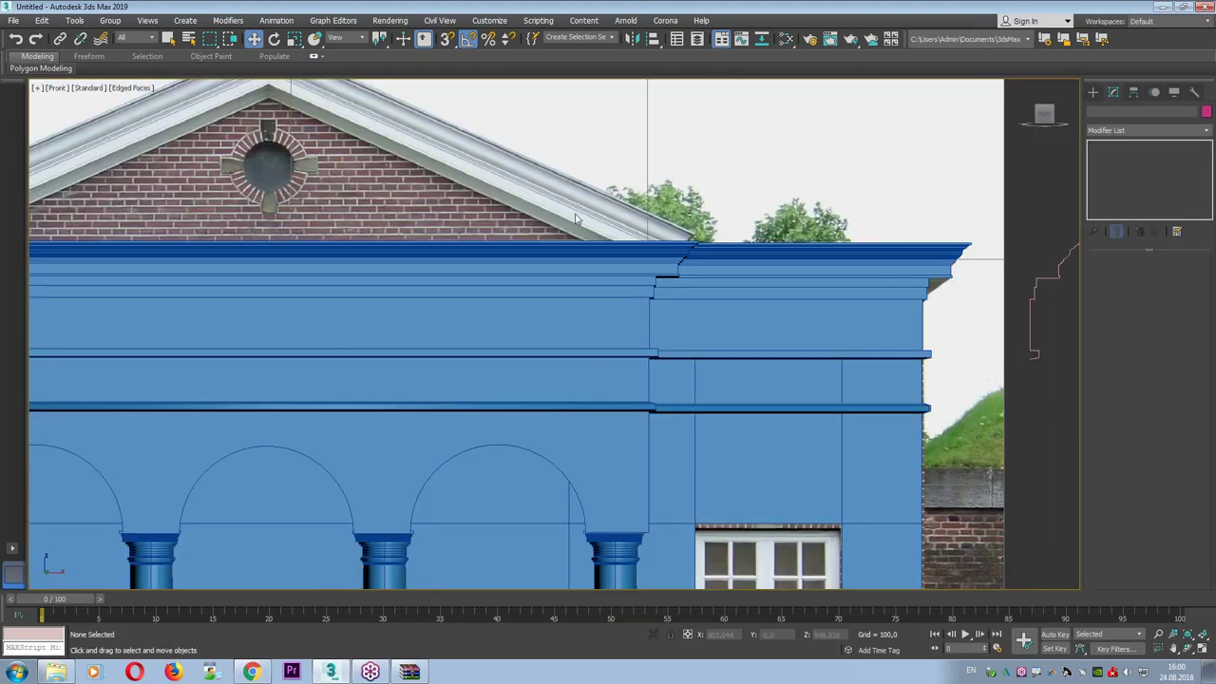
{"action": "scroll", "coordinate": [665, 285], "scroll_direction": "down", "scroll_amount": 3}
{"action": "left_click", "coordinate": [537, 301]}
{"action": "right_click", "coordinate": [542, 265]}
{"action": "left_click", "coordinate": [561, 258]}
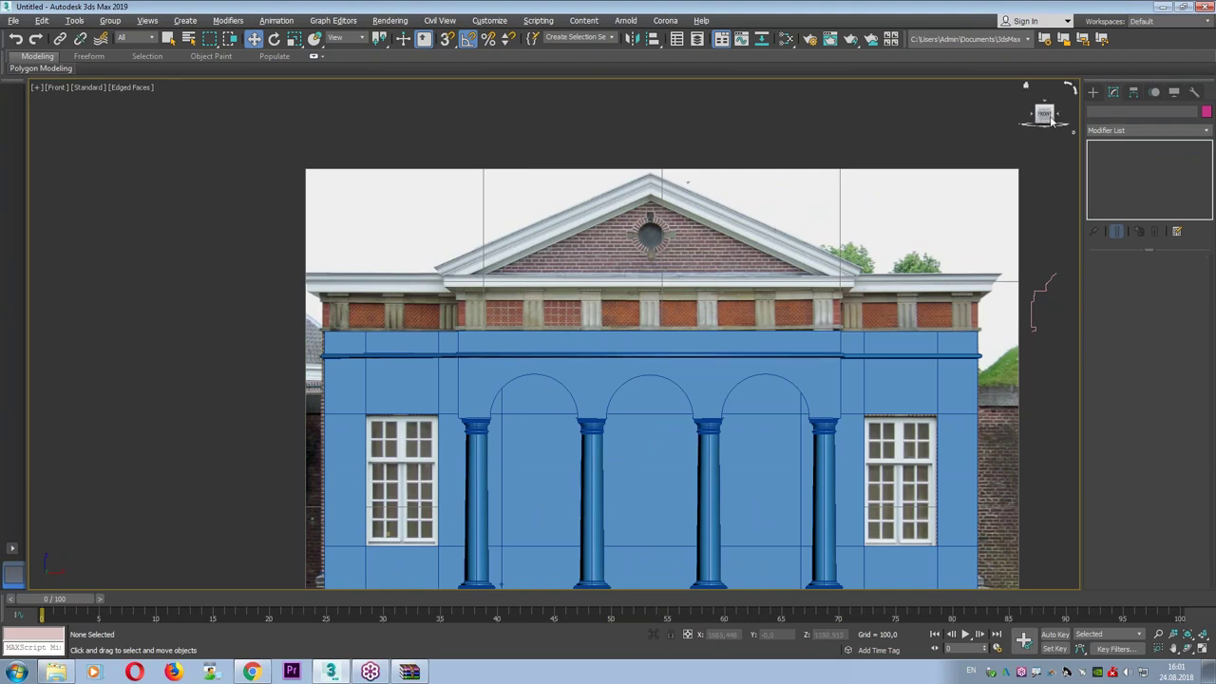
{"action": "left_click", "coordinate": [1092, 91]}
{"action": "left_click", "coordinate": [1119, 192]}
Trace half the pediment as a Line from the eave centre to the left eave end and apex.
{"action": "left_click", "coordinate": [1121, 178]}
{"action": "scroll", "coordinate": [665, 168], "scroll_direction": "up", "scroll_amount": 2}
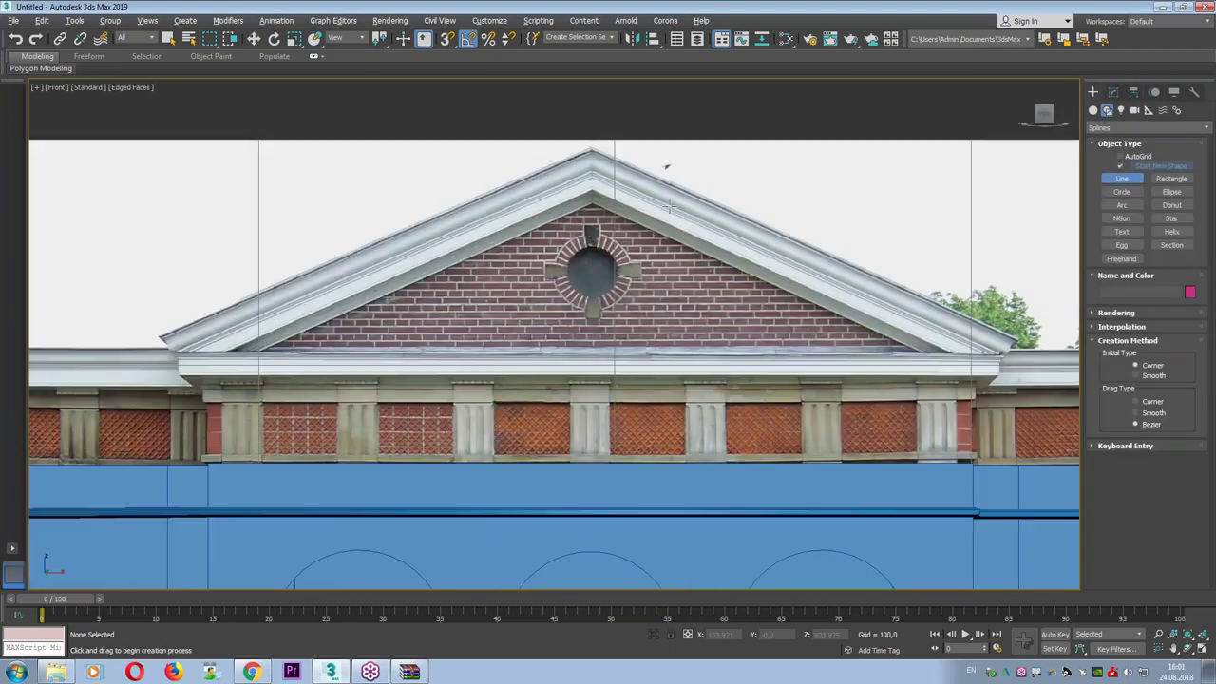
{"action": "scroll", "coordinate": [705, 149], "scroll_direction": "up", "scroll_amount": 1}
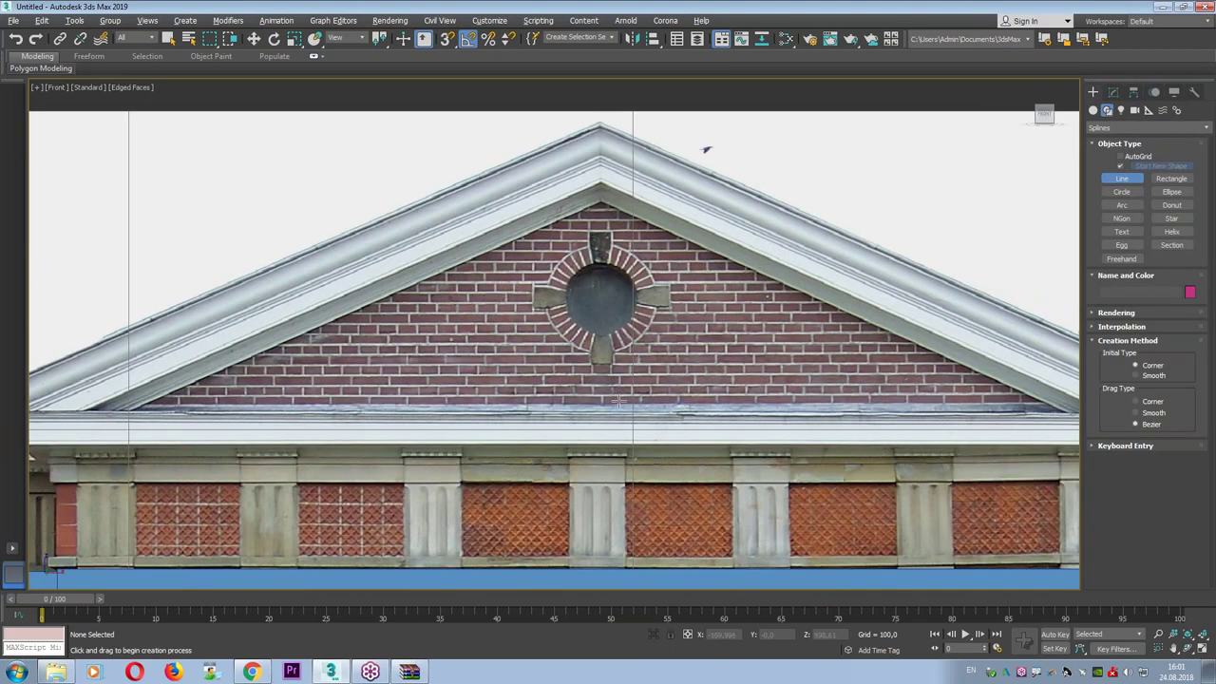
{"action": "left_click", "coordinate": [739, 415]}
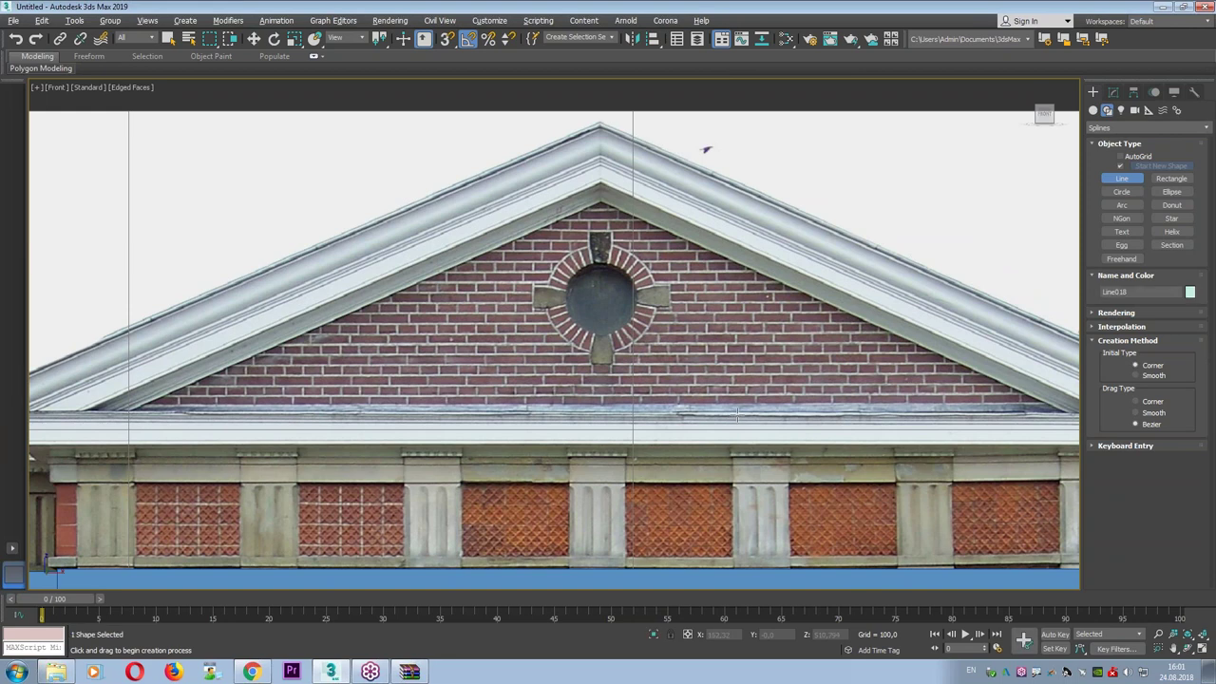
{"action": "left_click", "coordinate": [121, 415]}
{"action": "left_click", "coordinate": [630, 189]}
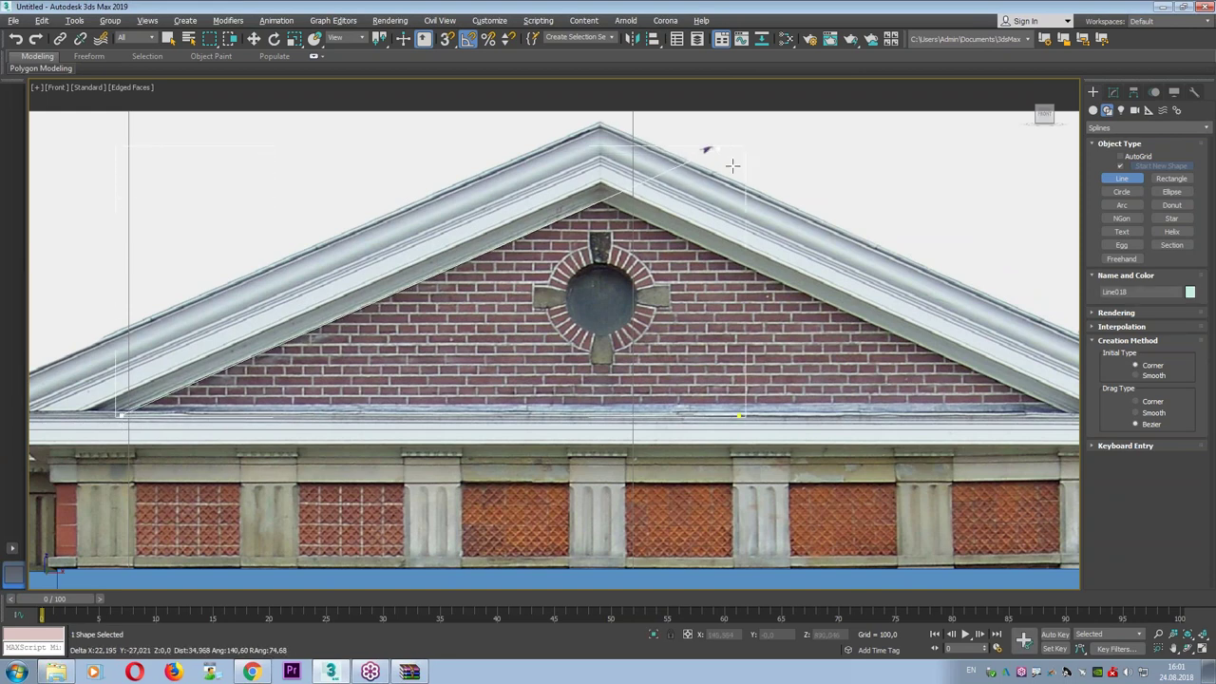
{"action": "key", "text": "F3"}
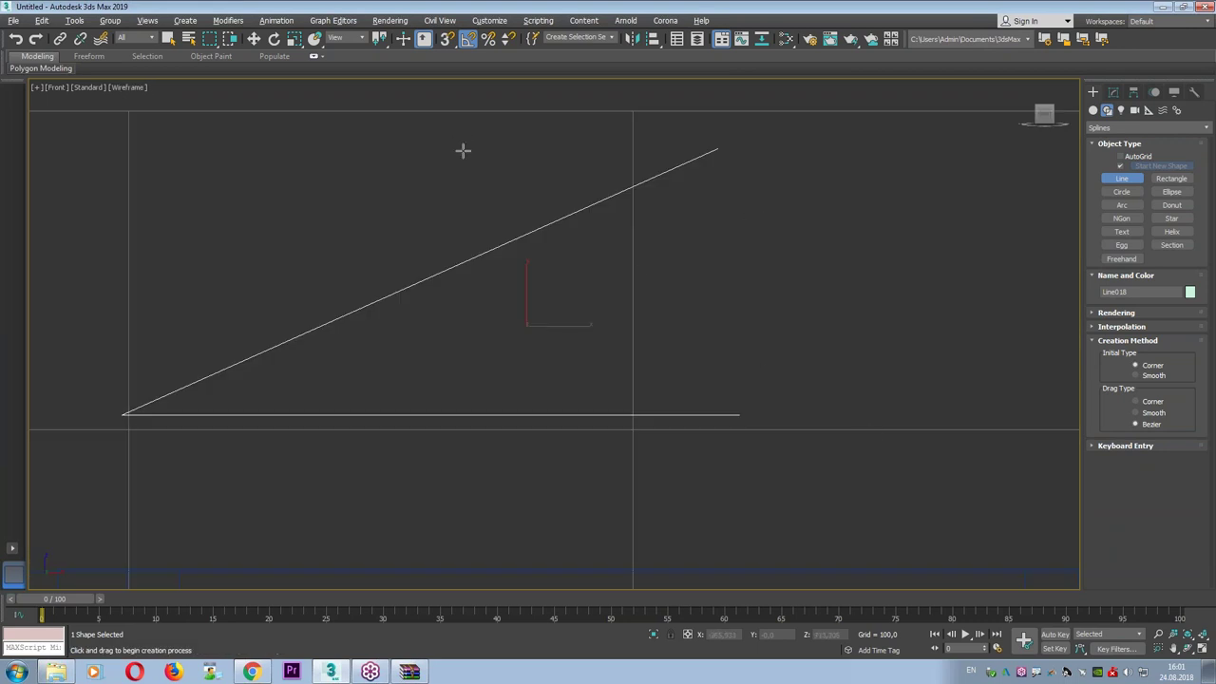
Draw Circle001, radius 37.53, over the round gable window.
{"action": "left_click", "coordinate": [1133, 195]}
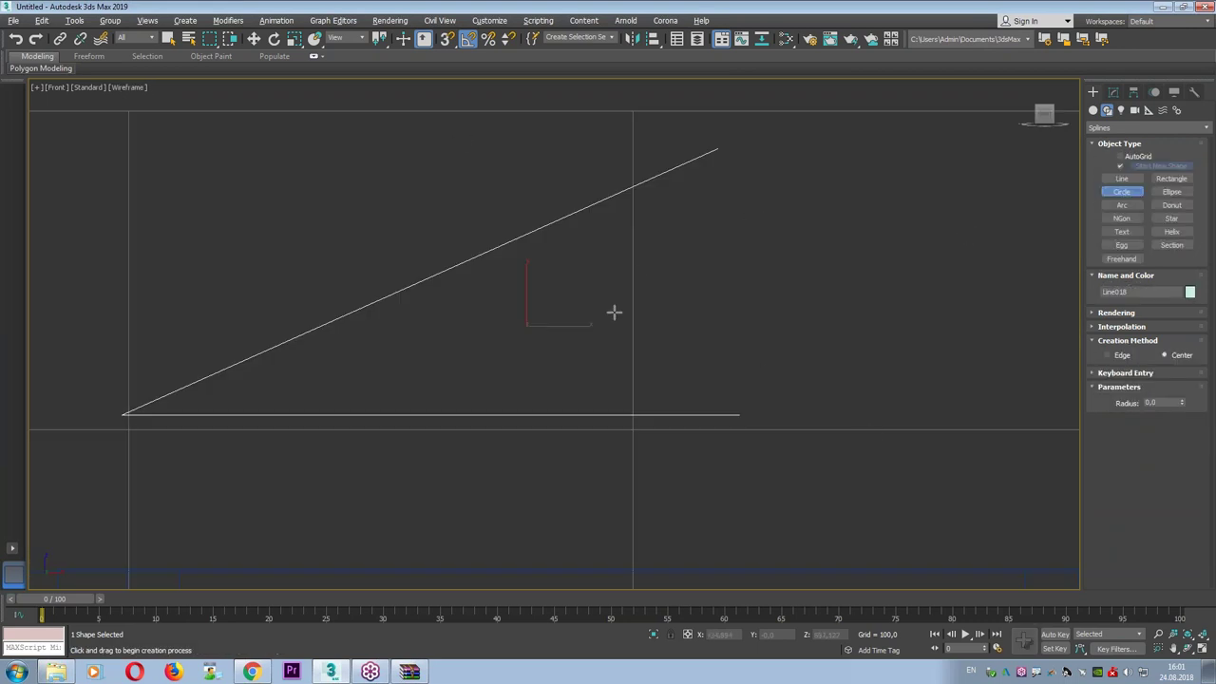
{"action": "key", "text": "F3"}
{"action": "left_click_drag", "start_coordinate": [601, 301], "coordinate": [638, 303]}
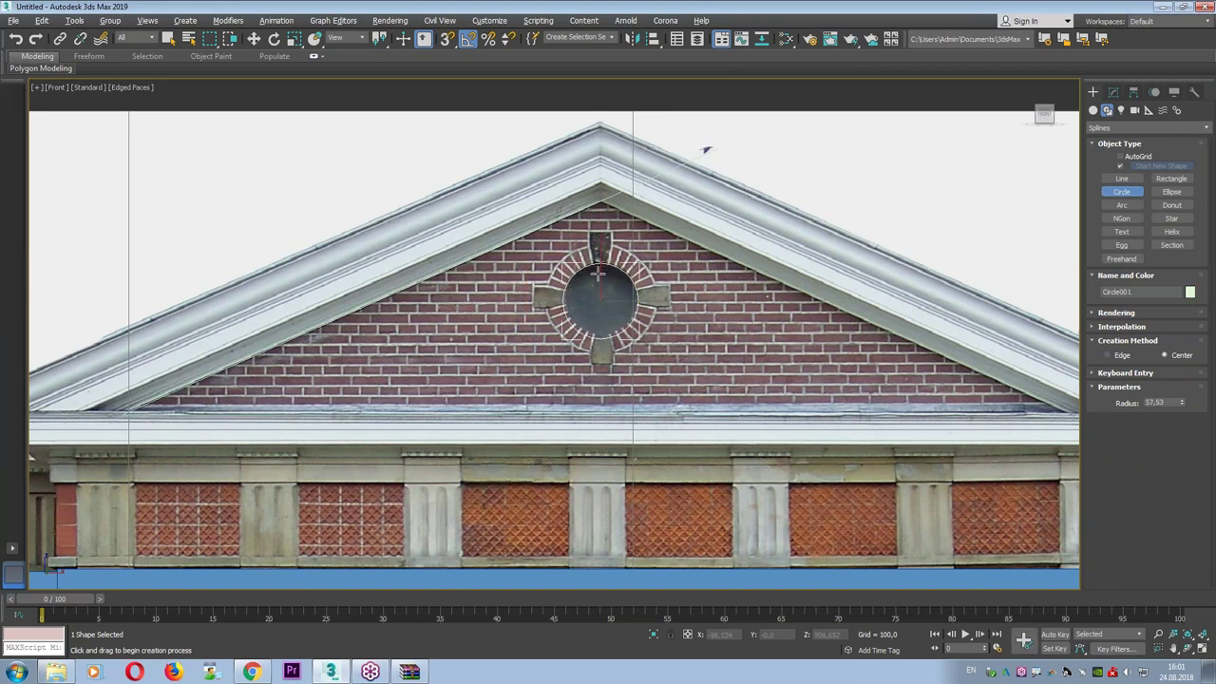
{"action": "key", "text": "w"}
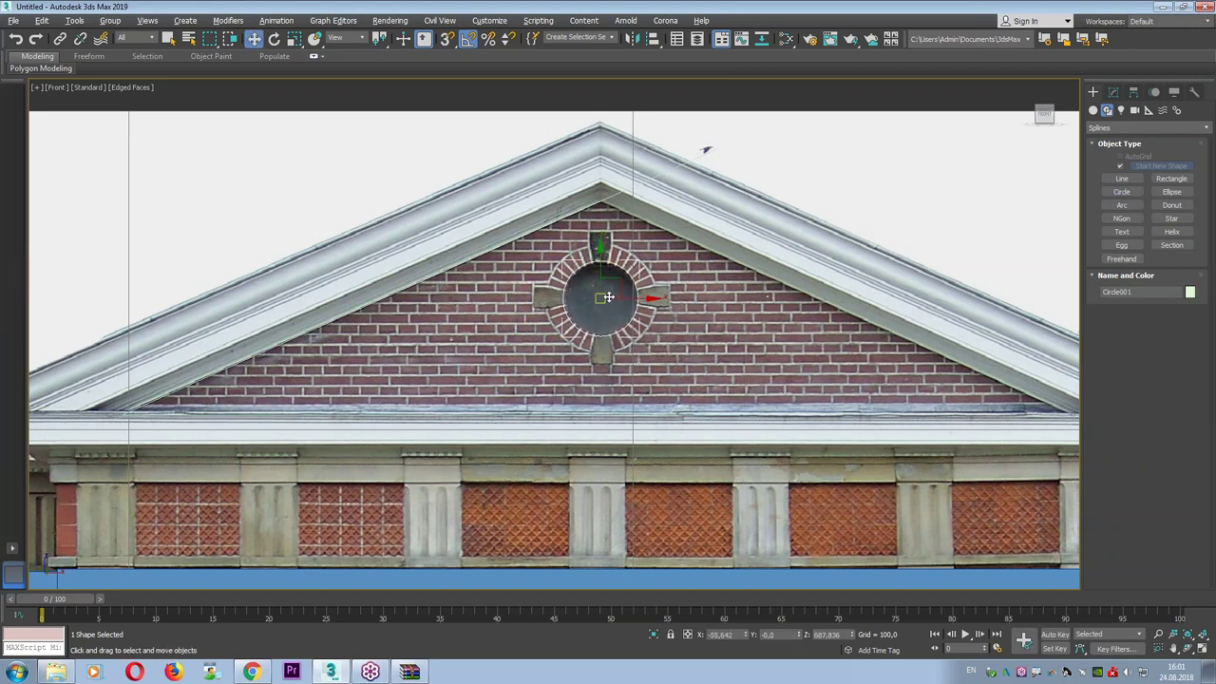
{"action": "left_click_drag", "start_coordinate": [601, 83], "coordinate": [609, 542]}
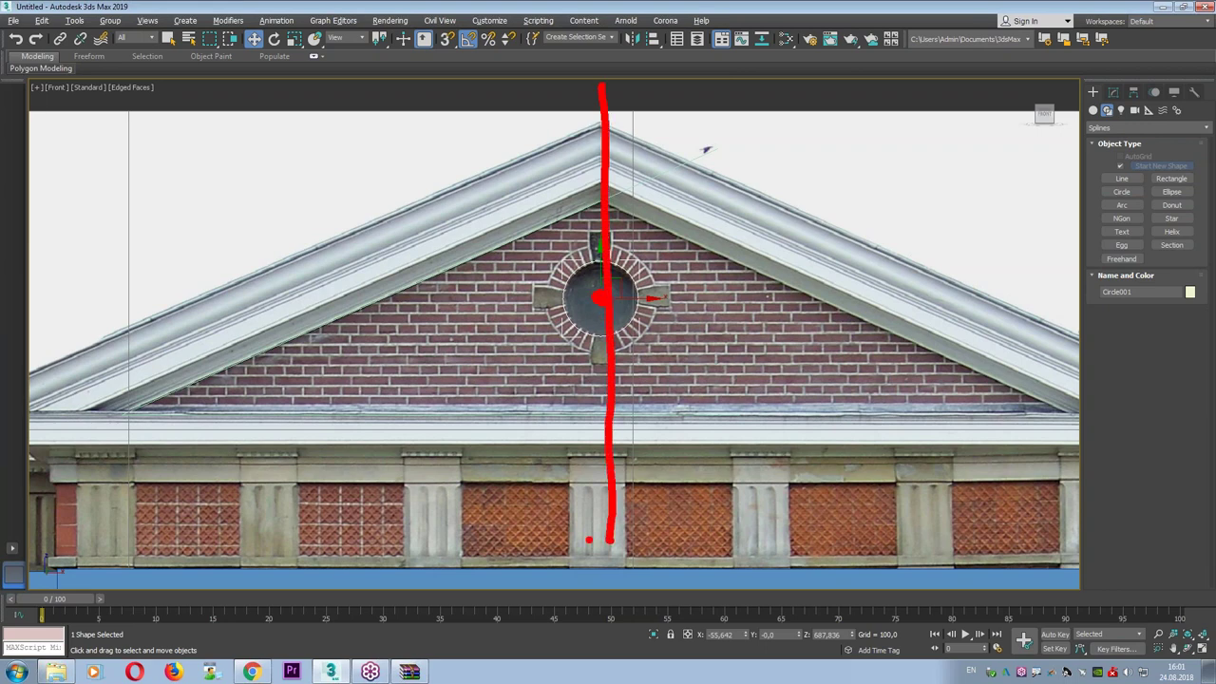
Convert the circle to an Editable Spline and attach the pediment line to it.
{"action": "right_click", "coordinate": [616, 269]}
{"action": "mouse_move", "coordinate": [656, 393]}
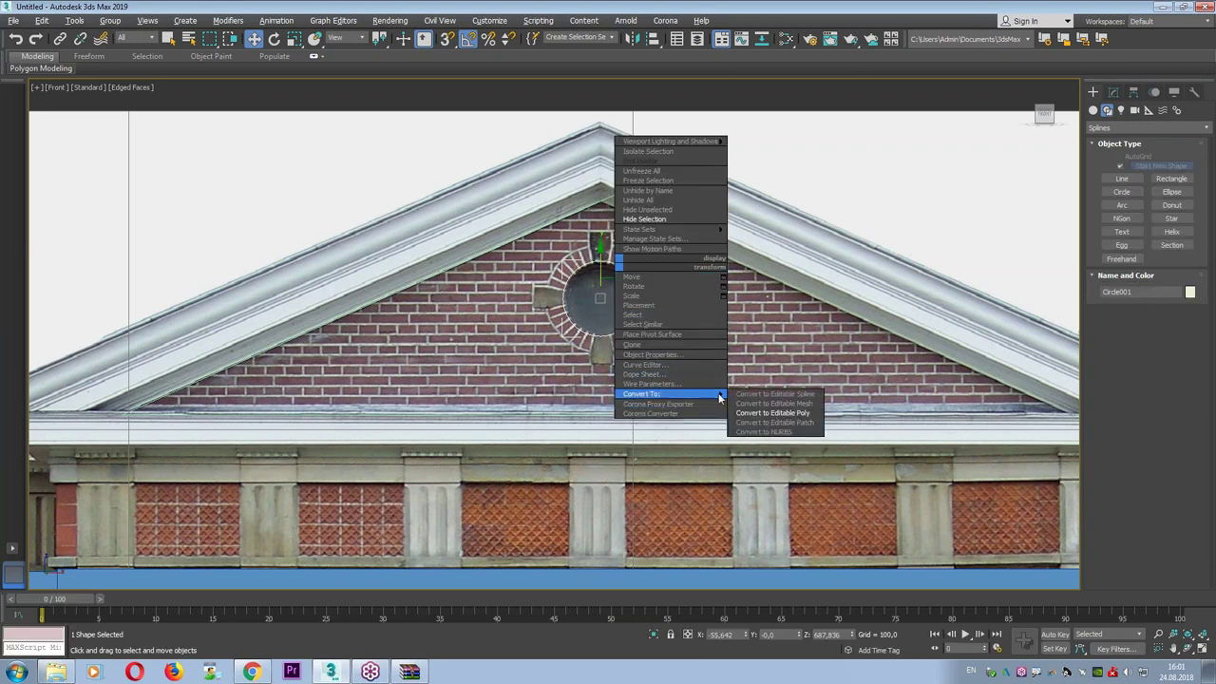
{"action": "left_click", "coordinate": [788, 395]}
{"action": "left_click", "coordinate": [1121, 409]}
{"action": "left_click", "coordinate": [706, 149]}
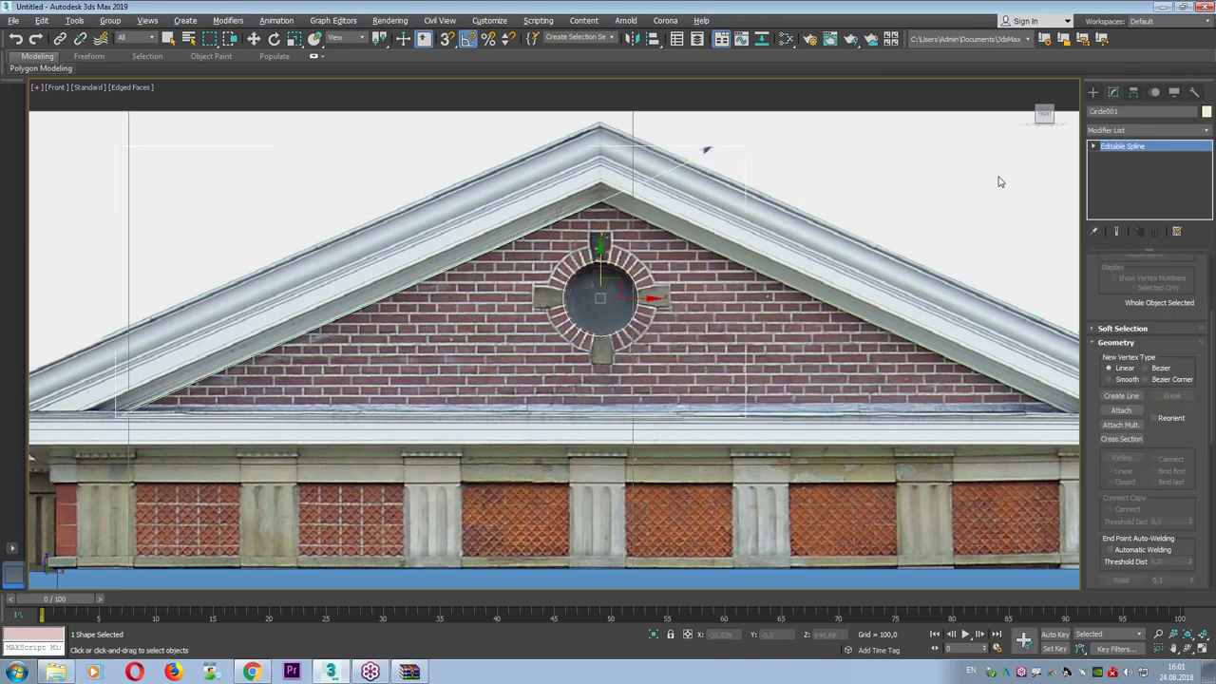
Add a Spline Mirror modifier with Flip enabled to complete the full triangle.
{"action": "left_click", "coordinate": [1168, 130]}
{"action": "left_click_drag", "start_coordinate": [1207, 166], "coordinate": [1207, 501]}
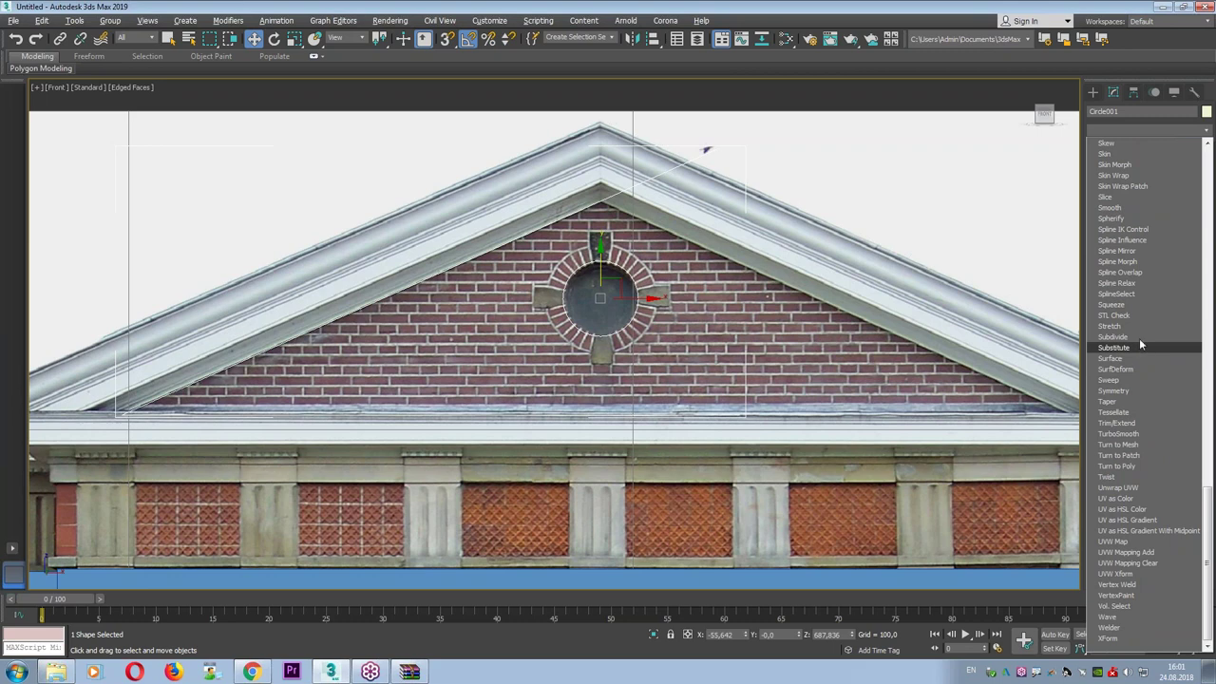
{"action": "left_click", "coordinate": [1130, 250]}
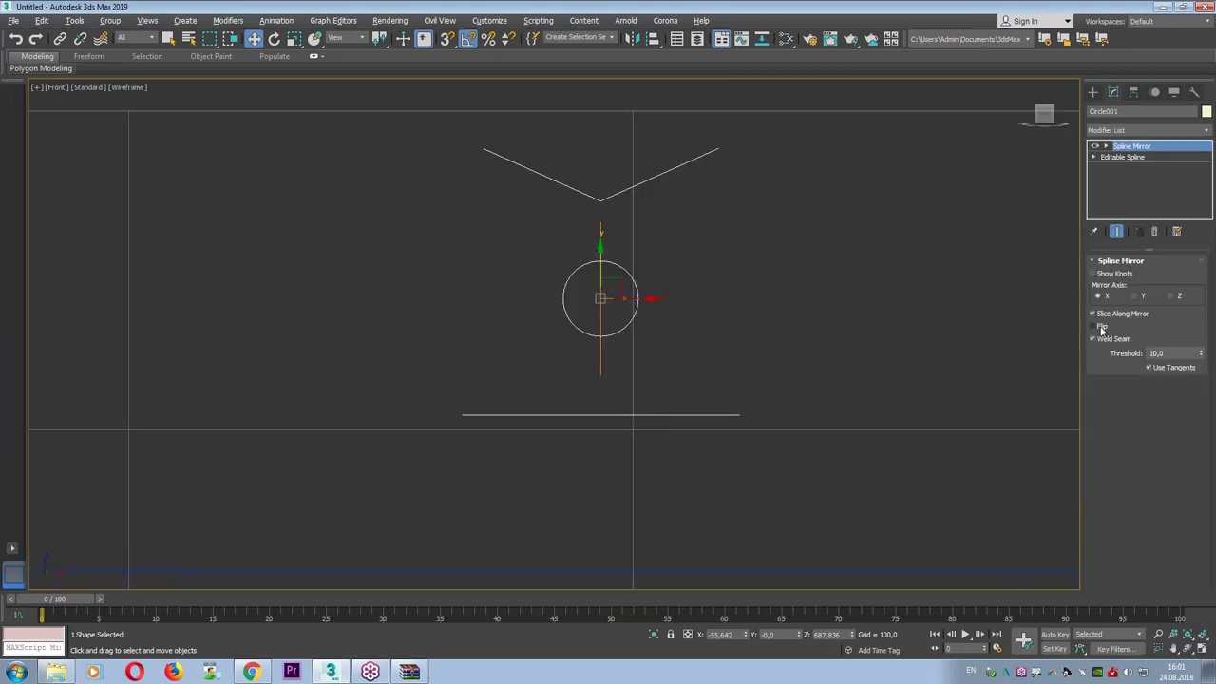
{"action": "left_click", "coordinate": [1100, 329]}
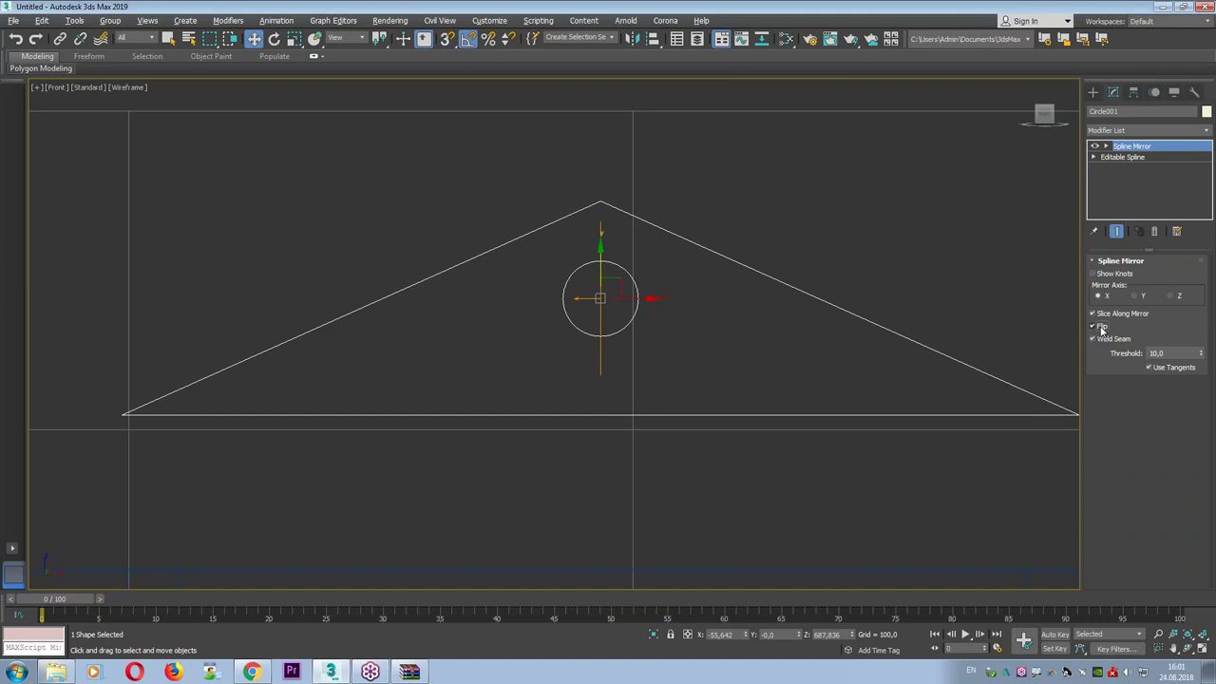
{"action": "left_click", "coordinate": [1110, 131]}
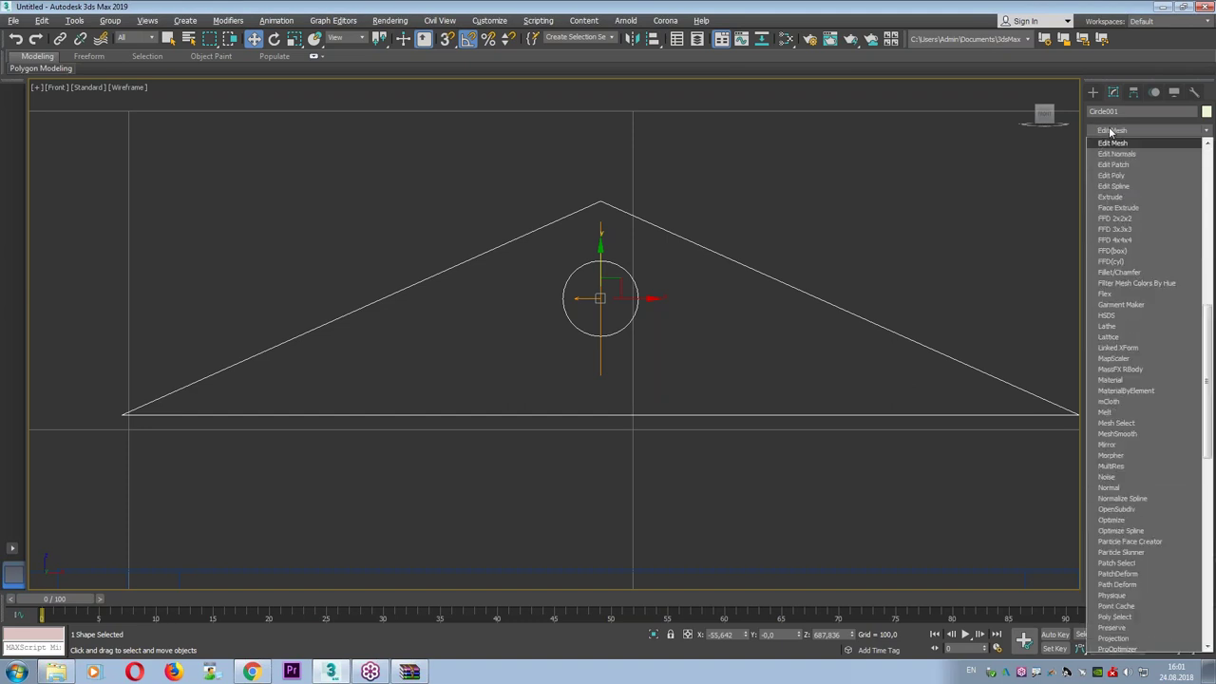
Extrude the pediment shape and reduce the Extrude Amount to 186.
{"action": "left_click", "coordinate": [1111, 196]}
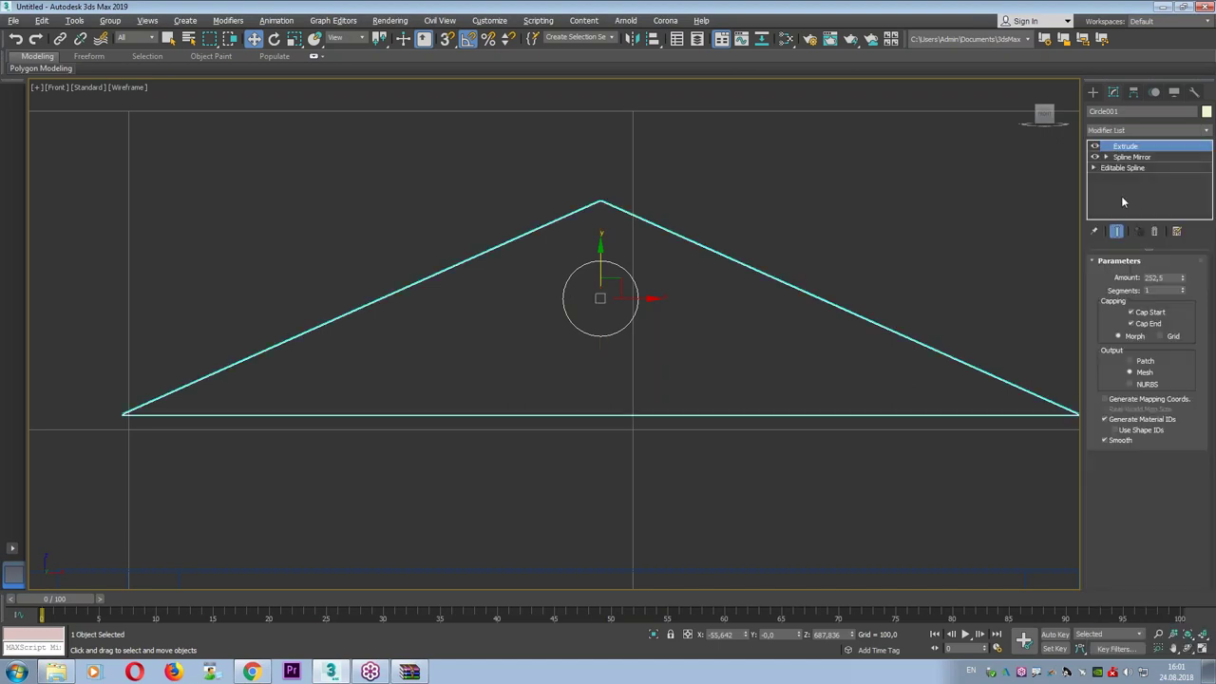
{"action": "key", "text": "alt+w"}
{"action": "key", "text": "alt+w"}
{"action": "middle_click_drag", "start_coordinate": [722, 362], "coordinate": [836, 380], "text": "alt"}
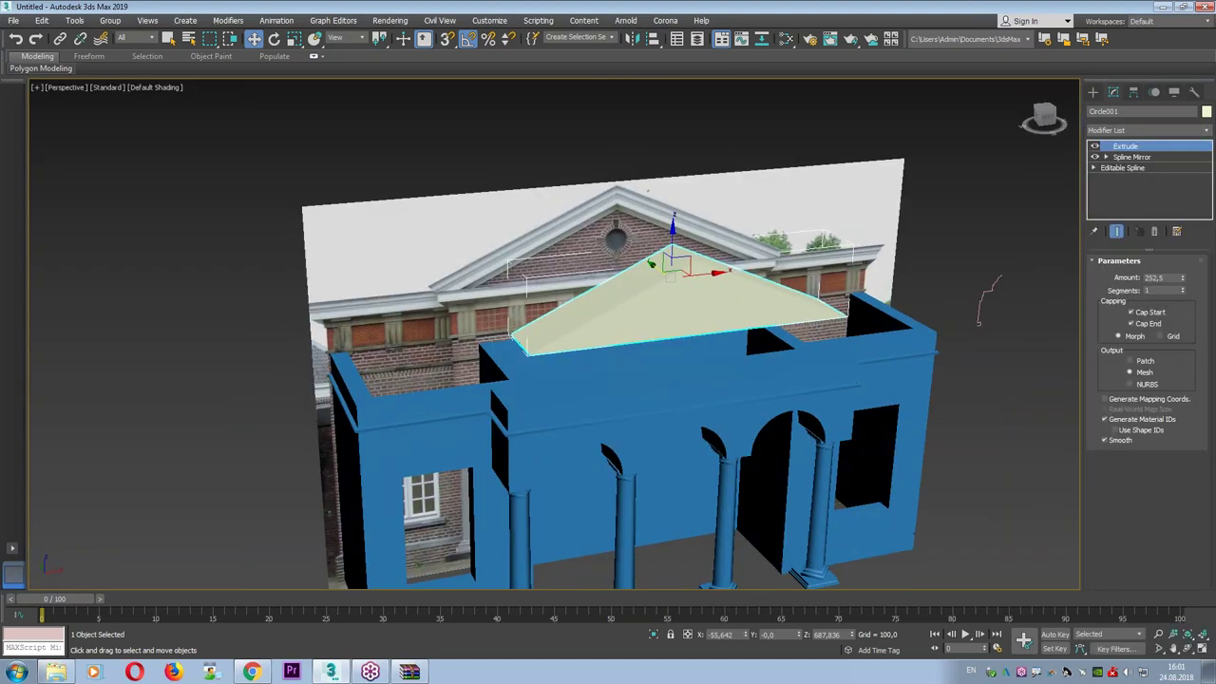
{"action": "left_click_drag", "start_coordinate": [1182, 277], "coordinate": [1187, 354]}
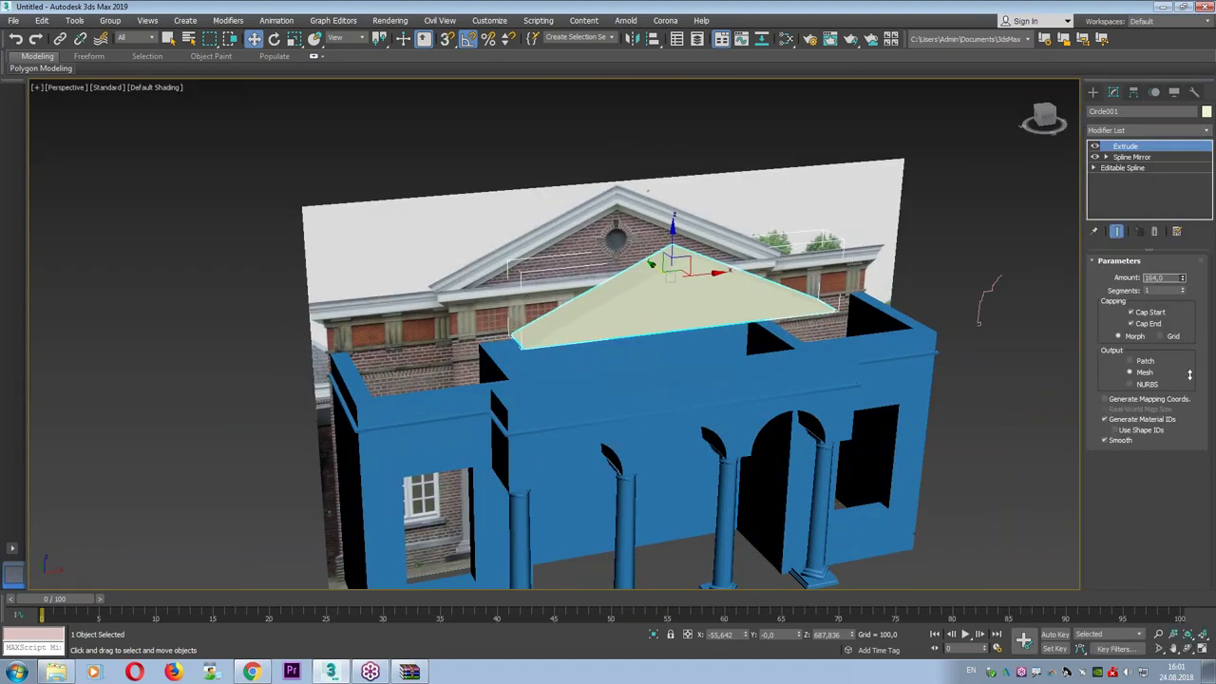
{"action": "mouse_move", "coordinate": [741, 342]}
{"action": "middle_mouse_down", "text": "alt"}
{"action": "mouse_move", "coordinate": [867, 339]}
{"action": "mouse_move", "coordinate": [800, 328]}
{"action": "middle_mouse_up", "text": "alt"}
{"action": "key", "text": "F4"}
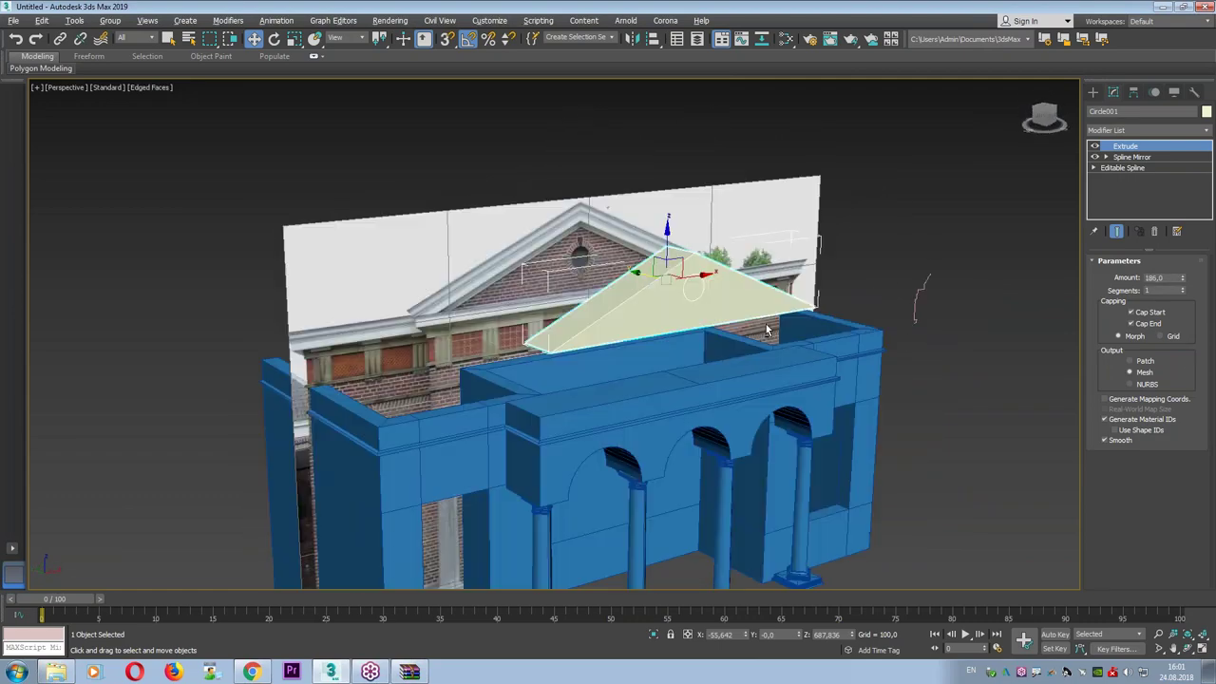
{"action": "scroll", "coordinate": [800, 329], "scroll_direction": "up", "scroll_amount": 5}
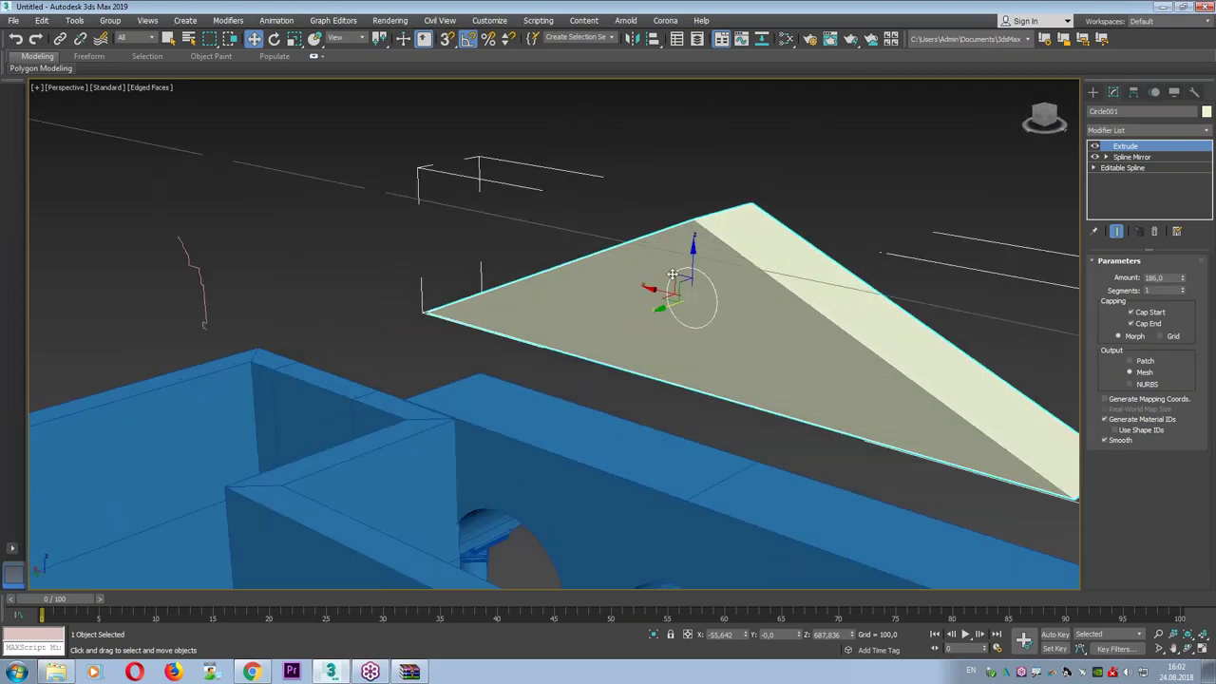
{"action": "middle_click_drag", "start_coordinate": [800, 329], "coordinate": [1074, 166], "text": "alt"}
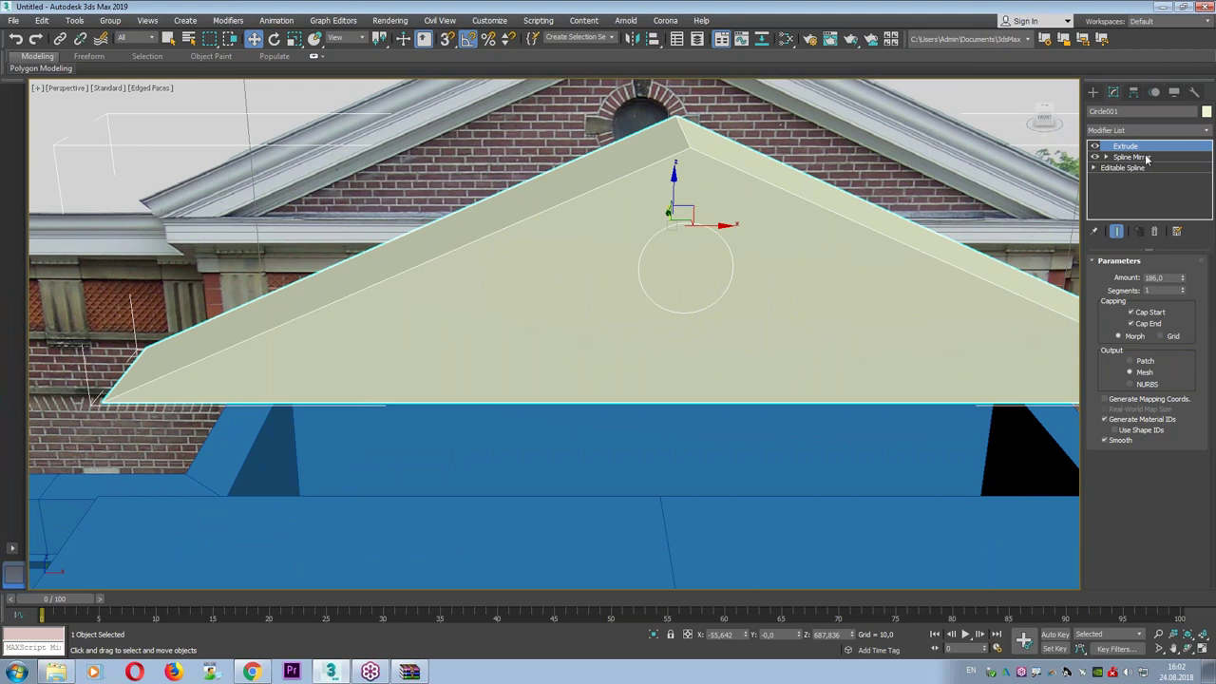
Move the Spline Mirror plane along X so the circle cuts through the pediment.
{"action": "left_click", "coordinate": [1132, 157]}
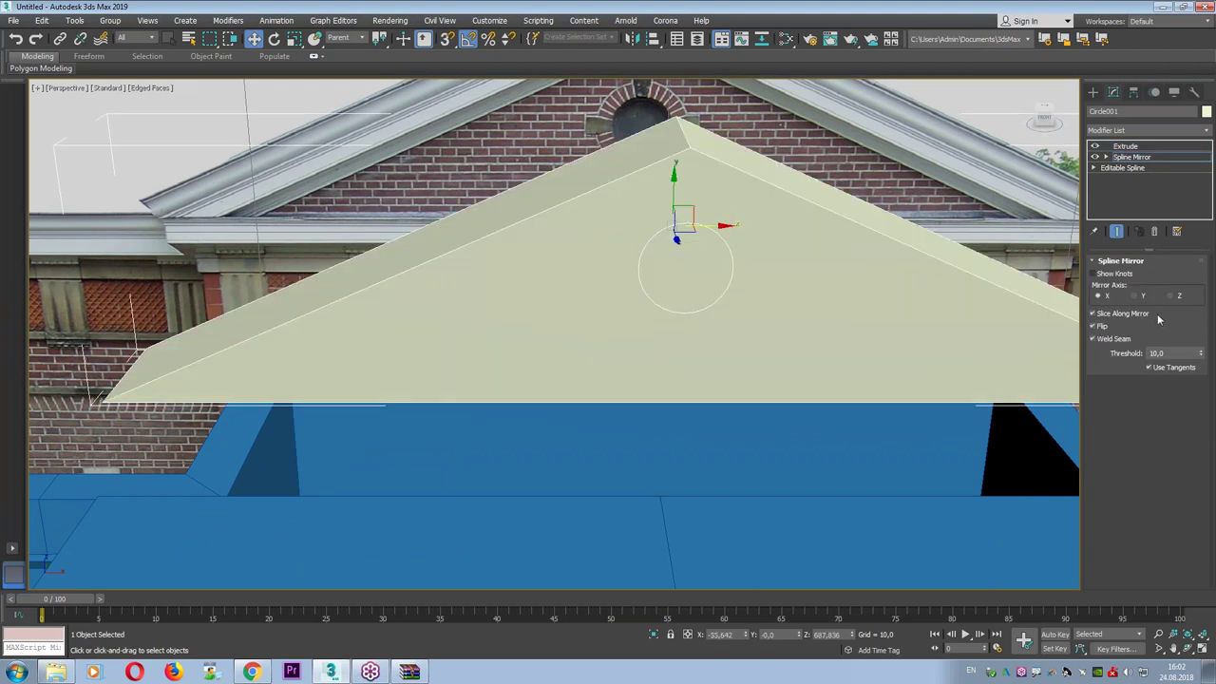
{"action": "left_click", "coordinate": [1129, 146]}
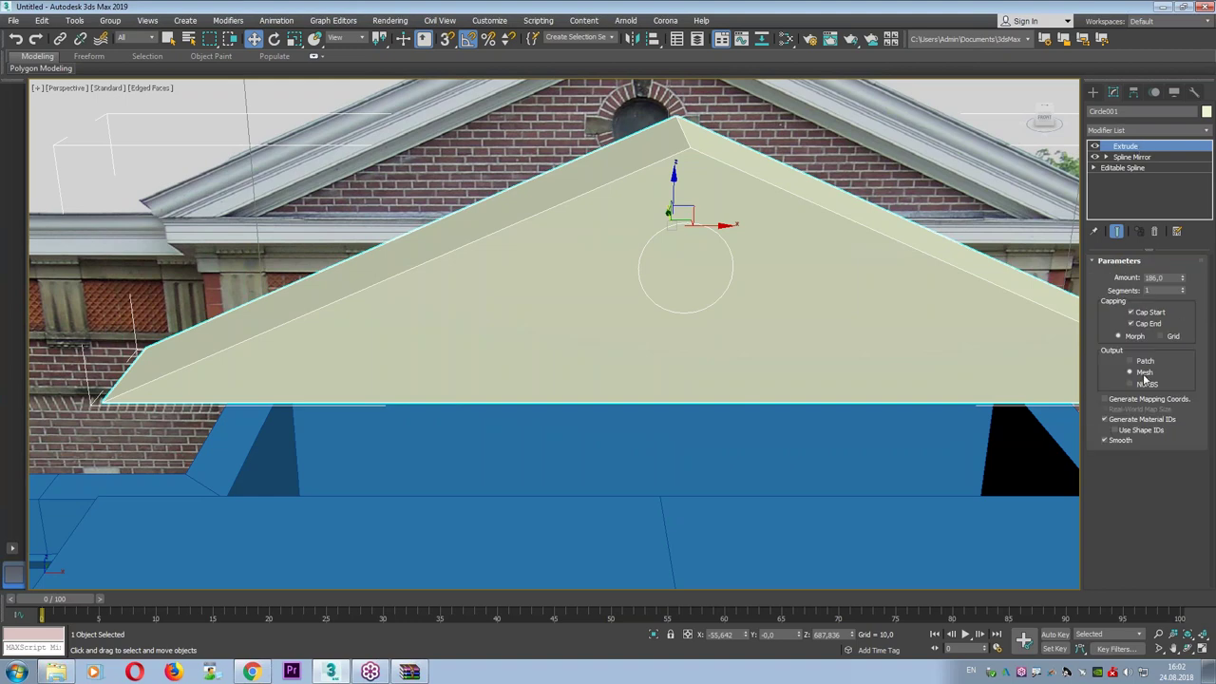
{"action": "left_click", "coordinate": [1133, 156]}
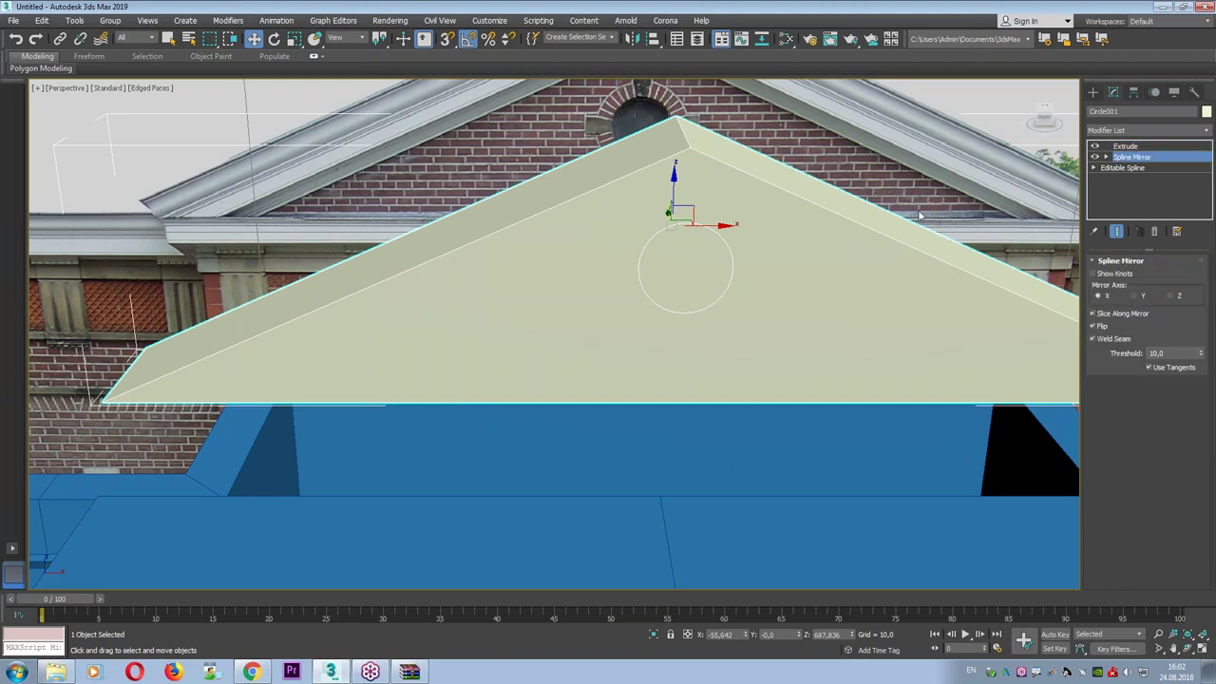
{"action": "left_click_drag", "start_coordinate": [719, 226], "coordinate": [715, 226]}
{"action": "left_click", "coordinate": [1152, 157]}
{"action": "left_click_drag", "start_coordinate": [708, 227], "coordinate": [710, 229]}
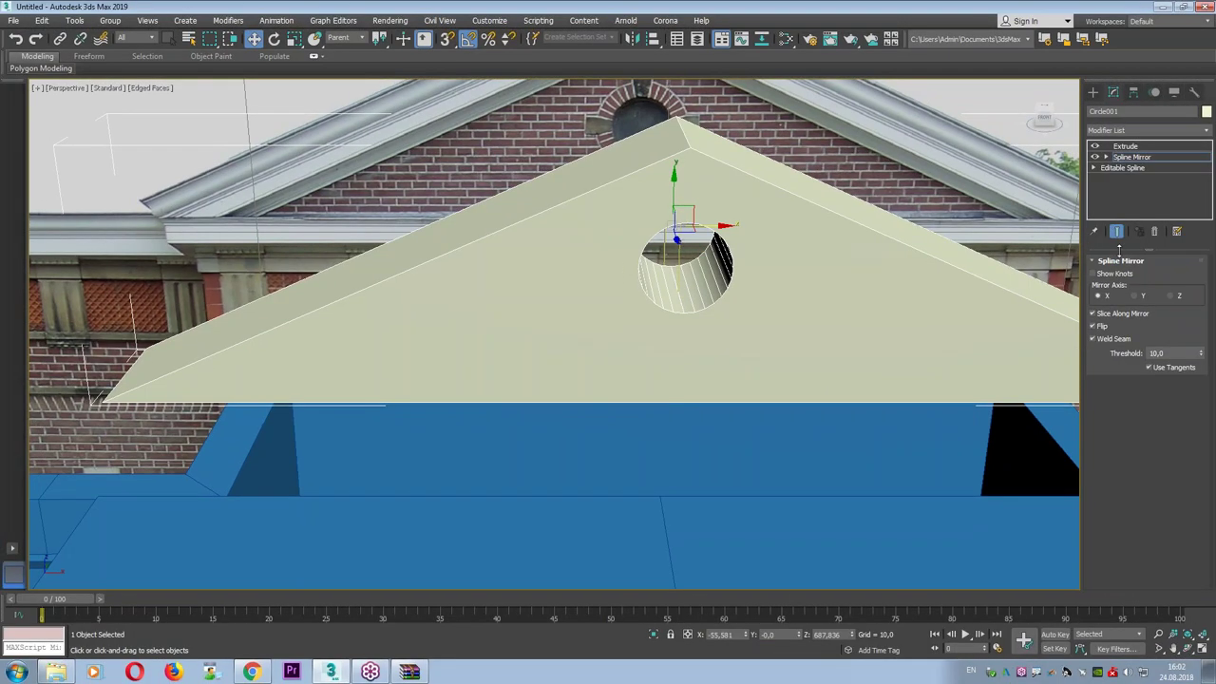
Set the Spline Mirror weld Threshold to 1,0 and toggle tangent handling.
{"action": "double_click", "coordinate": [1159, 352]}
{"action": "type", "text": "1"}
{"action": "key", "text": "Return"}
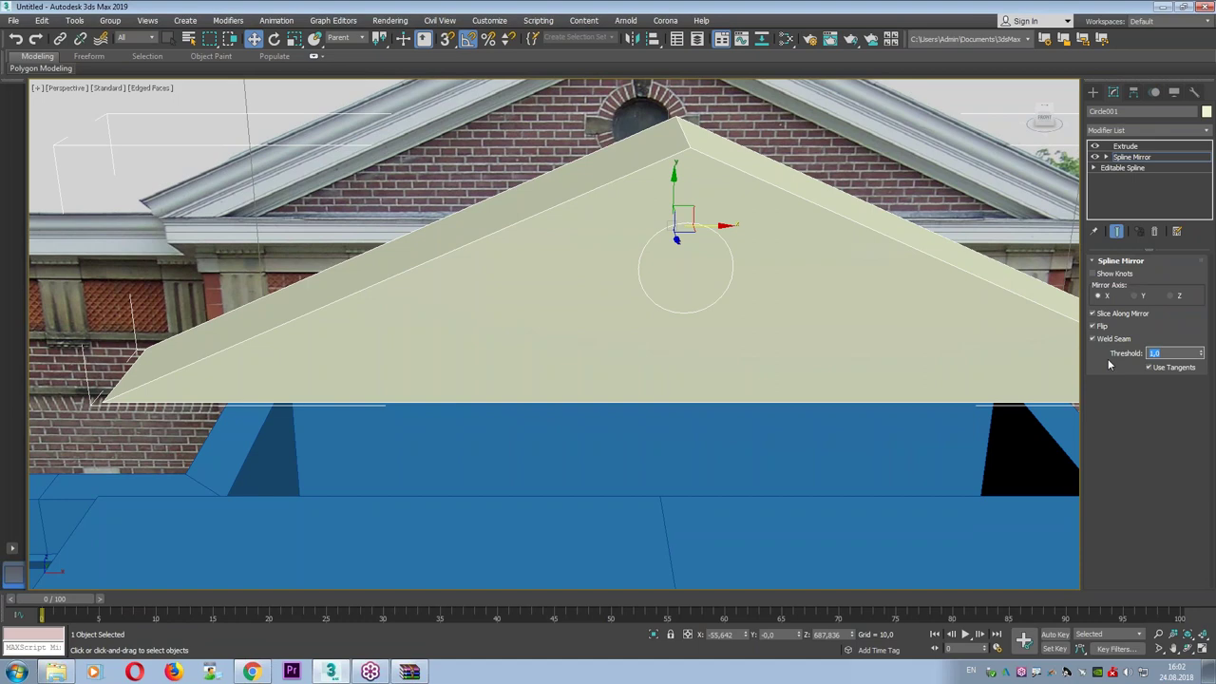
{"action": "left_click_drag", "start_coordinate": [1201, 356], "coordinate": [1179, 347]}
{"action": "left_click", "coordinate": [1176, 370]}
Test the Flip and seam-weld options and preview the shape with and without the mirror.
{"action": "left_click", "coordinate": [1107, 325]}
{"action": "left_click", "coordinate": [1106, 325]}
{"action": "left_click", "coordinate": [1105, 344]}
{"action": "left_click", "coordinate": [1105, 344]}
{"action": "left_click", "coordinate": [1144, 158]}
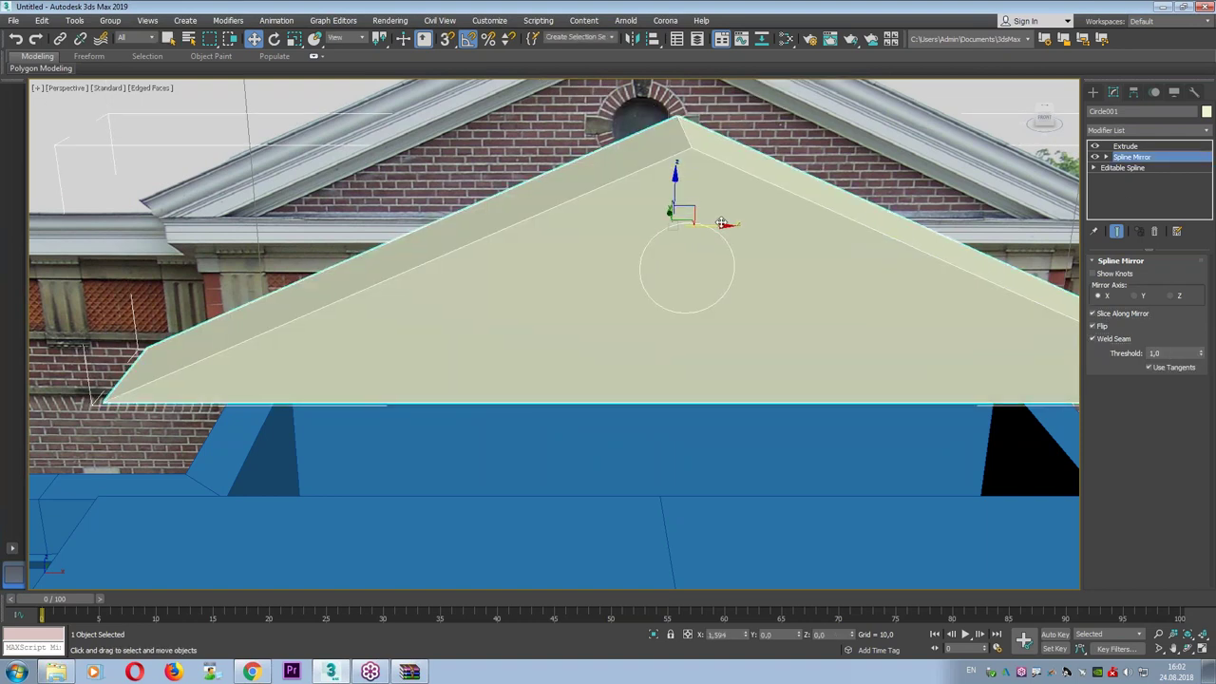
{"action": "left_click", "coordinate": [1124, 162]}
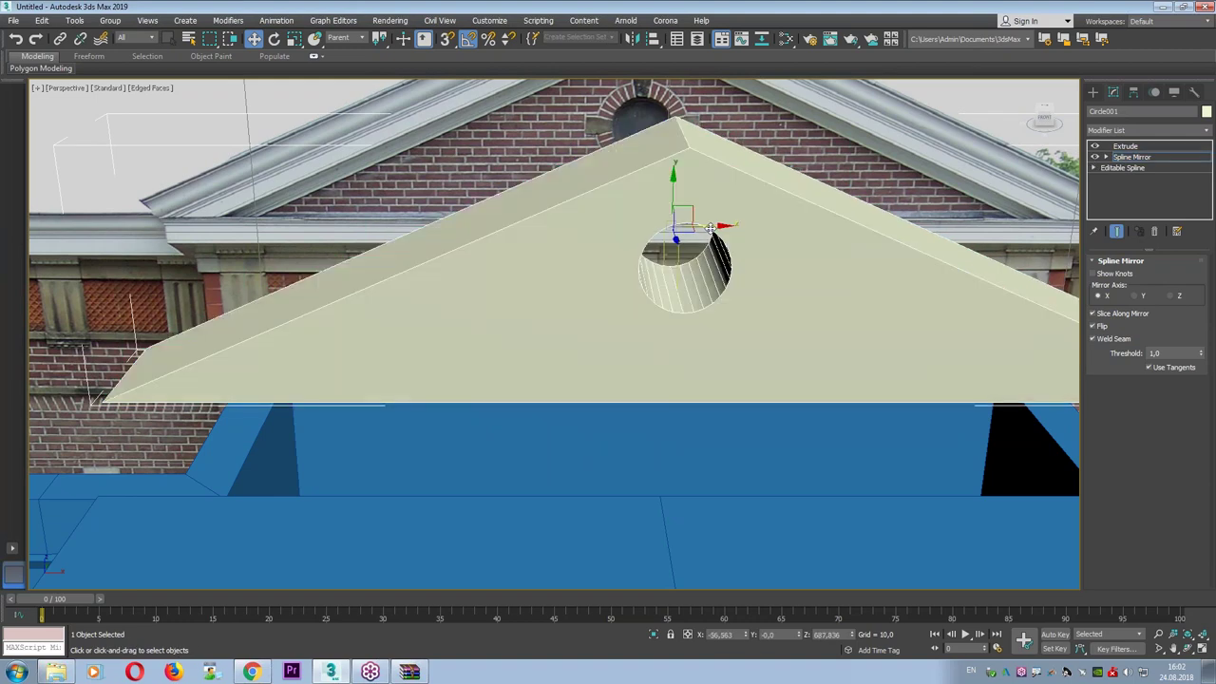
{"action": "left_click", "coordinate": [1131, 158]}
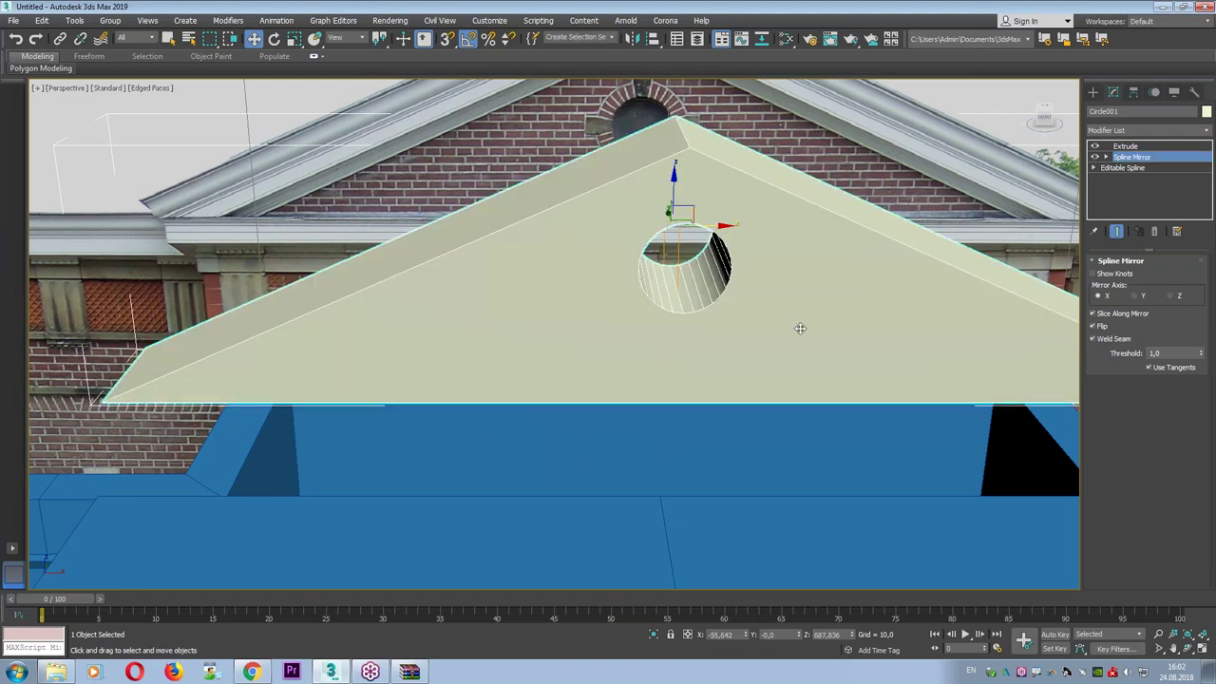
Push the pediment in Y onto the facade line and unhide all the building geometry.
{"action": "key", "text": "alt+w"}
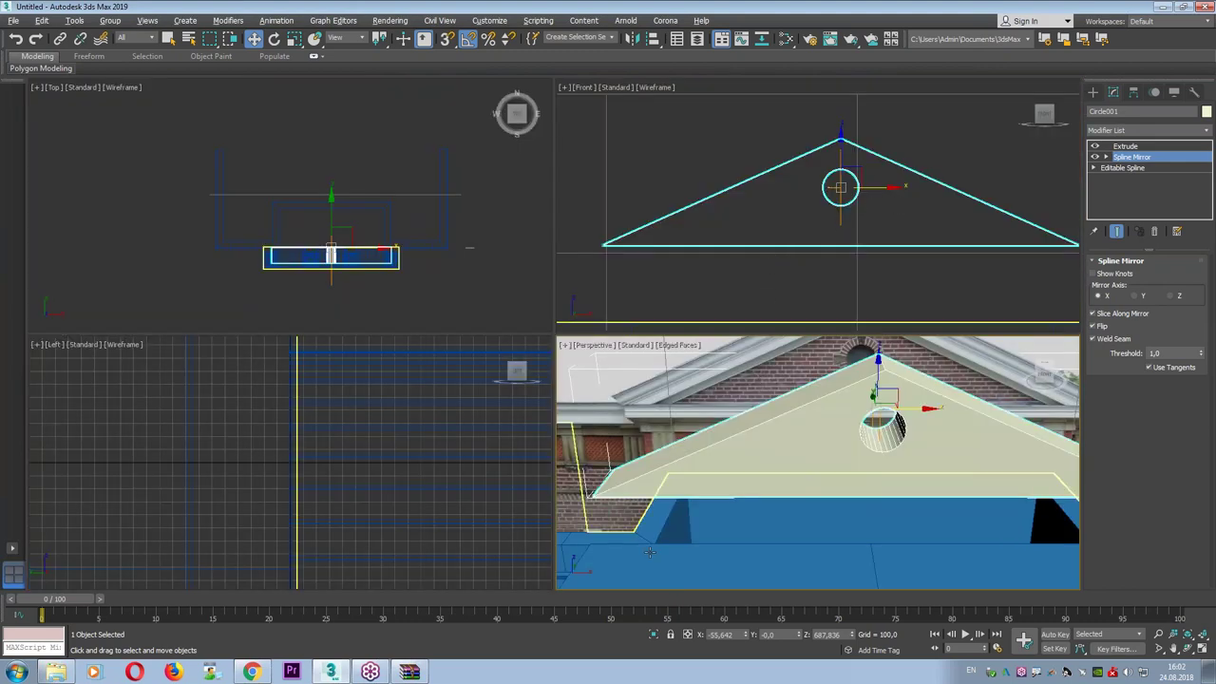
{"action": "scroll", "coordinate": [309, 262], "scroll_direction": "up", "scroll_amount": 5}
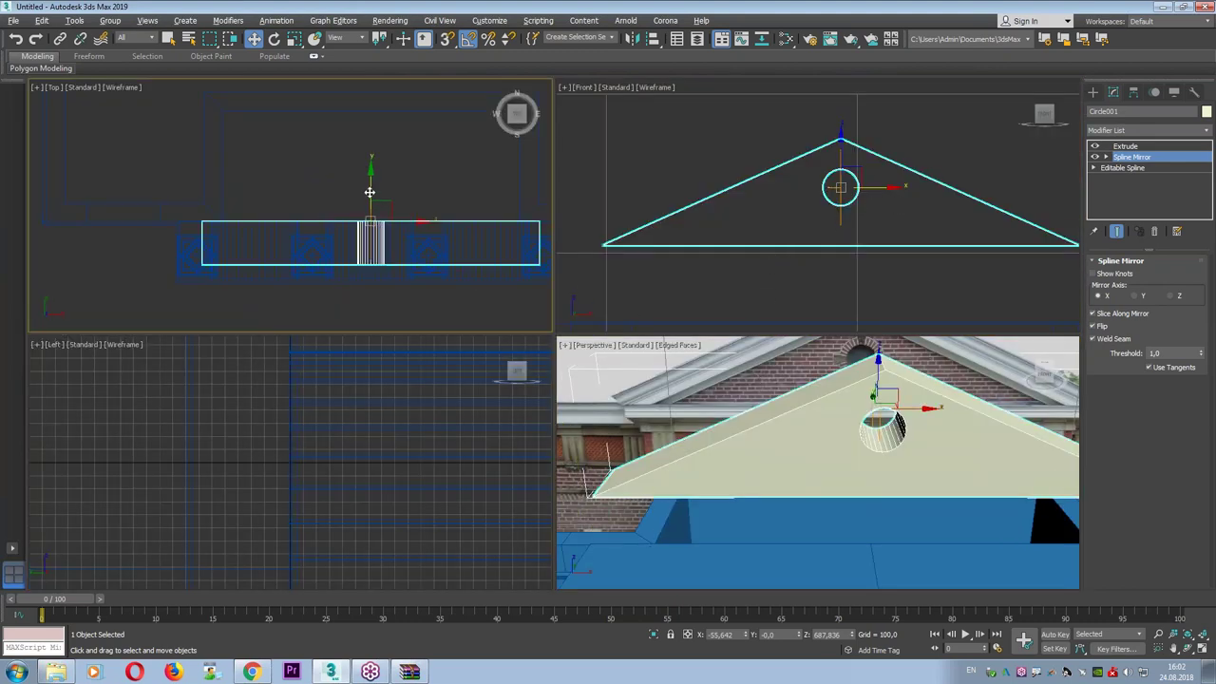
{"action": "left_click_drag", "start_coordinate": [370, 190], "coordinate": [371, 203]}
{"action": "key", "text": "alt+w"}
{"action": "right_click", "coordinate": [675, 384]}
{"action": "left_click", "coordinate": [714, 330]}
{"action": "scroll", "coordinate": [715, 332], "scroll_direction": "down", "scroll_amount": 5}
{"action": "middle_click_drag", "start_coordinate": [715, 333], "coordinate": [655, 333], "text": "alt"}
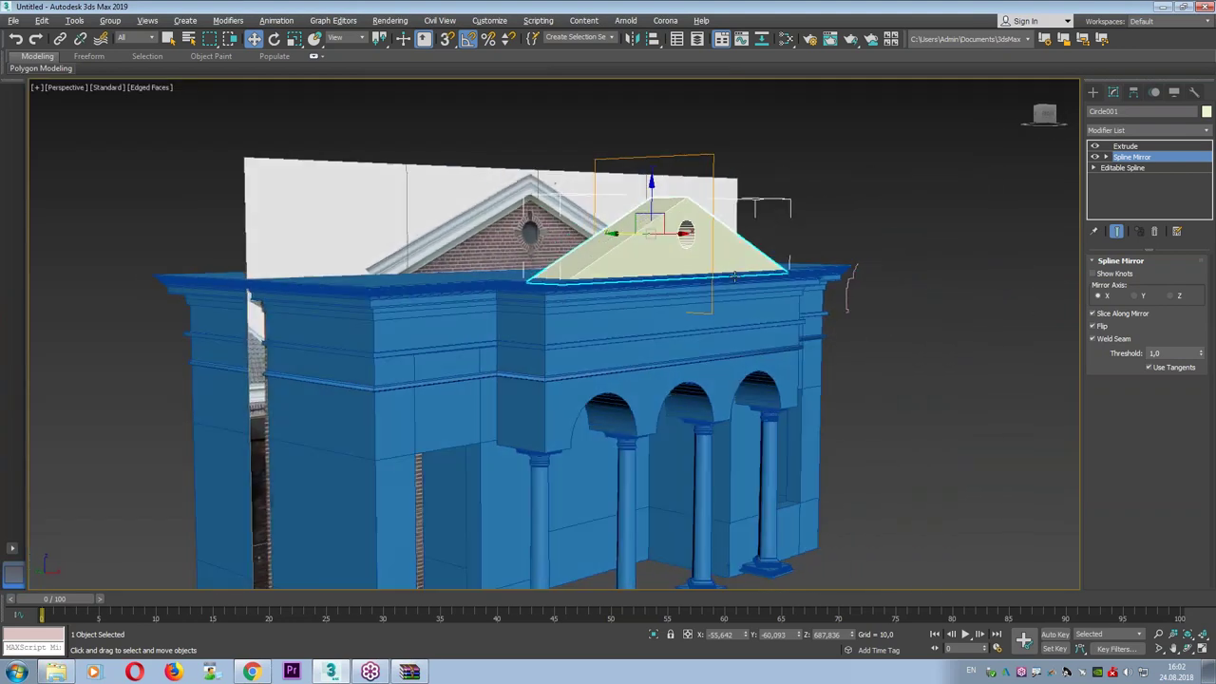
Give the pediment and cornice a dark blue object colour.
{"action": "left_click", "coordinate": [836, 266], "text": "ctrl"}
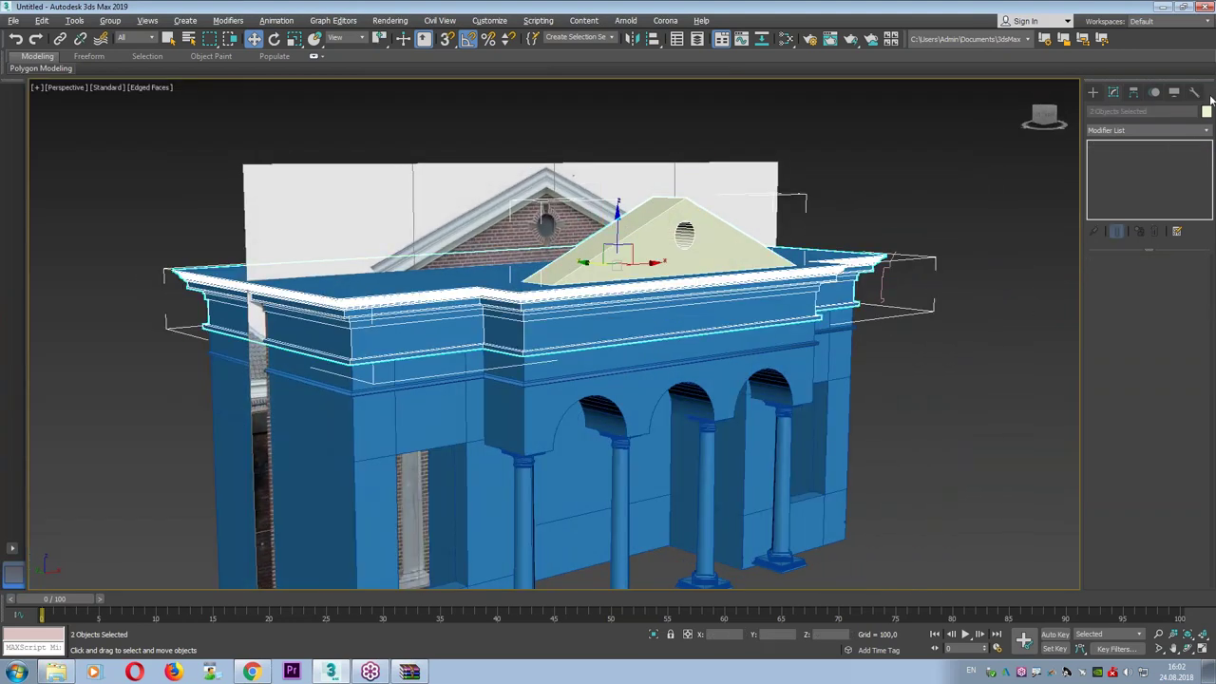
{"action": "left_click", "coordinate": [1206, 111]}
{"action": "left_click", "coordinate": [662, 327]}
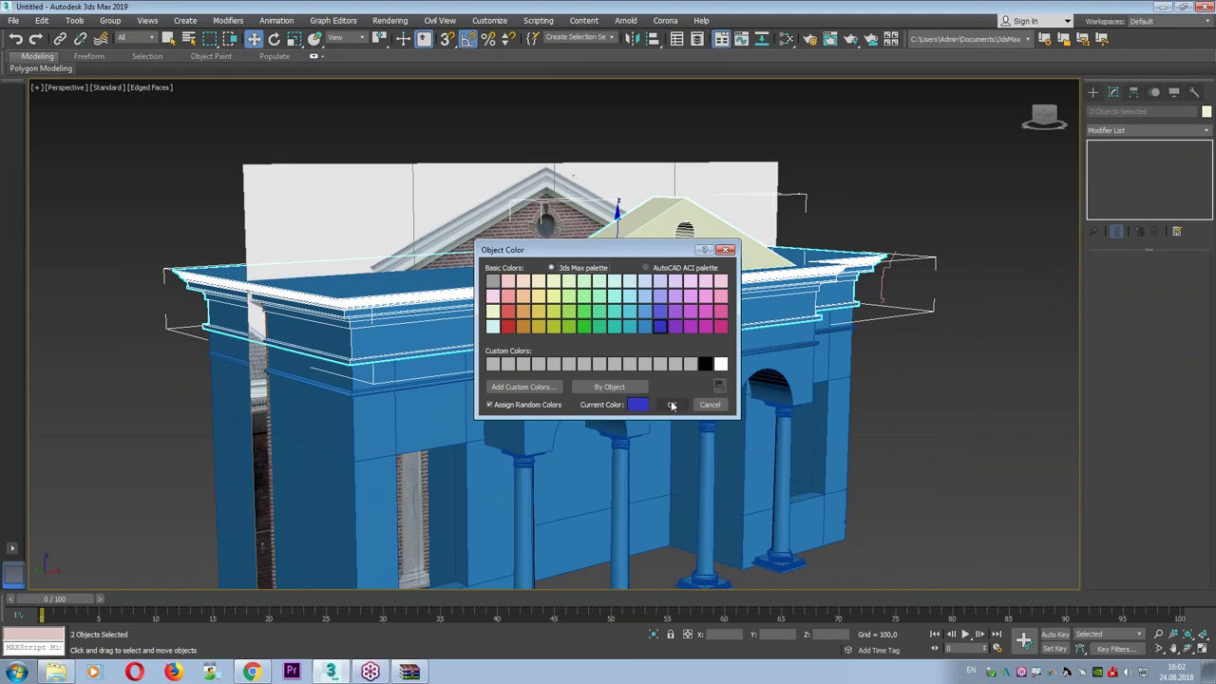
{"action": "left_click", "coordinate": [672, 404]}
{"action": "mouse_move", "coordinate": [554, 292]}
{"action": "left_mouse_down"}
{"action": "mouse_move", "coordinate": [710, 211]}
{"action": "mouse_move", "coordinate": [803, 273]}
{"action": "left_mouse_up"}
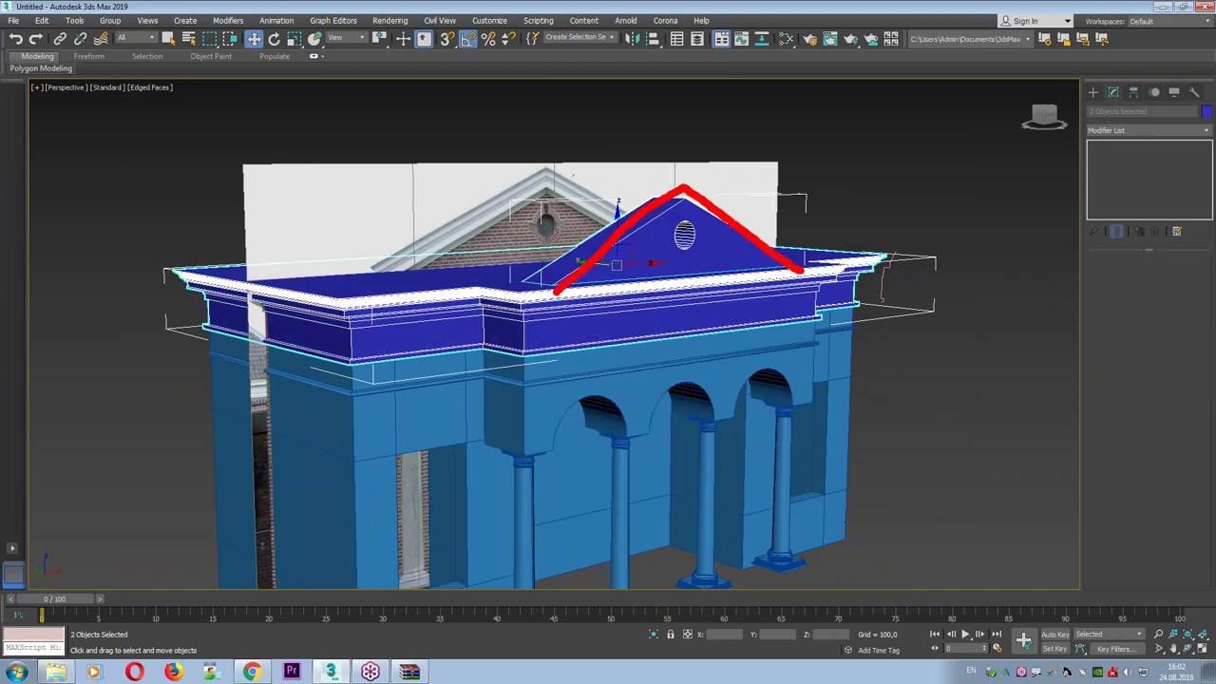
{"action": "left_click_drag", "start_coordinate": [547, 171], "coordinate": [549, 202]}
{"action": "scroll", "coordinate": [951, 238], "scroll_direction": "down", "scroll_amount": 4}
Select all 15 building parts and apply one orange object colour to them.
{"action": "key", "text": "ctrl+a"}
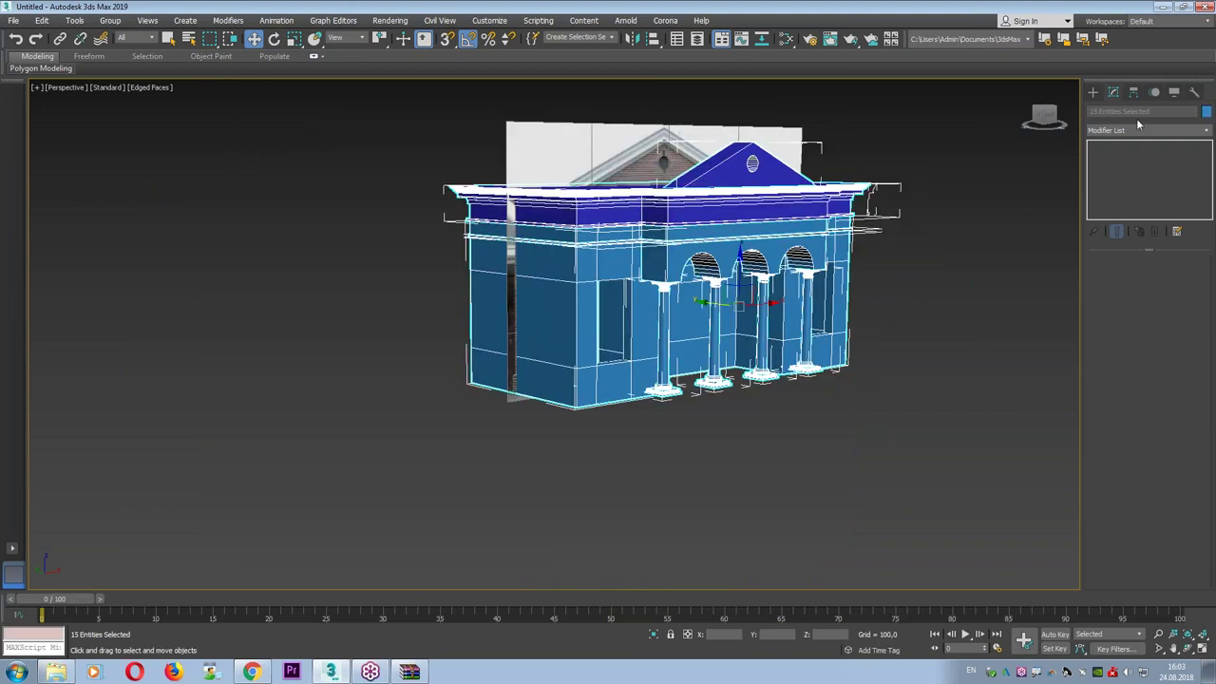
{"action": "left_click", "coordinate": [1207, 113]}
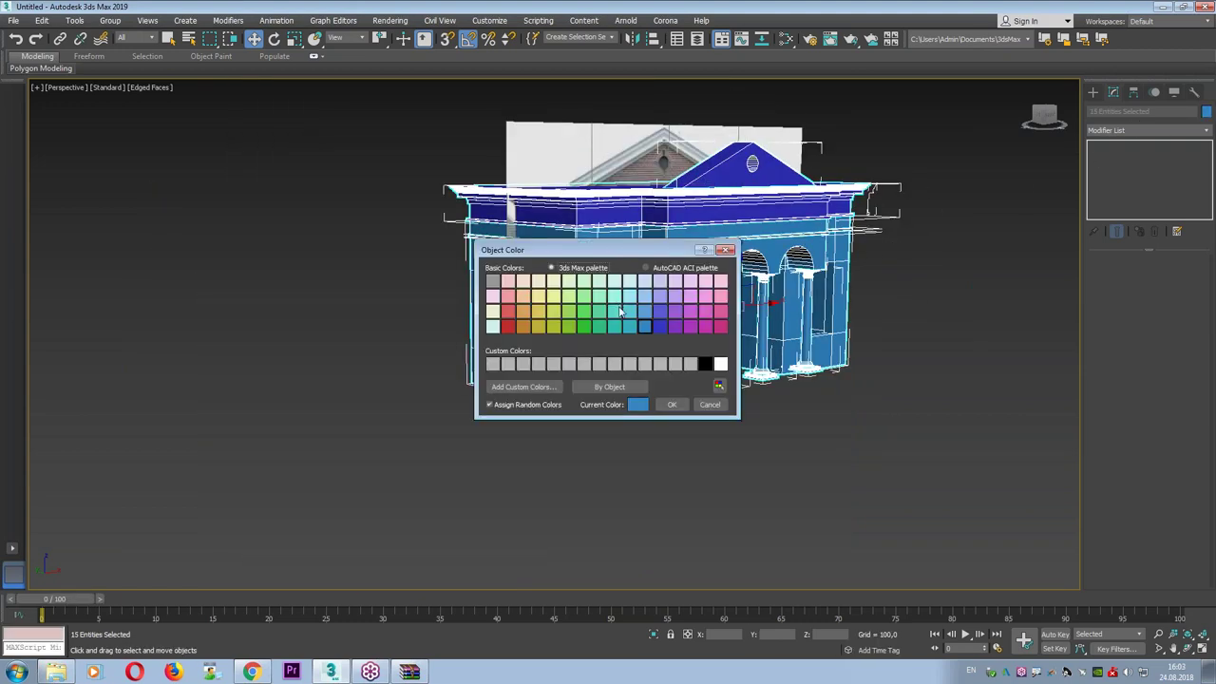
{"action": "left_click", "coordinate": [524, 322]}
{"action": "left_click", "coordinate": [671, 404]}
{"action": "left_click", "coordinate": [673, 405]}
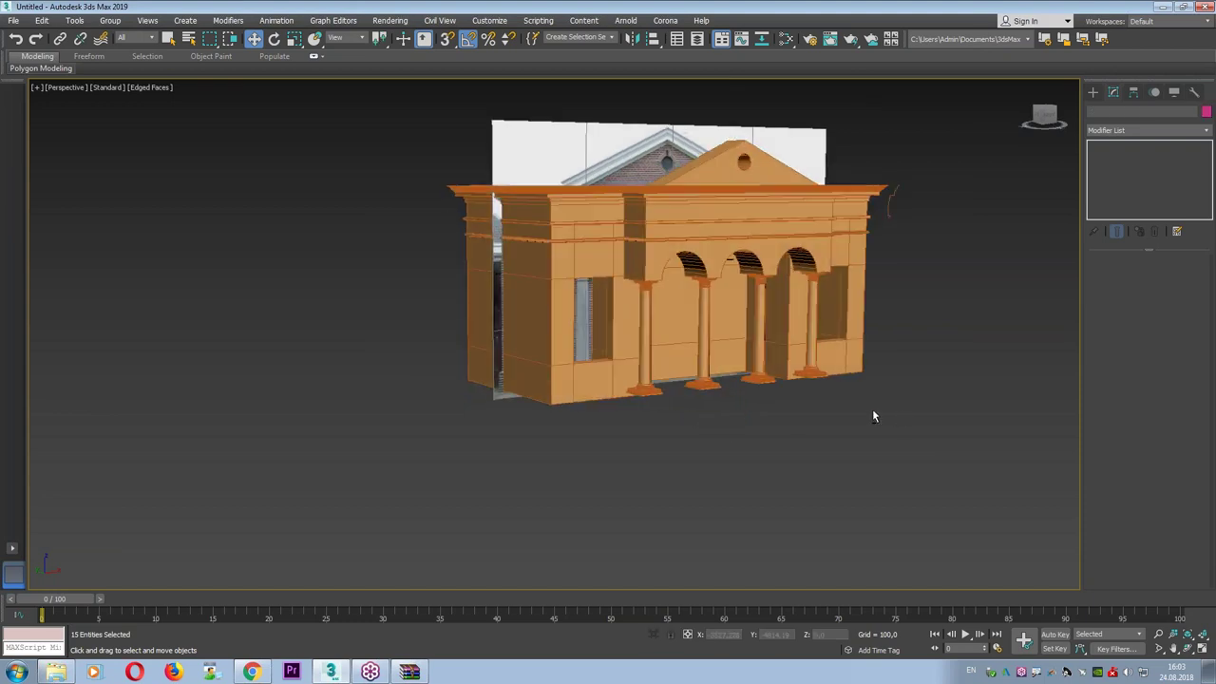
Orbit around the finished building to inspect it from the front and left side.
{"action": "mouse_move", "coordinate": [872, 409]}
{"action": "middle_mouse_down", "text": "alt"}
{"action": "mouse_move", "coordinate": [809, 414]}
{"action": "mouse_move", "coordinate": [803, 486]}
{"action": "mouse_move", "coordinate": [885, 488]}
{"action": "mouse_move", "coordinate": [869, 486]}
{"action": "middle_mouse_up", "text": "alt"}
{"action": "scroll", "coordinate": [769, 401], "scroll_direction": "up", "scroll_amount": 3}
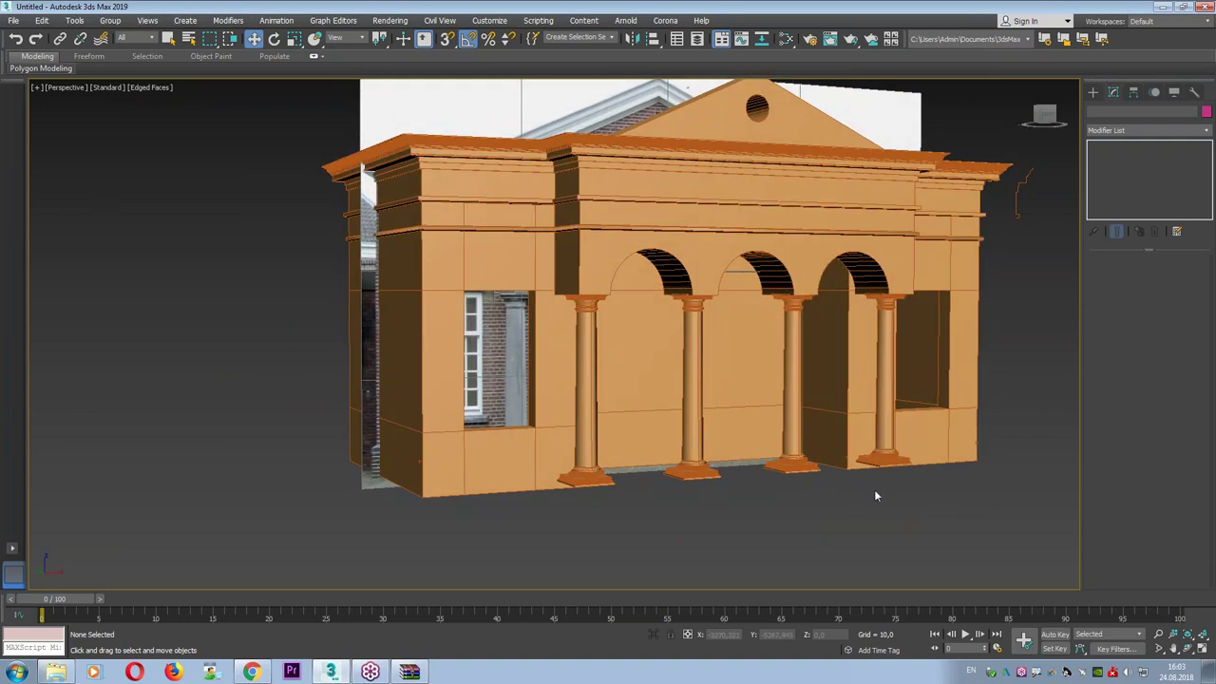
{"action": "mouse_move", "coordinate": [876, 495]}
{"action": "middle_mouse_down", "text": "alt"}
{"action": "mouse_move", "coordinate": [719, 484]}
{"action": "mouse_move", "coordinate": [823, 481]}
{"action": "middle_mouse_up", "text": "alt"}
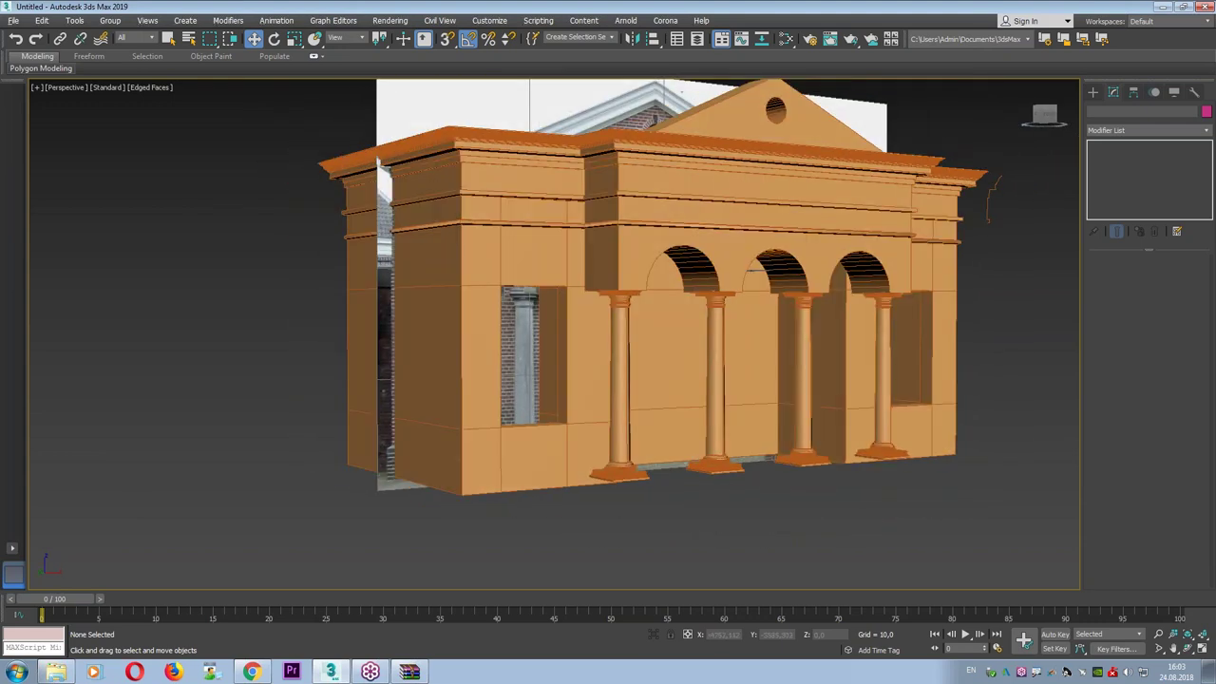
{"action": "mouse_move", "coordinate": [769, 483]}
{"action": "middle_mouse_down", "text": "alt"}
{"action": "mouse_move", "coordinate": [736, 503]}
{"action": "mouse_move", "coordinate": [632, 513]}
{"action": "mouse_move", "coordinate": [738, 514]}
{"action": "middle_mouse_up", "text": "alt"}
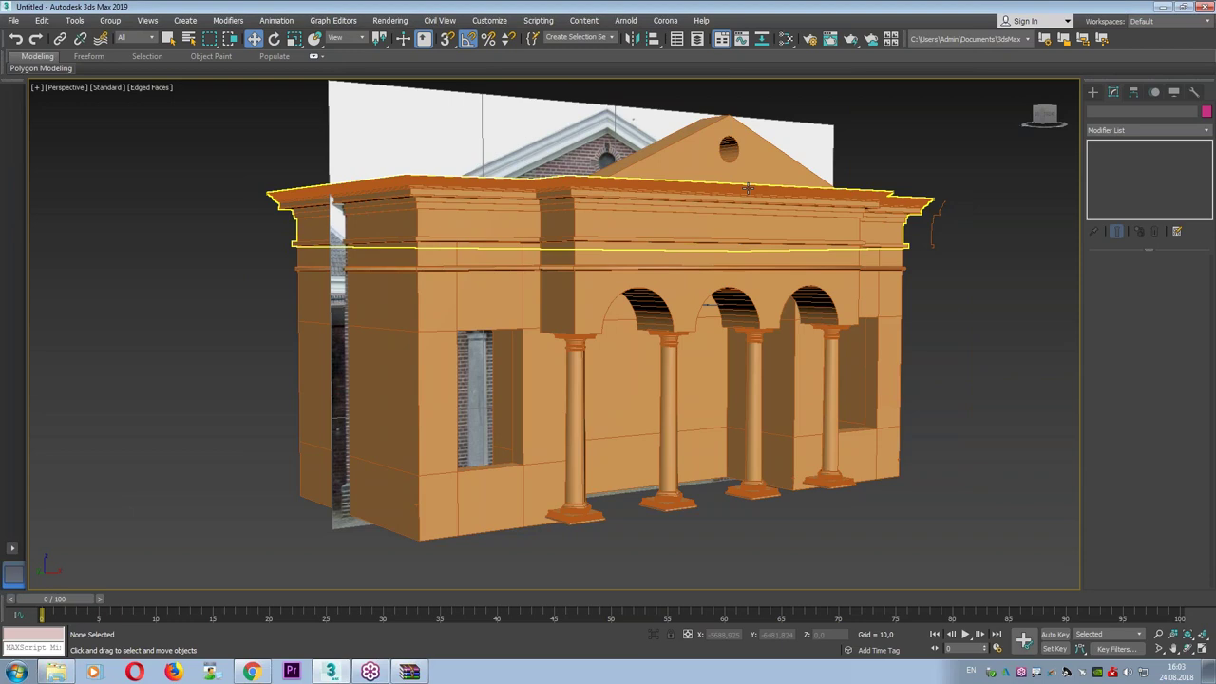
{"action": "left_click", "coordinate": [76, 672]}
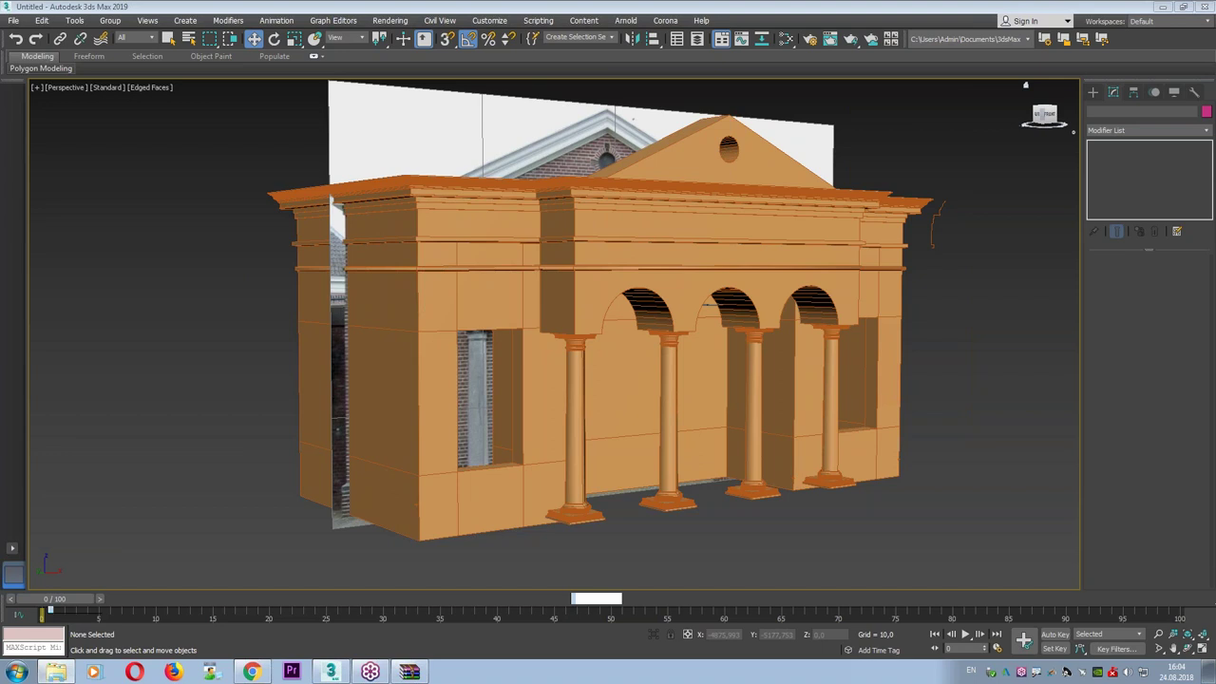
Reset to an empty scene without saving, make the Top view active, and launch Paint.
{"action": "left_click", "coordinate": [13, 20]}
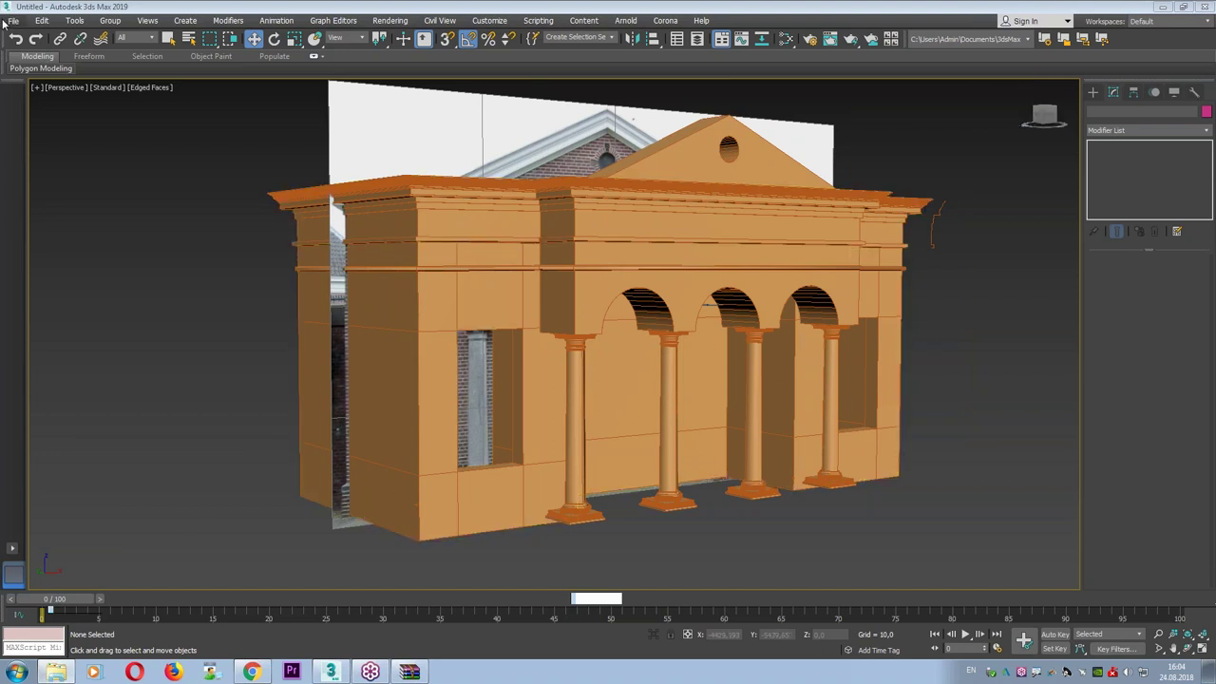
{"action": "left_click", "coordinate": [43, 59]}
{"action": "left_click", "coordinate": [607, 355]}
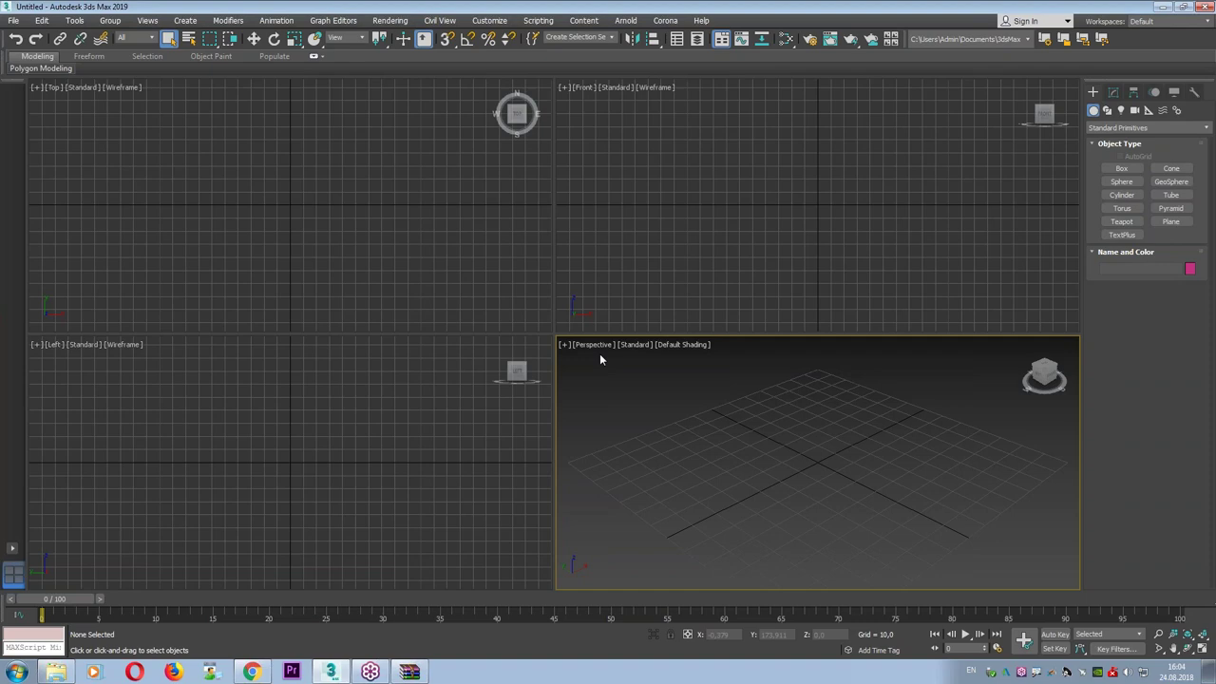
{"action": "left_click", "coordinate": [297, 148]}
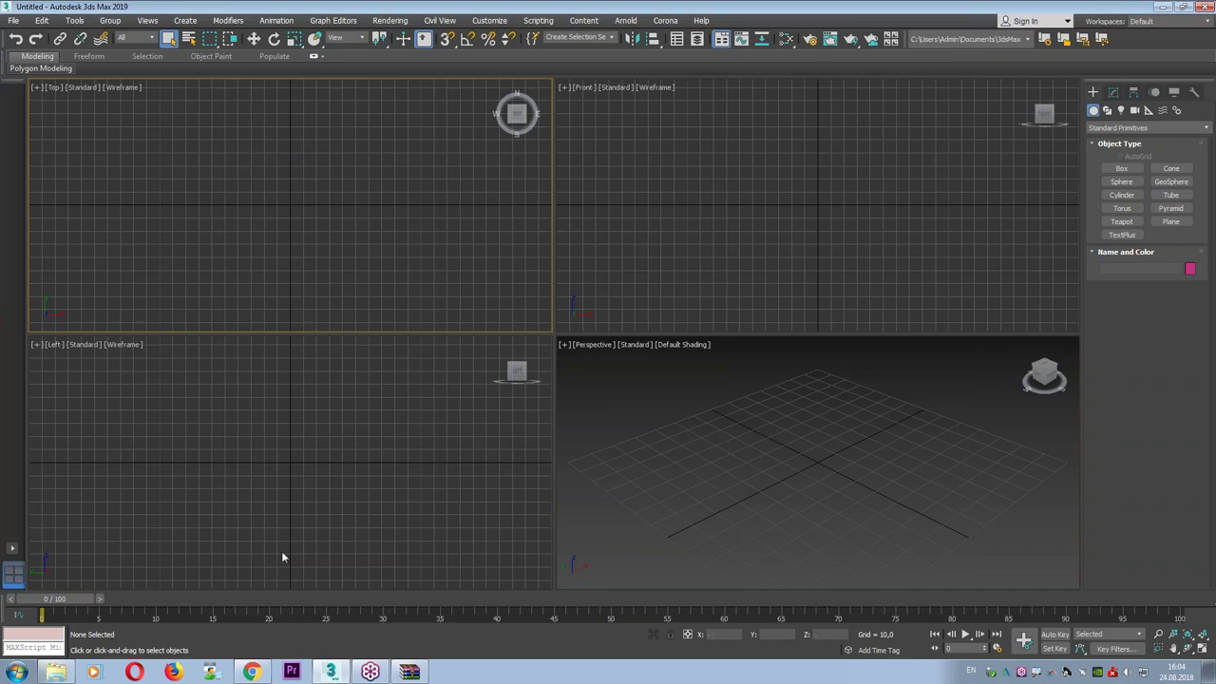
{"action": "left_click", "coordinate": [17, 672]}
{"action": "left_click", "coordinate": [41, 399]}
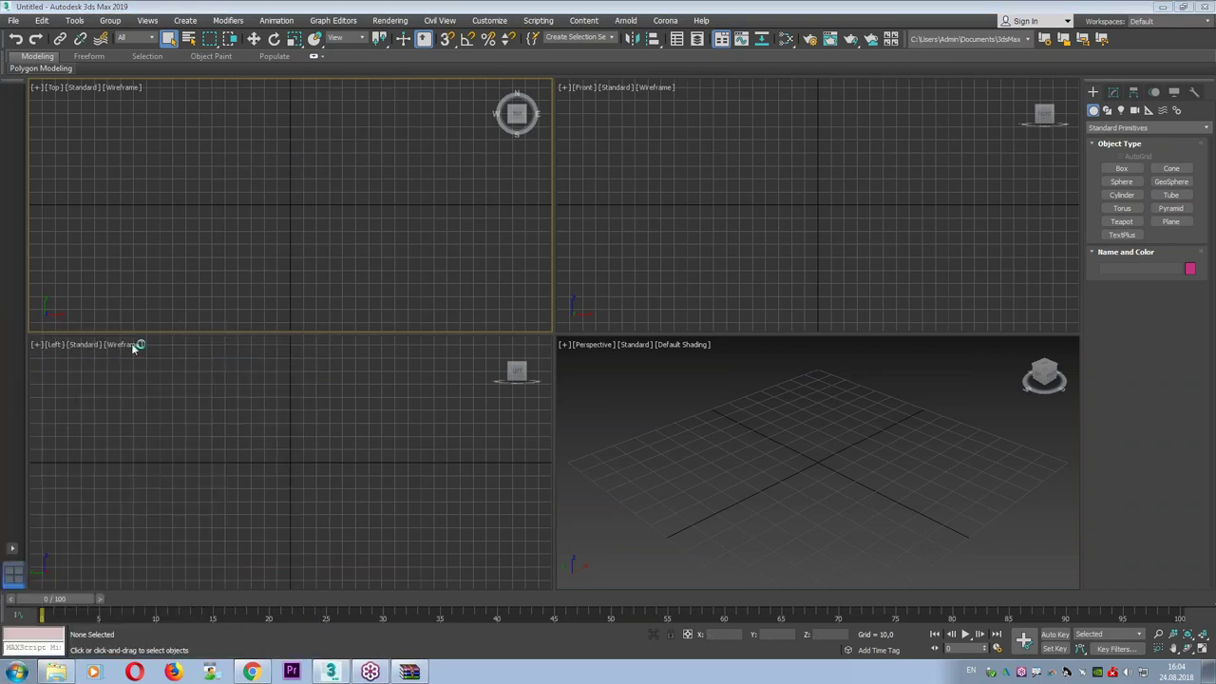
Draw a large floor-plan rectangle with a small rectangle across its left wall.
{"action": "left_click", "coordinate": [350, 41]}
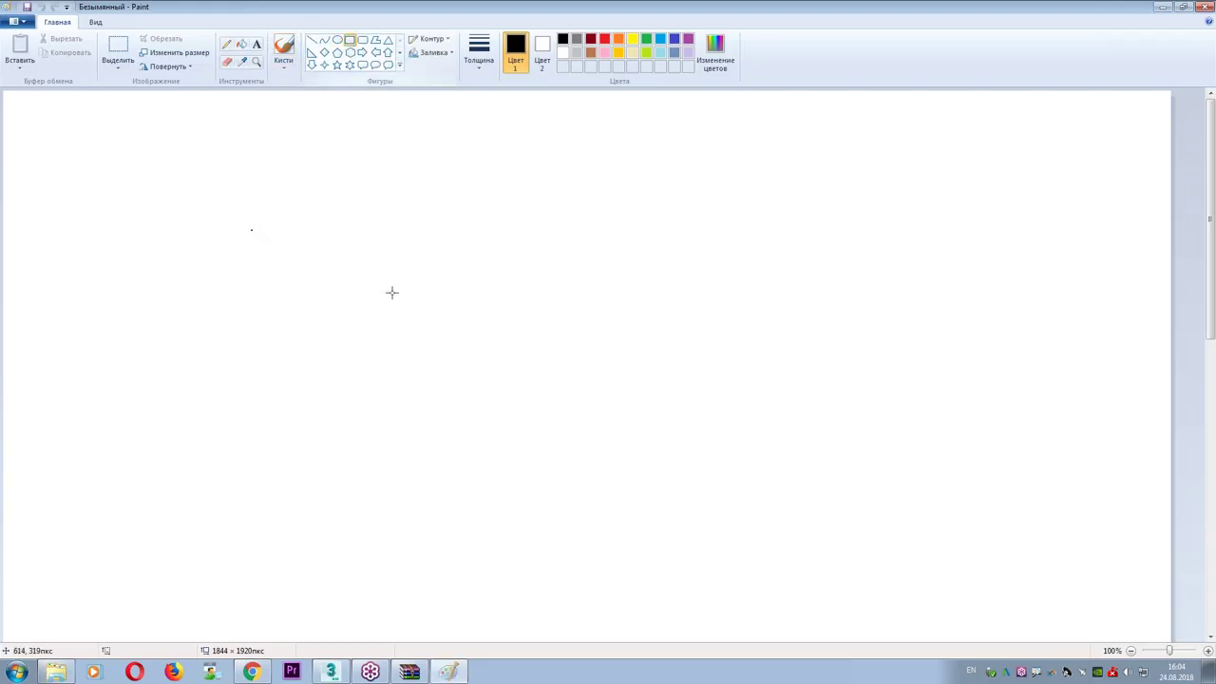
{"action": "left_click_drag", "start_coordinate": [286, 221], "coordinate": [779, 547]}
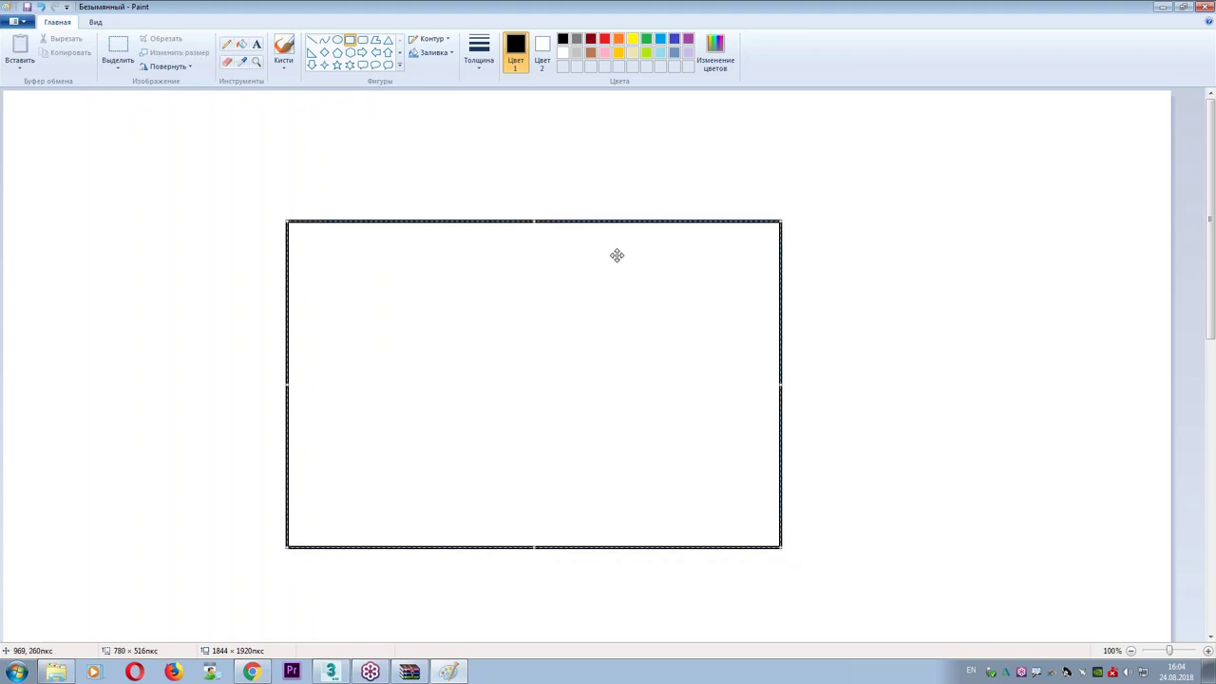
{"action": "left_click_drag", "start_coordinate": [271, 314], "coordinate": [312, 400]}
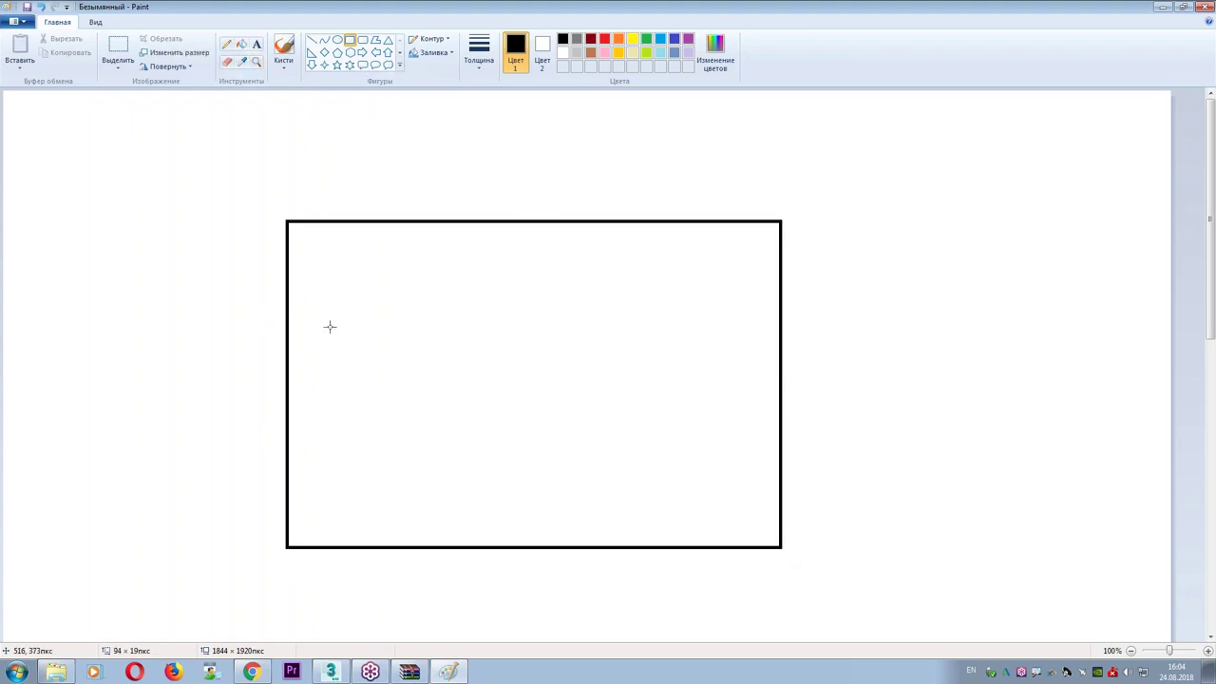
Sketch pencil curves: a bump beside the right wall, an arch and a diagonal above.
{"action": "left_click", "coordinate": [226, 44]}
{"action": "mouse_move", "coordinate": [412, 222]}
{"action": "left_mouse_down"}
{"action": "mouse_move", "coordinate": [656, 206]}
{"action": "mouse_move", "coordinate": [408, 219]}
{"action": "left_mouse_up"}
{"action": "key", "text": "ctrl+z"}
{"action": "key", "text": "ctrl+z"}
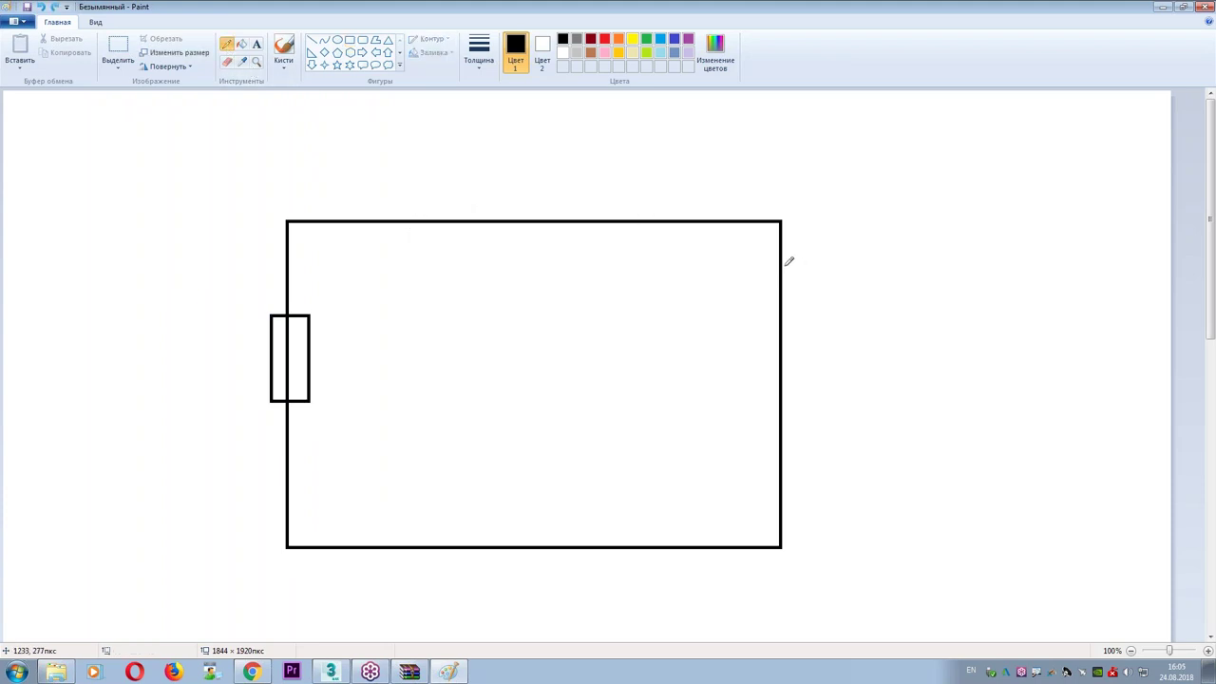
{"action": "mouse_move", "coordinate": [785, 262]}
{"action": "left_mouse_down"}
{"action": "mouse_move", "coordinate": [790, 500]}
{"action": "mouse_move", "coordinate": [773, 256]}
{"action": "left_mouse_up"}
{"action": "mouse_move", "coordinate": [400, 190]}
{"action": "left_mouse_down"}
{"action": "mouse_move", "coordinate": [400, 201]}
{"action": "mouse_move", "coordinate": [441, 160]}
{"action": "mouse_move", "coordinate": [629, 134]}
{"action": "mouse_move", "coordinate": [652, 164]}
{"action": "left_mouse_up"}
{"action": "left_click_drag", "start_coordinate": [563, 133], "coordinate": [324, 255]}
Draw the large floor-plan rectangle, about 380.5 units wide, and fit it in all views.
{"action": "left_click", "coordinate": [344, 671]}
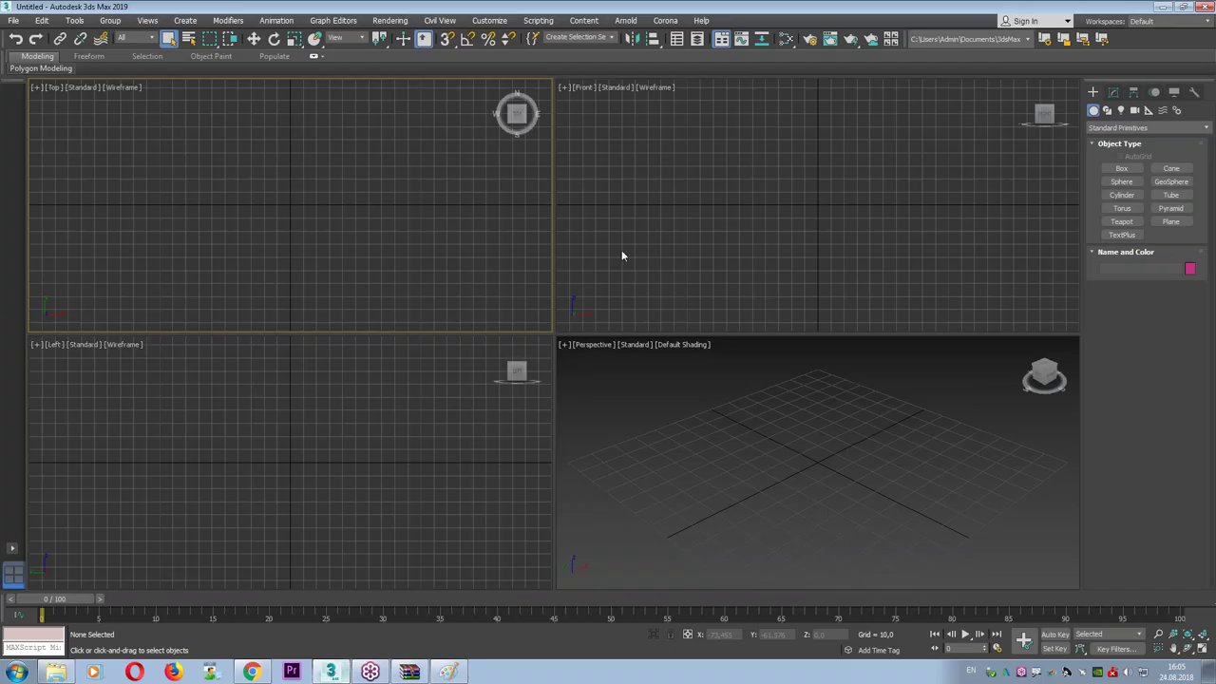
{"action": "left_click", "coordinate": [1107, 111]}
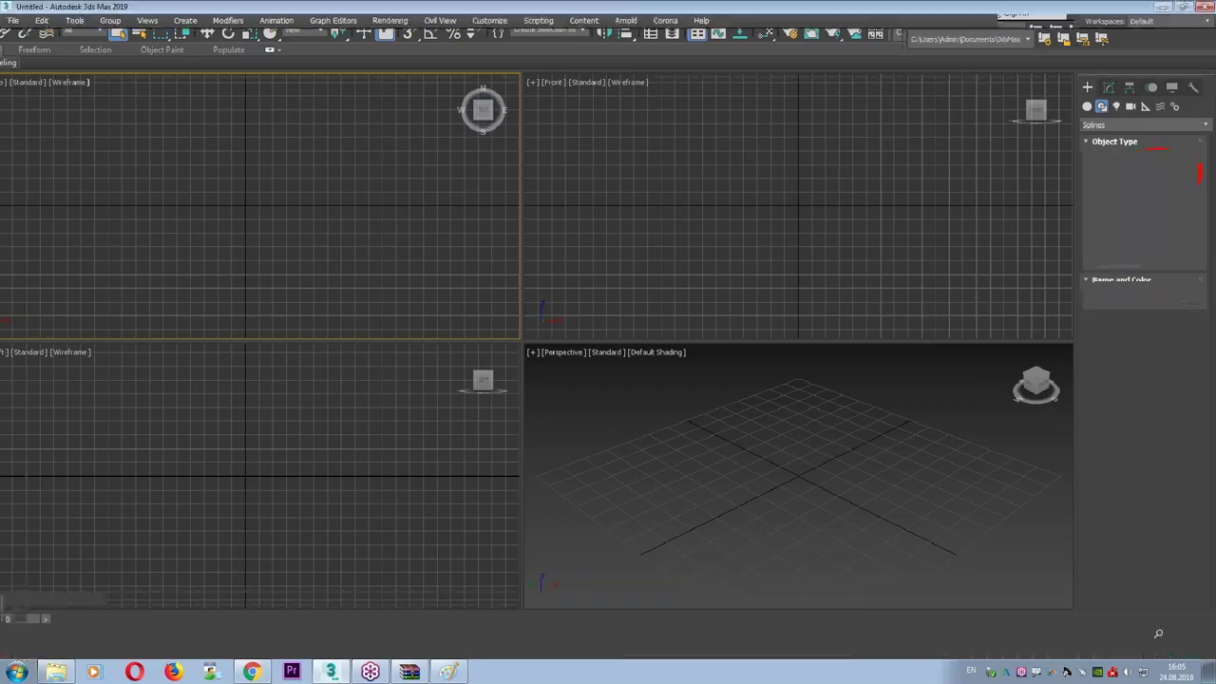
{"action": "left_click", "coordinate": [1171, 179]}
{"action": "left_click_drag", "start_coordinate": [122, 112], "coordinate": [446, 308]}
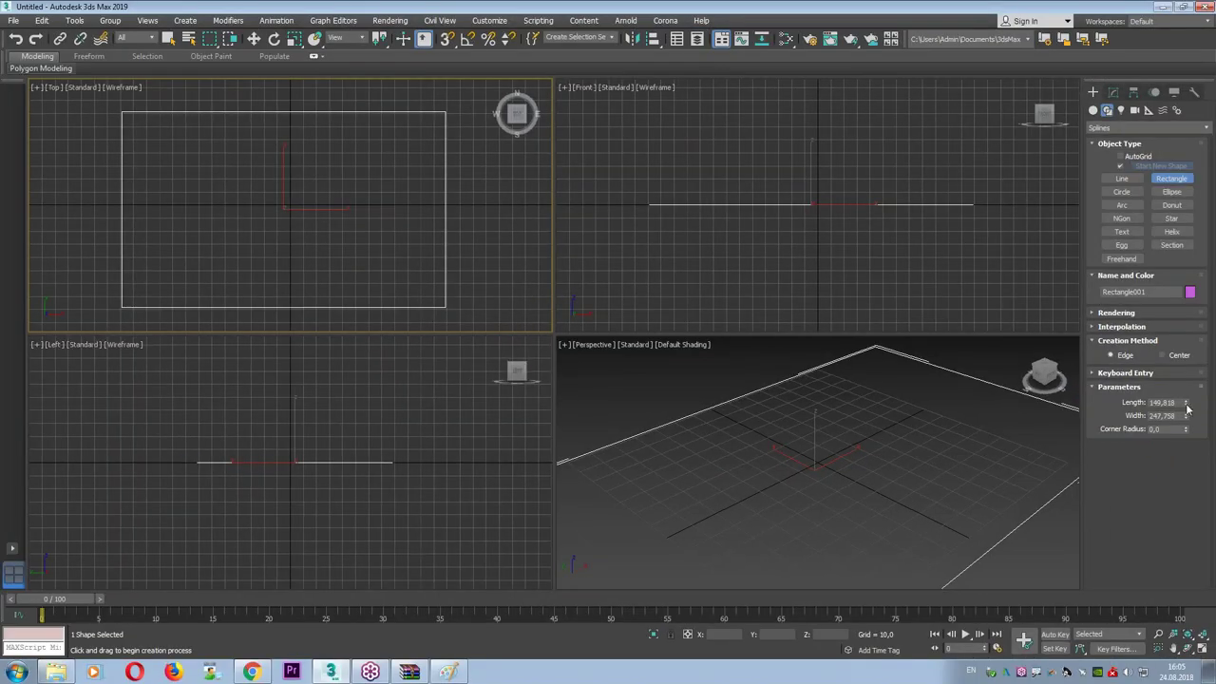
{"action": "left_click_drag", "start_coordinate": [1187, 406], "coordinate": [1192, 368]}
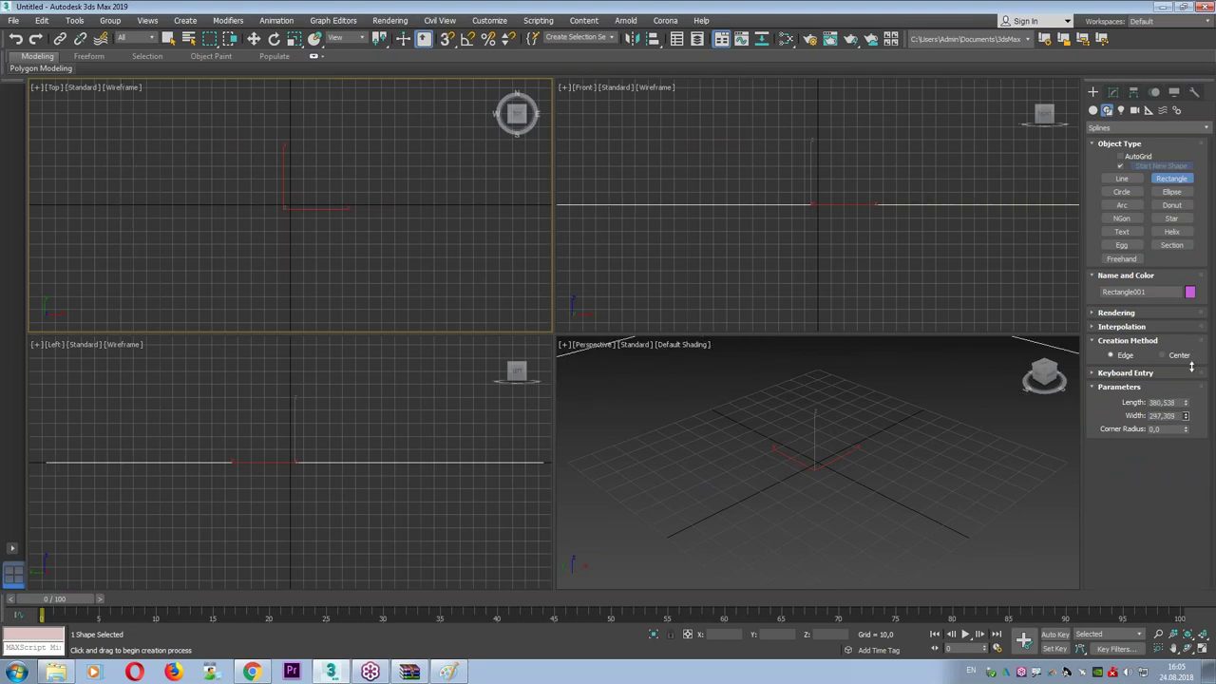
{"action": "key", "text": "ctrl+shift+z"}
Draw a small 145.3 × 98.5 rectangle on the left and a circle scaled into an ellipse at the top edge.
{"action": "left_click_drag", "start_coordinate": [79, 152], "coordinate": [135, 234]}
{"action": "middle_click_drag", "start_coordinate": [528, 154], "coordinate": [557, 187]}
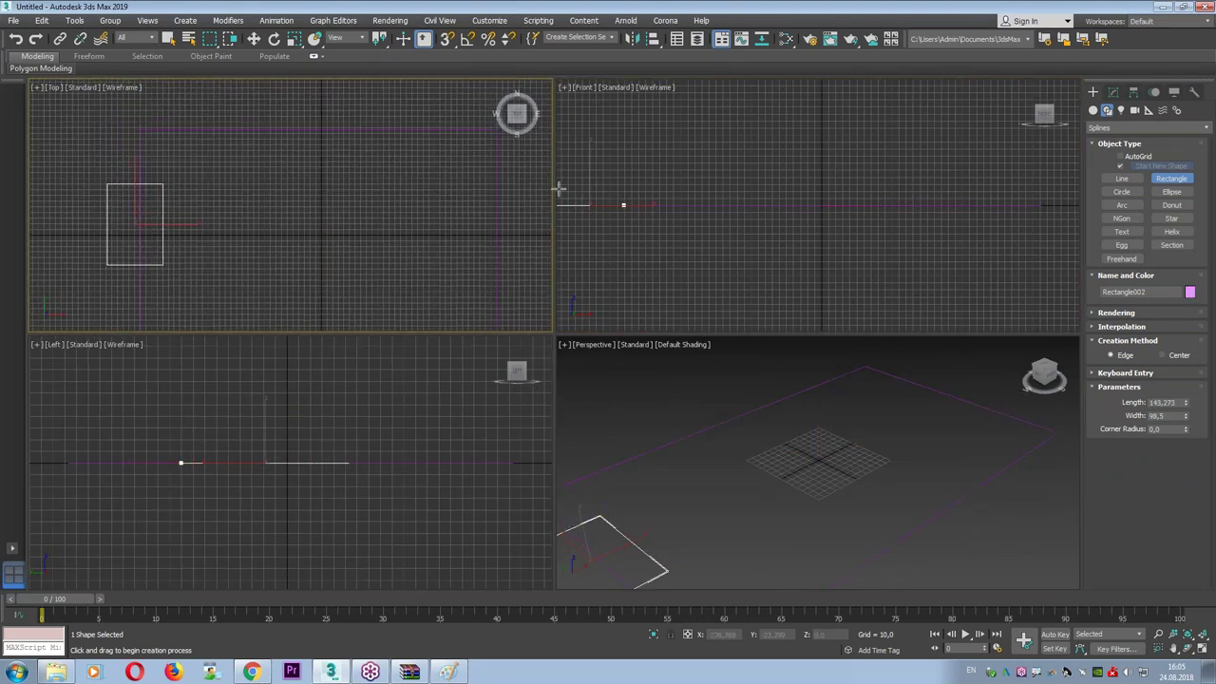
{"action": "left_click", "coordinate": [1121, 191]}
{"action": "scroll", "coordinate": [435, 222], "scroll_direction": "down", "scroll_amount": 3}
{"action": "mouse_move", "coordinate": [372, 178]}
{"action": "left_mouse_down"}
{"action": "mouse_move", "coordinate": [412, 200]}
{"action": "mouse_move", "coordinate": [428, 190]}
{"action": "left_mouse_up"}
{"action": "key", "text": "r"}
{"action": "scroll", "coordinate": [380, 176], "scroll_direction": "up", "scroll_amount": 3}
{"action": "key", "text": "w"}
{"action": "scroll", "coordinate": [446, 223], "scroll_direction": "down", "scroll_amount": 2}
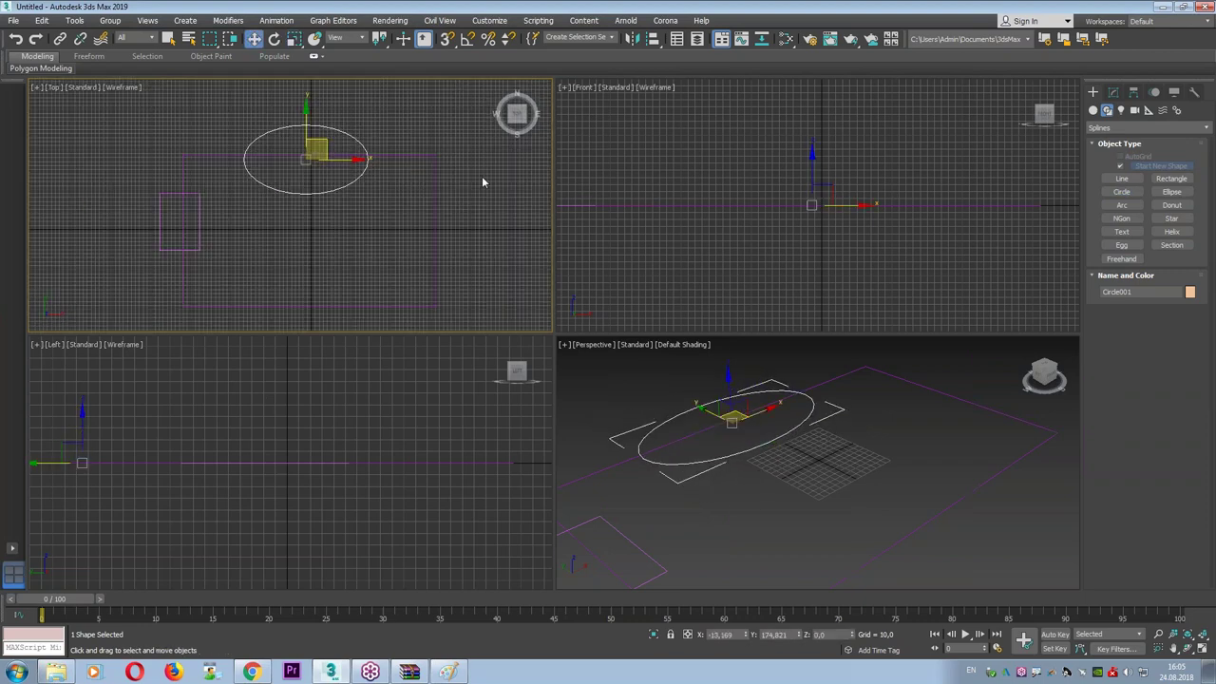
Draw a hexagon over the right wall, then select Rectangle001 and show its parameters.
{"action": "left_click", "coordinate": [1122, 218]}
{"action": "left_click_drag", "start_coordinate": [434, 229], "coordinate": [468, 251]}
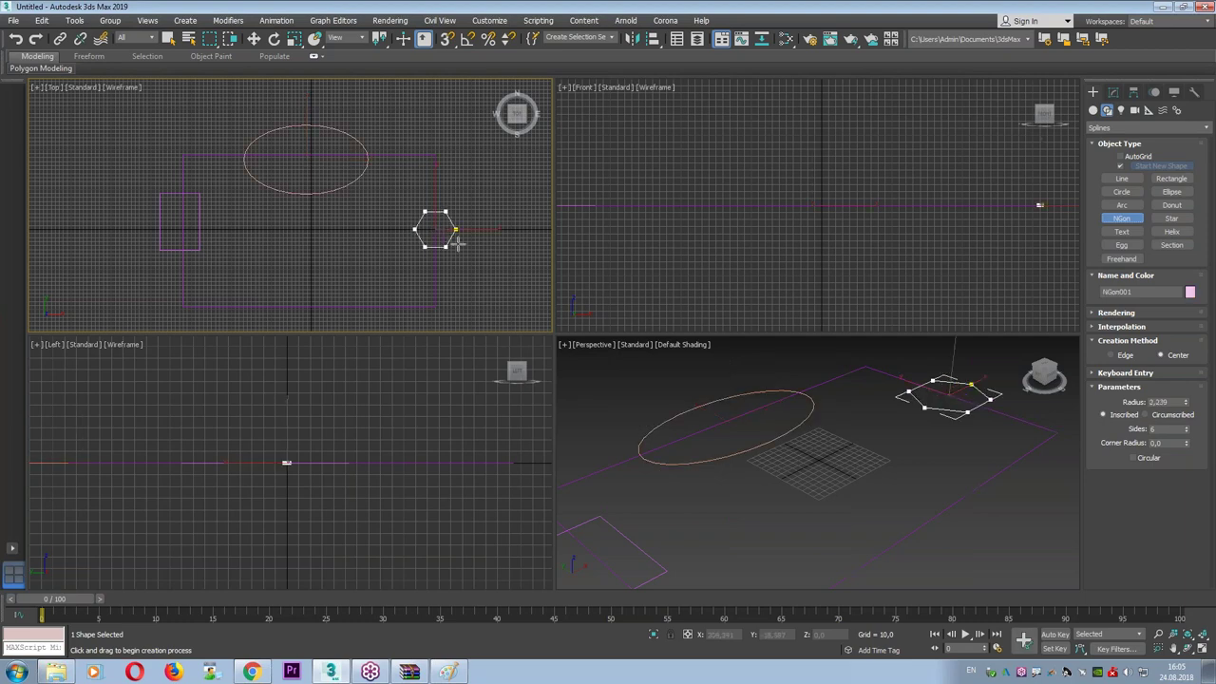
{"action": "right_click", "coordinate": [454, 300]}
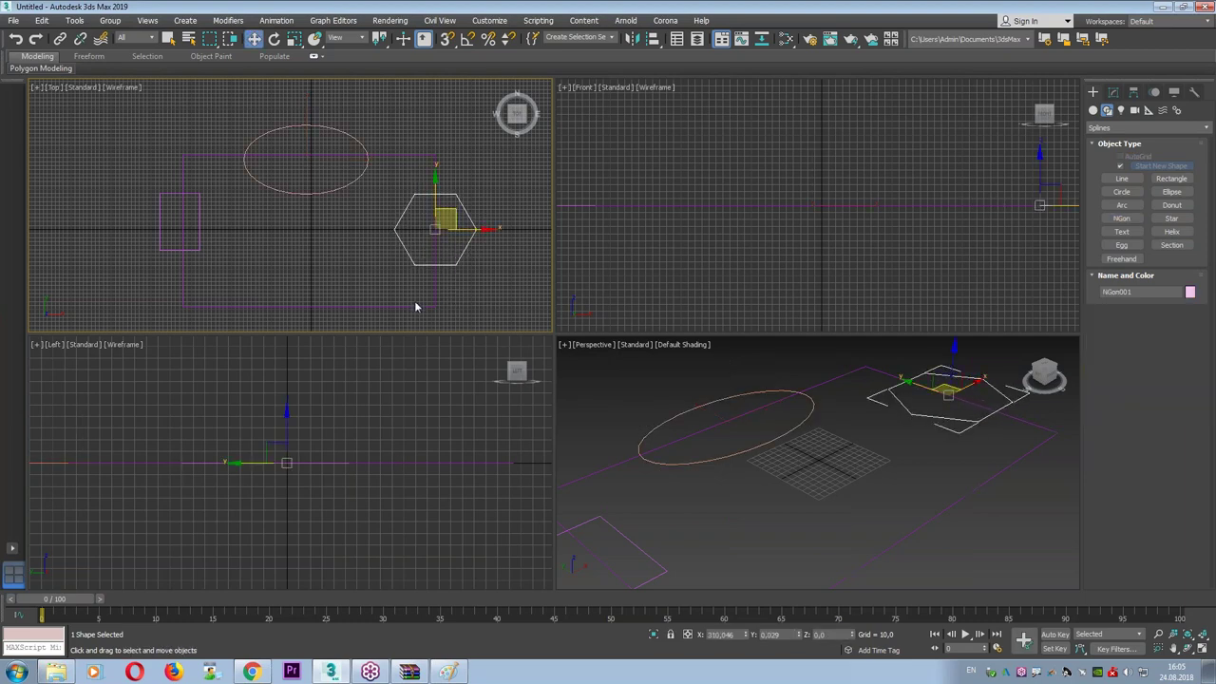
{"action": "left_click", "coordinate": [414, 306]}
{"action": "left_click", "coordinate": [1113, 92]}
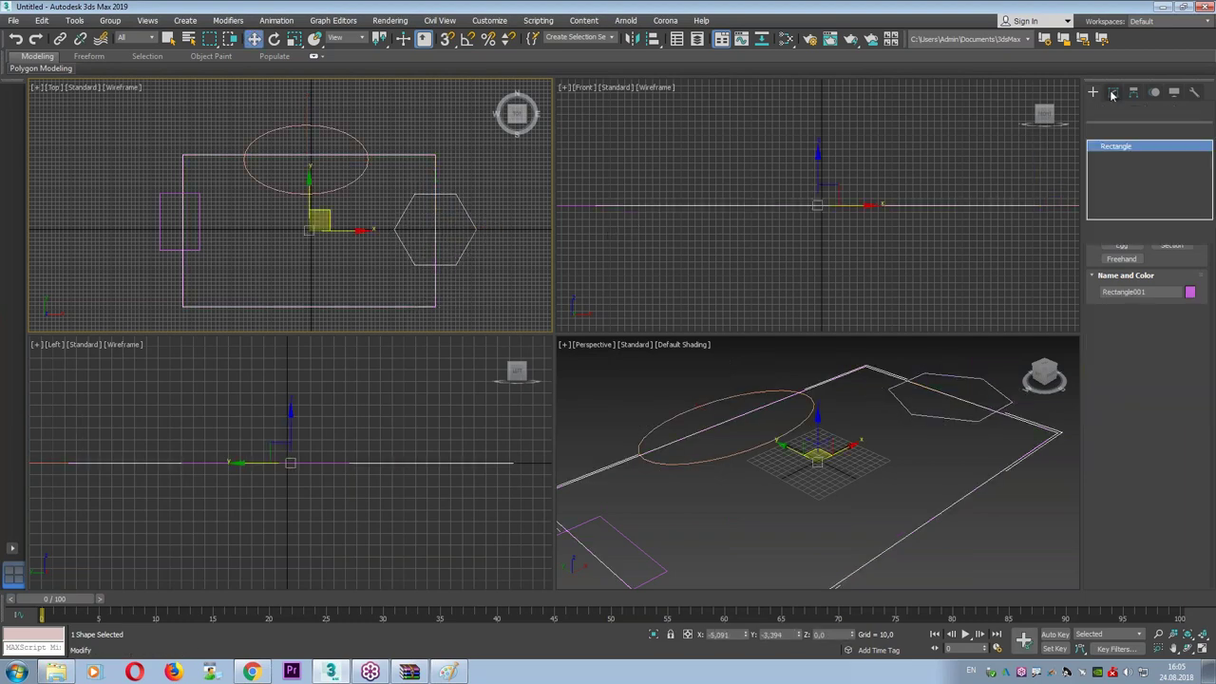
{"action": "middle_click_drag", "start_coordinate": [481, 243], "coordinate": [479, 235]}
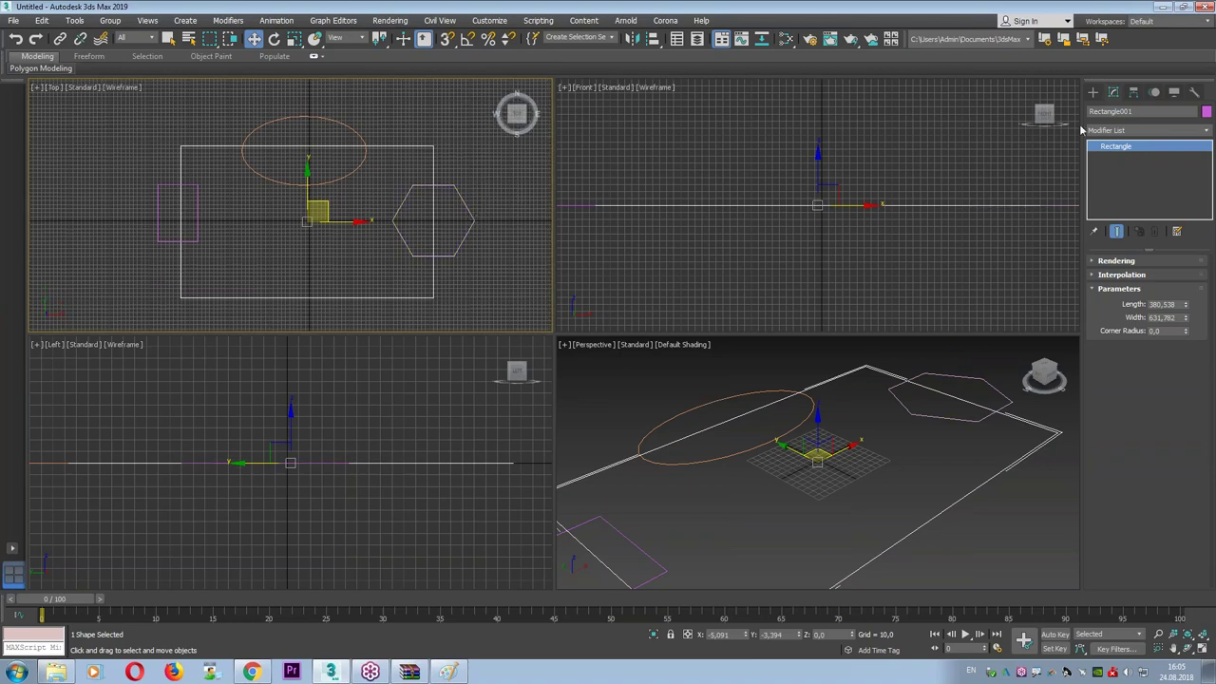
Make Rectangle001 a ShpBoolean from the Compound Shapes category.
{"action": "left_click", "coordinate": [1092, 92]}
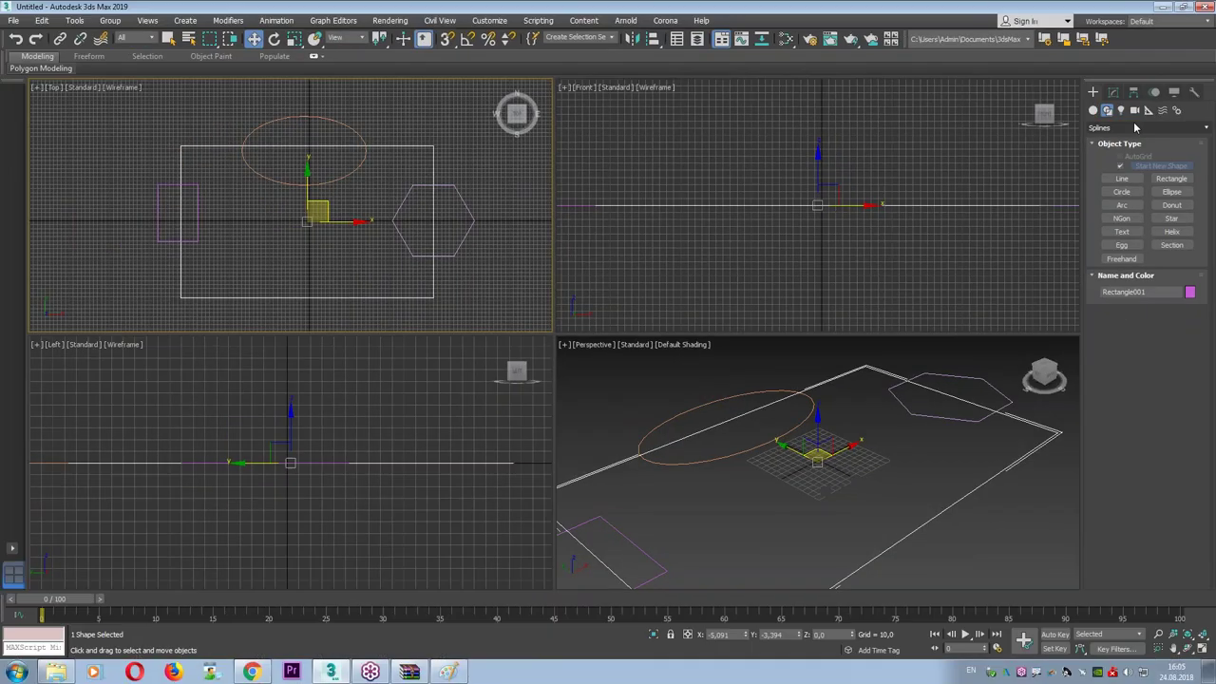
{"action": "left_click", "coordinate": [1134, 128]}
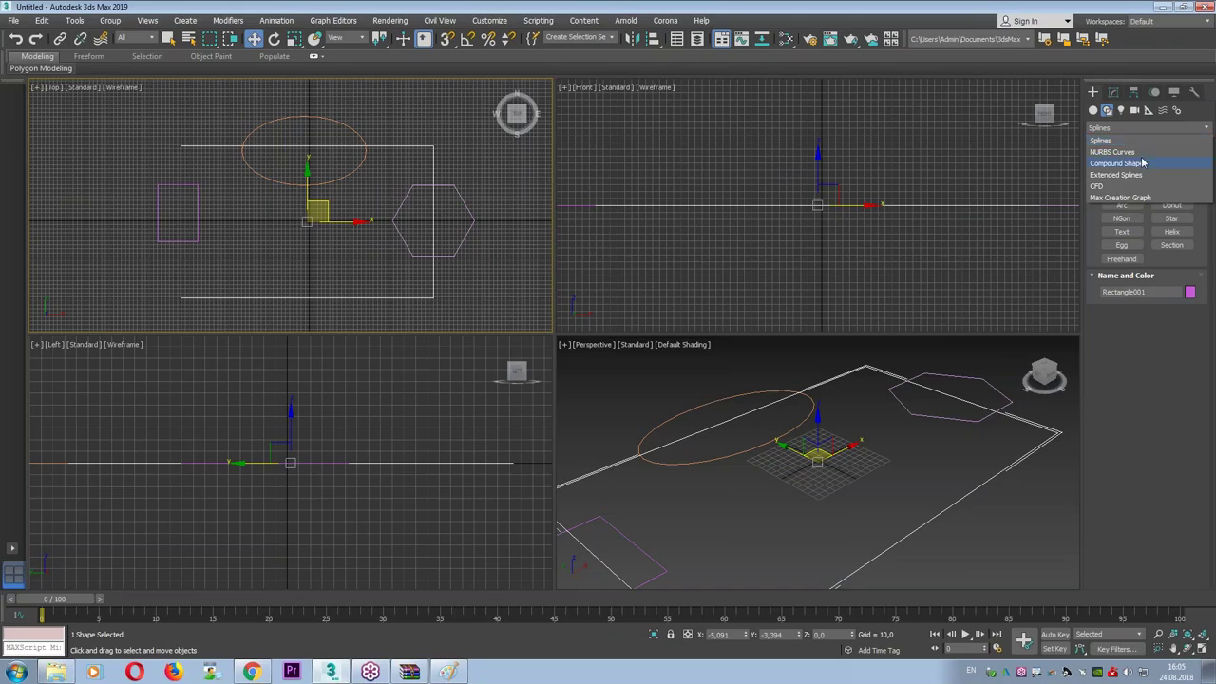
{"action": "left_click", "coordinate": [1142, 163]}
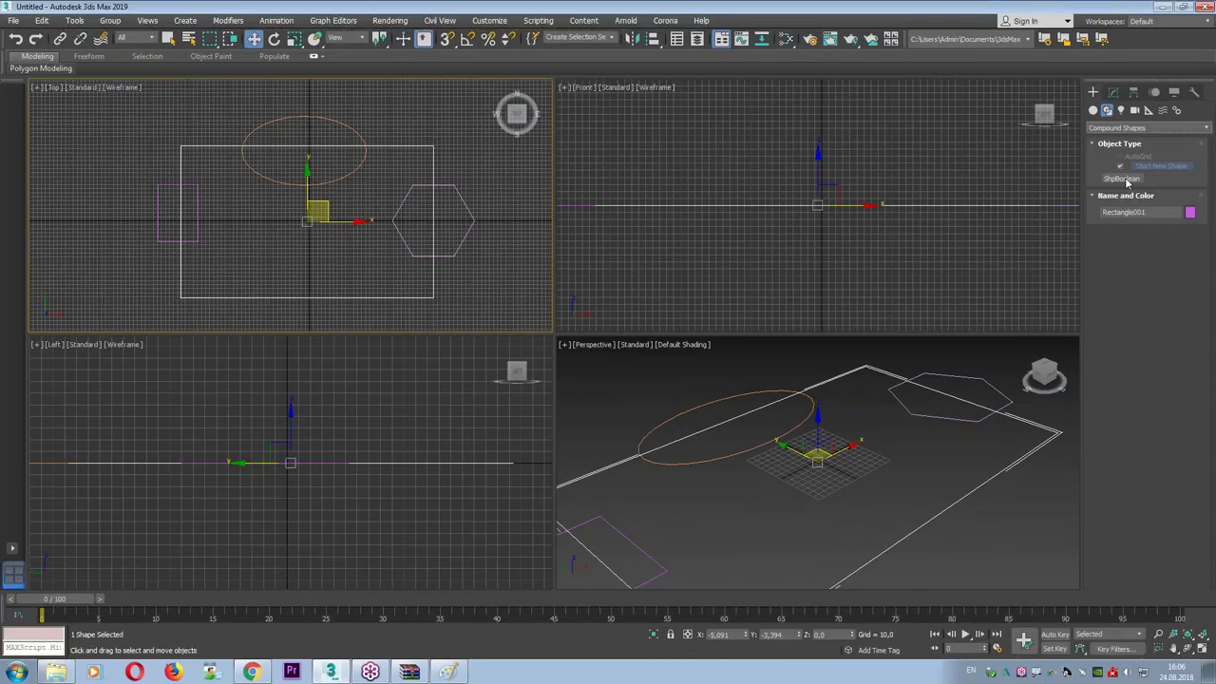
{"action": "left_click", "coordinate": [1123, 179]}
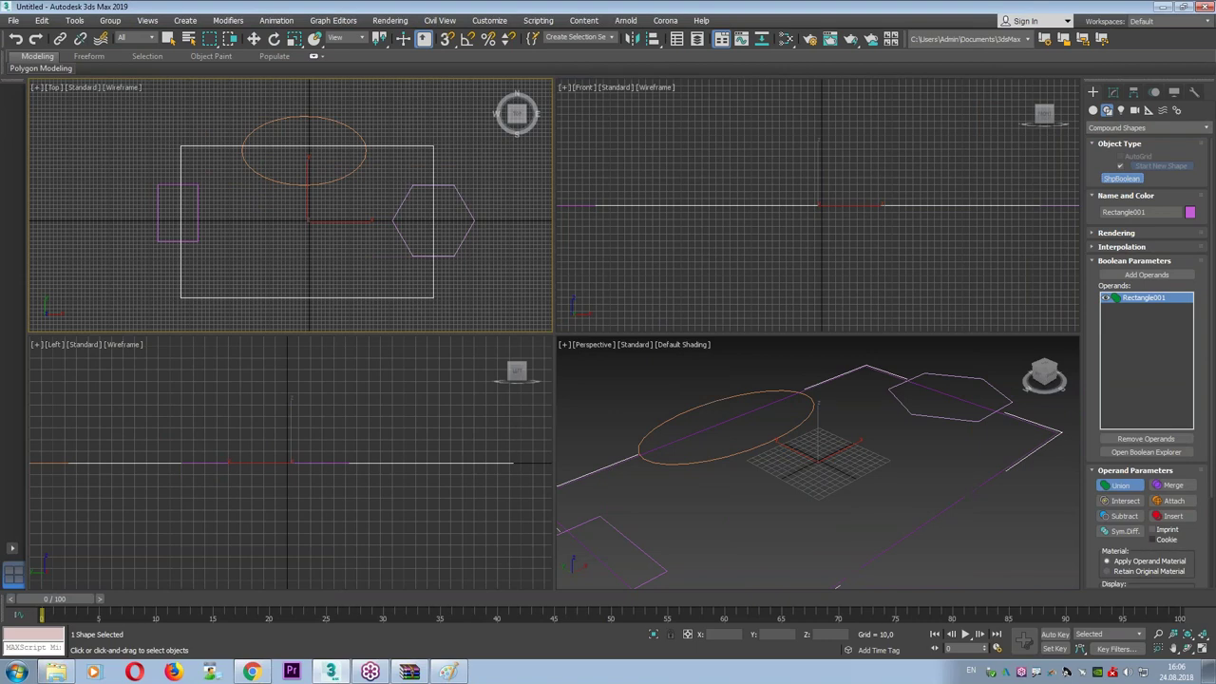
Union NGon001 into the outline, and subtract Circle001 and Rectangle002 from it.
{"action": "left_click", "coordinate": [1147, 274]}
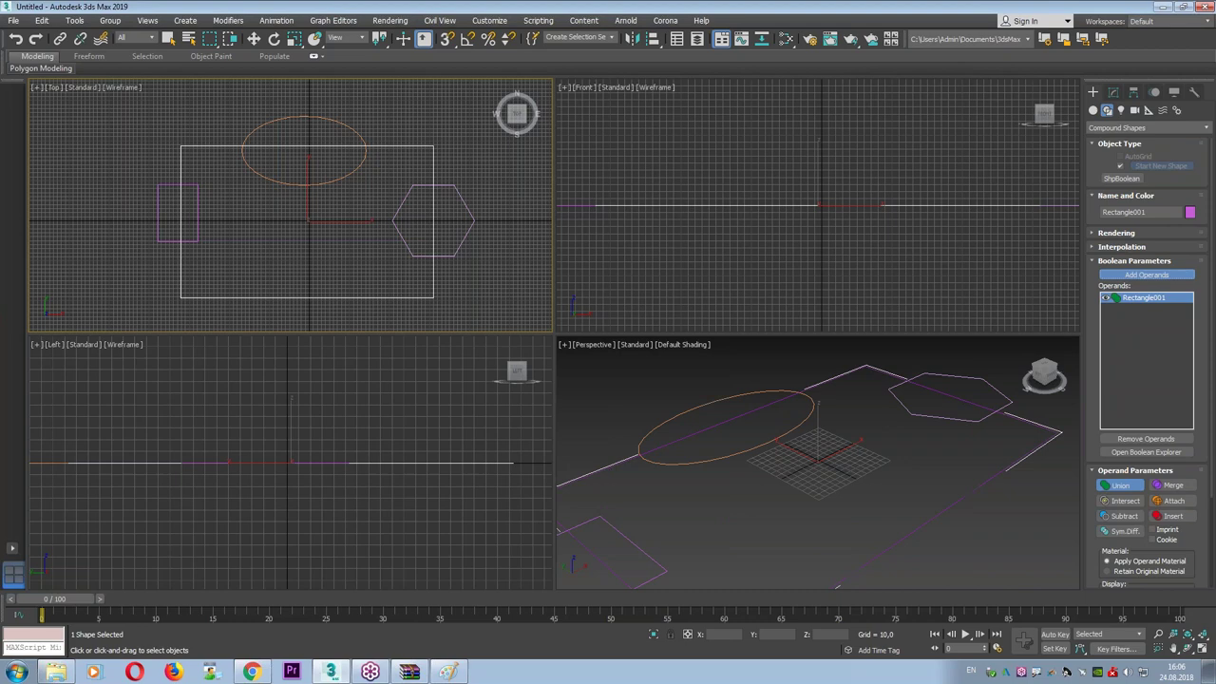
{"action": "left_click", "coordinate": [452, 263]}
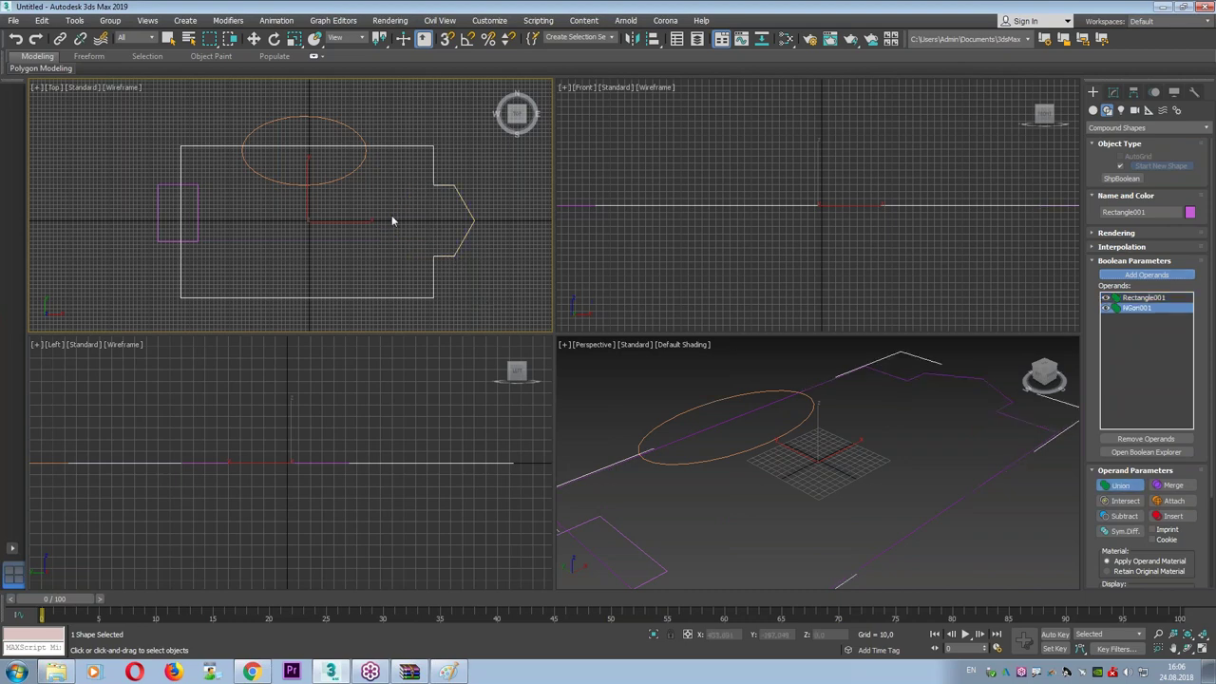
{"action": "left_click", "coordinate": [348, 177]}
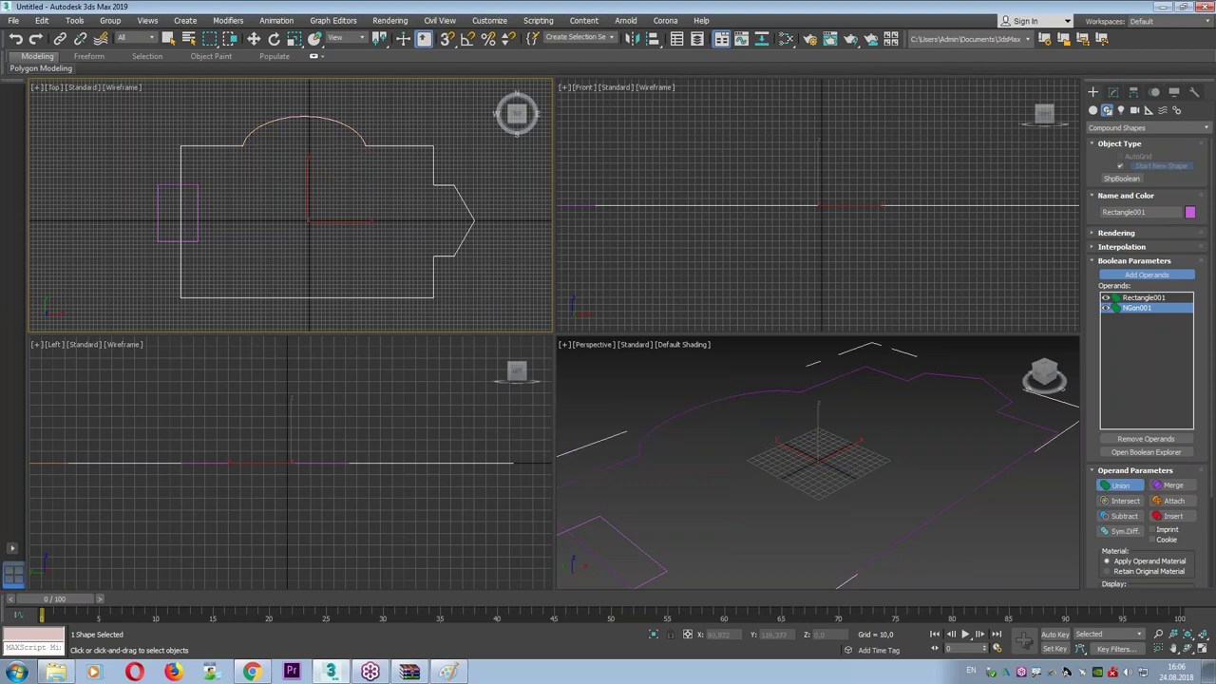
{"action": "left_click", "coordinate": [1123, 517]}
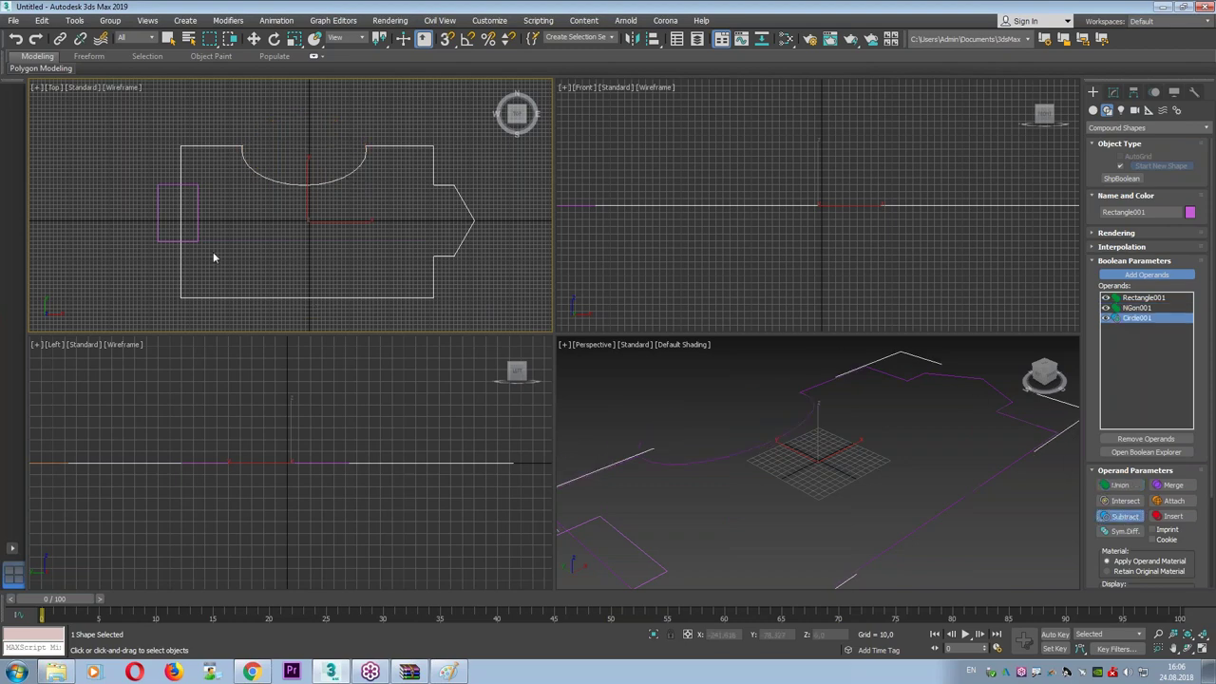
{"action": "left_click", "coordinate": [197, 228]}
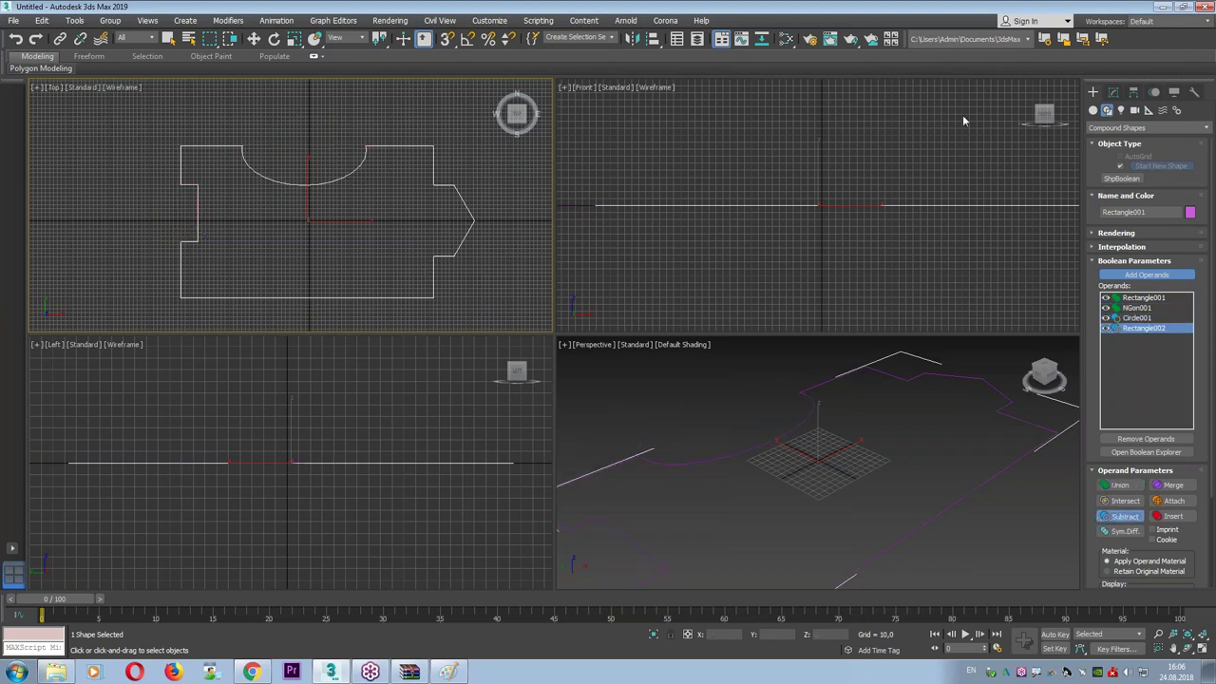
In Modify, maximize the perspective view and expand the Boolean's Operands level.
{"action": "left_click", "coordinate": [1115, 92]}
{"action": "key", "text": "alt+w"}
{"action": "scroll", "coordinate": [834, 370], "scroll_direction": "down", "scroll_amount": 3}
{"action": "mouse_move", "coordinate": [833, 370]}
{"action": "middle_mouse_down", "text": "alt"}
{"action": "mouse_move", "coordinate": [750, 367]}
{"action": "mouse_move", "coordinate": [808, 375]}
{"action": "mouse_move", "coordinate": [760, 383]}
{"action": "middle_mouse_up", "text": "alt"}
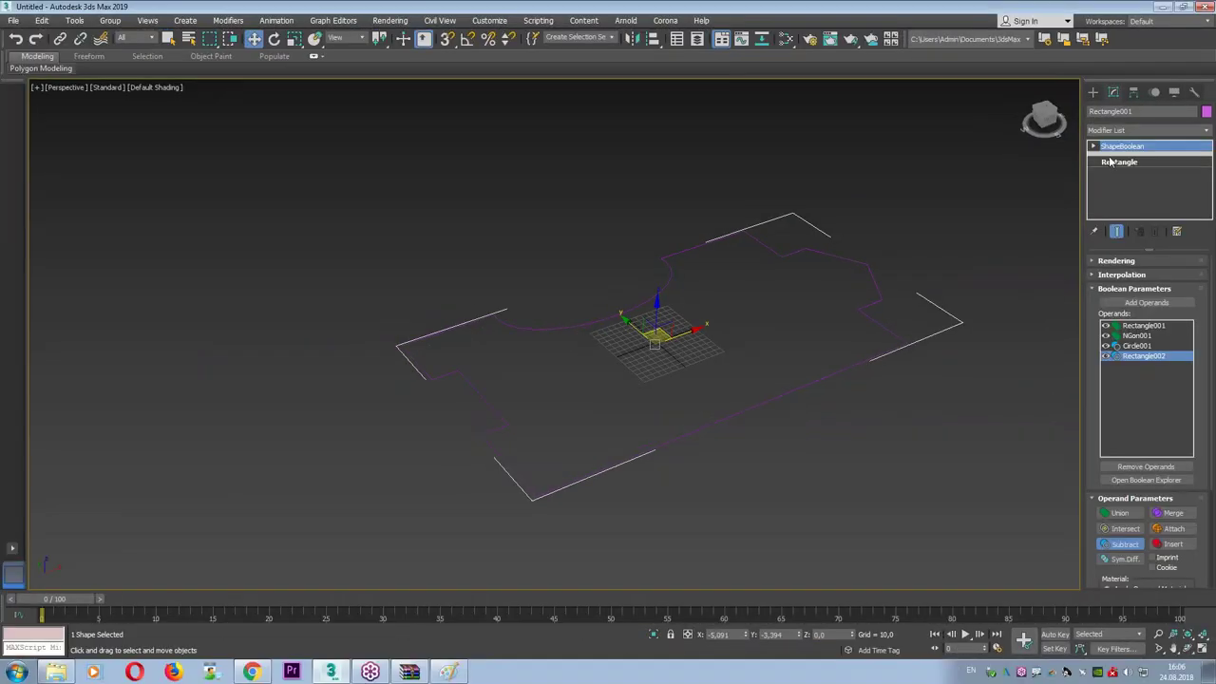
{"action": "left_click", "coordinate": [1094, 147]}
{"action": "left_click", "coordinate": [1113, 158]}
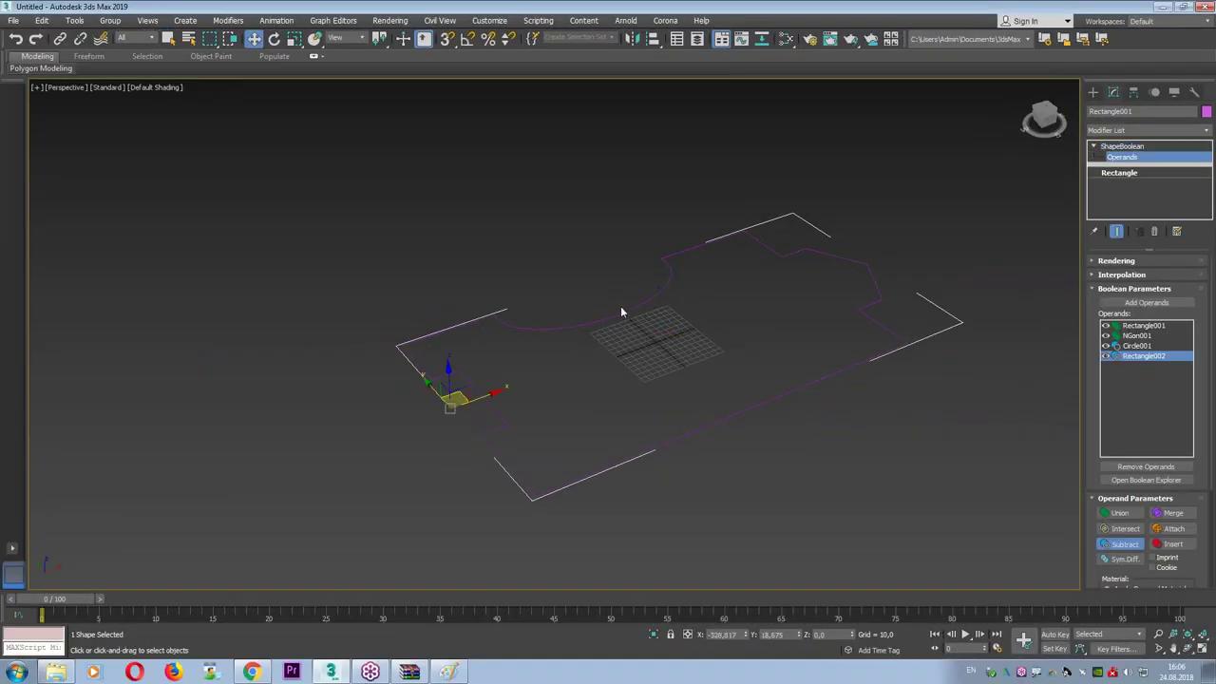
Reposition the circle, Rectangle002 and NGon001 operands.
{"action": "left_click_drag", "start_coordinate": [622, 311], "coordinate": [650, 311]}
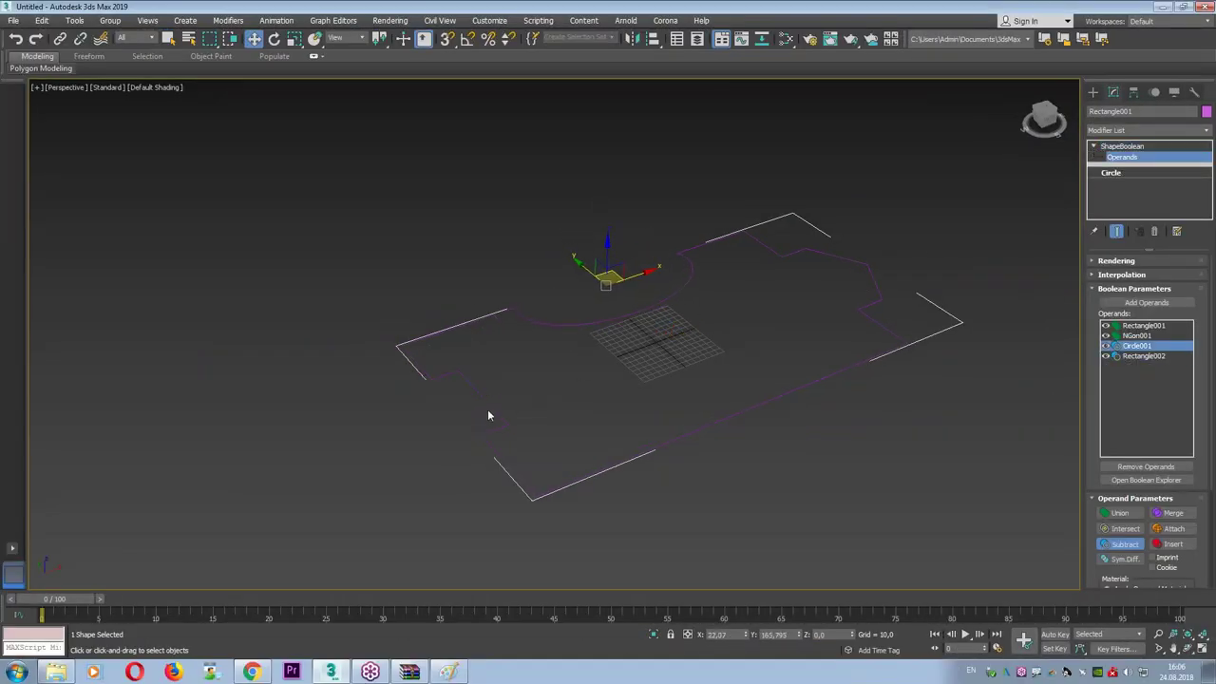
{"action": "left_click_drag", "start_coordinate": [488, 415], "coordinate": [515, 416]}
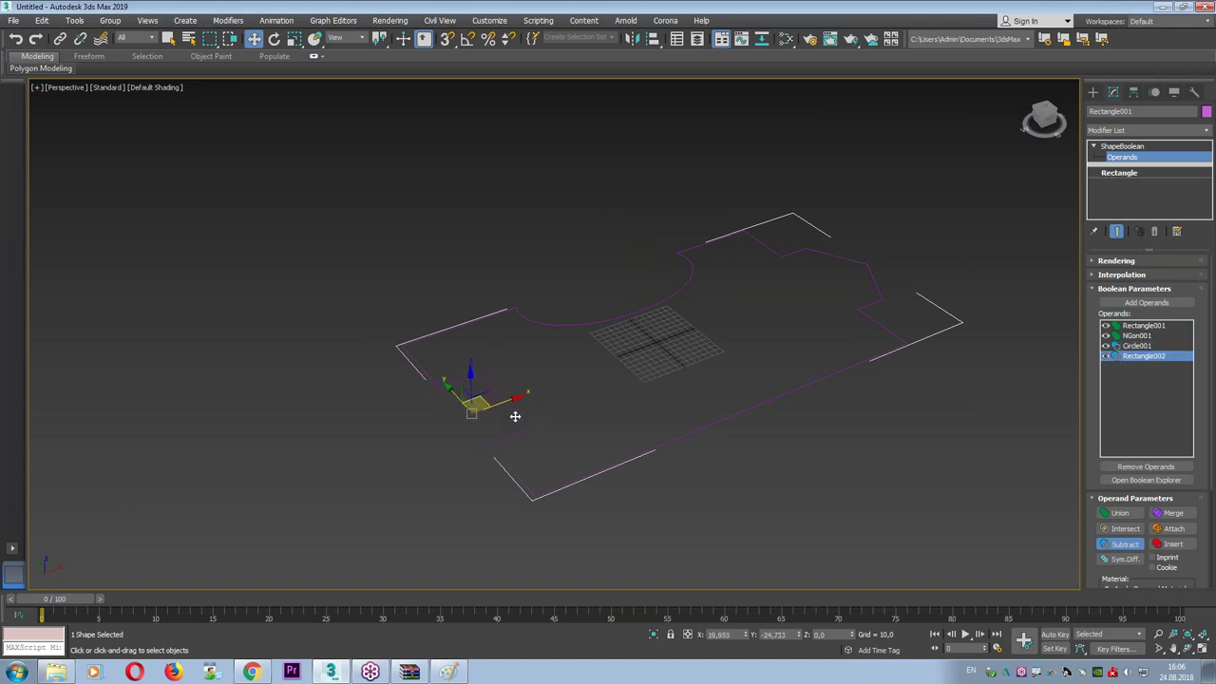
{"action": "mouse_move", "coordinate": [877, 299]}
{"action": "left_mouse_down"}
{"action": "mouse_move", "coordinate": [855, 302]}
{"action": "mouse_move", "coordinate": [874, 295]}
{"action": "left_mouse_up"}
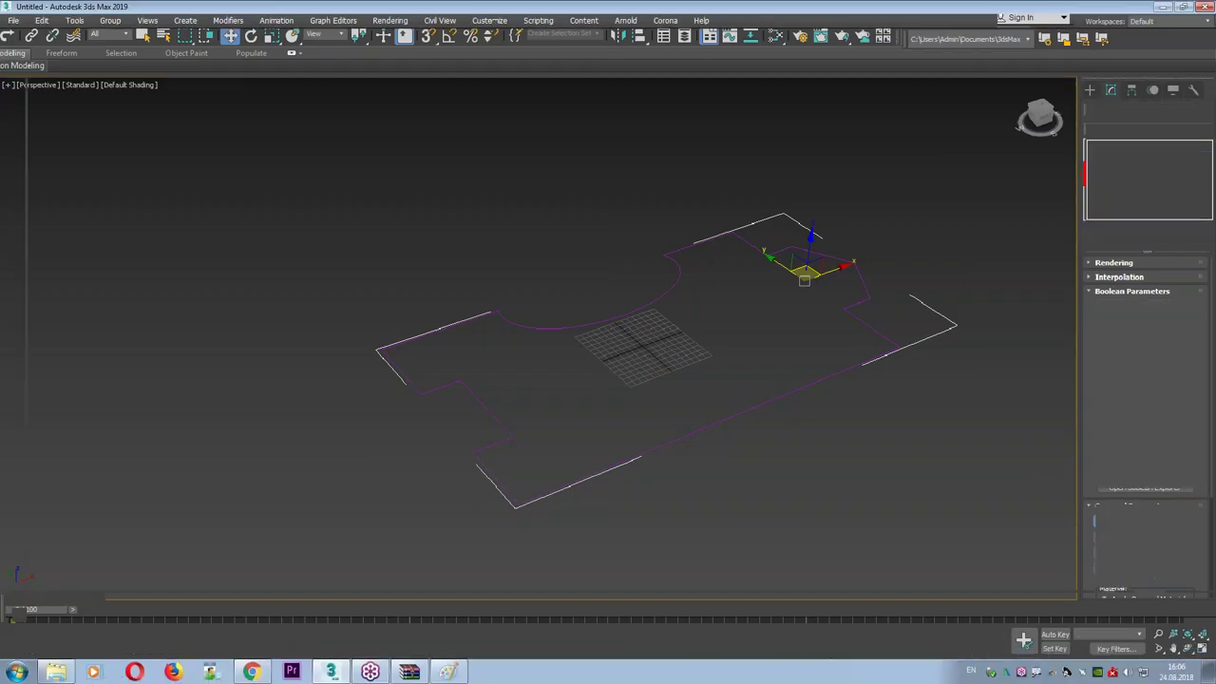
Give NGon001 8 sides and a radius of 131.171.
{"action": "left_click", "coordinate": [1110, 172]}
{"action": "left_click_drag", "start_coordinate": [1187, 304], "coordinate": [1192, 323]}
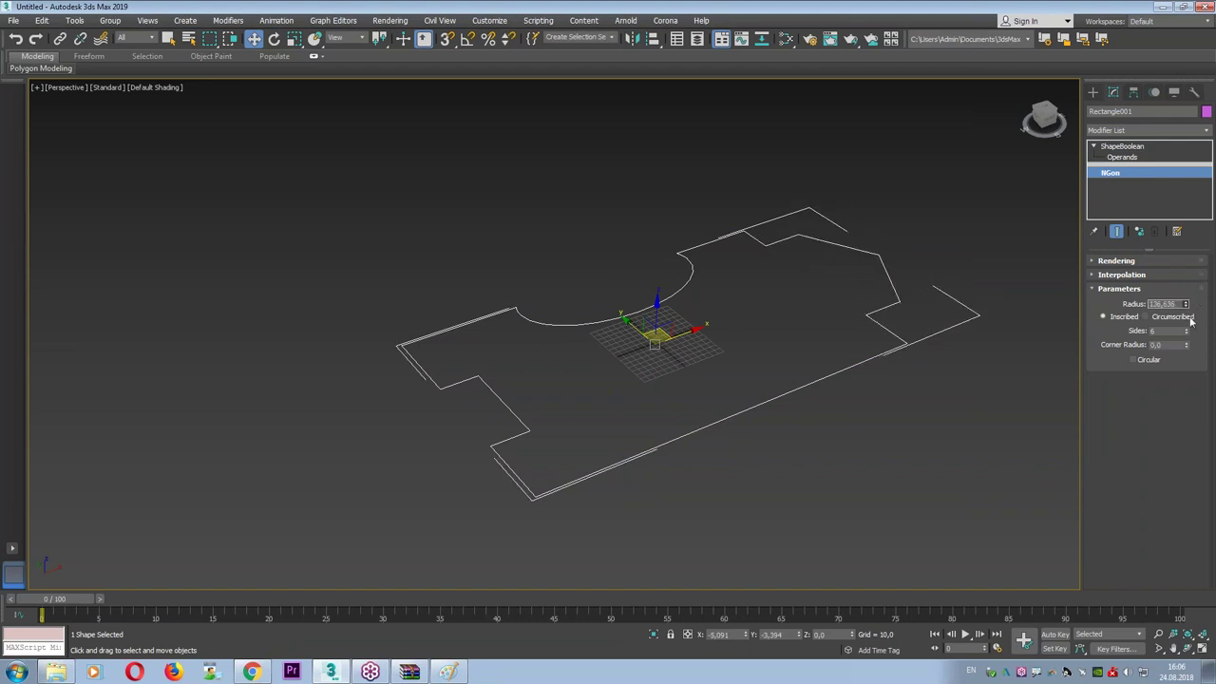
{"action": "left_click_drag", "start_coordinate": [1187, 330], "coordinate": [1186, 309]}
{"action": "scroll", "coordinate": [919, 334], "scroll_direction": "up", "scroll_amount": 1}
{"action": "scroll", "coordinate": [920, 334], "scroll_direction": "up", "scroll_amount": 1}
{"action": "scroll", "coordinate": [818, 308], "scroll_direction": "up", "scroll_amount": 4}
{"action": "scroll", "coordinate": [871, 269], "scroll_direction": "down", "scroll_amount": 3}
Shift the hexagon operand slightly left and open the outline's object colour swatch.
{"action": "left_click", "coordinate": [1122, 156]}
{"action": "scroll", "coordinate": [921, 163], "scroll_direction": "down", "scroll_amount": 2}
{"action": "left_click_drag", "start_coordinate": [760, 247], "coordinate": [746, 249]}
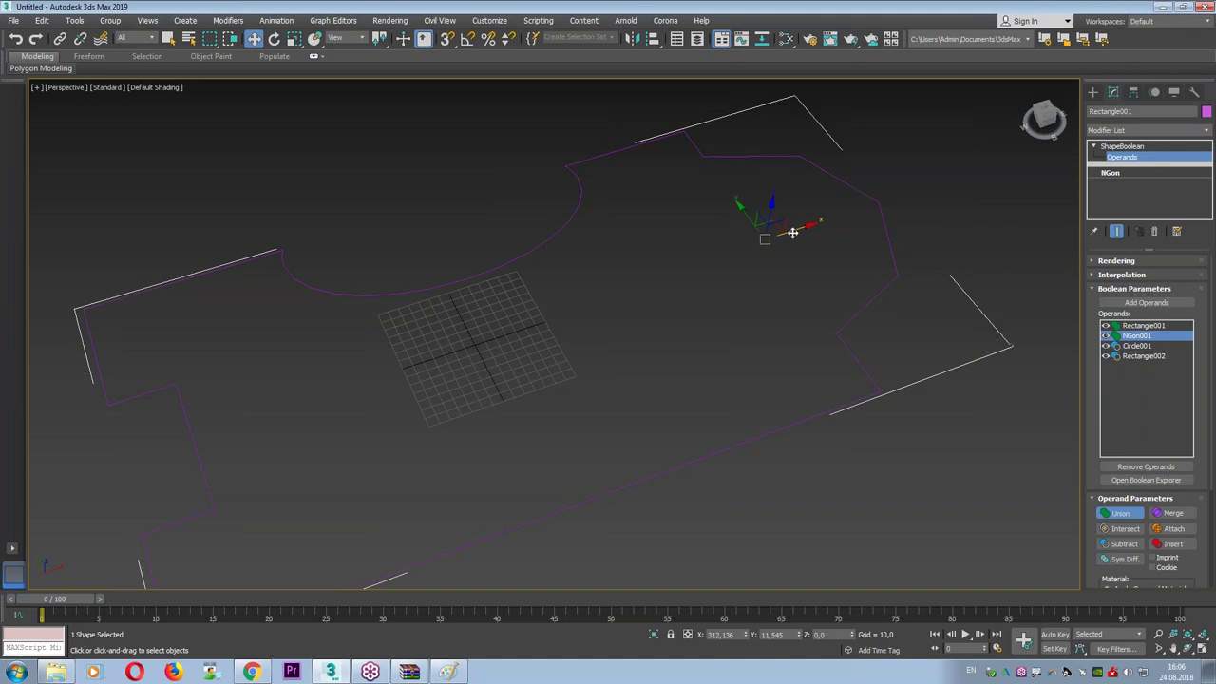
{"action": "left_click", "coordinate": [1206, 114]}
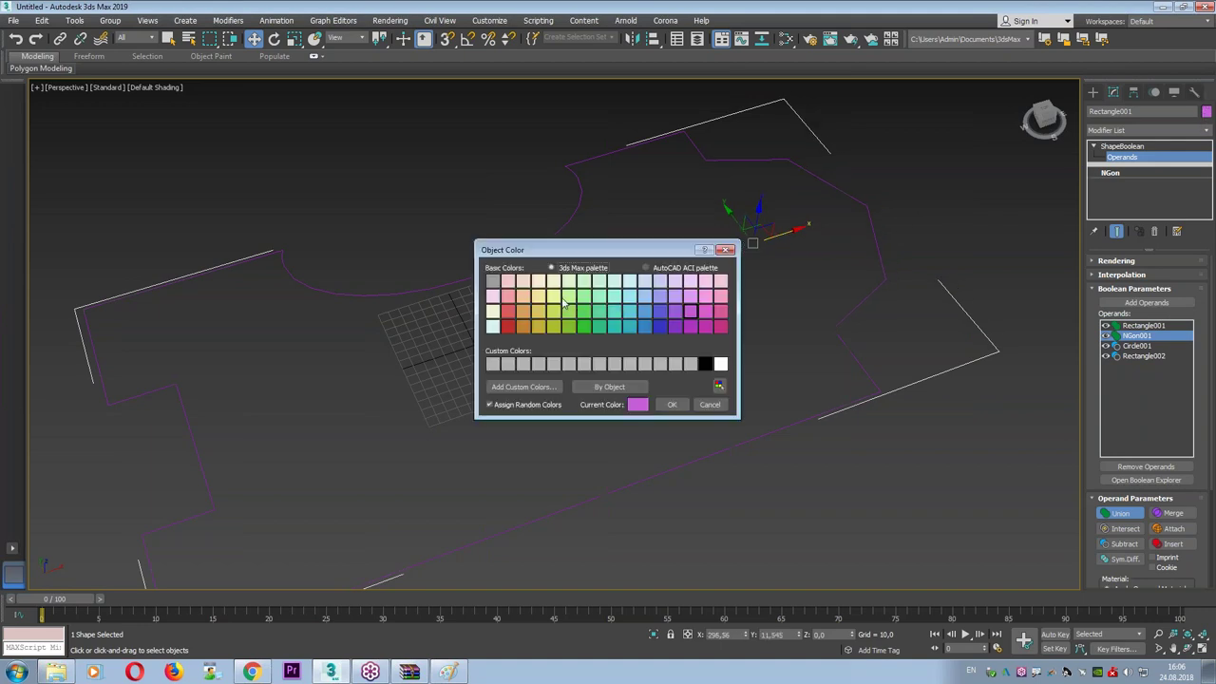
Set the outline's object colour to pale yellow.
{"action": "left_click", "coordinate": [564, 298]}
{"action": "left_click", "coordinate": [672, 405]}
{"action": "scroll", "coordinate": [789, 342], "scroll_direction": "up", "scroll_amount": 5}
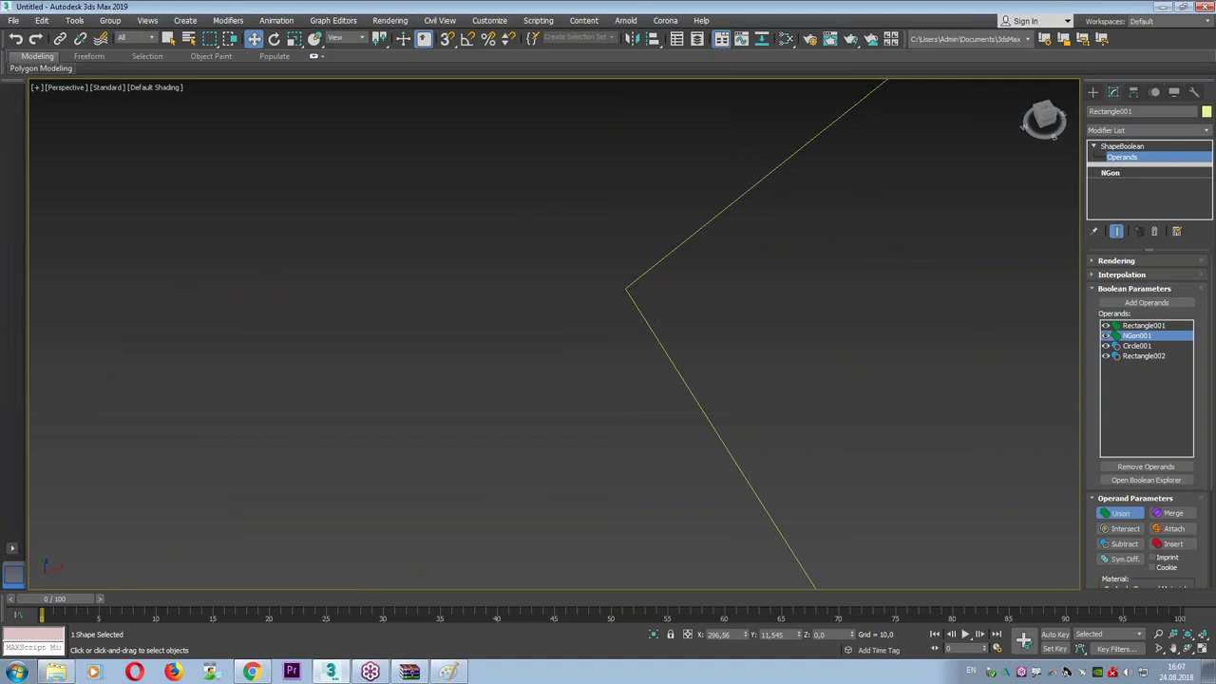
{"action": "scroll", "coordinate": [703, 374], "scroll_direction": "down", "scroll_amount": 4}
{"action": "scroll", "coordinate": [812, 427], "scroll_direction": "down", "scroll_amount": 2}
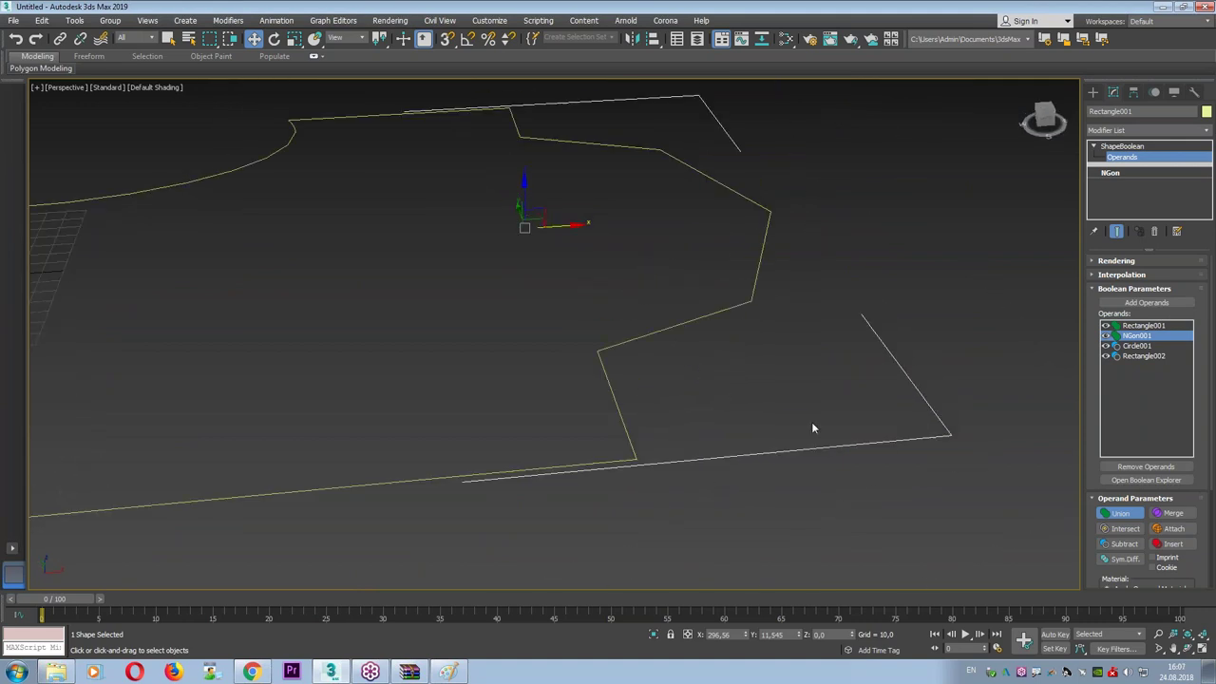
{"action": "scroll", "coordinate": [1105, 250], "scroll_direction": "down", "scroll_amount": 3}
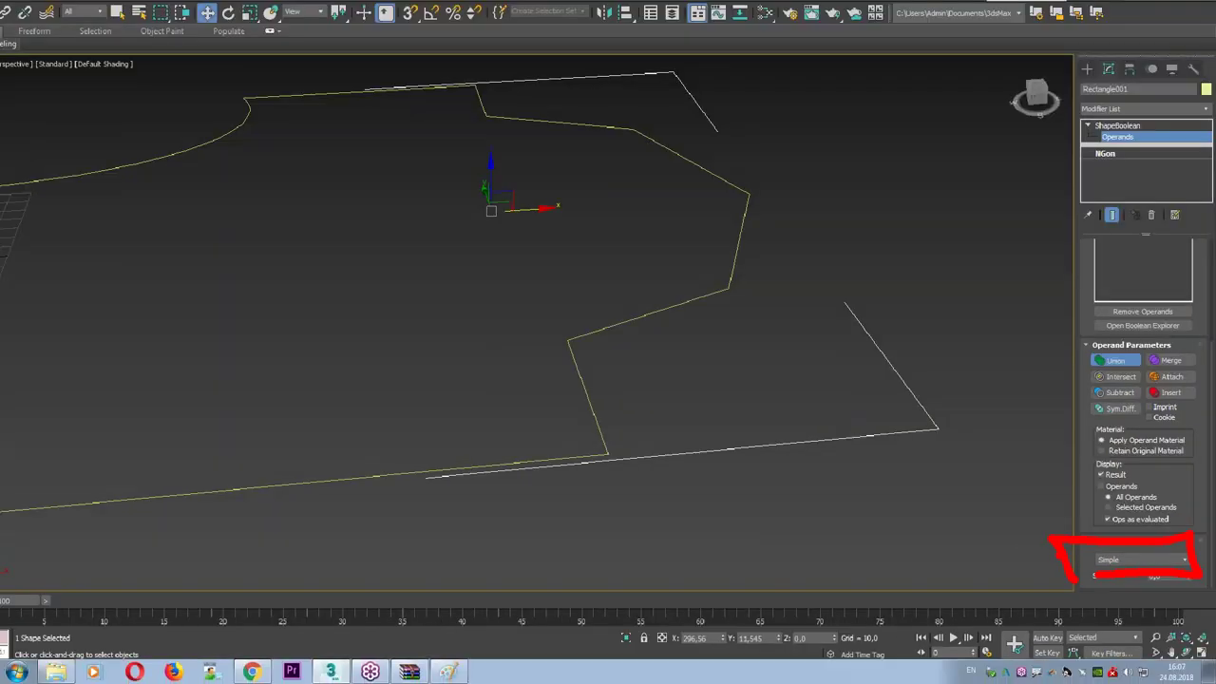
Set the Boolean seams to Chamfer with a size of 27.2.
{"action": "left_click", "coordinate": [1136, 560]}
{"action": "left_click", "coordinate": [1128, 588]}
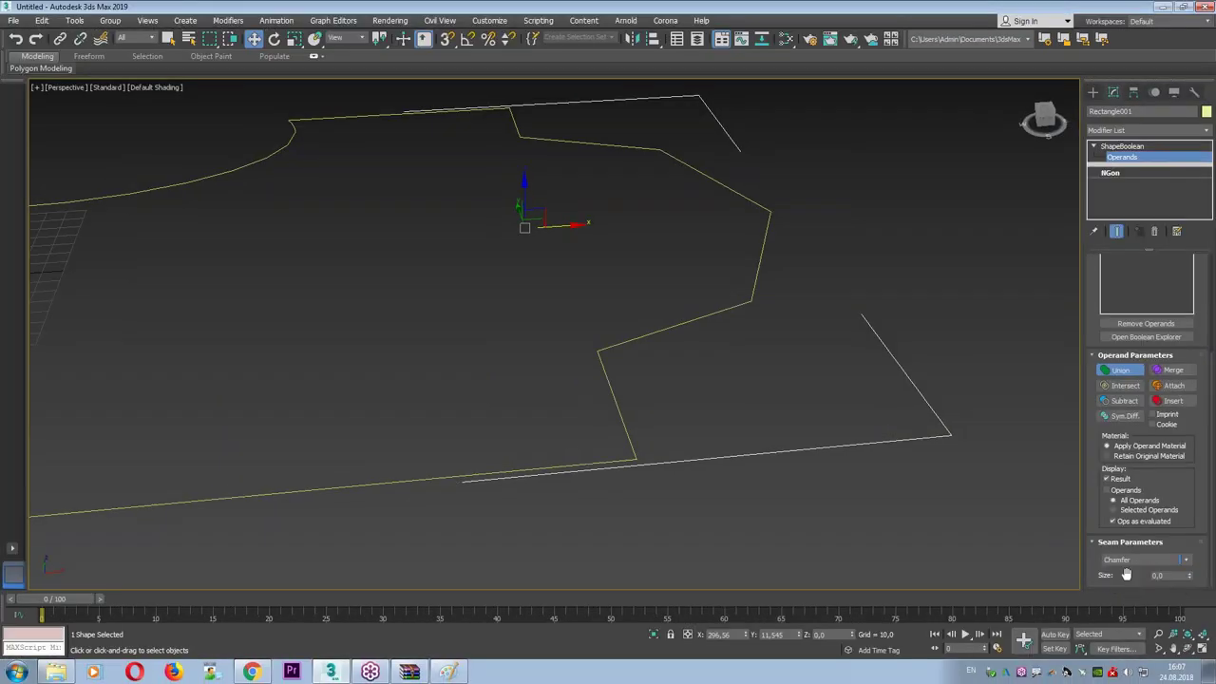
{"action": "scroll", "coordinate": [694, 384], "scroll_direction": "up", "scroll_amount": 1}
{"action": "scroll", "coordinate": [694, 384], "scroll_direction": "up", "scroll_amount": 2}
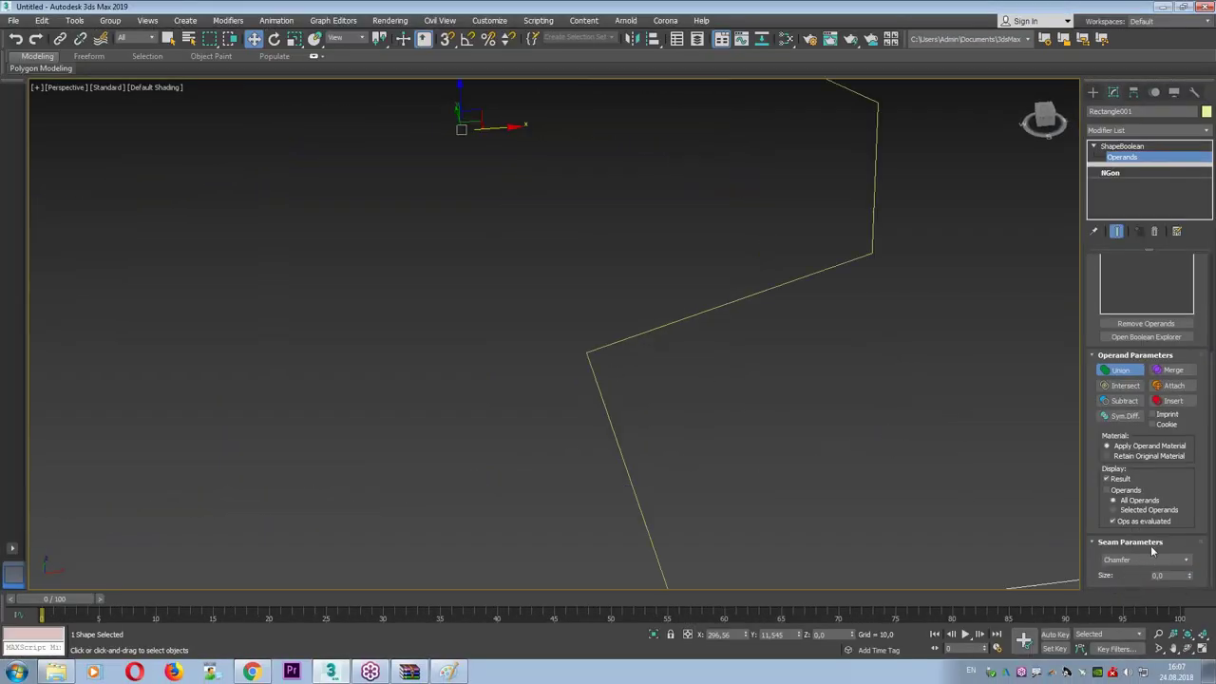
{"action": "left_click_drag", "start_coordinate": [1187, 562], "coordinate": [1199, 555]}
{"action": "left_click_drag", "start_coordinate": [1199, 555], "coordinate": [738, 348]}
Switch the seams to Fillet at size 23.2 and nudge the NGon operand down-left.
{"action": "left_click", "coordinate": [1139, 560]}
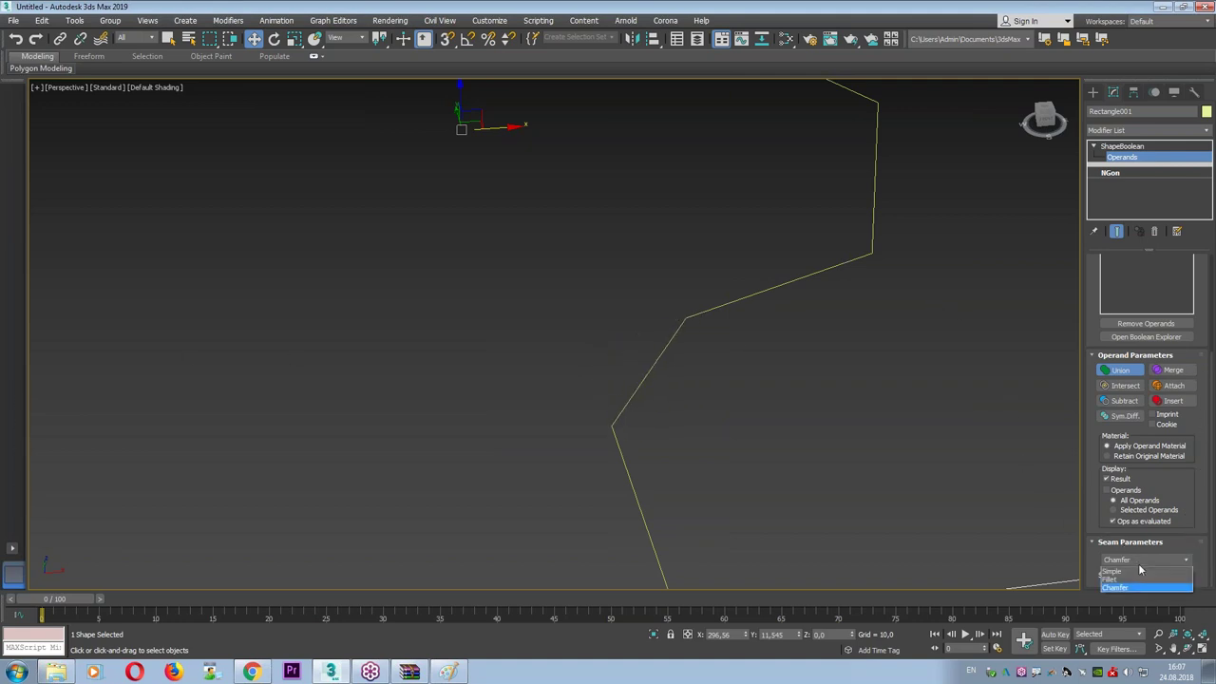
{"action": "left_click", "coordinate": [1142, 581]}
{"action": "left_click_drag", "start_coordinate": [1190, 576], "coordinate": [93, 111]}
{"action": "left_click_drag", "start_coordinate": [98, 59], "coordinate": [105, 601]}
{"action": "scroll", "coordinate": [408, 294], "scroll_direction": "down", "scroll_amount": 5}
{"action": "middle_click_drag", "start_coordinate": [407, 293], "coordinate": [555, 298], "text": "alt"}
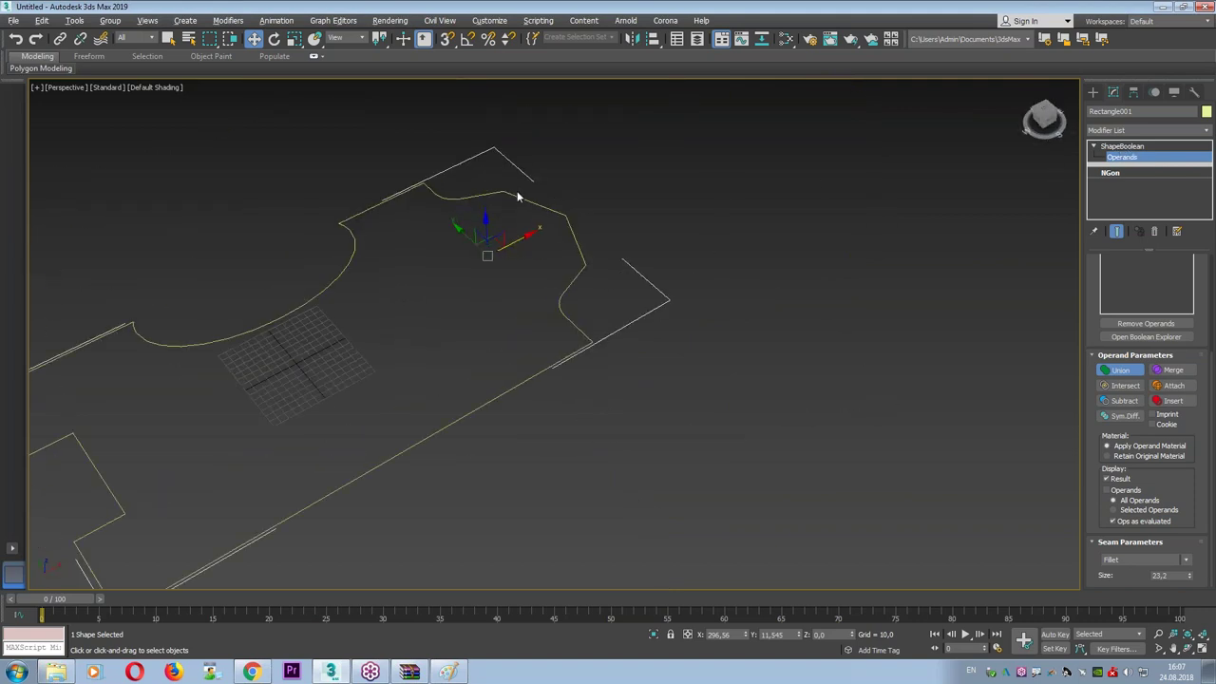
{"action": "mouse_move", "coordinate": [505, 238]}
{"action": "left_mouse_down"}
{"action": "mouse_move", "coordinate": [445, 398]}
{"action": "mouse_move", "coordinate": [485, 179]}
{"action": "mouse_move", "coordinate": [497, 250]}
{"action": "left_mouse_up"}
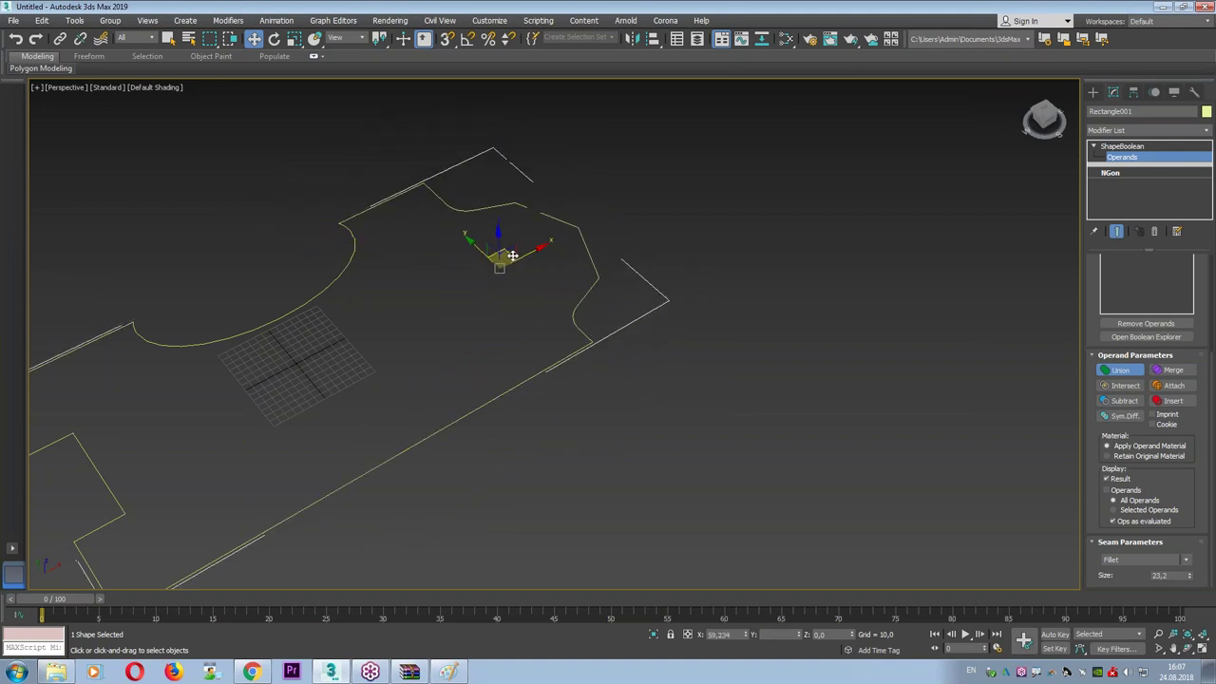
Move the circle and small-rectangle operands, return to the ShapeBoolean level and open the Modifier List.
{"action": "middle_click_drag", "start_coordinate": [497, 250], "coordinate": [539, 239]}
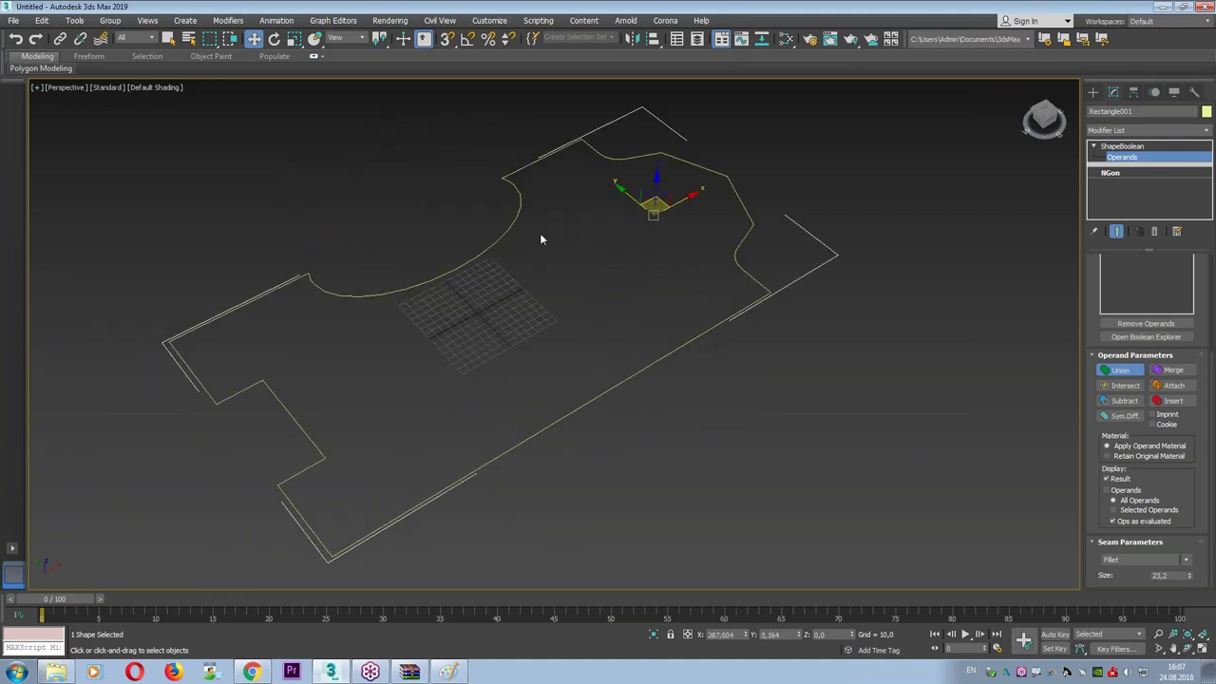
{"action": "key", "text": "ctrl+z"}
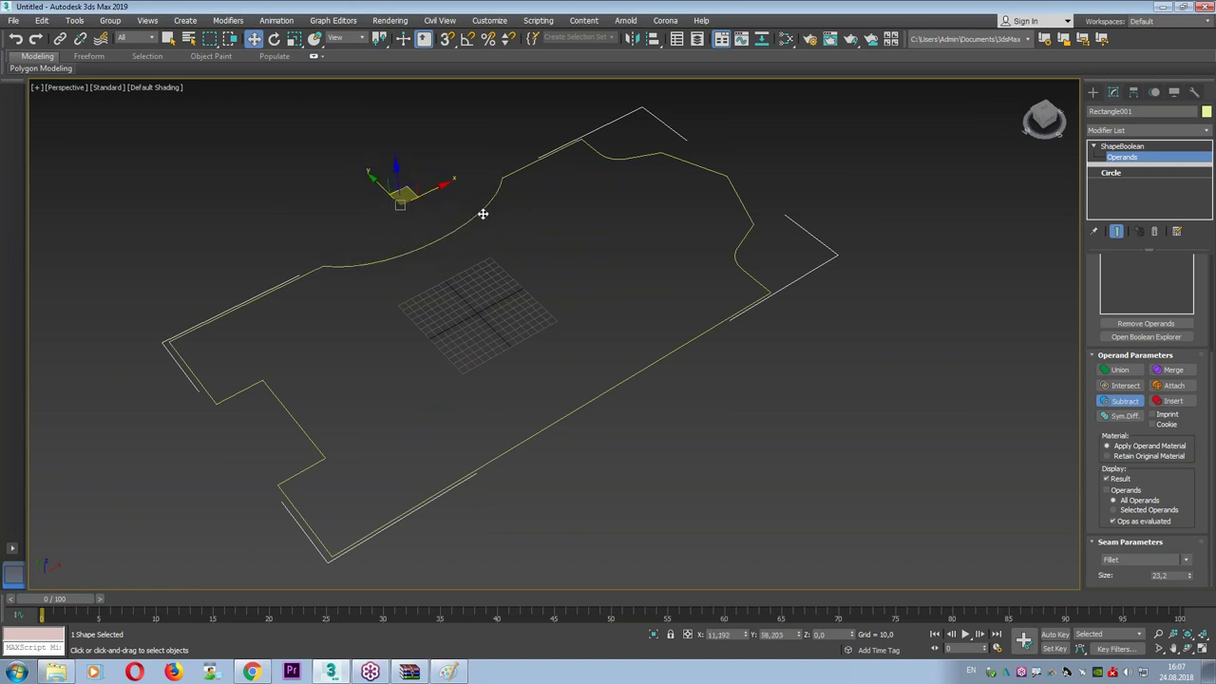
{"action": "left_click_drag", "start_coordinate": [309, 439], "coordinate": [317, 452]}
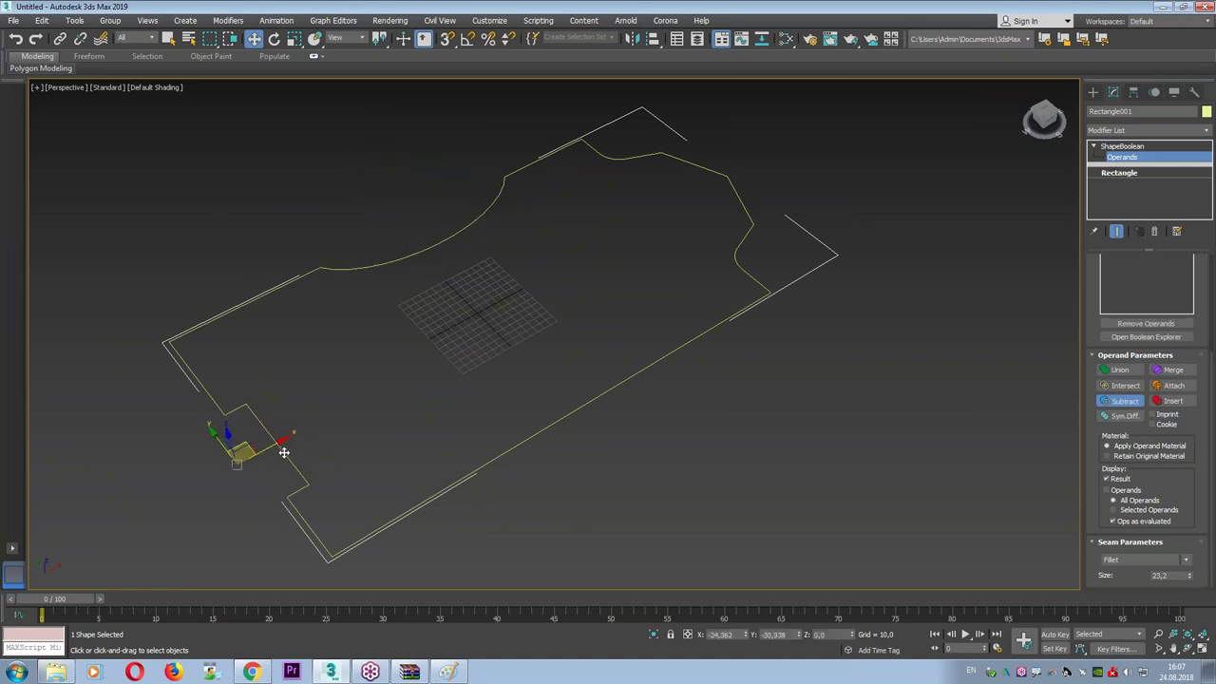
{"action": "left_click", "coordinate": [1122, 146]}
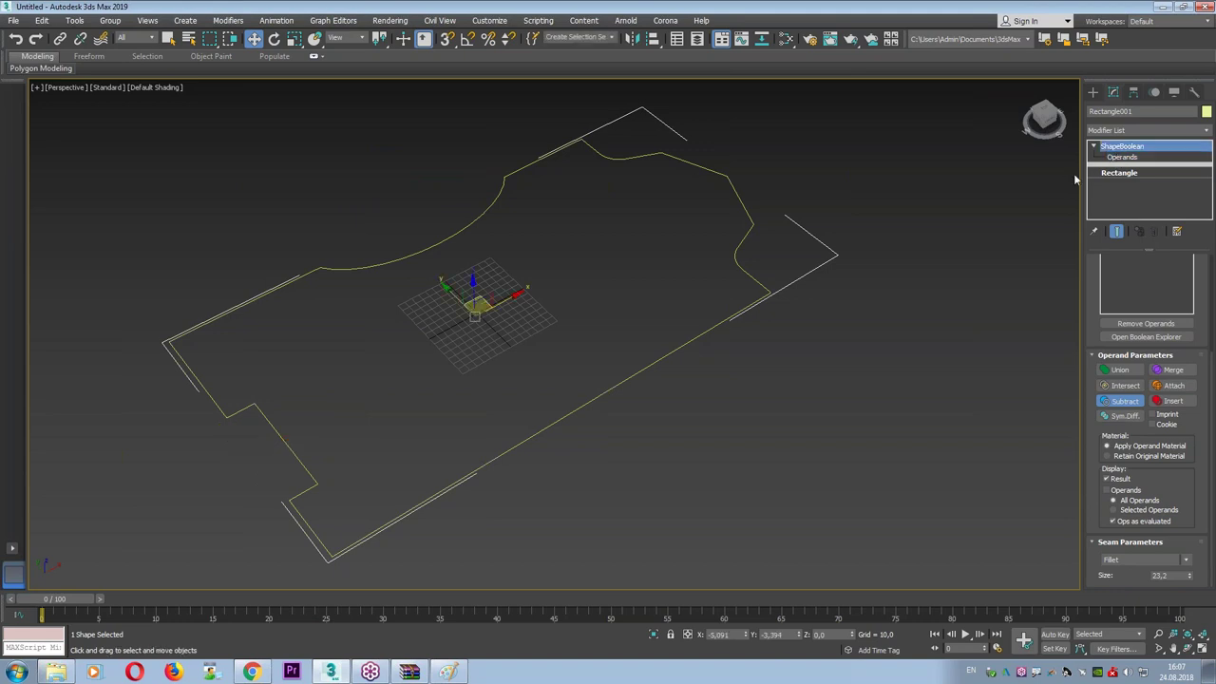
{"action": "mouse_move", "coordinate": [644, 305]}
{"action": "middle_mouse_down", "text": "alt"}
{"action": "mouse_move", "coordinate": [640, 267]}
{"action": "mouse_move", "coordinate": [658, 318]}
{"action": "middle_mouse_up", "text": "alt"}
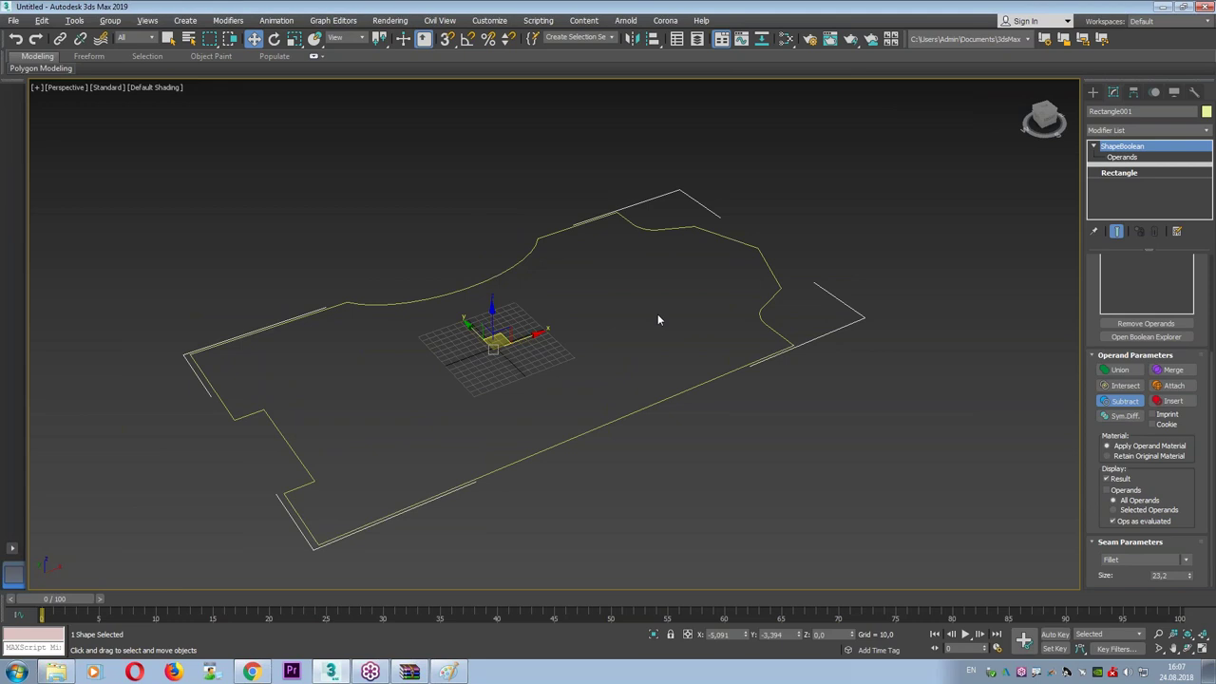
{"action": "left_click", "coordinate": [1141, 129]}
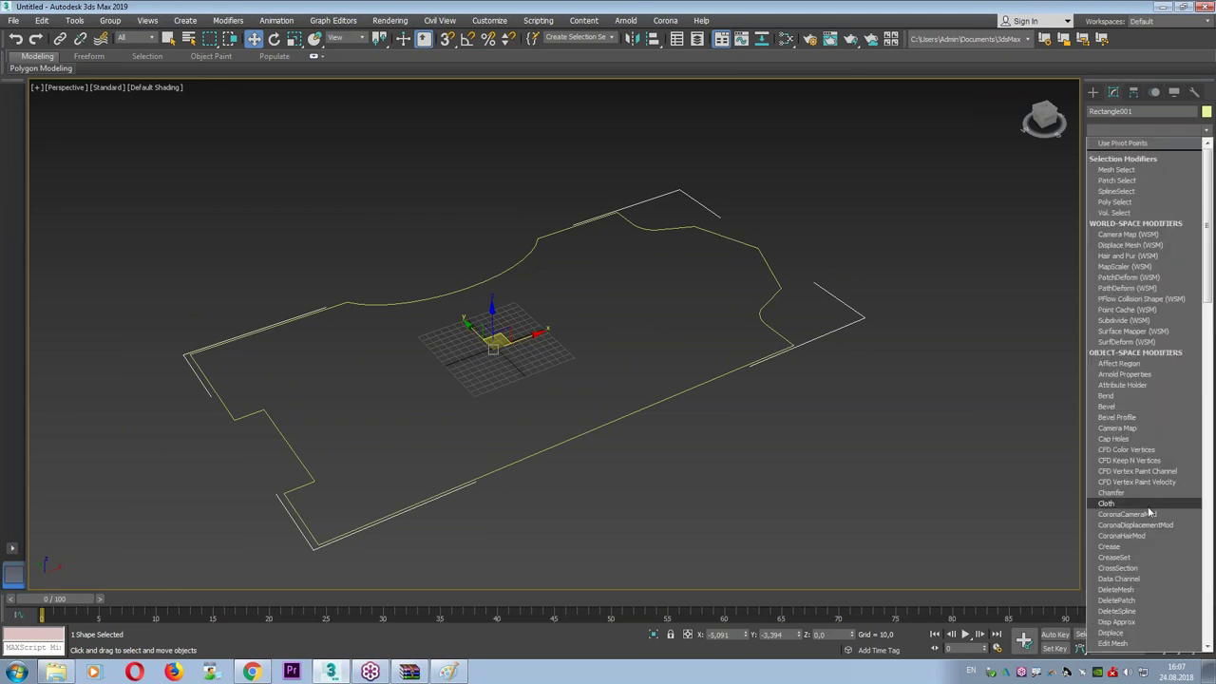
Add an Extrude modifier with caps off and an amount of 266.5.
{"action": "scroll", "coordinate": [1119, 579], "scroll_direction": "down", "scroll_amount": 3}
{"action": "left_click", "coordinate": [1113, 606]}
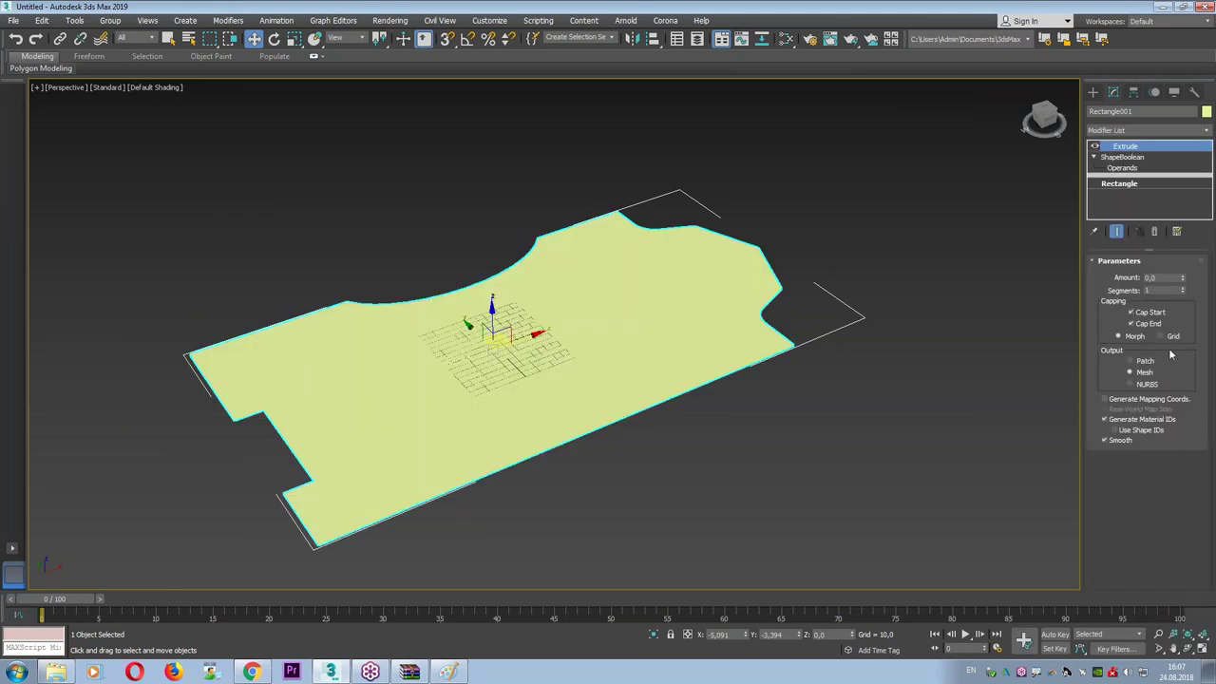
{"action": "left_click", "coordinate": [1149, 323]}
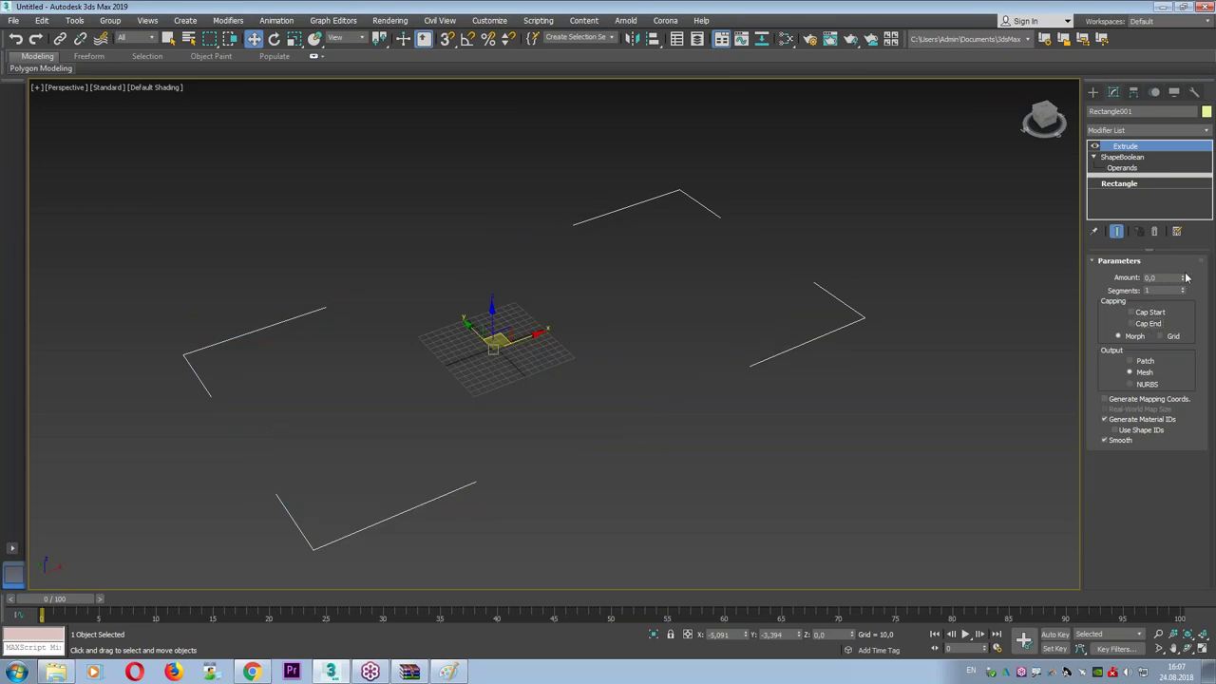
{"action": "mouse_move", "coordinate": [1185, 278]}
{"action": "left_mouse_down"}
{"action": "mouse_move", "coordinate": [1197, 588]}
{"action": "mouse_move", "coordinate": [1197, 570]}
{"action": "left_mouse_up"}
{"action": "key", "text": "F4"}
{"action": "middle_click_drag", "start_coordinate": [823, 419], "coordinate": [824, 382], "text": "alt"}
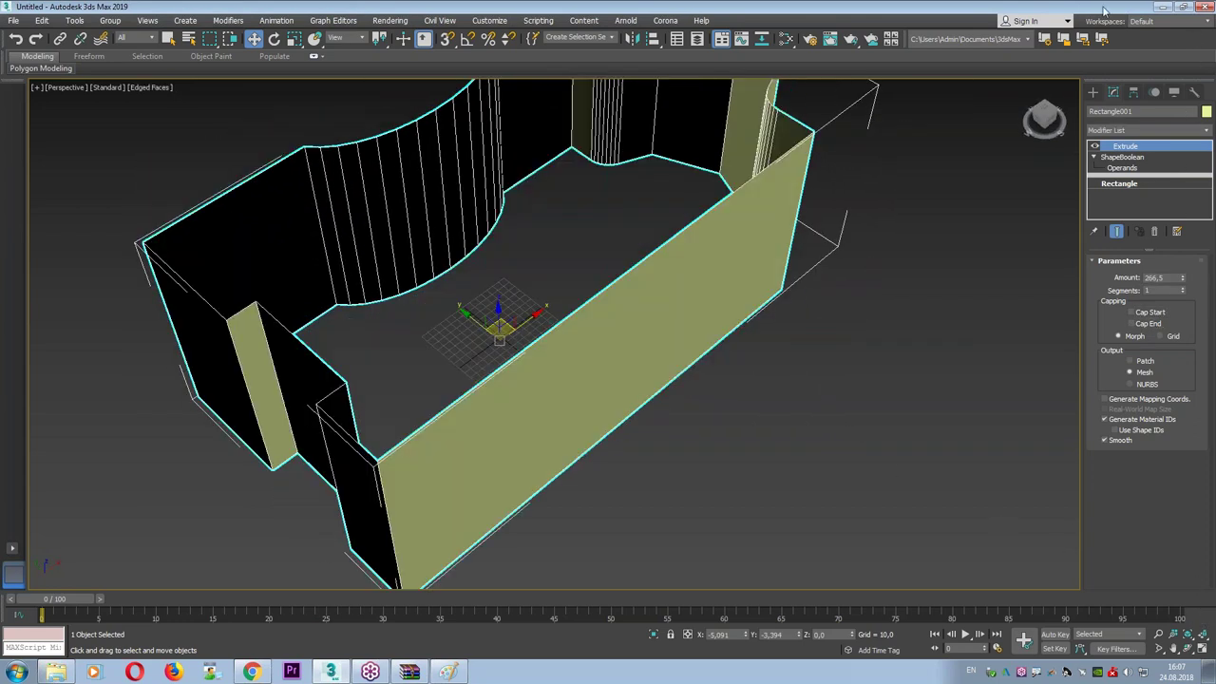
Add a Shell modifier with an outer amount of 40.
{"action": "left_click", "coordinate": [1102, 129]}
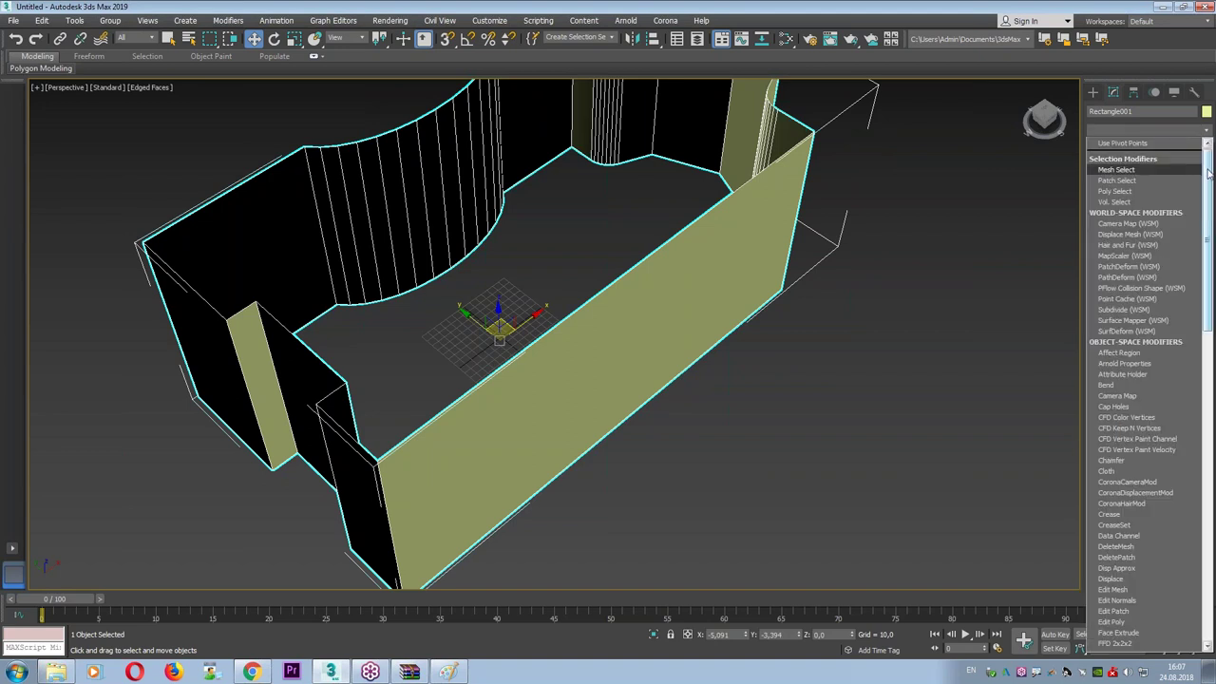
{"action": "left_click_drag", "start_coordinate": [1206, 175], "coordinate": [1205, 437]}
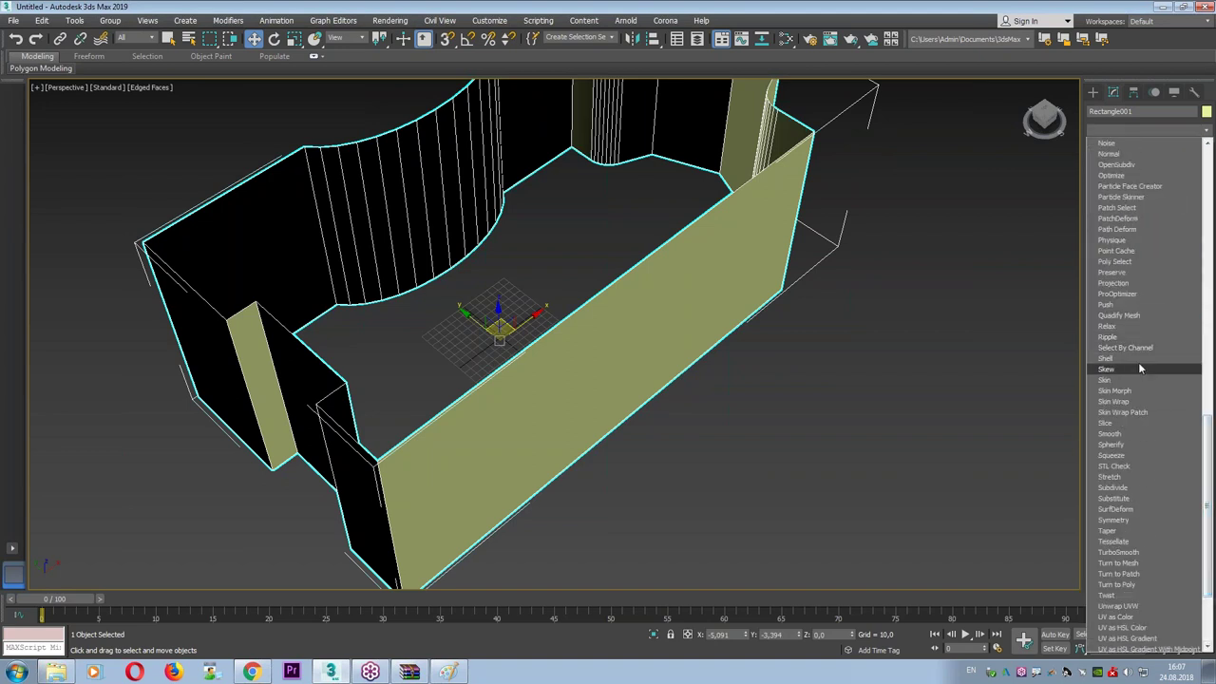
{"action": "left_click", "coordinate": [1138, 361]}
{"action": "middle_click_drag", "start_coordinate": [845, 399], "coordinate": [872, 366], "text": "alt"}
{"action": "double_click", "coordinate": [1177, 293]}
{"action": "type", "text": "40"}
{"action": "key", "text": "Return"}
{"action": "mouse_move", "coordinate": [889, 427]}
{"action": "middle_mouse_down", "text": "alt"}
{"action": "mouse_move", "coordinate": [659, 421]}
{"action": "mouse_move", "coordinate": [808, 412]}
{"action": "mouse_move", "coordinate": [961, 218]}
{"action": "middle_mouse_up", "text": "alt"}
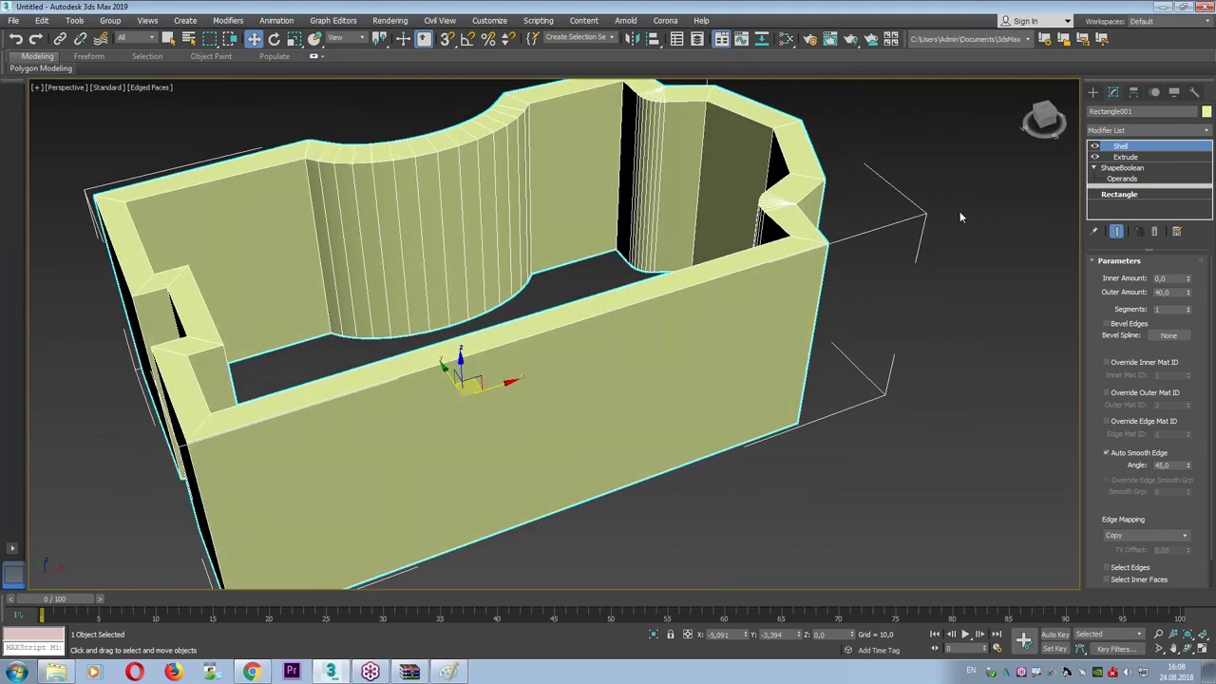
{"action": "left_click", "coordinate": [1093, 91]}
Draw two boxes, Box001 through the front wall and Box002 through the curved wall.
{"action": "left_click", "coordinate": [1121, 168]}
{"action": "key", "text": "alt+w"}
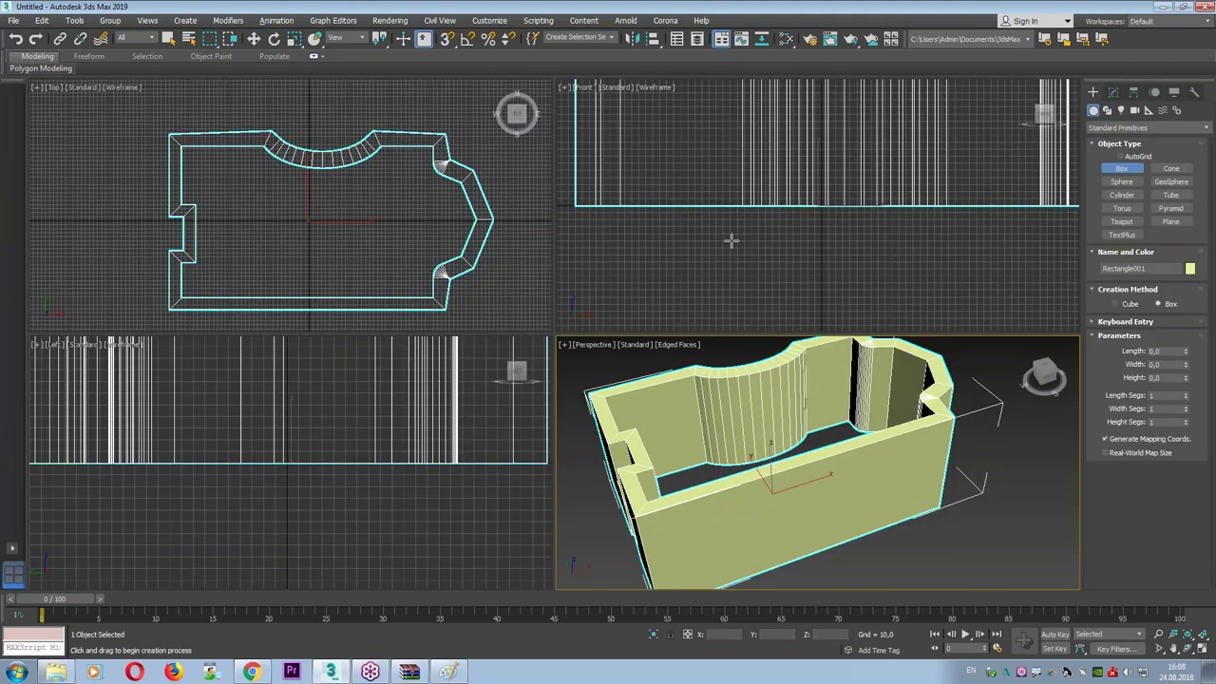
{"action": "scroll", "coordinate": [402, 162], "scroll_direction": "up", "scroll_amount": 2}
{"action": "left_click_drag", "start_coordinate": [243, 260], "coordinate": [293, 292]}
{"action": "left_click", "coordinate": [298, 213]}
{"action": "middle_click_drag", "start_coordinate": [336, 168], "coordinate": [327, 205]}
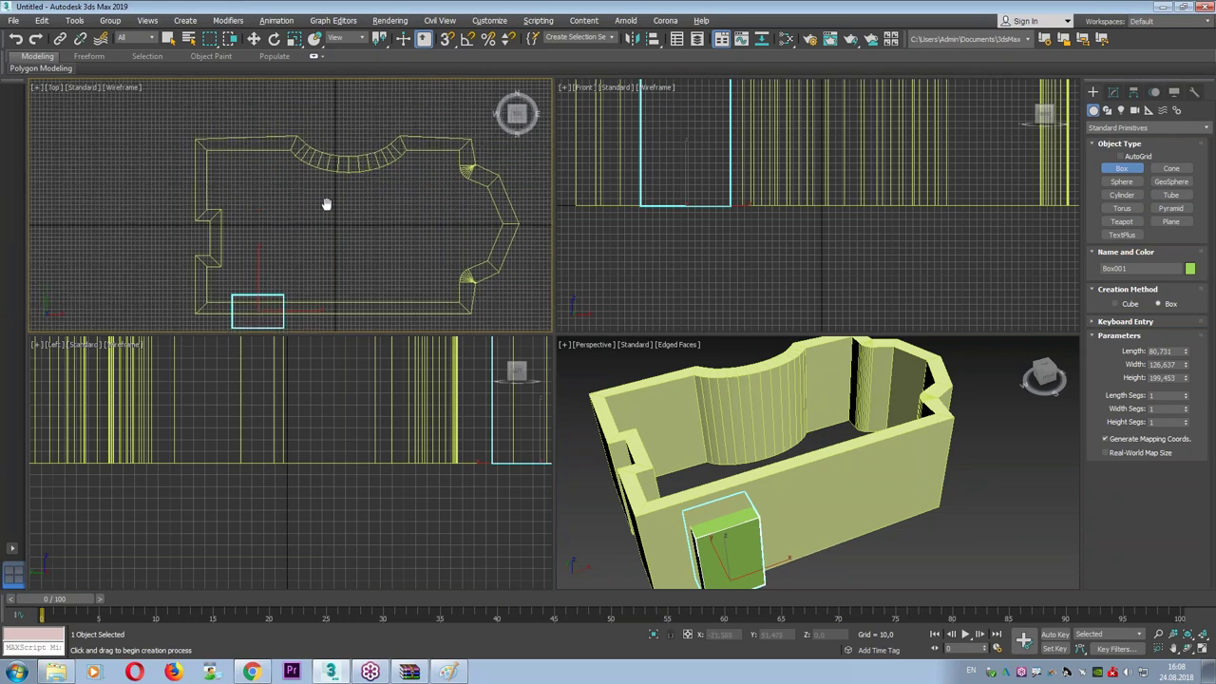
{"action": "left_click_drag", "start_coordinate": [320, 138], "coordinate": [387, 185]}
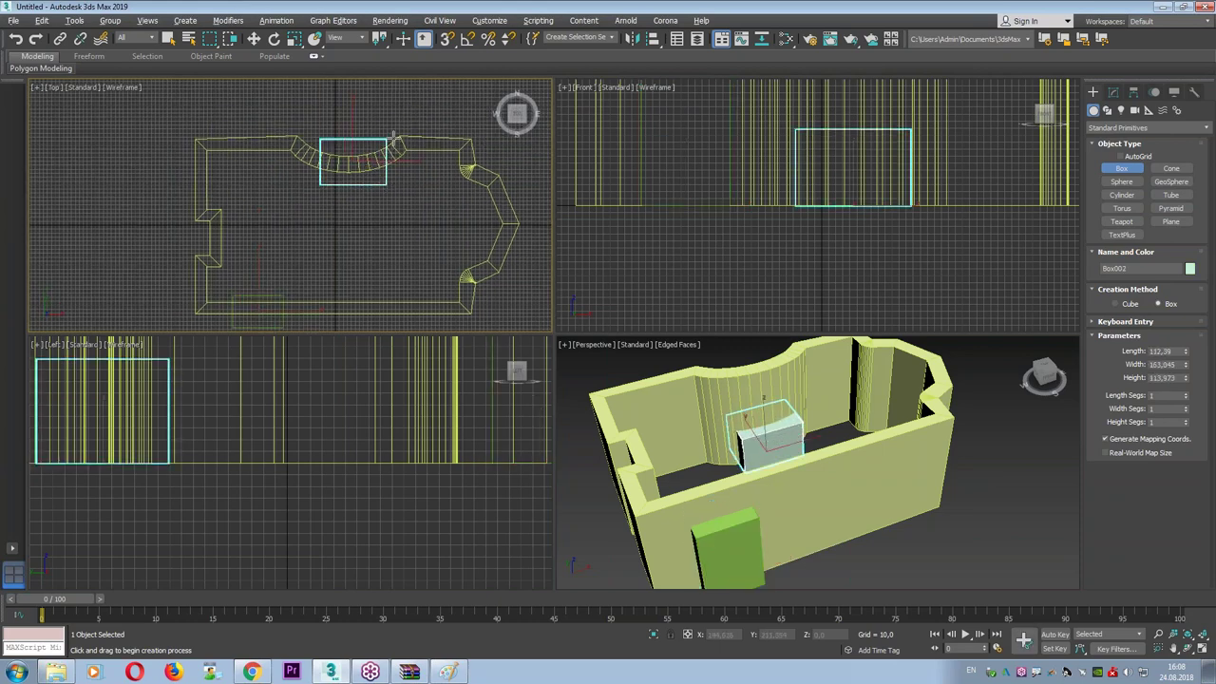
{"action": "left_click", "coordinate": [488, 203]}
{"action": "right_click", "coordinate": [768, 425]}
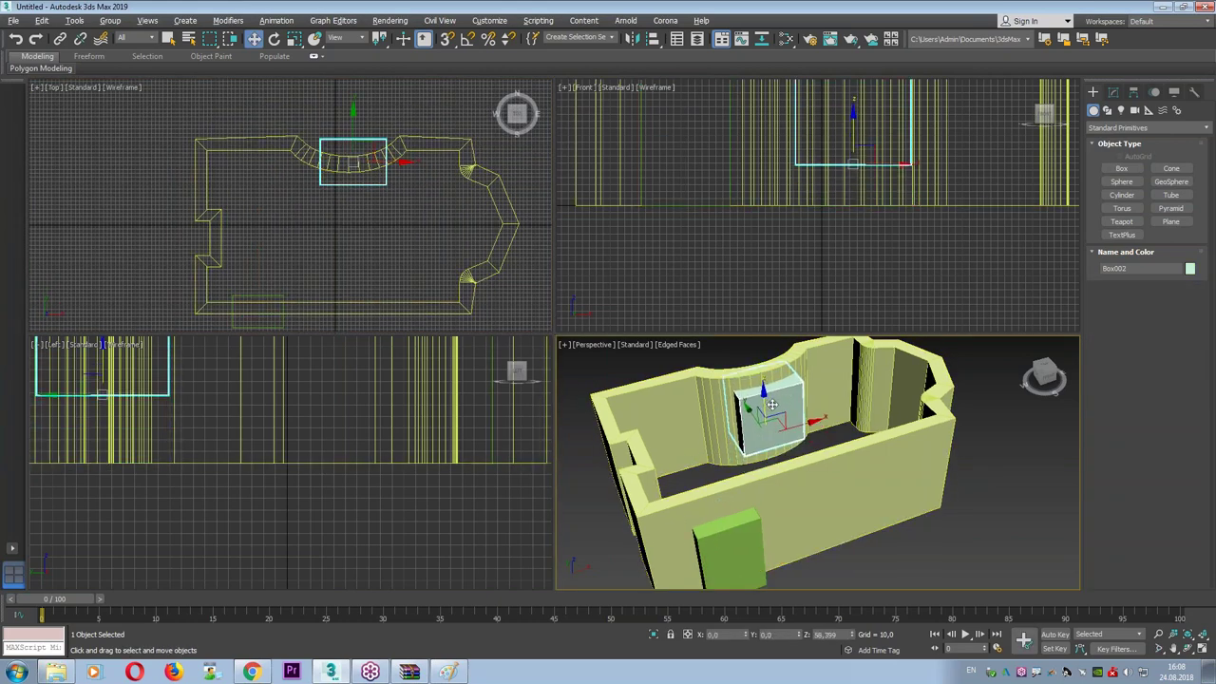
Reselect the walls and change the Shell outer amount to 19.76.
{"action": "left_click", "coordinate": [518, 225]}
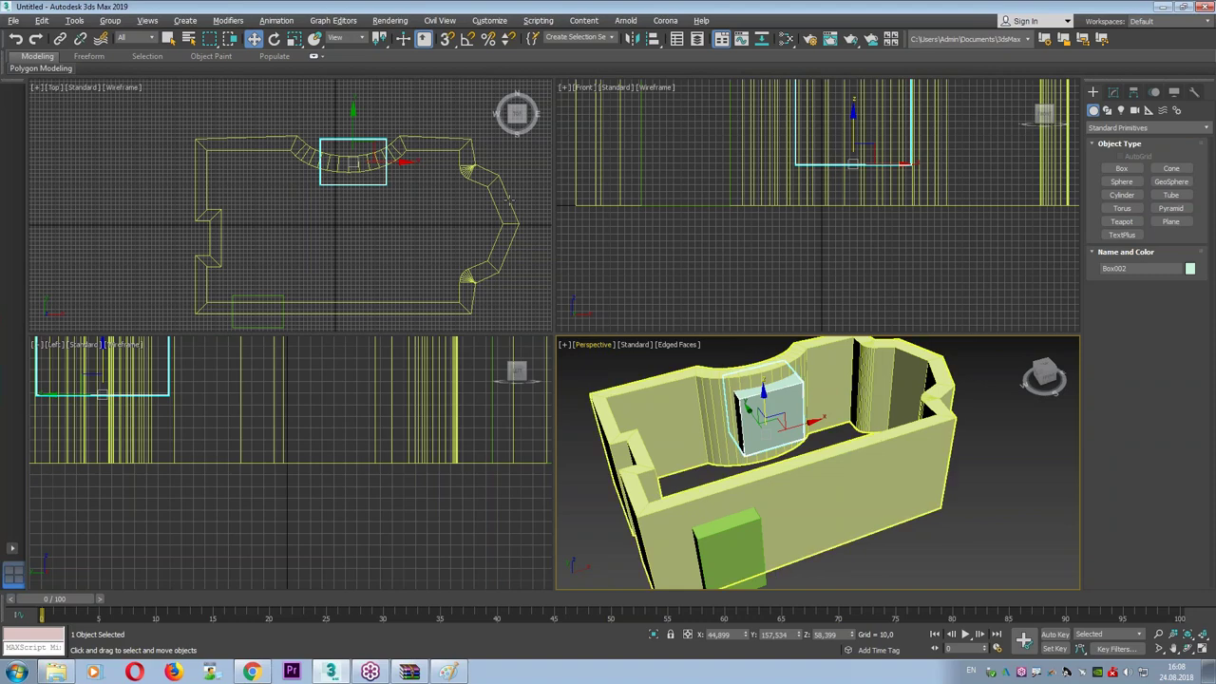
{"action": "left_click", "coordinate": [1112, 92]}
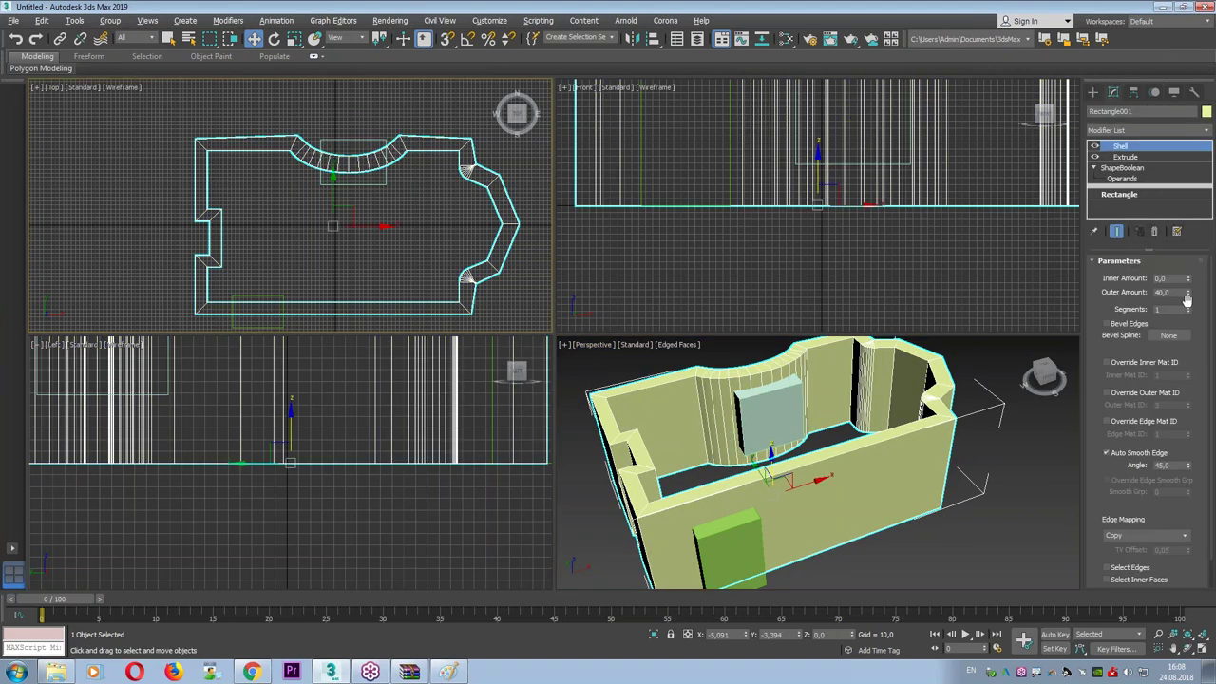
{"action": "left_click_drag", "start_coordinate": [1187, 293], "coordinate": [1192, 494]}
{"action": "key", "text": "alt+w"}
{"action": "middle_click_drag", "start_coordinate": [798, 419], "coordinate": [826, 416], "text": "alt"}
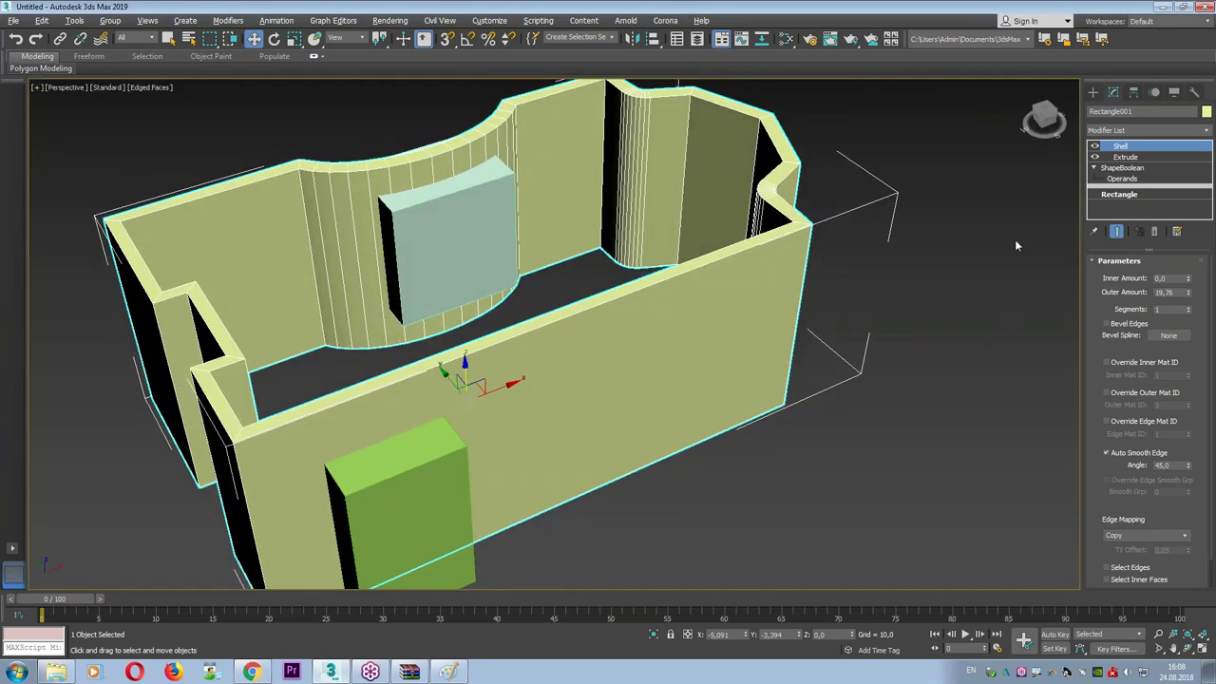
{"action": "left_click", "coordinate": [1095, 92]}
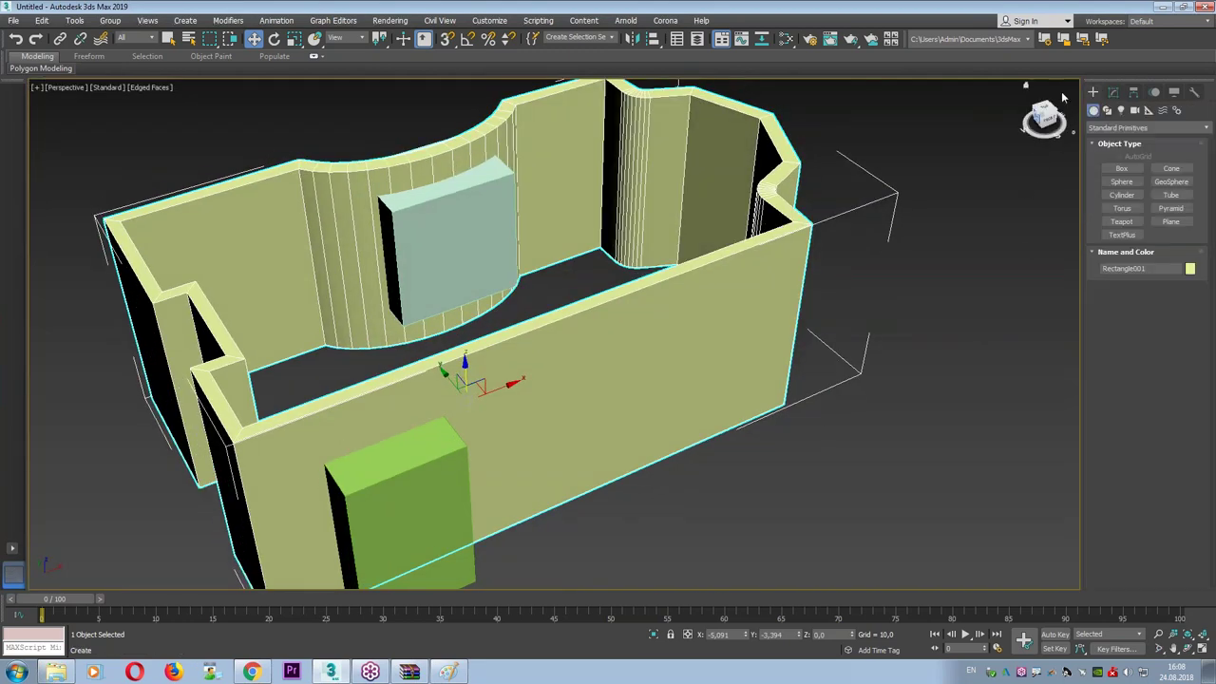
Create a compound Boolean on the walls and add both boxes as operands.
{"action": "left_click", "coordinate": [1118, 130]}
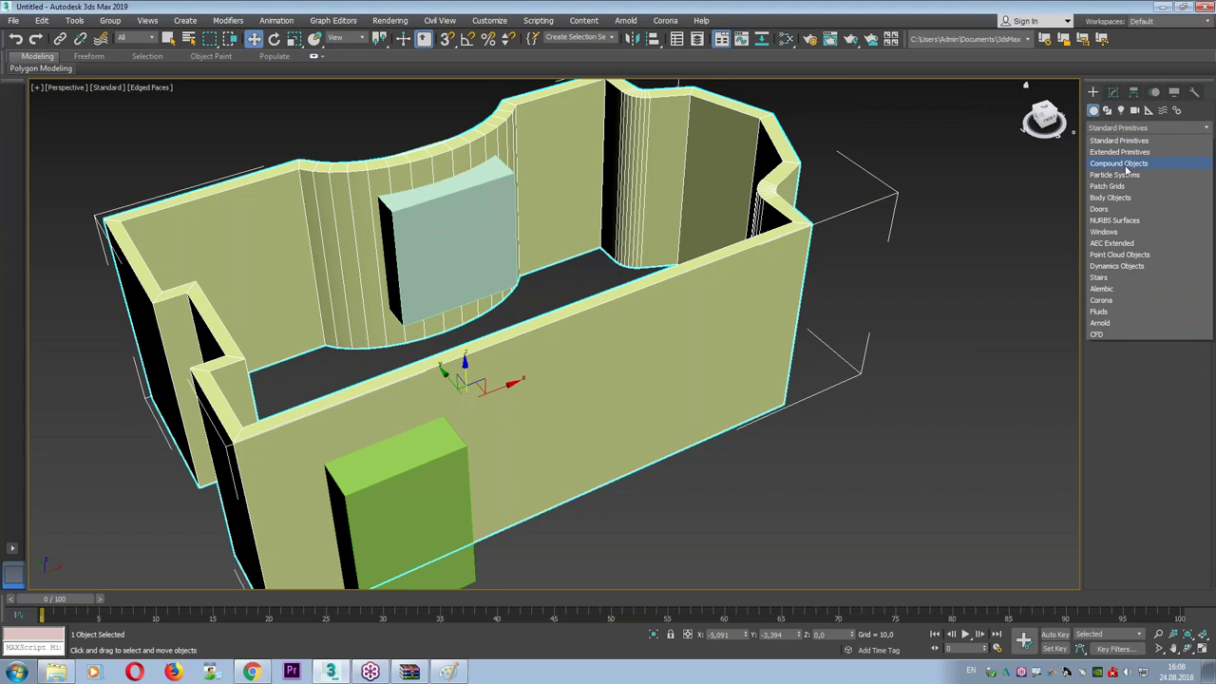
{"action": "left_click", "coordinate": [1125, 164]}
{"action": "left_click", "coordinate": [1171, 195]}
{"action": "left_click", "coordinate": [1142, 303]}
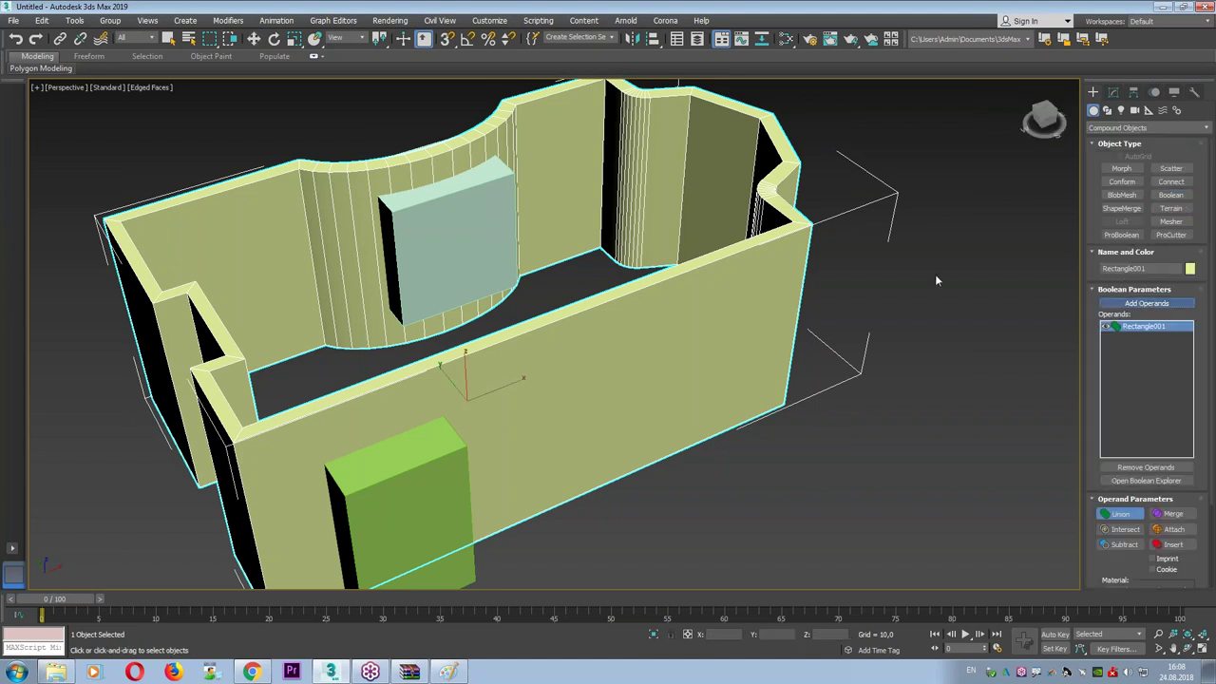
{"action": "left_click", "coordinate": [486, 249]}
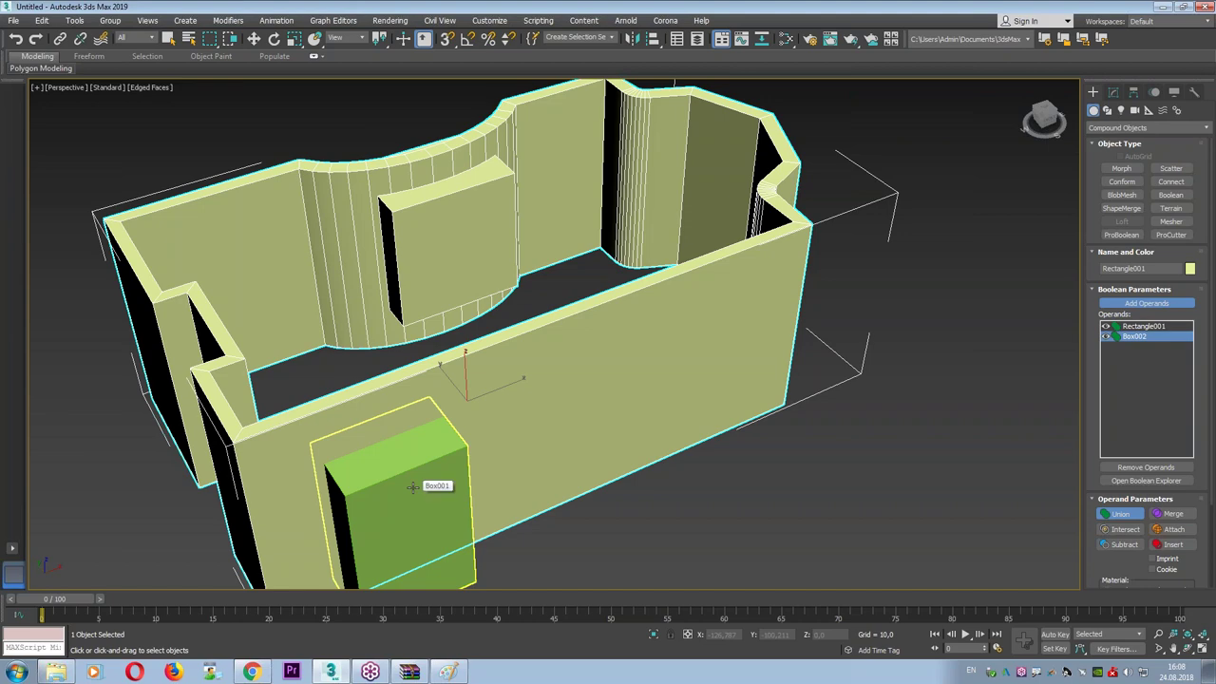
{"action": "left_click", "coordinate": [413, 487]}
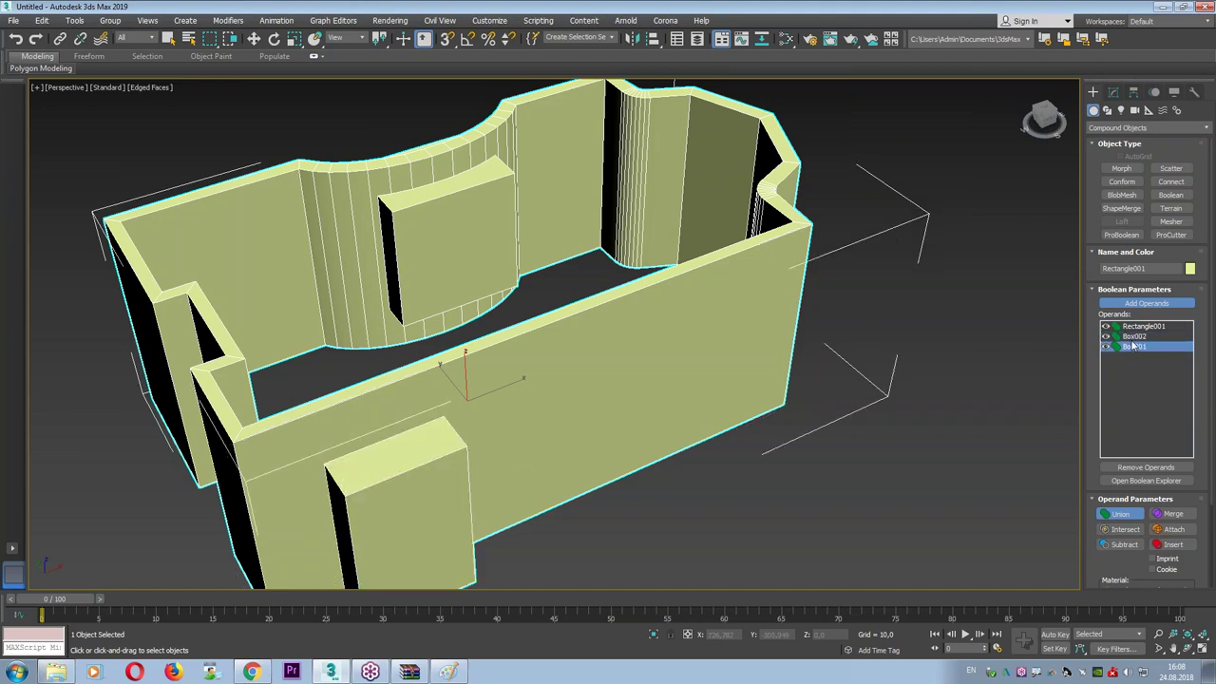
Set both box operands to Subtract, cutting the door and window openings.
{"action": "left_click", "coordinate": [1135, 336], "text": "ctrl"}
{"action": "left_click", "coordinate": [1123, 544]}
{"action": "mouse_move", "coordinate": [670, 347]}
{"action": "middle_mouse_down", "text": "alt"}
{"action": "mouse_move", "coordinate": [567, 345]}
{"action": "mouse_move", "coordinate": [728, 348]}
{"action": "mouse_move", "coordinate": [988, 204]}
{"action": "middle_mouse_up", "text": "alt"}
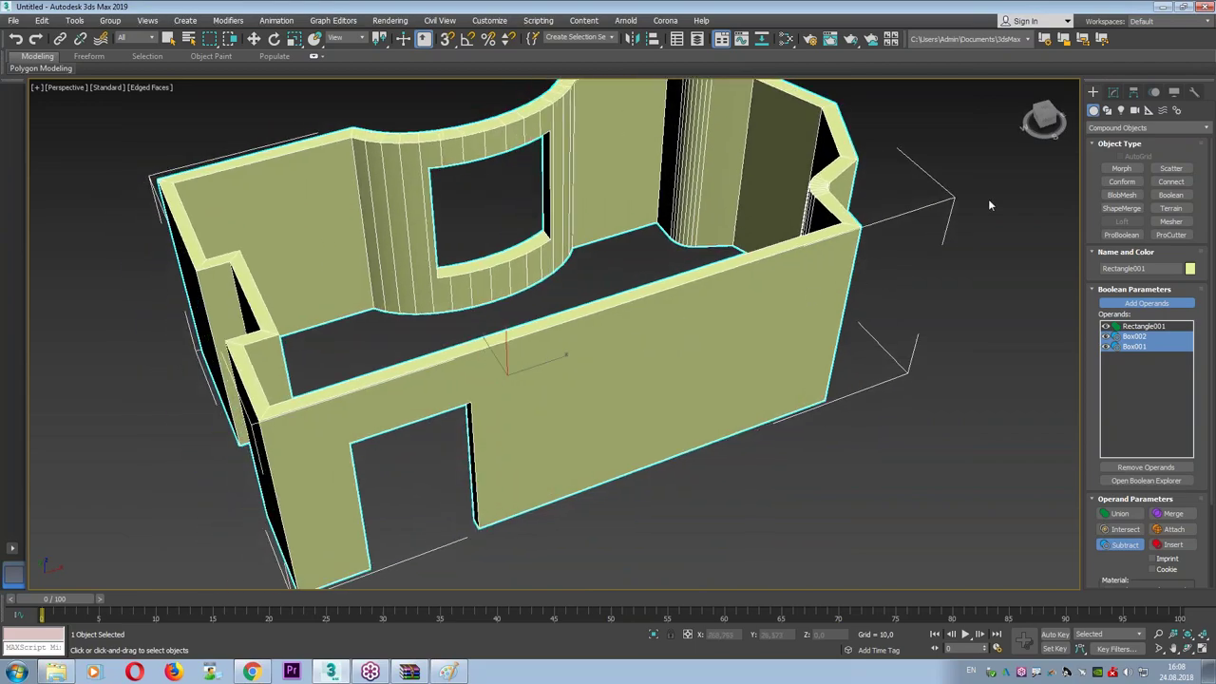
{"action": "left_click", "coordinate": [1113, 93]}
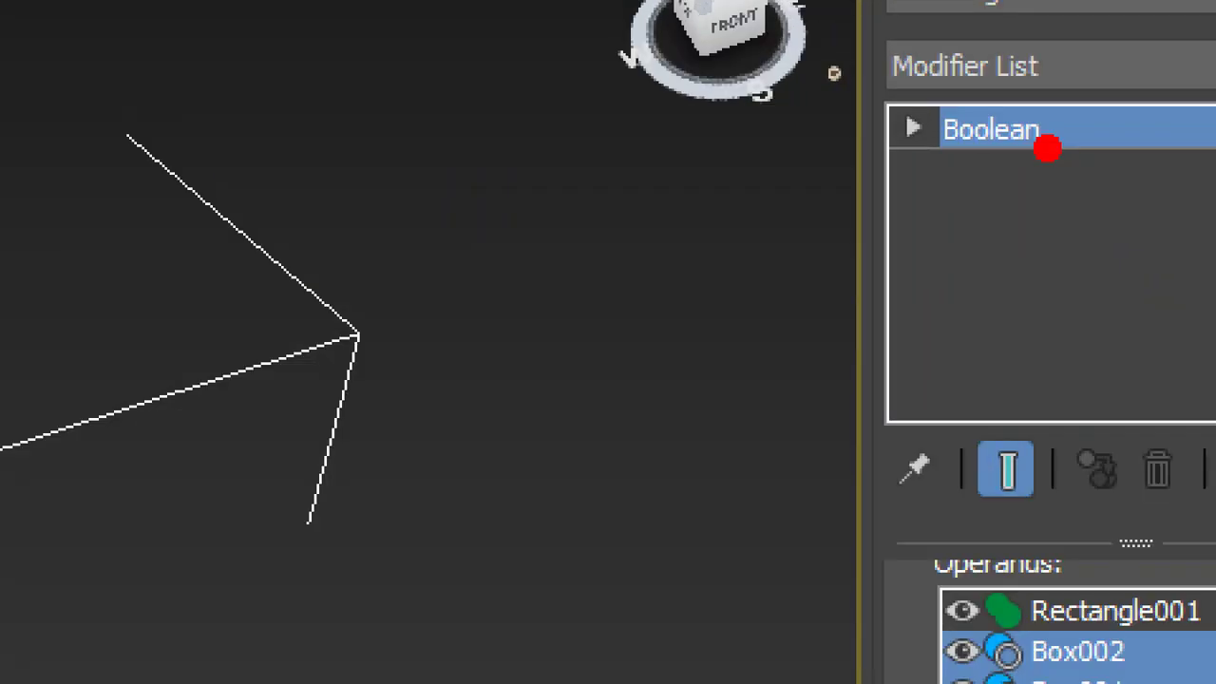
{"action": "left_click_drag", "start_coordinate": [1046, 147], "coordinate": [1012, 164]}
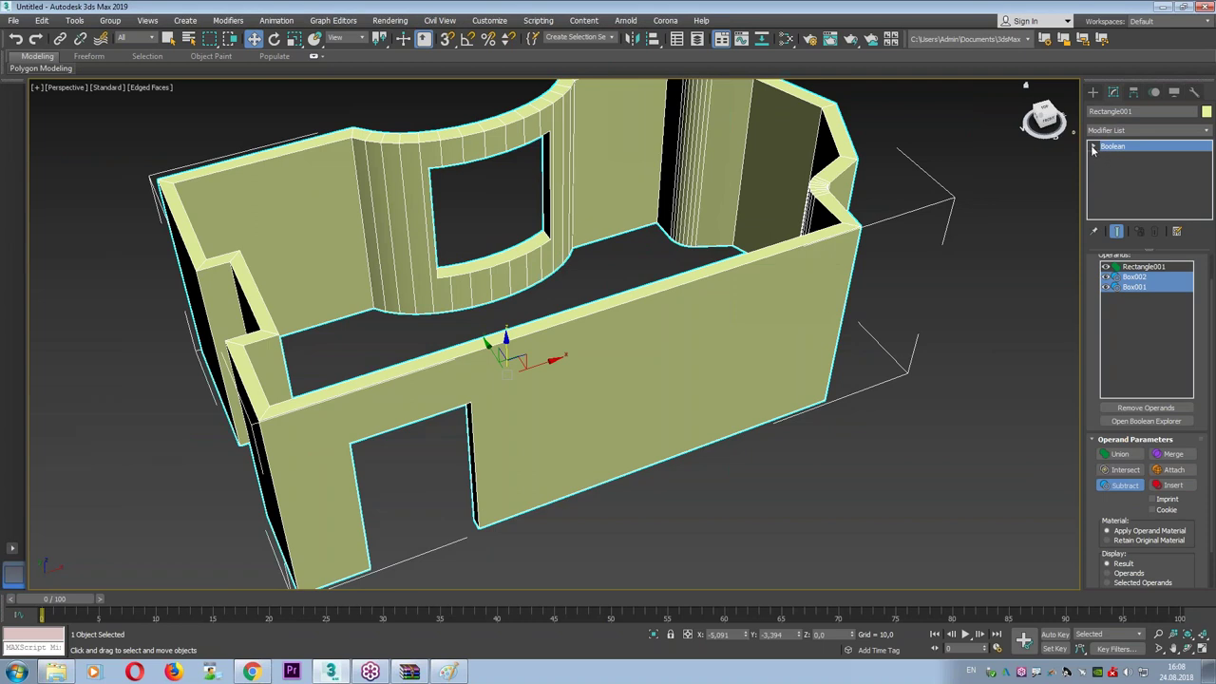
Raise the wall Shell outer amount to 26.93 and set the Extrude height to 181.
{"action": "left_click", "coordinate": [1093, 147]}
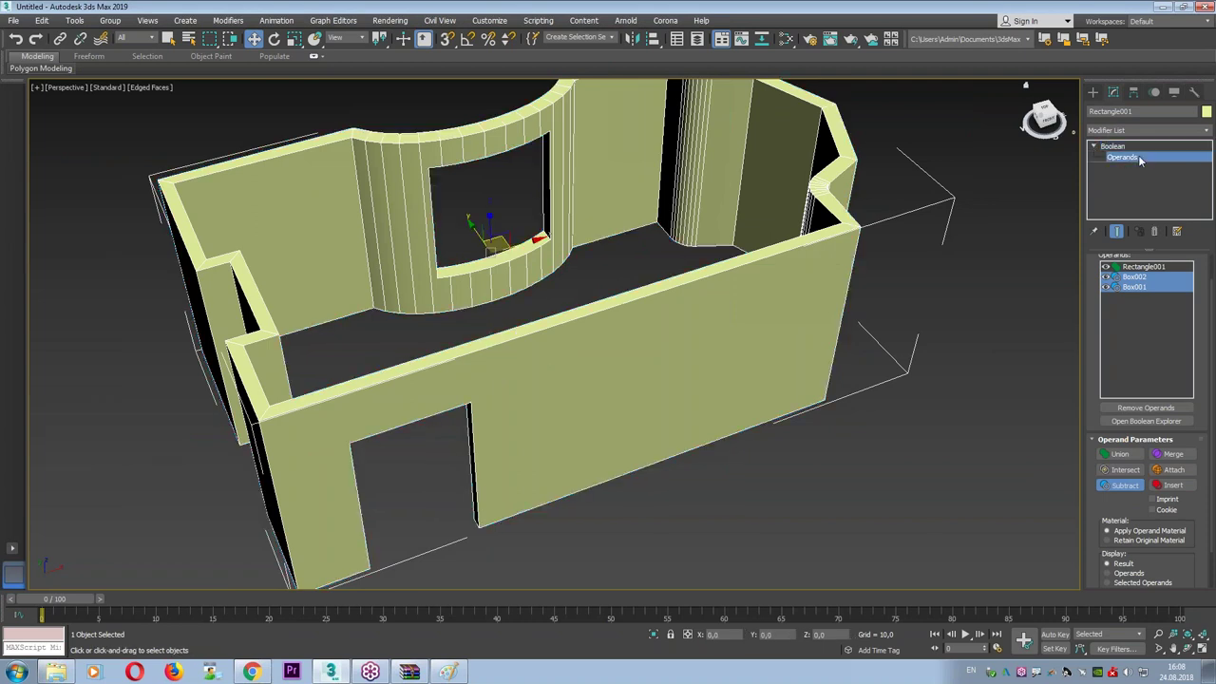
{"action": "left_click", "coordinate": [1130, 157]}
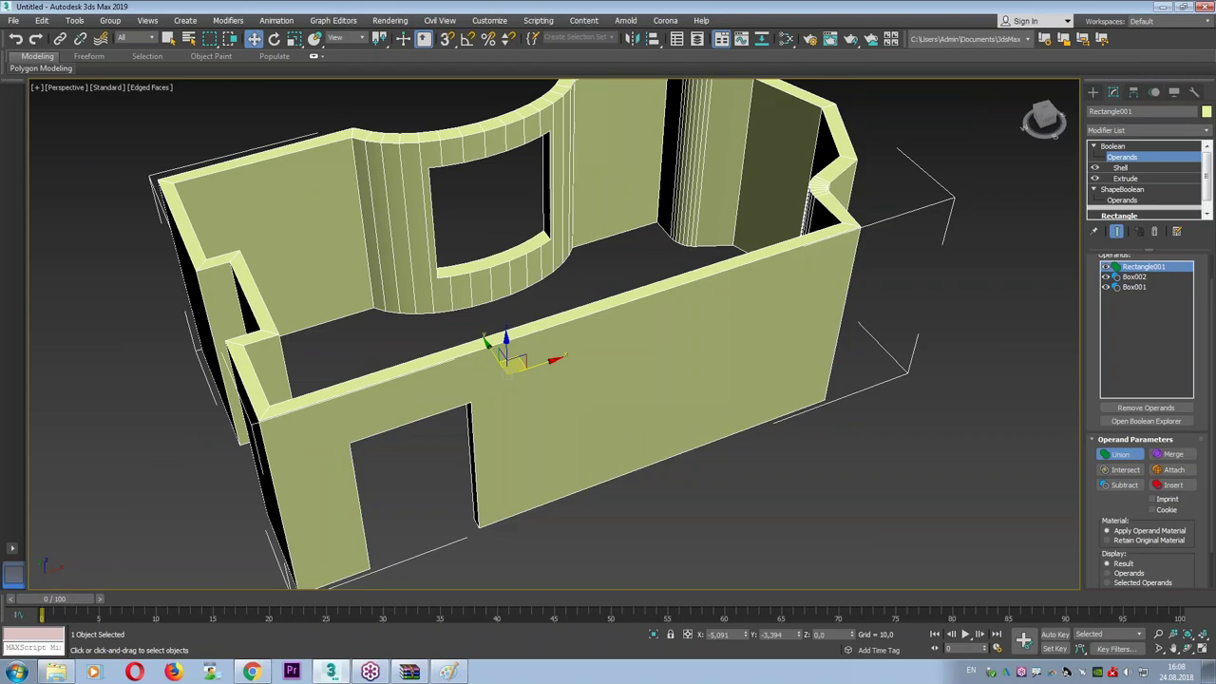
{"action": "left_click_drag", "start_coordinate": [1130, 217], "coordinate": [1145, 290]}
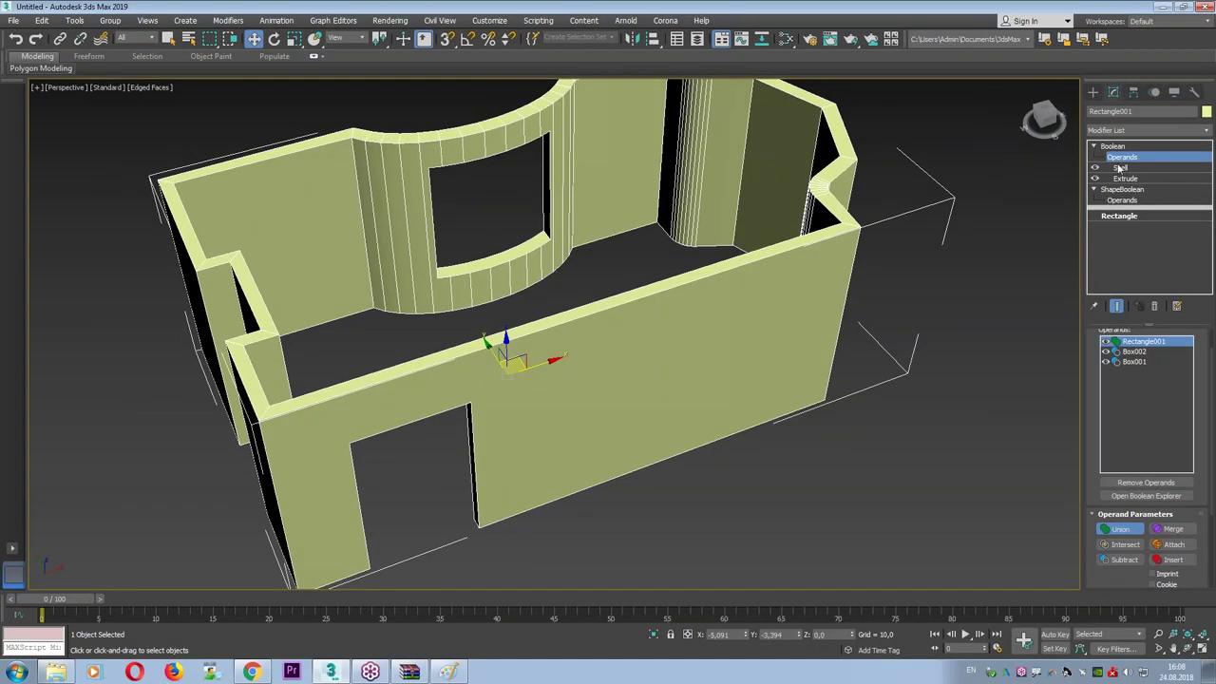
{"action": "left_click", "coordinate": [1121, 168]}
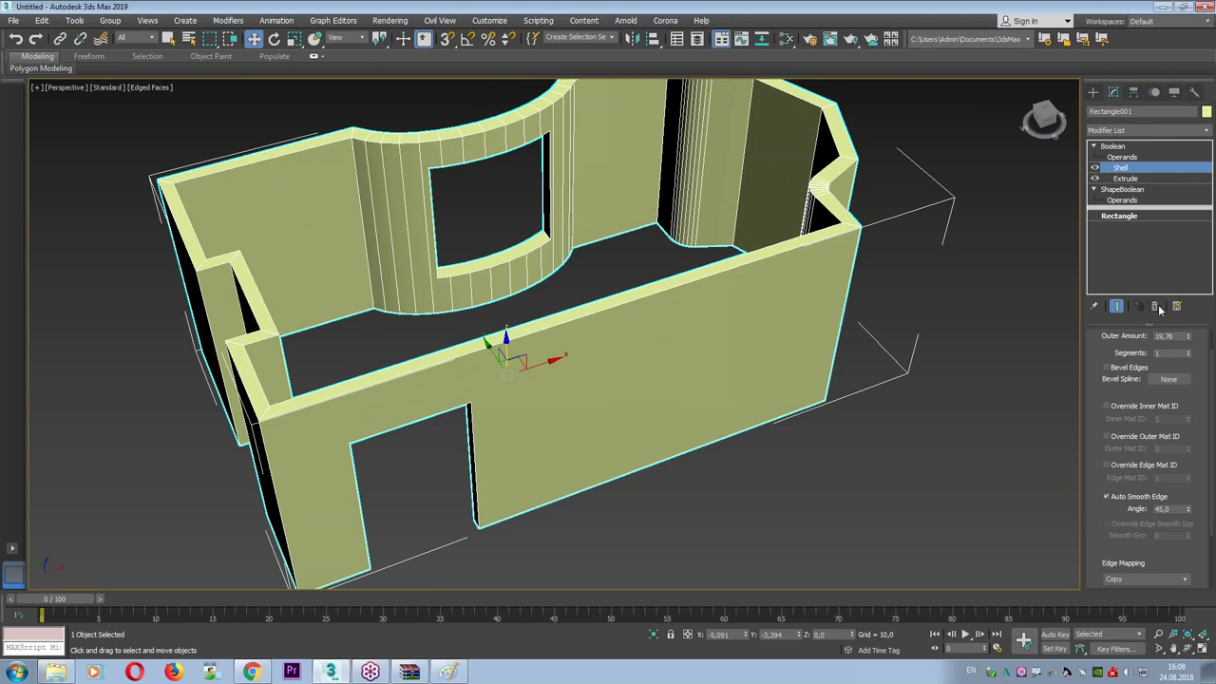
{"action": "left_click_drag", "start_coordinate": [1121, 354], "coordinate": [1121, 385]}
{"action": "left_click_drag", "start_coordinate": [1188, 366], "coordinate": [1188, 361]}
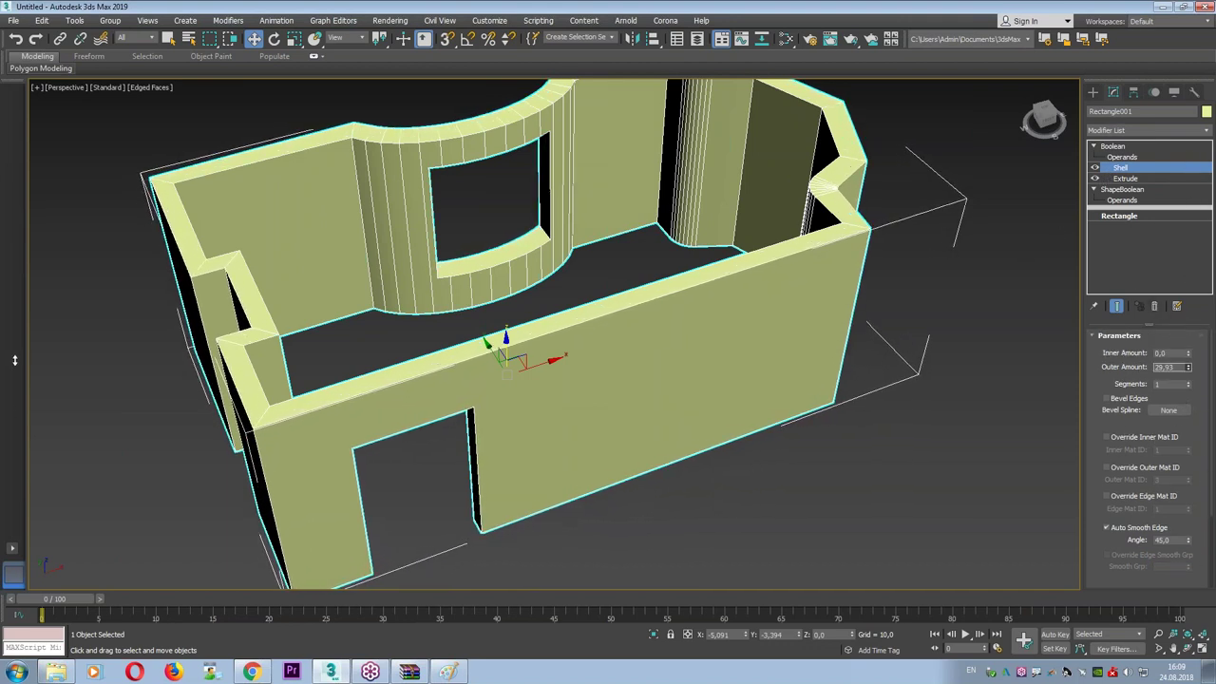
{"action": "left_click", "coordinate": [1125, 179]}
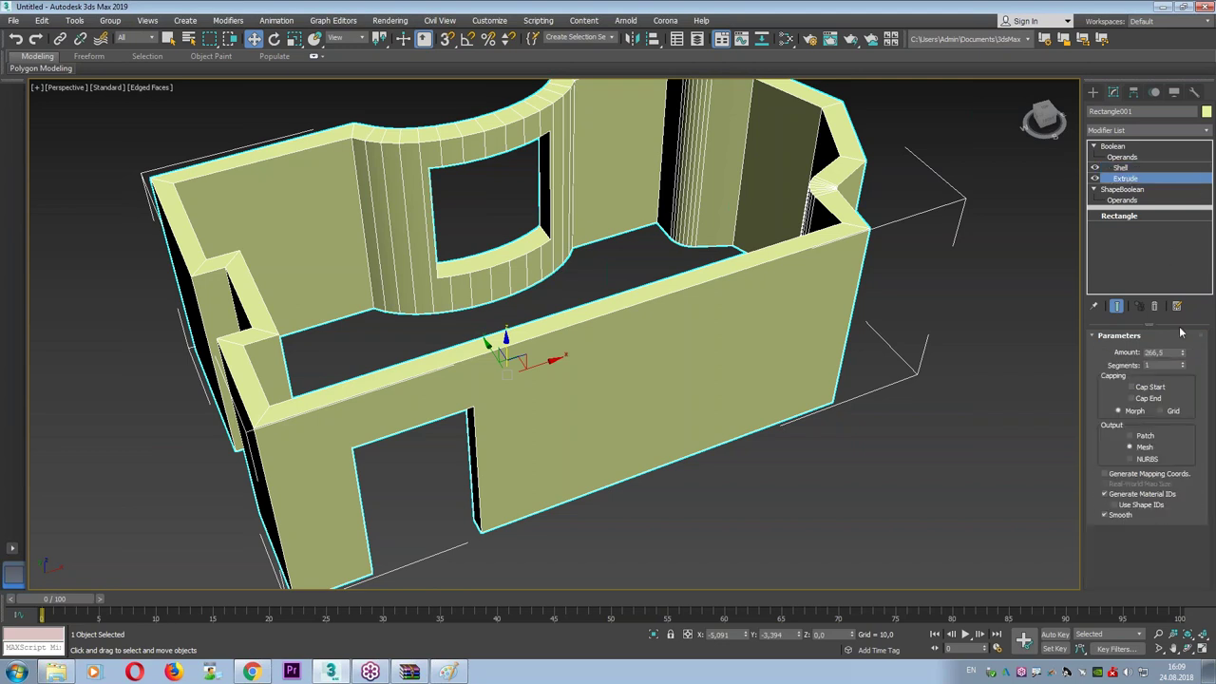
{"action": "mouse_move", "coordinate": [1184, 354]}
{"action": "left_mouse_down"}
{"action": "mouse_move", "coordinate": [11, 526]}
{"action": "mouse_move", "coordinate": [1172, 290]}
{"action": "left_mouse_up"}
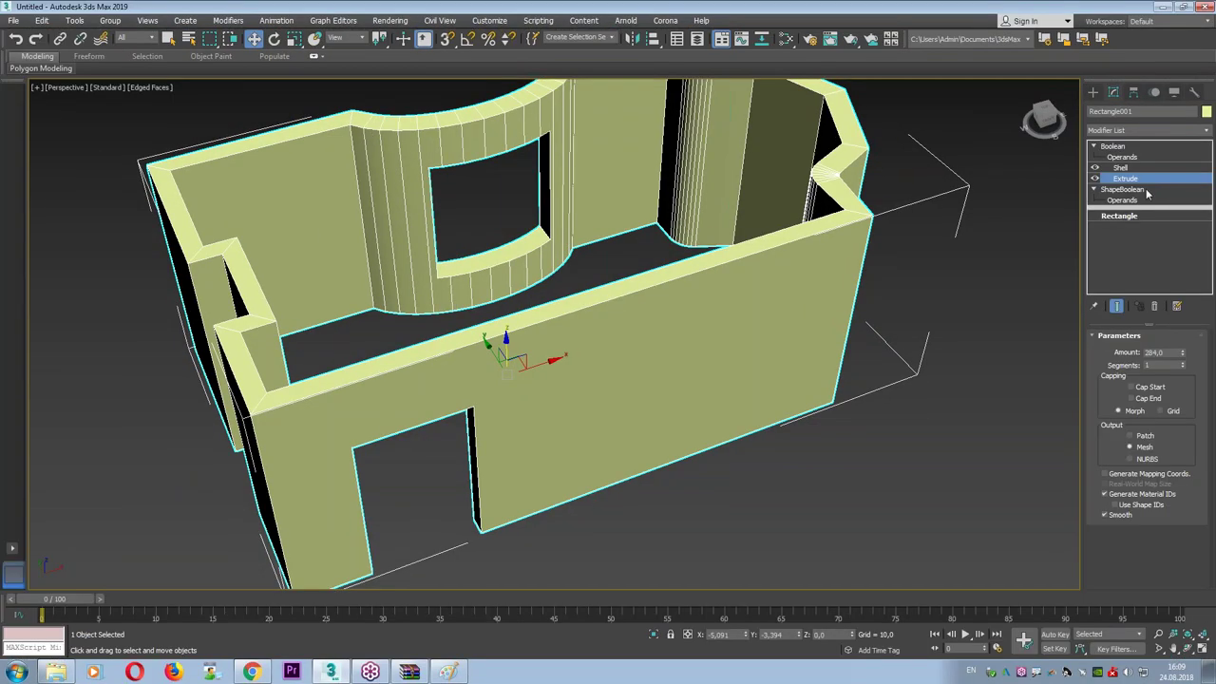
Move the Rectangle002 operand to slide the wall notch to the right.
{"action": "left_click", "coordinate": [1131, 201]}
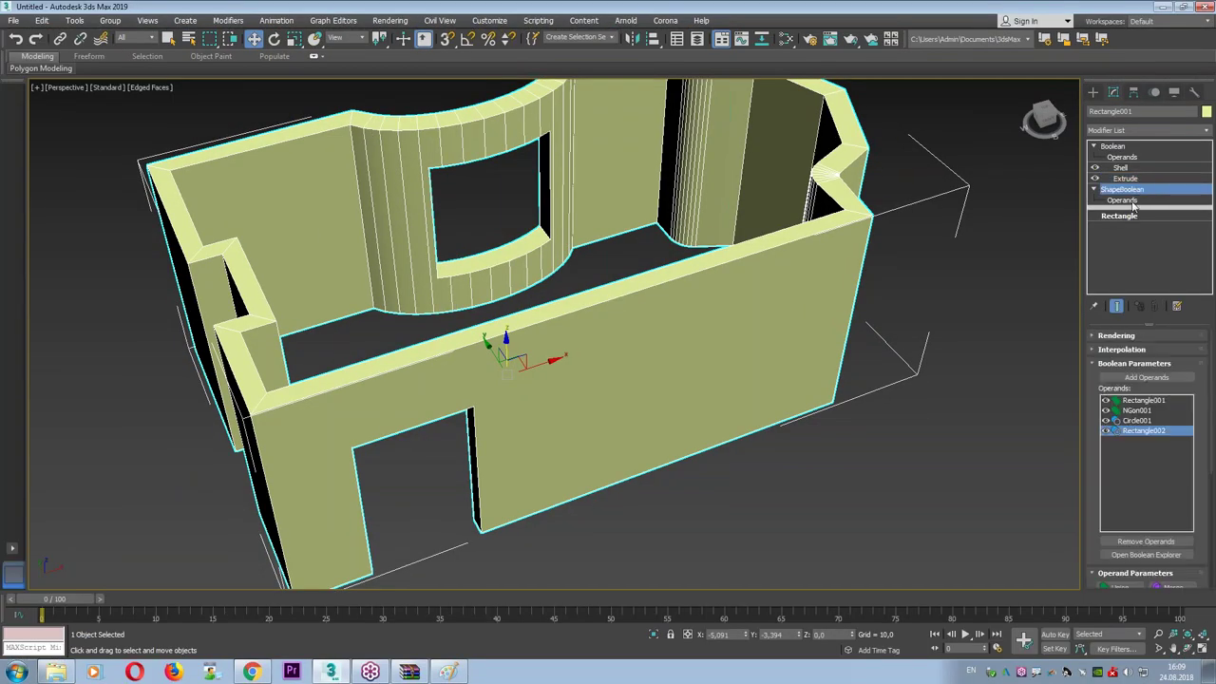
{"action": "mouse_move", "coordinate": [836, 219]}
{"action": "middle_mouse_down", "text": "alt"}
{"action": "mouse_move", "coordinate": [842, 237]}
{"action": "mouse_move", "coordinate": [864, 222]}
{"action": "mouse_move", "coordinate": [897, 246]}
{"action": "middle_mouse_up", "text": "alt"}
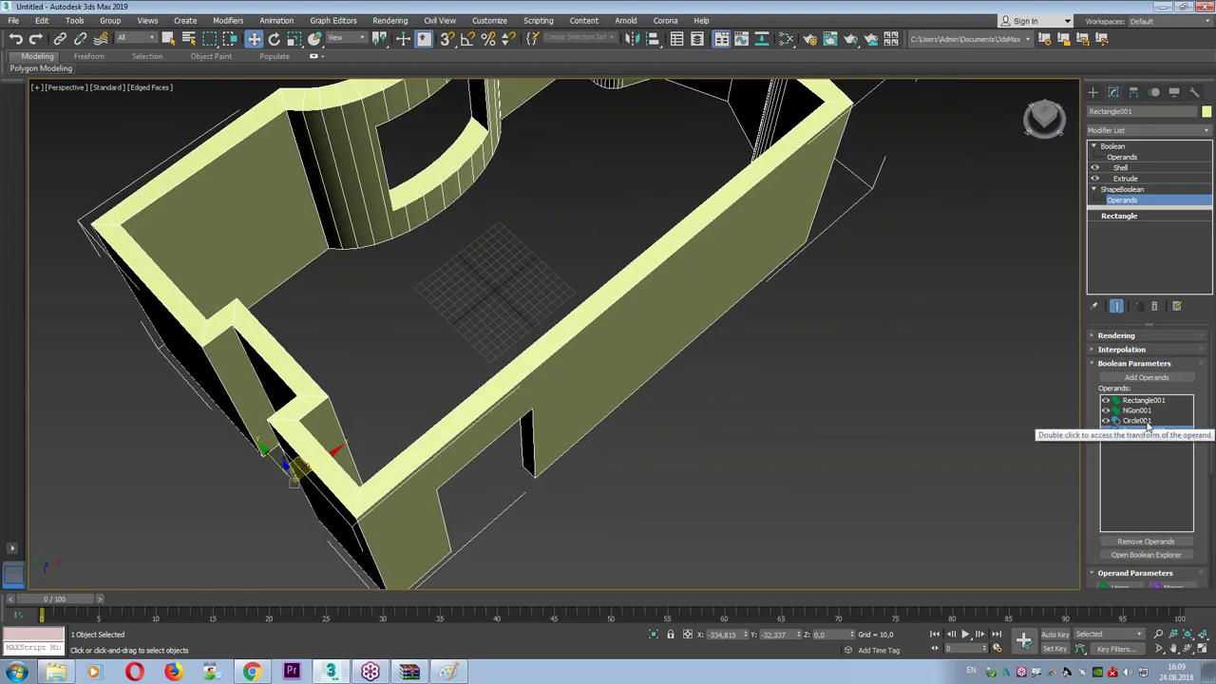
{"action": "middle_click_drag", "start_coordinate": [475, 423], "coordinate": [451, 378], "text": "alt"}
{"action": "mouse_move", "coordinate": [302, 392]}
{"action": "left_mouse_down"}
{"action": "mouse_move", "coordinate": [223, 323]}
{"action": "mouse_move", "coordinate": [315, 402]}
{"action": "mouse_move", "coordinate": [381, 419]}
{"action": "mouse_move", "coordinate": [314, 451]}
{"action": "mouse_move", "coordinate": [397, 397]}
{"action": "left_mouse_up"}
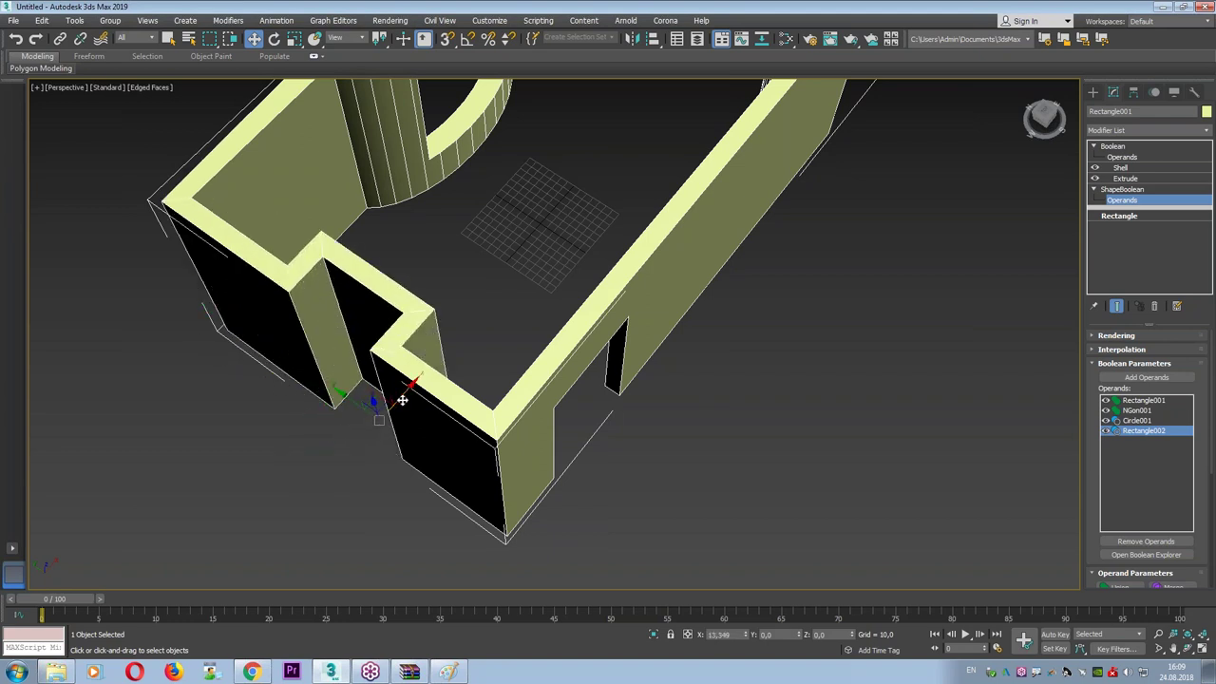
Lengthen the base Rectangle operand to 206.313, stretching the walls, and return to the Boolean level.
{"action": "left_click", "coordinate": [1120, 215]}
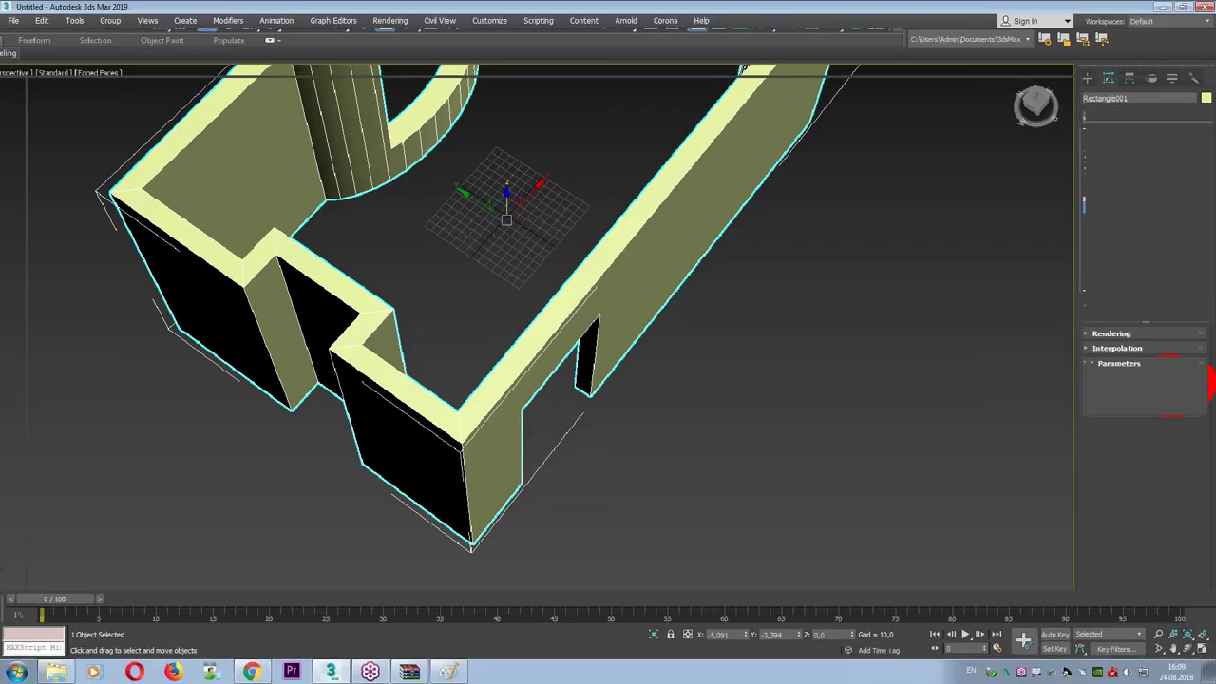
{"action": "left_click_drag", "start_coordinate": [1184, 379], "coordinate": [1190, 304]}
{"action": "middle_click_drag", "start_coordinate": [801, 222], "coordinate": [758, 360]}
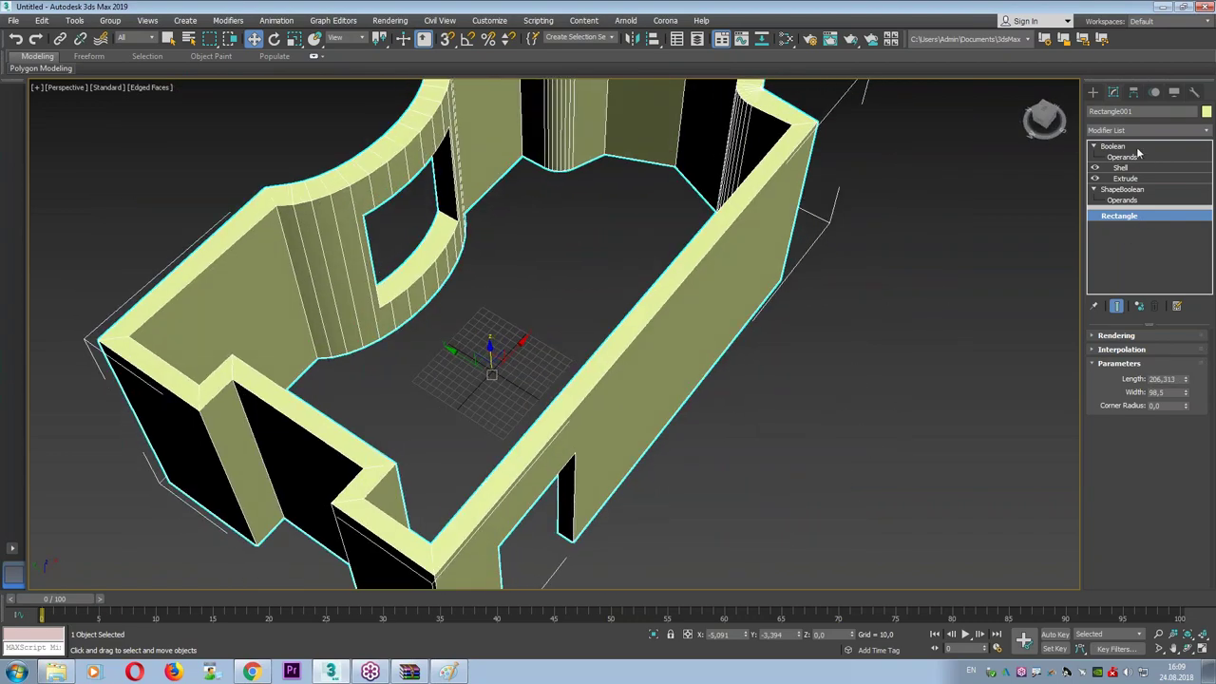
{"action": "left_click", "coordinate": [1138, 150]}
{"action": "mouse_move", "coordinate": [971, 287]}
{"action": "middle_mouse_down", "text": "alt"}
{"action": "mouse_move", "coordinate": [760, 302]}
{"action": "mouse_move", "coordinate": [814, 332]}
{"action": "middle_mouse_up", "text": "alt"}
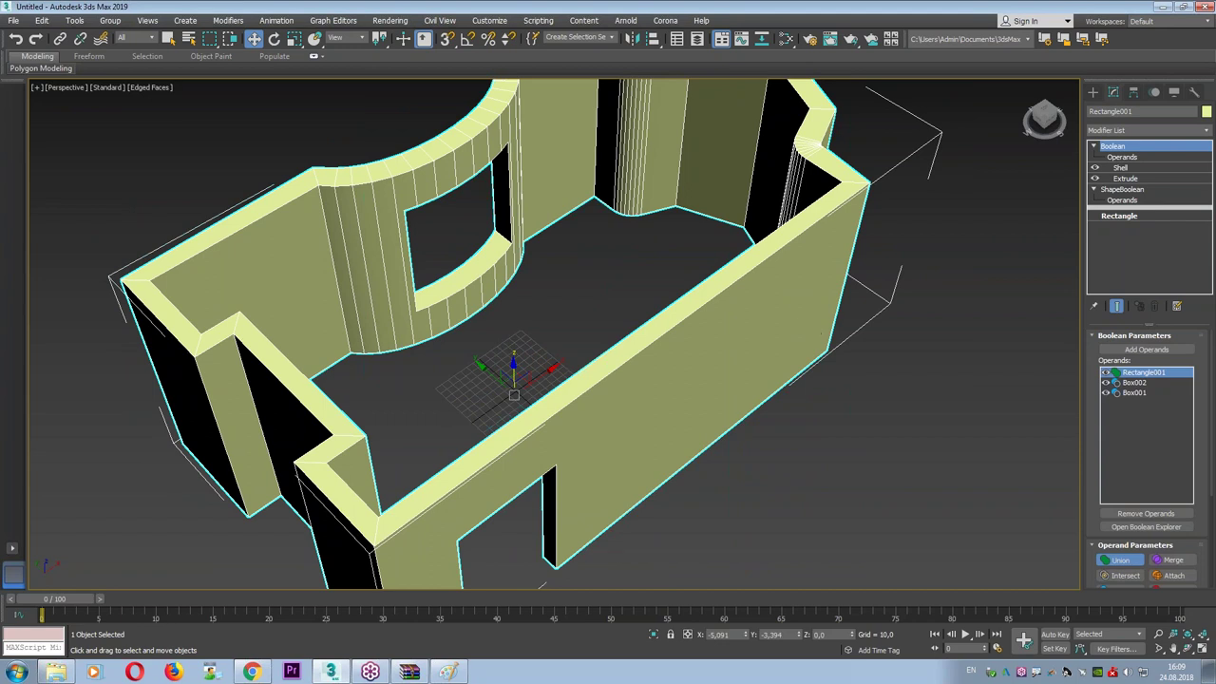
{"action": "scroll", "coordinate": [800, 313], "scroll_direction": "down", "scroll_amount": 3}
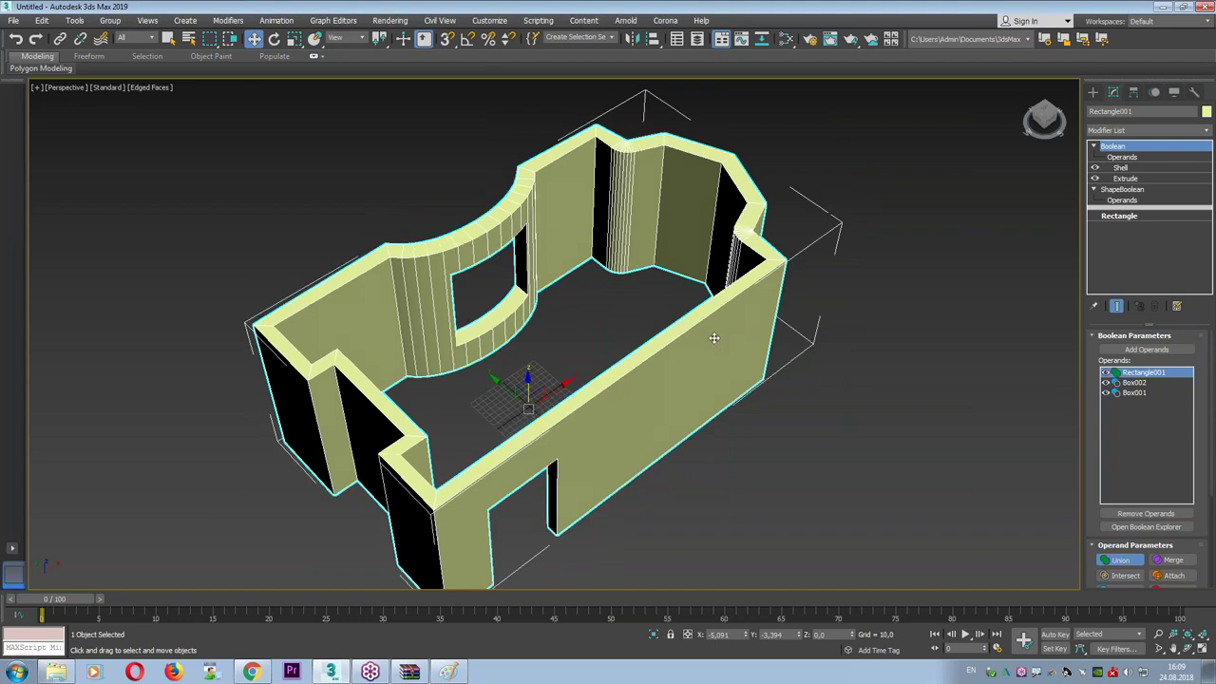
{"action": "middle_click_drag", "start_coordinate": [721, 339], "coordinate": [696, 327], "text": "alt"}
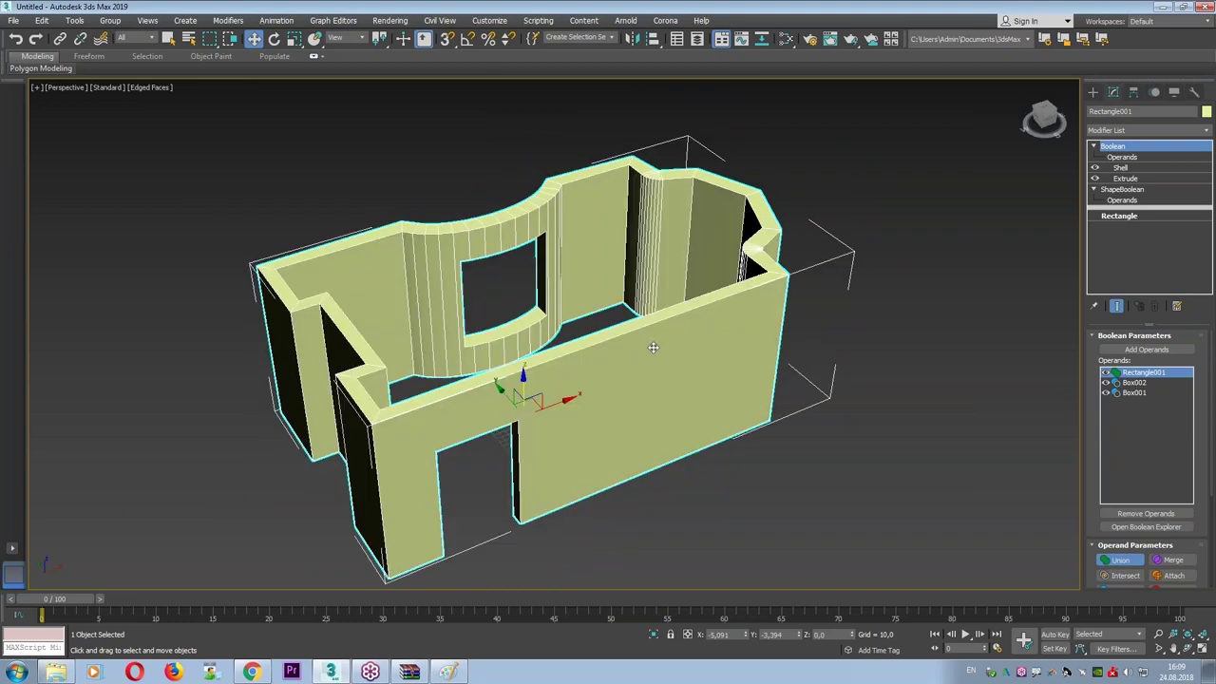
{"action": "middle_click_drag", "start_coordinate": [652, 348], "coordinate": [795, 339], "text": "alt"}
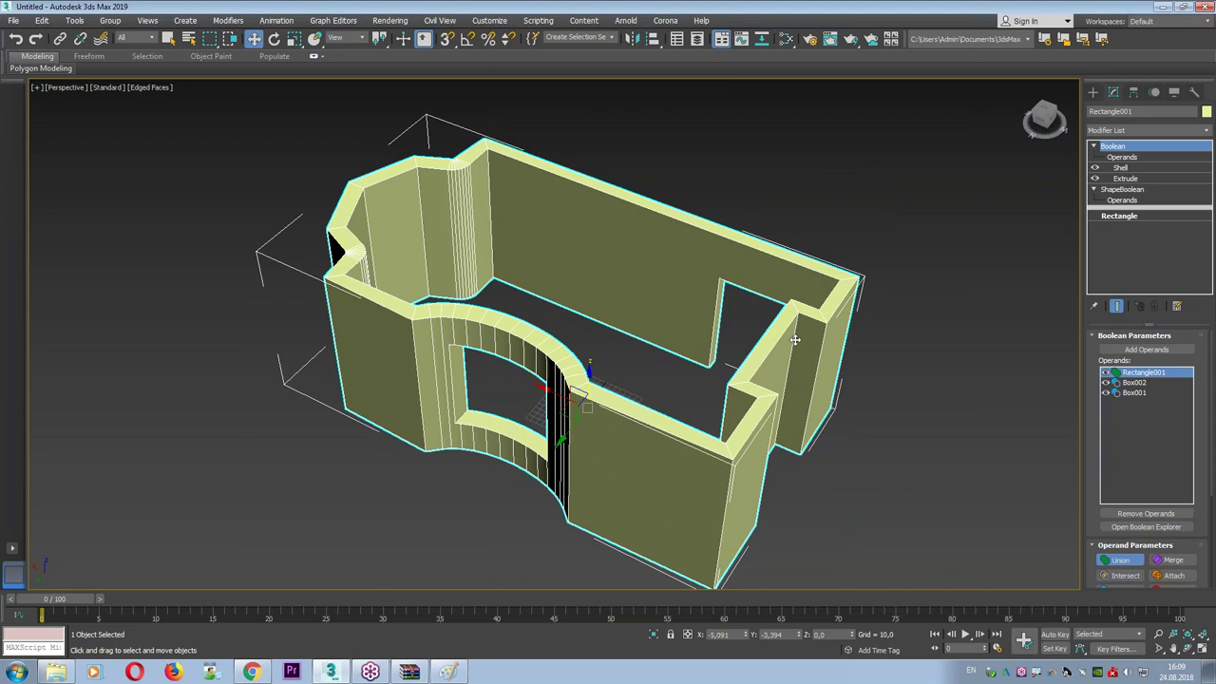
{"action": "mouse_move", "coordinate": [630, 355]}
{"action": "middle_mouse_down", "text": "alt"}
{"action": "mouse_move", "coordinate": [408, 577]}
{"action": "mouse_move", "coordinate": [384, 586]}
{"action": "middle_mouse_up", "text": "alt"}
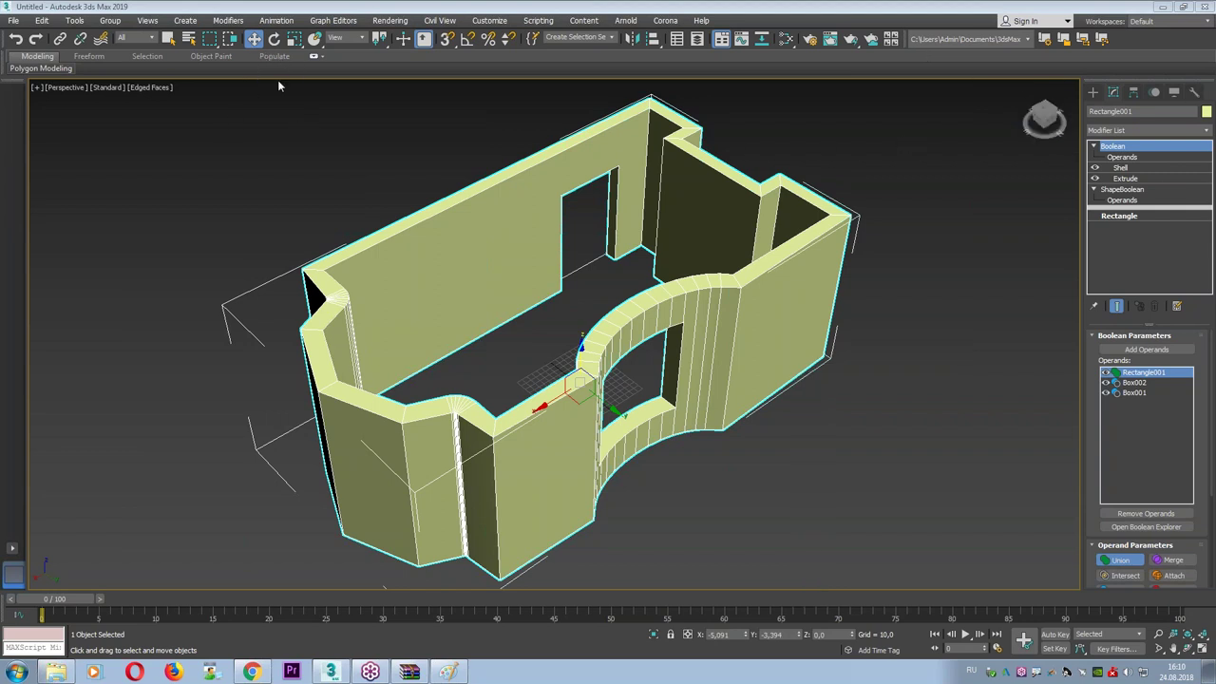
{"action": "key", "text": "alt+shift"}
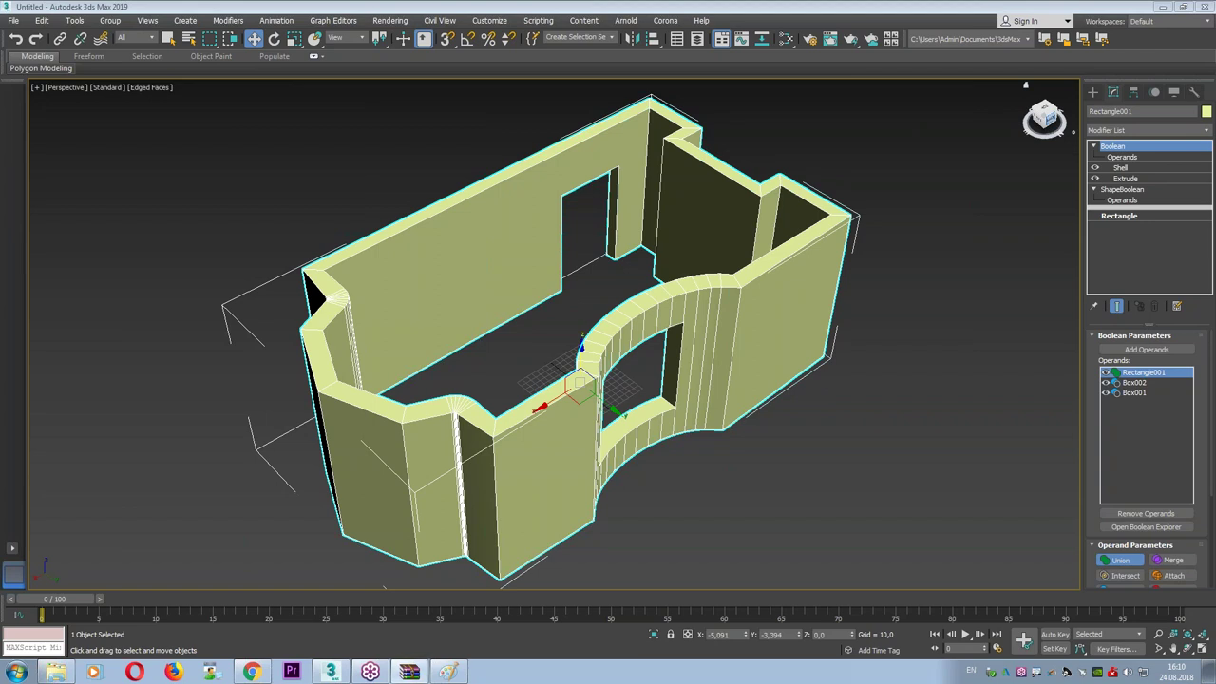
{"action": "key", "text": "alt+shift"}
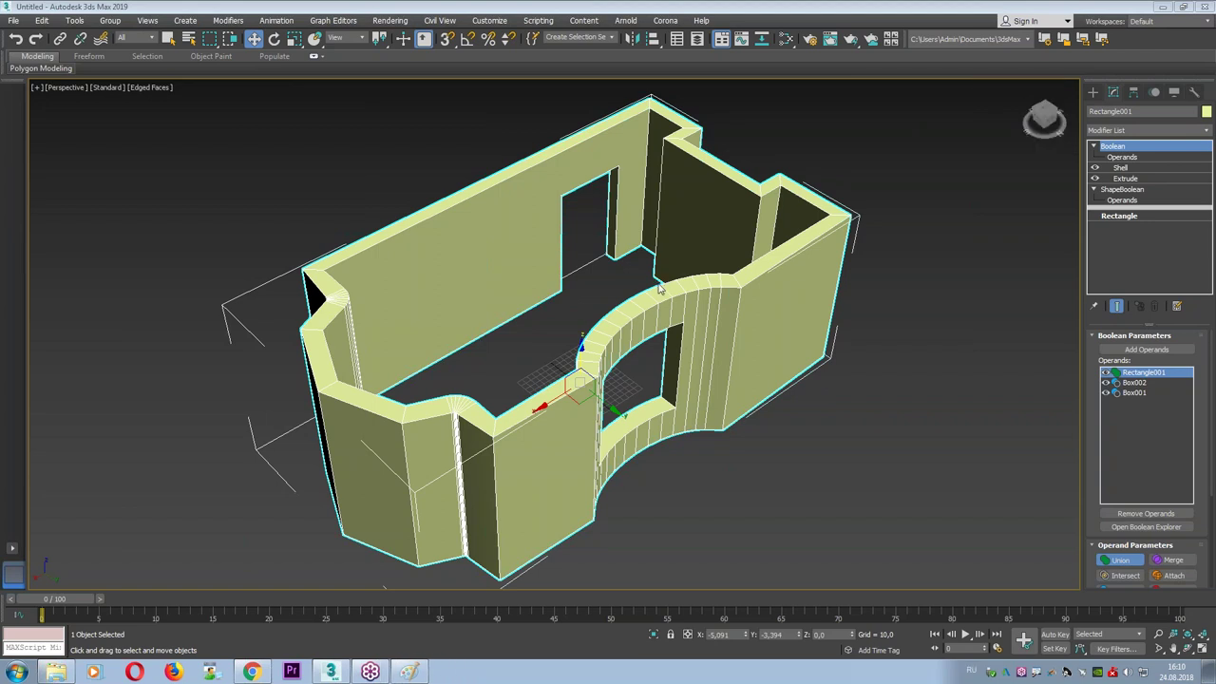